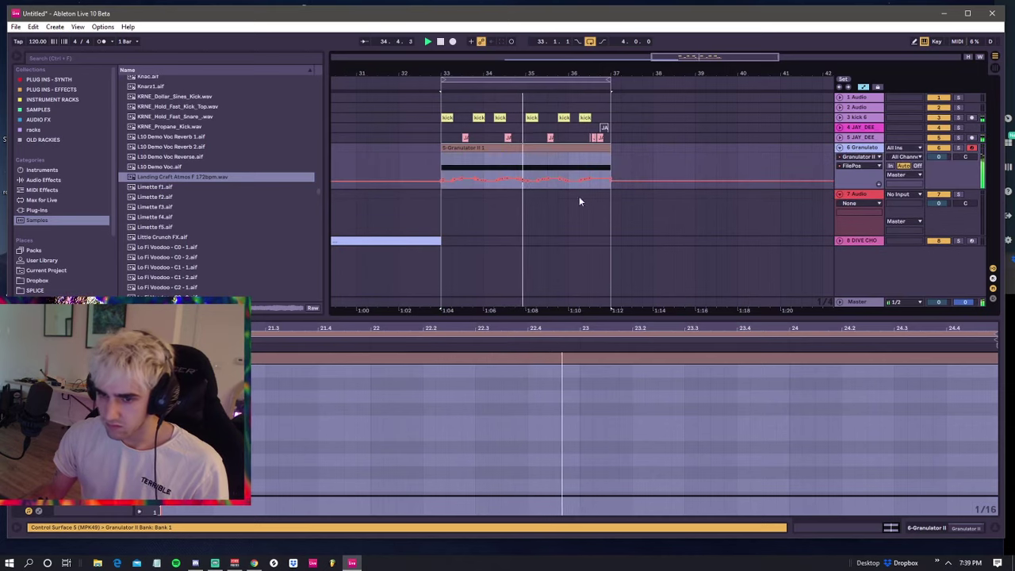
- Duplicate the FilePos automation from bars 33–35 of track 6 into bars 35–37
click(445, 167)
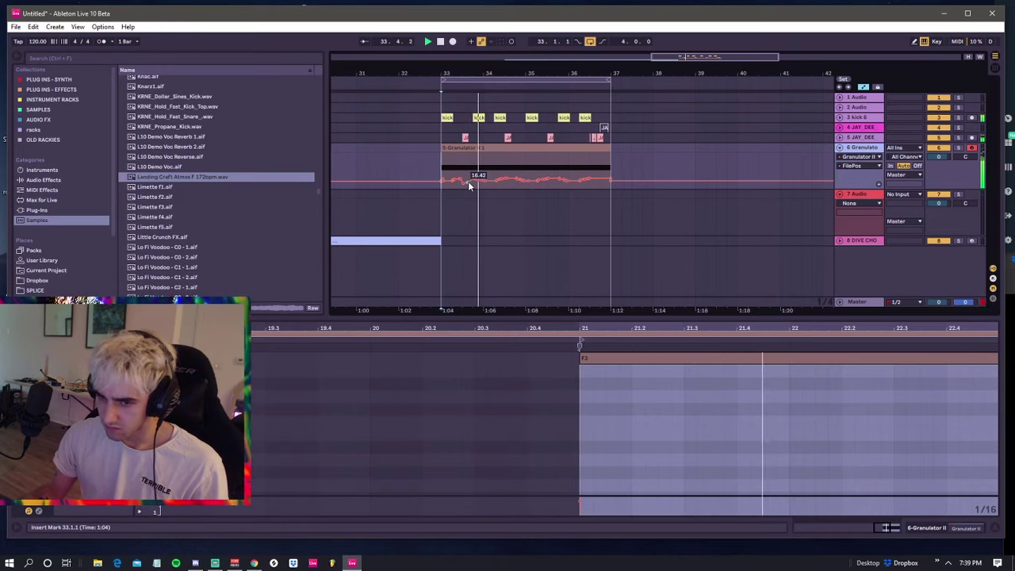
drag(444, 167, 525, 170)
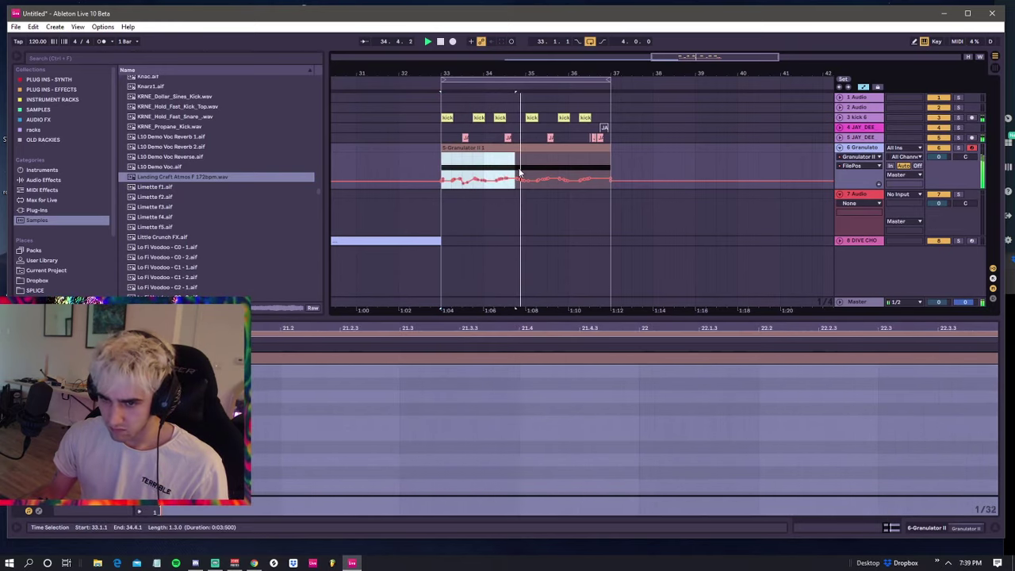
key(ctrl+d)
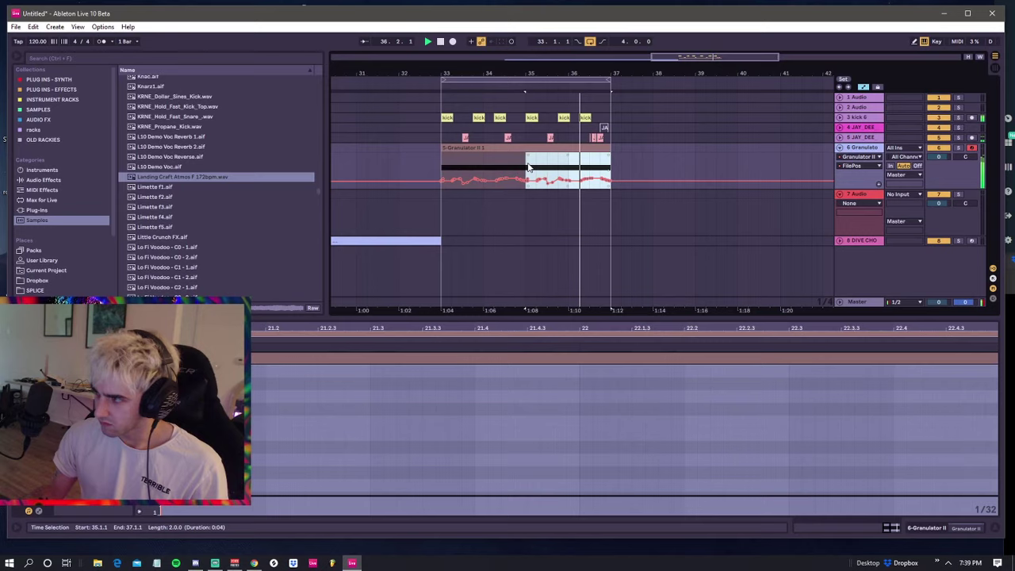
click(466, 160)
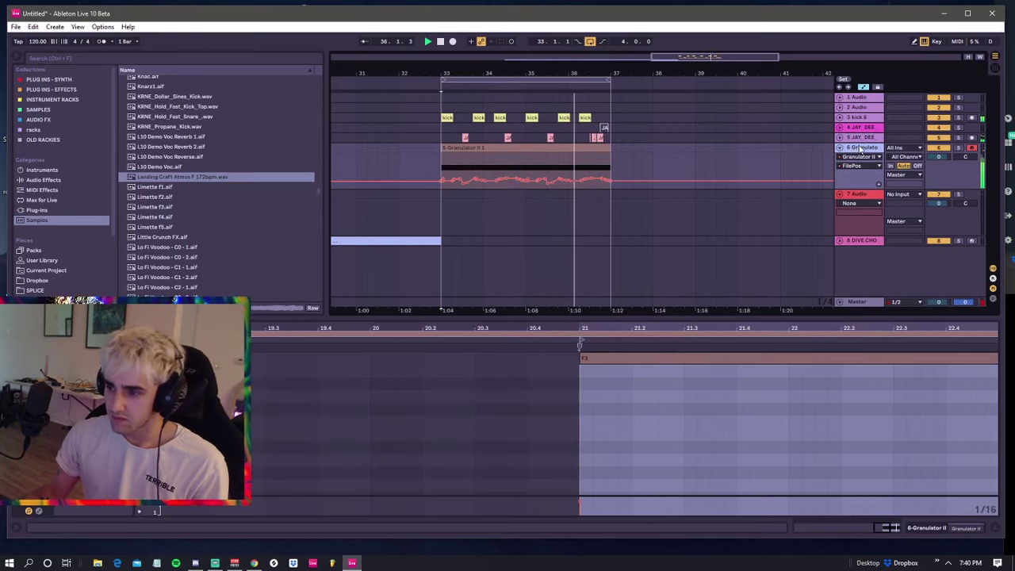
- Duplicate the track 6 Granulator track and deactivate the original clip at bars 33–37
key(ctrl+d)
key(space)
click(477, 148)
key(0)
click(489, 194)
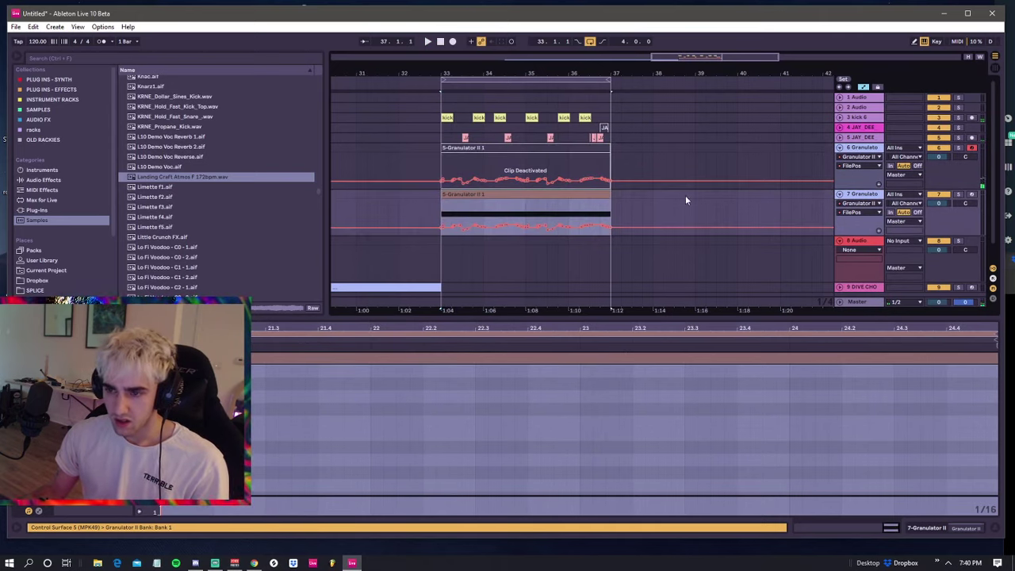
- Show the duplicated track's Granulator device and delete its FilePos automation across bars 33–37
key(shift+Tab)
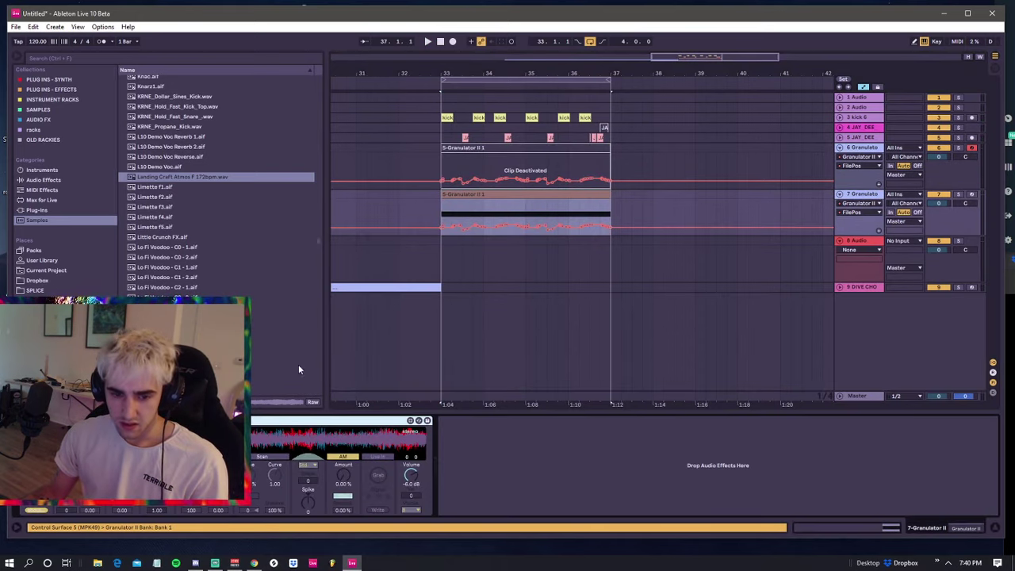
drag(430, 207, 632, 211)
key(Delete)
click(441, 210)
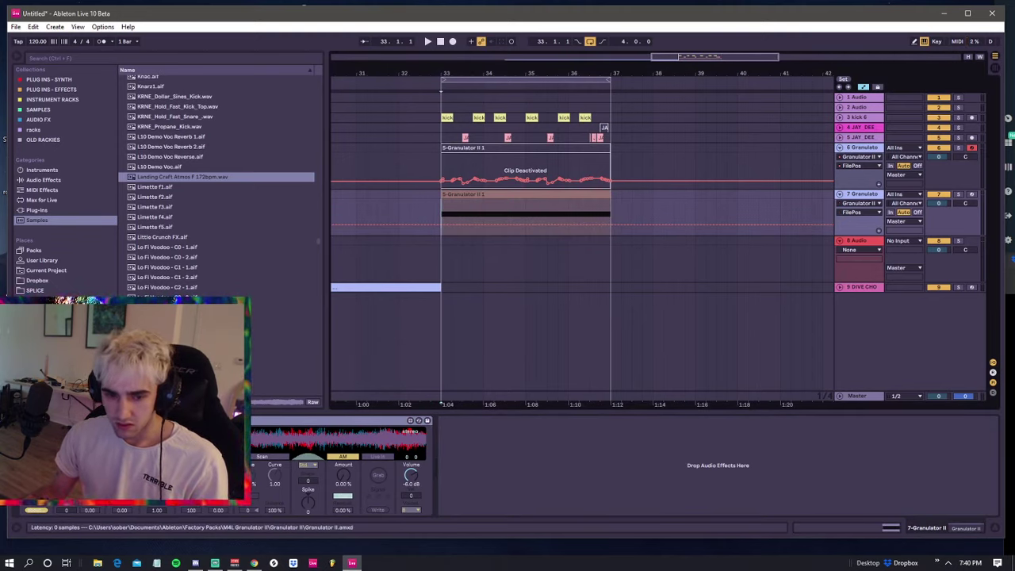
- Try to record file position movements on the duplicated track with session recording, and return to the arrangement
key(space)
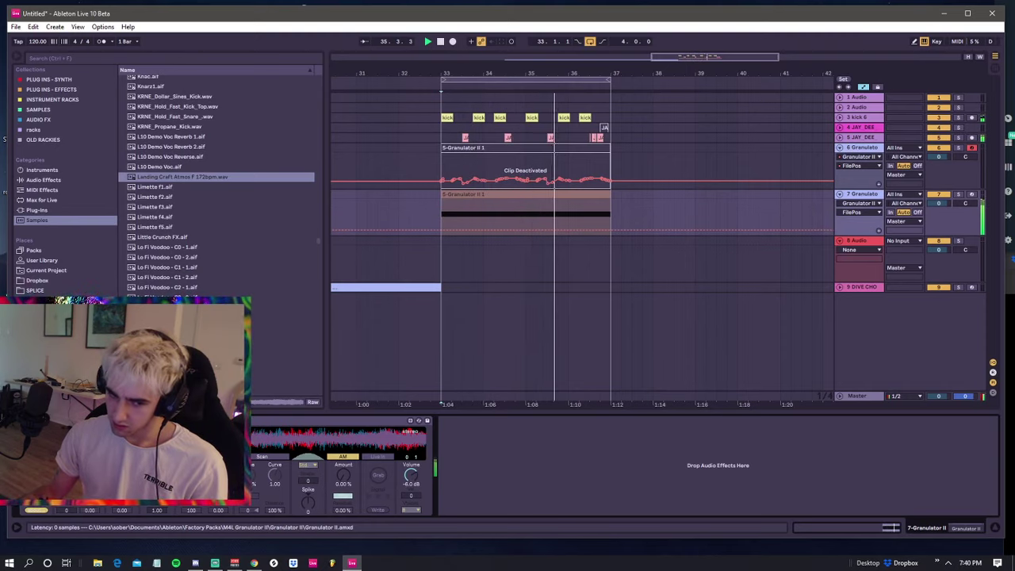
click(511, 41)
drag(94, 438, 255, 439)
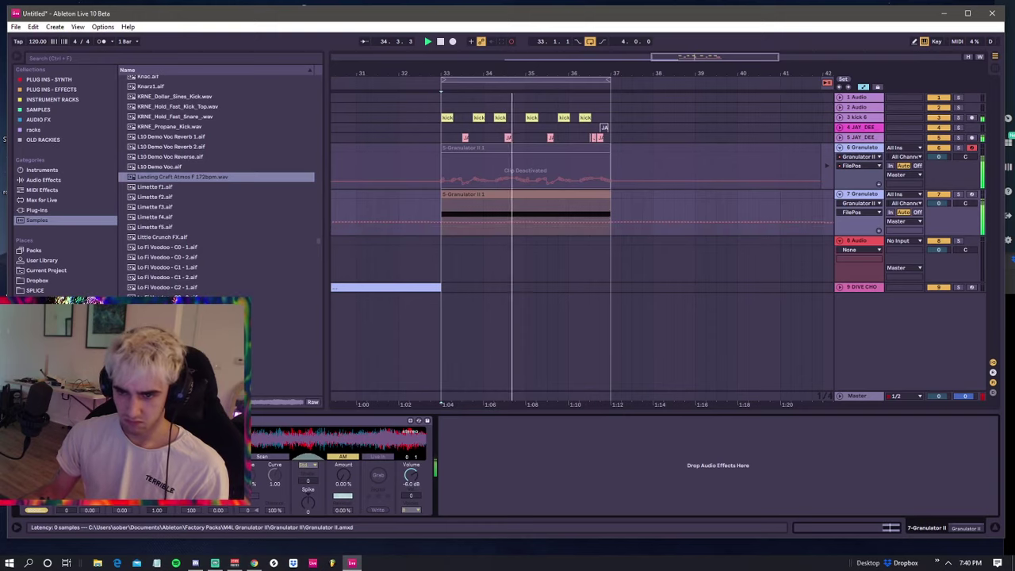
key(space)
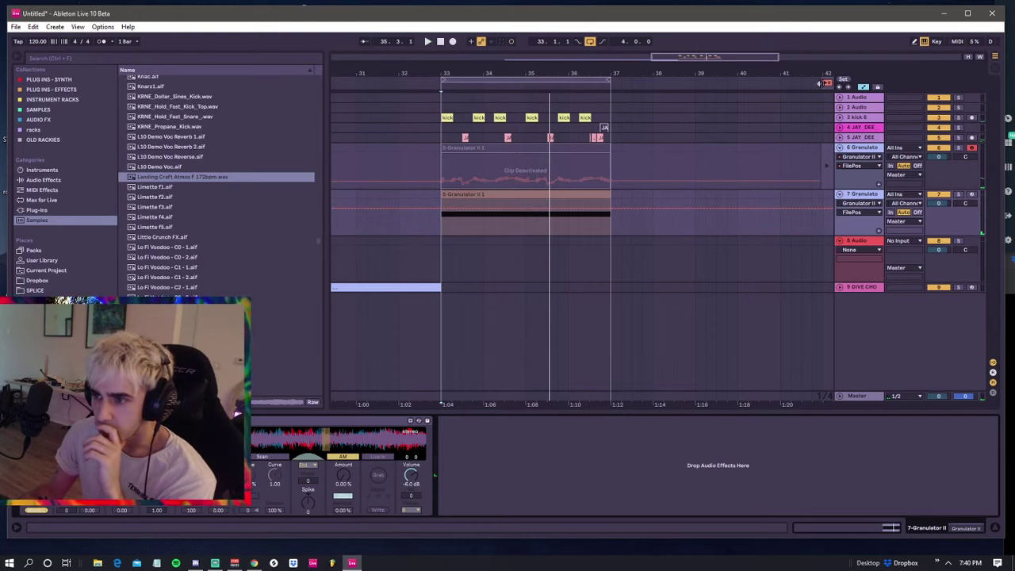
click(826, 83)
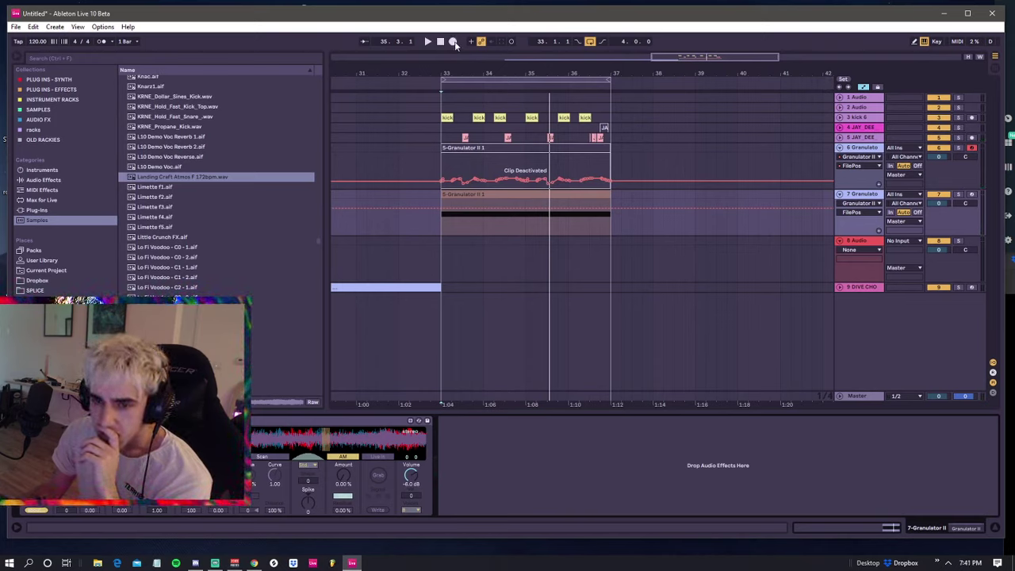
- Disarm track 6 and record live FilePos automation onto the track 7 Granulator clip across bars 33–37 in the arrangement
click(971, 149)
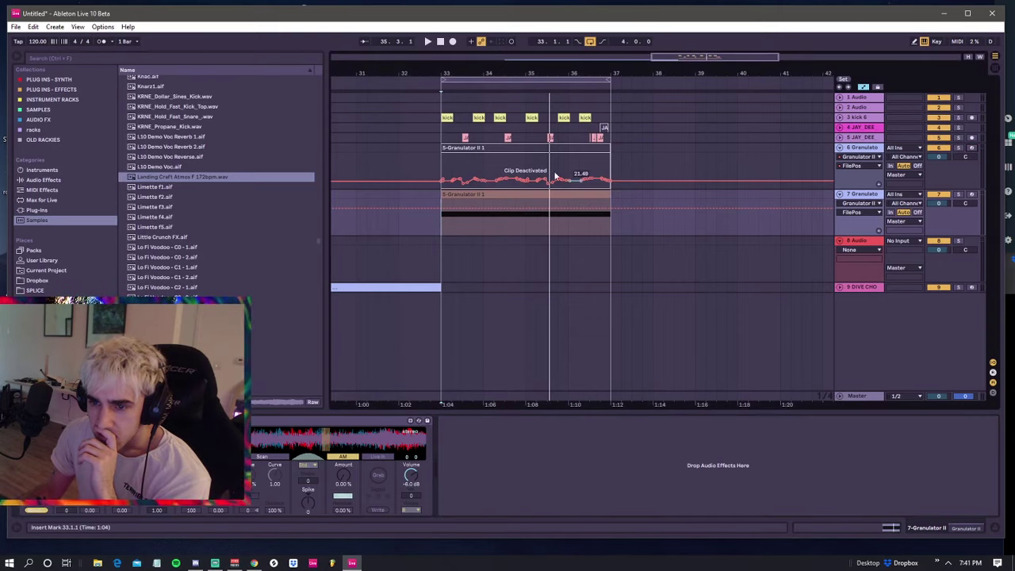
click(443, 150)
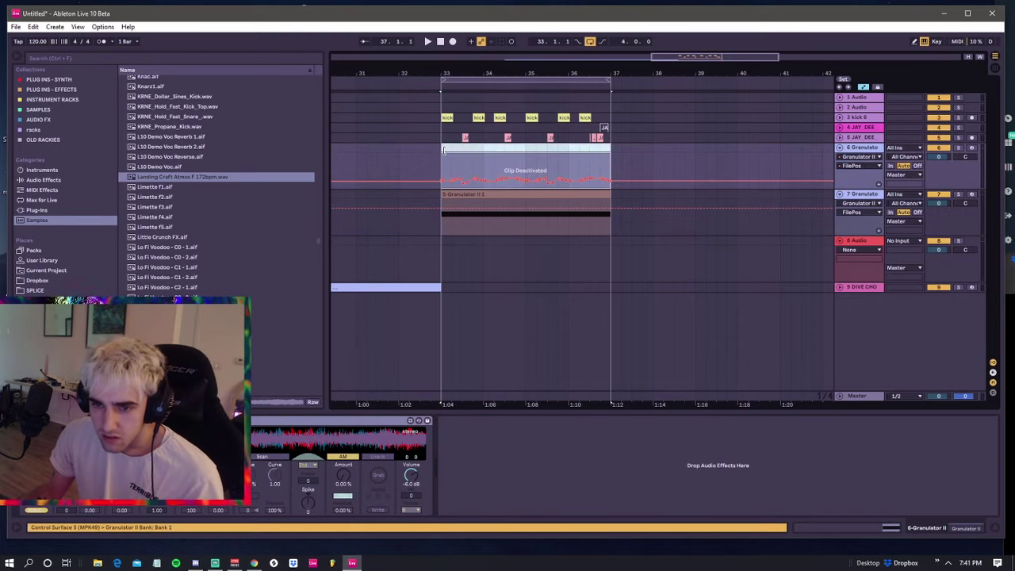
click(453, 209)
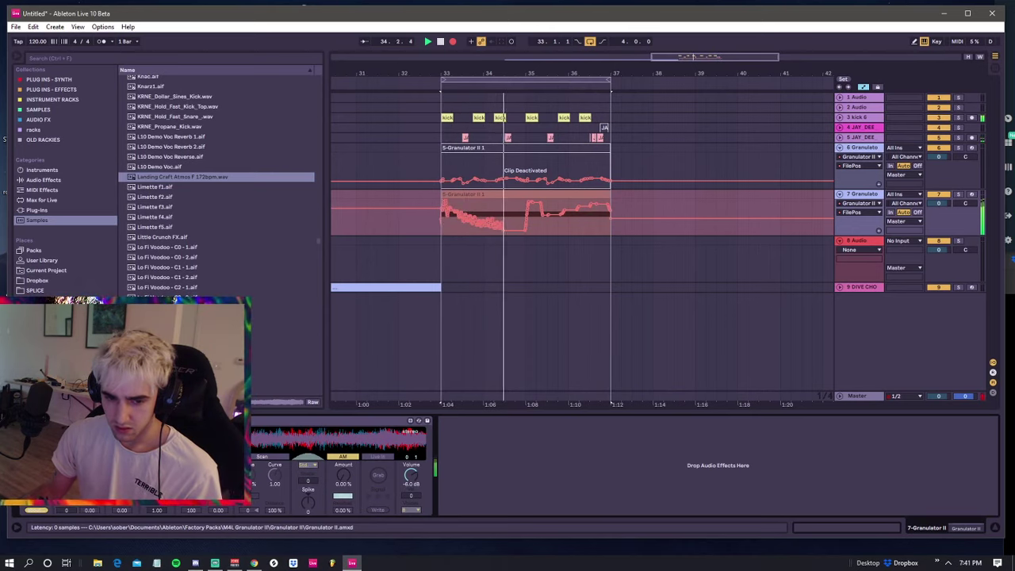
key(space)
- Try lowering the FilePos automation just after bar 35 on track 7 to about 10.97 during playback, and undo it
click(445, 149)
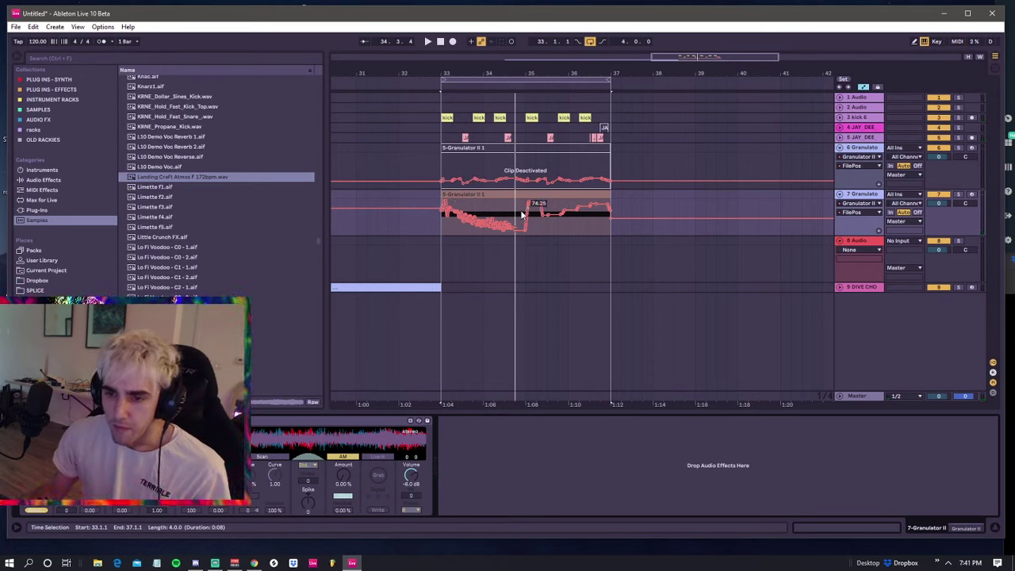
click(526, 244)
key(space)
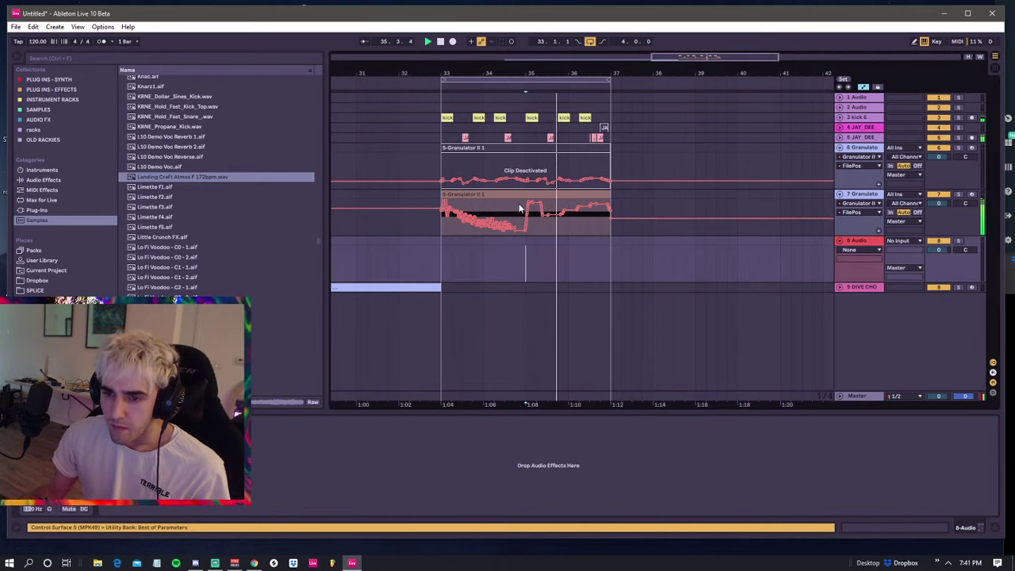
key(space)
key(space)
drag(533, 201, 533, 231)
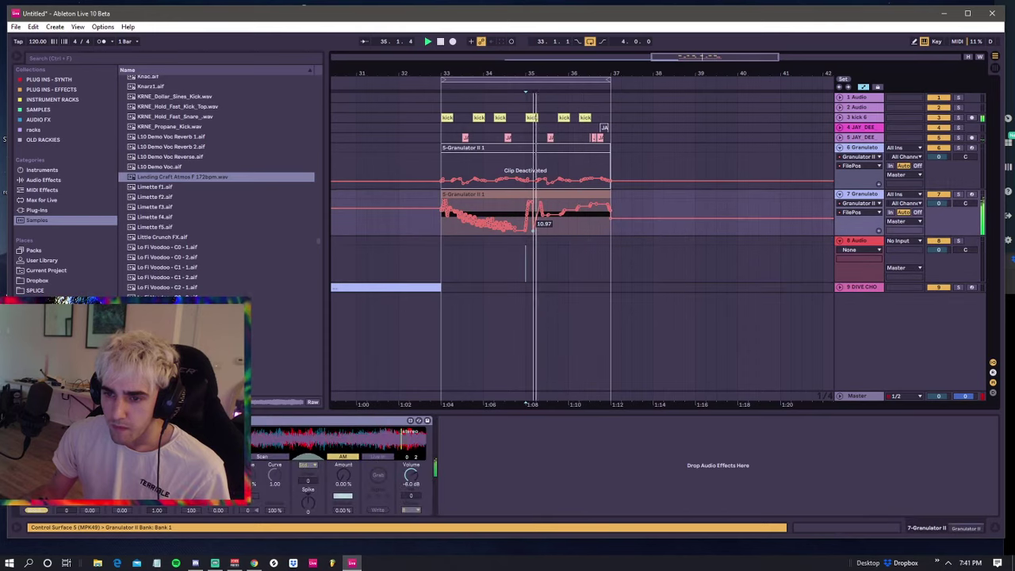
key(ctrl+z)
key(space)
- Move the track 7 clip with its automation to bar 37 and capture newly played MIDI as a clip across bars 33–37
drag(477, 194, 634, 209)
click(443, 194)
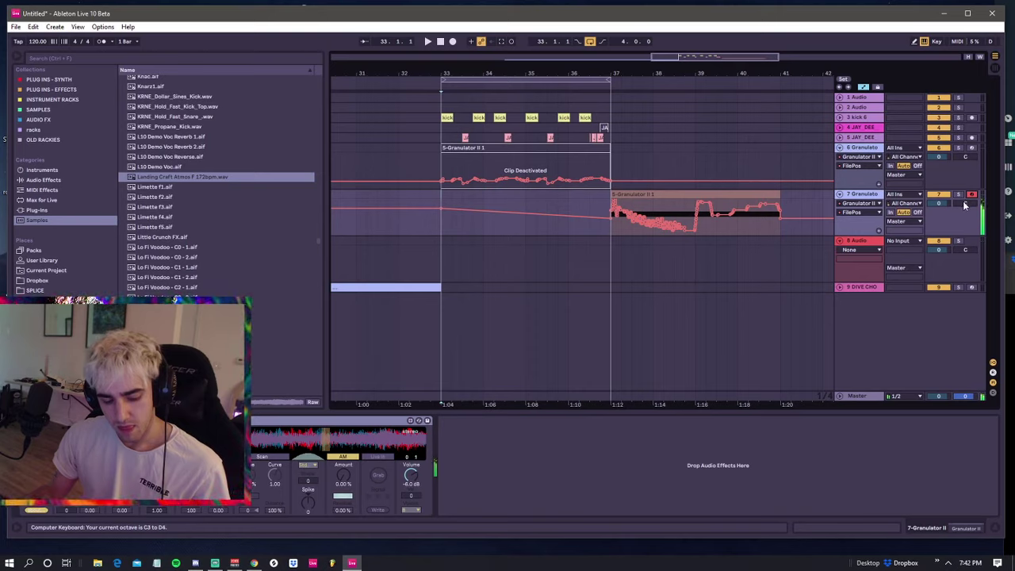
key(space)
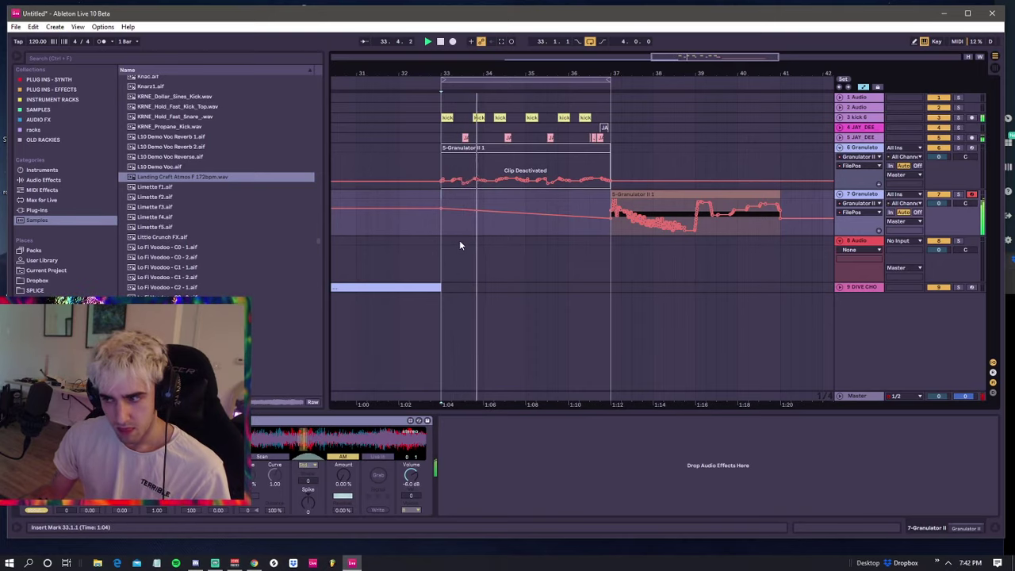
click(500, 42)
click(474, 194)
key(space)
key(space)
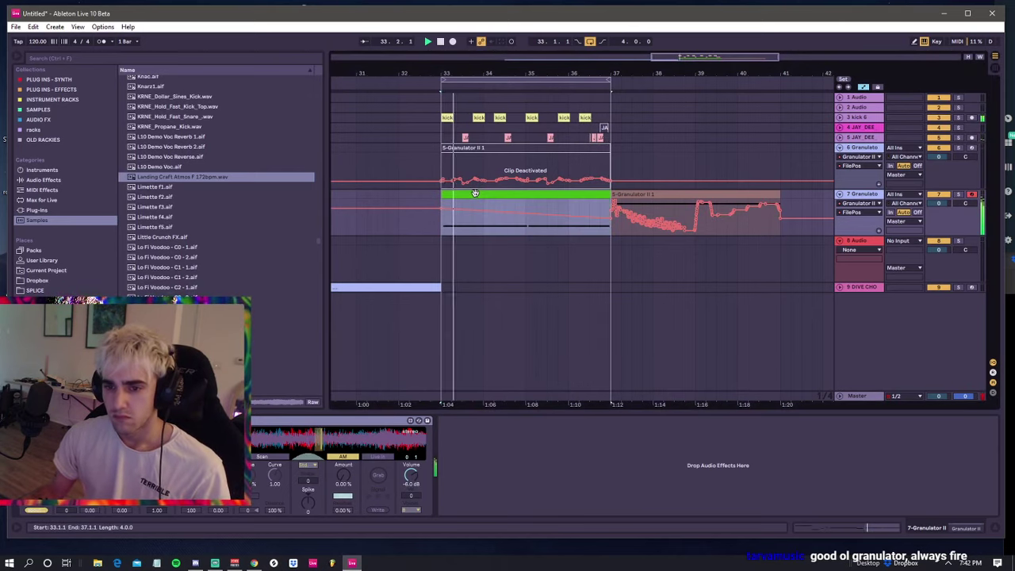
- Add a sharp FilePos drop to about 13.97 at bar 35 on track 7 and replay the captured clip
click(439, 198)
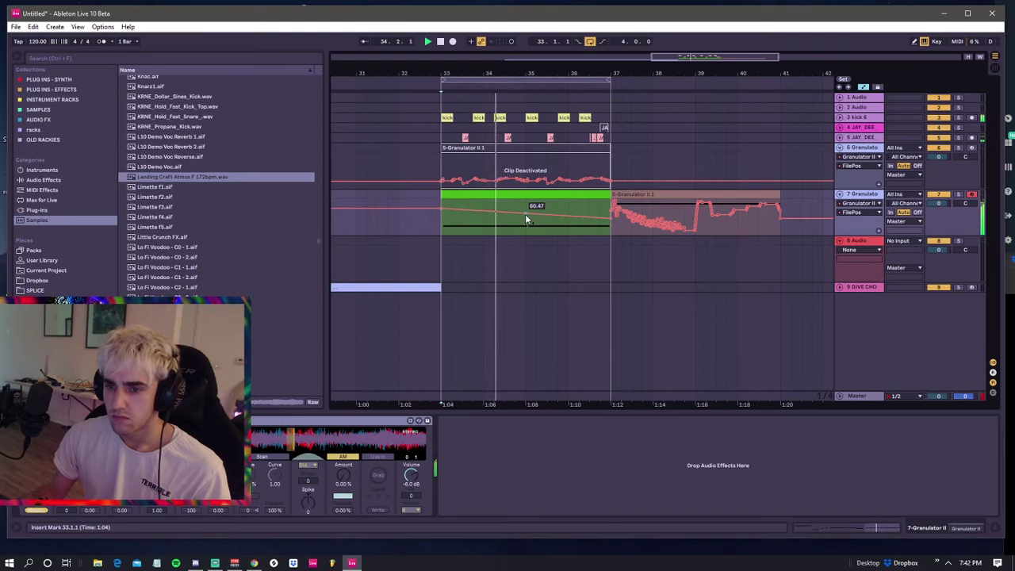
drag(537, 216, 527, 231)
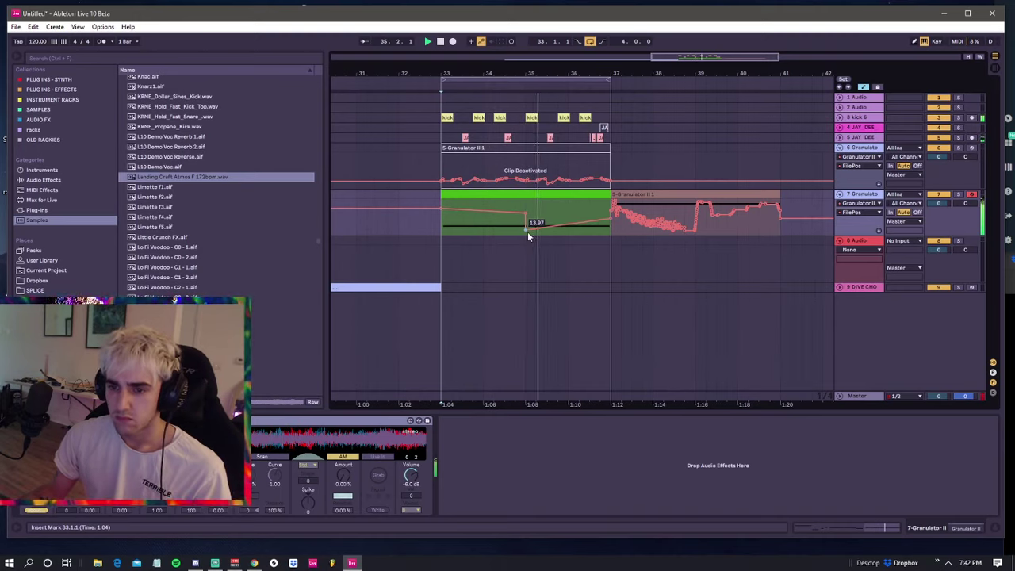
click(526, 206)
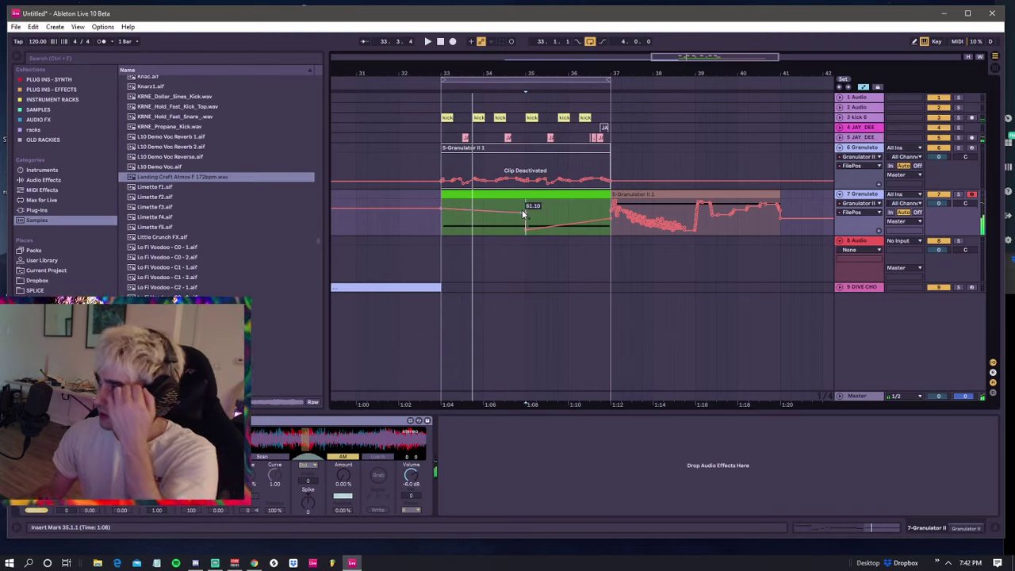
key(space)
click(506, 195)
key(space)
key(space)
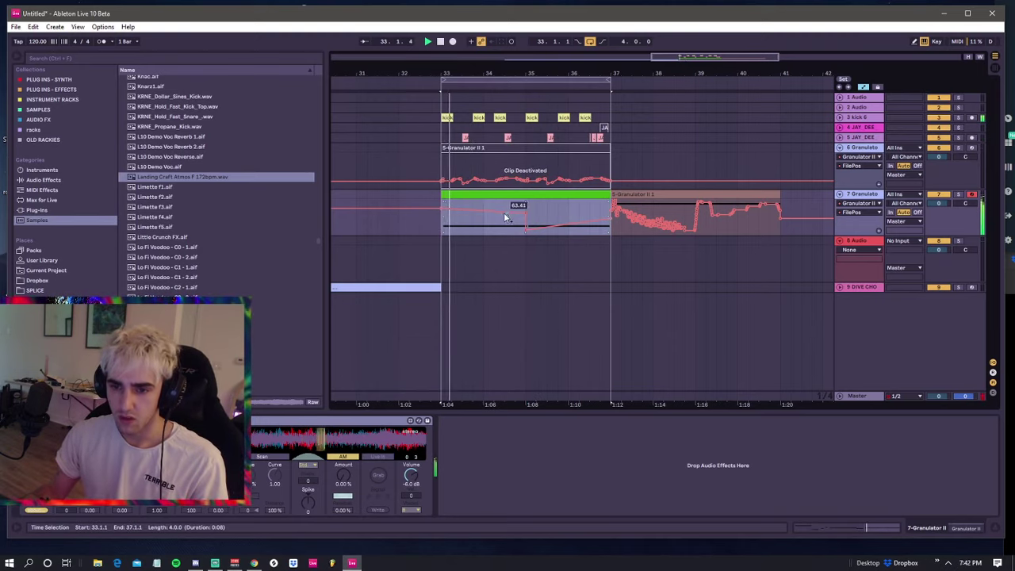
- Lower track 7's FilePos automation to about 14.32 at bar 33 and add low points before bar 35, leaving a steep rise
drag(441, 208, 441, 213)
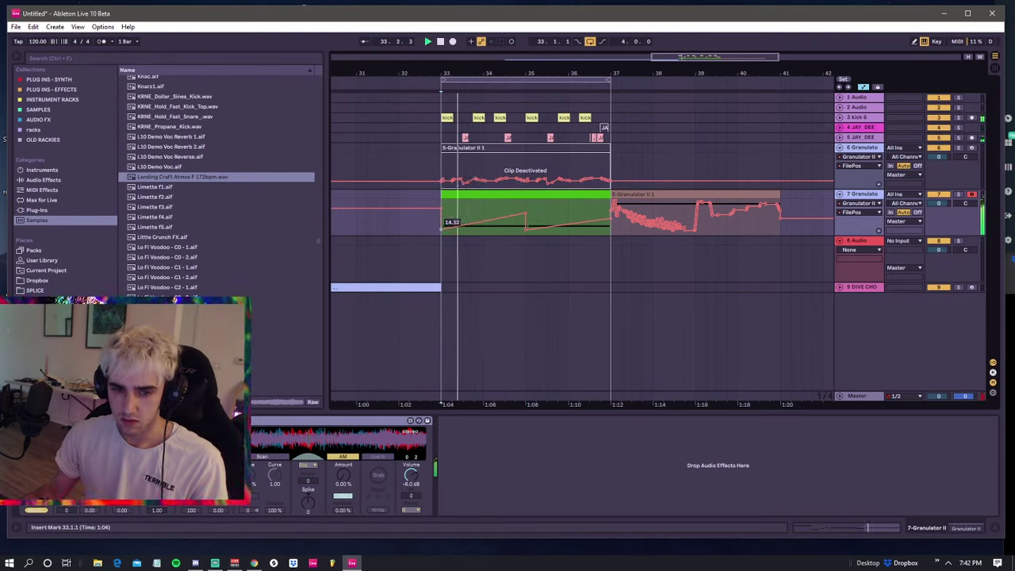
key(space)
key(space)
drag(482, 221, 483, 230)
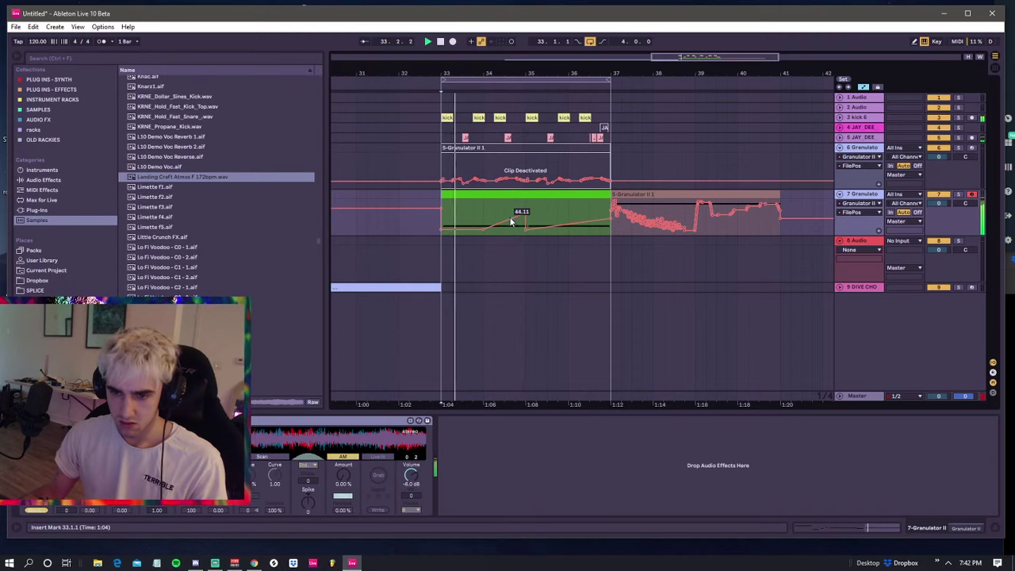
drag(507, 220, 504, 229)
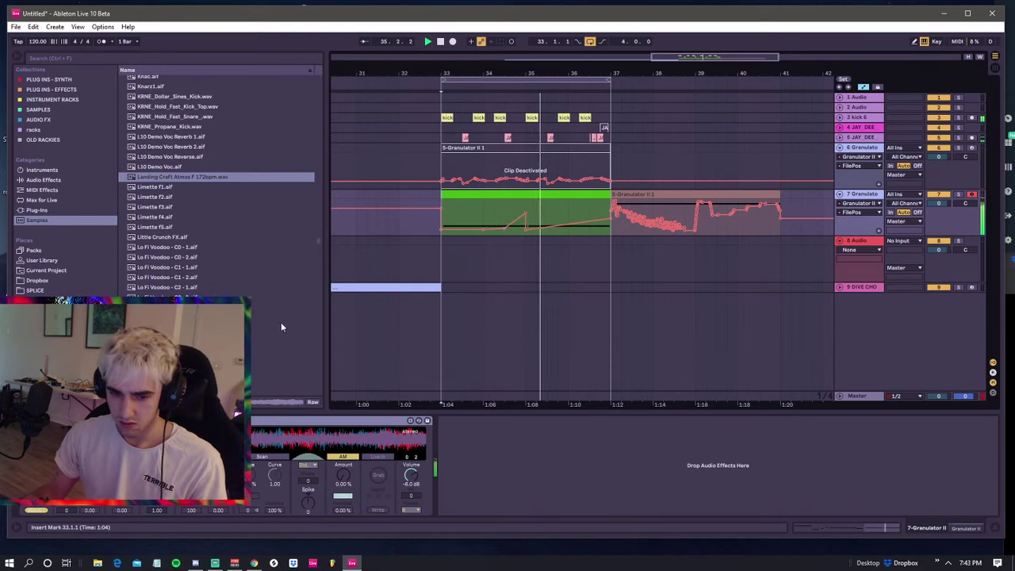
- Adjust the Spray and Grain controls of track 7's Granulator II during playback
click(127, 476)
key(space)
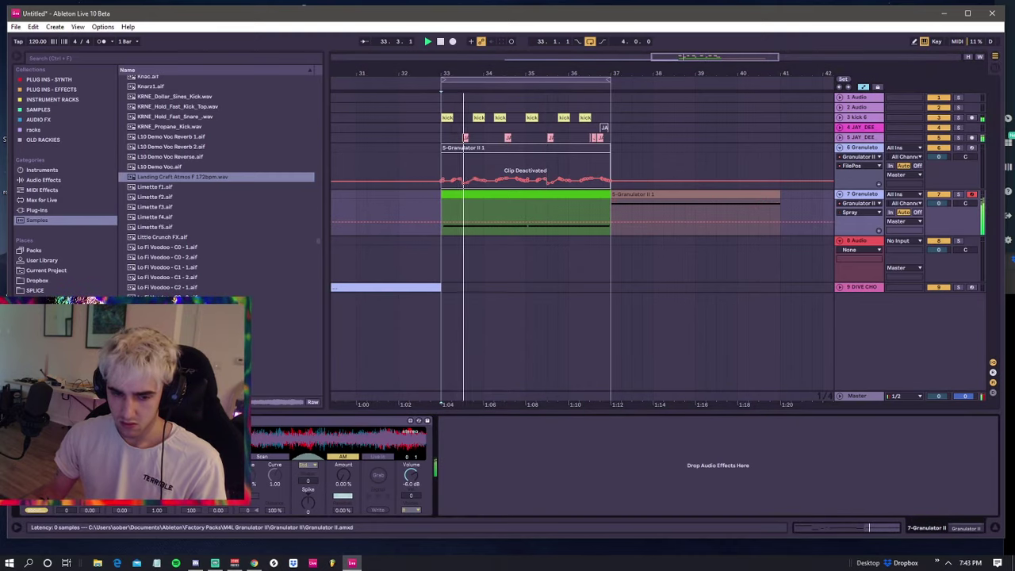
click(87, 476)
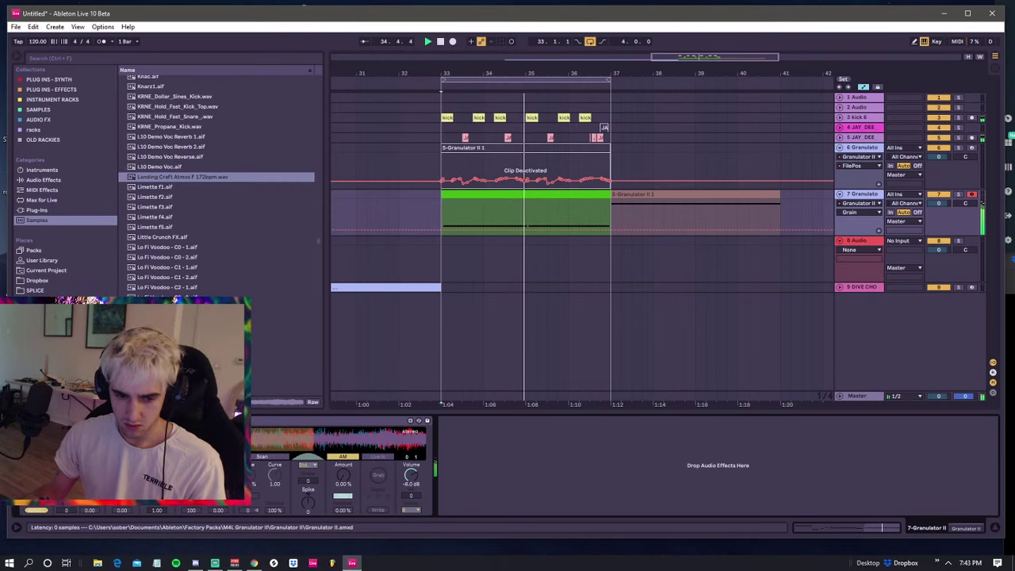
- Select the captured clip on track 7 and collapse both Granulator tracks
click(502, 196)
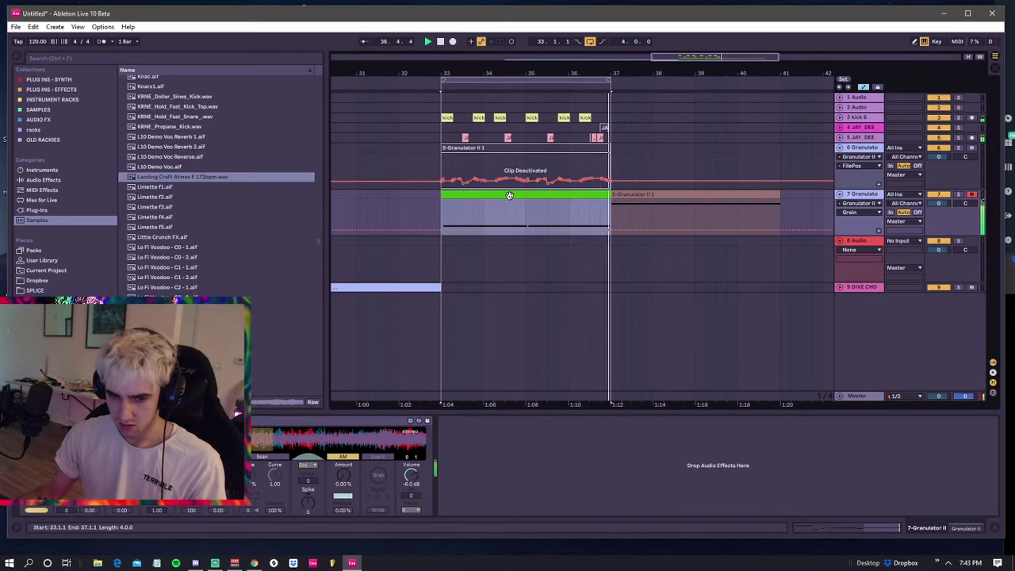
click(839, 148)
click(839, 157)
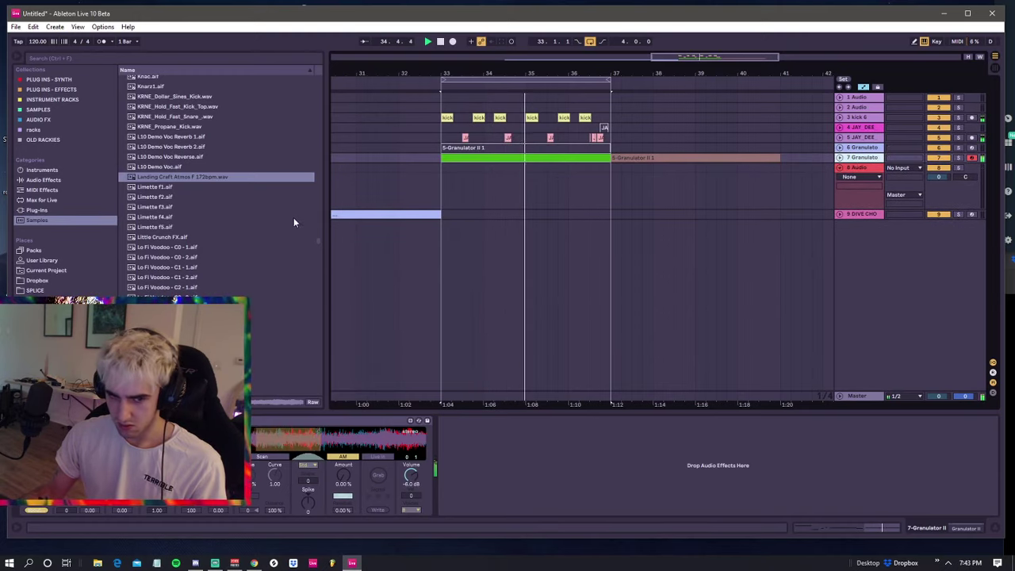
- Add a Compressor audio effect to the track 7 Granulator and expand its sidechain section
click(41, 180)
drag(163, 160, 464, 156)
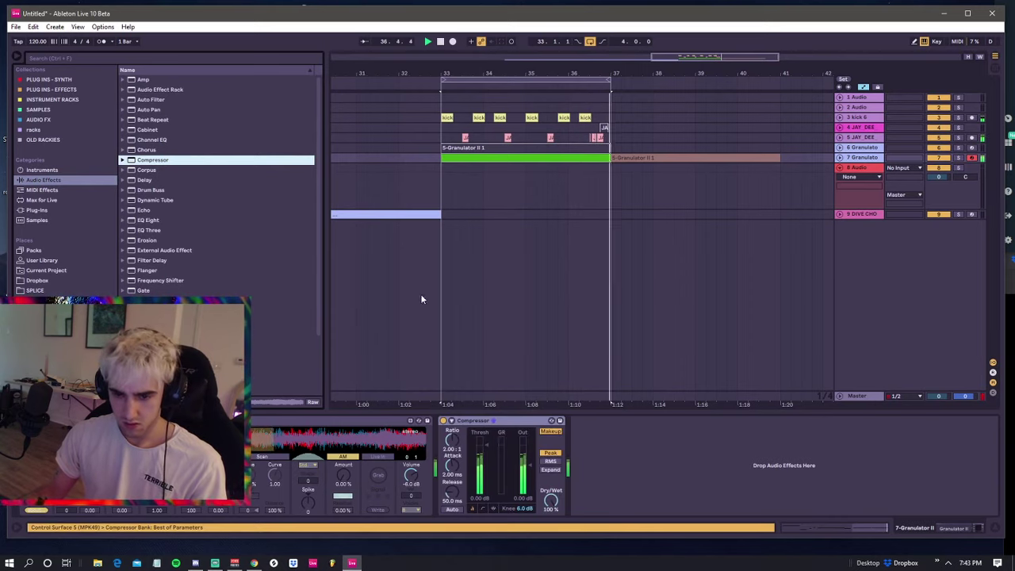
click(450, 420)
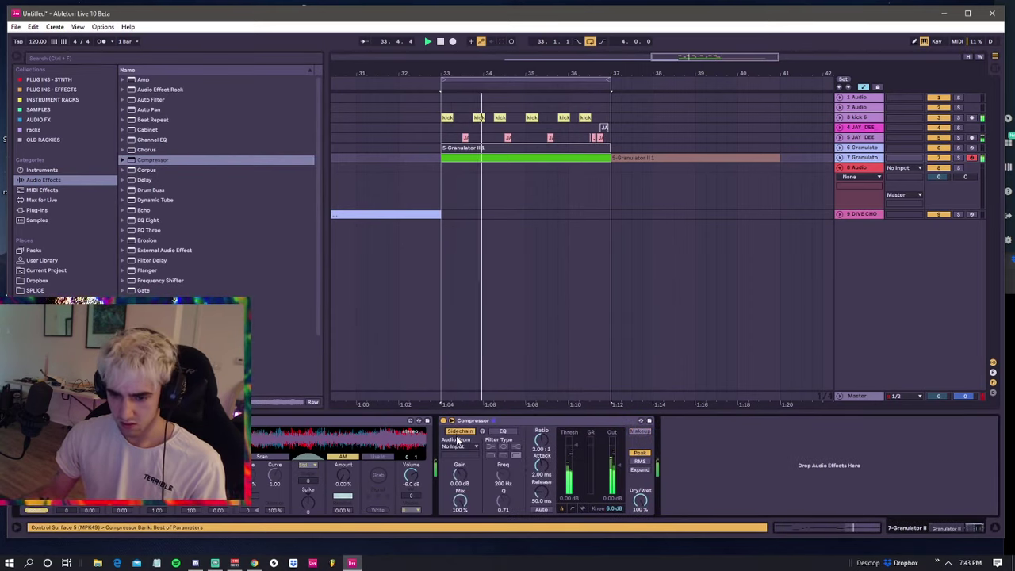
- Sidechain the Compressor from 3-kick 6 and set its threshold to -32.0 dB
click(456, 447)
click(452, 471)
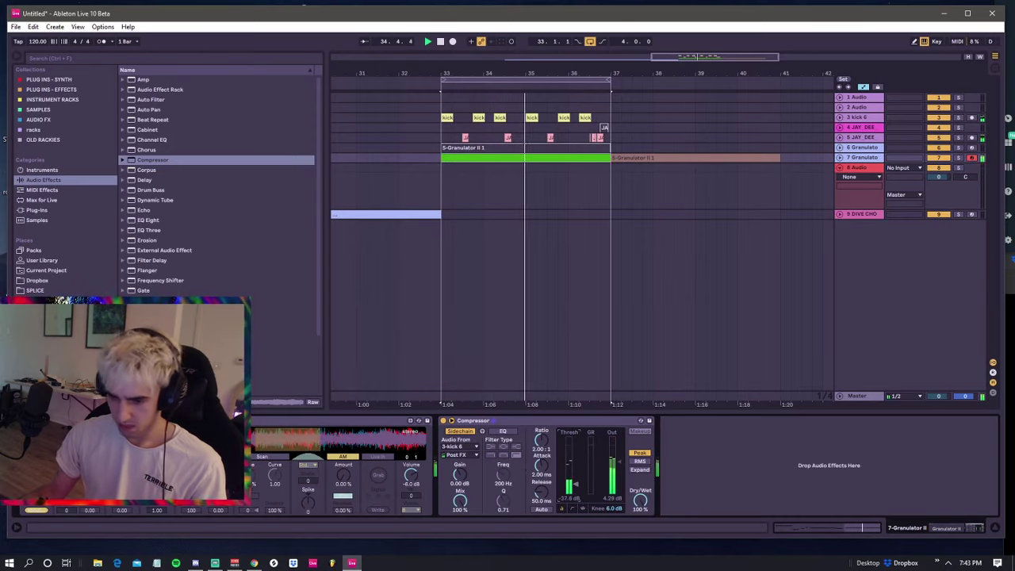
drag(573, 485, 574, 481)
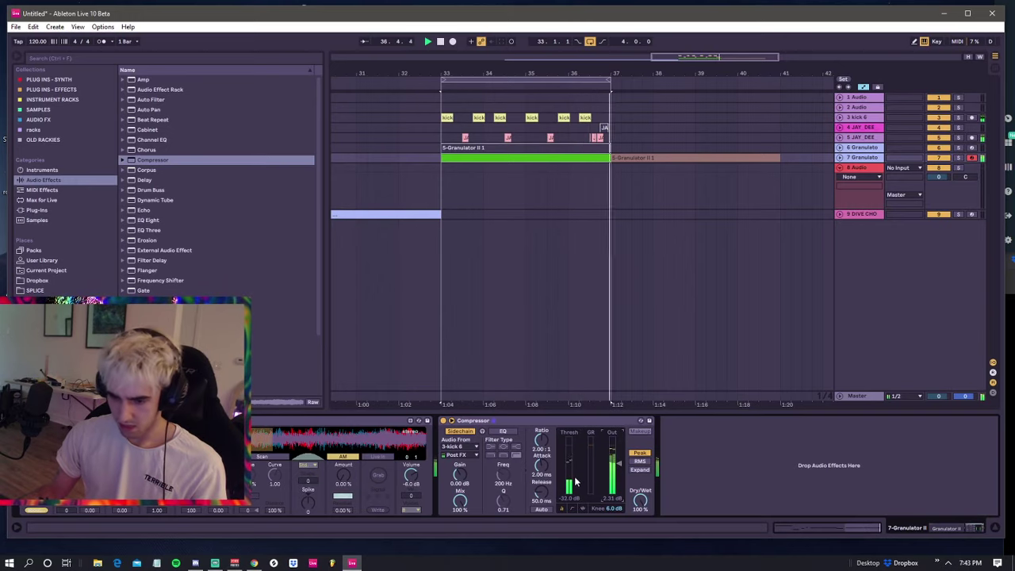
- Set the Compressor's ratio to 3.07:1 and its threshold to -33.1 dB during playback
drag(573, 484, 573, 487)
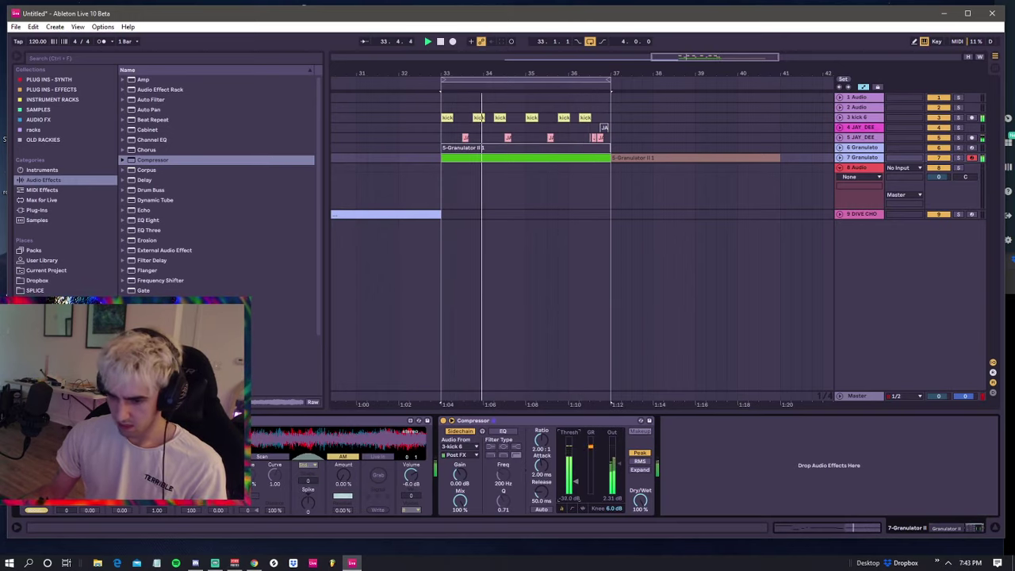
drag(541, 441, 541, 429)
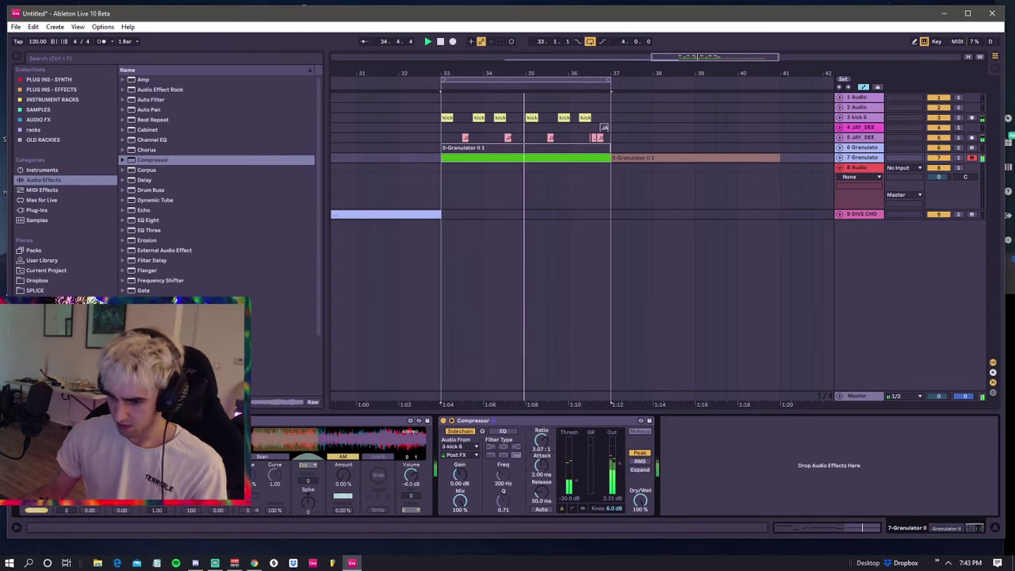
drag(568, 485, 575, 482)
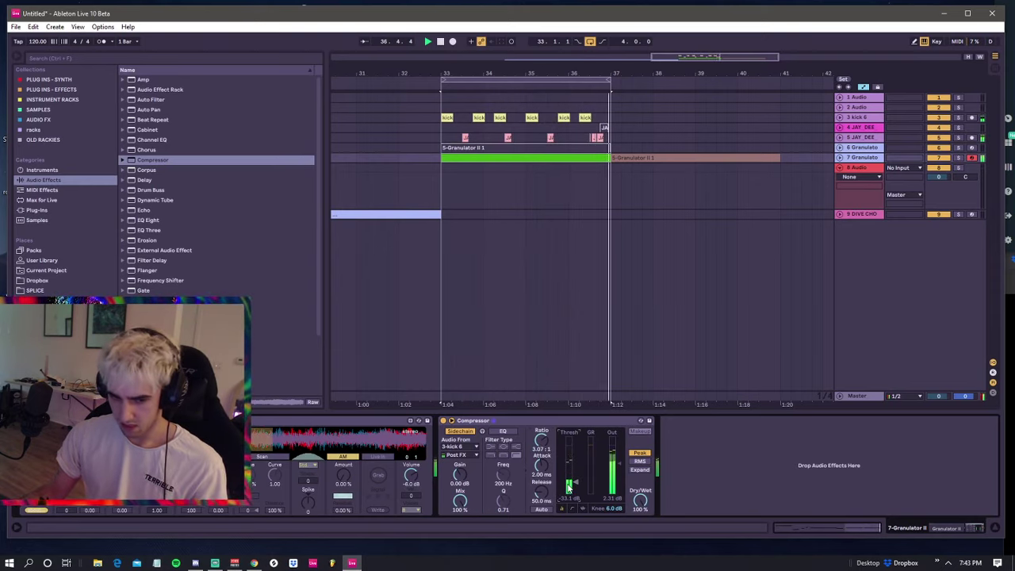
- Set the coarse transposition of track 5's four clap clips around bar 36.3 to -10 st, and unfold the track
drag(611, 138, 591, 141)
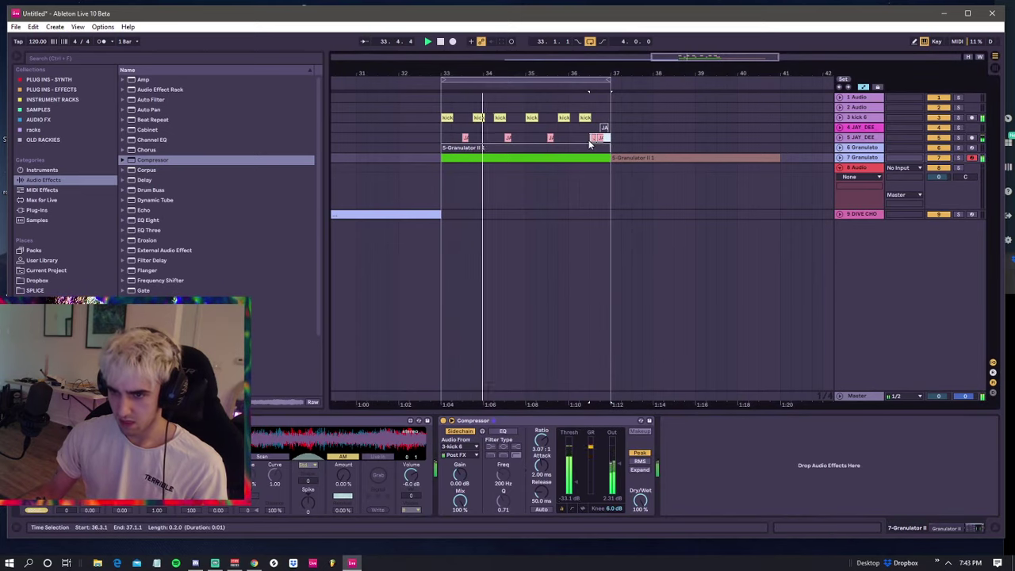
key(shift+Tab)
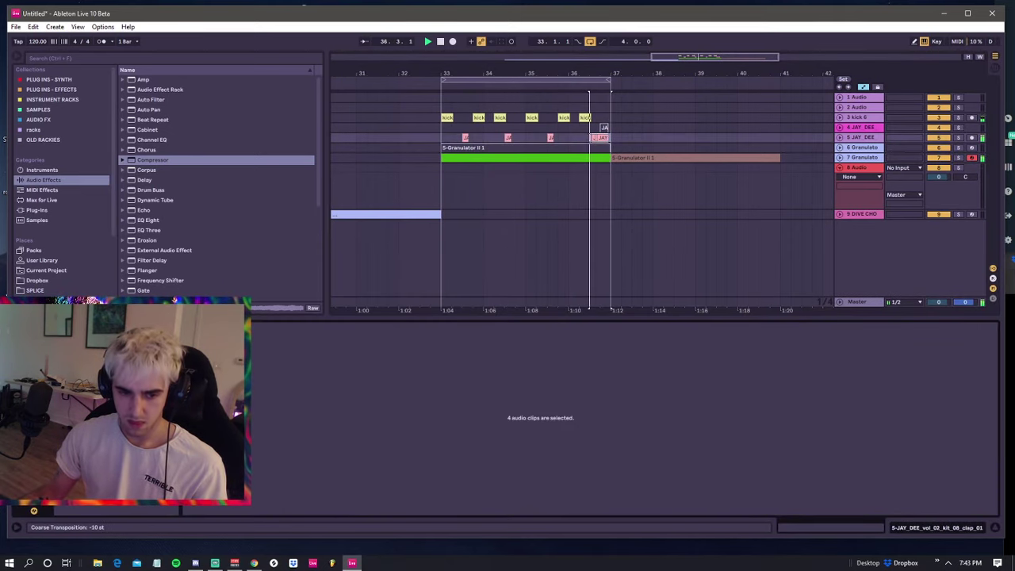
click(840, 138)
click(606, 150)
scroll(606, 148, up, 2)
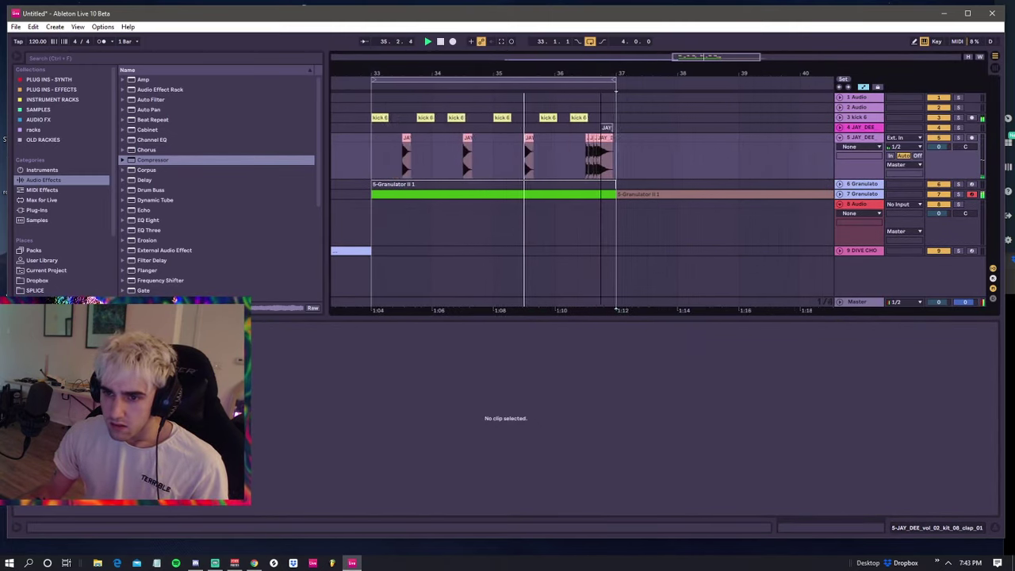
click(616, 147)
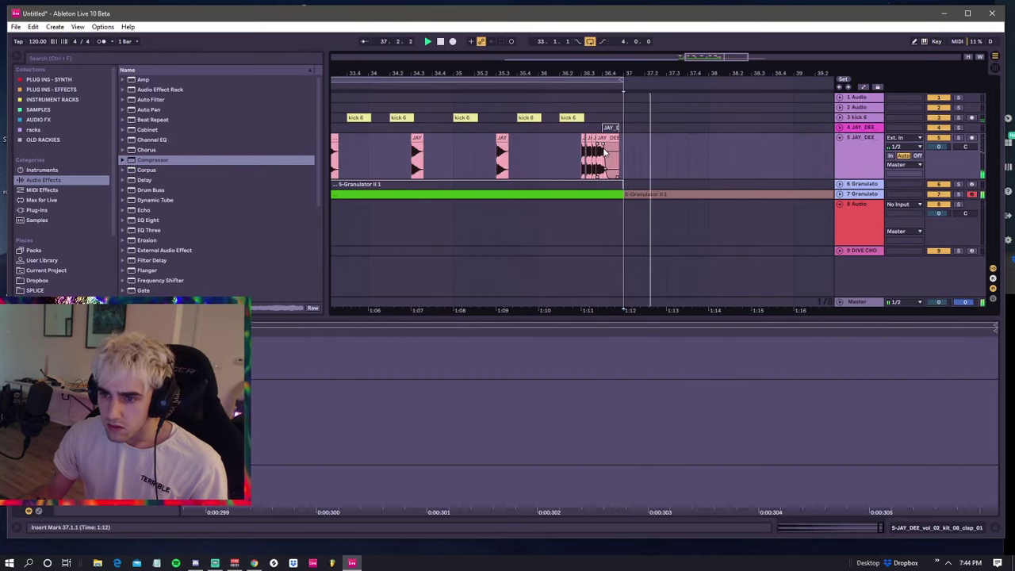
- Shape the fade-outs of the fourth and second clap clips in the roll at bar 36.3 while auditioning it
click(585, 154)
key(space)
key(space)
click(600, 149)
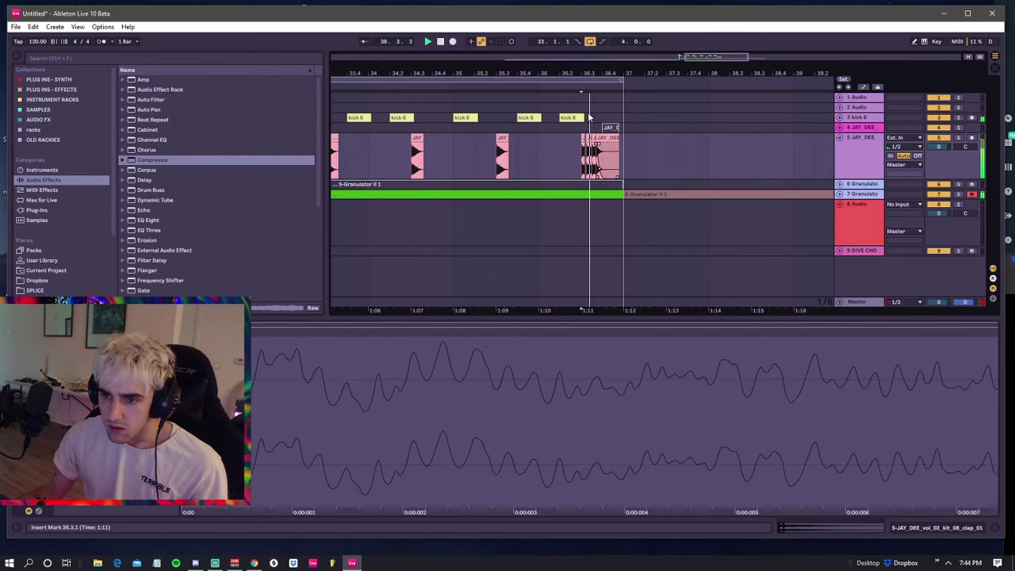
drag(589, 73, 584, 176)
key(space)
key(space)
key(space)
key(space)
key(space)
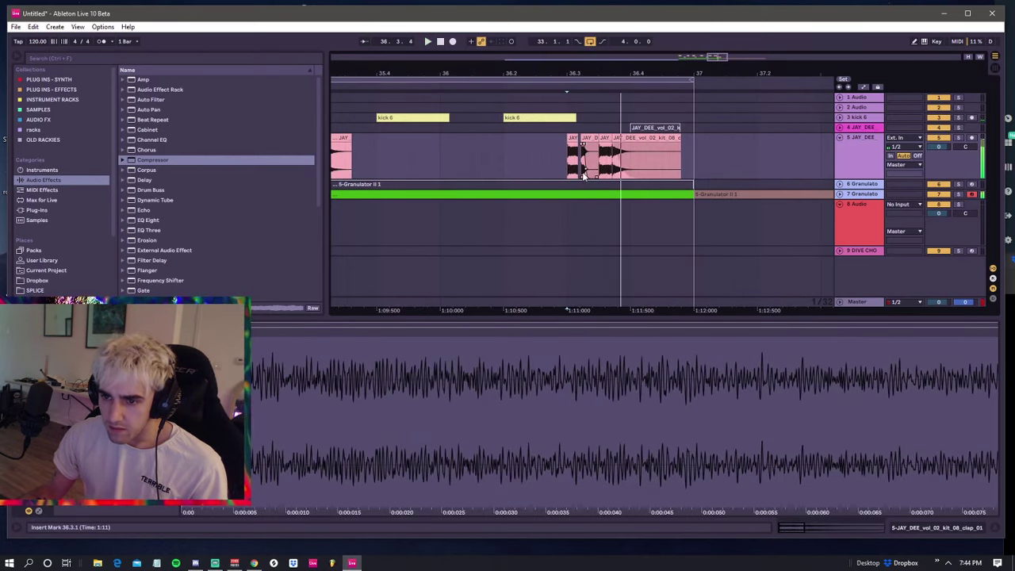
- Shape the fade-out of the first clap clip at bar 36.3 while replaying the section from just before it
scroll(575, 155, up, 3)
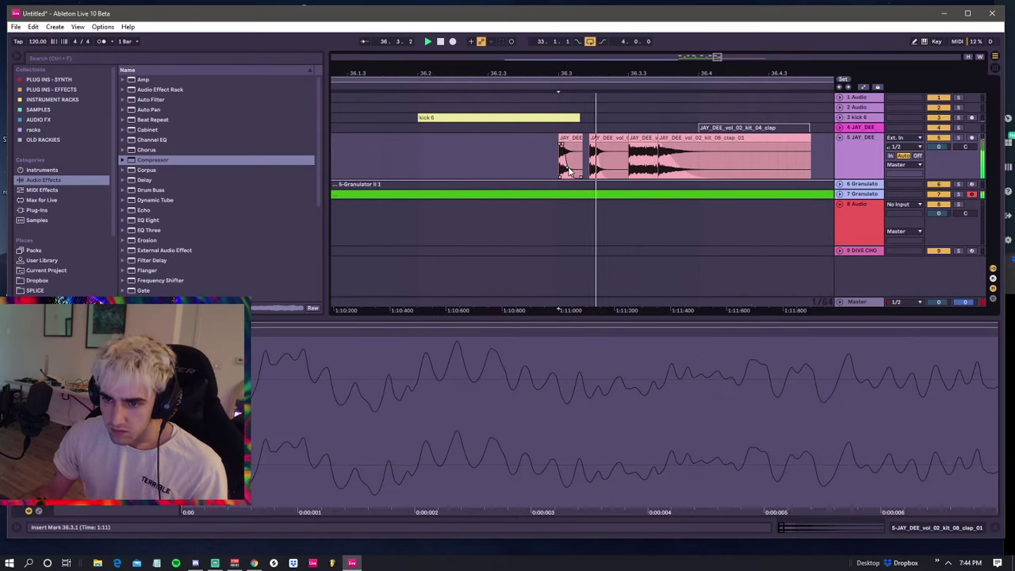
click(542, 129)
key(space)
key(space)
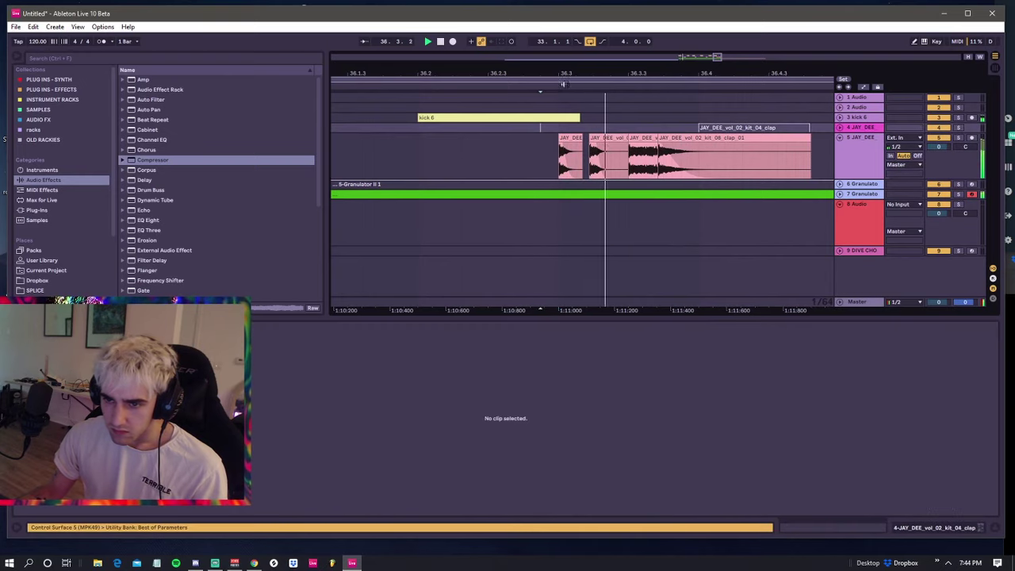
scroll(519, 132, down, 3)
key(space)
scroll(567, 76, up, 3)
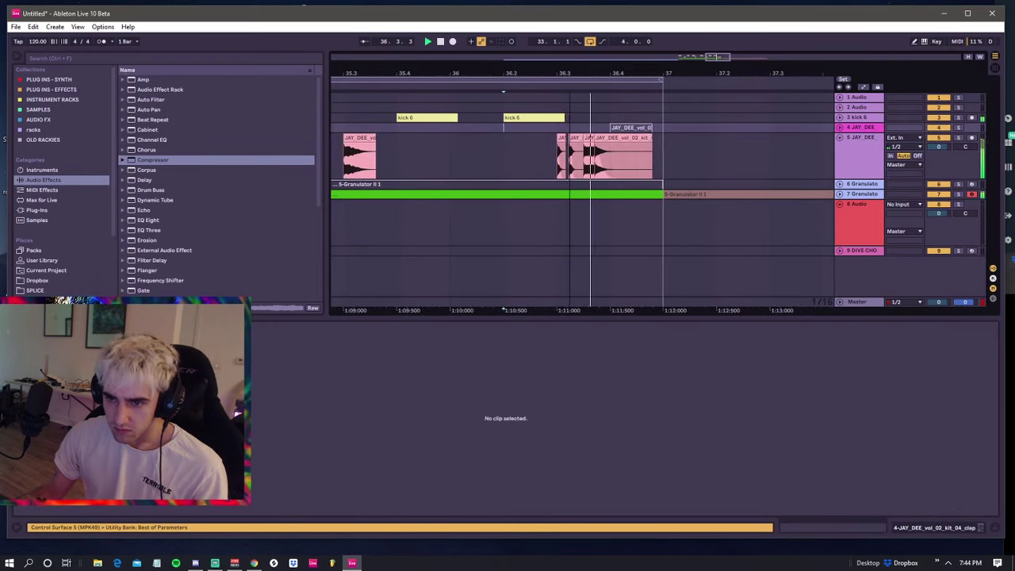
click(534, 149)
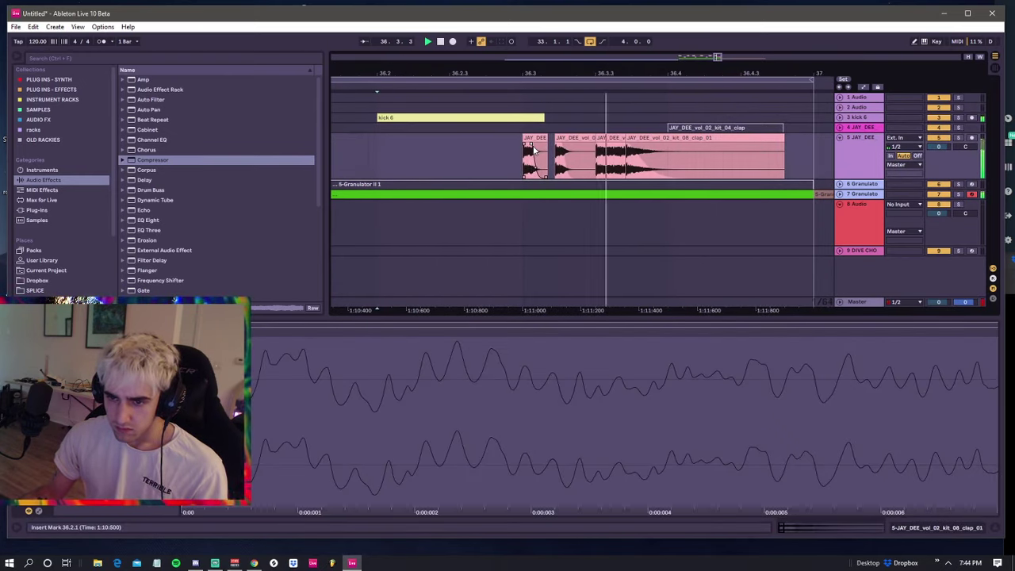
key(space)
key(space)
- Adjust the fade-outs of the third and fourth clap clips in the roll, replaying from 36.2.1 to compare
drag(624, 144, 612, 153)
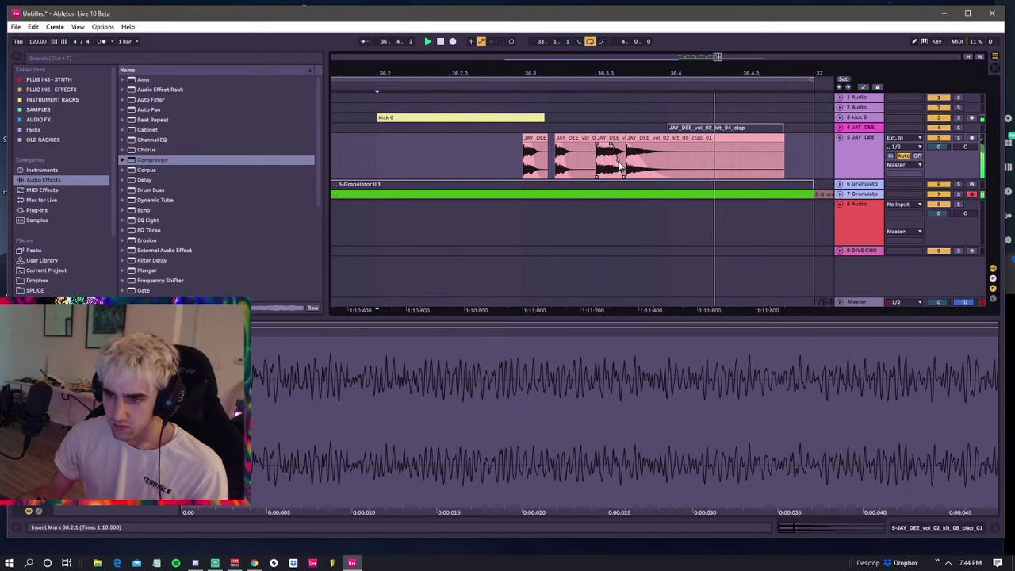
drag(609, 149, 623, 148)
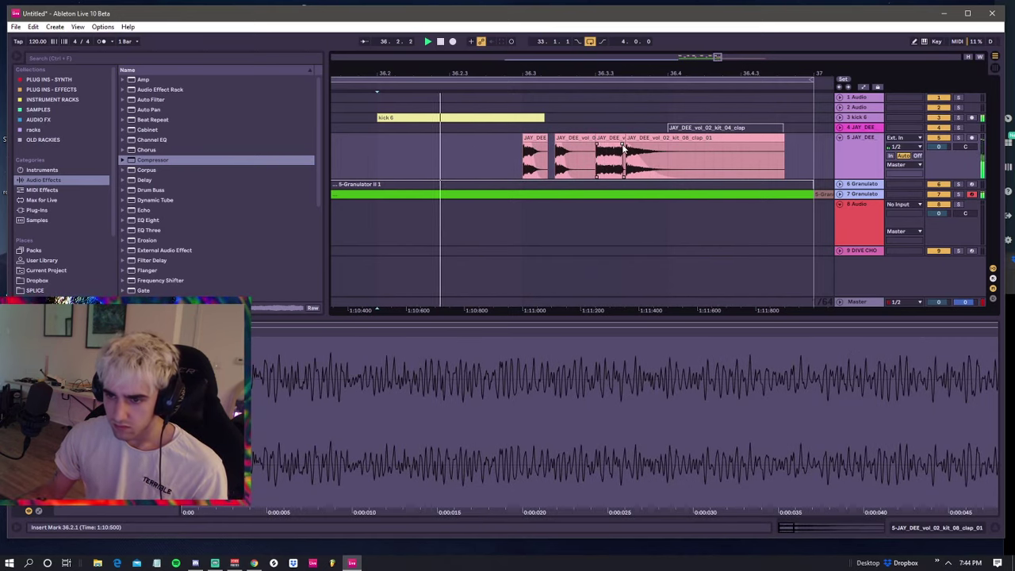
key(space)
key(space)
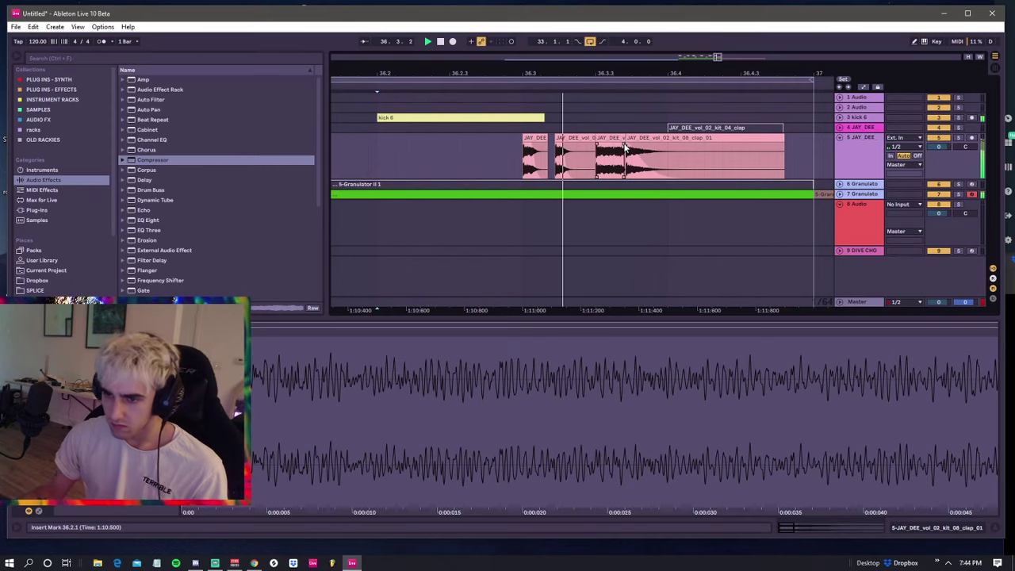
key(space)
drag(627, 144, 640, 148)
key(space)
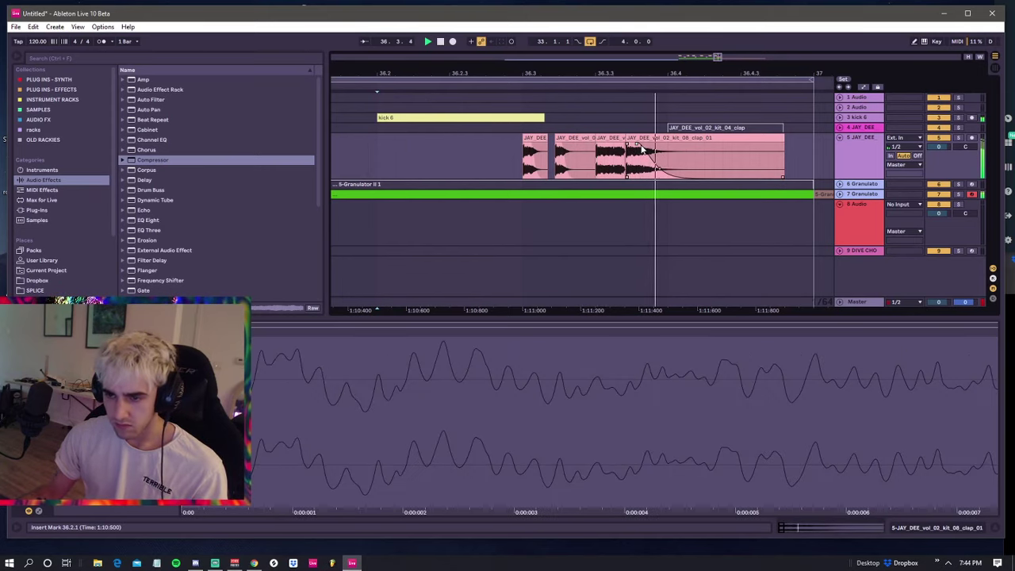
key(space)
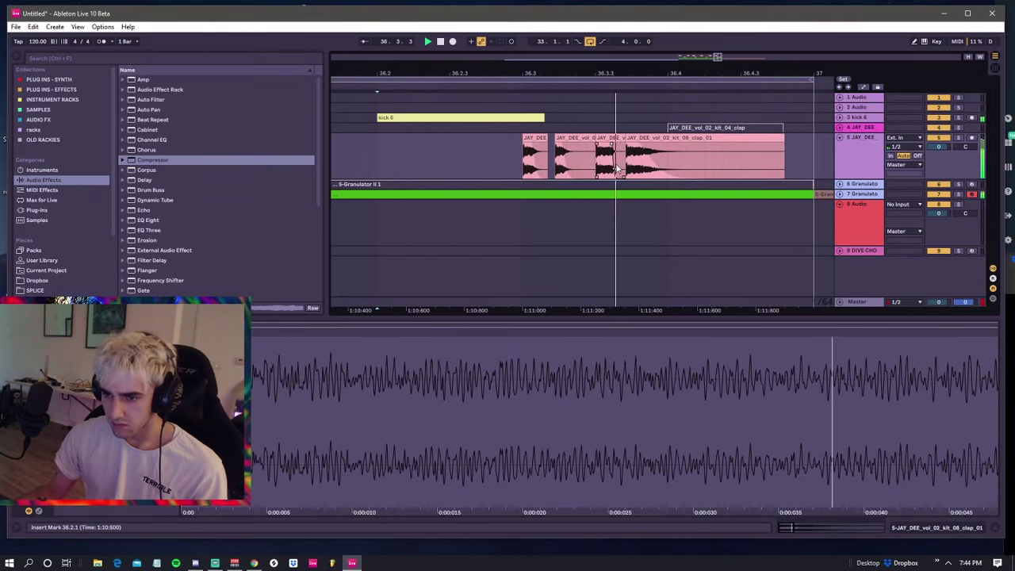
key(space)
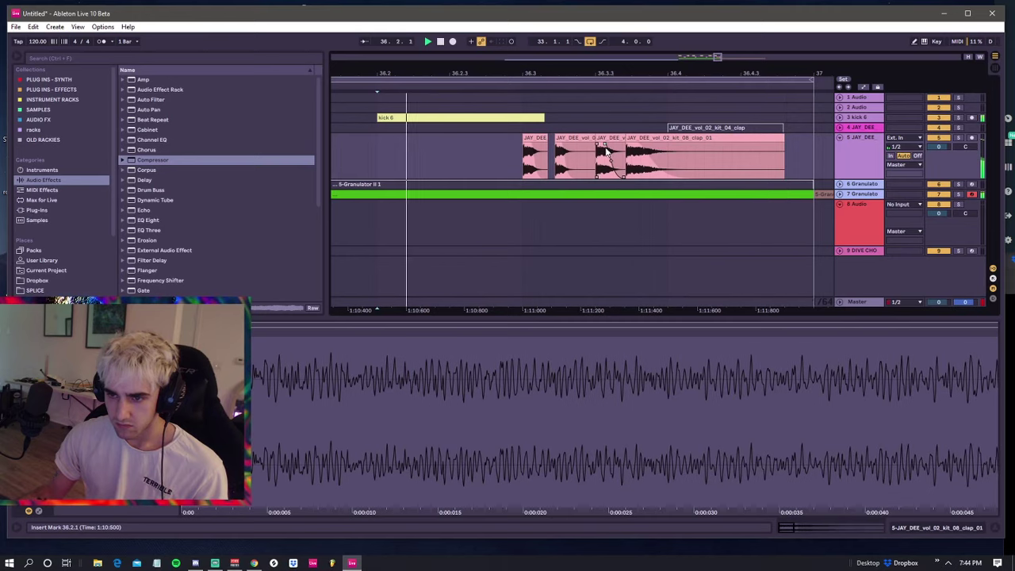
- Move the last clap clip of the roll slightly later and audition the timing from just before bar 36.3
drag(636, 139, 644, 139)
click(600, 138)
key(space)
click(513, 129)
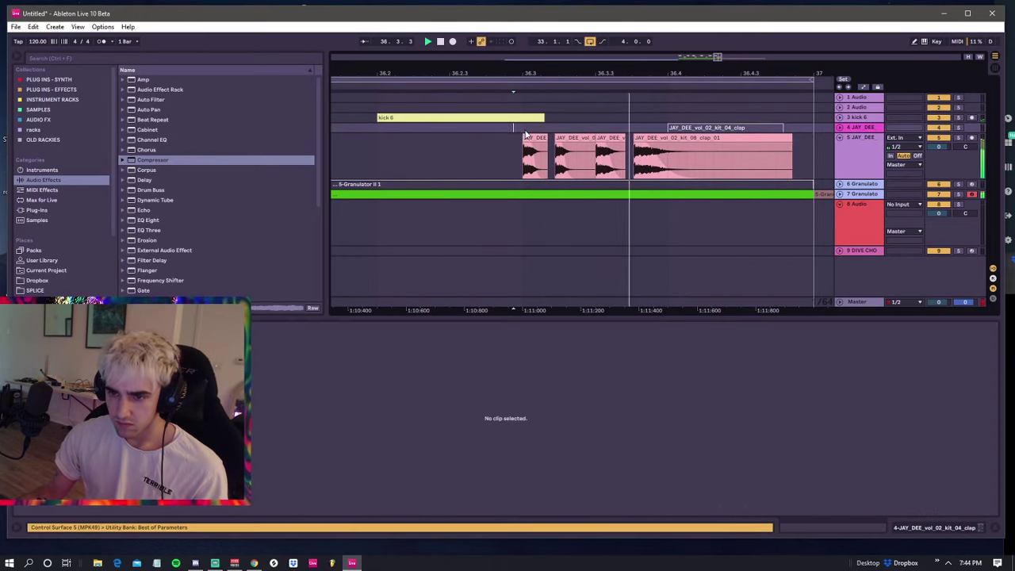
click(601, 140)
click(514, 128)
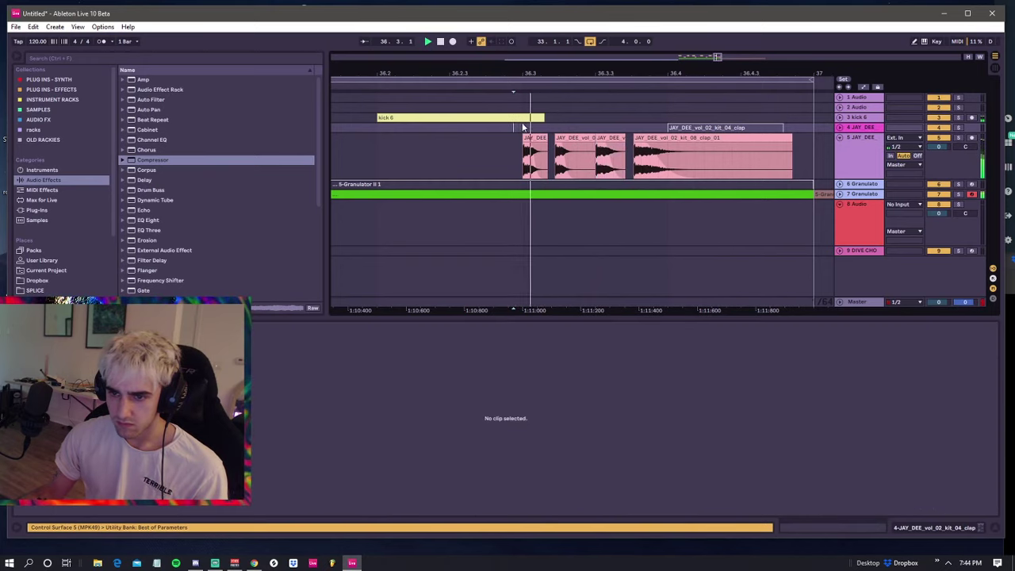
- Duplicate the last clap clip on track 5 so the copy starts directly after it
drag(635, 74, 603, 37)
drag(612, 139, 658, 139)
click(611, 138)
key(space)
key(space)
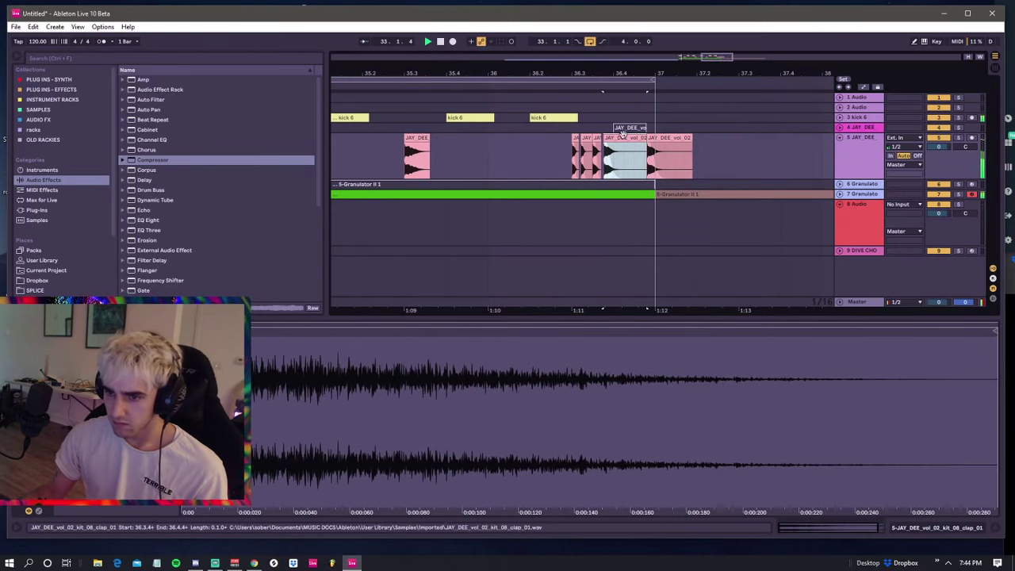
- Insert a MIDI track below clap track 5, unfold it and place the insert marker there at 33.1.1
click(557, 128)
drag(586, 73, 577, 29)
click(464, 140)
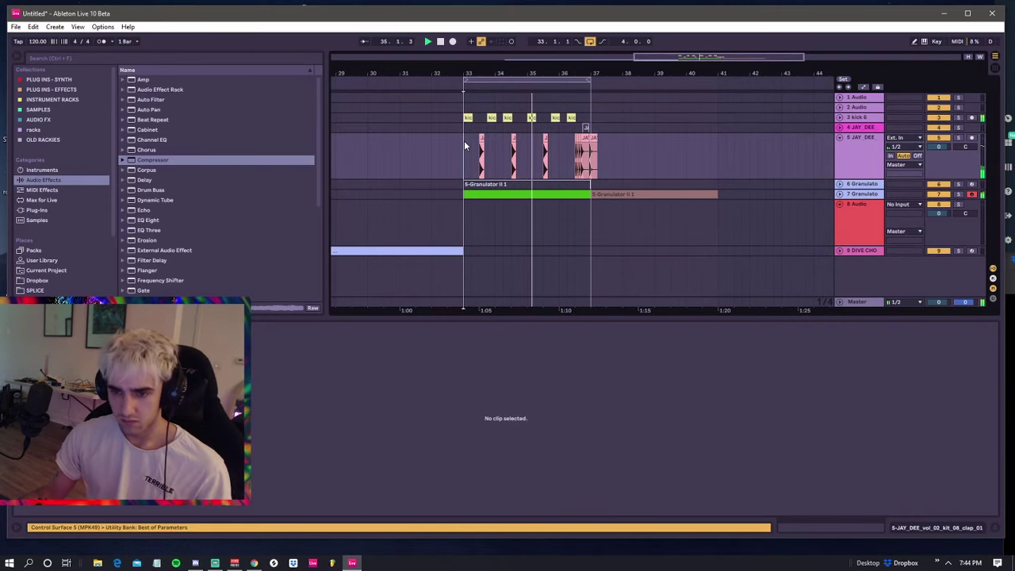
key(ctrl+shift+t)
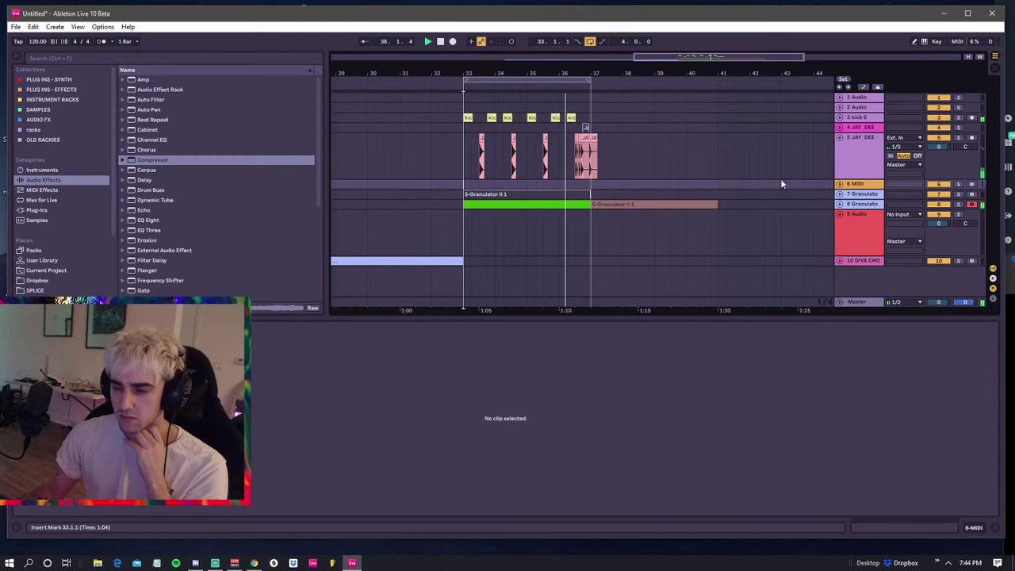
click(838, 184)
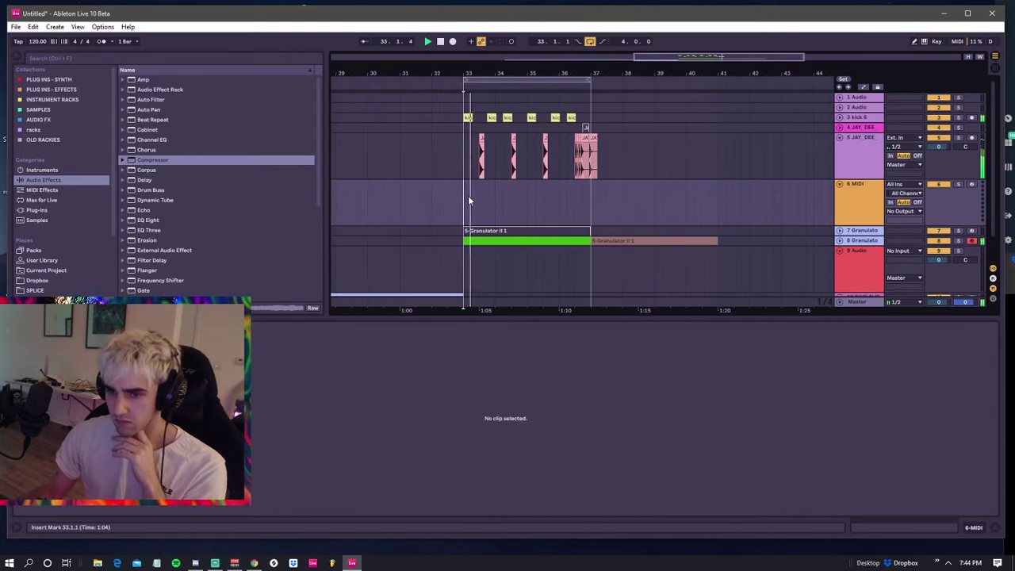
click(593, 136)
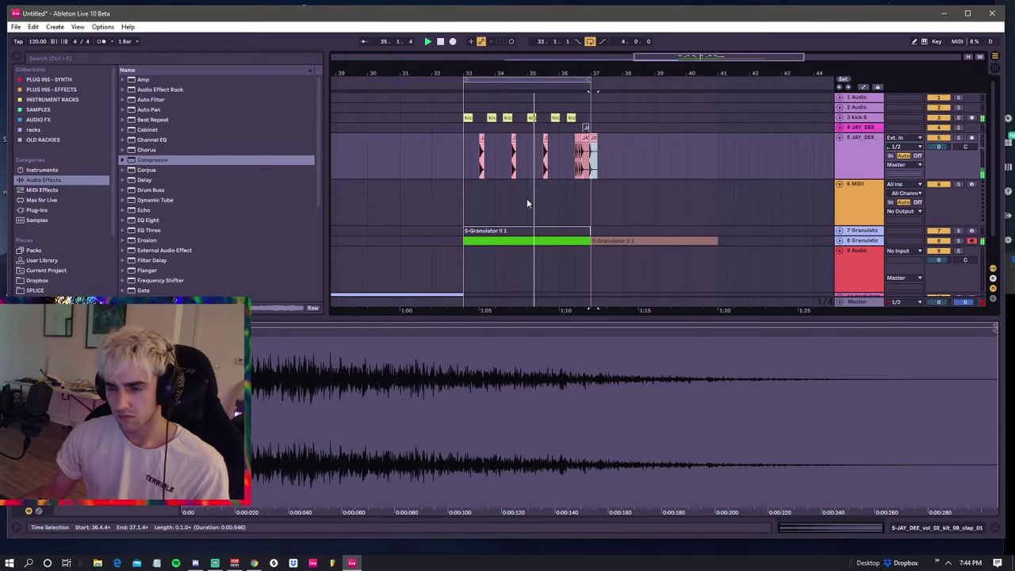
click(466, 193)
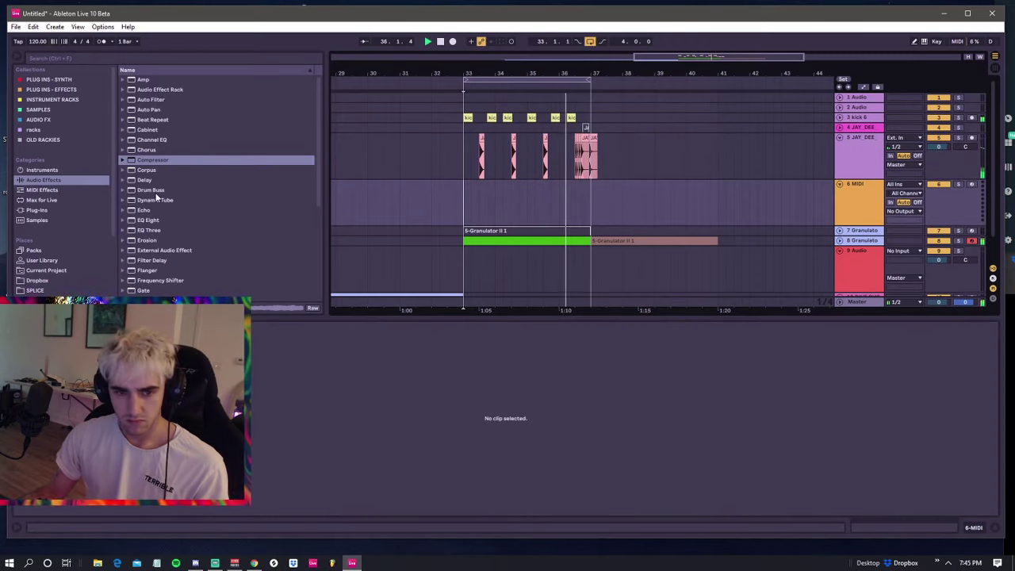
- Copy track 8's green Granulator clip from bar 33 to bar 41, and undo the neighbouring clip's copy onto bar 33
scroll(484, 202, down, 2)
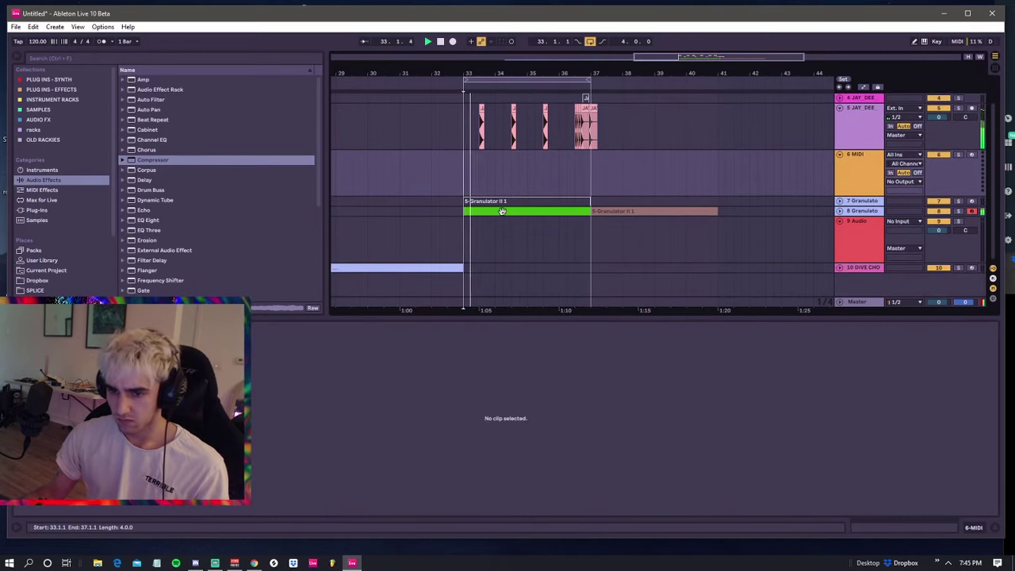
click(501, 210)
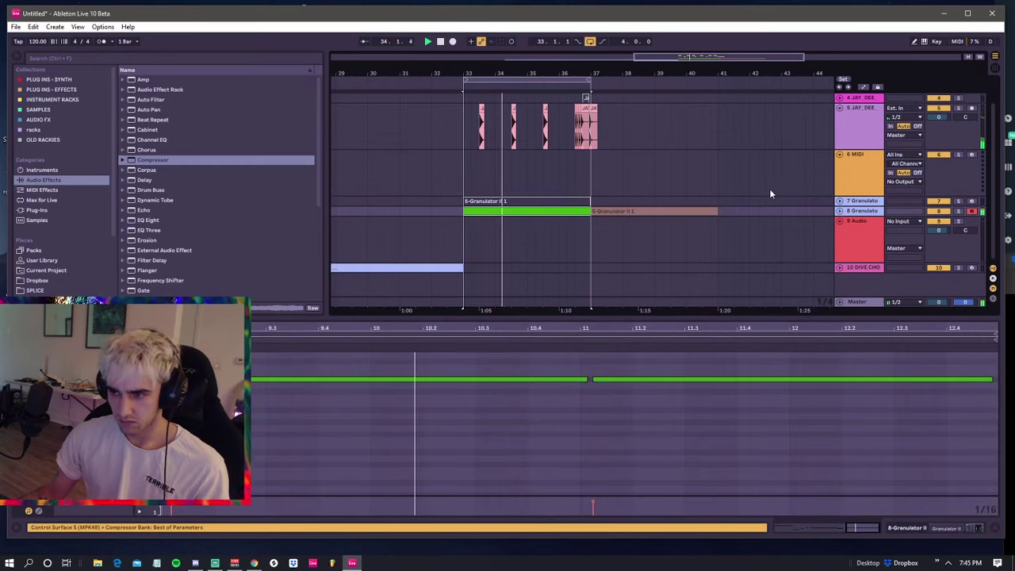
click(618, 212)
click(524, 210)
drag(524, 210, 778, 214)
drag(624, 211, 568, 218)
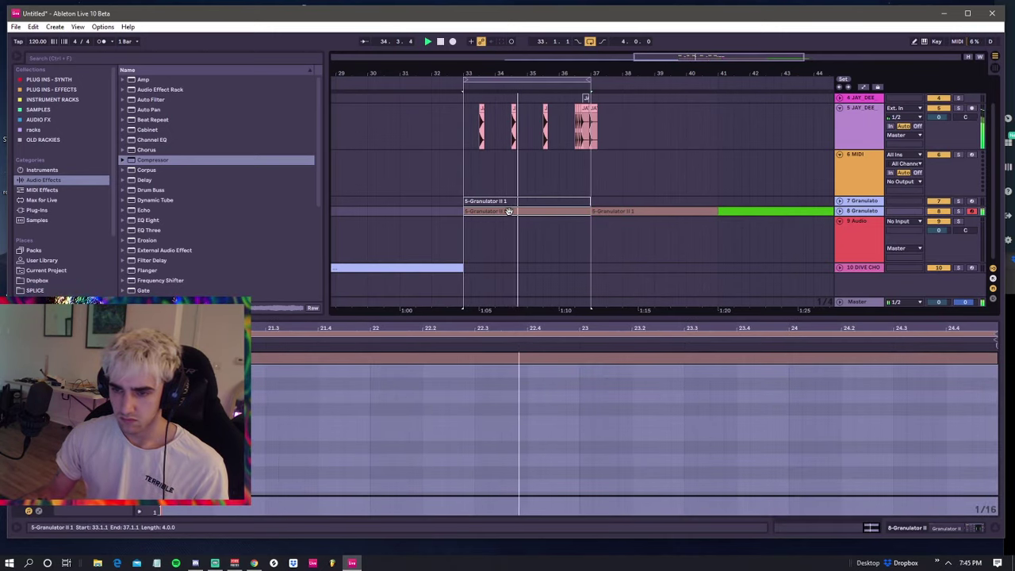
key(ctrl+z)
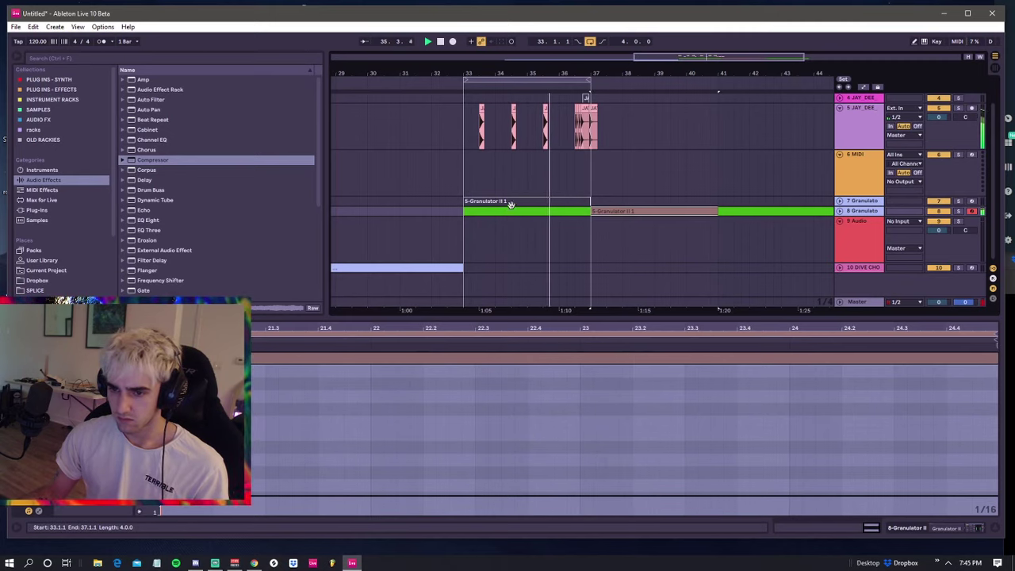
- Delete track 8's Granulator clip at bar 33, reactivate the track 7 Granulator clip above it and play the loop
key(space)
click(512, 201)
click(512, 210)
key(Delete)
click(516, 200)
drag(516, 200, 516, 201)
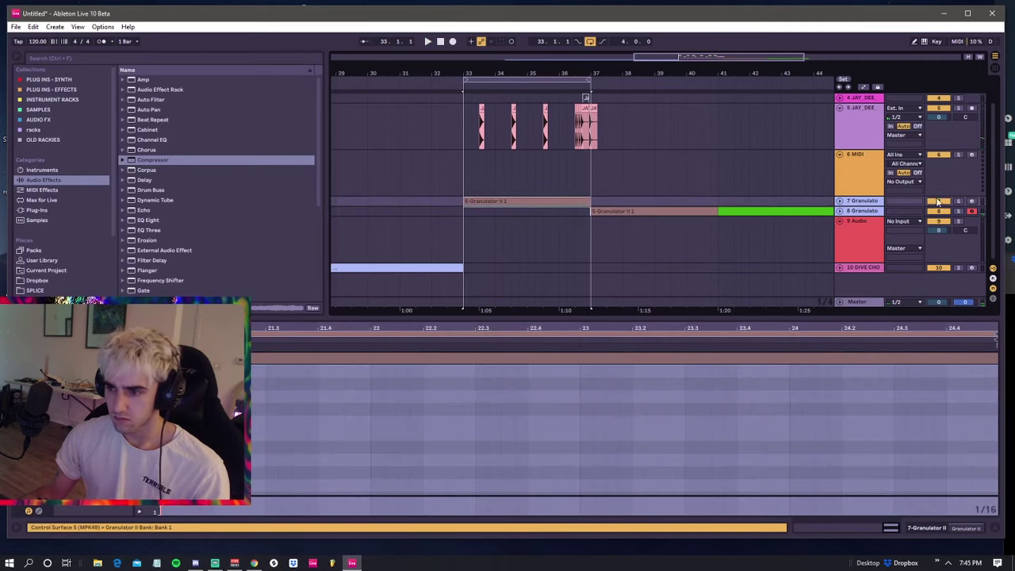
click(546, 202)
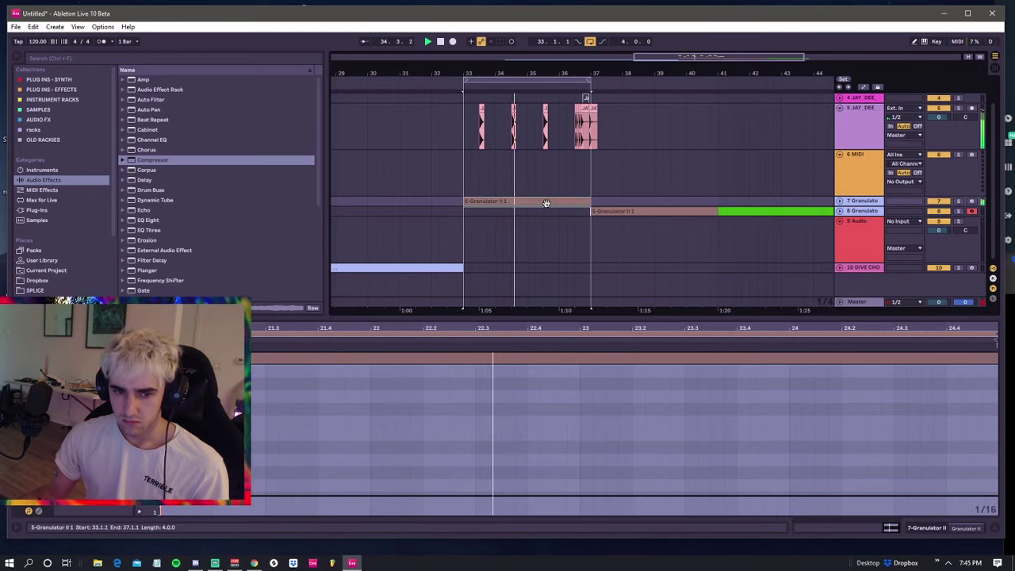
- Fold all tracks and insert a new audio track below the track 7 Granulator
alt+click(841, 156)
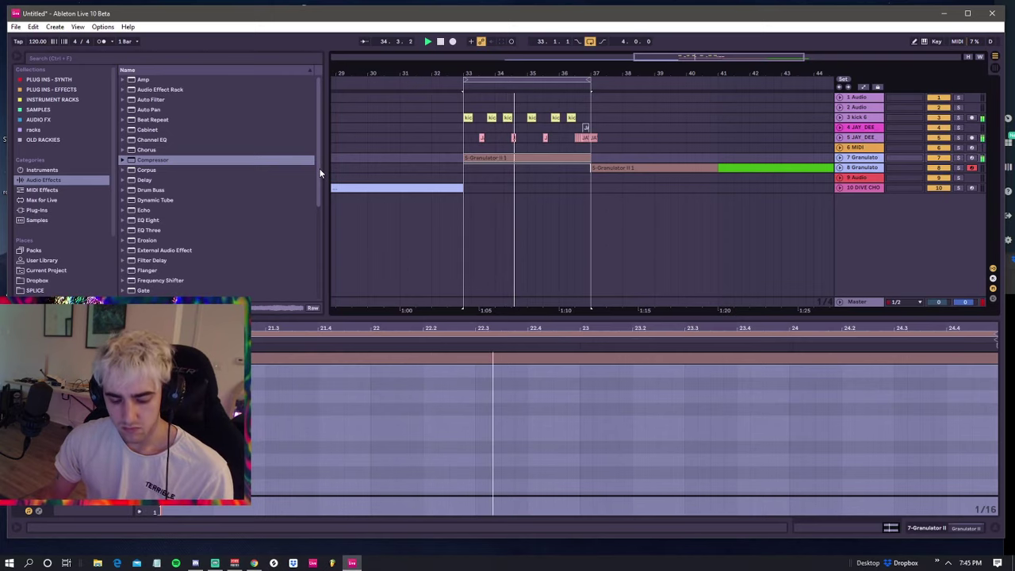
key(ctrl+t)
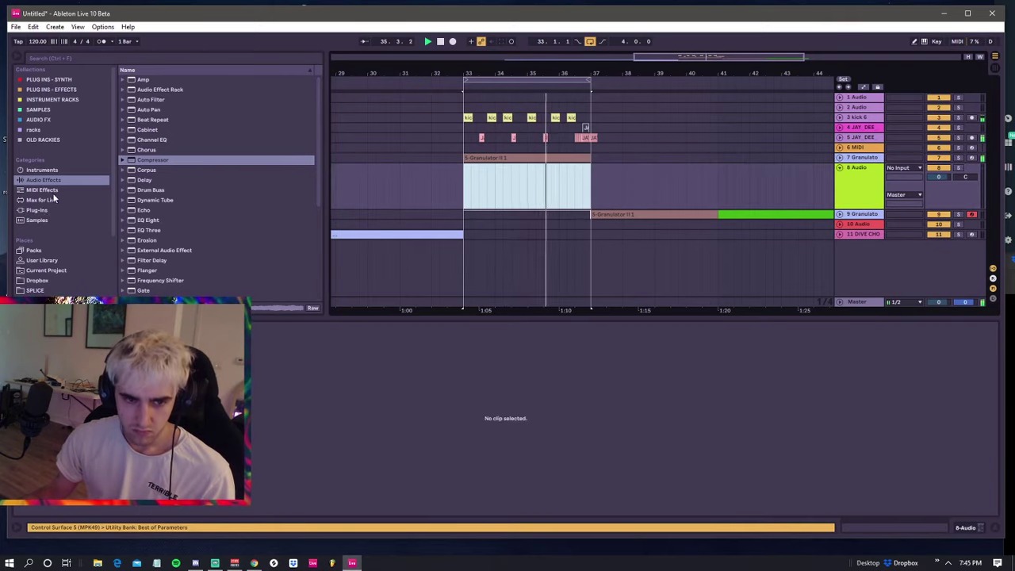
- Open the MEDASIN_808s folder of Medasin Hypercolor Vol. 1 in the SPLICE sample location
scroll(39, 235, down, 2)
scroll(39, 234, down, 4)
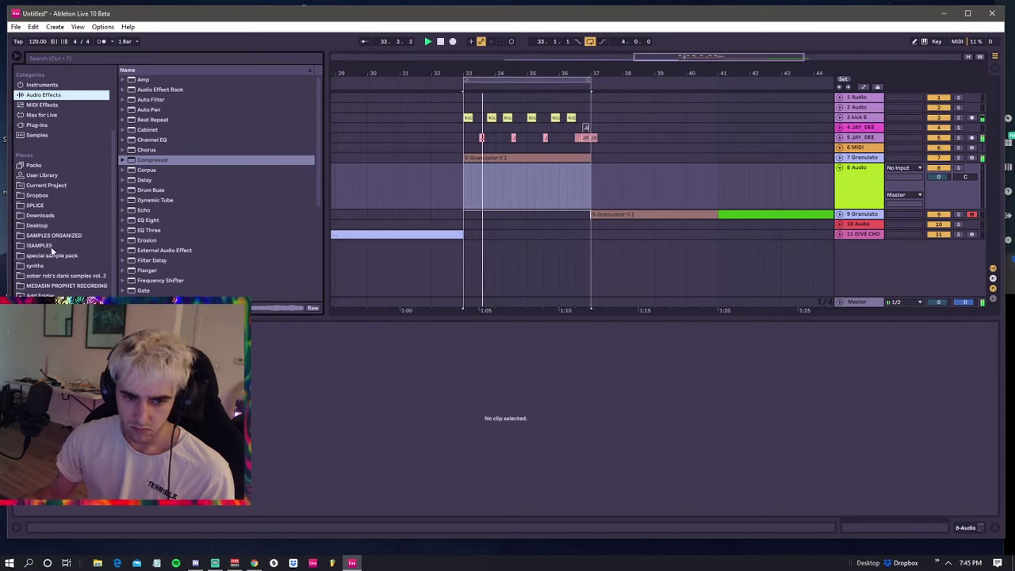
click(52, 245)
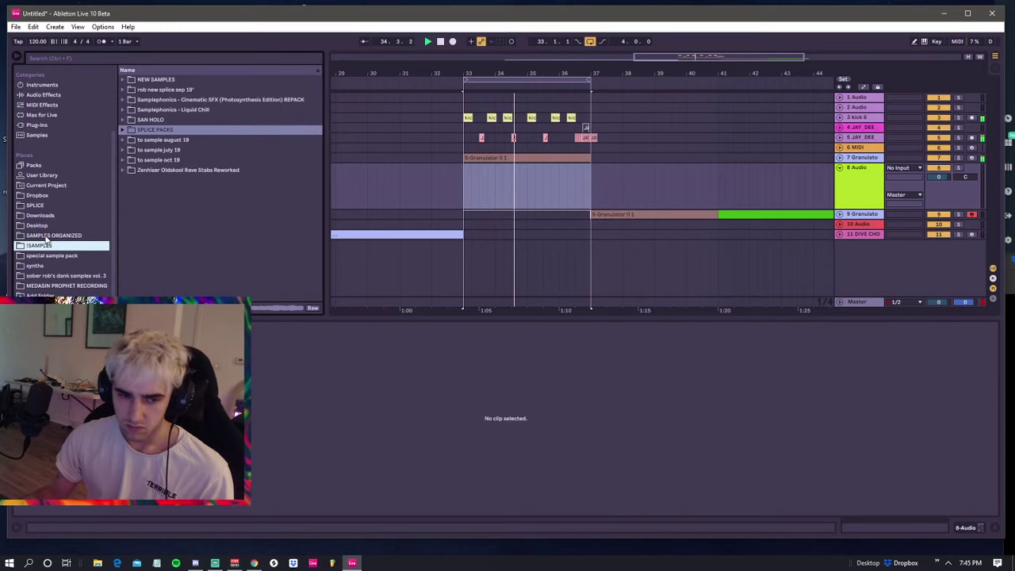
click(36, 205)
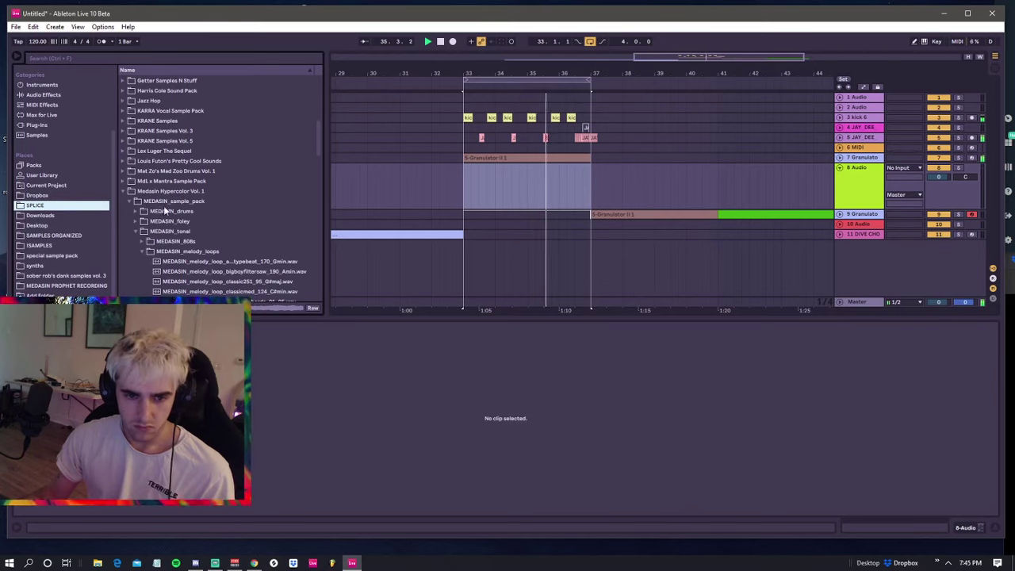
scroll(143, 184, down, 2)
click(143, 179)
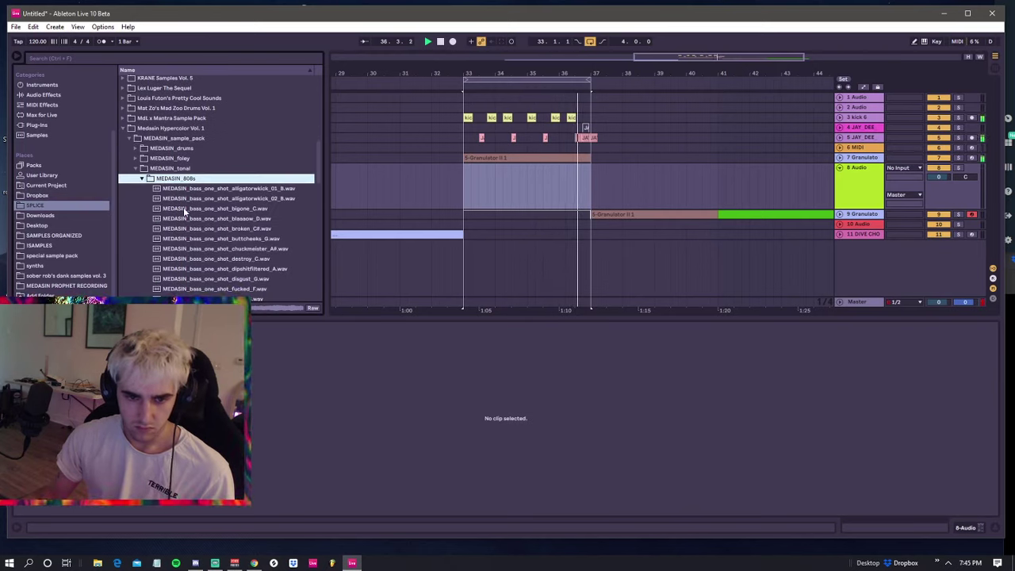
- Audition the 808 one-shots and place MEDASIN_bass_one_shot_chuckmeister_A#.wav on audio track 8 at bar 33
click(220, 209)
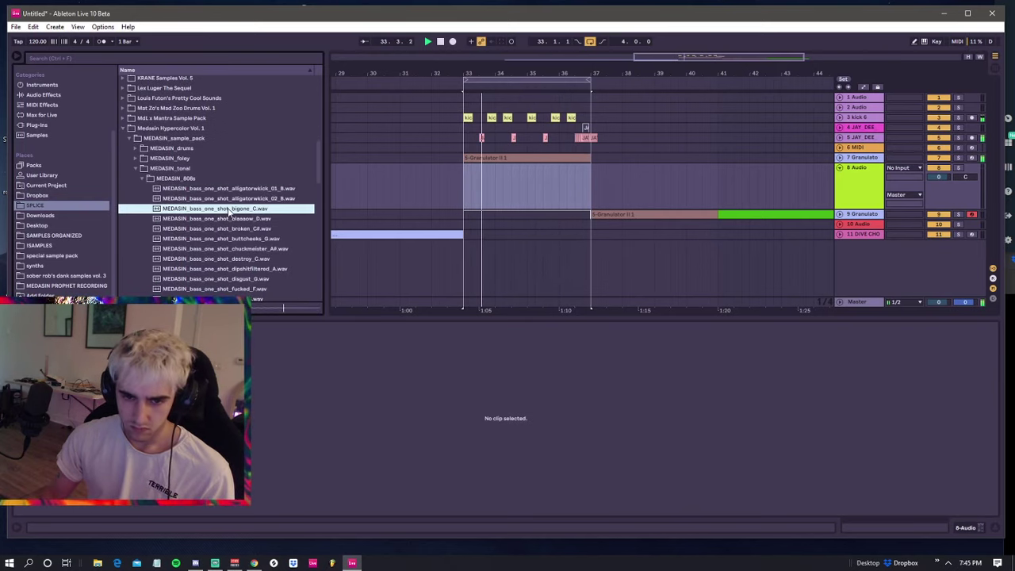
click(230, 220)
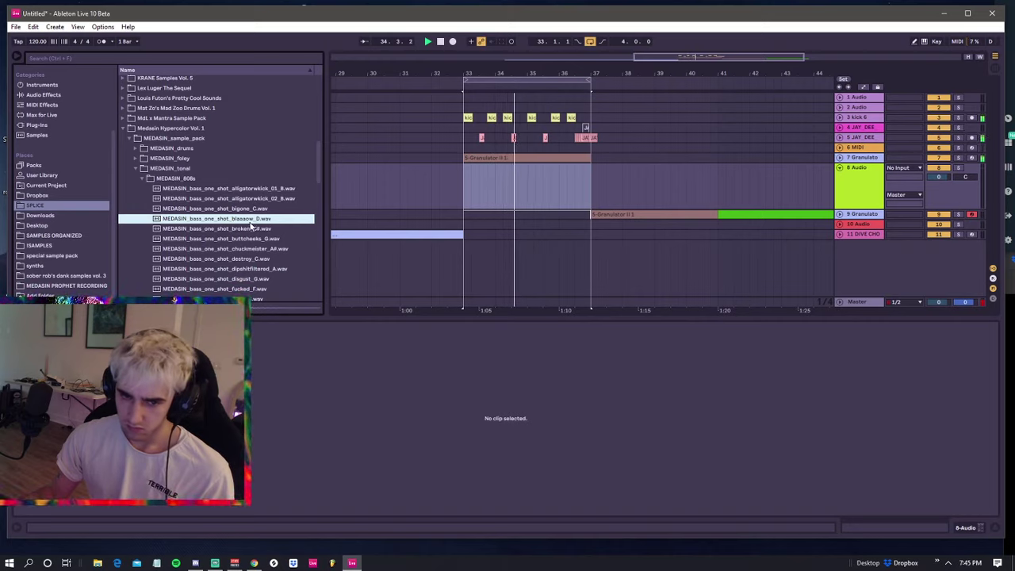
click(260, 229)
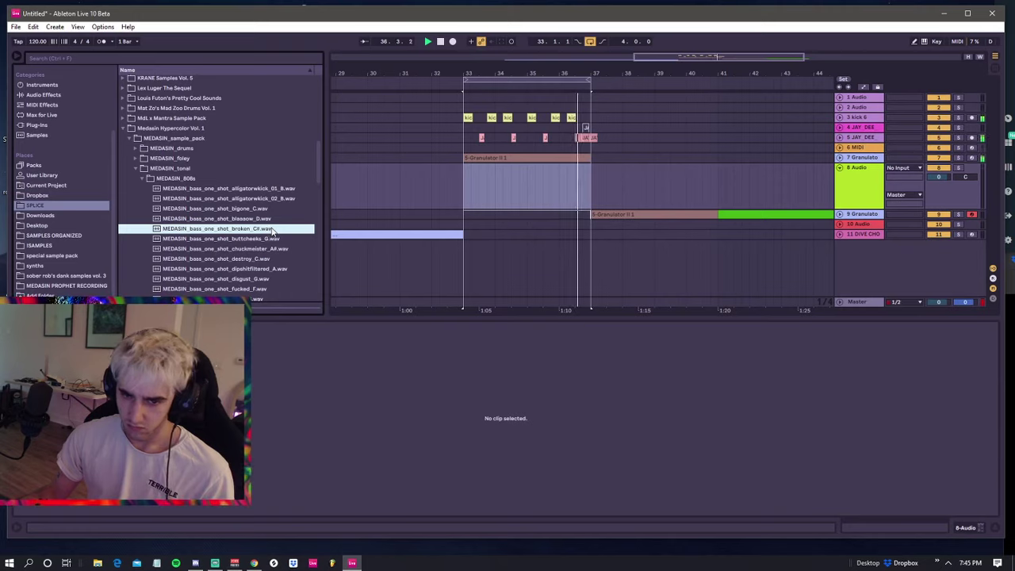
key(Down)
click(271, 249)
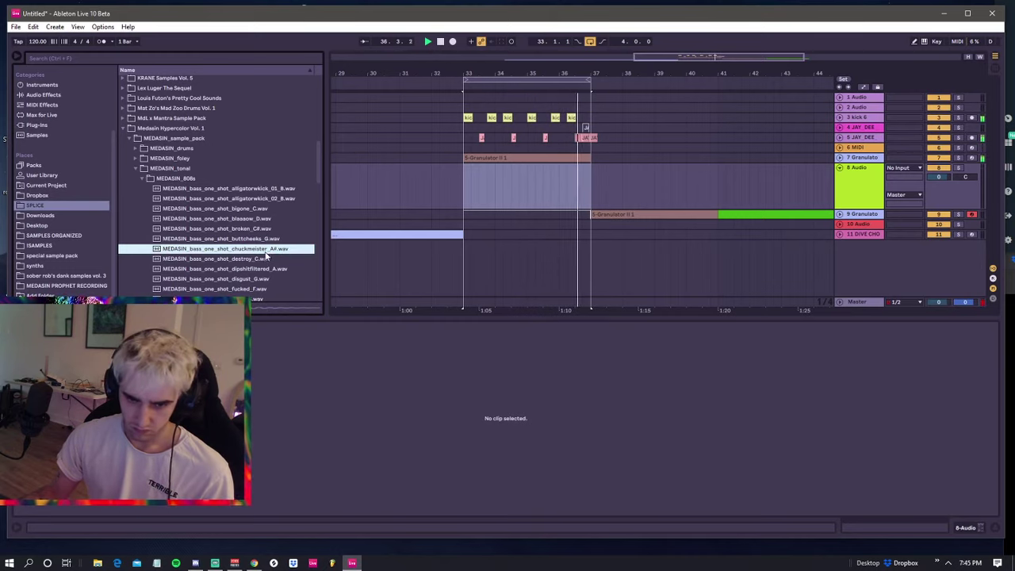
key(space)
drag(269, 250, 466, 189)
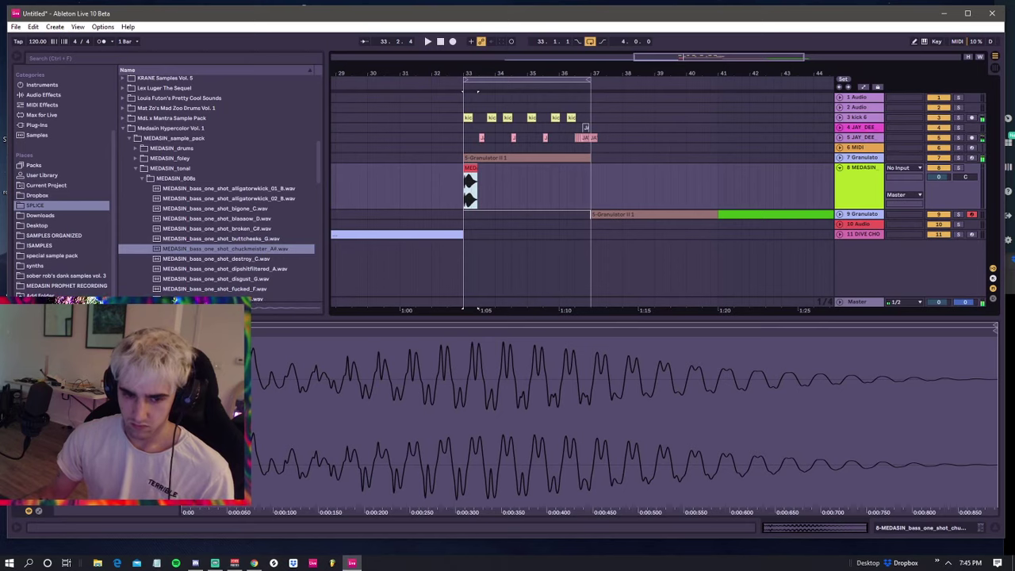
- Copy track 8's chuckmeister clip under the other five kicks up to bar 37 and play the loop from 33.1.1
key(space)
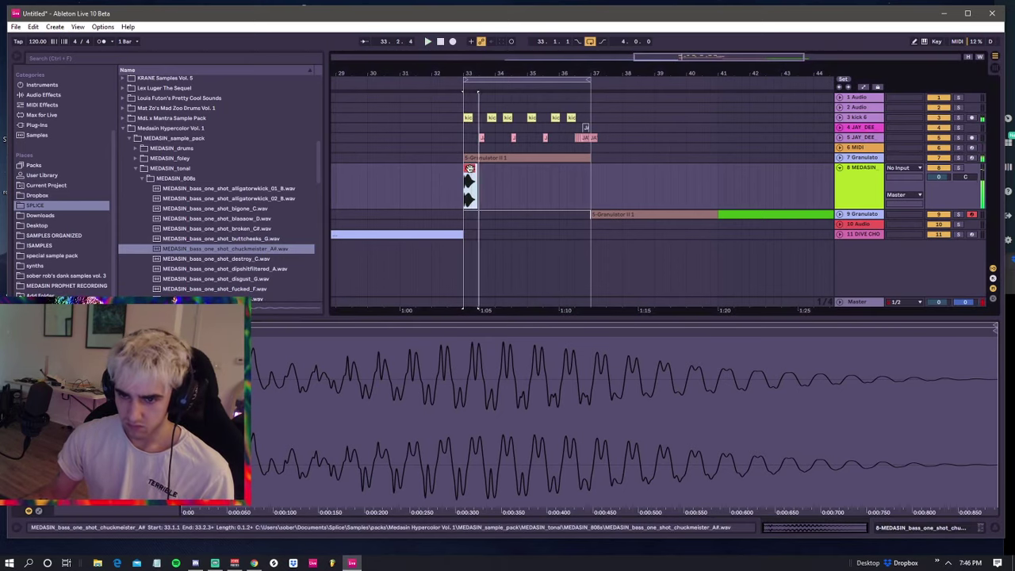
mouse_move(469, 164)
mouse_down()
mouse_move(487, 179)
mouse_move(589, 171)
mouse_move(466, 181)
mouse_up()
click(466, 181)
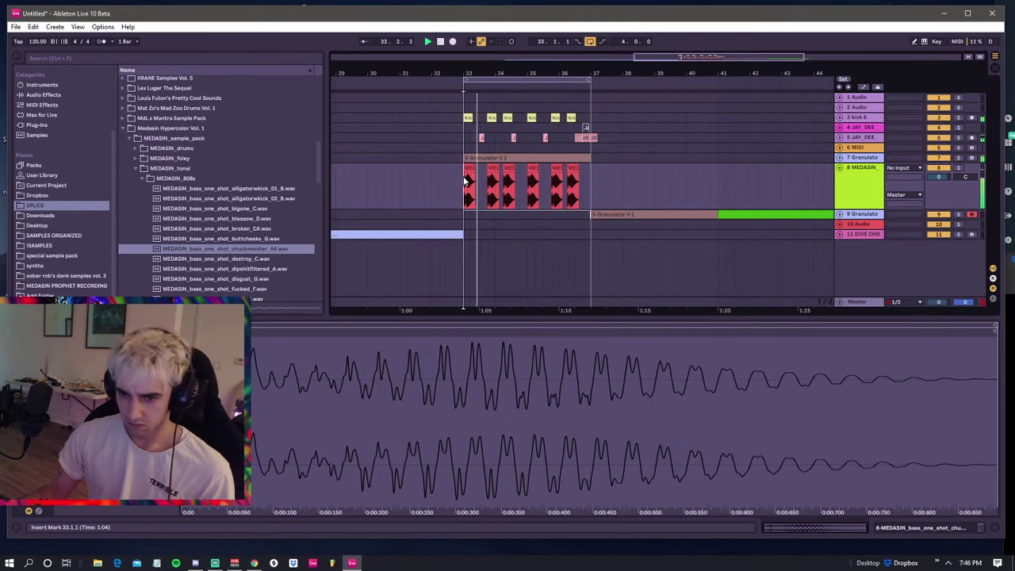
- Insert an audio track below track 8 and place MEDASIN_bass_one_shot_destroy_C.wav on it at bar 33
scroll(232, 248, down, 1)
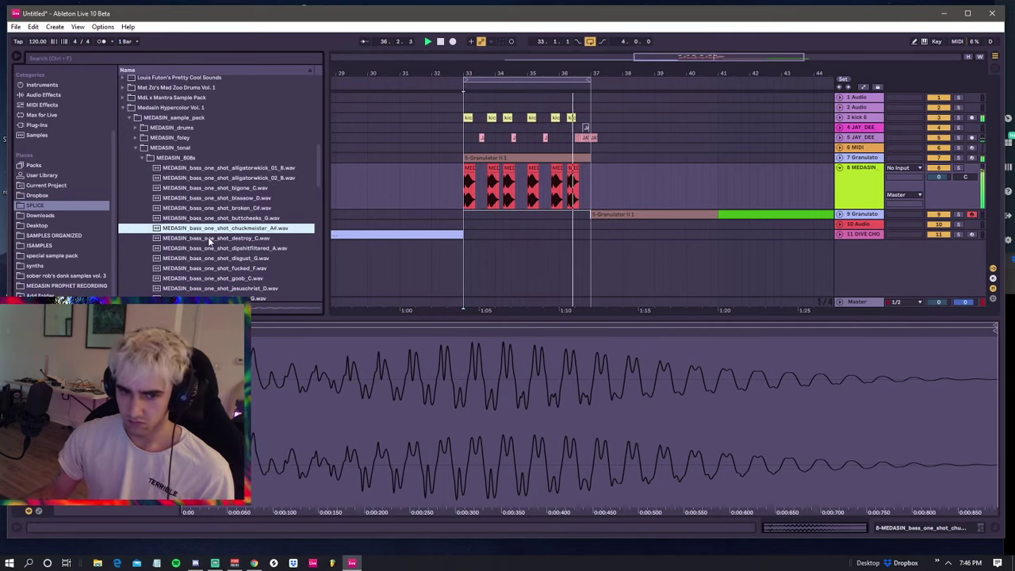
key(space)
click(243, 248)
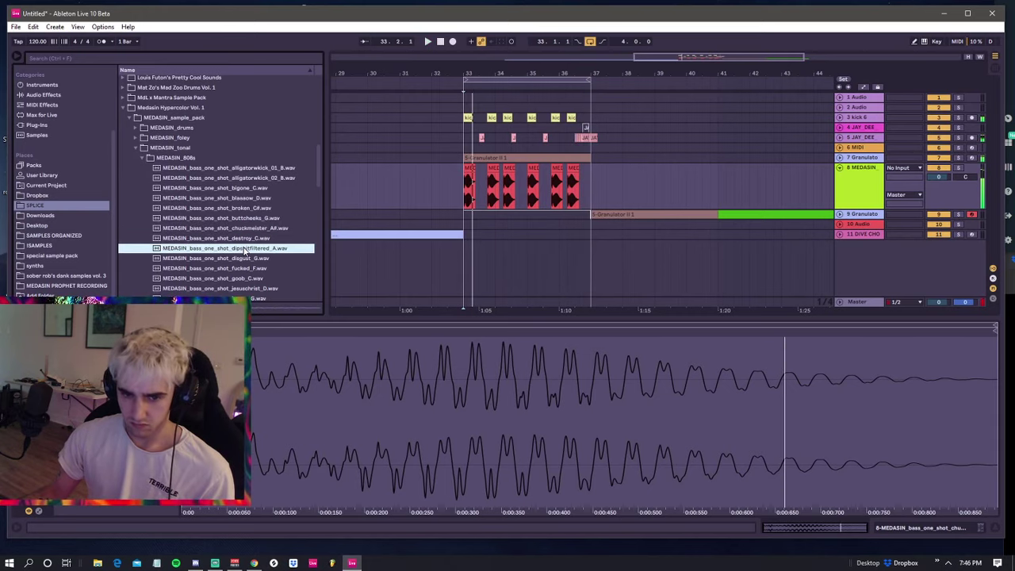
click(253, 239)
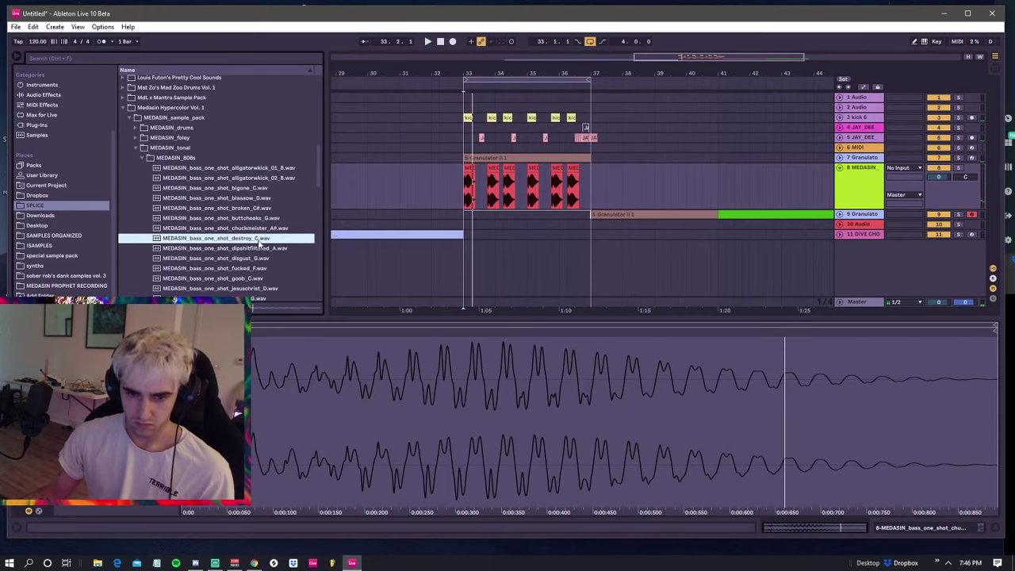
key(ctrl+t)
drag(466, 236, 468, 237)
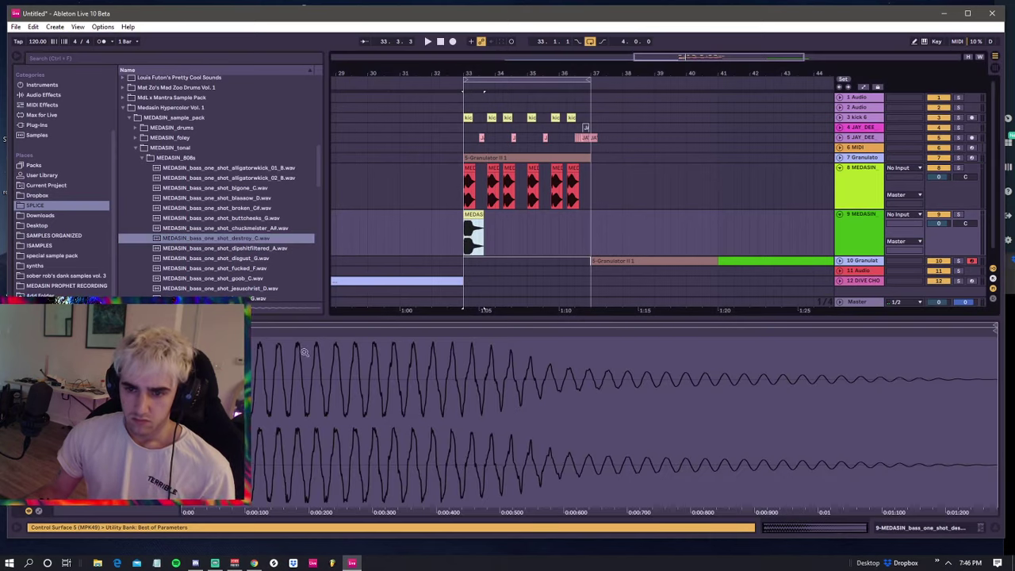
- Play the start of the loop repeatedly to compare track 9's destroy_C bass with track 8's clips, muting and soloing track 8
key(space)
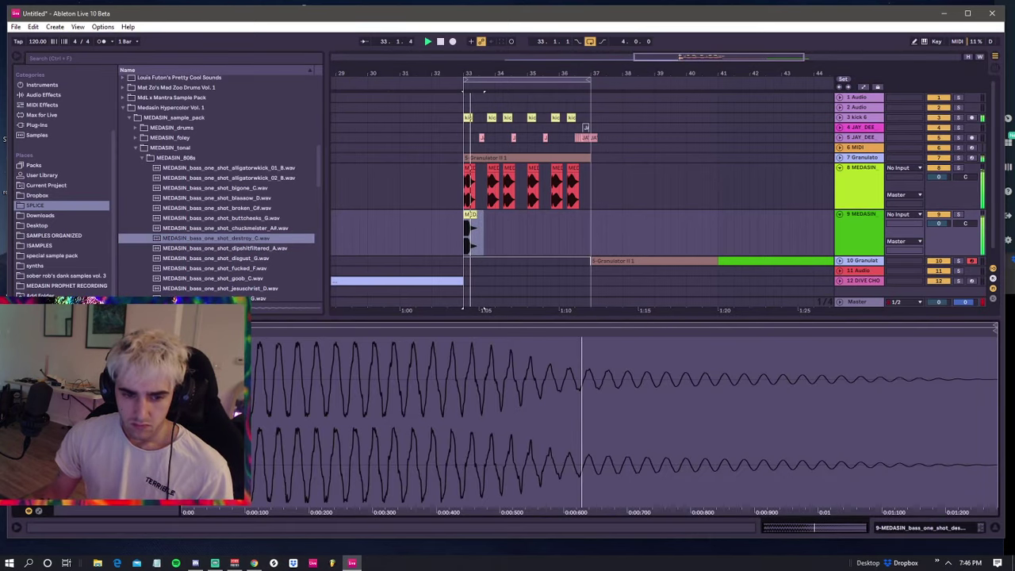
key(space)
key(space)
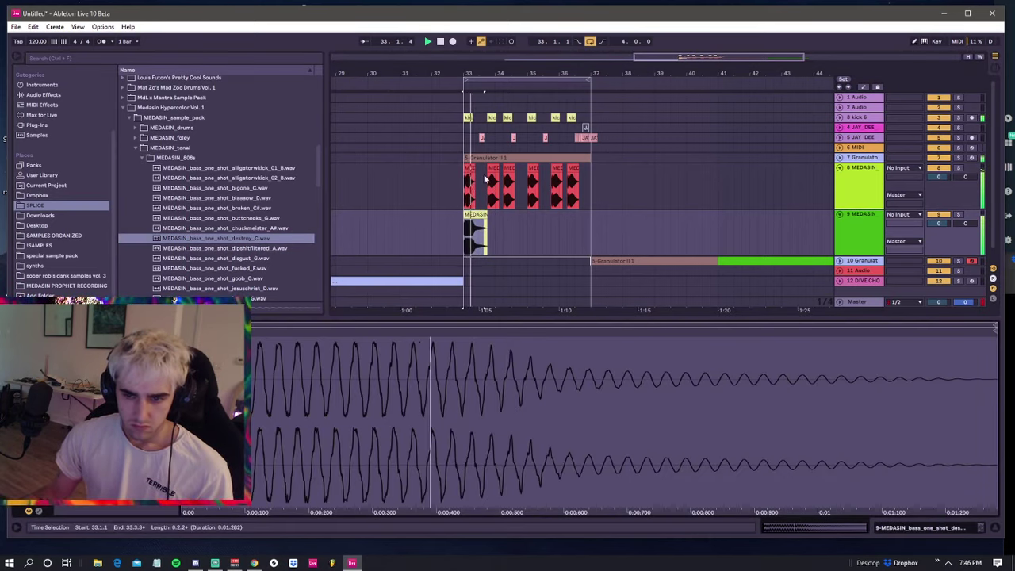
click(474, 215)
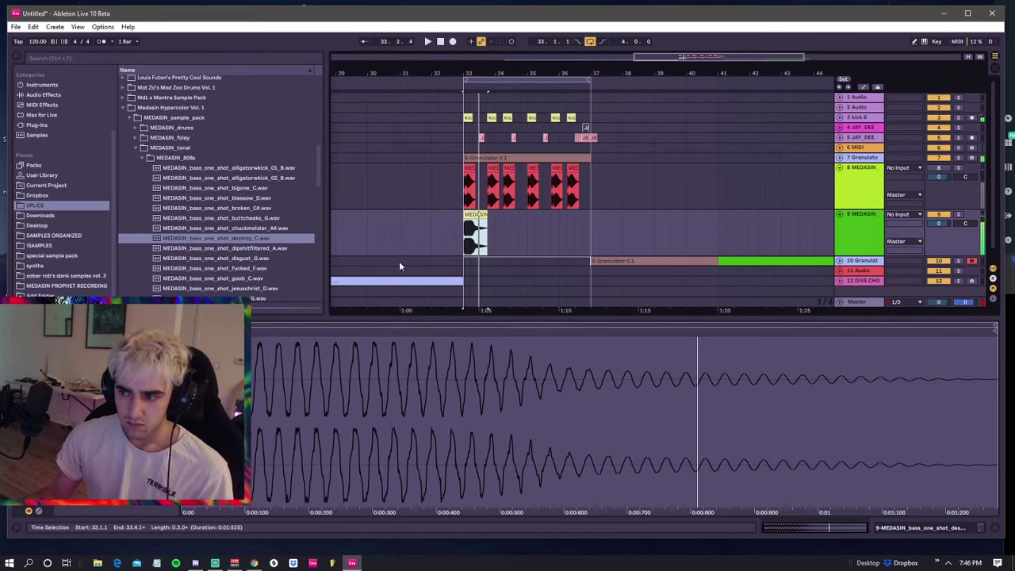
key(ctrl+z)
key(space)
key(space)
key(space)
key(space)
key(space)
key(space)
key(space)
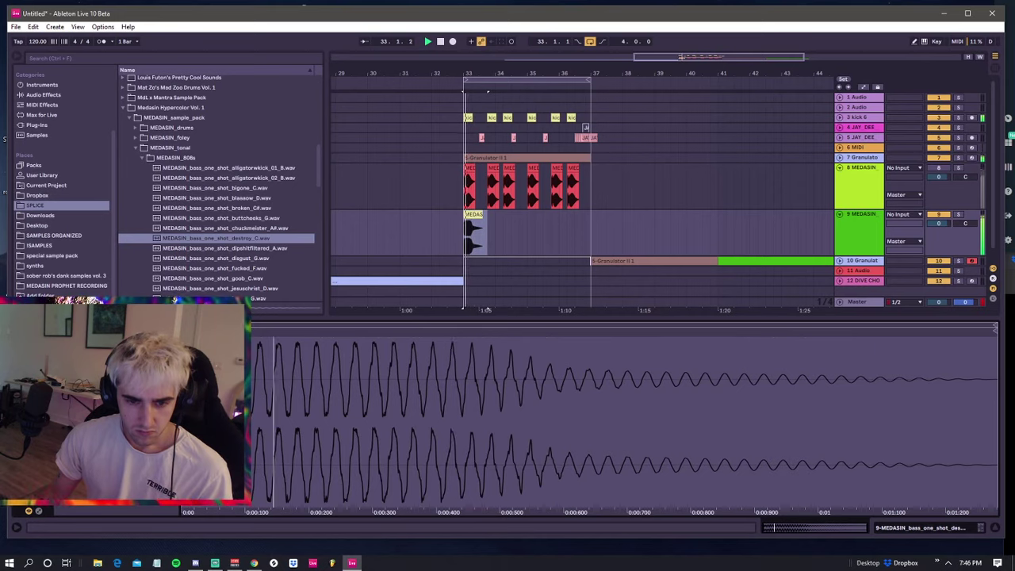
key(space)
key(space)
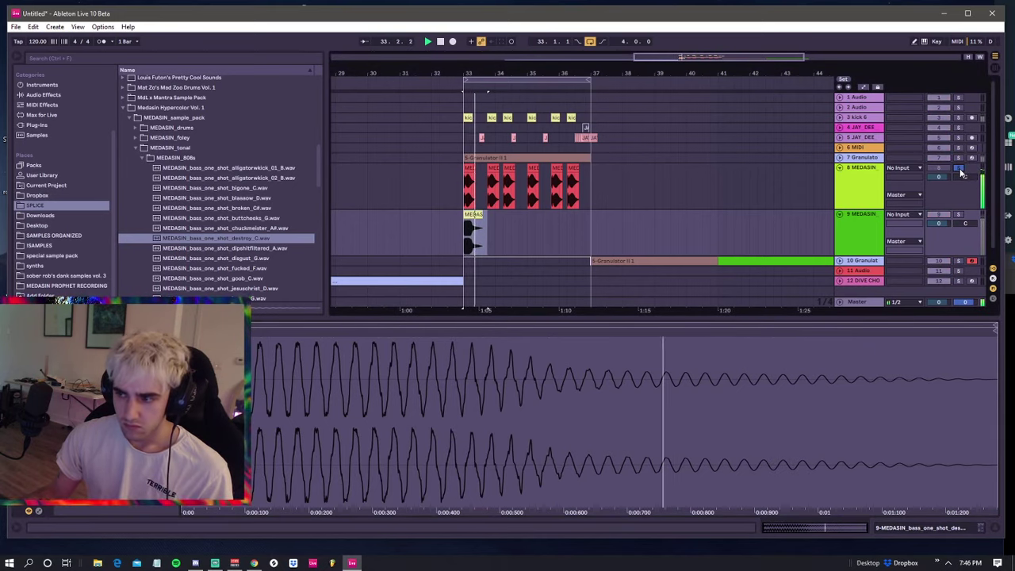
key(space)
key(space)
key(space)
key(space)
- Copy track 9's destroy_C clip under the remaining five kicks up to bar 37
key(ctrl+d)
key(ctrl+d)
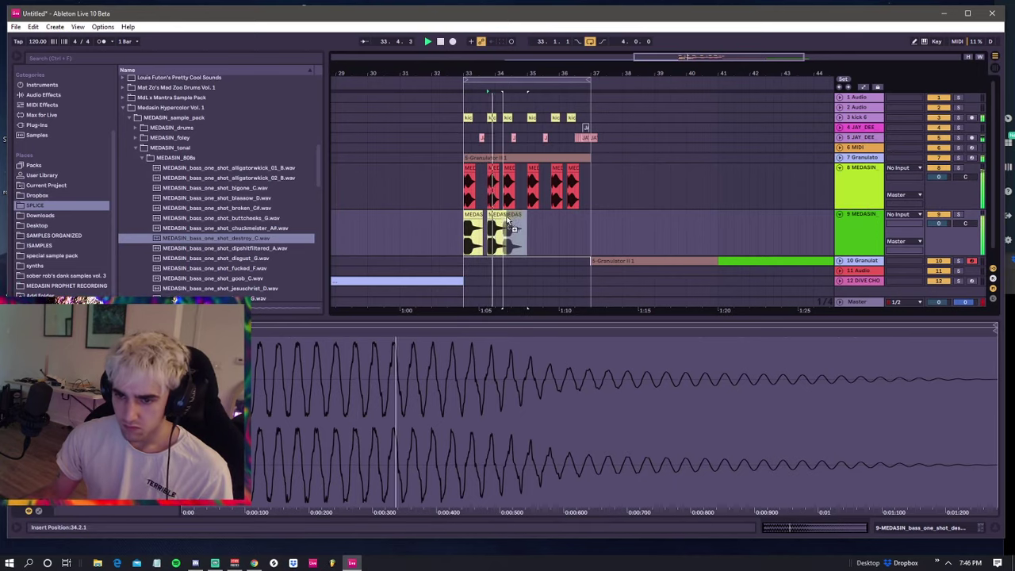
key(ctrl+d)
key(ctrl+d)
key(ctrl+d)
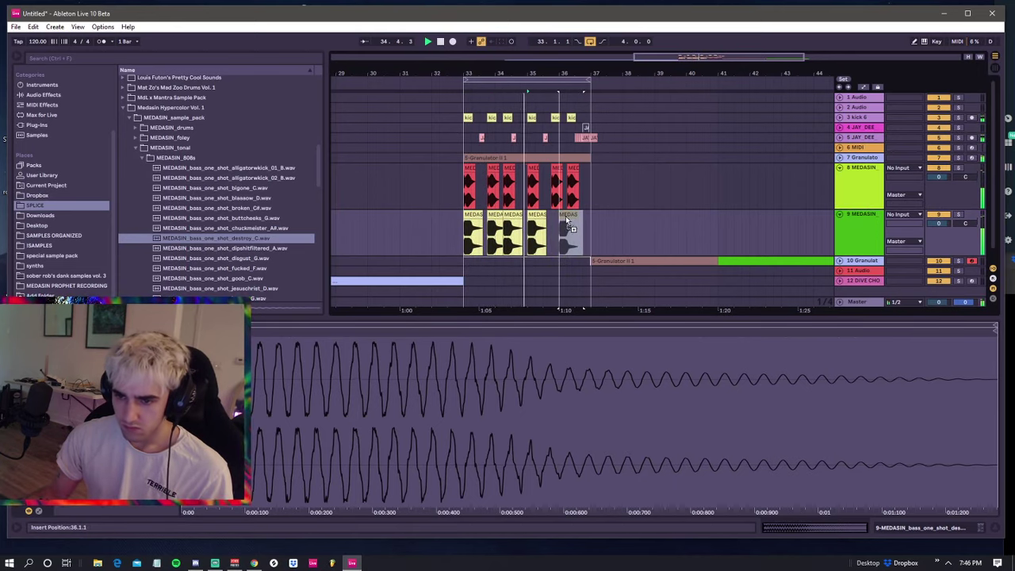
- Transpose the six bass clips on tracks 8 and 9 between bars 35 and 37 to 1 st - 3 st and play them
mouse_move(592, 214)
mouse_down()
mouse_move(467, 191)
mouse_move(528, 189)
mouse_move(600, 222)
mouse_move(590, 228)
mouse_up()
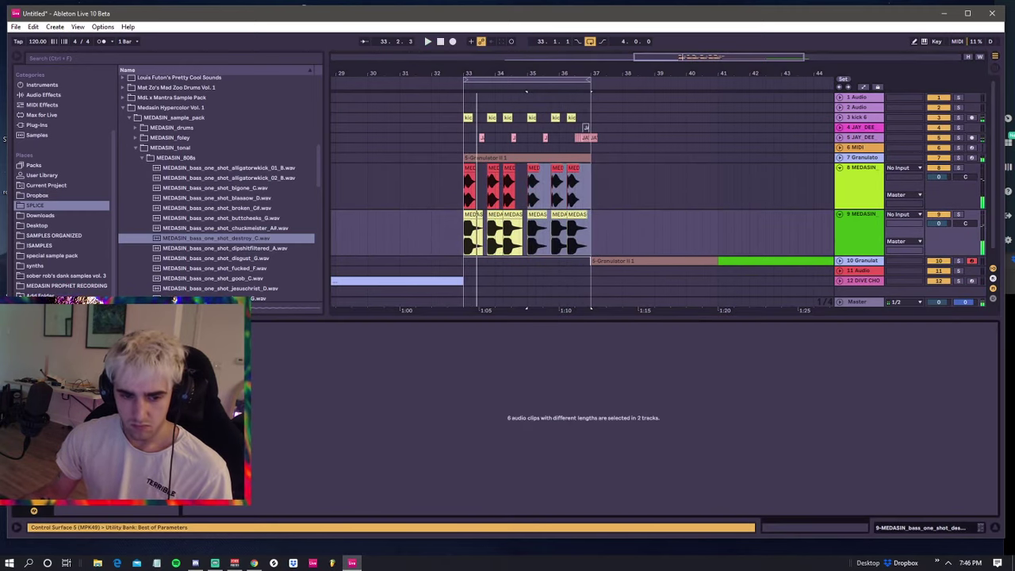
key(space)
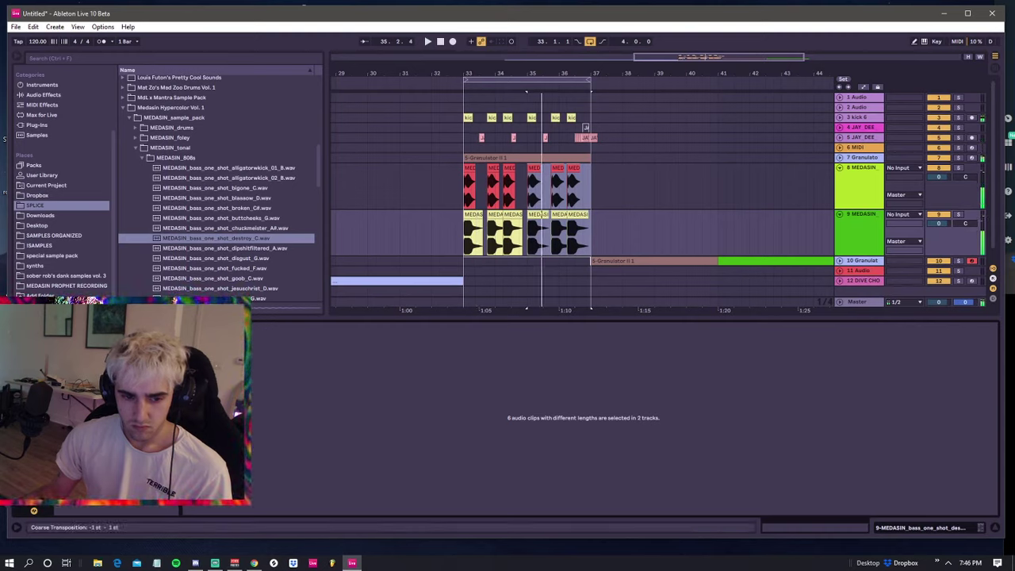
key(space)
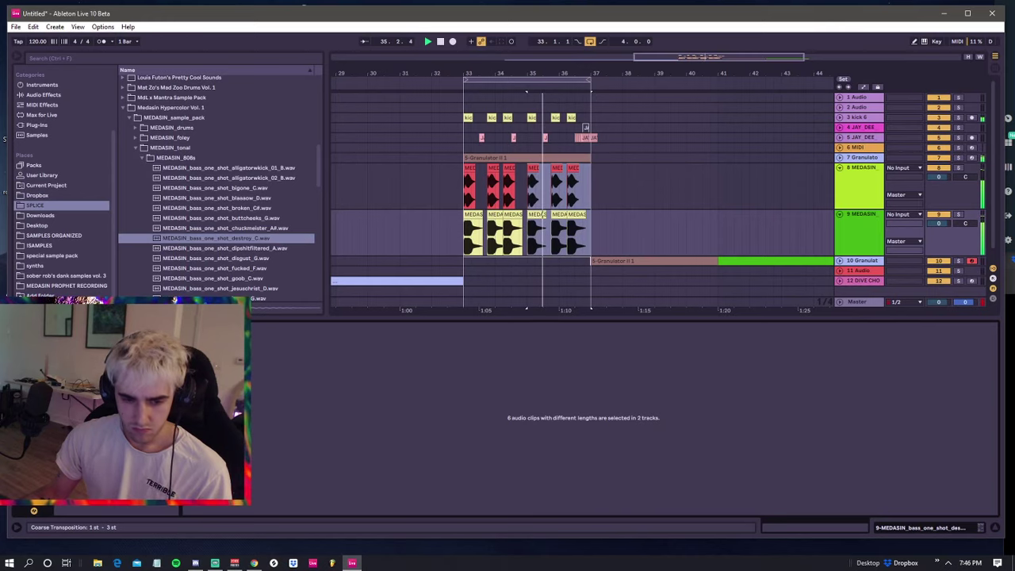
- Transpose the tracks 8 and 9 bass clips between bars 35 and 37 further up and play the loop from 33.1.1
drag(460, 188, 589, 248)
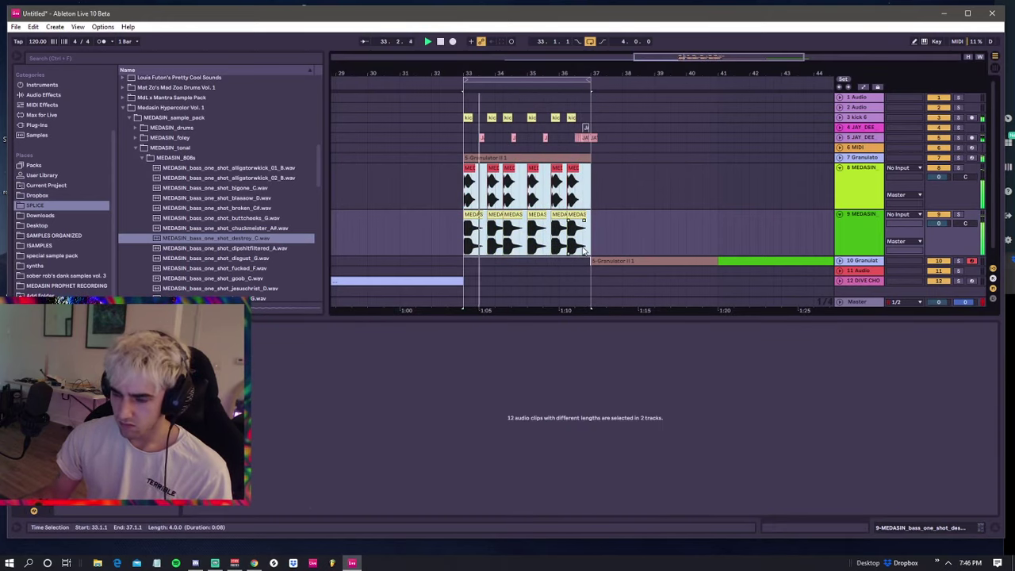
mouse_move(587, 241)
mouse_down()
mouse_move(526, 187)
mouse_move(590, 236)
mouse_up()
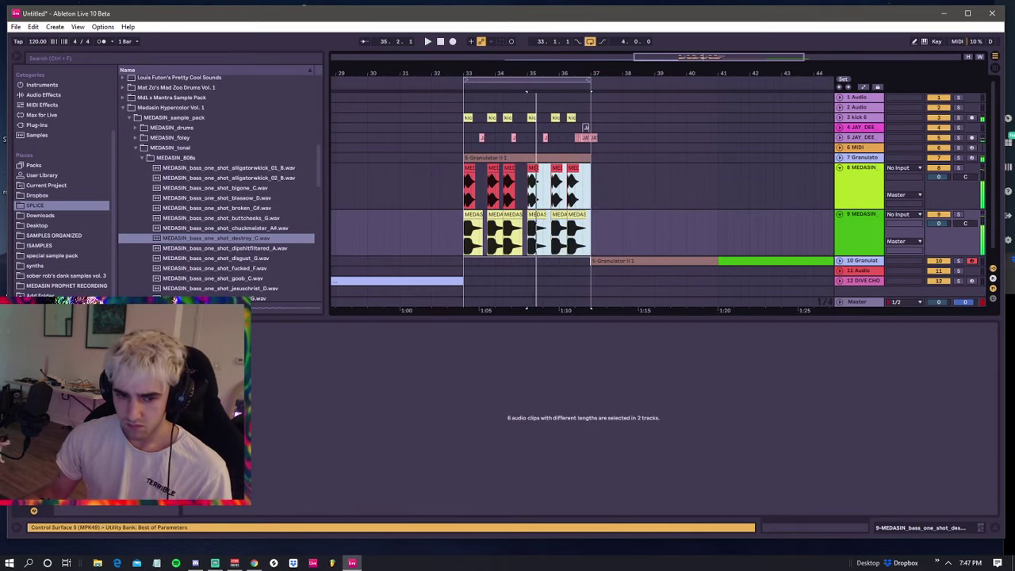
key(space)
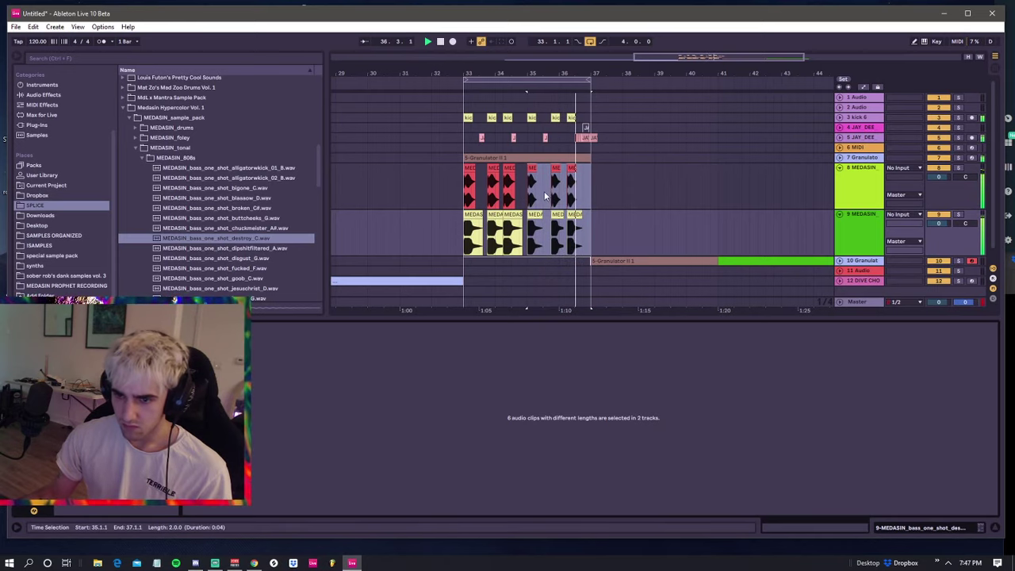
click(465, 193)
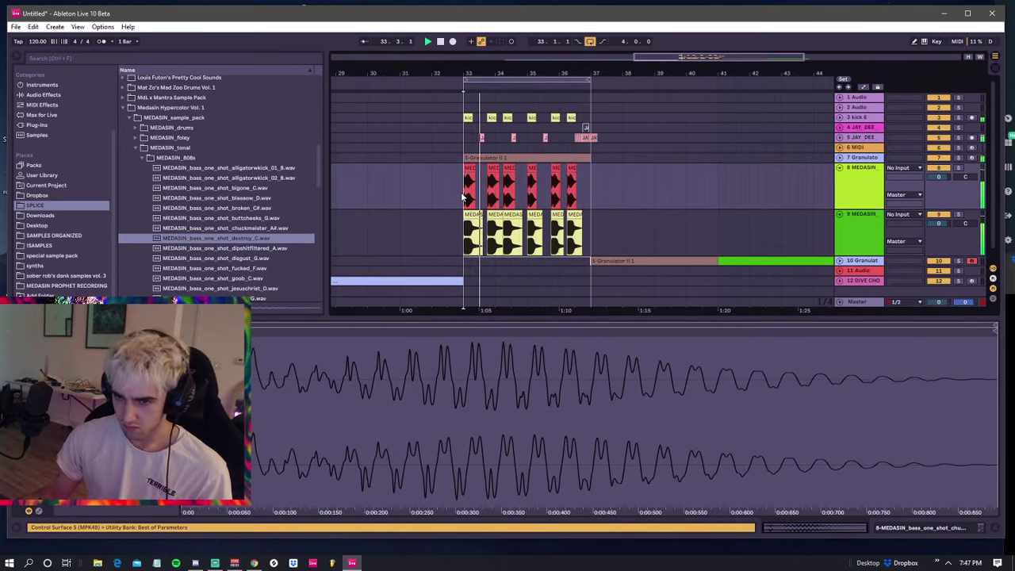
- Fold tracks 8 and 9 and select their last bass clips from 36.2.1 to 37.1.1
click(839, 168)
click(839, 178)
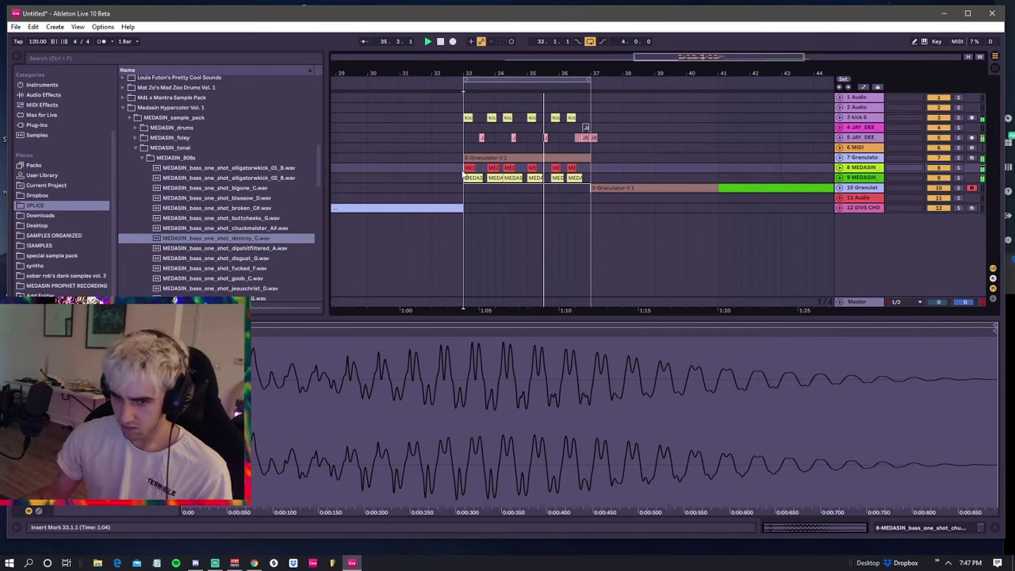
drag(589, 167, 566, 178)
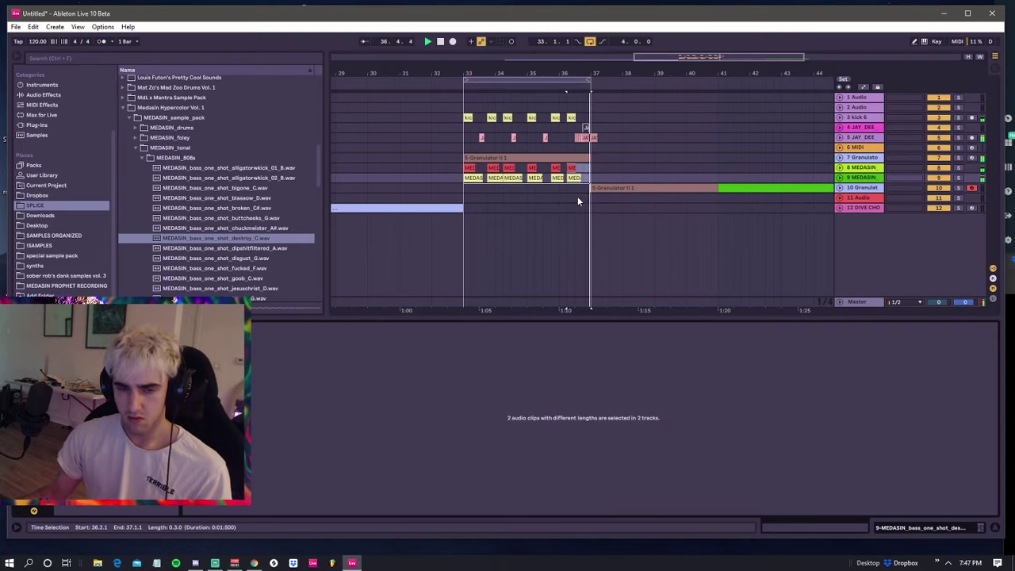
- Collapse the MEDASIN_808s and MEDASIN_tonal folders and open the MEDASIN_foley folder of the same sample pack
click(140, 158)
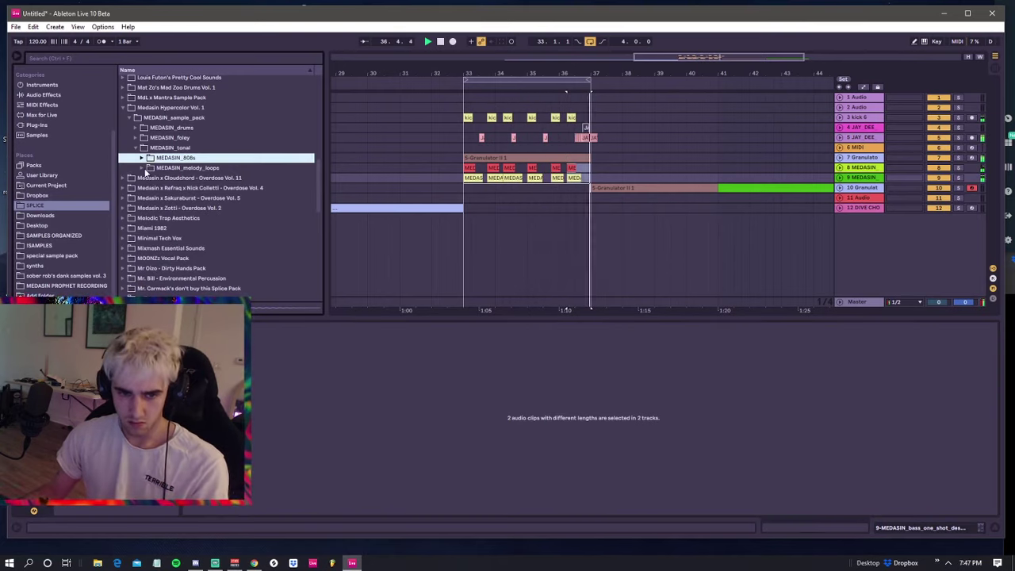
click(141, 168)
click(141, 168)
click(135, 147)
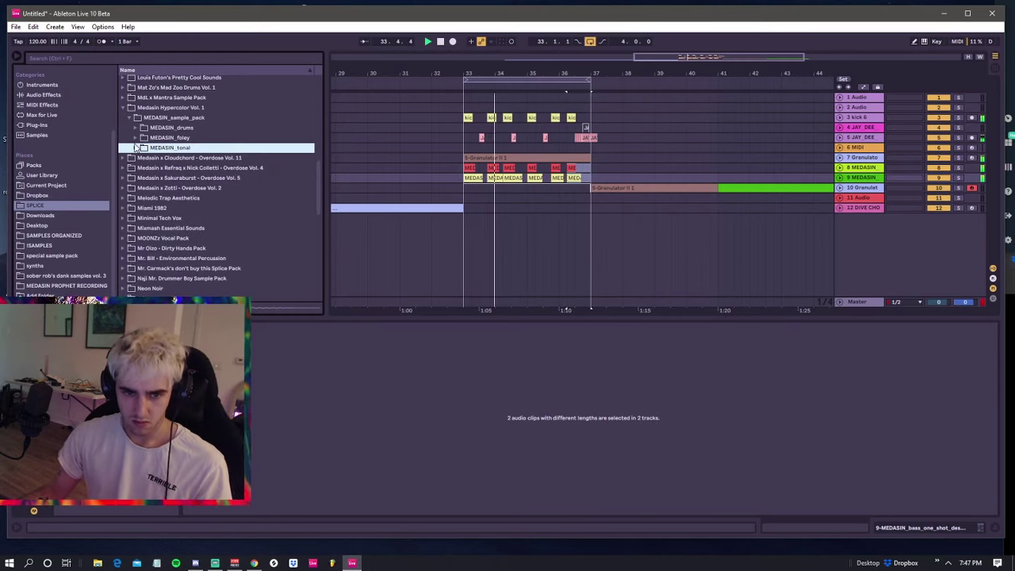
click(135, 138)
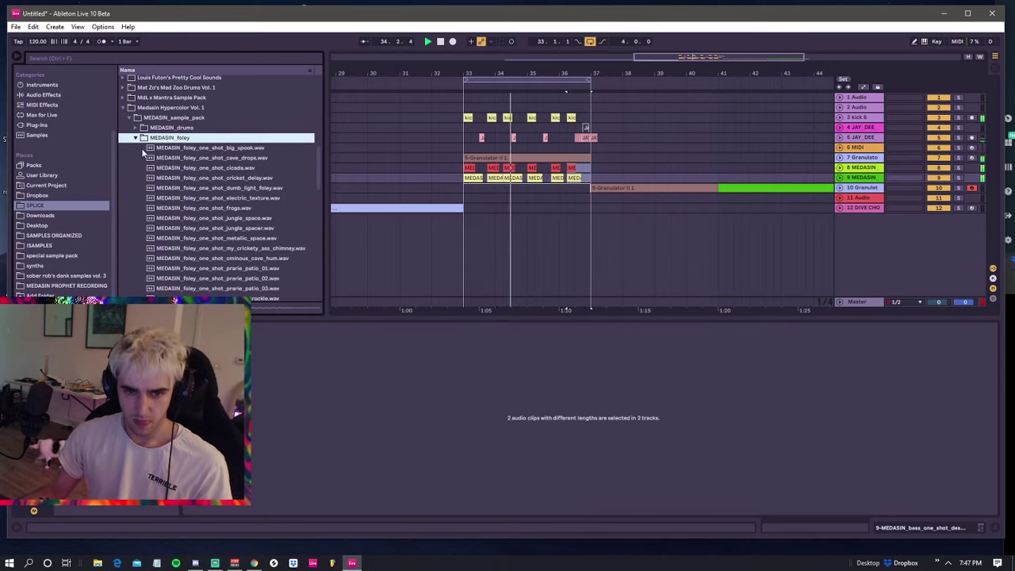
- Audition the cave_drops, big_spook, sicada and cricket_delay foley one-shots over the playing loop
click(194, 159)
click(207, 149)
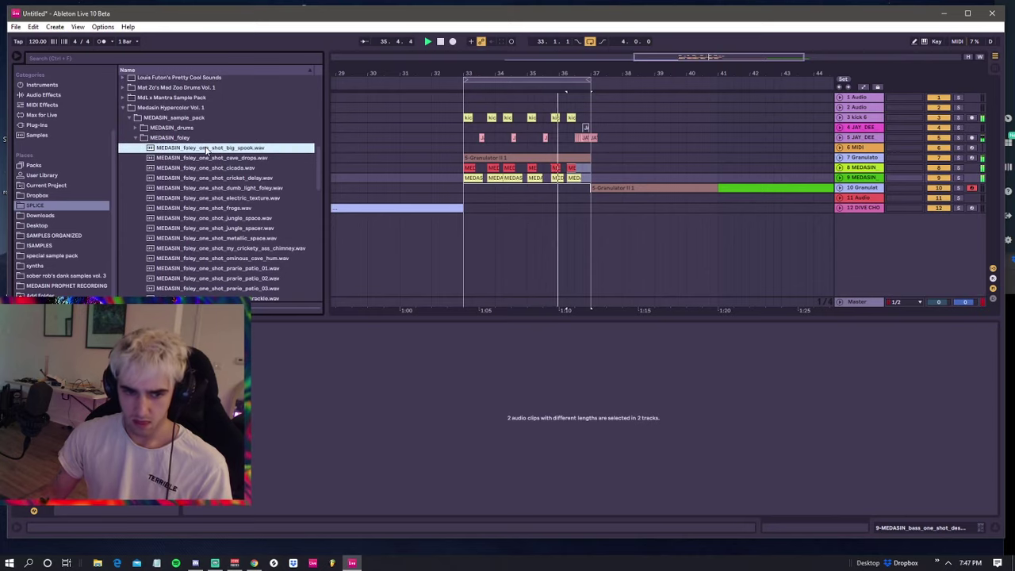
click(200, 169)
click(207, 179)
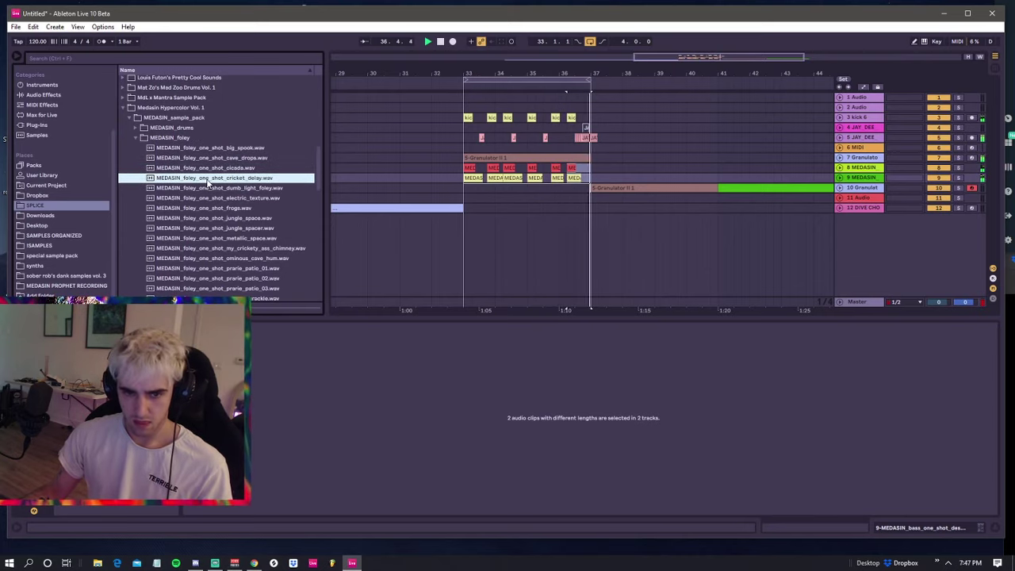
- Place MEDASIN_foley_one_shot_cricket_delay on a new audio track below track 12 at 34.2.1 and play it in the loop
mouse_move(228, 179)
mouse_down()
mouse_move(436, 228)
mouse_move(500, 233)
mouse_move(504, 219)
mouse_up()
click(497, 223)
key(space)
key(space)
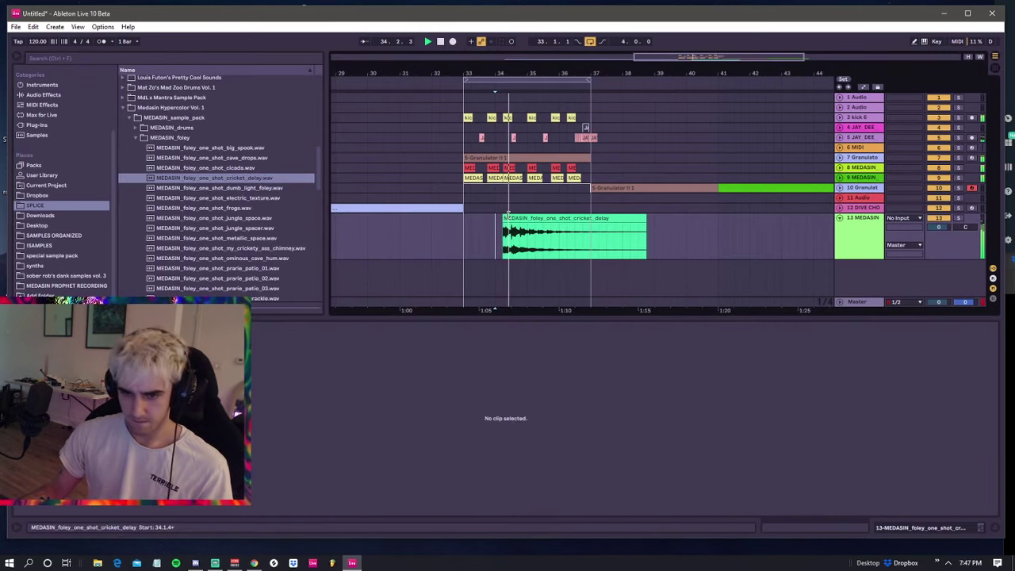
click(508, 218)
click(492, 217)
click(511, 218)
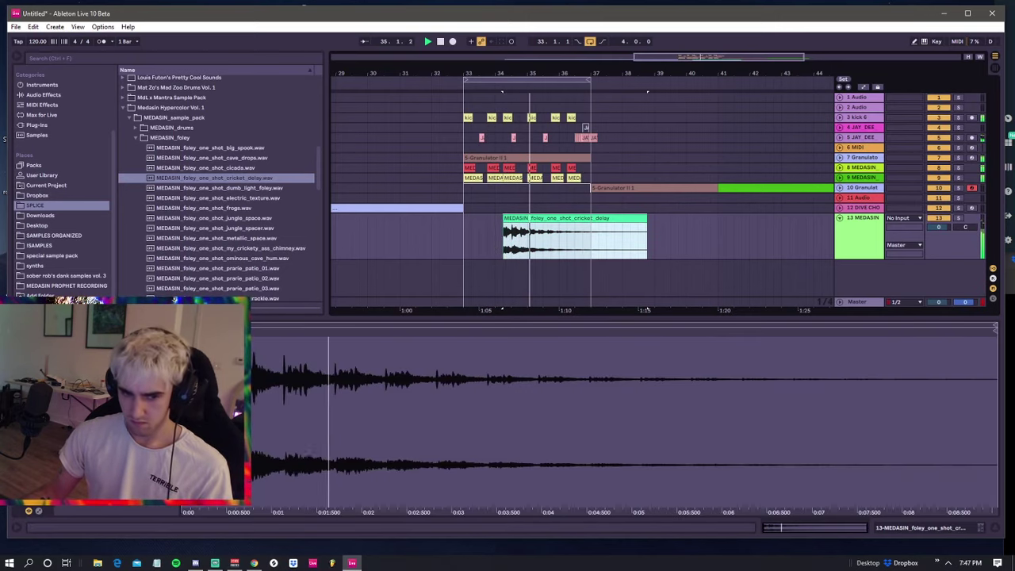
- Lower the gain of the cricket_delay clip and replay it from 34.2.1
drag(119, 420, 119, 436)
key(space)
key(space)
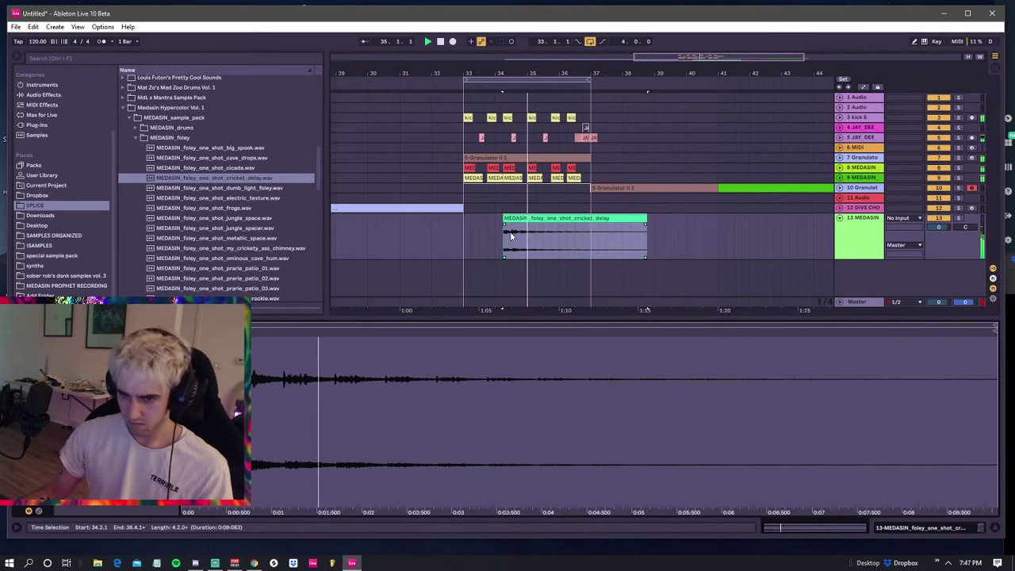
- Turn on warping for the cricket_delay clip and adjust its warp tempo so its echoes play faster, checking against the beat
click(118, 354)
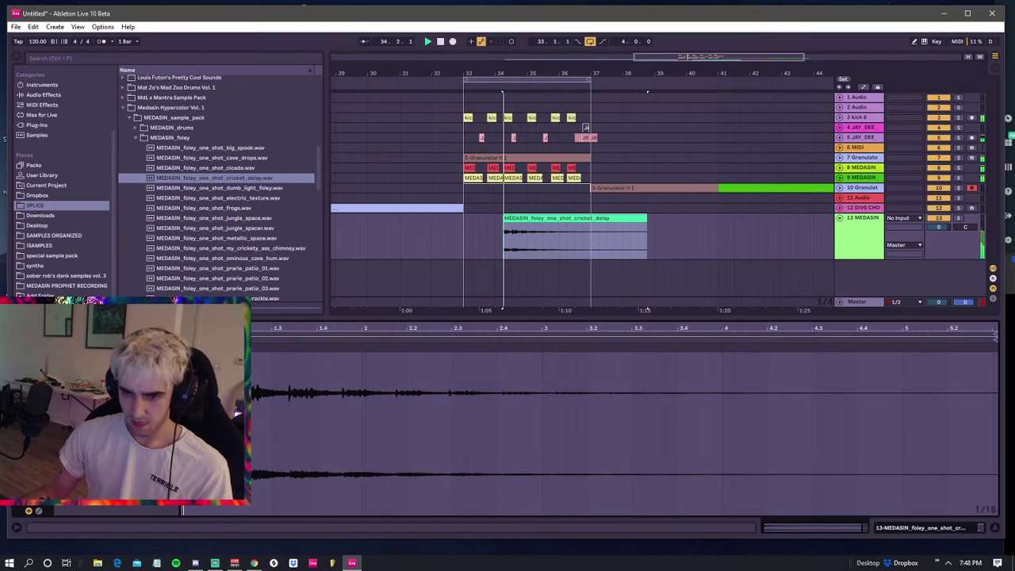
key(space)
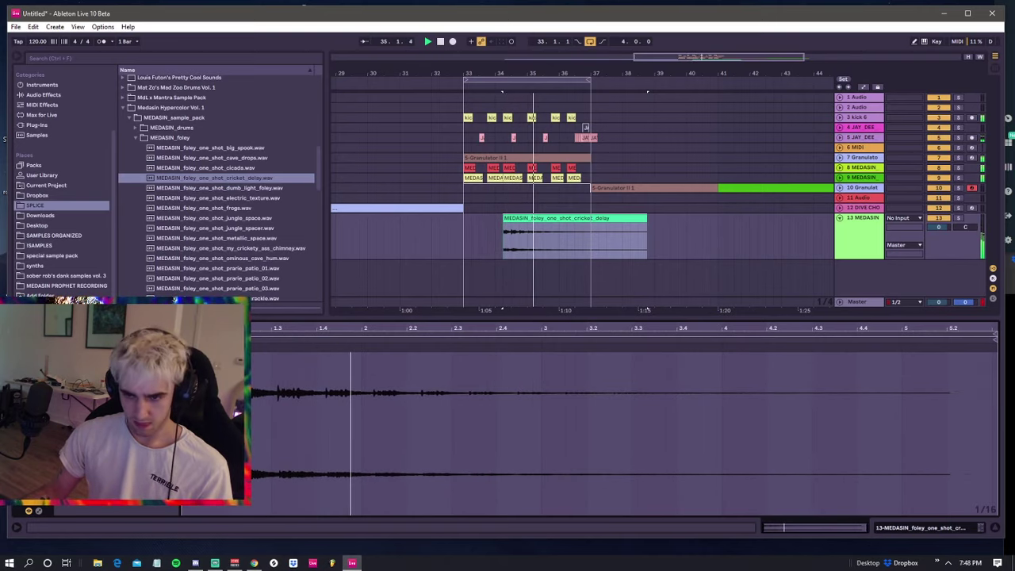
key(space)
key(space)
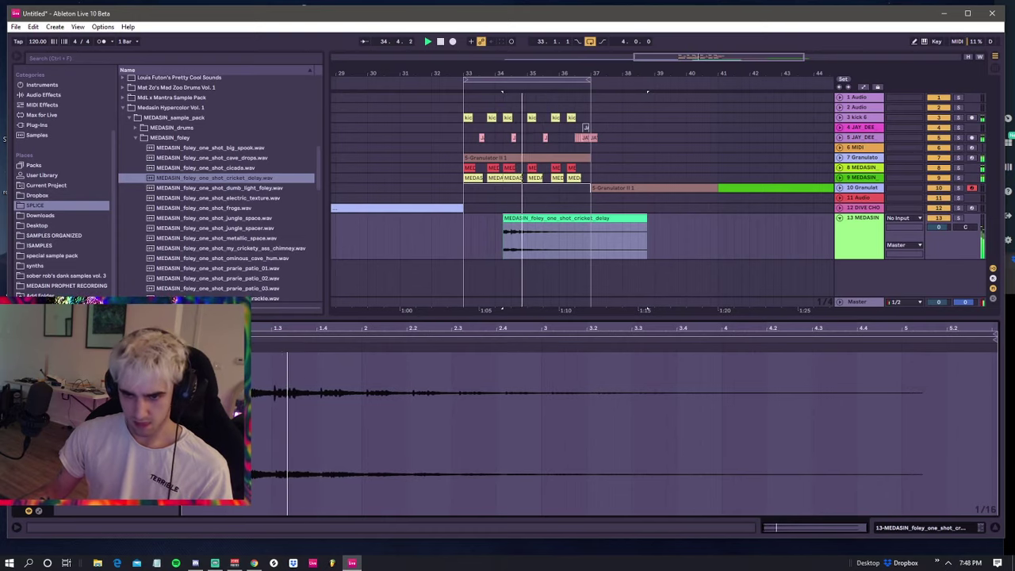
key(space)
key(space)
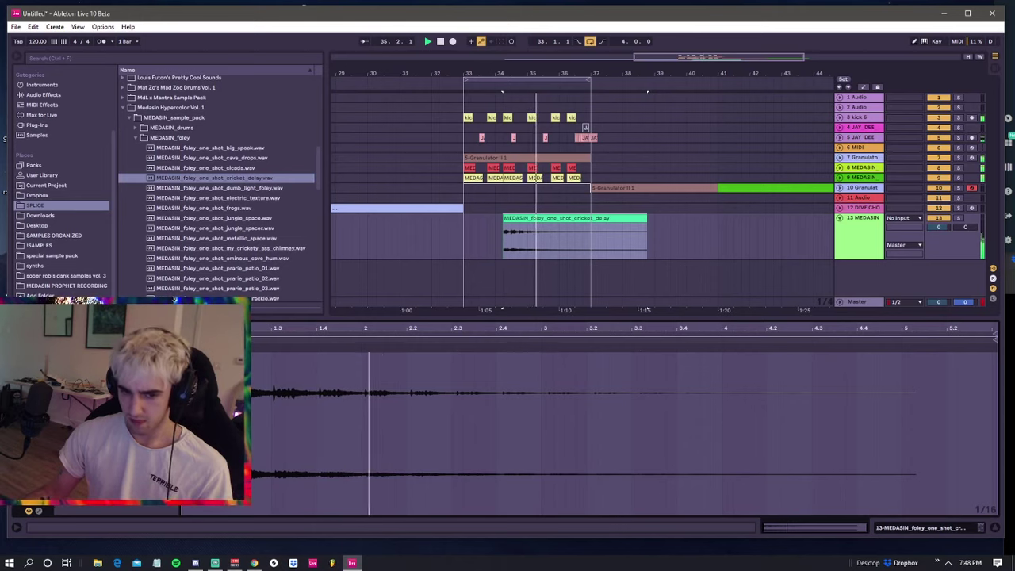
key(space)
key(space)
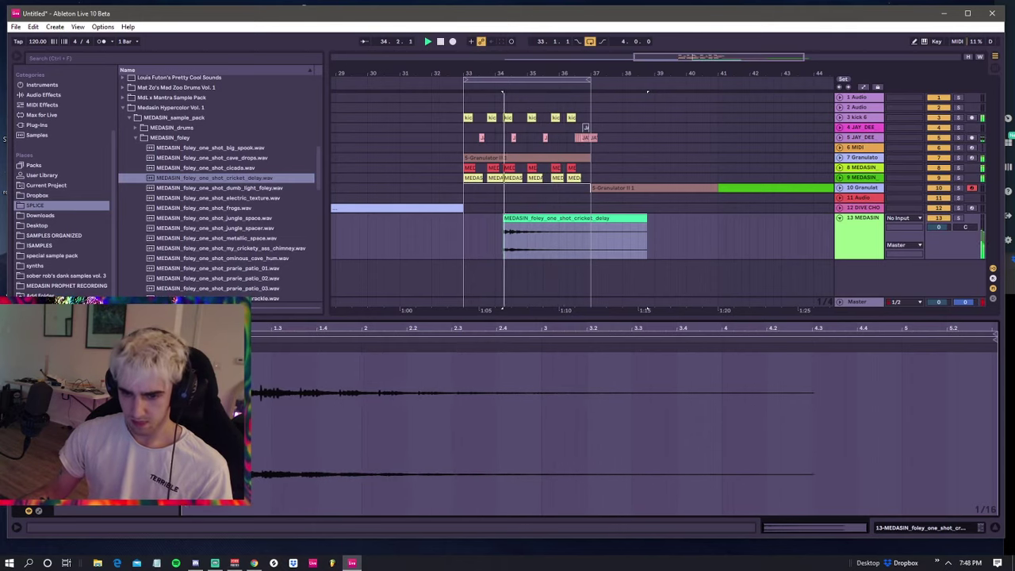
key(space)
key(space)
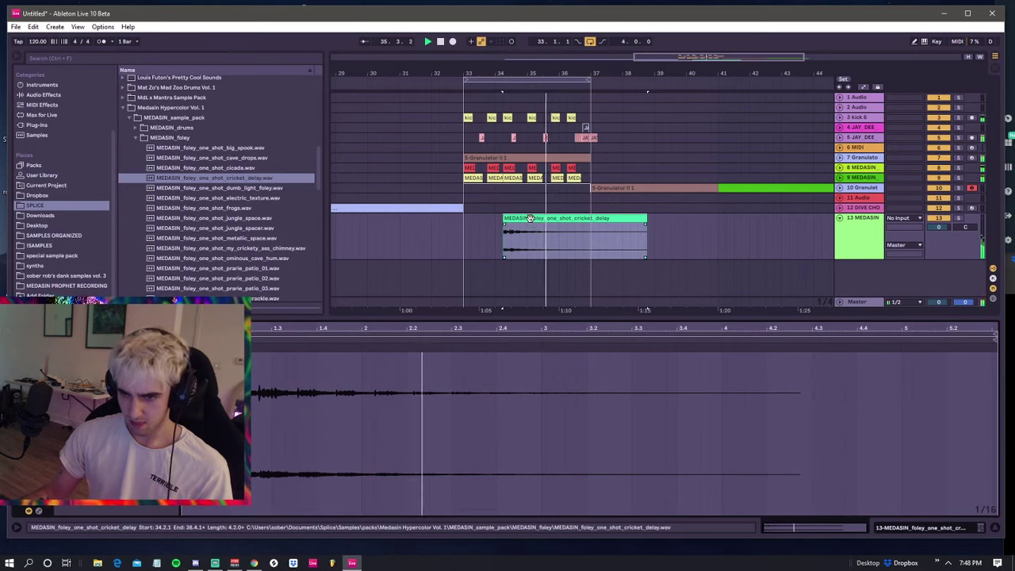
- Trim the end of the cricket_delay clip to 37.1.1 and put the insert mark at 33.1.1
click(639, 228)
drag(646, 227, 580, 230)
click(460, 226)
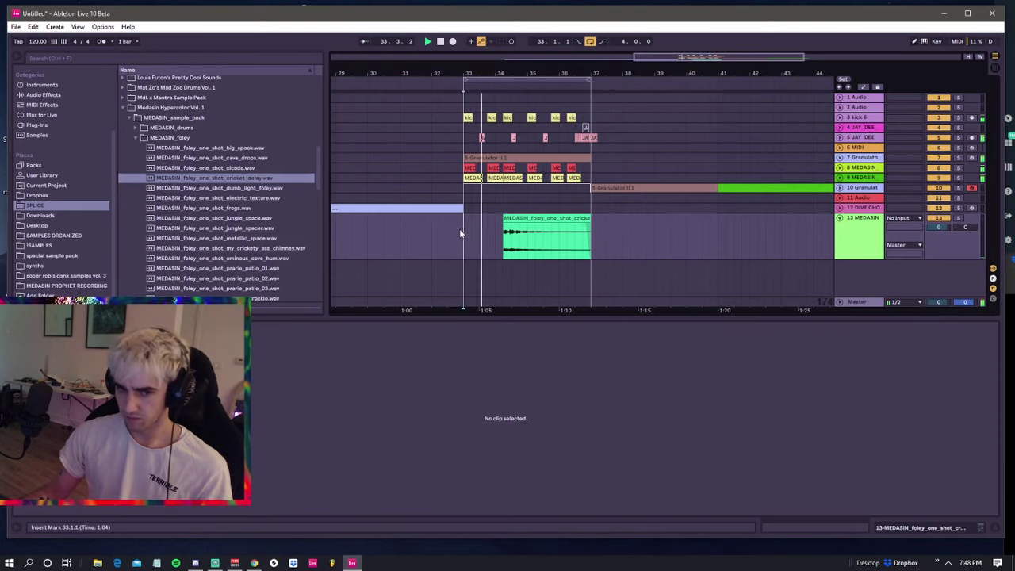
click(465, 209)
click(462, 226)
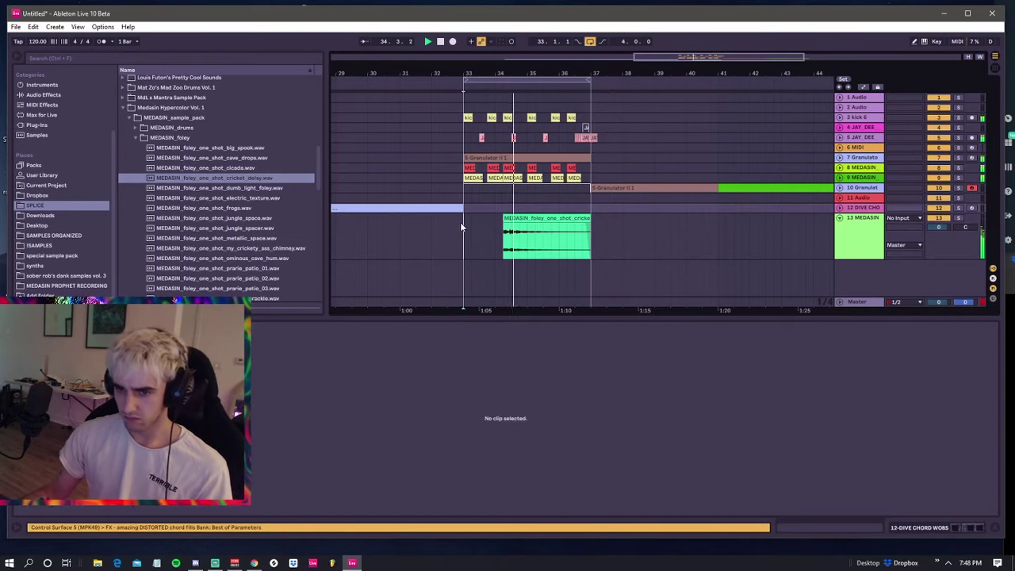
click(465, 209)
click(463, 220)
- Copy the cricket_delay clip on track 13 to span 36.2.1 to 37.1.1 and again to span 33.1.1 to 34.2.1
drag(529, 215, 588, 219)
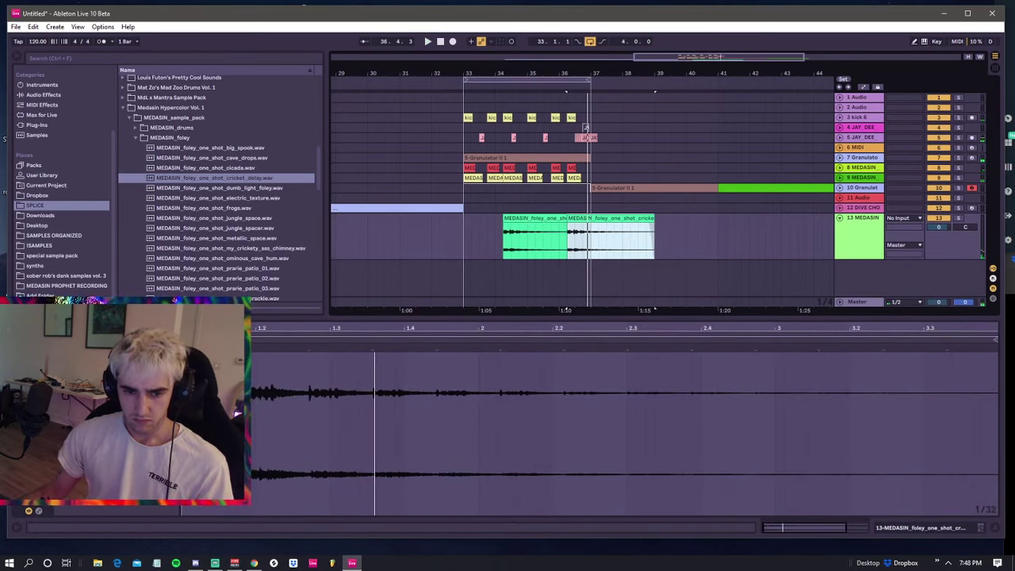
key(space)
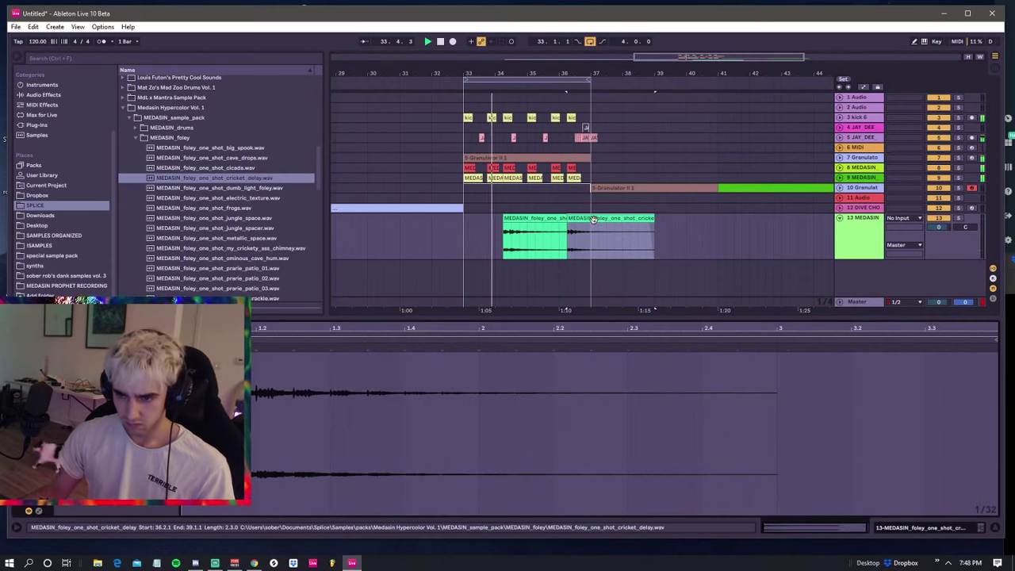
drag(653, 218, 474, 232)
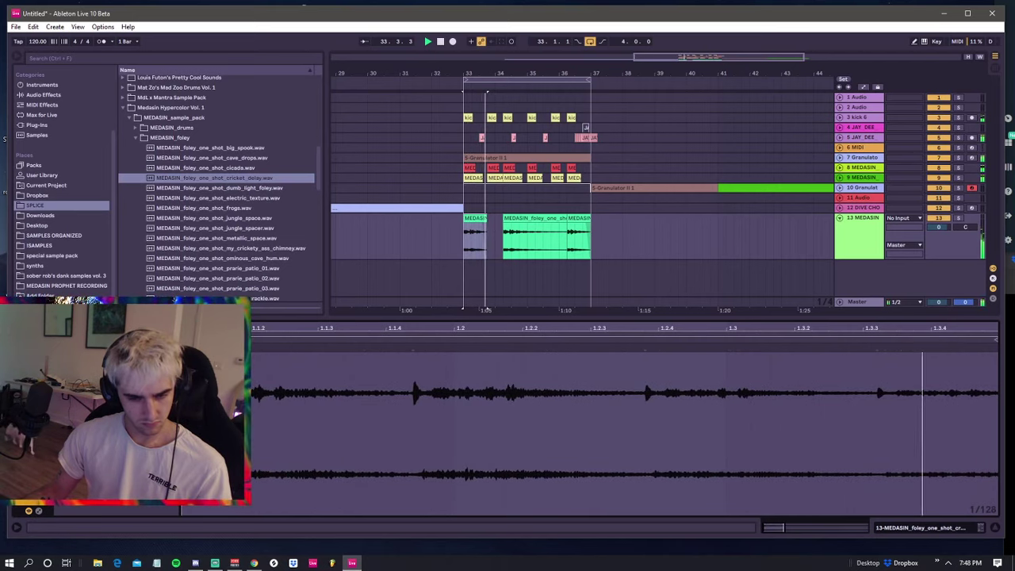
drag(486, 218, 502, 216)
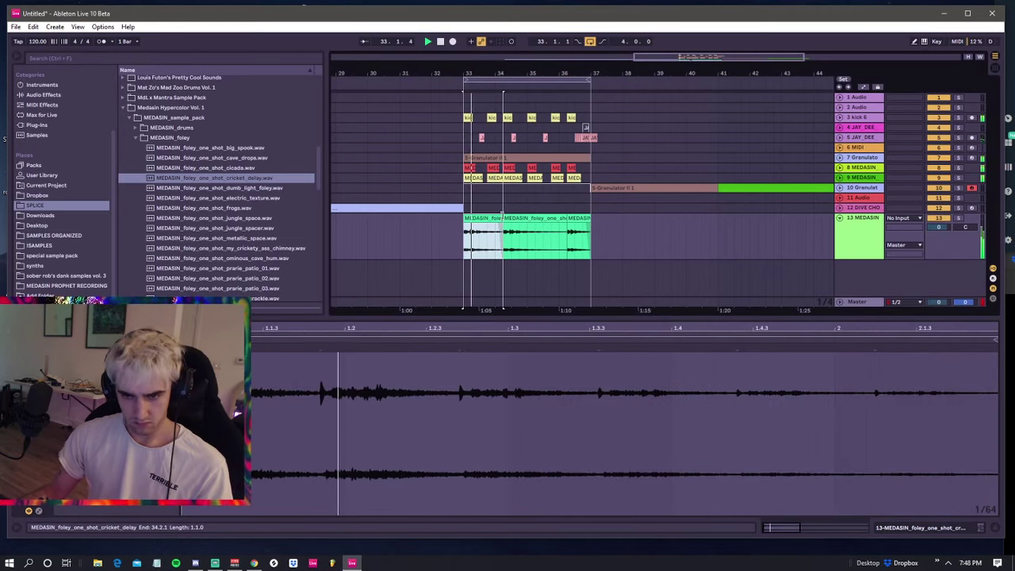
- Adjust the warp tempo of the first cricket_delay clip at 33.1.1 to stretch its echoes, replaying it against the beat
click(525, 218)
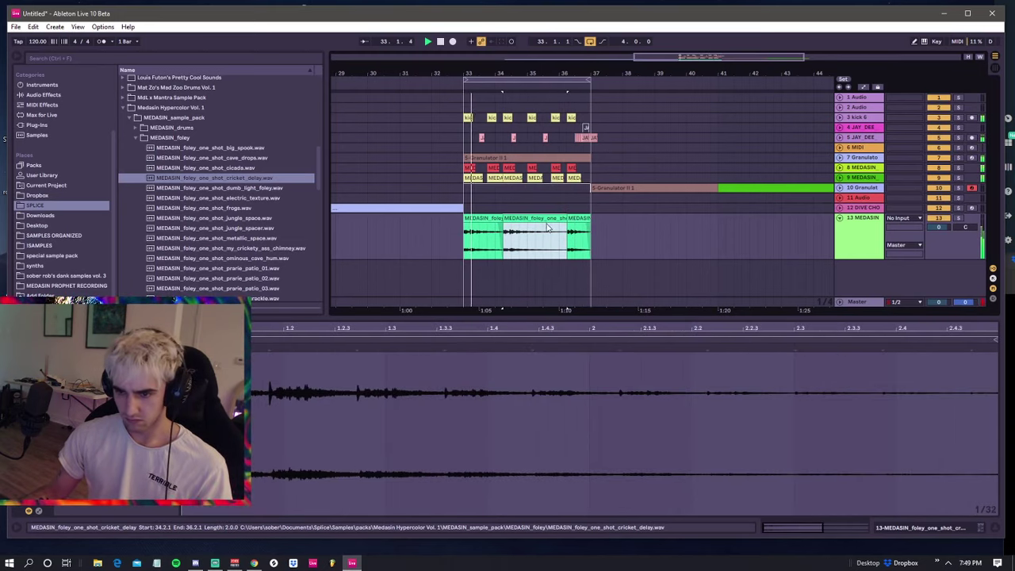
click(476, 226)
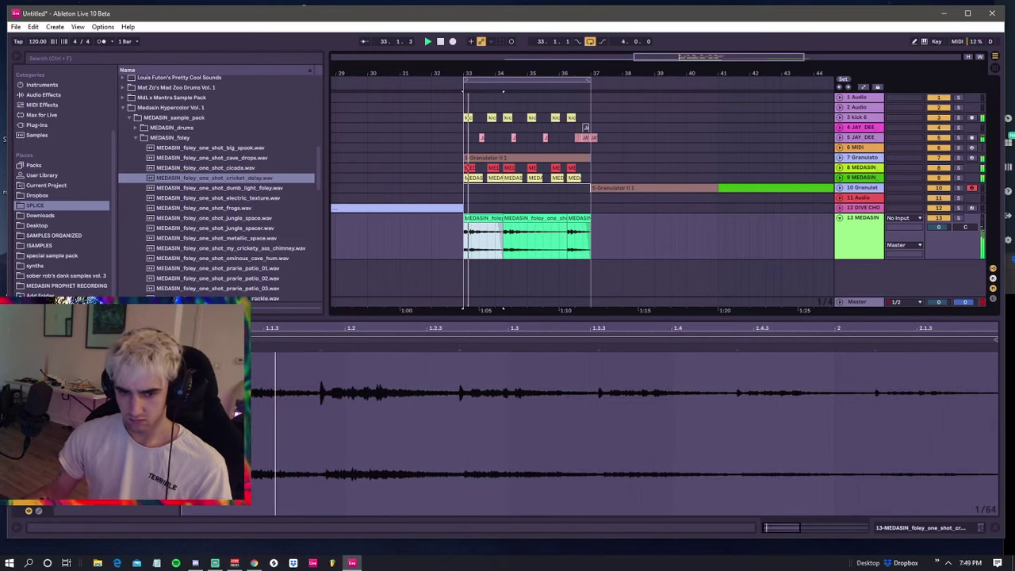
drag(152, 381, 152, 368)
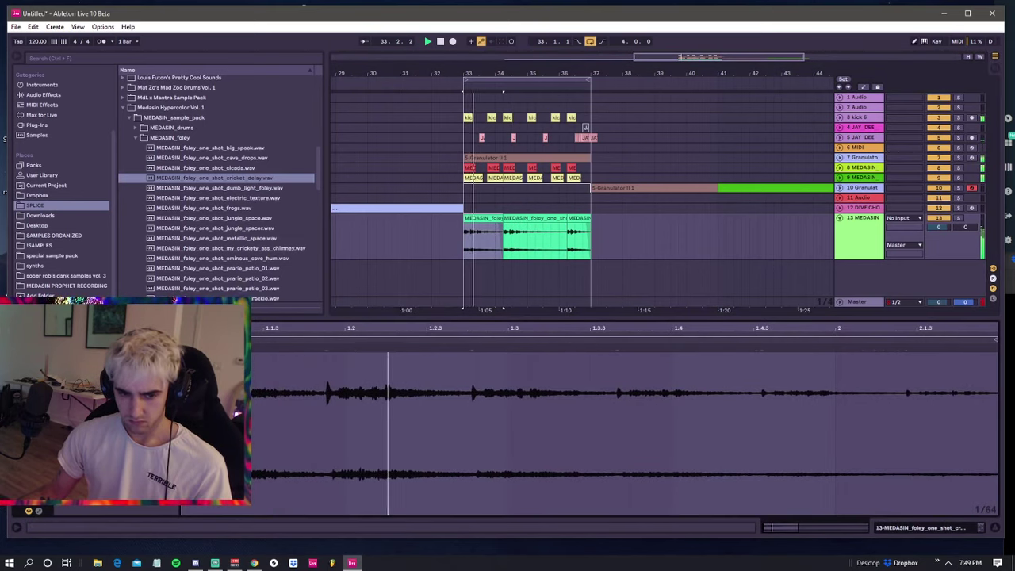
key(space)
key(space)
key(space)
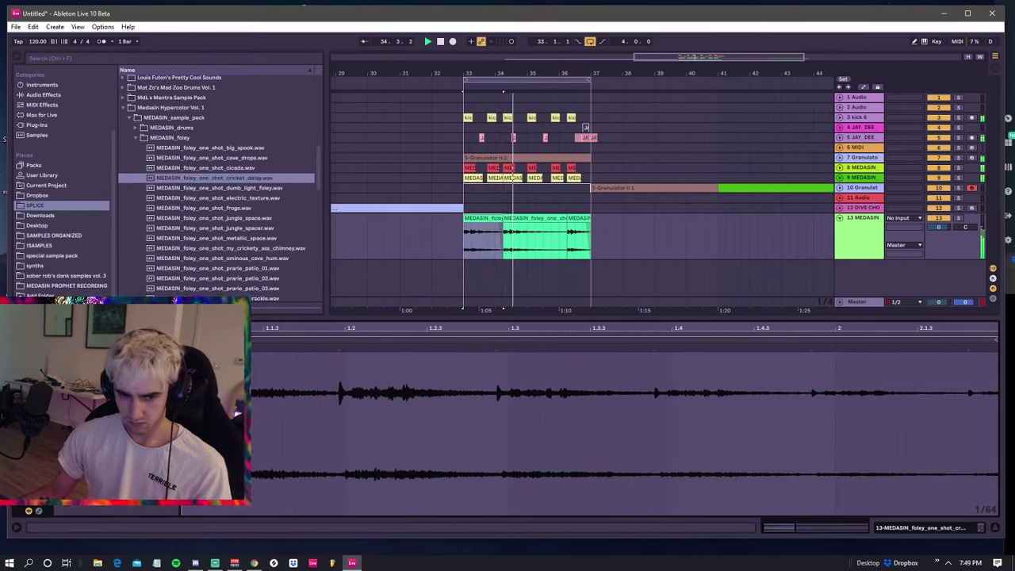
click(477, 218)
key(ctrl+j)
click(479, 296)
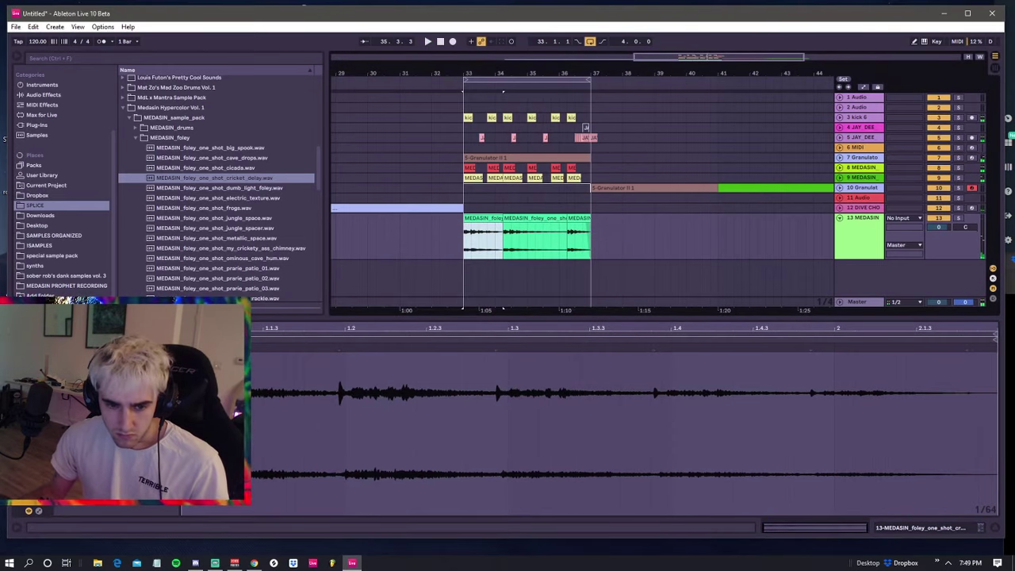
key(space)
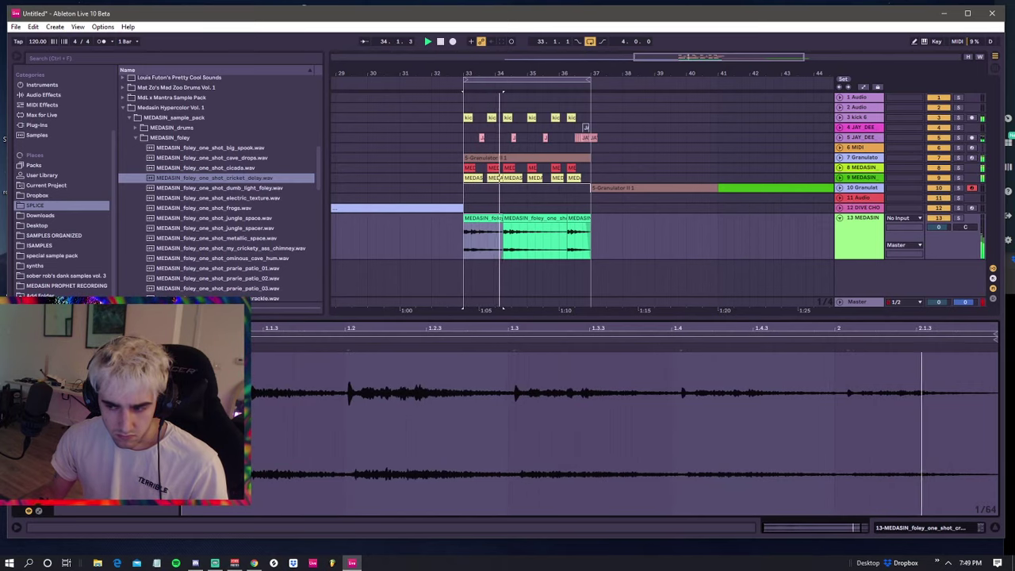
- Try to align the middle cricket_delay clip's first echo by adding a warp marker and moving it to about 1.2
click(488, 218)
click(512, 218)
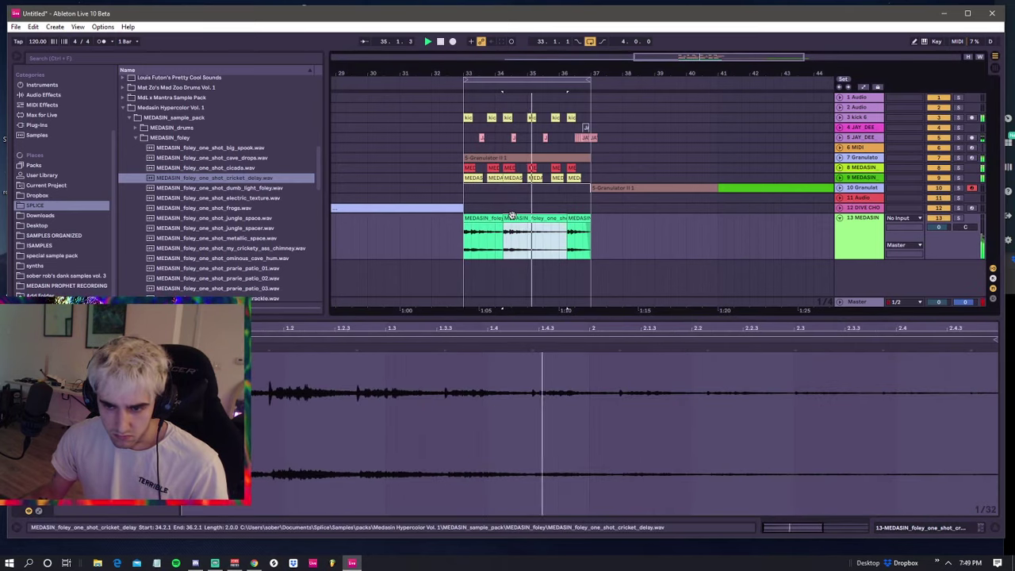
double_click(268, 349)
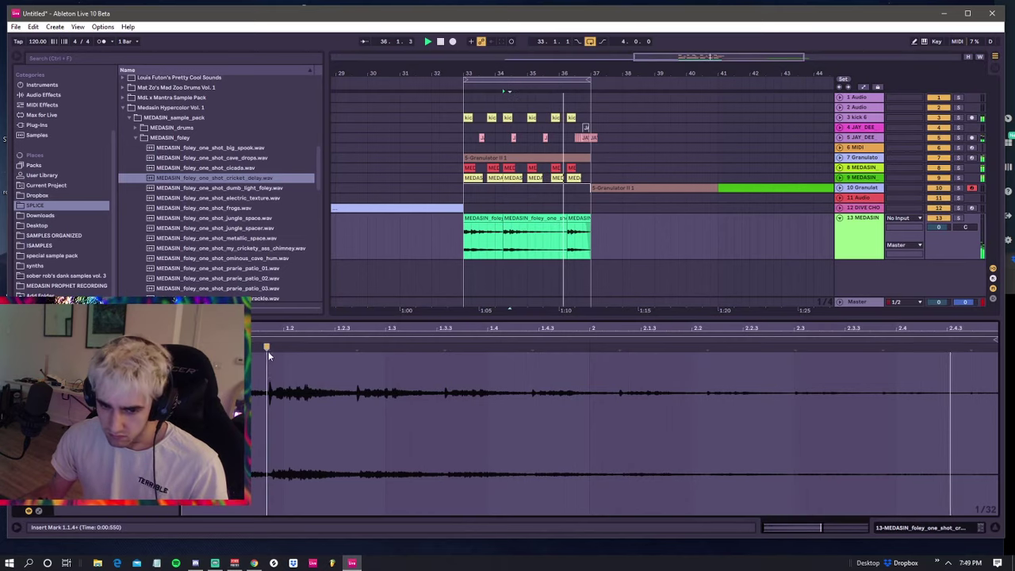
key(space)
key(space)
drag(267, 347, 288, 344)
key(space)
key(space)
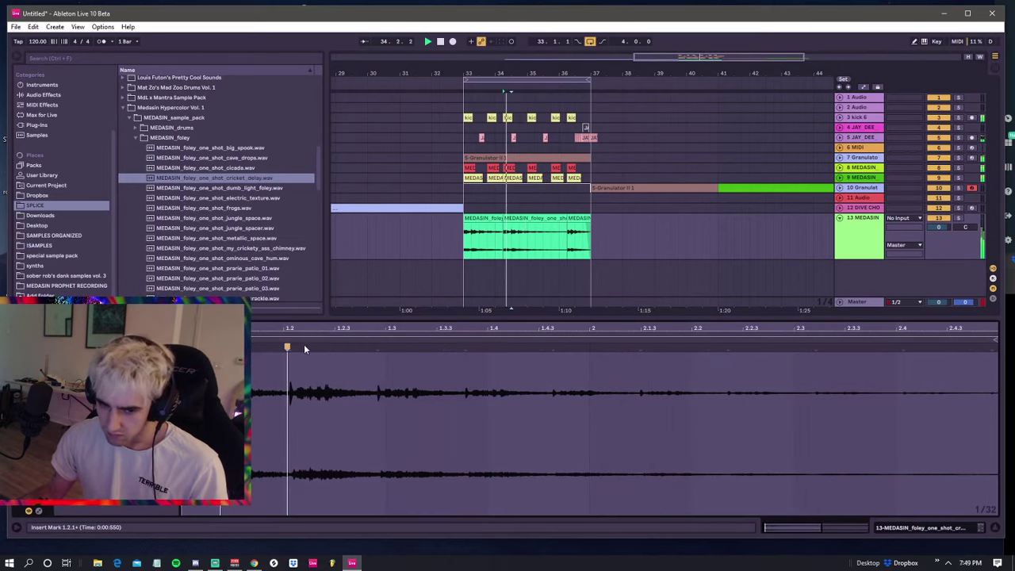
- Try to align the middle clip's following echoes with warp markers near 1.3, 1.4 and 2
click(389, 347)
click(475, 347)
drag(476, 346, 493, 347)
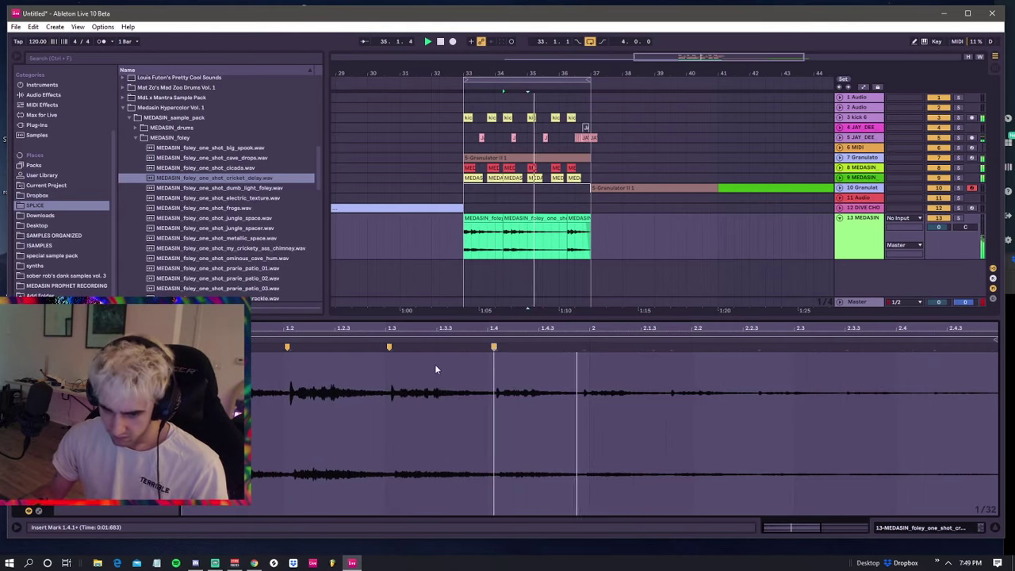
click(601, 347)
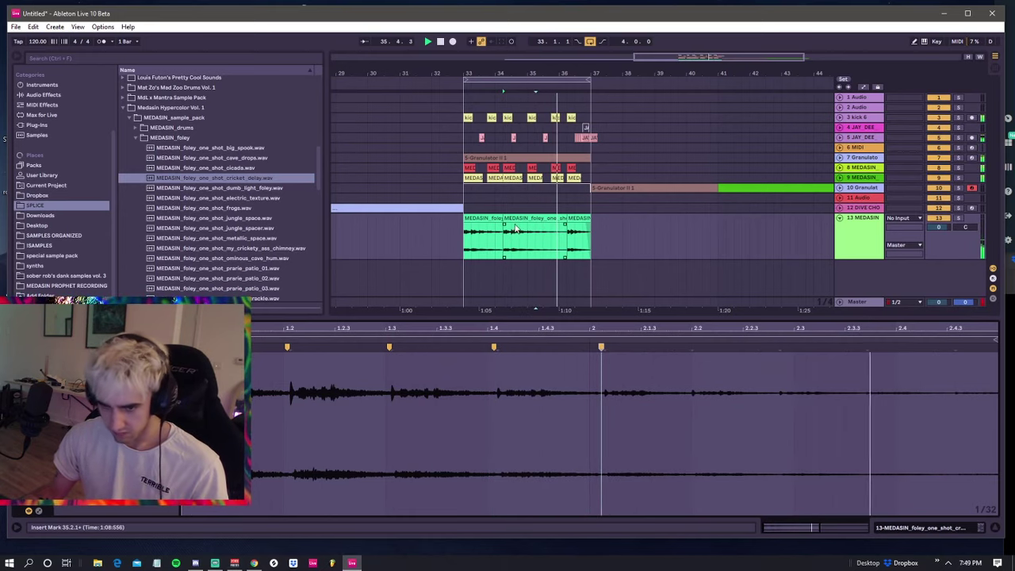
- Undo the warp marker changes on the middle cricket_delay clip
key(ctrl+z)
key(ctrl+z)
key(ctrl+z)
key(ctrl+z)
key(ctrl+z)
key(ctrl+z)
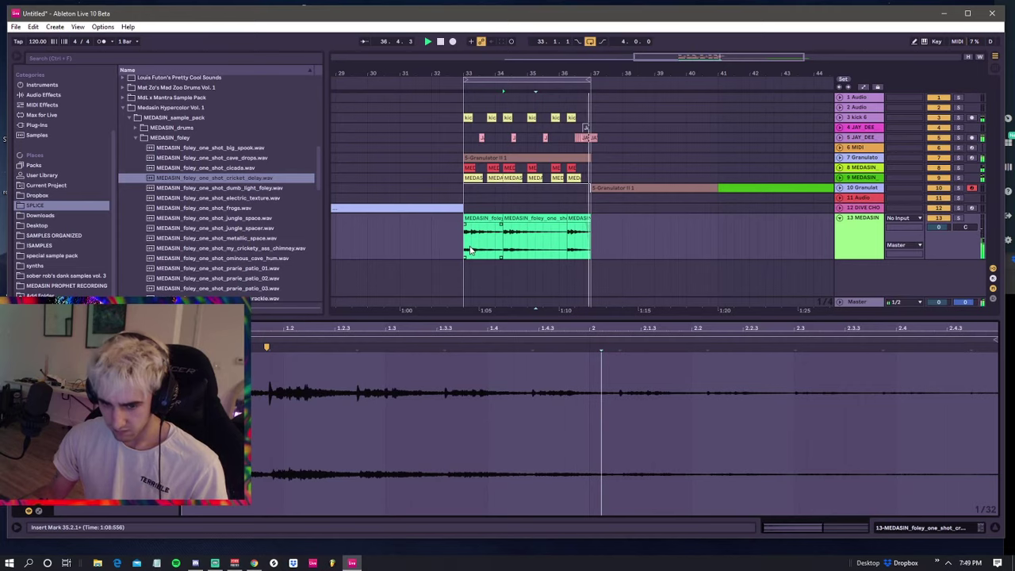
- Replay the first cricket_delay clip from 33.1.1 and select the last one between 36.2.1 and 37.1.1
key(space)
key(space)
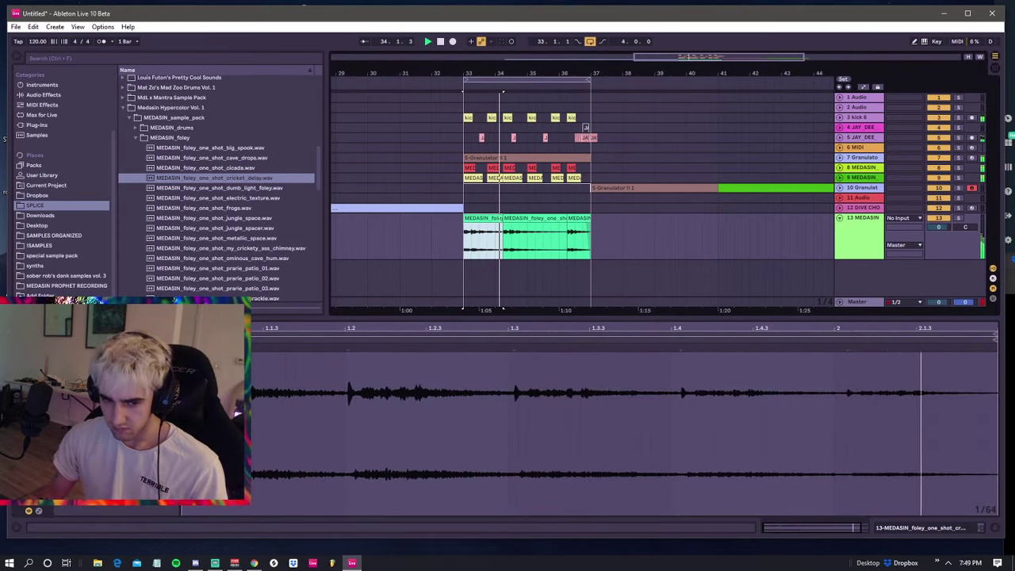
key(space)
key(space)
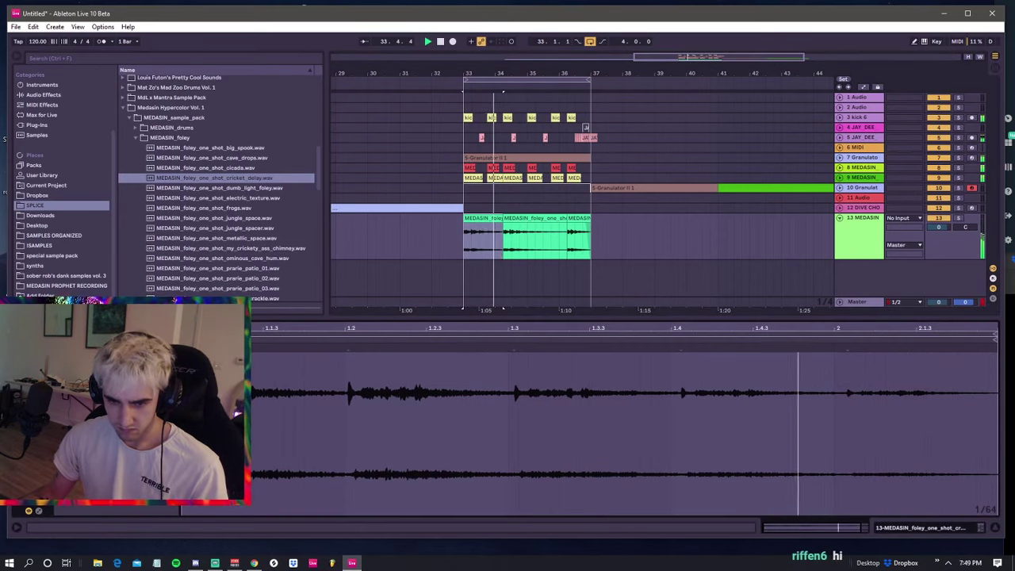
click(551, 219)
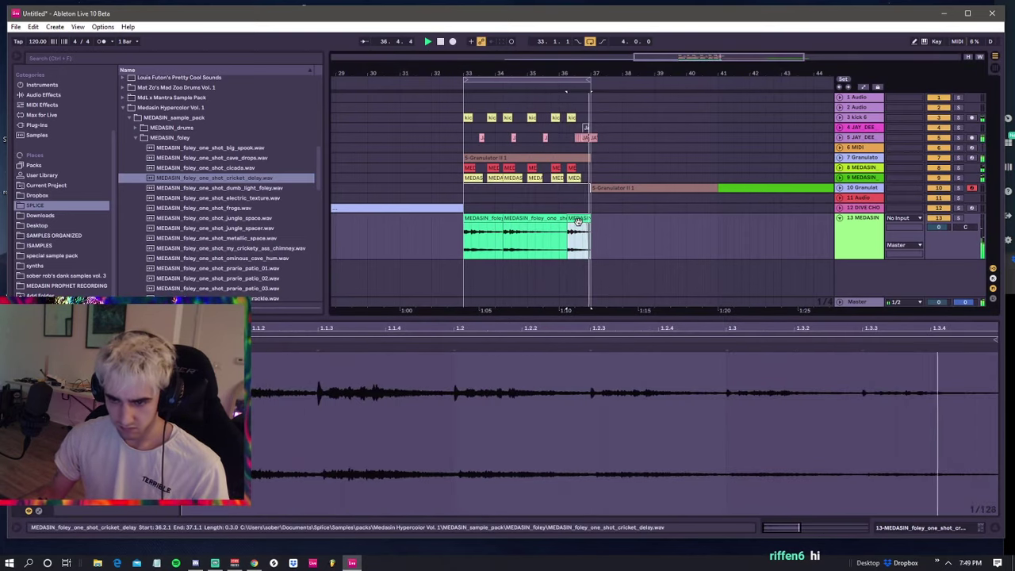
- Copy the last cricket_delay clip to a new audio track at 33.1.1 and repeat it as two-beat clips up to 37.1.1
key(ctrl+t)
drag(581, 210, 478, 257)
key(ctrl+d)
key(ctrl+d)
key(ctrl+d)
key(ctrl+d)
key(ctrl+d)
key(ctrl+d)
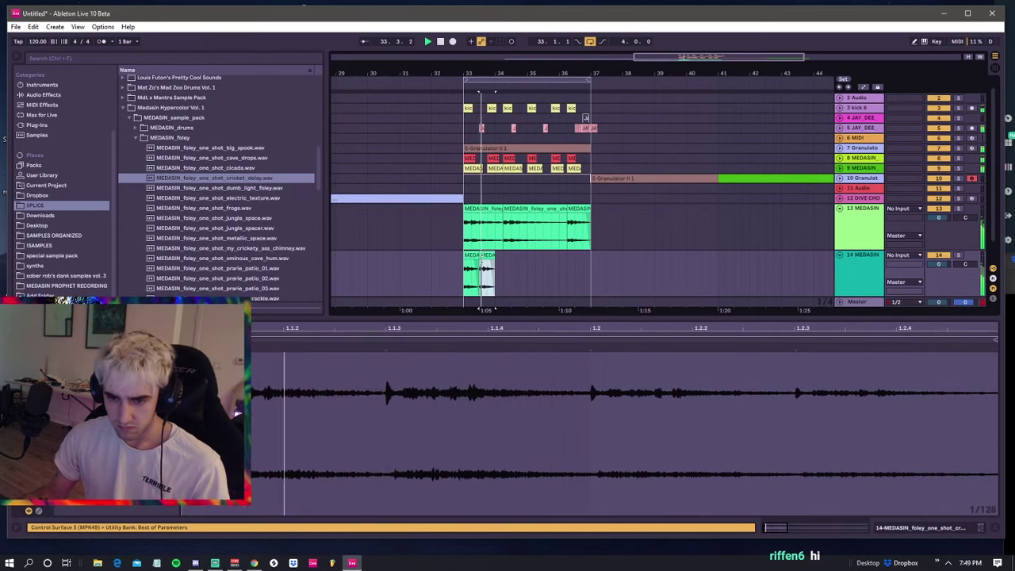
key(ctrl+d)
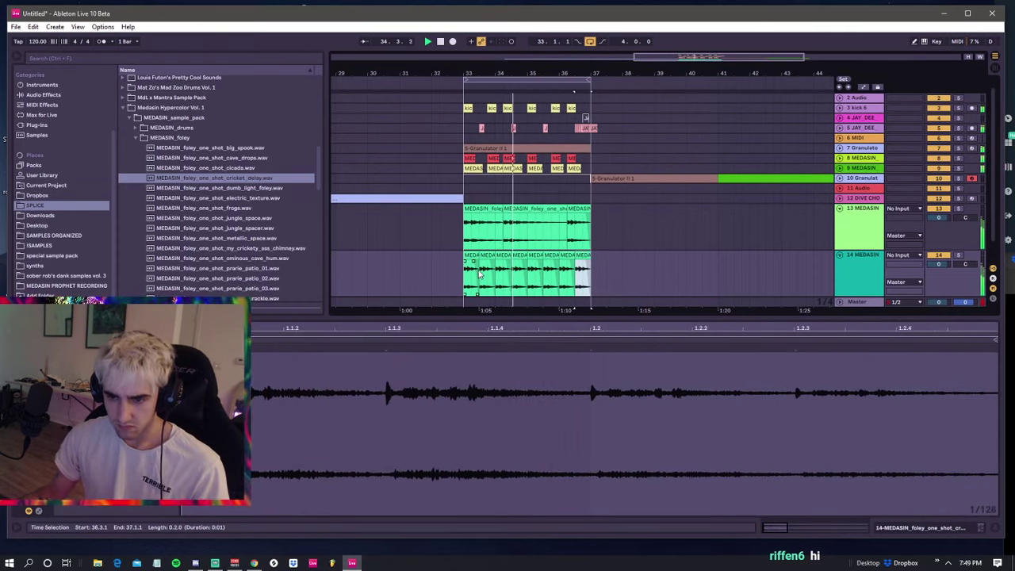
shift+click(474, 253)
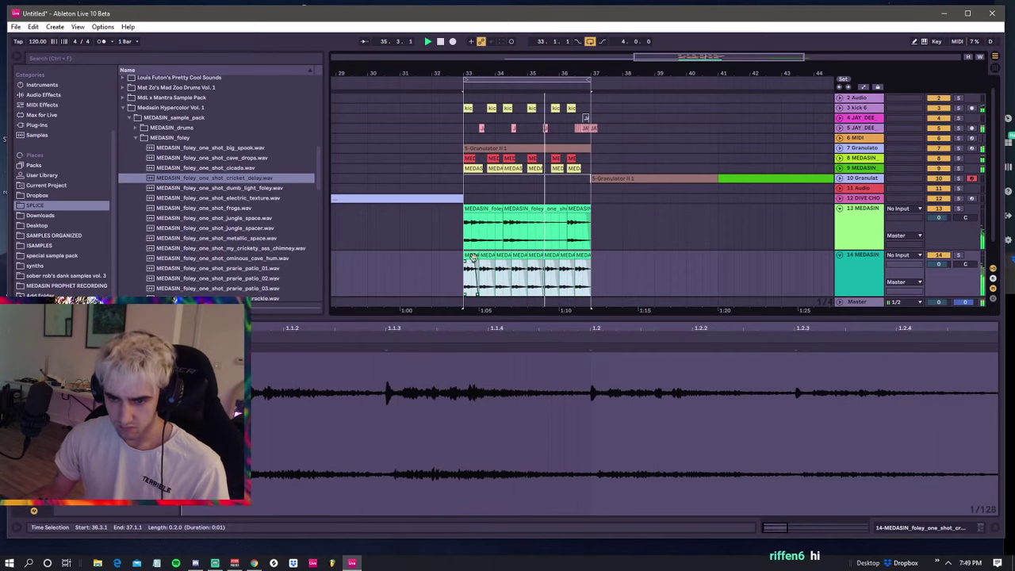
- Deactivate the three original cricket_delay clips on track 13
click(489, 208)
shift+click(581, 207)
key(Delete)
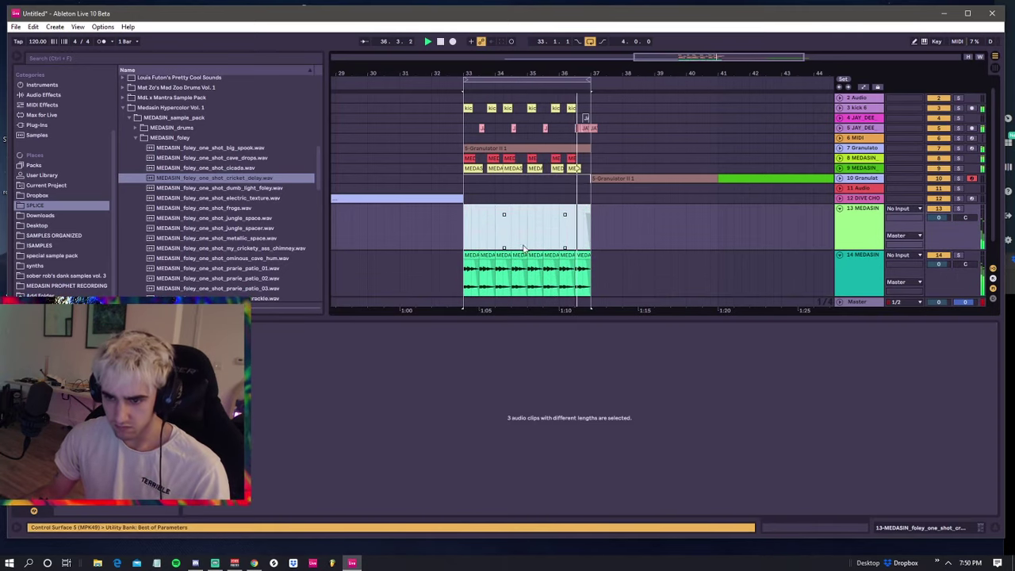
key(0)
- Duplicate the first two-beat clip on track 14 again up to 37.1.1 and select all the clips there
click(478, 267)
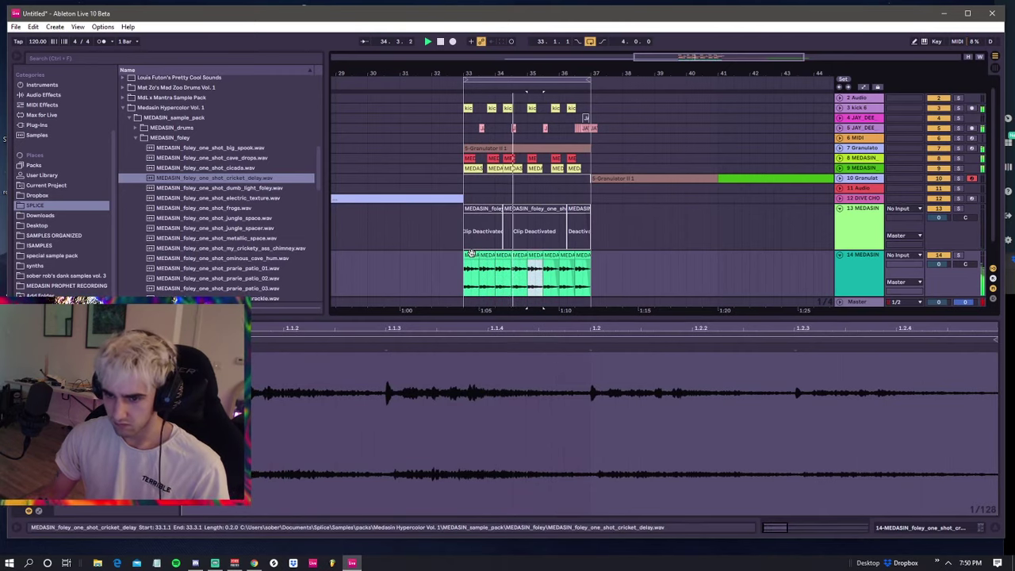
key(ctrl+d)
shift+click(471, 254)
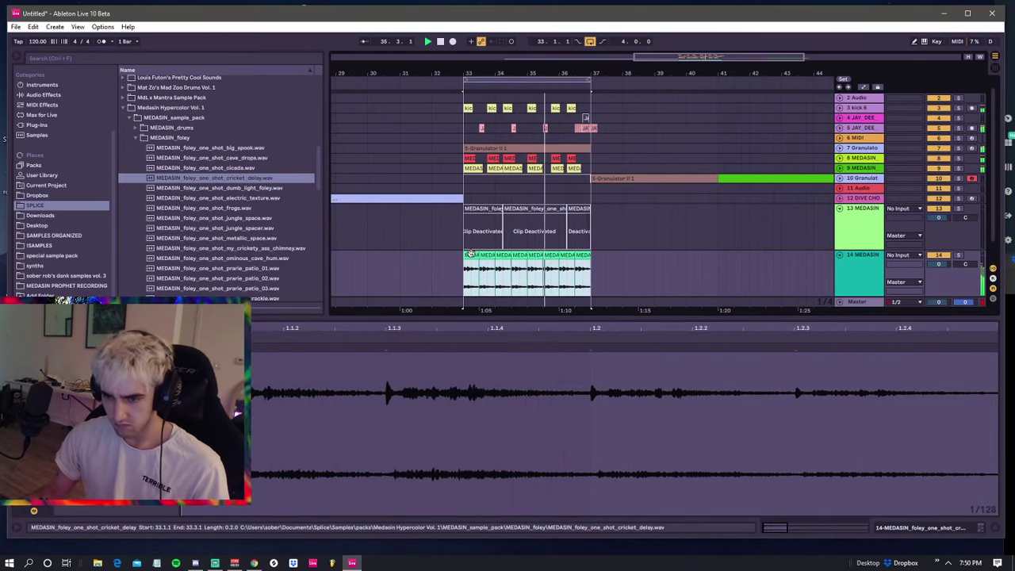
- Try to repeat only the first beat of the cricket_delay clip, 33.1.1 to 33.2.1, along track 14
click(467, 268)
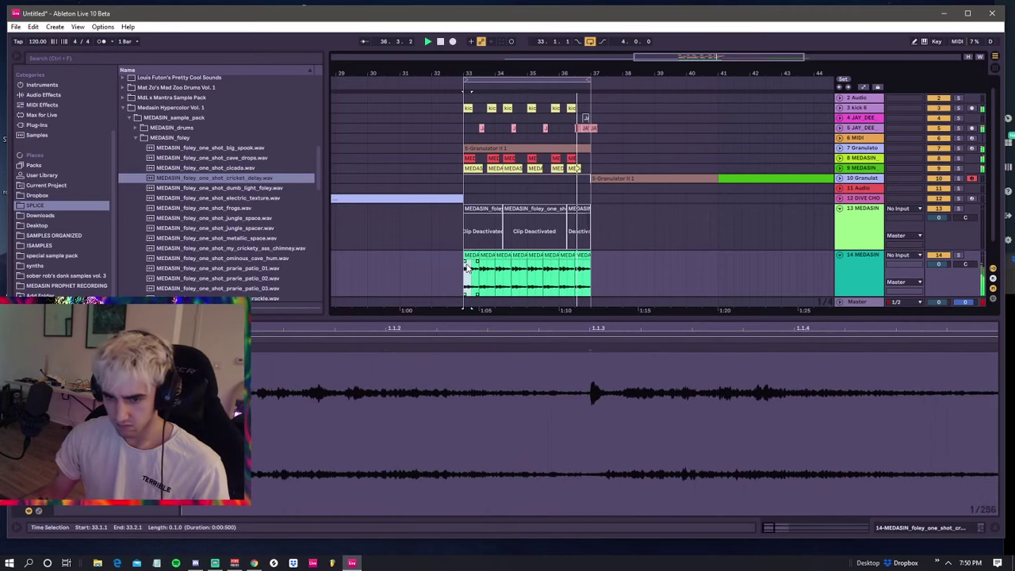
key(Right)
key(Right)
key(Right)
key(Right)
key(Right)
key(Right)
key(Right)
key(Right)
key(Right)
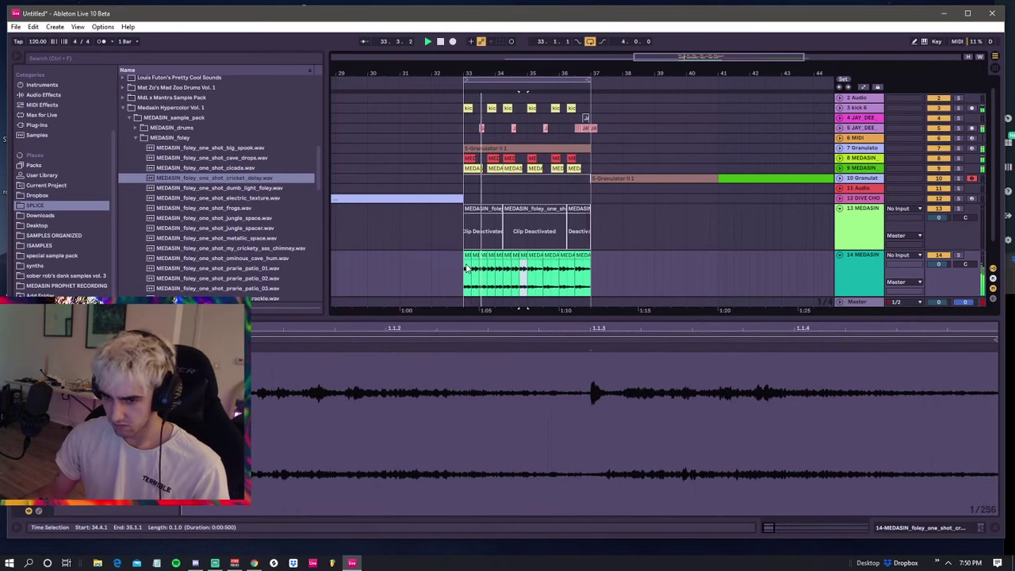
key(ctrl+d)
key(ctrl+d)
key(ctrl+d)
- Undo the one-beat duplicates on track 14
key(ctrl+z)
key(ctrl+z)
key(ctrl+z)
key(ctrl+z)
key(ctrl+z)
key(ctrl+z)
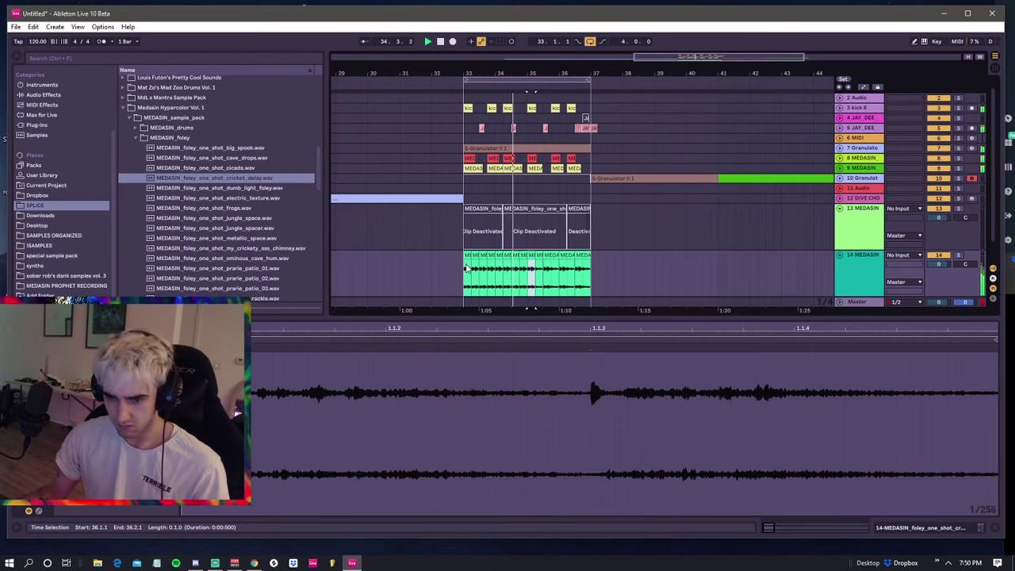
- Select all the two-beat cricket_delay clips on track 14 from 33.1.1 to 37.1.1
click(467, 255)
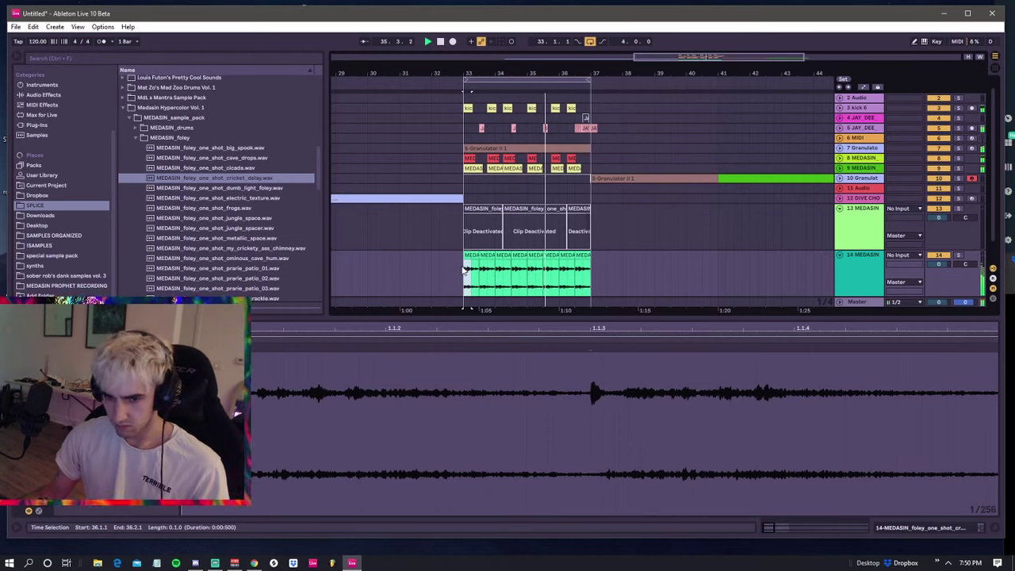
click(467, 255)
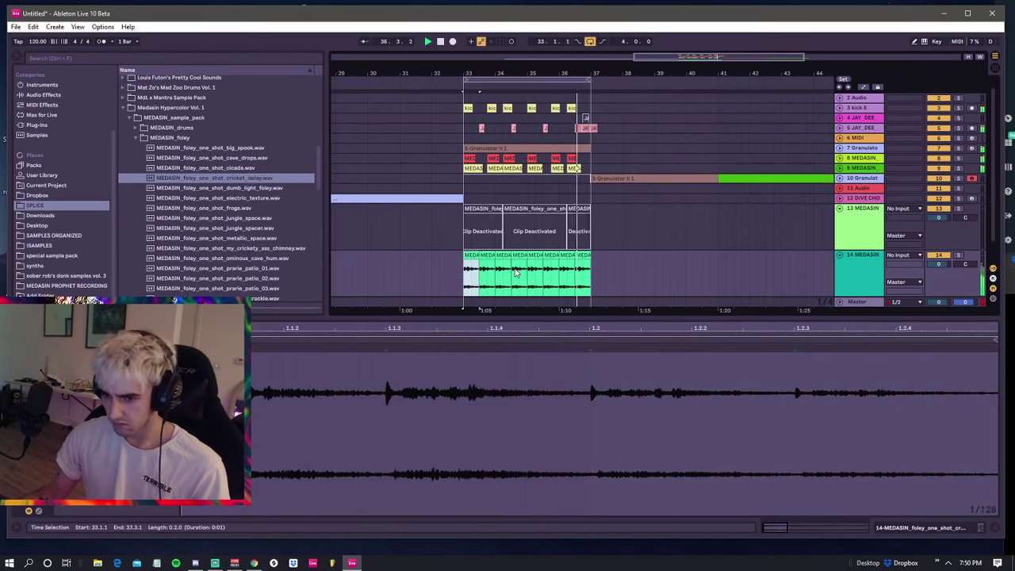
shift+click(584, 255)
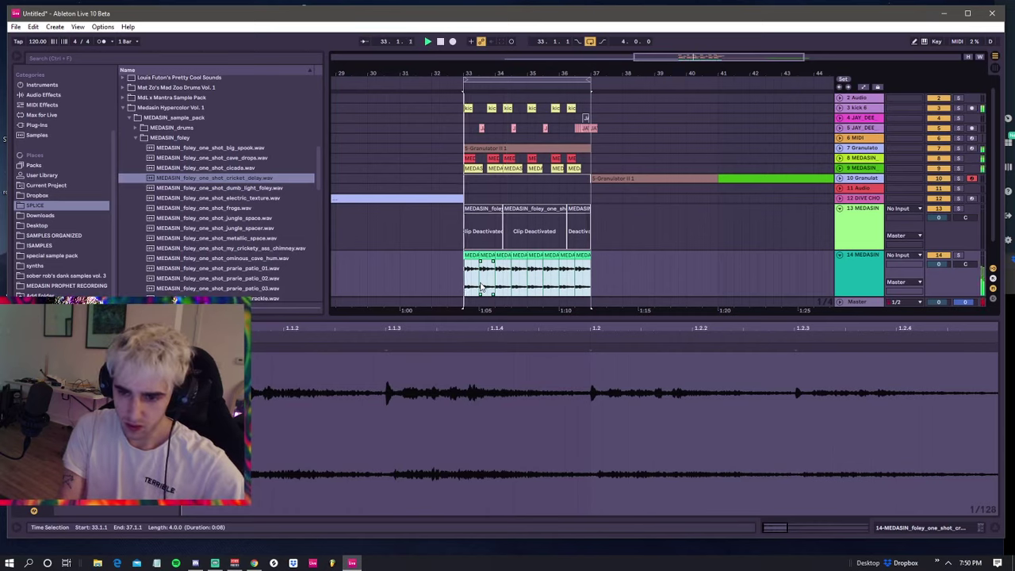
- Lengthen the bass clips starting at 35.1.1 on tracks 8 and 9 and restart playback
scroll(499, 238, down, 1)
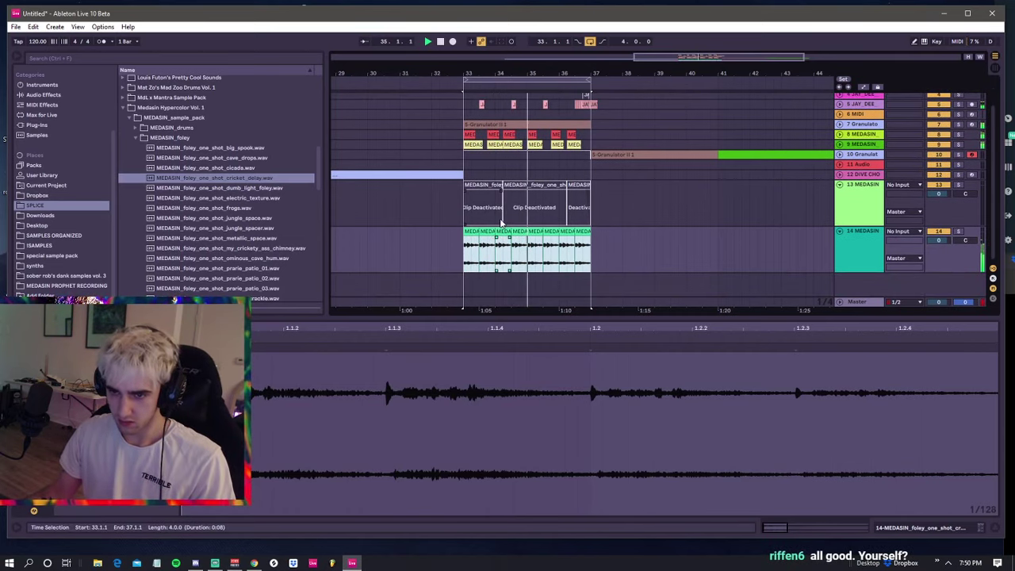
scroll(523, 206, up, 1)
click(531, 179)
click(531, 167)
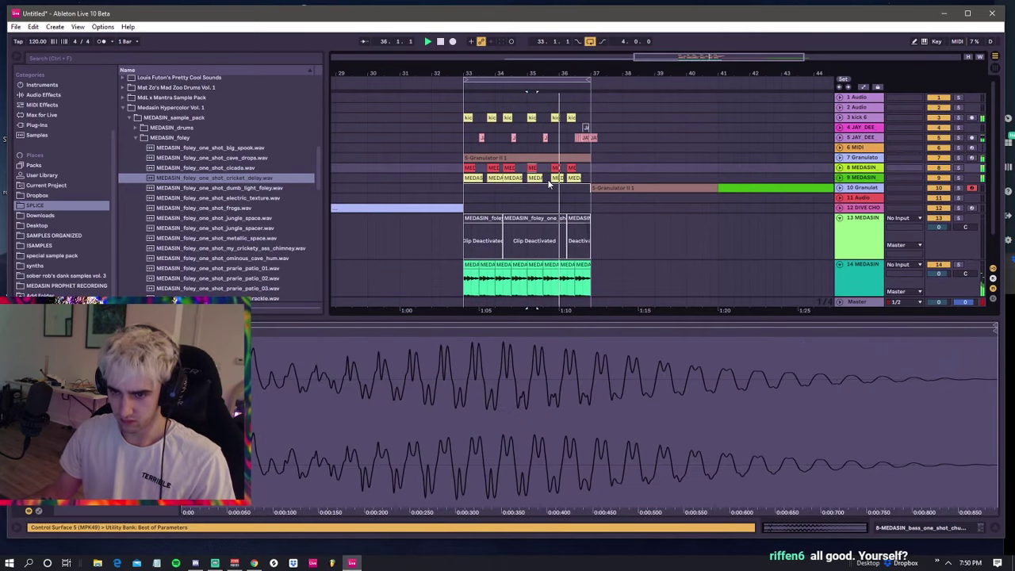
ctrl+click(549, 179)
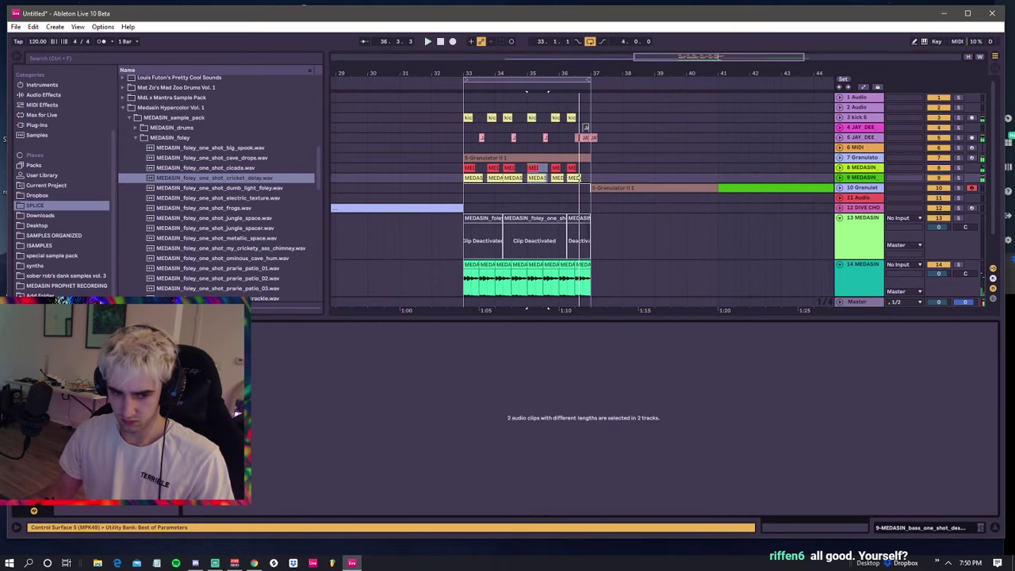
key(space)
key(space)
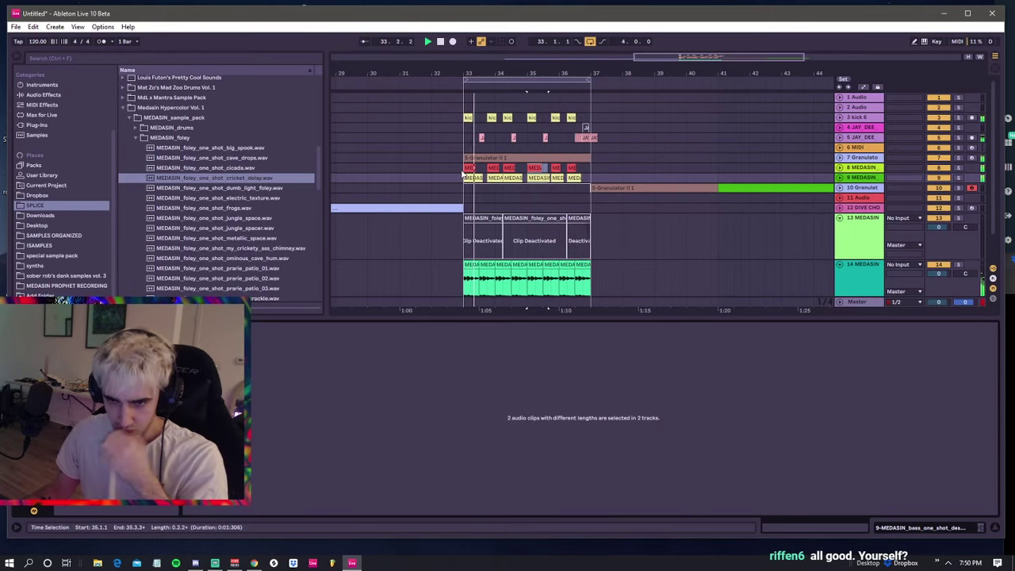
- Collapse all the expanded tracks and set the insert marker at 33.1.1
click(465, 178)
scroll(465, 176, down, 2)
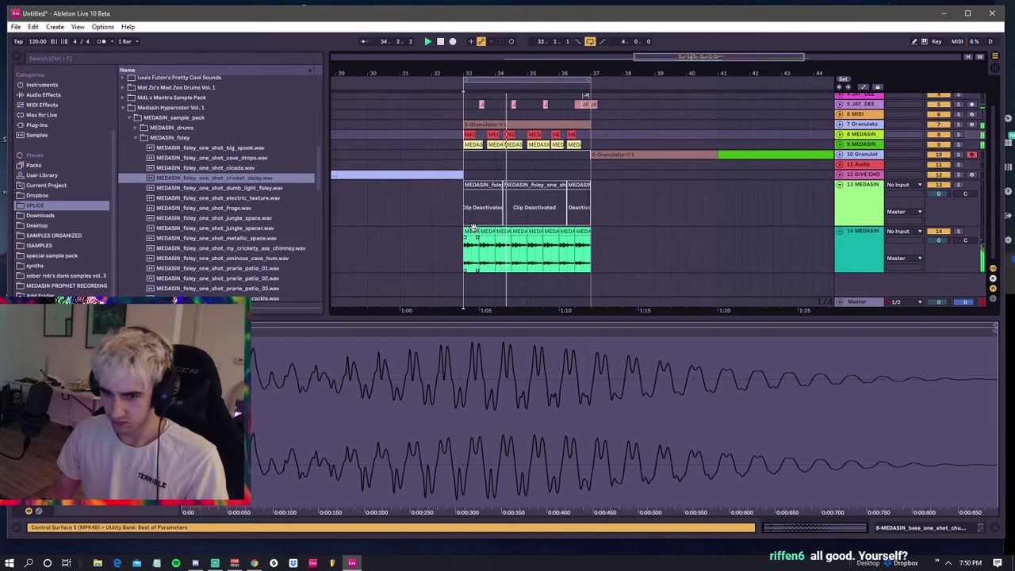
drag(464, 246, 478, 244)
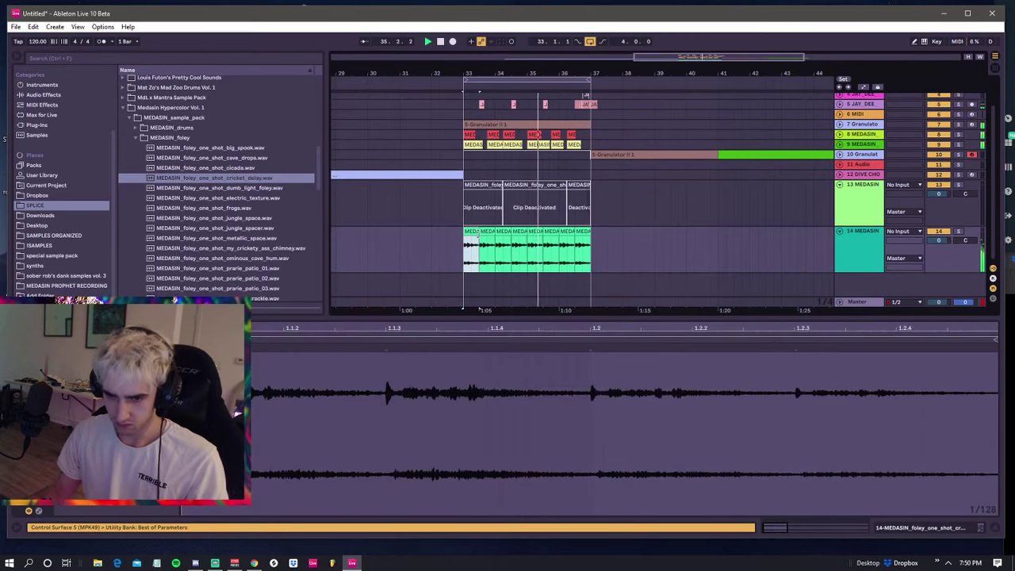
shift+click(592, 237)
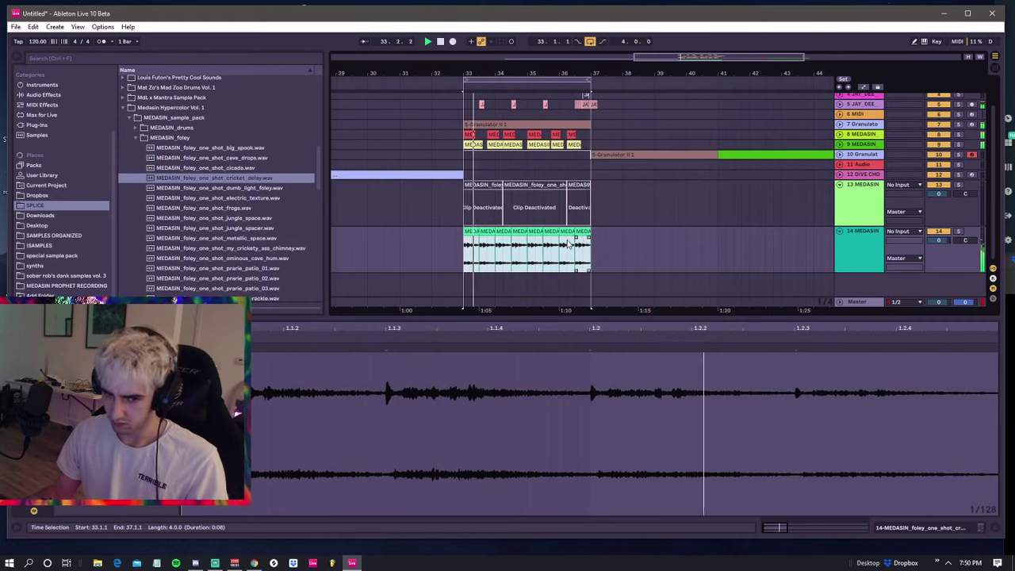
alt+click(840, 187)
click(468, 168)
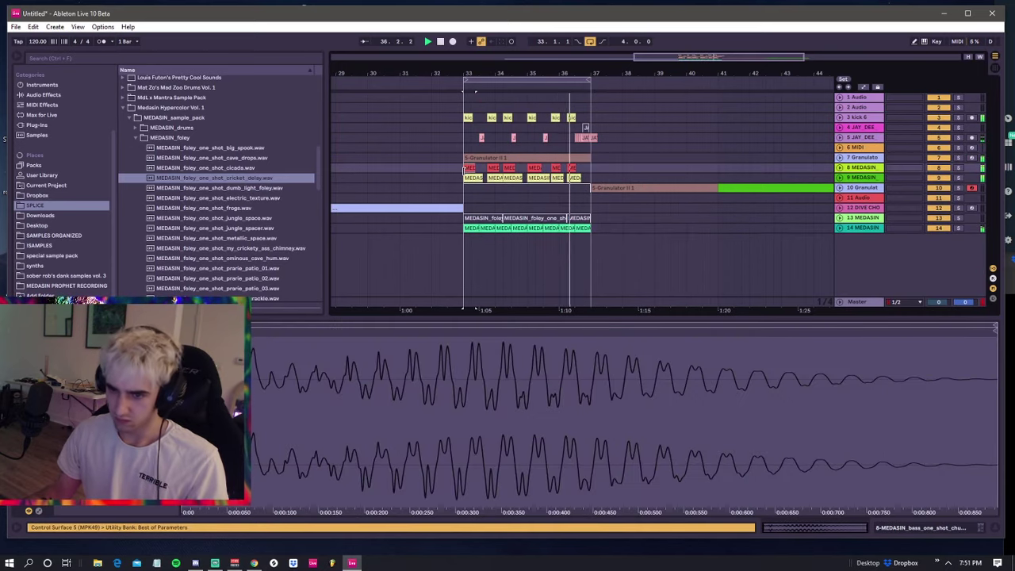
click(465, 139)
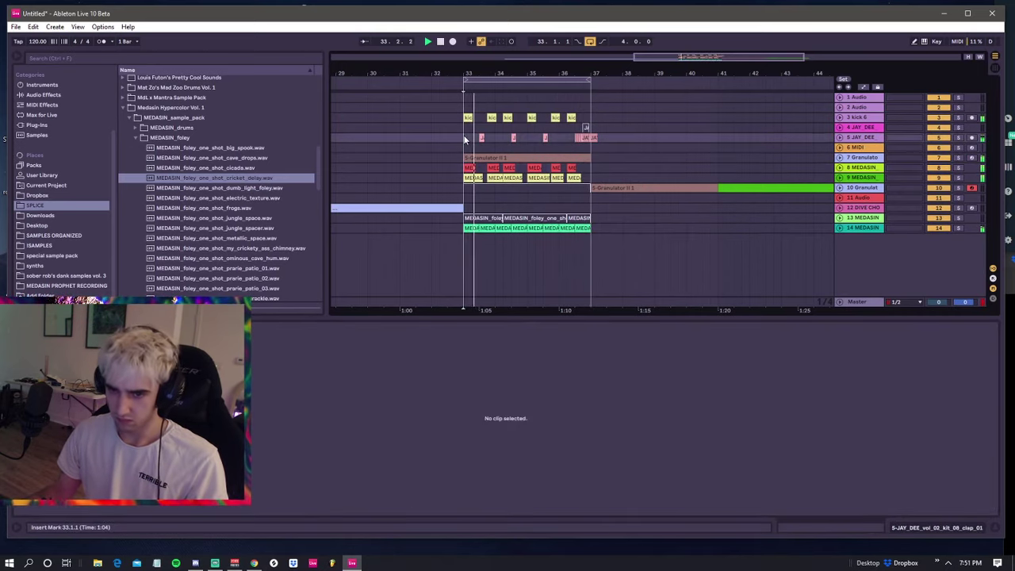
- Audition the MEDASIN foley one-shots from prarie_patio_02 up the list to frogs, including the cave hum, metallic_space and jungle_spacer samples
scroll(245, 210, down, 3)
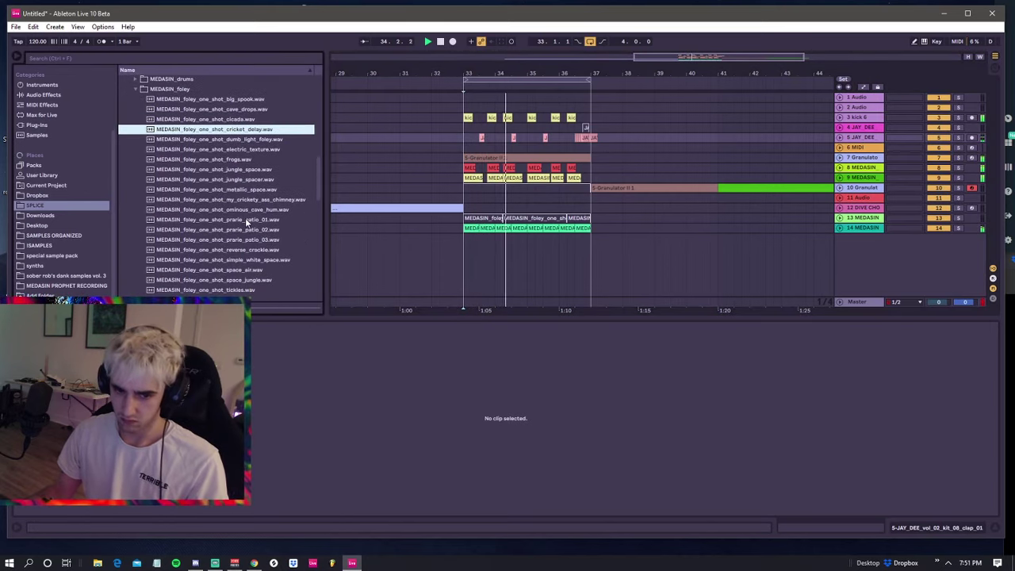
click(233, 228)
click(236, 219)
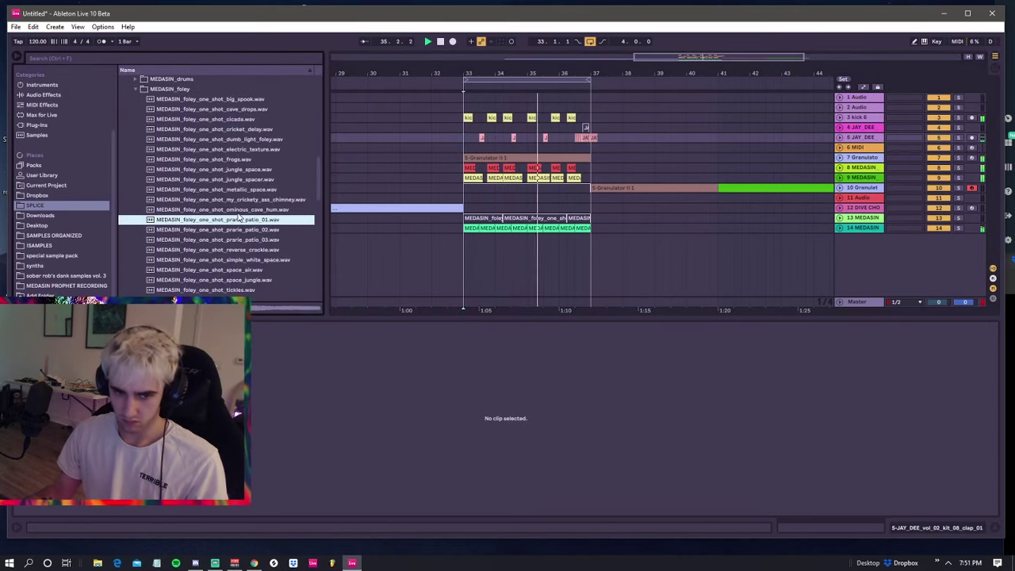
click(239, 210)
click(244, 200)
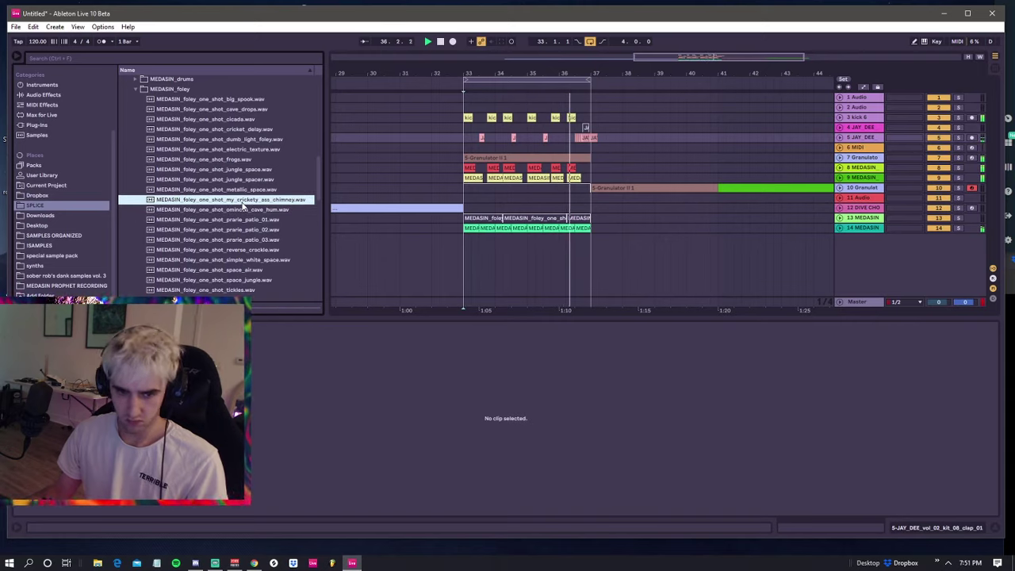
click(246, 189)
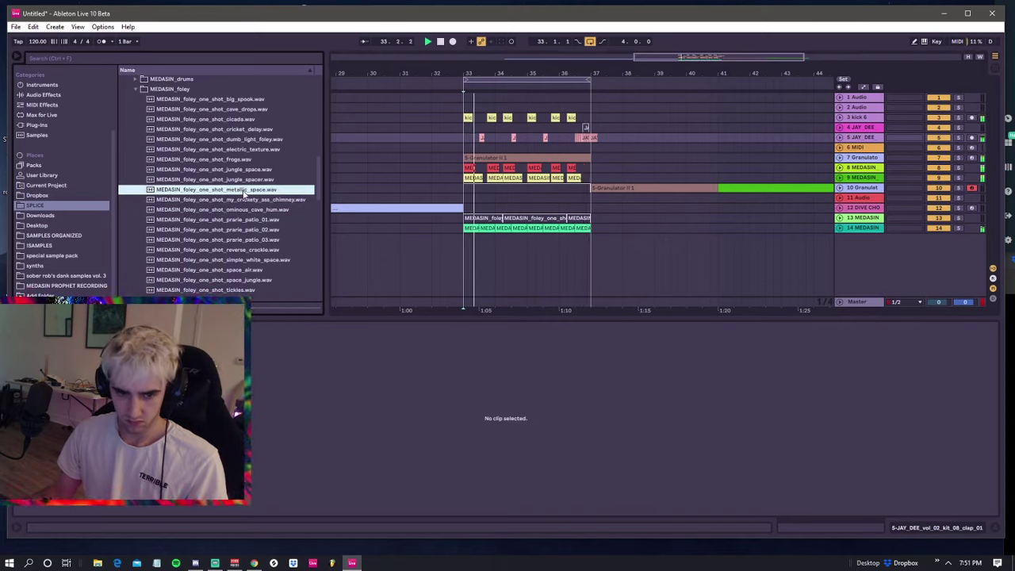
click(246, 179)
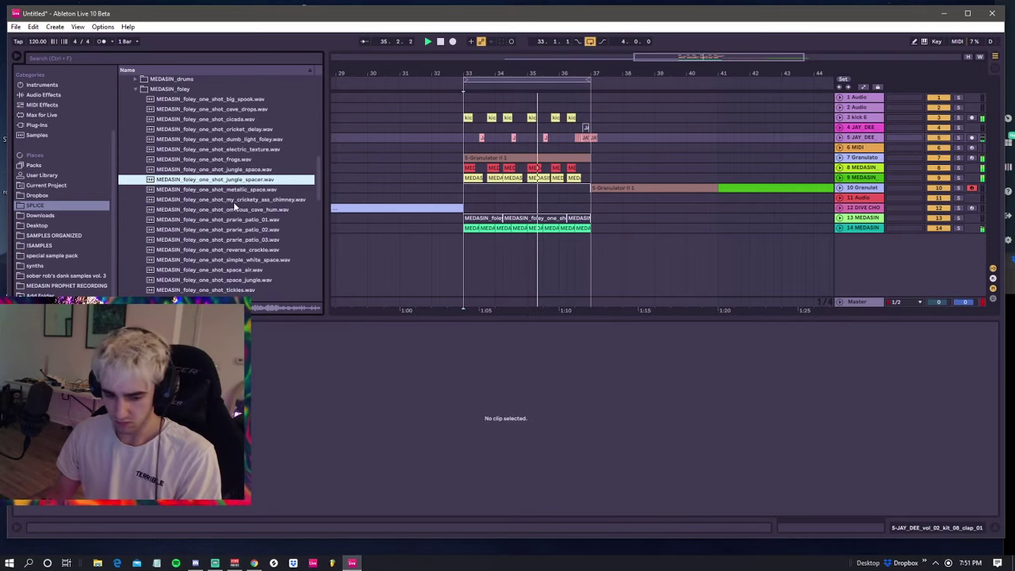
click(236, 161)
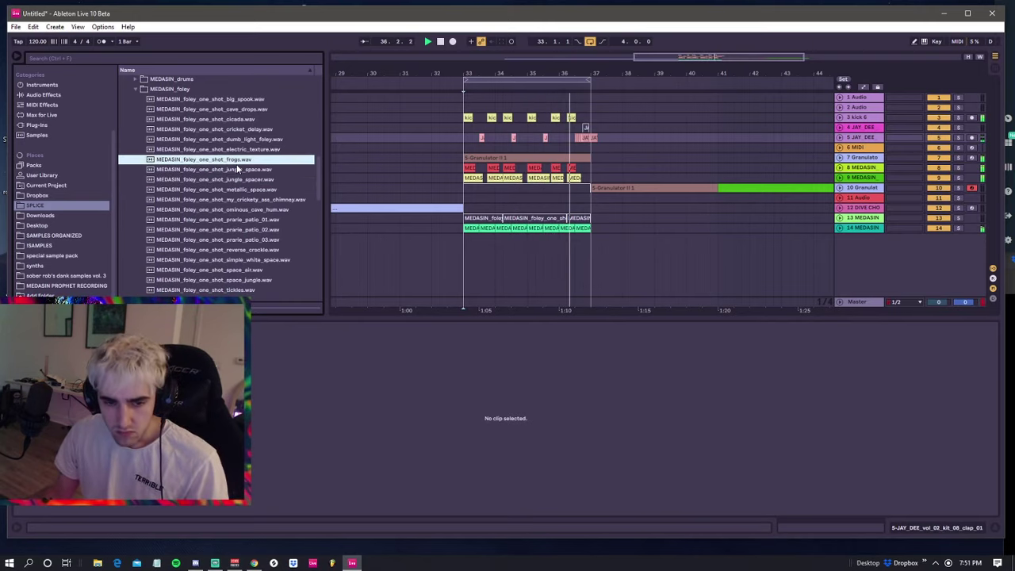
- Place MEDASIN_foley_one_shot_frogs.wav on a new audio track starting at 33.1.1 and lower its clip gain
drag(237, 163, 470, 238)
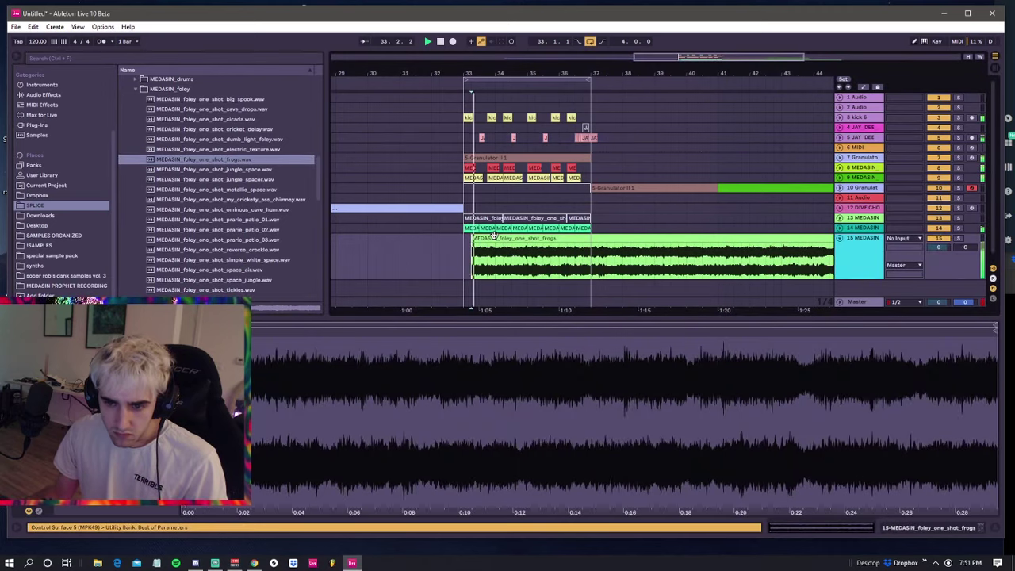
key(space)
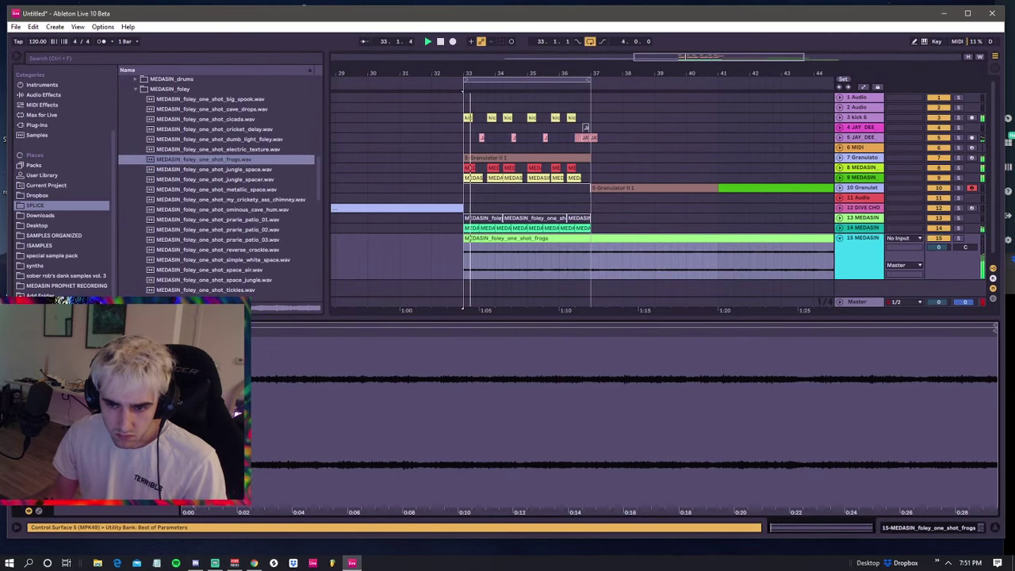
click(594, 257)
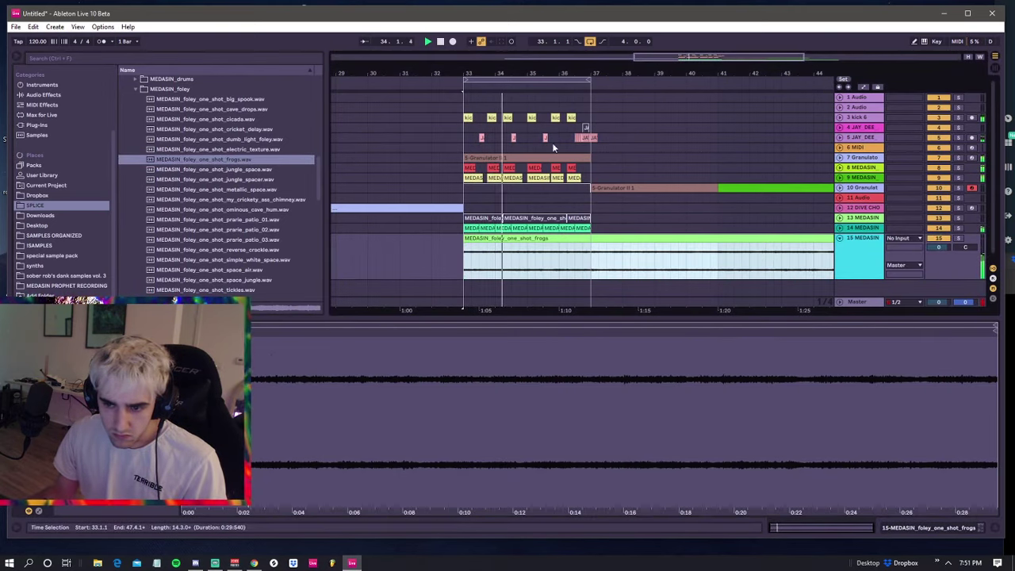
- Duplicate the time of the looped section from bar 33 to 37, extending the loop to eight bars
drag(479, 72, 479, 49)
click(505, 79)
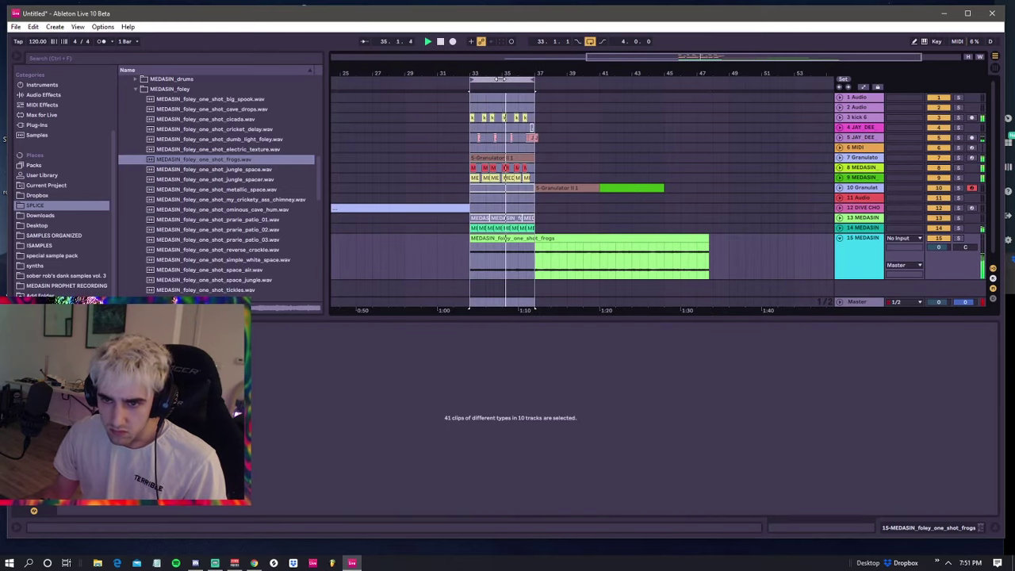
right_click(500, 79)
click(517, 107)
- Extend the first frogs clip to about 47.4.1 and delete the leftover frogs clip behind it
drag(586, 73, 592, 65)
drag(538, 237, 683, 238)
click(709, 237)
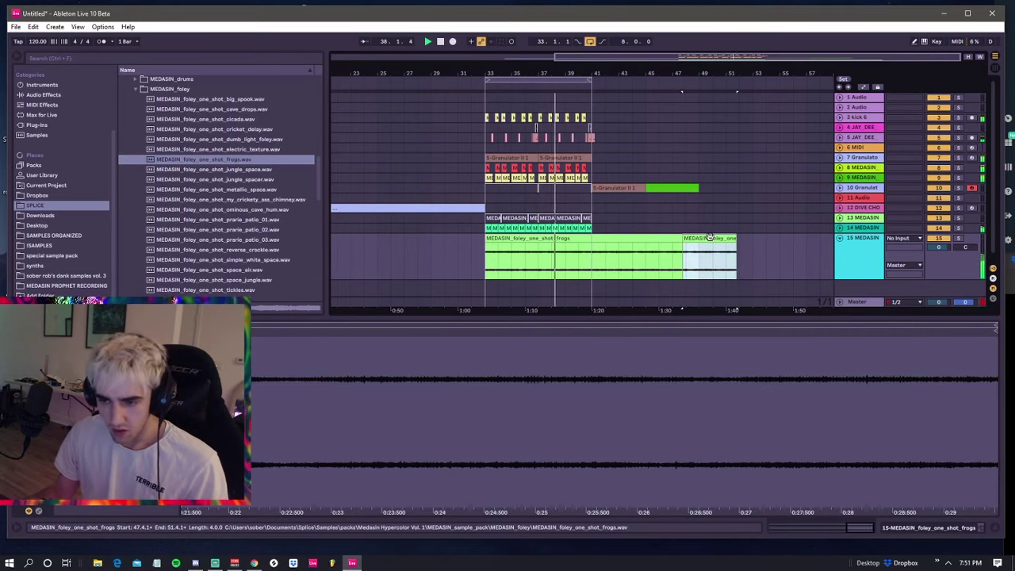
key(Delete)
- Duplicate the time of the looped section from bar 33 to 41, extending the loop to 16 bars
click(603, 185)
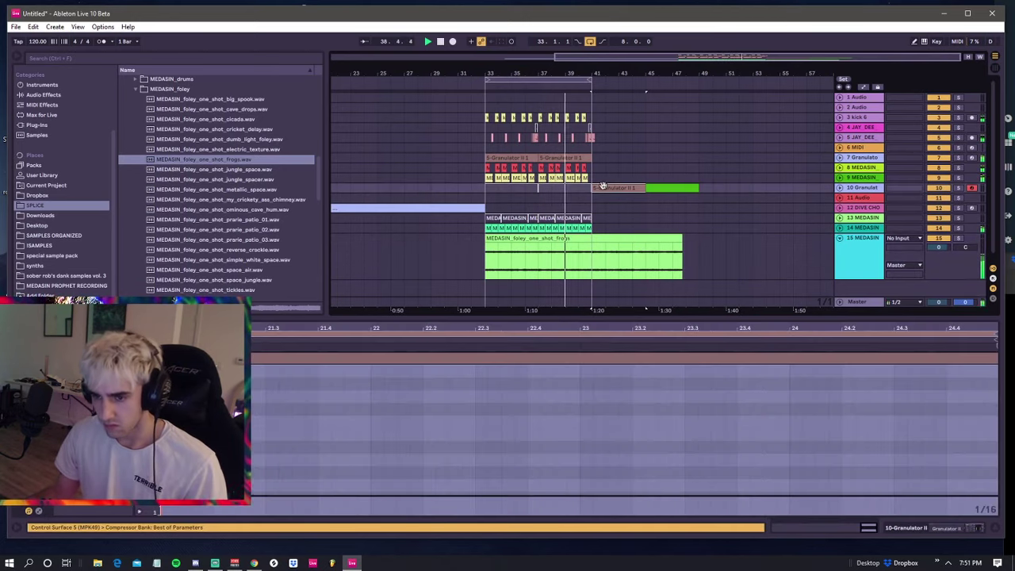
click(491, 188)
click(539, 79)
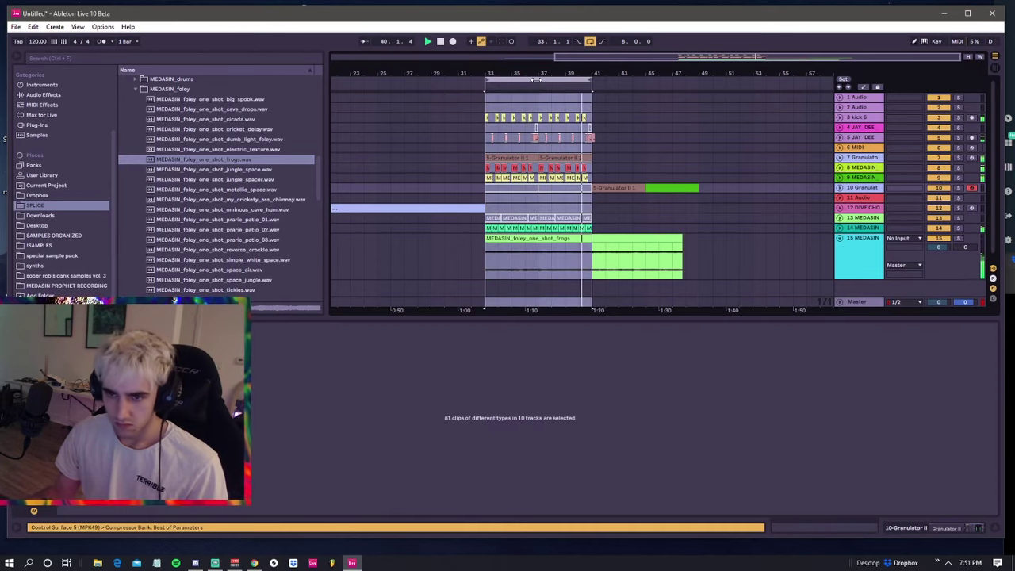
right_click(539, 80)
click(554, 115)
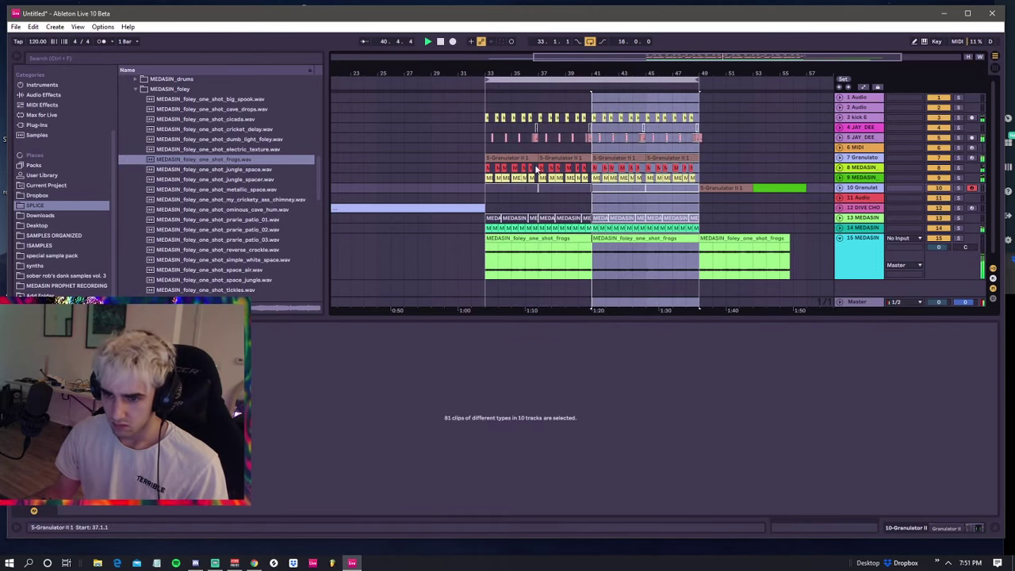
- Deactivate the first MEDASIN_foley_one_shot_frogs clip at bar 33 and replay the arrangement from bar 41
click(595, 204)
key(space)
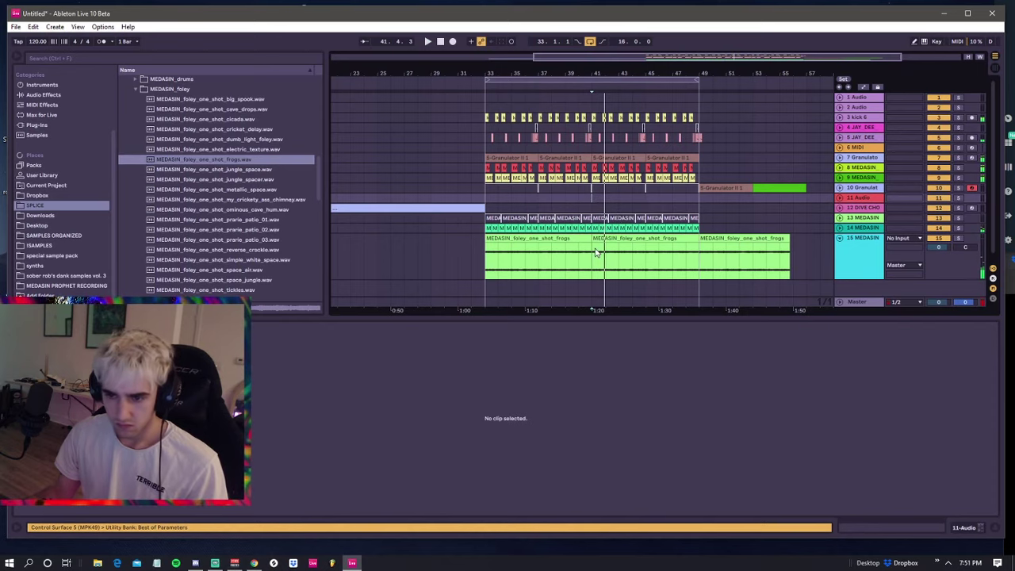
click(603, 237)
click(584, 242)
key(0)
click(589, 208)
key(space)
- Browse the Instrument Rack presets down to the chord presets
drag(609, 77, 634, 55)
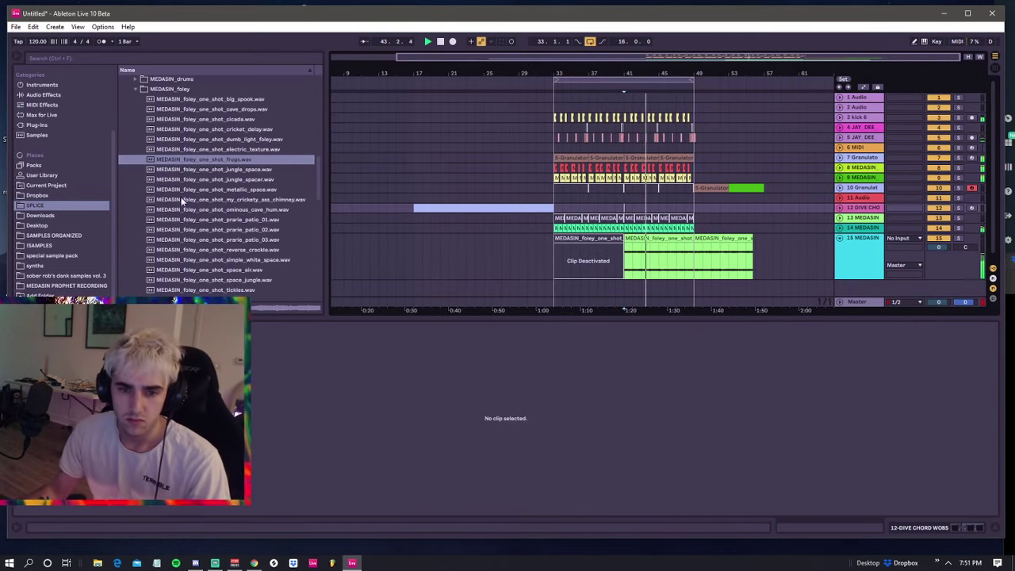
click(41, 85)
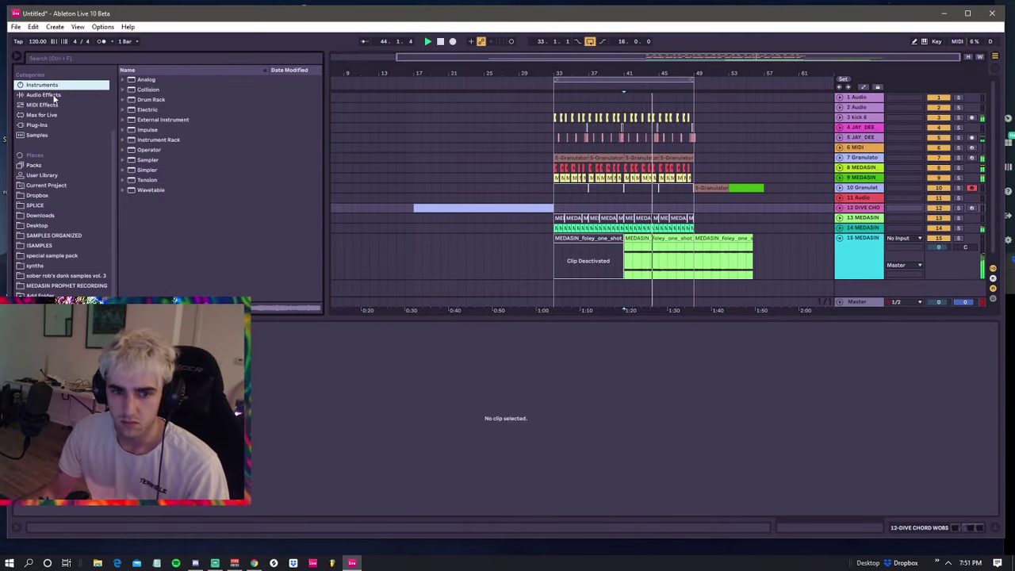
click(123, 140)
scroll(136, 176, down, 5)
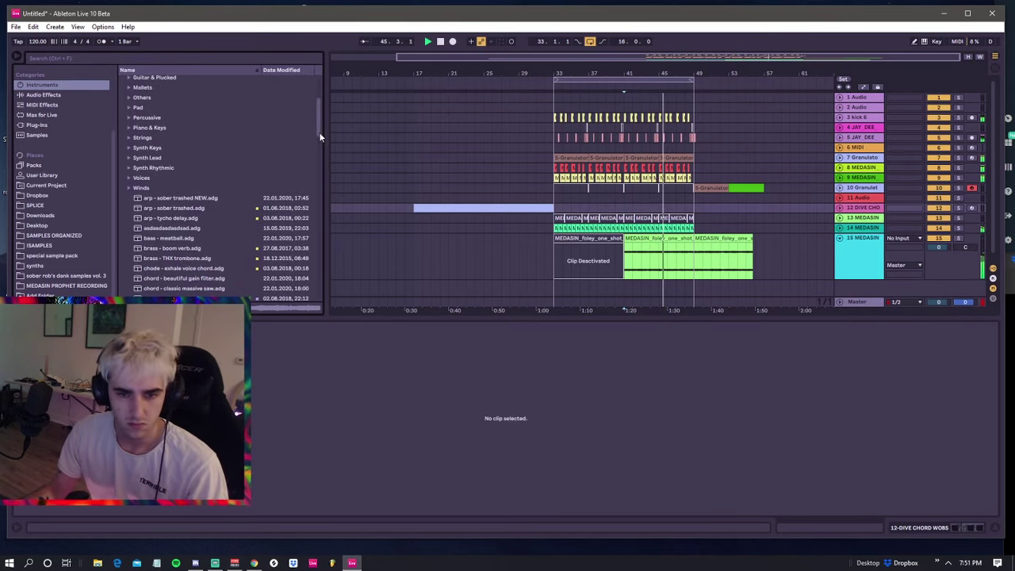
drag(319, 131, 320, 172)
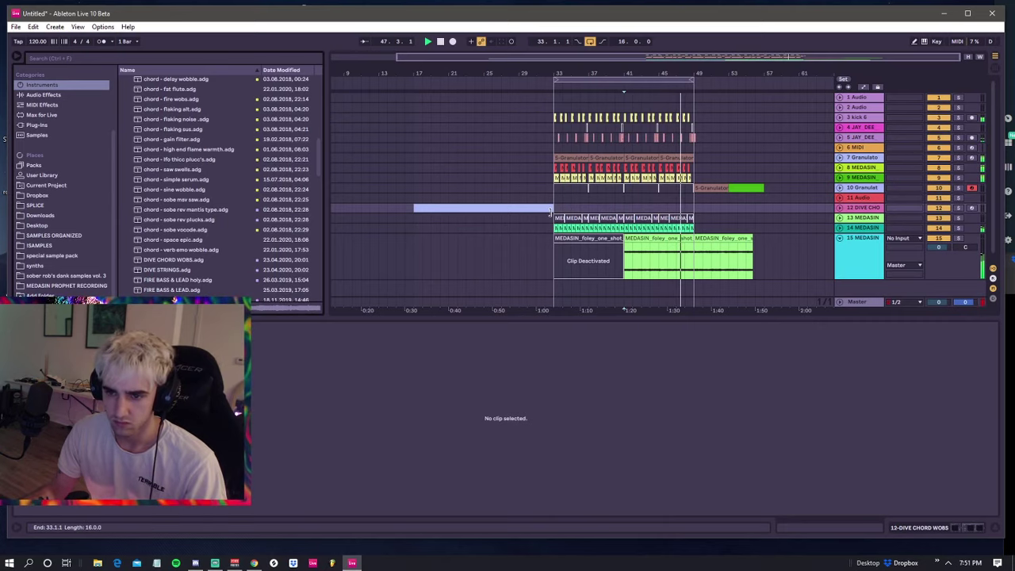
- Insert a new MIDI track directly below Granulator track 7 and stop playback
click(555, 159)
scroll(553, 164, down, 1)
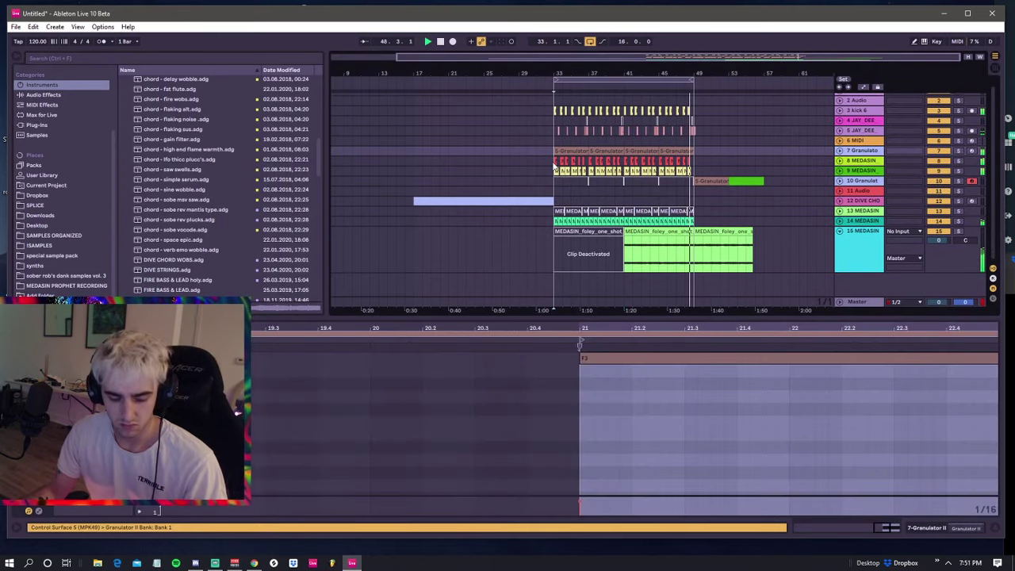
key(ctrl+shift+t)
key(space)
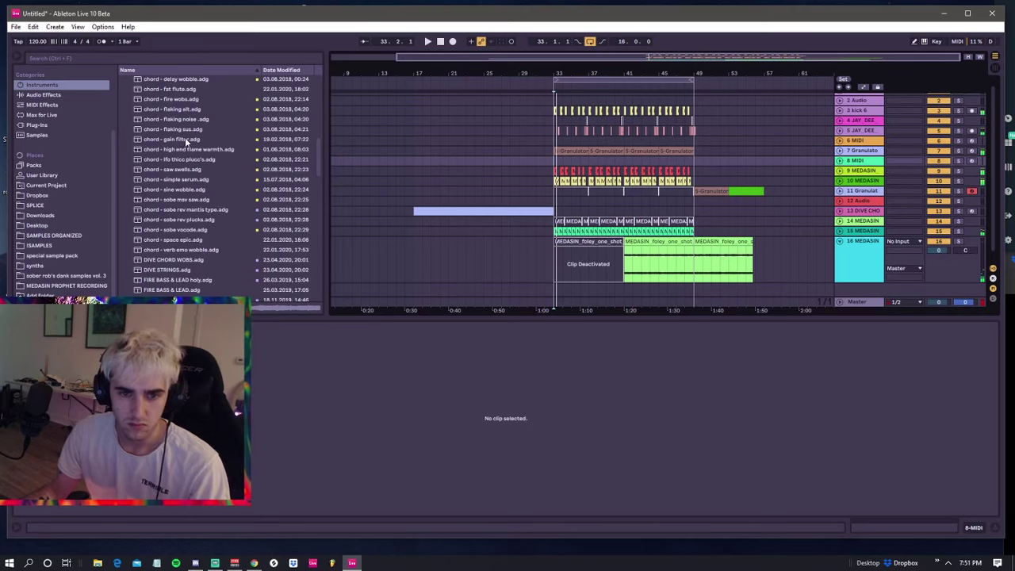
- Load the chord - gain filter.adg rack onto the new MIDI track and close its Serum window
click(178, 139)
drag(560, 166, 557, 161)
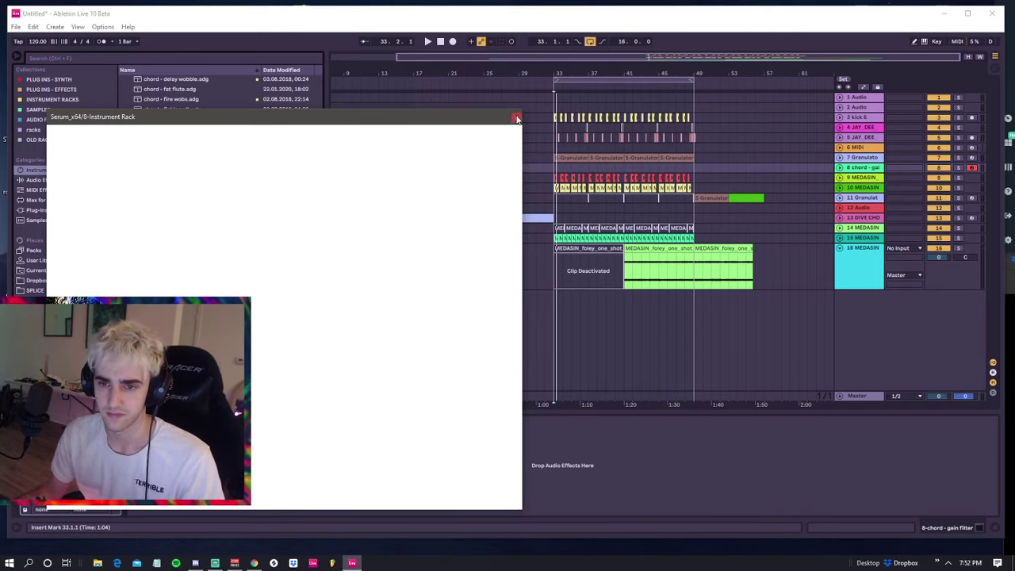
click(517, 118)
- Play the looped section from bar 33 to hear the current arrangement
click(553, 204)
key(space)
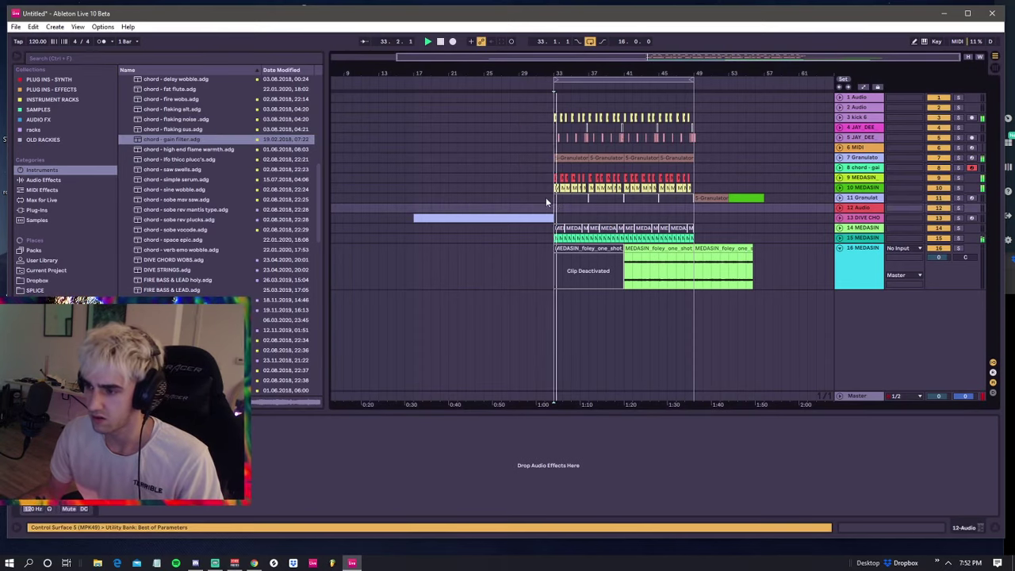
click(553, 199)
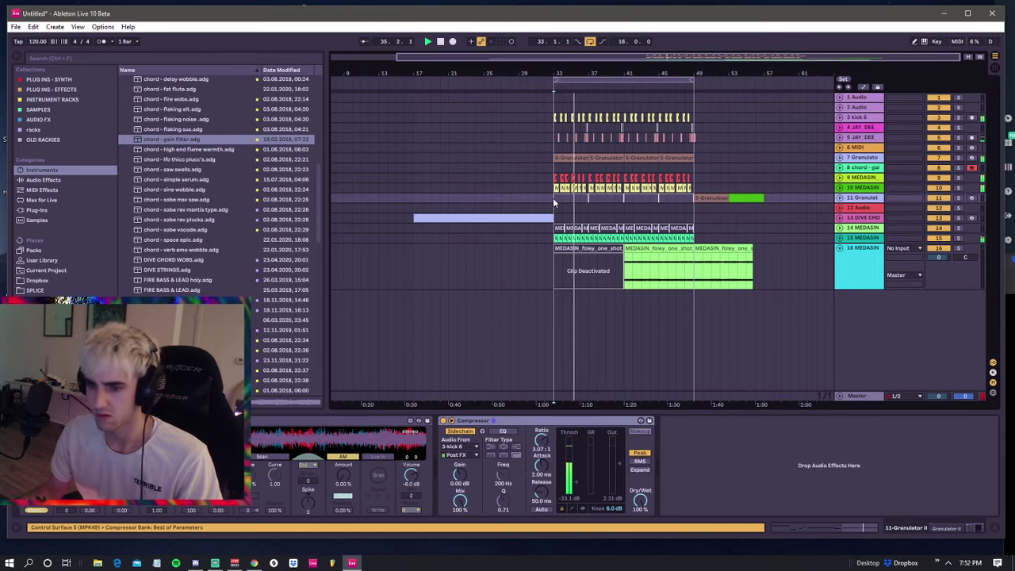
click(551, 207)
click(551, 200)
click(552, 203)
click(553, 199)
click(551, 208)
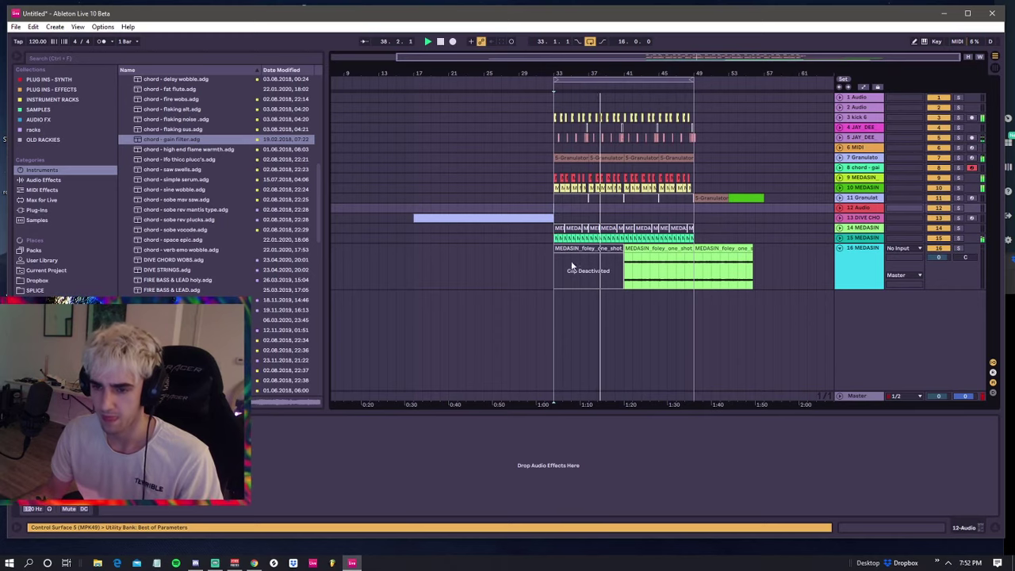
click(556, 248)
click(552, 239)
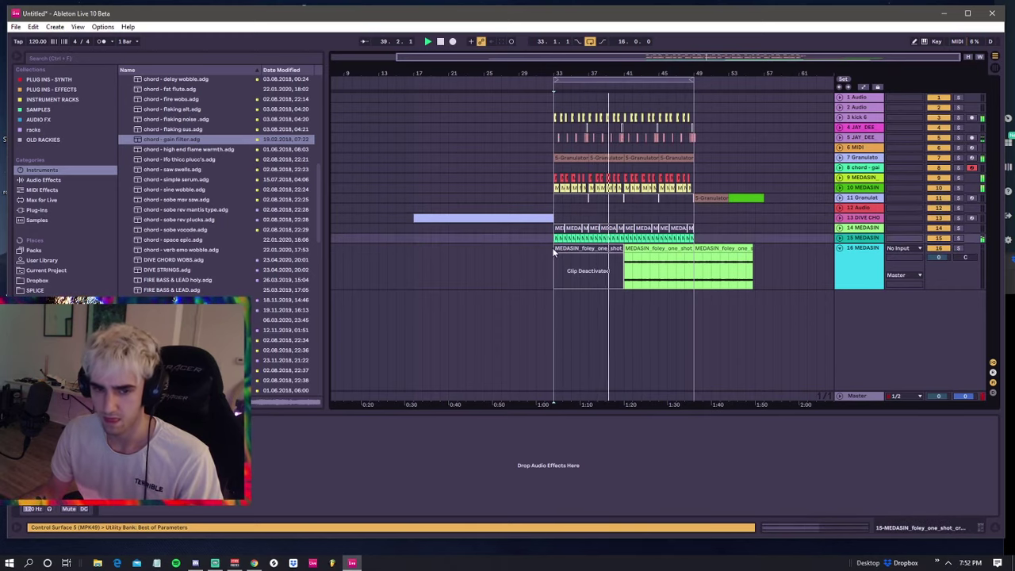
click(552, 246)
click(552, 239)
click(553, 247)
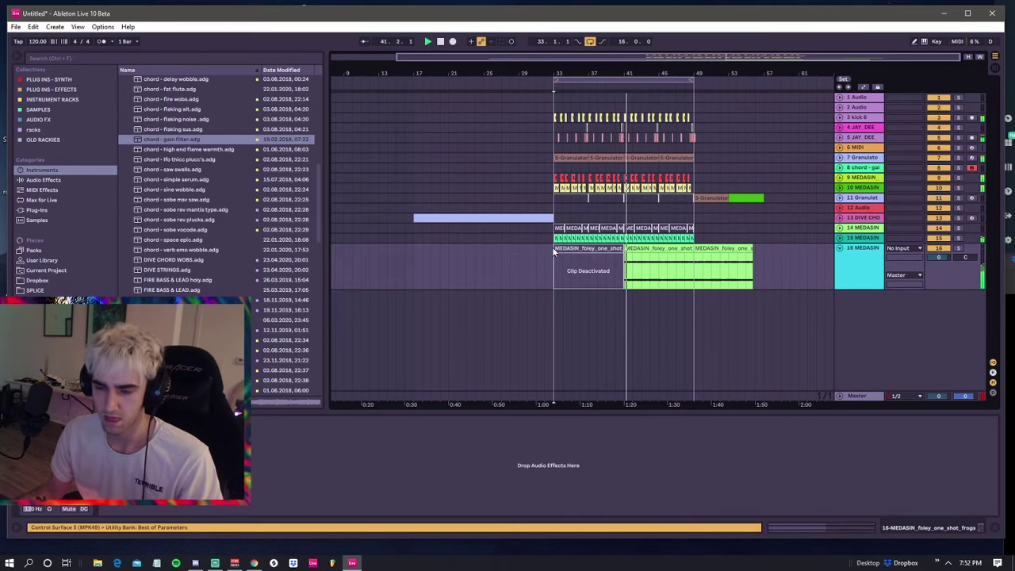
click(552, 240)
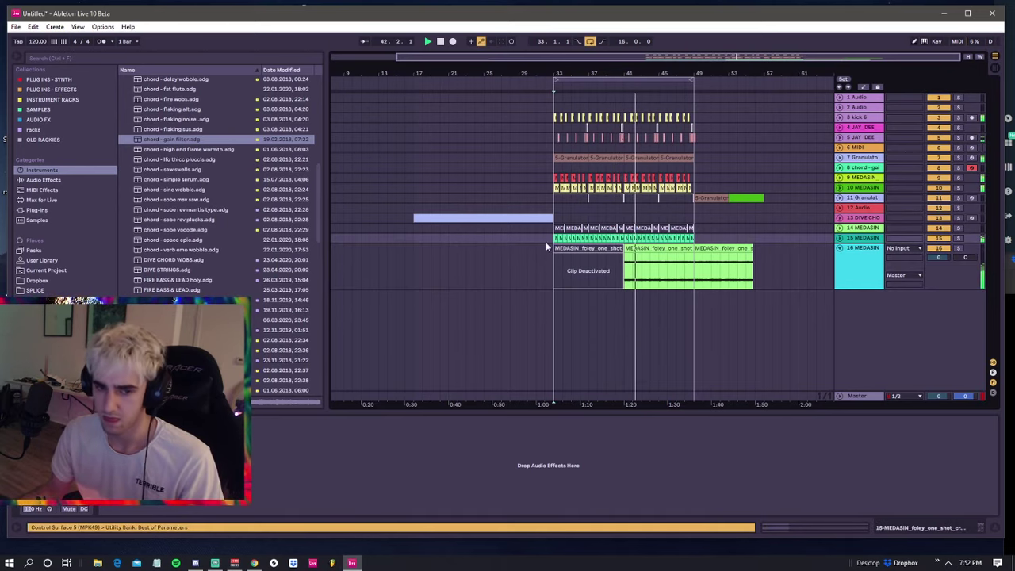
click(555, 218)
click(556, 207)
click(555, 217)
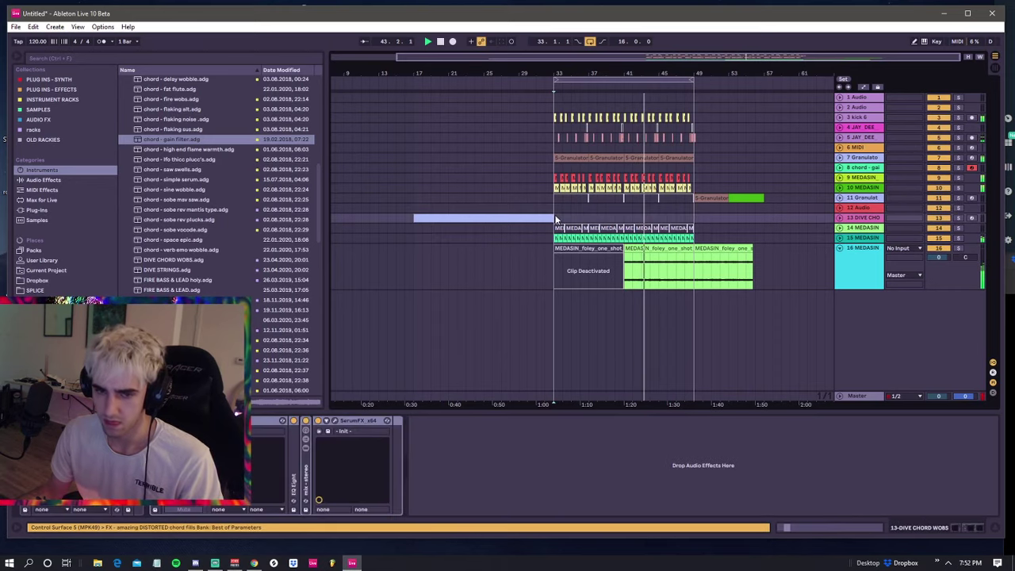
click(555, 209)
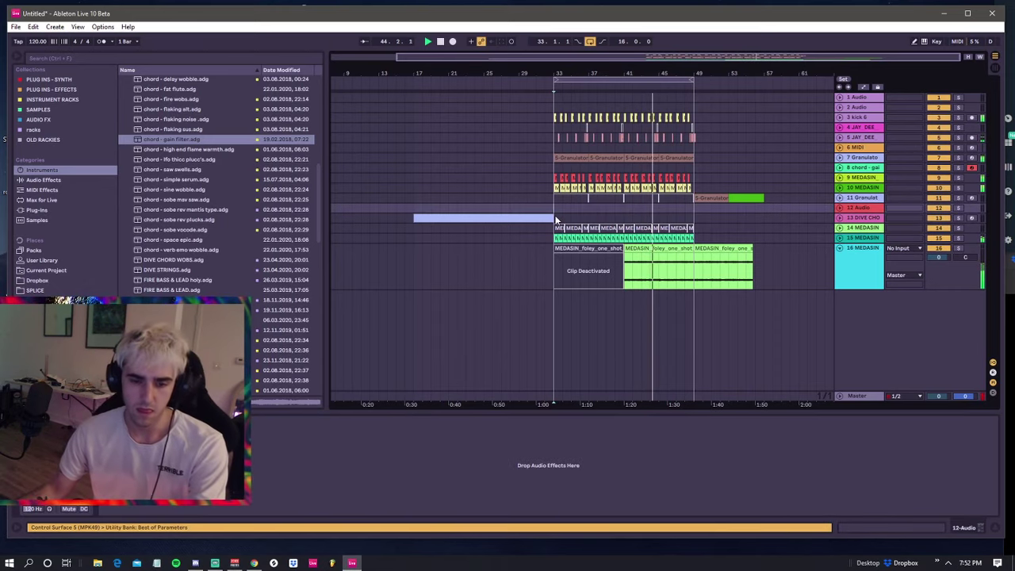
- Stop playback and cut the 16-bar clip starting at bar 17 on the DIVE CHORD WOBS track
click(539, 212)
click(536, 216)
key(space)
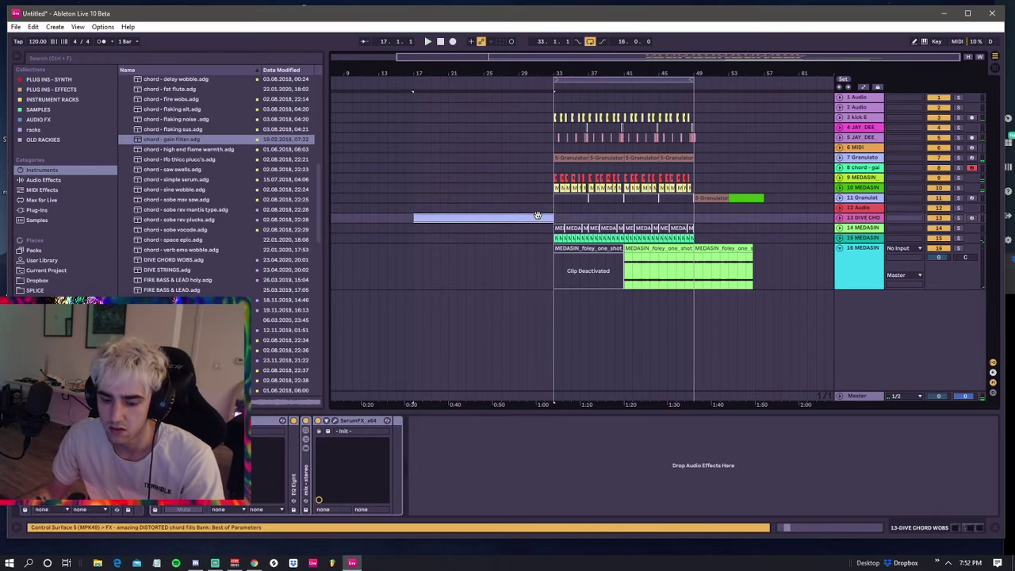
key(ctrl+x)
- Enable the computer MIDI keyboard, play a melody over the loop from 33.1.1 and capture it as a clip on the chord - gain filter track
click(555, 219)
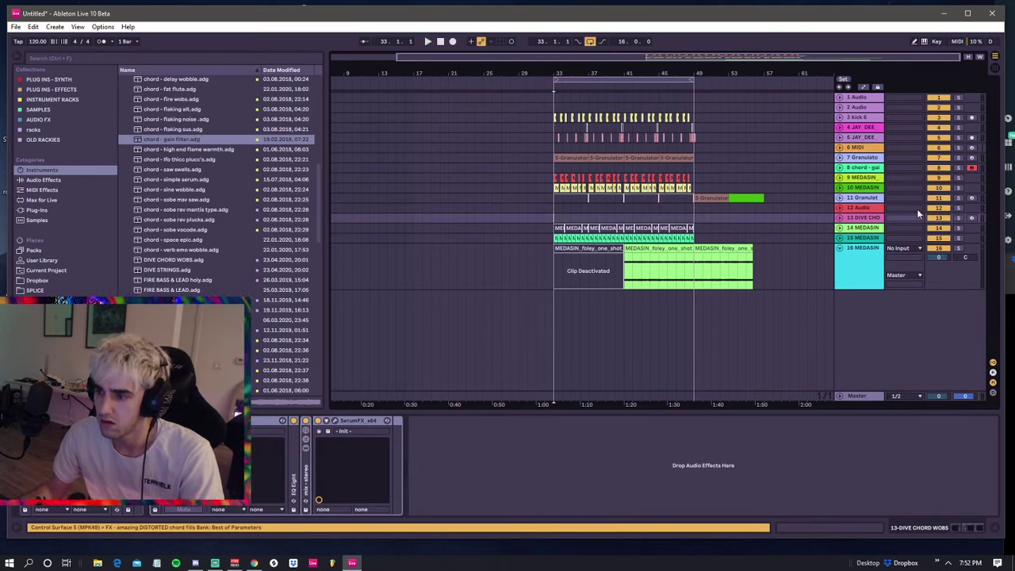
key(m)
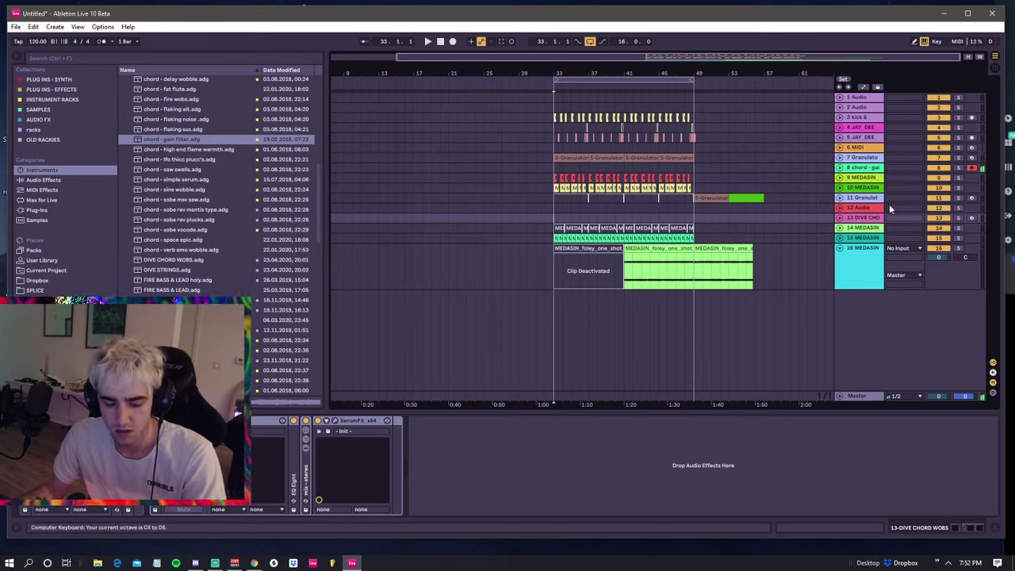
key(space)
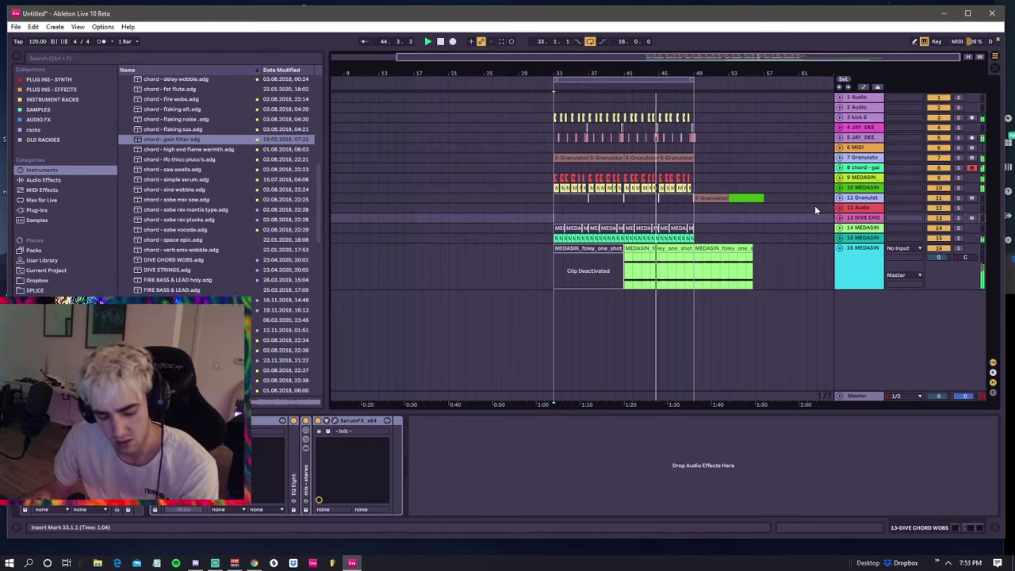
click(500, 44)
key(space)
- Unfold the chord - gain filter track, play the loop and open the captured melody clip in the note editor
drag(632, 168, 546, 169)
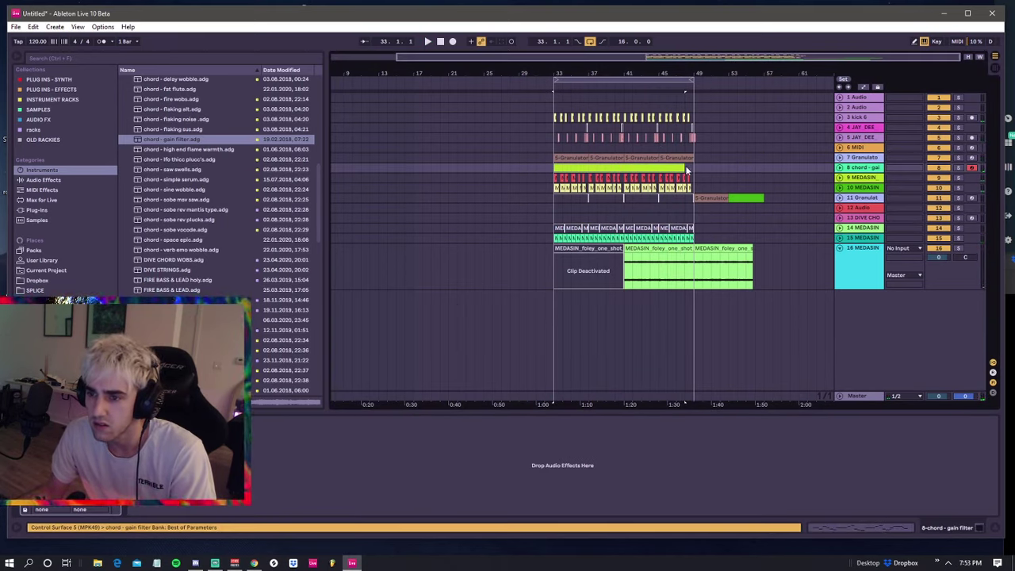
click(839, 168)
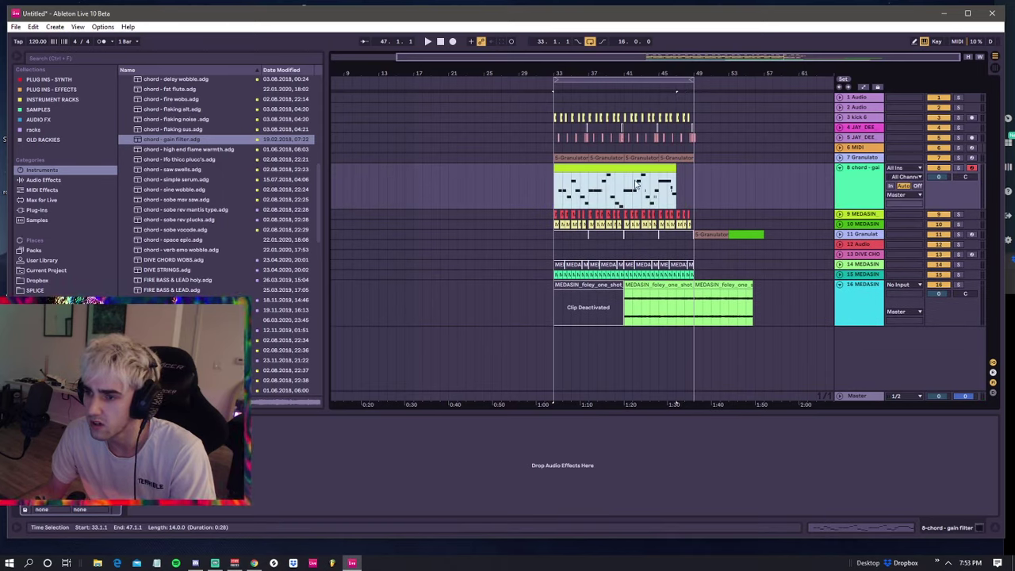
key(space)
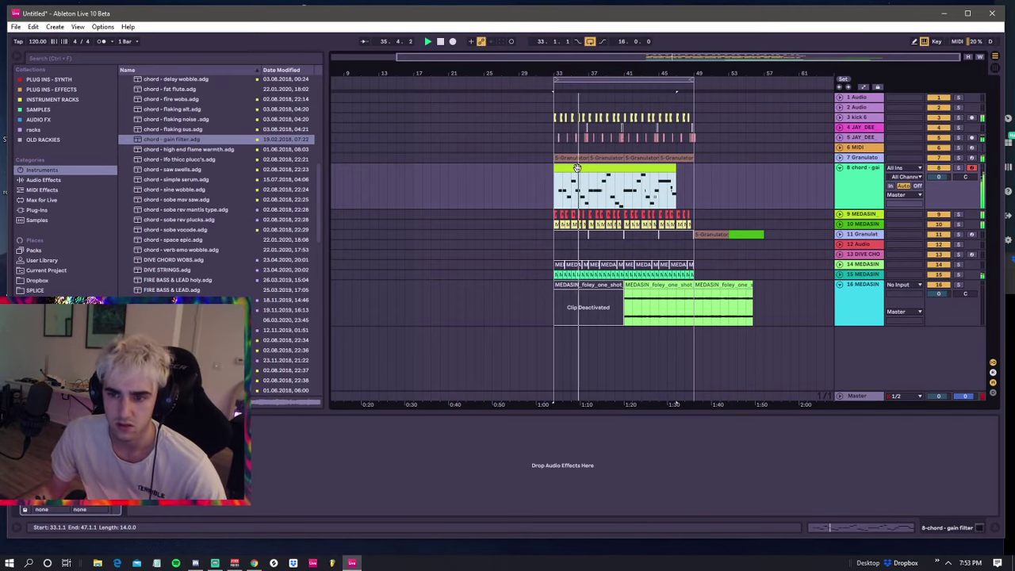
double_click(576, 168)
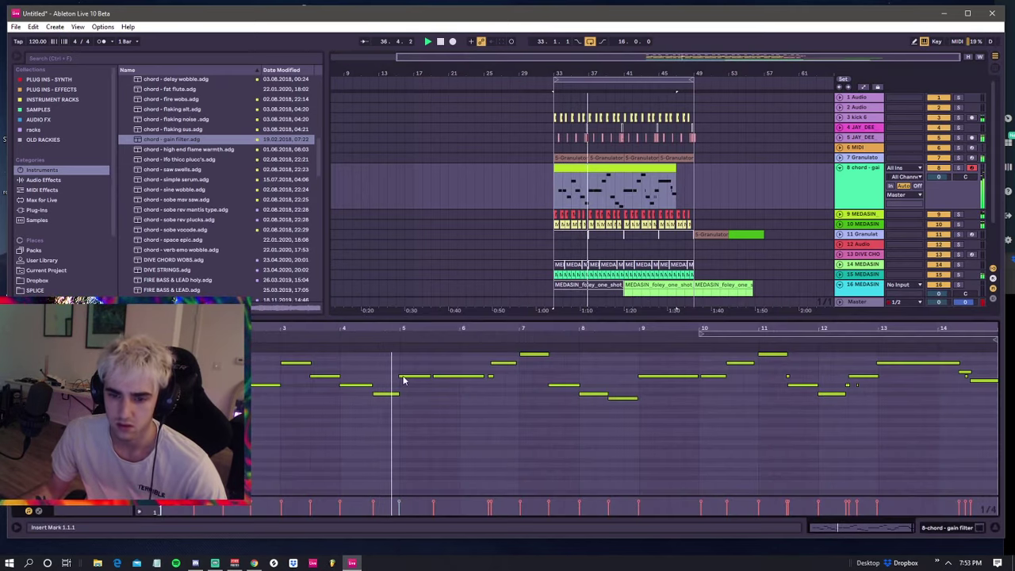
- Examine the melody's notes around clip bars 4, 5 and 8 and its section from 41.1.1 to 45.1.1 during playback
click(381, 395)
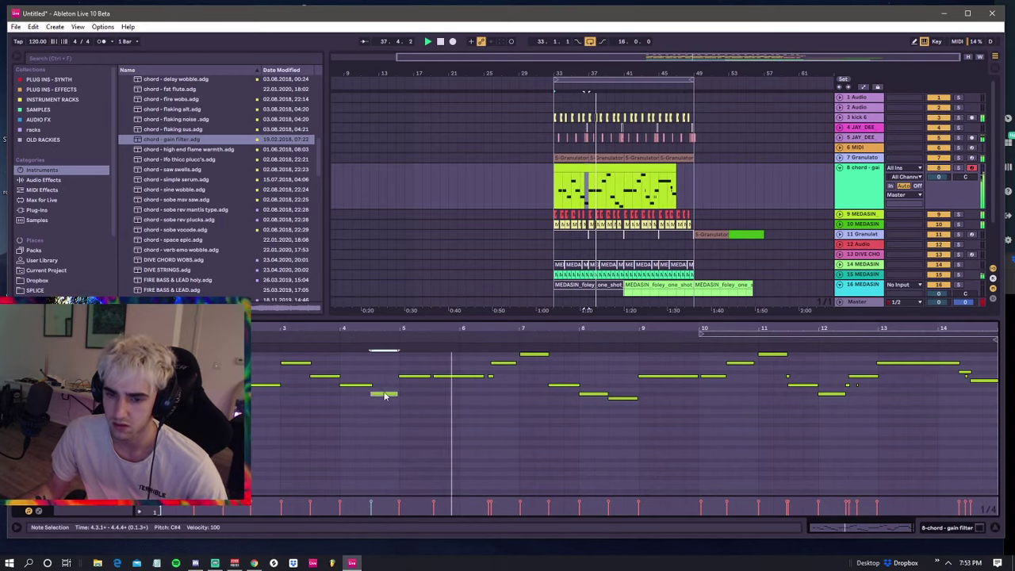
click(414, 377)
drag(413, 378, 415, 378)
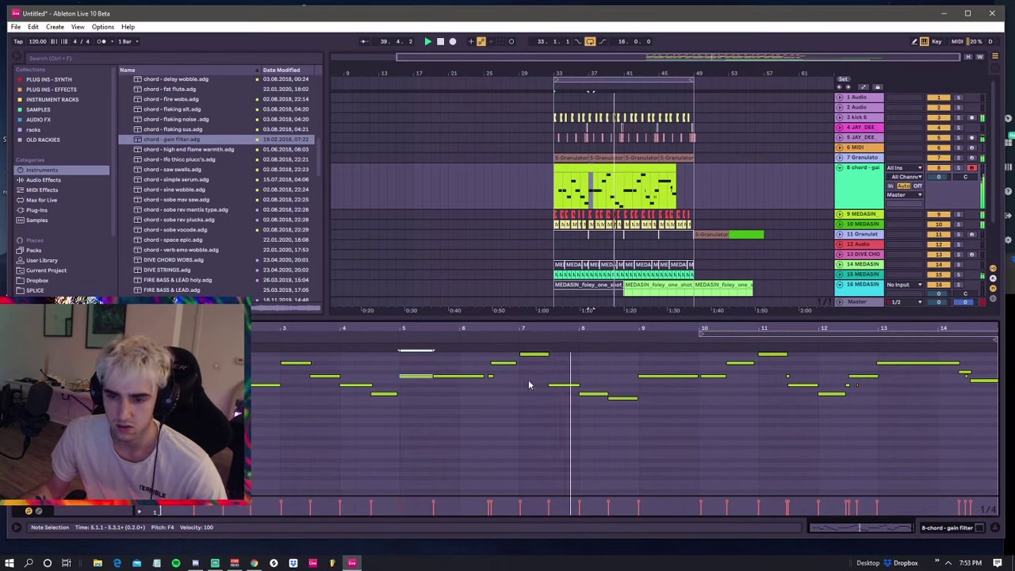
click(619, 398)
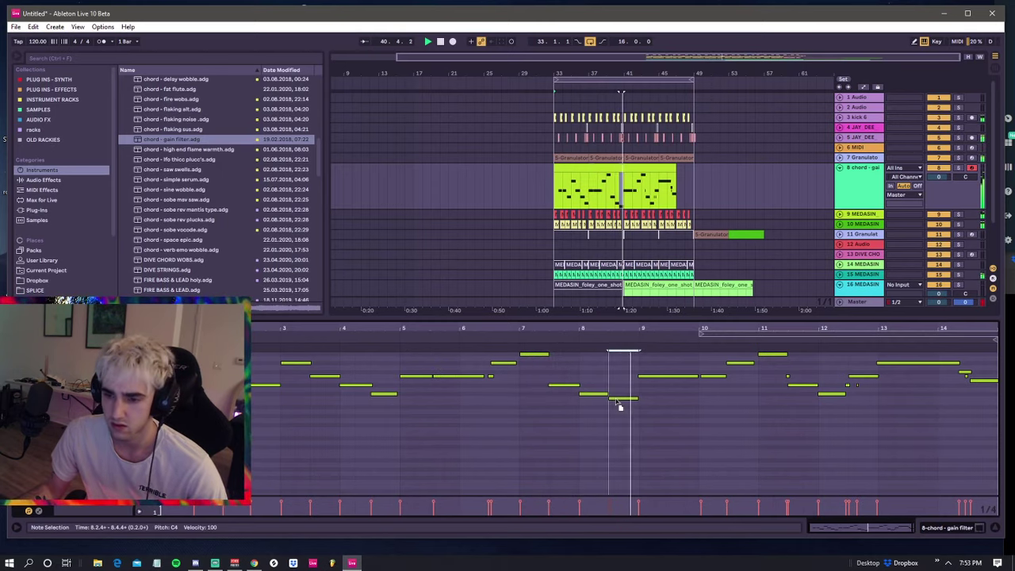
click(625, 187)
click(626, 188)
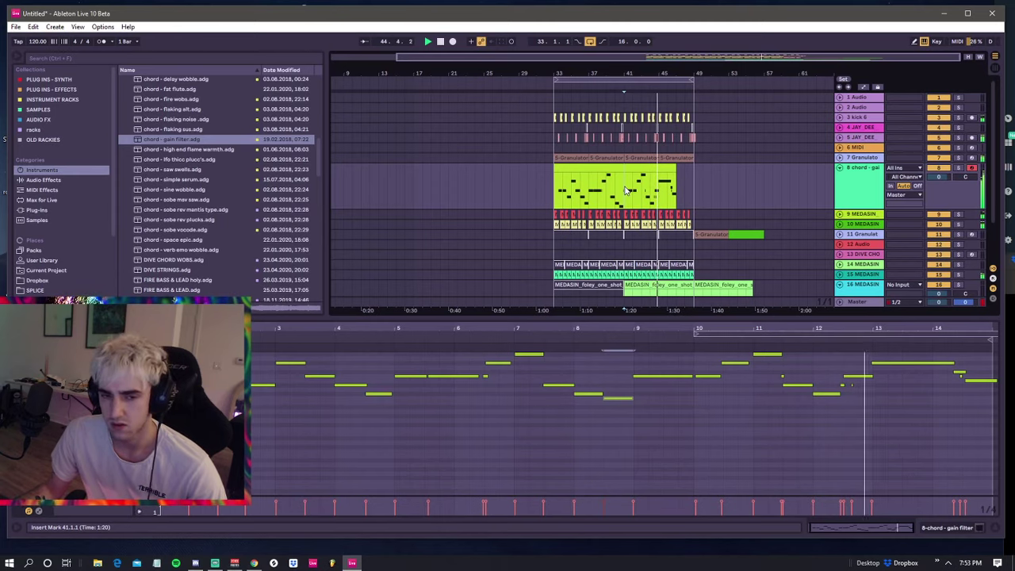
drag(626, 190, 656, 192)
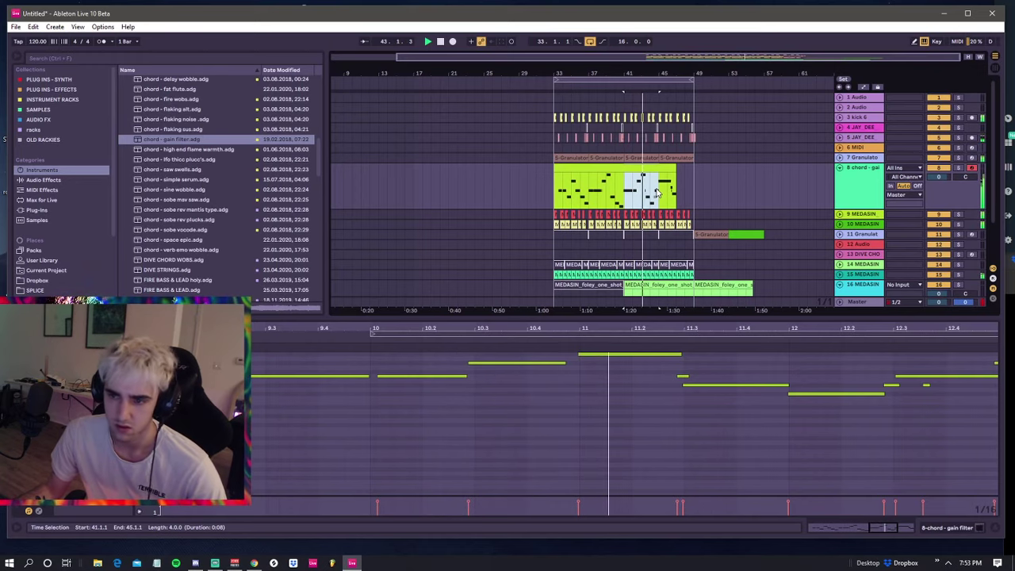
- Split the melody clip at 41.1.1 and shorten its second part to end at 45.1.1
click(553, 191)
key(space)
click(625, 199)
key(ctrl+e)
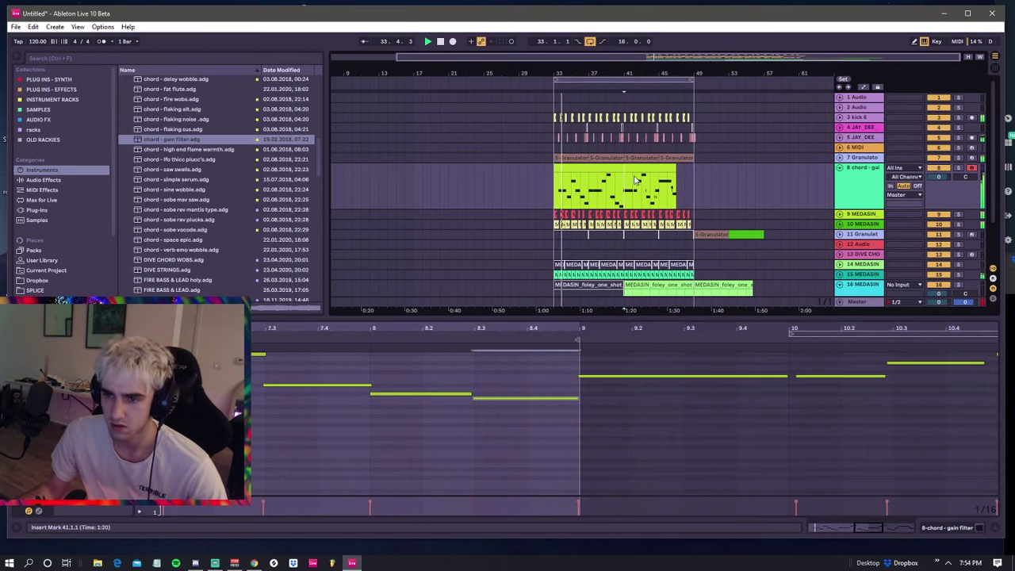
drag(637, 168, 584, 181)
click(640, 179)
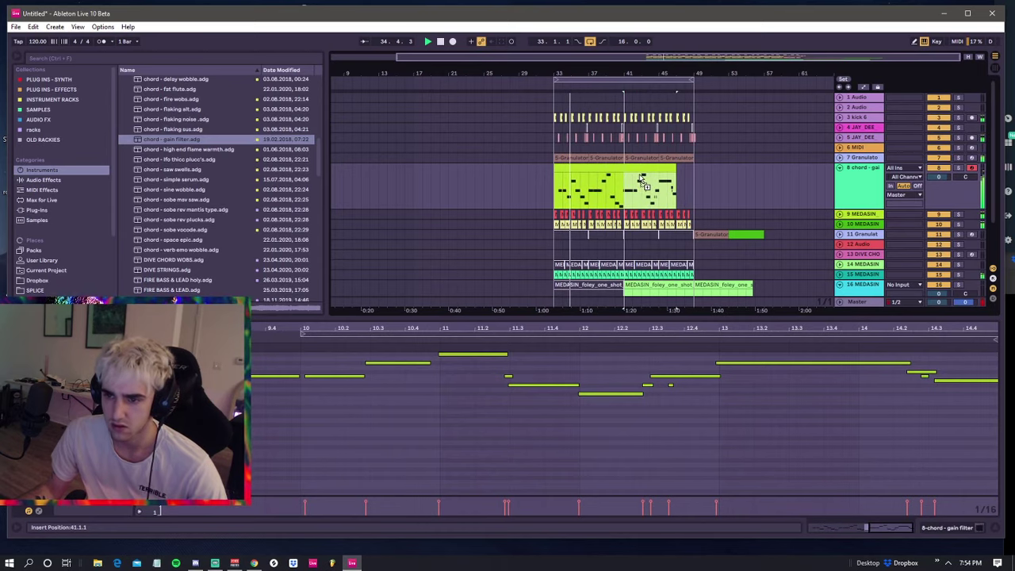
drag(674, 170, 659, 170)
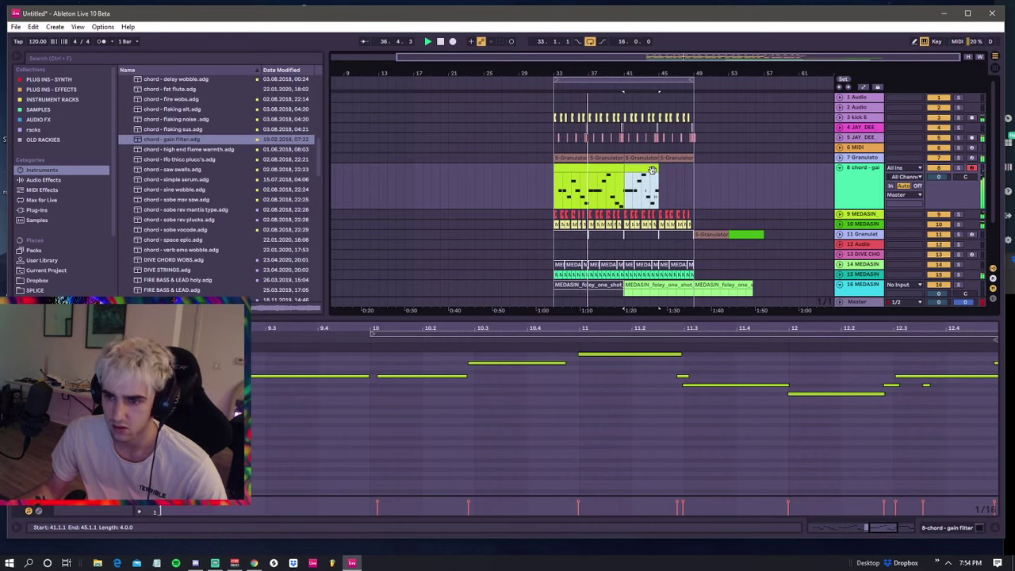
- Copy the eight-bar melody clip to start at bar 25 and reselect the original at 33.1.1
drag(590, 193, 530, 188)
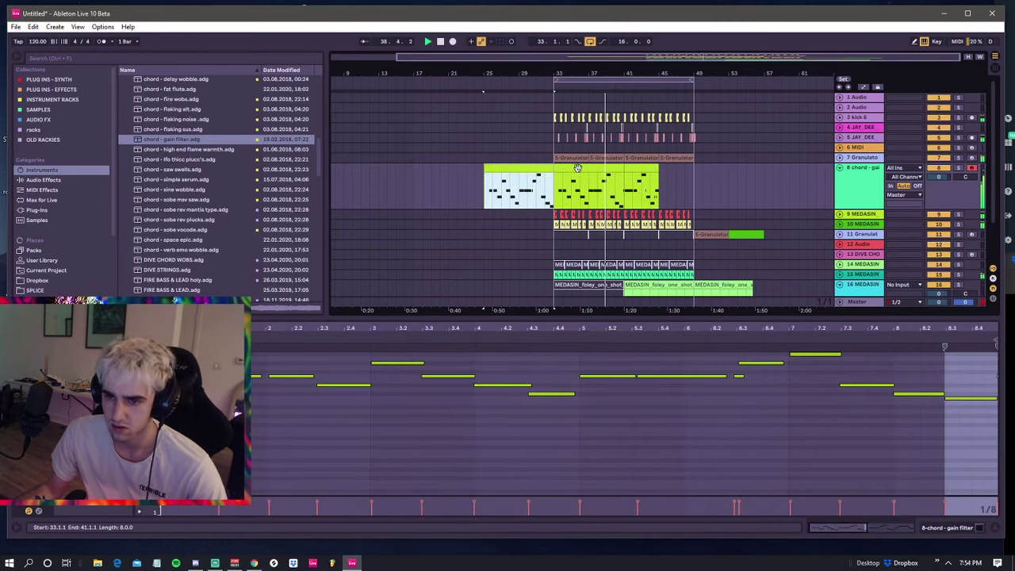
click(591, 186)
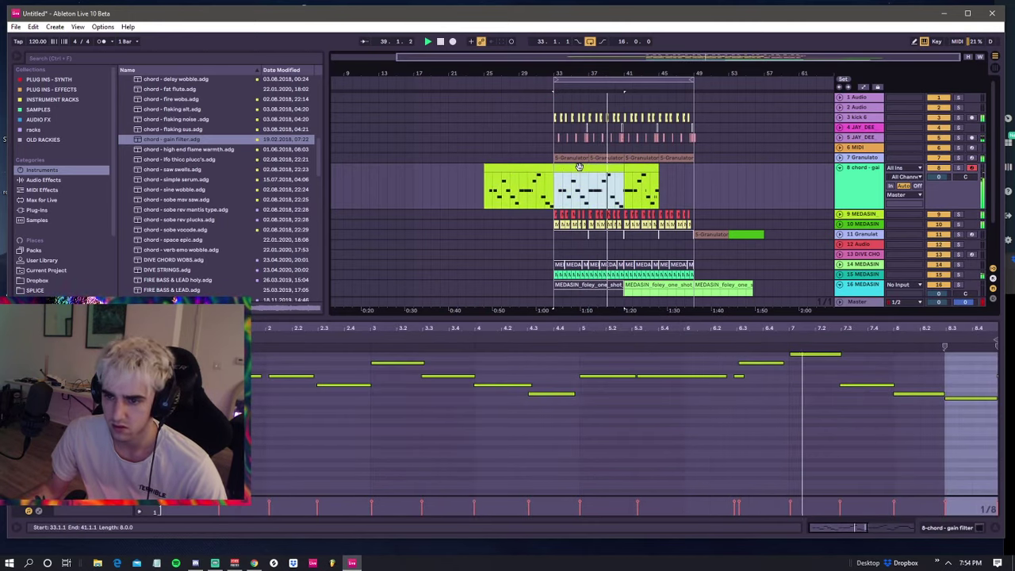
- Unfold JAY_DEE track 5 and set its track volume to 1.5 dB
click(839, 138)
click(940, 148)
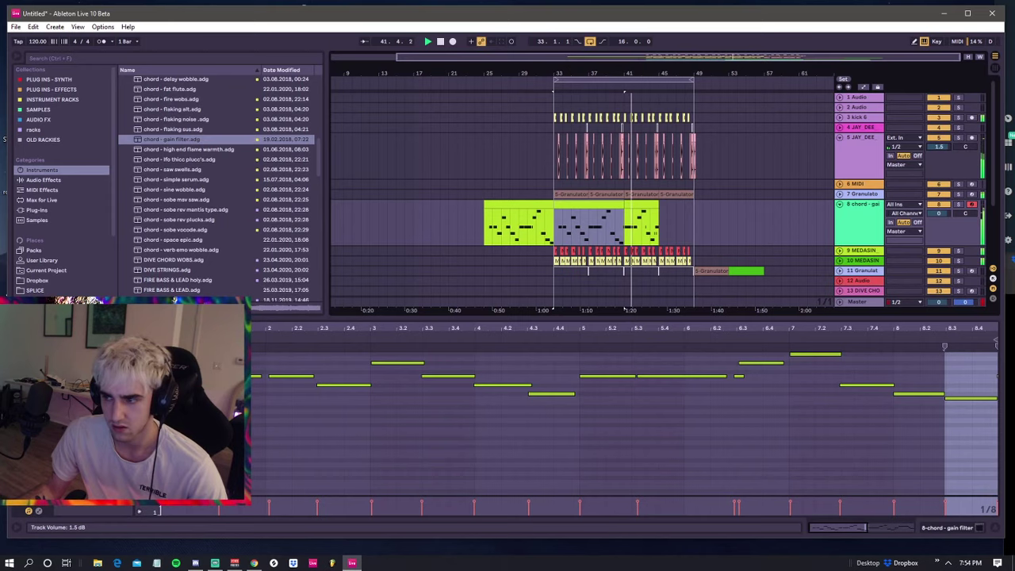
- Fold JAY_DEE track 5 and duplicate the melody section from 41.1.1 to 45.1.1 directly after itself
click(840, 138)
click(840, 138)
click(840, 138)
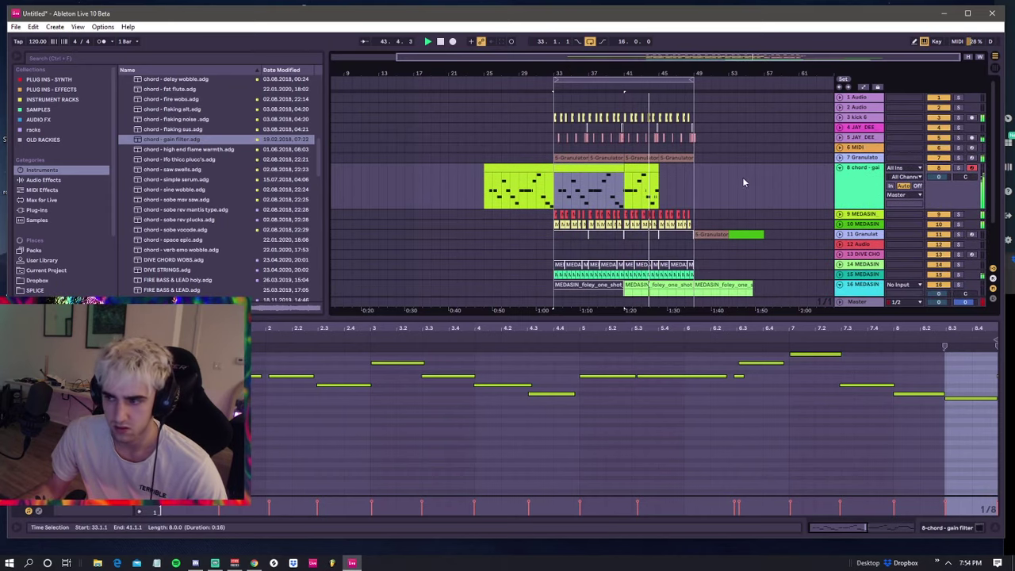
click(643, 169)
key(ctrl+d)
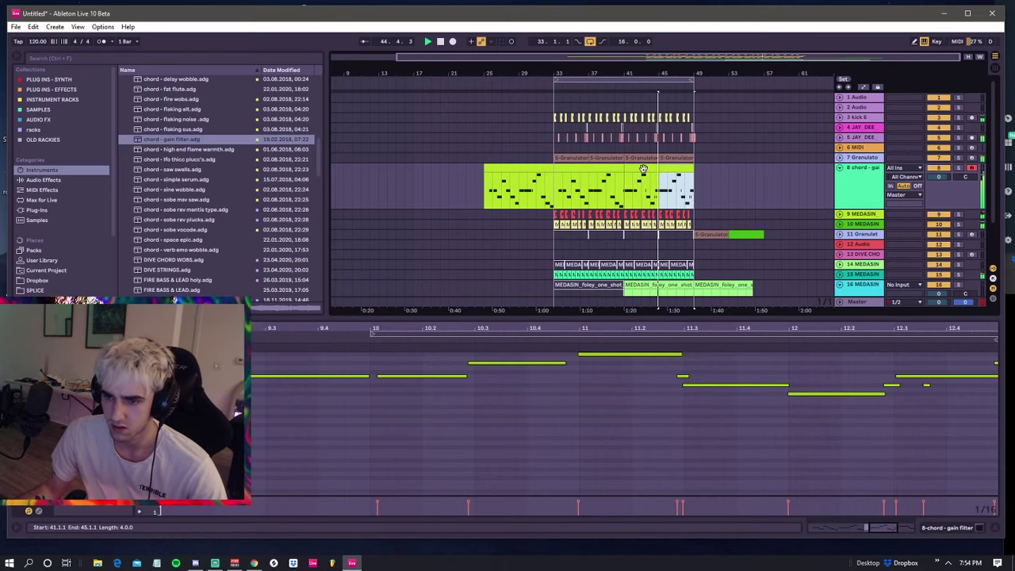
- Select the melody from 41.1.1 to 49.1.1, set the chord track's volume to -5.8 dB and fold the track
shift+click(643, 169)
drag(940, 175, 941, 183)
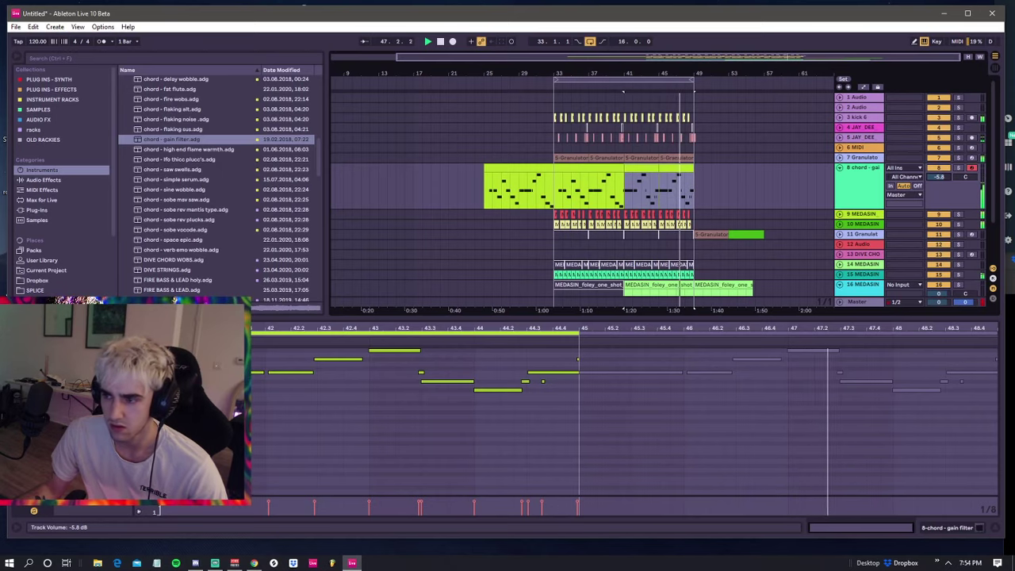
click(840, 168)
- Deactivate the chord track's melody clip between 33.1.1 and 41.1.1
click(602, 168)
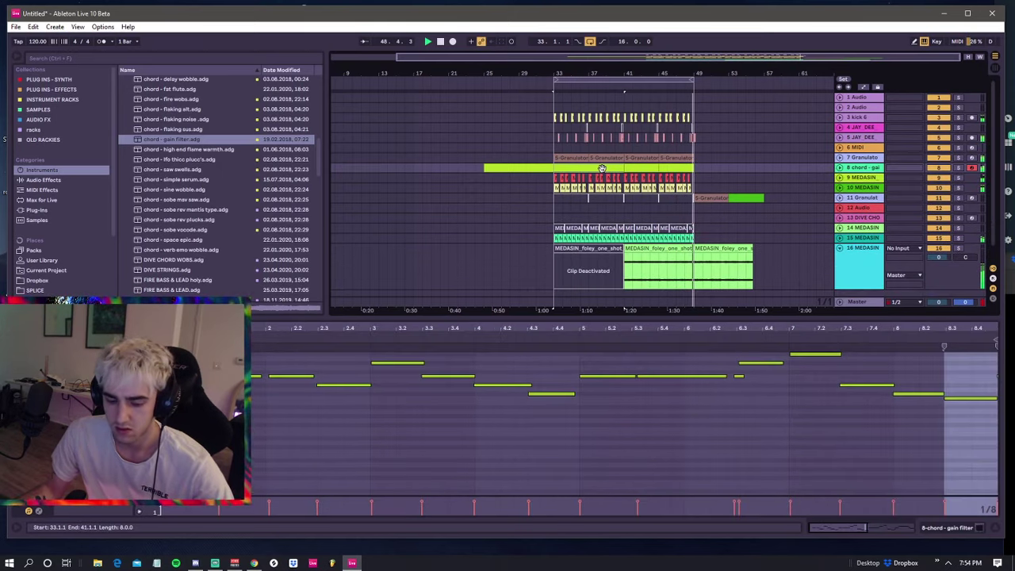
click(637, 168)
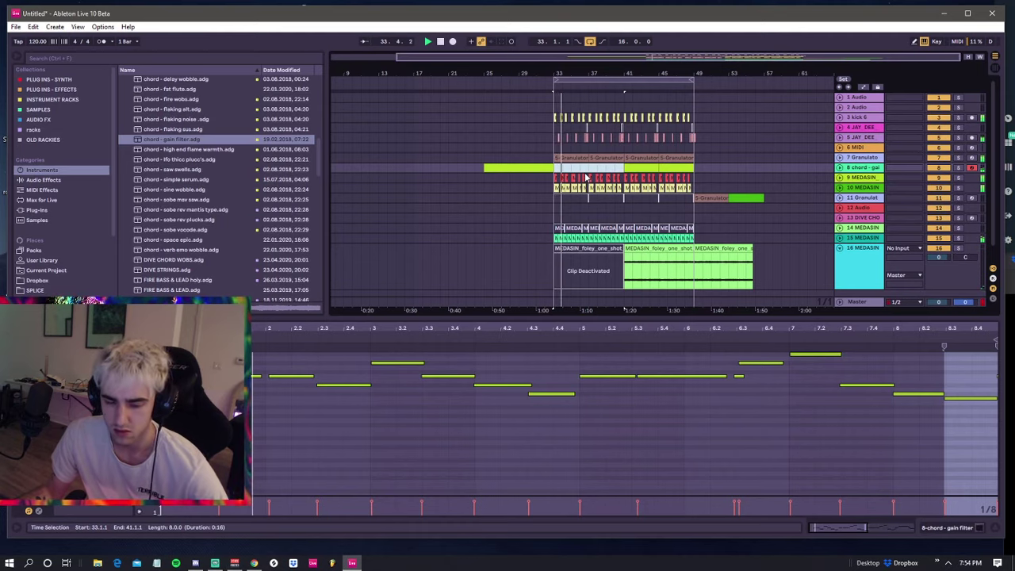
- Insert a MIDI track below the chord track and load the FLOAT SHIMMER WOBBLE SYNTH rack onto it
key(ctrl+shift+t)
click(159, 160)
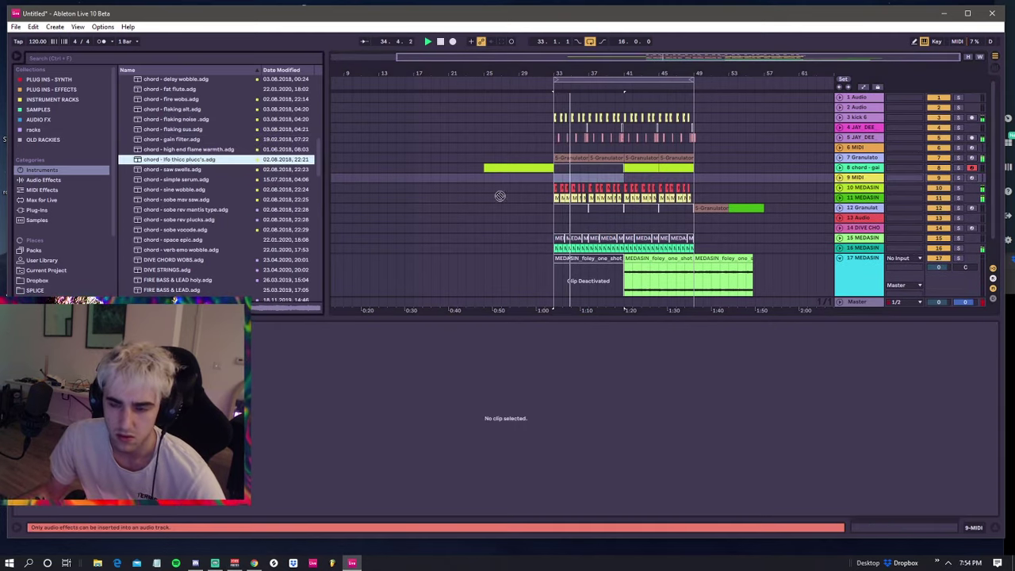
scroll(184, 171, down, 5)
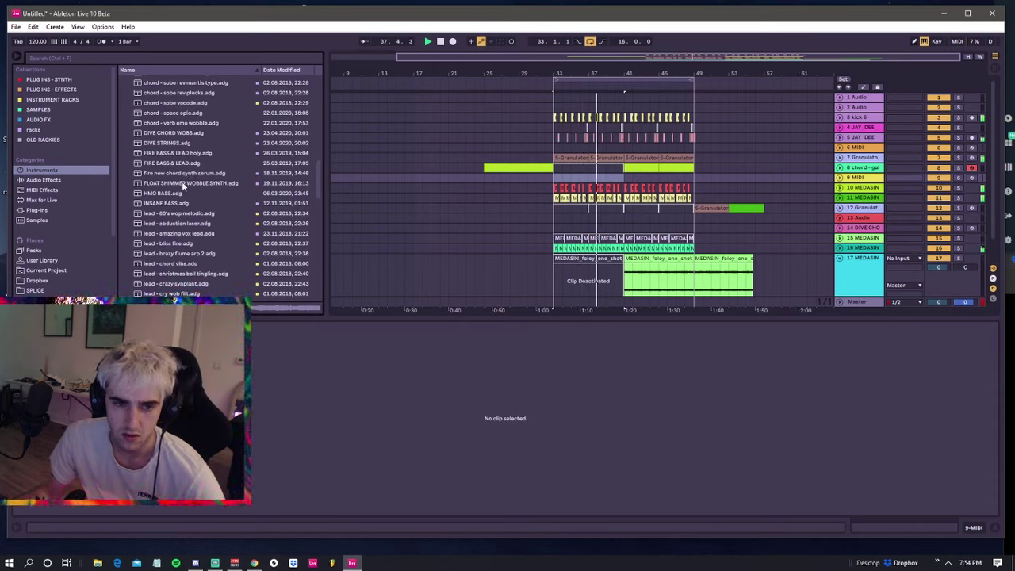
click(182, 181)
drag(563, 177, 565, 177)
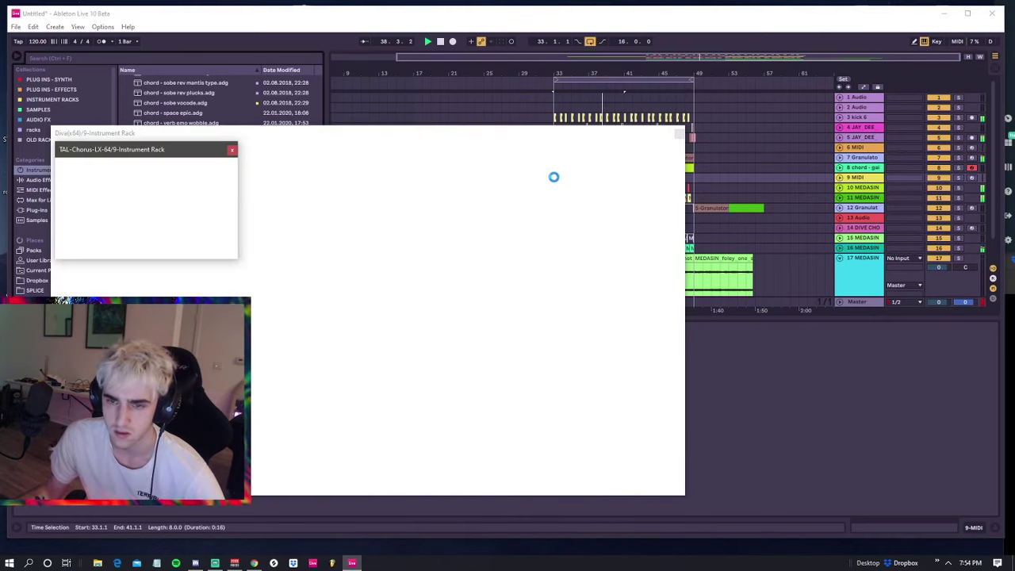
- Close the Diva, LFOTool, ValhallaShimmer, Pro-Q 3, Saturn and TAL-Chorus windows of the new rack
click(442, 216)
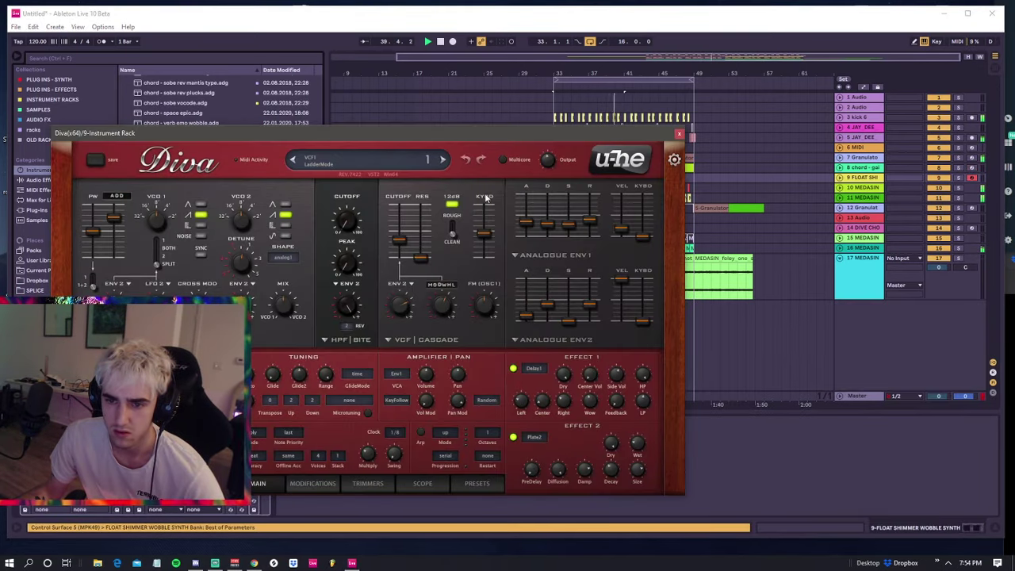
click(678, 136)
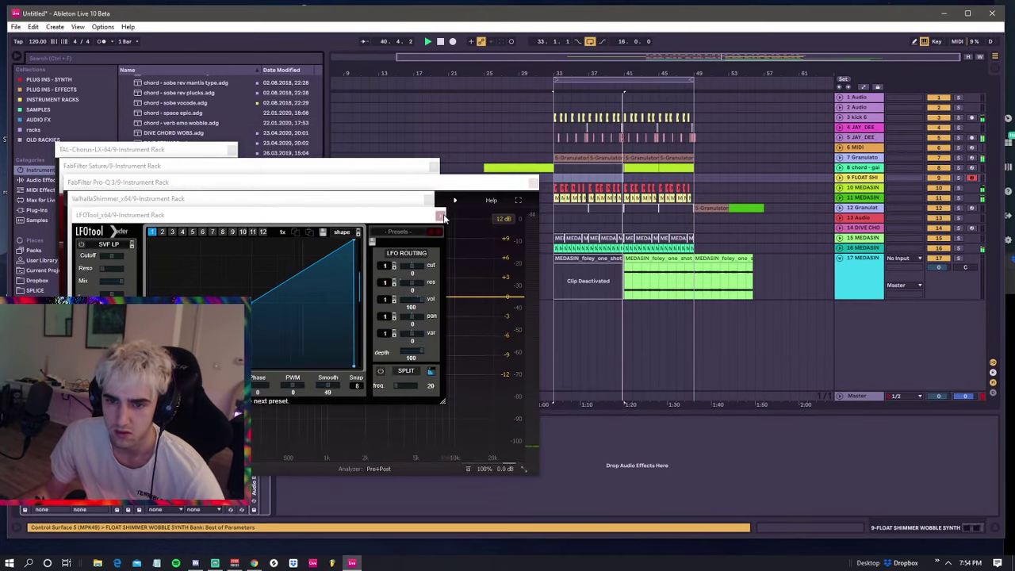
click(444, 198)
click(533, 184)
click(433, 166)
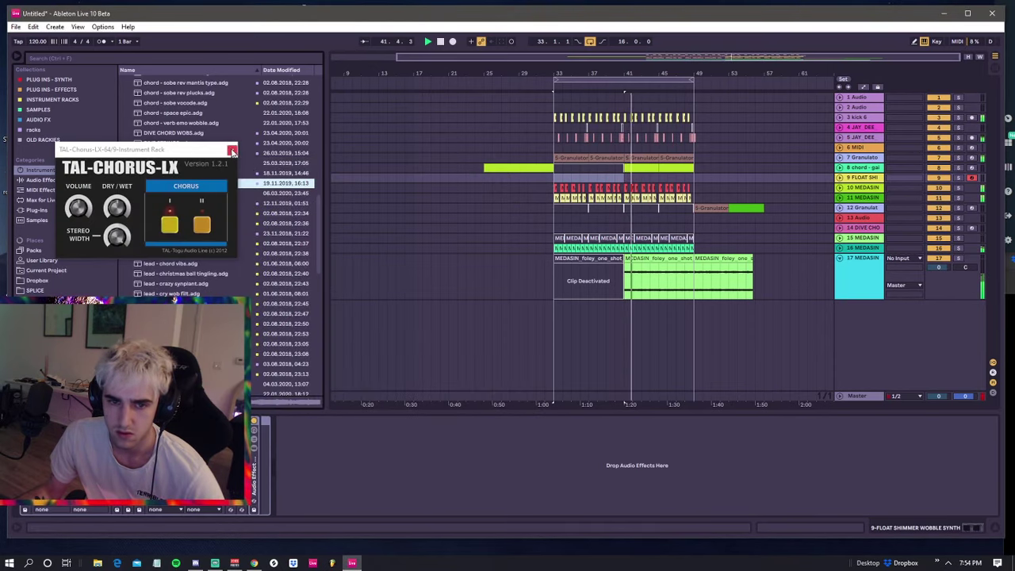
click(230, 149)
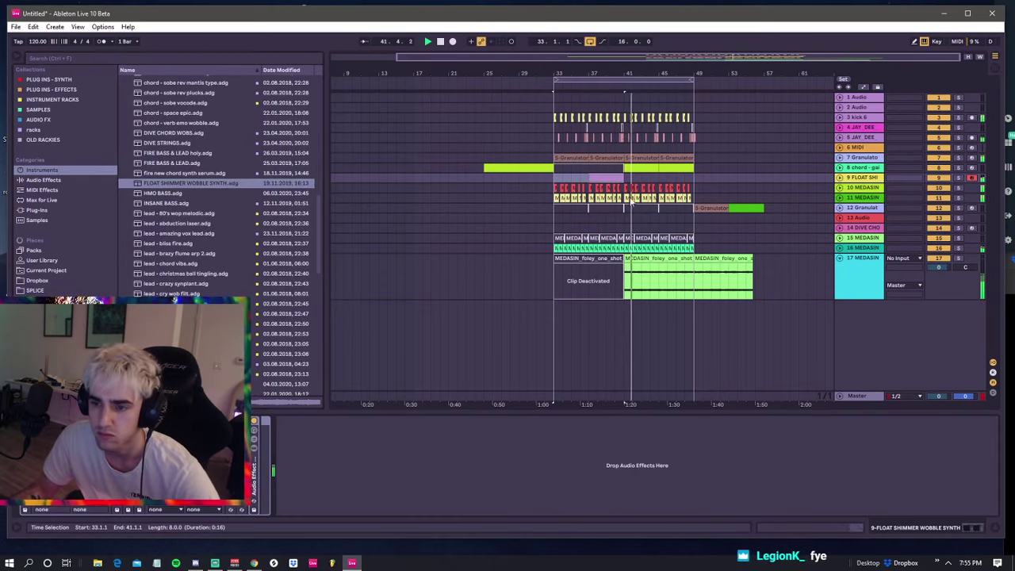
- Deactivate the FLOAT SHIMMER clip from 33.1.1 to 41.1.1, then place the insert mark at 33.1.1 and stop playback
click(560, 175)
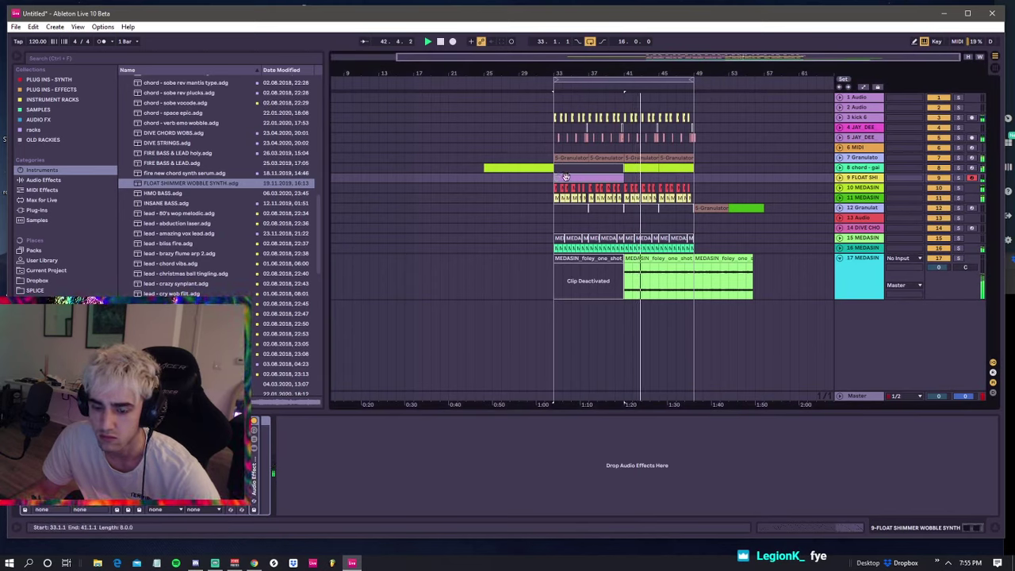
click(553, 182)
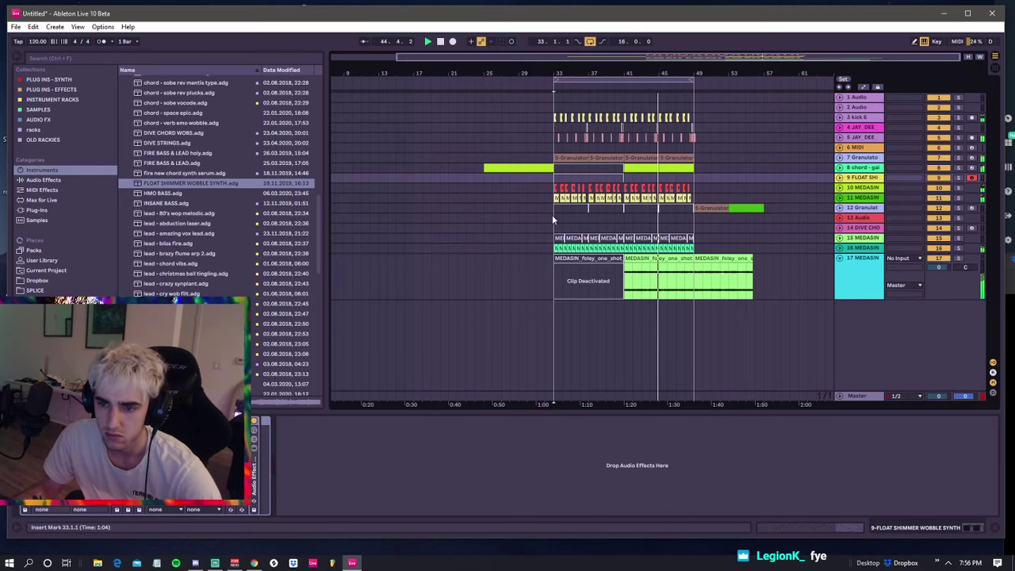
click(552, 214)
click(553, 209)
click(553, 216)
key(space)
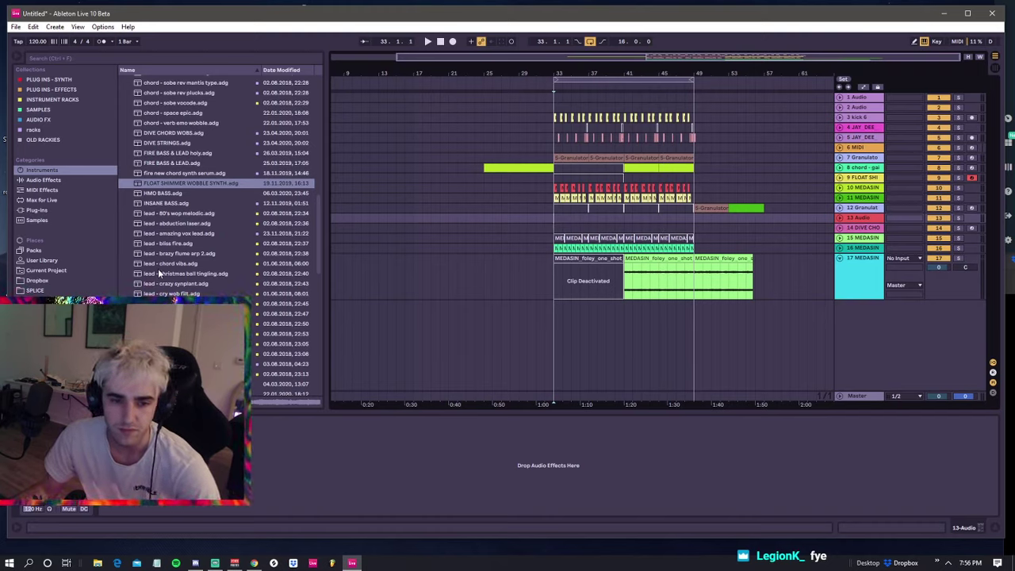
- Load the "lead - christmas ball tingling" rack on a new track, close its Synplant window and set the track volume to -3.2 dB
drag(161, 275, 572, 315)
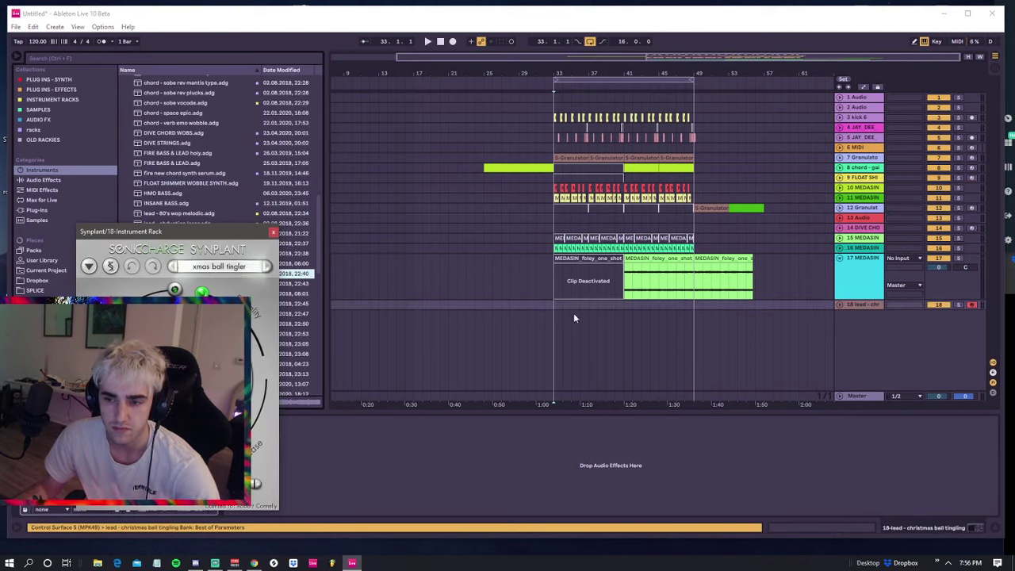
click(273, 232)
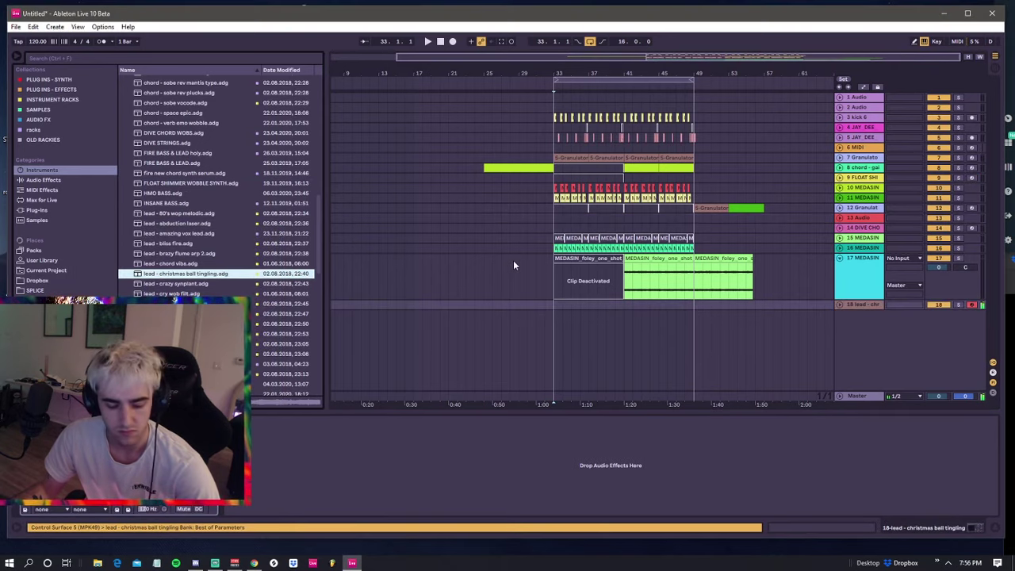
click(839, 305)
drag(940, 314, 940, 326)
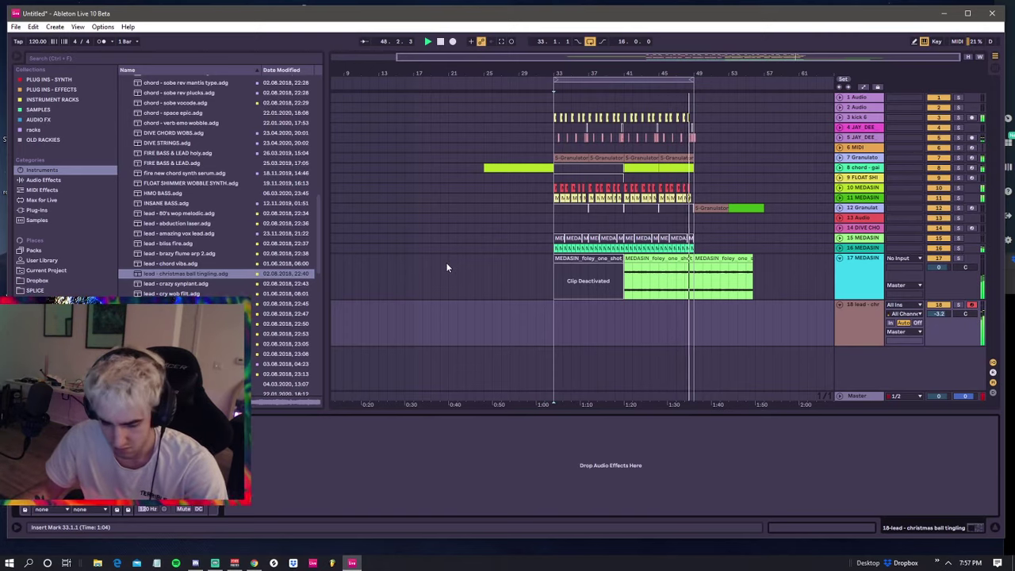
- Capture the played lead melody on track 18 and clear the range from 33.1.1 to 41.1.1
click(502, 43)
drag(556, 306, 623, 312)
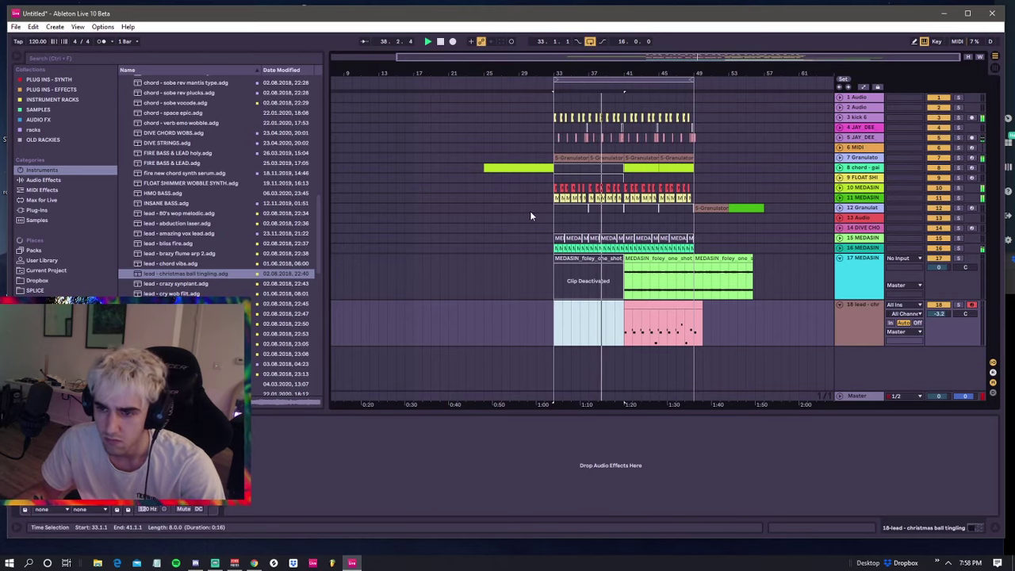
- Add the Max for Live Convolution Reverb Pro audio effect to JAY_DEE clap track 5 and unfold the track
click(553, 136)
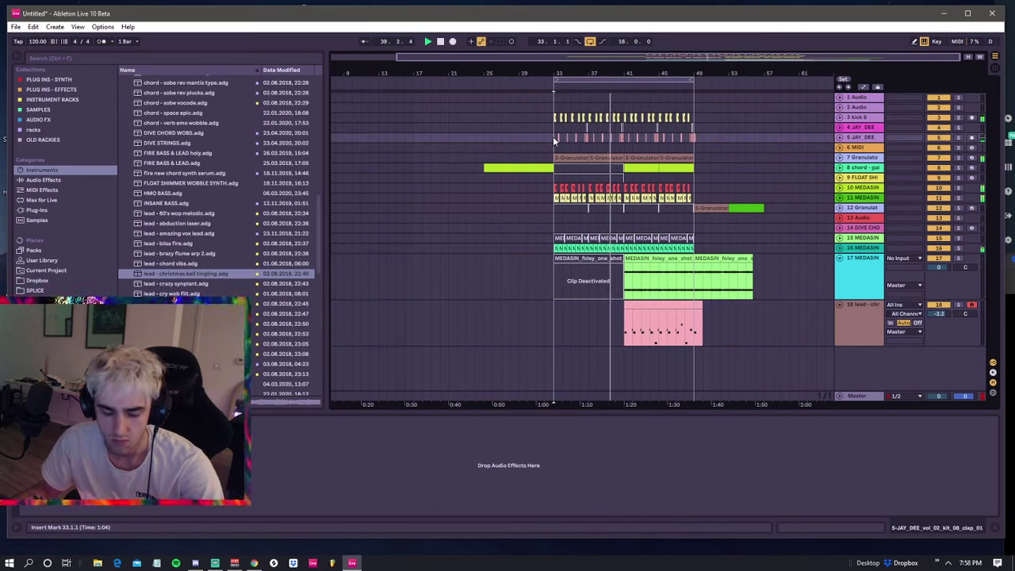
click(42, 199)
click(123, 99)
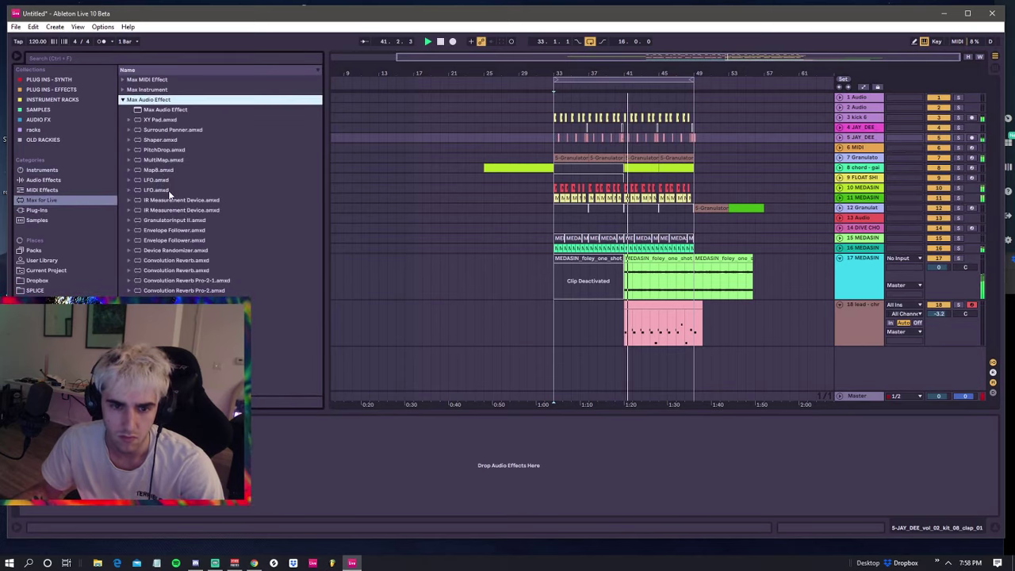
drag(182, 331, 591, 139)
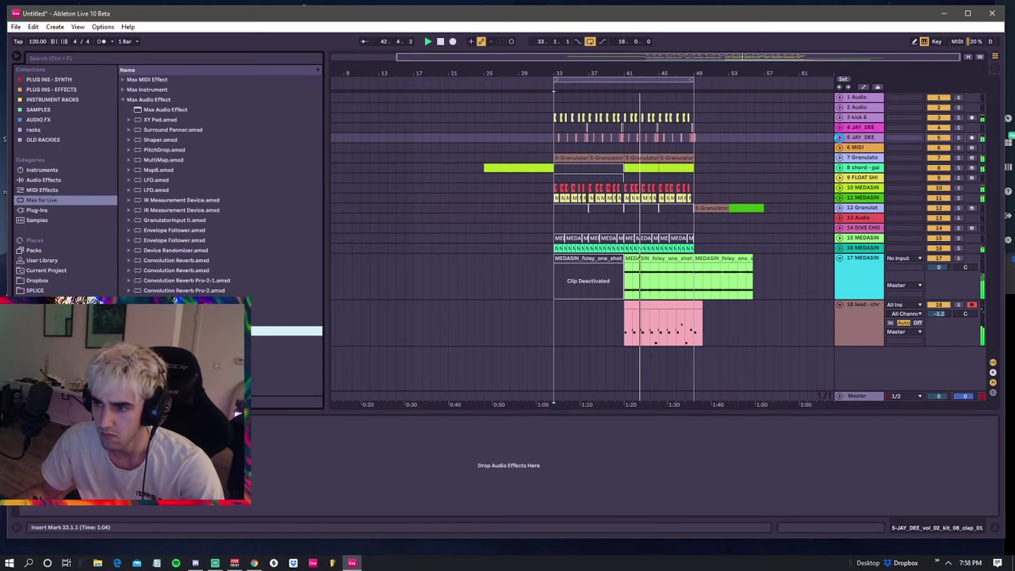
click(839, 138)
click(858, 149)
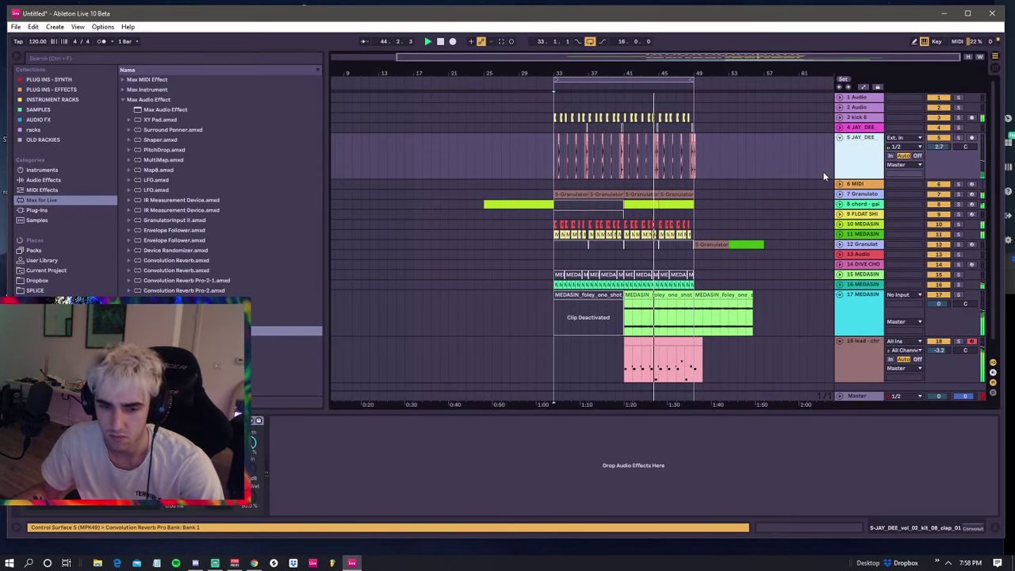
- Show automation for the clap track and lower the Convolution Reverb Pro's Dry/Wet to 0 %
key(a)
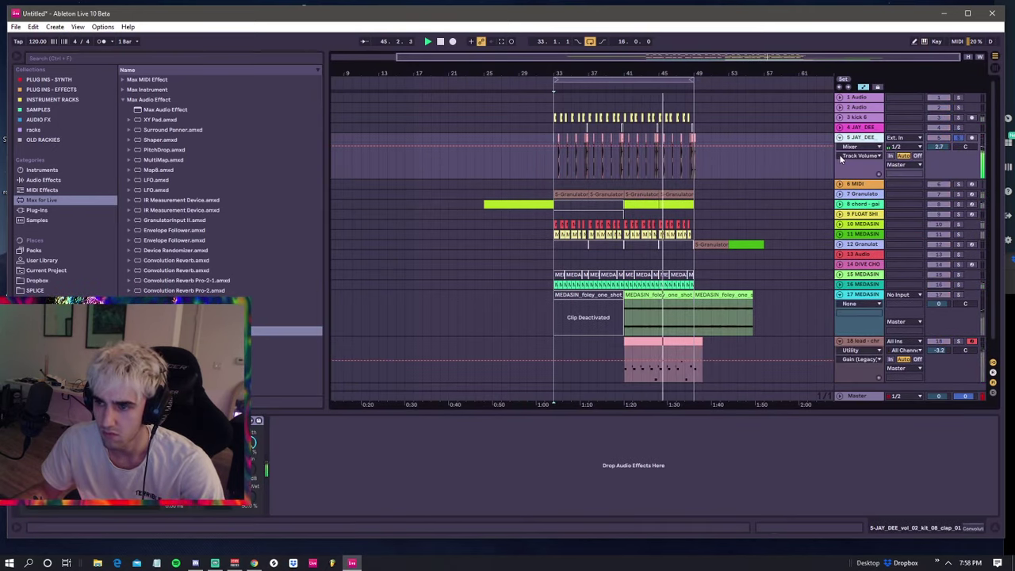
click(555, 163)
drag(249, 496, 249, 512)
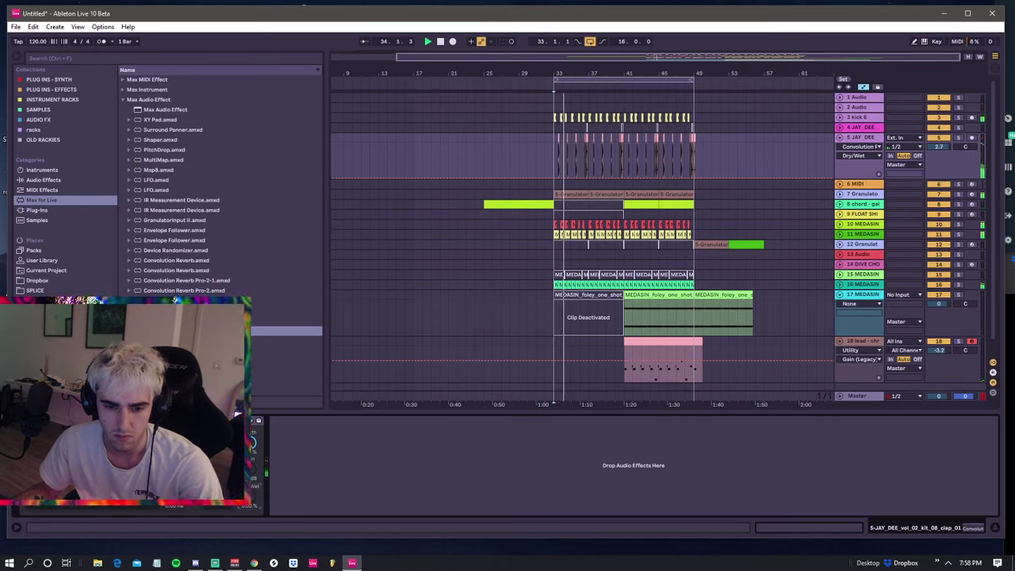
- Choose St Albans Cathedral 1 as the clap reverb's impulse response
click(74, 504)
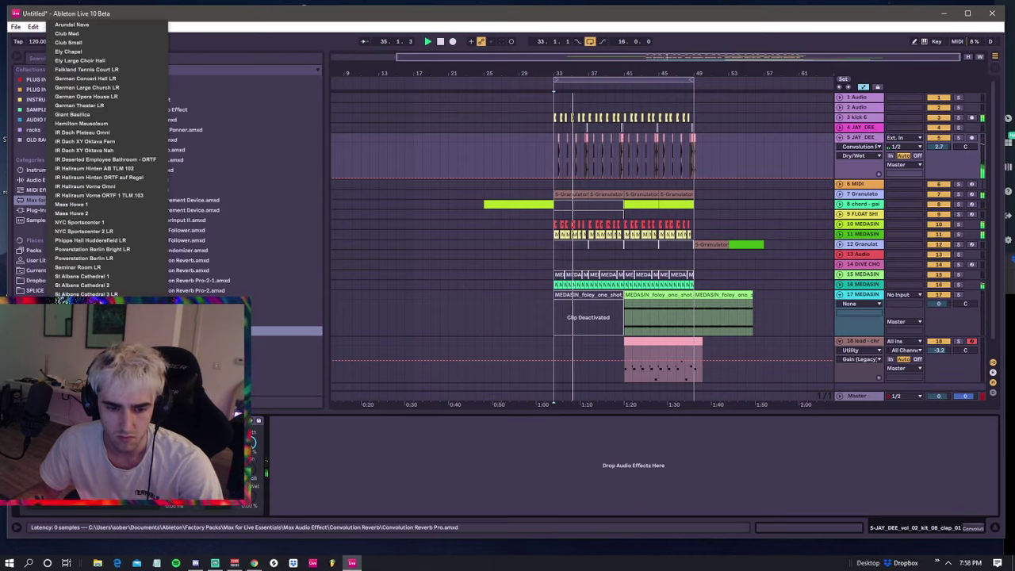
click(102, 278)
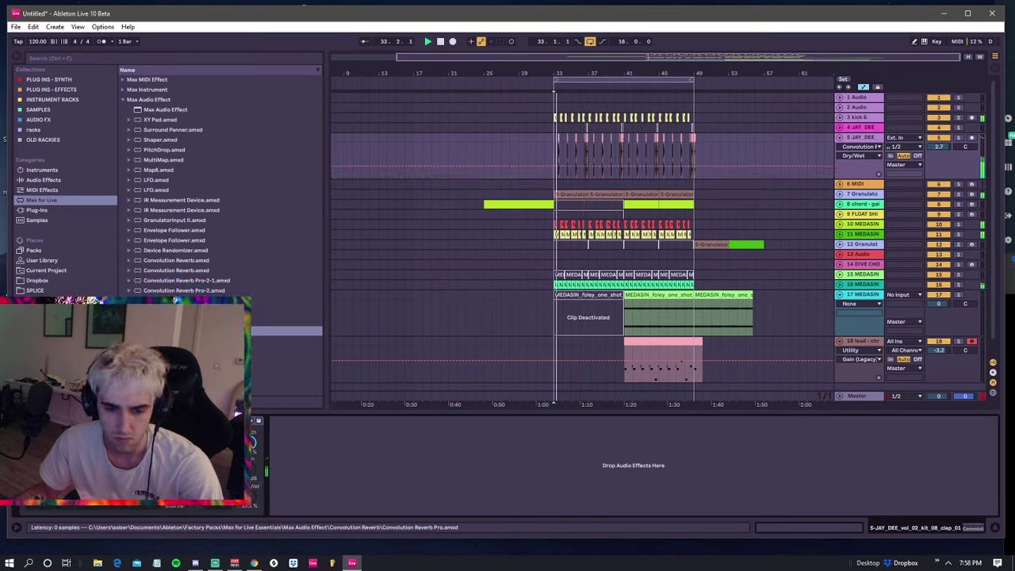
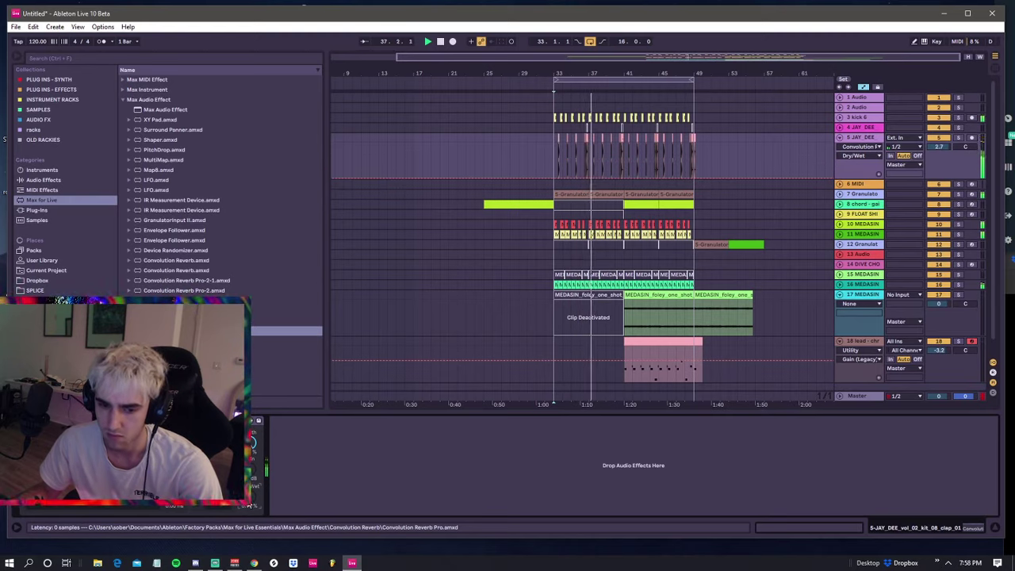
- Draw a Dry/Wet automation rise over the clap roll before 37.1.1, falling back after it, and audition it from 36.3.1
drag(580, 73, 609, 171)
click(619, 166)
drag(626, 166, 628, 179)
click(600, 158)
key(space)
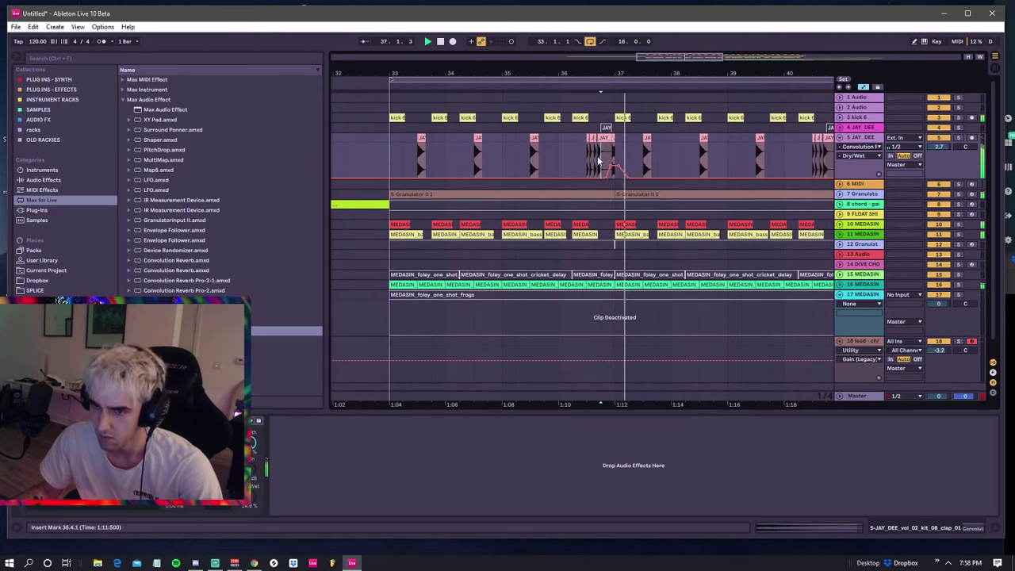
click(582, 151)
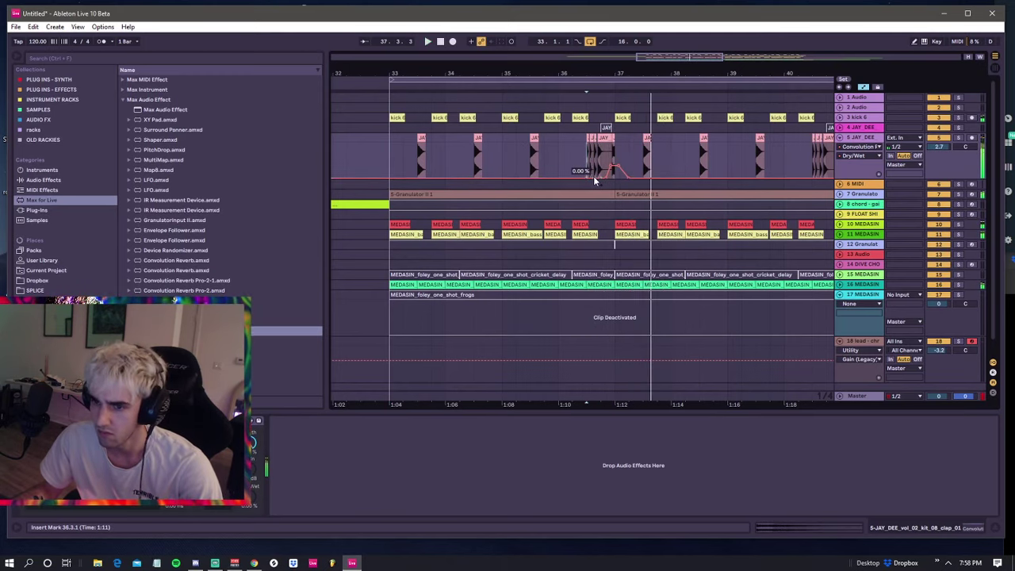
key(space)
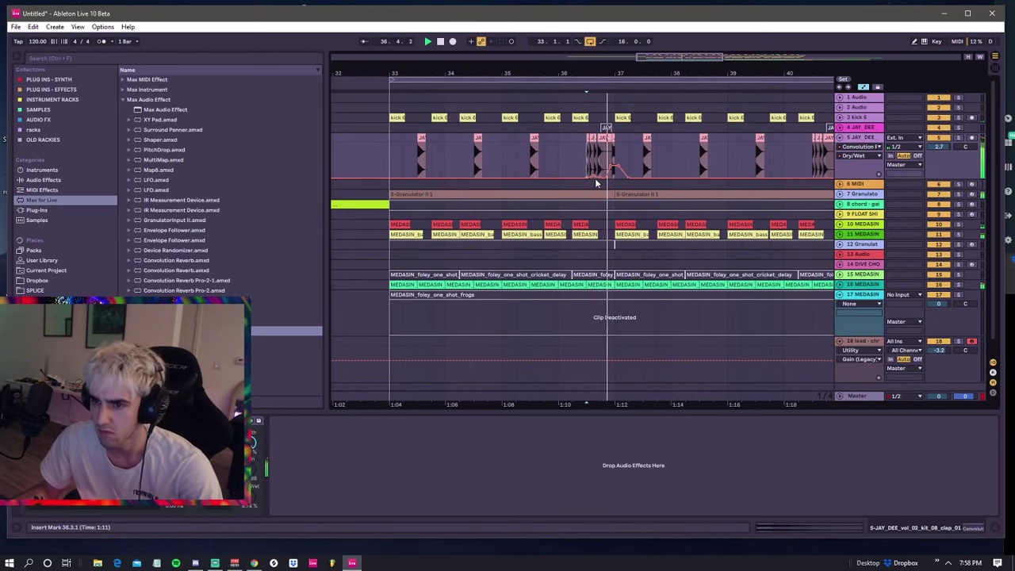
- Duplicate the clap track's four bars with their Dry/Wet automation from 33.1.1 to 37.1.1 onto the following four bars
click(401, 163)
drag(401, 163, 619, 161)
key(ctrl+d)
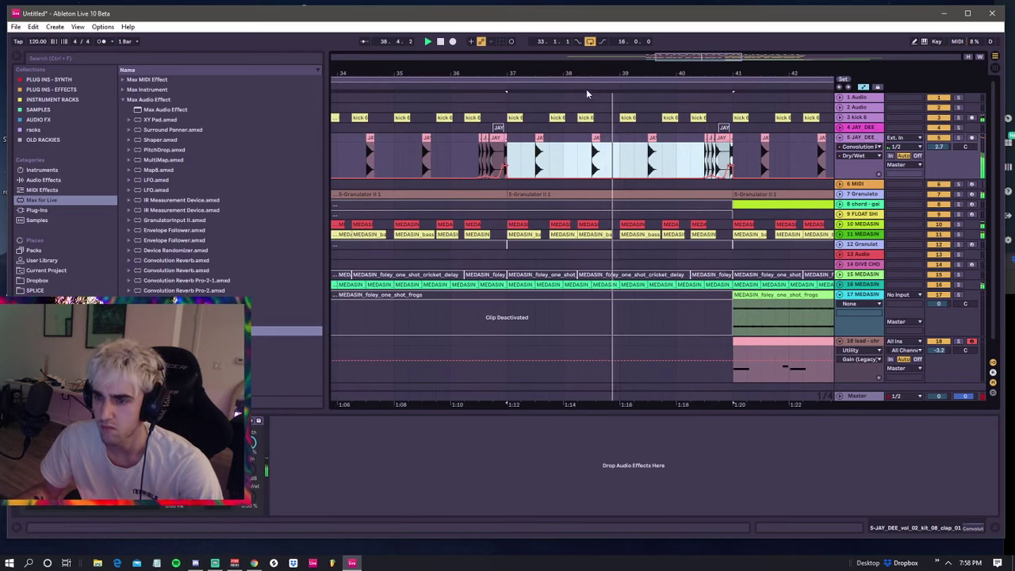
- Draw a gradual Dry/Wet automation fall after the clap roll at 41.1.1 on the clap track, and audition it from 40.3.1
click(690, 148)
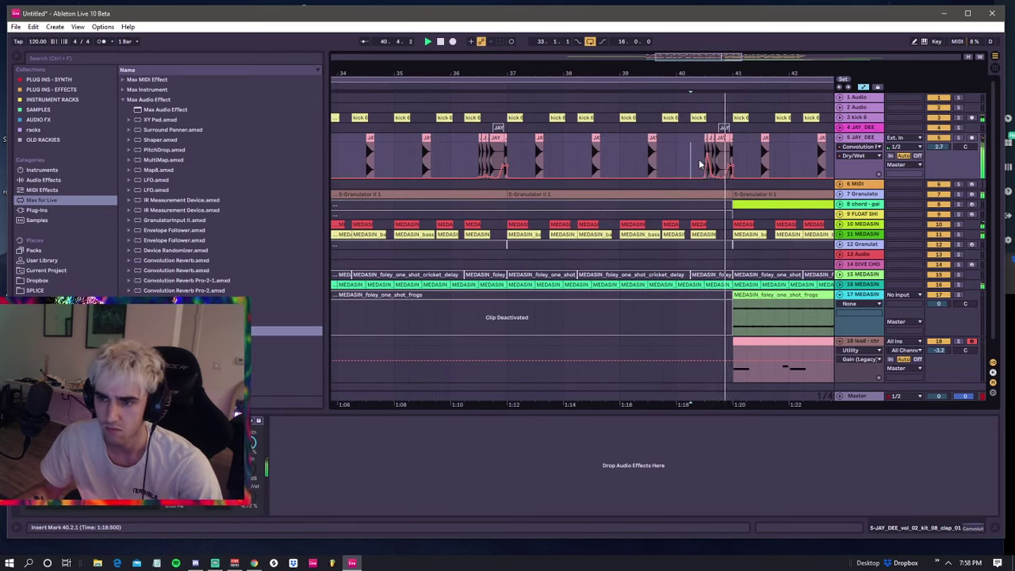
click(711, 167)
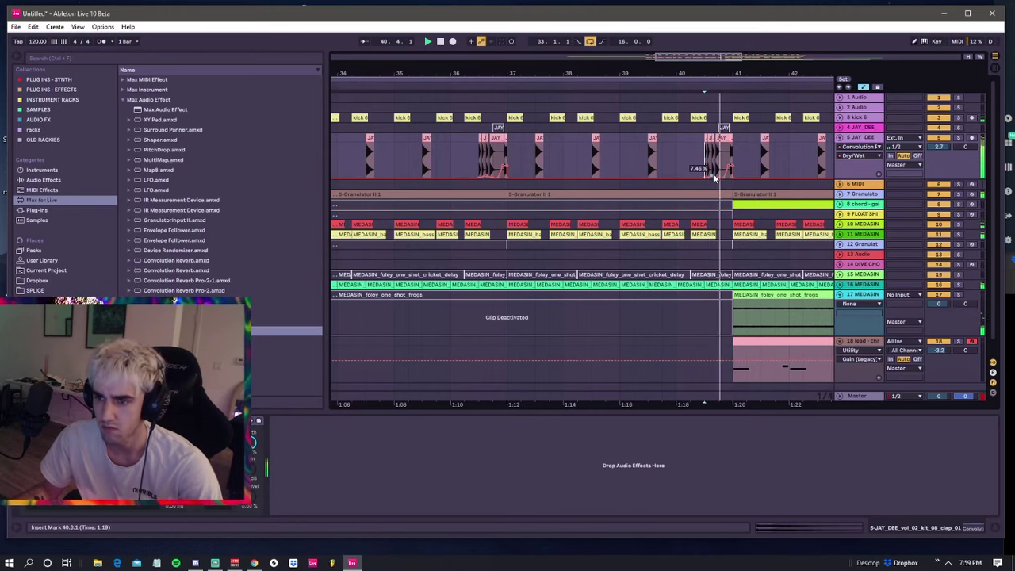
click(731, 139)
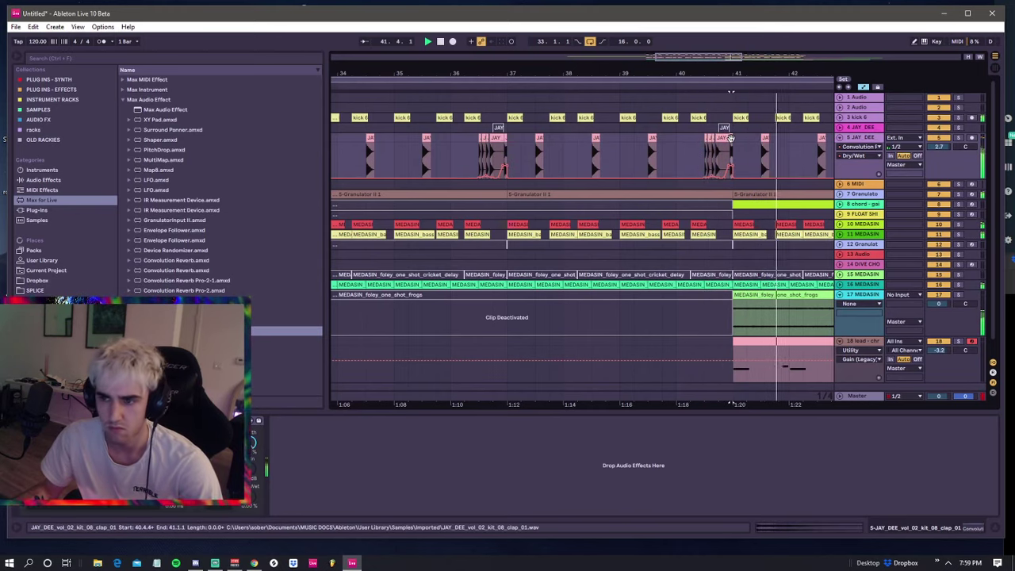
key(shift+Tab)
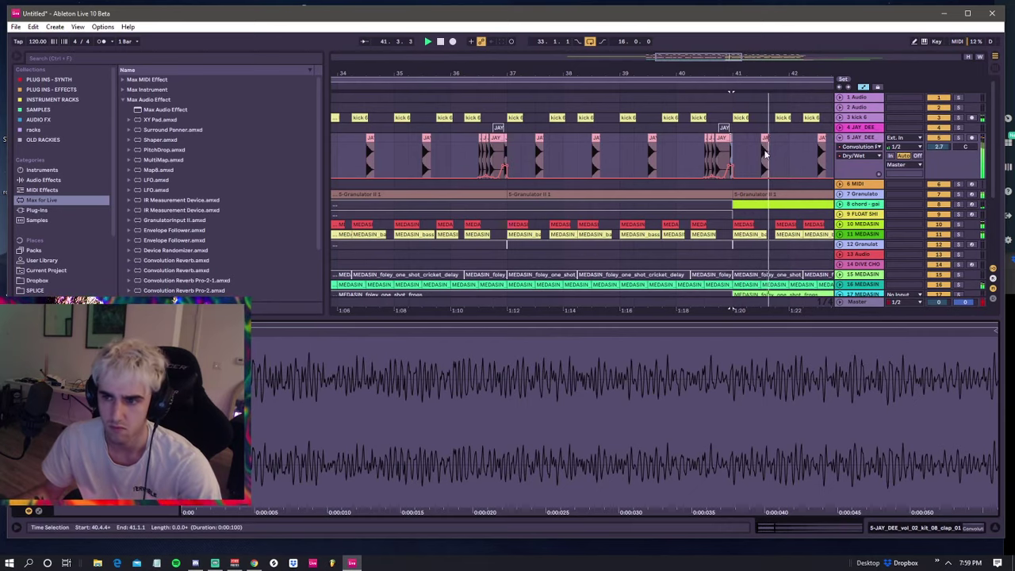
click(711, 152)
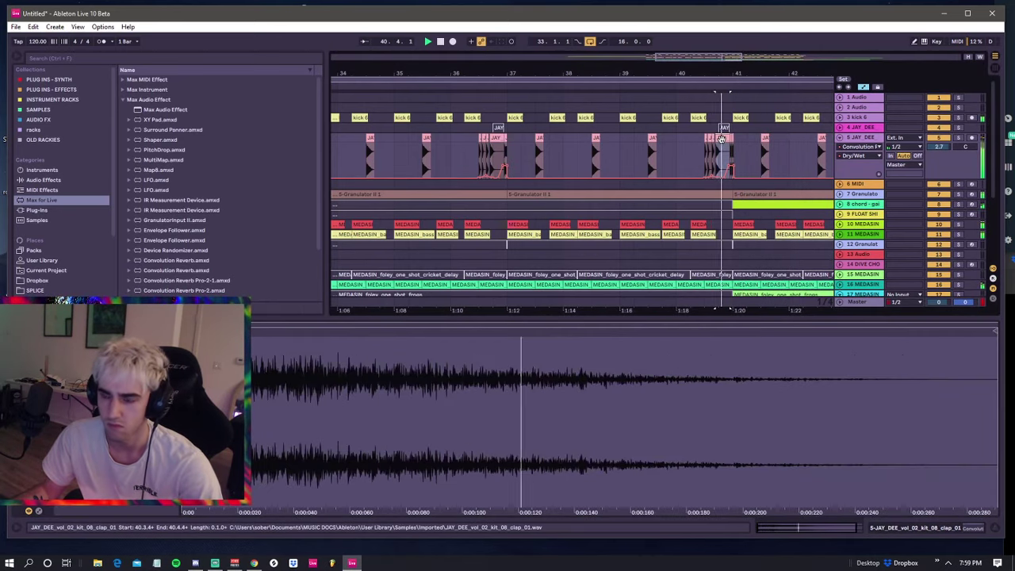
drag(732, 138, 746, 138)
key(ctrl+v)
key(Delete)
click(723, 128)
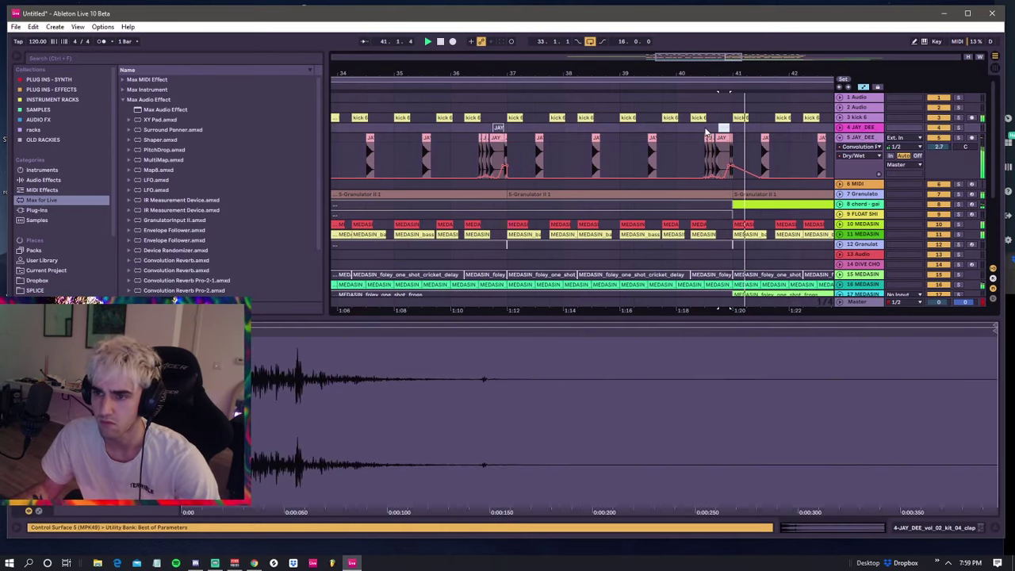
click(704, 128)
- Play from the loop start and copy extra kick 6 hits to 33.2.3 and 35.2.3
drag(690, 74, 674, 45)
key(space)
scroll(499, 117, up, 3)
drag(490, 119, 529, 119)
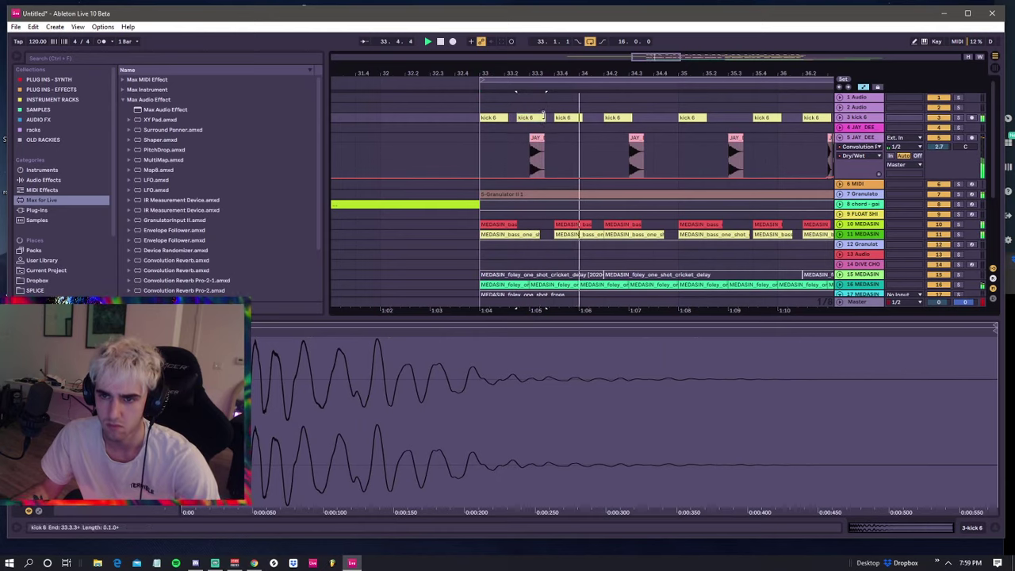
scroll(458, 116, down, 3)
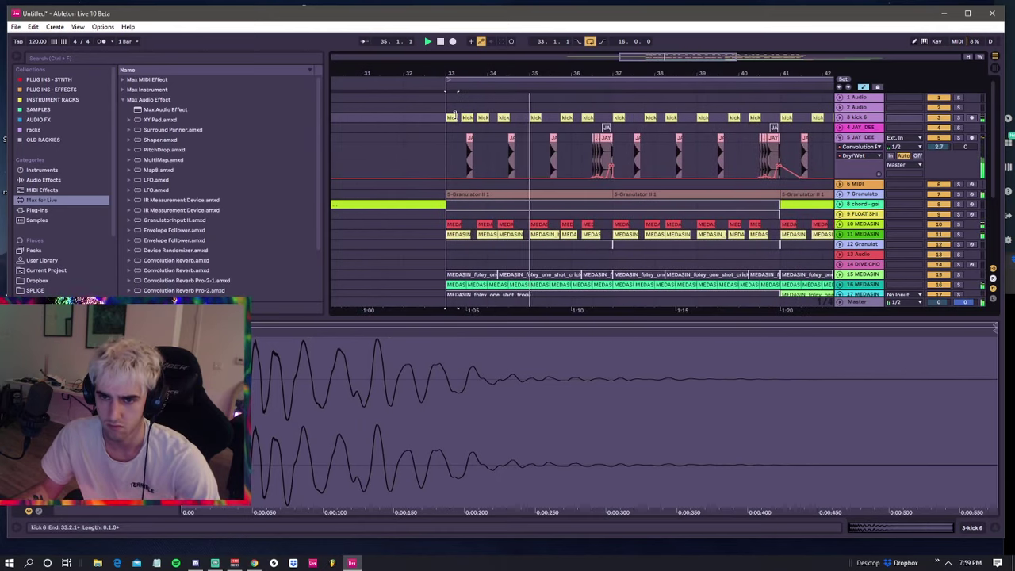
click(534, 117)
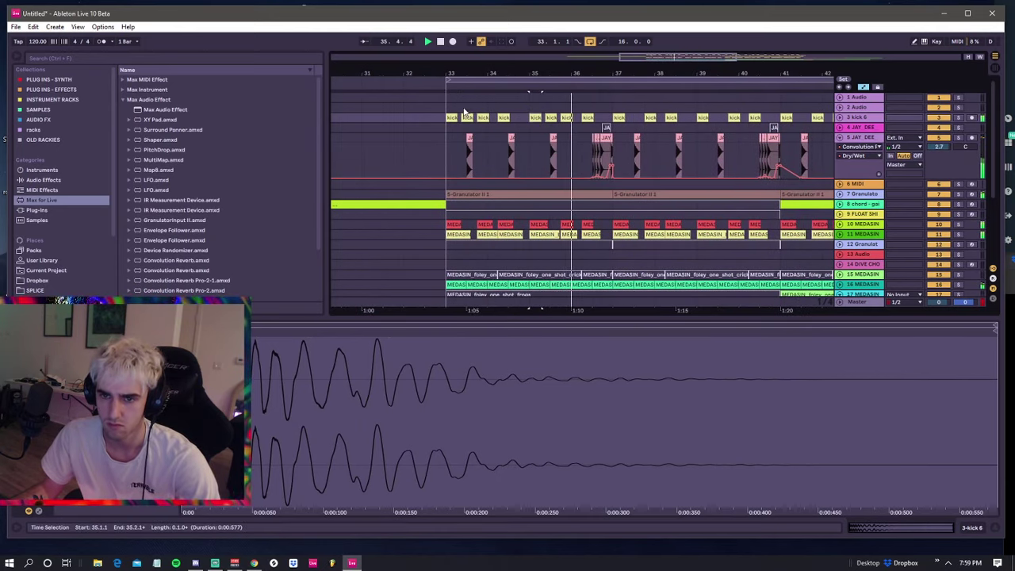
- Duplicate the four-bar kick pattern from 33.1.1 to 37.1.1 onto the following four bars
click(449, 108)
scroll(449, 115, down, 4)
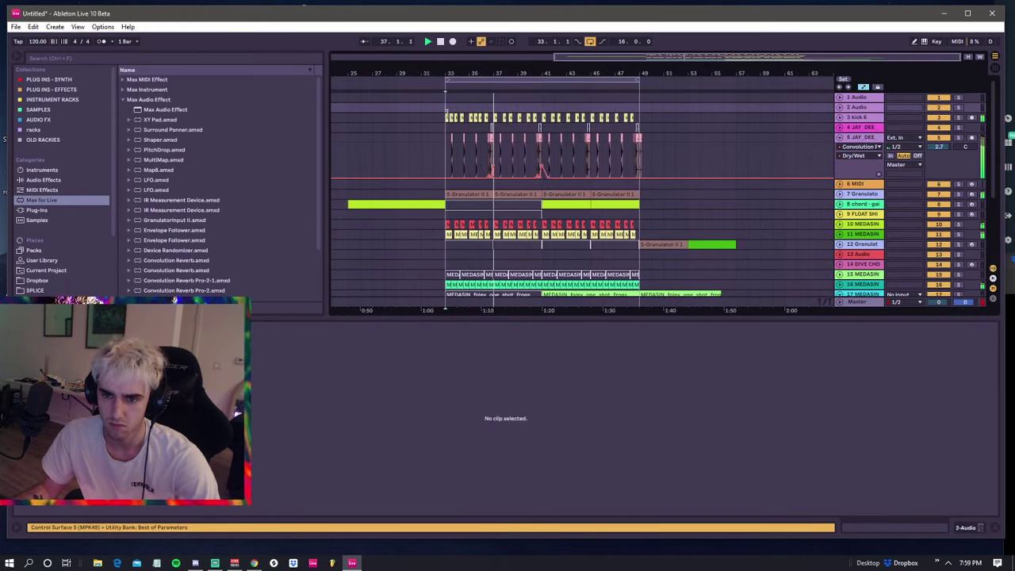
click(457, 118)
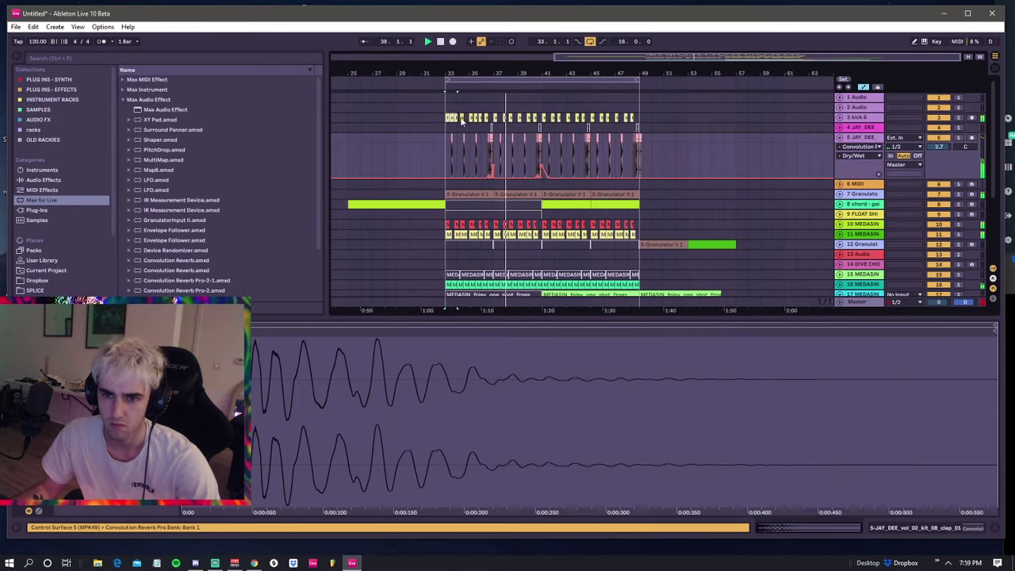
key(ctrl+d)
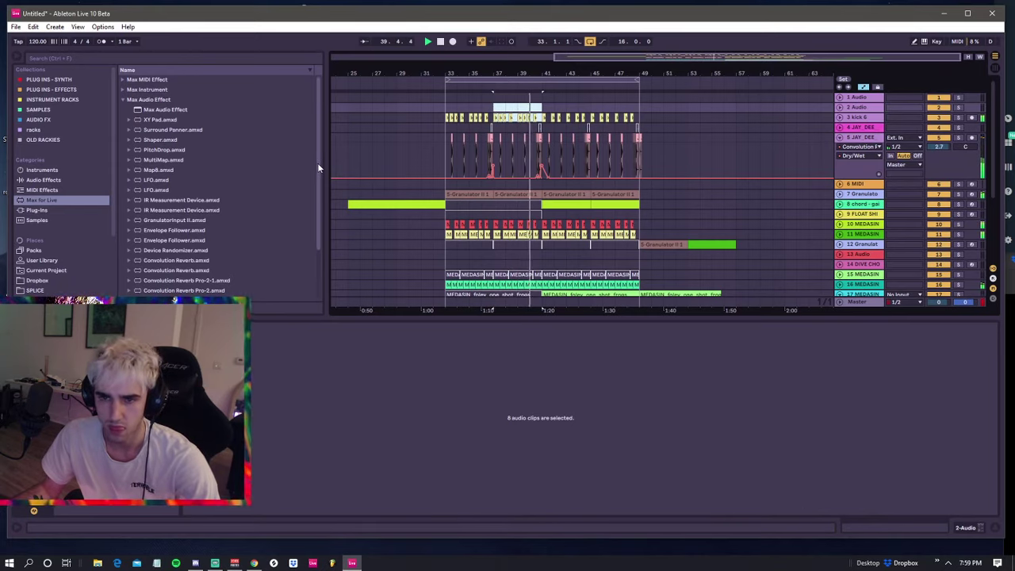
key(ctrl+d)
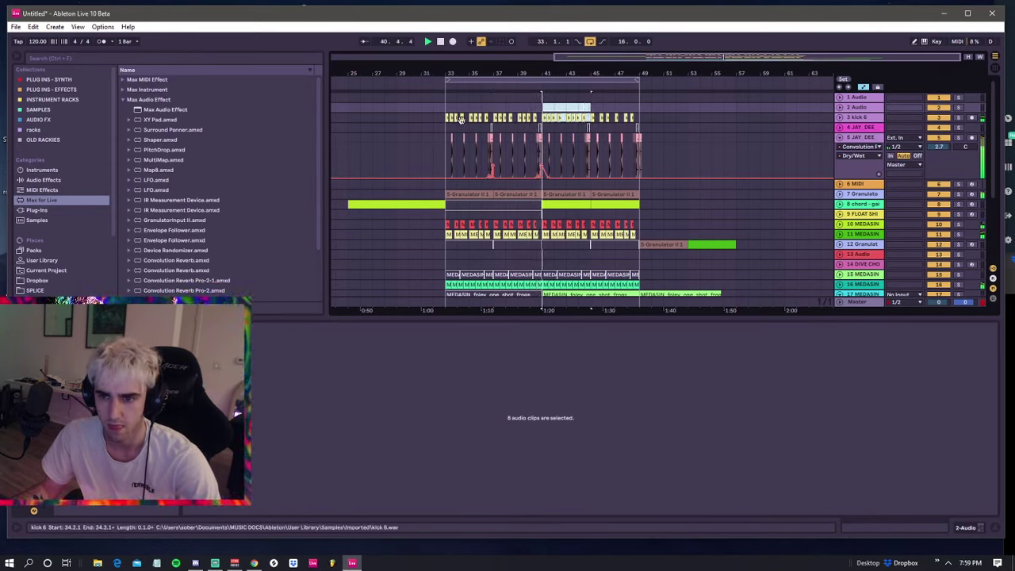
key(ctrl+z)
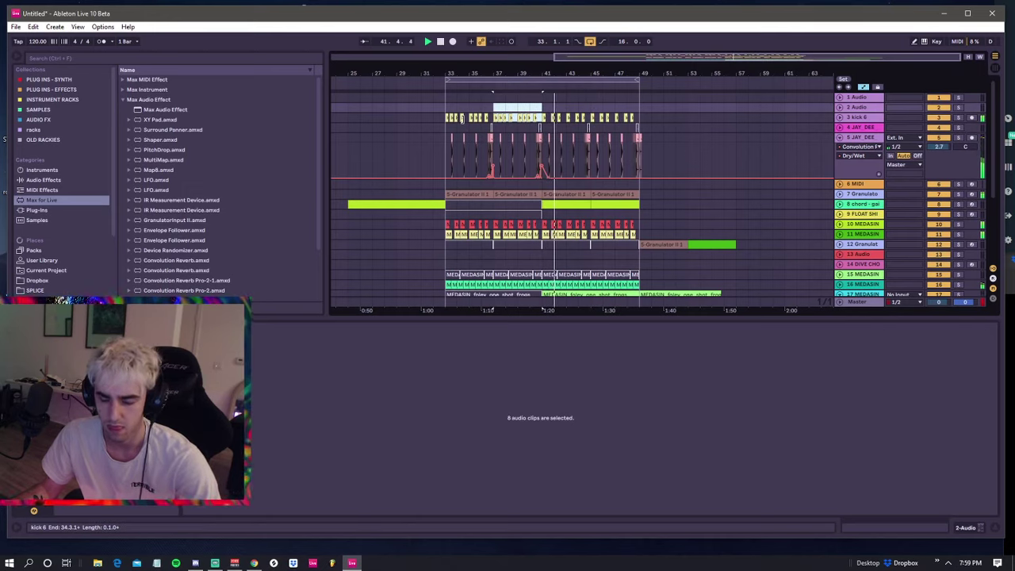
click(445, 110)
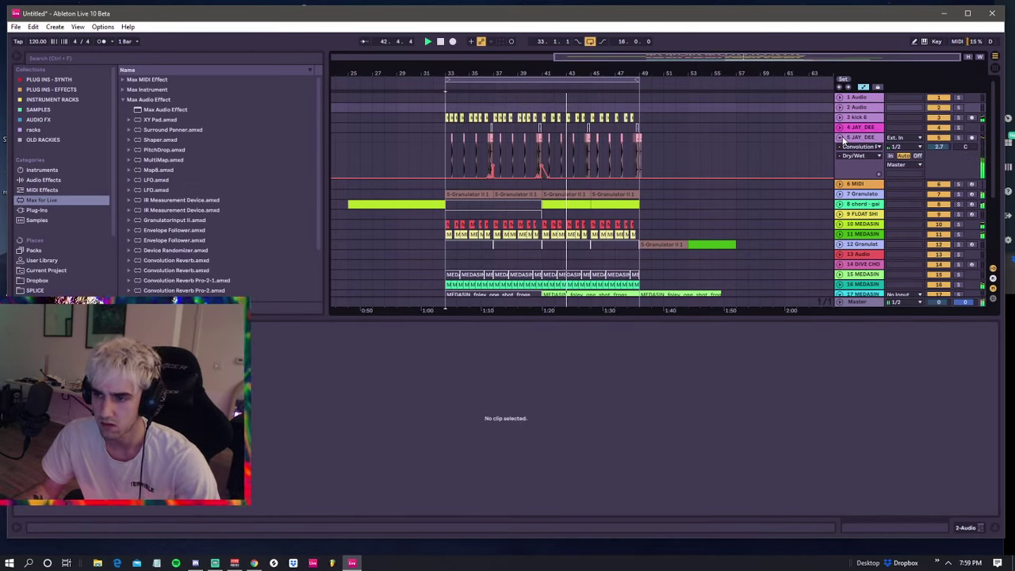
- Duplicate the clap track's eight bars with their Dry/Wet automation from 33.1.1 to 41.1.1 onto the next eight bars
drag(540, 150, 442, 151)
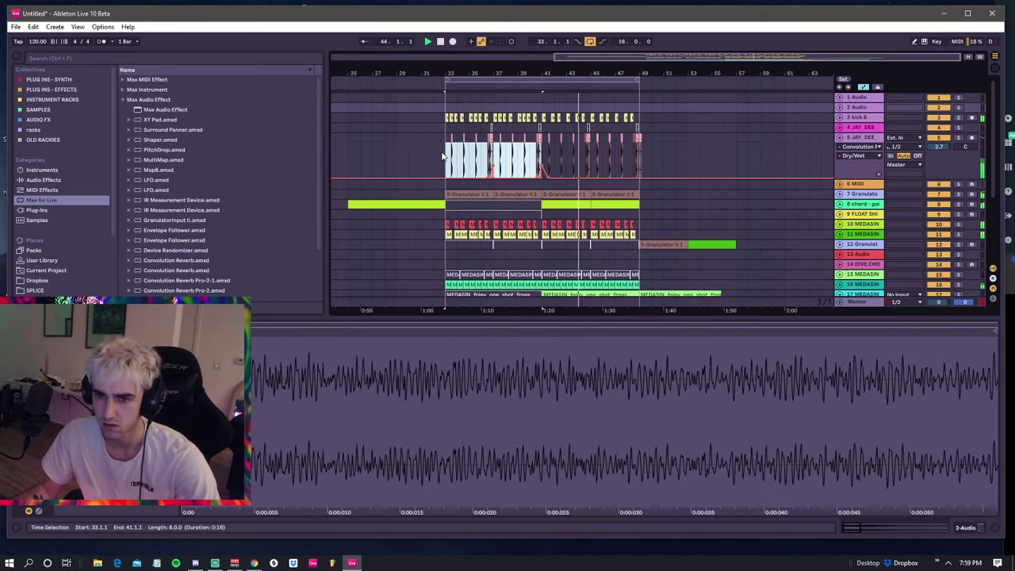
key(ctrl+d)
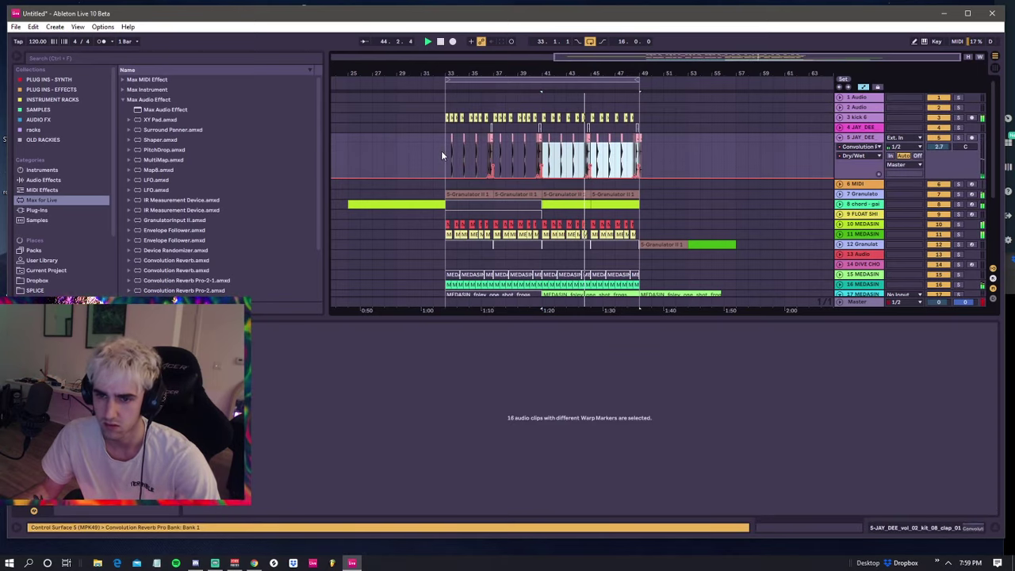
click(546, 176)
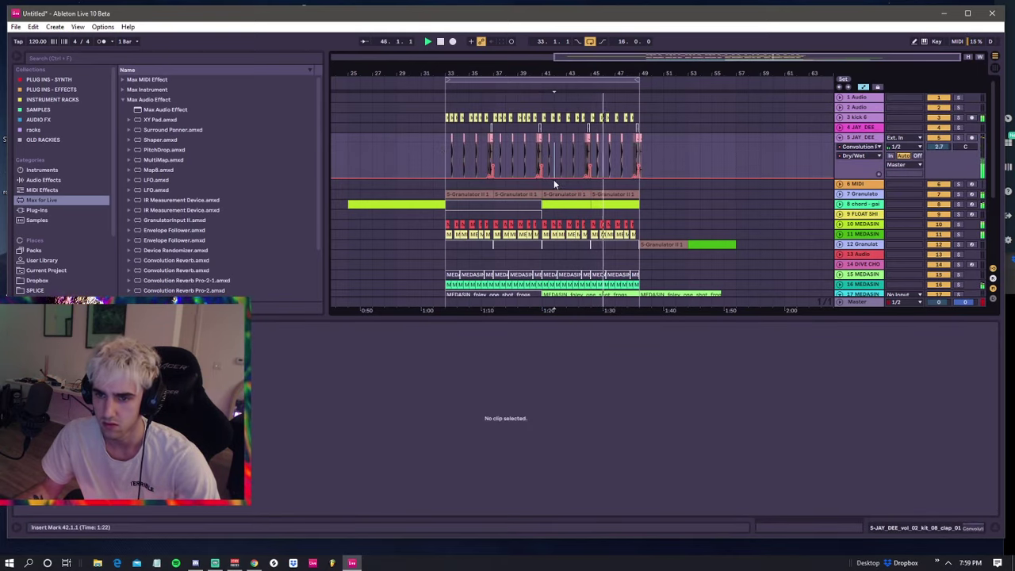
- Extend the clap reverb's Dry/Wet automation into a gradual fall after 37.1.1, auditioning from the roll in bar 36
click(489, 148)
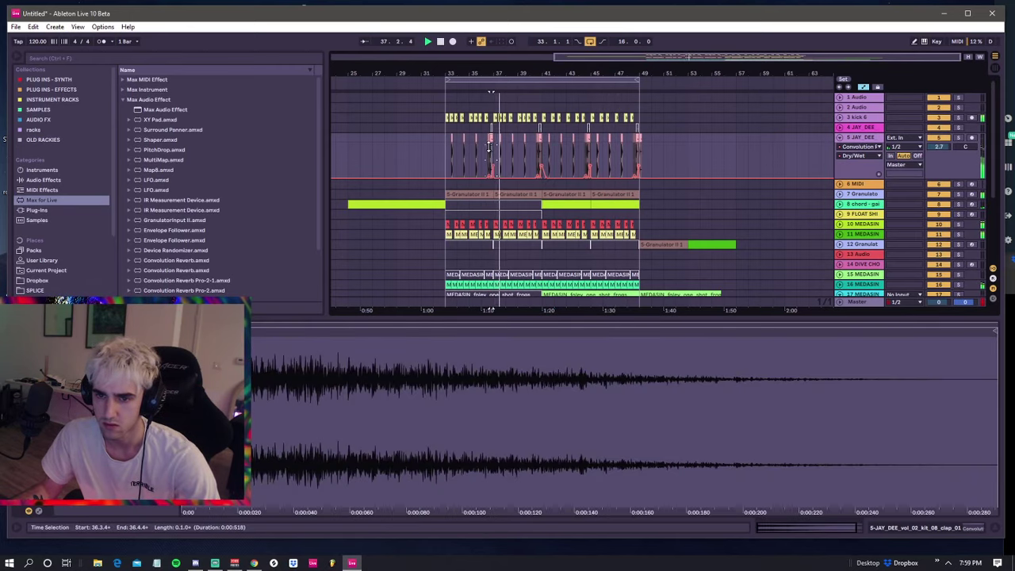
click(488, 143)
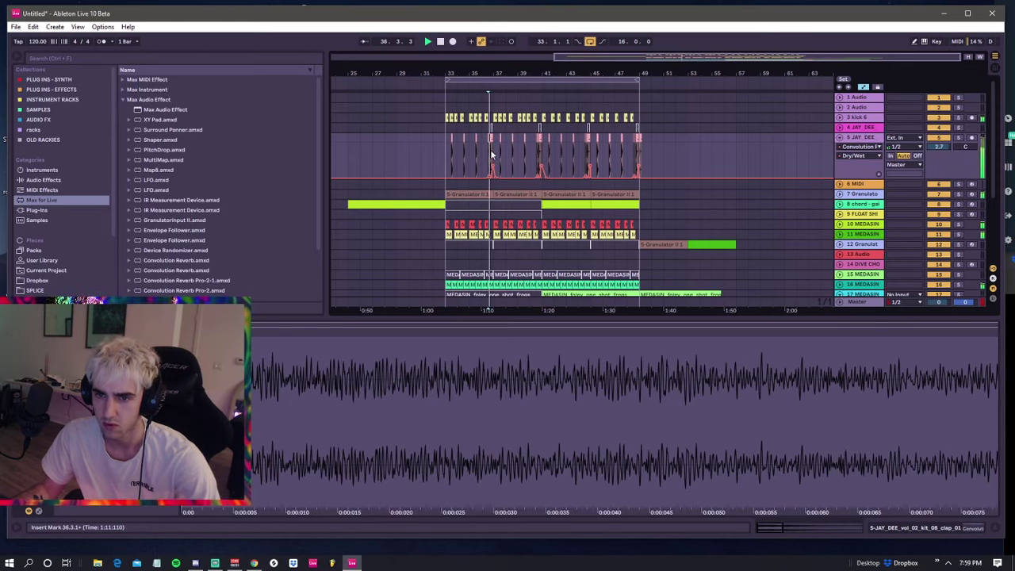
drag(493, 78, 488, 80)
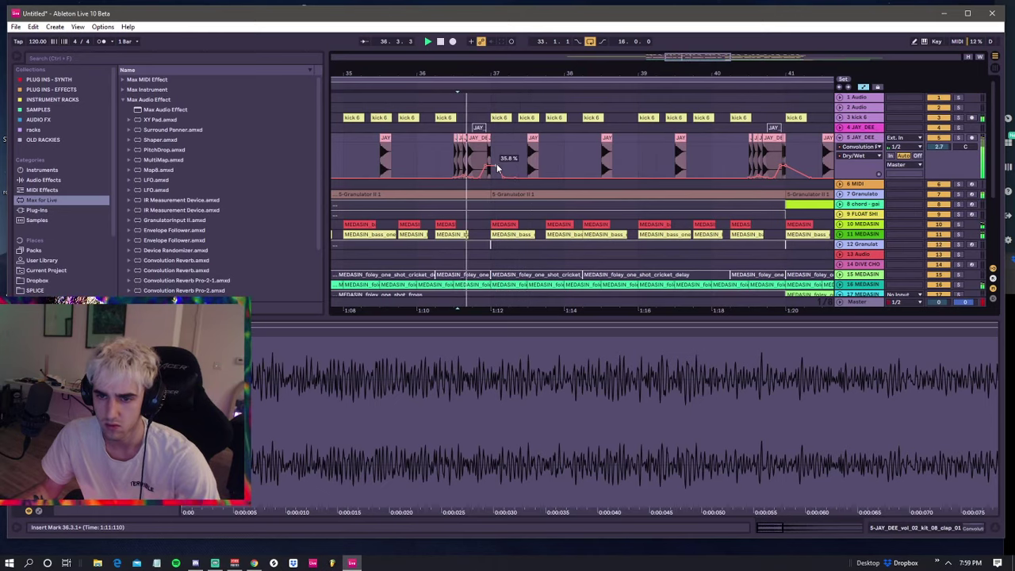
drag(493, 76, 608, 76)
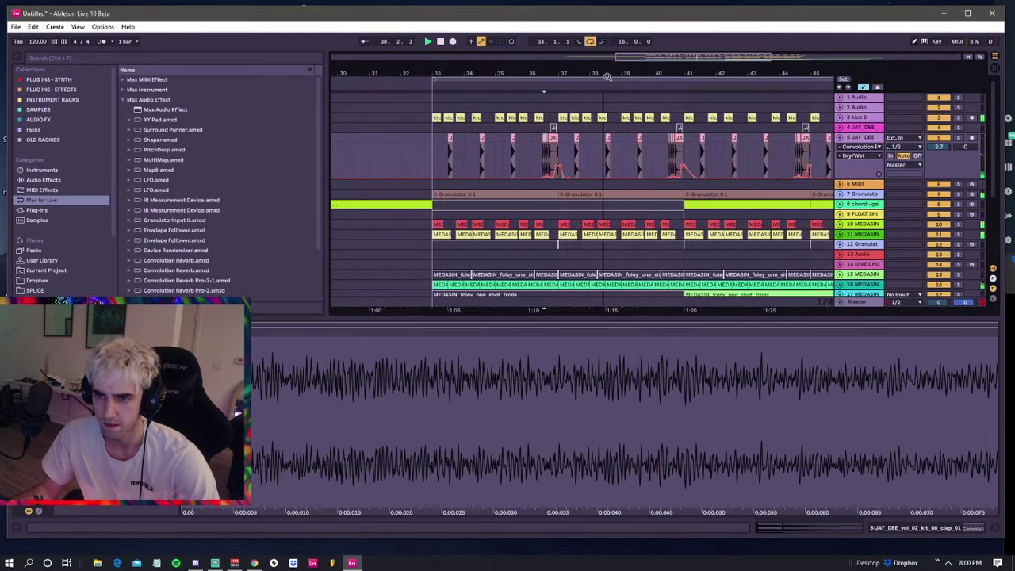
- Deactivate the extra kick clips on beat 2.3 of bars 33, 35 and 39, and remove a trial kick in bar 43
click(448, 117)
click(509, 117)
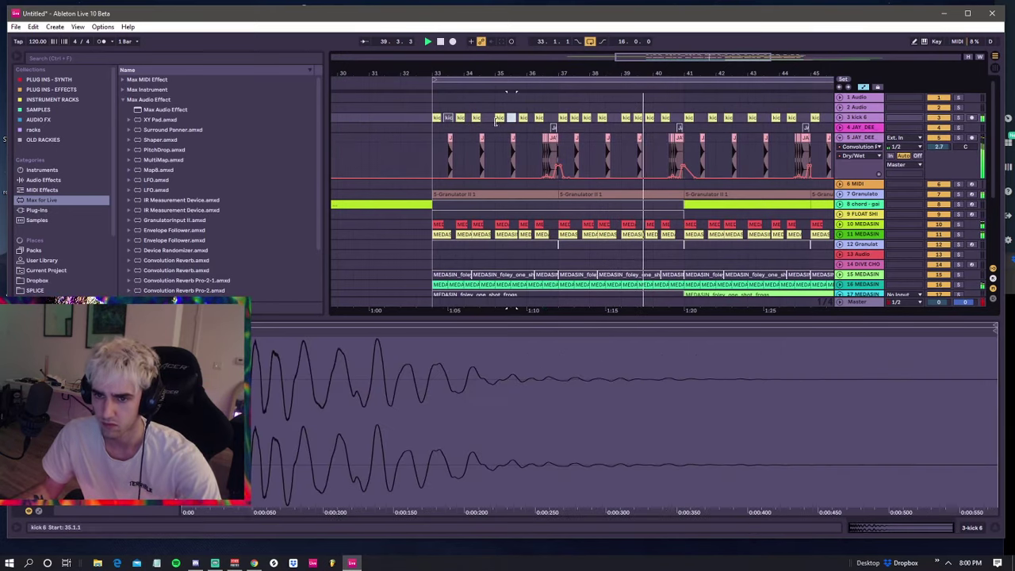
click(573, 117)
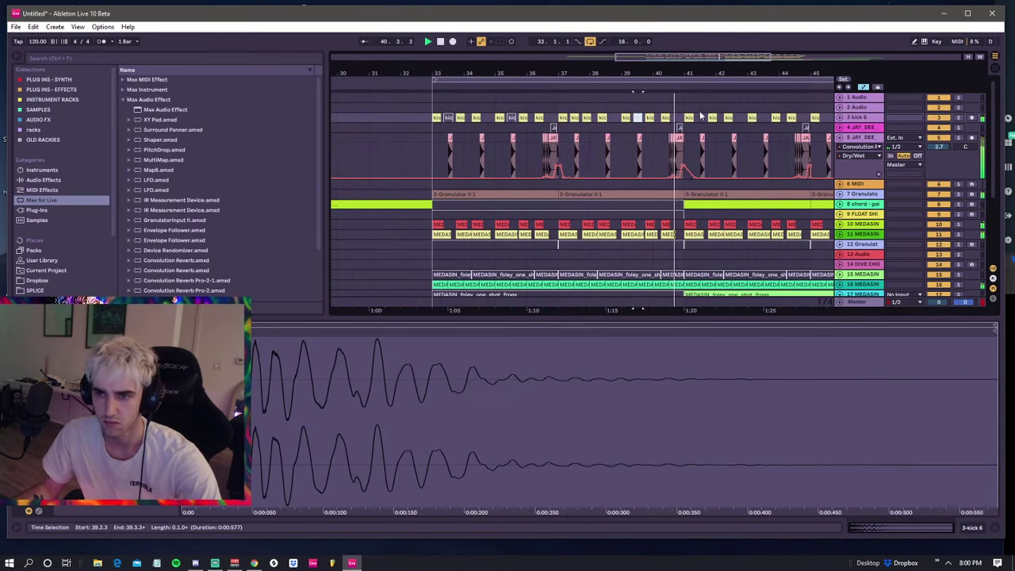
drag(692, 73, 525, 74)
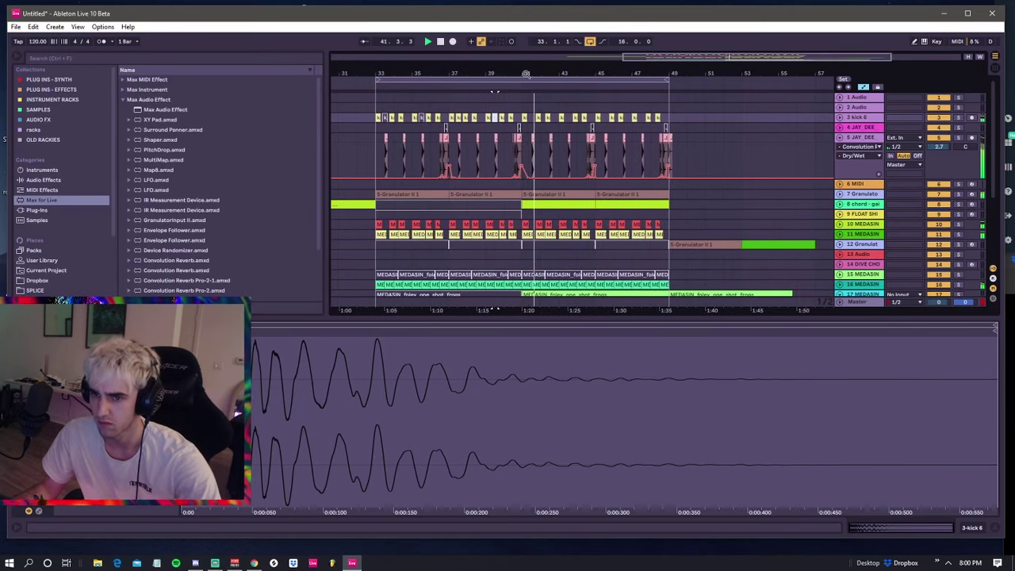
drag(560, 117, 564, 117)
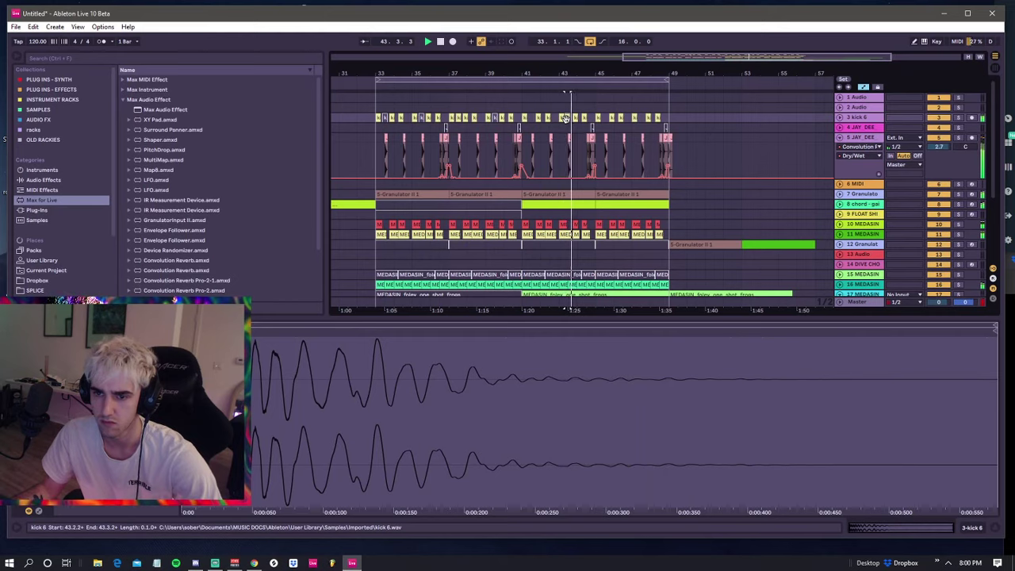
key(Delete)
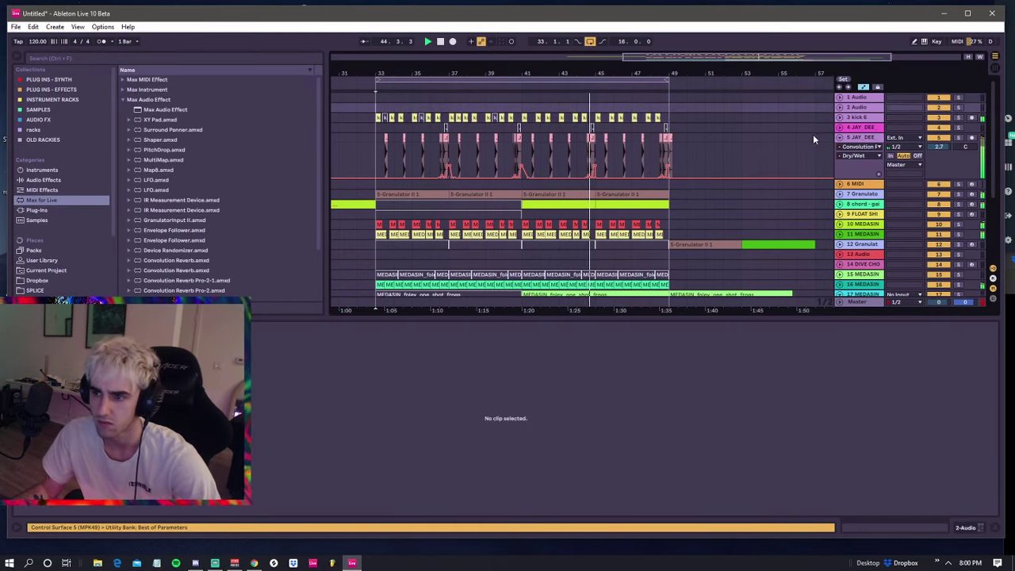
- Fold the clap track and restart playback from just before 33.1.1
click(841, 138)
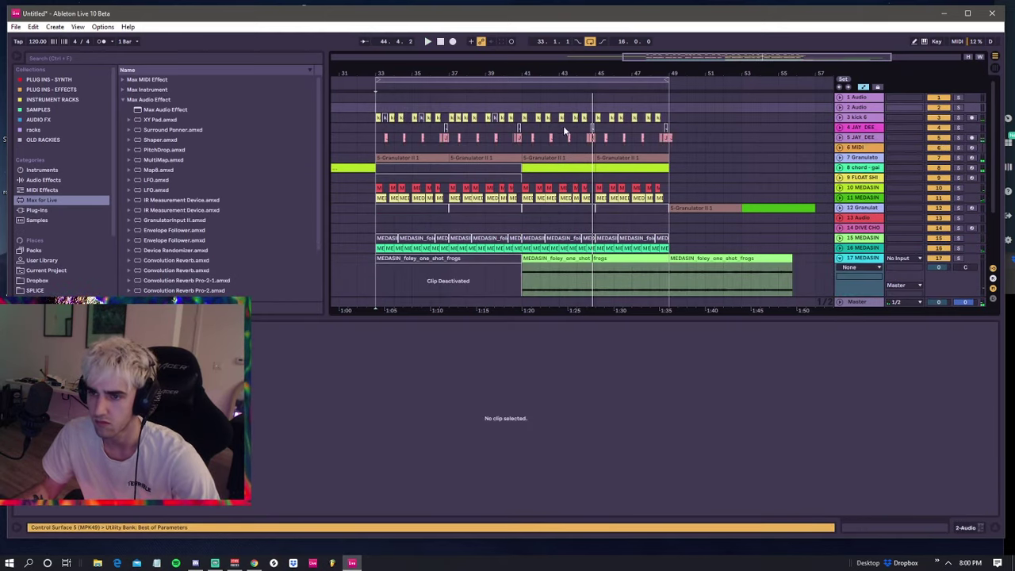
click(375, 96)
key(space)
click(367, 94)
key(space)
key(space)
- Fold the frogs foley and lead tracks and place the insert marker at 33.1.1 on the lead track
mouse_move(367, 74)
mouse_down()
mouse_move(535, 48)
mouse_move(502, 70)
mouse_move(435, 65)
mouse_up()
scroll(602, 190, down, 1)
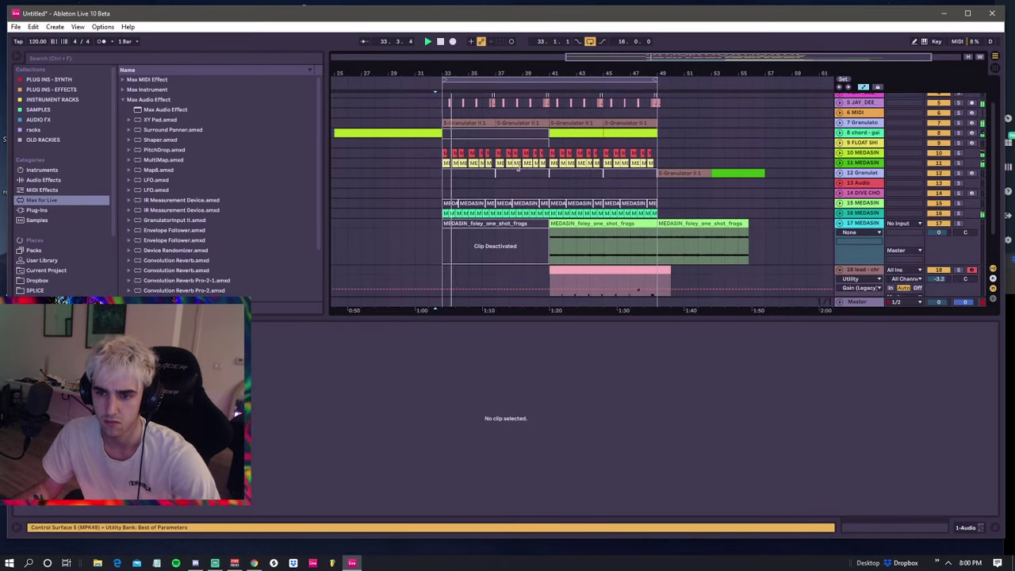
click(839, 223)
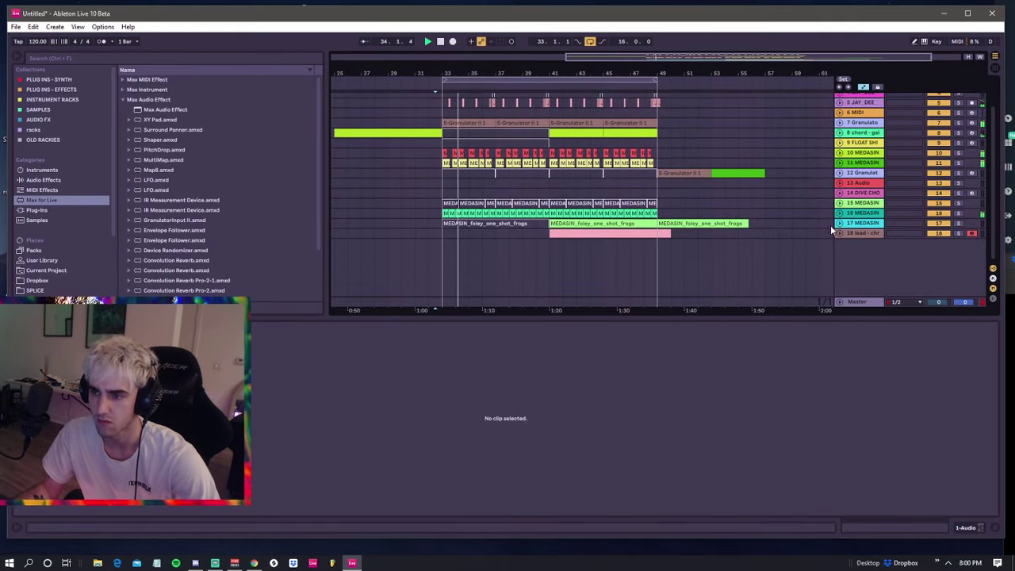
click(440, 230)
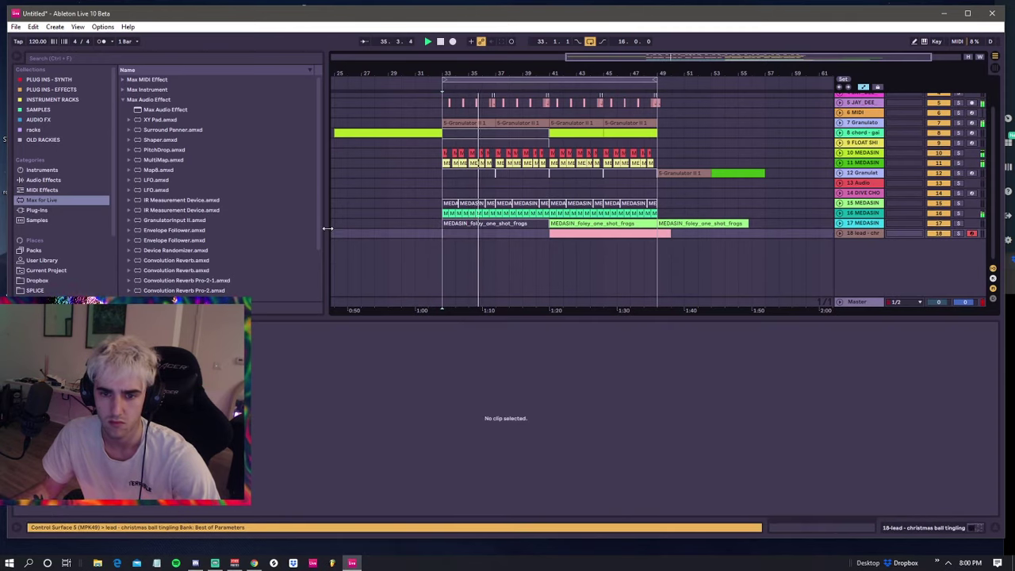
- Narrow the browser and preview SOBER_snare_knocks.wav and SOBER_snare_knock_2.wav from the SOBER_snares folder
drag(328, 228, 296, 230)
scroll(23, 196, down, 3)
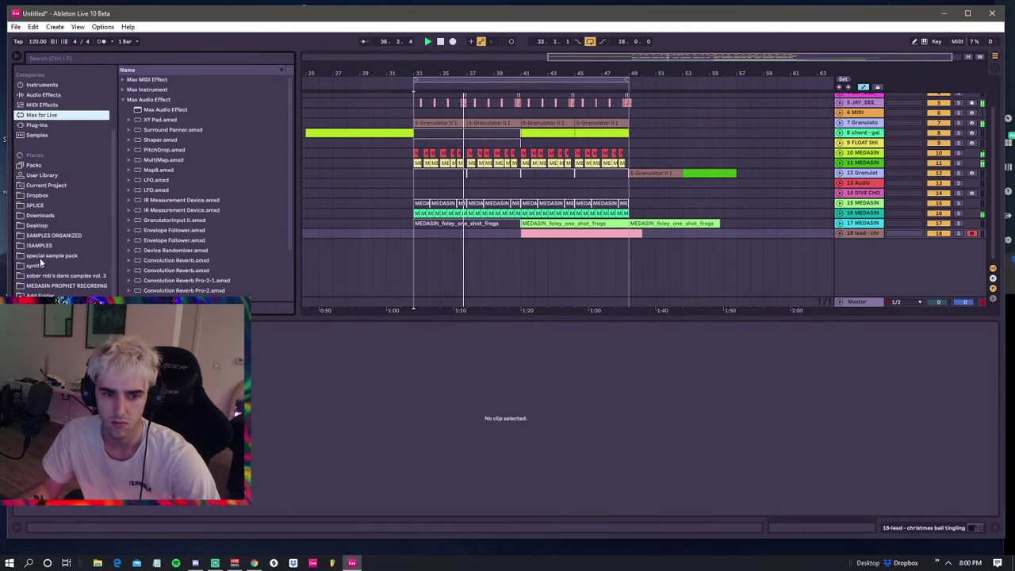
click(56, 276)
scroll(147, 214, down, 2)
click(168, 216)
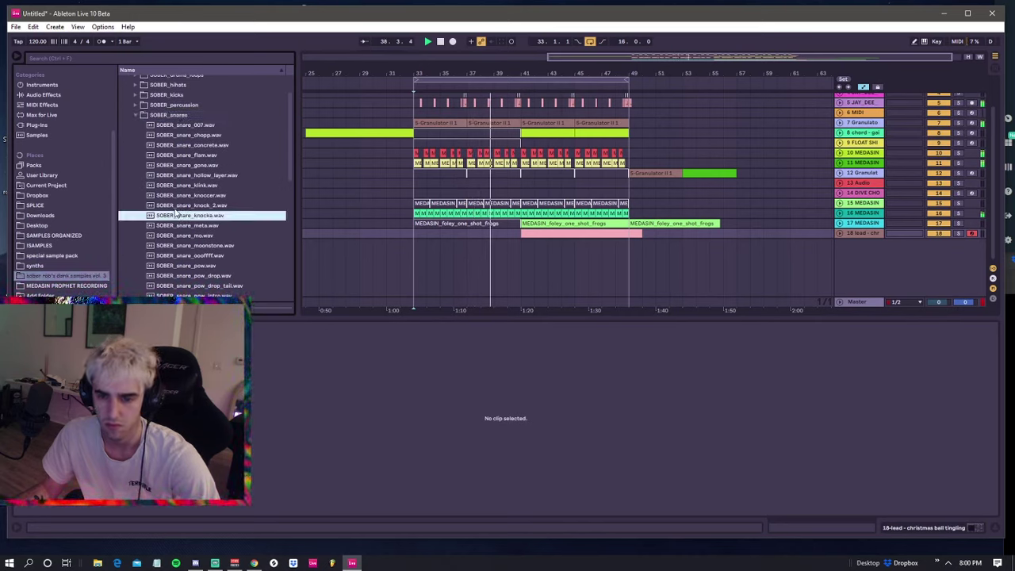
click(175, 207)
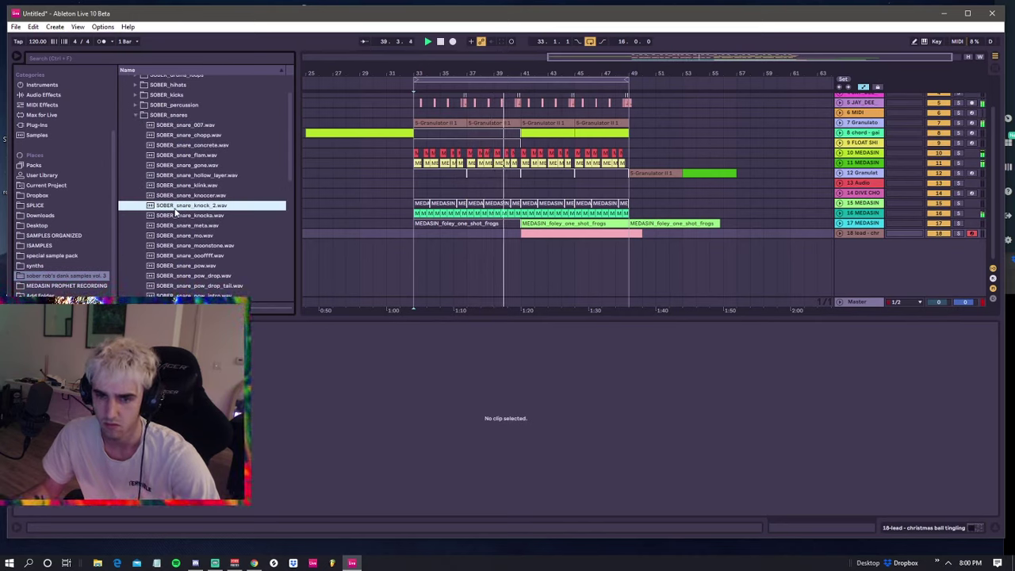
- Add SOBER_snare_knock_2.wav on a new audio track, with hits at 42.3.1 and around 43.2.2
click(535, 242)
drag(175, 206, 610, 249)
scroll(542, 253, up, 4)
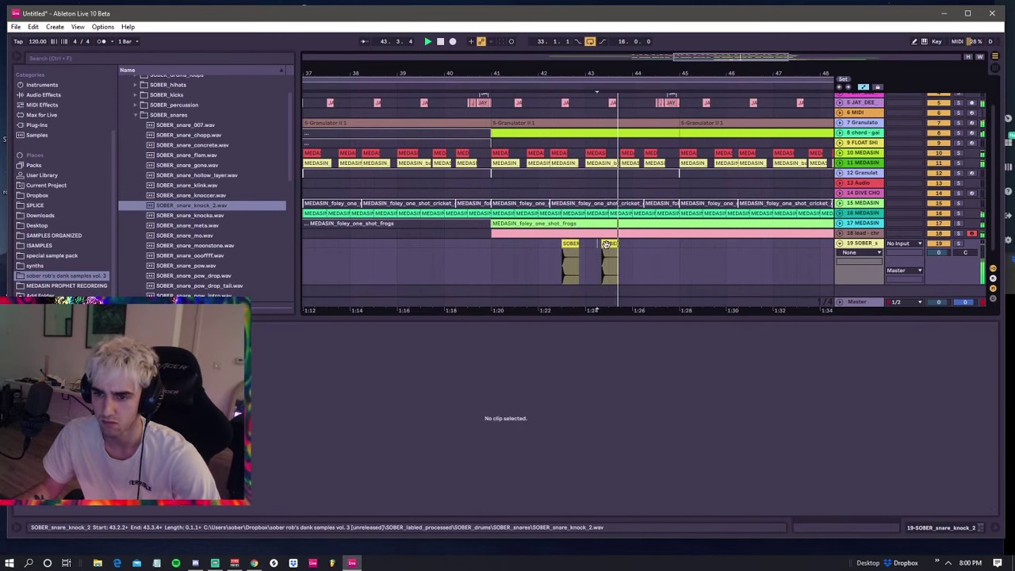
- Delete the snare knock hit at 42.3.1 and place the insert marker at 43.1.1 on the snare knock track
click(605, 163)
drag(605, 74, 552, 64)
click(535, 247)
key(Delete)
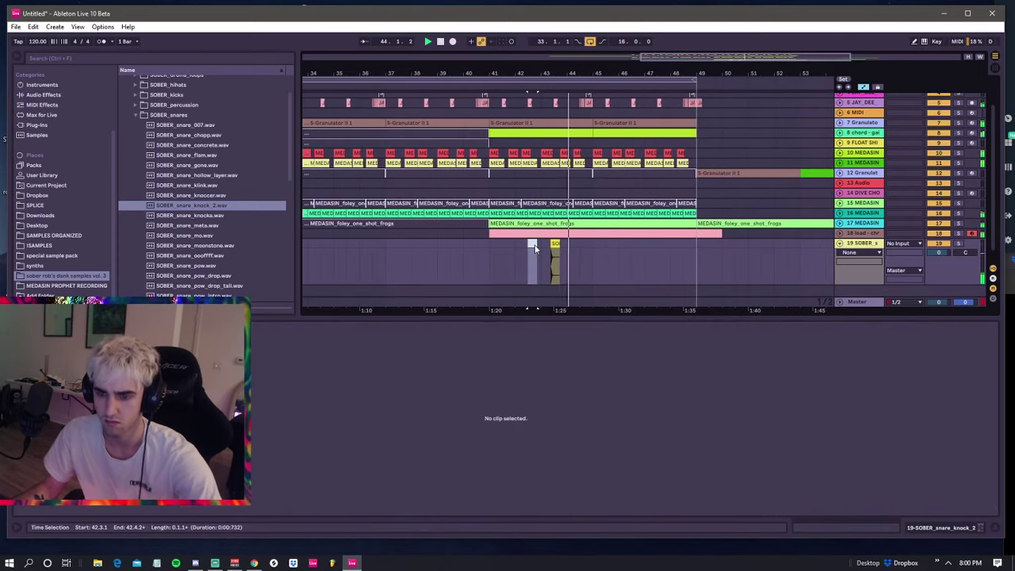
click(512, 246)
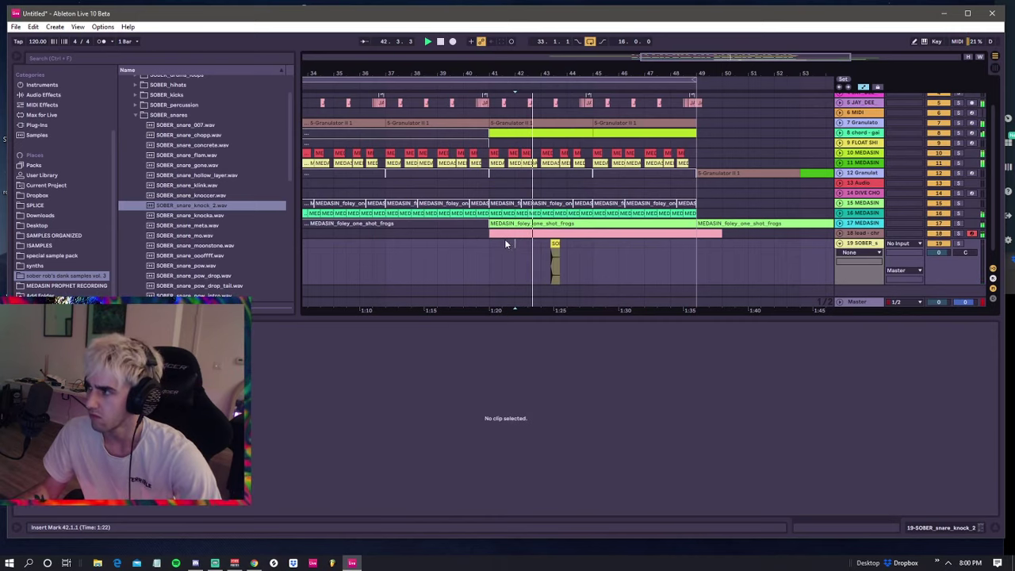
click(540, 247)
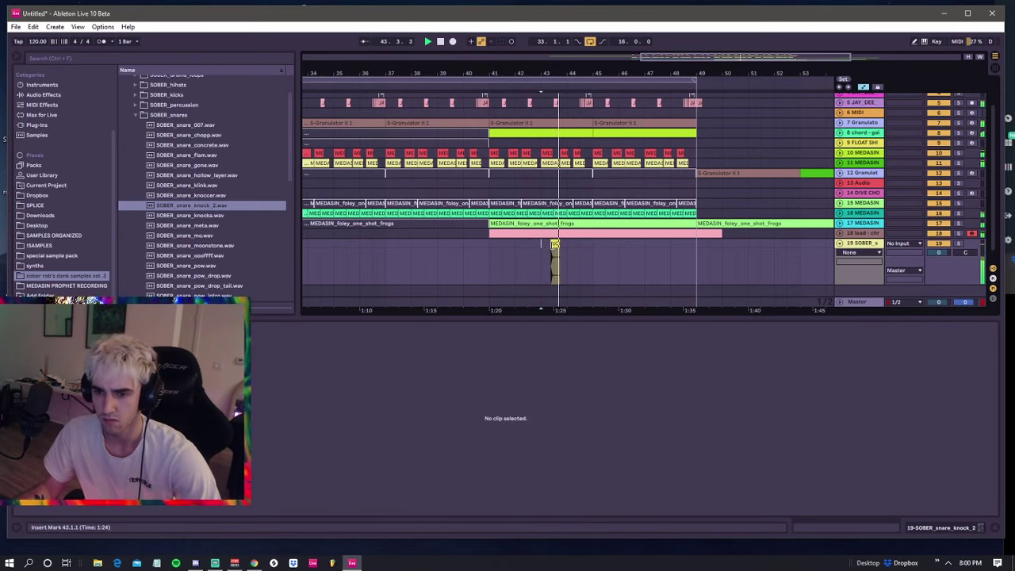
- Nudge the remaining snare knock hit slightly later, to about 43.2.3, and play it back
key(space)
key(space)
scroll(546, 233, up, 8)
key(space)
drag(610, 242, 617, 242)
scroll(547, 222, down, 8)
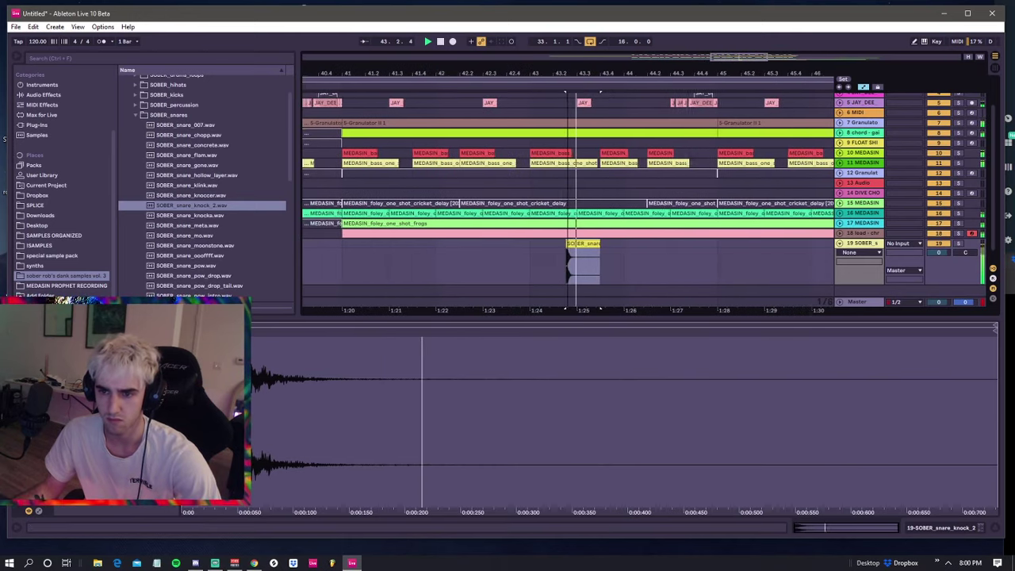
- Duplicate the snare knock track's section from 41.1.1 to 45.1.1 into the following four bars
click(509, 248)
key(space)
drag(547, 248, 419, 250)
key(ctrl+d)
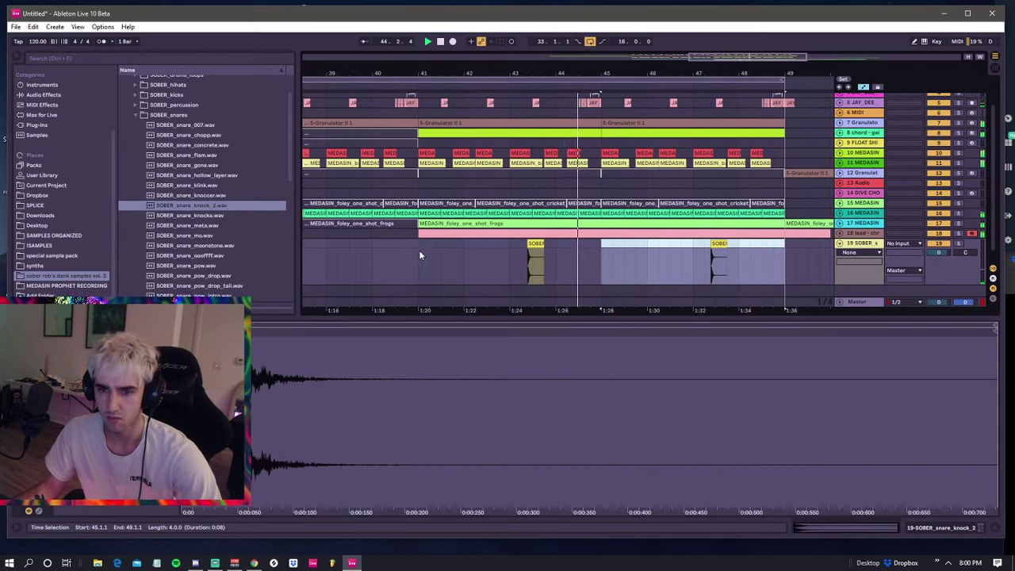
- Try an extra copy of the snare knock at about 46.2.3, and delete it
click(578, 249)
drag(727, 248, 678, 252)
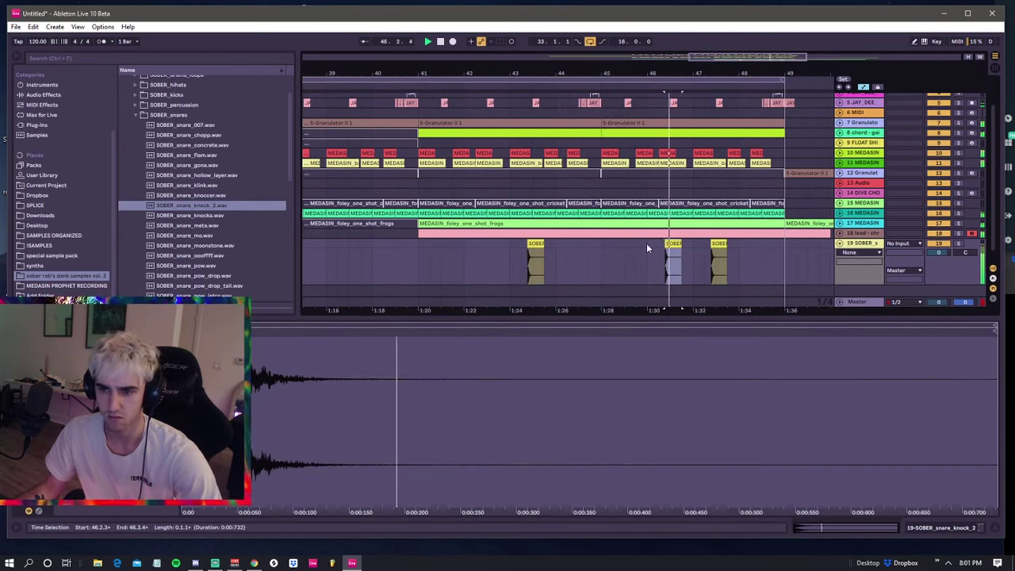
key(Delete)
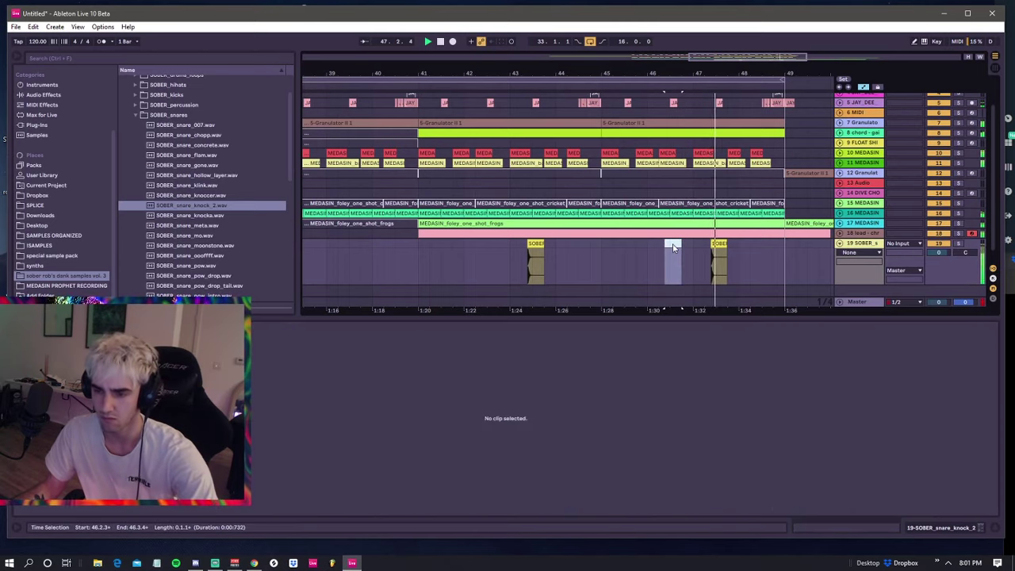
- Trim the lead clip's end back to 49.1.1 and fold the snare knock track
drag(679, 73, 599, 57)
key(minus)
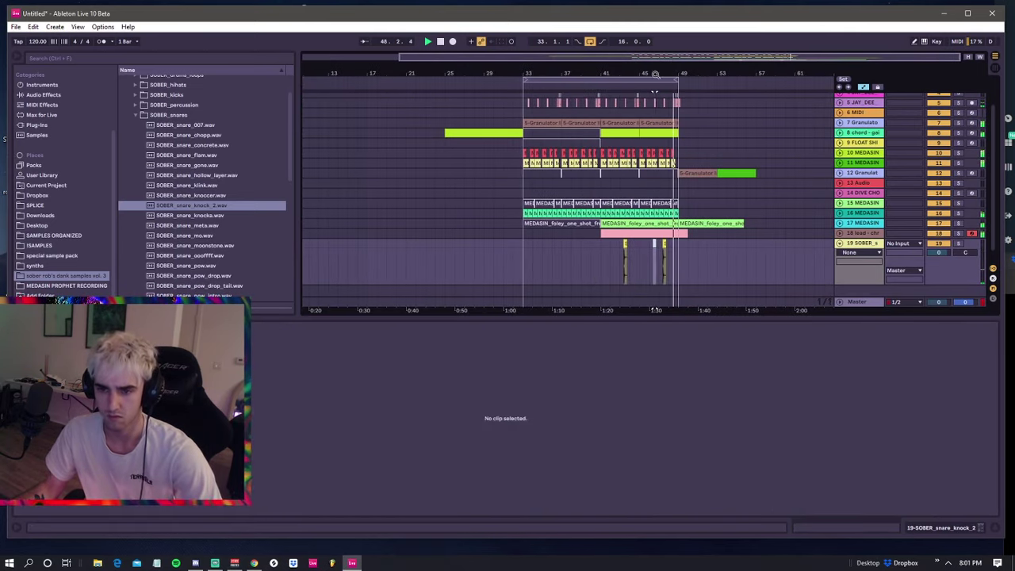
click(681, 233)
drag(684, 235, 679, 237)
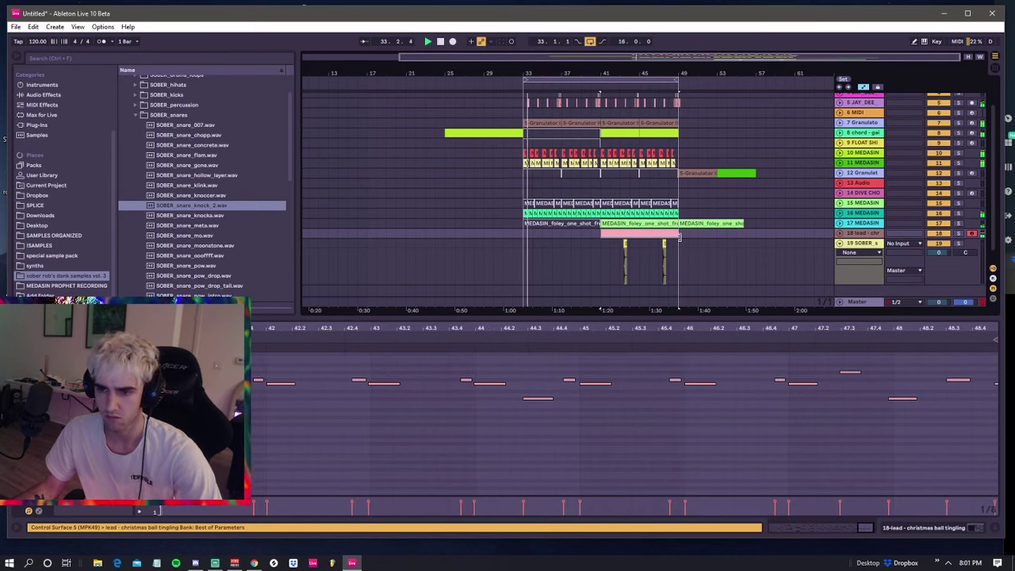
click(839, 243)
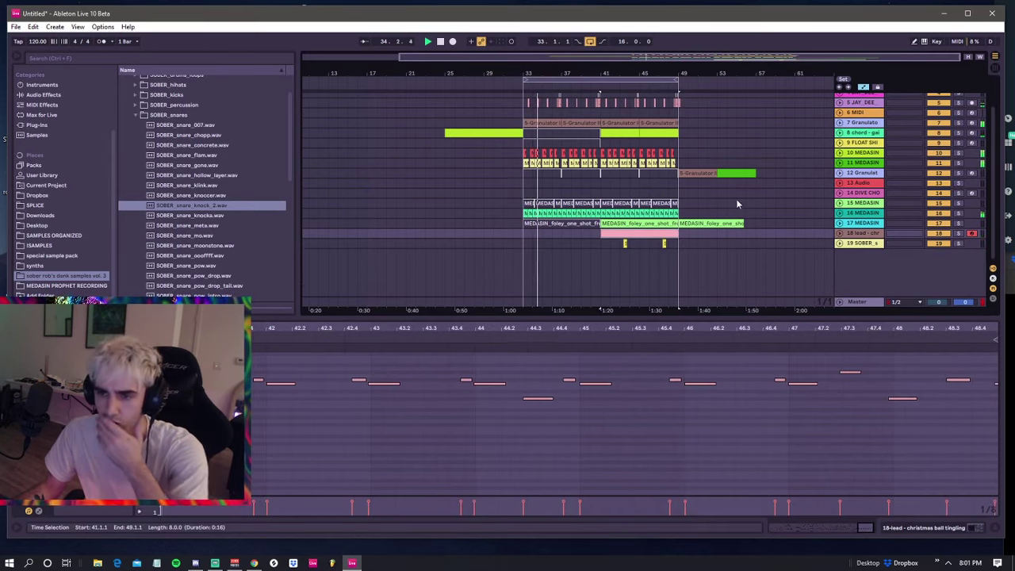
- Place the insert marker at 33.1.1 and preview SOBER_snare_moonstone.wav and SOBER_snare_oooffff.wav during playback
click(523, 185)
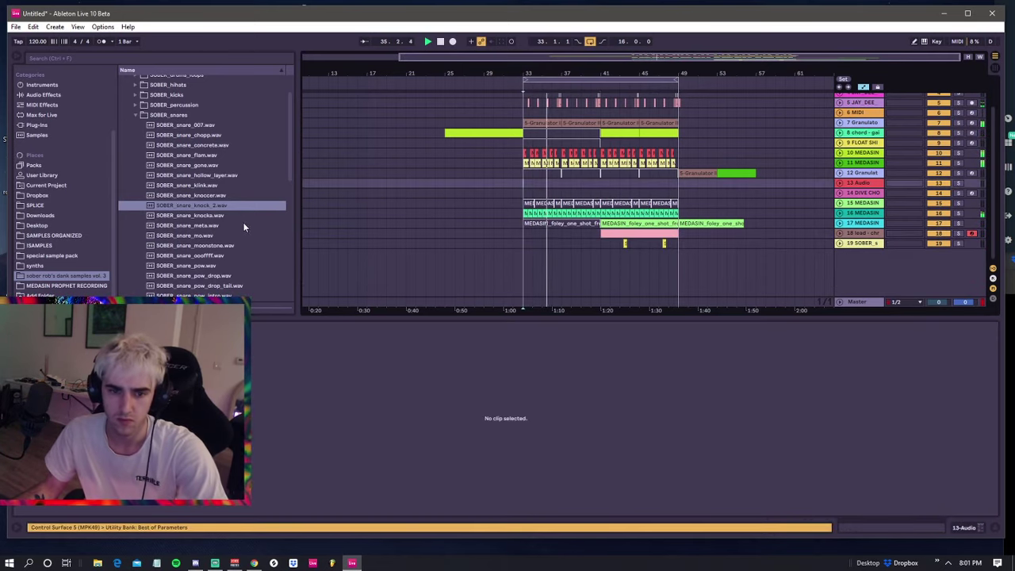
scroll(245, 228, down, 3)
click(187, 219)
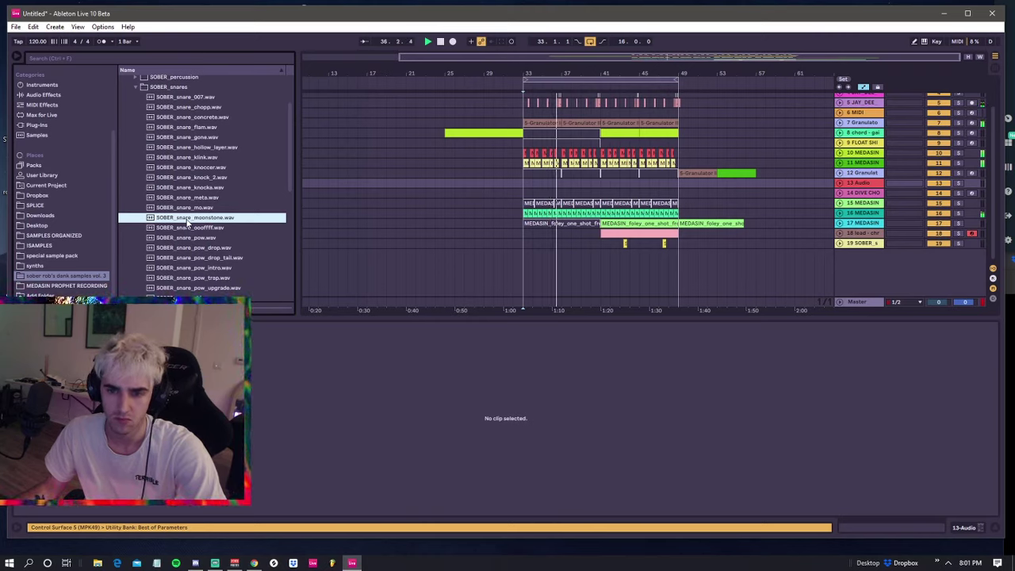
click(184, 229)
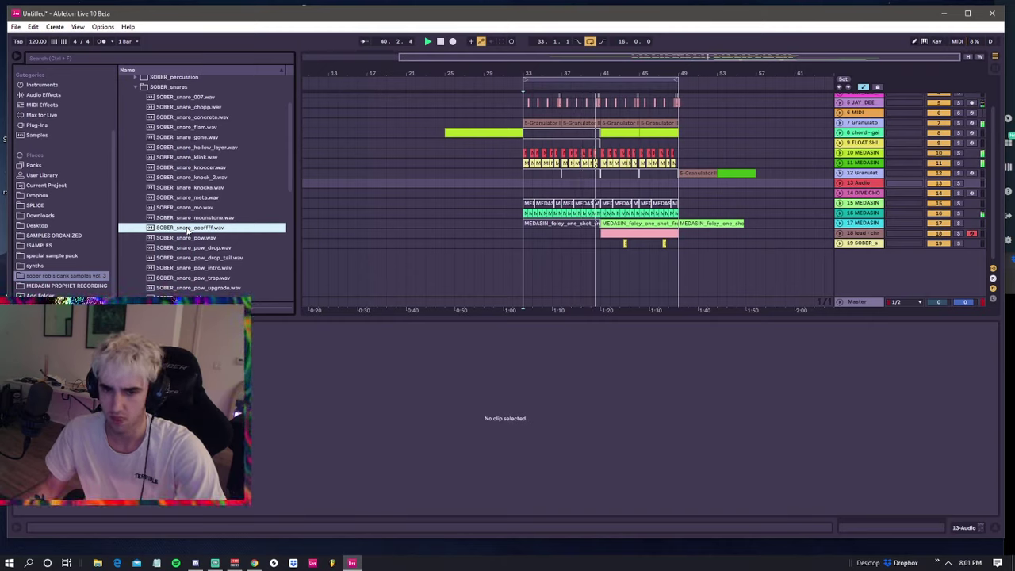
- Add SOBER_snare_oooffff.wav on a new audio track at 33.3.1 and audition it from 33.1.1
drag(187, 230, 536, 254)
scroll(530, 255, up, 8)
key(space)
click(437, 254)
click(558, 262)
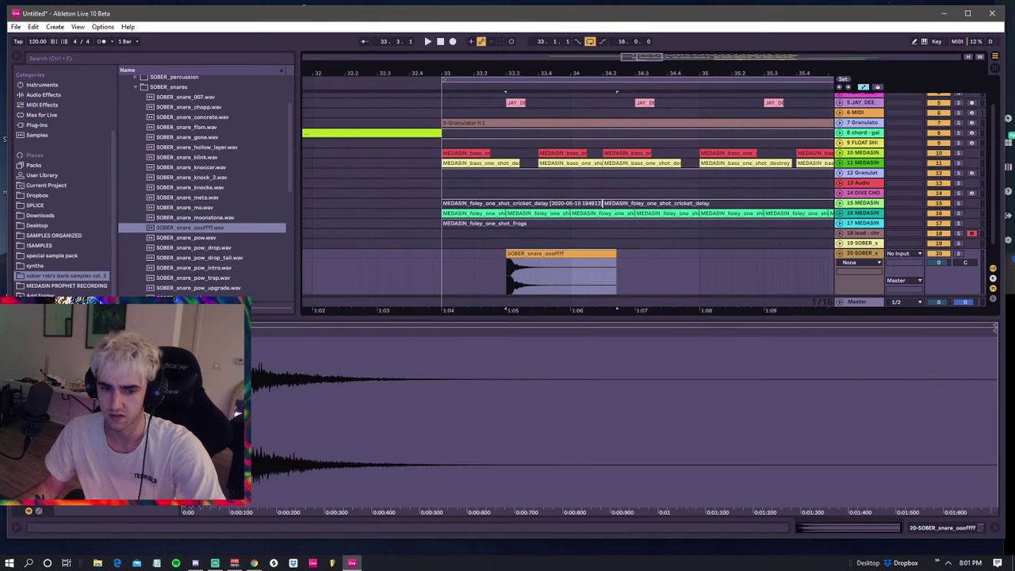
key(space)
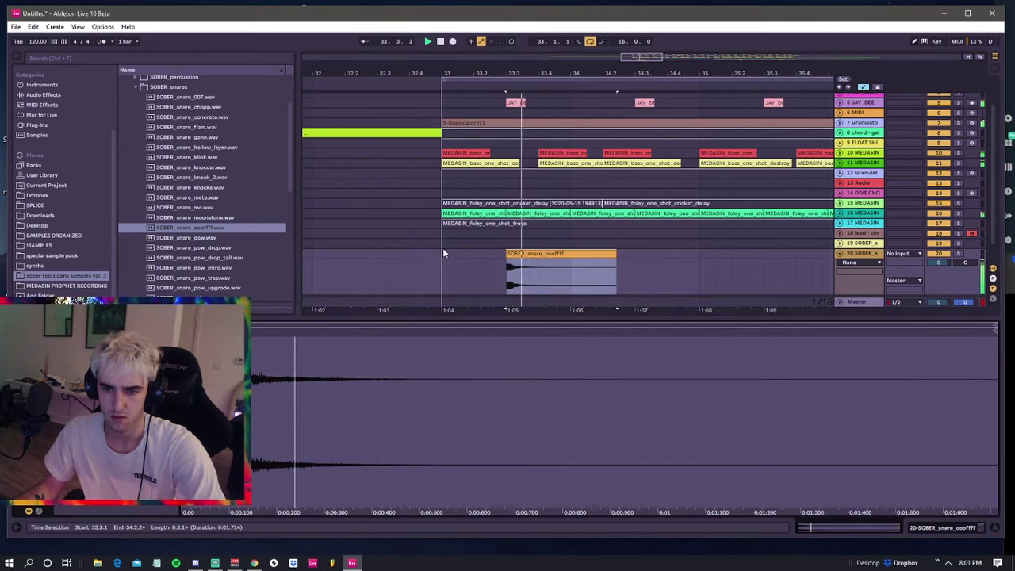
click(442, 247)
- Trim the new snare clip to end at 34.1.1 and duplicate its bar three times, up to 37.1.1
scroll(496, 163, down, 3)
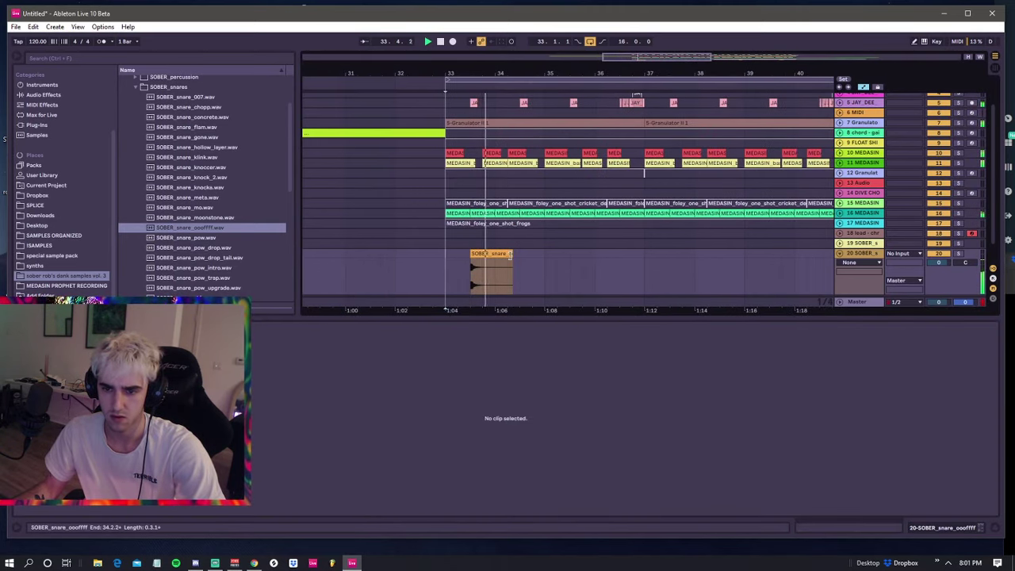
drag(512, 253, 495, 254)
click(445, 256)
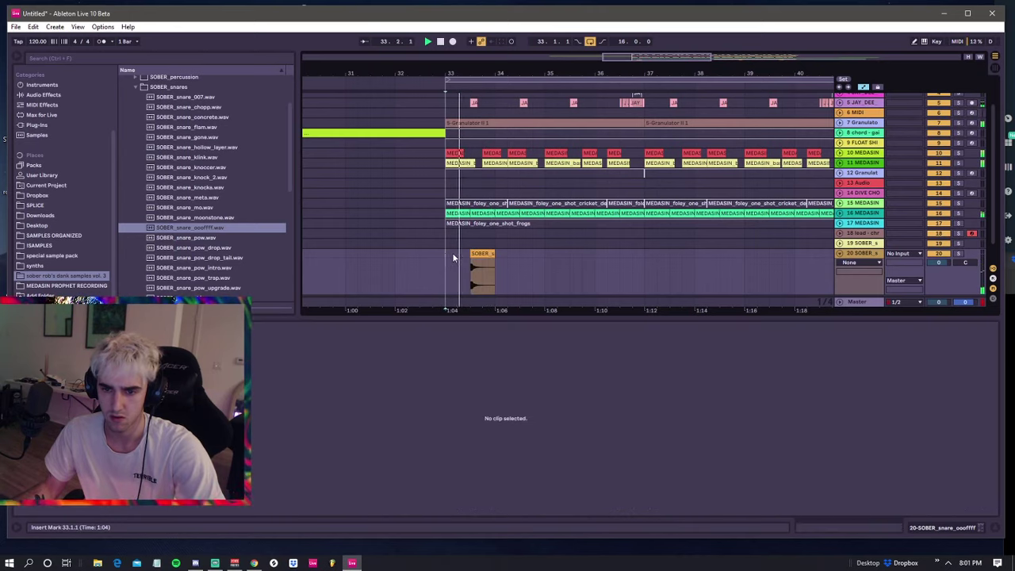
click(490, 253)
key(ctrl+d)
key(ctrl+d)
key(ctrl+d)
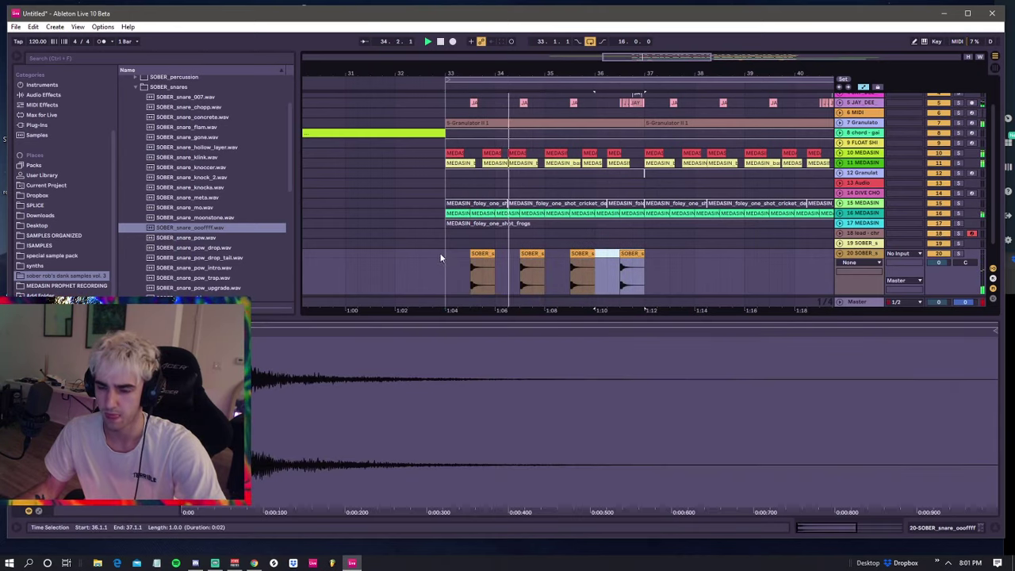
- Duplicate the four-bar snare pattern three times to fill 33.1.1 to 49.1.1, and return the insert marker to 33.1.1
shift+click(447, 256)
drag(475, 74, 416, 46)
key(ctrl+d)
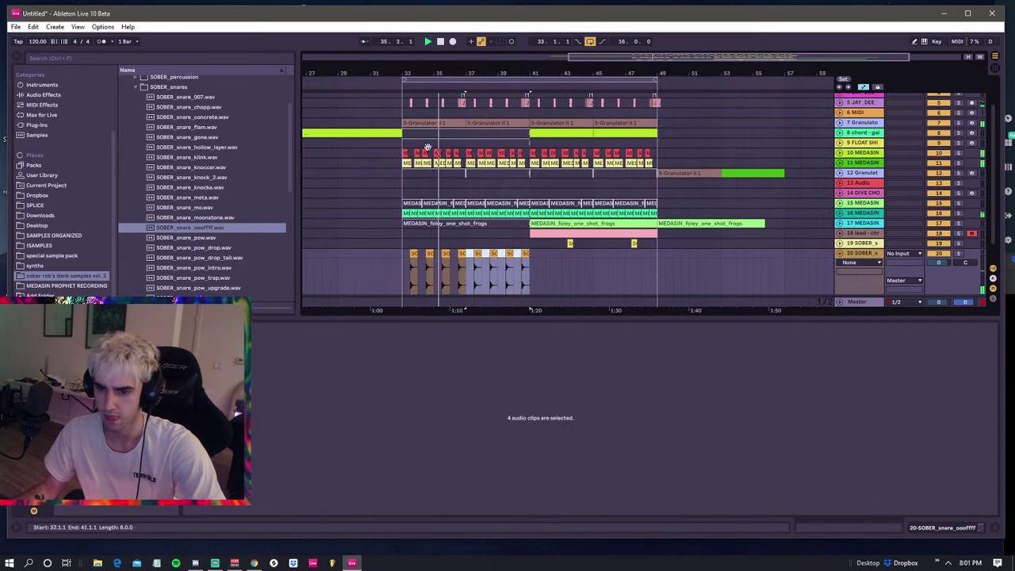
key(ctrl+d)
key(ctrl+d)
shift+click(401, 257)
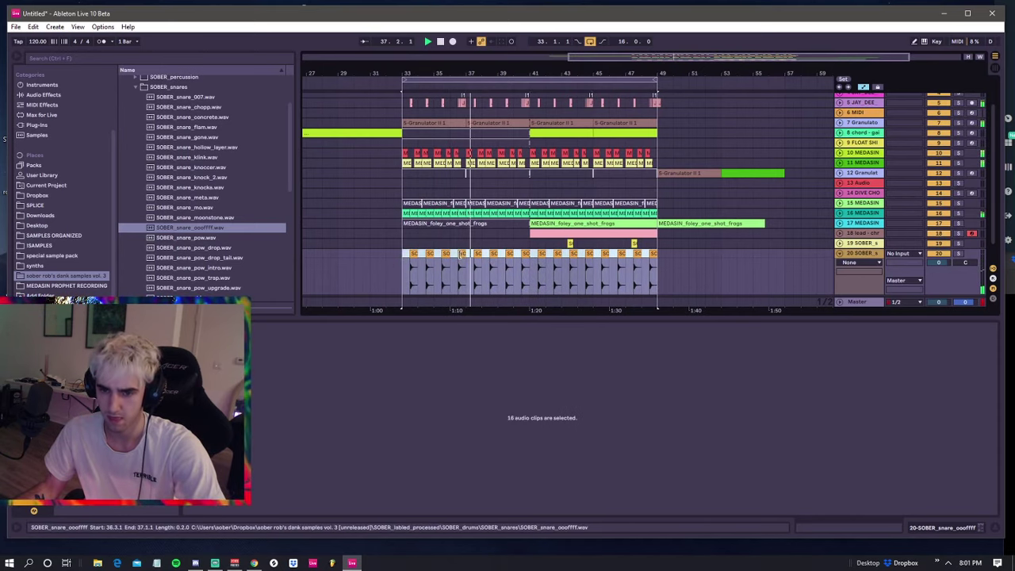
click(404, 274)
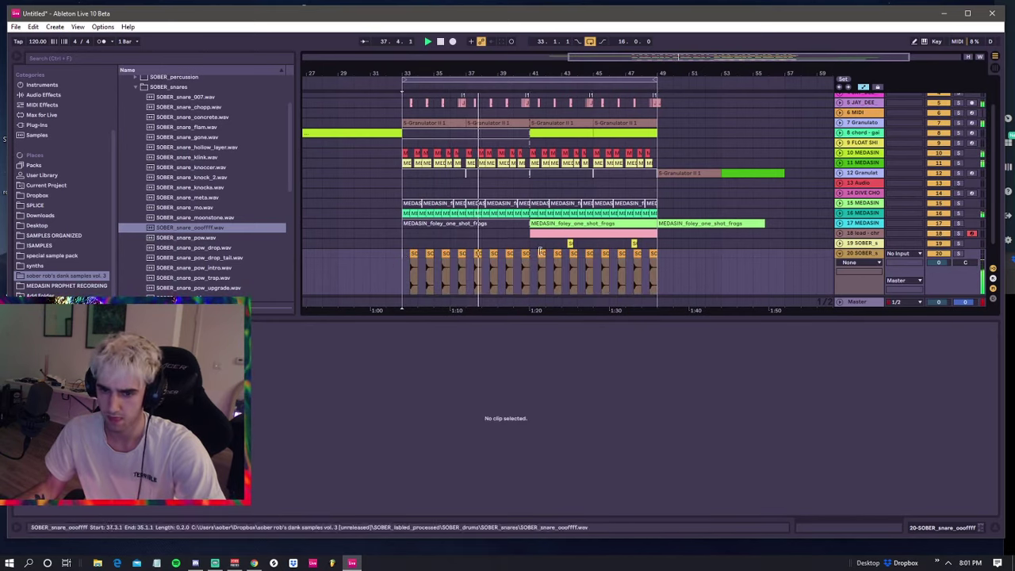
- Set the new snare track's volume to -2.1 dB and fold the track
click(841, 254)
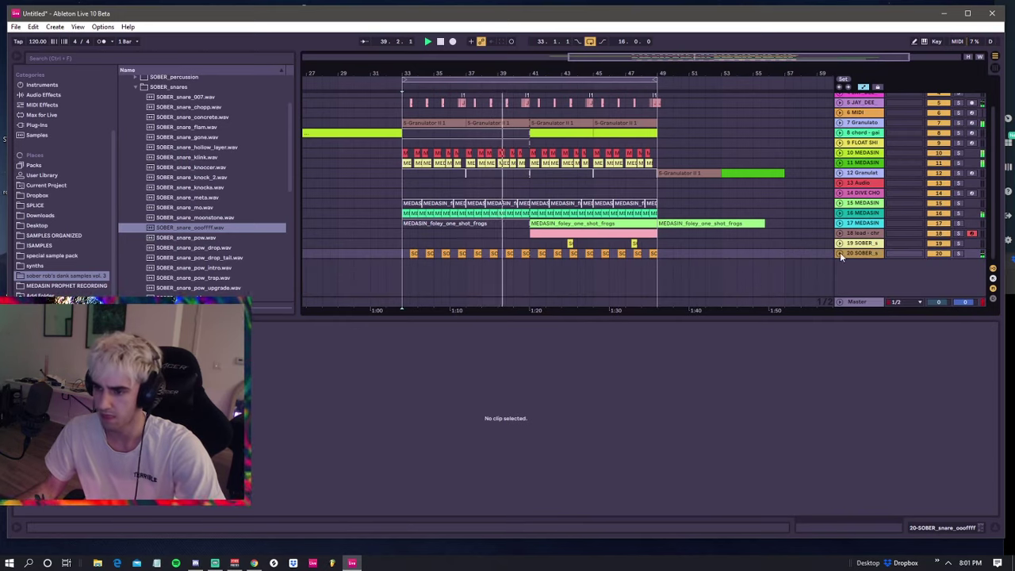
click(840, 254)
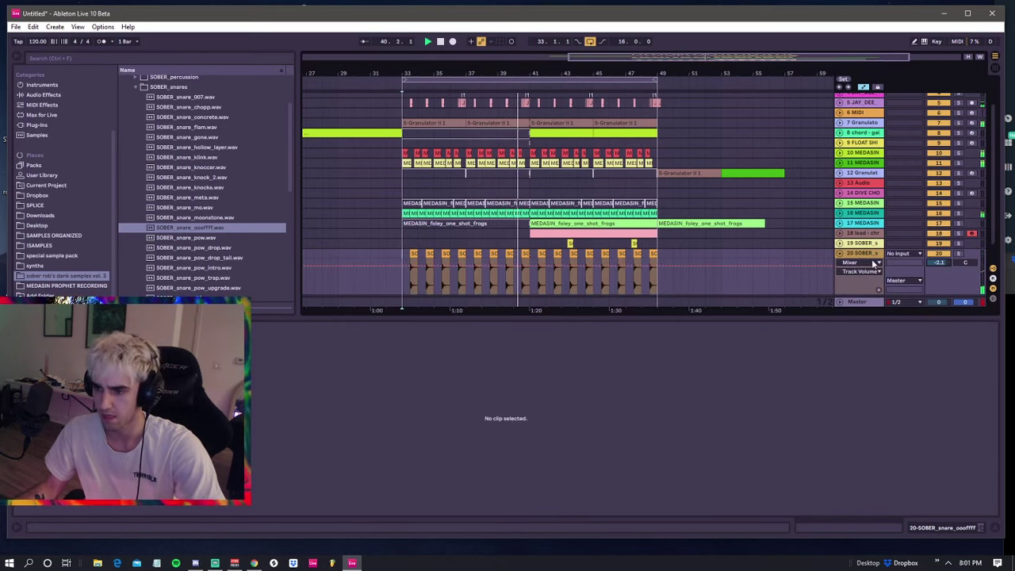
click(841, 254)
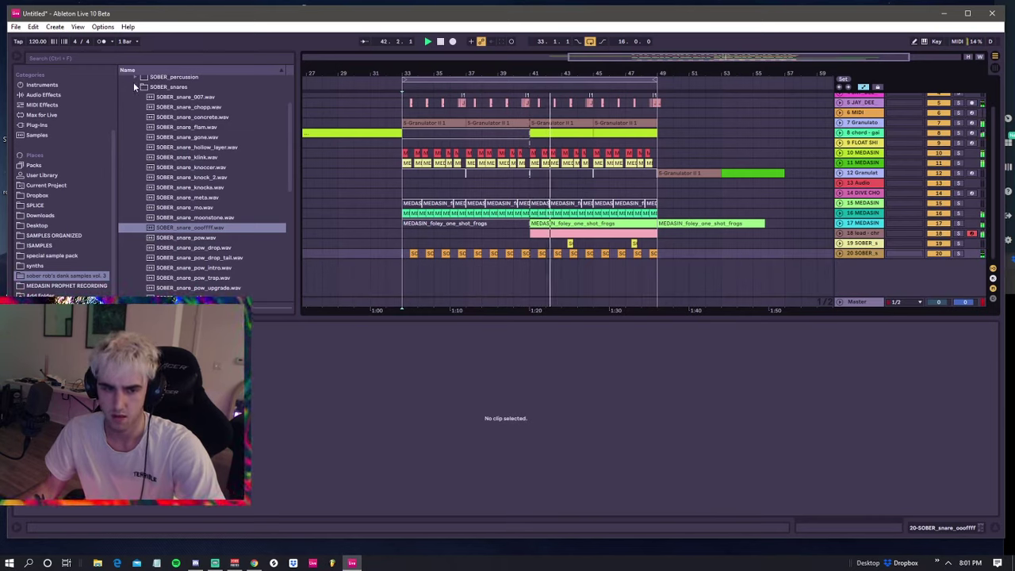
- Add the Echo audio effect to the new snare track
click(43, 94)
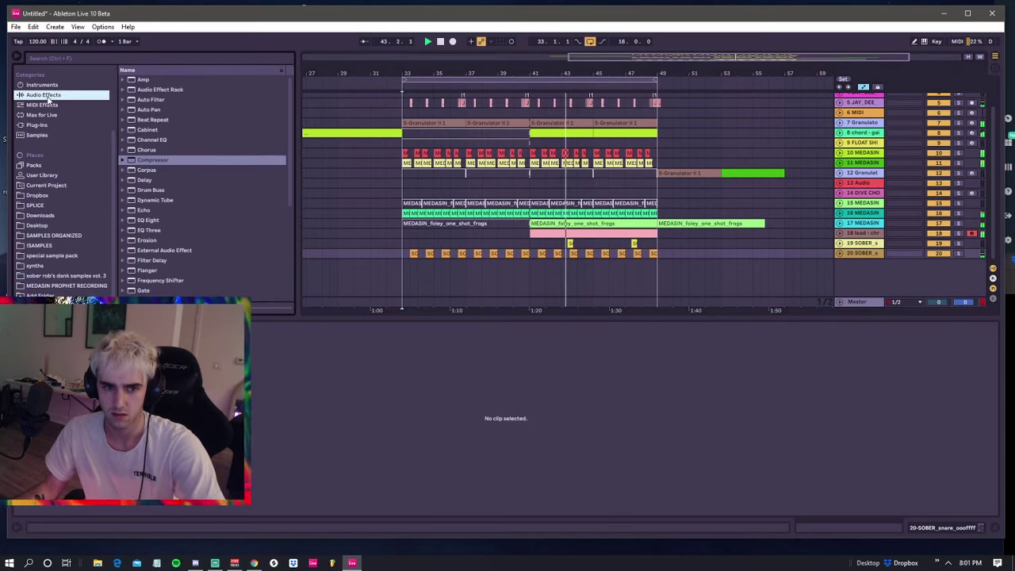
click(142, 210)
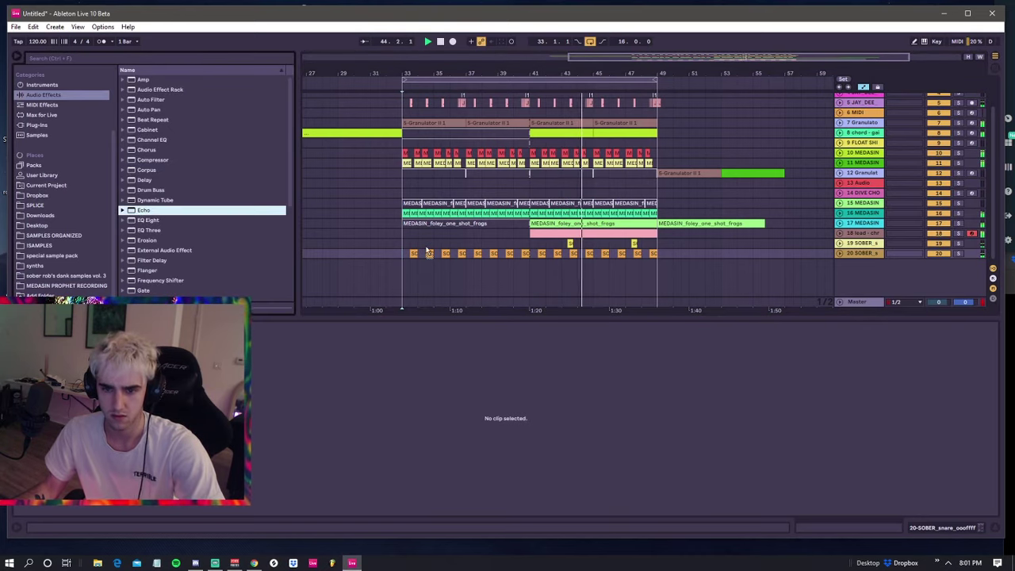
key(Return)
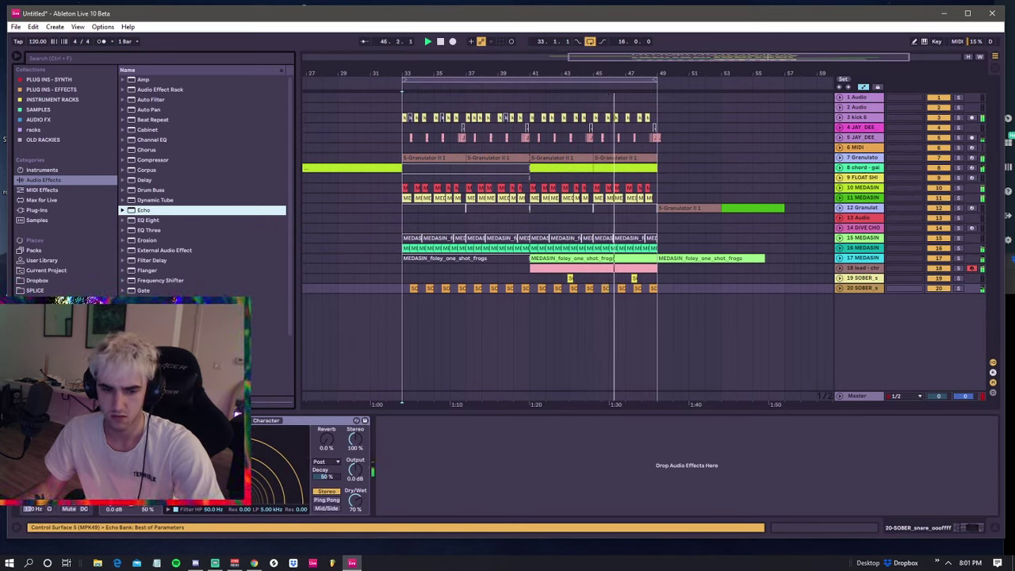
- Set the snare's Echo to 81% feedback, 18% reverb and 30% dry/wet, and place the insert marker at 33.1.1
drag(356, 505, 356, 525)
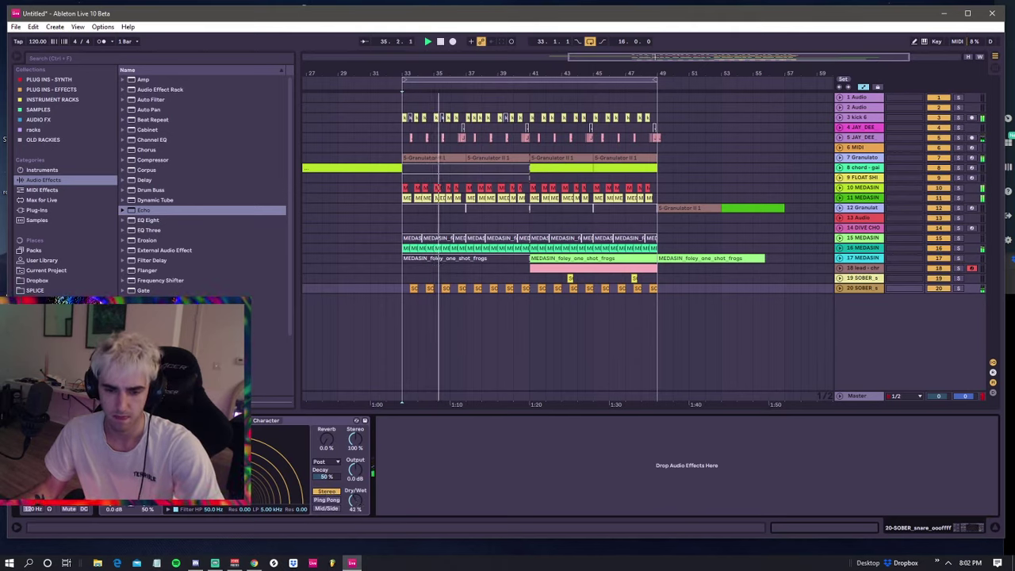
drag(355, 500, 355, 485)
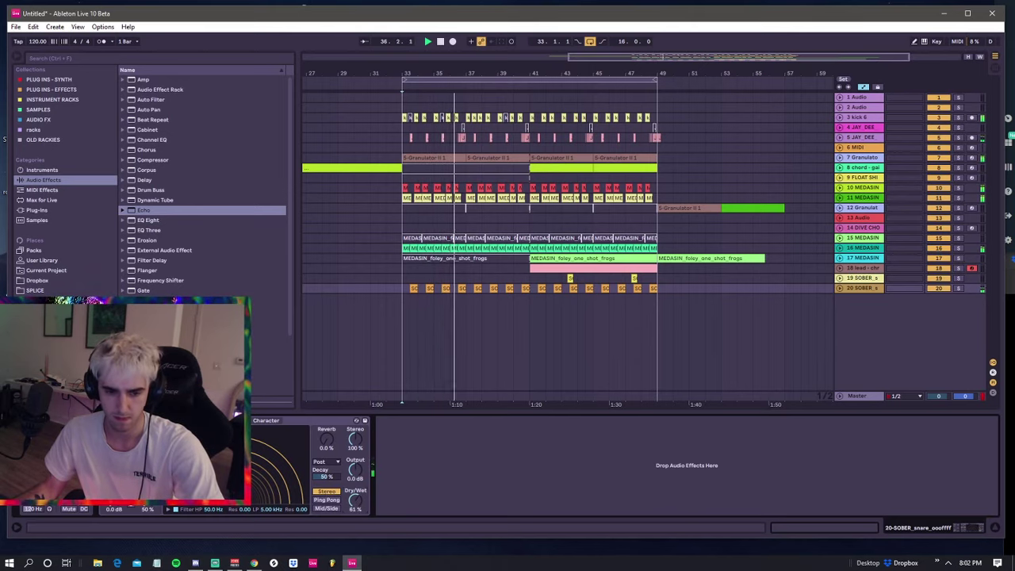
drag(147, 499, 147, 466)
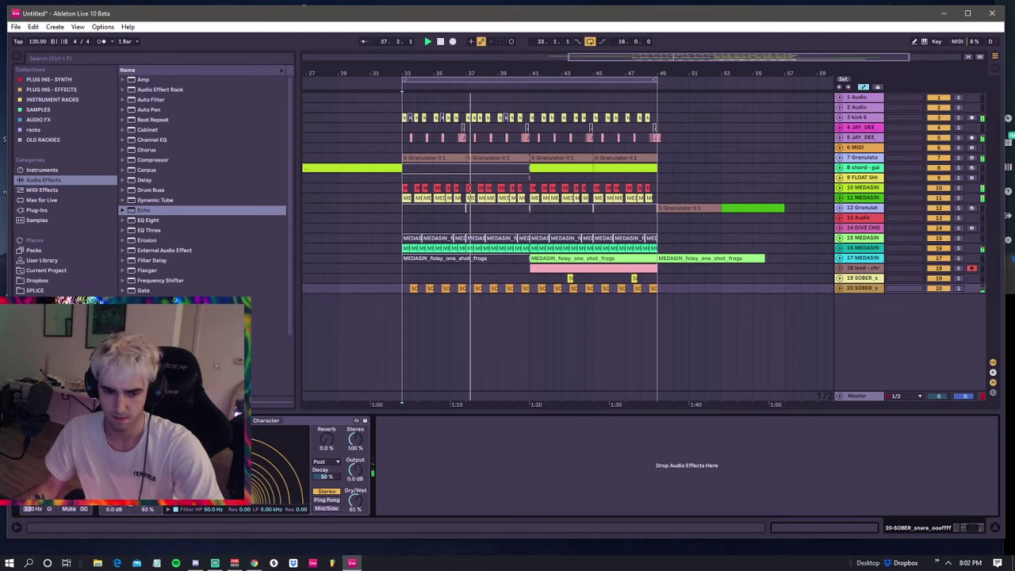
drag(353, 500, 353, 513)
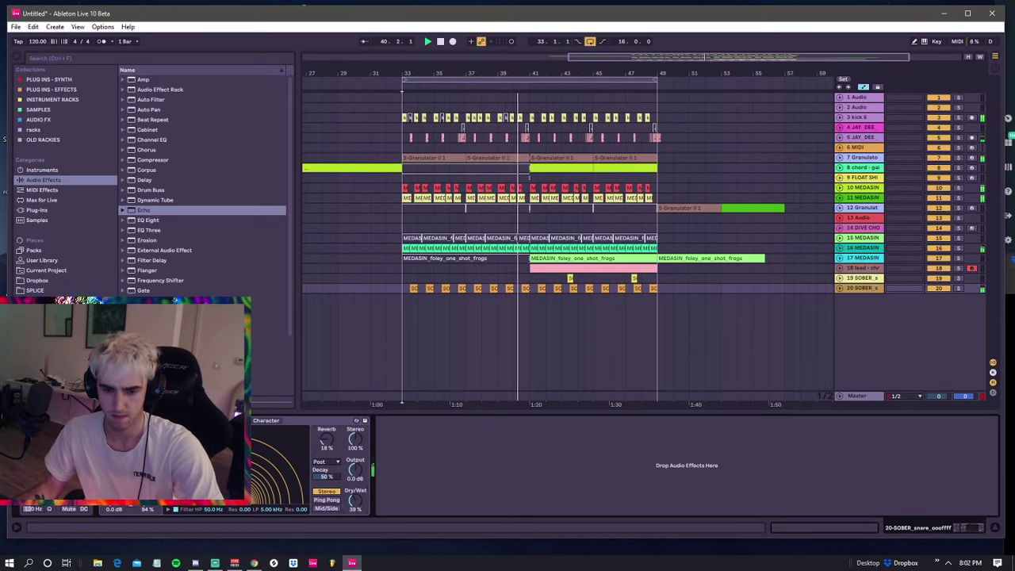
drag(355, 504, 355, 515)
drag(148, 499, 148, 510)
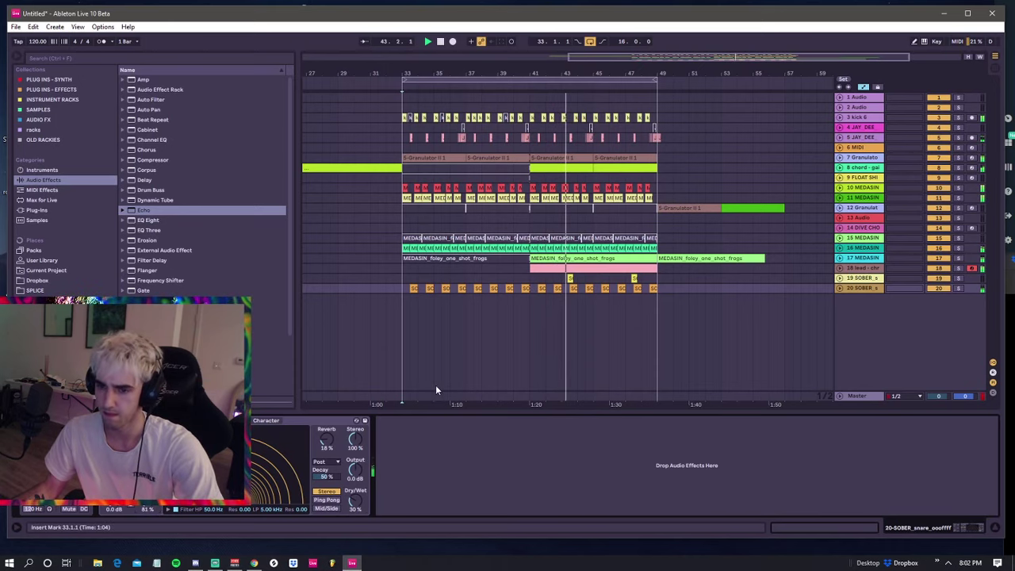
click(400, 289)
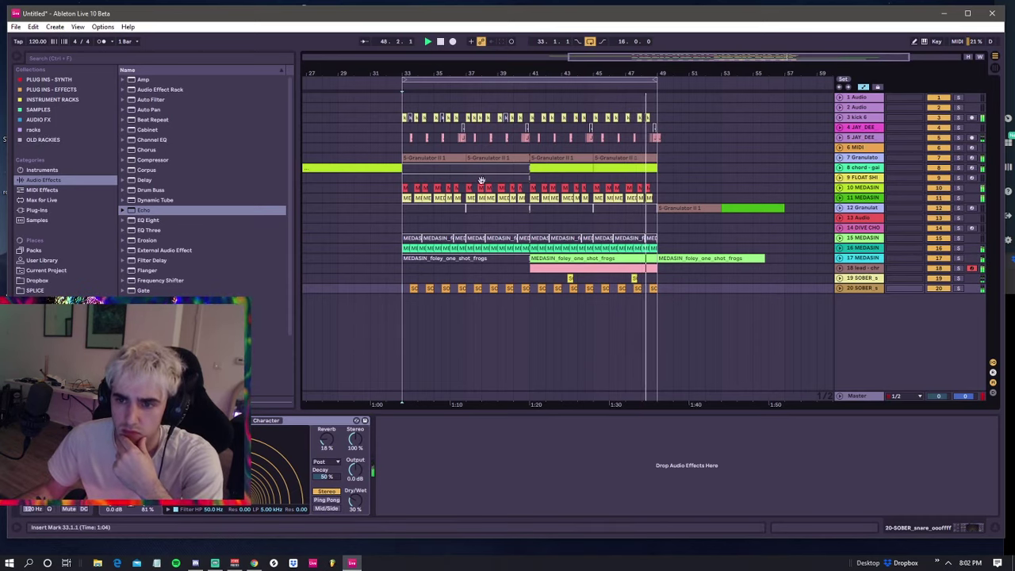
- Mute Granulator track 7 and place the insert marker at 33.1.1 on the clap track
click(774, 153)
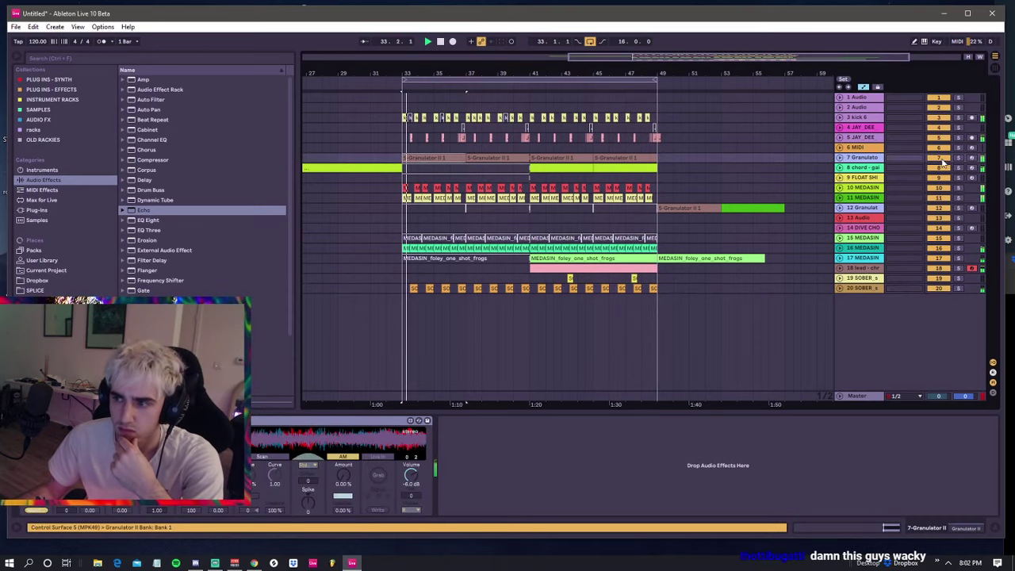
click(403, 148)
click(400, 138)
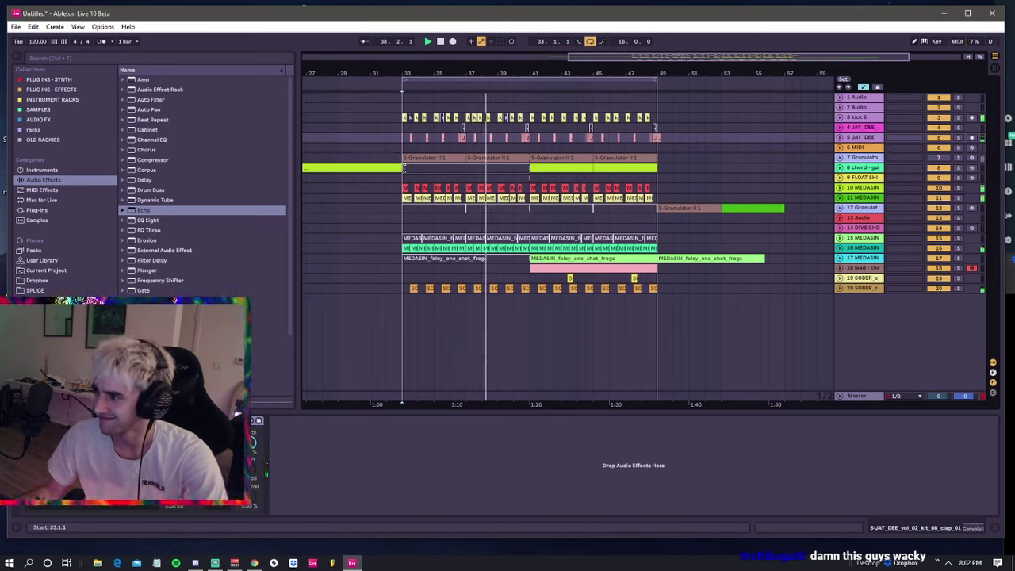
click(403, 180)
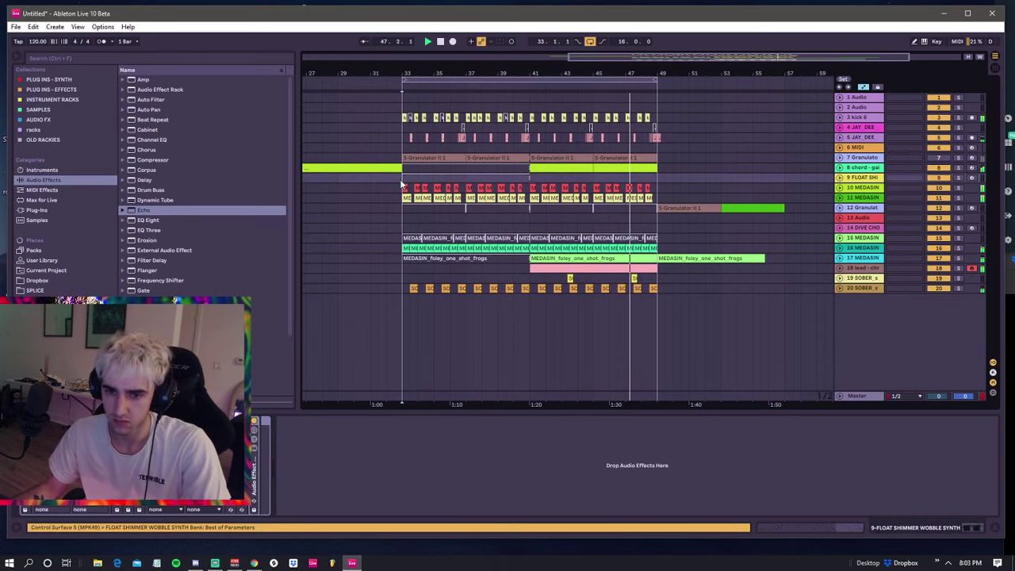
click(401, 190)
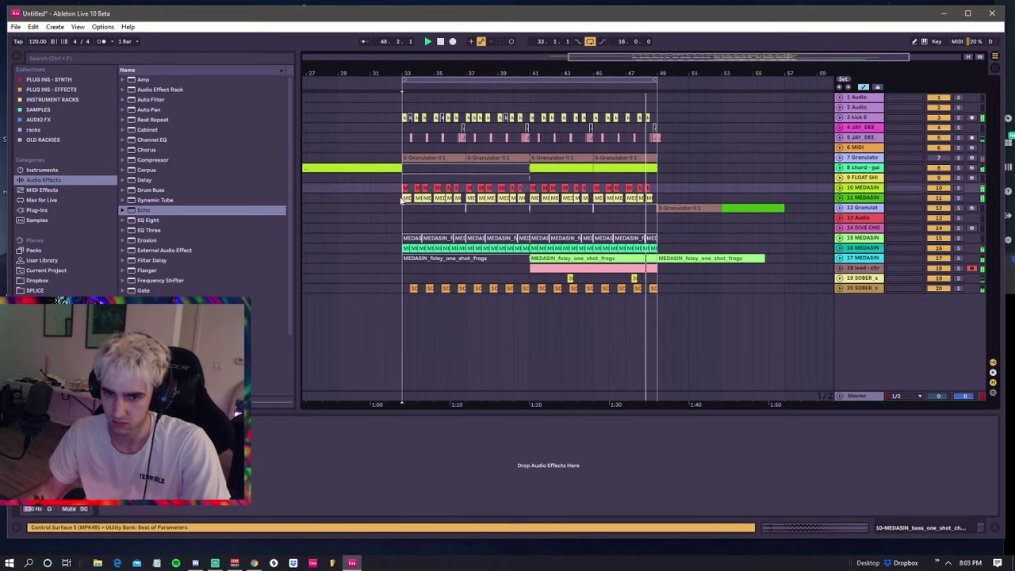
click(400, 198)
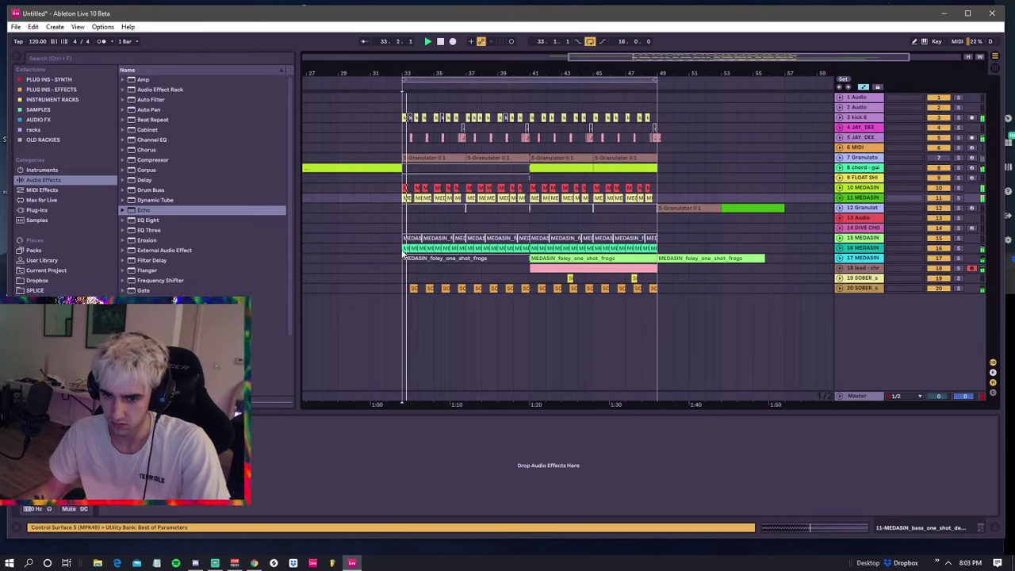
click(335, 260)
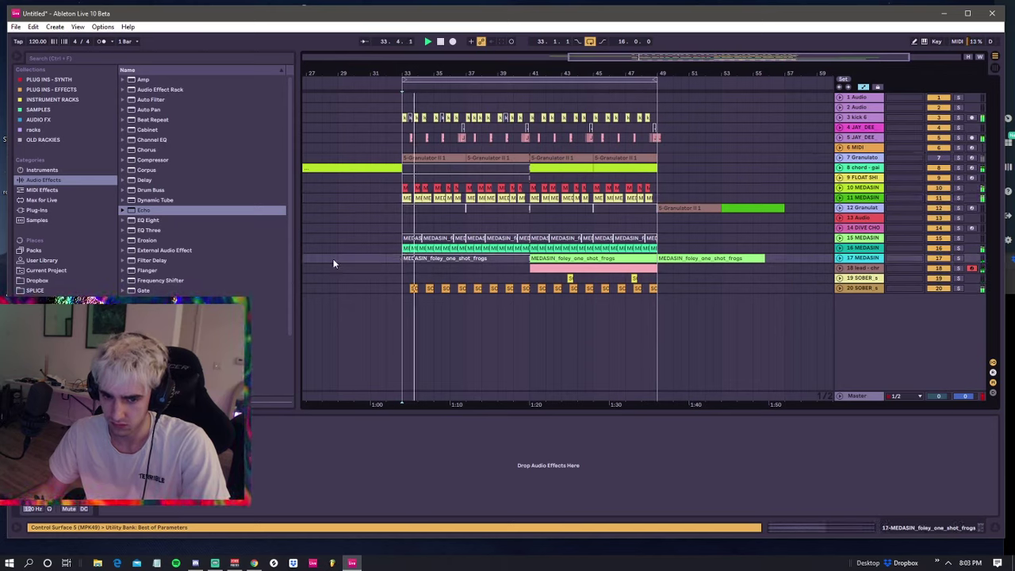
- Search the browser's samples for "vocal"
click(36, 219)
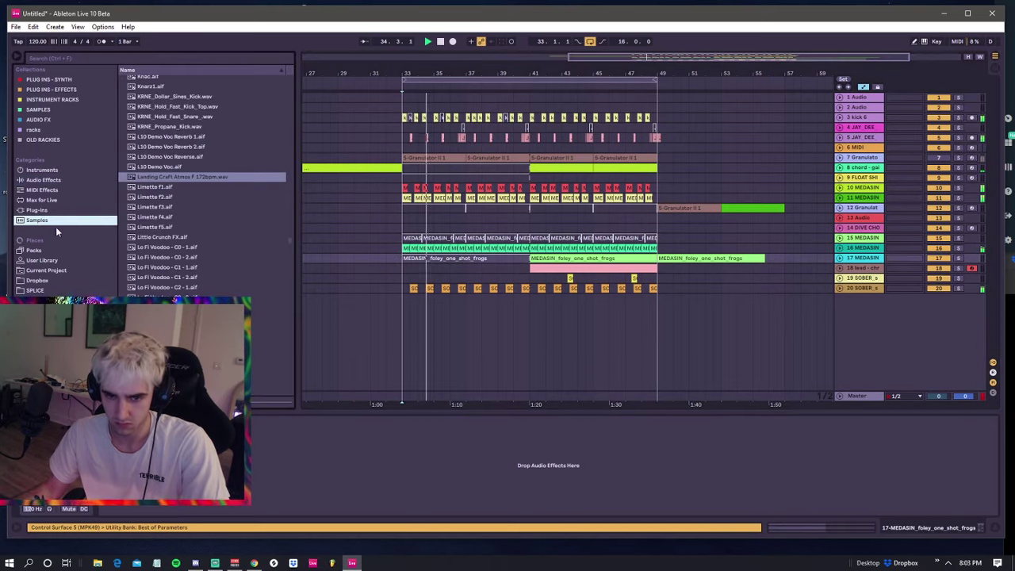
click(45, 56)
text(vocal)
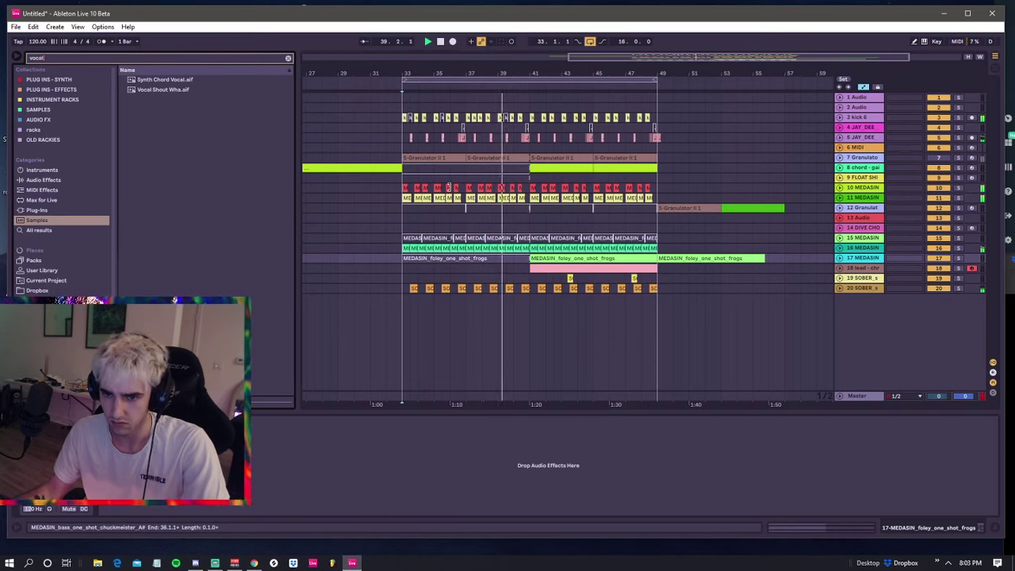
- Play the arrangement from the bass clip around 36.2.1 and open the clip's waveform
click(454, 196)
key(space)
key(space)
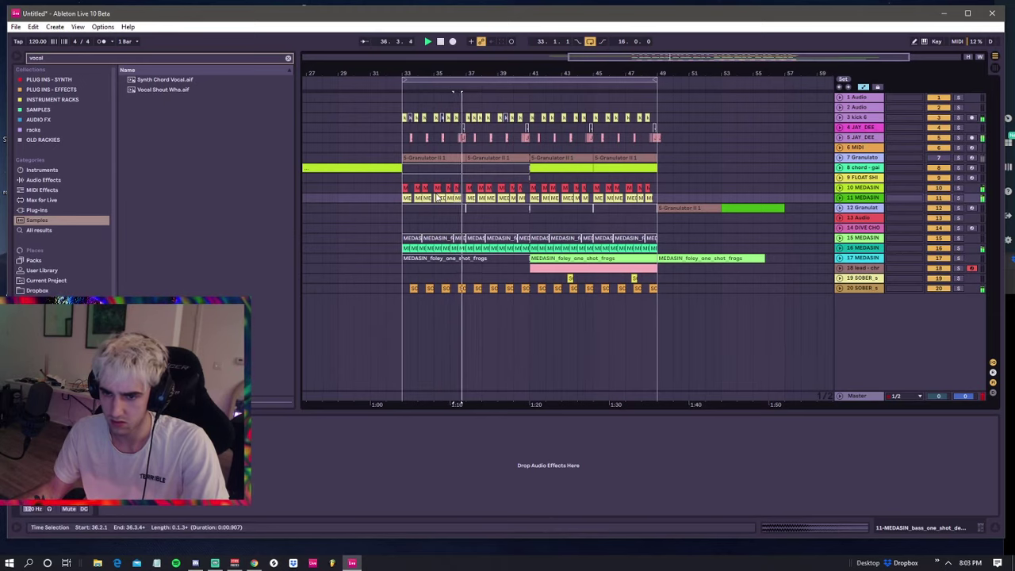
double_click(450, 238)
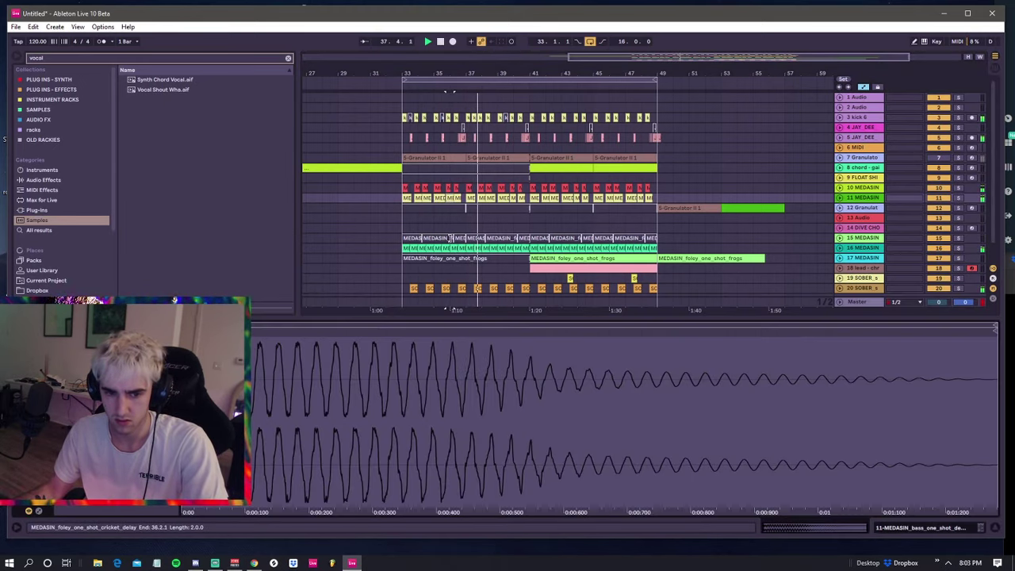
- Preview Vocal Shout Wha.aif and Synth Chord Vocal.aif, and widen the vocal search to all results to audition the vocal phrases
click(150, 91)
click(153, 82)
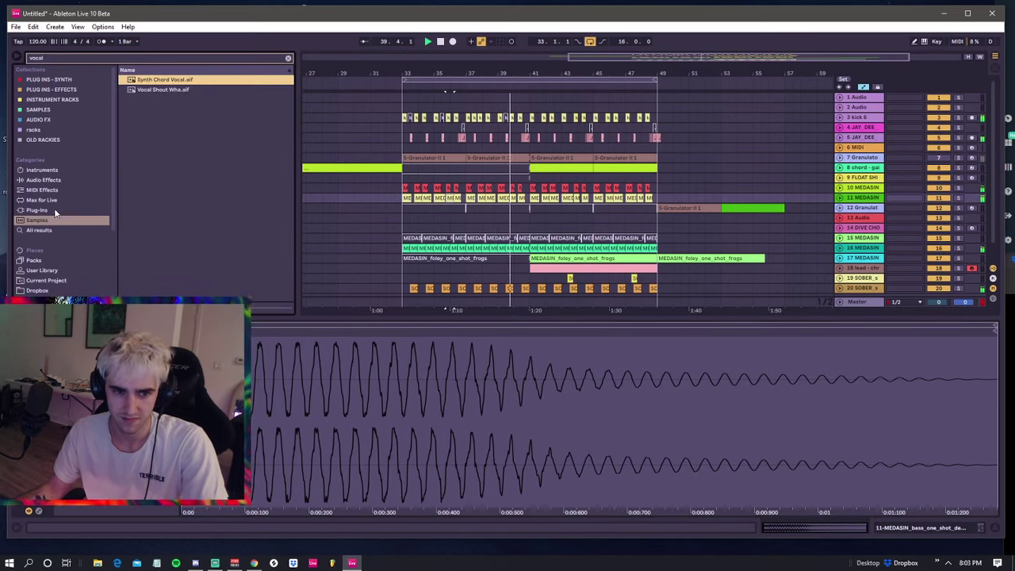
click(39, 230)
click(163, 180)
click(242, 169)
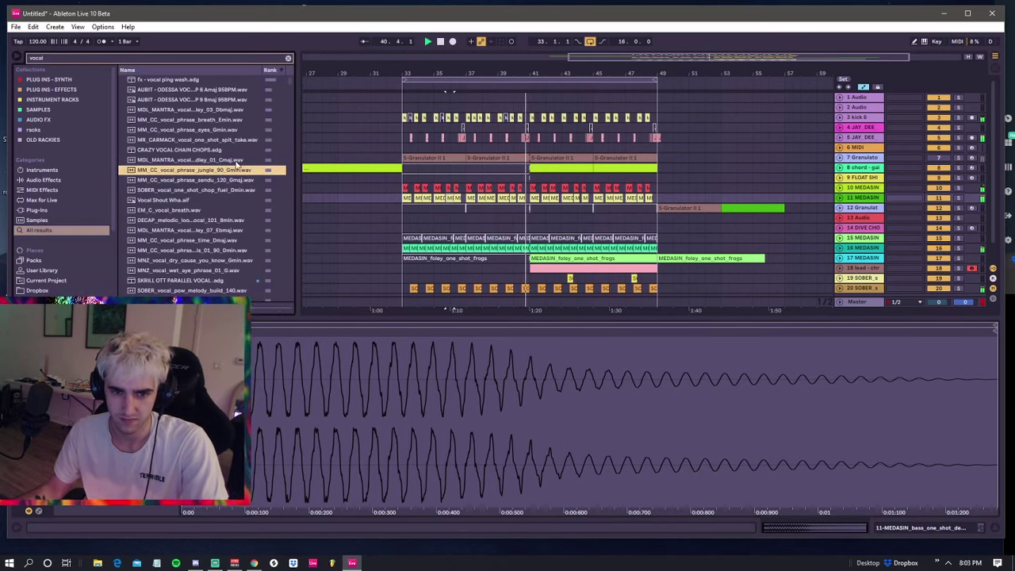
- Audition the AUBIT ODESSA, MDL_MANTRA and MM_CC_vocal_phrase_breath vocal samples against the beat
click(175, 100)
click(199, 91)
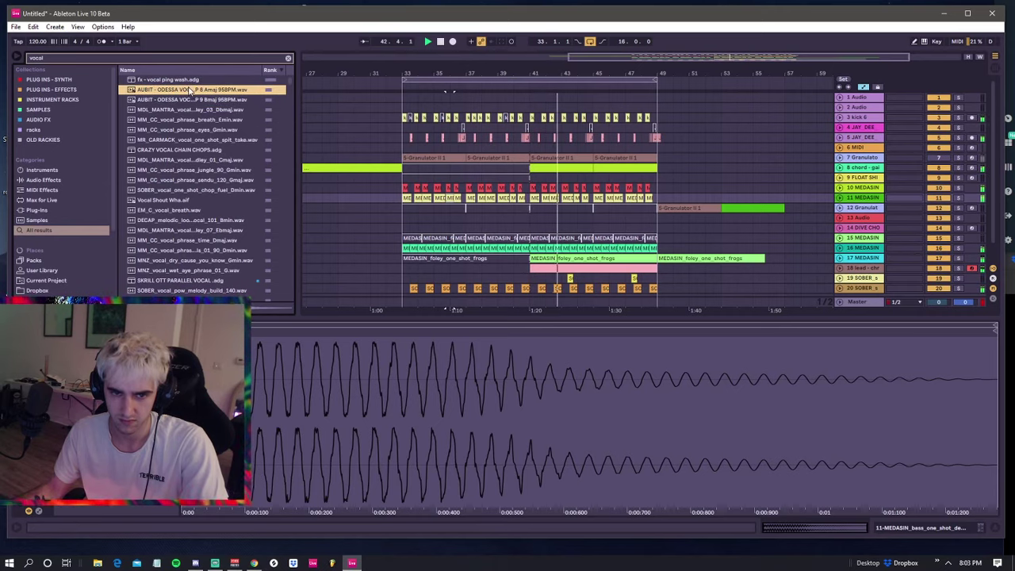
click(191, 110)
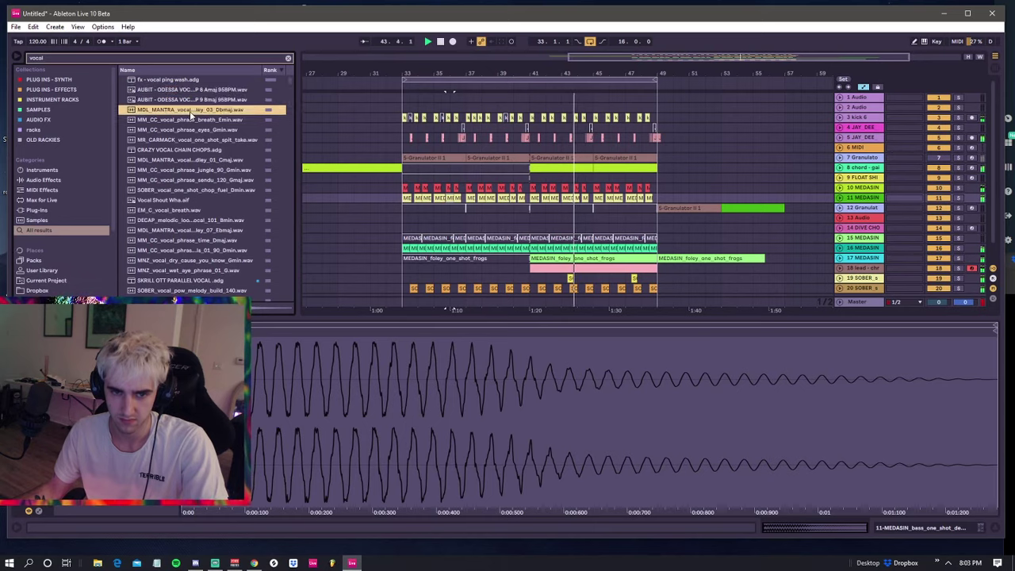
click(208, 119)
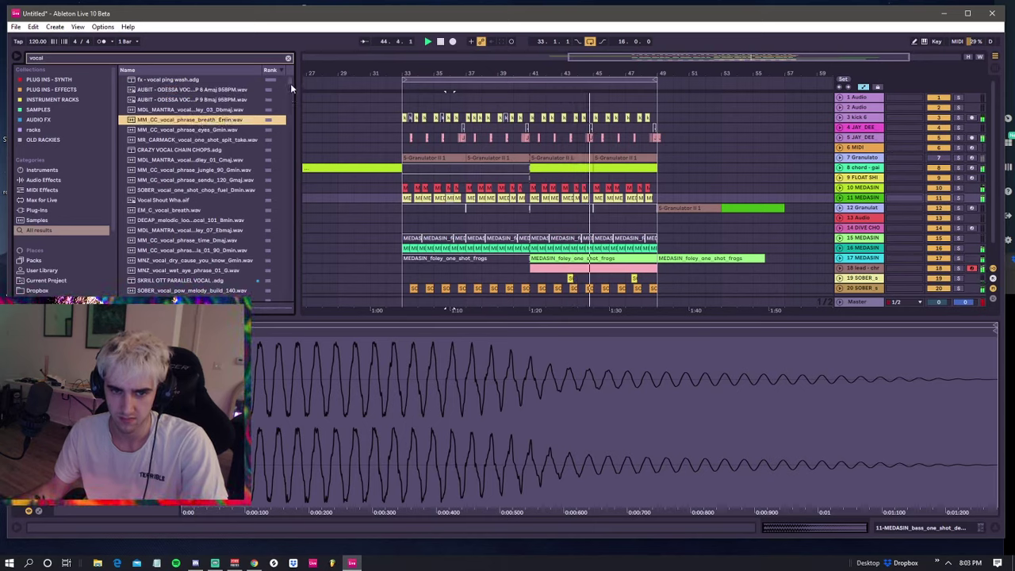
- Audition the MSKRB sound design vocal samples, including stretch_D, blegh_v2, ah and stretch_D_v2
drag(290, 83, 290, 114)
click(258, 120)
click(211, 108)
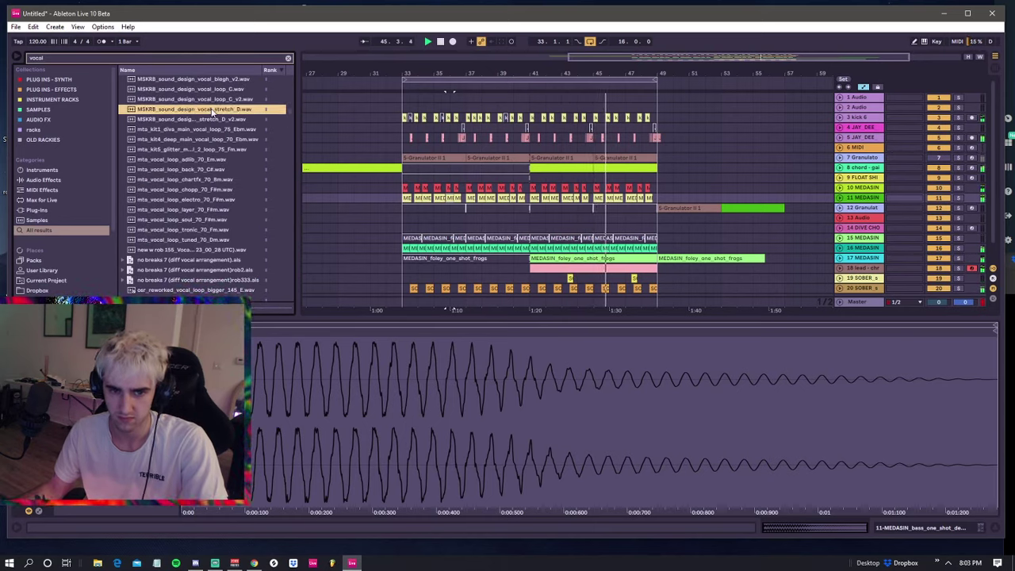
click(197, 89)
scroll(202, 111, up, 1)
click(195, 100)
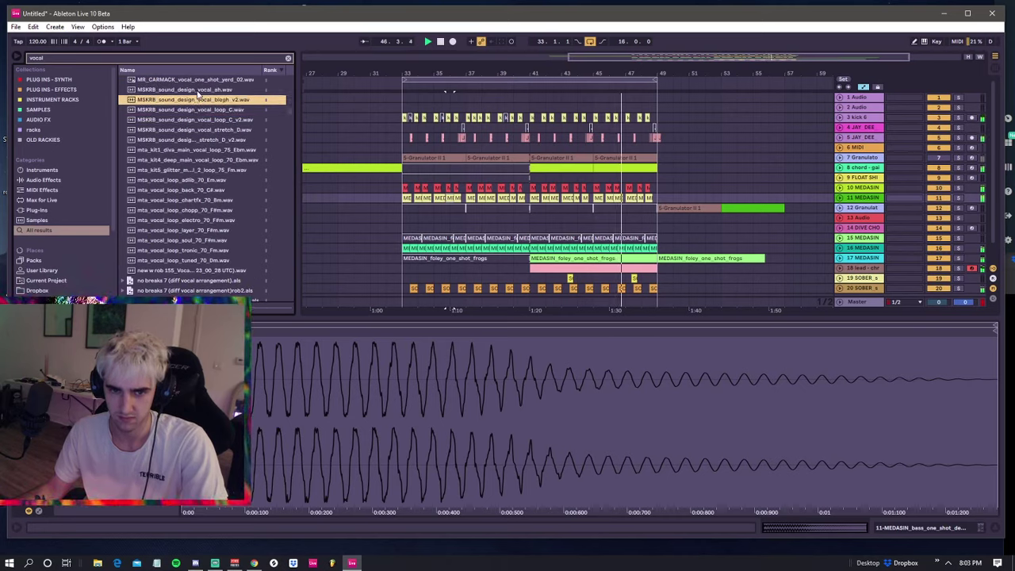
click(199, 90)
click(193, 129)
click(191, 139)
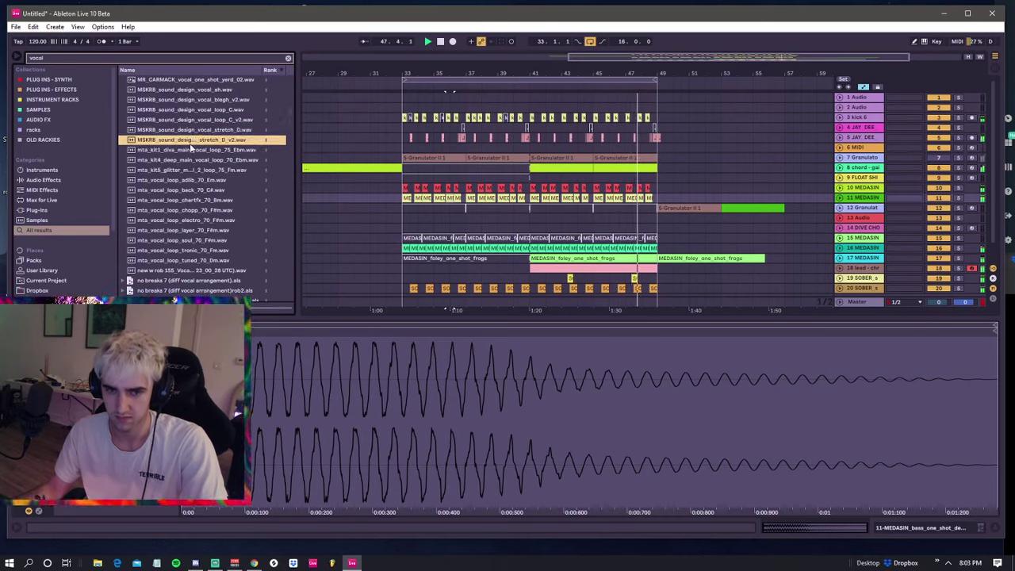
- Audition the mta vocal loops and place mta_vocal_loop_adlib_70_Em.wav at bar 33 on a new audio track below the bass tracks
click(188, 160)
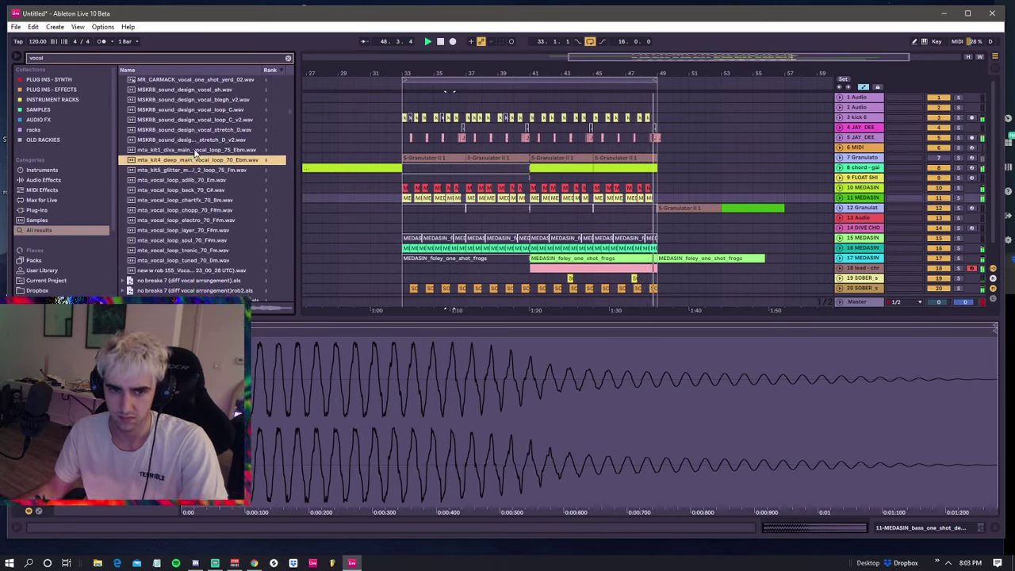
click(195, 150)
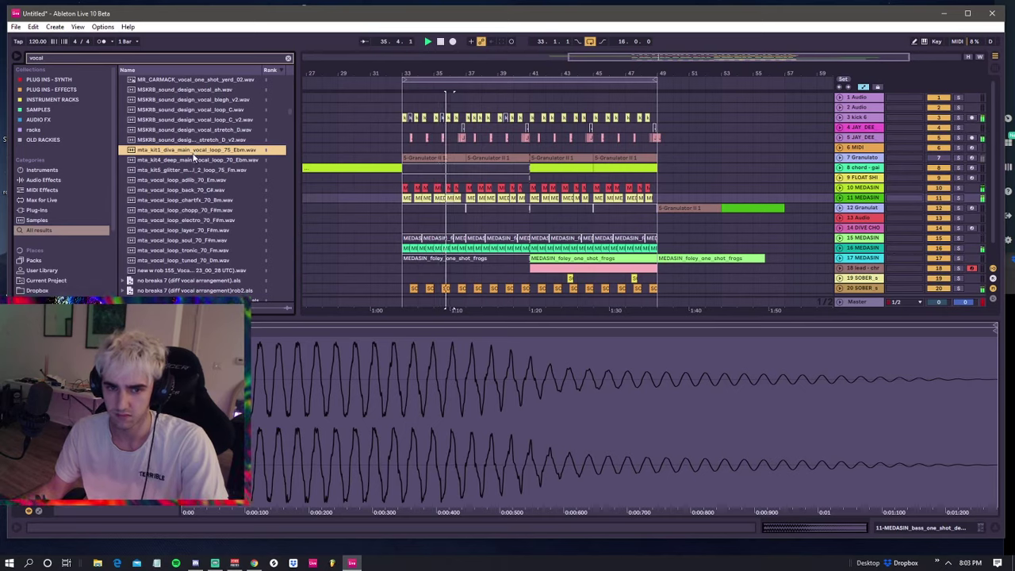
click(183, 180)
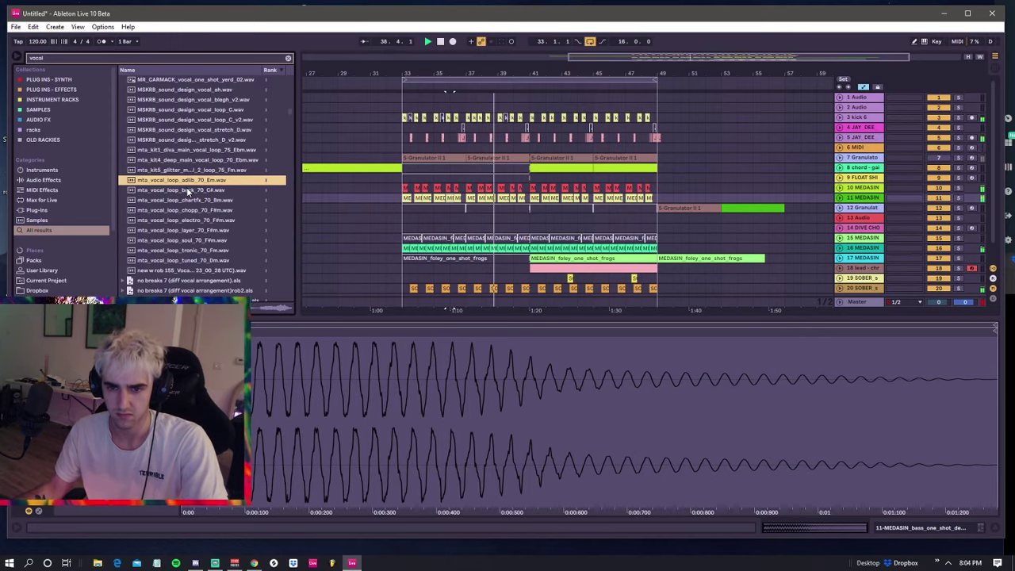
key(ctrl+t)
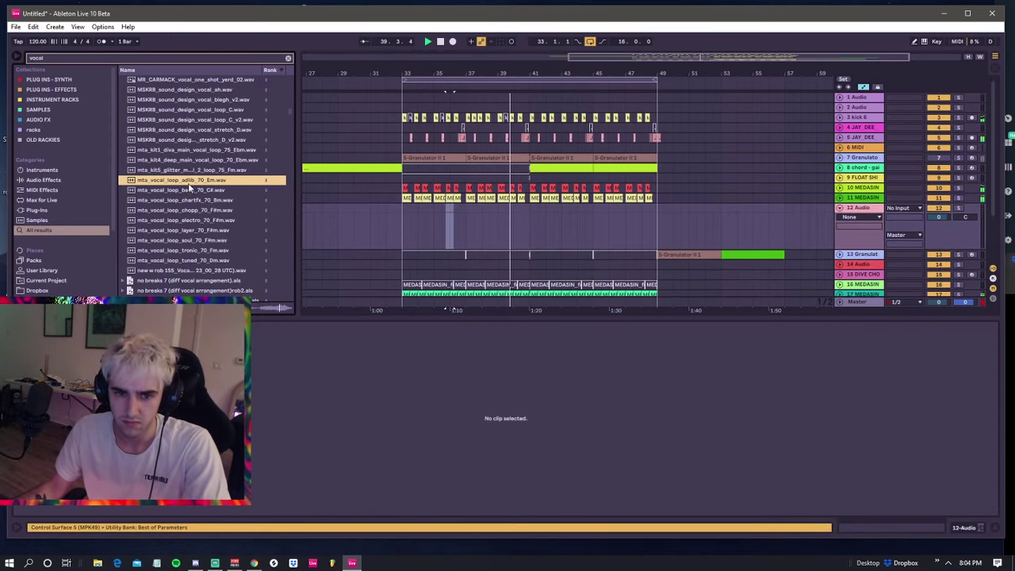
drag(190, 184, 428, 212)
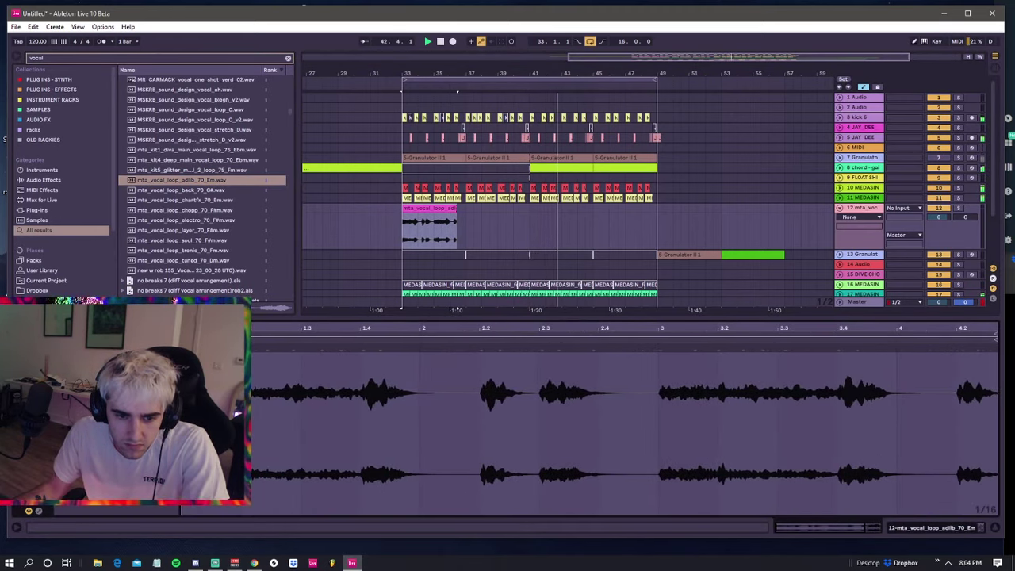
- Extend the vocal loop clip to 37.1.1, split off its last phrase and play it back with the beat
key(space)
key(space)
key(space)
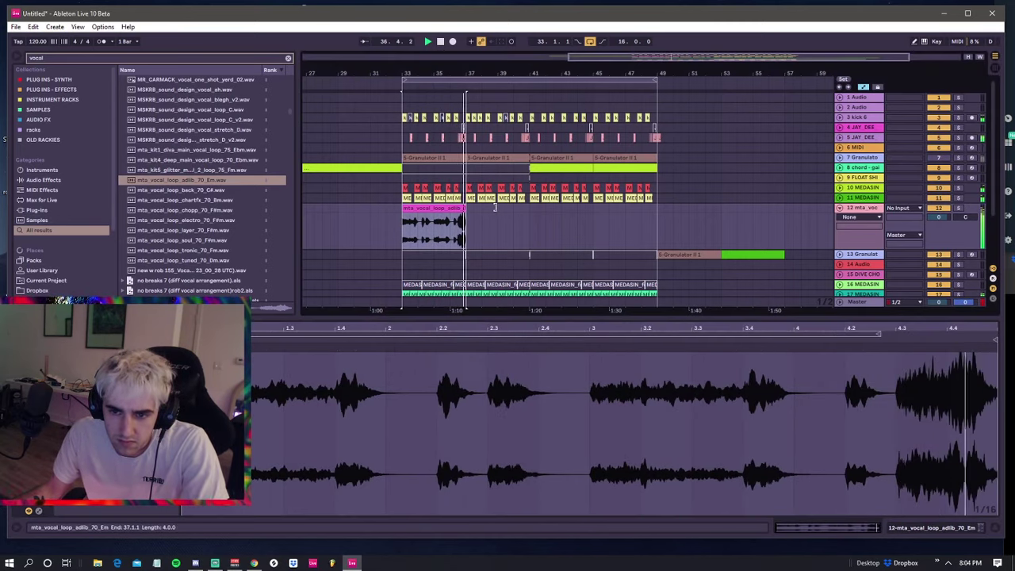
key(space)
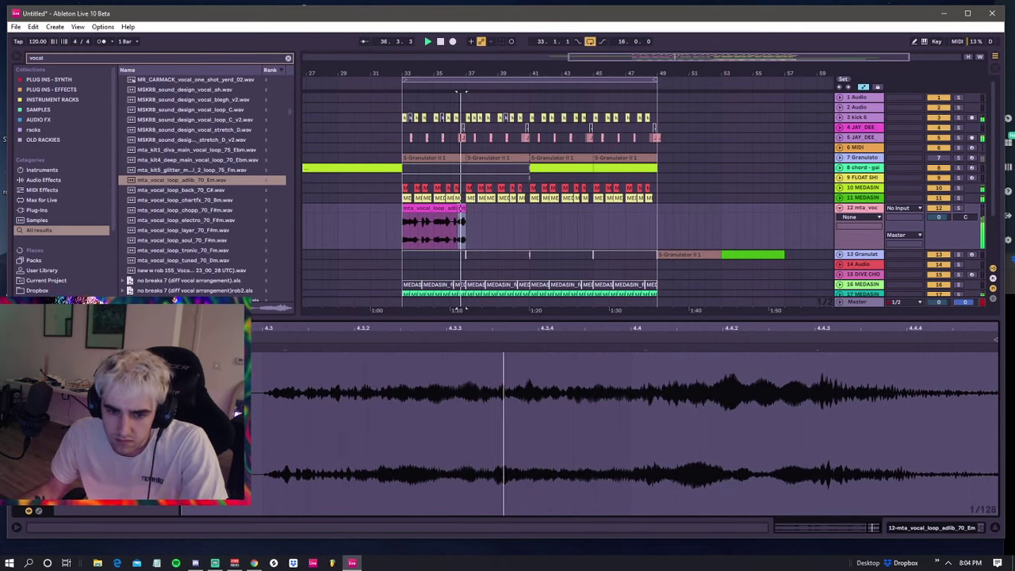
- Split the vocal clip at 34.1.1, 35.1.1 and 36.1.1, and duplicate the four-bar section to bar 37
click(423, 225)
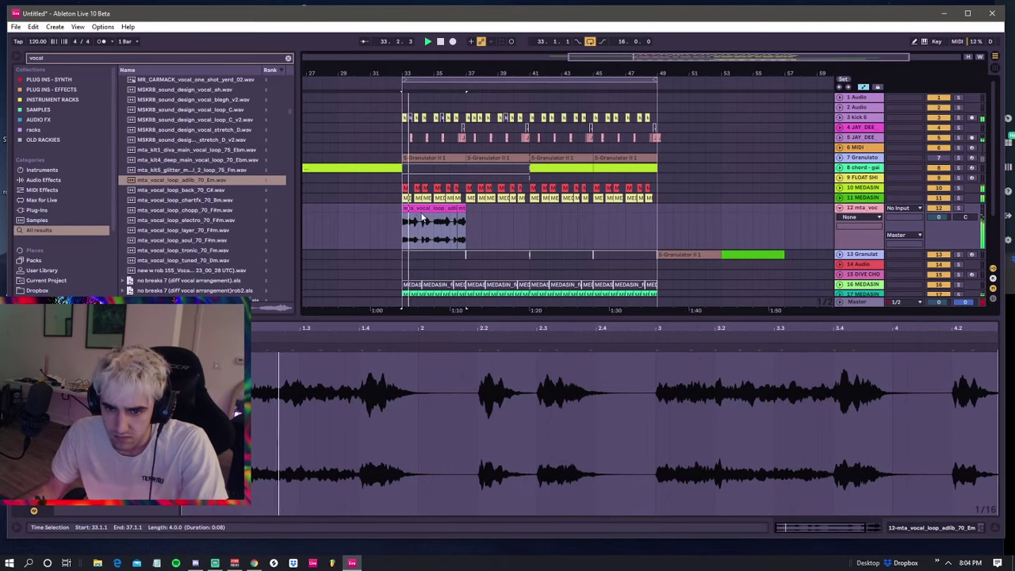
click(411, 226)
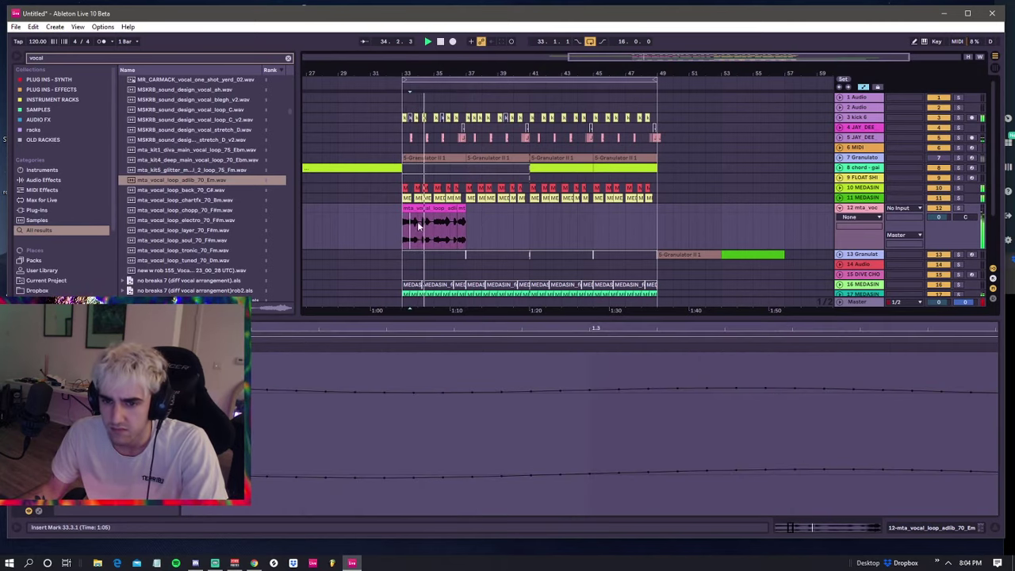
click(415, 209)
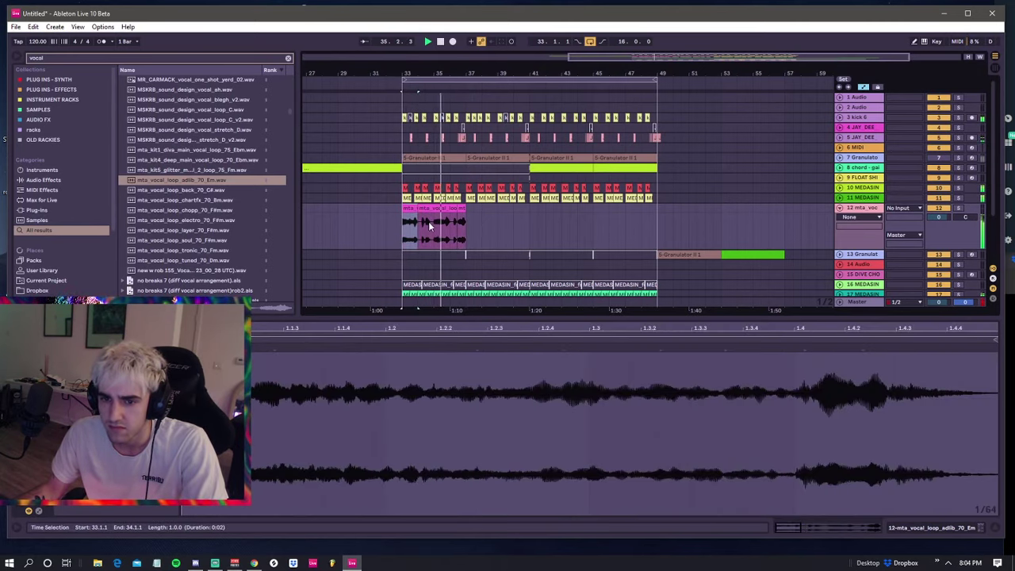
click(440, 222)
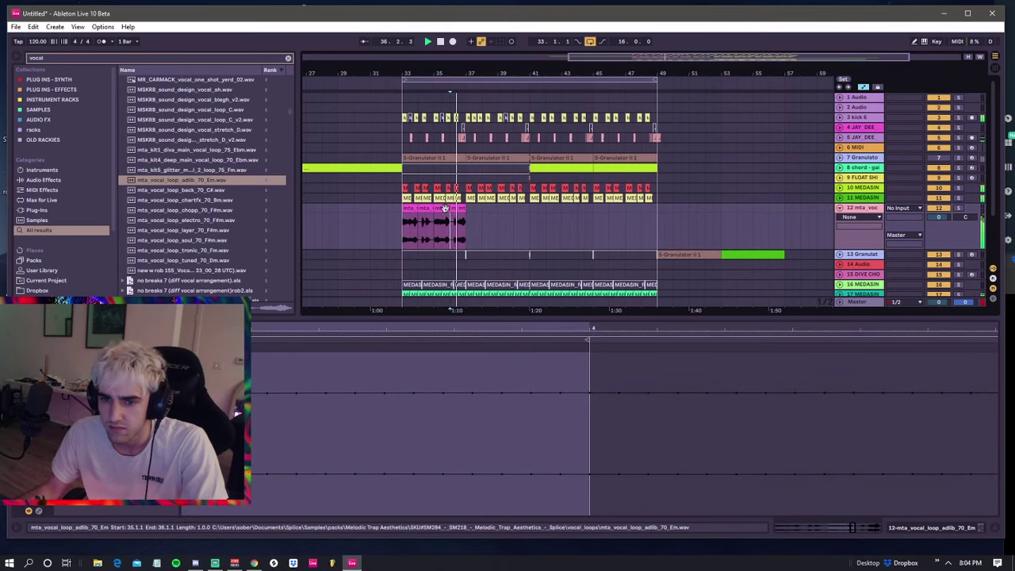
click(450, 208)
drag(466, 221, 404, 214)
key(ctrl+d)
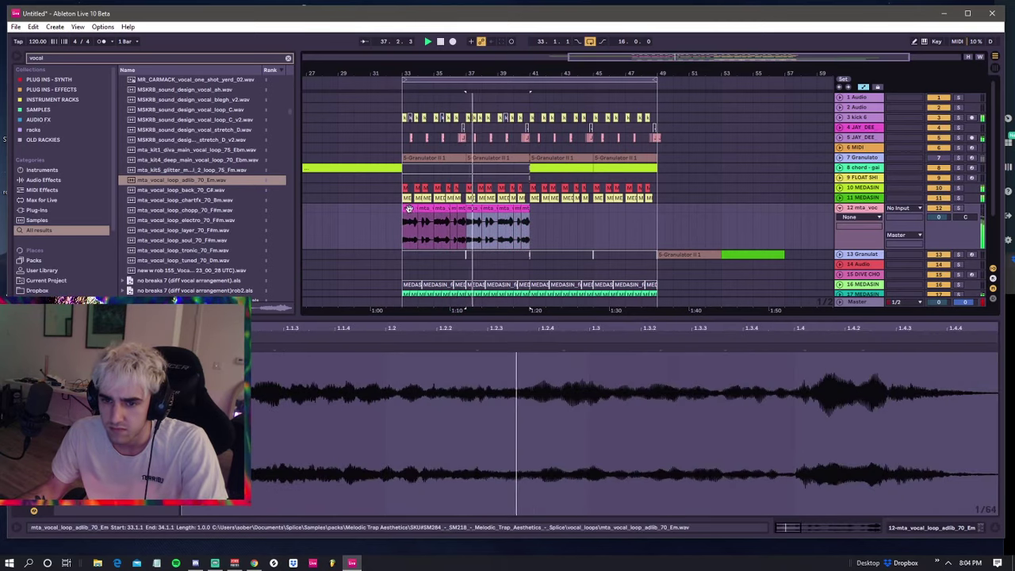
- Deactivate the first vocal slice at 33.1.1 and play back the closing slices before bar 37
click(412, 210)
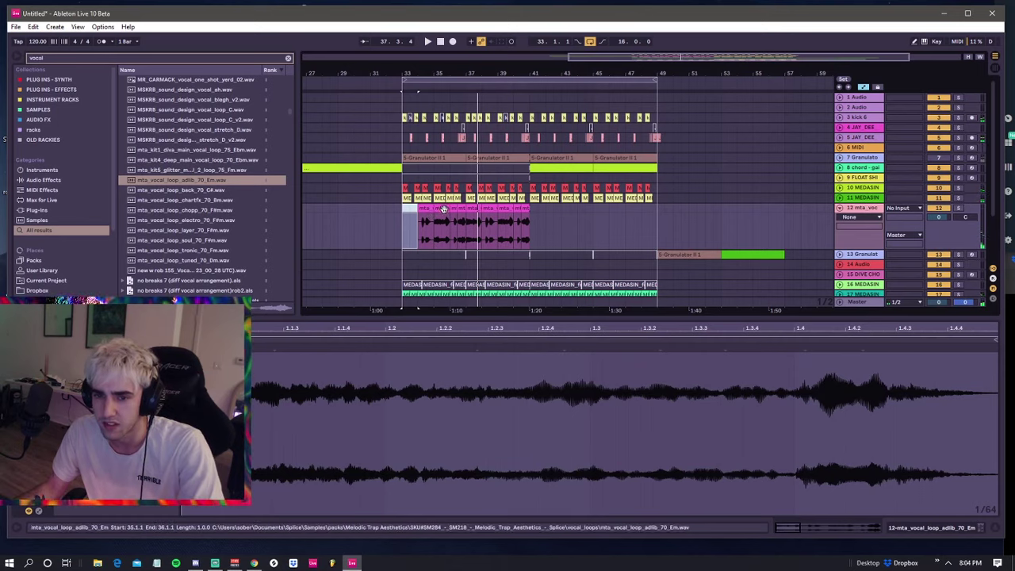
click(439, 209)
click(458, 208)
key(space)
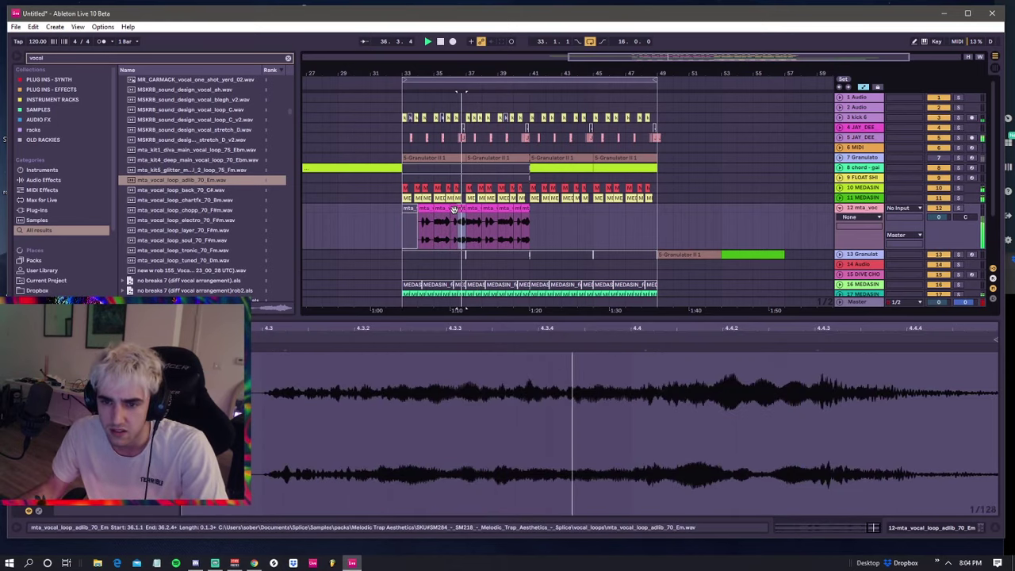
- Trim the start of the bar 35 vocal slice to about 35.3.3 and play back the result
click(422, 210)
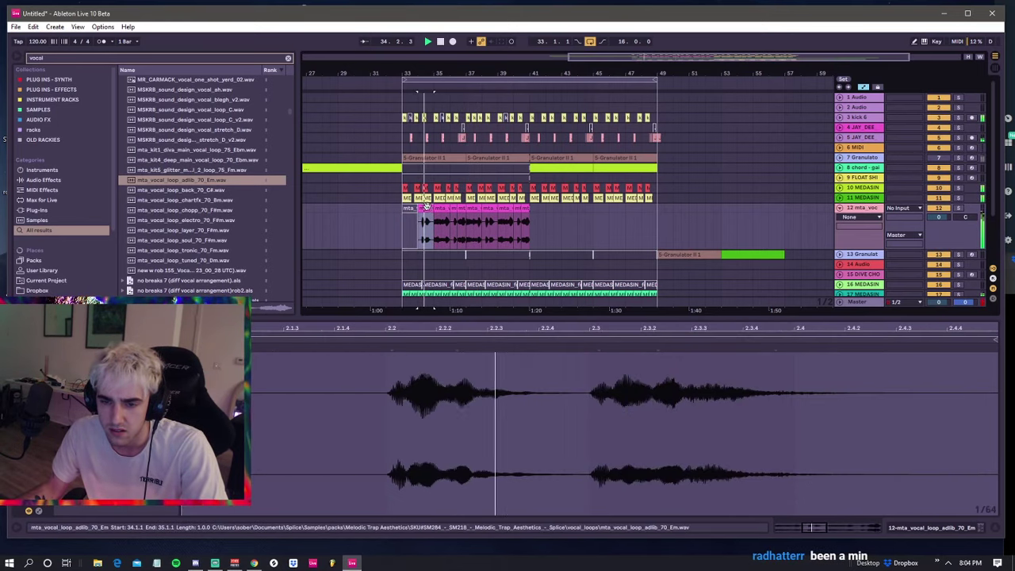
drag(435, 209, 446, 209)
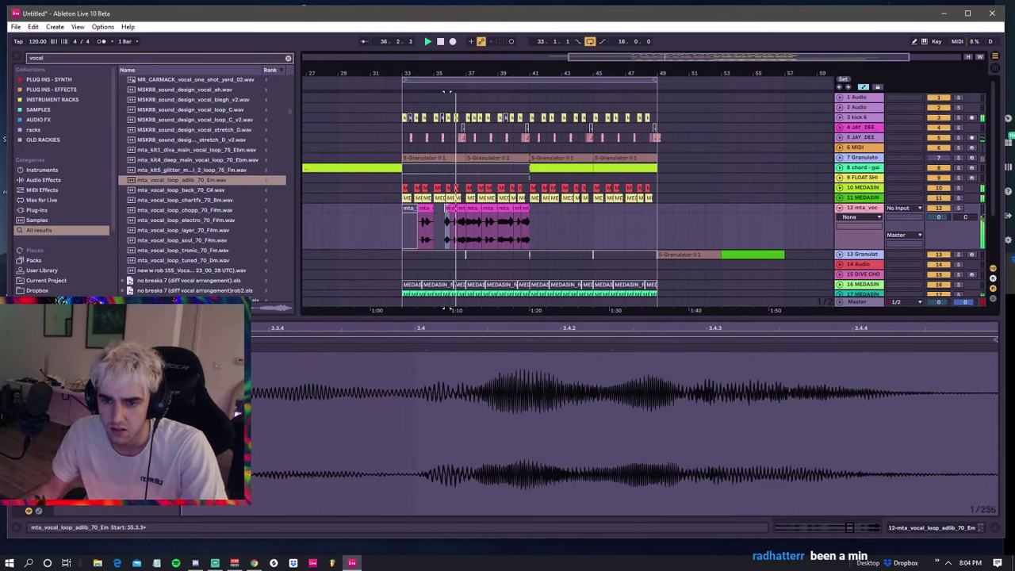
click(439, 212)
key(space)
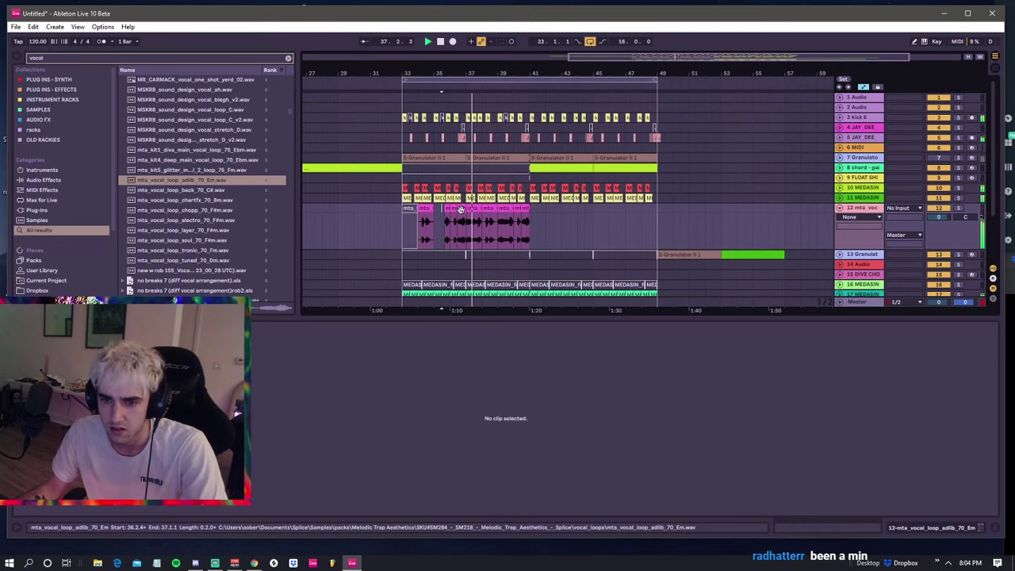
- Trim the start of the duplicated vocal slice at bar 37 and play back from 37.1.1
click(467, 210)
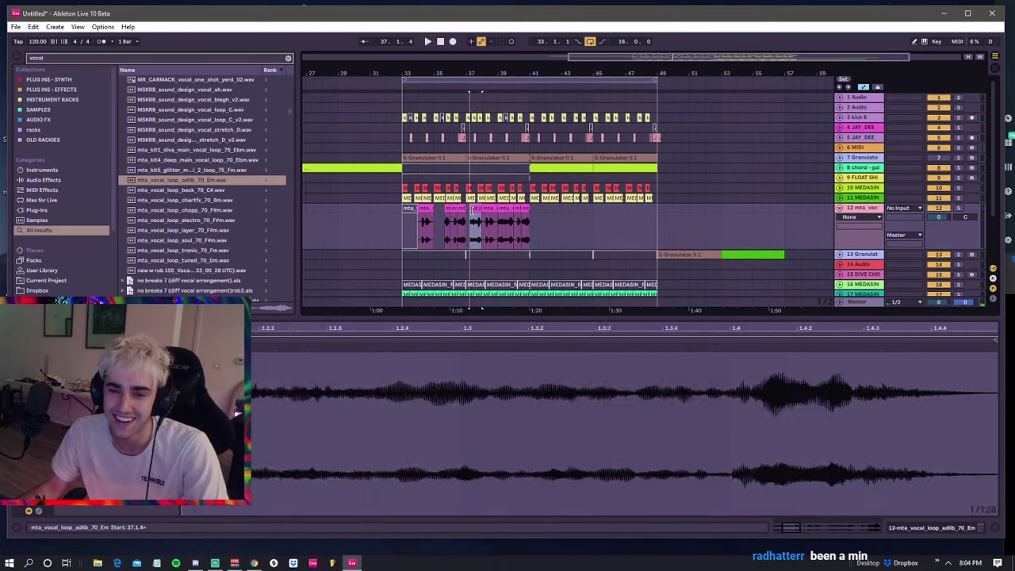
click(468, 221)
key(space)
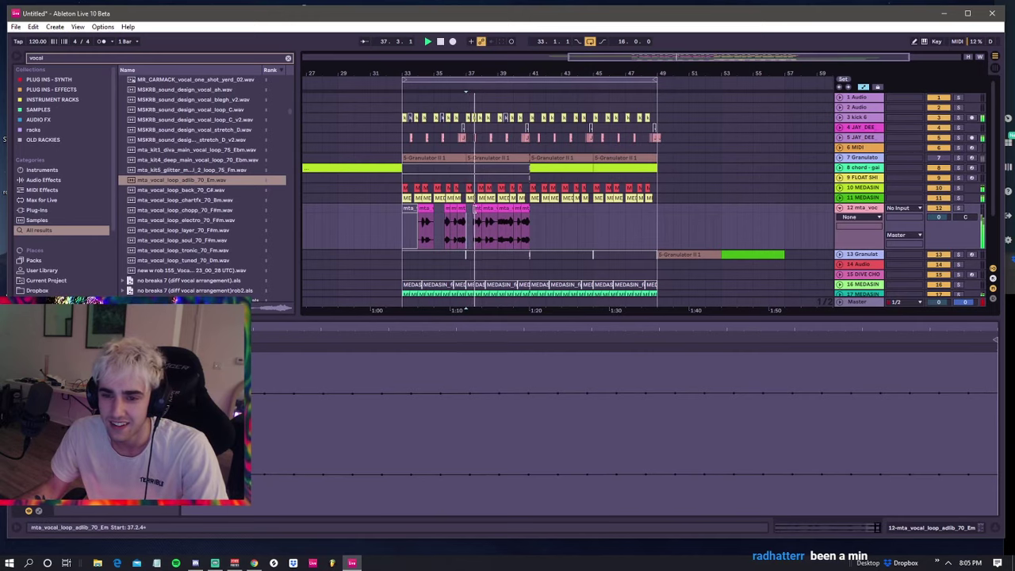
- Trim the start of the bar 37 vocal slice and replace its opening piece with a copy of the trimmed bar 35 slice
click(470, 211)
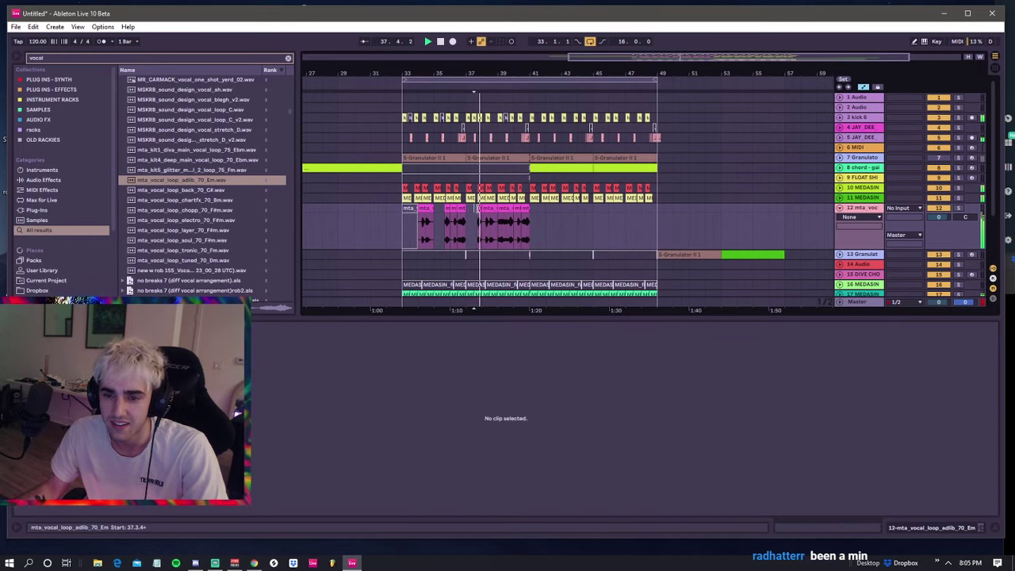
click(470, 211)
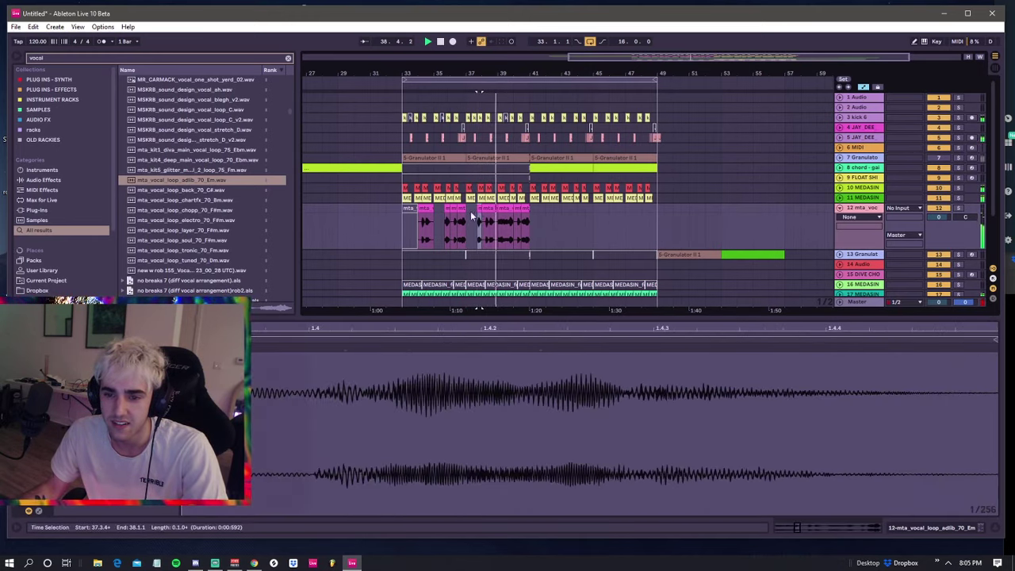
click(448, 209)
key(space)
key(space)
drag(449, 209, 481, 210)
- Play back the arrangement with the chopped vocals from 33.1.1
click(405, 208)
key(space)
key(space)
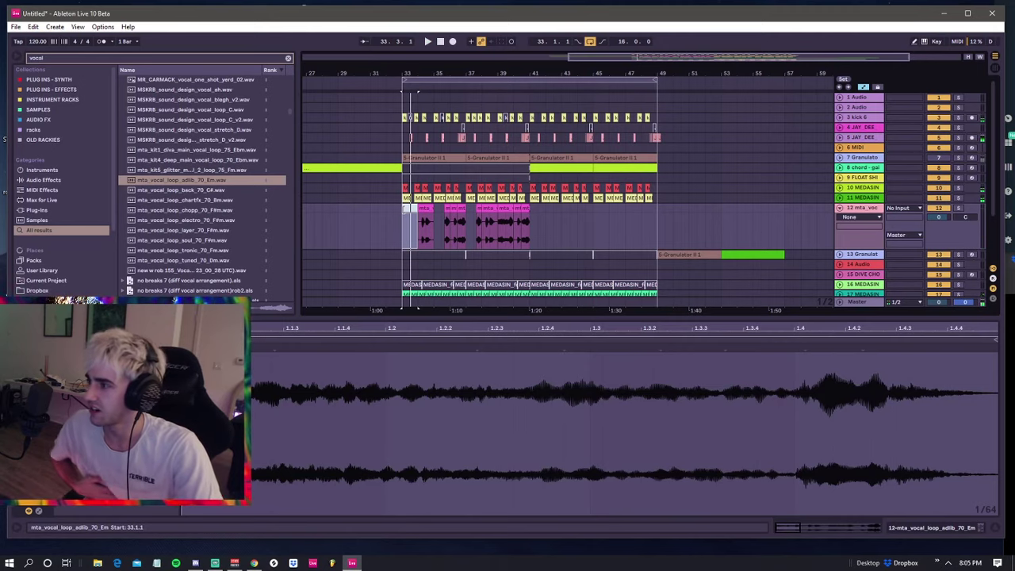
click(395, 206)
click(392, 199)
key(space)
click(402, 199)
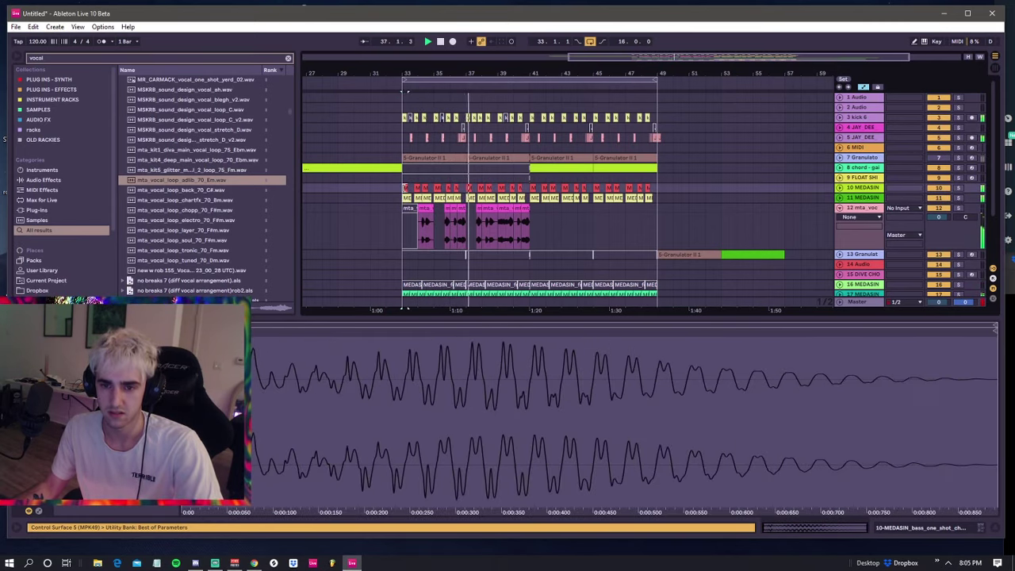
- Split off the closing vocal piece before bar 41, copy it onto a new audio track below, and play it back
drag(466, 217, 530, 219)
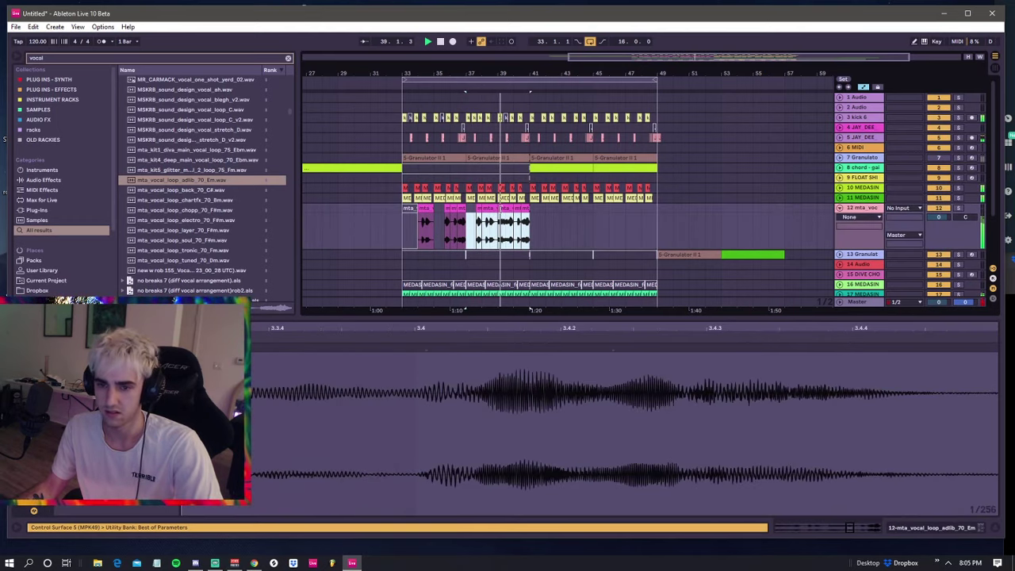
click(501, 212)
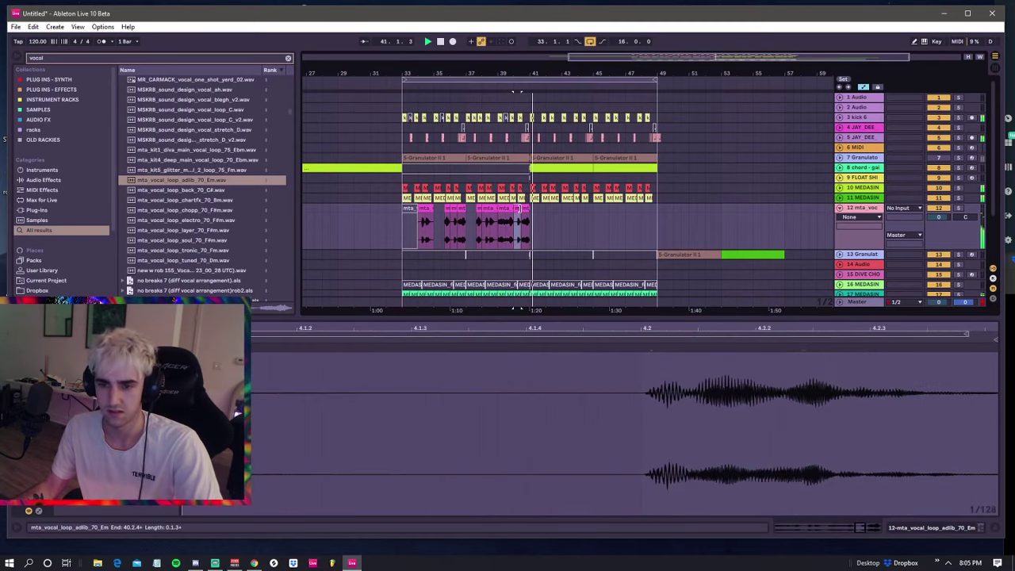
key(ctrl+t)
drag(524, 208, 525, 253)
key(space)
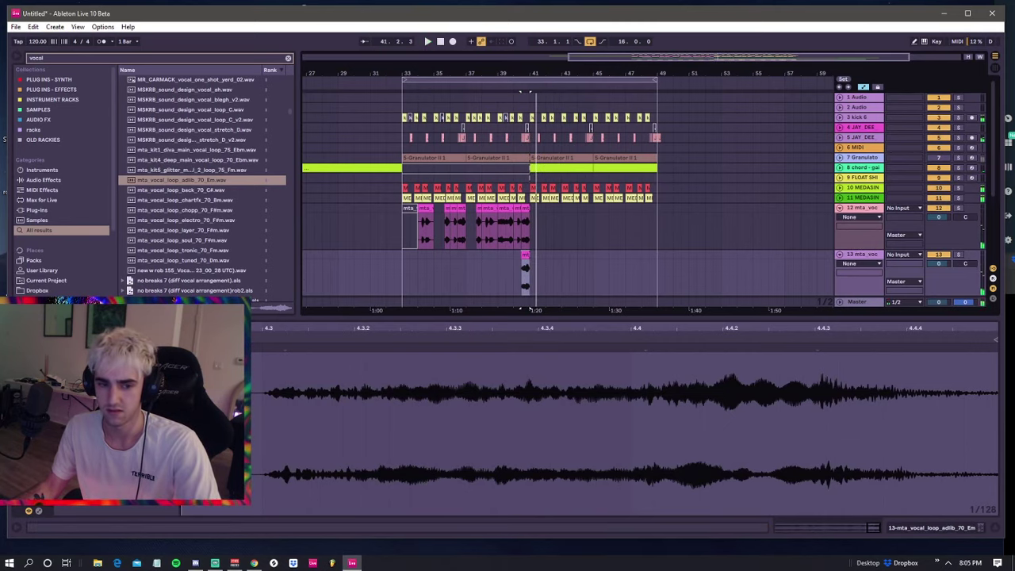
key(space)
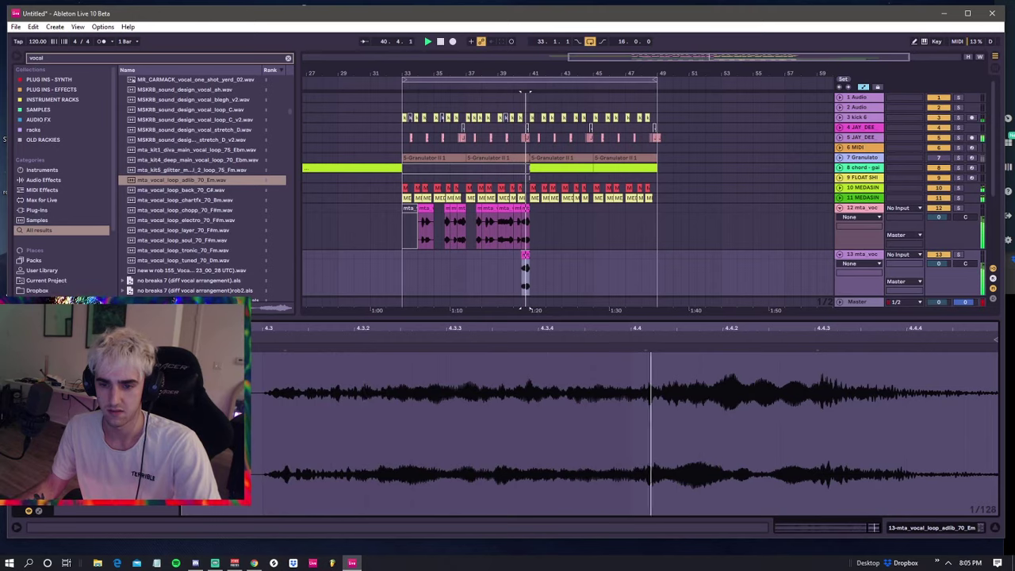
- Split the copied vocal slice on the new track at 40.4.1 and audition its last beat
key(space)
key(space)
key(space)
drag(524, 74, 501, 251)
key(space)
click(507, 258)
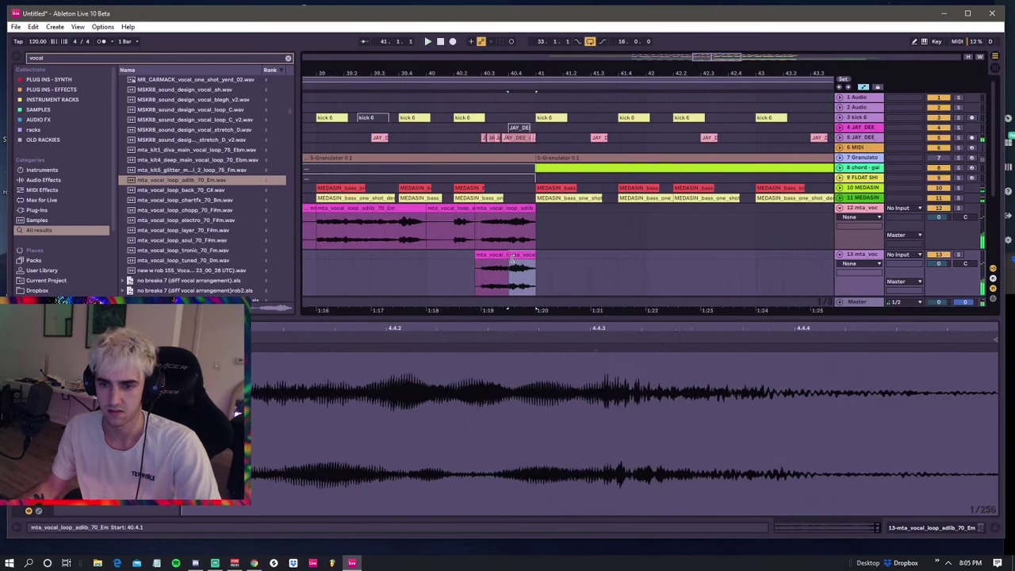
key(space)
key(space)
key(space)
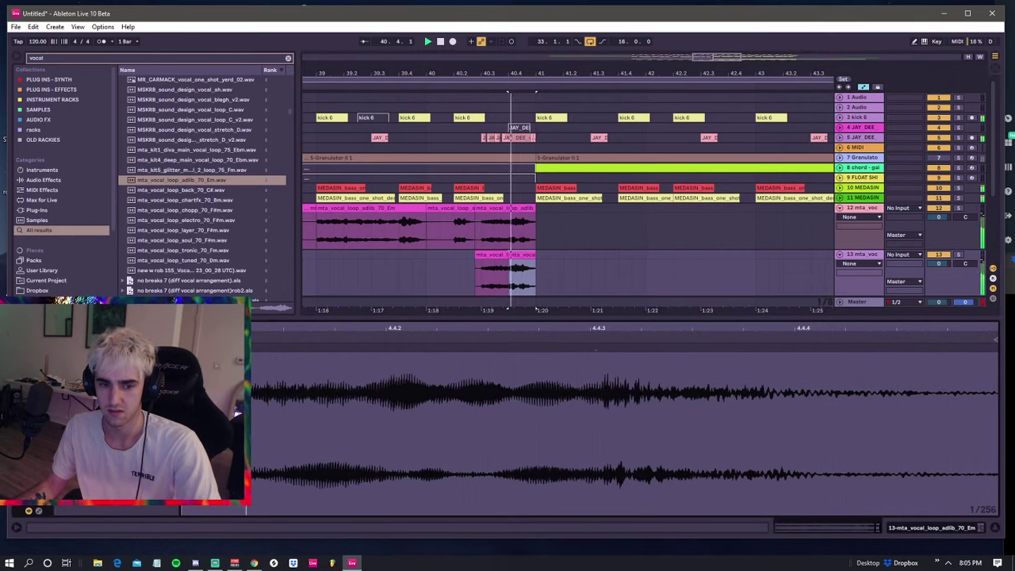
key(space)
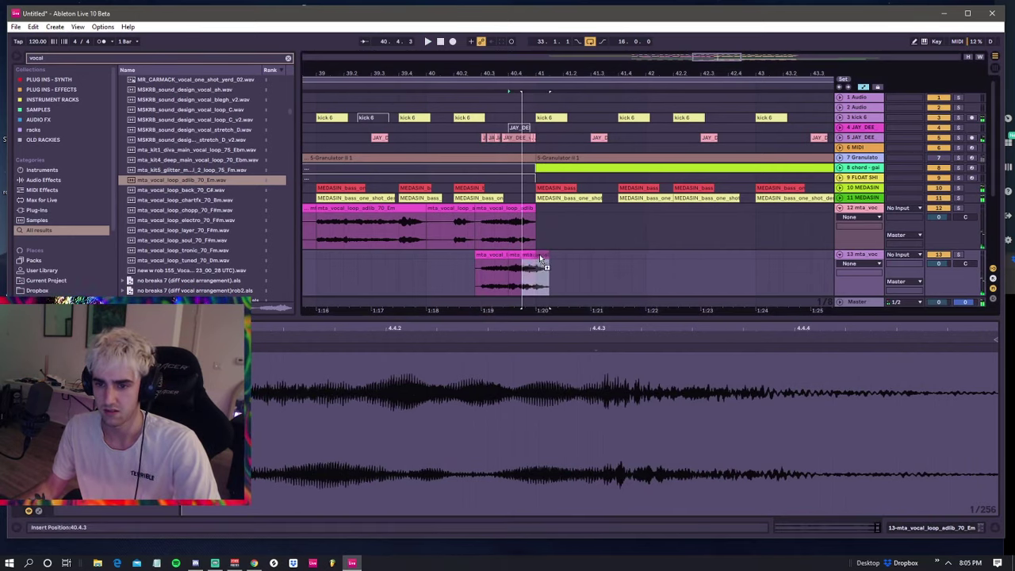
- Duplicate the one-beat vocal slice repeatedly from 41.1.1 up to bar 43 on the new track
key(ctrl+d)
key(space)
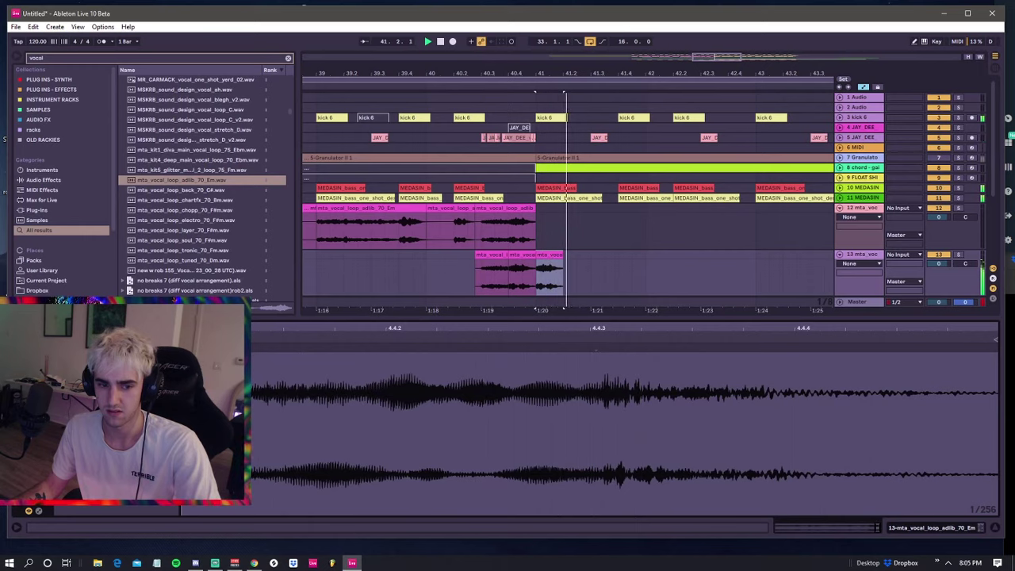
key(ctrl+d)
key(ctrl+d)
key(ctrl+d)
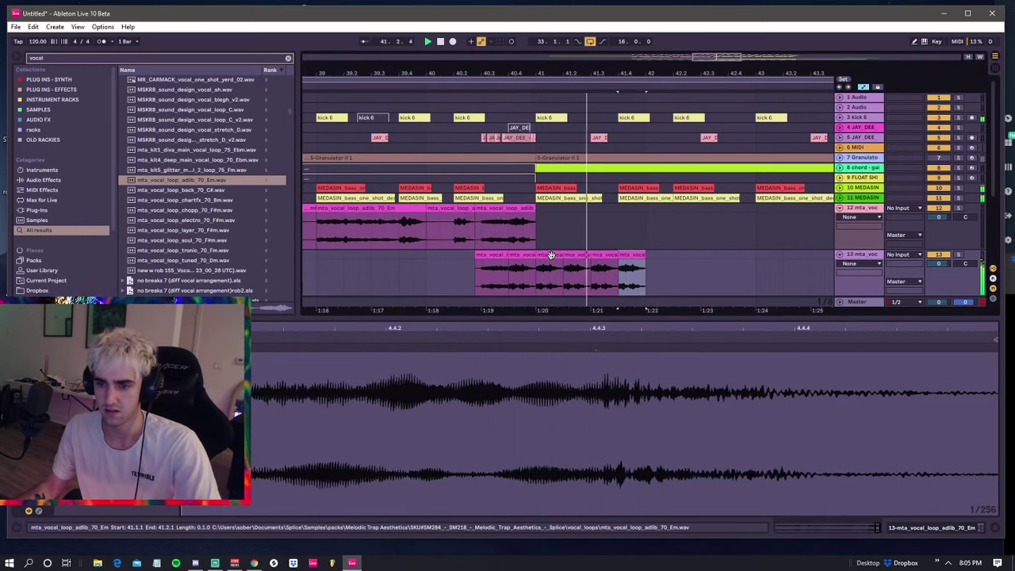
shift+click(550, 254)
key(ctrl+d)
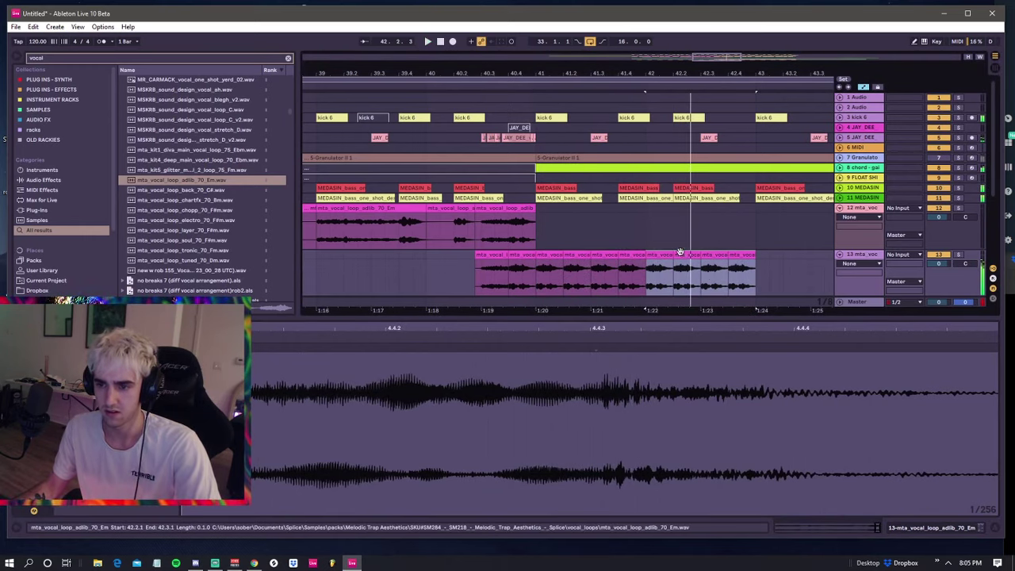
- Transpose the repeated vocal slices from 42.2.1 to 43.1.1 to -6 st during playback
click(681, 254)
shift+click(758, 254)
key(space)
drag(72, 408, 72, 413)
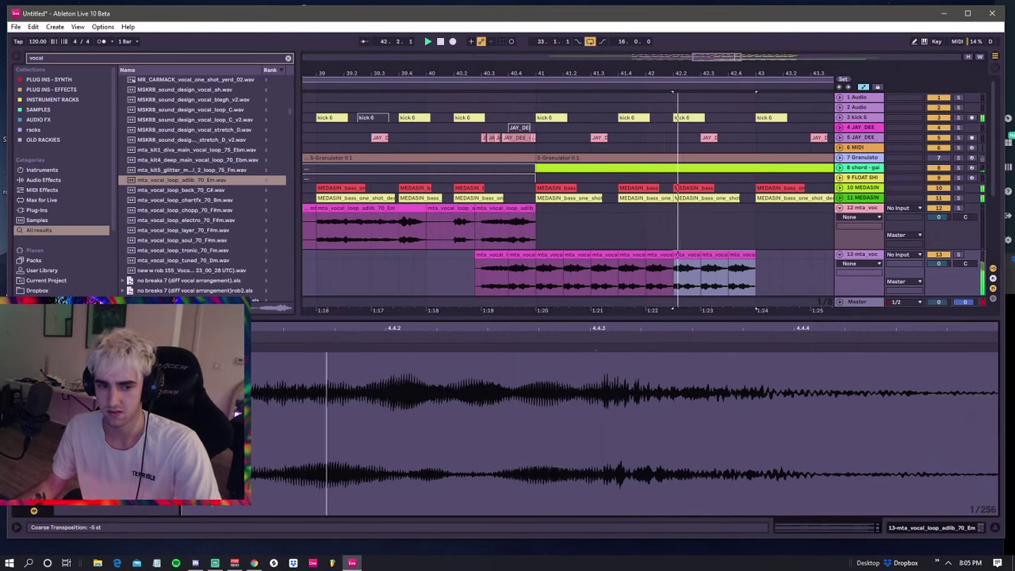
- Duplicate the repeated vocal slices from bars 41–42 to bar 43, clear 43.1.1 to about 43.2.3, and play back from bar 43
shift+click(538, 252)
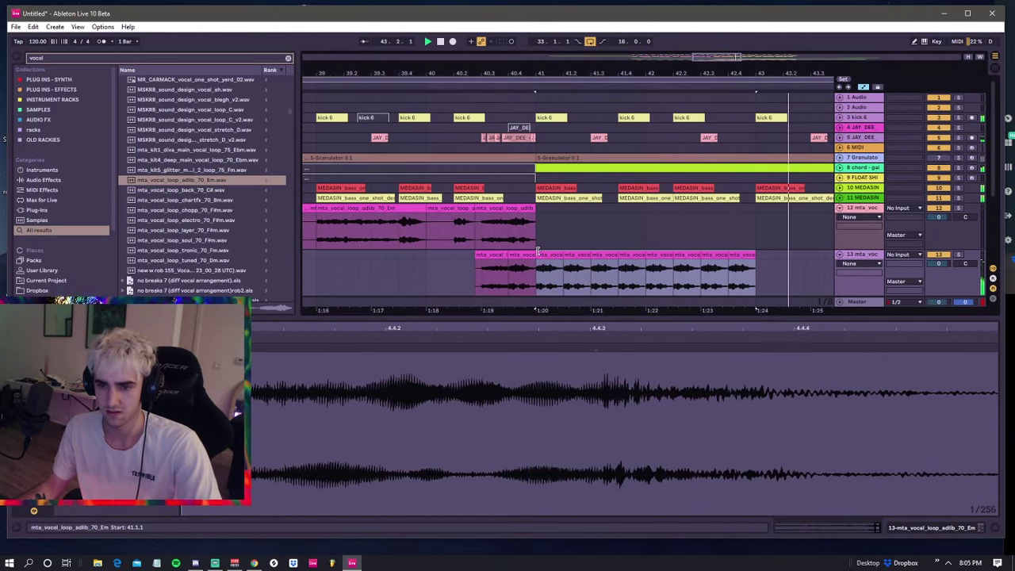
key(ctrl+d)
click(517, 255)
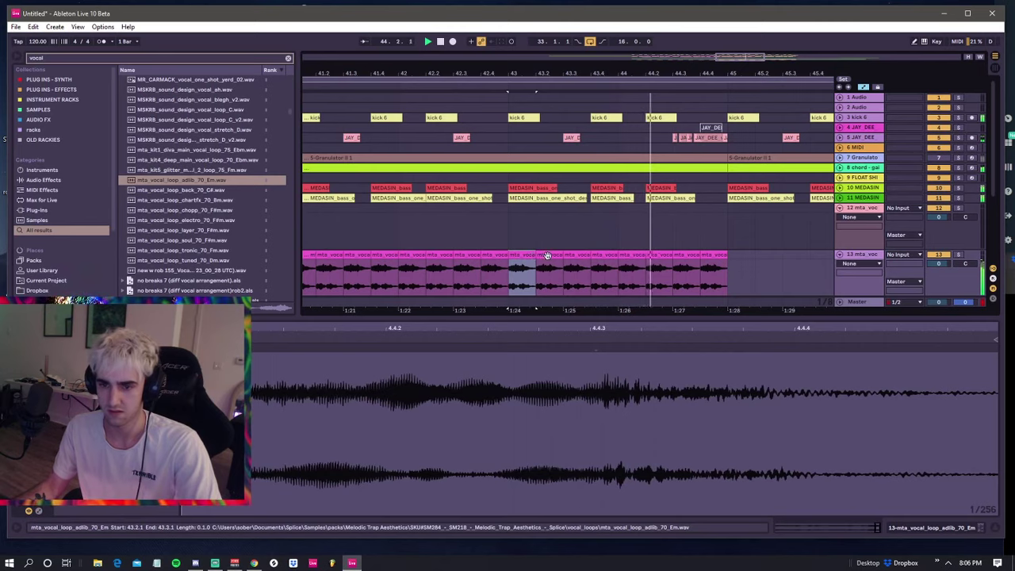
shift+click(549, 271)
key(Delete)
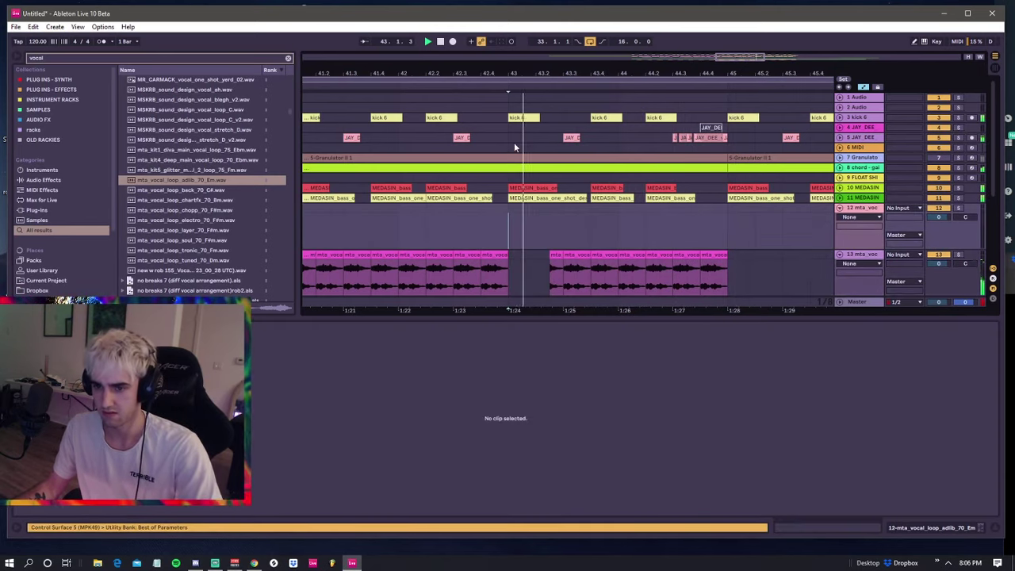
drag(519, 73, 518, 32)
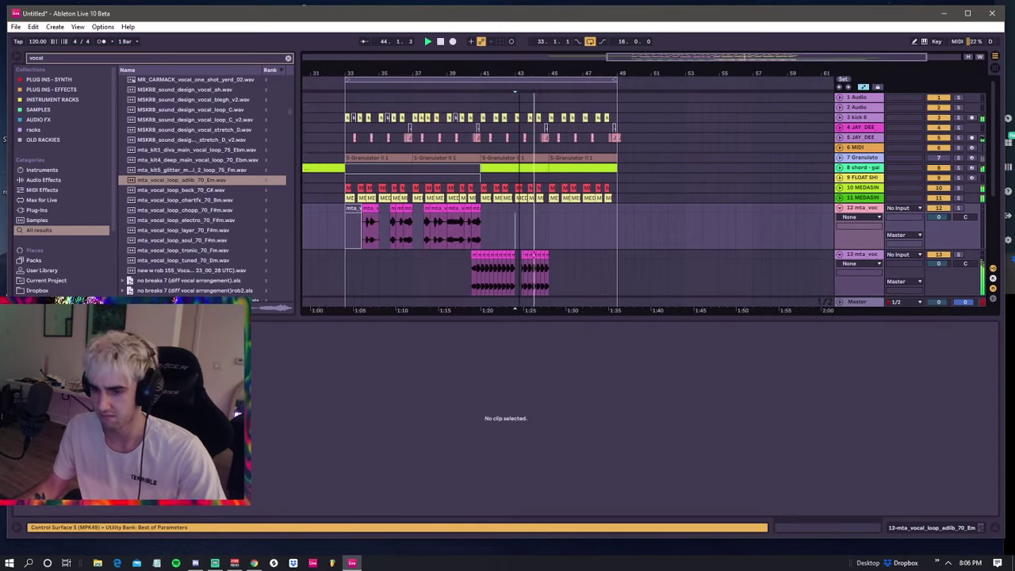
- Play the arrangement from bar 33 to audition the vocal parts against the beat
click(482, 226)
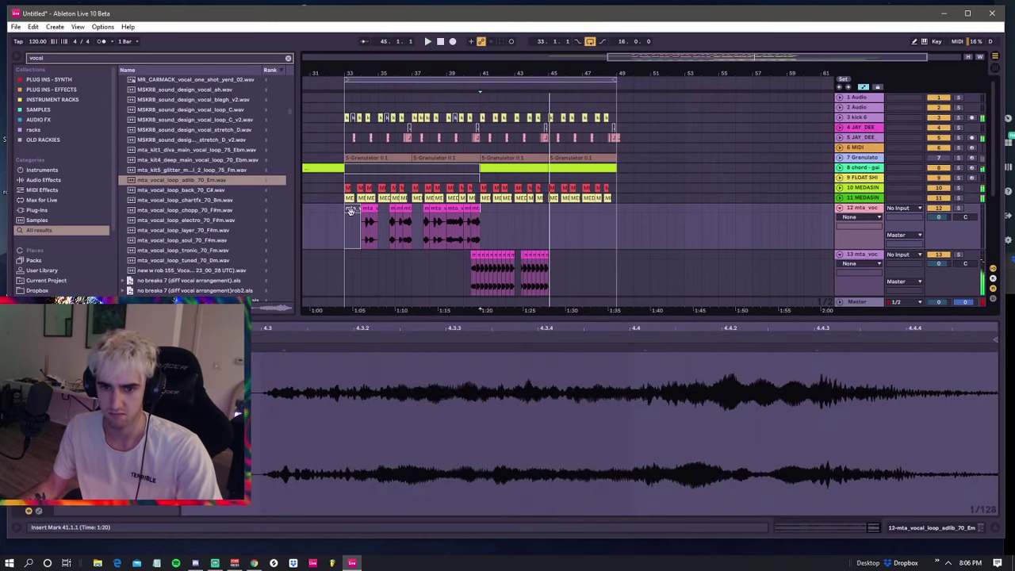
click(347, 218)
key(space)
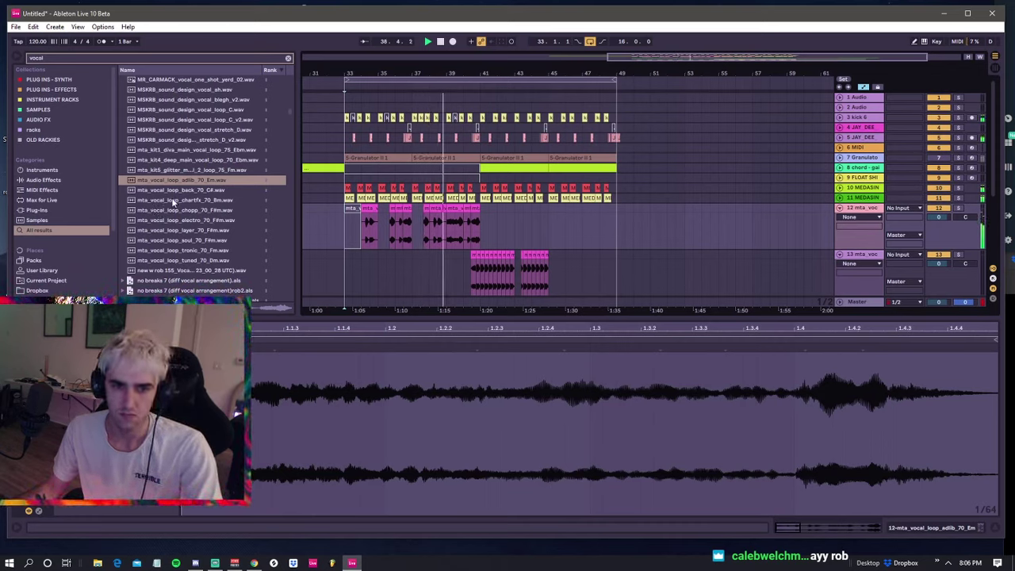
- Replace the vocal chops on track 13 with mta_vocal_loop_chartfx_70_Bm.wav at bar 33, extending the clip's end to bar 37
click(173, 201)
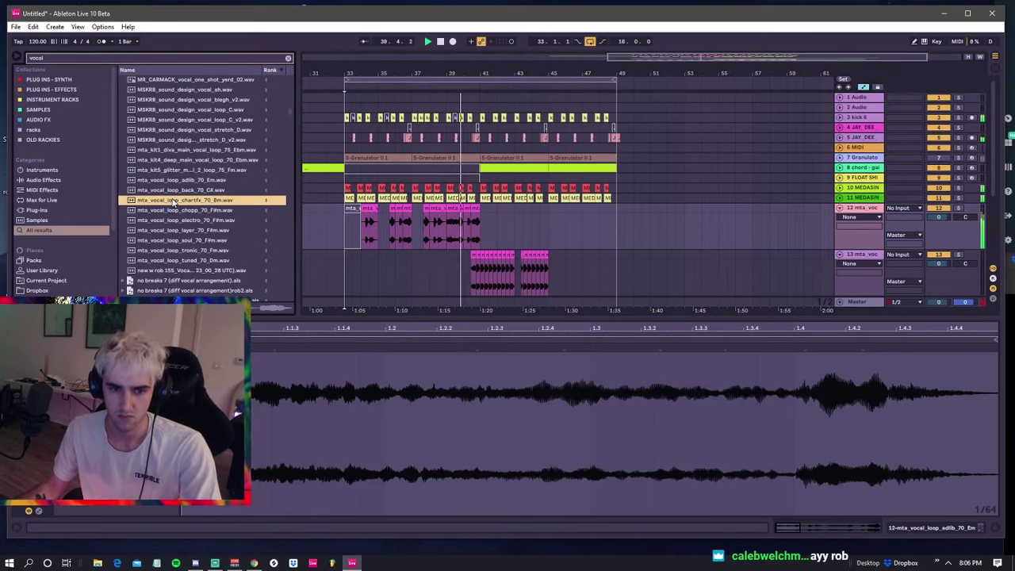
key(ctrl+z)
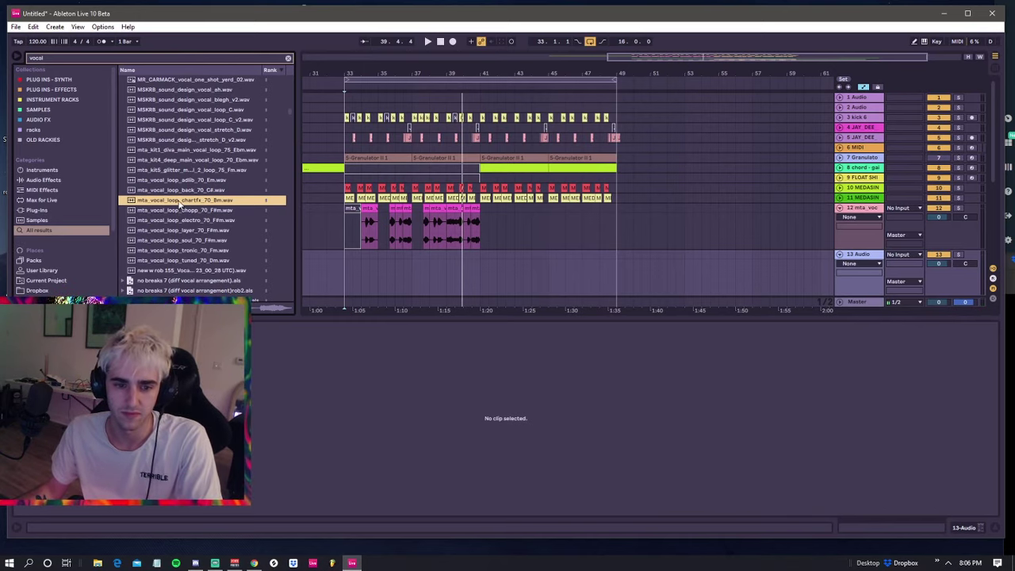
drag(181, 204, 345, 253)
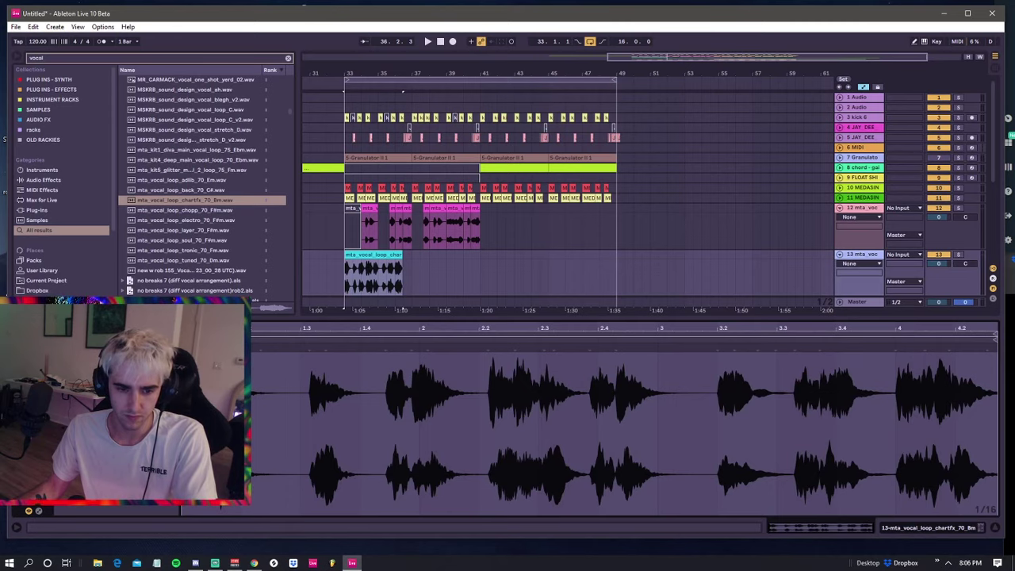
drag(400, 253, 410, 254)
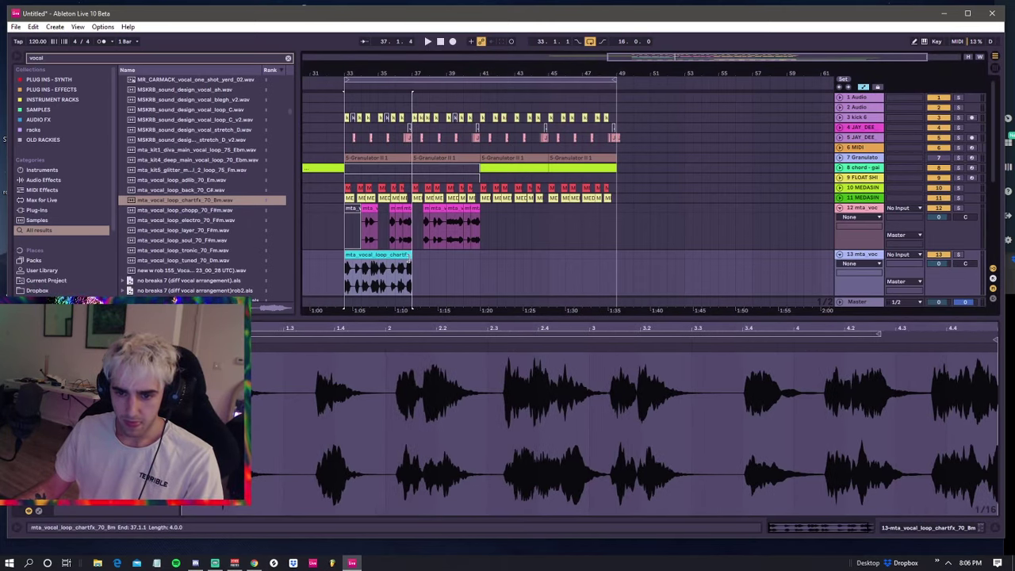
- Audition the chartfx vocal clip with track 13 soloed, and consolidate it into a single four-bar clip
click(957, 254)
key(space)
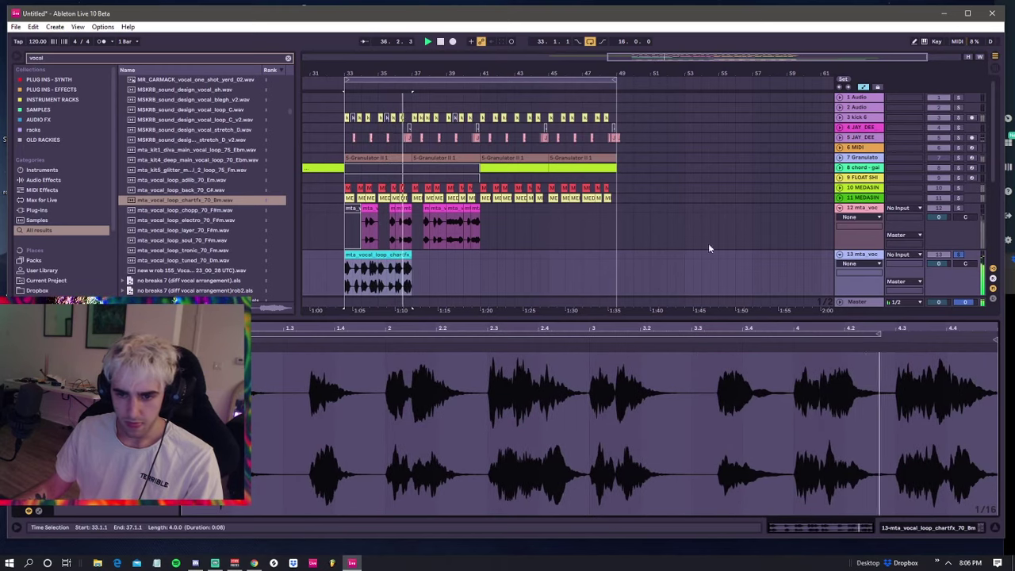
key(space)
key(space)
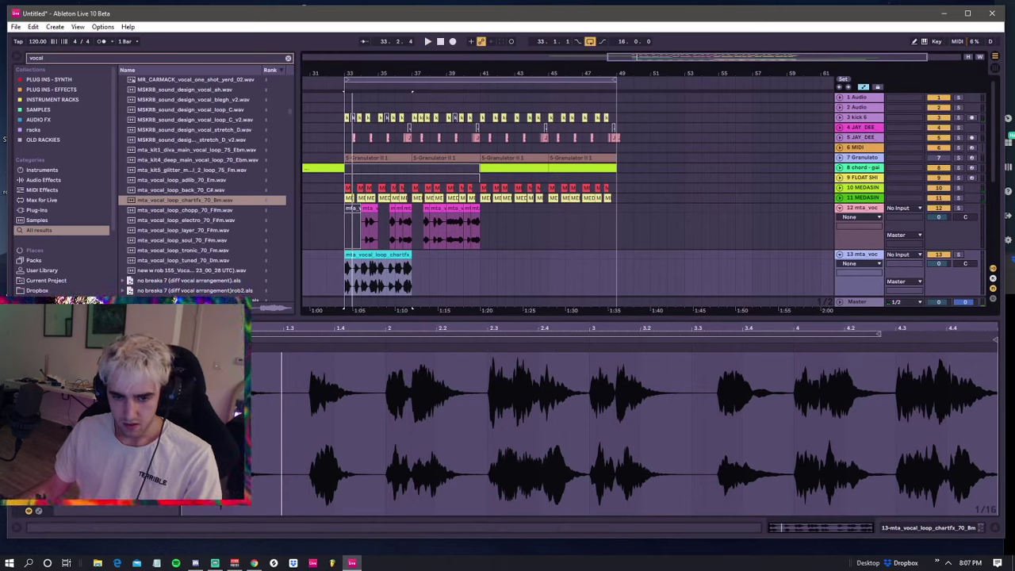
key(ctrl+j)
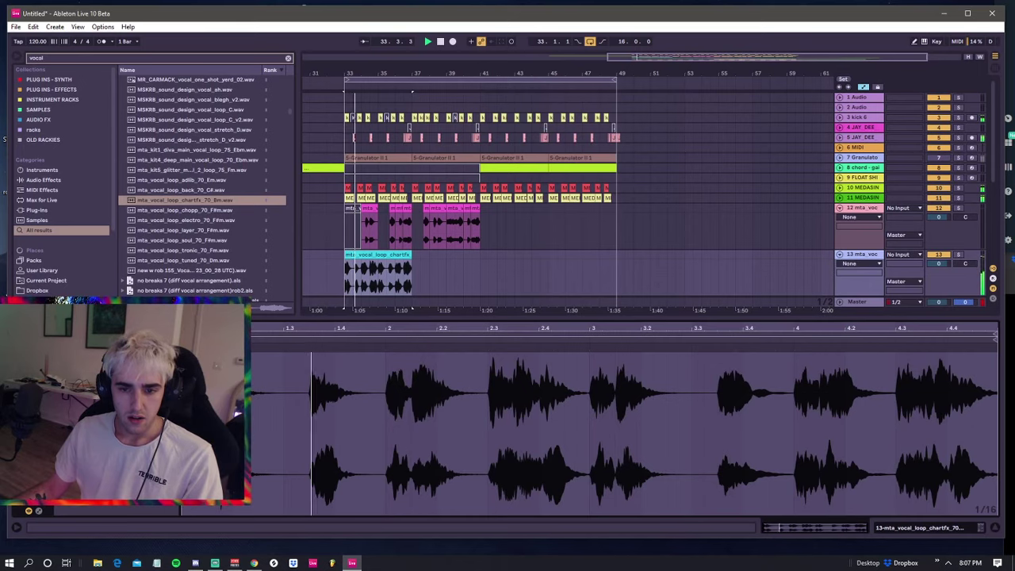
- Replay the section from bar 33 several times to judge the chartfx vocal against the full mix
key(space)
key(space)
key(space)
key(space)
key(space)
key(space)
key(space)
key(space)
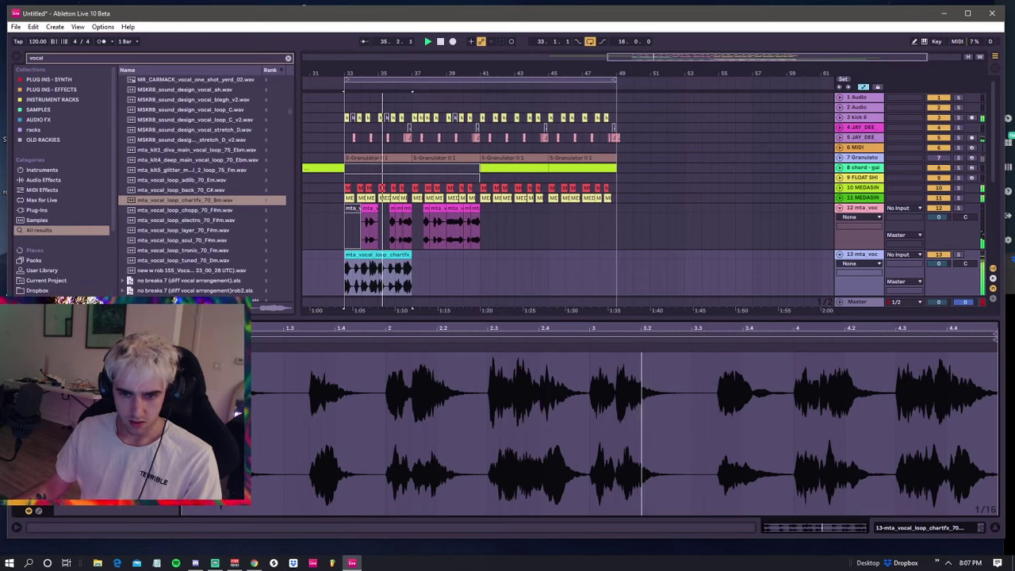
key(space)
key(space)
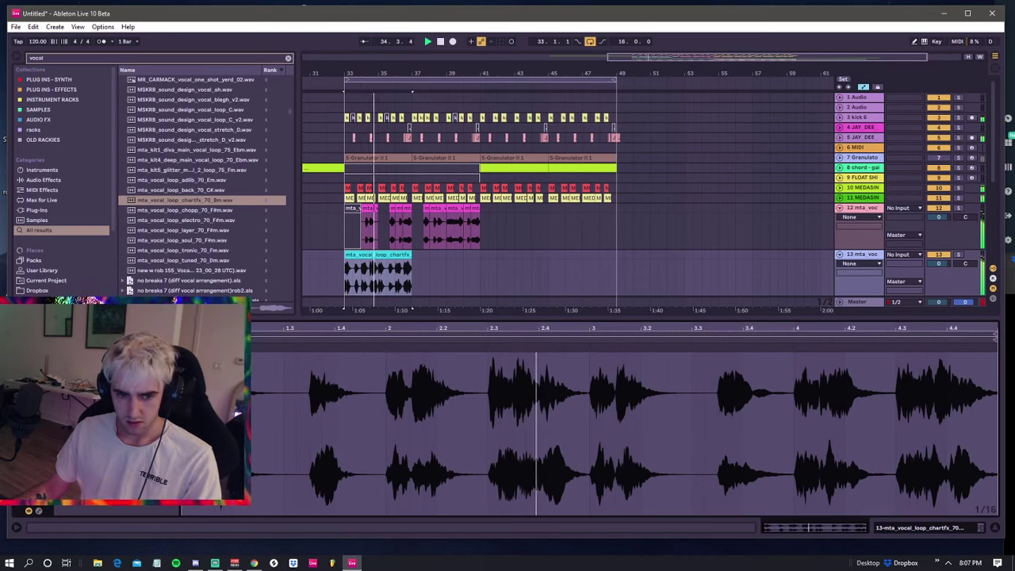
key(space)
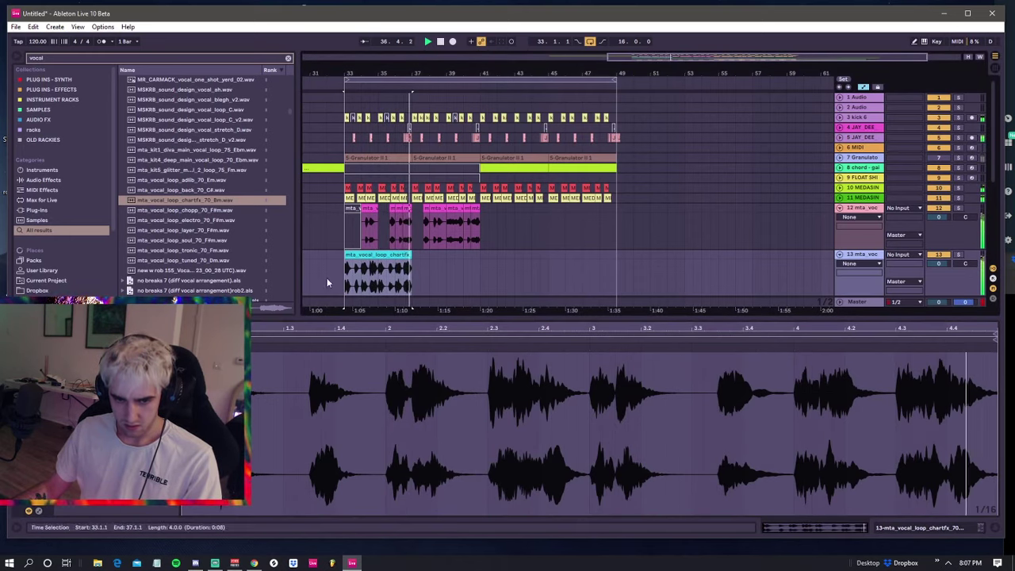
key(space)
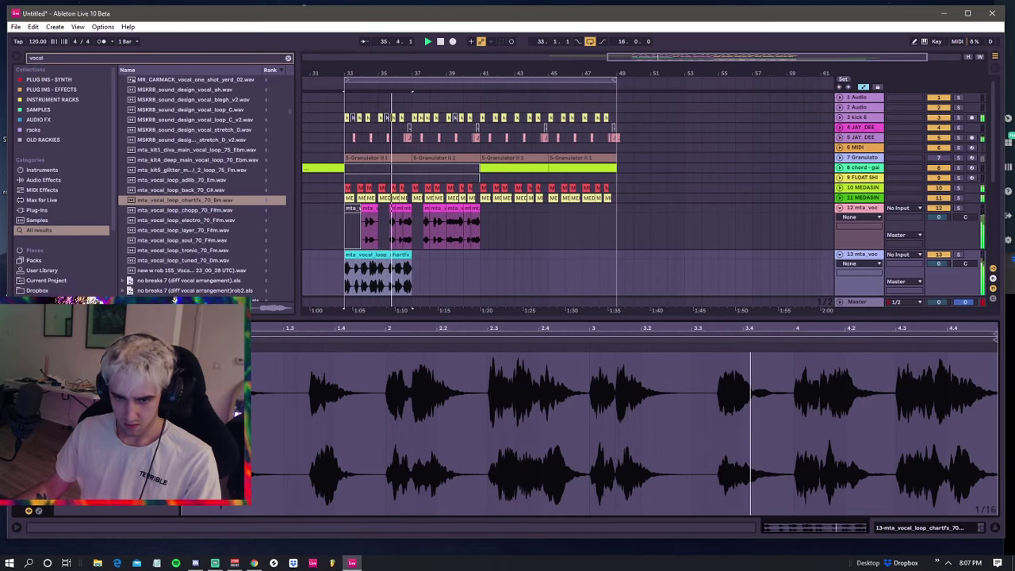
- Add an audio track below track 13 and move the four-bar chartfx vocal clip onto it at bar 33
click(377, 271)
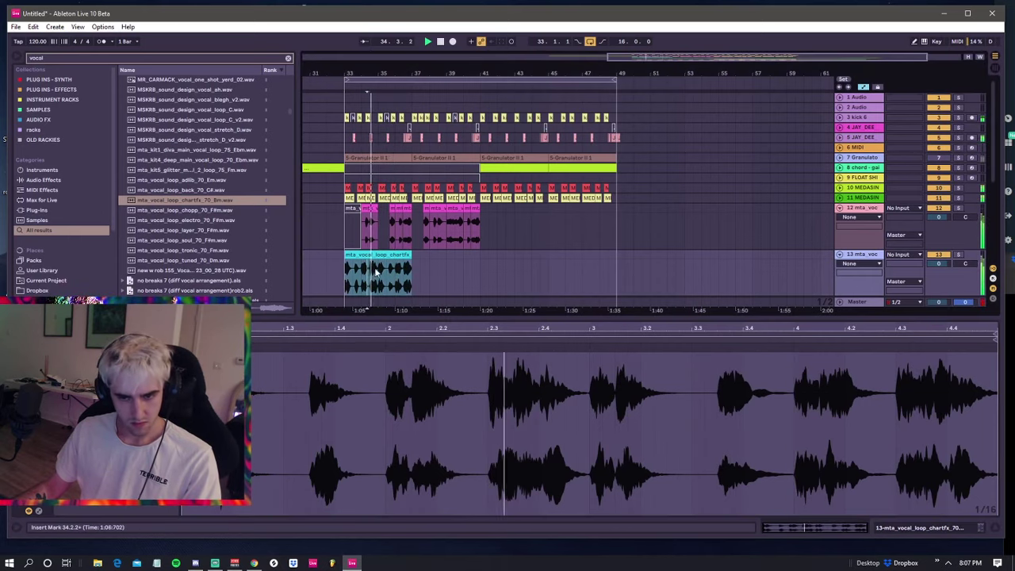
click(375, 253)
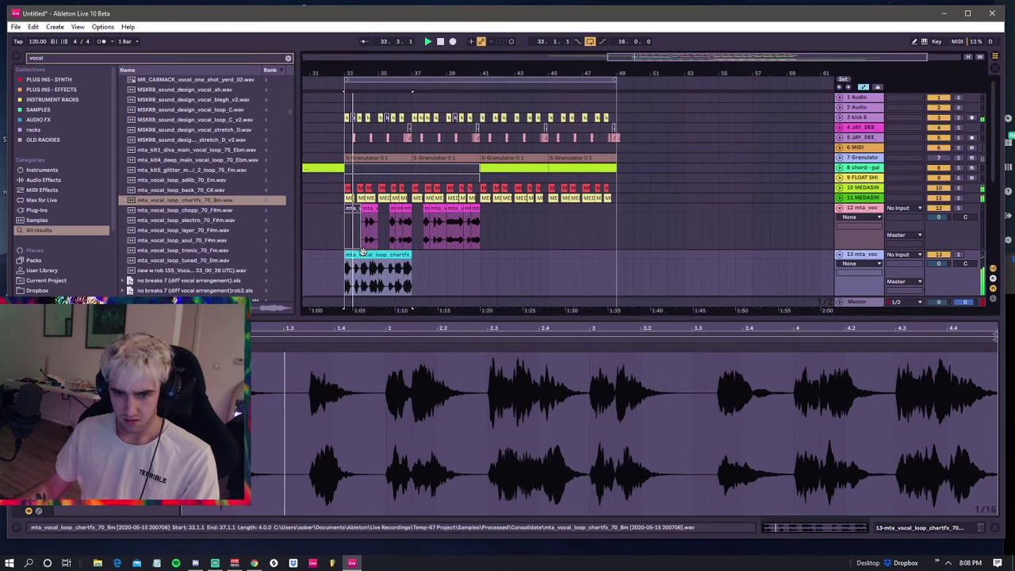
key(ctrl+t)
click(376, 210)
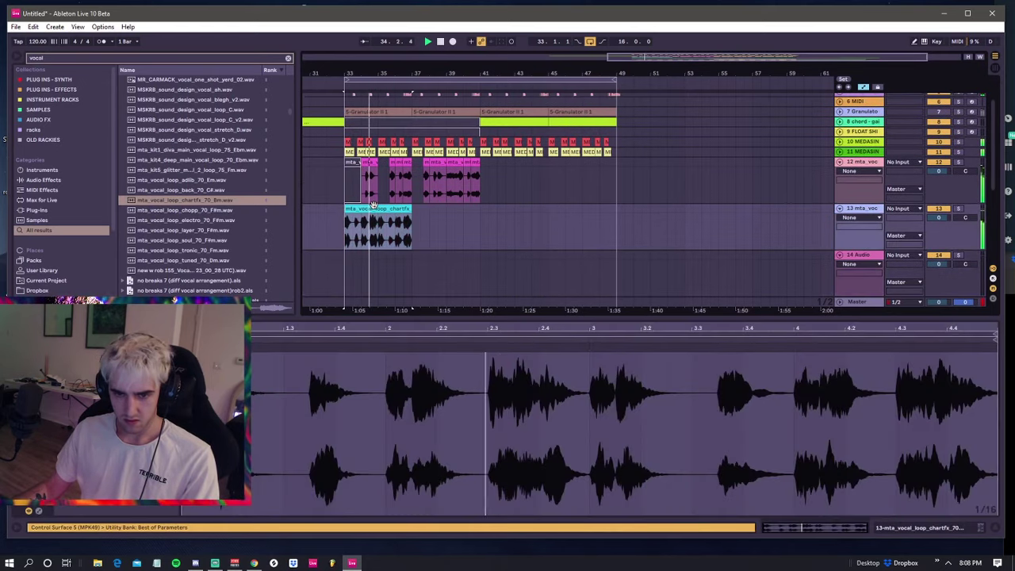
drag(367, 210, 365, 260)
key(space)
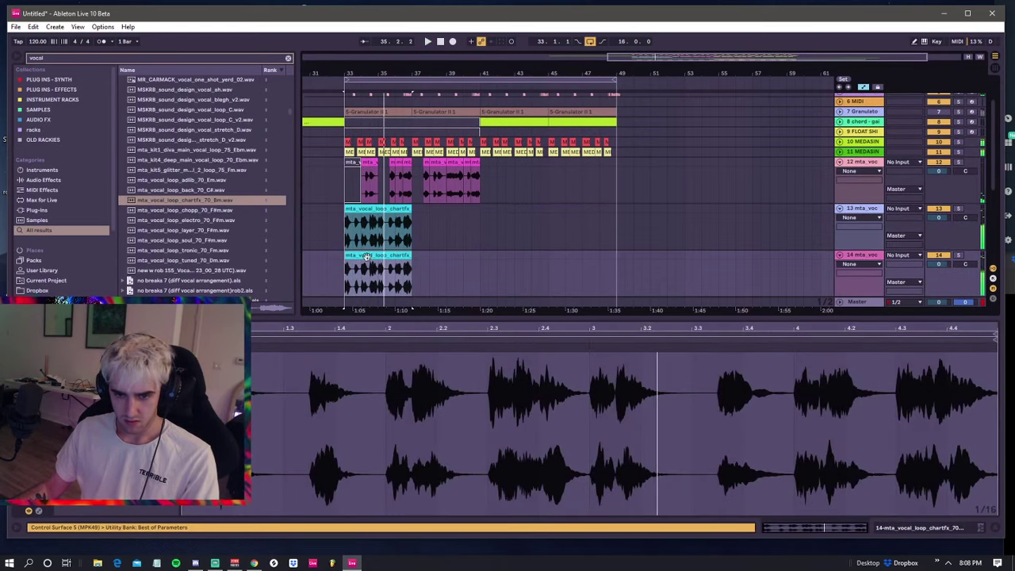
click(386, 209)
key(Delete)
- Split off the last half bar of the chartfx clip before bar 37, copy it and audition the slice
click(405, 274)
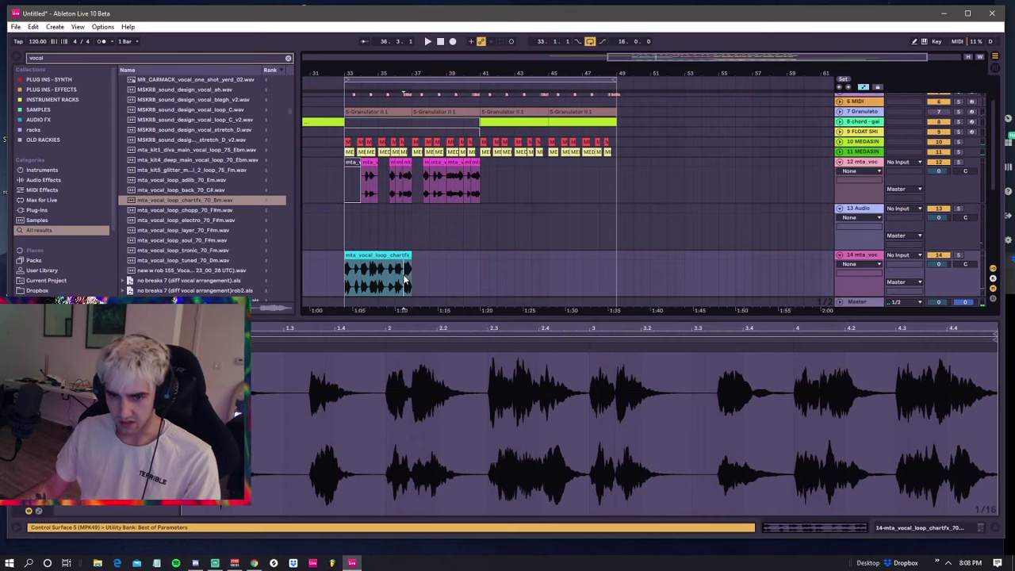
drag(405, 266, 412, 268)
key(ctrl+e)
key(ctrl+c)
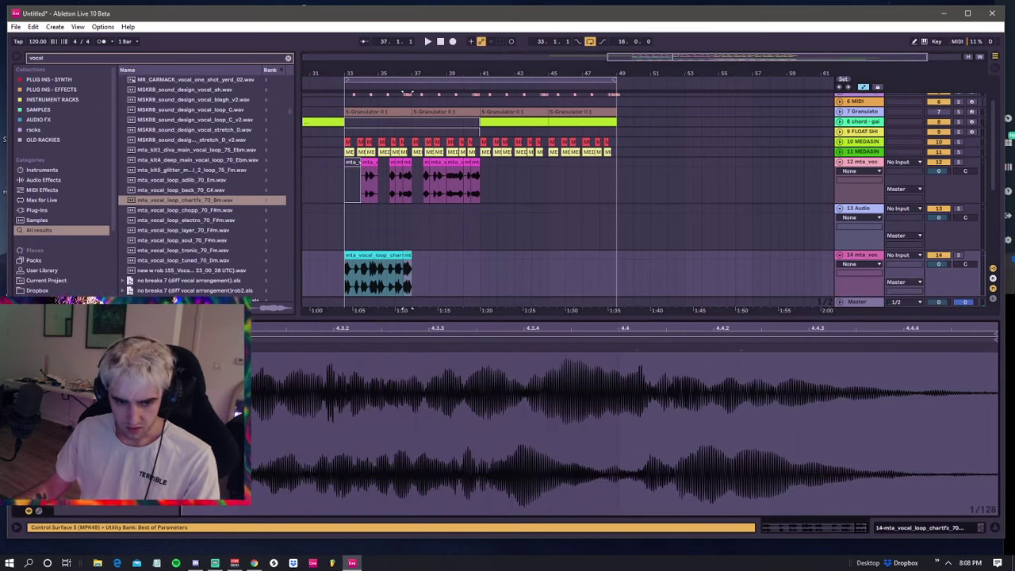
key(space)
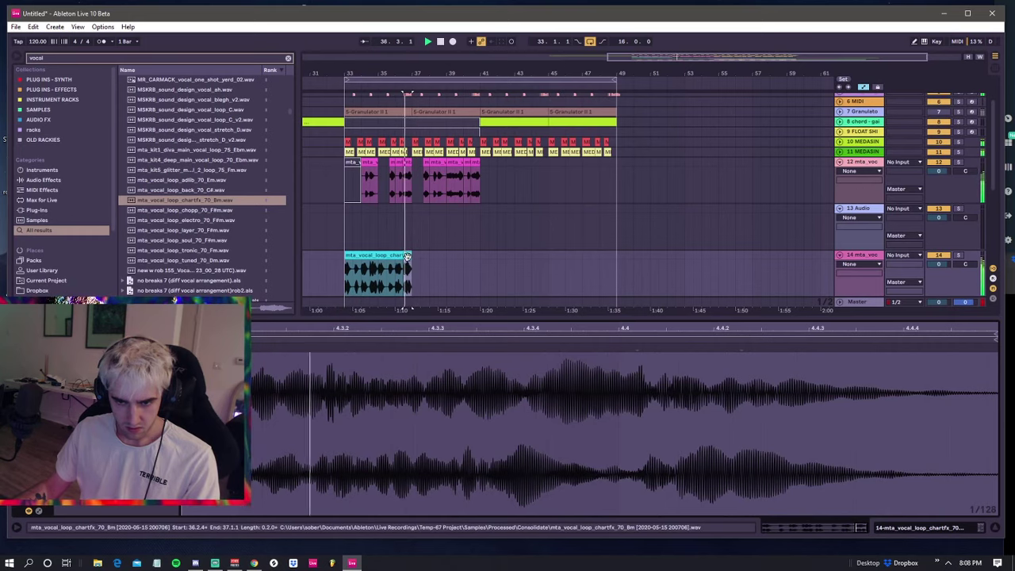
key(space)
click(407, 163)
click(406, 83)
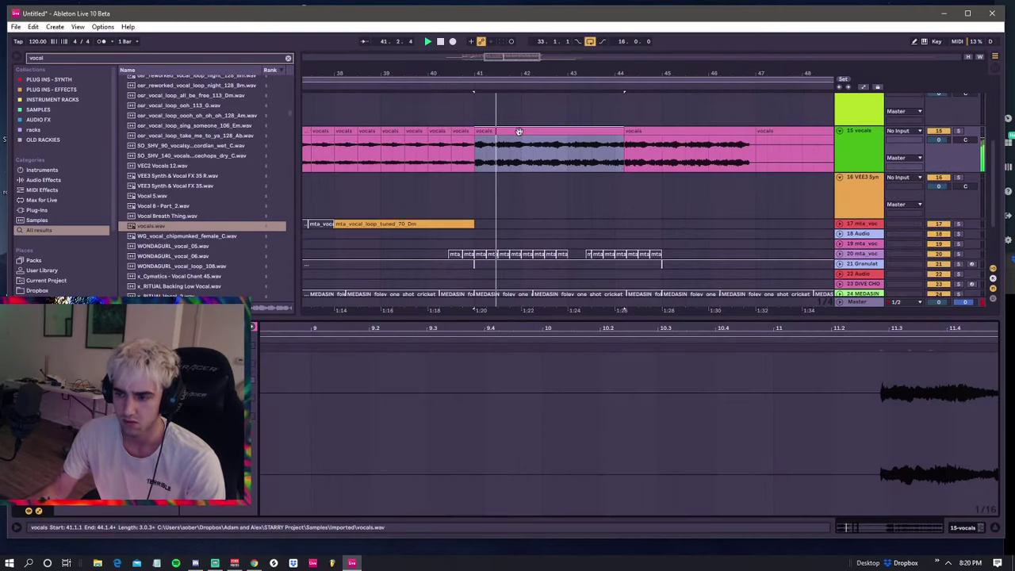
- Open the vocals clip starting at bar 41 on track 15 and play it back from its start
double_click(520, 131)
click(520, 131)
key(space)
key(space)
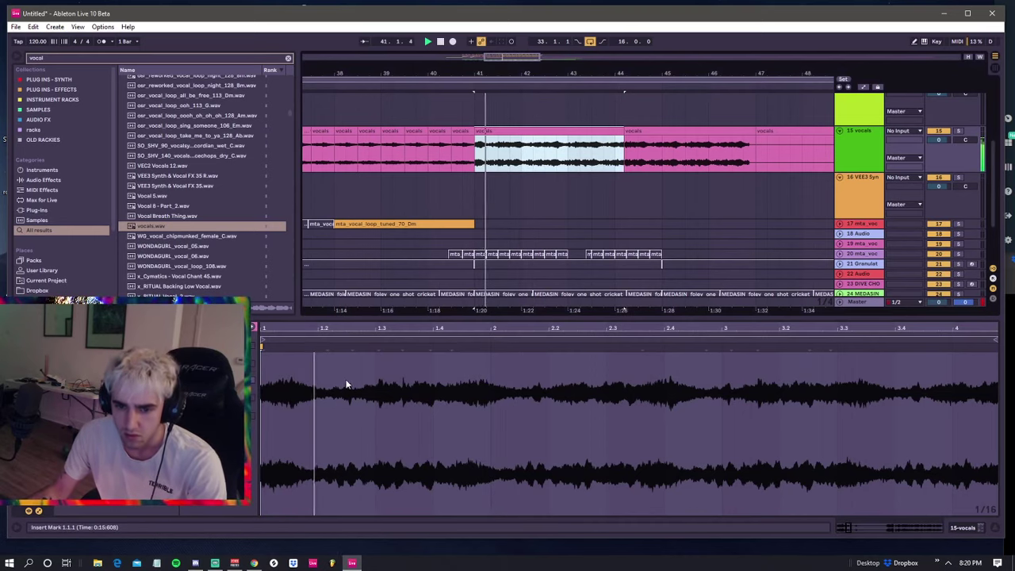
key(space)
key(space)
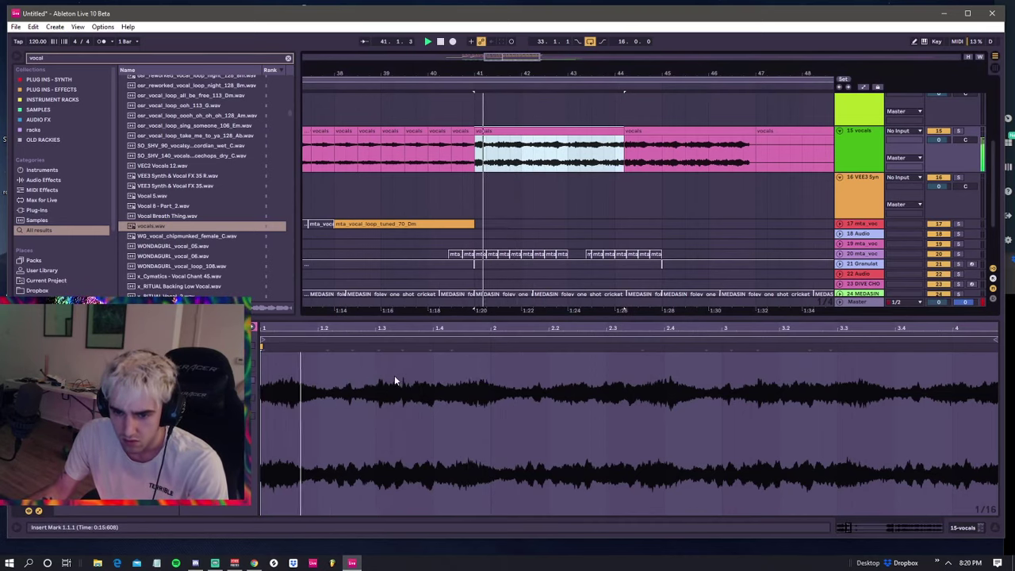
- Add warp markers to the bar 41 vocals clip at about 1.3.2, 1.4.1 and 2.3.1
click(399, 371)
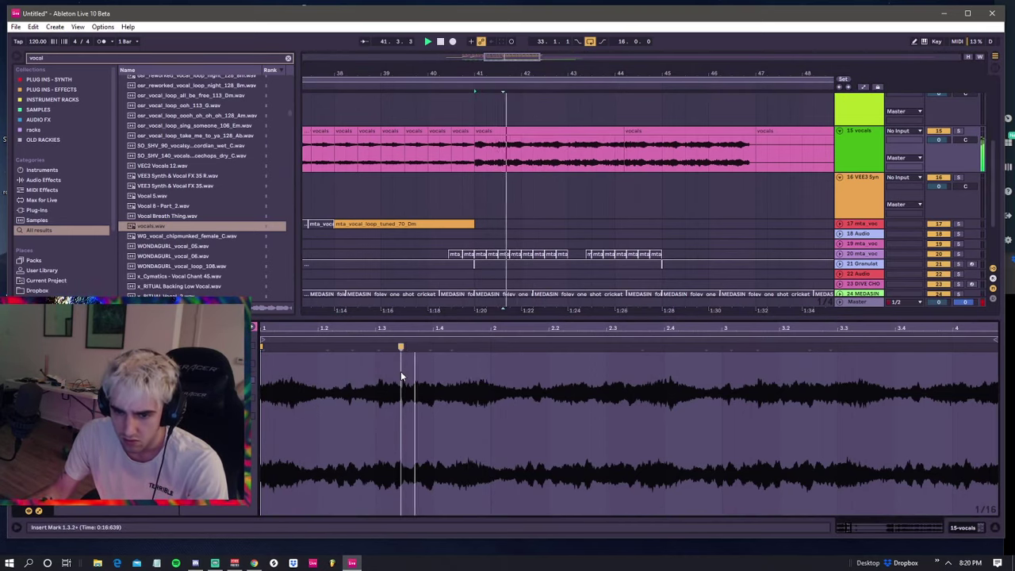
click(439, 349)
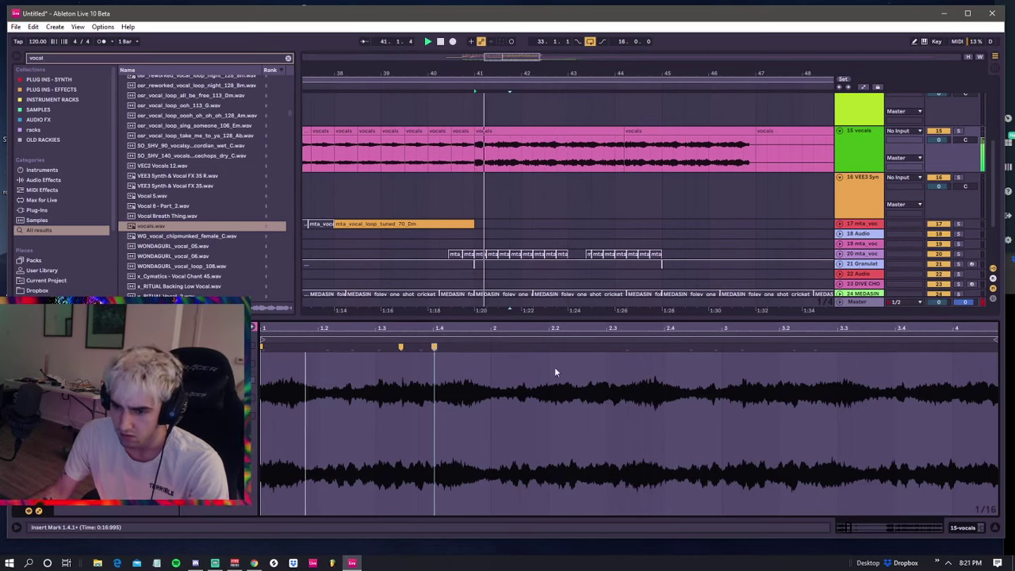
click(619, 348)
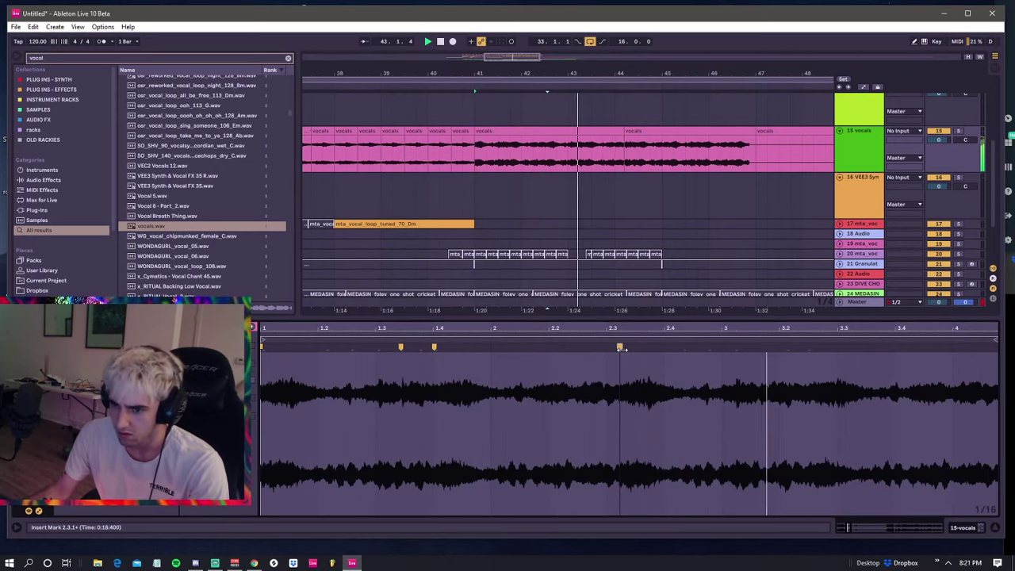
- Shift the vocals warp marker near 2.3 slightly forward in time, and add another marker pulled to about 2.4.4
drag(621, 348, 609, 349)
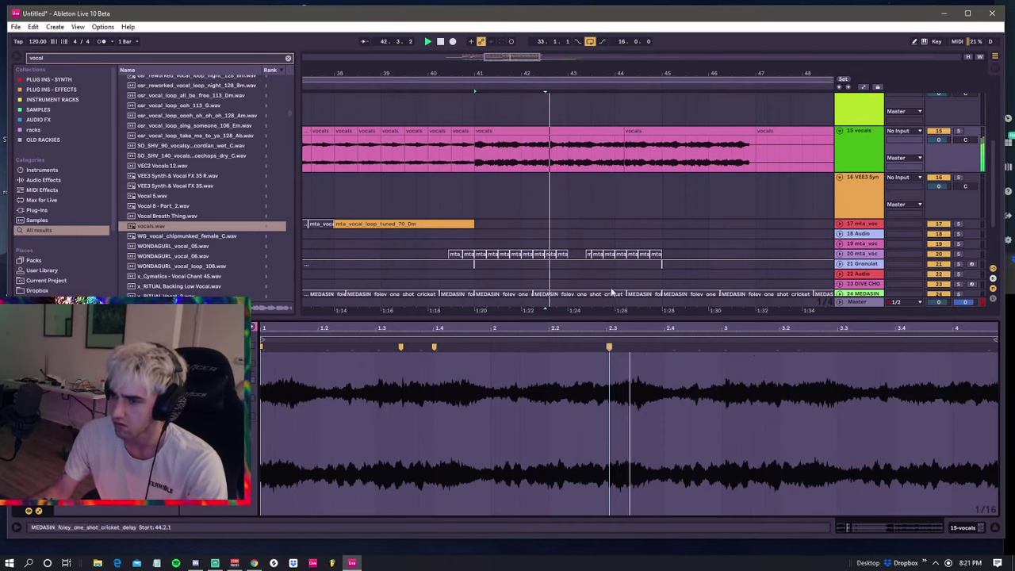
drag(608, 347, 629, 347)
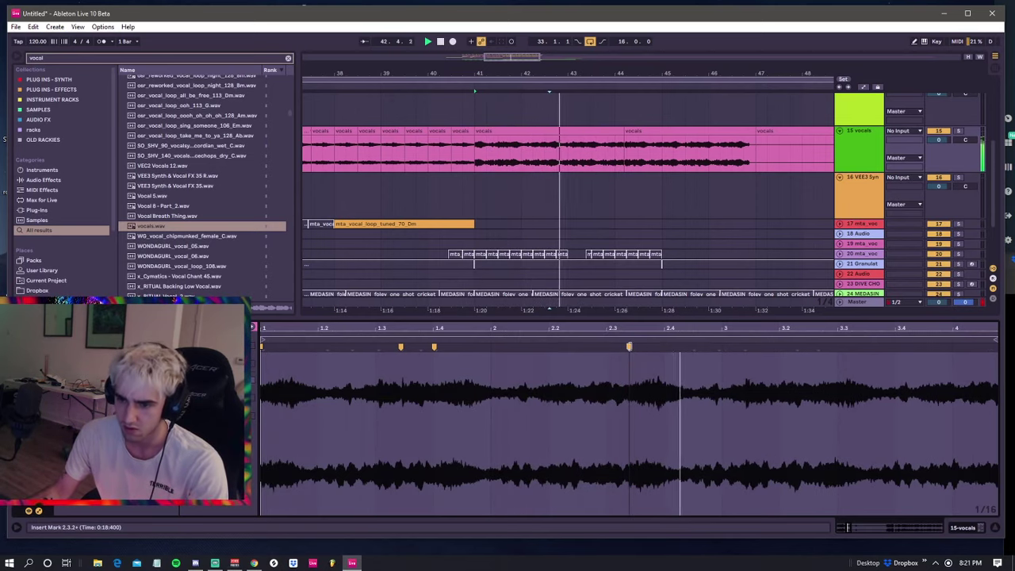
double_click(649, 370)
drag(650, 349, 714, 356)
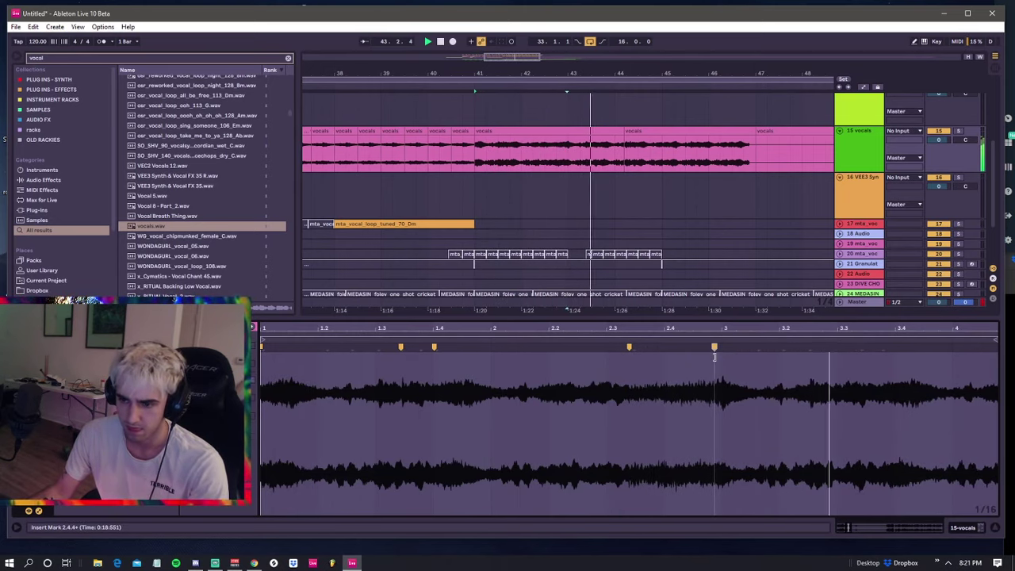
- Duplicate the vocals section from bars 41 to 43 so the copy fills bars 43 to 45 on track 15
drag(568, 142, 474, 140)
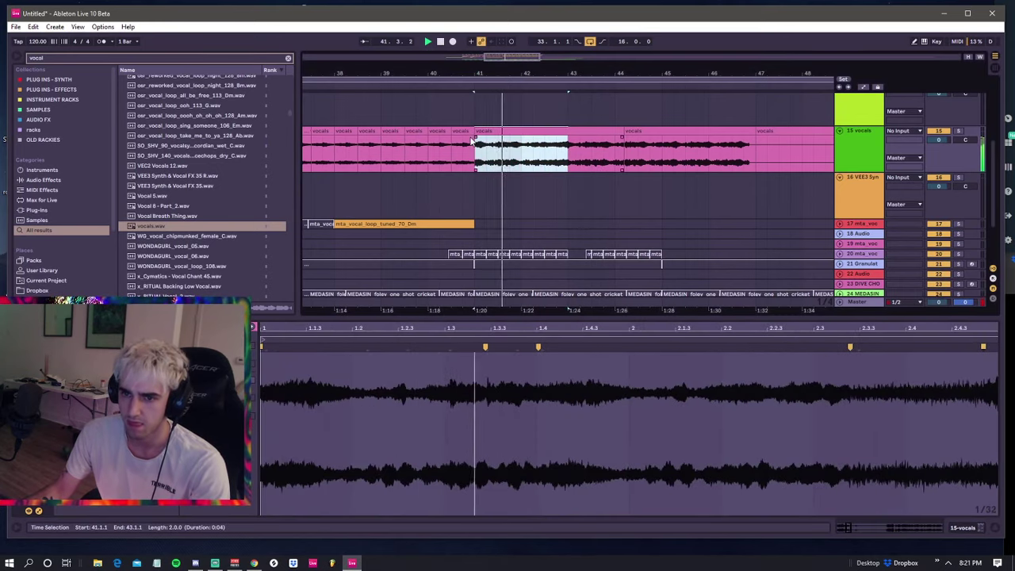
key(ctrl+d)
click(498, 131)
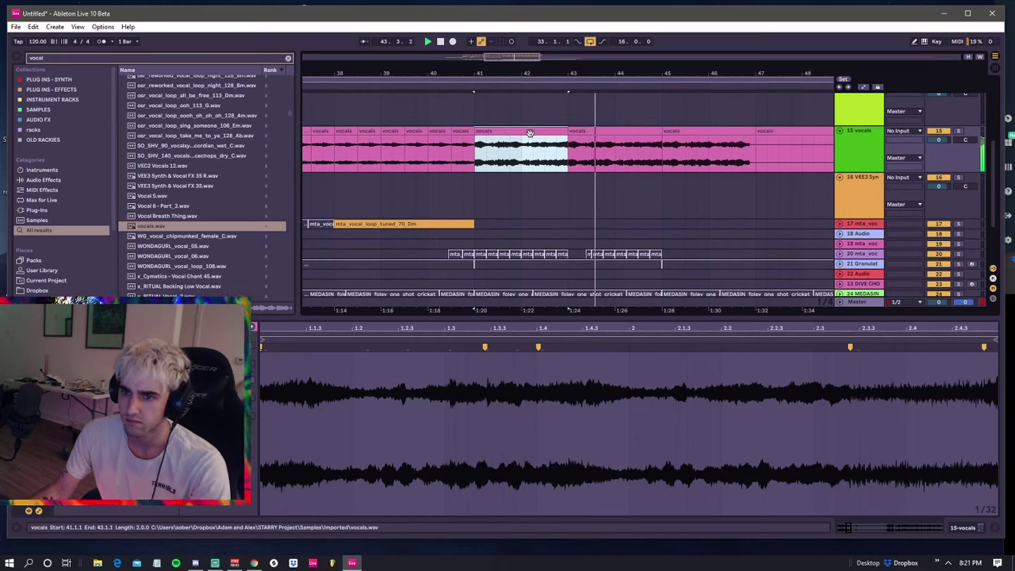
- In the copied vocals clip at bar 43, pull the warp marker back to 2.3, add one near 2.2.2 and play the result
click(600, 132)
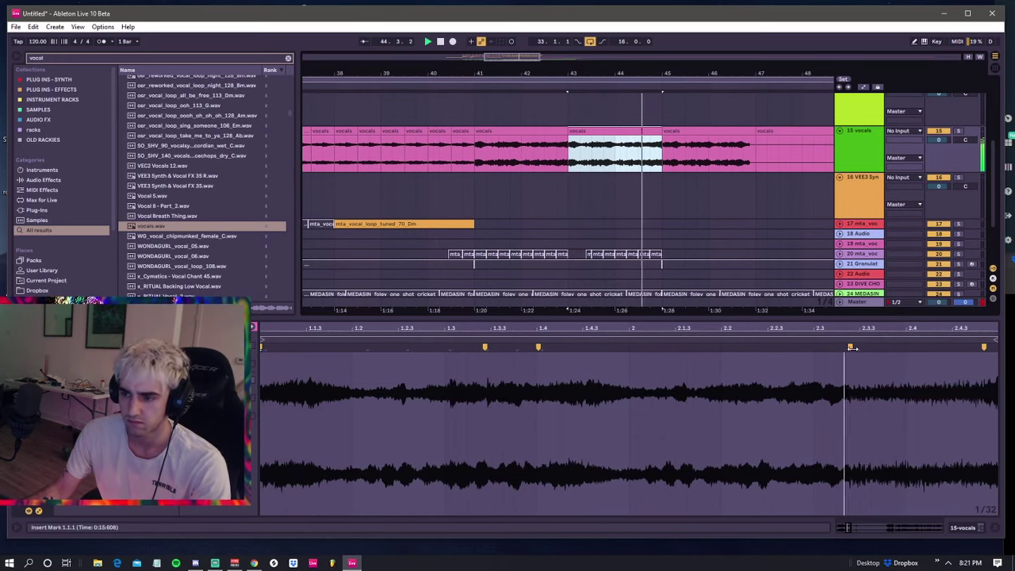
drag(852, 347, 813, 347)
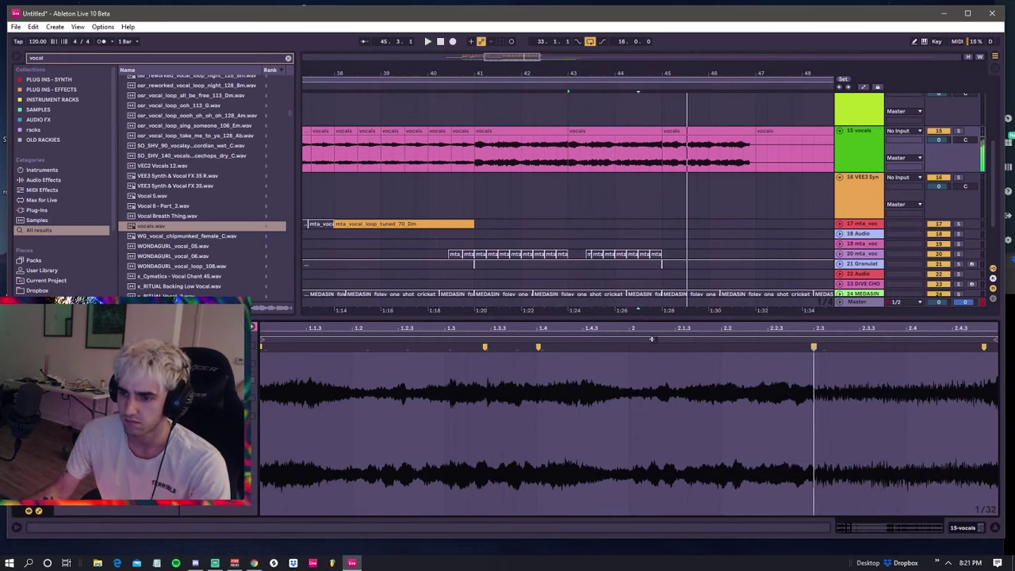
key(space)
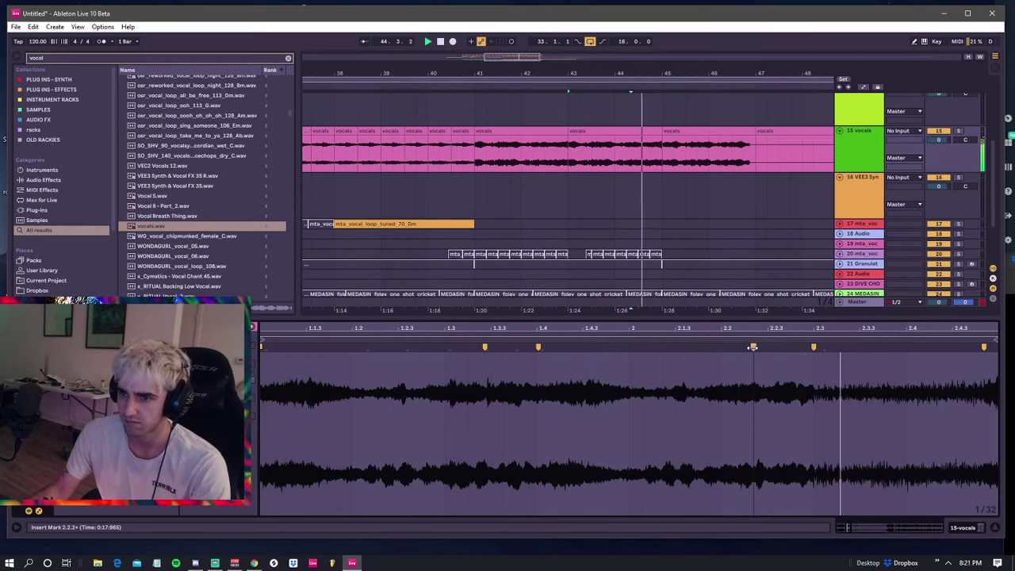
click(589, 130)
key(space)
key(space)
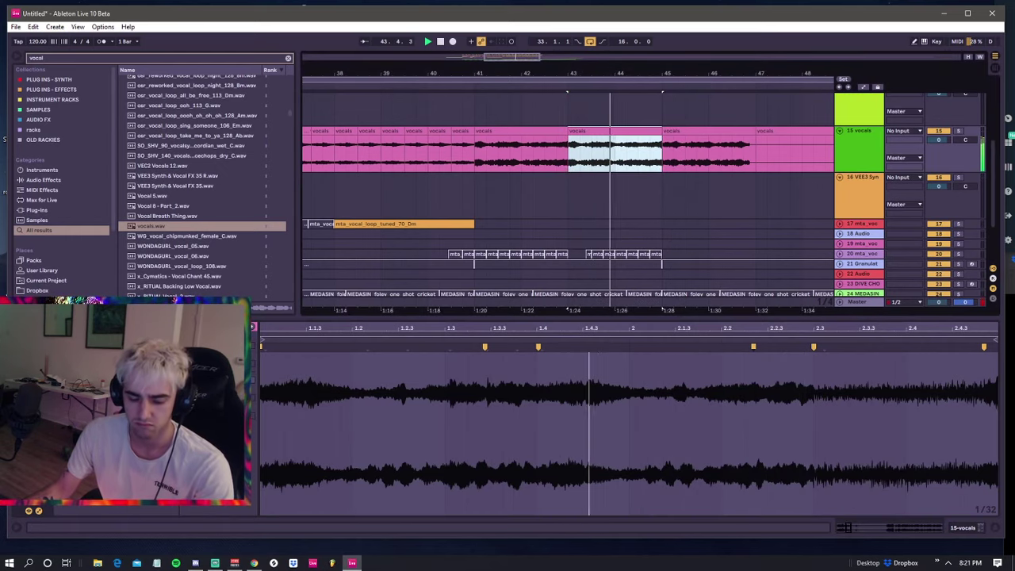
- Consolidate the vocals section from bars 43 to 45 on track 15 into a new sample and play it
key(r)
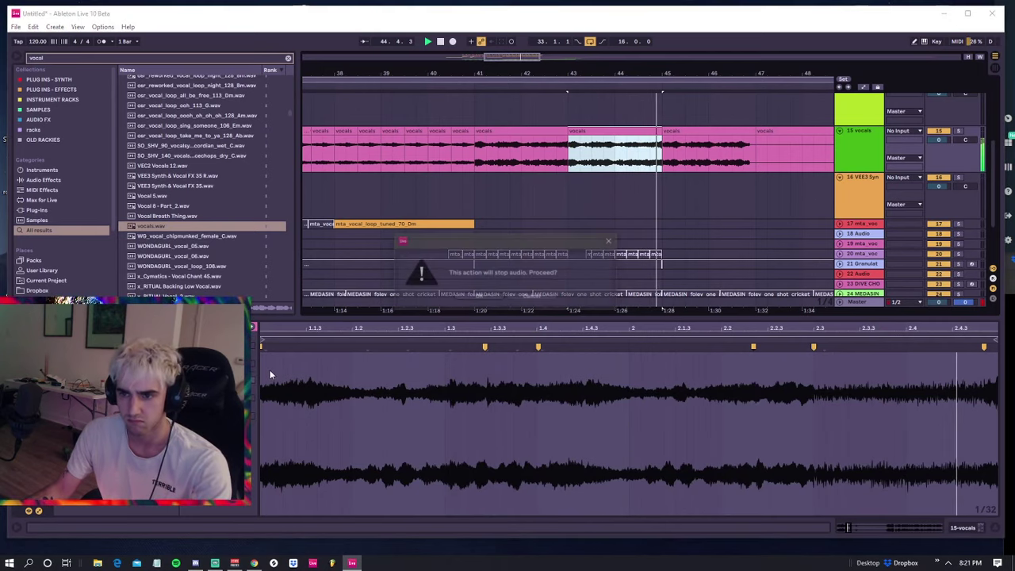
click(484, 292)
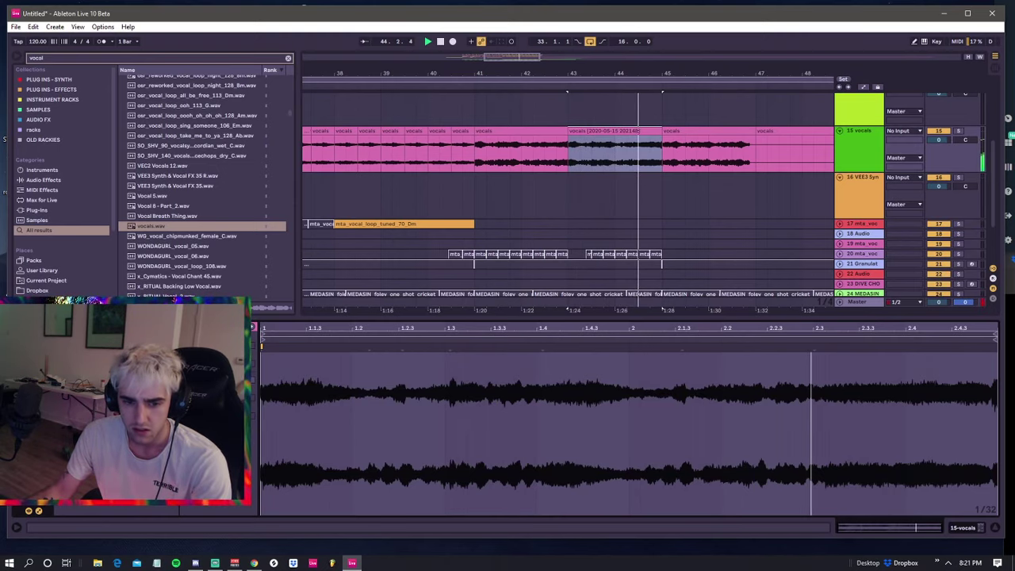
key(space)
key(space)
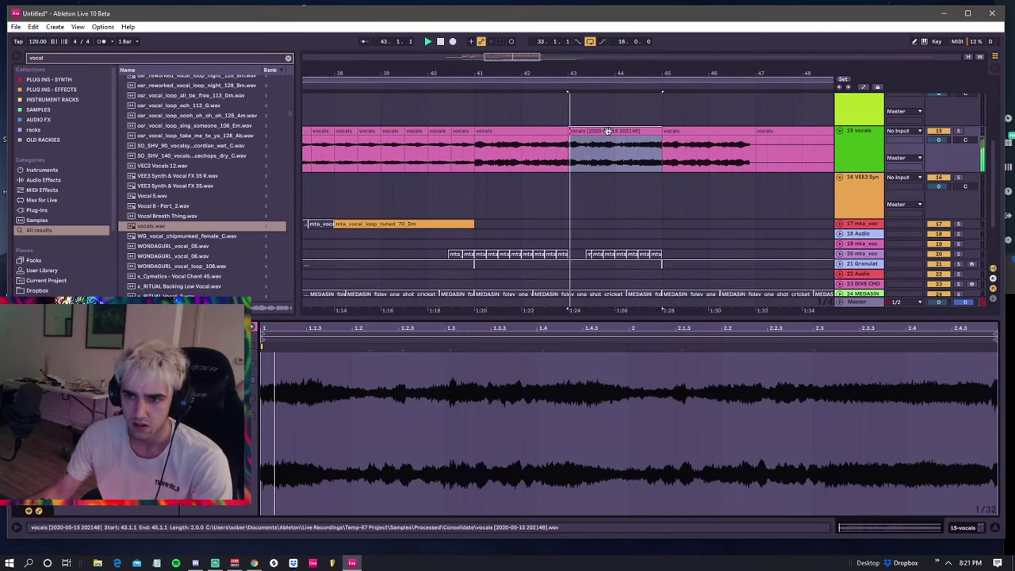
- Copy the consolidated vocals clip from bar 43 onto a new audio track directly below, starting at bar 33
click(609, 130)
drag(604, 73, 604, 64)
key(minus)
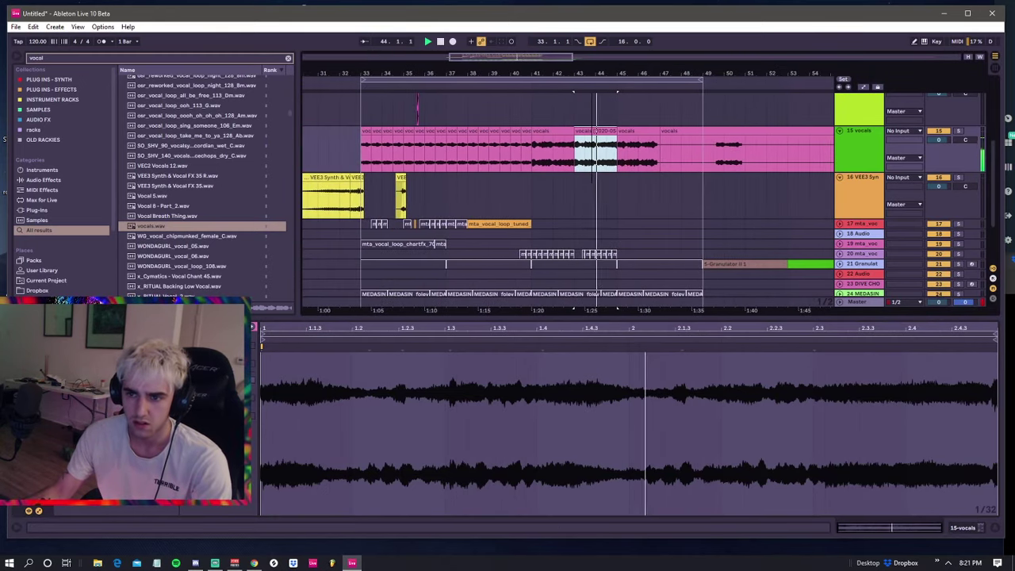
key(ctrl+t)
drag(581, 133, 379, 180)
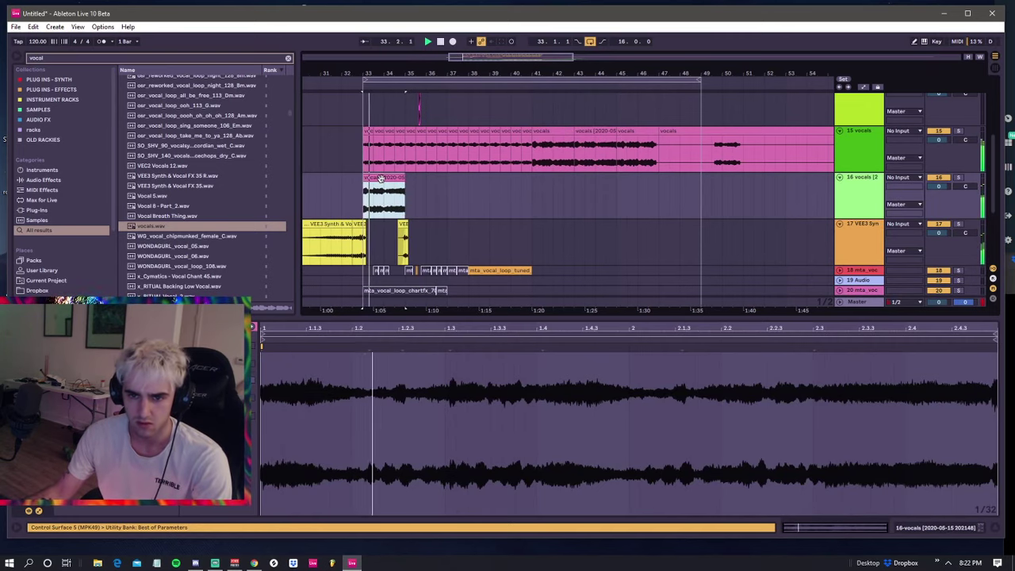
- Duplicate the consolidated vocals clip on track 16 until the copies fill bars 33 to 41
key(ctrl+d)
shift+click(380, 178)
key(ctrl+d)
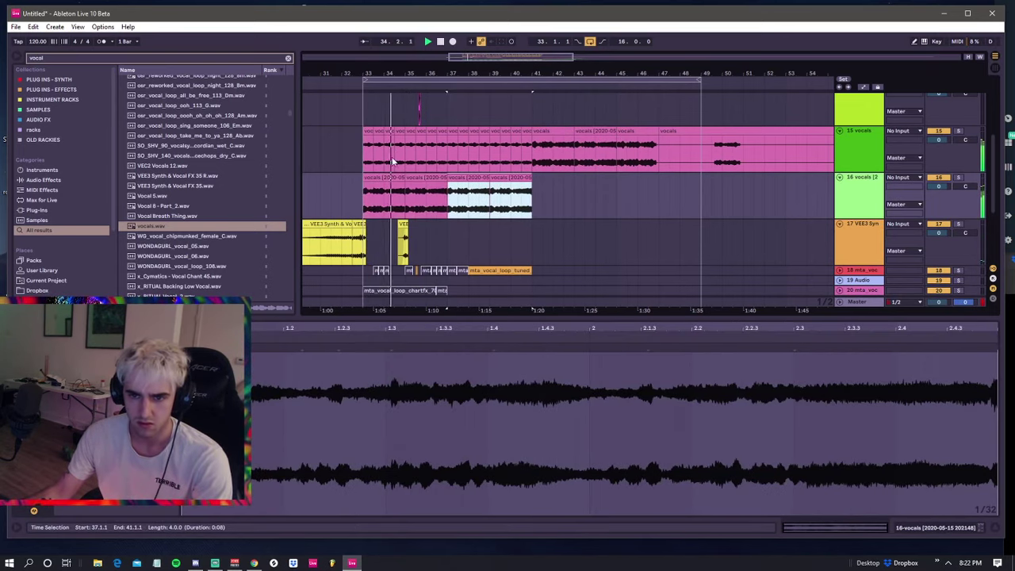
shift+click(379, 176)
scroll(381, 189, down, 4)
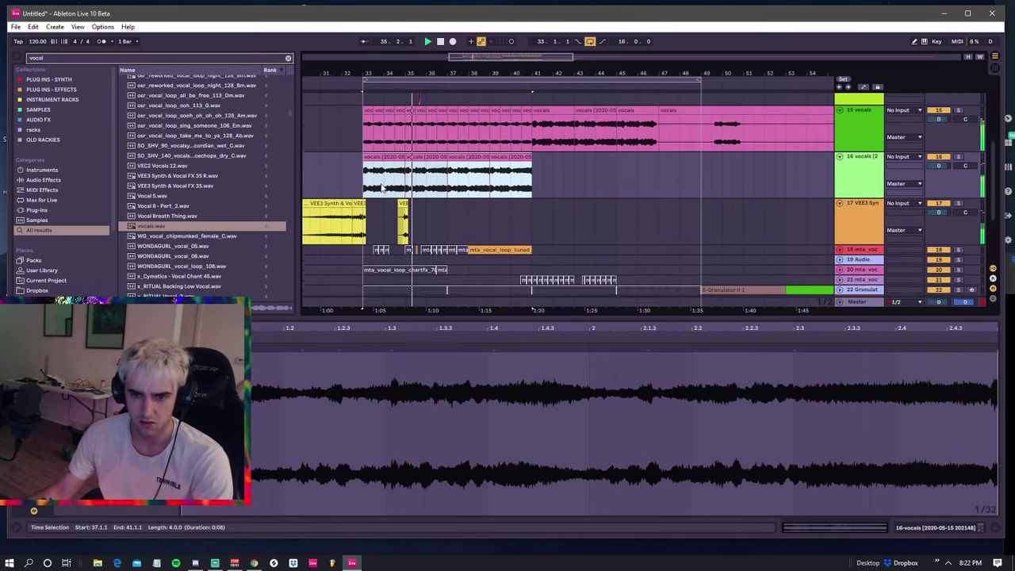
- Cut away the first half of the mta_vocal_loop_adlib_70_Em clip at bar 34 on track 12
scroll(382, 203, up, 3)
scroll(381, 197, up, 5)
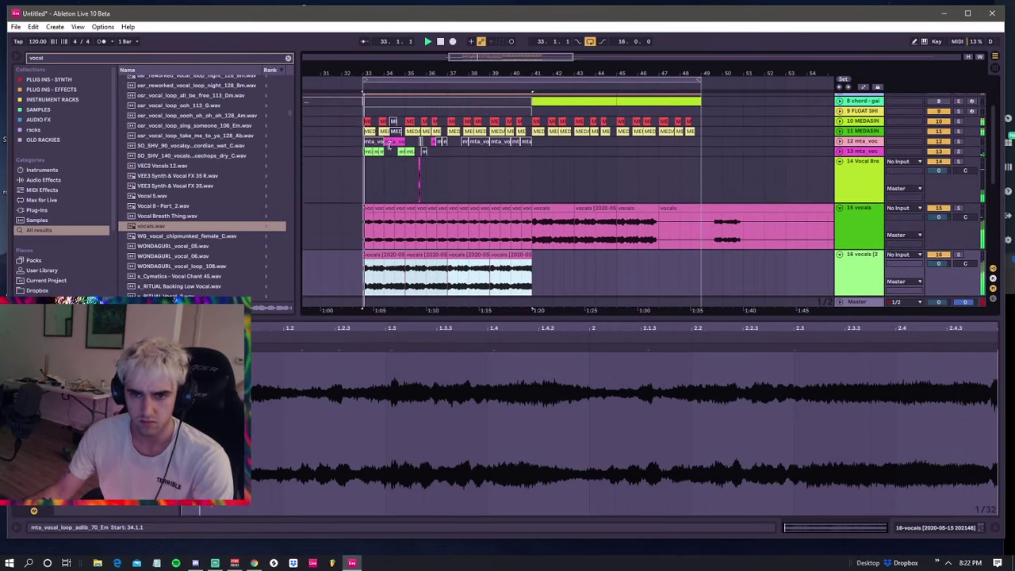
click(386, 142)
click(394, 142)
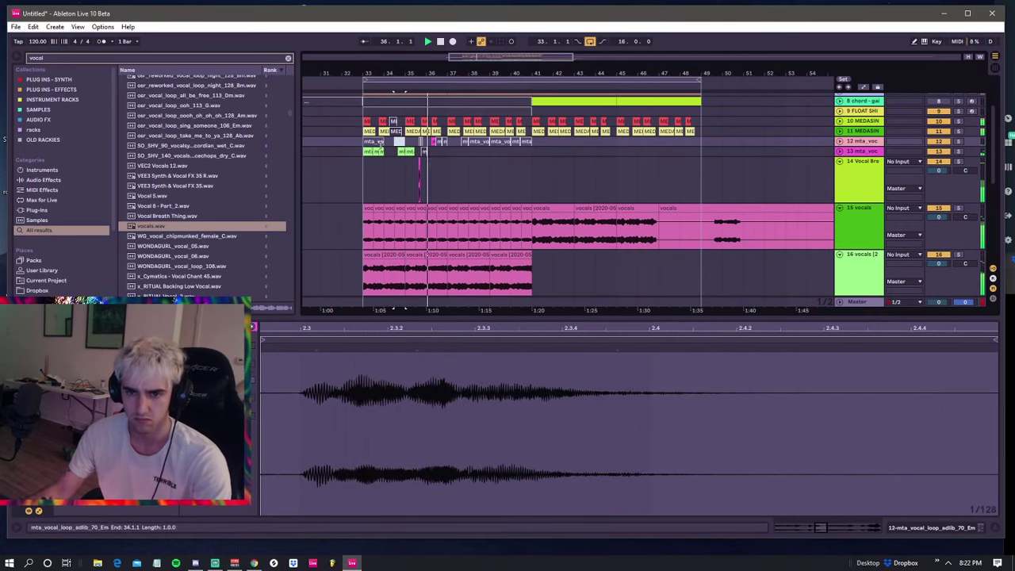
click(368, 140)
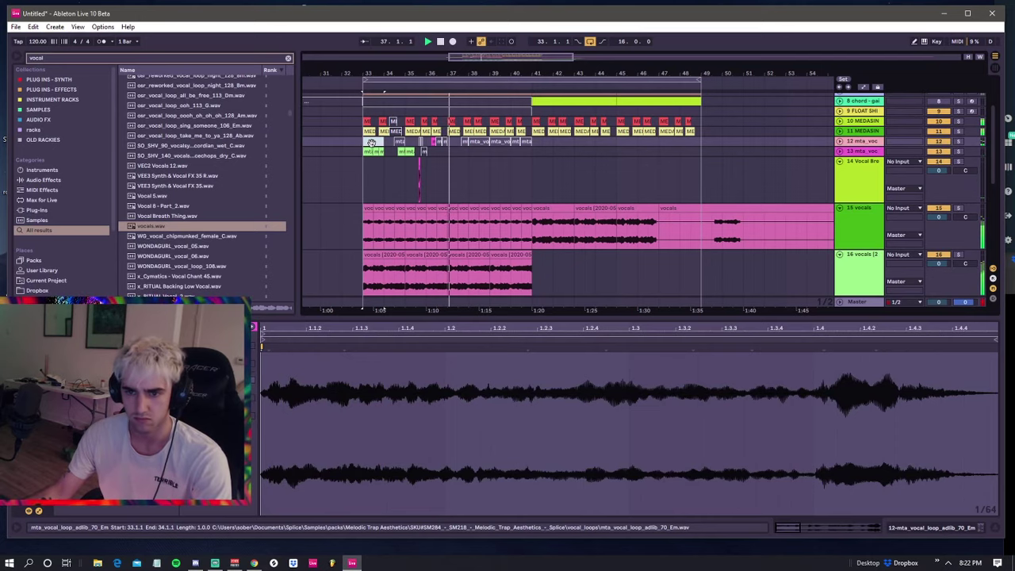
click(382, 184)
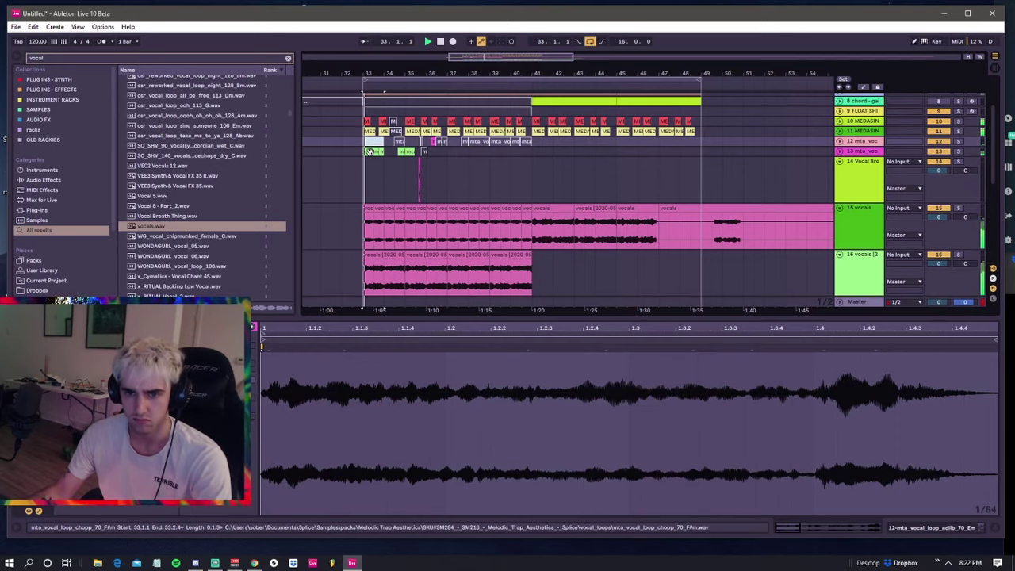
click(365, 226)
click(363, 201)
click(364, 215)
click(367, 201)
click(365, 207)
click(366, 192)
click(363, 210)
click(365, 194)
click(365, 208)
click(367, 198)
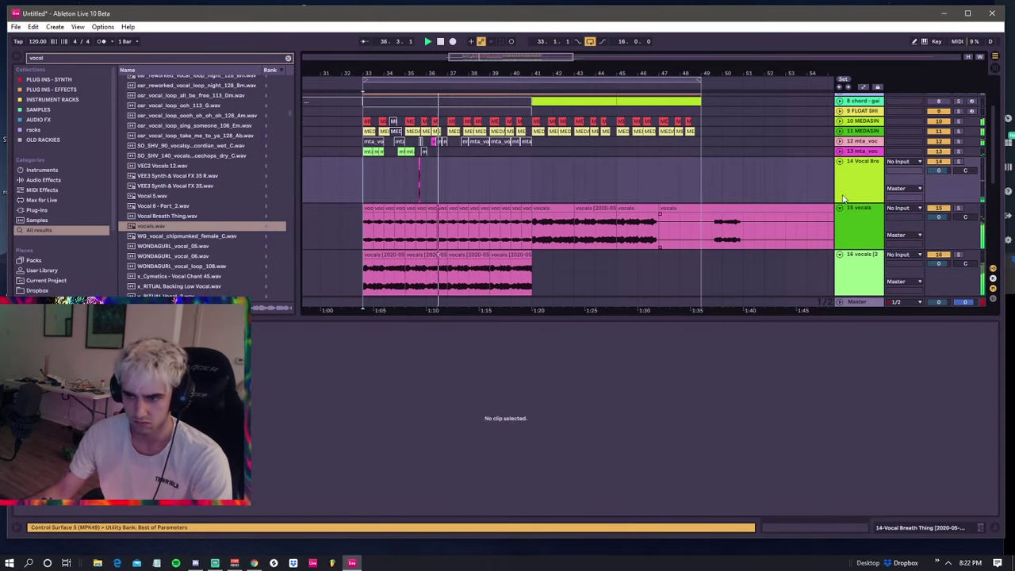
- Collapse all arrangement tracks to their minimum height, set the insert position at bar 33 and stop playback
alt+click(839, 162)
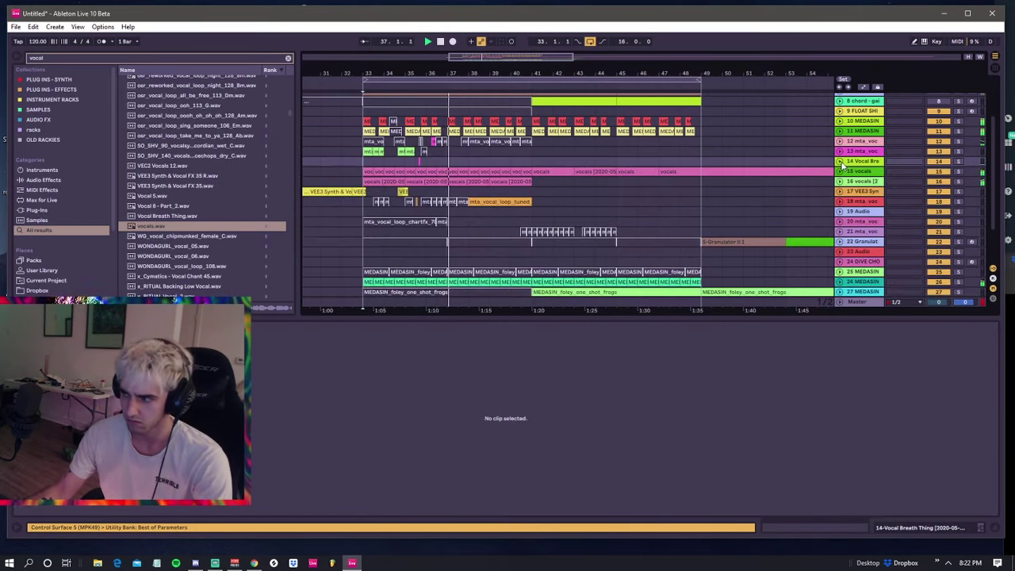
click(365, 171)
click(364, 161)
click(365, 171)
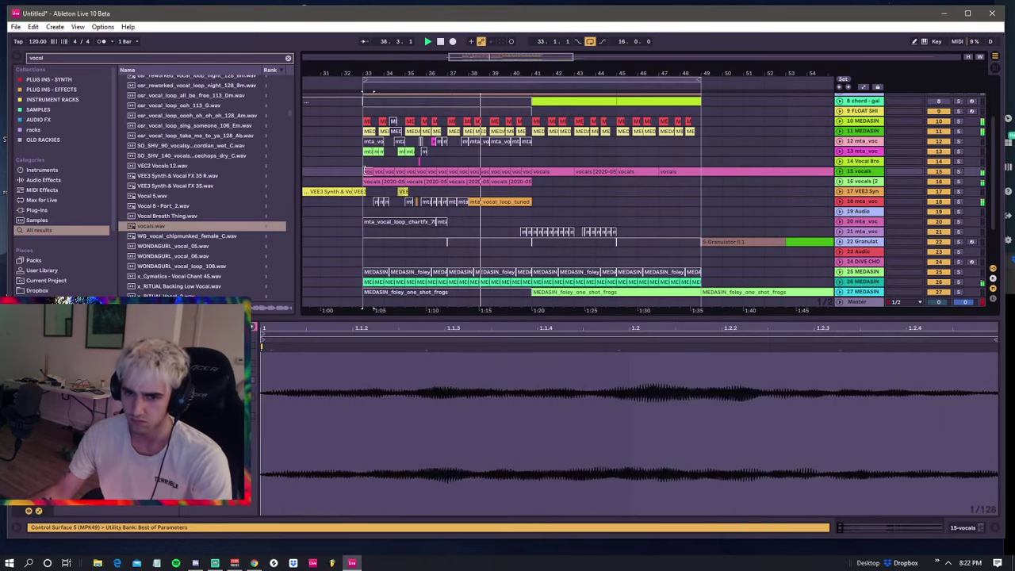
click(364, 164)
click(364, 171)
click(363, 181)
click(363, 172)
key(space)
- Deactivate the mta_vocal_loop_tuned_70_Dm clip before bar 41 on track 18 and play from bar 33
click(492, 203)
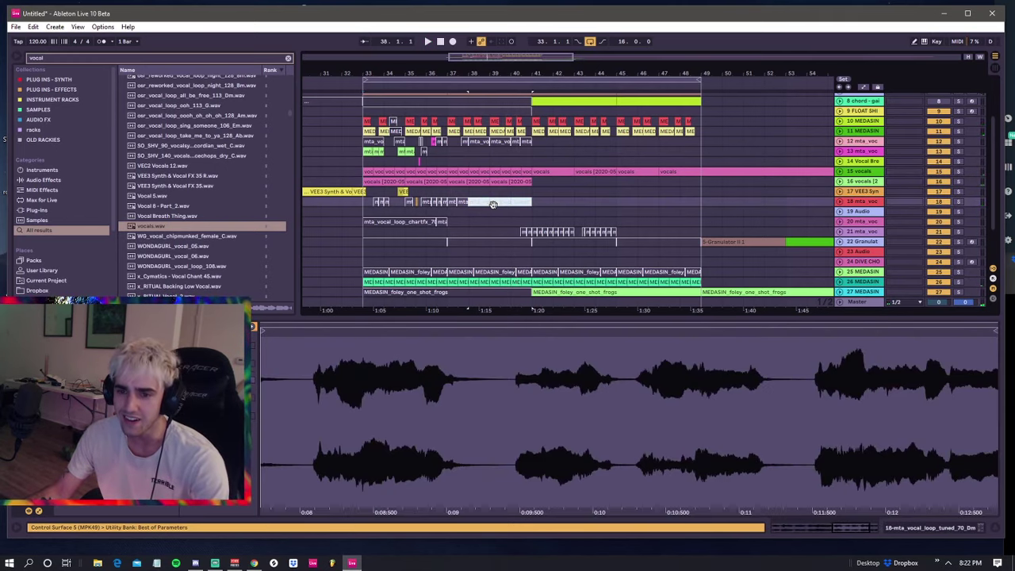
click(370, 206)
key(space)
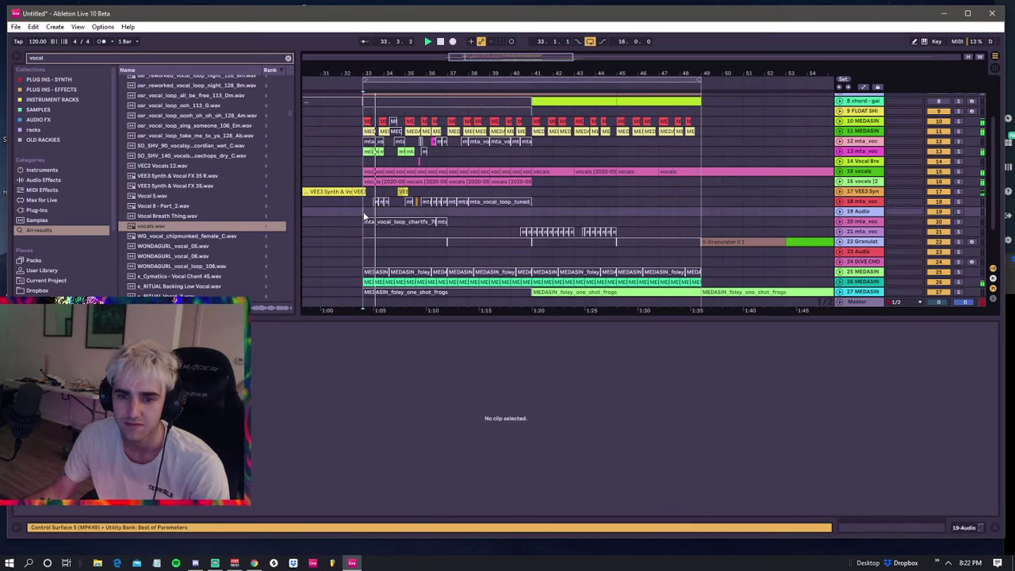
- Audition WG_vocal_chipmunked_female_C, WONDAGURL_vocal_05, WONDAGURL_vocal_06 and WONDAGURL_vocal_loop_108 against the playing track
scroll(363, 212, down, 2)
scroll(363, 212, down, 3)
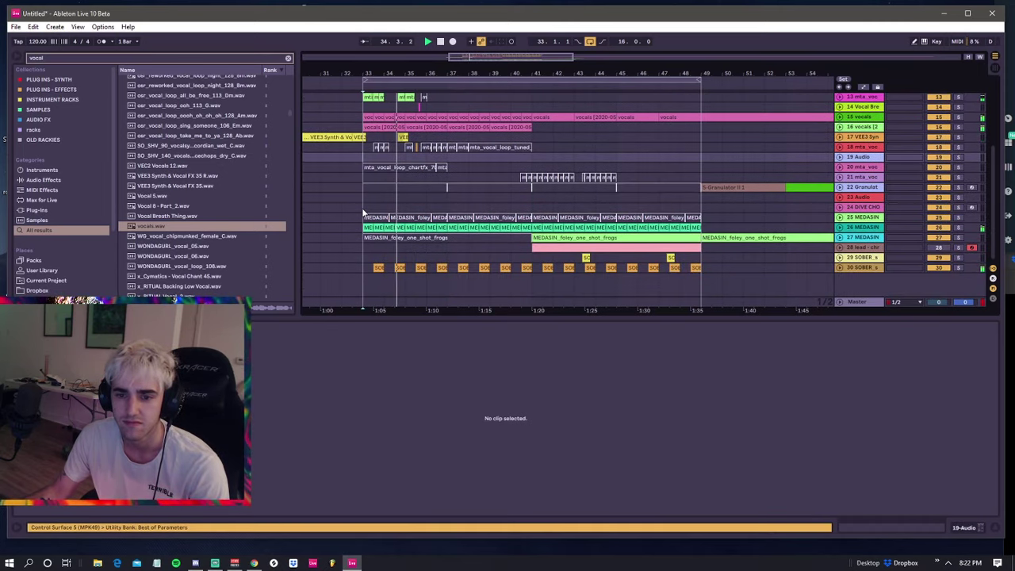
click(192, 235)
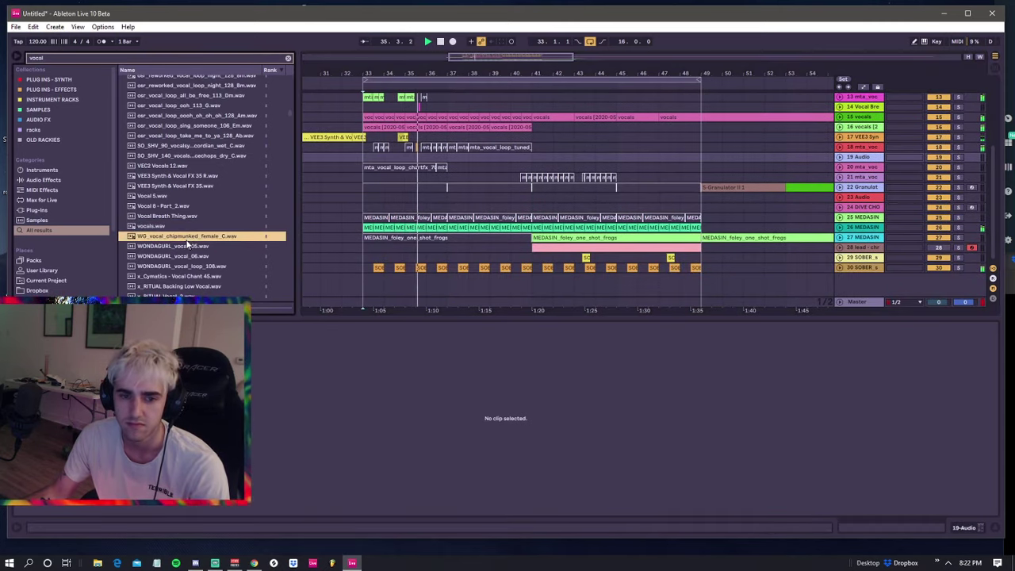
click(185, 243)
click(185, 257)
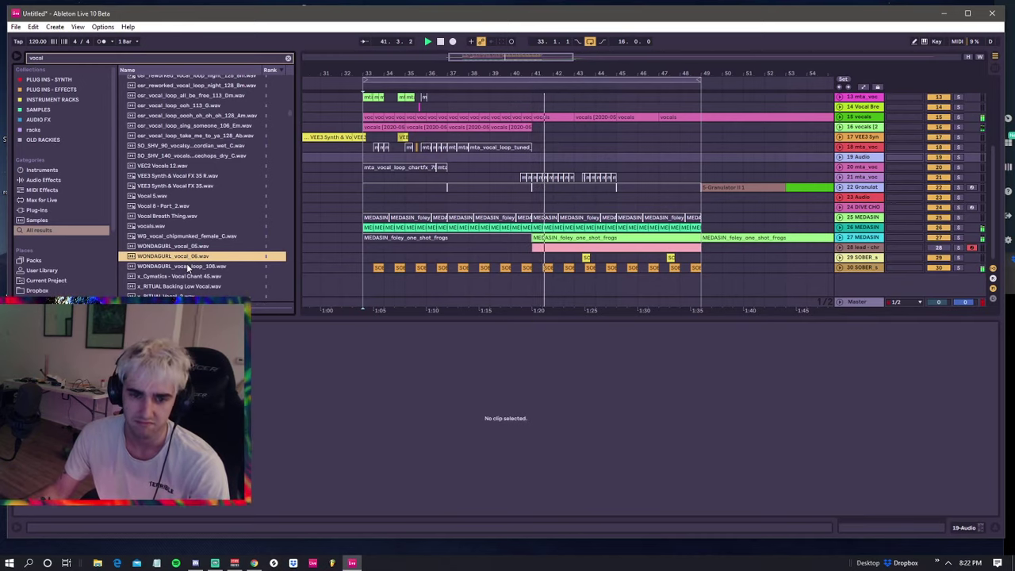
click(188, 266)
- Insert a new audio track below the lead track and place WONDAGURL_vocal_loop_108.wav on it at bar 33
key(super)
key(super)
click(358, 248)
key(ctrl+t)
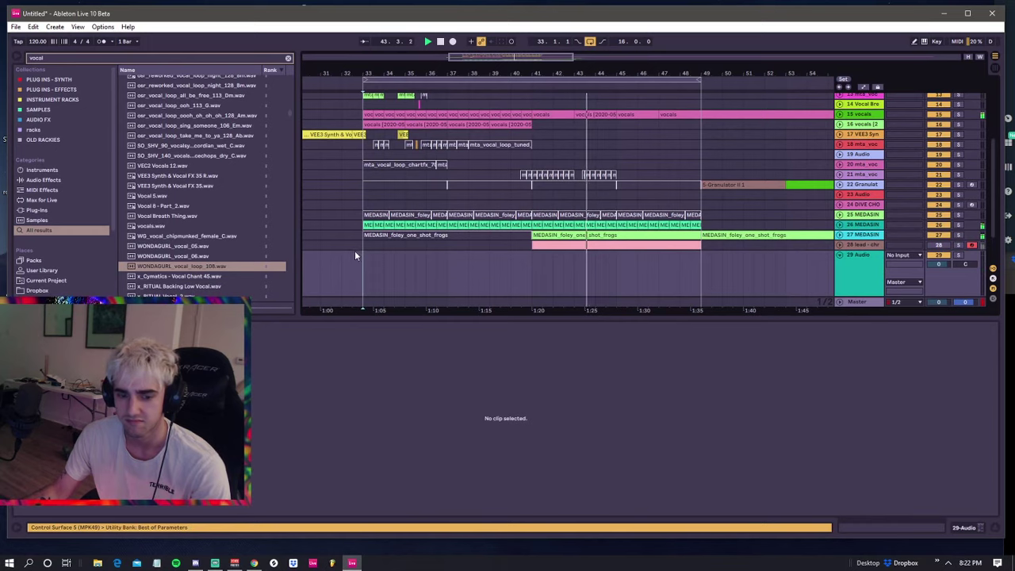
drag(233, 267, 368, 273)
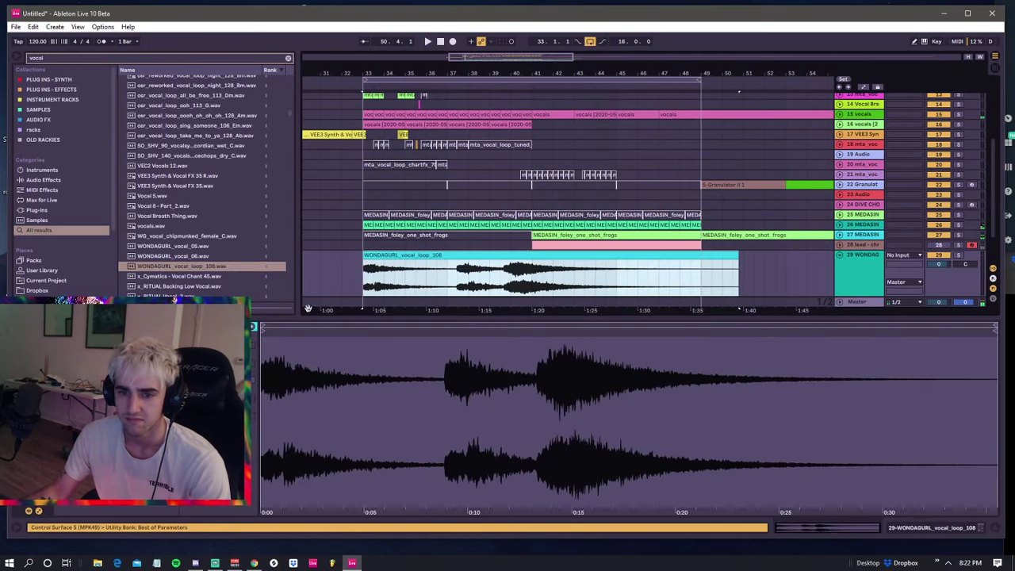
- Split the WONDAGURL vocal loop at bar 37 and move its second piece back to 35.3.1
click(410, 275)
key(a)
click(447, 274)
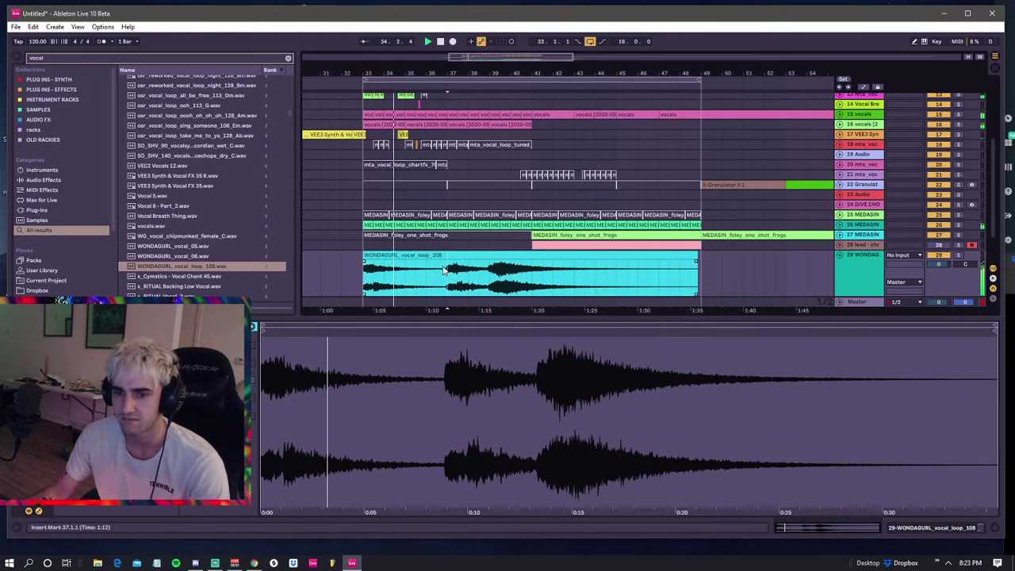
key(ctrl+e)
drag(465, 256, 418, 261)
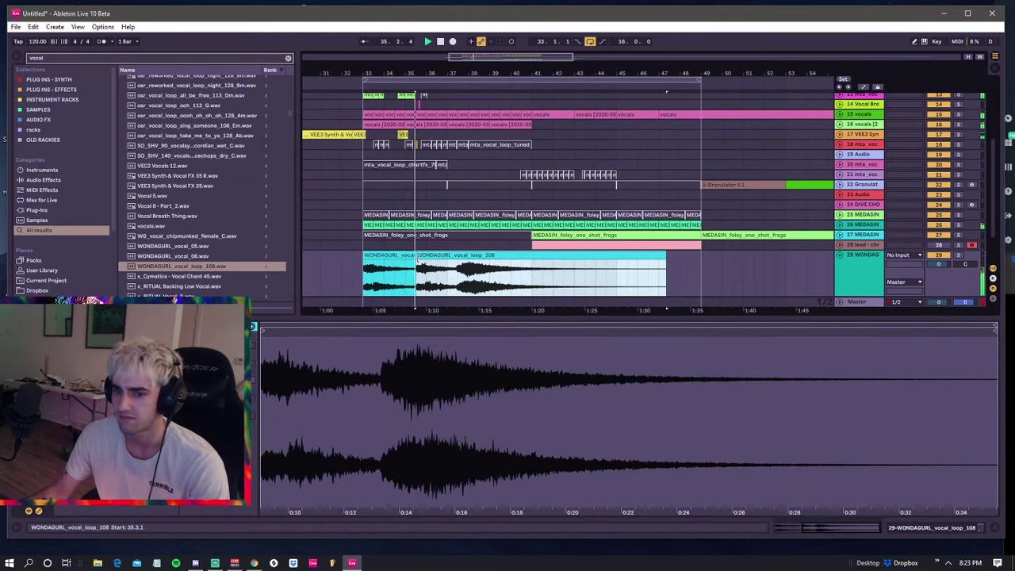
- Split the second WONDAGURL vocal piece at about 37.2.2, just before its loudest swell
click(461, 268)
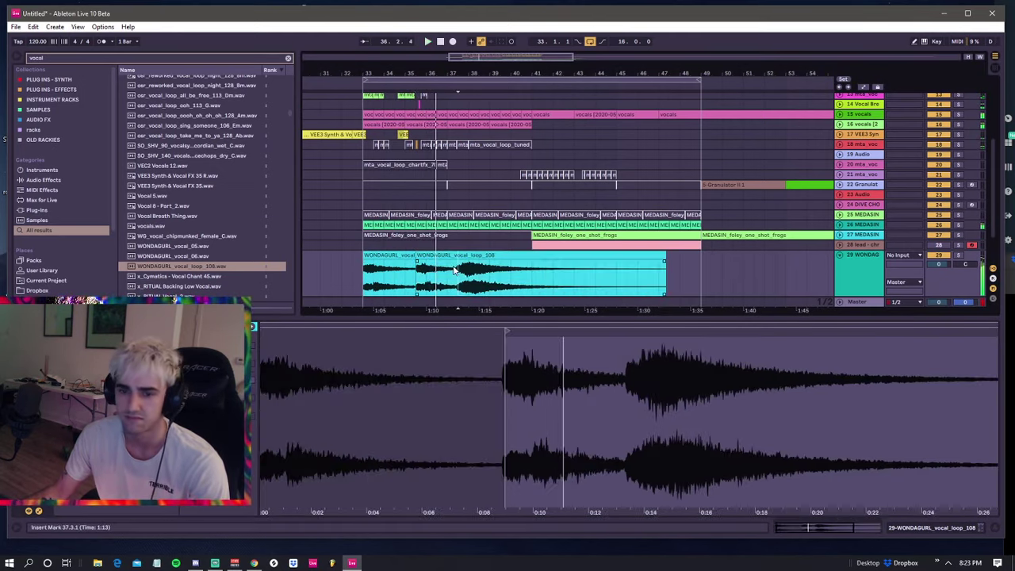
click(474, 255)
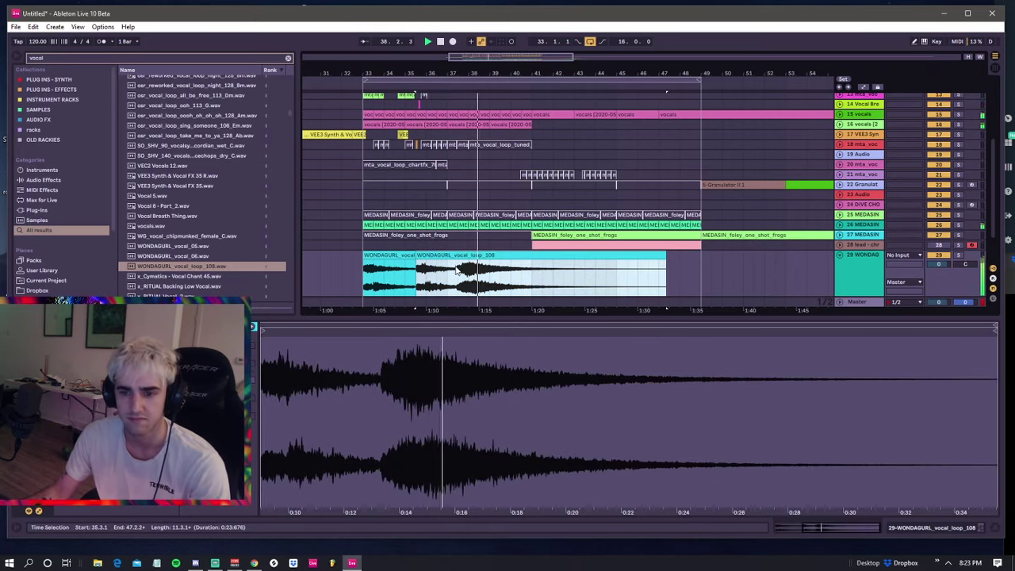
click(457, 273)
key(ctrl+e)
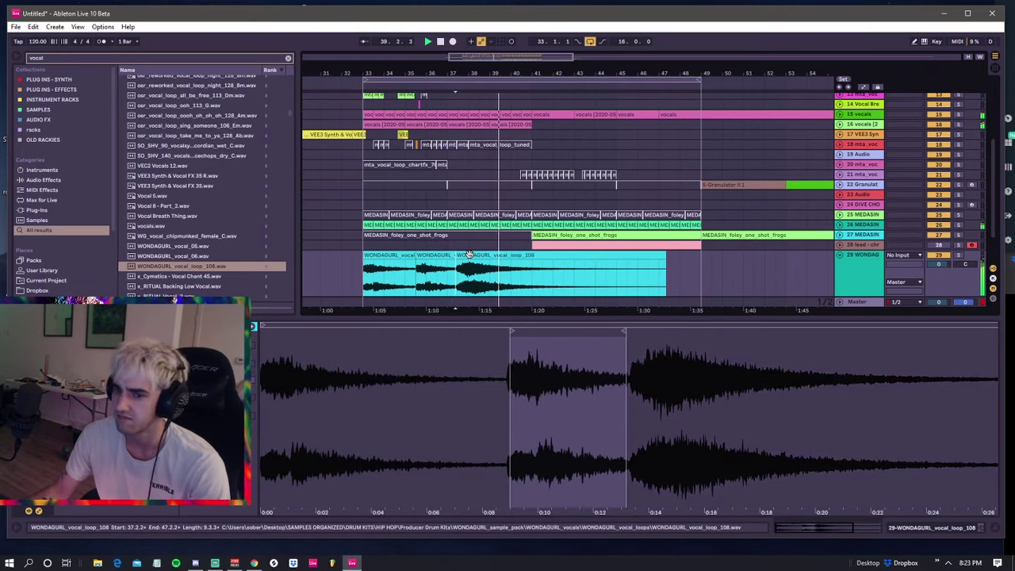
- Move the middle WONDAGURL piece back to about bar 35, copy the first piece to about 36.1.4 and play the result
click(446, 255)
click(464, 255)
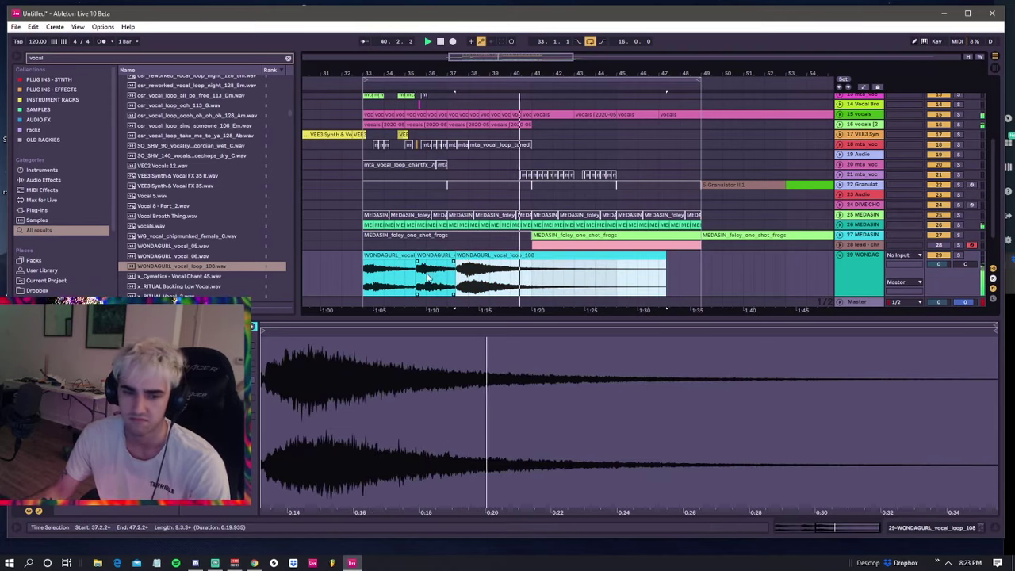
click(367, 256)
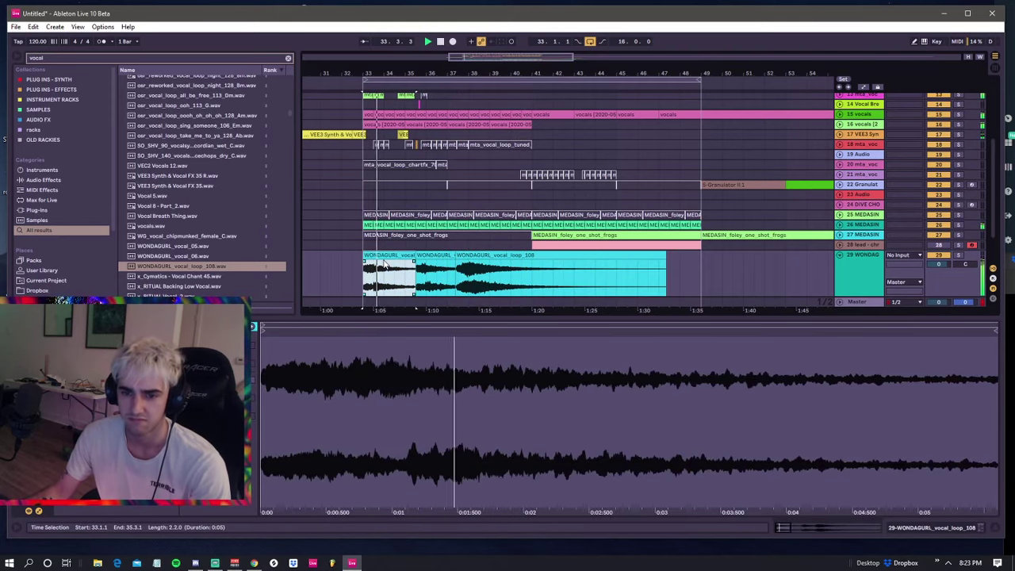
drag(378, 257, 442, 258)
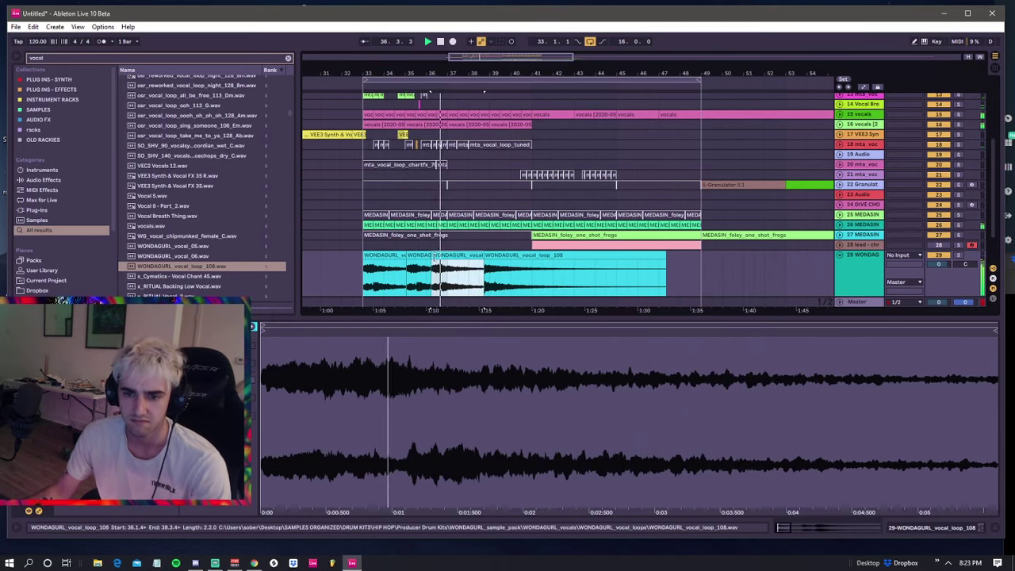
key(space)
key(space)
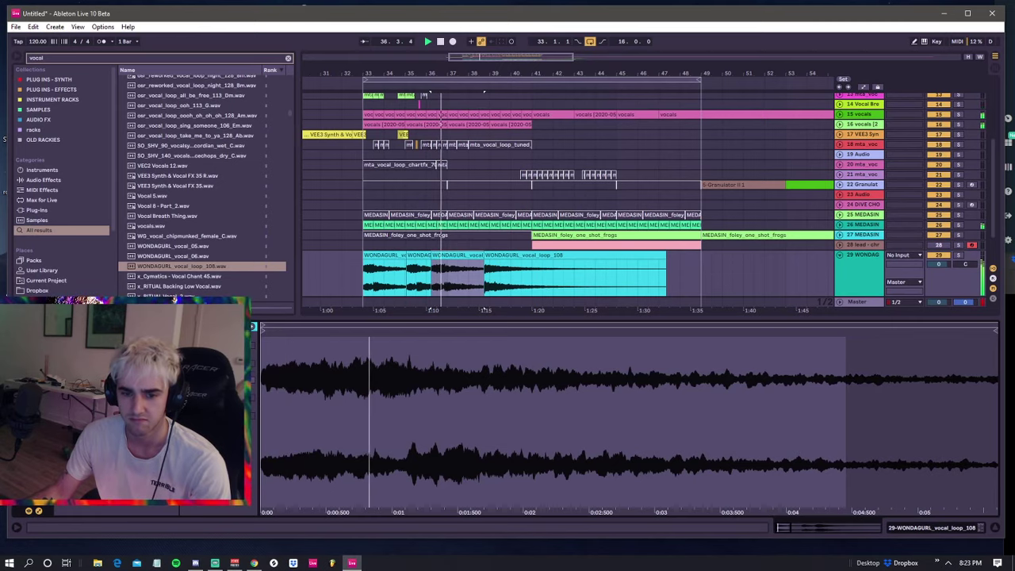
- Move the long last WONDAGURL piece earlier so it starts at about bar 37, shortening the copied piece before it
click(505, 262)
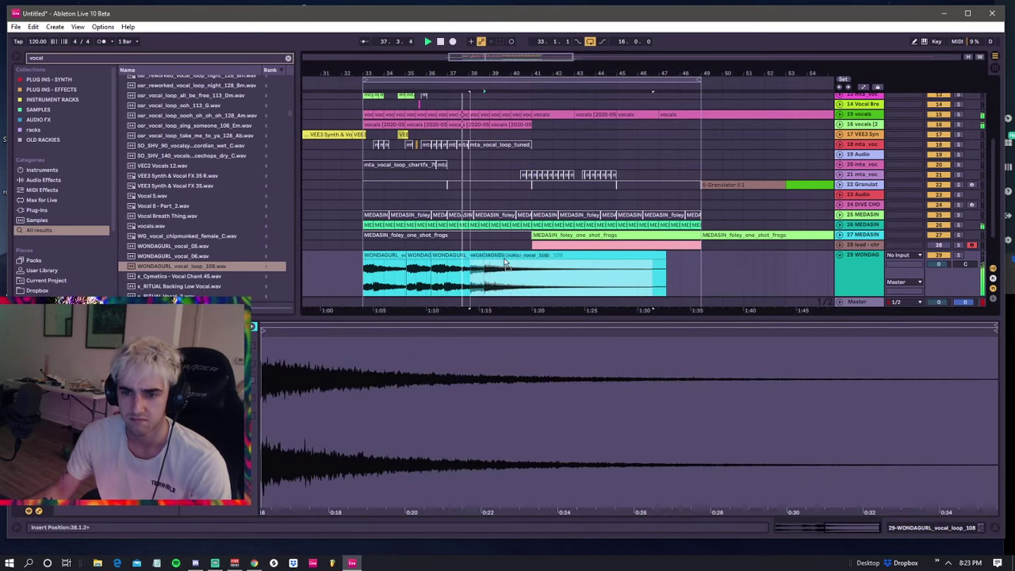
drag(473, 265, 444, 266)
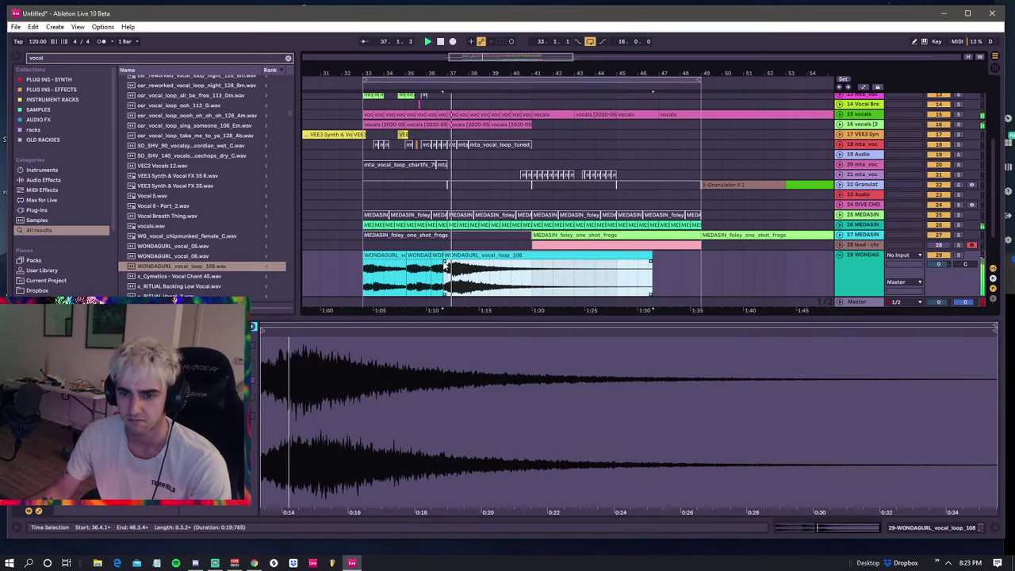
click(445, 254)
mouse_move(442, 253)
mouse_down()
mouse_move(458, 255)
mouse_move(445, 256)
mouse_up()
click(438, 254)
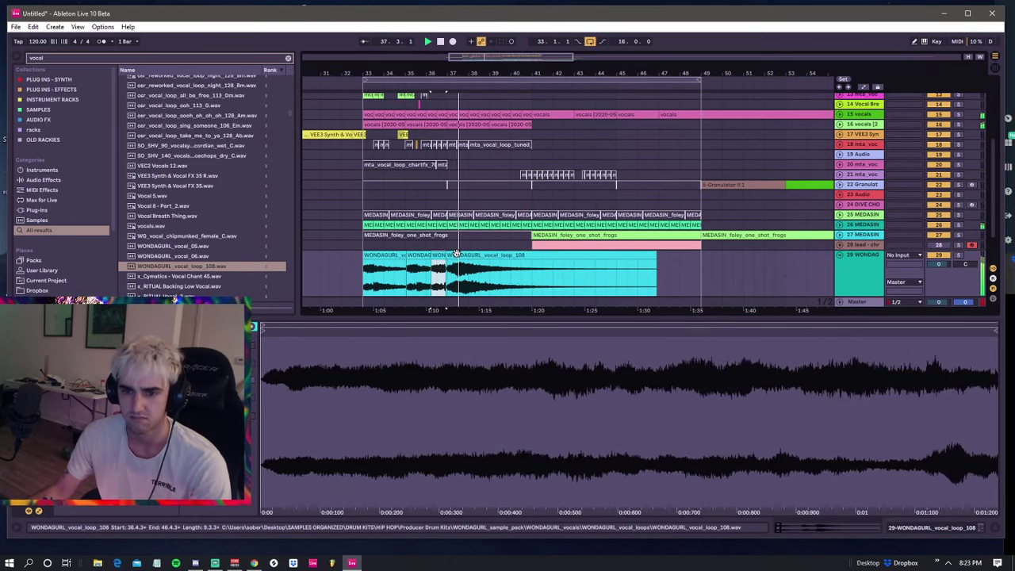
- Play the WONDAGURL vocal pieces from bar 33, add a Compressor to their track and set its sidechain source to 3-kick 6
click(376, 253)
key(space)
key(space)
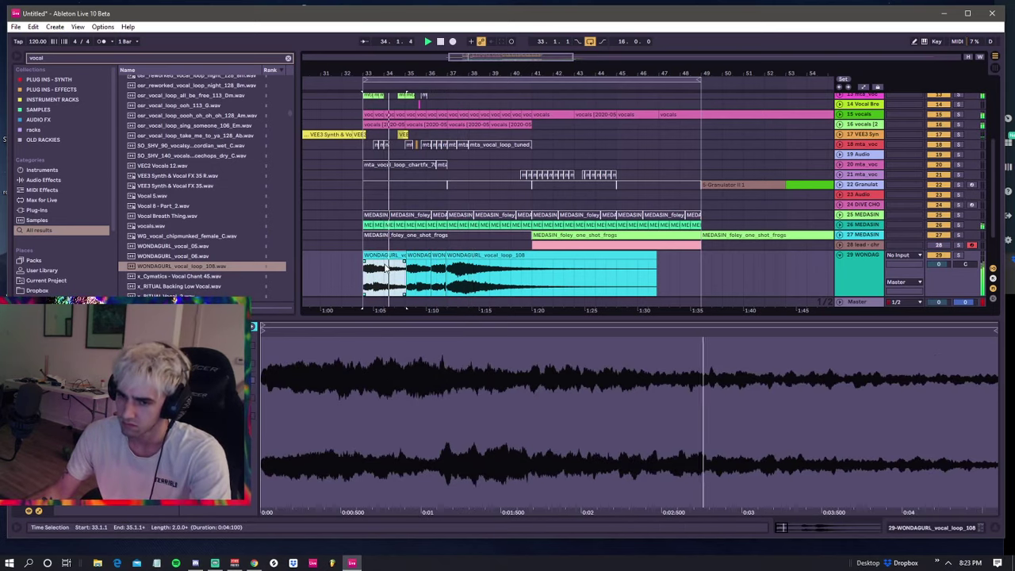
click(57, 181)
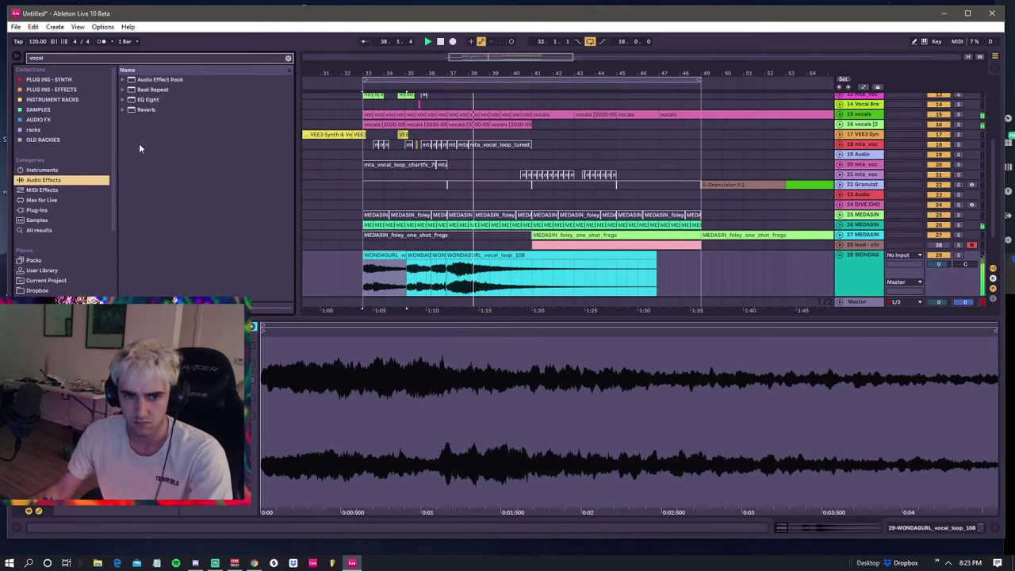
click(288, 58)
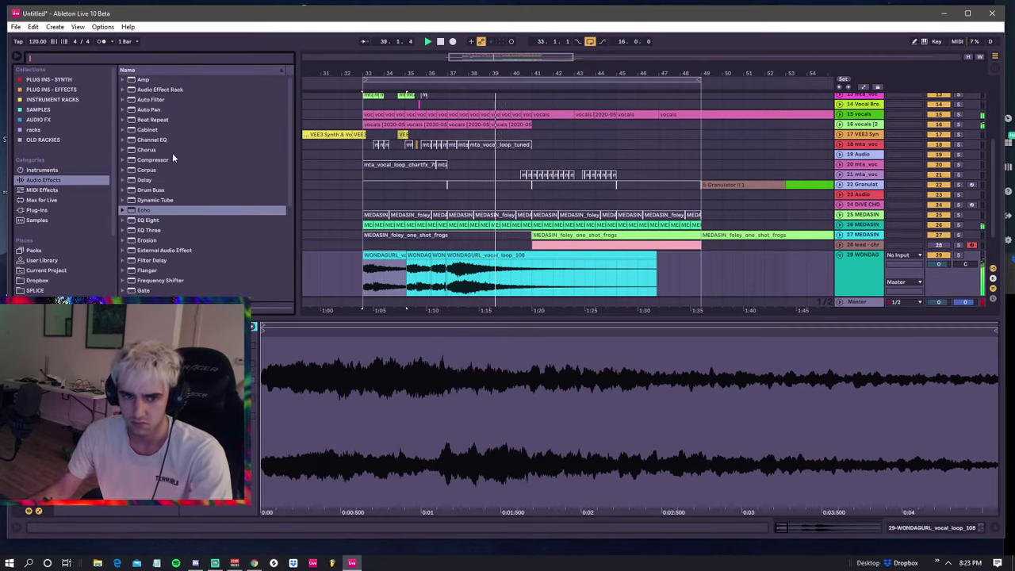
double_click(151, 160)
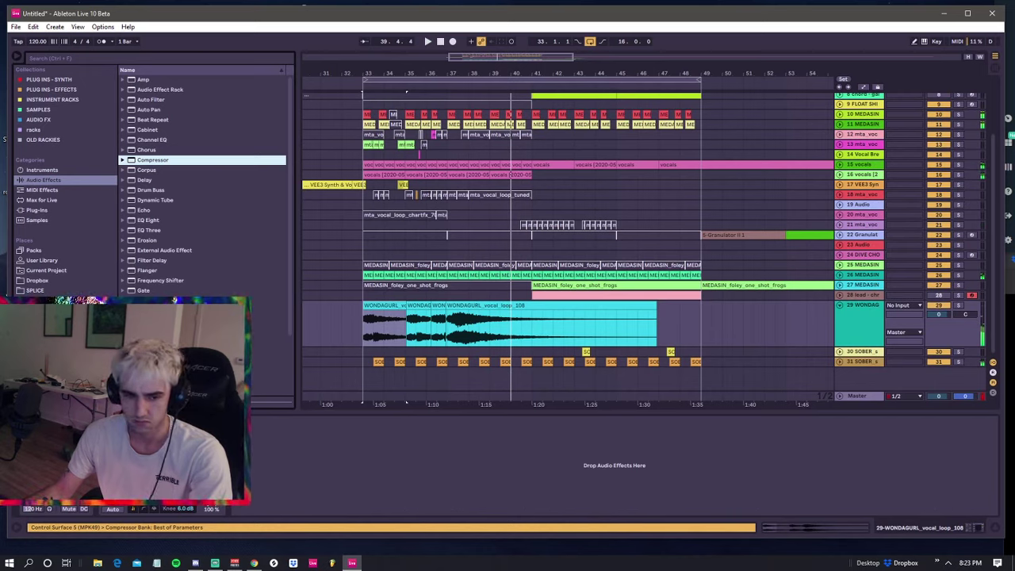
click(123, 452)
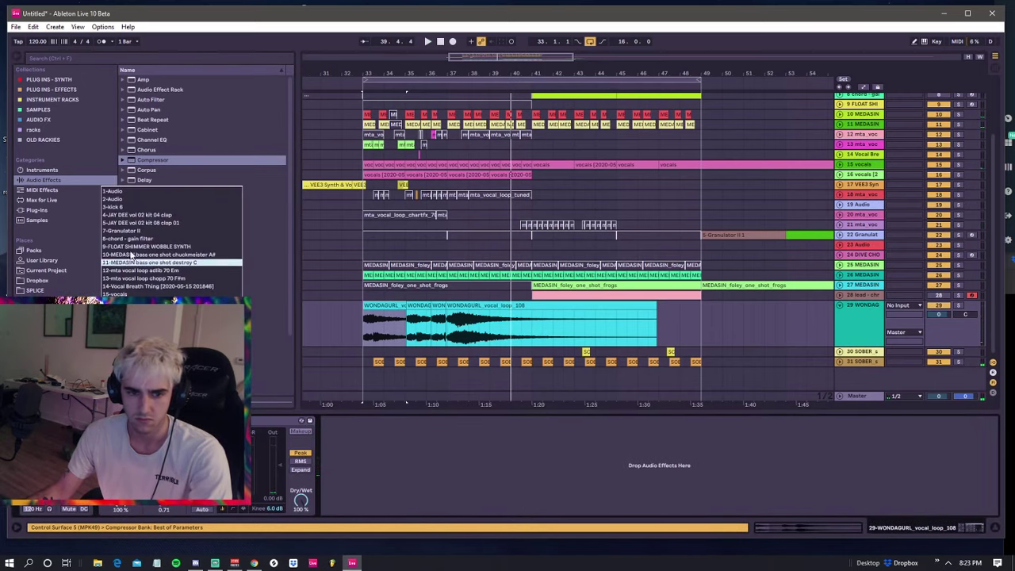
click(151, 208)
key(space)
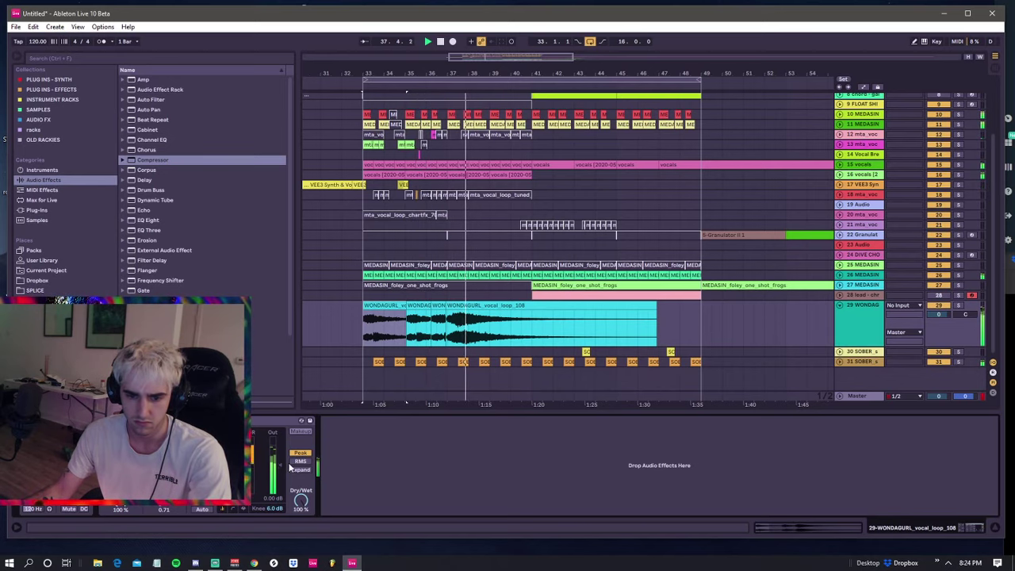
- Play the end of the WONDAGURL sequence and shift the boundary between the third and last pieces to 37.1.1
click(458, 304)
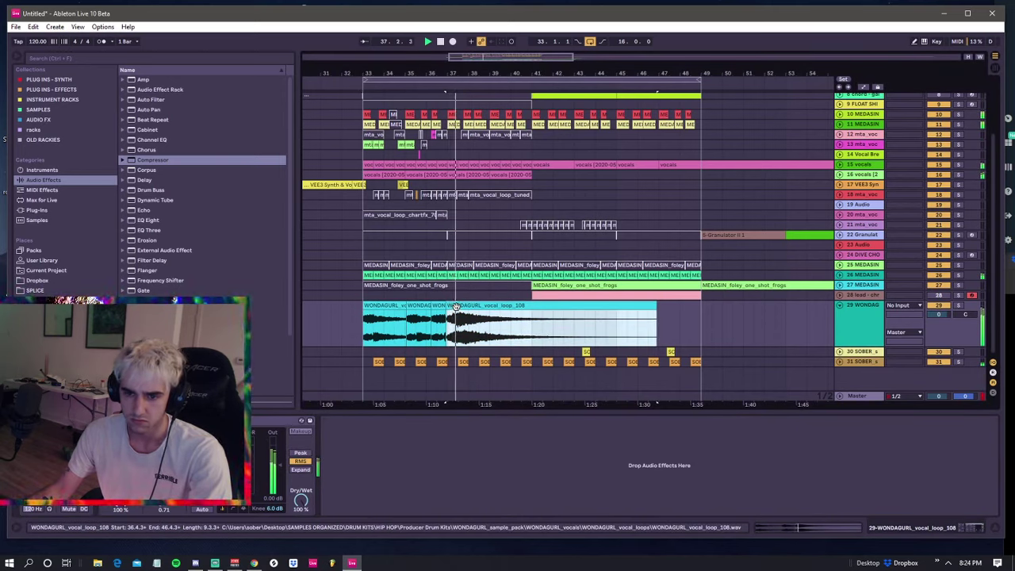
click(443, 306)
key(space)
key(space)
drag(444, 306, 447, 307)
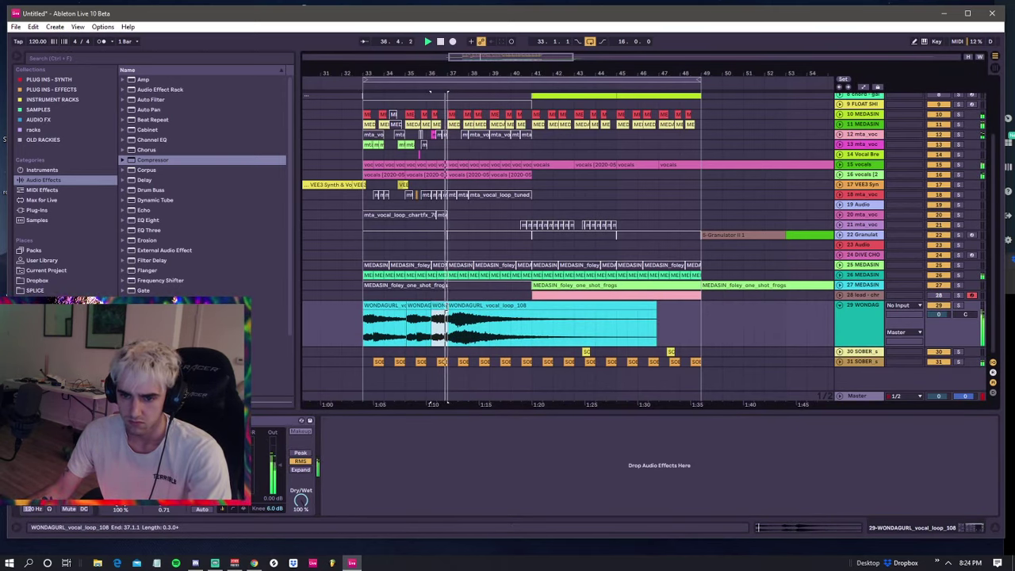
key(space)
key(space)
- Play the third WONDAGURL piece and trim its start to about 36.2.1
click(428, 306)
key(space)
key(space)
drag(431, 307, 432, 307)
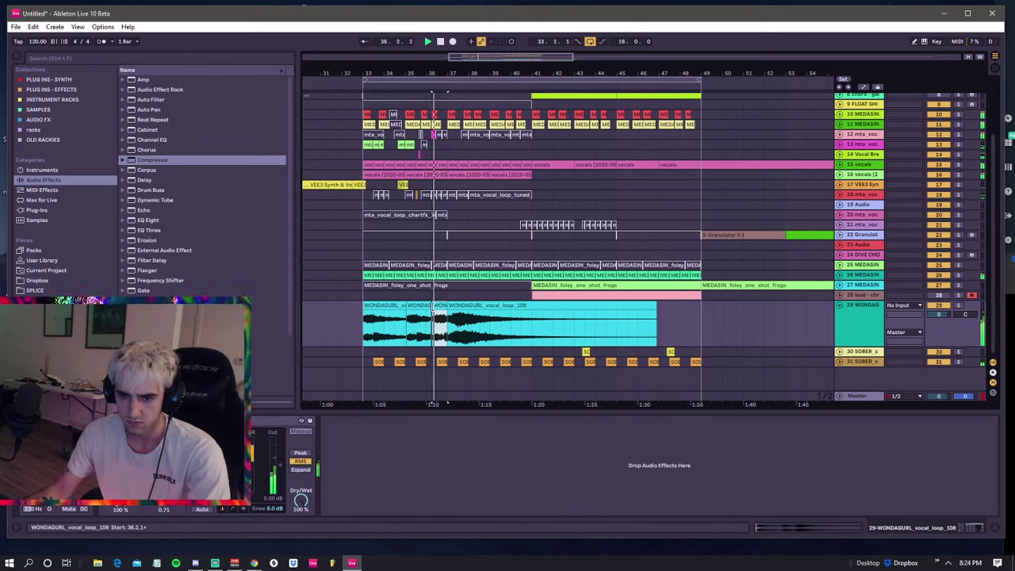
- Fine-tune the boundary between the first and second WONDAGURL pieces around 35.1.1 and show their waveforms in the clip view
click(429, 307)
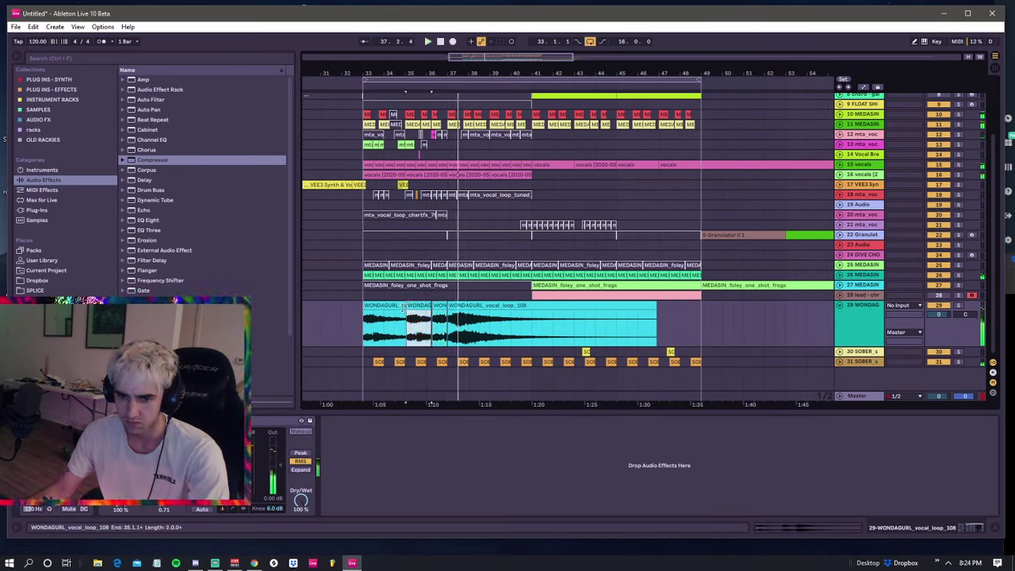
click(406, 306)
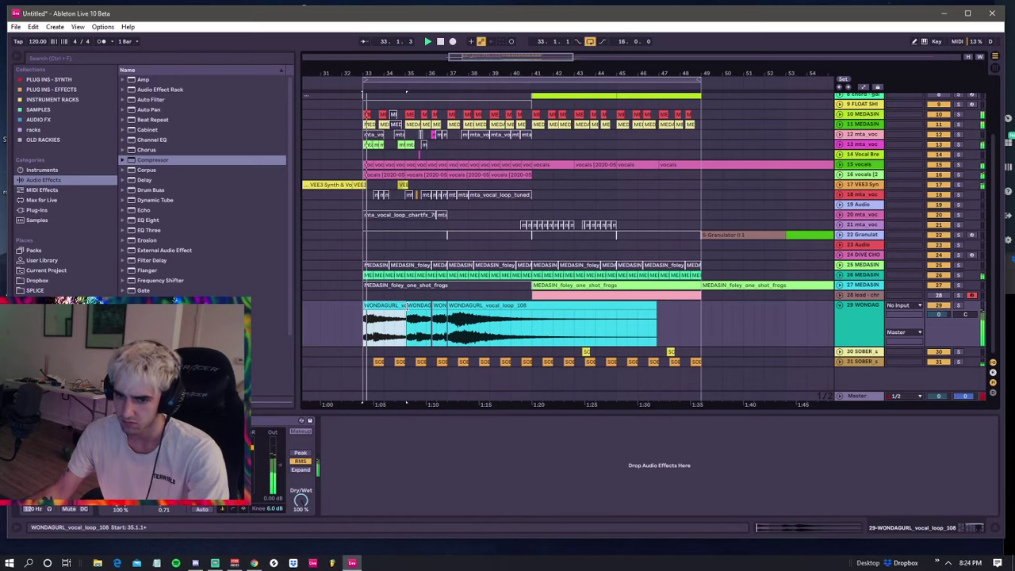
click(410, 306)
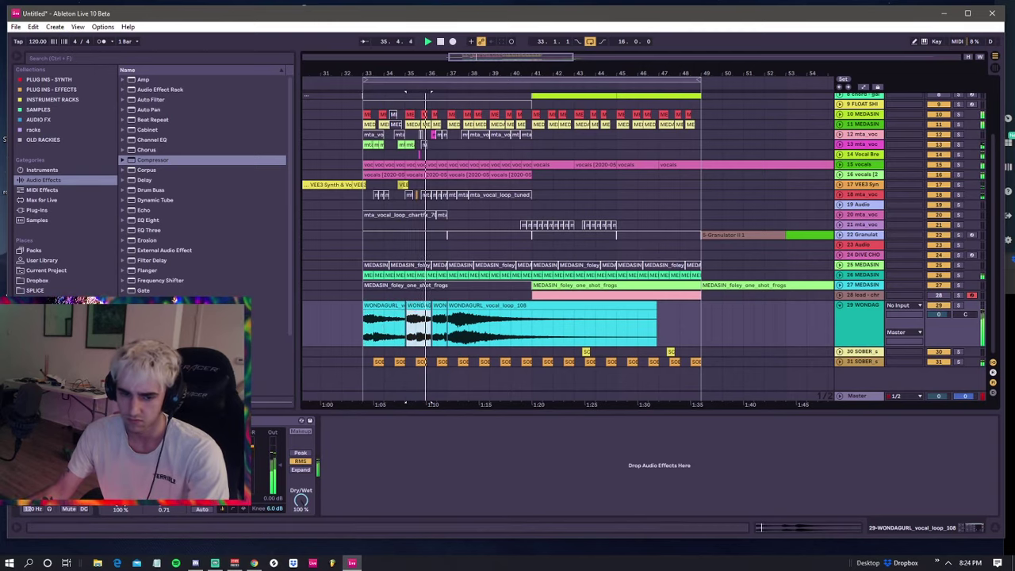
key(shift+Tab)
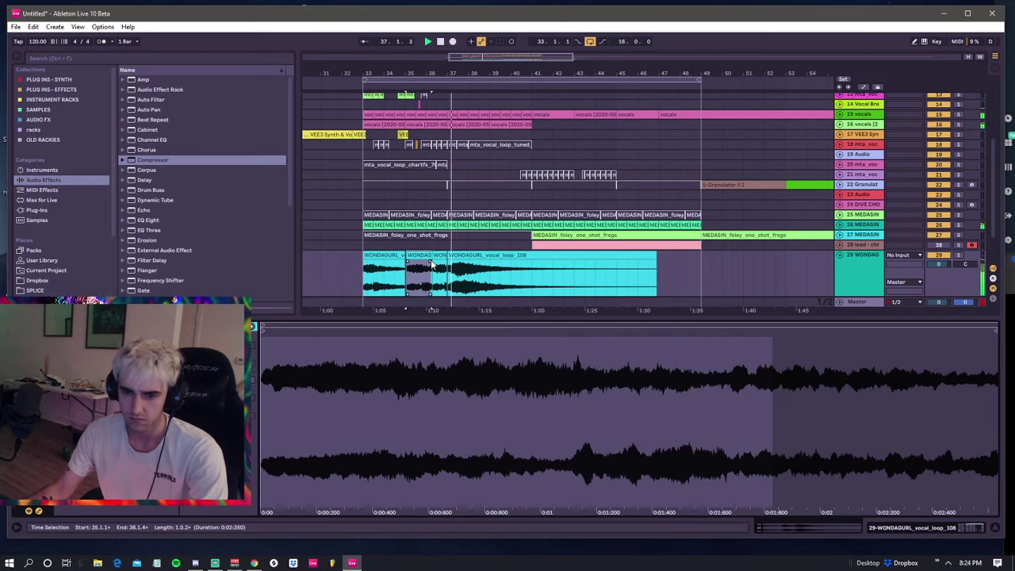
click(399, 265)
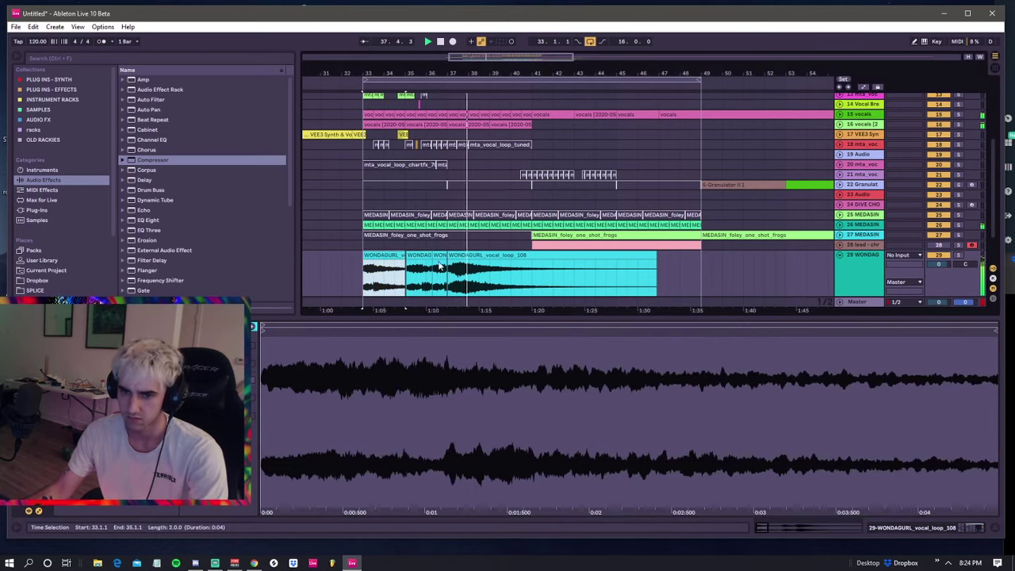
- Split the long last WONDAGURL piece at bar 41 and delete everything after the split
click(488, 270)
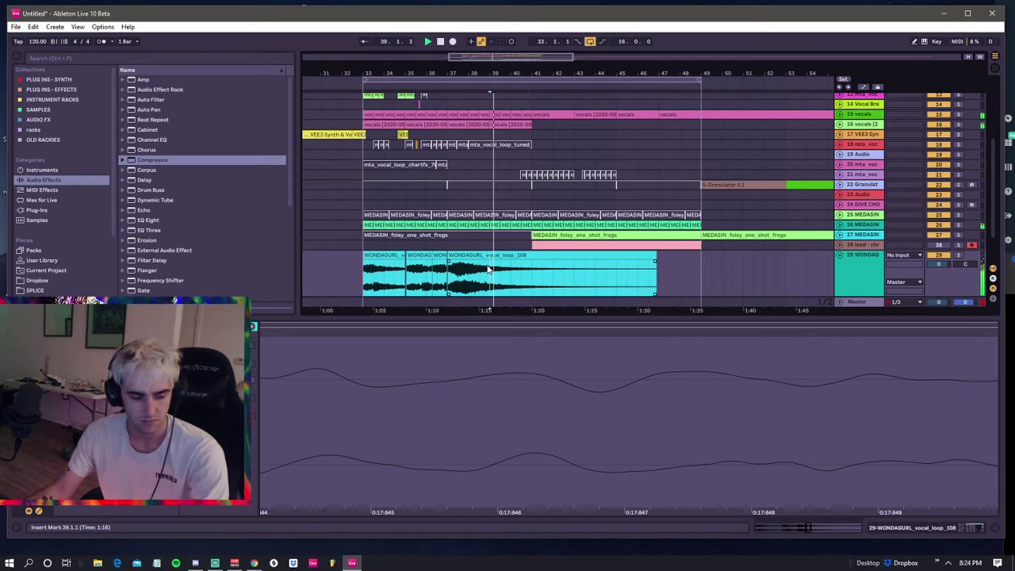
click(532, 273)
key(ctrl+e)
click(542, 255)
key(Delete)
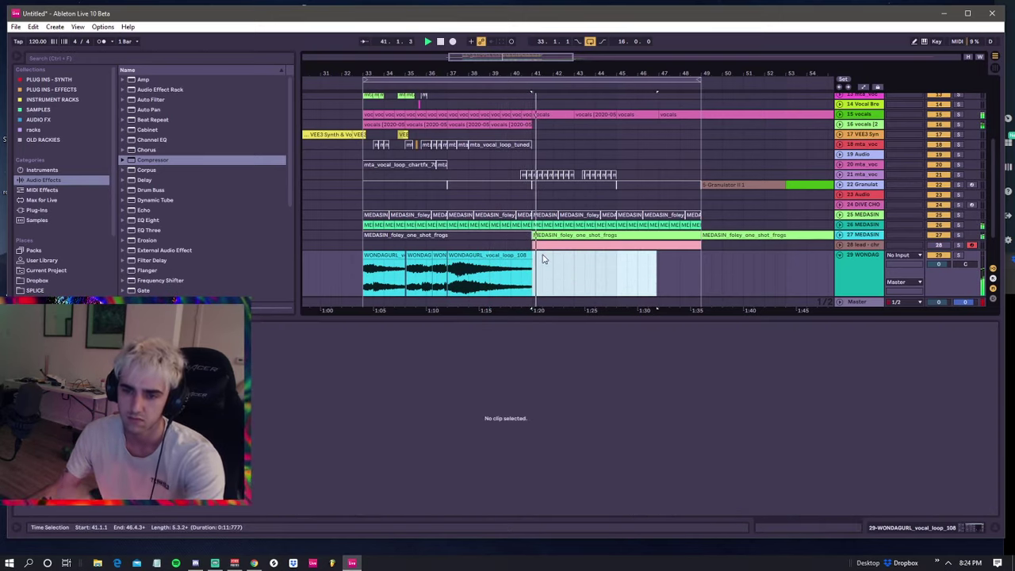
click(363, 244)
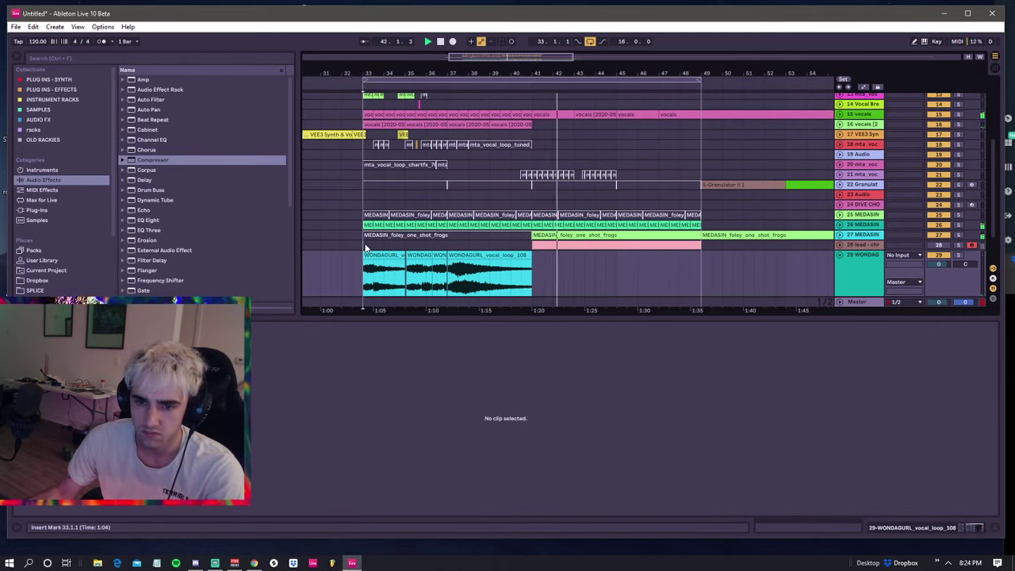
click(364, 254)
click(363, 247)
click(365, 254)
click(364, 246)
click(365, 254)
click(365, 247)
- Expand the vocals track 15 and duplicate its clip at bars 41 to 43 onto bars 43 to 45
scroll(515, 259, up, 1)
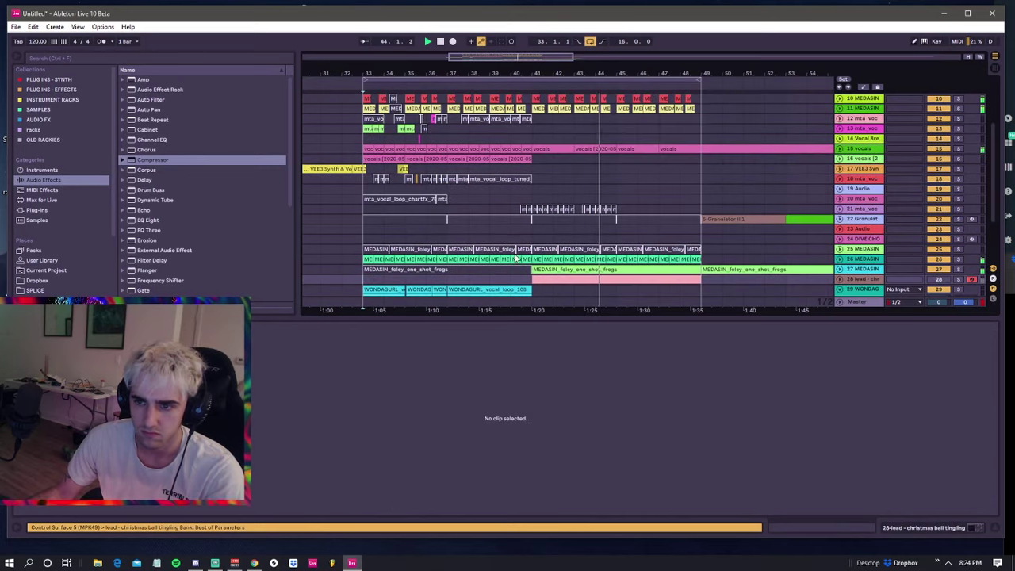
click(538, 147)
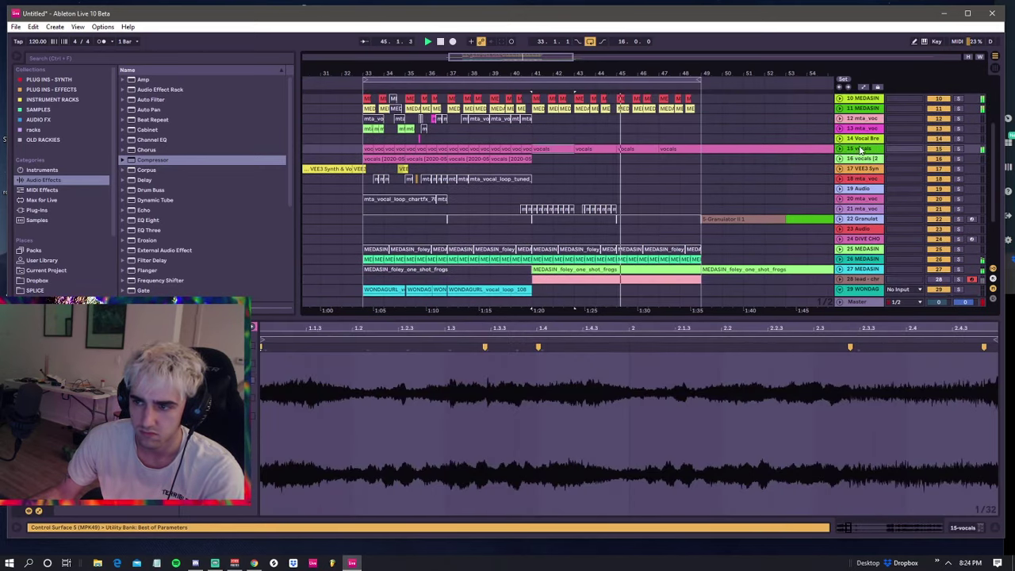
click(840, 149)
click(595, 151)
click(633, 149)
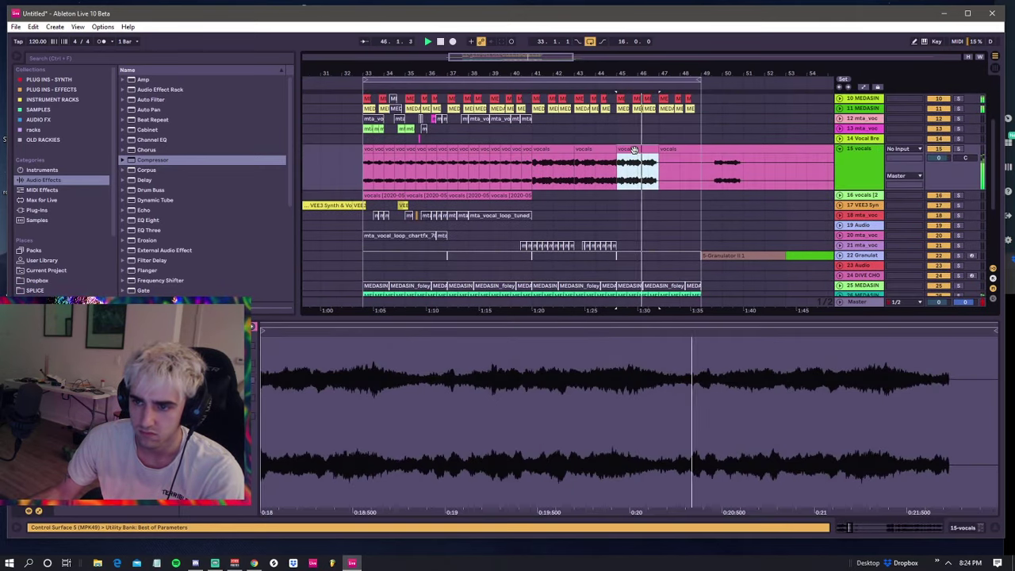
click(559, 150)
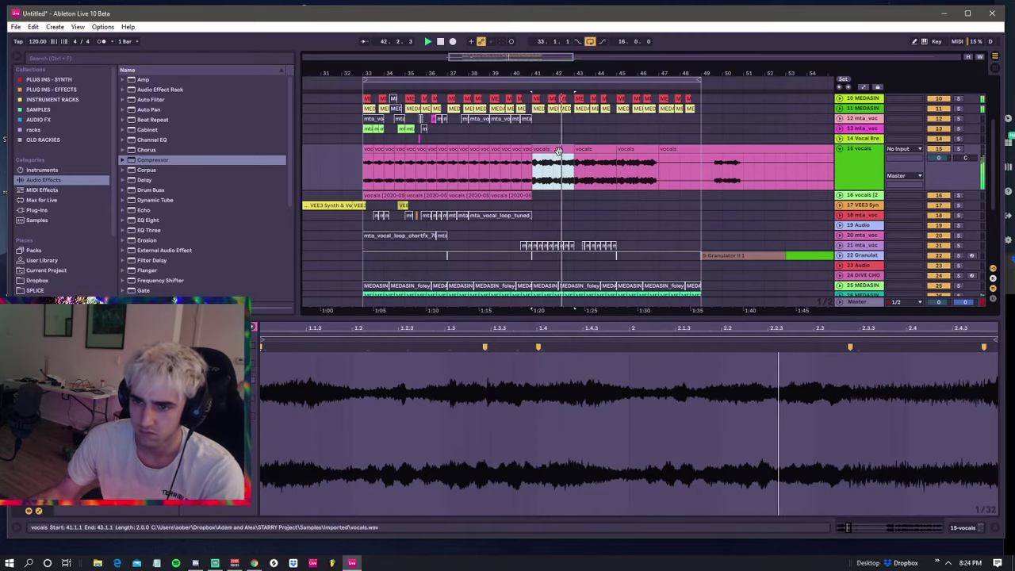
key(Right)
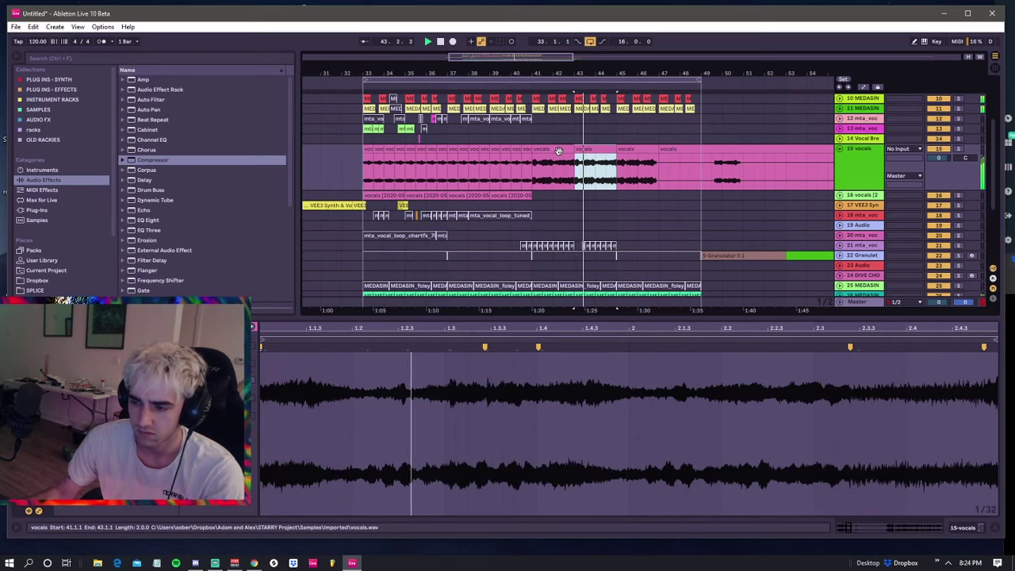
- In the bar 43 vocals clip, move the second-to-last warp marker earlier to about 2.3 and place another at about 2.2.3
drag(850, 347, 817, 347)
click(732, 367)
click(754, 362)
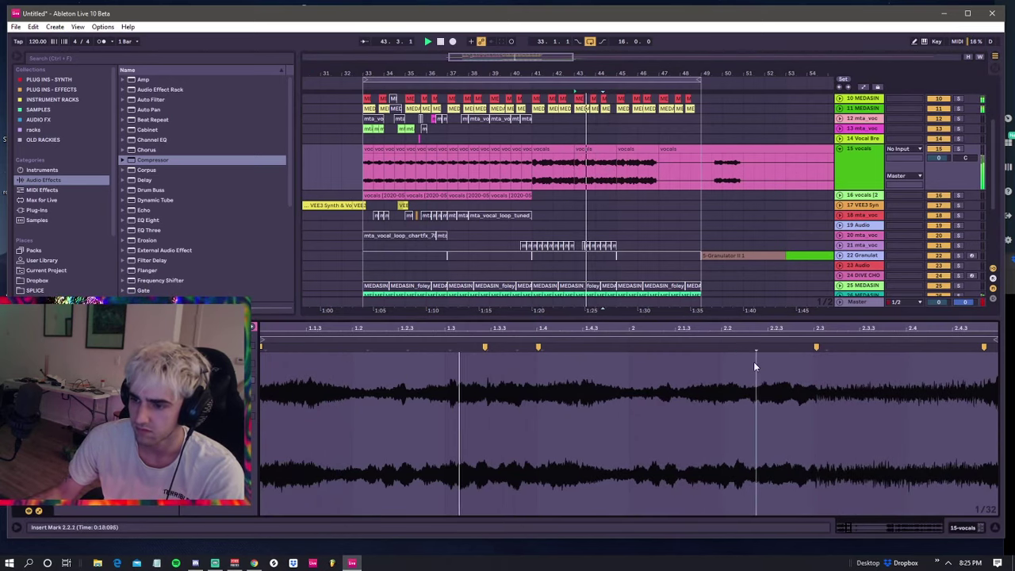
double_click(753, 347)
drag(753, 347, 765, 349)
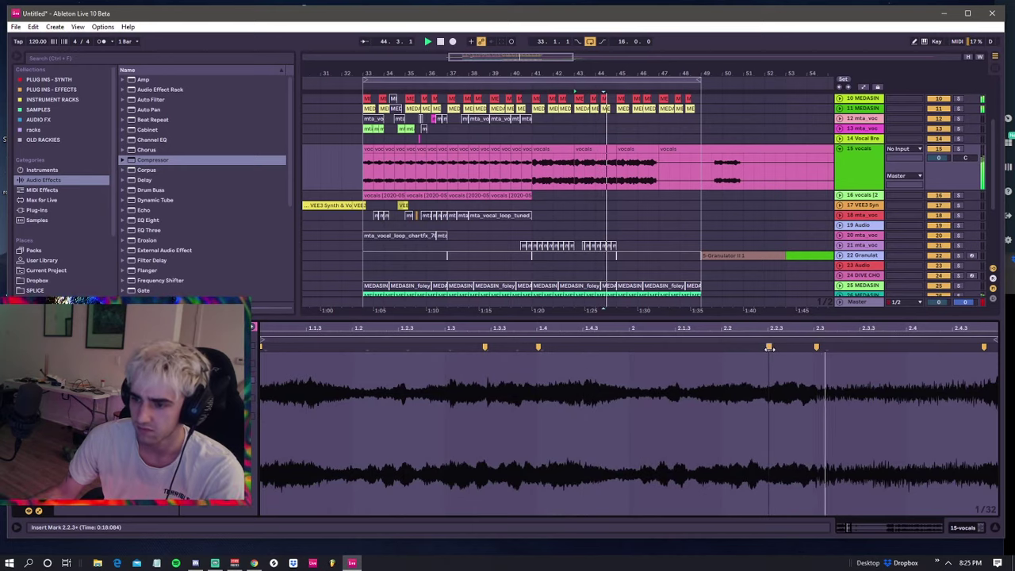
- Duplicate the rewarped bar 43 vocals clip twice to fill bars 45 to 49, and select all four clips from bar 41
click(584, 150)
key(ctrl+d)
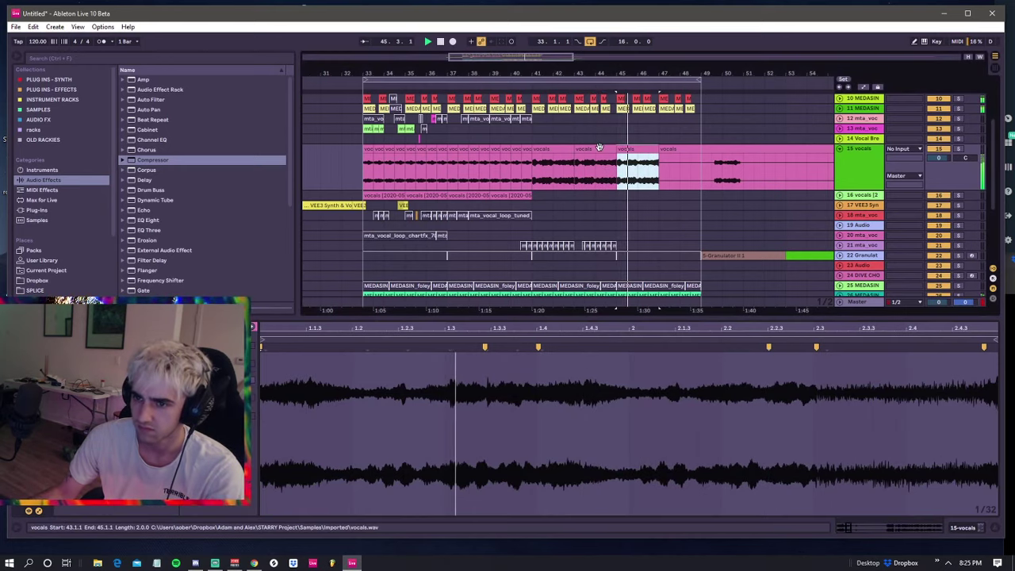
key(ctrl+d)
shift+click(559, 149)
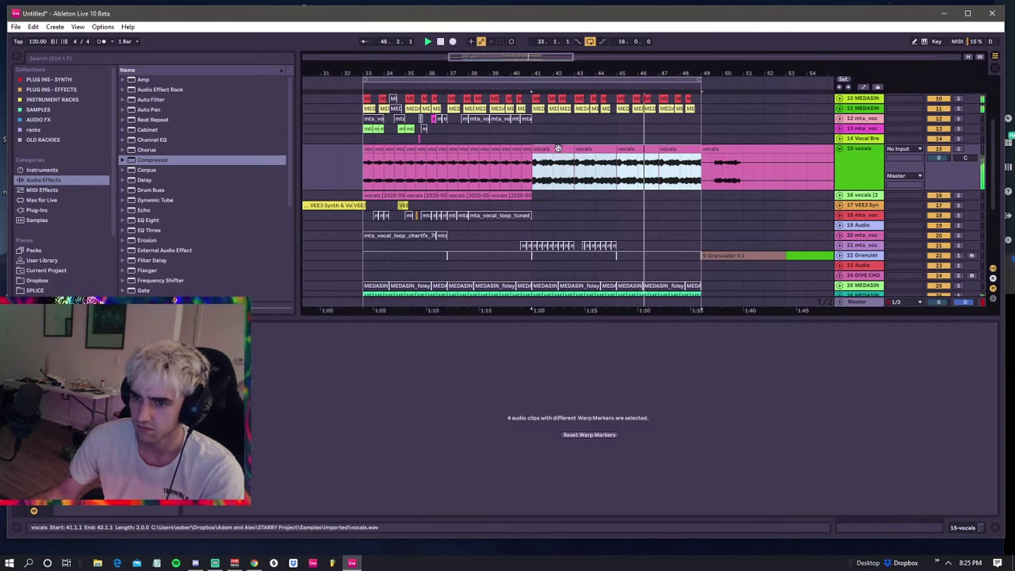
- Play the bar 45 vocals clip and add a warp marker at about 2.1.3
click(638, 149)
key(space)
key(space)
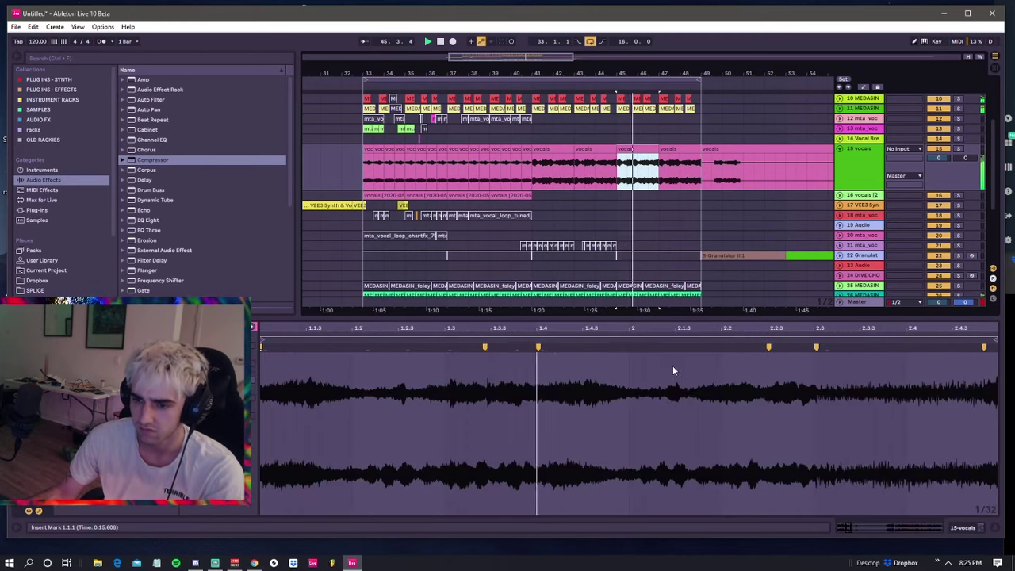
click(677, 370)
key(space)
key(space)
double_click(679, 347)
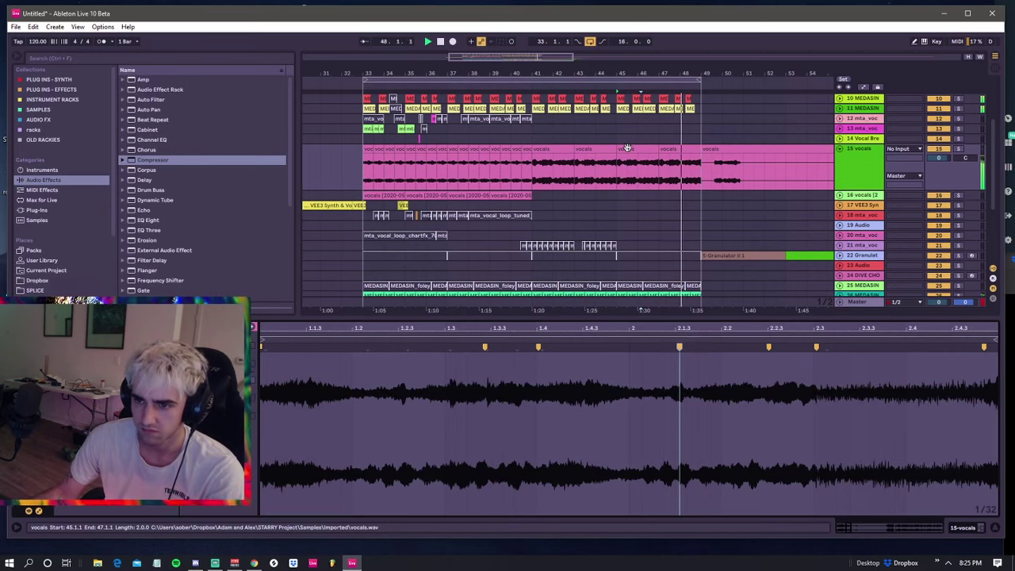
- Play the vocals from bar 41 and again from bar 33, and deactivate the chopped vocals clips between bars 33 and 41
click(626, 147)
click(553, 153)
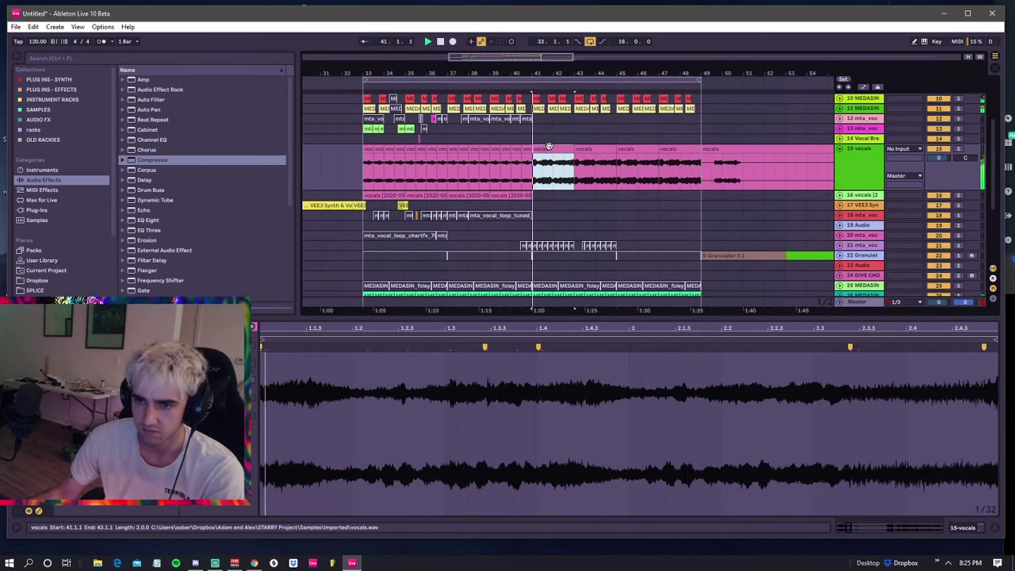
click(367, 151)
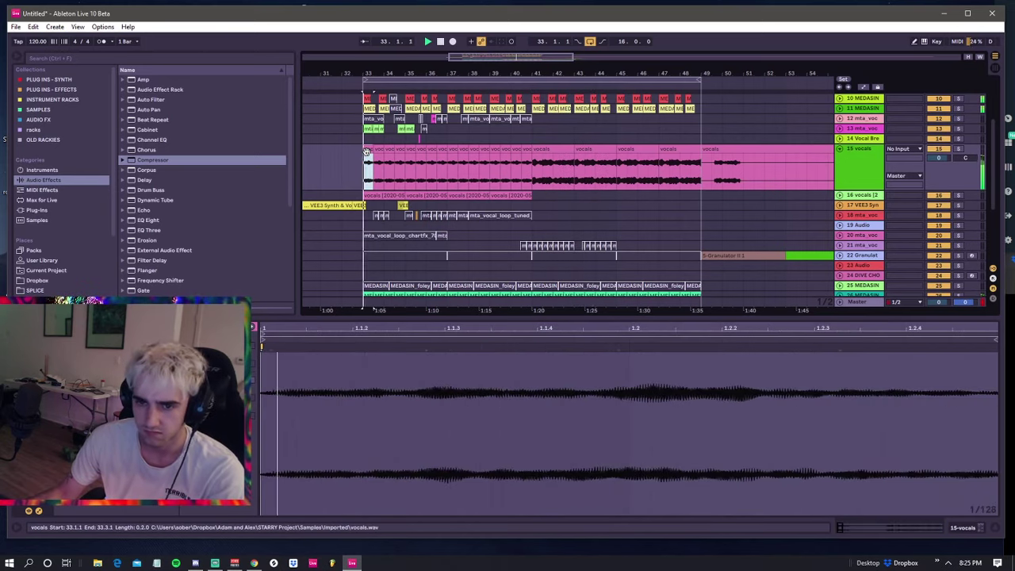
shift+click(525, 152)
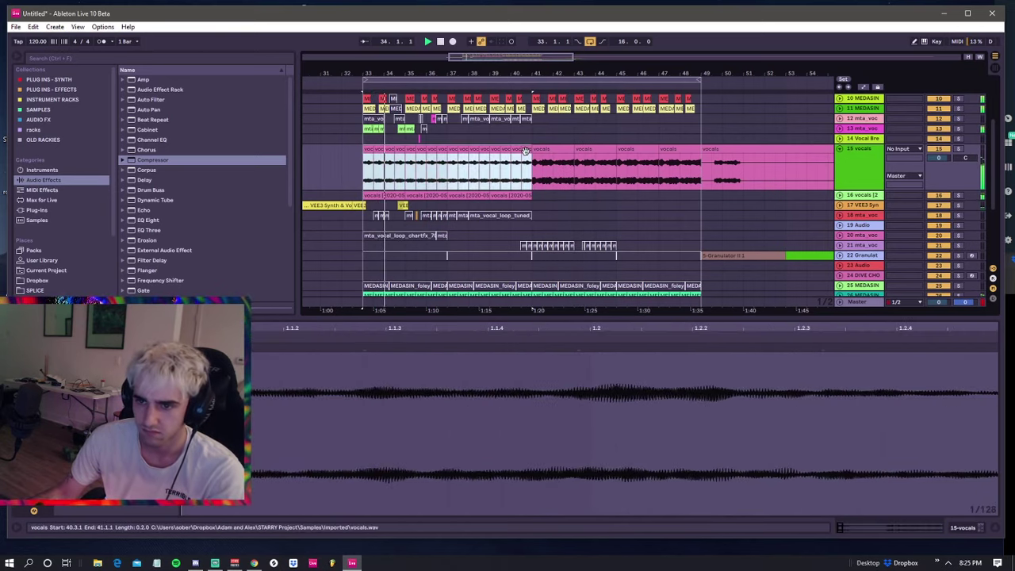
click(363, 170)
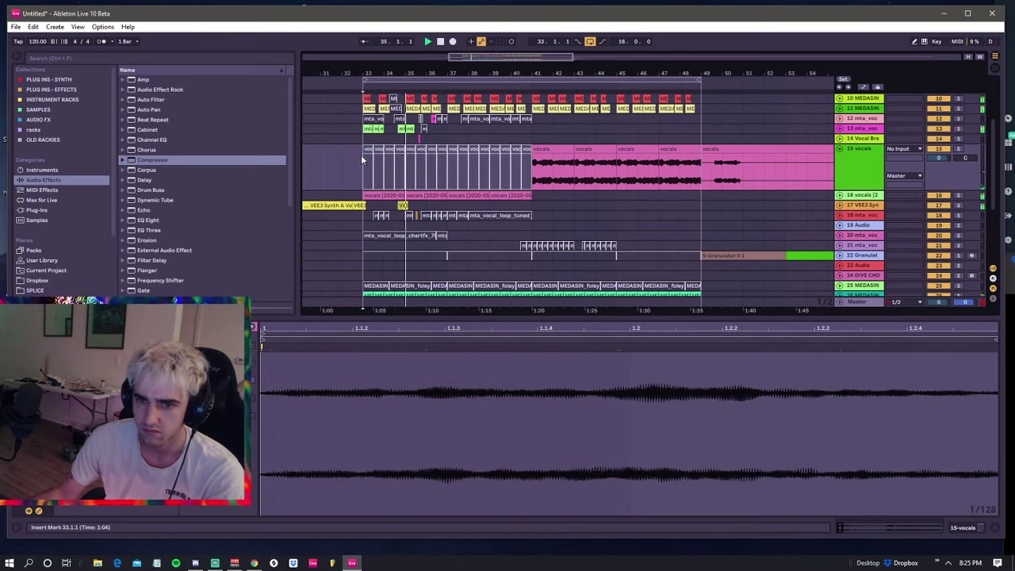
click(362, 141)
click(362, 150)
click(363, 141)
click(362, 149)
click(361, 141)
click(362, 150)
click(363, 141)
click(364, 148)
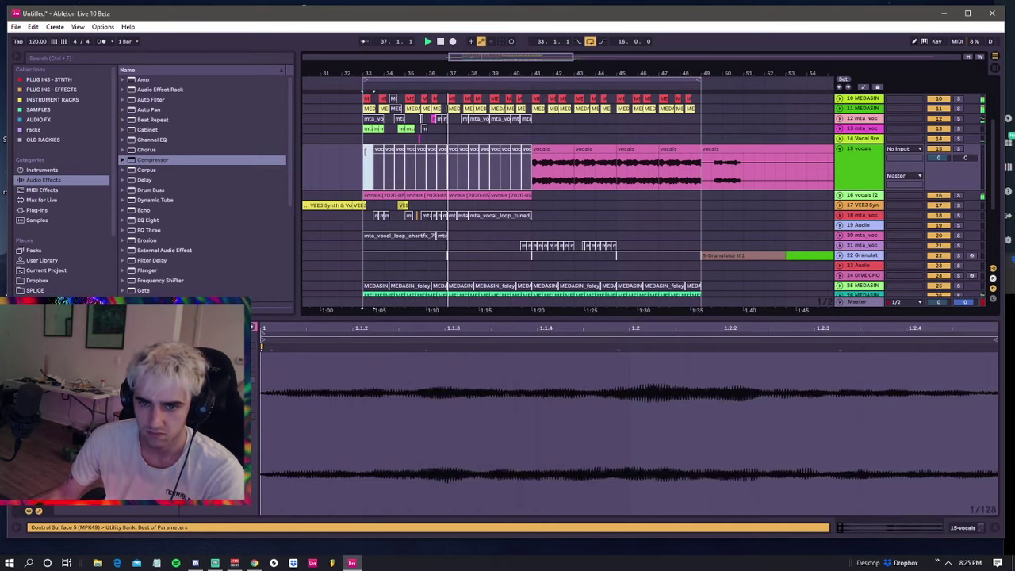
click(362, 141)
click(362, 150)
click(362, 141)
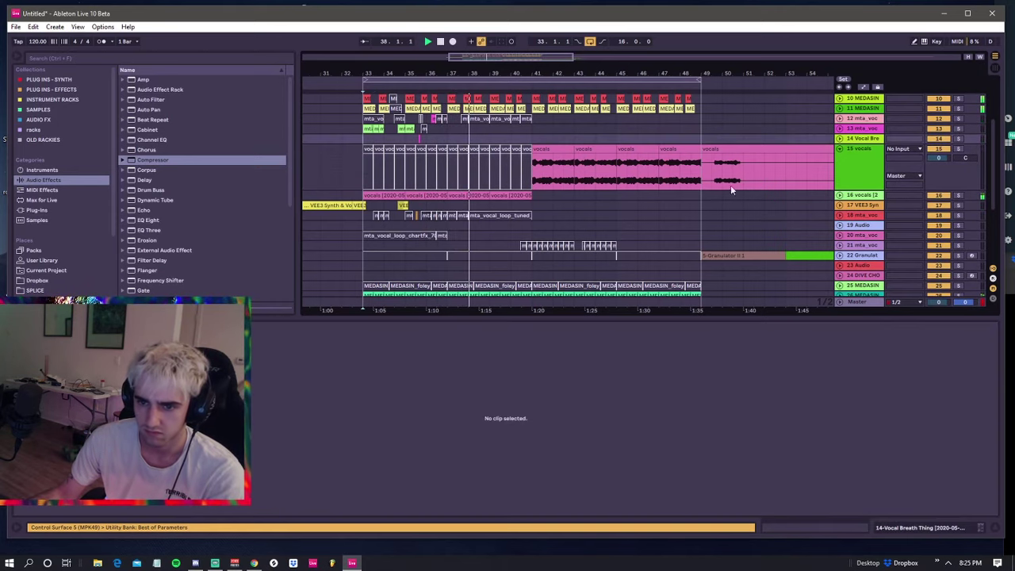
scroll(822, 170, down, 5)
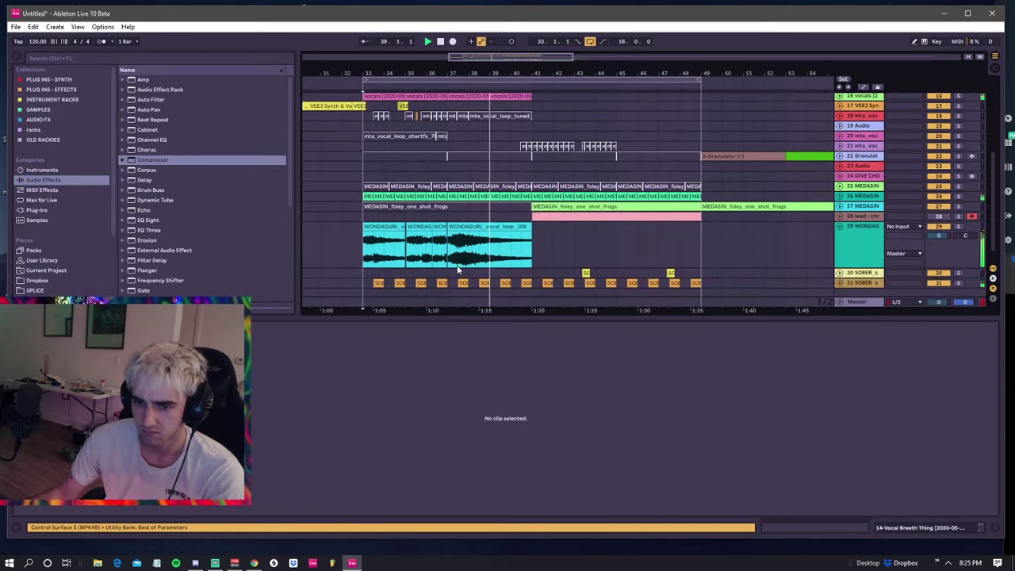
- Play the WONDAGURL vocal loop, select its four clips between bars 33 and 41, and lower the track volume to -3.7 dB
click(468, 224)
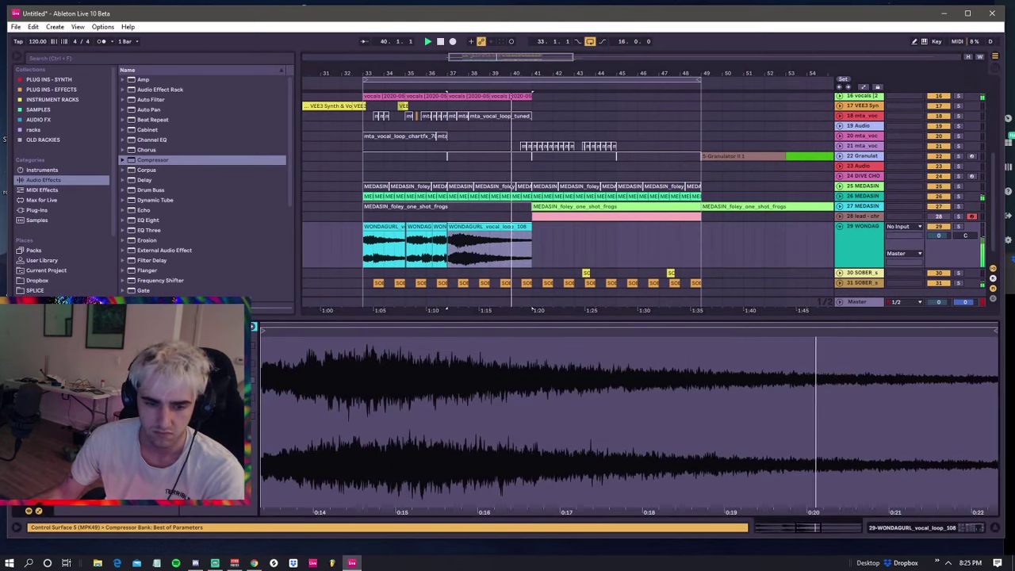
key(space)
key(space)
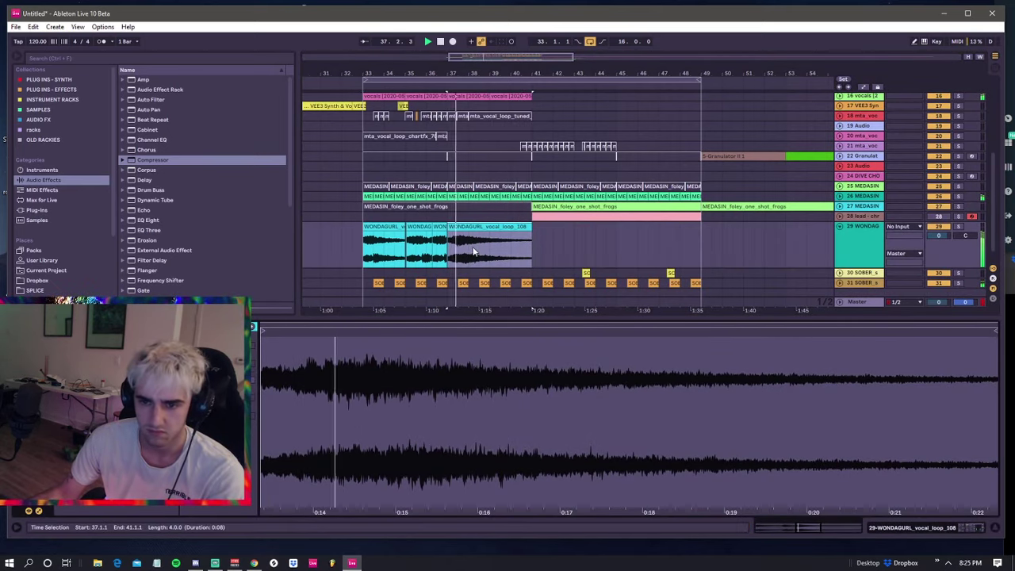
shift+click(390, 227)
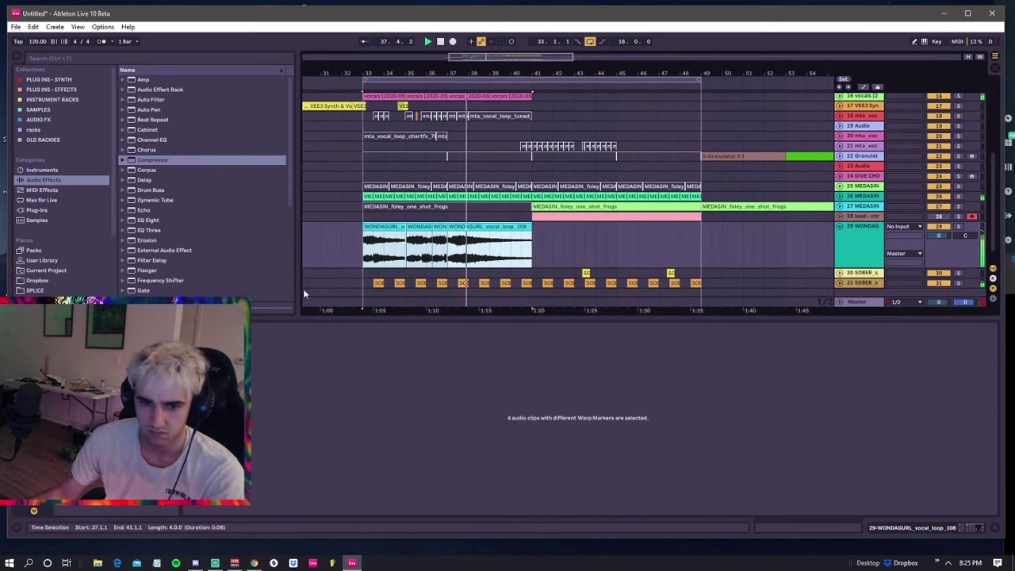
drag(938, 235, 938, 266)
key(space)
key(space)
- Add a Flanger to the WONDAGURL vocal track with a delay time of 0.42 ms and feedback of 0.39
click(853, 233)
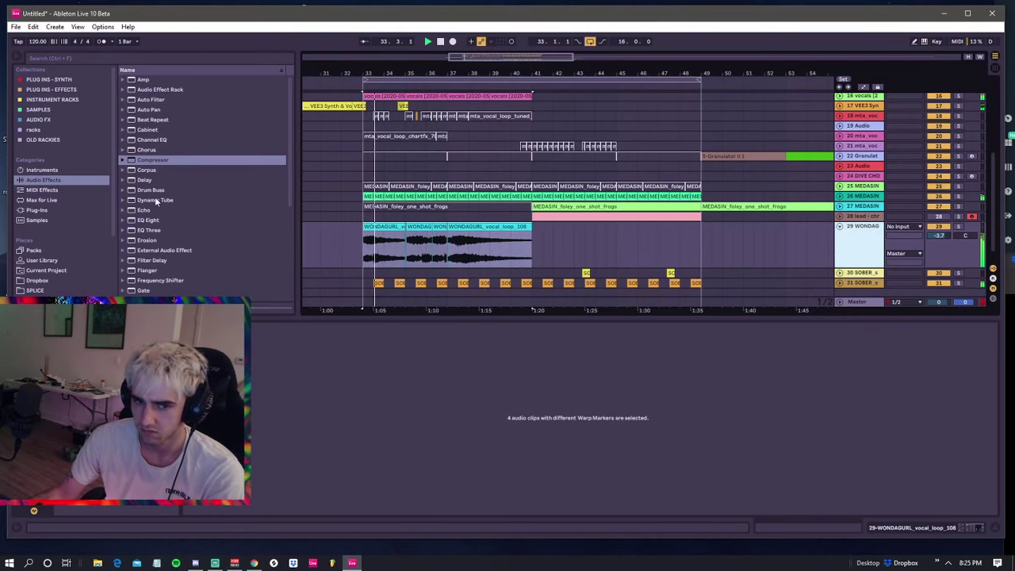
double_click(146, 270)
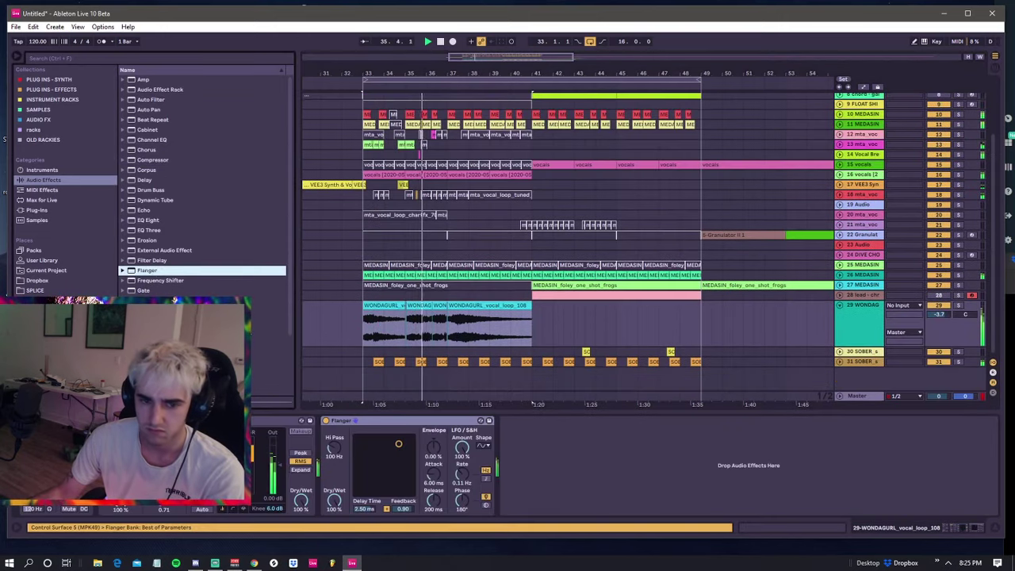
key(space)
key(space)
drag(369, 458, 375, 475)
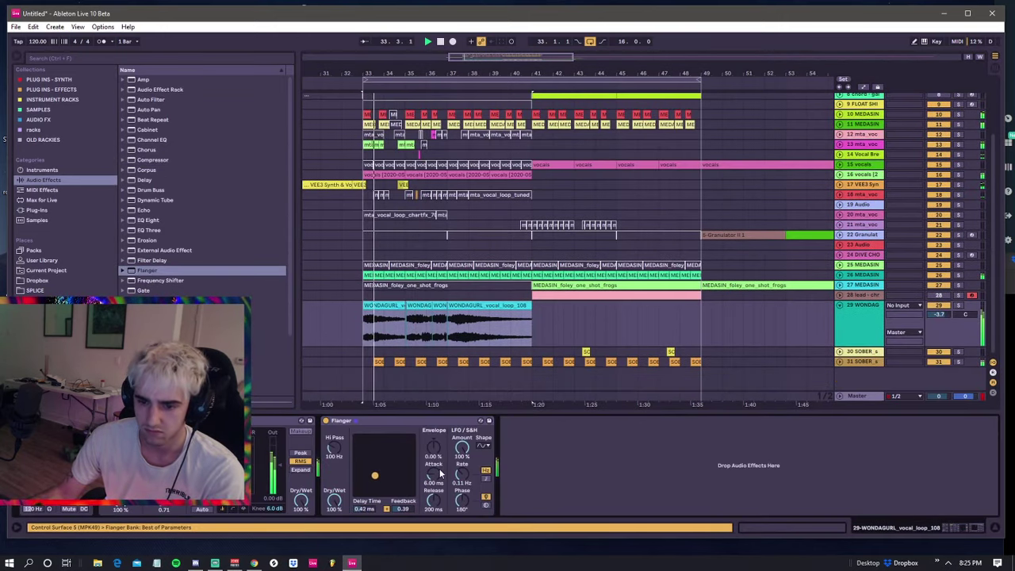
- Add a Vocoder after the Flanger and set its carrier to Modulator
drag(289, 270, 290, 328)
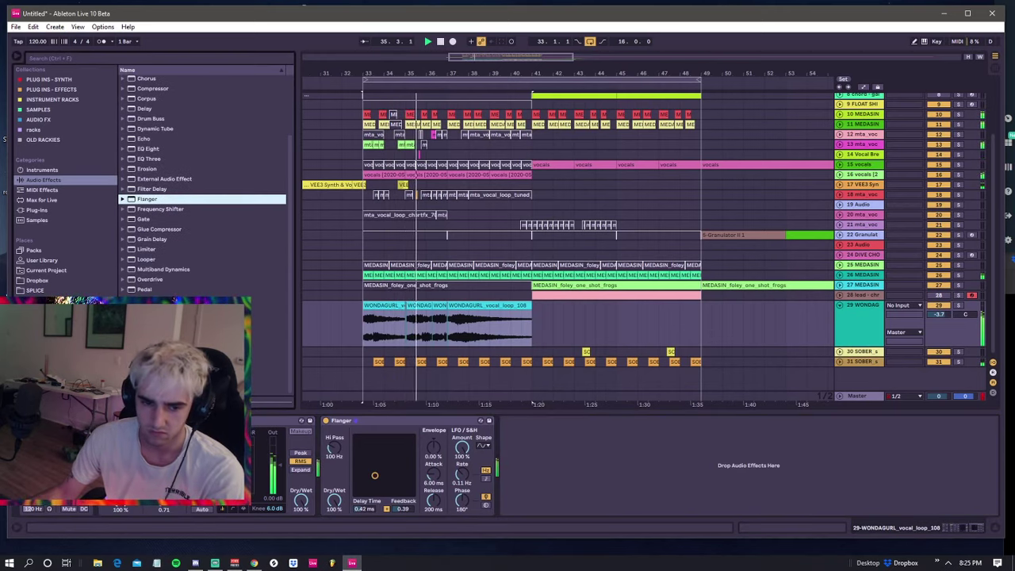
drag(170, 390, 432, 442)
click(524, 439)
click(524, 446)
click(524, 441)
click(522, 464)
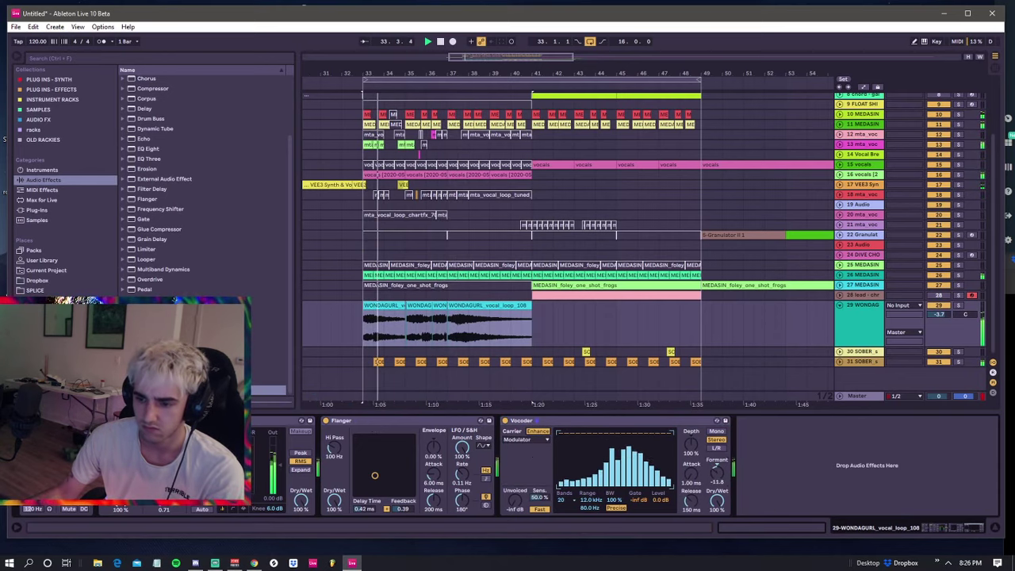
- Add a Utility after the Vocoder, set the Vocoder depth to 71% and the Utility gain to 4.44 dB
drag(158, 370, 791, 444)
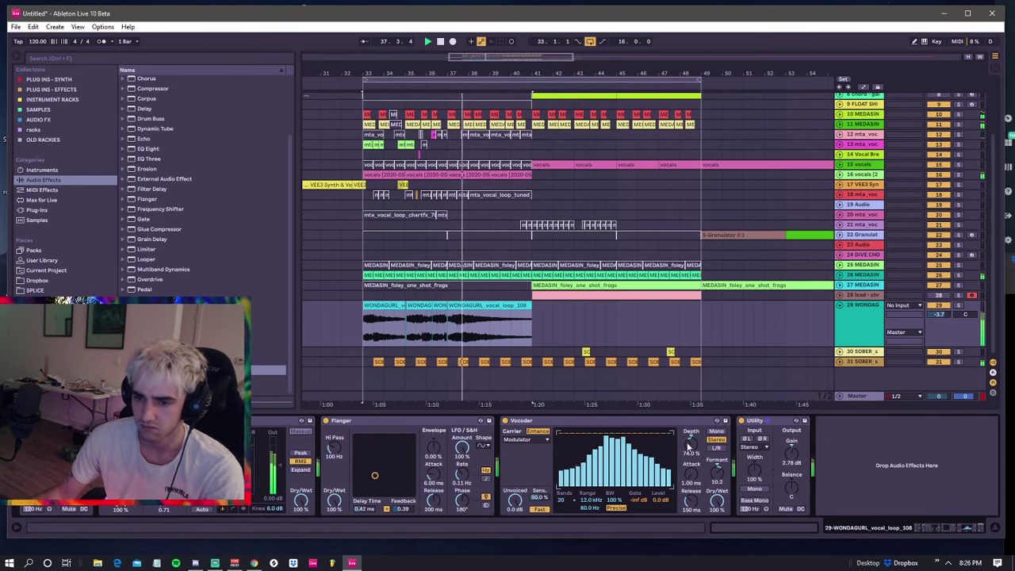
drag(690, 445, 690, 440)
key(space)
drag(788, 457, 788, 462)
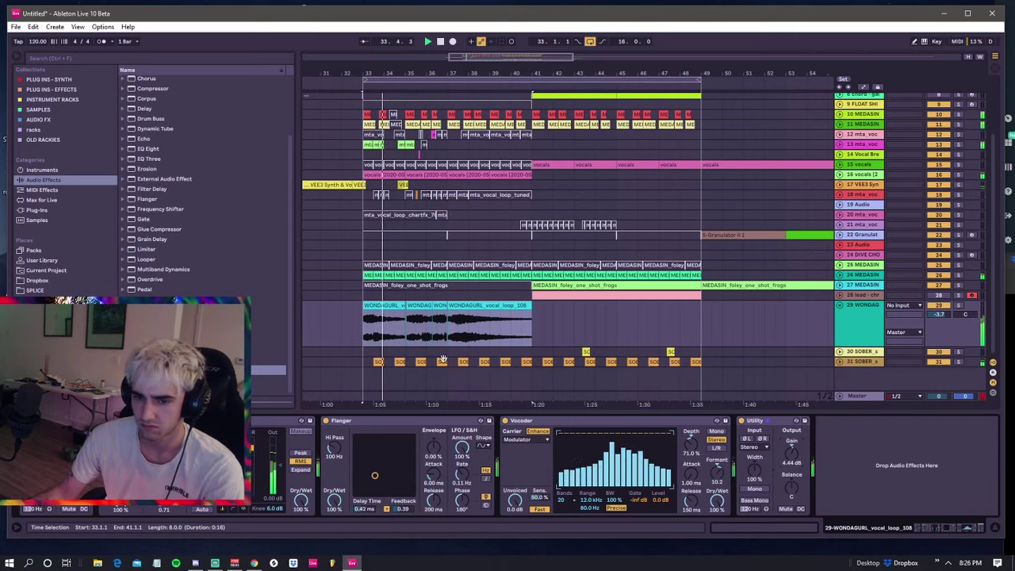
- Play the processed WONDAGURL vocals from bar 33 and select the short clip just before bar 37
click(395, 305)
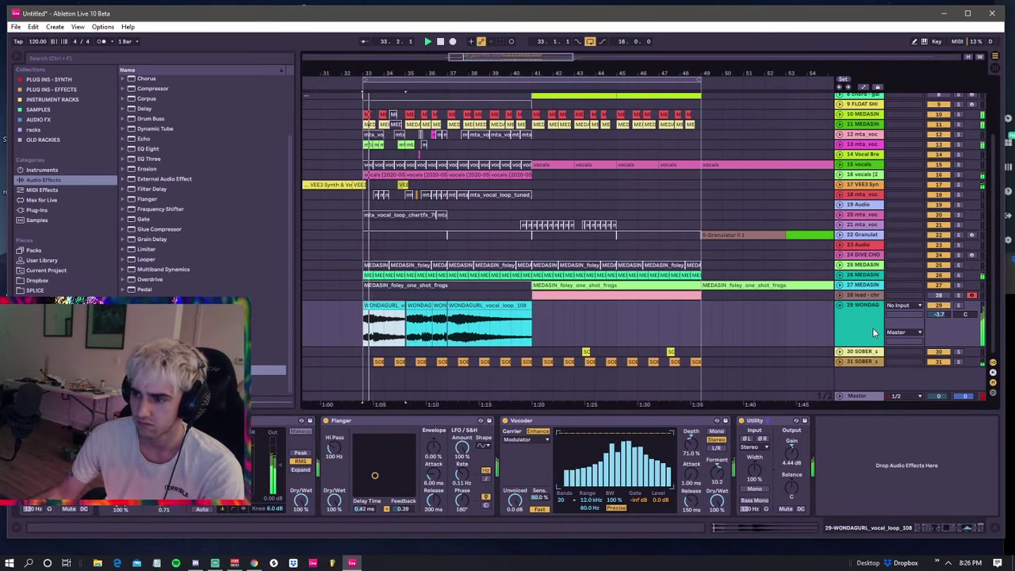
key(space)
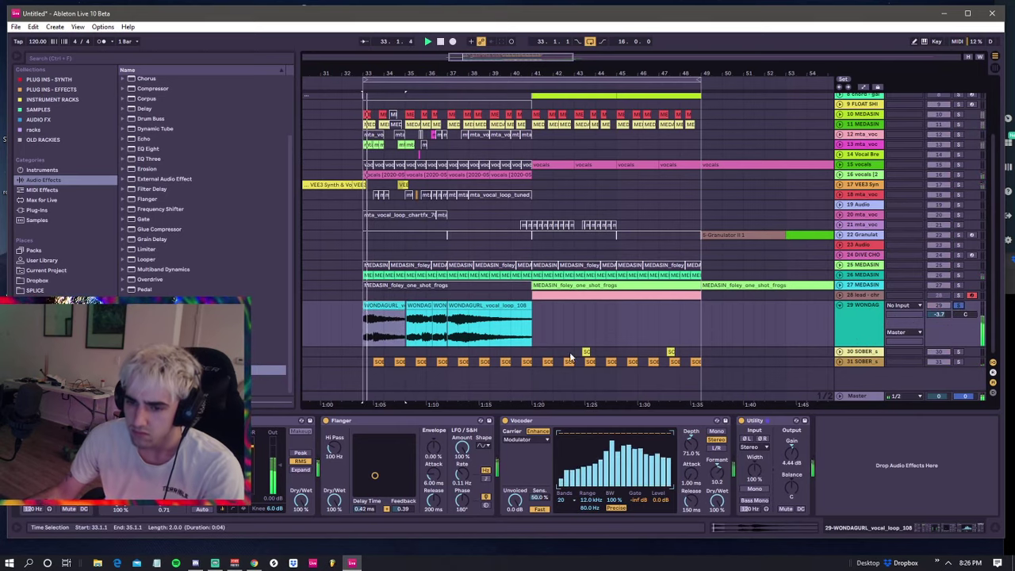
drag(406, 310, 446, 313)
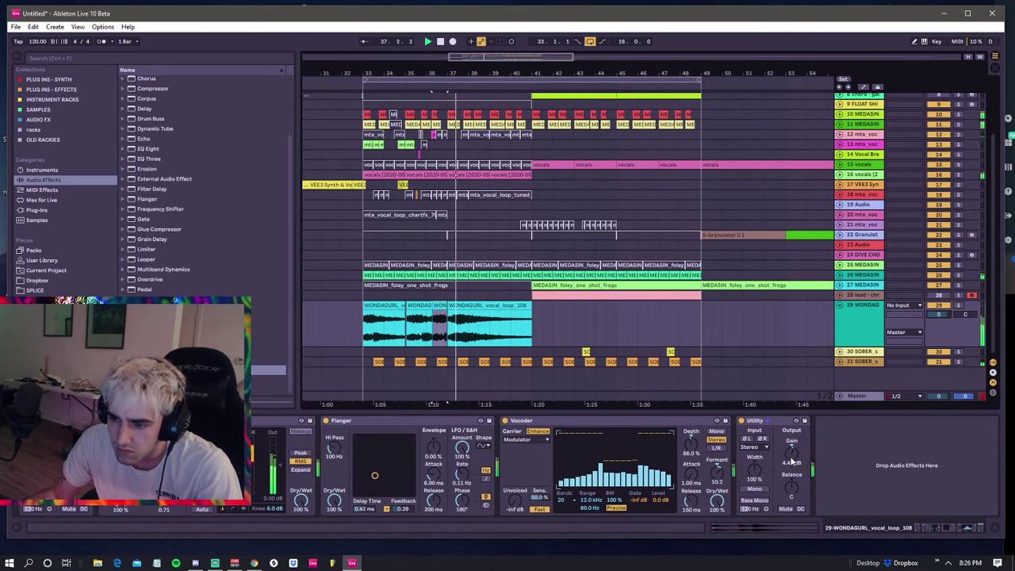
- Raise the Utility gain to about 8.1 dB and set the Vocoder formant to 3.20, replaying the vocals to check
drag(791, 460, 792, 444)
key(space)
key(space)
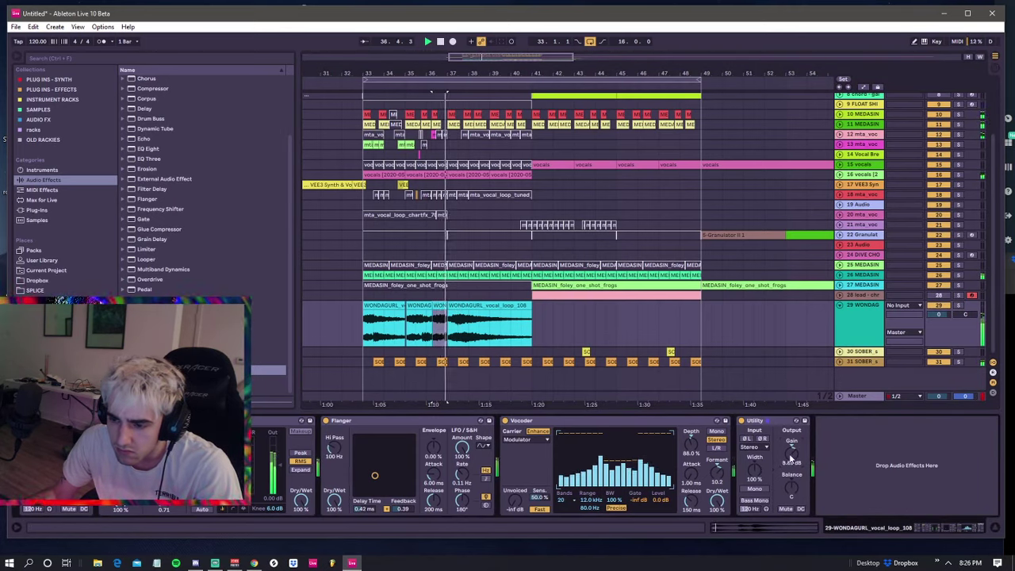
drag(788, 458, 788, 462)
drag(716, 474, 716, 494)
key(space)
key(space)
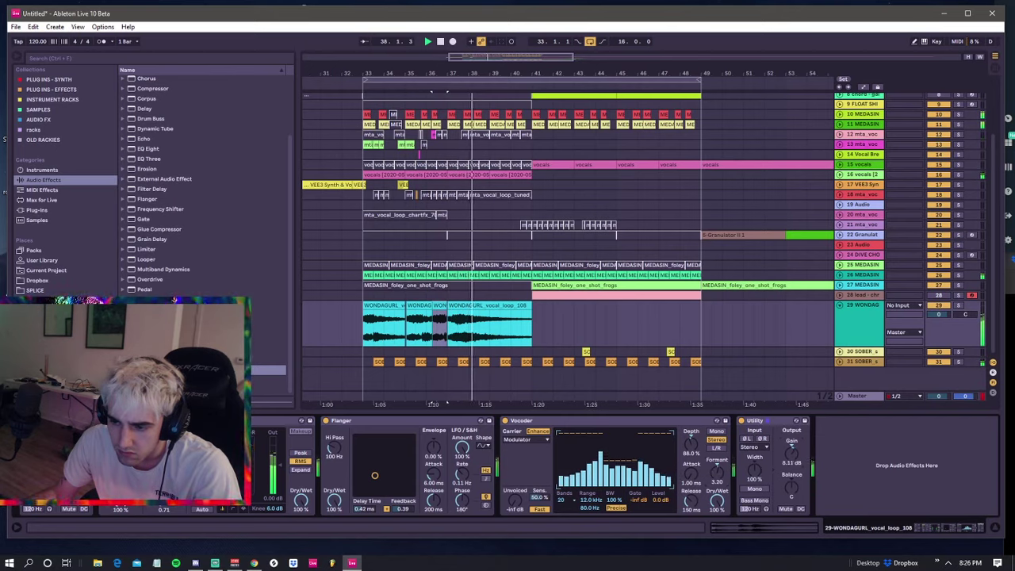
- Set the WONDAGURL track volume to -1.8 dB, select its four clips, and fold the track
click(384, 306)
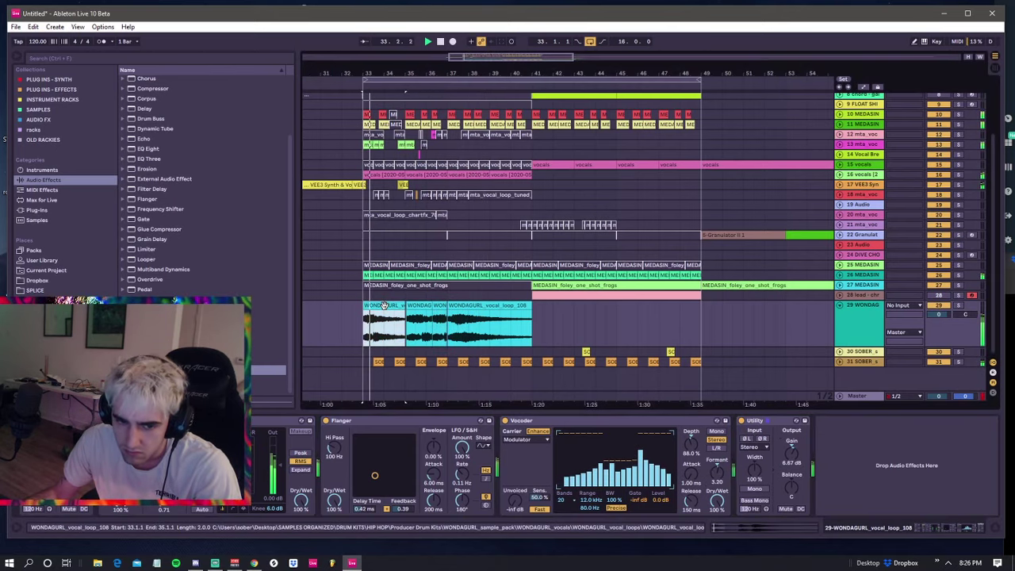
drag(934, 318, 846, 324)
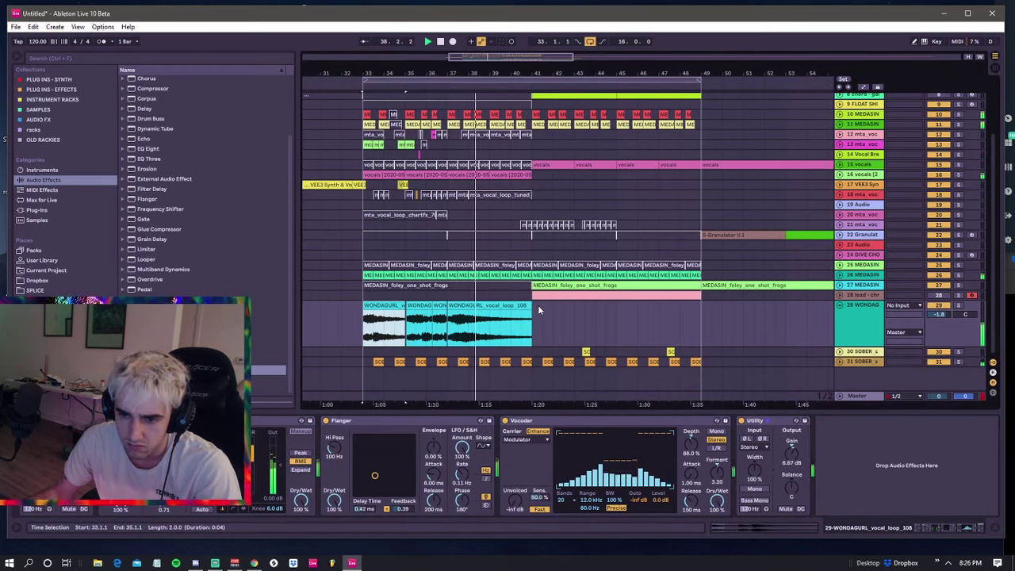
click(426, 307)
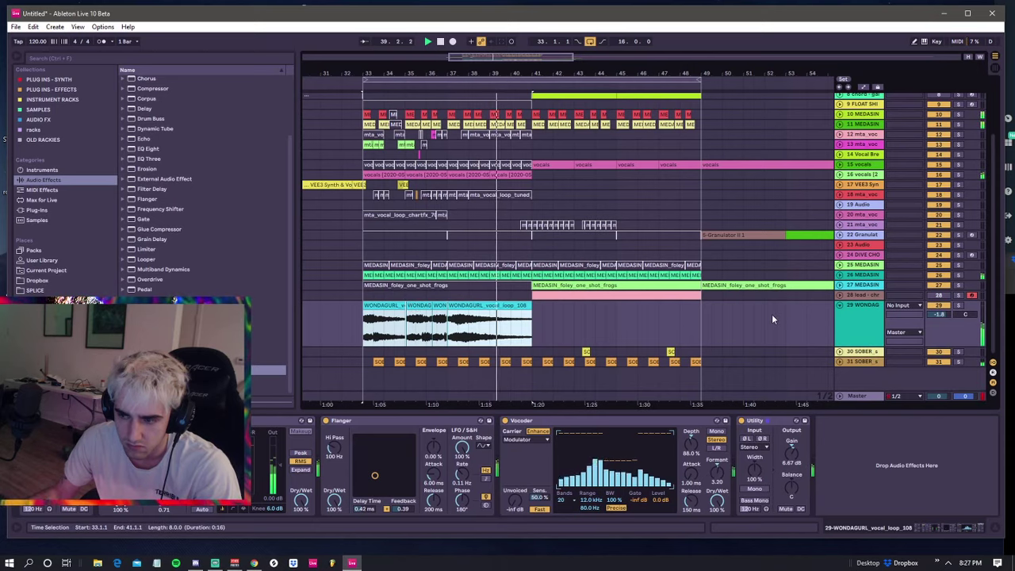
click(839, 305)
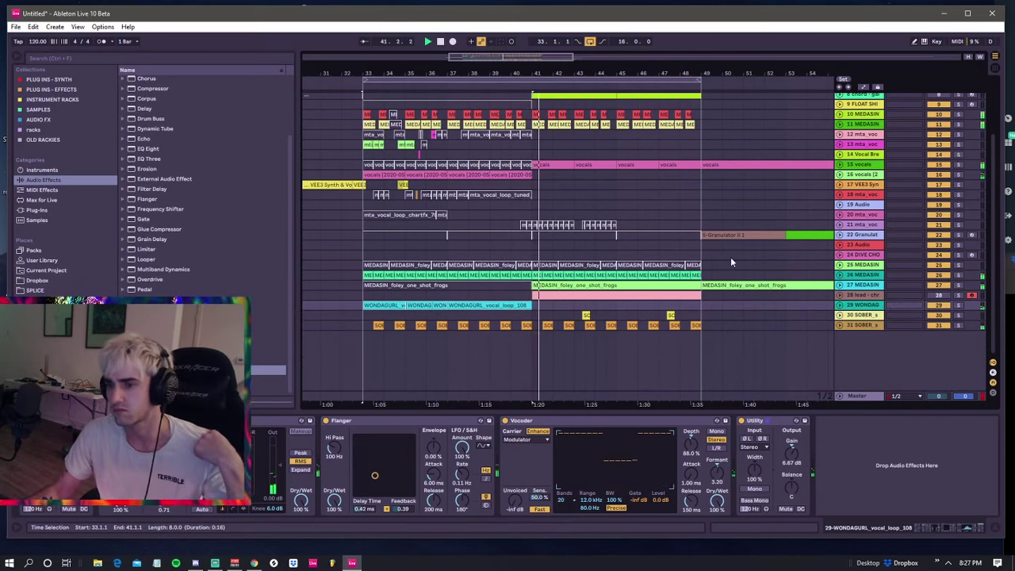
- Check the vocals clips between bars 41 and 45 against the rest of the arrangement during playback
click(551, 169)
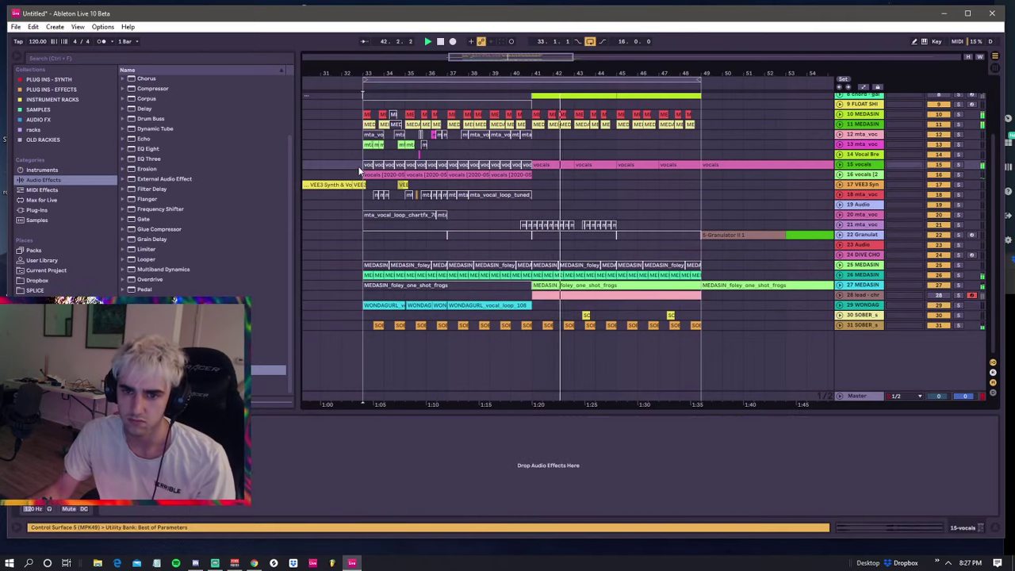
click(599, 165)
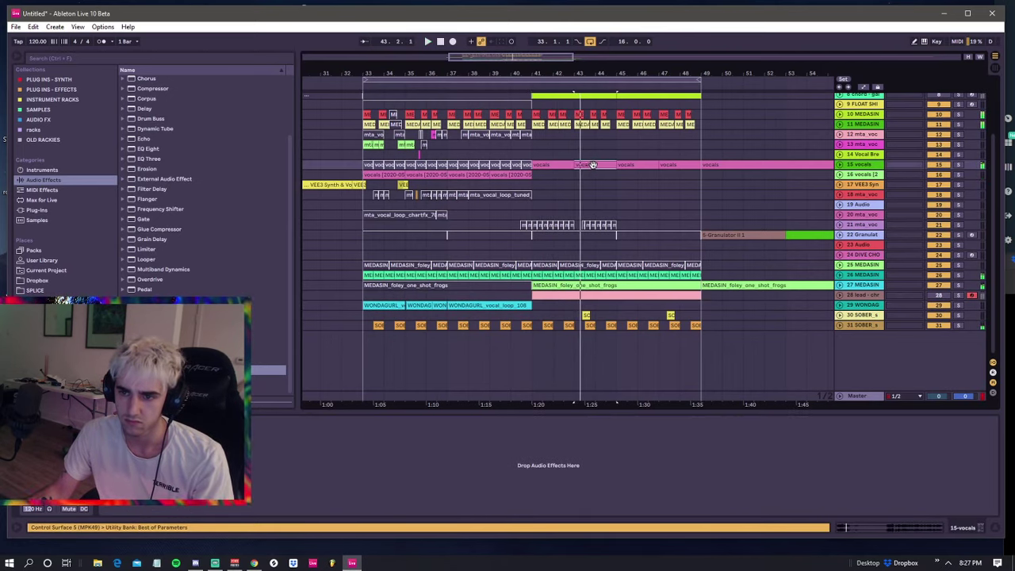
click(551, 163)
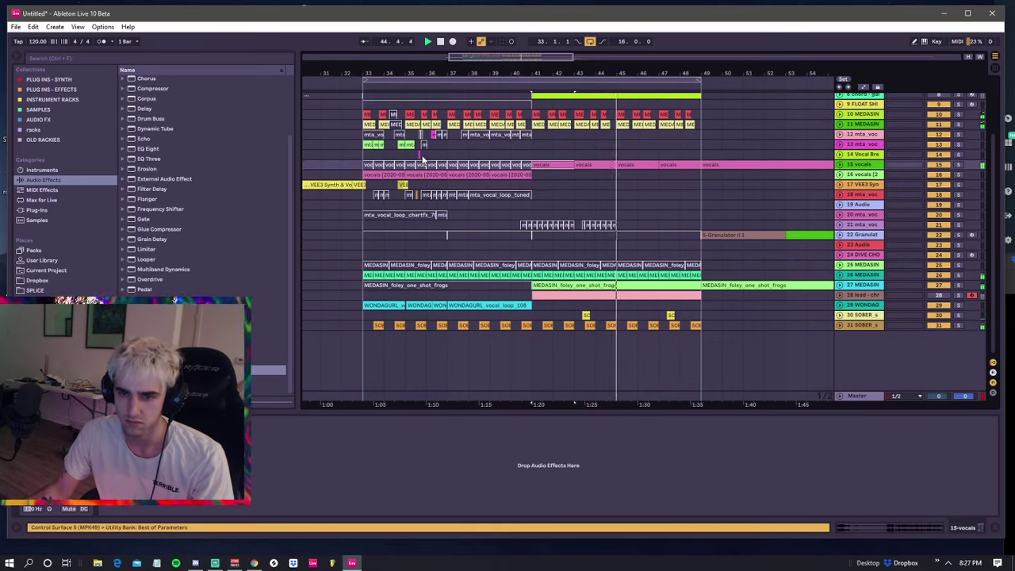
click(364, 155)
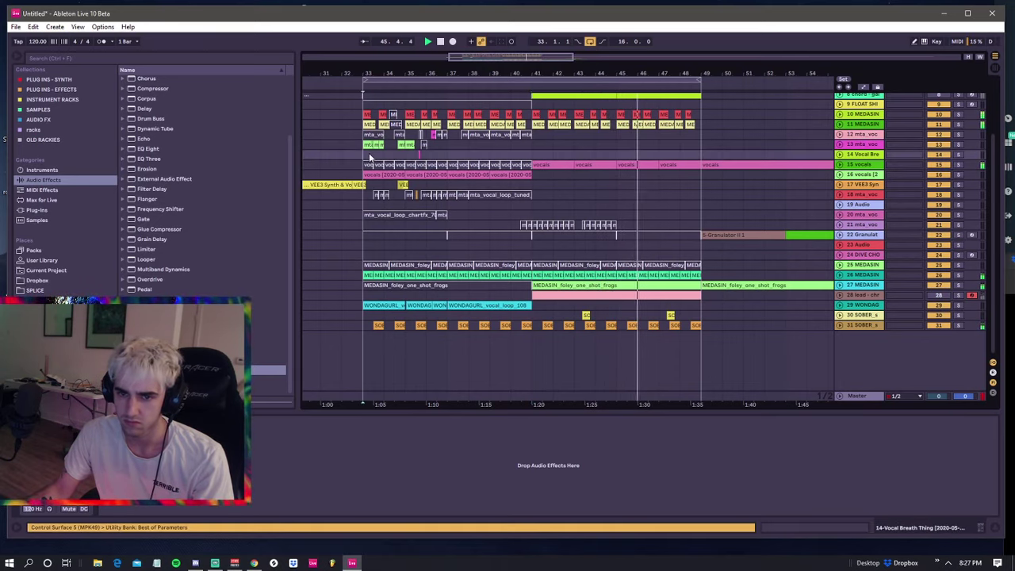
scroll(696, 177, up, 3)
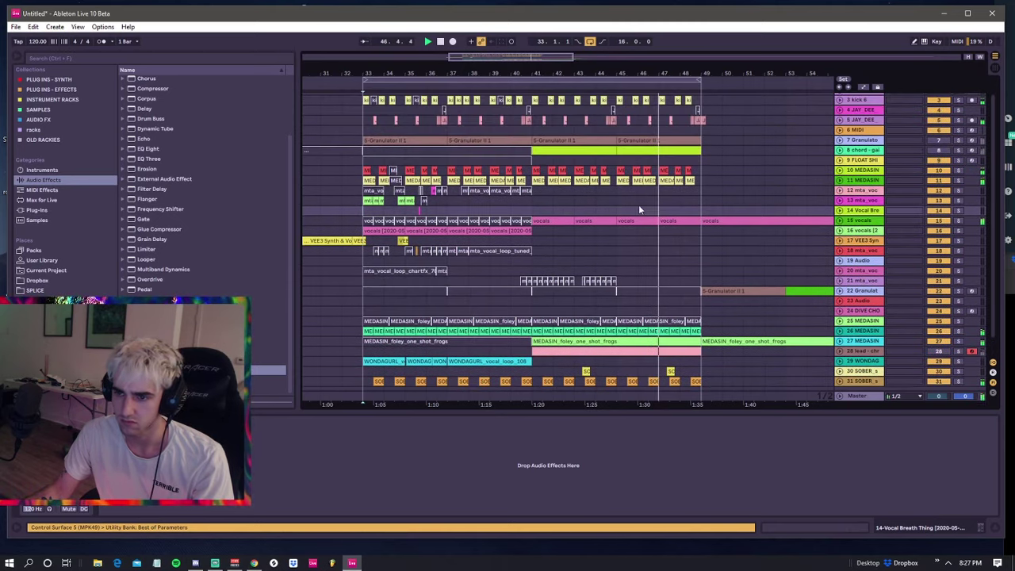
- Audition the section from bar 33 with the Granulator track switched on, check the kick and clap tracks, and stop playback
click(884, 161)
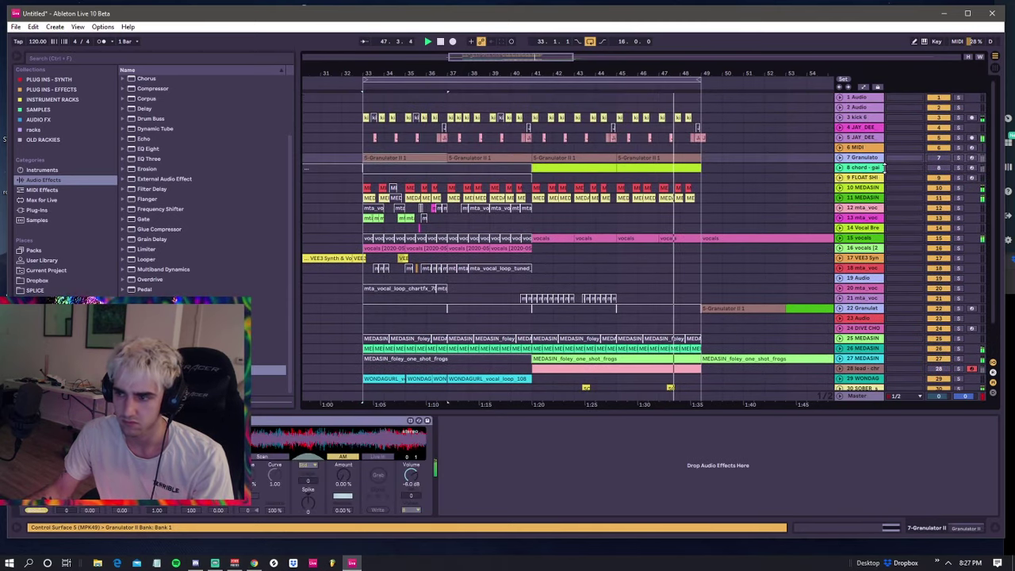
key(space)
click(947, 159)
key(space)
key(space)
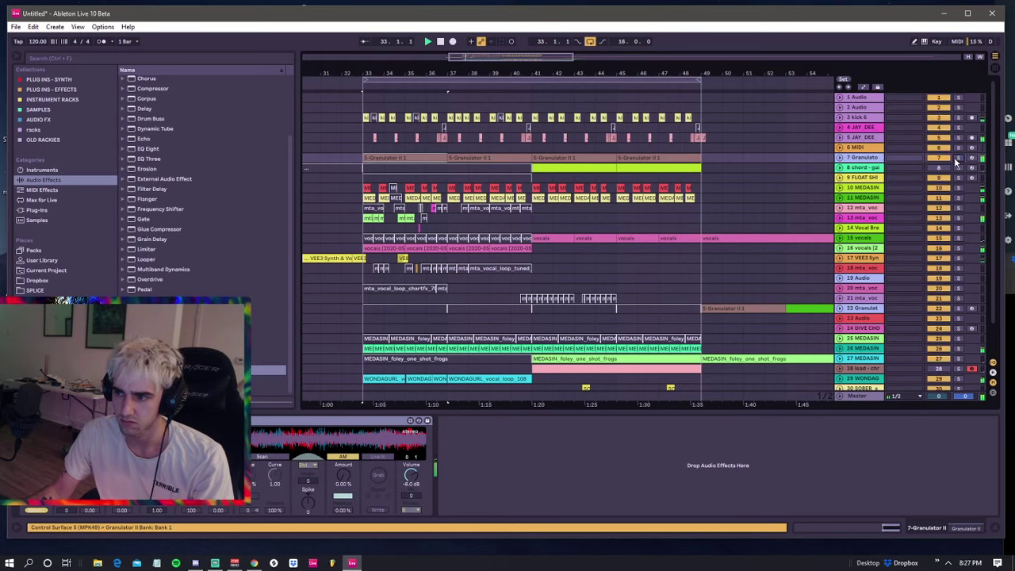
key(space)
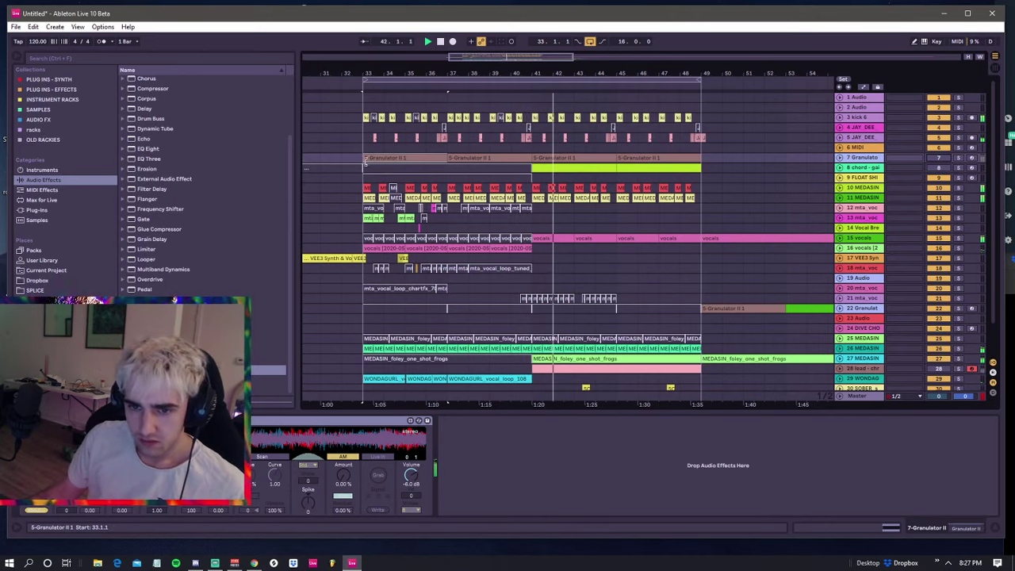
click(361, 119)
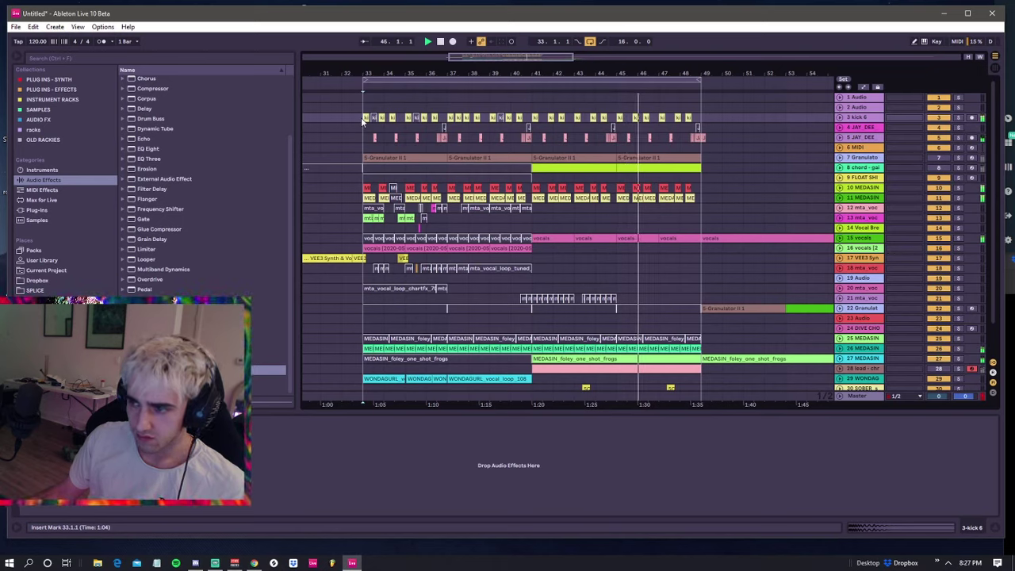
click(365, 136)
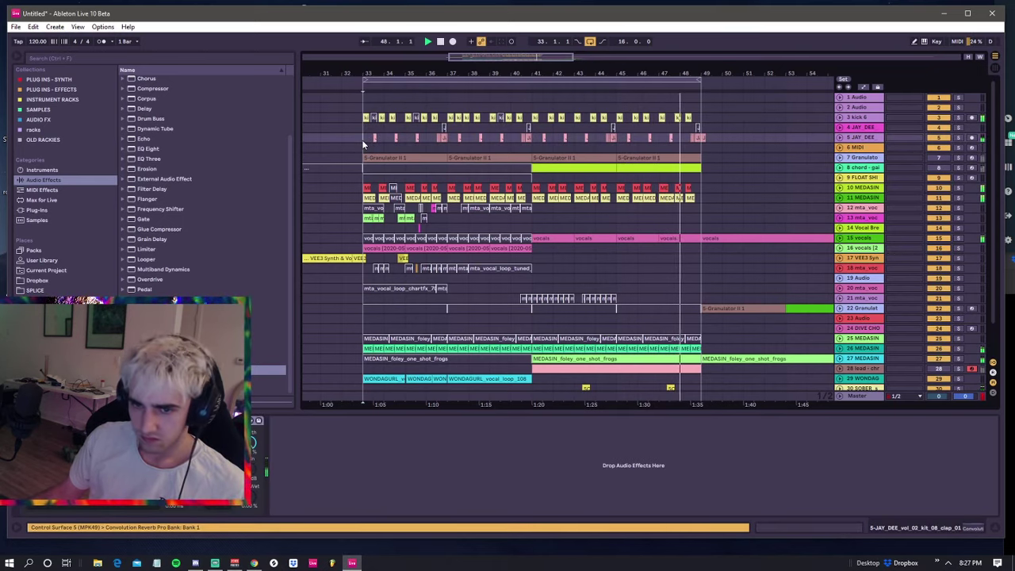
key(space)
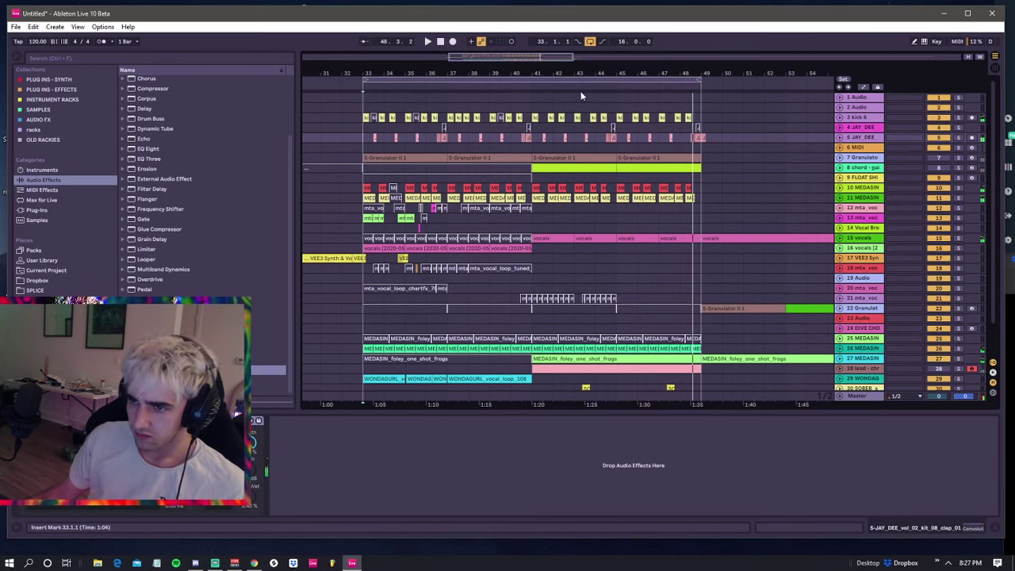
- Group tracks 15 to 31, from the vocals track down to the SOBER snare track
scroll(615, 117, down, 5)
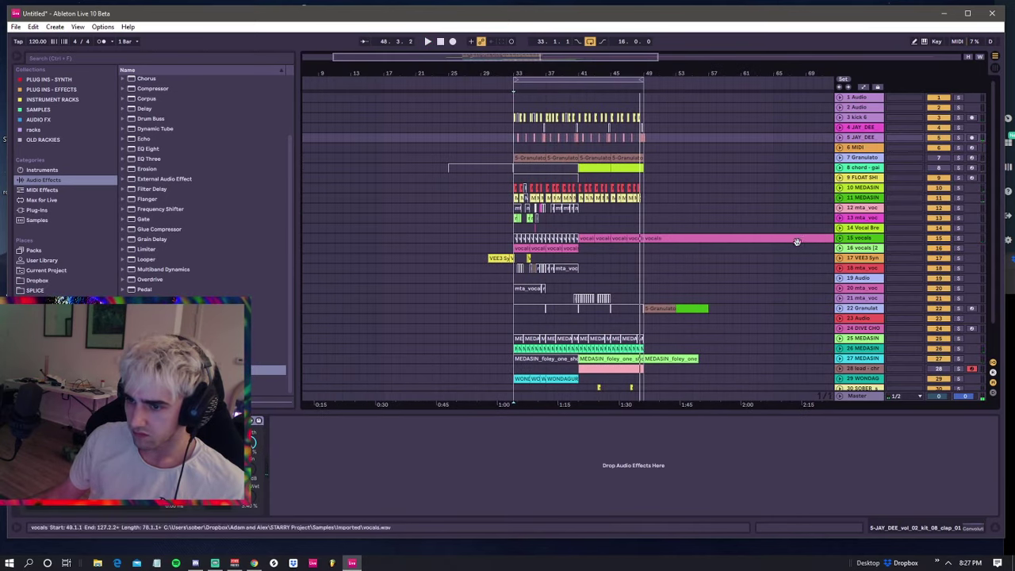
scroll(805, 253, down, 3)
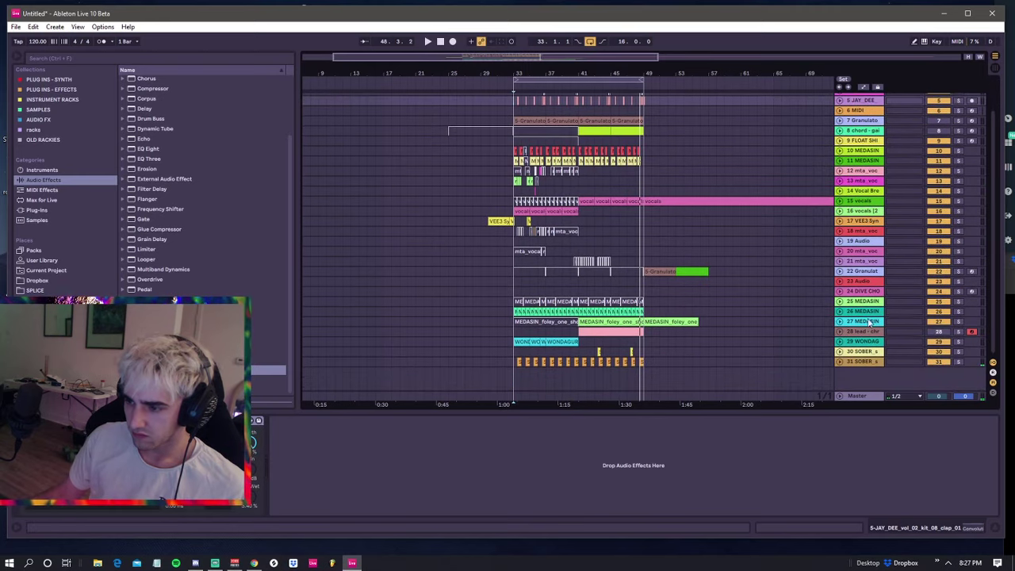
click(862, 312)
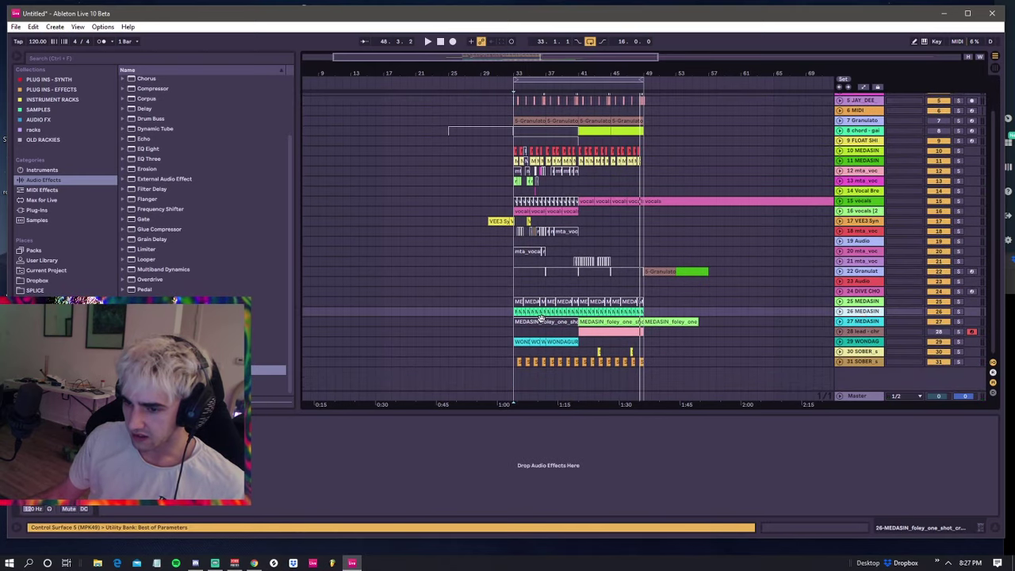
click(863, 362)
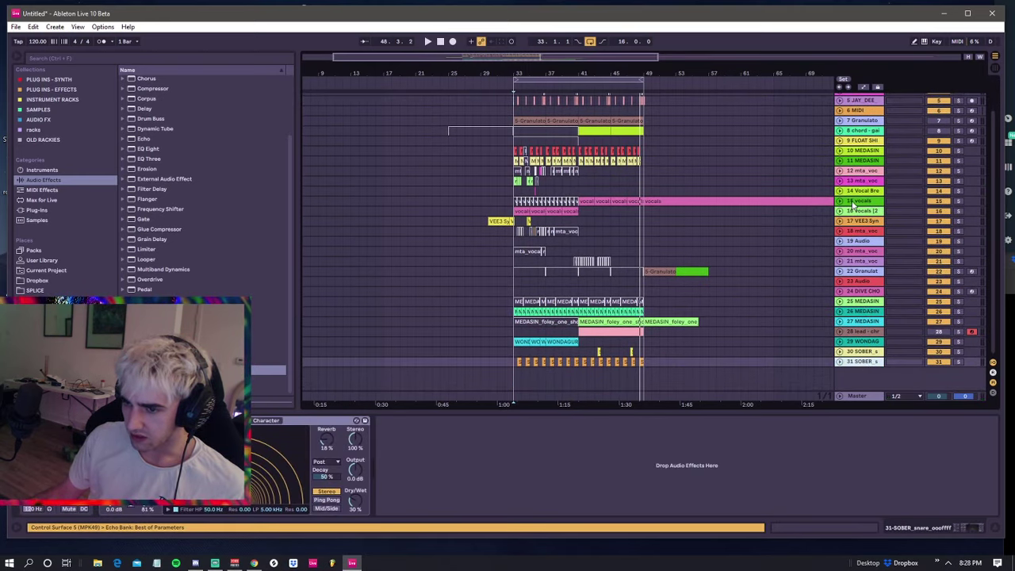
shift+click(853, 204)
key(ctrl+g)
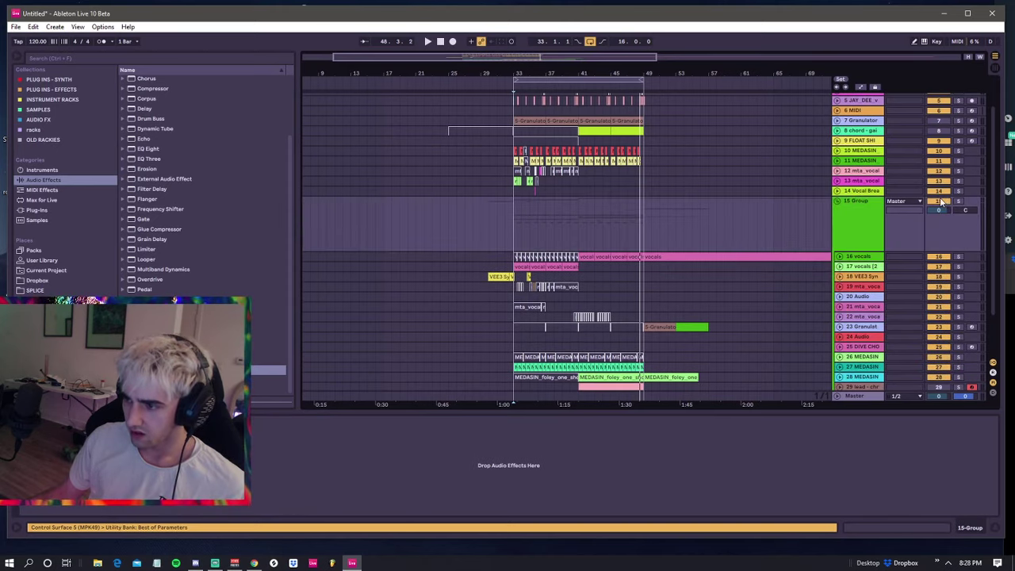
- Fold the group at track 15 and duplicate the bars 33 to 37 content of tracks 13 and 14 to bar 37
click(838, 201)
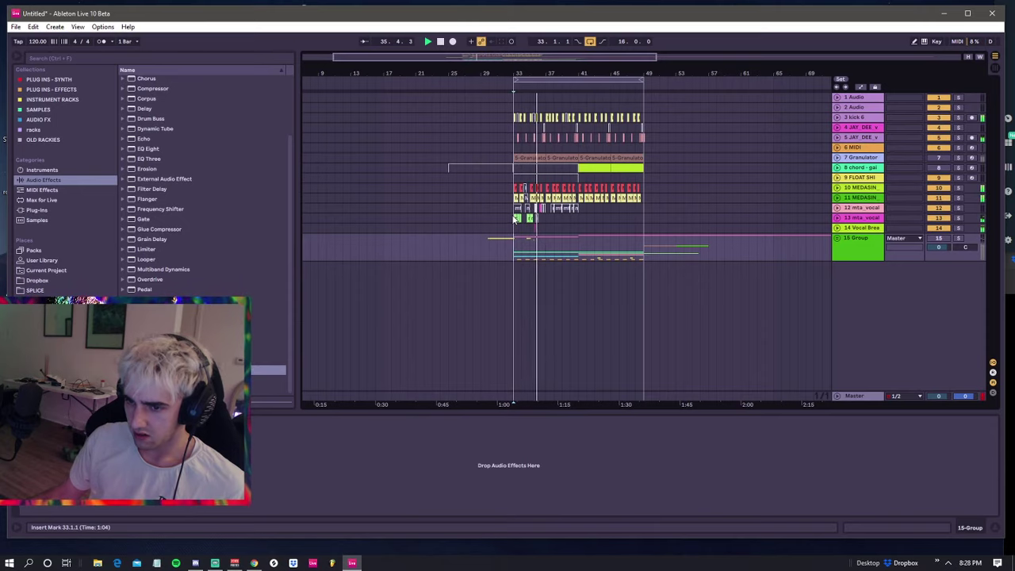
click(539, 229)
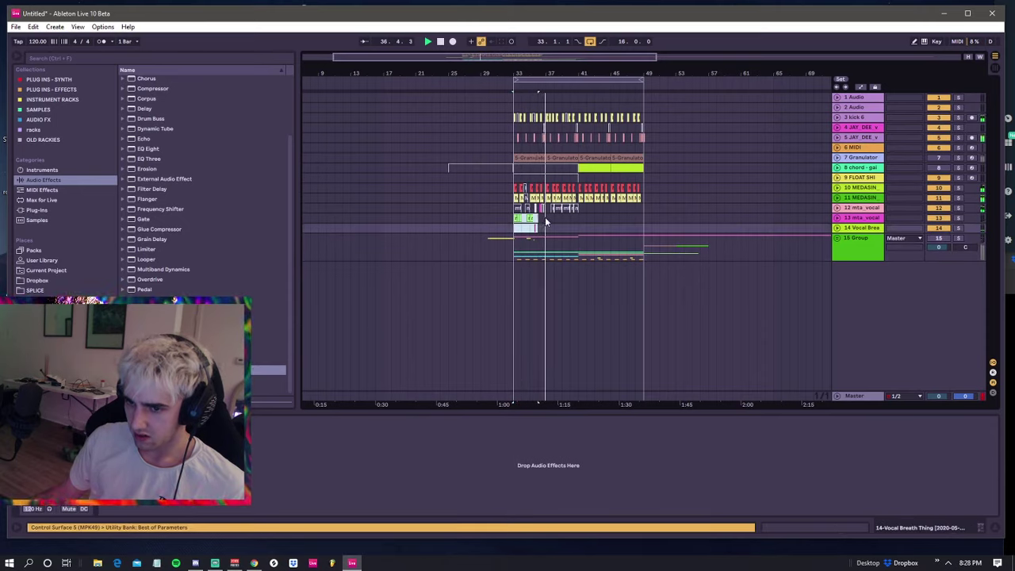
shift+click(545, 222)
key(ctrl+d)
shift+click(514, 224)
click(513, 223)
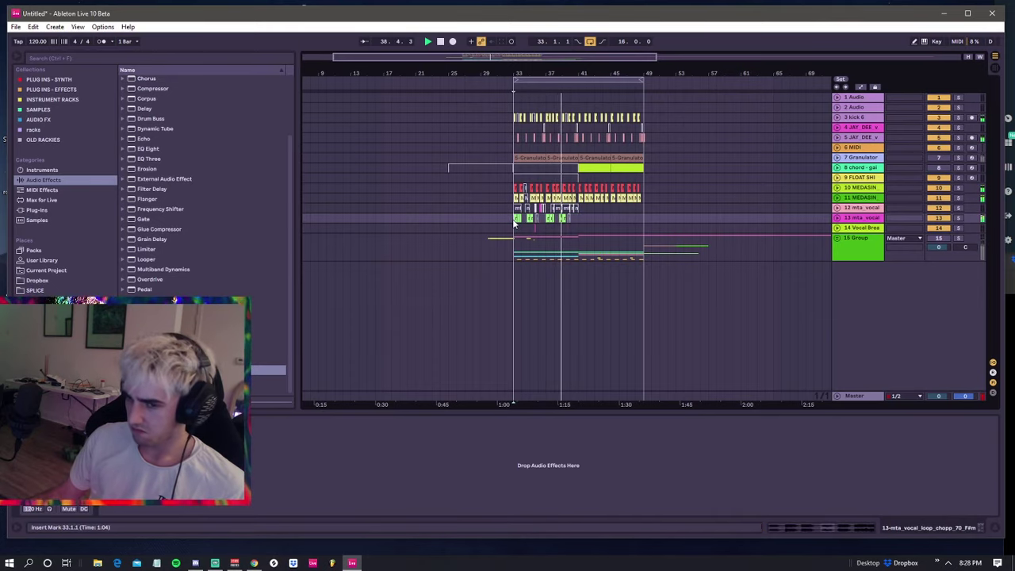
- Duplicate the bars 33 to 41 content of the mta_vocal and Vocal Breath tracks, 13 and 14, to bar 41
drag(514, 223, 563, 229)
click(577, 229)
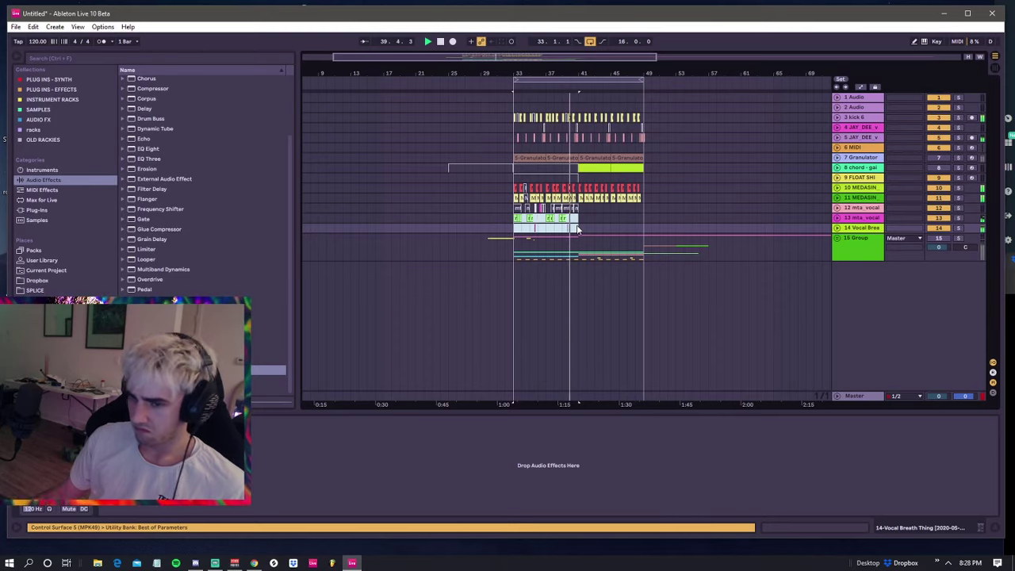
key(ctrl+d)
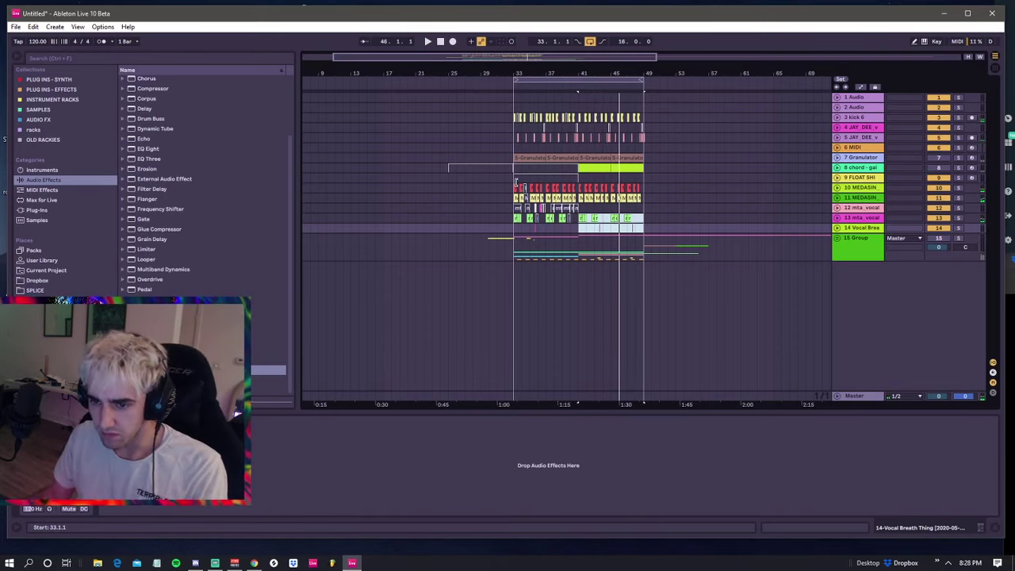
- Play the arrangement from bar 33 to listen to the duplicated vocal chops with the drums
click(510, 178)
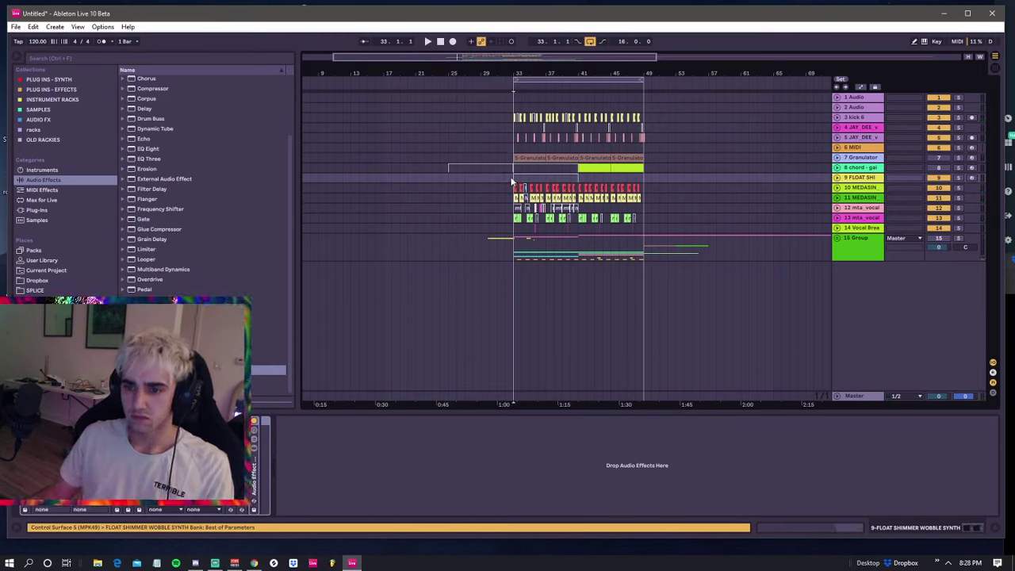
click(512, 150)
key(space)
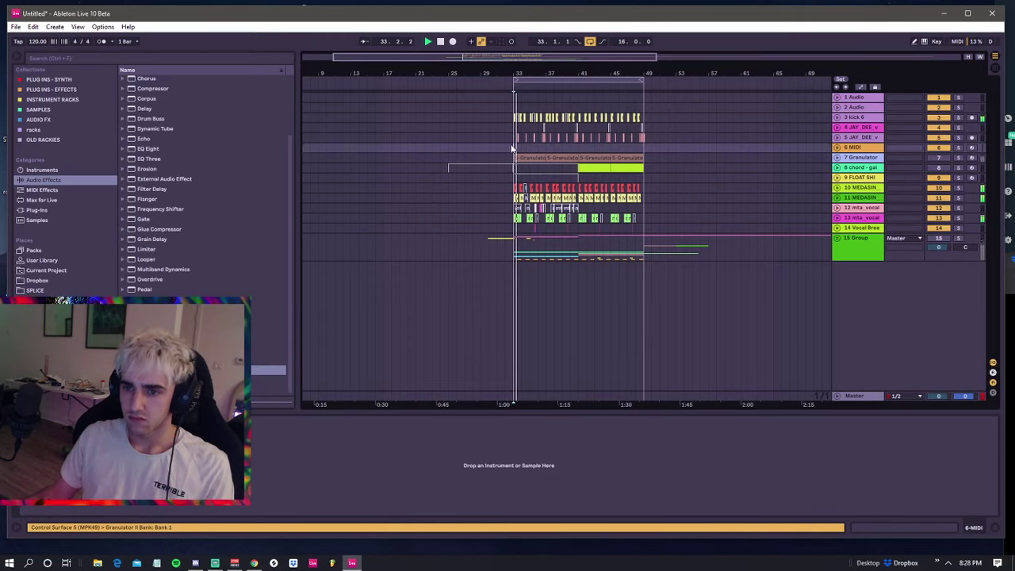
click(516, 139)
click(513, 126)
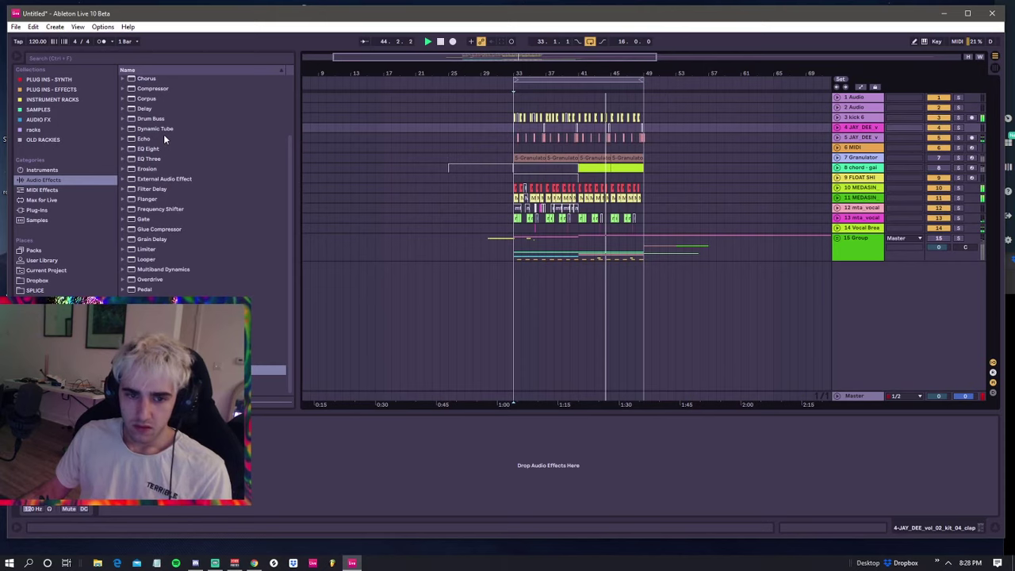
- Search the samples for "lead" and audition several ARP Poly Lead samples
click(39, 221)
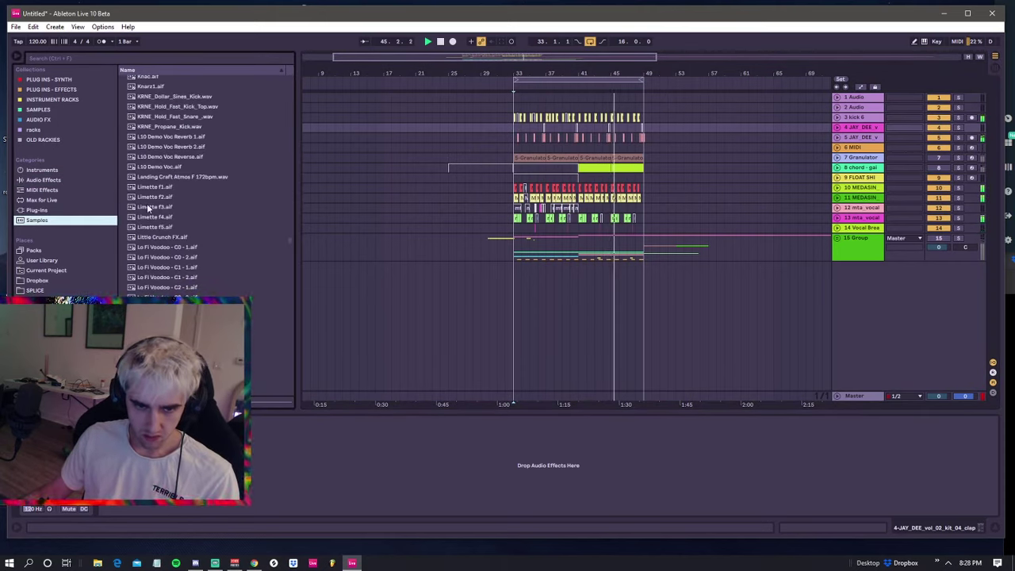
click(94, 57)
text(lead)
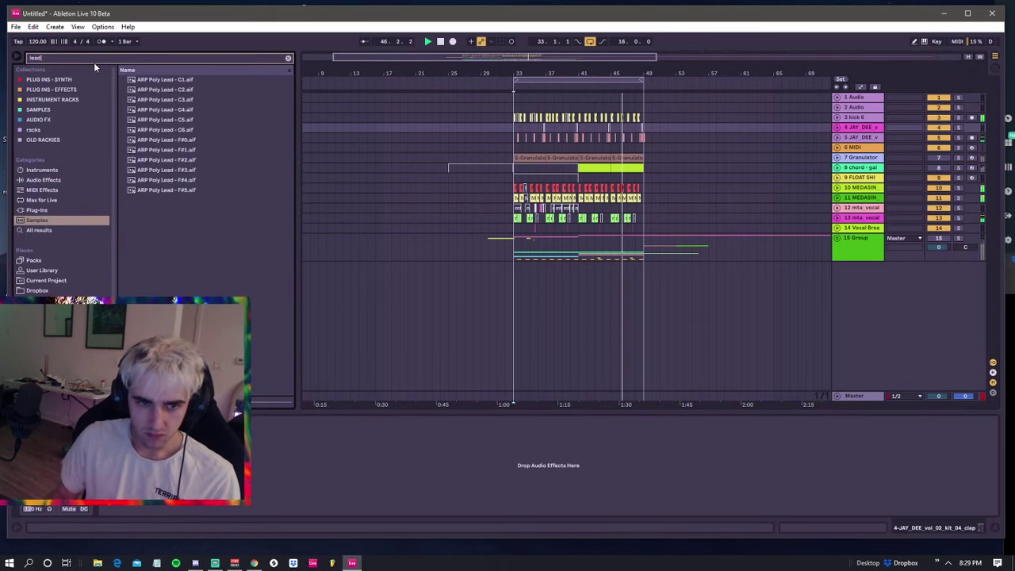
click(155, 140)
click(155, 159)
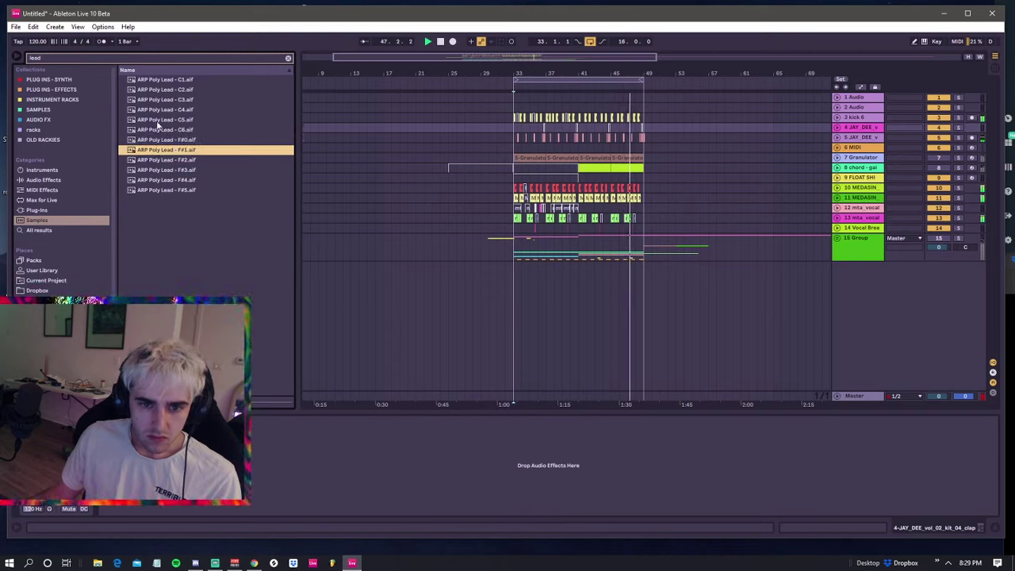
click(153, 101)
click(156, 81)
- Extend the "lead" search to all results and preview Cymatics lead loops, including Lead Loop 47
click(48, 232)
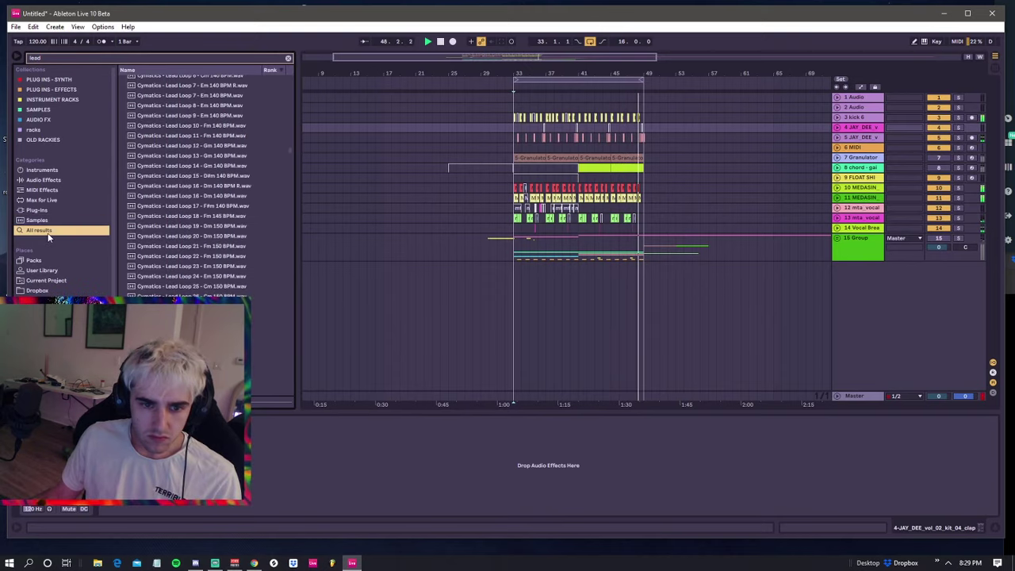
click(172, 276)
drag(290, 152, 283, 161)
click(252, 170)
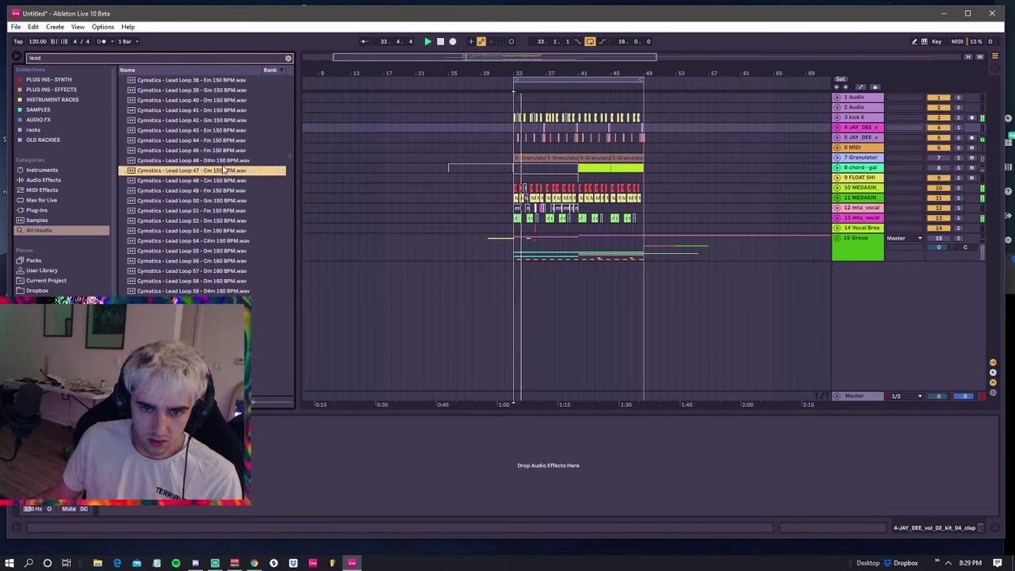
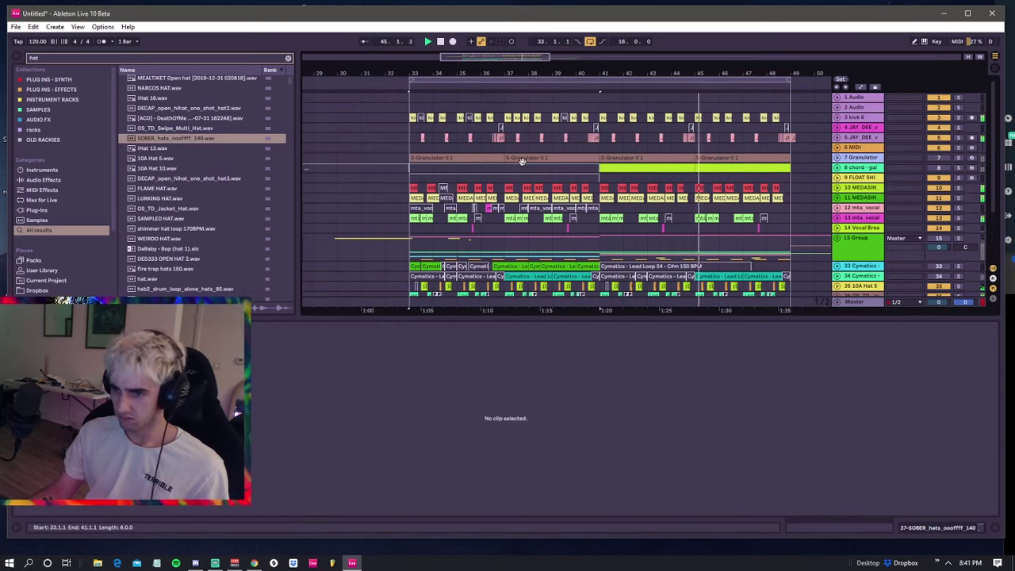
- Switch the Granulator II track on, audition it from bar 33, and open its first clip's notes
click(951, 161)
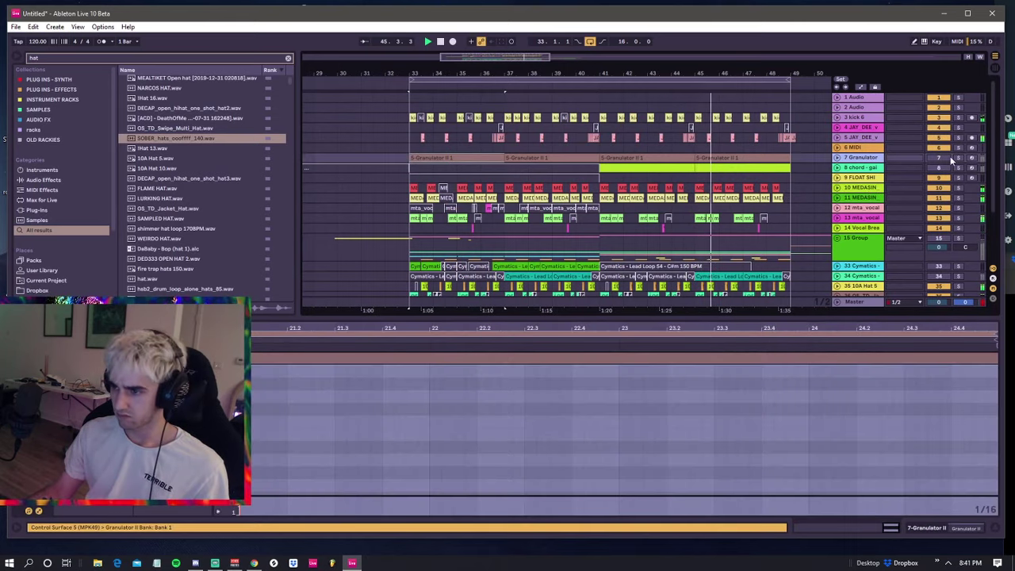
key(space)
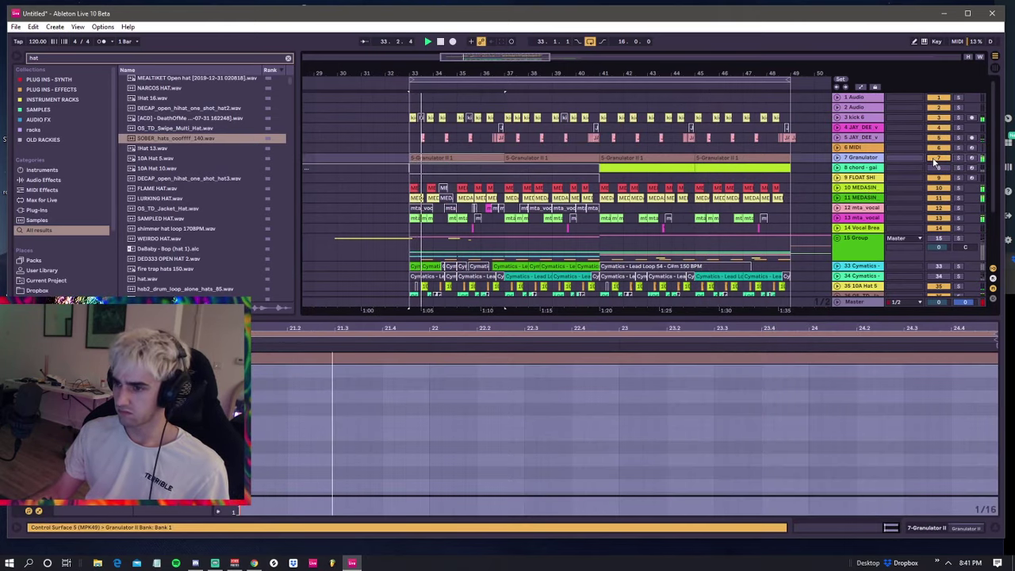
click(502, 164)
click(489, 160)
key(space)
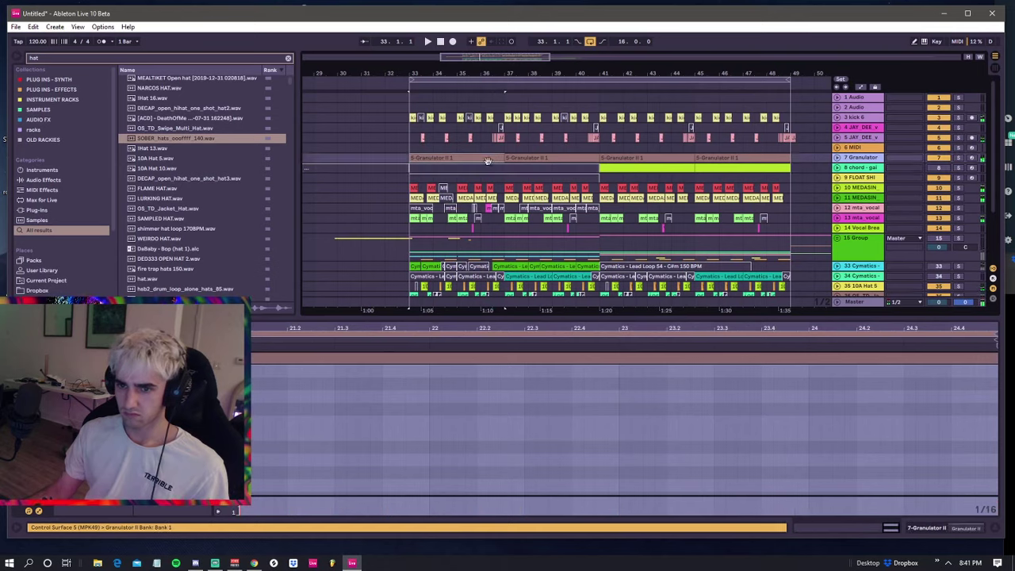
- Transpose the note in the Granulator clip at bar 33 down three semitones to D3 and audition it
click(385, 373)
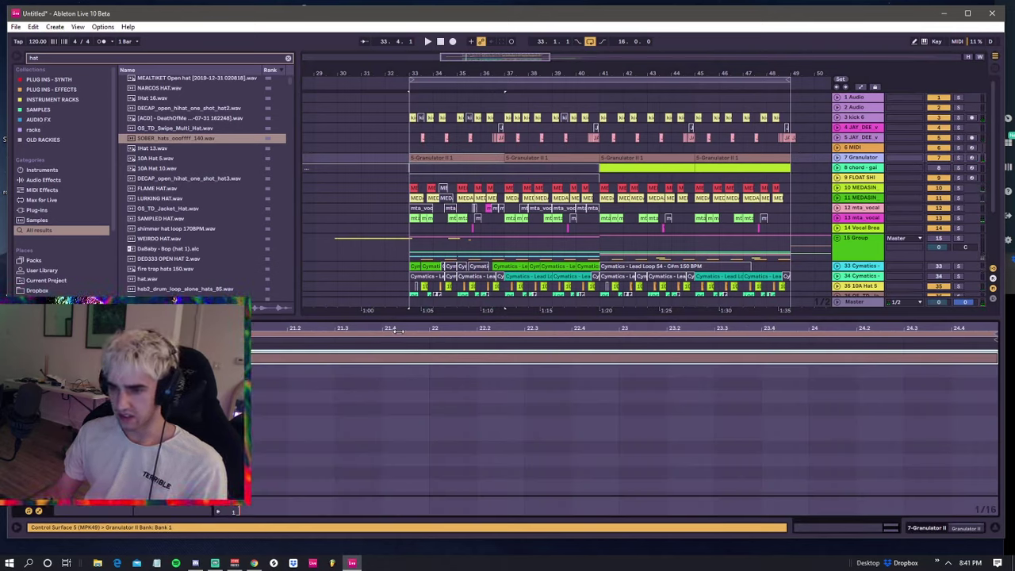
key(Down)
key(Down)
key(Down)
key(space)
drag(445, 329, 774, 311)
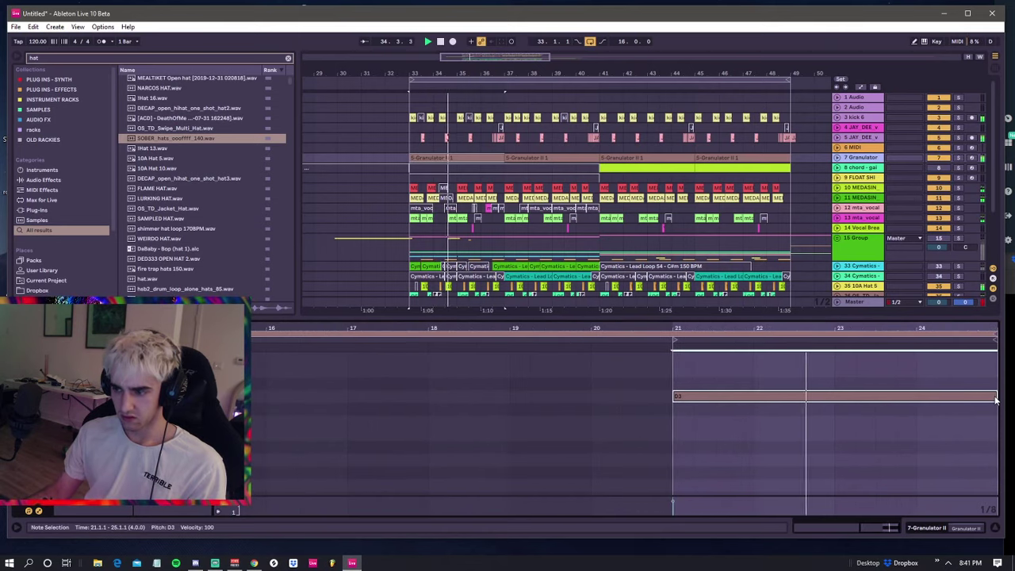
key(space)
mouse_move(995, 396)
mouse_down()
mouse_move(710, 400)
mouse_move(996, 400)
mouse_up()
key(space)
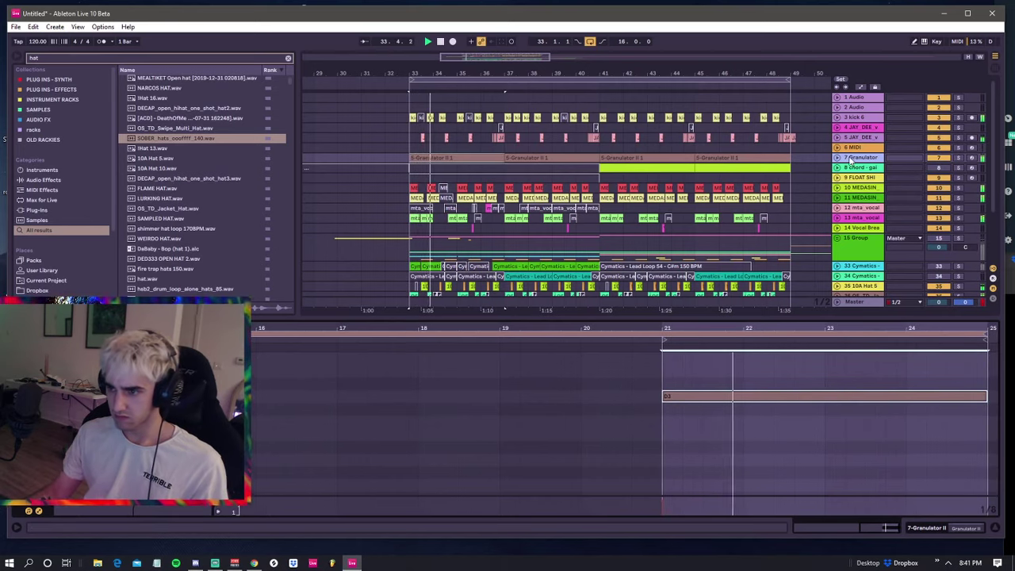
- Unfold the Granulator track, show its automation, and delete the FilePos automation between bars 33 and 37
click(837, 158)
click(441, 157)
key(a)
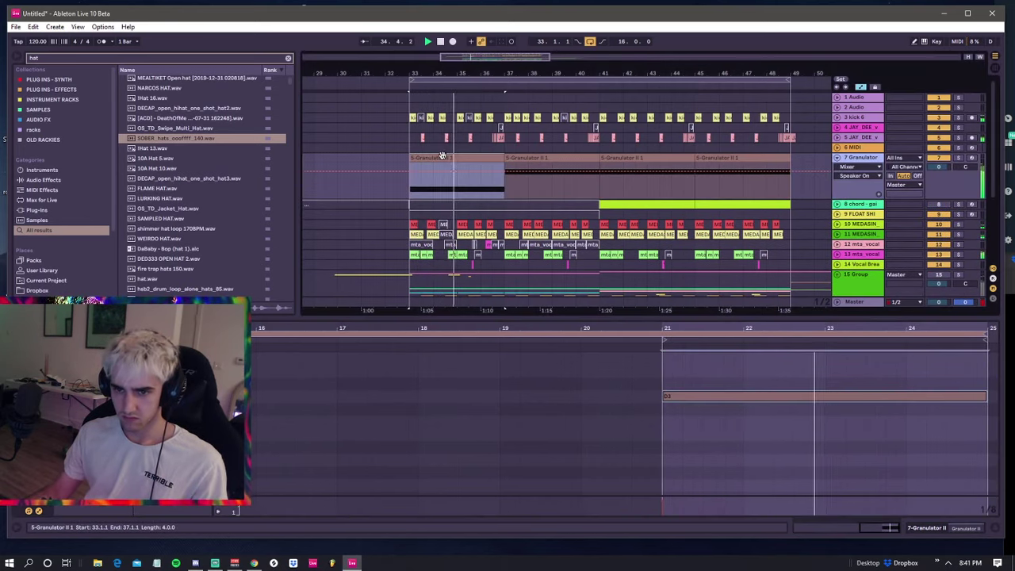
key(a)
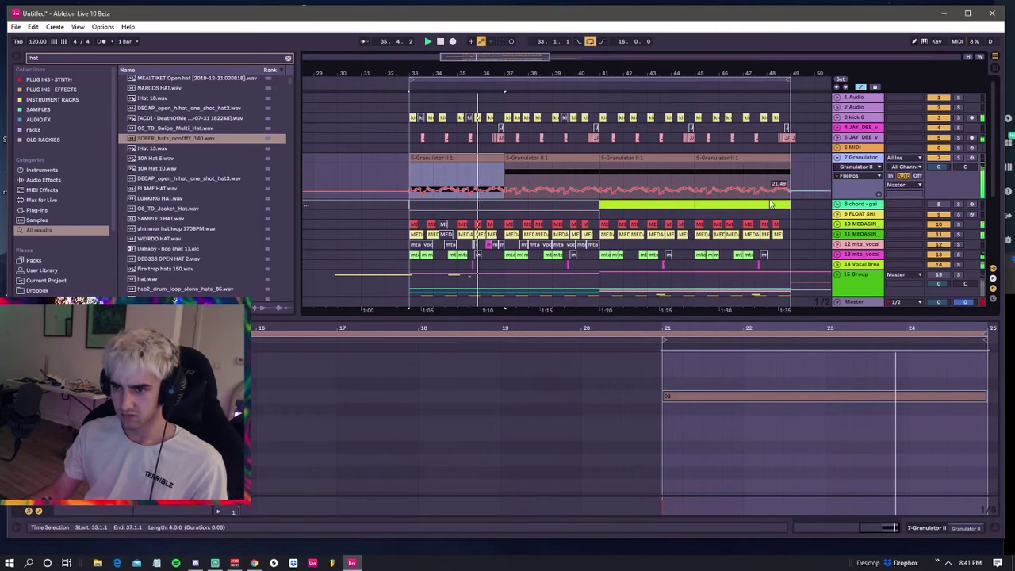
drag(412, 169, 498, 182)
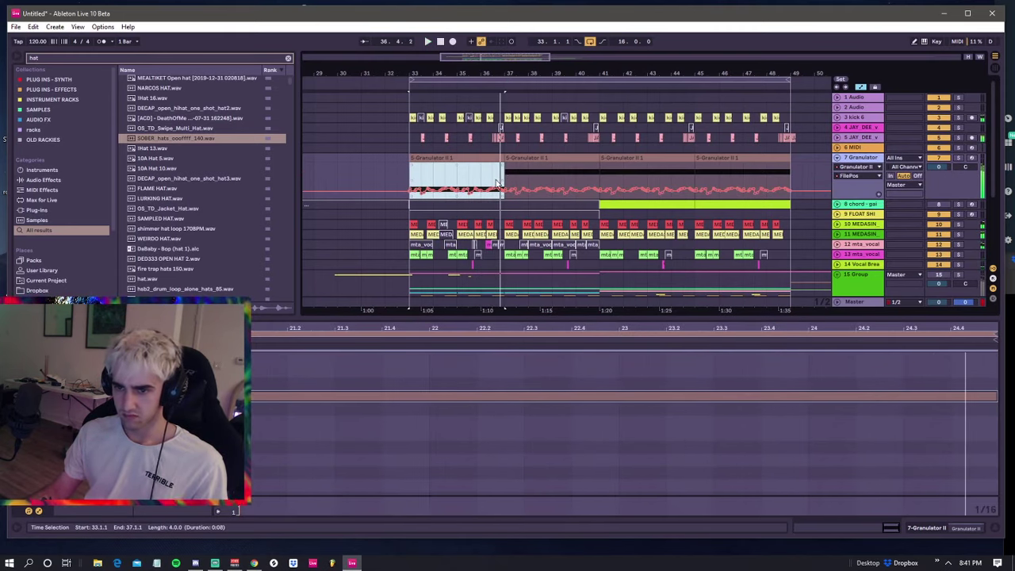
key(Delete)
key(space)
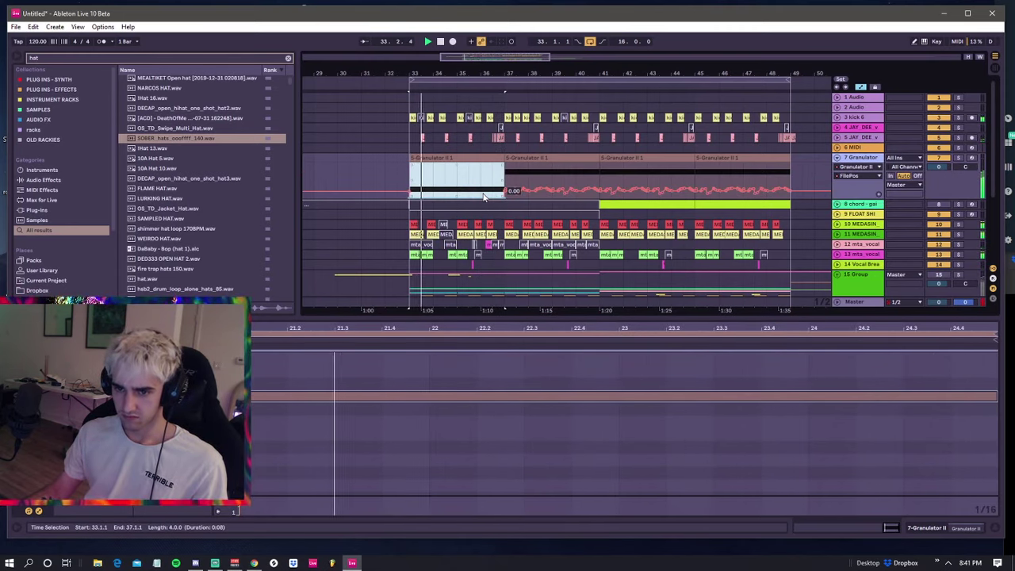
- Duplicate the Granulator clip from bar 33 over bars 37 to 41 and select both clips
click(411, 163)
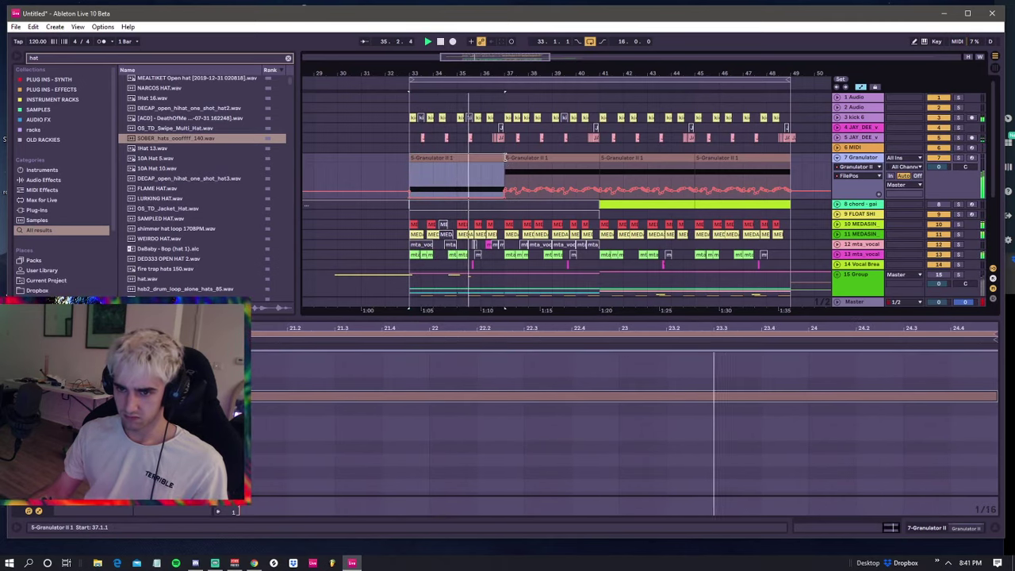
click(504, 158)
click(483, 159)
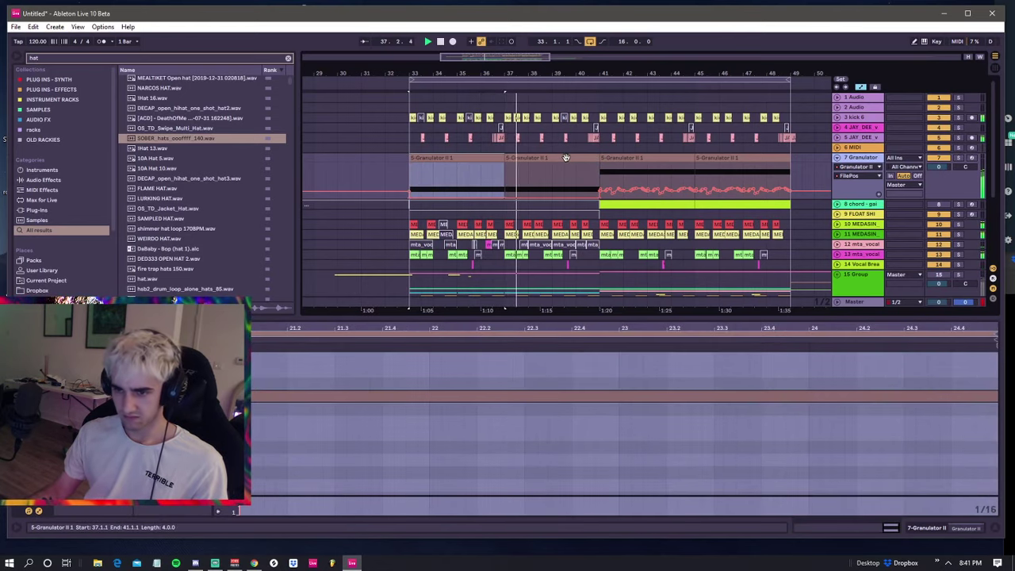
click(565, 157)
shift+click(471, 157)
- Solo the Granulator track and copy its clip from bar 37 to bar 29
click(957, 148)
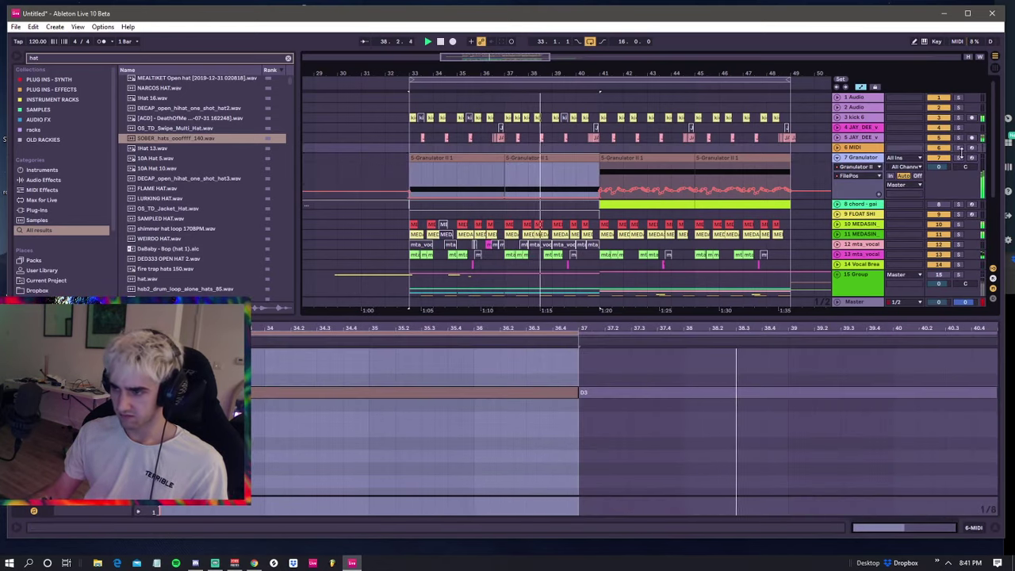
click(958, 159)
click(557, 157)
drag(578, 159, 388, 160)
click(365, 146)
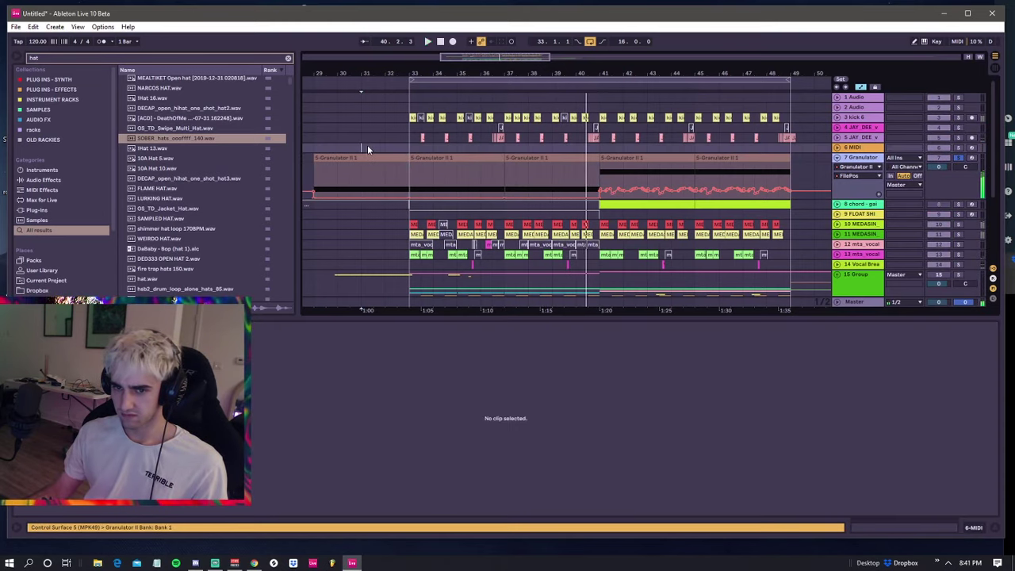
- Restart playback from bar 31 and turn off the Granulator track's solo
key(space)
key(space)
click(958, 157)
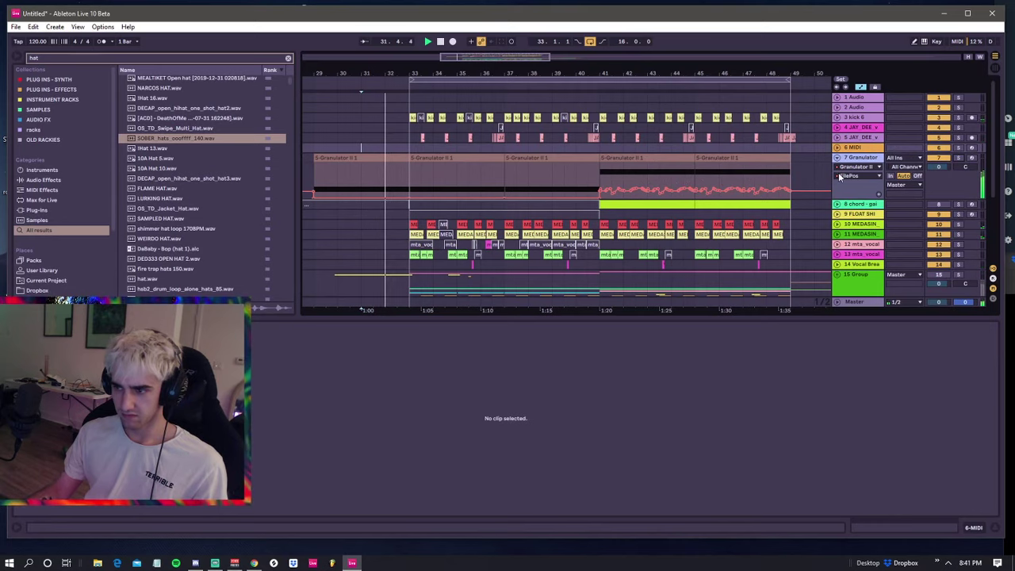
- Unfold the group at track 15 and examine its vocal, foley and SOBER tracks during playback
scroll(620, 217, down, 2)
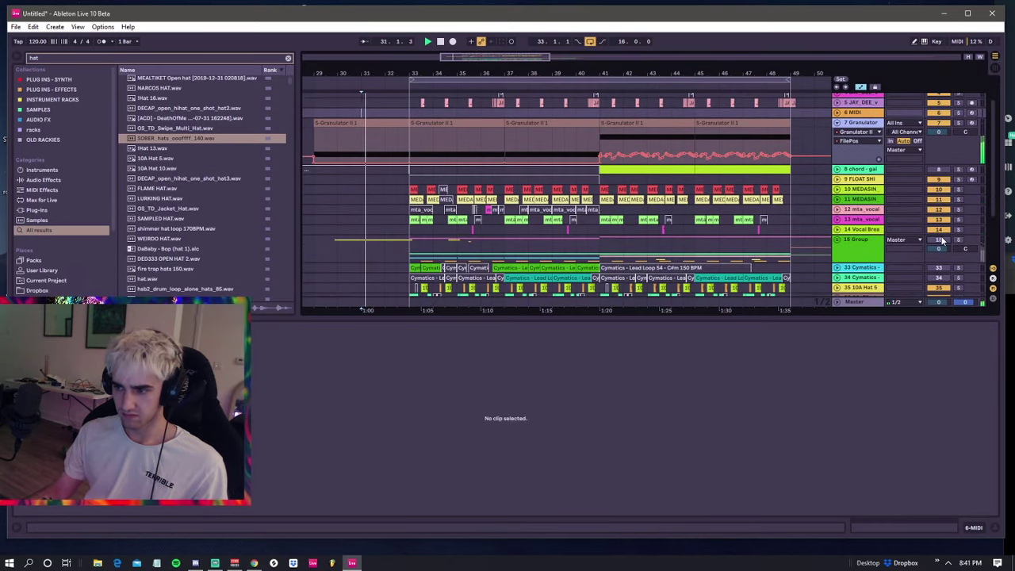
click(837, 240)
scroll(825, 252, down, 2)
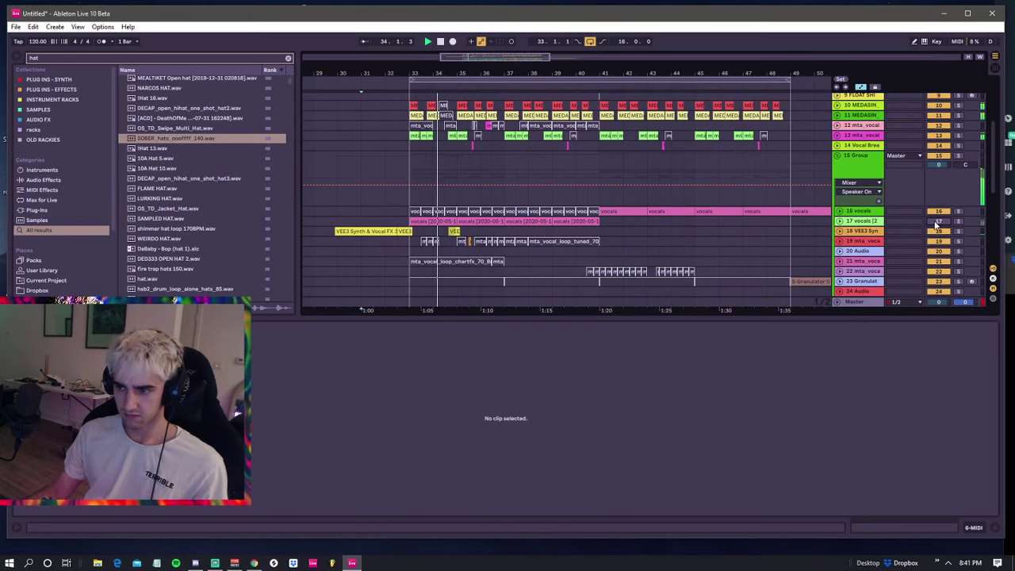
scroll(891, 225, down, 1)
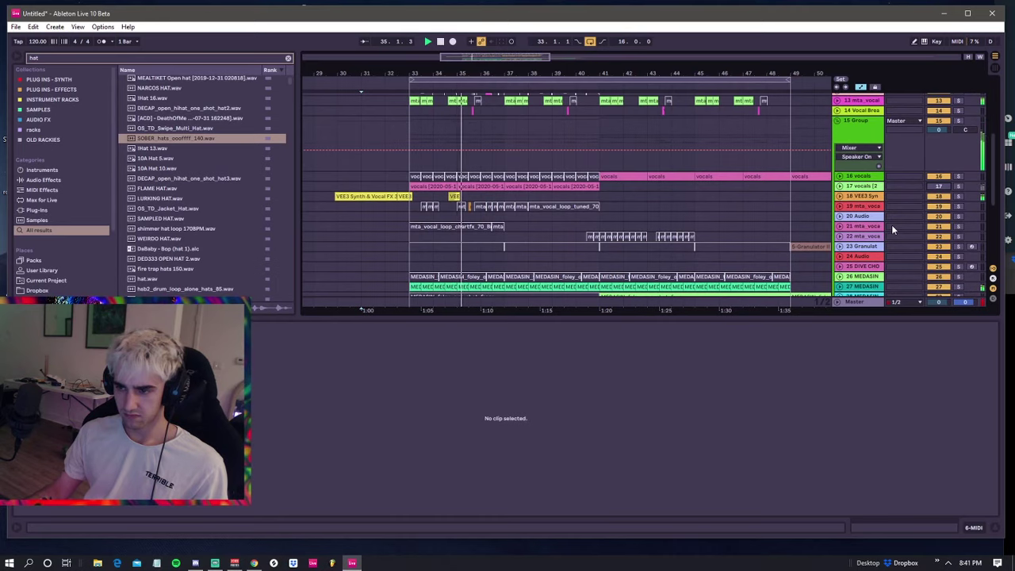
scroll(785, 201, down, 4)
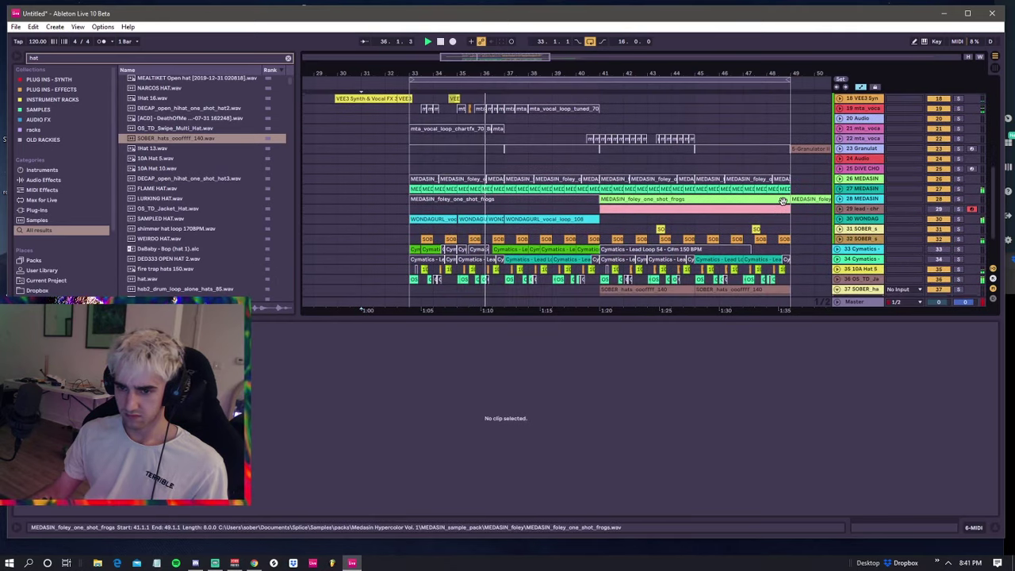
scroll(782, 201, up, 3)
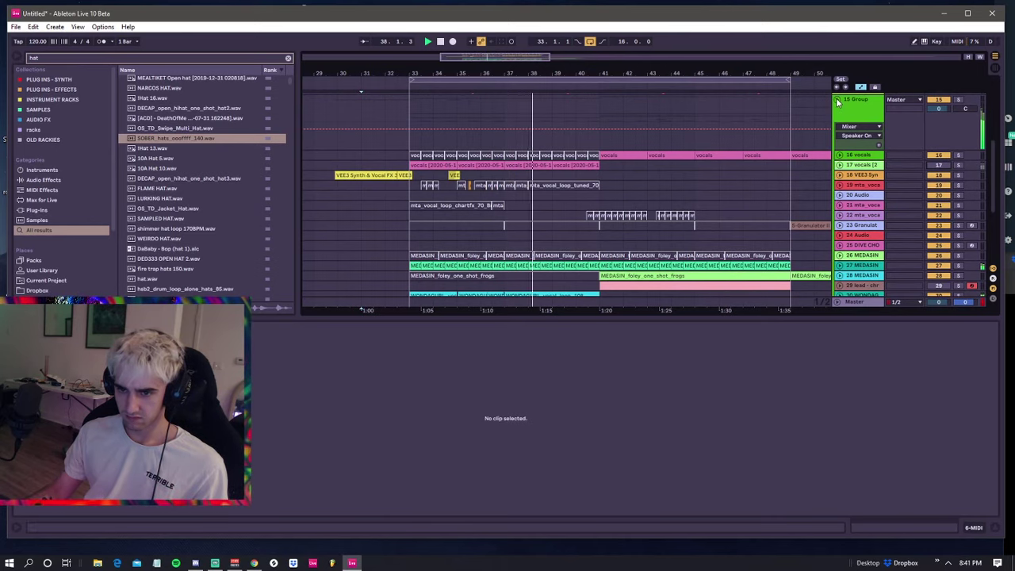
scroll(678, 225, down, 2)
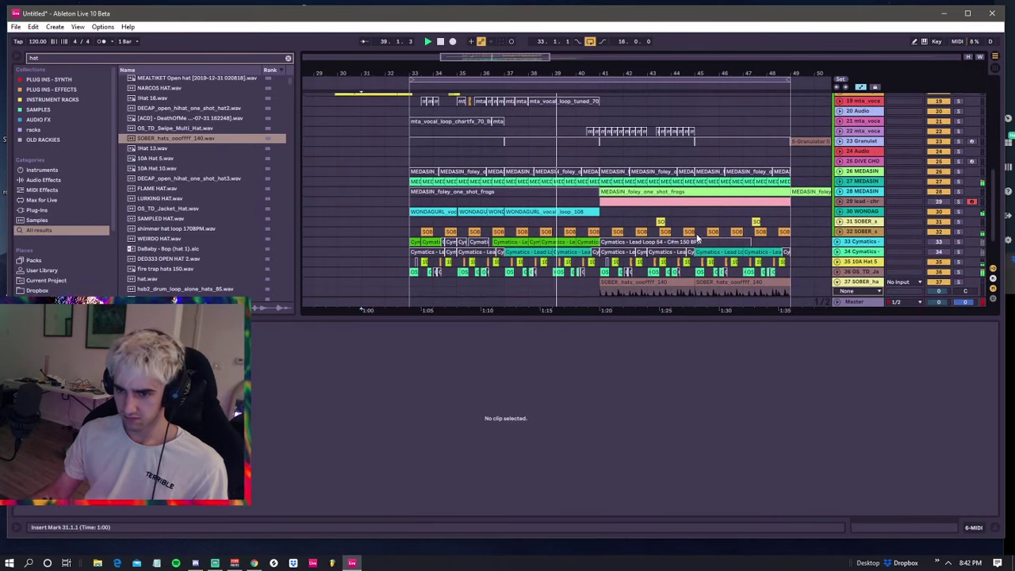
- Fold the group at track 15 to hide its vocal, foley and SOBER tracks
scroll(678, 225, up, 1)
scroll(674, 222, up, 1)
scroll(838, 120, up, 1)
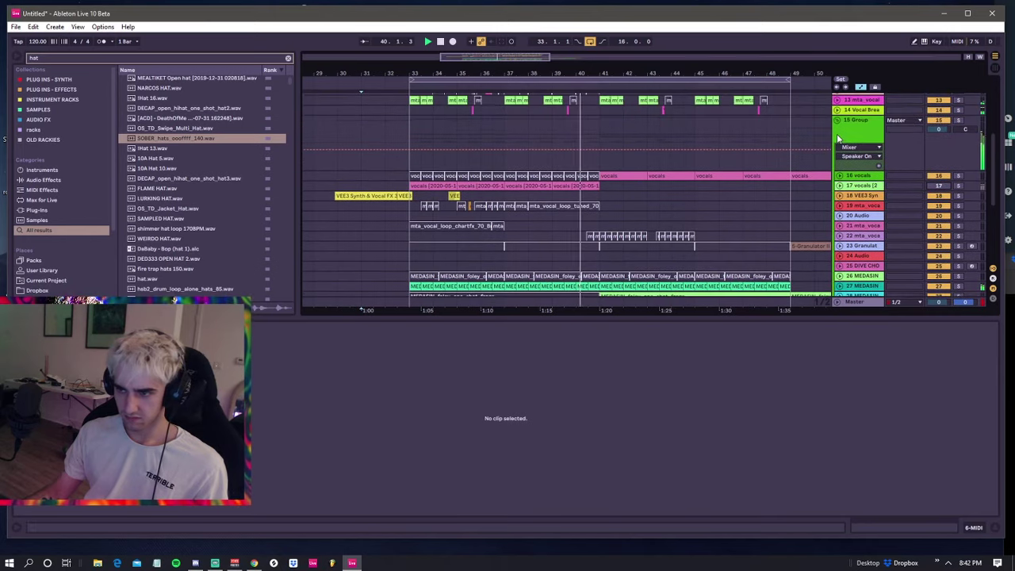
click(837, 121)
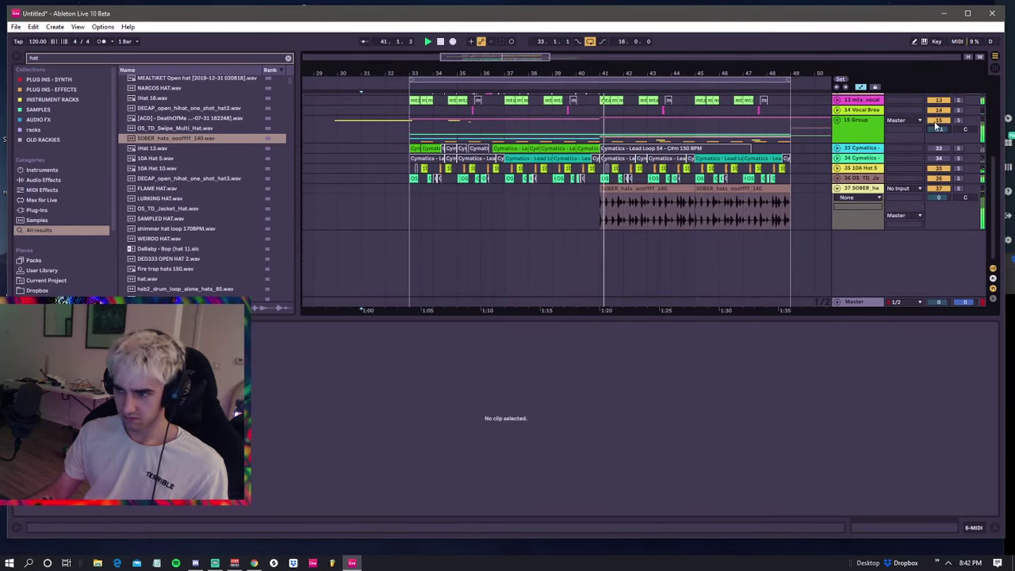
- Duplicate the two Granulator clips spanning bars 41 to 49 onto bars 49 to 57
click(640, 196)
scroll(635, 182, up, 6)
click(632, 160)
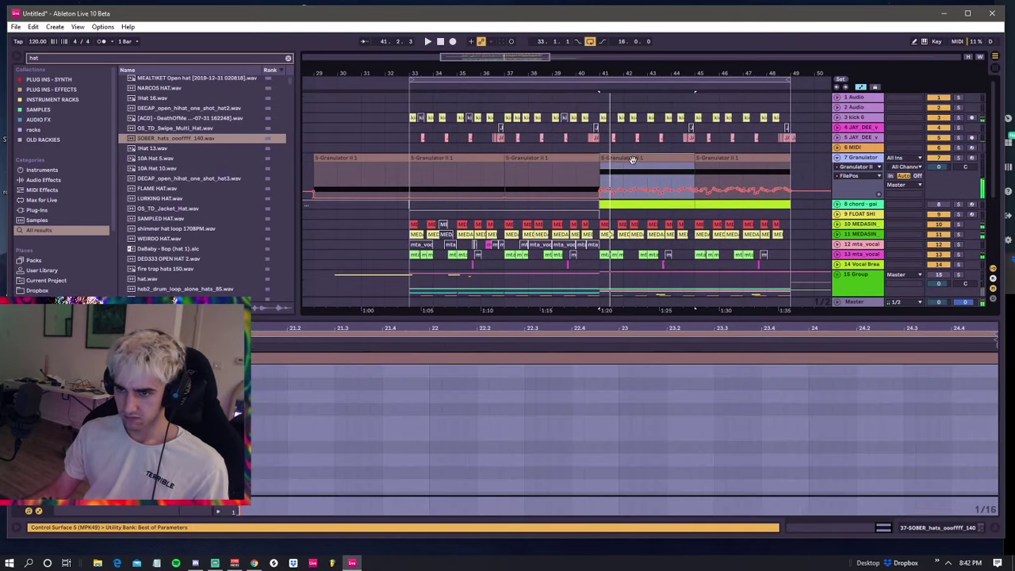
shift+click(720, 158)
key(ctrl+d)
- Deactivate the two Granulator clips between bars 41 and 49 and listen to the section without them
click(501, 156)
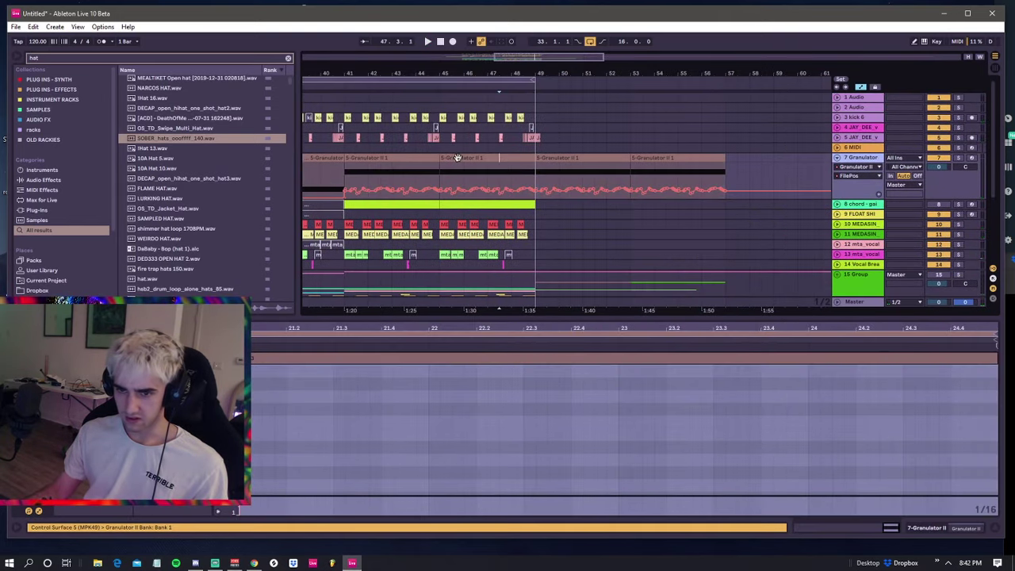
shift+click(408, 156)
key(0)
key(space)
drag(417, 70, 520, 73)
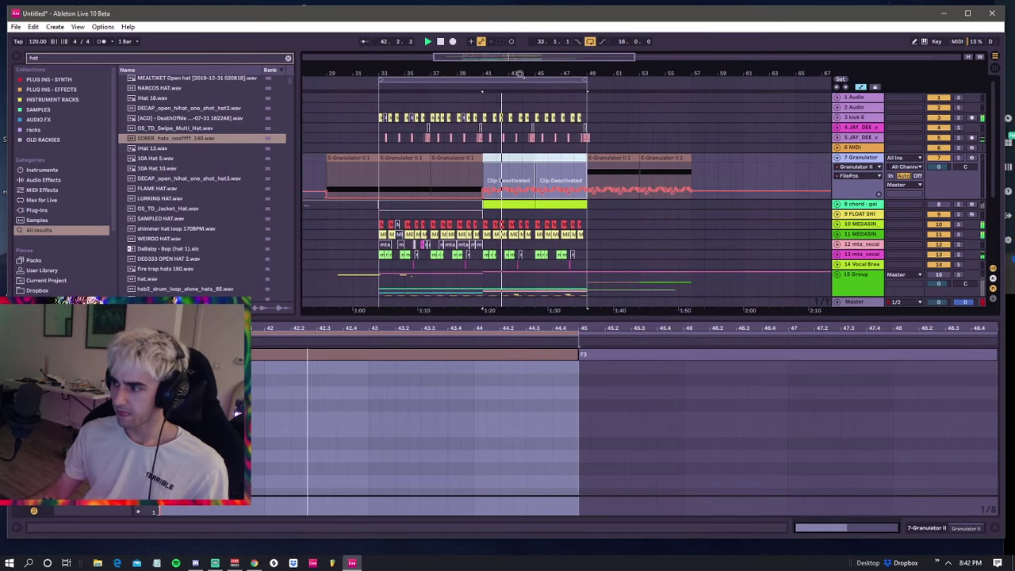
- Deactivate the two Granulator clips between bars 33 and 41 and resume playback
click(384, 149)
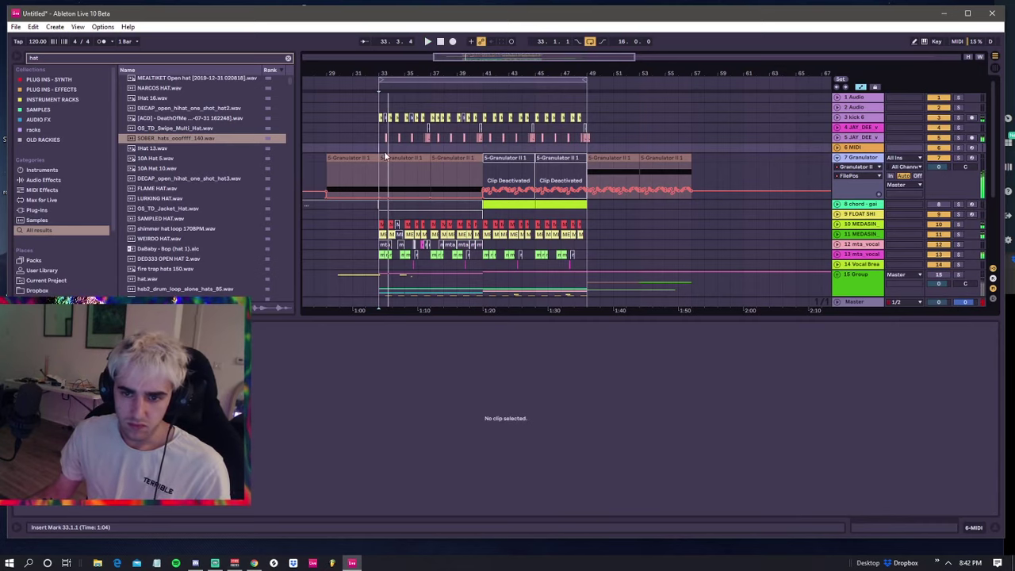
click(391, 157)
shift+click(458, 158)
key(0)
key(space)
- Set the playback start to bar 33 and fold the Granulator track
click(382, 149)
click(365, 147)
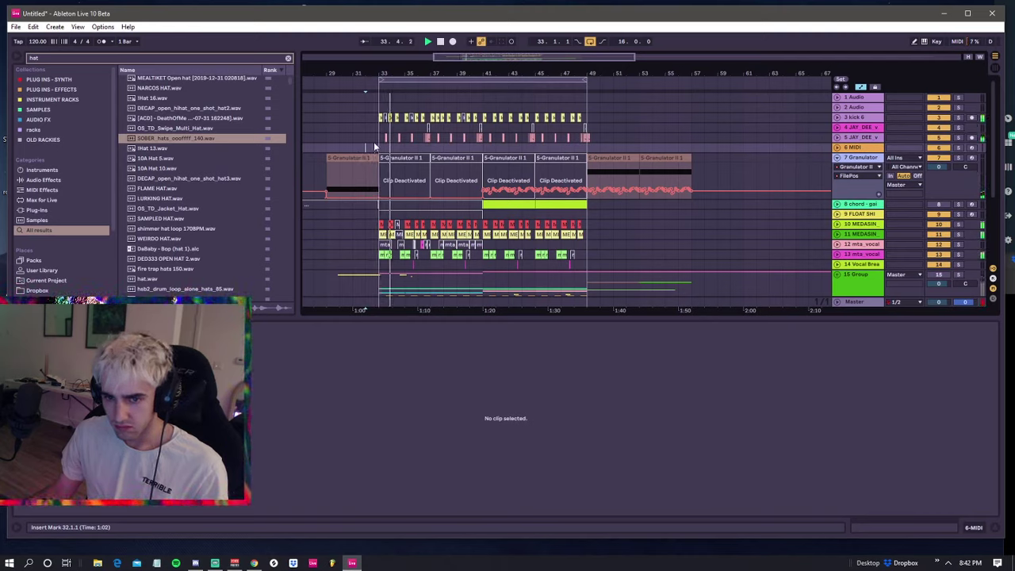
click(379, 146)
click(837, 158)
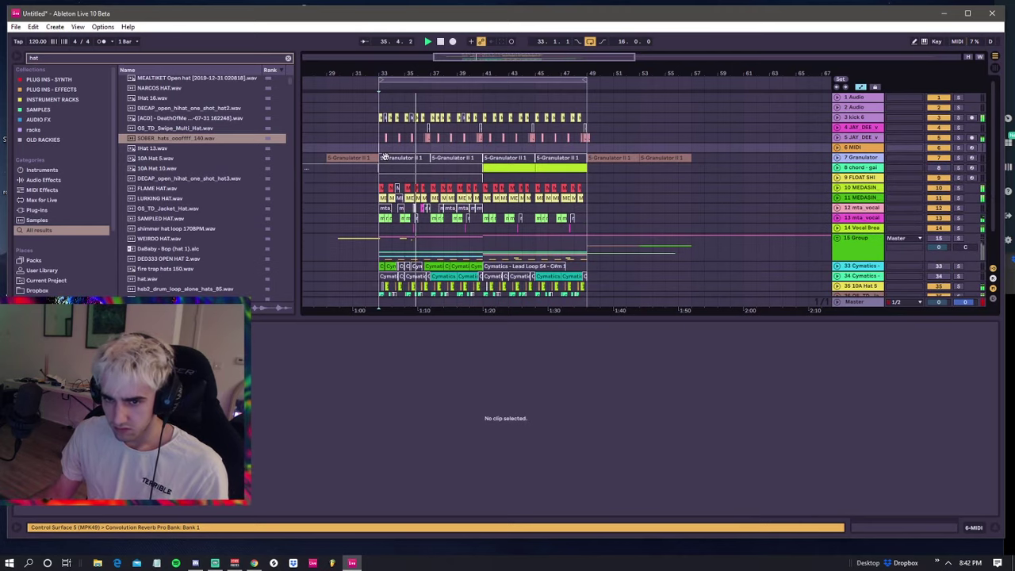
- Replace the browser's hat search with a search for "bass"
scroll(384, 156, down, 2)
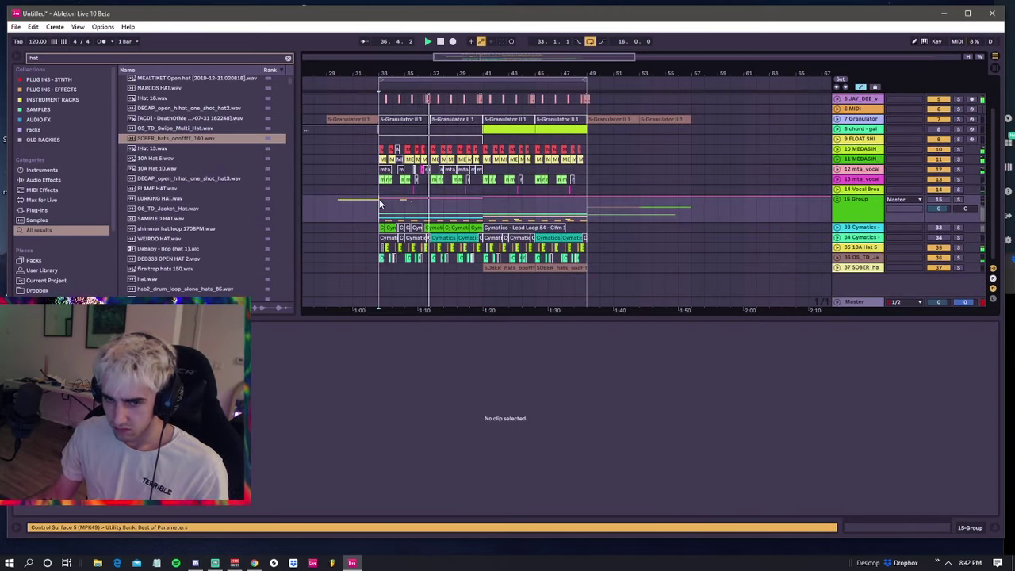
scroll(209, 228, down, 3)
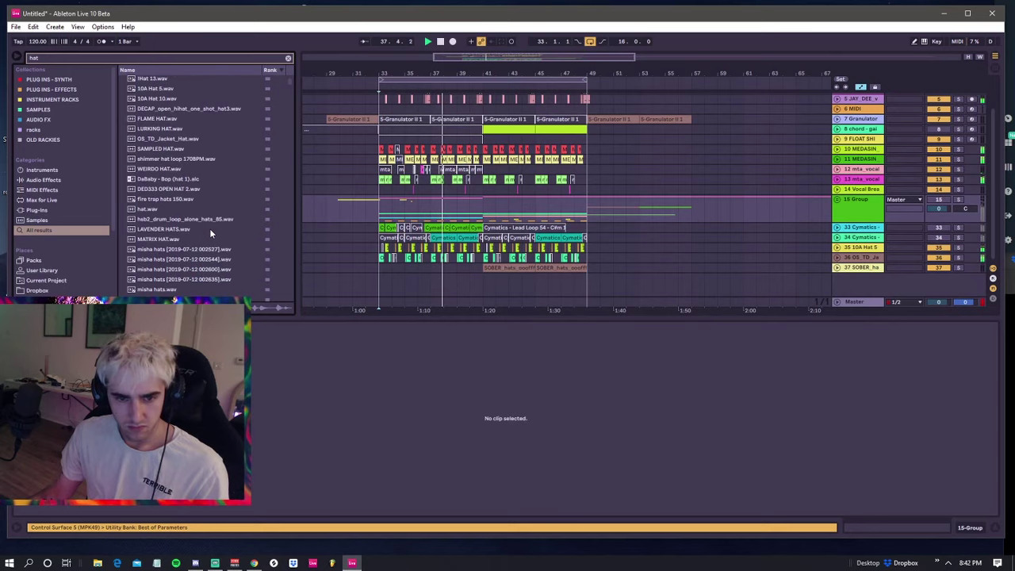
click(378, 213)
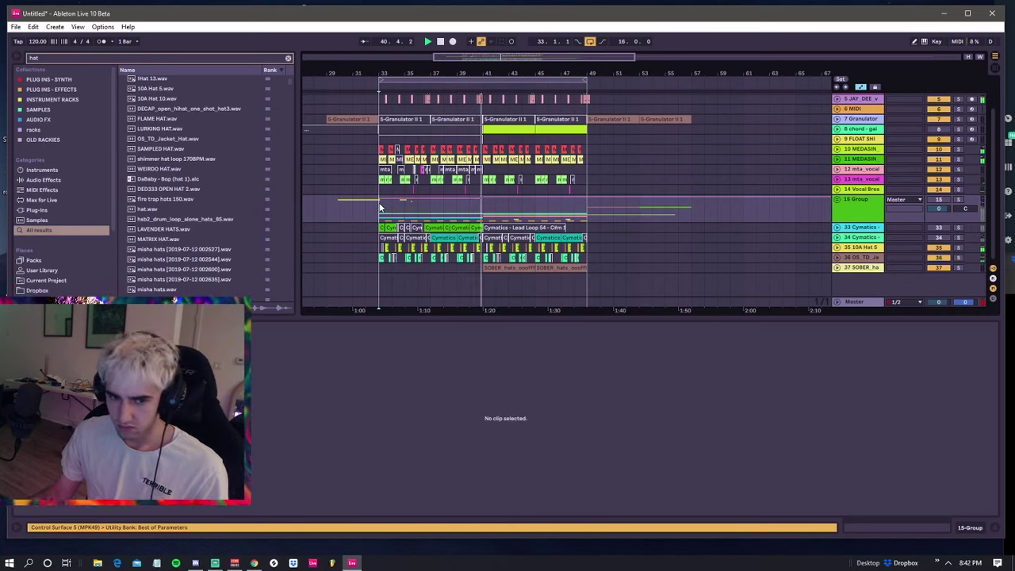
scroll(188, 203, down, 3)
scroll(198, 182, down, 5)
click(287, 57)
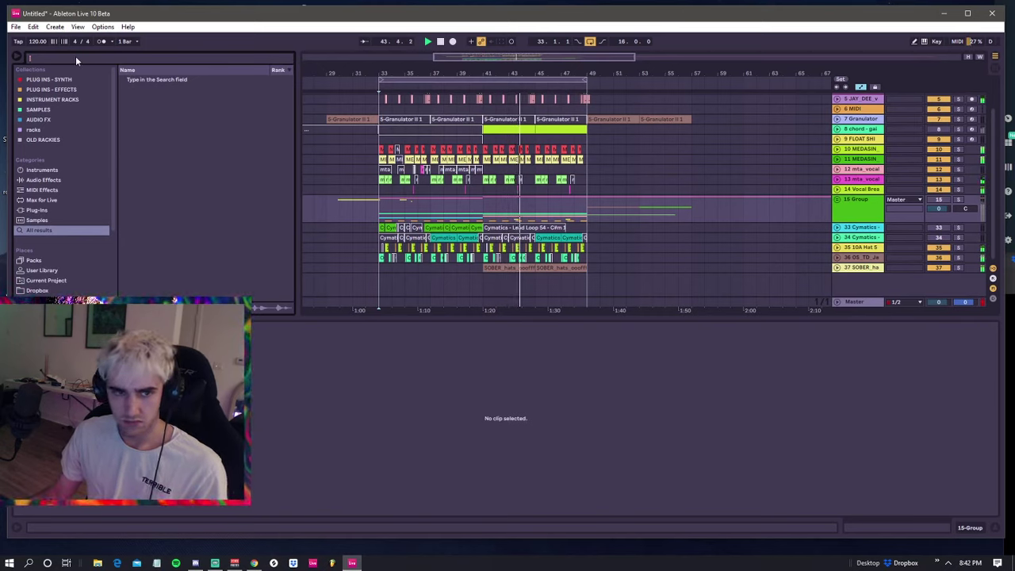
text(bass)
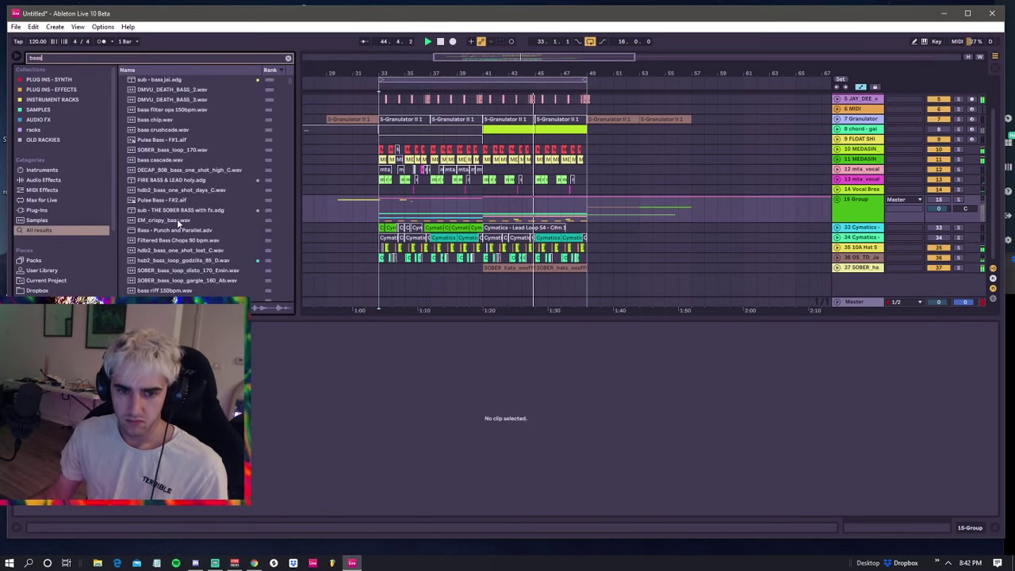
- Audition Filtered Bass Chops 90 bpm, hdb2_bass_one_shot_lost_C and hsb2_bass_loop_godzilla_85_D from the bass samples
click(161, 242)
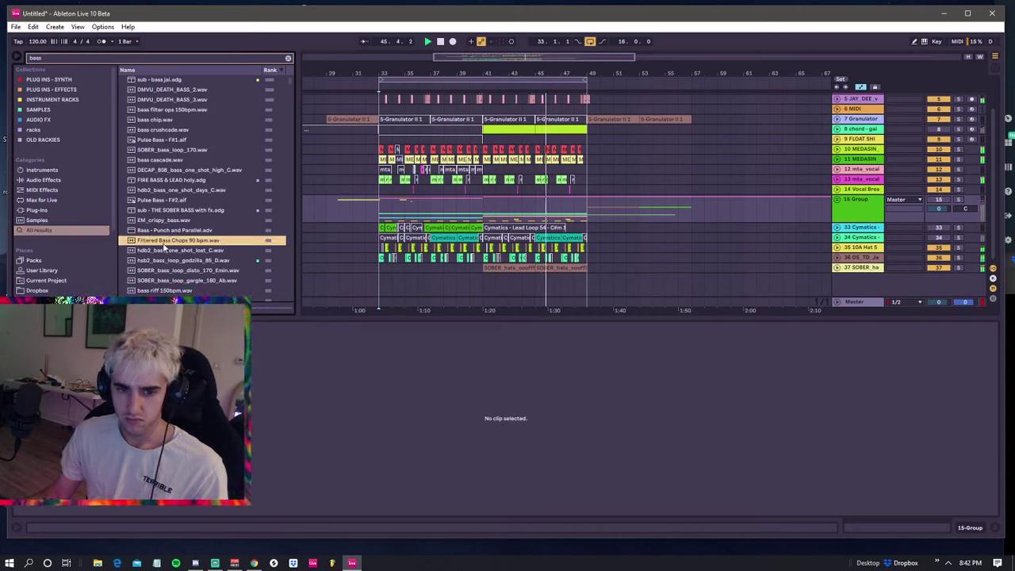
click(164, 249)
scroll(169, 254, down, 2)
click(176, 232)
scroll(184, 220, down, 3)
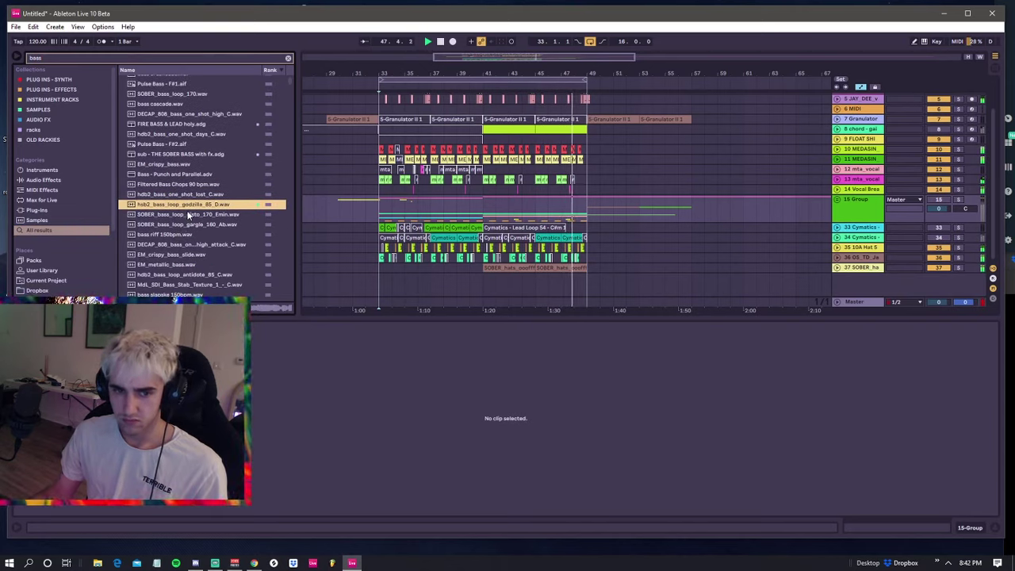
- Place hsb2_bass_loop_godzilla_85_D on a new audio track at bar 35 and divide it into two clips
drag(189, 215, 405, 230)
key(space)
key(space)
click(419, 240)
click(410, 227)
key(space)
key(space)
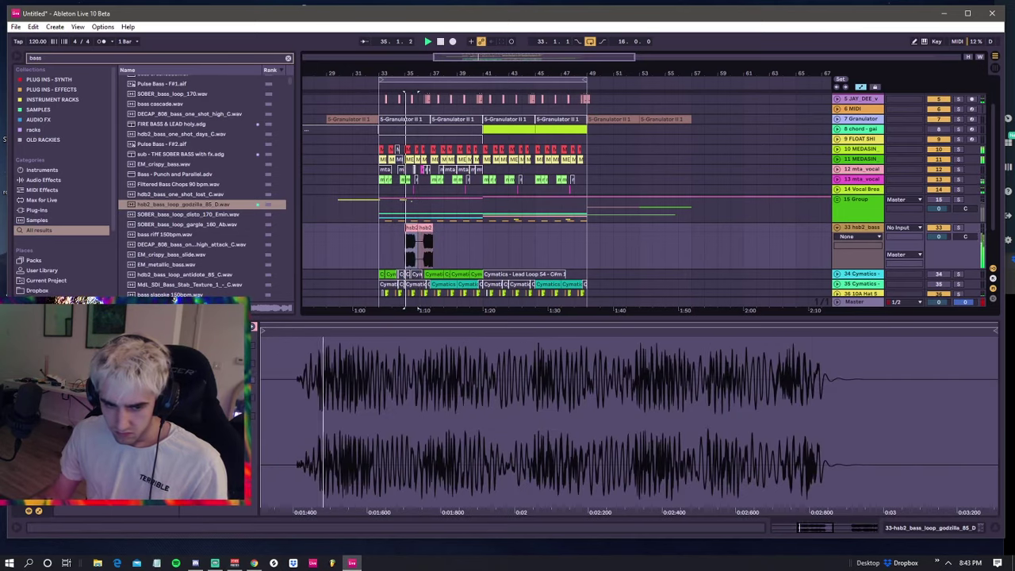
- Trim the bass loop into two separated chops, with the second starting at about 36.2.3, and check them in playback
key(space)
key(space)
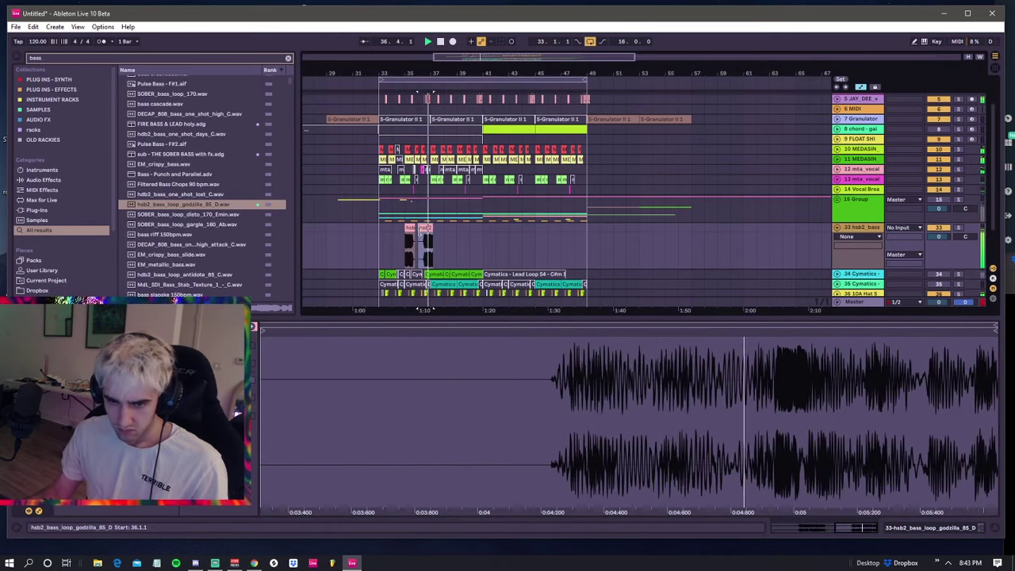
key(space)
key(space)
drag(432, 229, 433, 229)
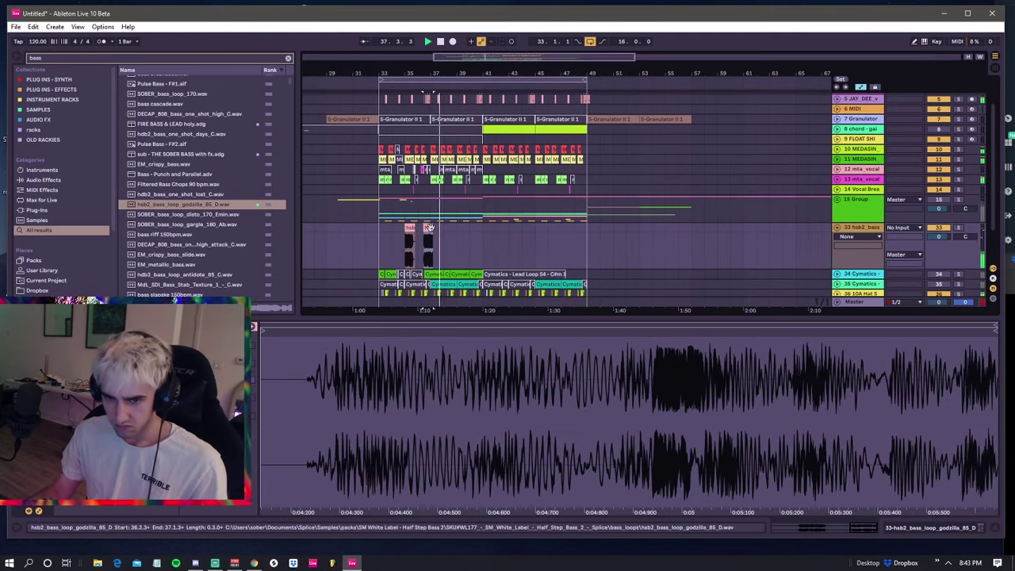
key(space)
key(space)
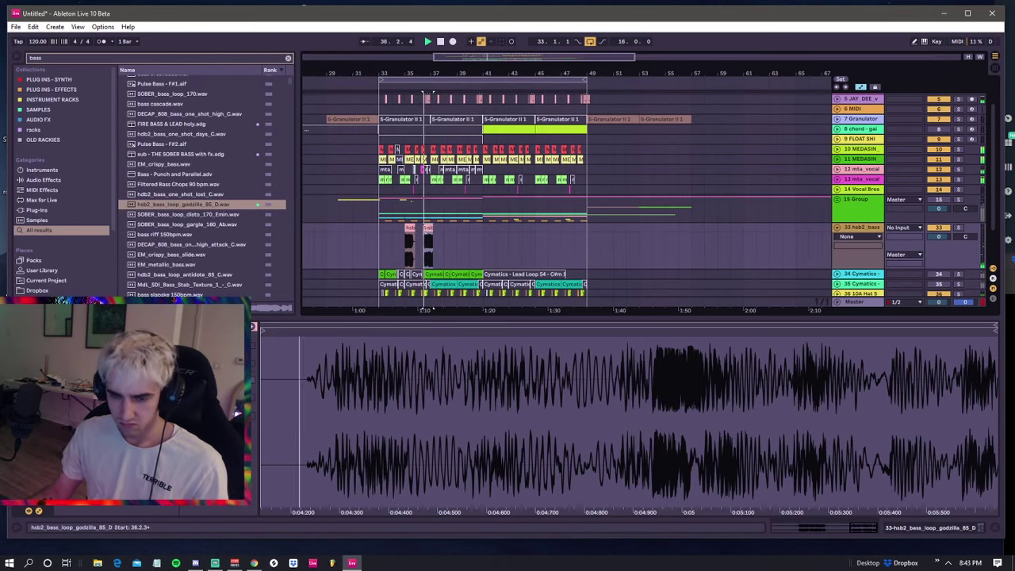
- Shorten the second bass chop to end at 37.1.1 and replay it from 36.2.1
scroll(447, 128, up, 3)
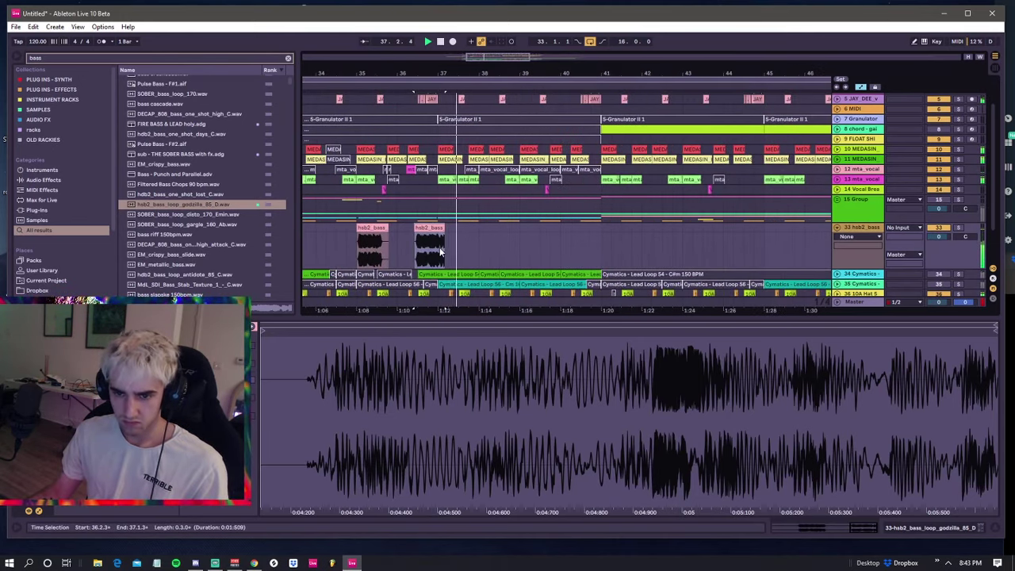
drag(443, 245, 435, 245)
key(space)
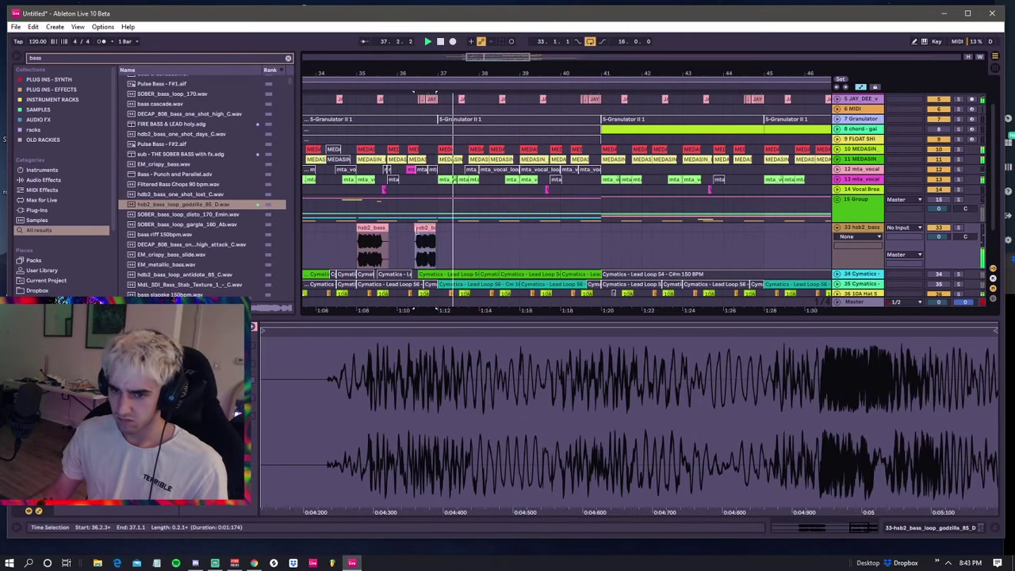
click(422, 224)
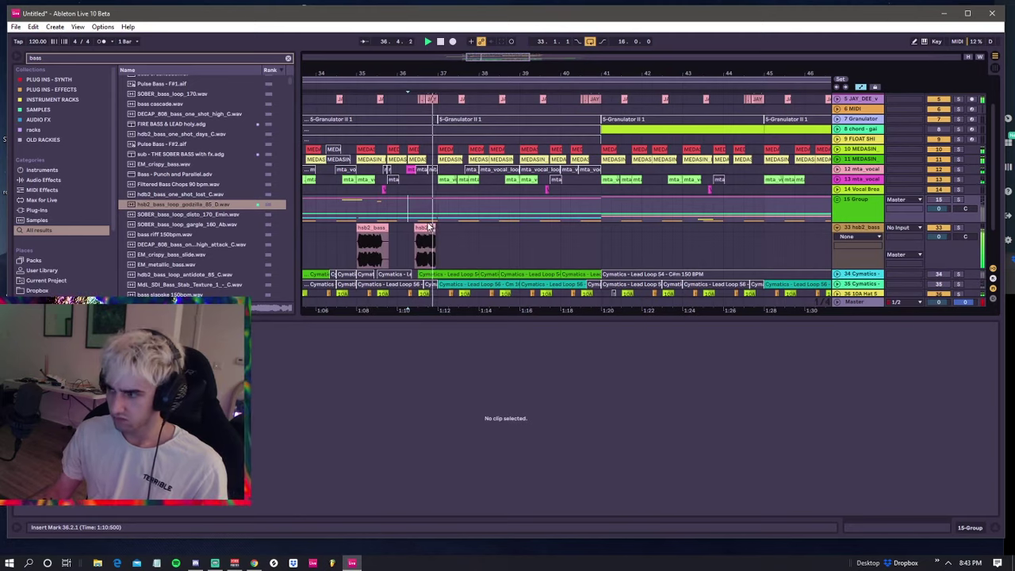
- Listen to the section around bars 35 to 39 and examine its vocal chop and OS_TD_Jacket_Hat clips
mouse_move(422, 73)
mouse_down()
mouse_move(425, 103)
mouse_move(476, 89)
mouse_move(415, 82)
mouse_move(412, 61)
mouse_up()
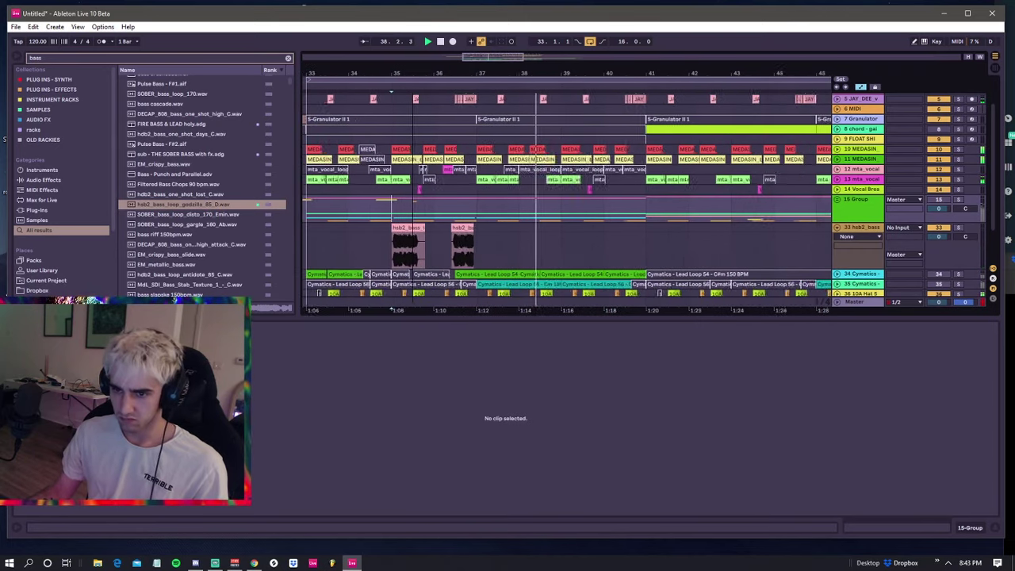
scroll(400, 202, down, 3)
click(459, 182)
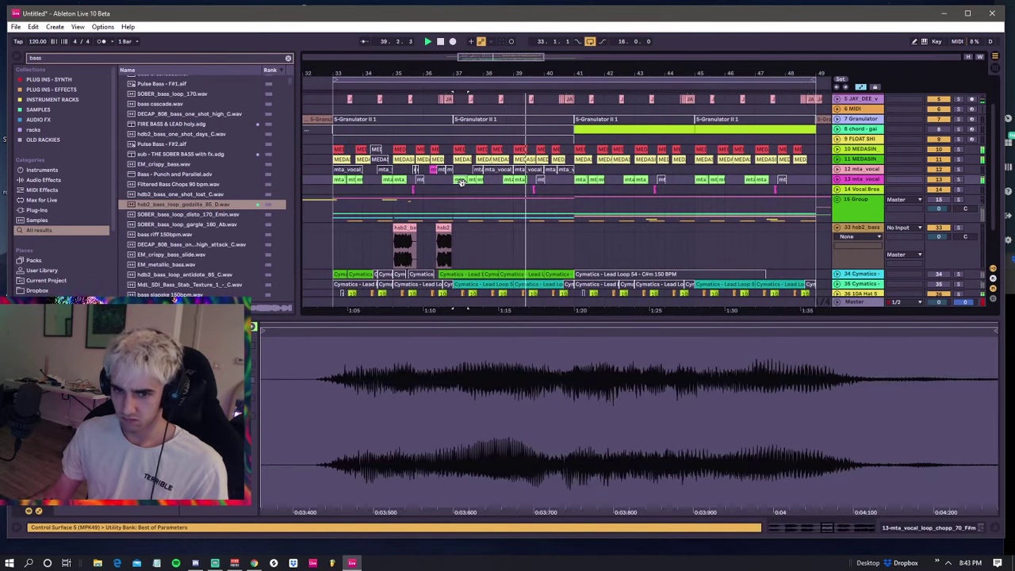
scroll(459, 181, up, 3)
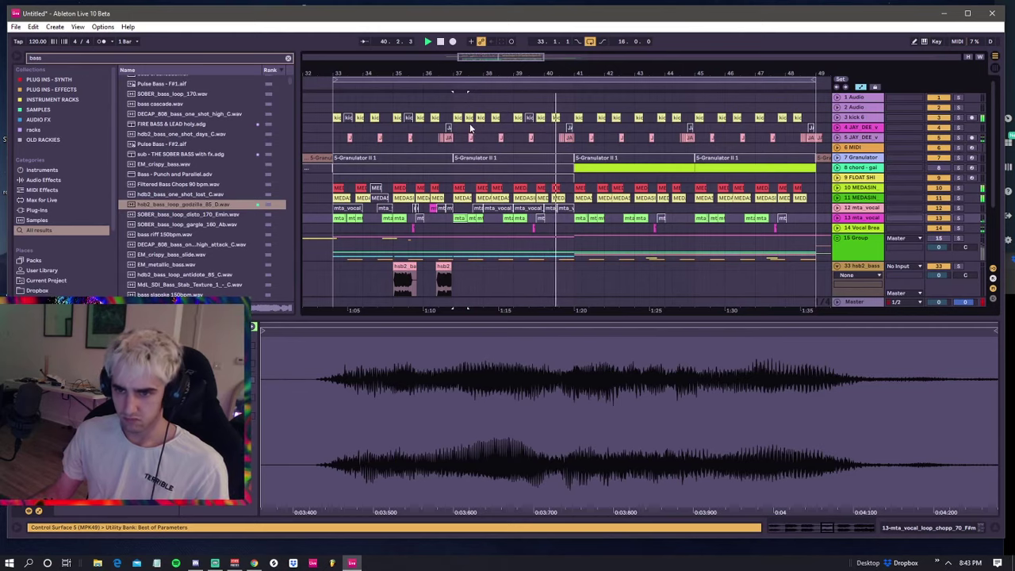
click(455, 106)
mouse_move(454, 74)
mouse_down()
mouse_move(454, 59)
mouse_move(437, 79)
mouse_move(455, 70)
mouse_up()
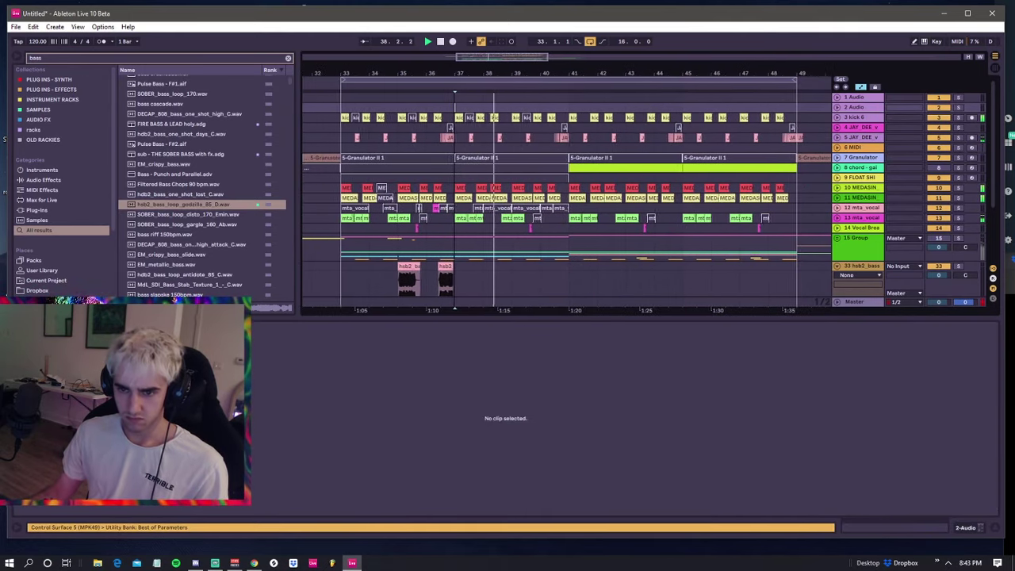
scroll(485, 231, down, 5)
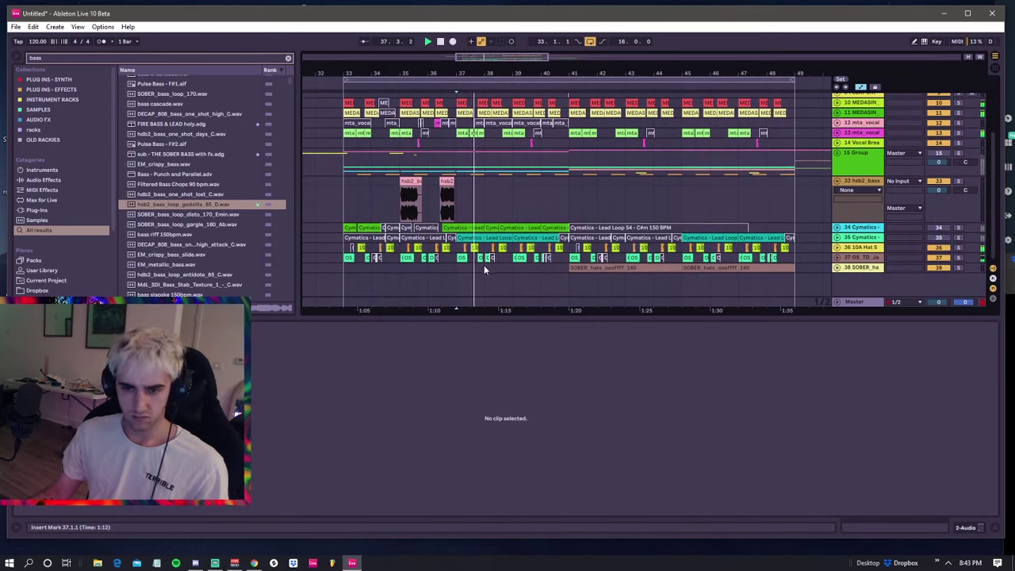
click(487, 259)
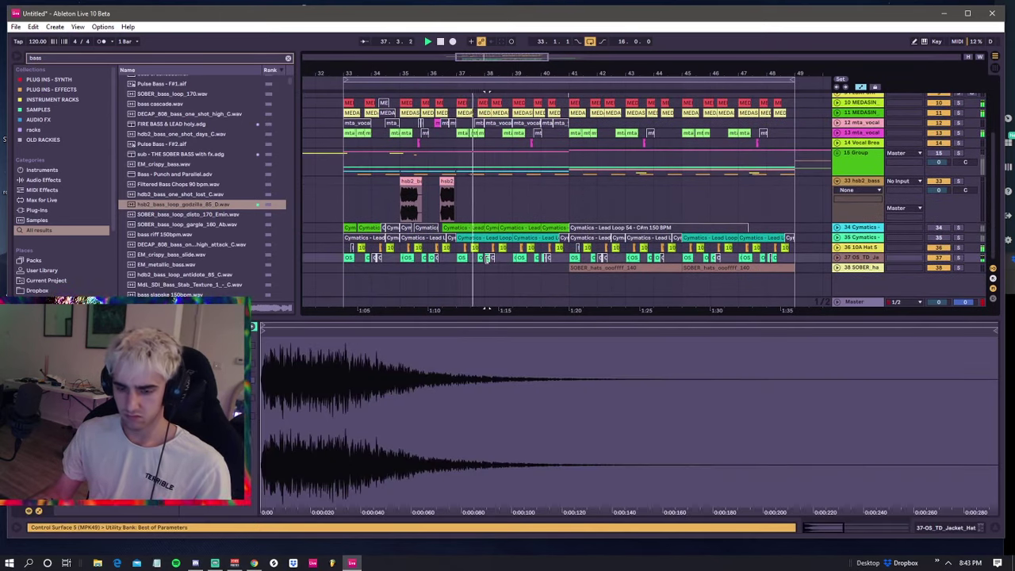
click(476, 257)
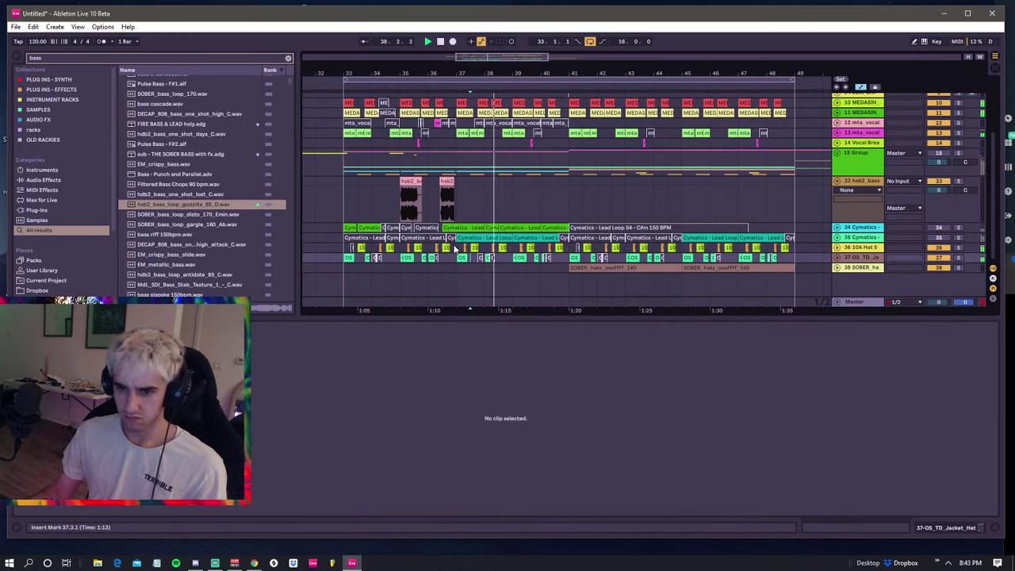
- Try an extra !Hat 13 hit near bar 38 on the 10A Hat 5 track
click(458, 249)
click(490, 250)
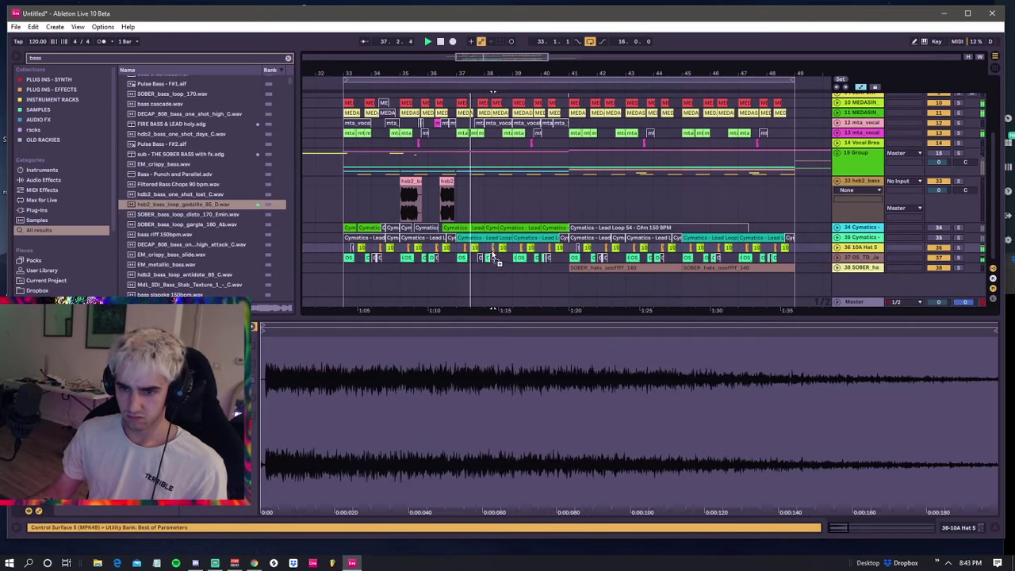
click(487, 249)
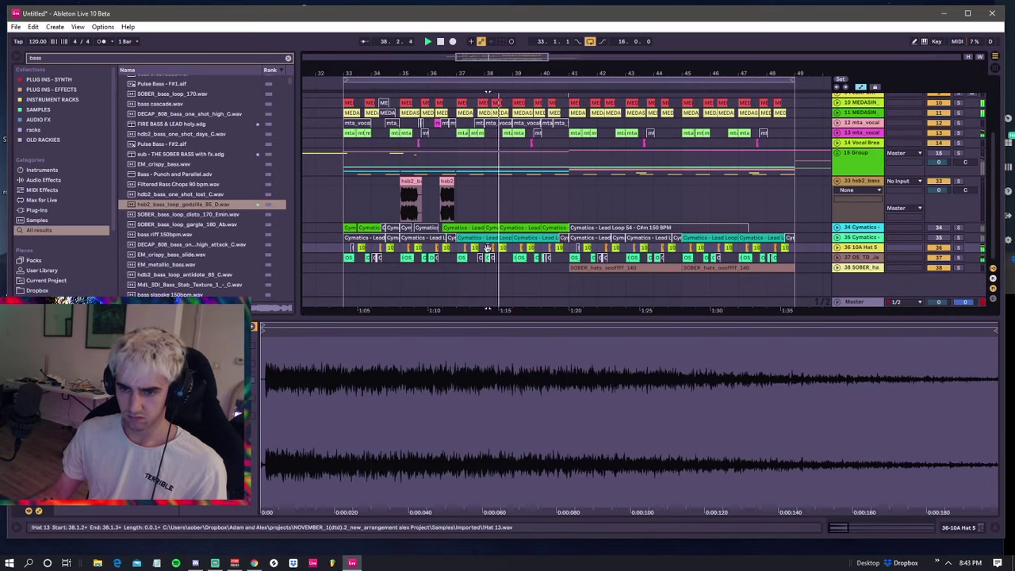
click(487, 249)
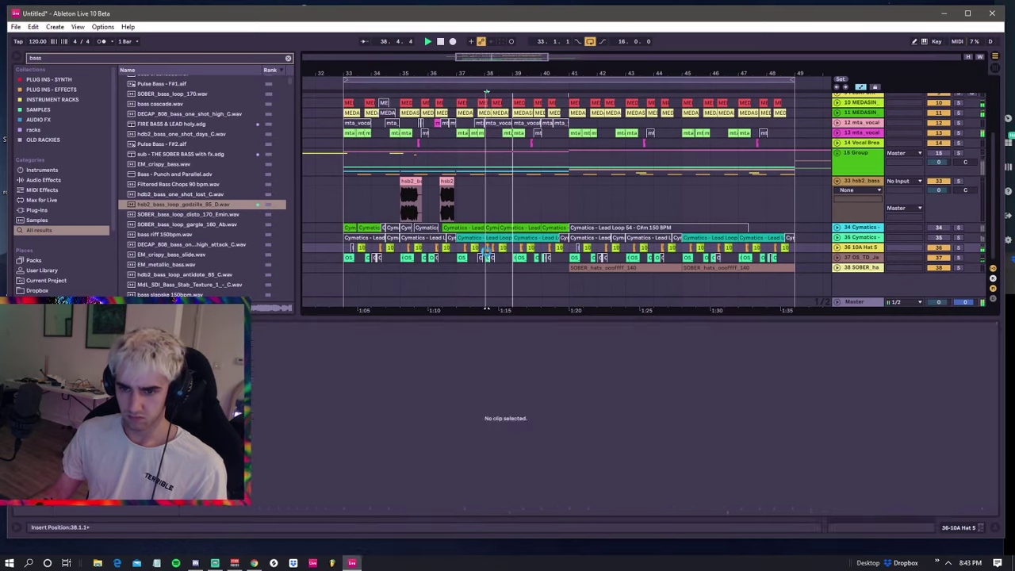
click(487, 249)
click(485, 250)
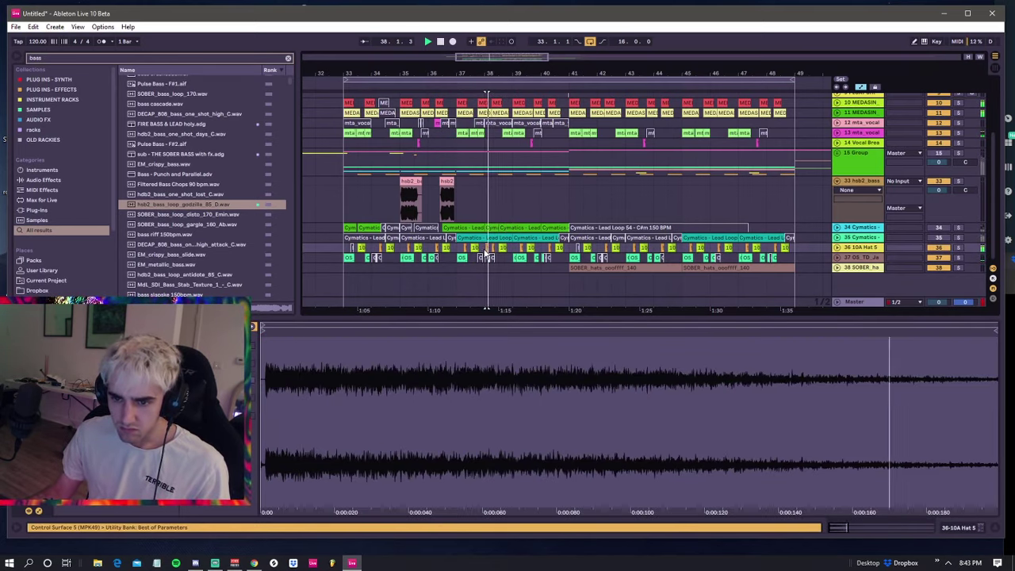
click(485, 255)
click(485, 251)
key(Delete)
key(space)
key(space)
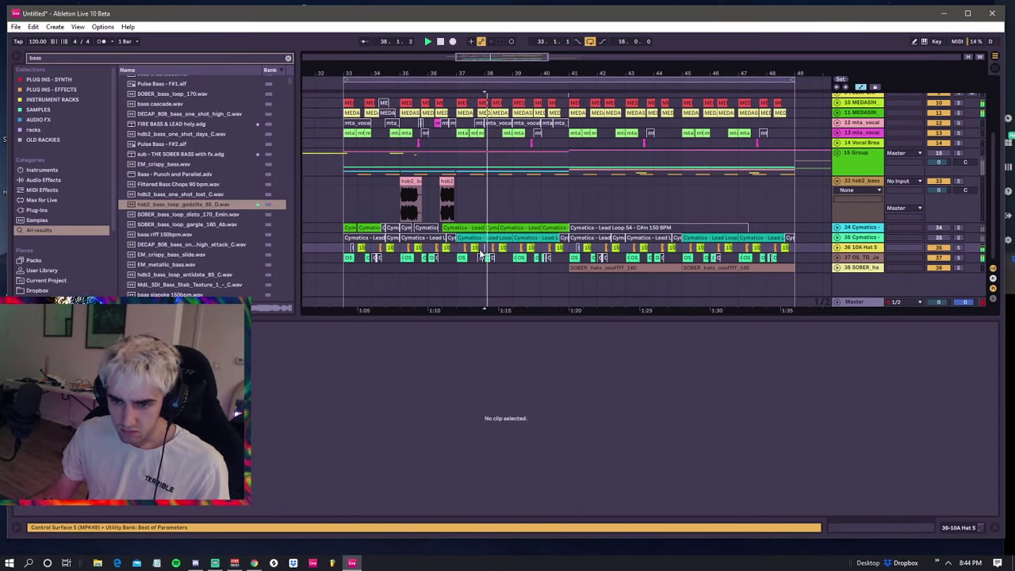
- Play the arrangement from bar 33 to hear the two bass chops in context
key(space)
click(343, 208)
key(space)
scroll(244, 218, down, 3)
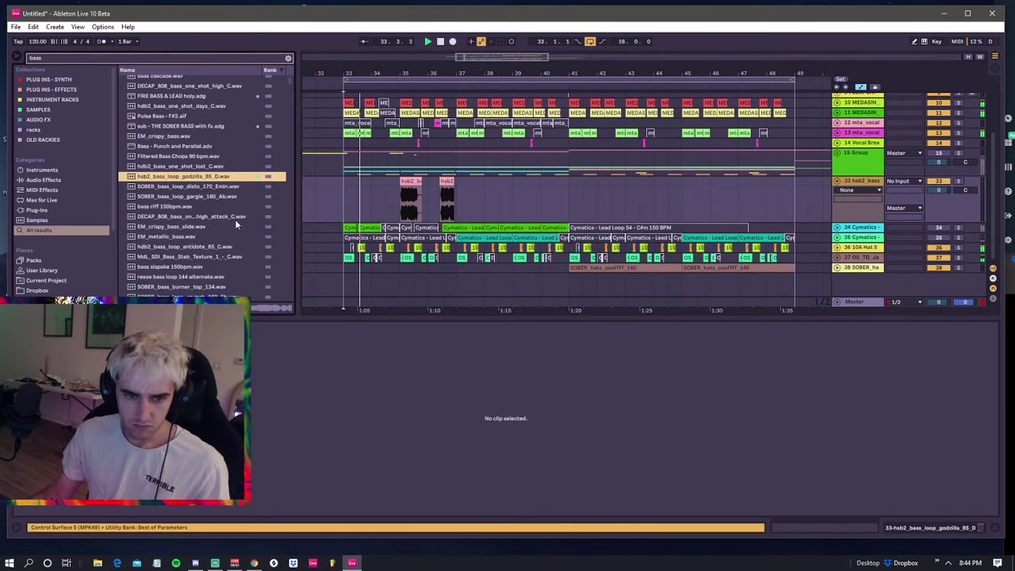
click(342, 191)
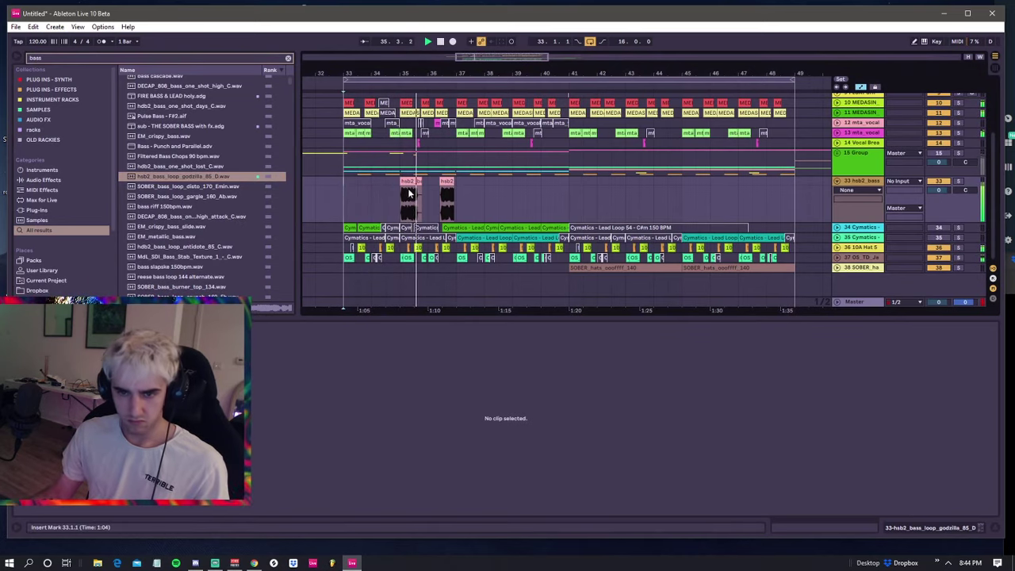
- Lower the clip gain of the bass chop at bar 35 and move that chop to about 38.3
click(409, 193)
key(space)
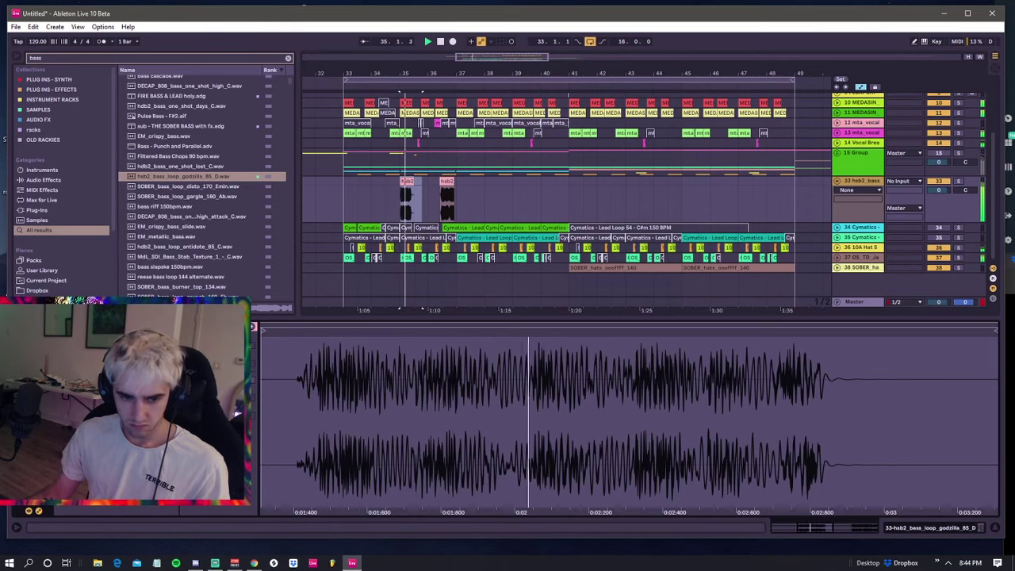
drag(107, 443, 107, 475)
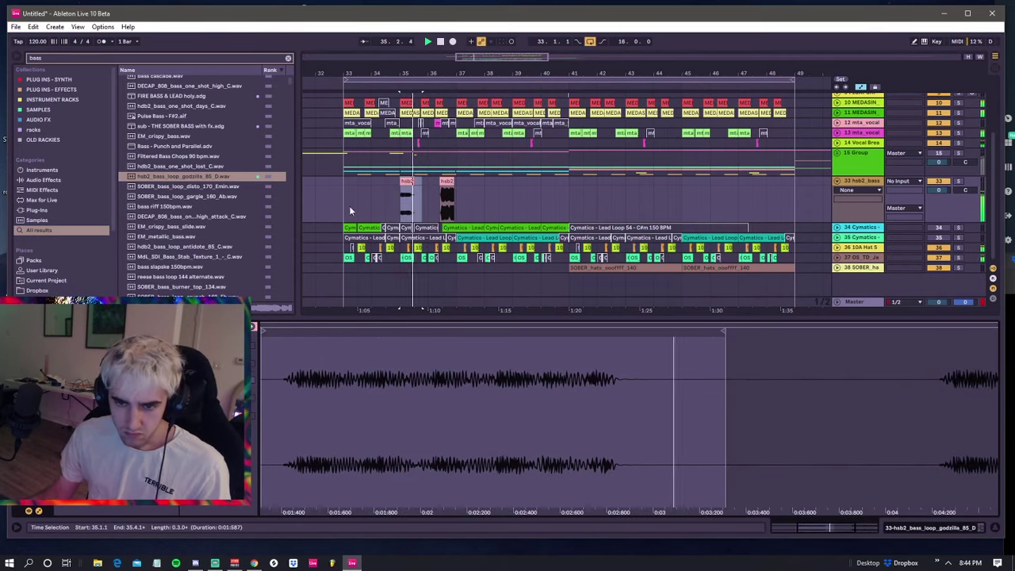
click(407, 182)
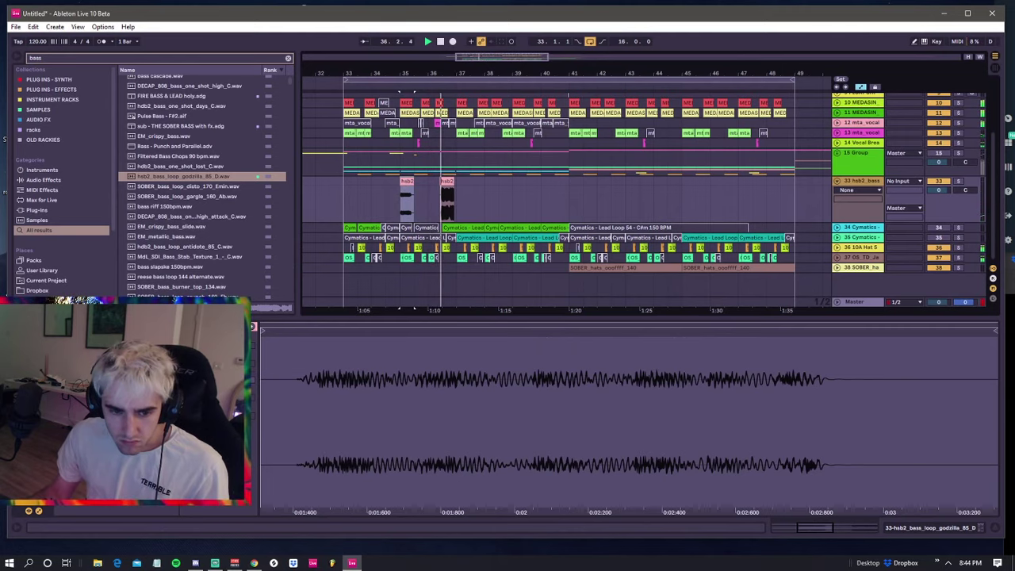
drag(409, 183, 509, 190)
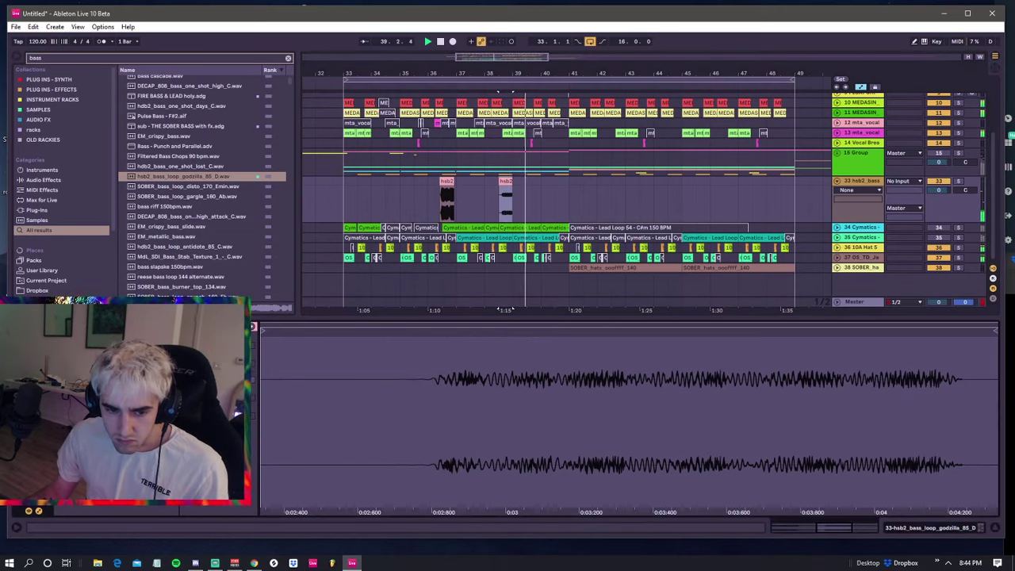
- Raise the clip gain of the moved bass chop and check its level in playback
drag(119, 416, 118, 393)
key(space)
key(space)
key(space)
key(space)
- Try the moved bass chop slightly earlier on the 38.3.1 grid line, shift it slightly later and compare both placements in playback
drag(510, 73, 510, 86)
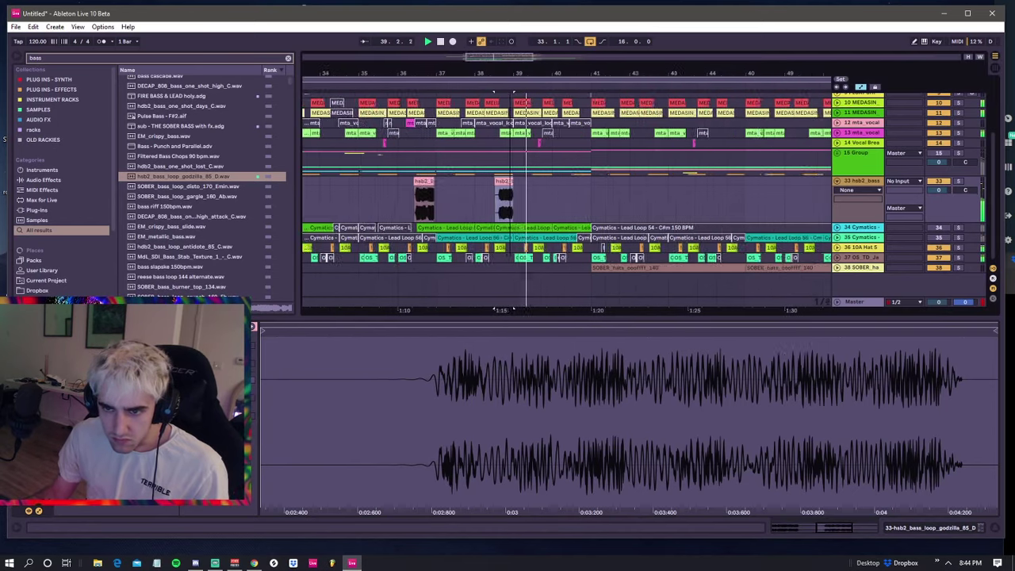
scroll(512, 93, up, 4)
click(500, 177)
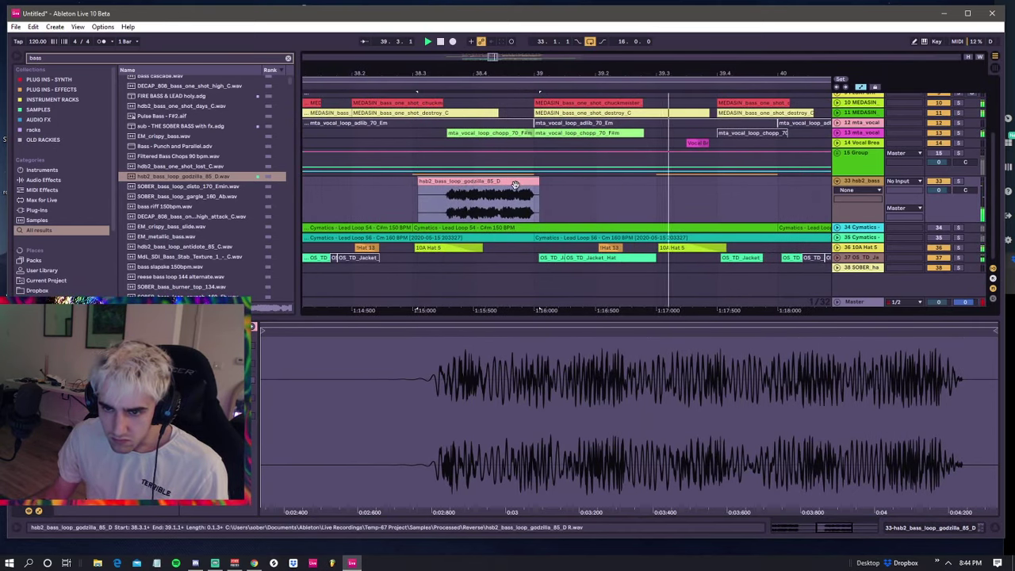
drag(515, 184, 446, 188)
key(space)
key(space)
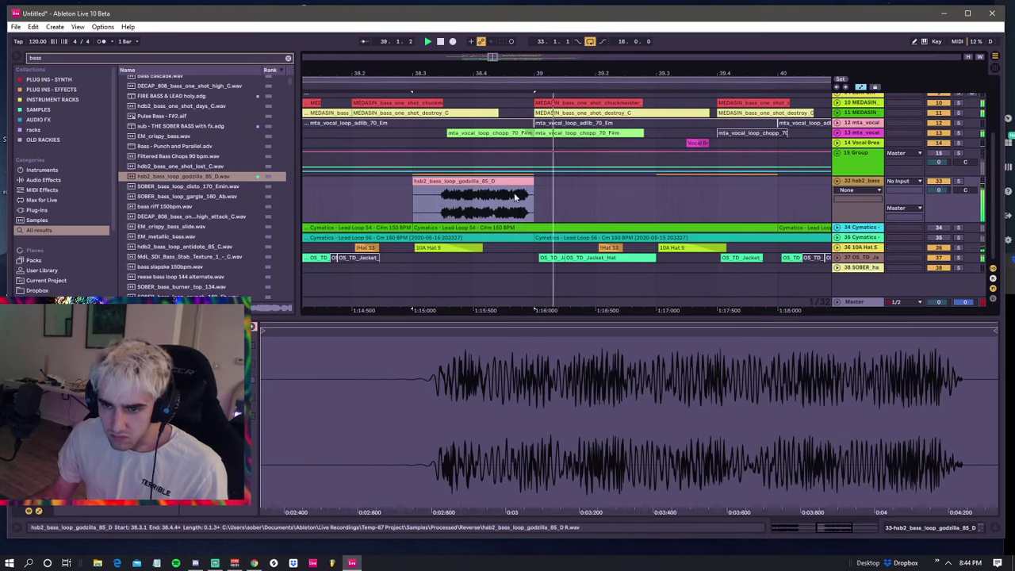
drag(494, 183, 499, 181)
key(space)
key(space)
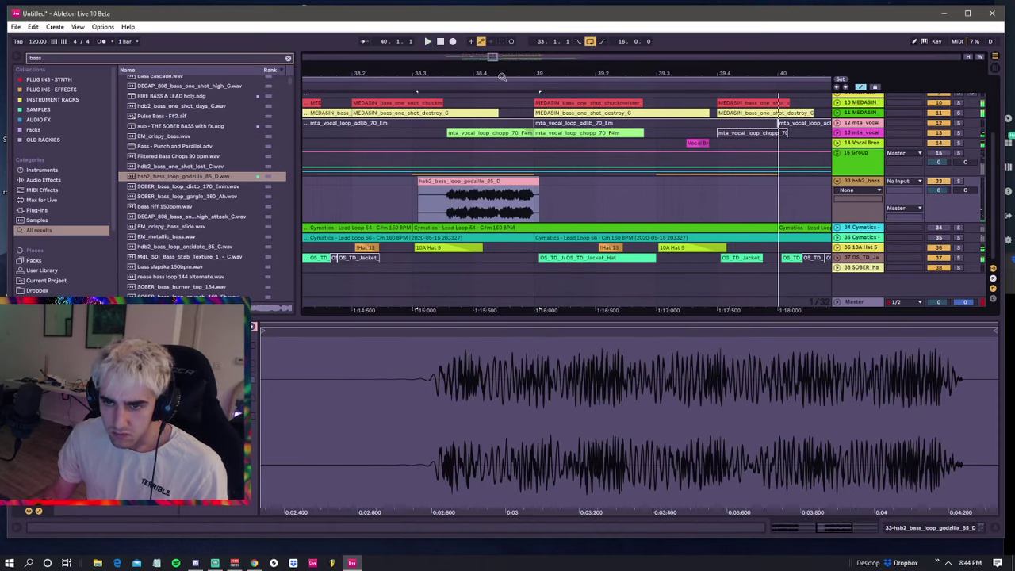
- Nudge the bass chop to start just after 38.3.1 and check its timing in playback
drag(502, 74, 503, 66)
key(minus)
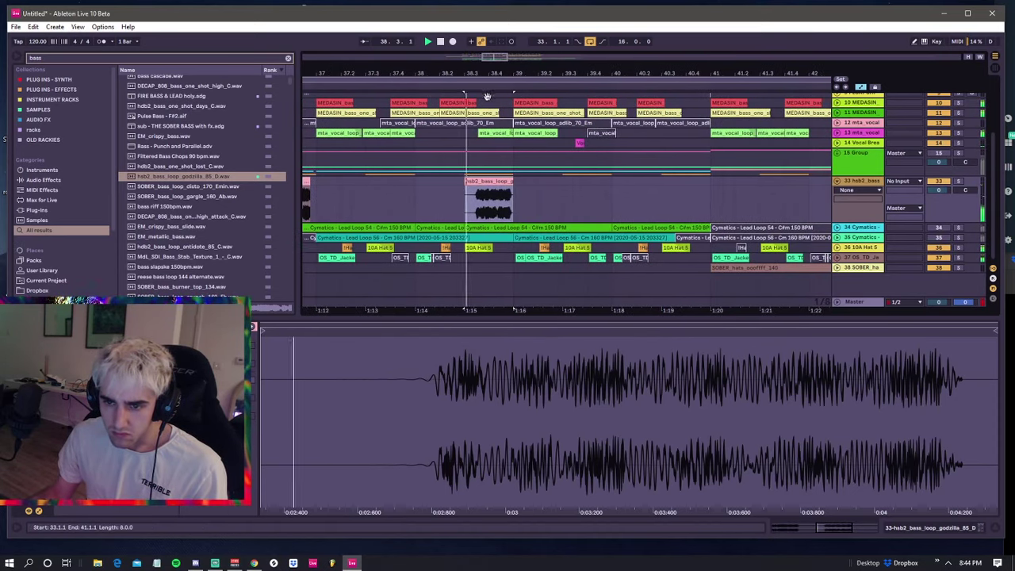
drag(490, 182, 492, 181)
key(space)
key(space)
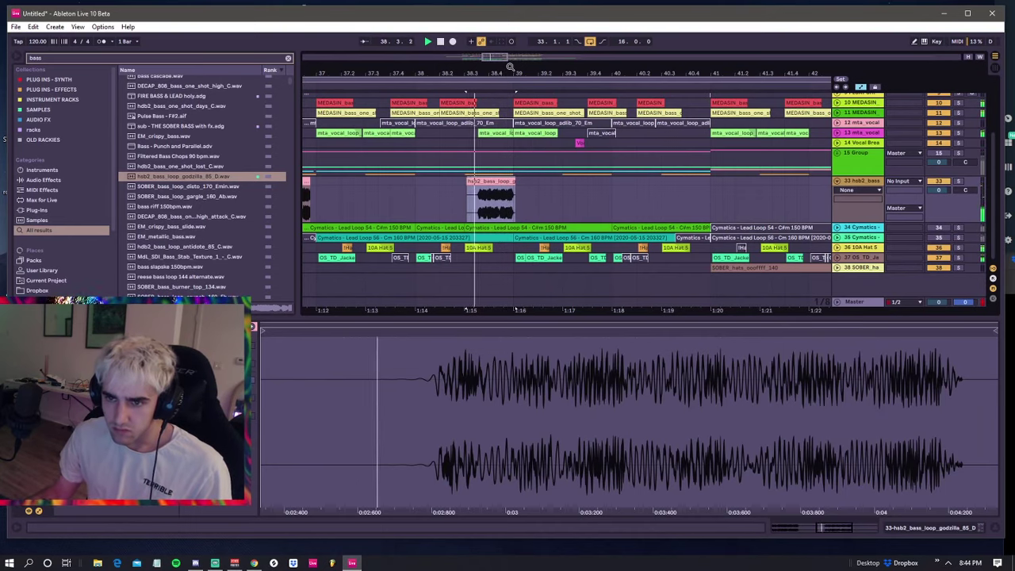
key(space)
key(space)
drag(505, 74, 505, 57)
key(space)
key(space)
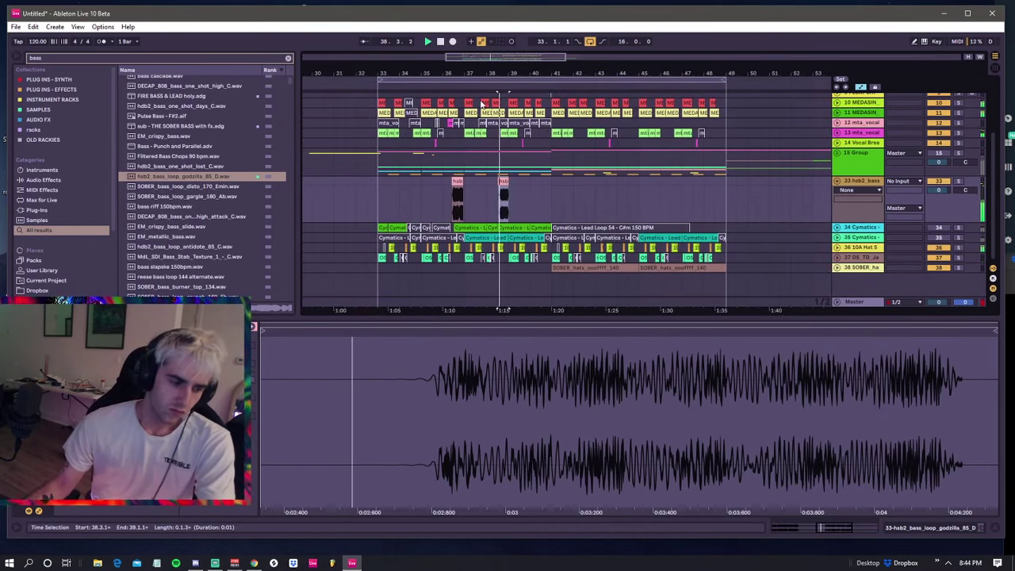
- Play from bar 33 and audition the bass samples from bass riff 150bpm through hdb2_bass_loop_antidote_85_C
click(379, 165)
scroll(181, 199, down, 3)
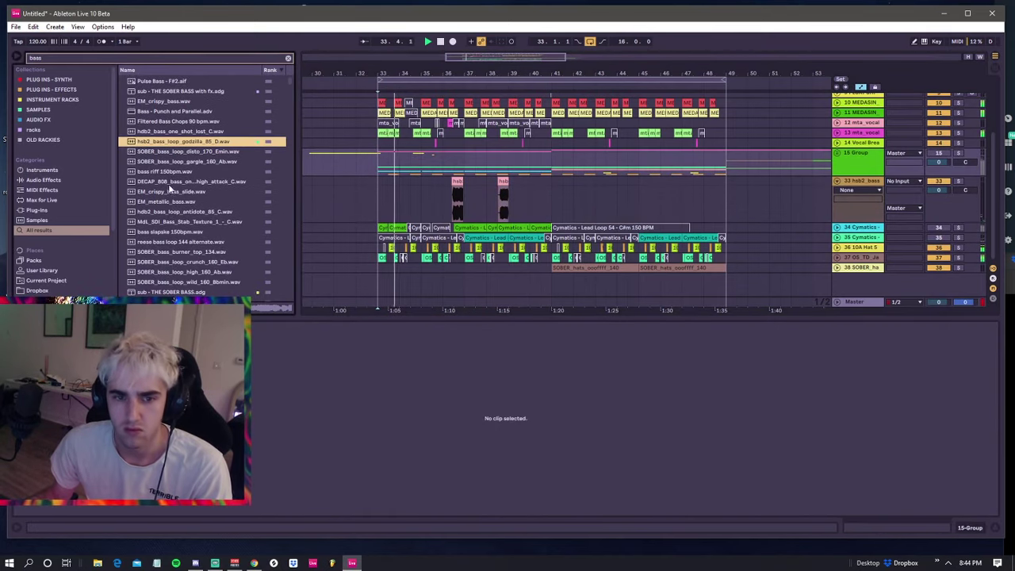
click(172, 173)
click(170, 182)
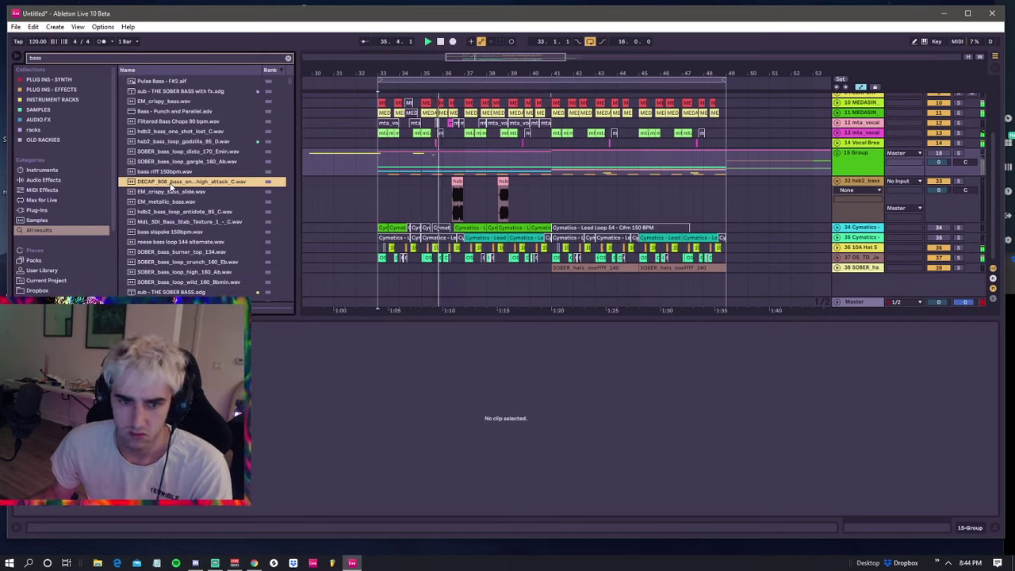
click(171, 191)
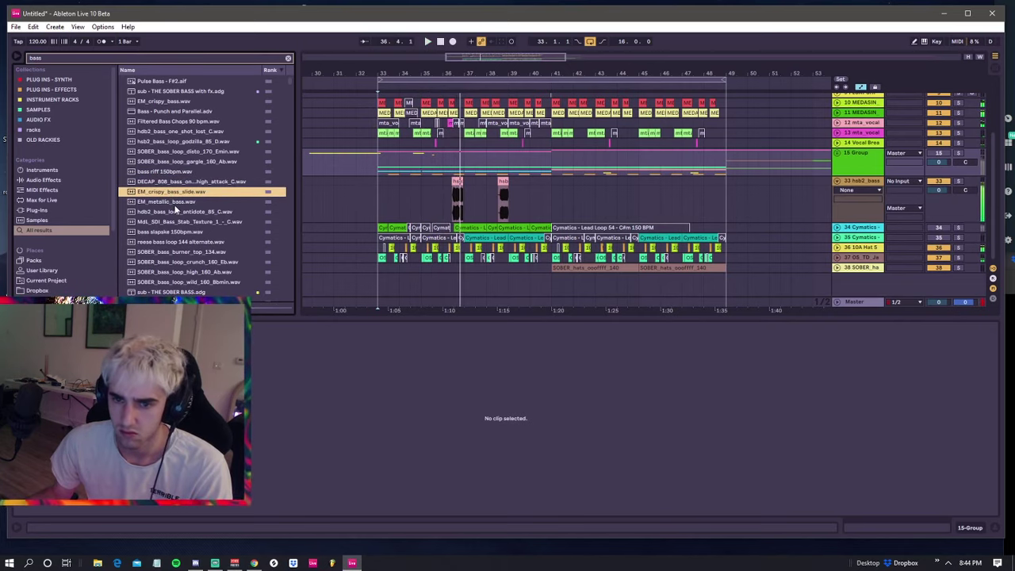
click(175, 203)
click(174, 211)
scroll(174, 212, down, 1)
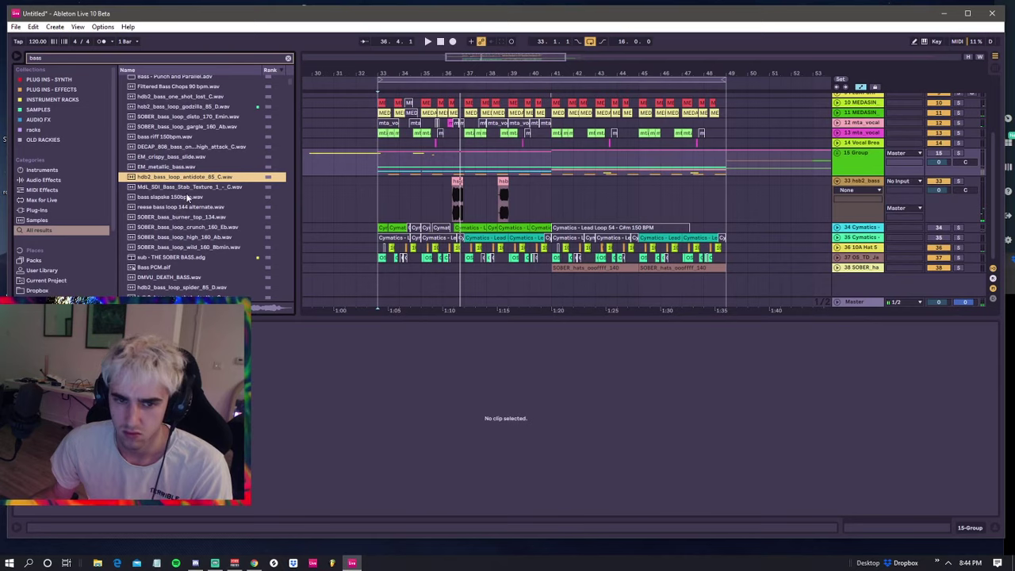
- Audition the MdL_SDI_Bass_Stab and reese bass samples and the SOBER_bass_loop crunch, high and wild samples
click(187, 190)
click(187, 198)
scroll(189, 199, down, 1)
click(191, 190)
click(194, 180)
scroll(194, 194, down, 1)
click(188, 172)
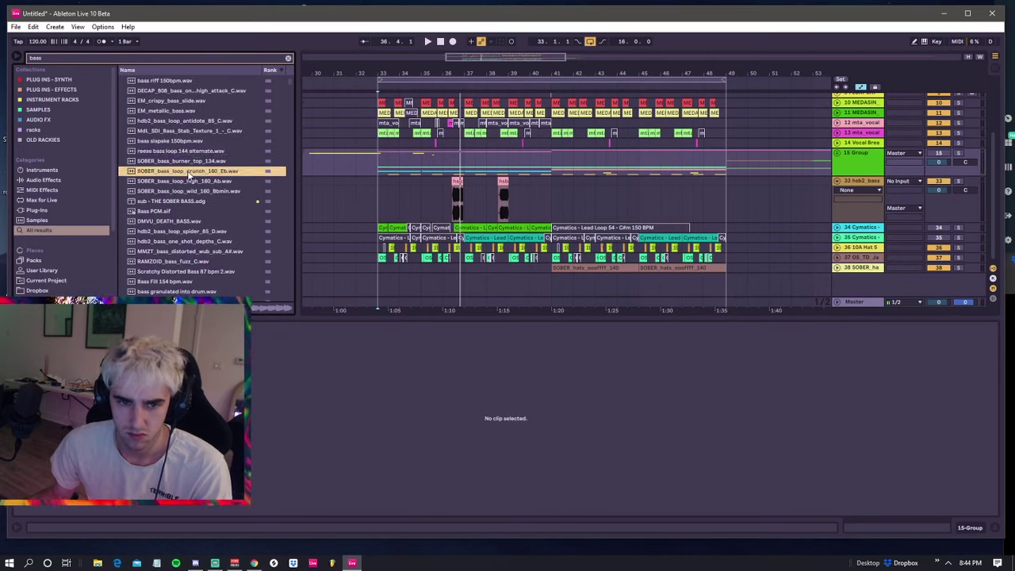
click(177, 186)
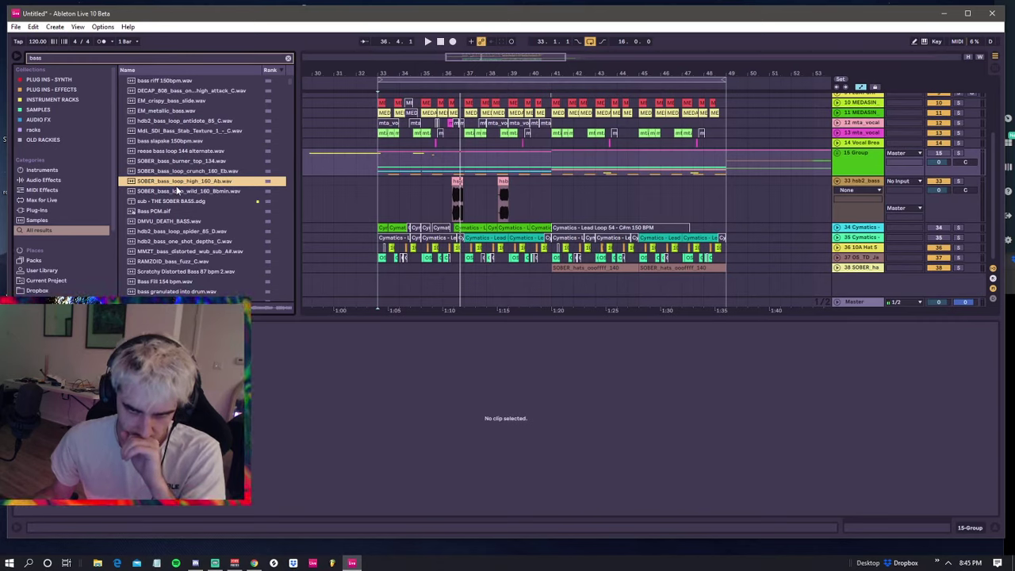
click(176, 192)
- Audition Bass PCM, DMVU_DEATH_BASS, hdb2_bass_loop_spider_85_D and hdb2_bass_one_shot_depths_C
click(169, 211)
scroll(166, 187, down, 1)
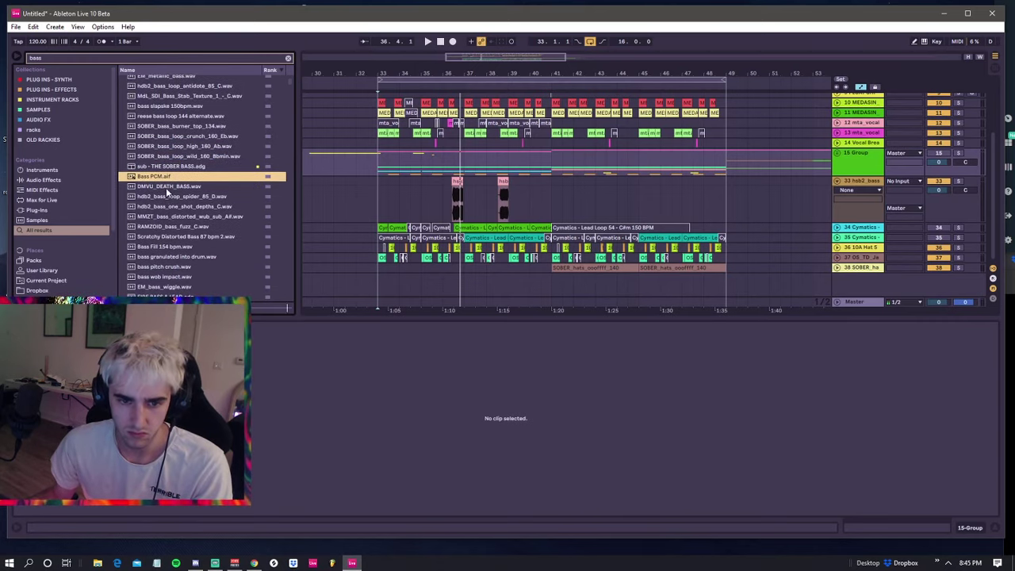
click(165, 187)
scroll(166, 187, down, 1)
click(172, 177)
click(173, 172)
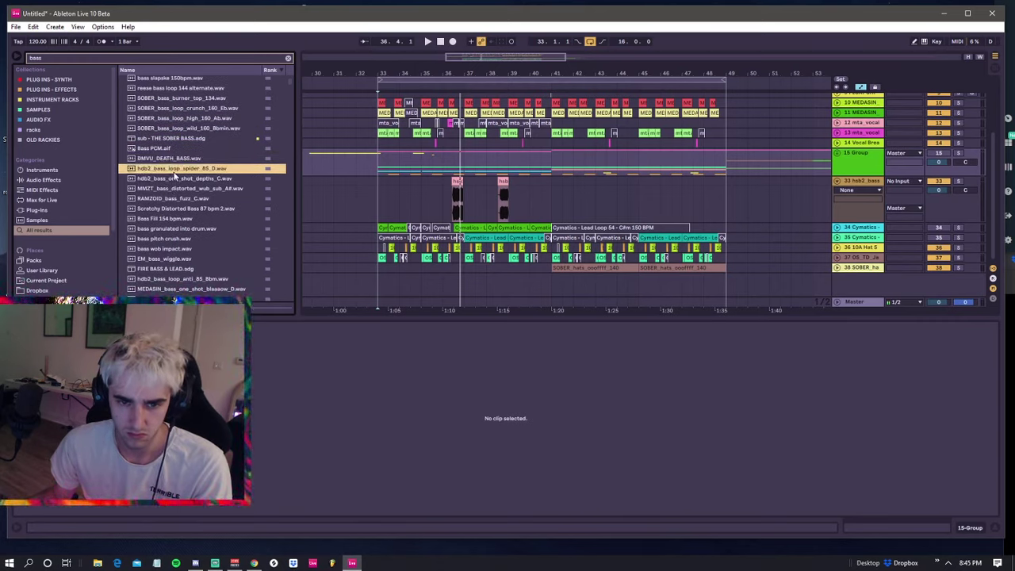
click(176, 180)
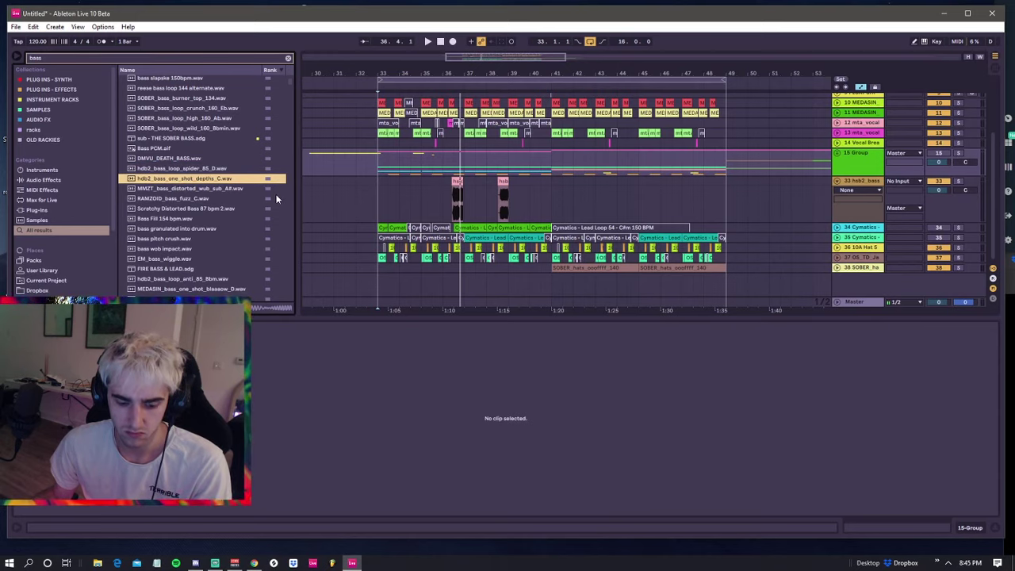
- Place hdb2_bass_one_shot_depths_C on a new audio track at bar 33 and listen to it
key(ctrl+t)
drag(207, 181, 407, 207)
key(space)
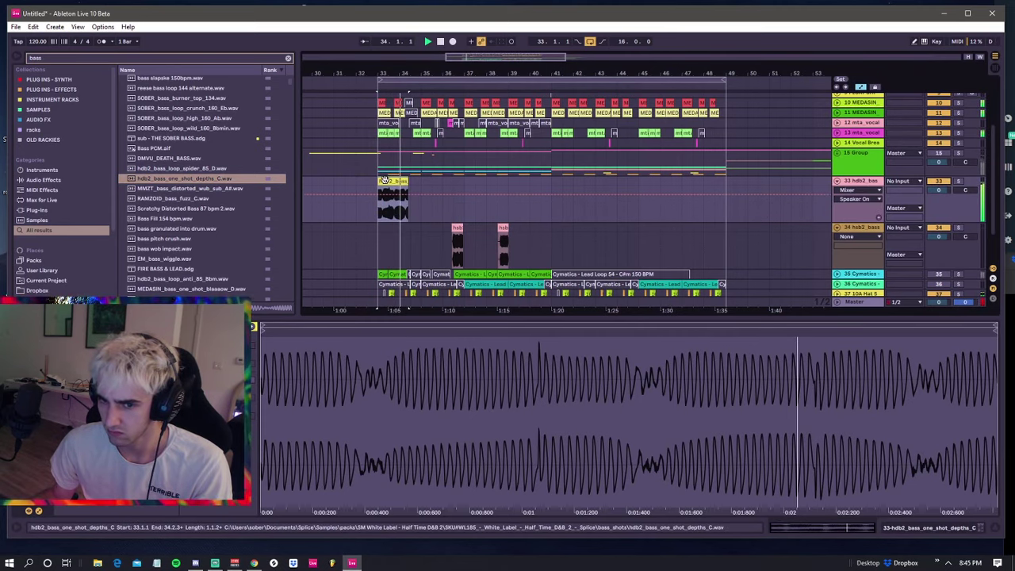
key(space)
- Group the two MEDASIN bass one-shot tracks, 10 and 11
click(837, 153)
click(838, 154)
scroll(818, 182, down, 1)
scroll(820, 183, up, 1)
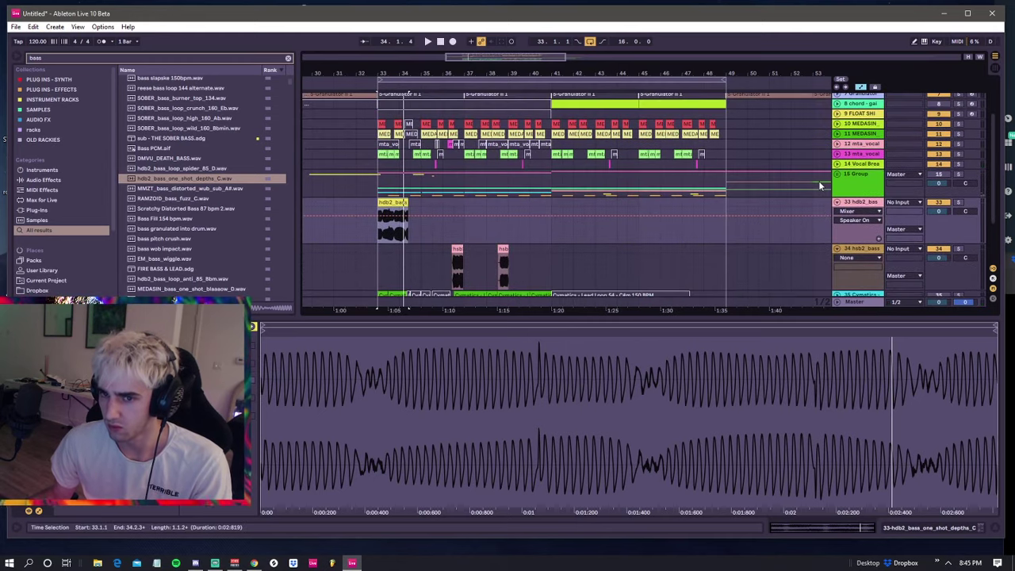
scroll(818, 180, up, 5)
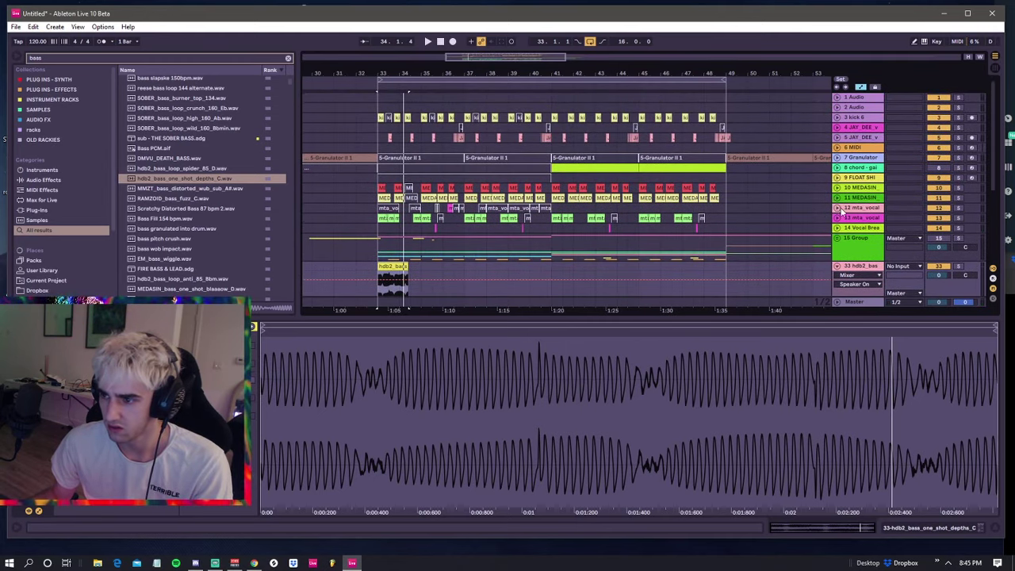
drag(866, 190, 867, 199)
key(ctrl+g)
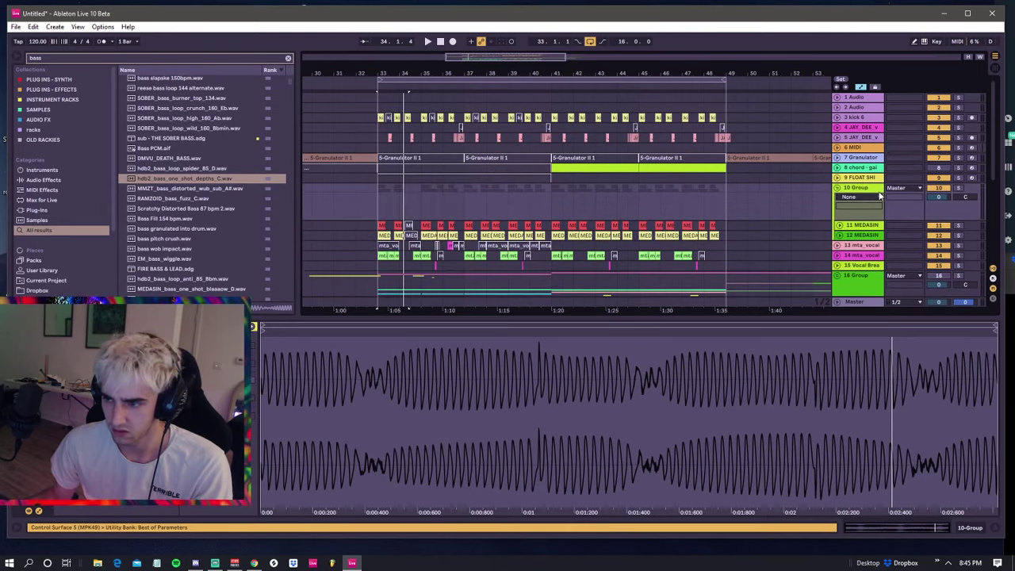
- Trim the start of the hdb2_bass_one_shot_depths_C clip to about 33.3 while listening from bar 33
key(space)
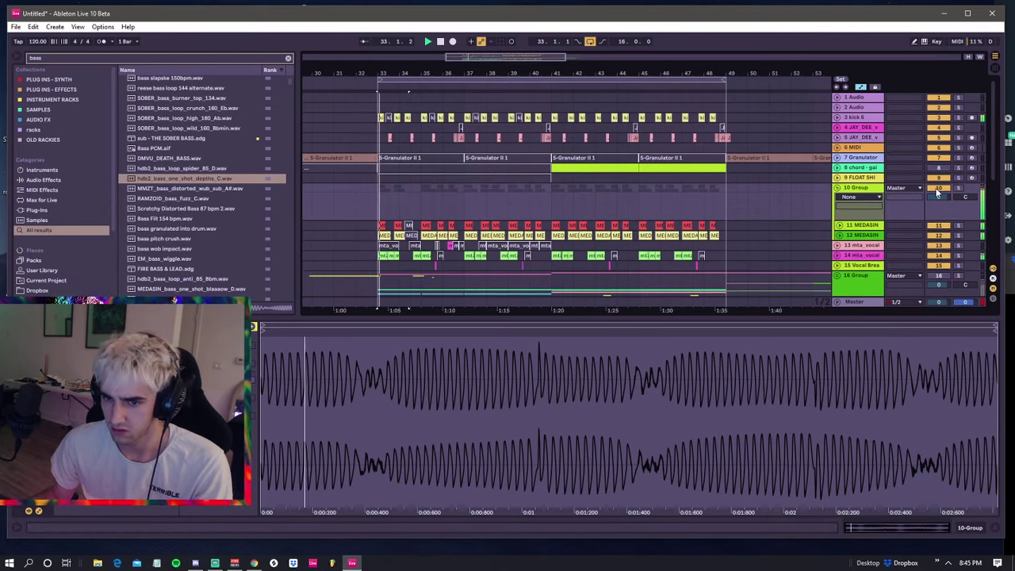
scroll(938, 192, down, 1)
key(space)
key(space)
scroll(507, 241, down, 1)
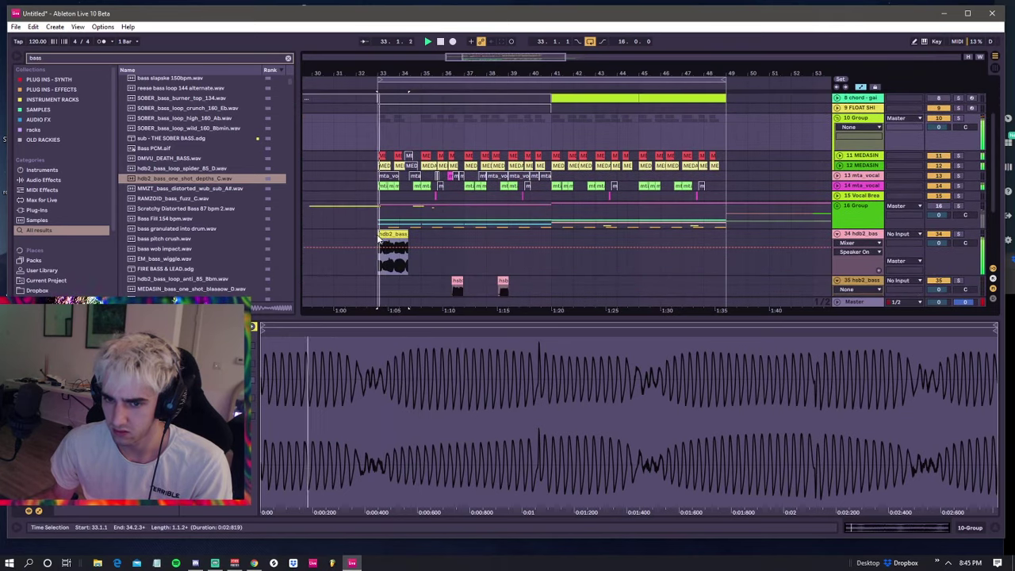
drag(380, 240, 389, 241)
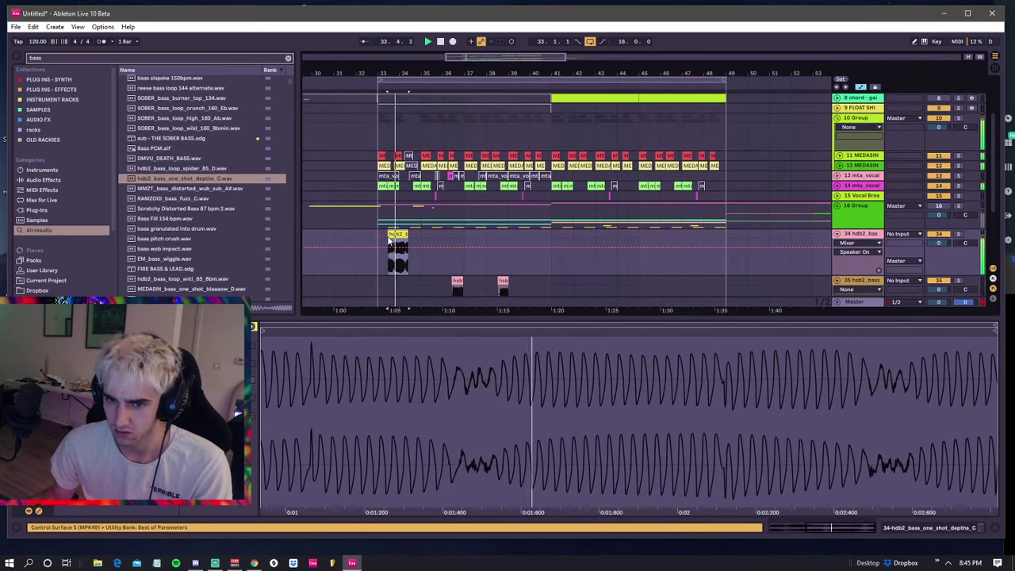
scroll(583, 172, up, 2)
scroll(443, 258, down, 2)
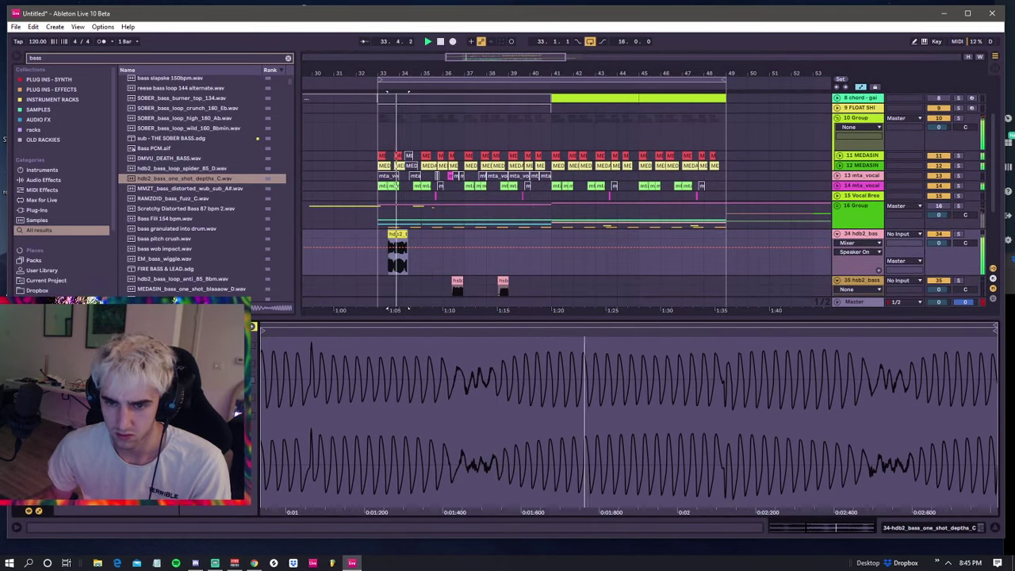
- Compare the two MEDASIN clips near 33.4 with the depths bass clip and duplicate the depths clip directly after itself
key(space)
click(398, 156)
shift+click(398, 166)
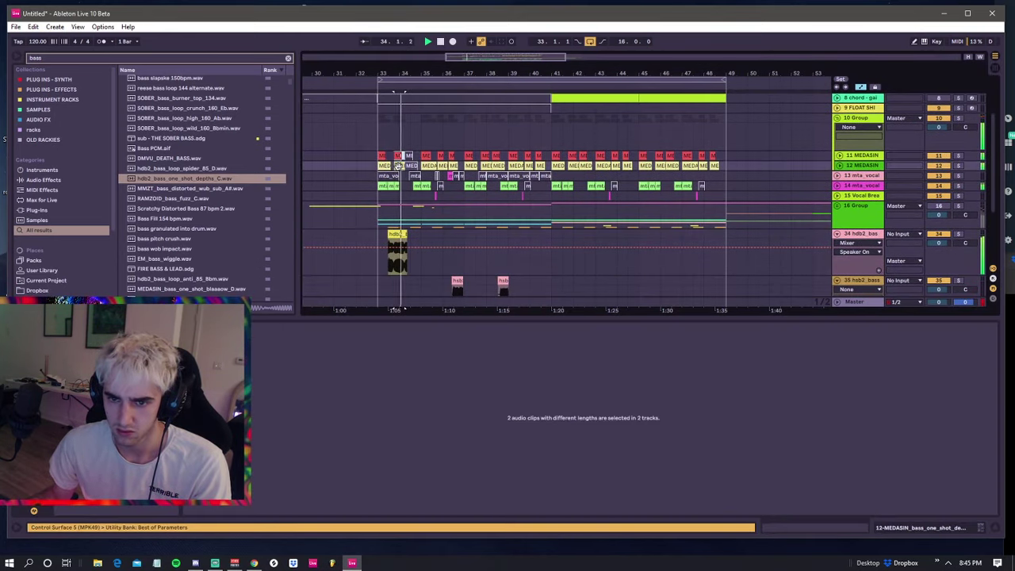
click(403, 234)
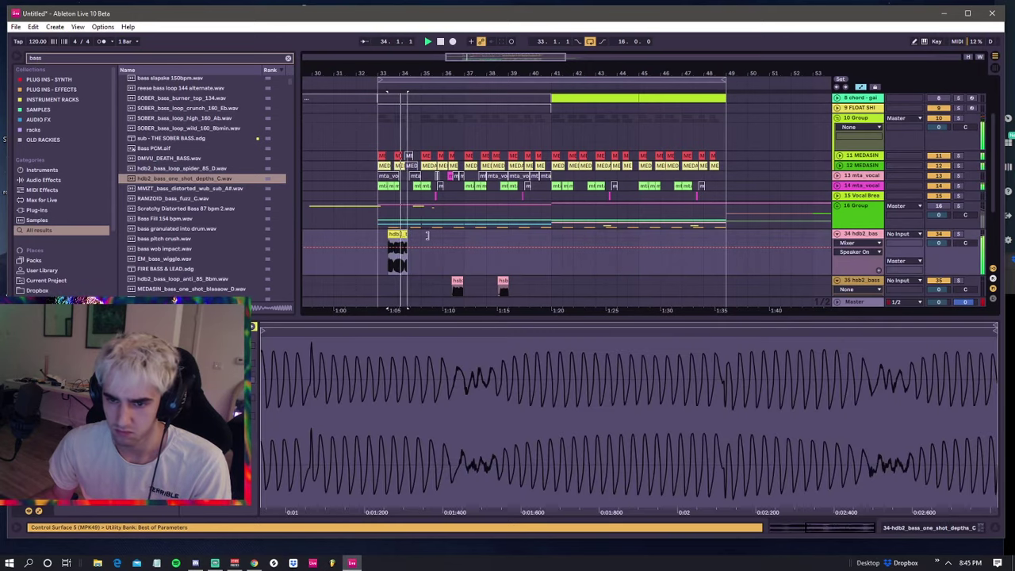
key(ctrl+d)
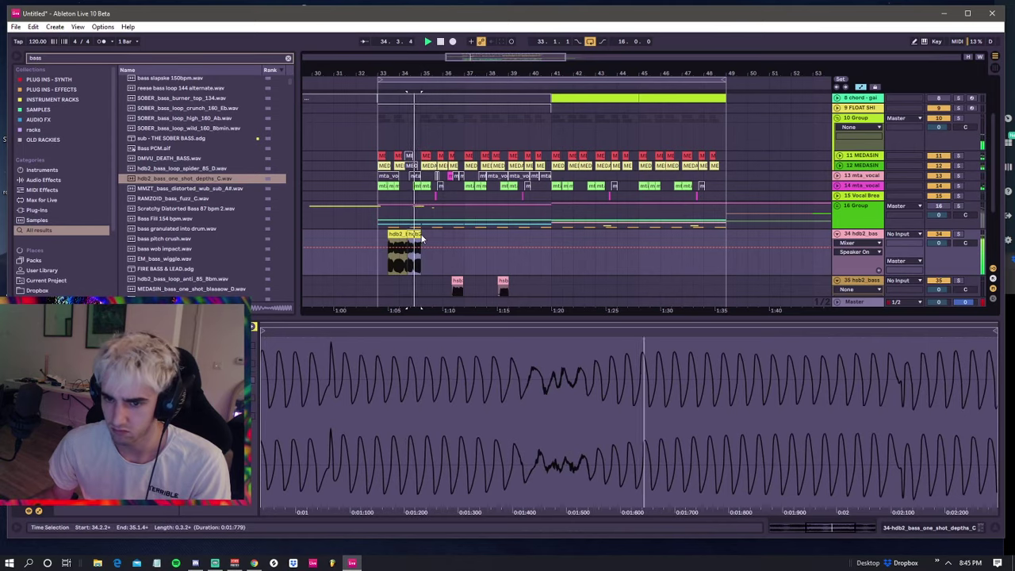
- Play the section from bar 33 and compare the depths bass clips with the MEDASIN one-shots near bars 33 and 33.4
click(374, 236)
key(space)
key(space)
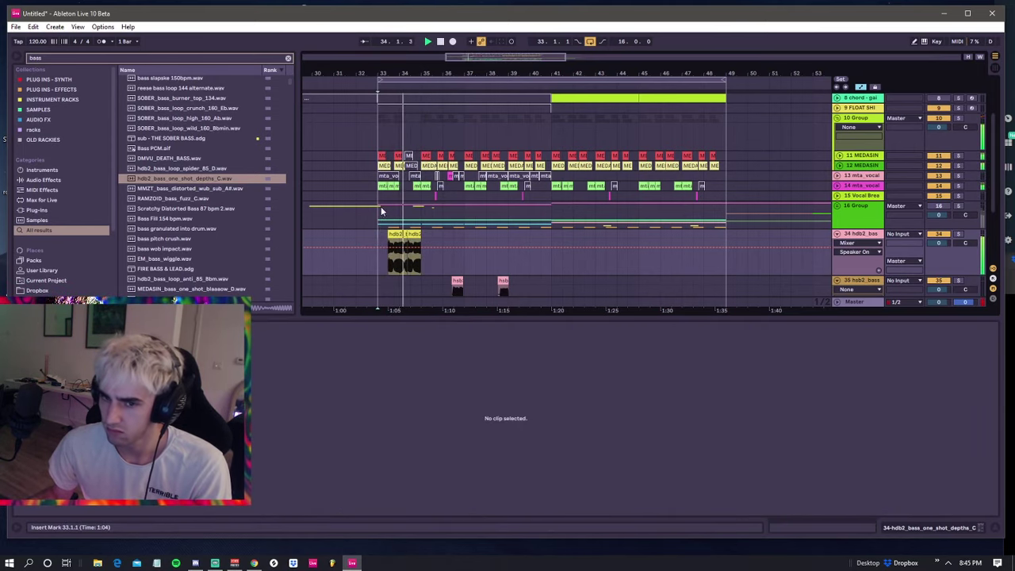
click(397, 163)
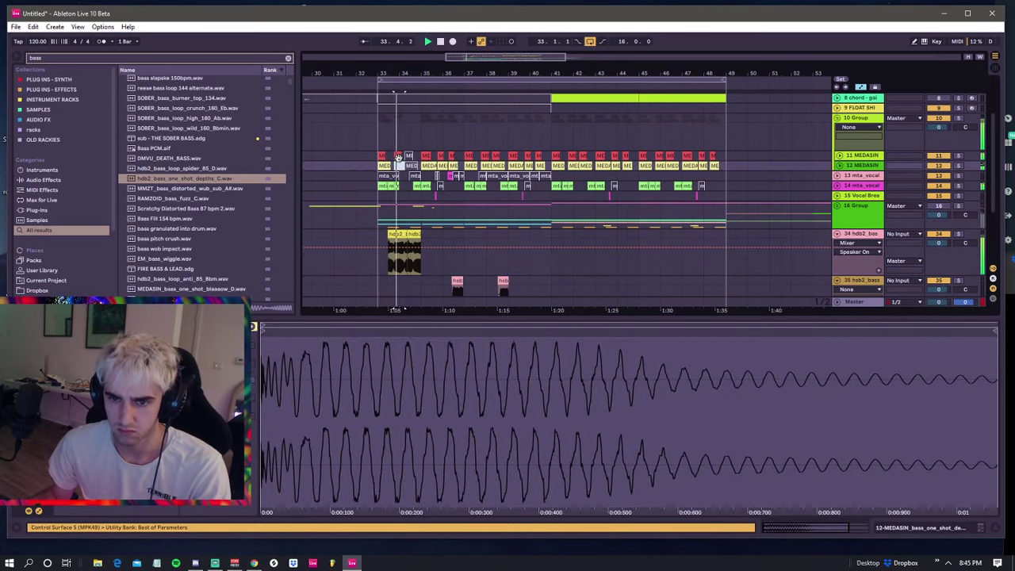
click(383, 156)
key(space)
key(space)
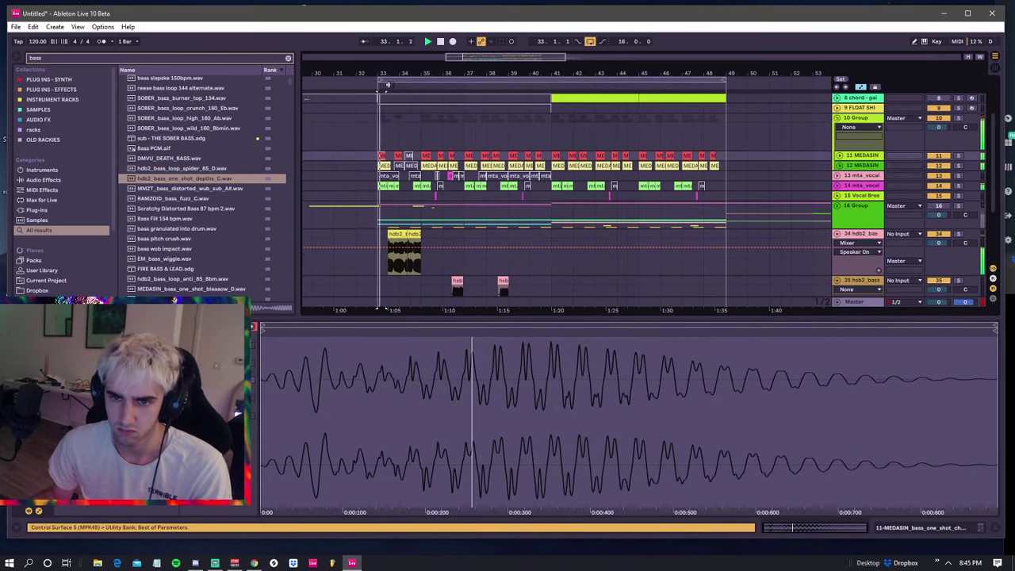
- Extend the start of the first depths bass clip back to about 33.2 while listening to the section
scroll(389, 149, up, 5)
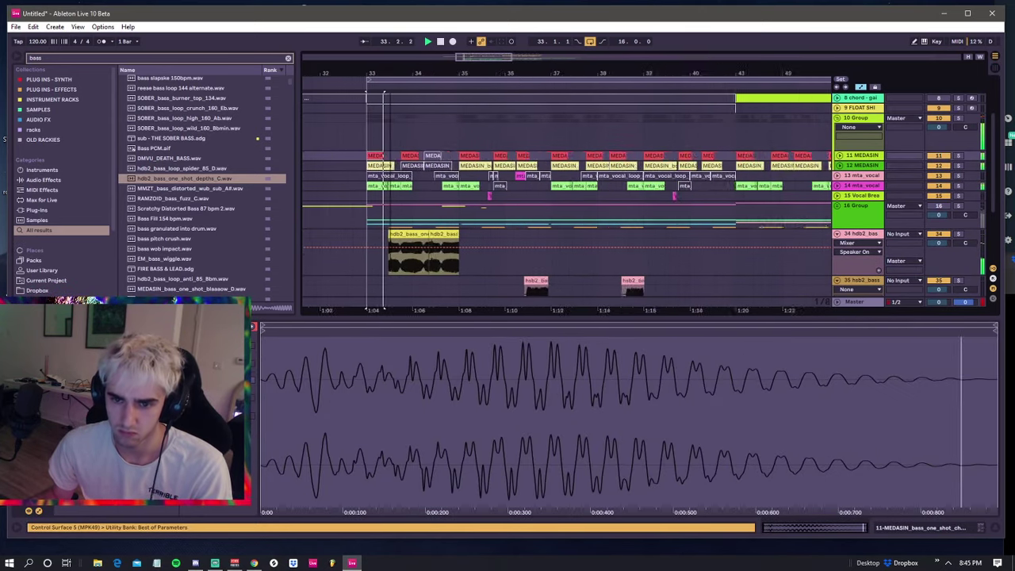
click(392, 235)
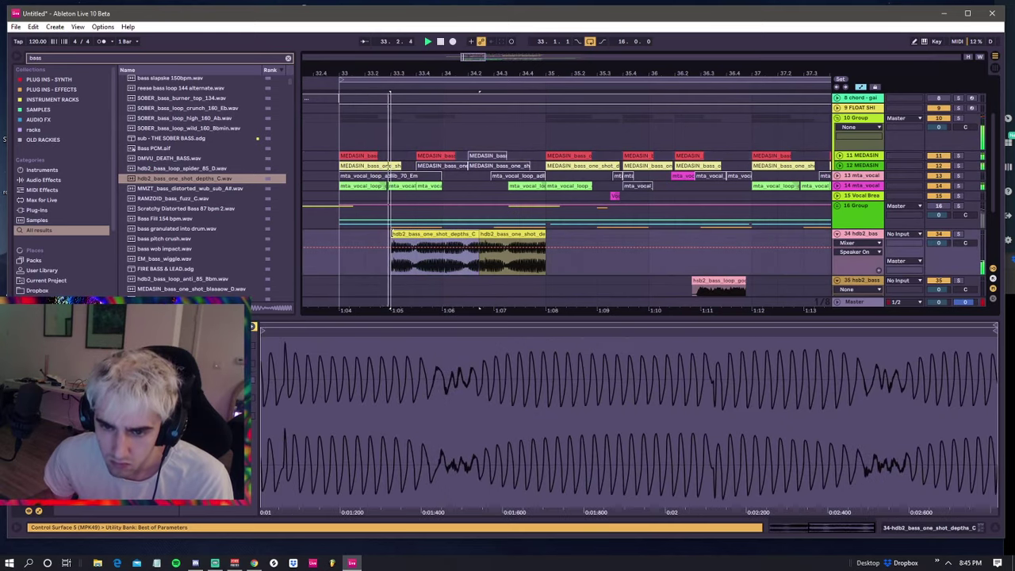
click(347, 215)
click(418, 235)
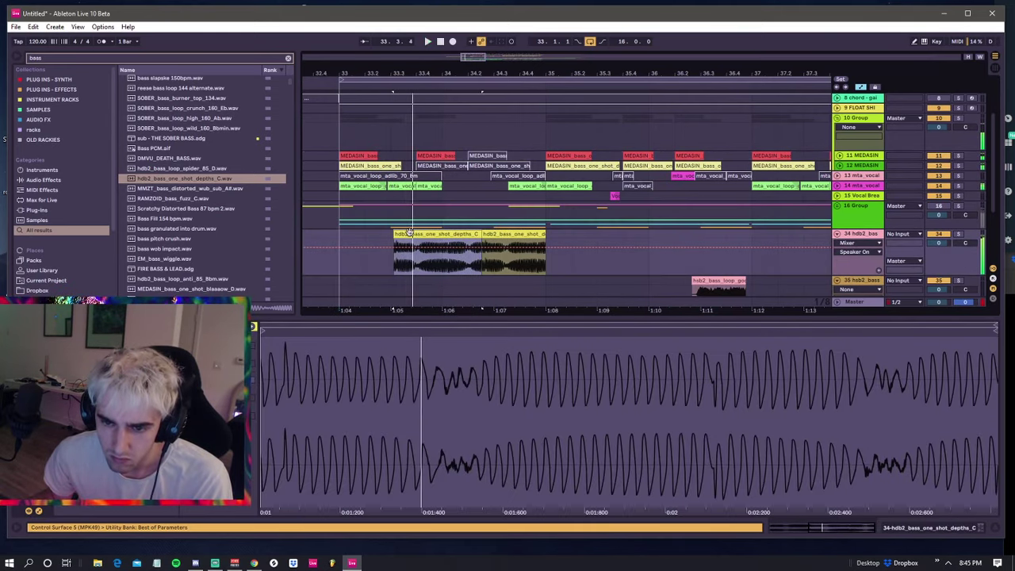
drag(401, 237, 368, 235)
key(space)
- Split the first depths bass clip just before 33.4 and trim the second piece's start to 33.4
click(412, 255)
key(ctrl+e)
drag(421, 233, 425, 233)
key(space)
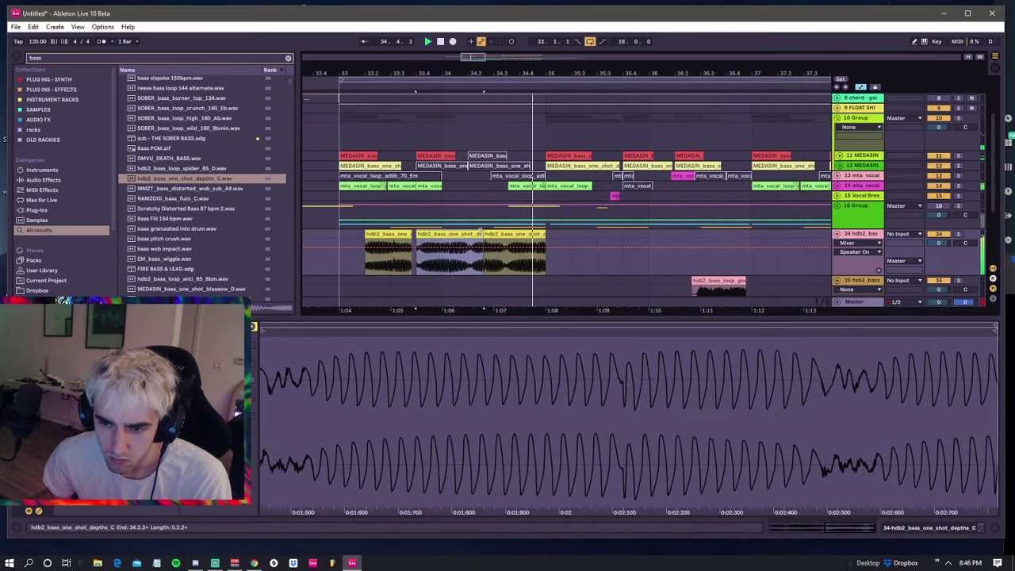
- Trim the end of the middle depths bass clip to 34.2.1 and play the section
drag(480, 238, 468, 244)
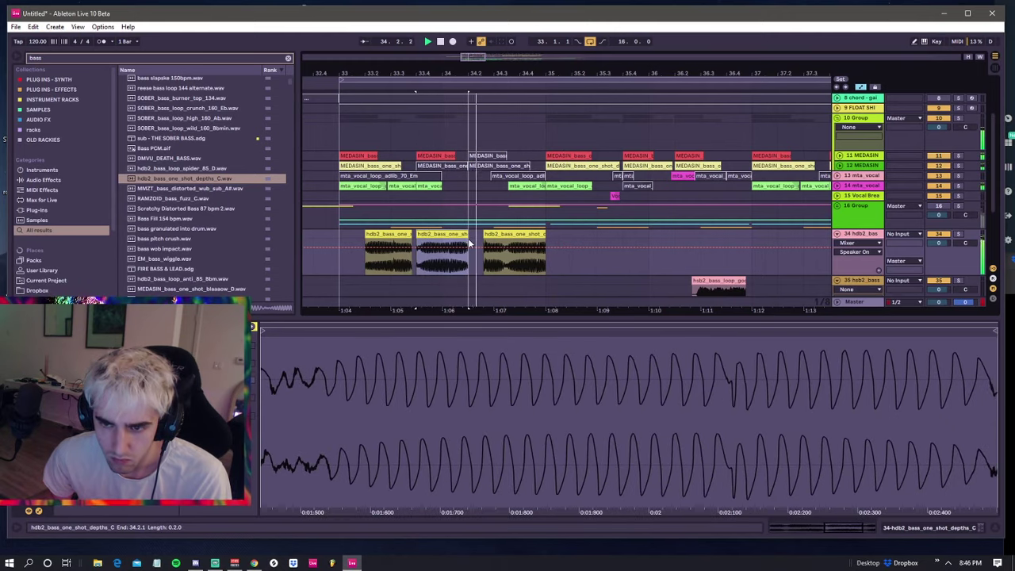
click(399, 234)
key(space)
key(space)
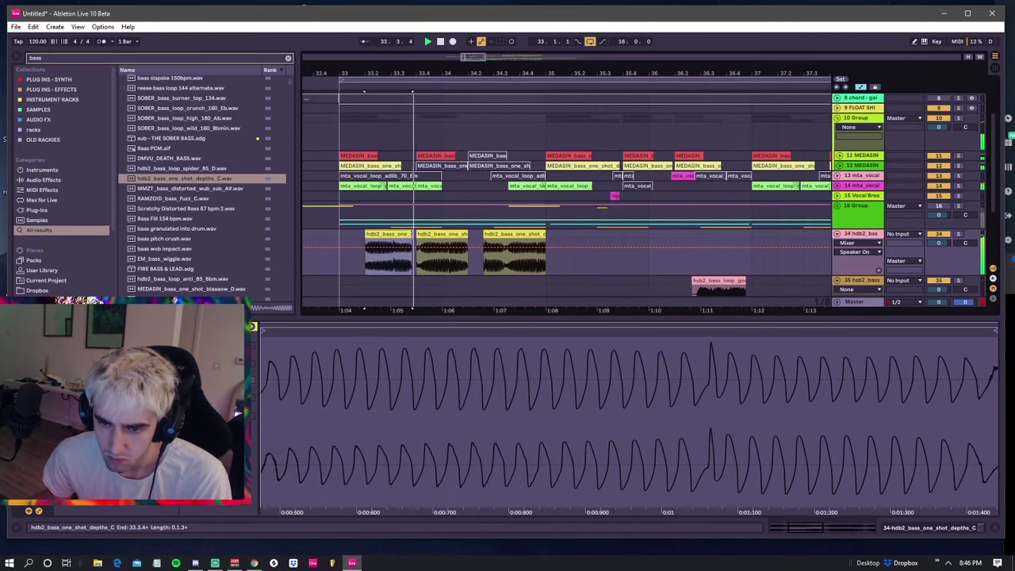
- Deactivate the MEDASIN clip on track 11 at 33.4 and the first depths bass clip while listening from bar 33
key(space)
click(429, 156)
key(0)
click(393, 233)
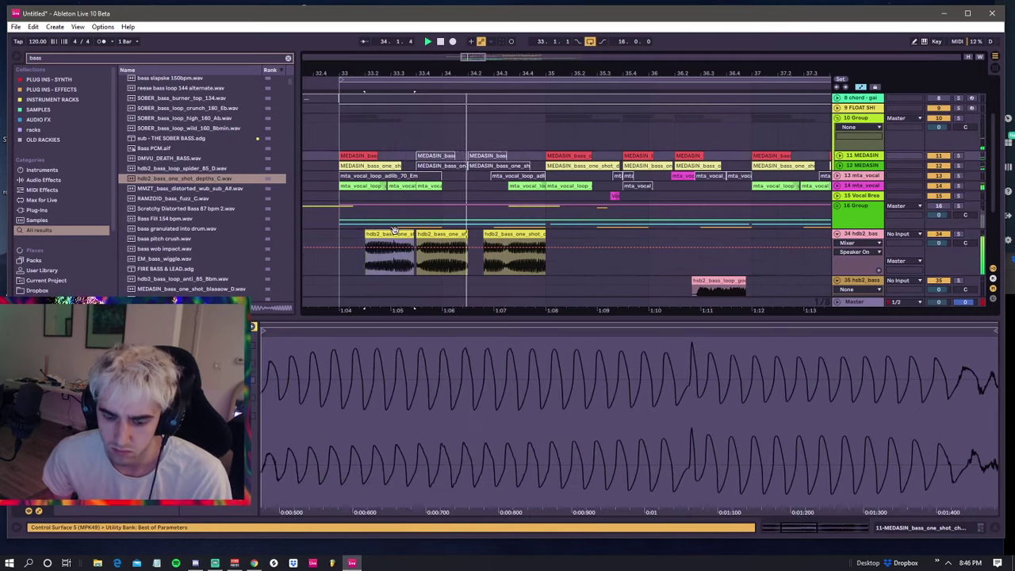
click(394, 231)
key(0)
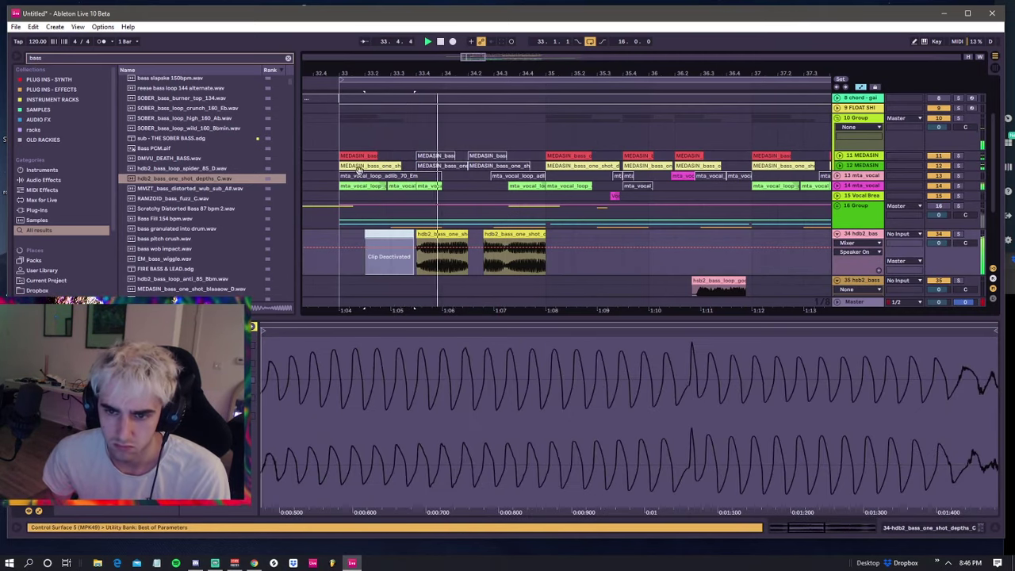
click(361, 156)
key(space)
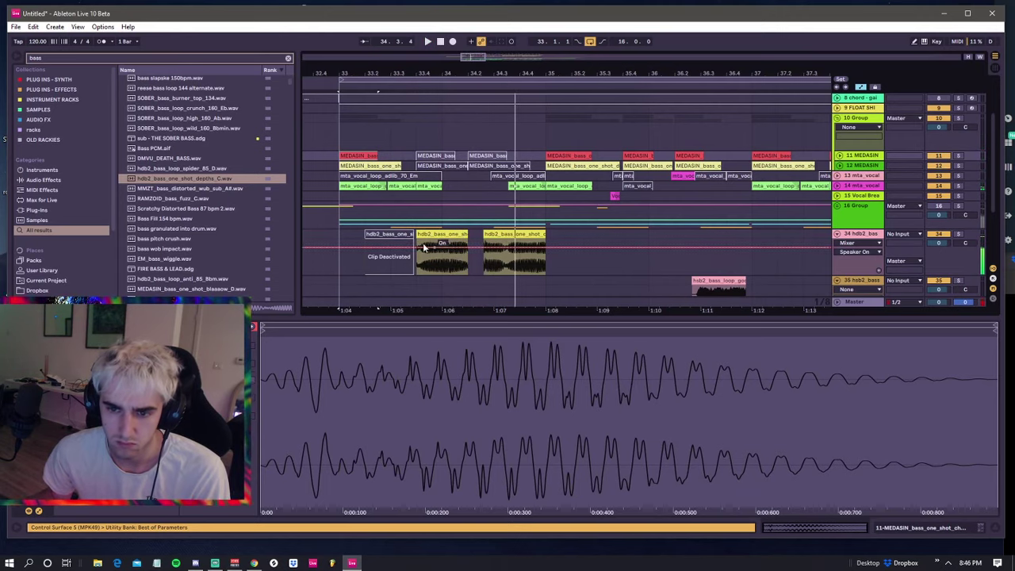
- Hide the automation lanes and extend the middle depths bass clip's end until it meets the last clip
key(a)
drag(419, 241, 524, 237)
key(space)
key(space)
key(space)
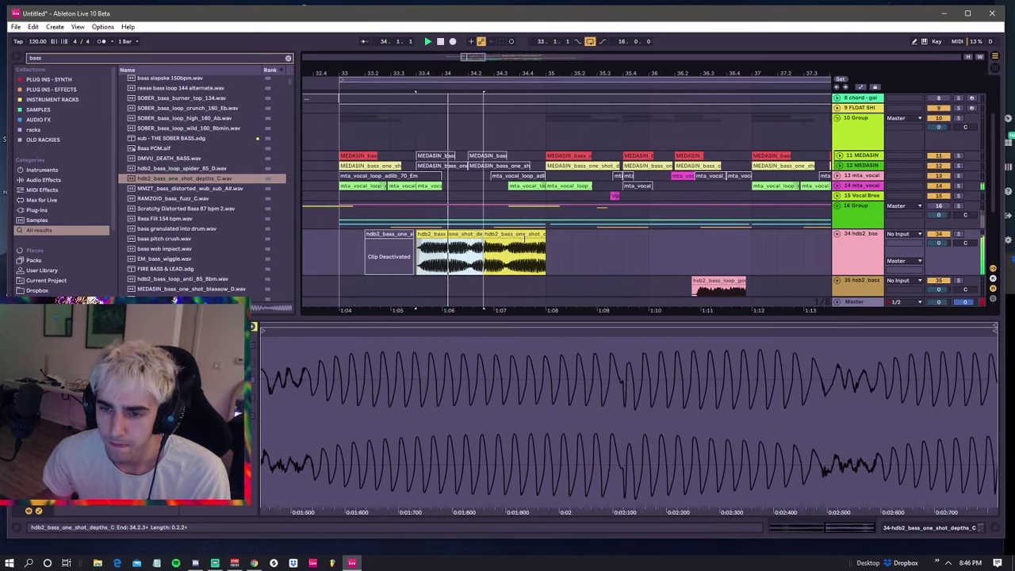
- Add a fade-out to the last depths bass clip starting at about 34.4 and play it from bar 33
click(494, 233)
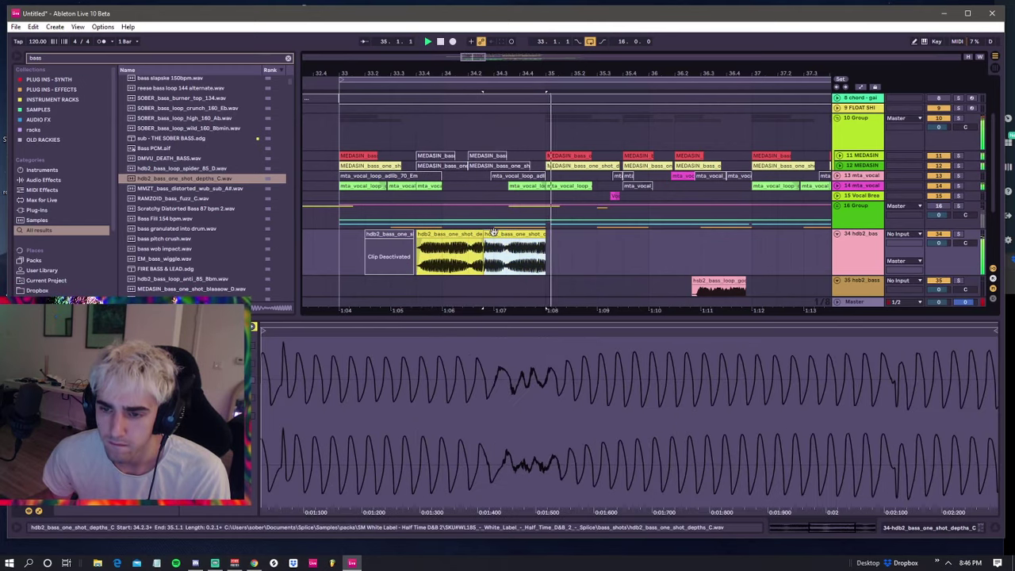
key(space)
key(space)
drag(544, 241, 520, 248)
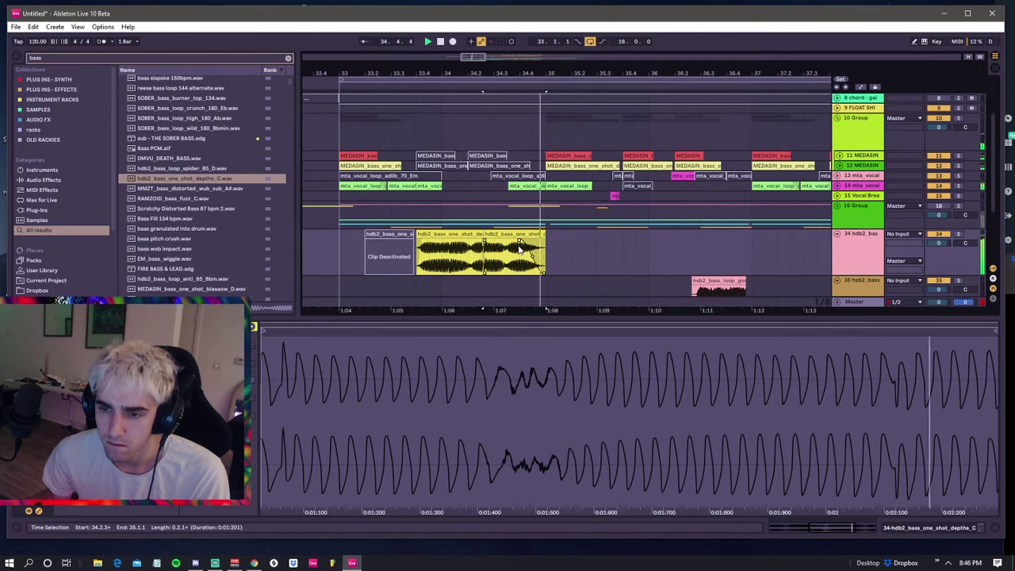
click(339, 211)
key(space)
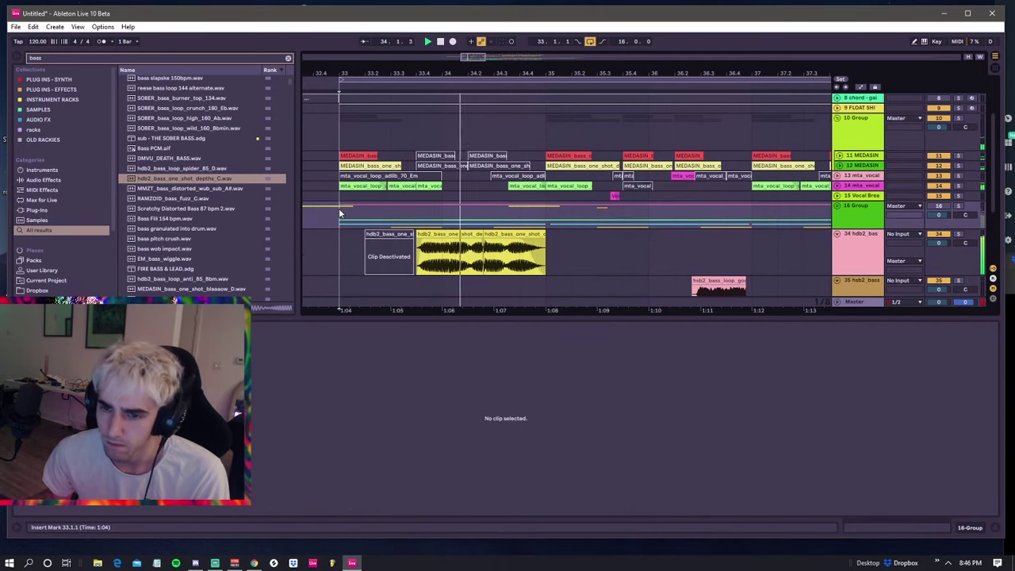
key(space)
key(space)
- Reactivate the MEDASIN clips at 33.4 and add a fade-in over the first half of the depths bass clip starting there
drag(447, 74, 452, 55)
click(440, 236)
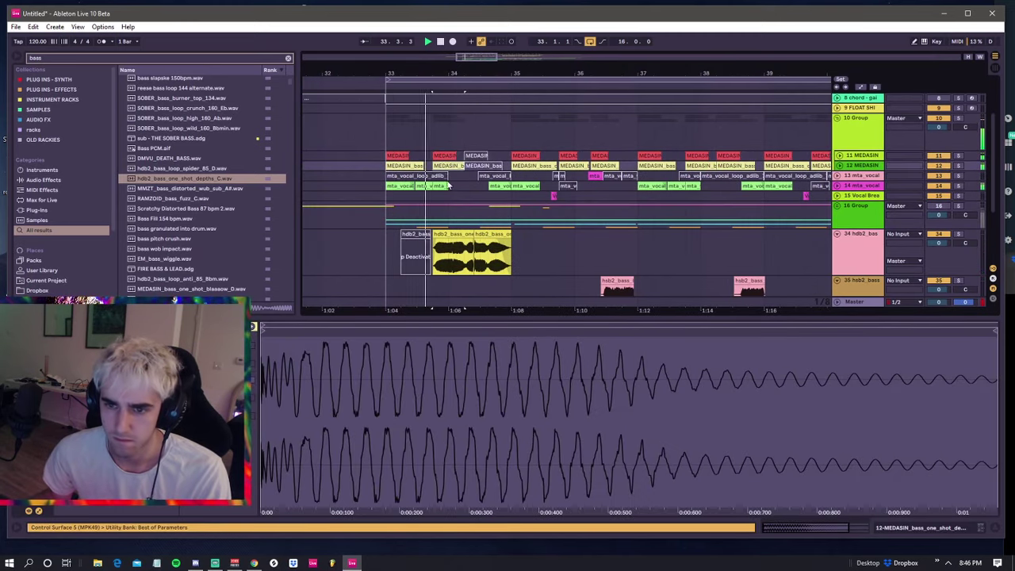
drag(435, 240, 477, 246)
key(space)
key(space)
key(space)
key(space)
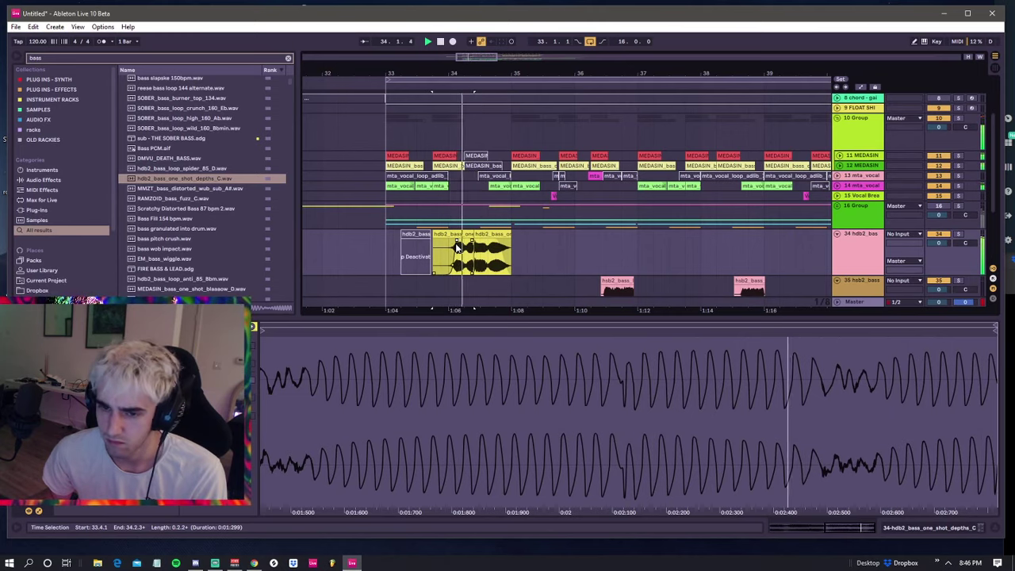
- Refine the fades on the last depths bass clip and play both faded clips from bar 33
drag(476, 240, 481, 242)
key(space)
key(space)
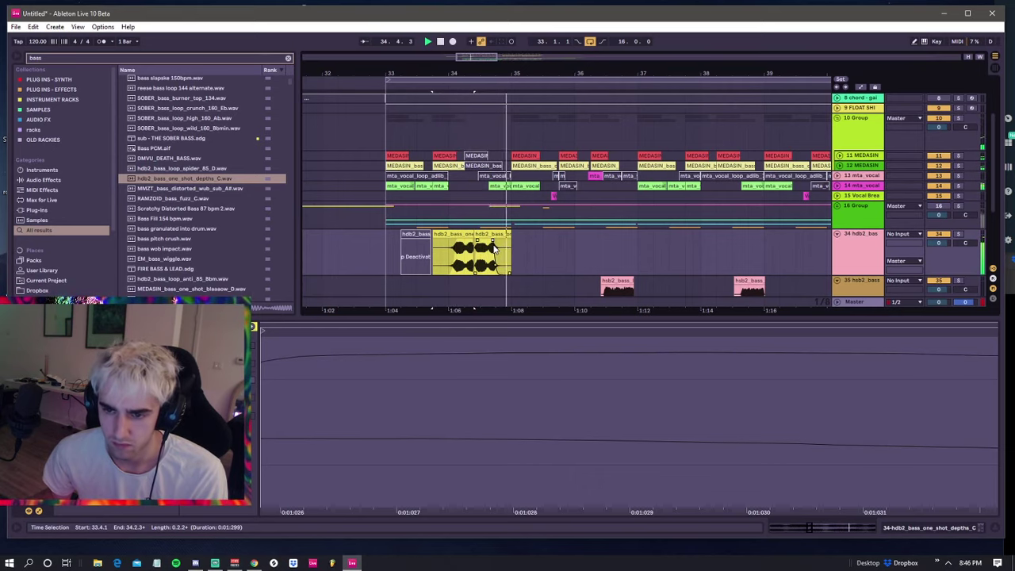
key(space)
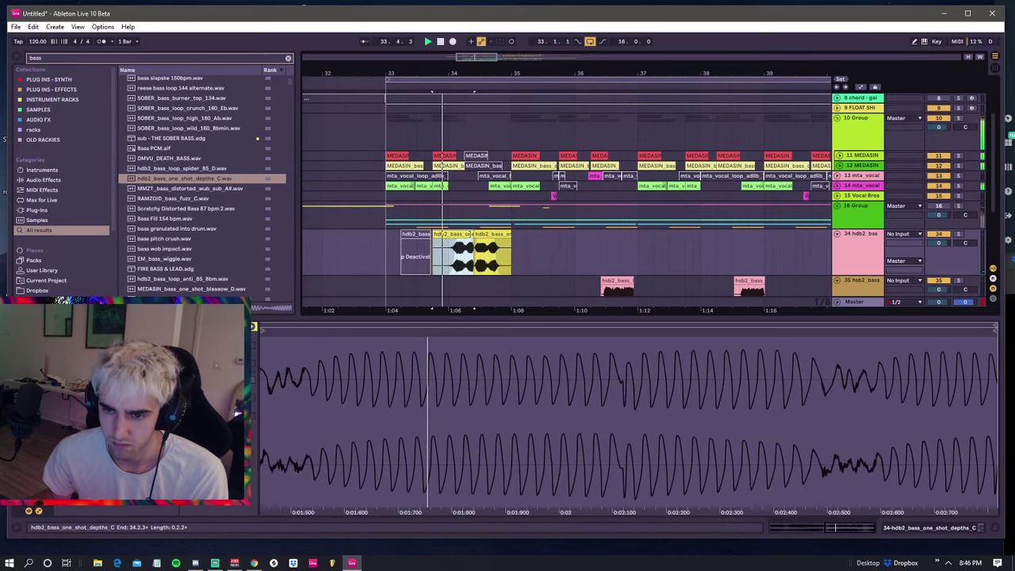
shift+click(486, 233)
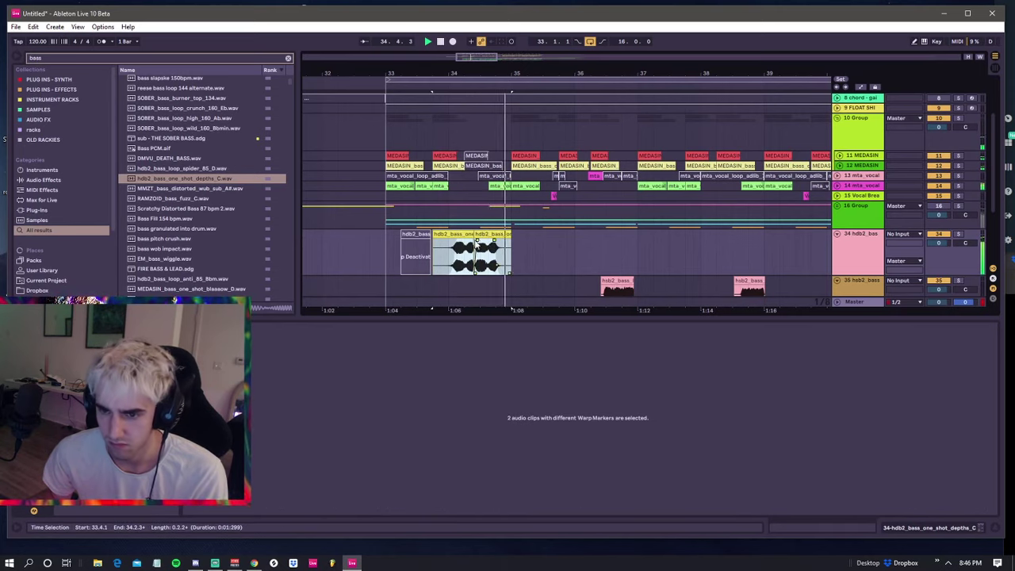
click(380, 233)
key(space)
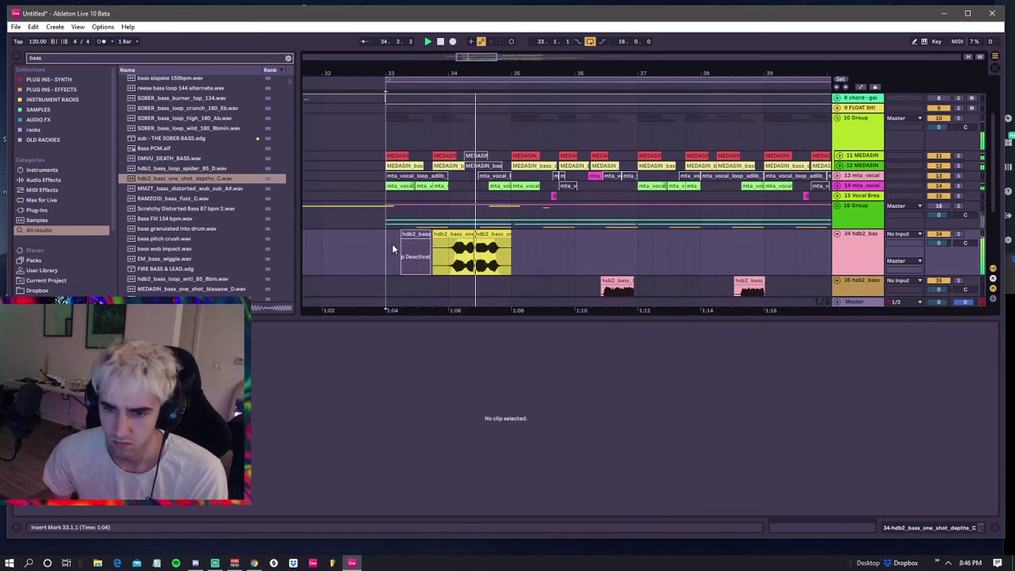
- Check the two MEDASIN clips at 34.2 from bar 33 and deactivate the two remaining depths bass clips
click(470, 165)
shift+click(474, 155)
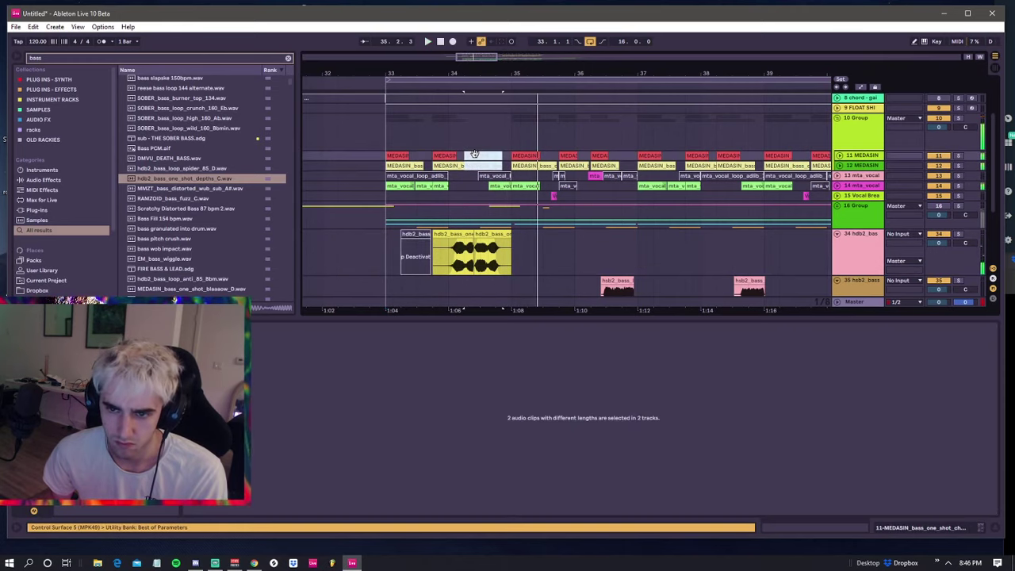
click(385, 135)
key(space)
click(456, 234)
shift+click(478, 233)
key(0)
- Toggle the activation of the two MEDASIN clips at 34.2 together
click(428, 134)
click(435, 131)
click(474, 155)
shift+click(477, 165)
key(0)
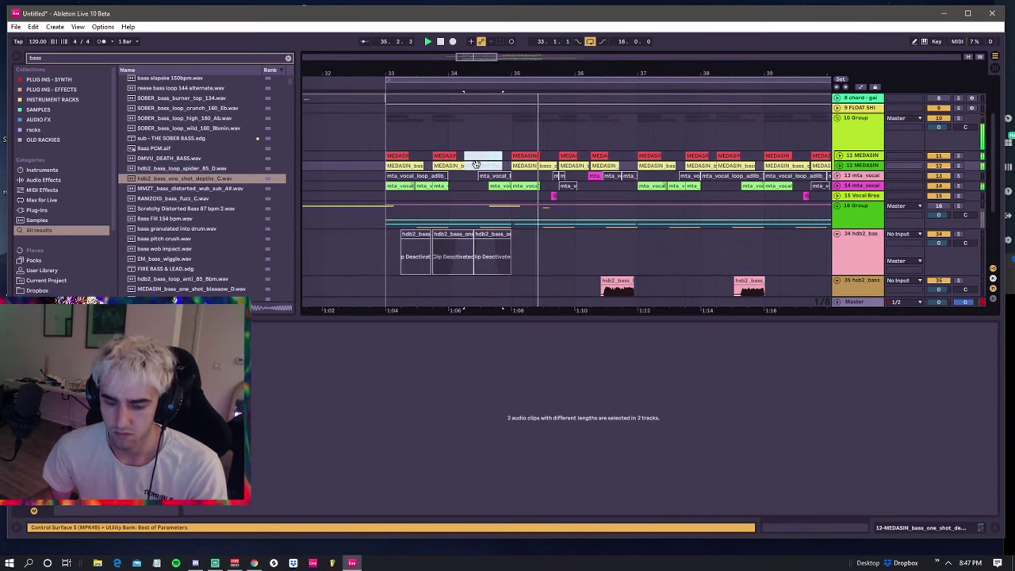
- Fold the expanded tracks and insert a new audio track below the godzilla bass loop track
drag(498, 73, 424, 51)
scroll(373, 155, down, 1)
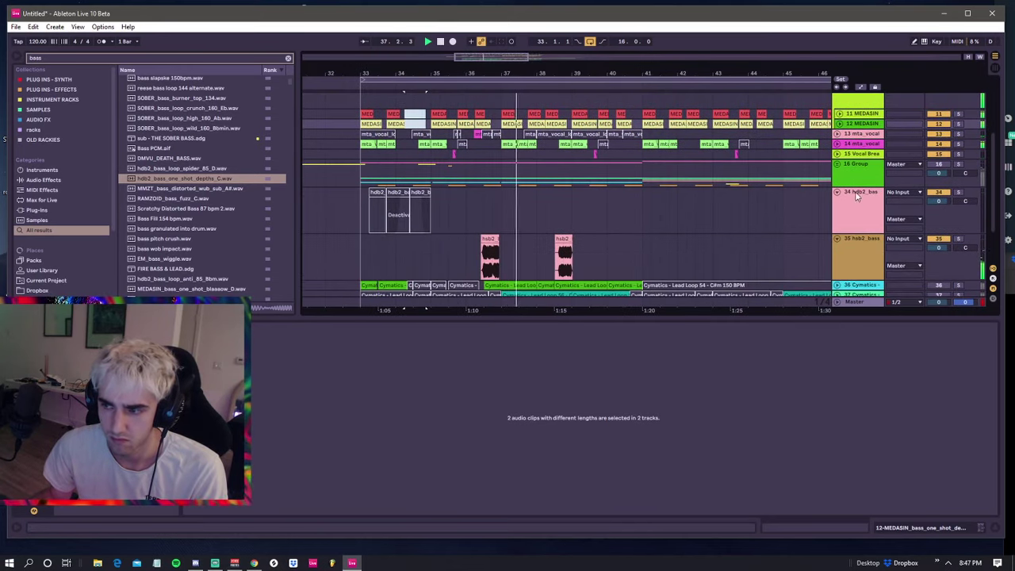
key(alt+u)
click(362, 197)
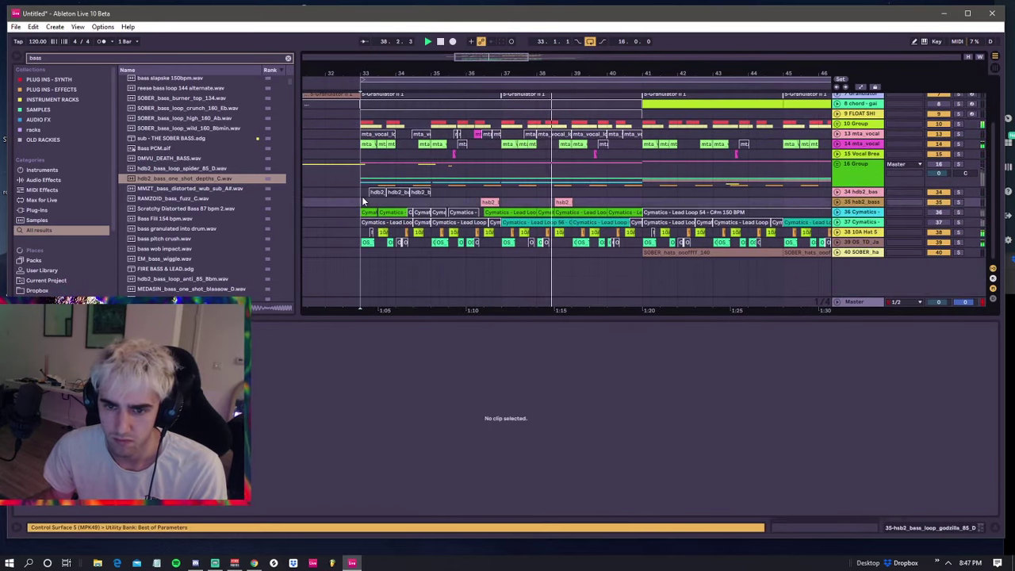
key(ctrl+t)
- Move the second godzilla bass loop clip to about 40.3 so that it ends at bar 41
click(461, 205)
drag(565, 202, 635, 202)
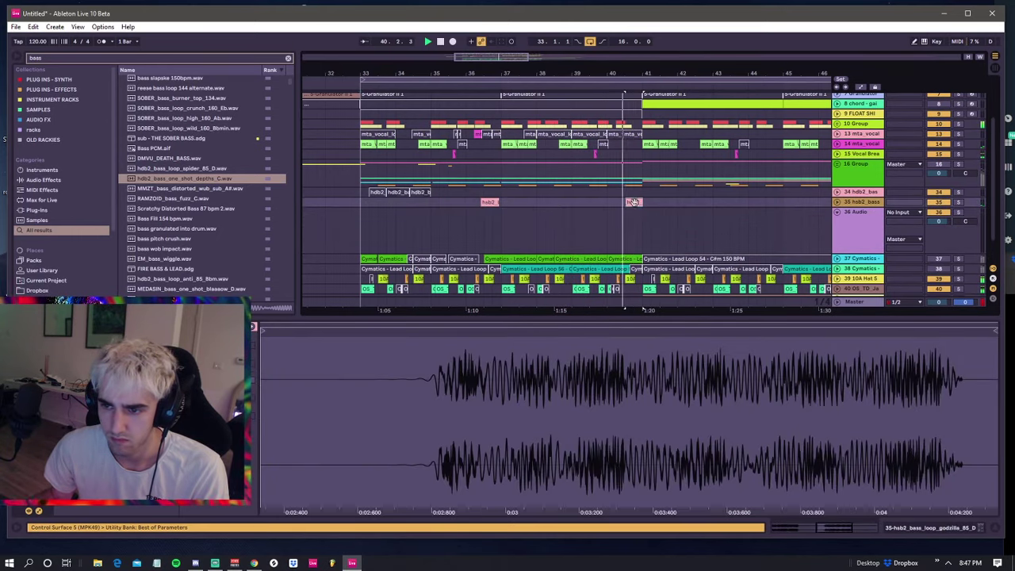
click(360, 196)
- Browse the bass samples and audition Bass Guitar Note F.aif, XG_bass_guitar_Bb.wav and $$B bass fill 3.wav
drag(577, 74, 508, 51)
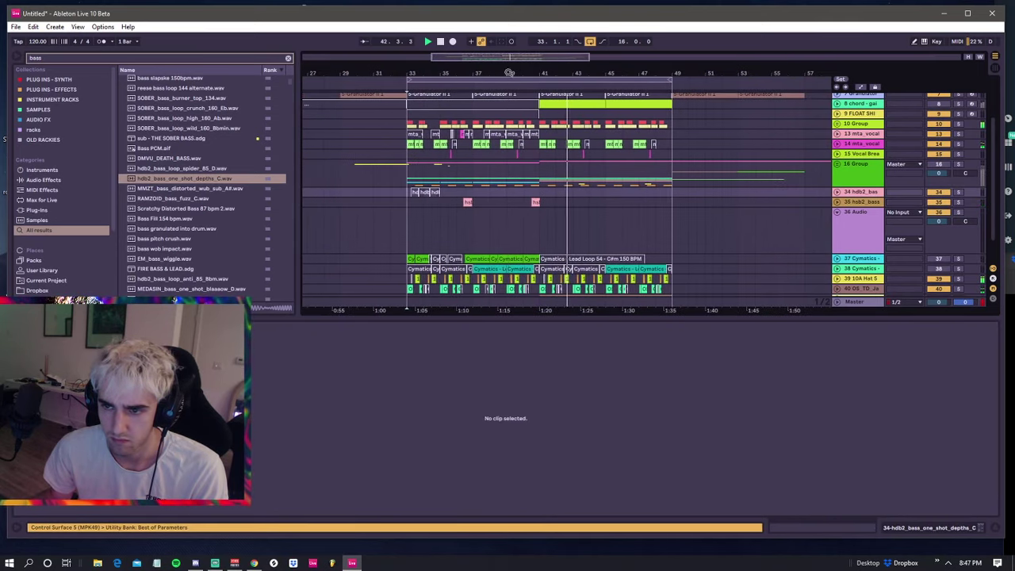
click(406, 175)
scroll(141, 241, down, 3)
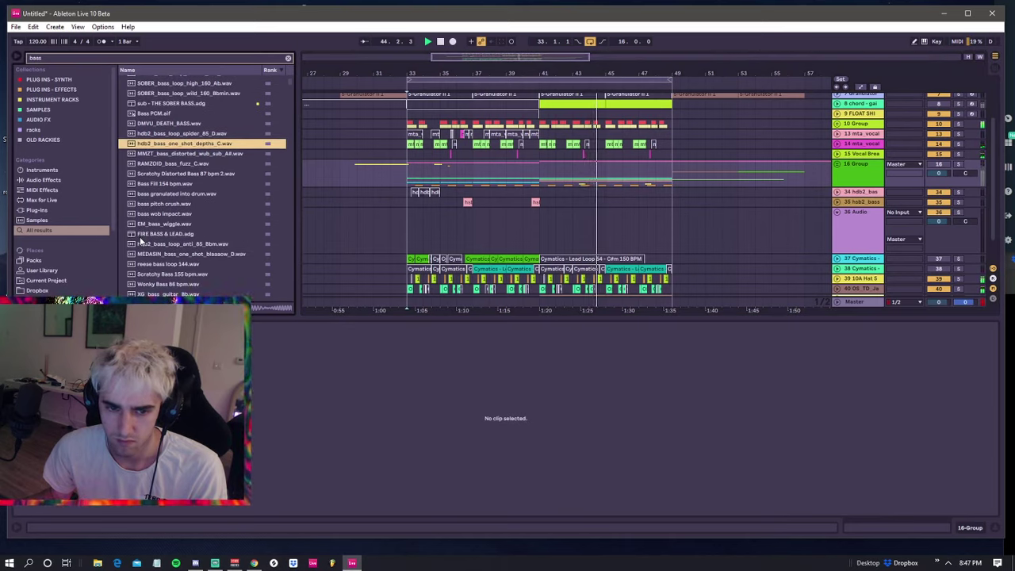
scroll(141, 240, down, 4)
scroll(140, 241, down, 3)
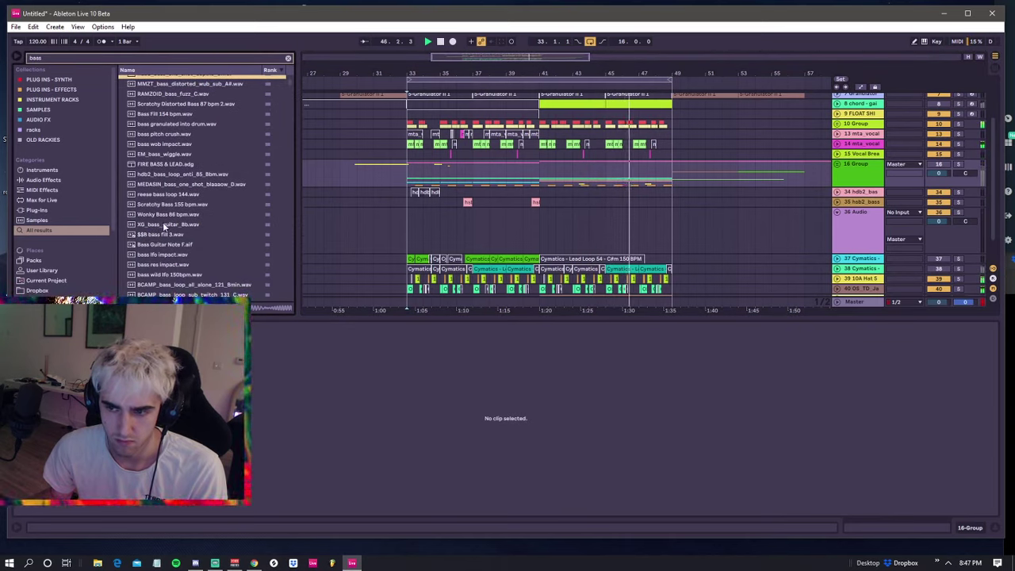
scroll(522, 200, down, 2)
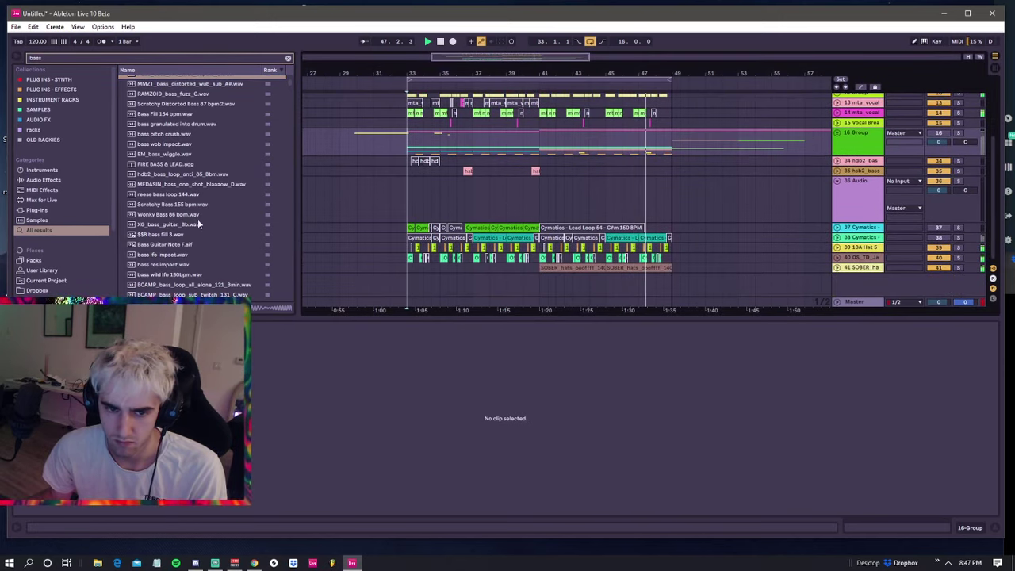
click(154, 244)
click(165, 226)
click(162, 235)
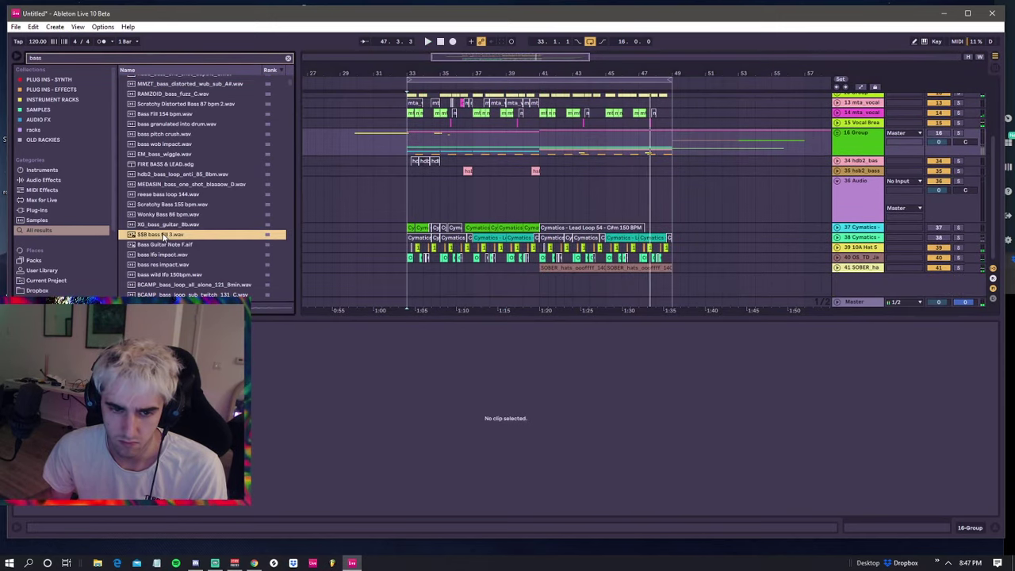
scroll(163, 233, down, 2)
- Audition Scratchy Bass 155 bpm.wav, place it on the new audio track at bar 33 and play it in context
click(158, 171)
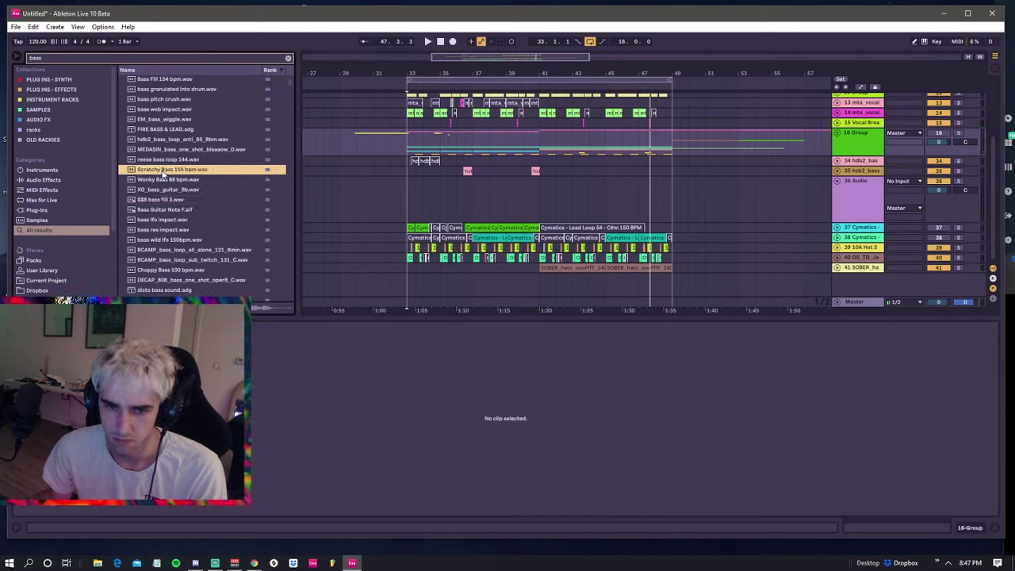
drag(251, 175, 408, 197)
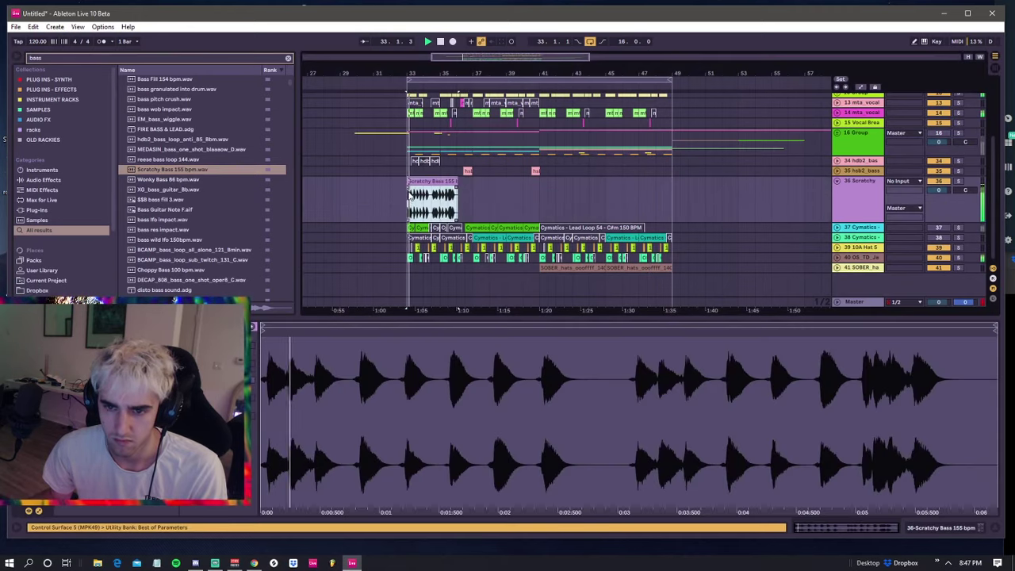
key(space)
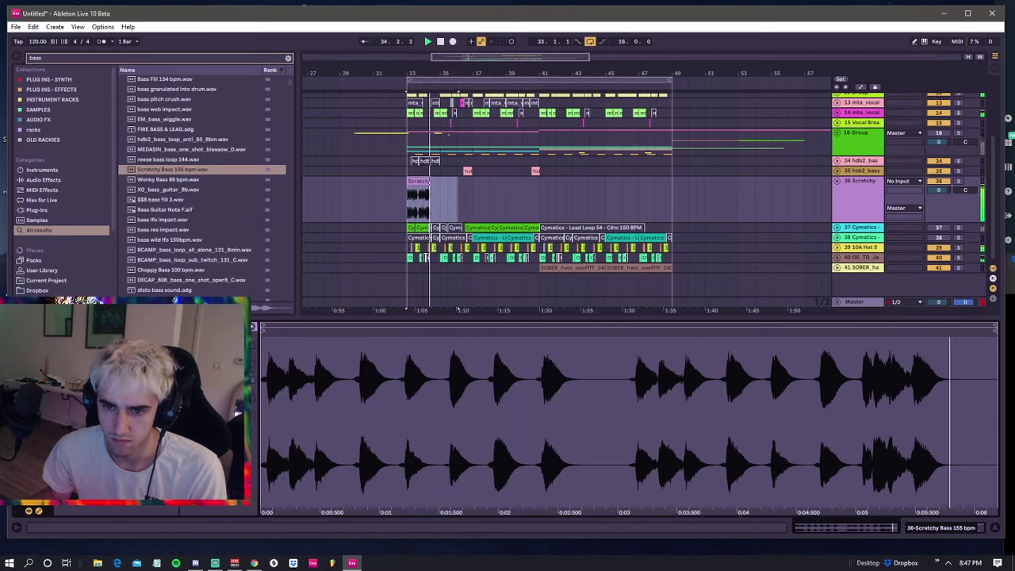
- Shorten the Scratchy Bass clip at bar 33 to one bar and duplicate it twice, into bars 34 and 35
key(space)
key(space)
click(416, 182)
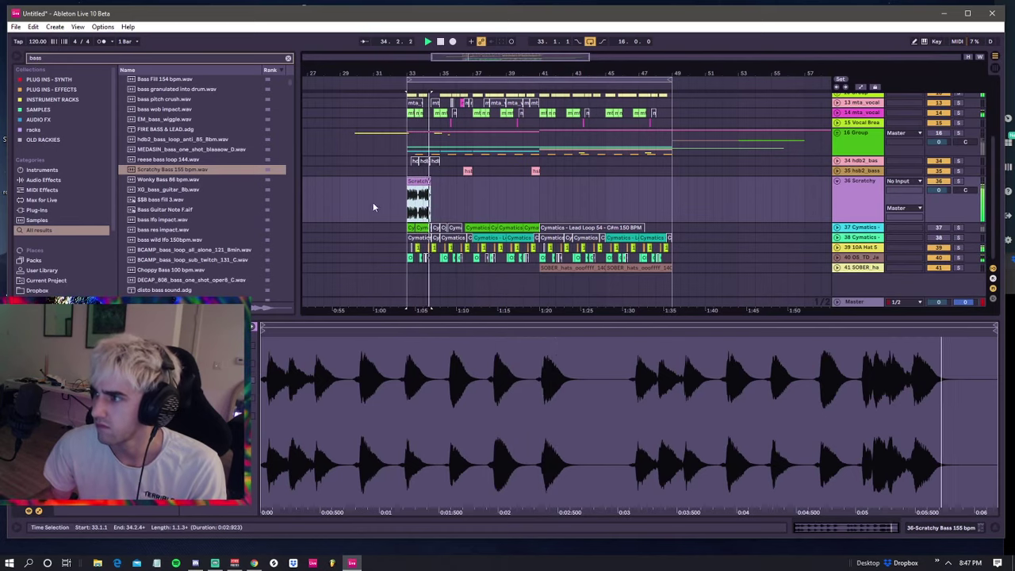
key(space)
key(space)
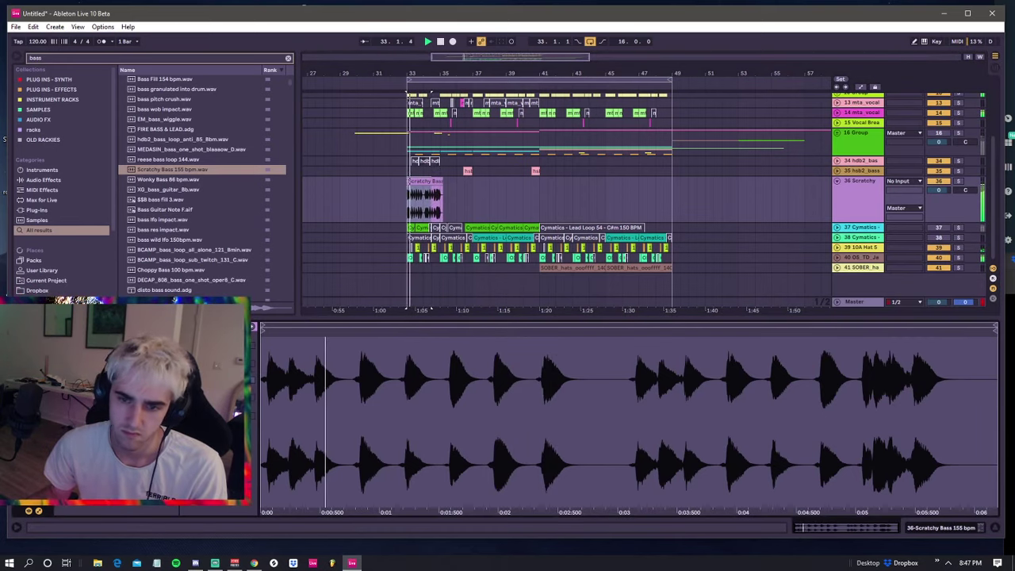
click(421, 198)
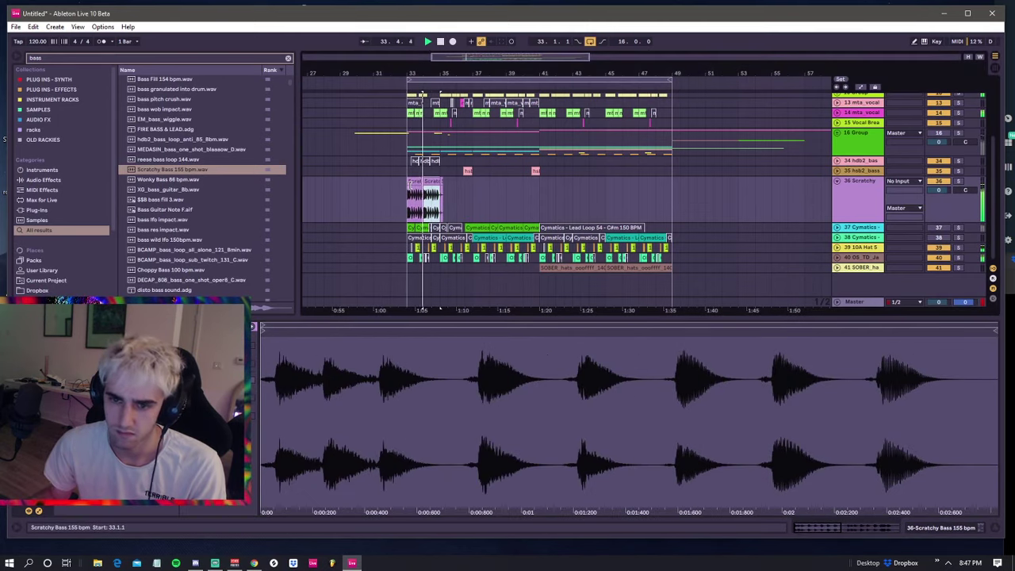
key(ctrl+d)
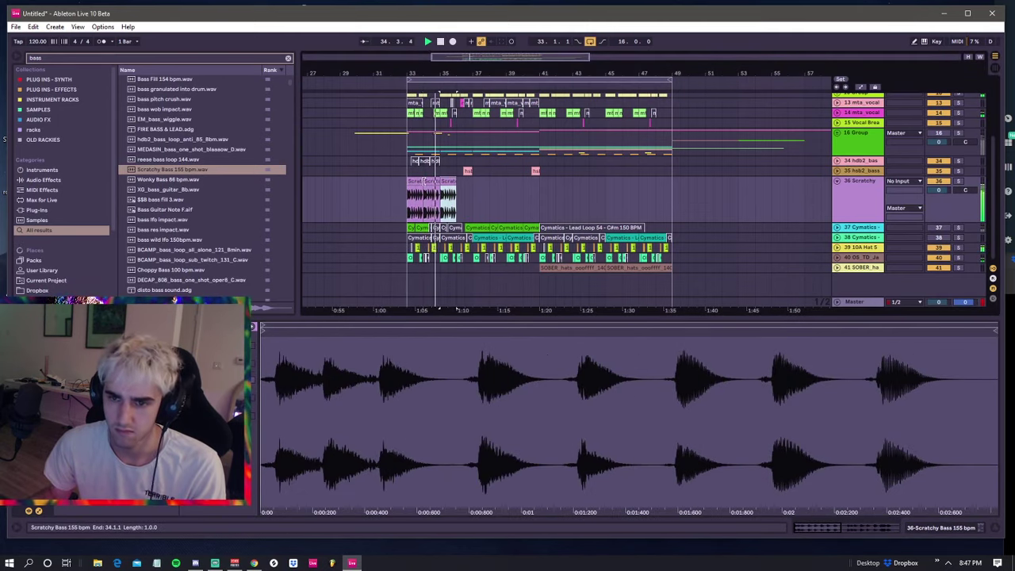
- Extend the third Scratchy Bass clip, starting at bar 35, to two bars so it ends at bar 37
shift+click(418, 181)
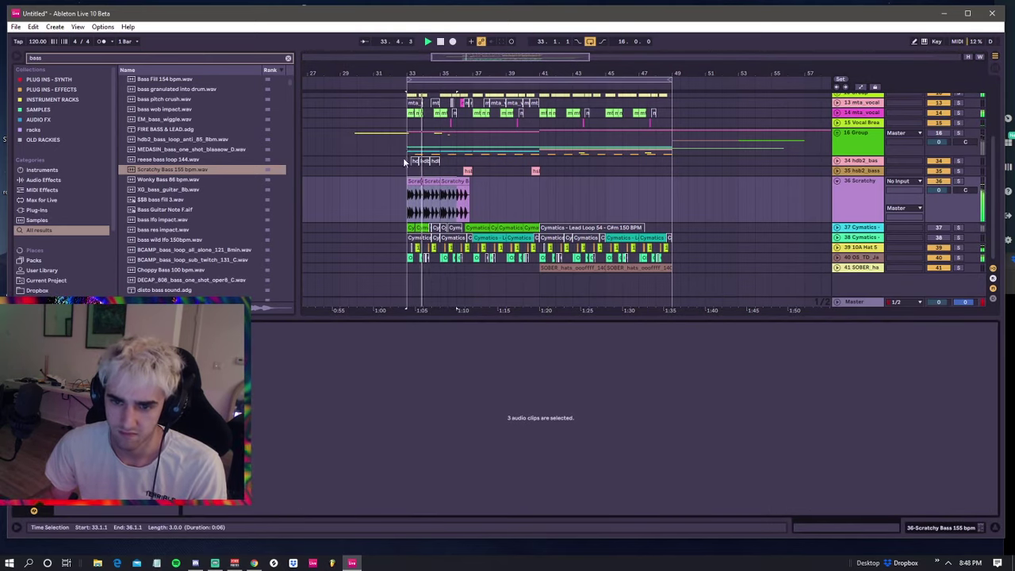
click(430, 180)
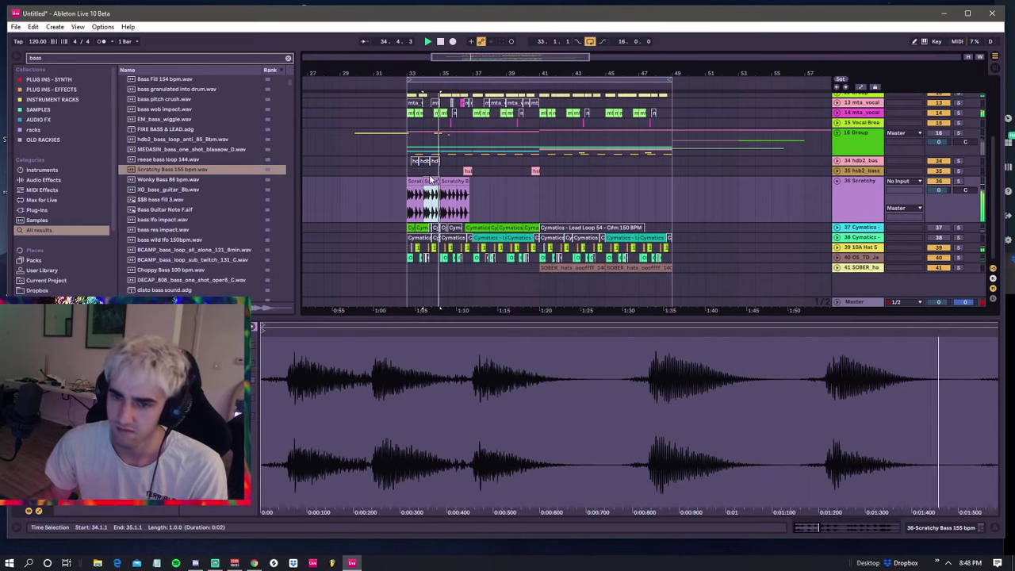
click(457, 196)
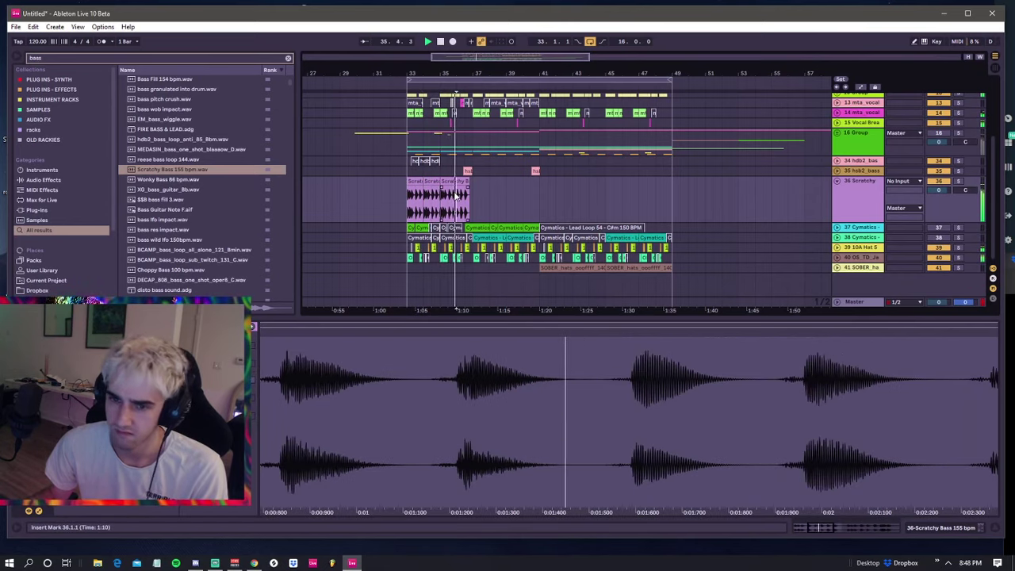
click(449, 184)
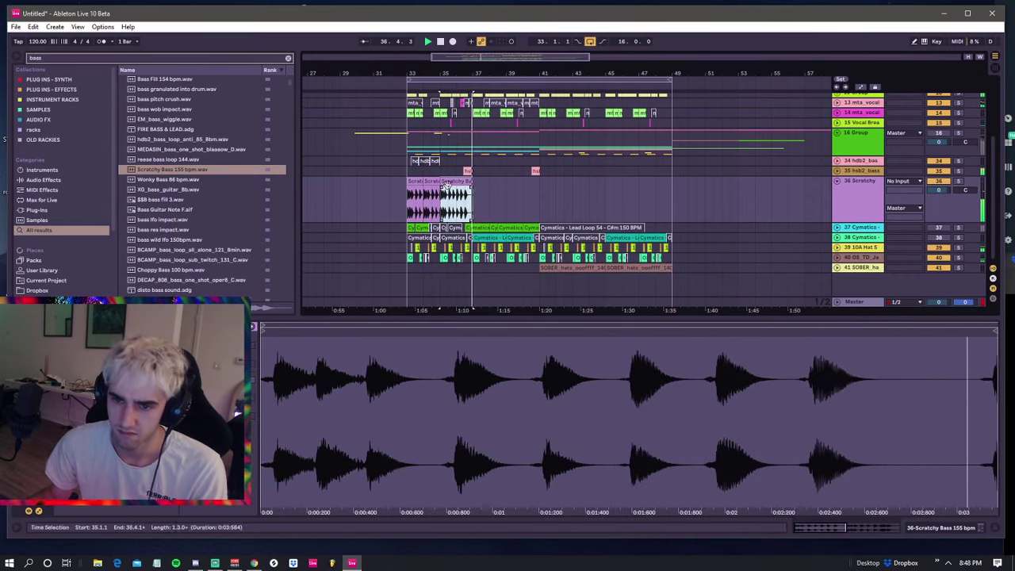
- Duplicate the three-clip Scratchy Bass pattern from bars 33 to 37 so it fills bars 37 to 41
key(ctrl+d)
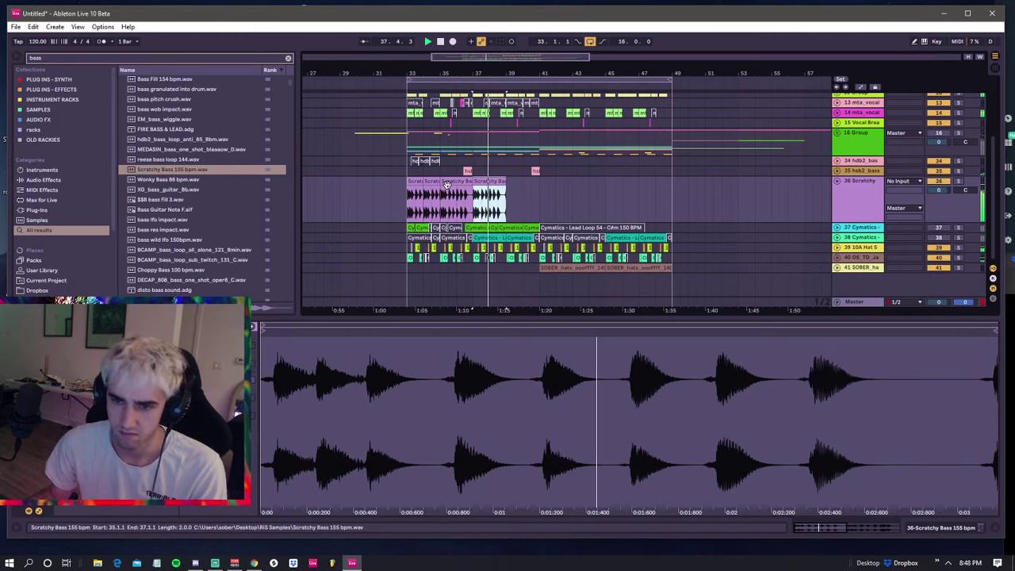
key(ctrl+d)
shift+click(415, 182)
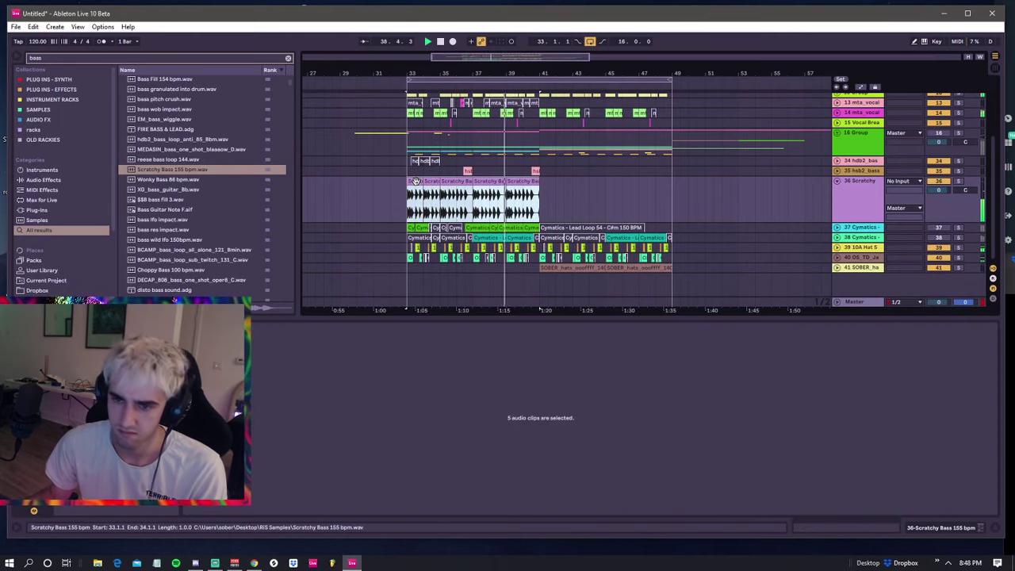
click(415, 182)
shift+click(447, 179)
key(ctrl+d)
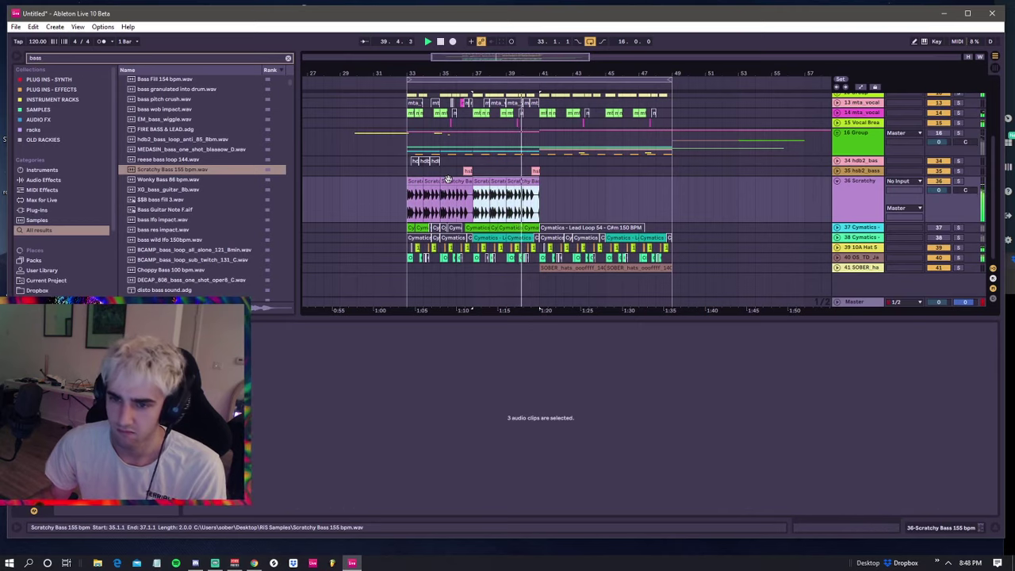
- Listen to the six Scratchy Bass clips between bars 33 and 41 together with the rest of the arrangement
shift+click(417, 181)
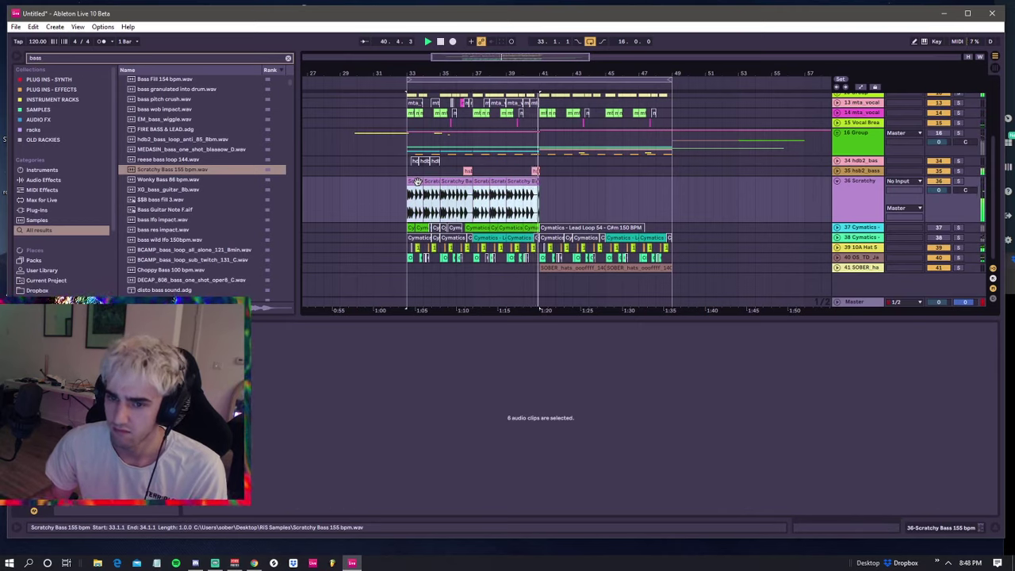
click(417, 181)
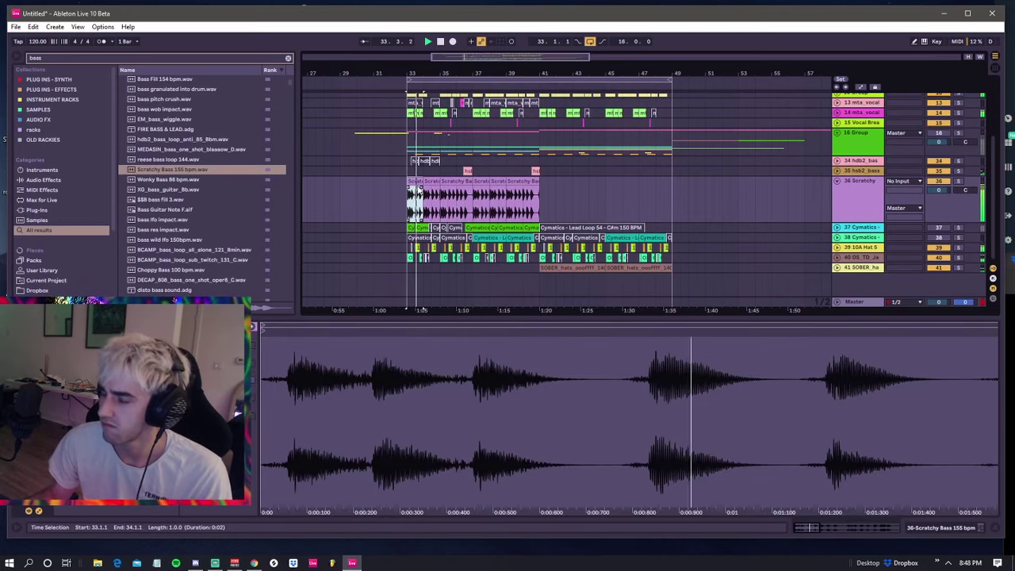
click(406, 195)
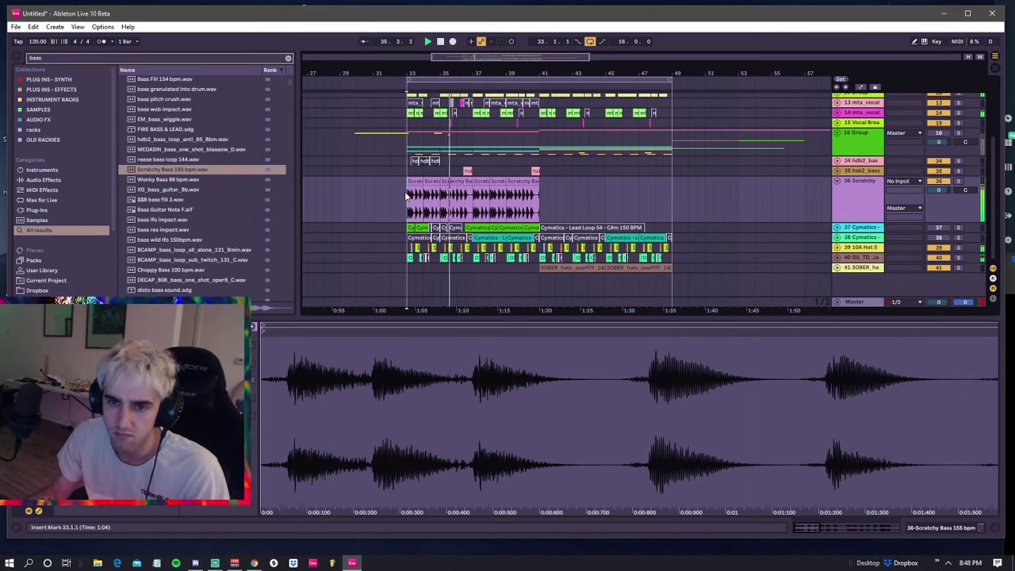
mouse_move(407, 195)
mouse_down()
mouse_move(542, 194)
mouse_move(401, 194)
mouse_move(408, 190)
mouse_up()
click(542, 194)
scroll(408, 184, up, 2)
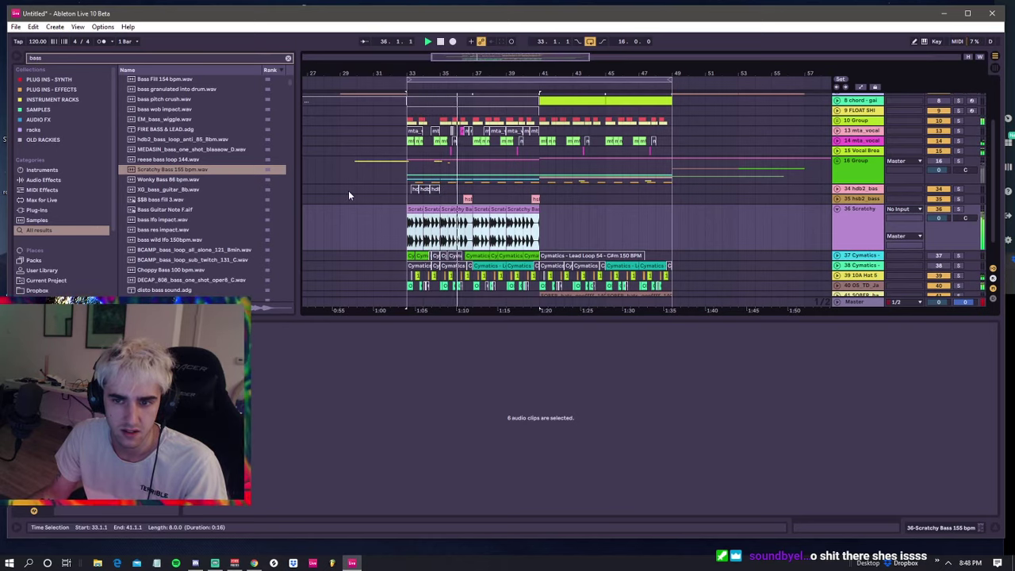
- Show the track delay controls and set the Scratchy Bass track's delay to 16 ms
click(455, 226)
drag(452, 73, 457, 202)
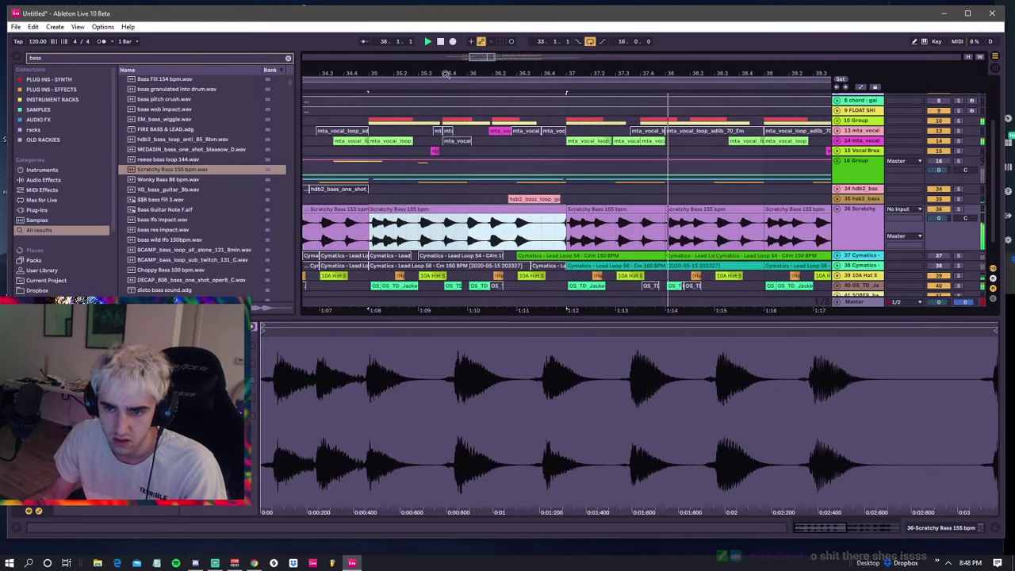
drag(495, 80, 511, 13)
shift+click(426, 210)
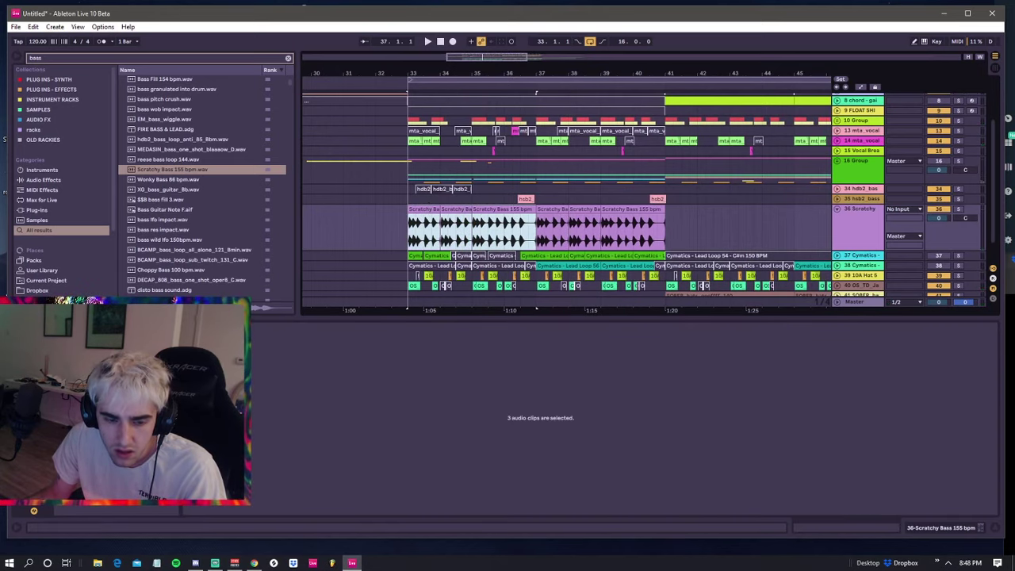
click(991, 299)
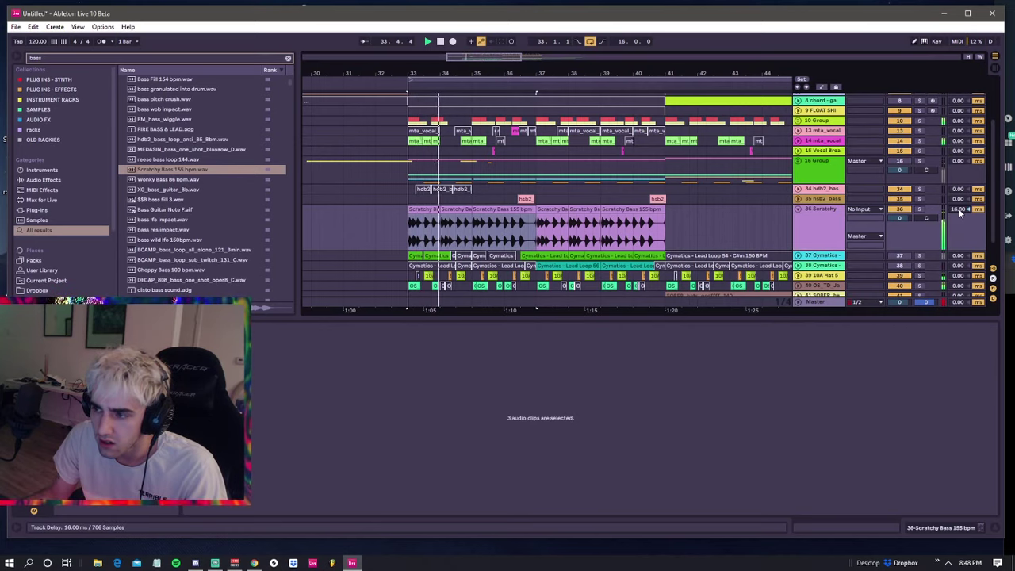
- Extend the first Scratchy Bass clip to 34.2.1, split it at about 33.4.3 and trim the short piece to end at about 34.1.3
drag(442, 209, 446, 209)
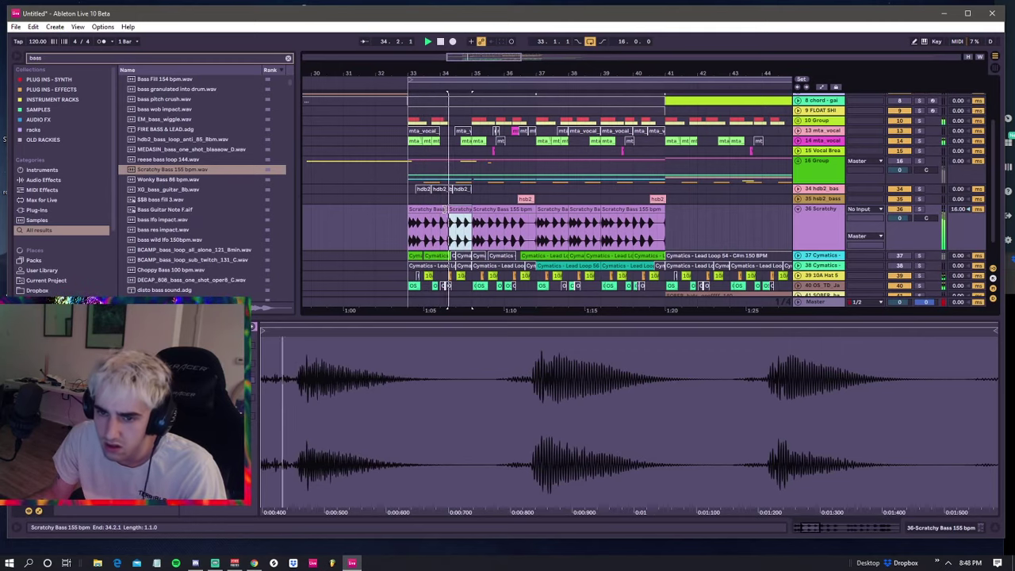
click(442, 218)
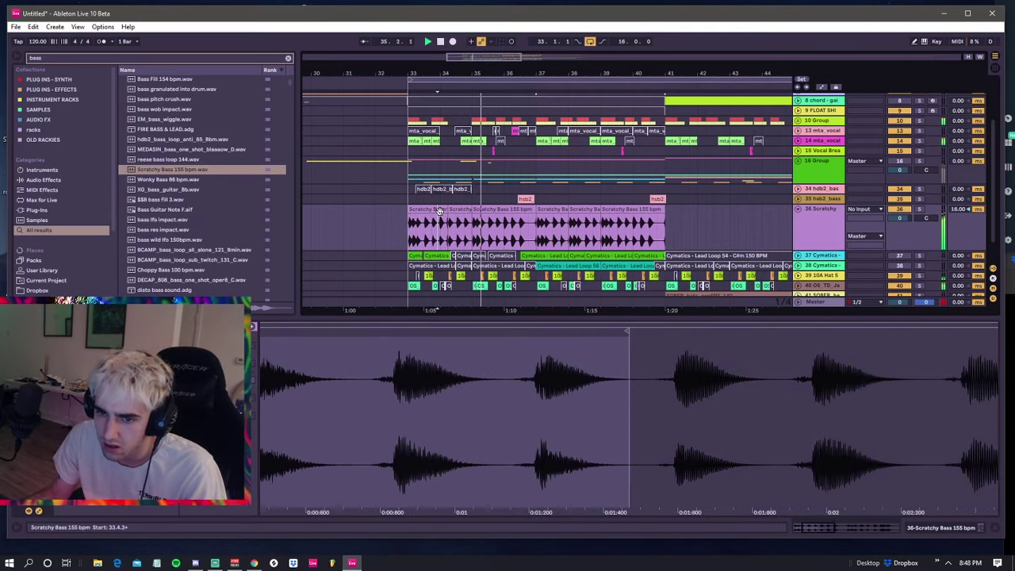
click(438, 209)
drag(439, 212, 445, 211)
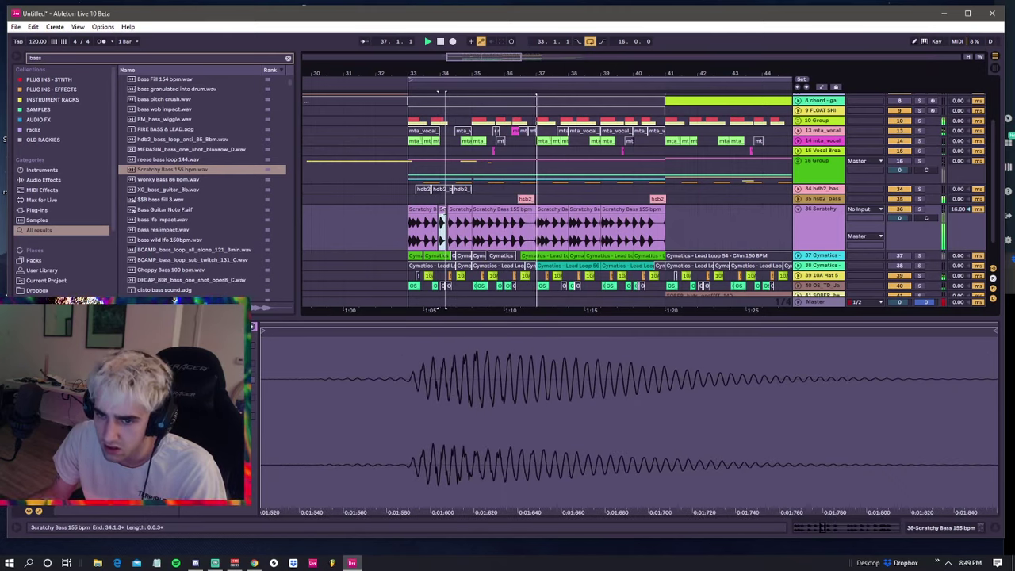
click(428, 210)
drag(418, 77, 416, 74)
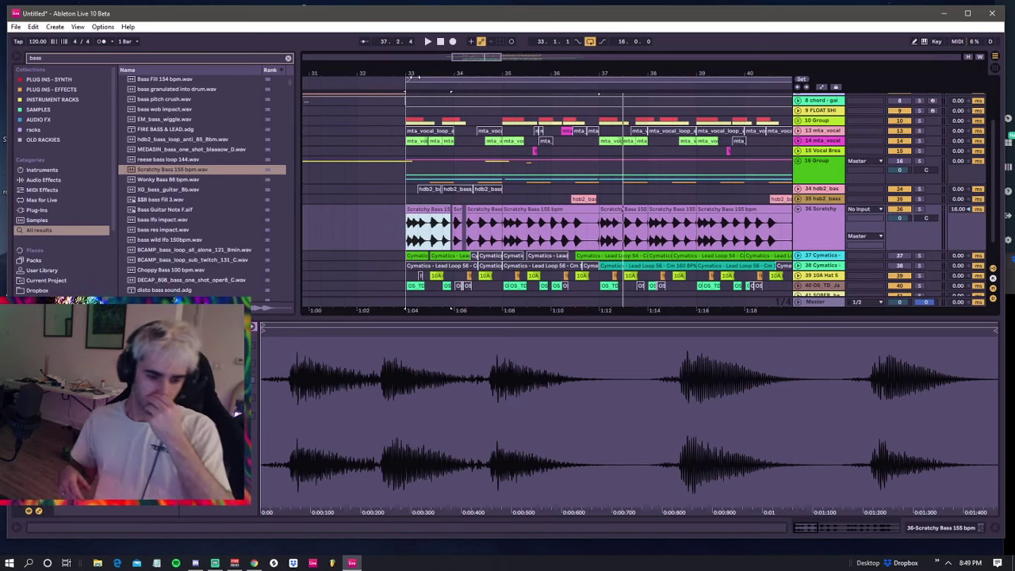
- Copy the Scratchy Bass clips from bars 33 to 41 onto a new audio track below and transpose the copies to 9 semitones
key(space)
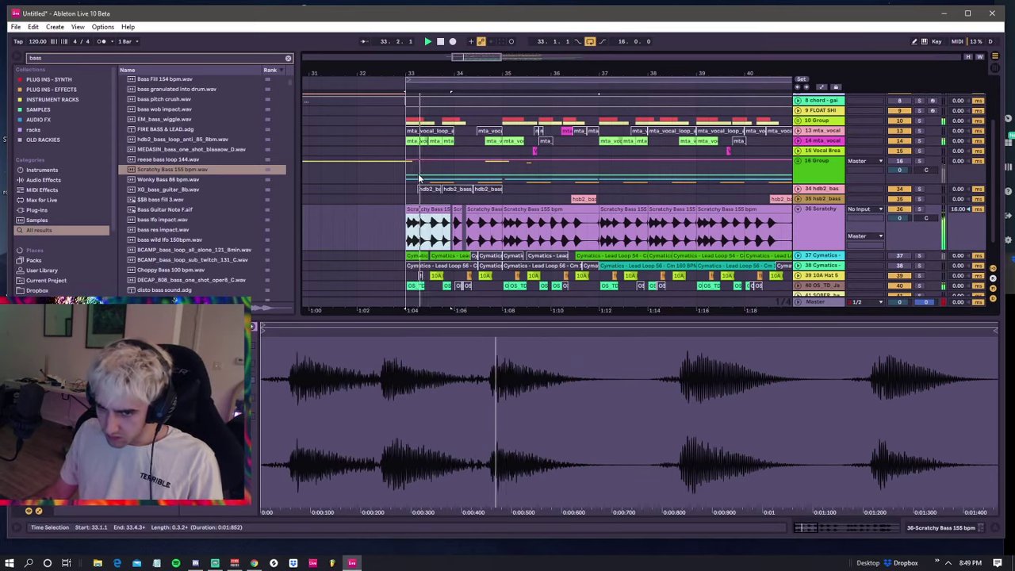
scroll(418, 178, up, 2)
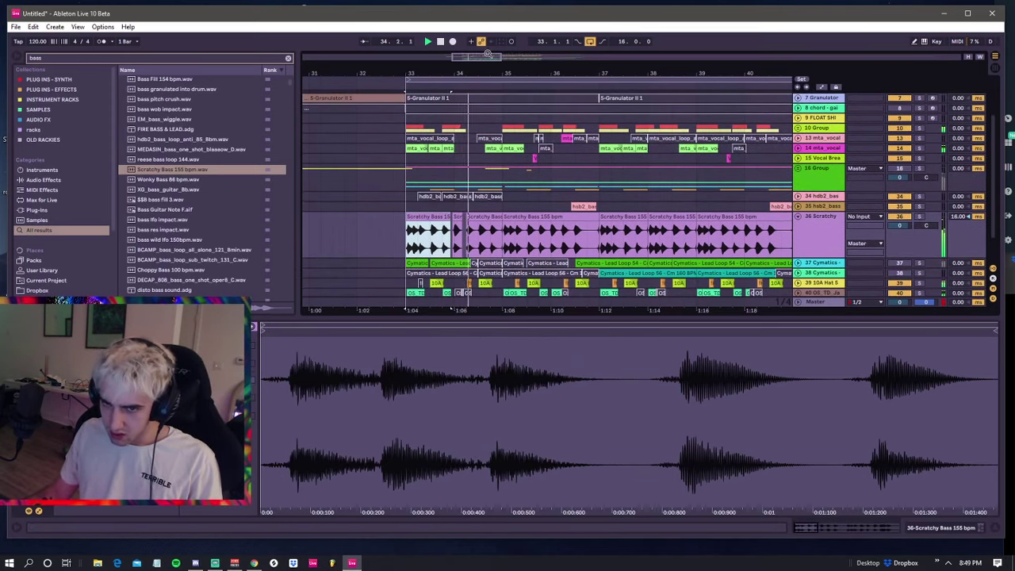
drag(488, 55, 486, 13)
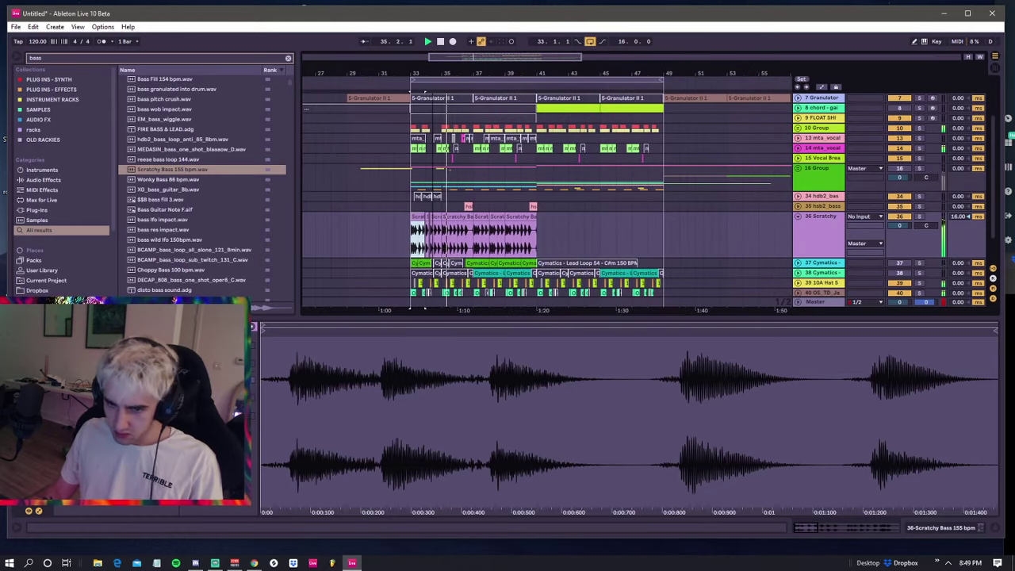
drag(424, 91, 404, 74)
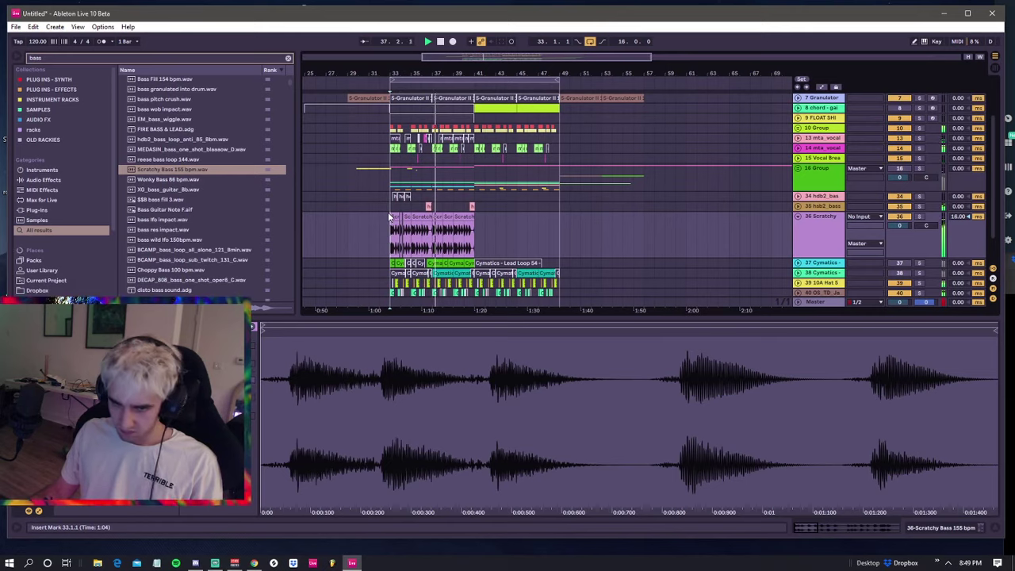
mouse_move(389, 216)
mouse_down()
mouse_move(439, 234)
mouse_move(478, 229)
mouse_up()
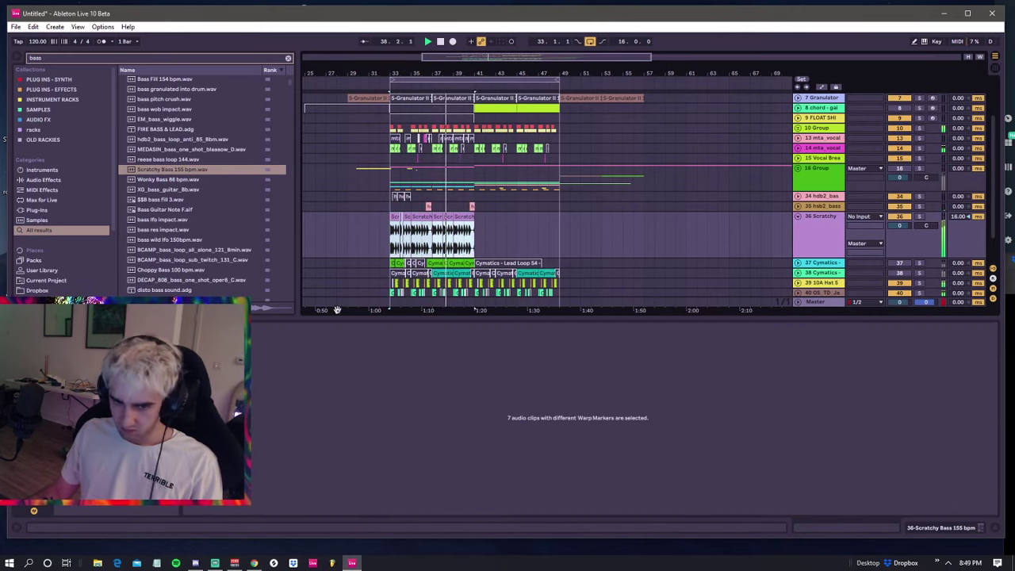
key(ctrl+t)
drag(393, 229, 470, 255)
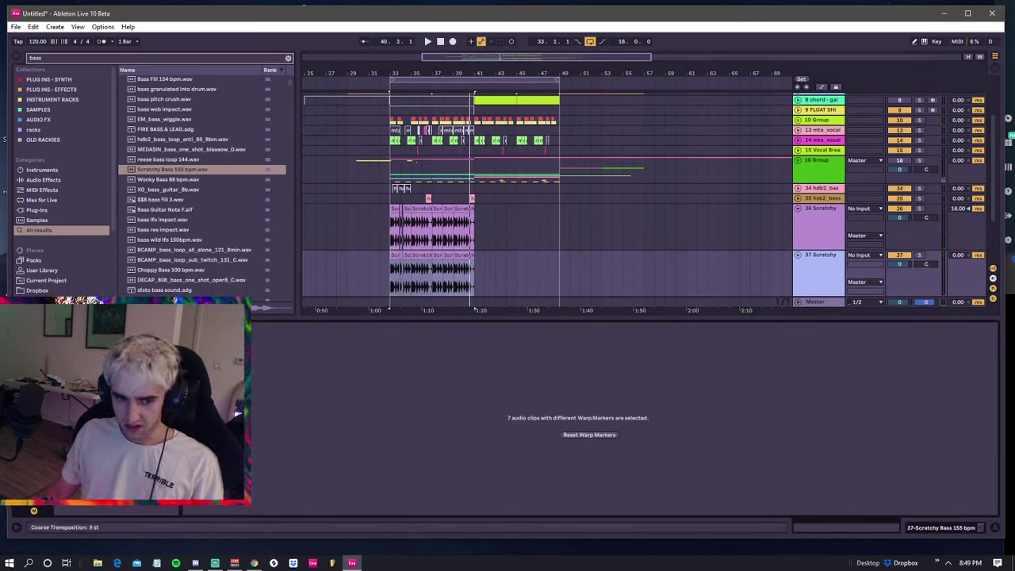
- Play the original and copied Scratchy Bass clips together from bar 33 and compare the two layers
drag(390, 277, 476, 268)
key(space)
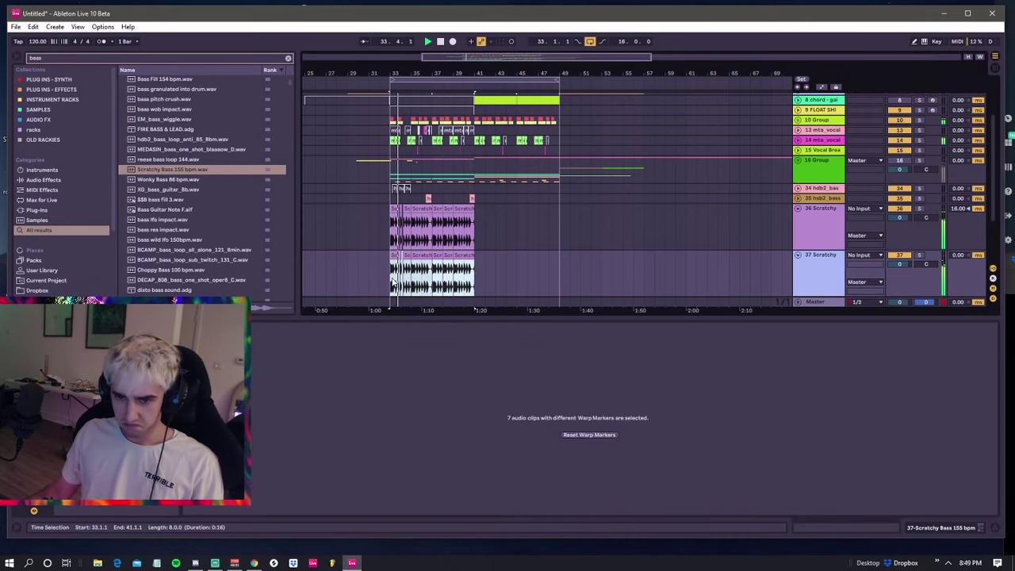
click(391, 281)
shift+click(471, 264)
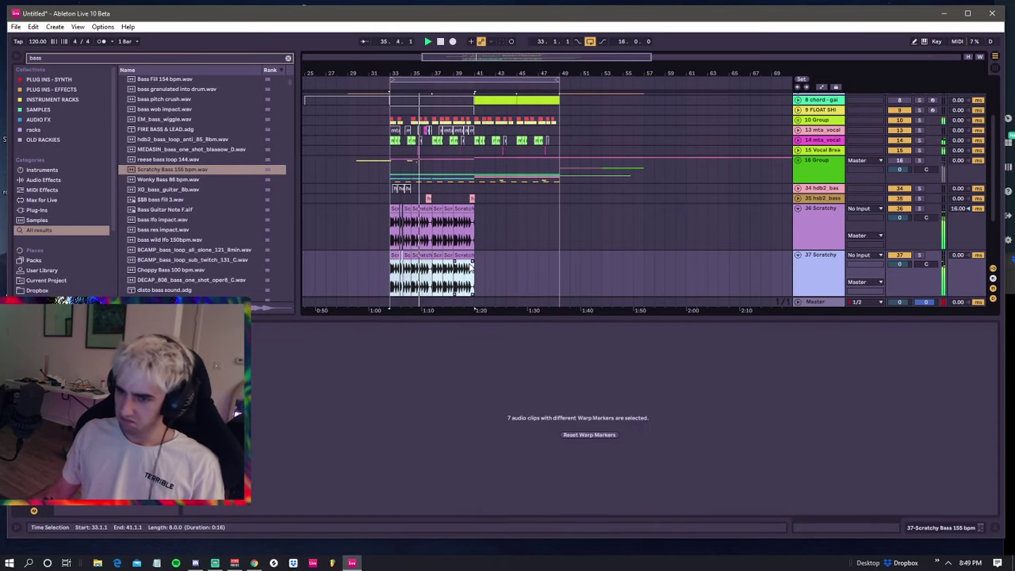
click(390, 226)
shift+click(474, 261)
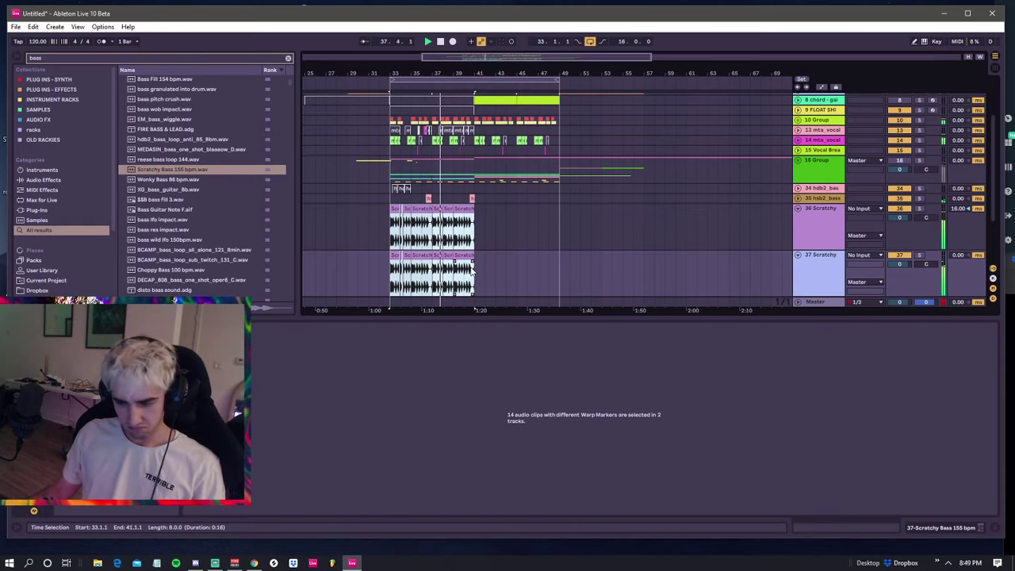
drag(476, 268, 394, 231)
- Group the two Scratchy Bass tracks and select the group's range from bar 33 to 41
click(816, 232)
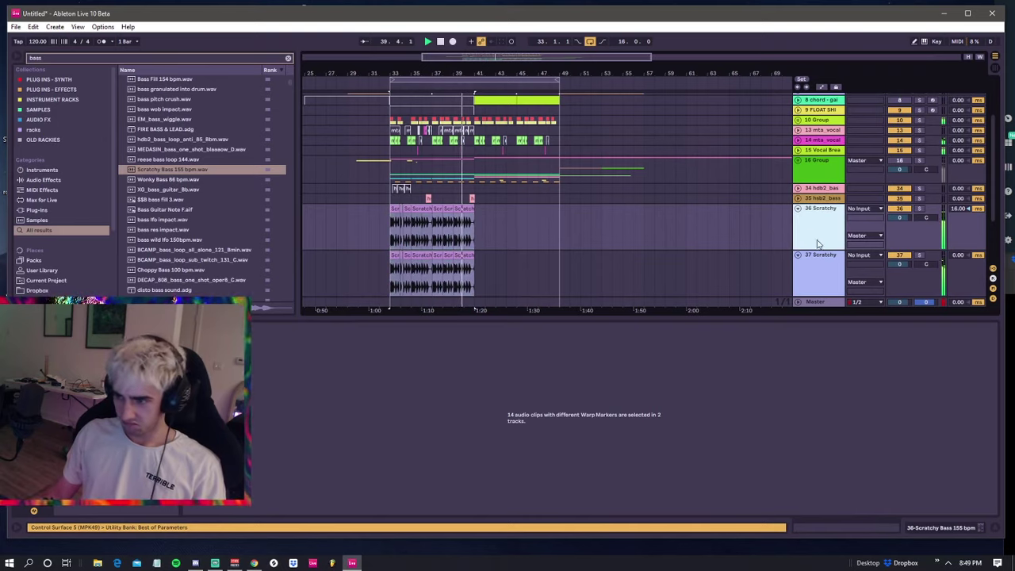
shift+click(827, 265)
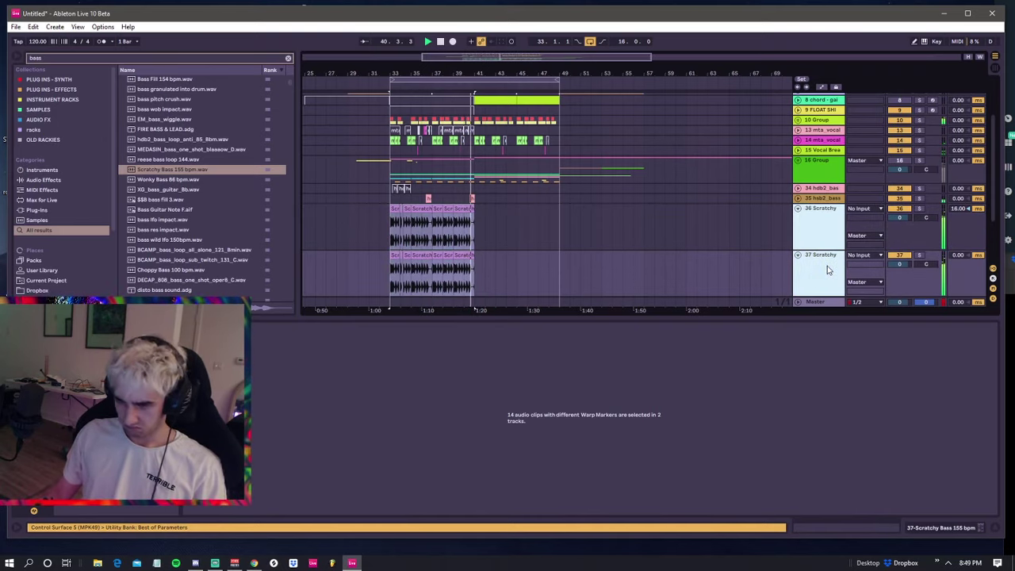
key(ctrl+g)
click(394, 221)
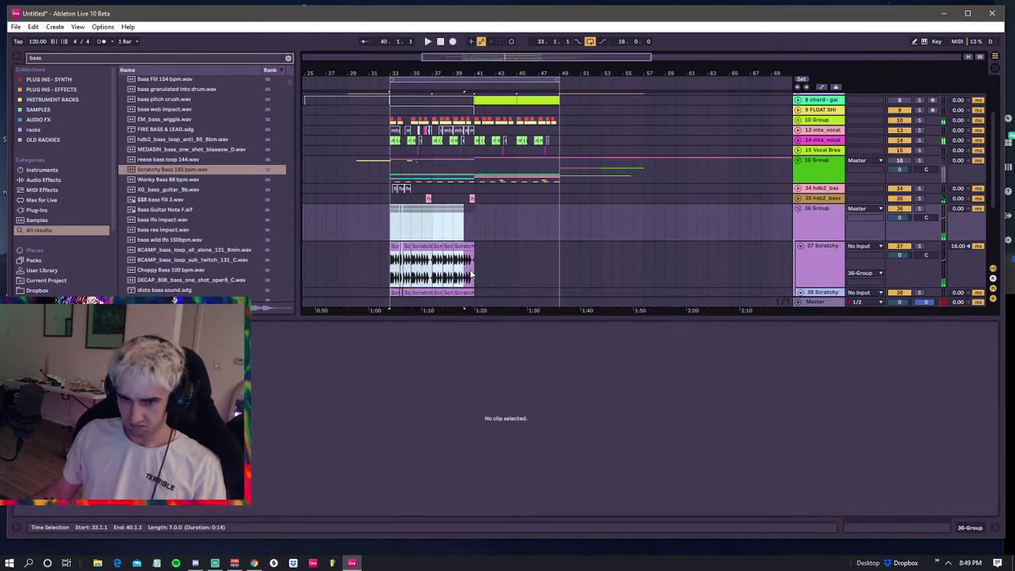
scroll(707, 205, up, 4)
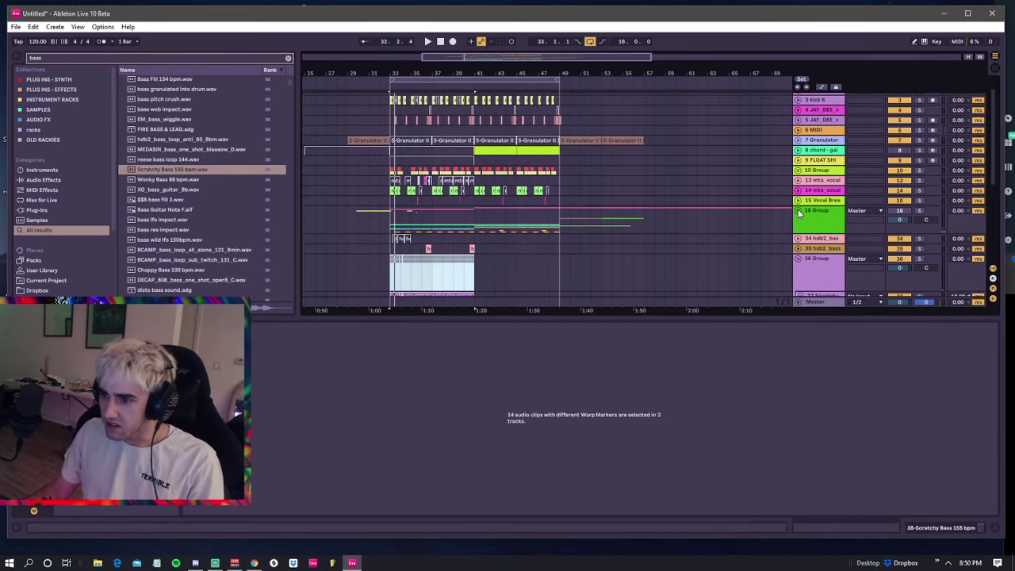
- Play from bar 33 and trim the first mta_vocal_loop_chopp clip to end at about 33.2.3
scroll(775, 196, up, 1)
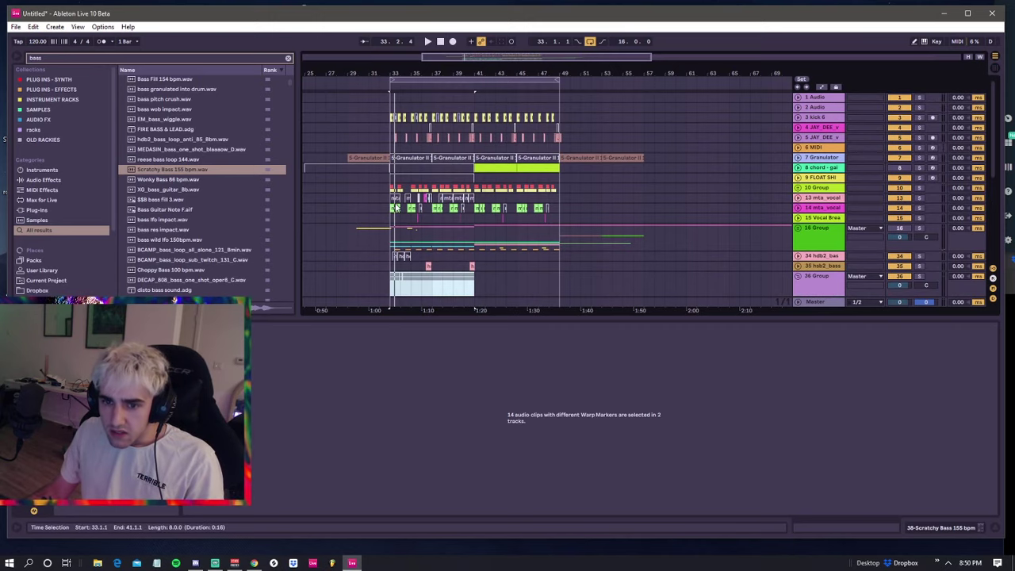
click(396, 207)
drag(388, 75, 393, 135)
key(space)
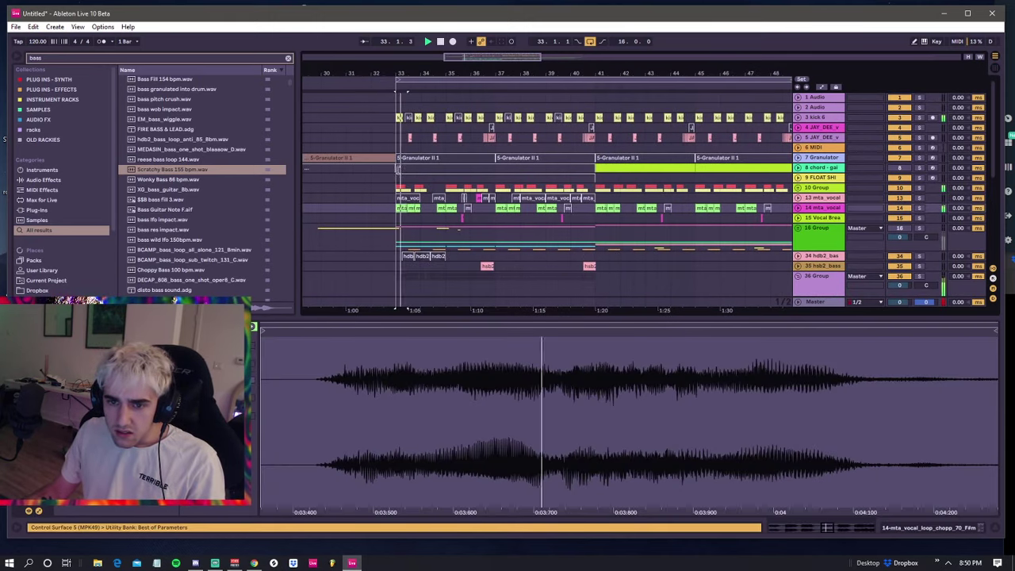
key(space)
key(space)
click(403, 208)
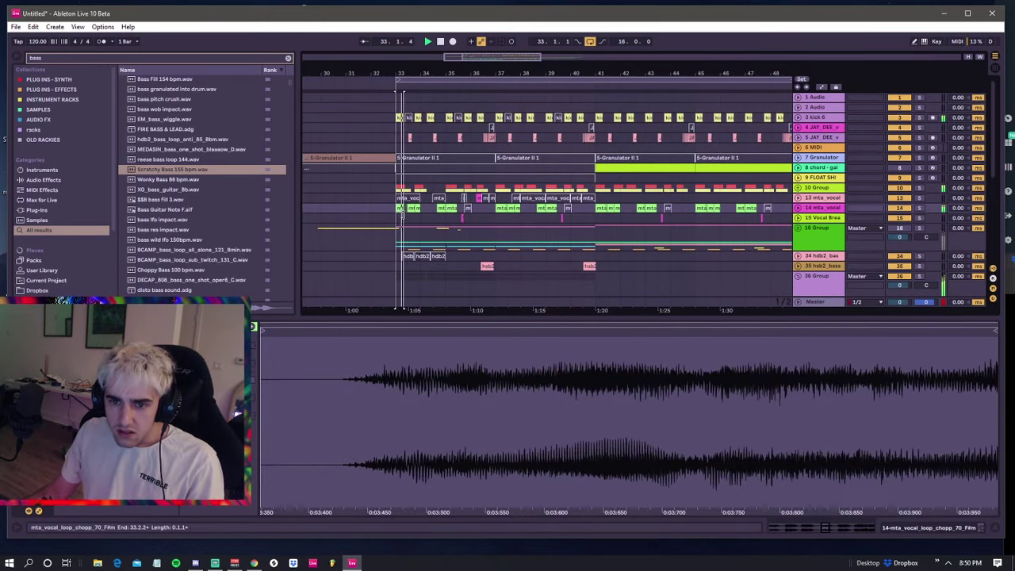
drag(403, 215, 404, 215)
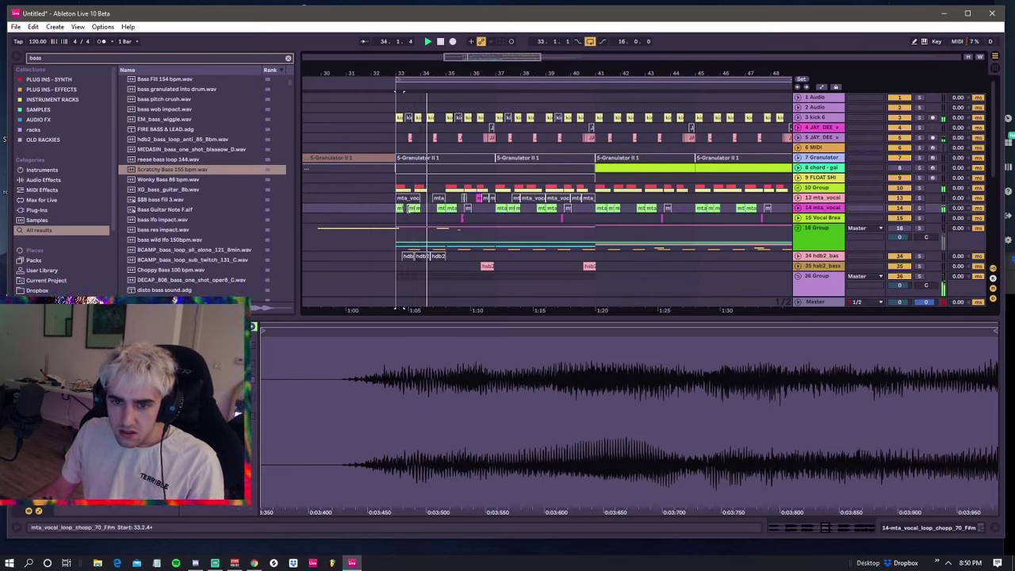
- Audition the vocal adlib clip at bar 36 within the arrangement
click(455, 207)
drag(475, 73, 431, 76)
click(432, 198)
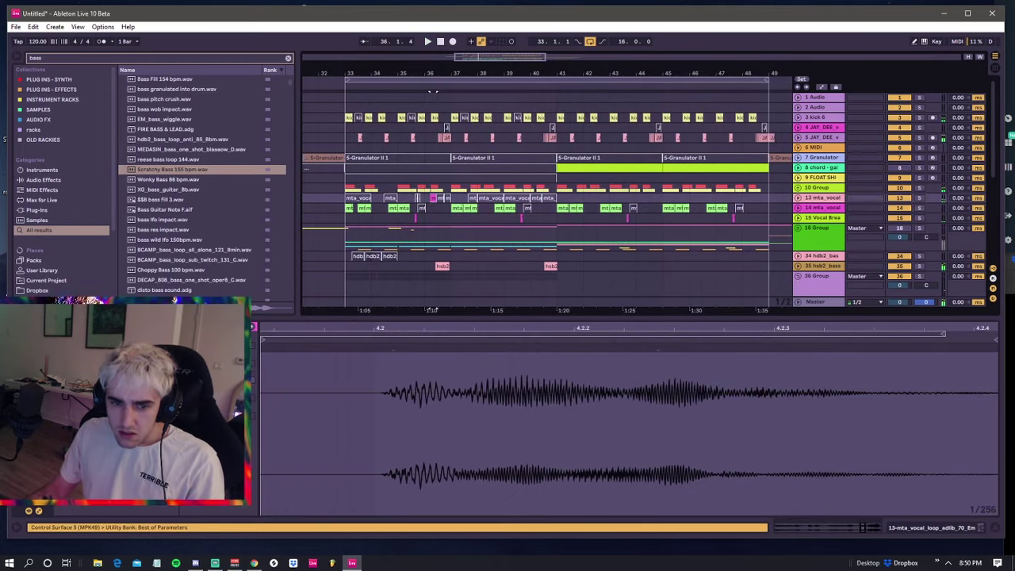
key(space)
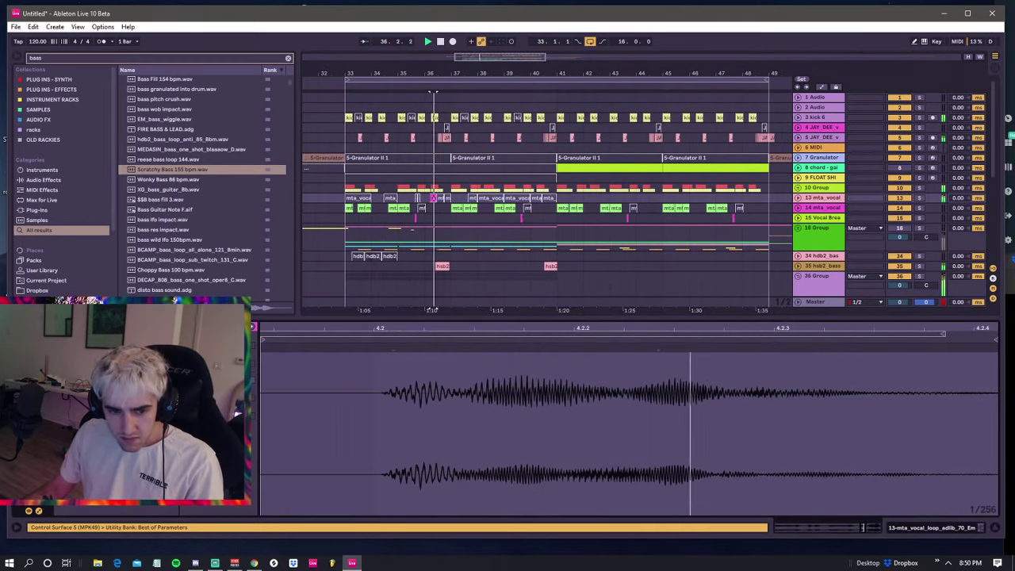
key(space)
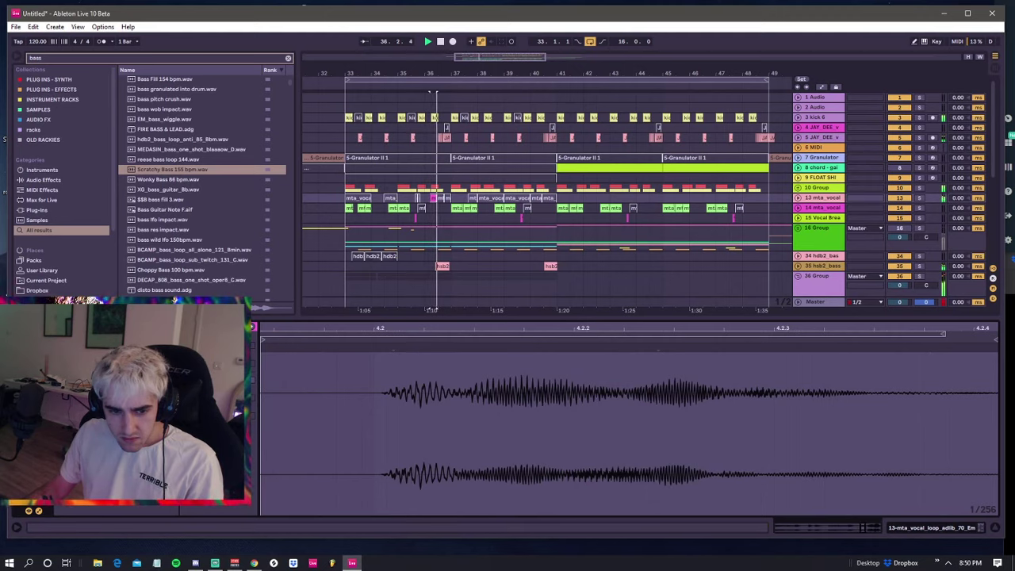
- Audition the vocal chop clips in bars 33 to 35, selecting the two chops after the first one
click(368, 173)
drag(369, 73, 383, 65)
key(space)
key(space)
click(381, 205)
shift+click(382, 206)
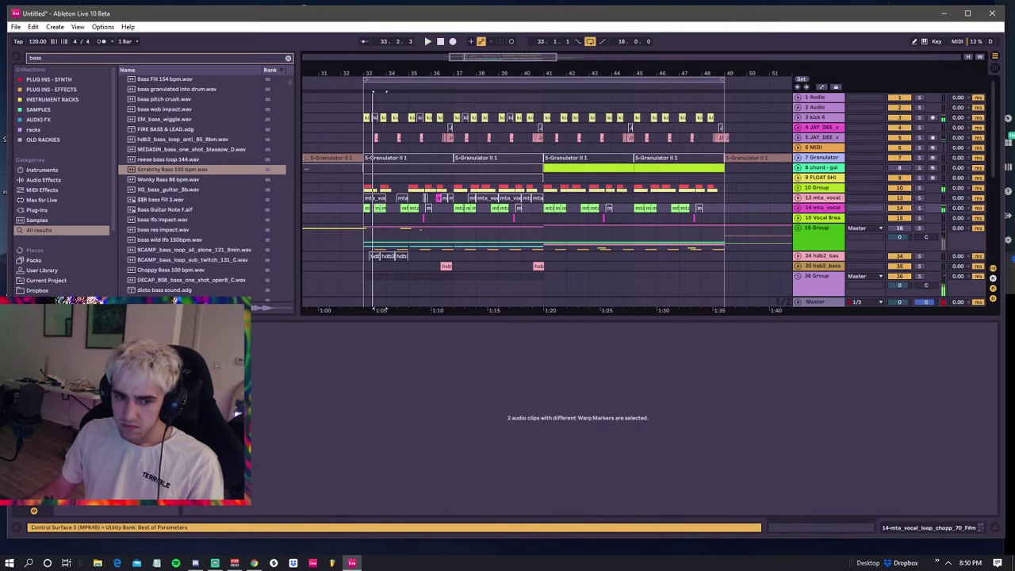
key(space)
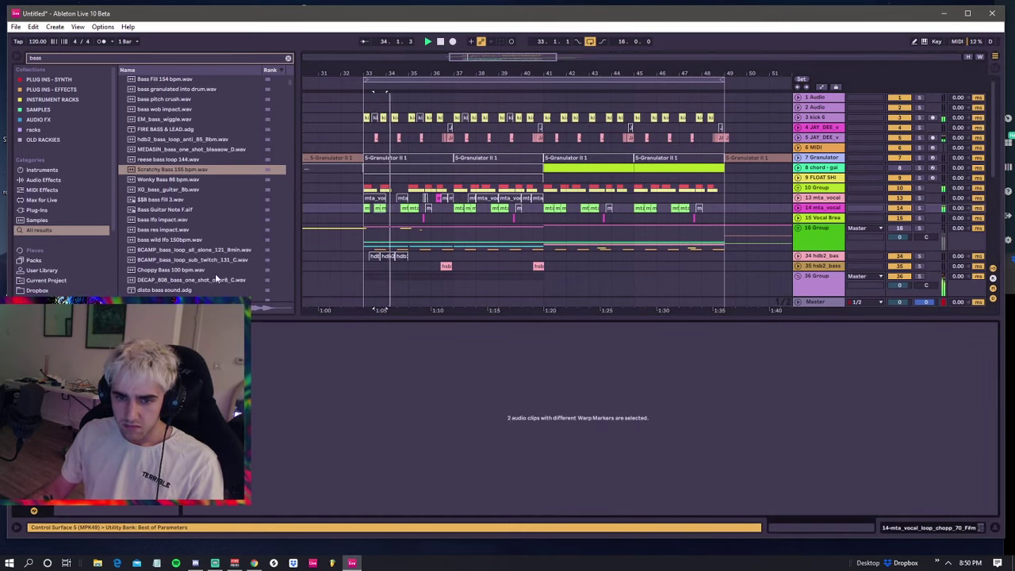
scroll(383, 220, down, 3)
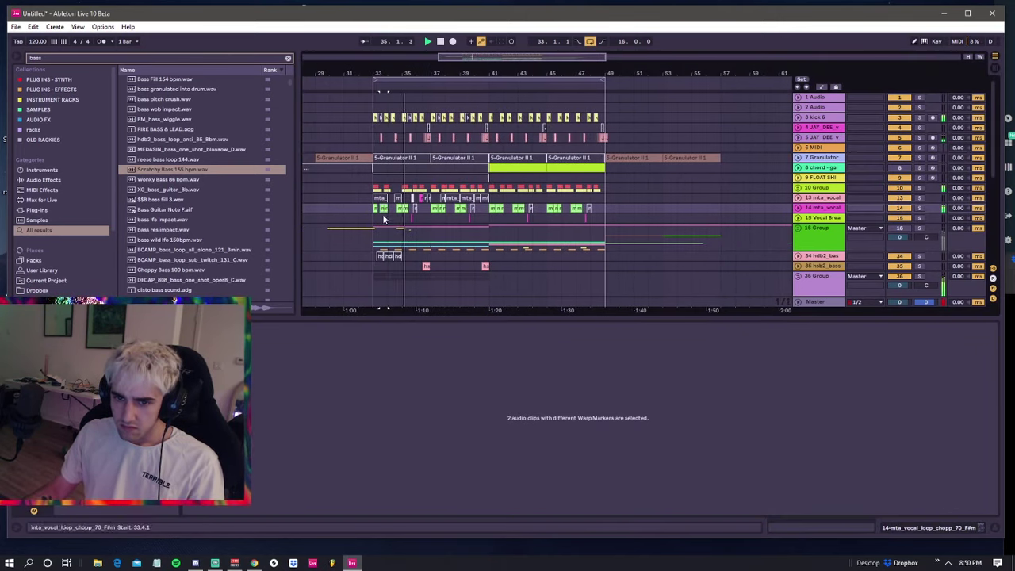
click(402, 207)
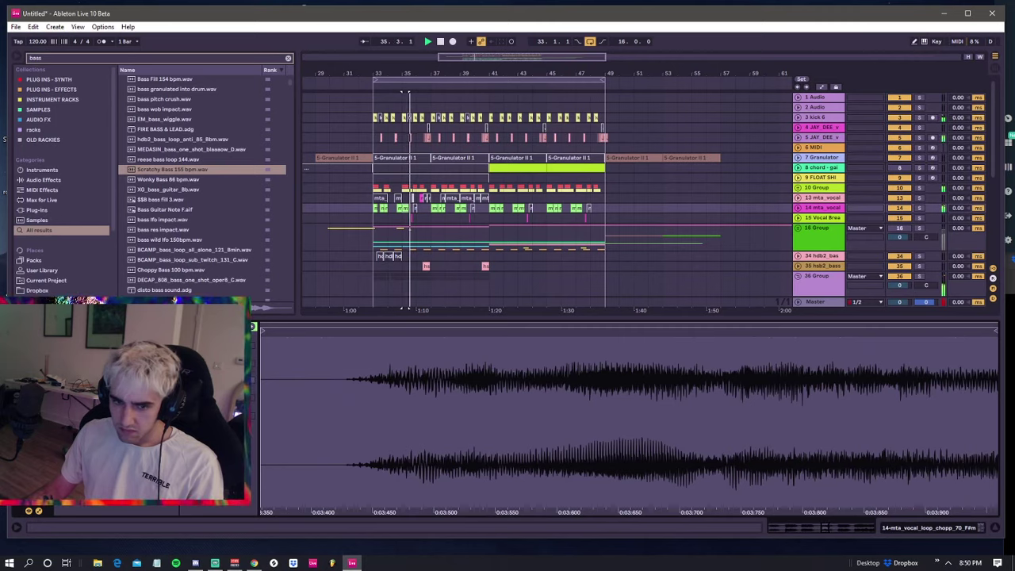
click(374, 191)
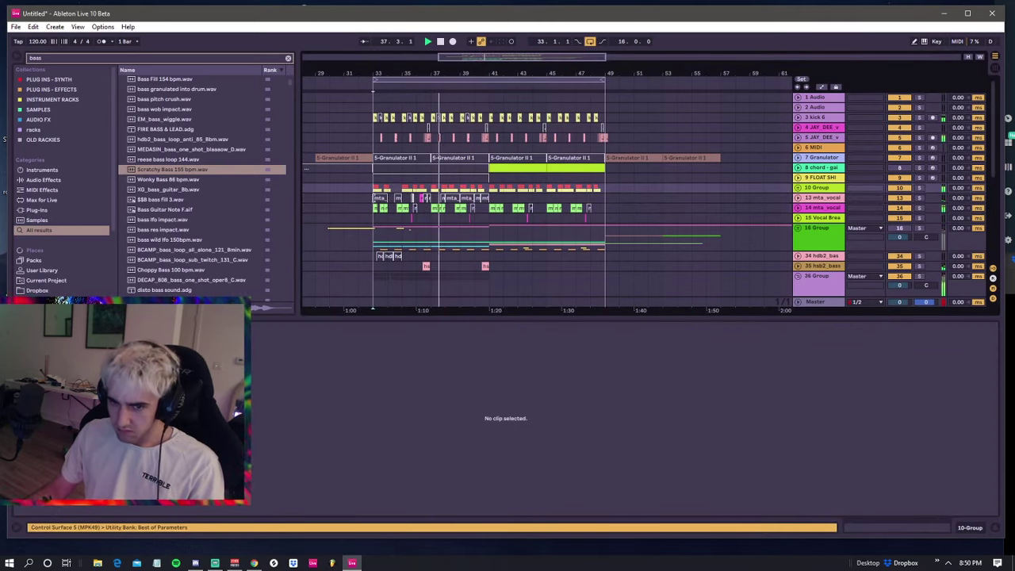
click(373, 208)
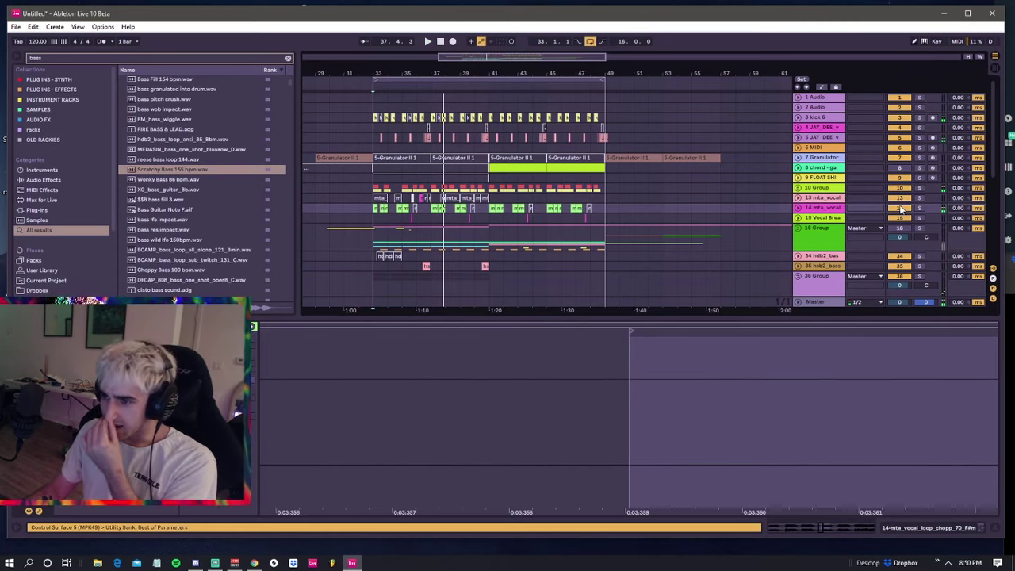
- Play the arrangement from bar 32 to bar 41 and listen to the vocals against the bass layers
click(360, 206)
key(space)
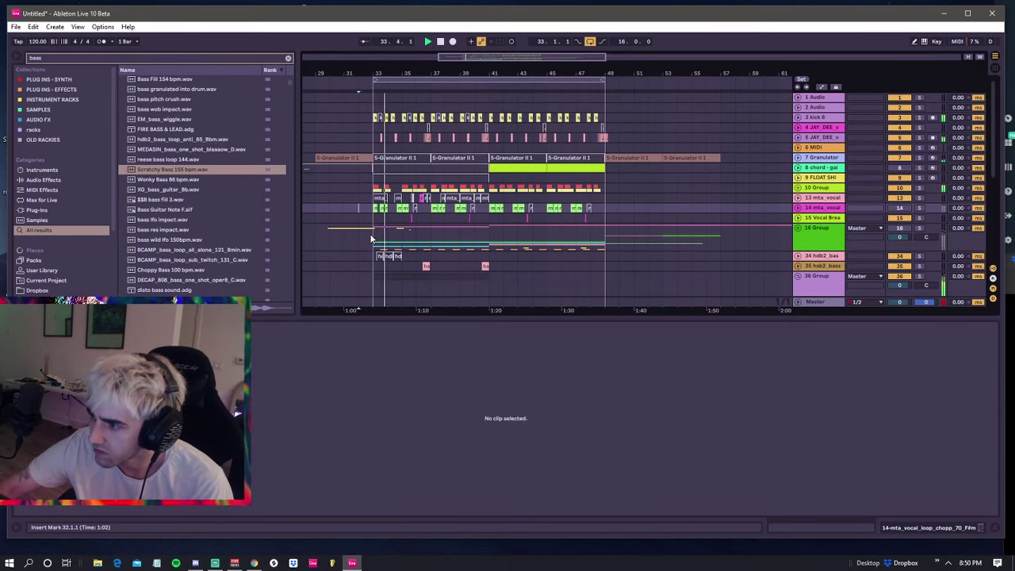
click(374, 209)
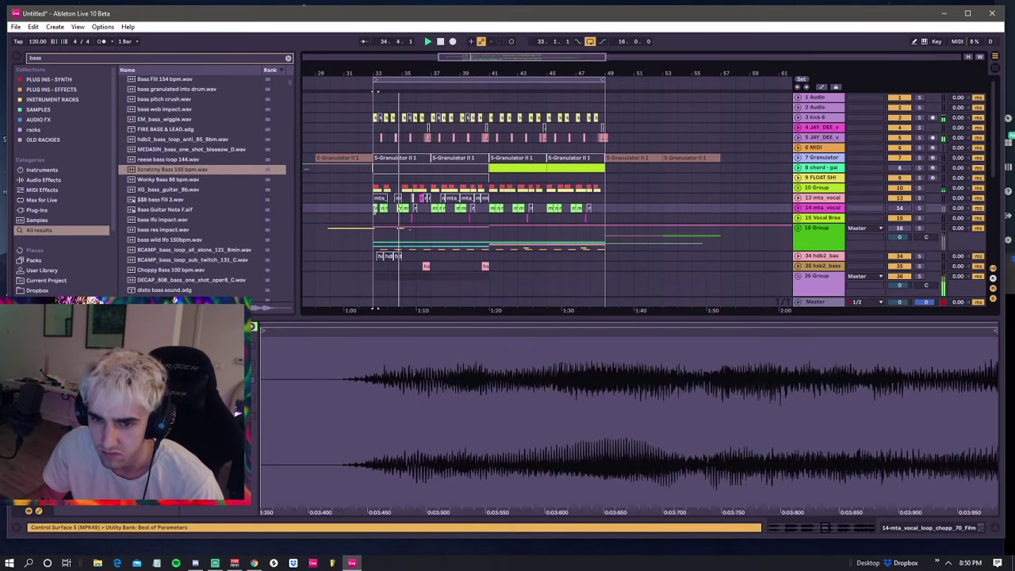
click(374, 191)
click(375, 206)
click(375, 197)
click(374, 191)
click(373, 197)
click(373, 191)
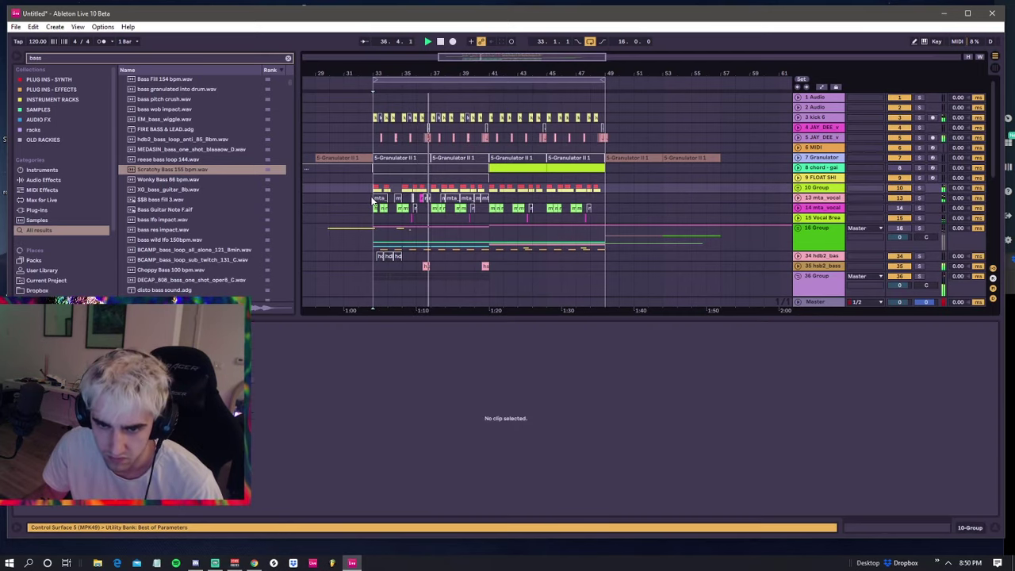
click(372, 196)
click(373, 192)
click(374, 197)
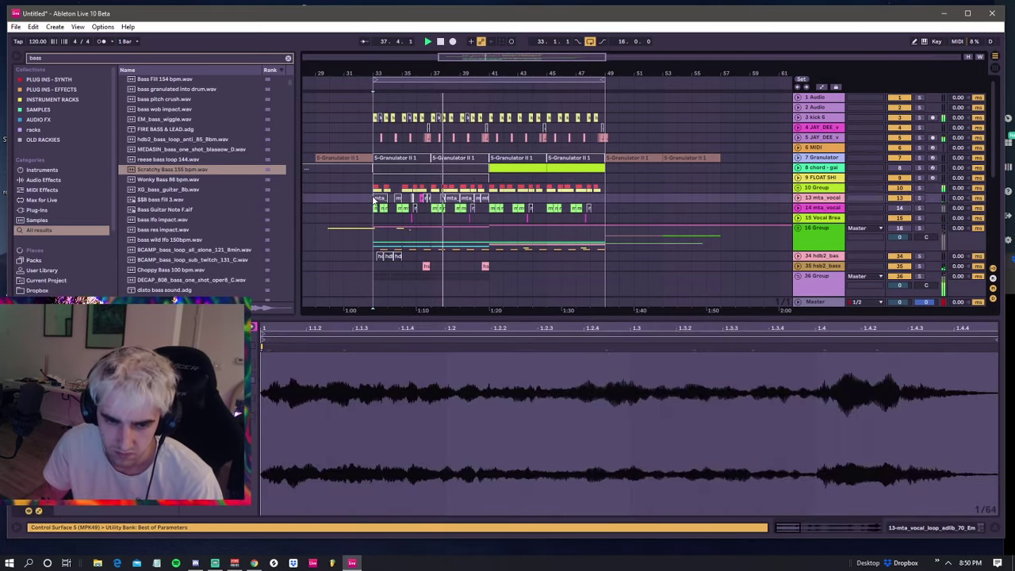
click(374, 193)
click(374, 197)
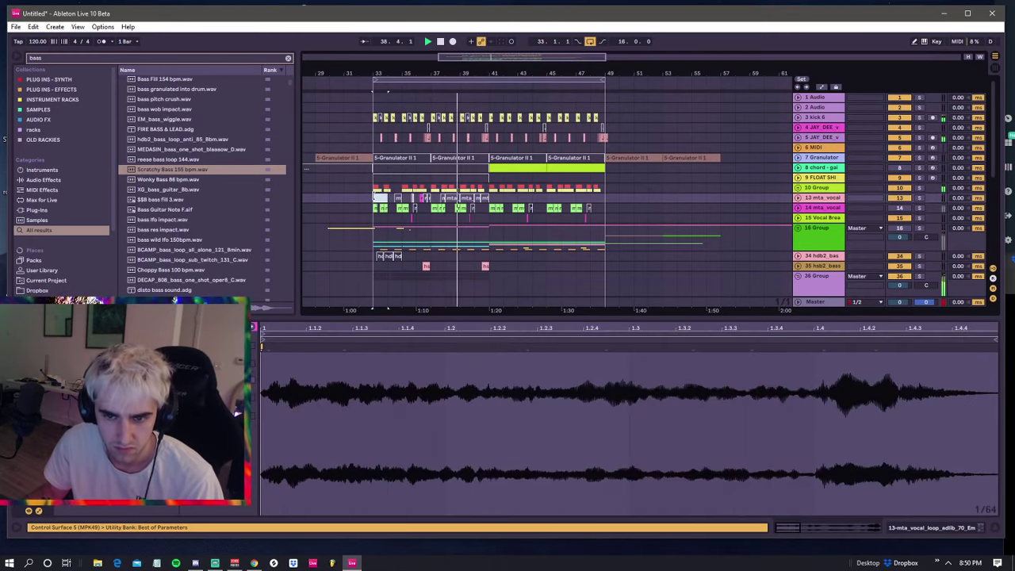
click(374, 193)
click(370, 196)
click(373, 193)
click(374, 198)
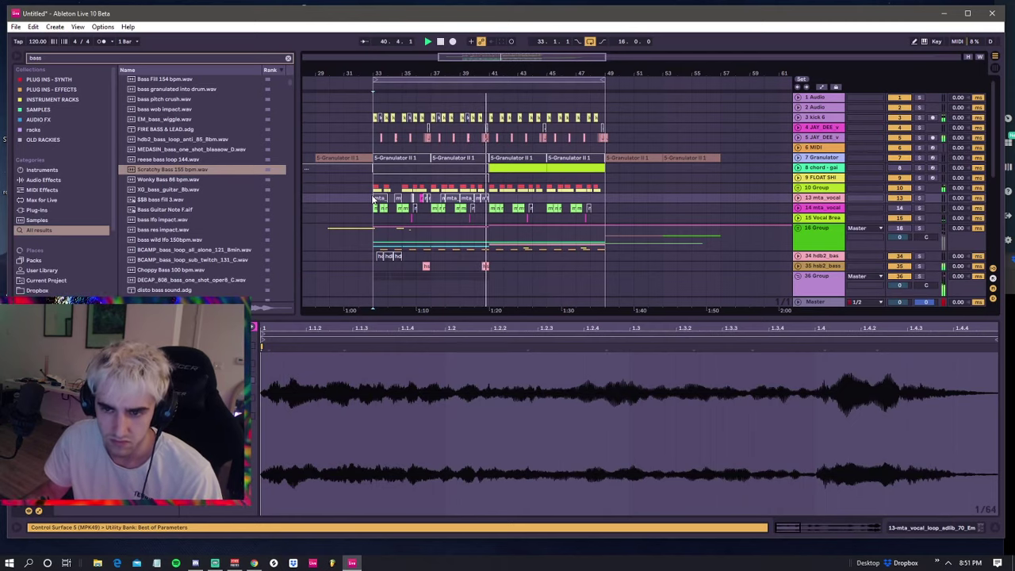
- Stop playback and fold the two Scratchy Bass tracks inside their group
scroll(371, 197, down, 4)
key(space)
scroll(393, 244, down, 2)
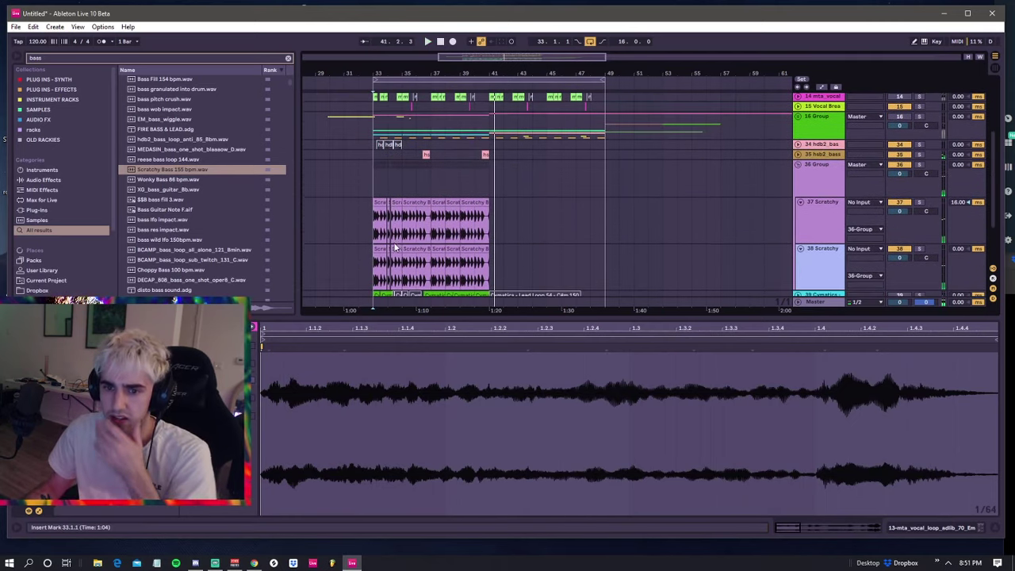
click(801, 203)
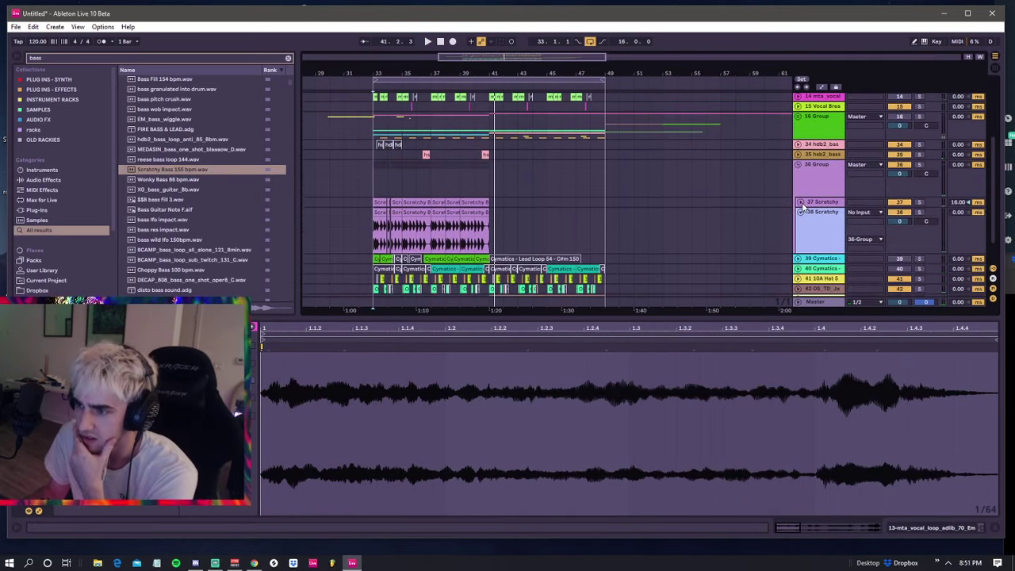
click(800, 212)
- Play the arrangement from bar 33 and select the vocal adlib clip at bar 36 for comparison
click(371, 181)
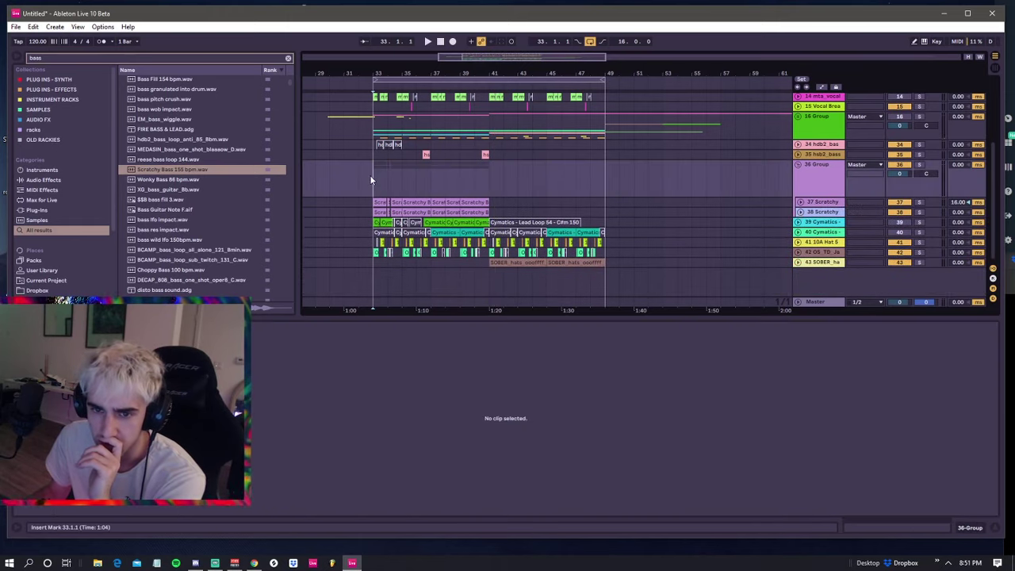
key(space)
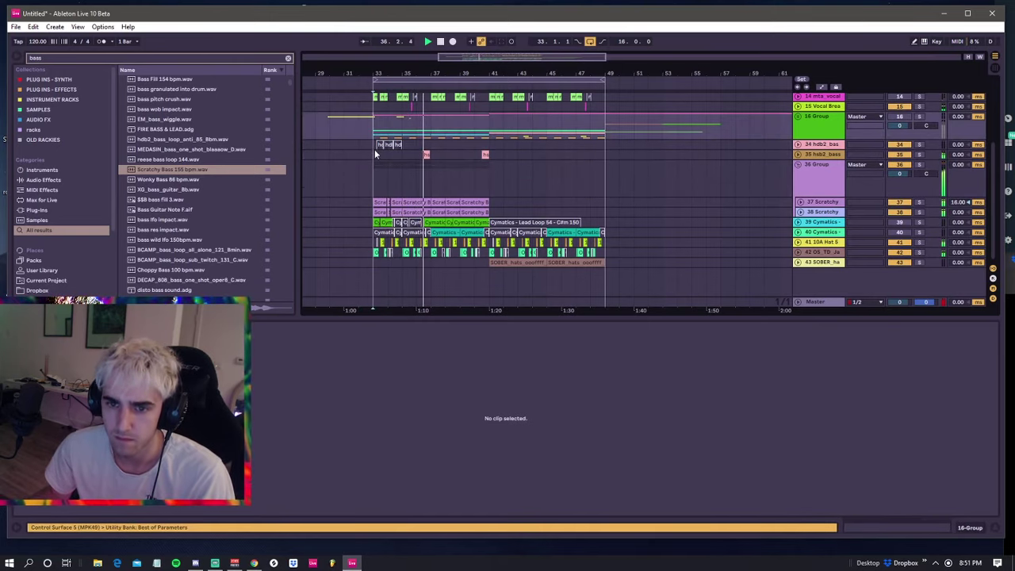
scroll(379, 157, up, 2)
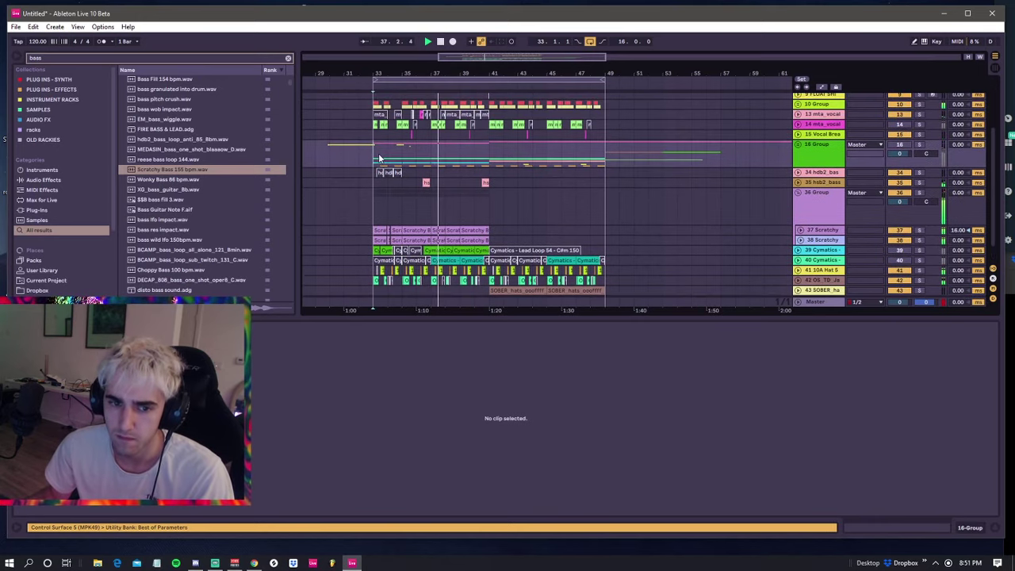
scroll(420, 155, up, 2)
click(421, 143)
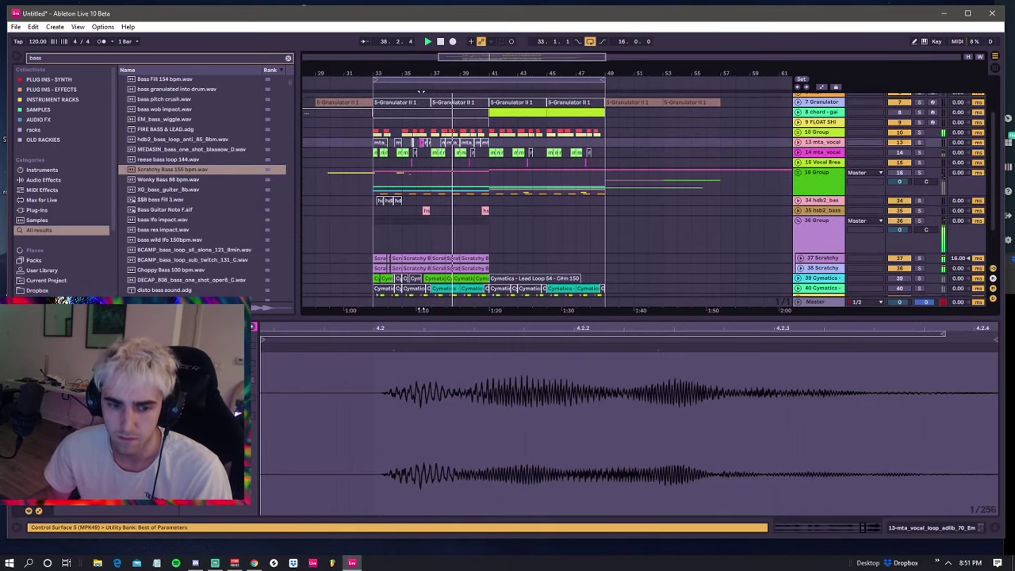
click(420, 141)
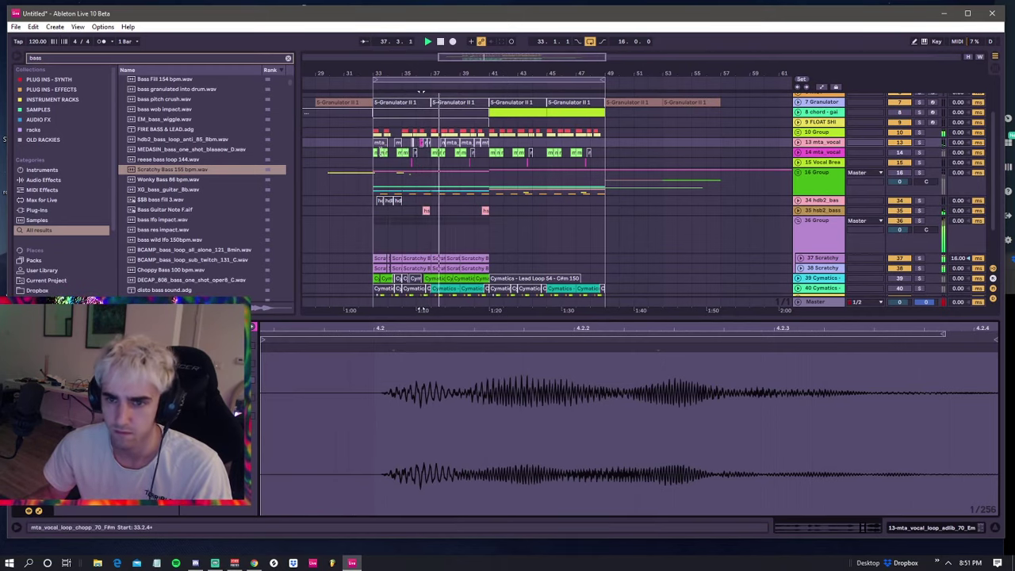
- Audition the vocal adlib clip starting at 34.2.4 repeatedly against the bass
click(380, 143)
click(397, 144)
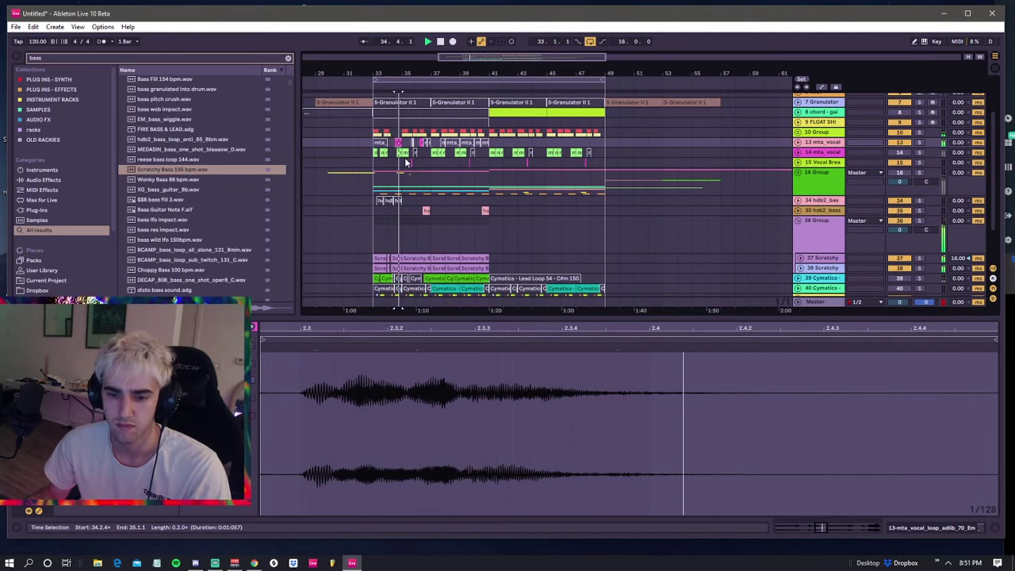
key(space)
key(space)
key(space)
key(space)
key(space)
key(space)
key(space)
key(space)
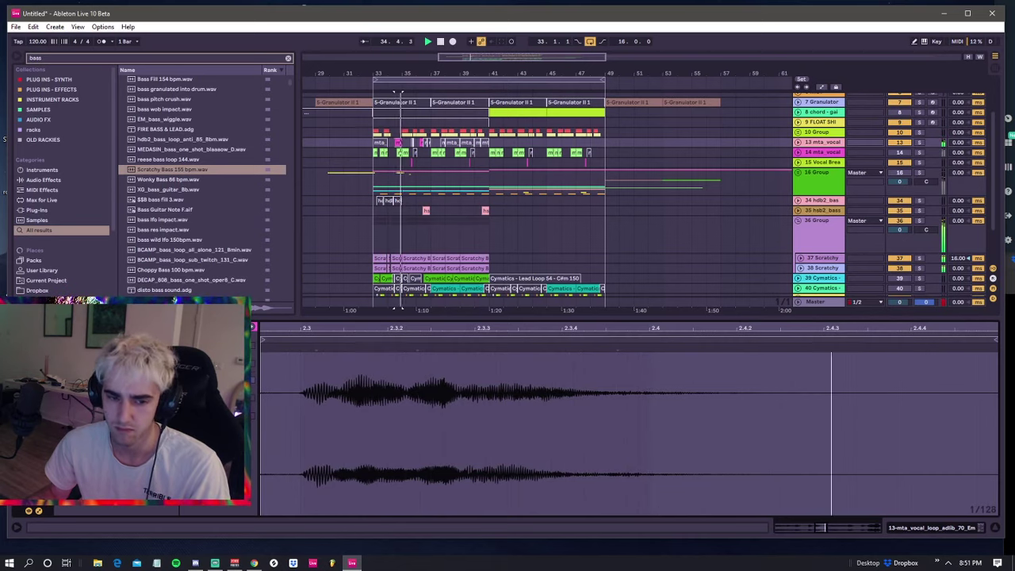
key(space)
key(space)
key(space)
key(space)
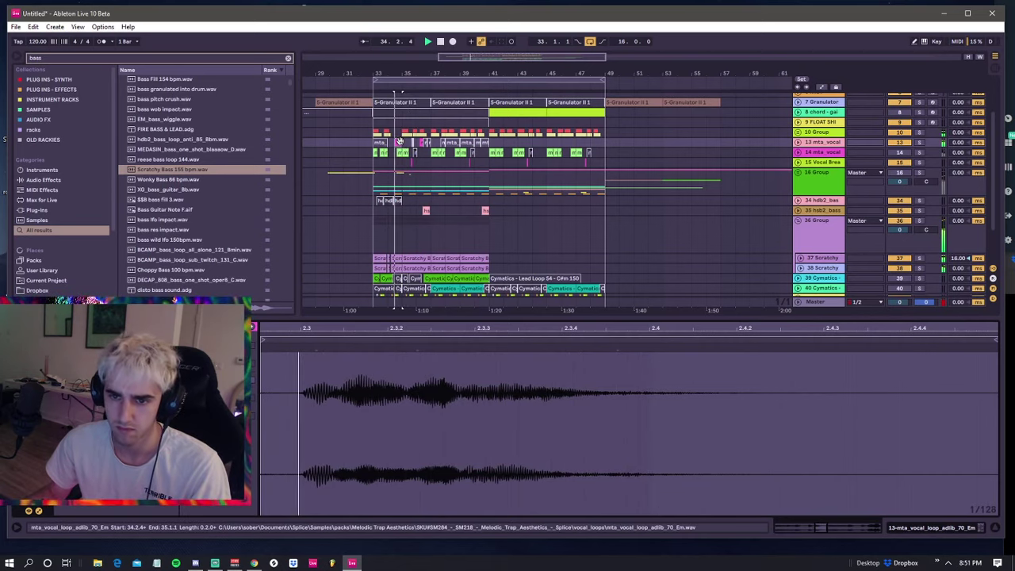
key(space)
- Shorten the vocal adlib clip at 34.2.4 to end at about 34.3.2, checking it in playback
drag(402, 143, 398, 144)
click(397, 92)
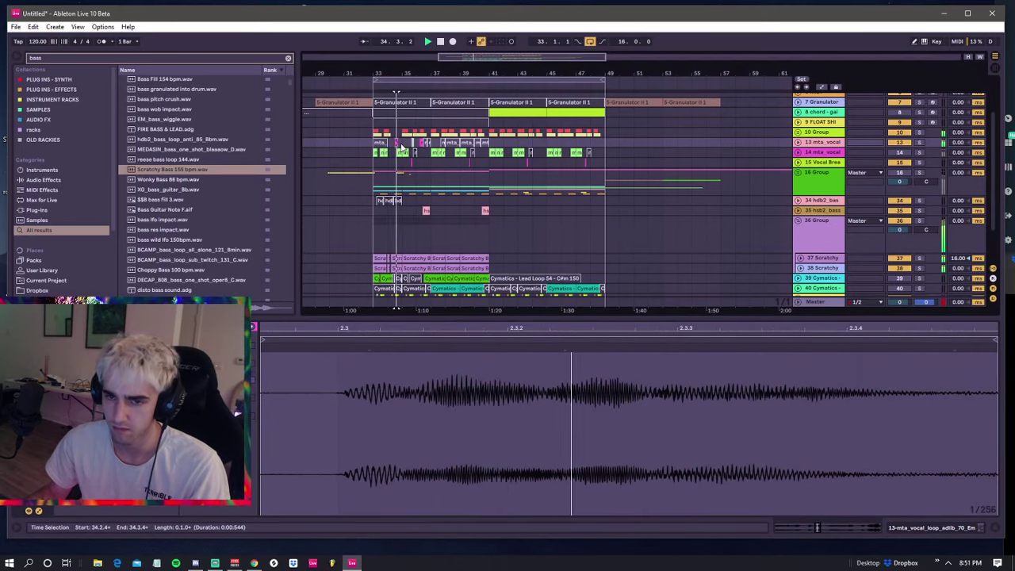
key(space)
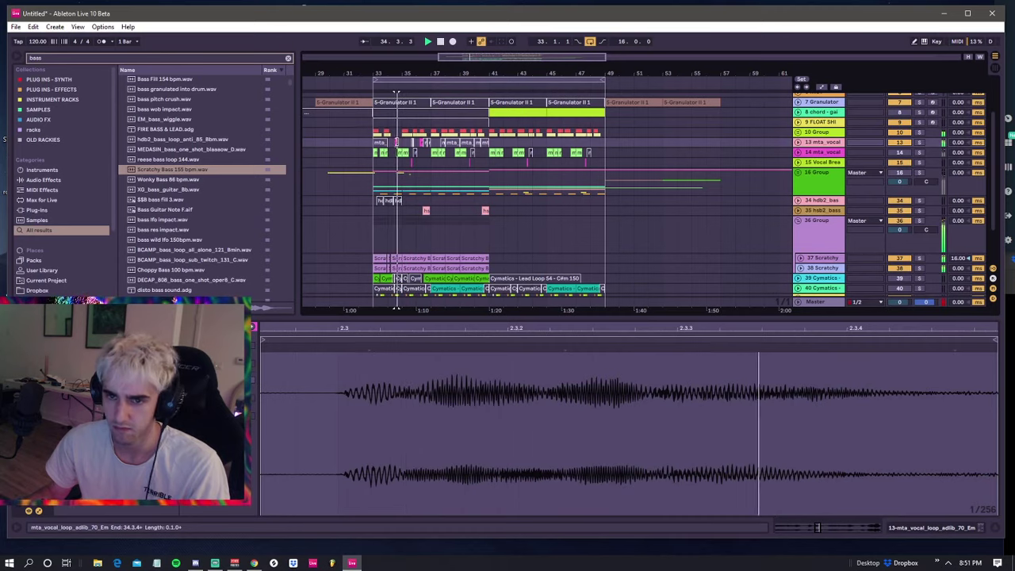
drag(397, 143, 395, 142)
key(space)
key(space)
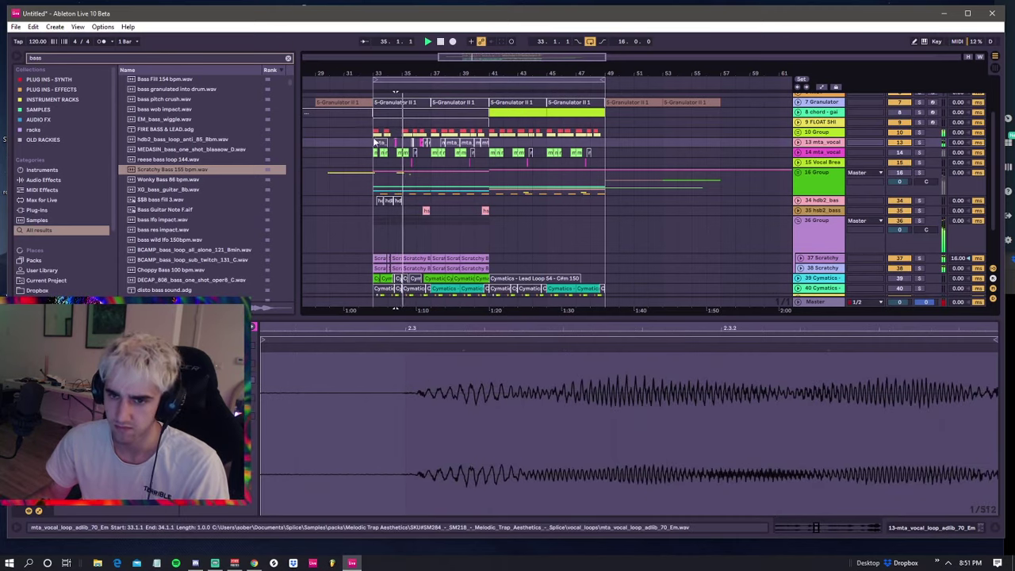
- Cut the vocal adlib clip at bar 33 into shorter chops, checking it in playback from 33.1.1
click(368, 135)
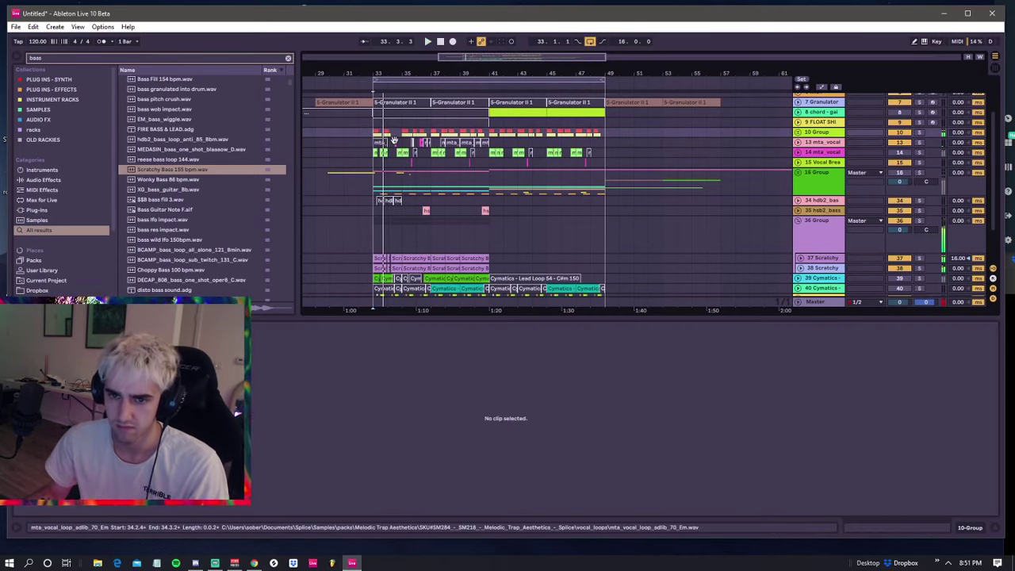
click(379, 142)
click(376, 135)
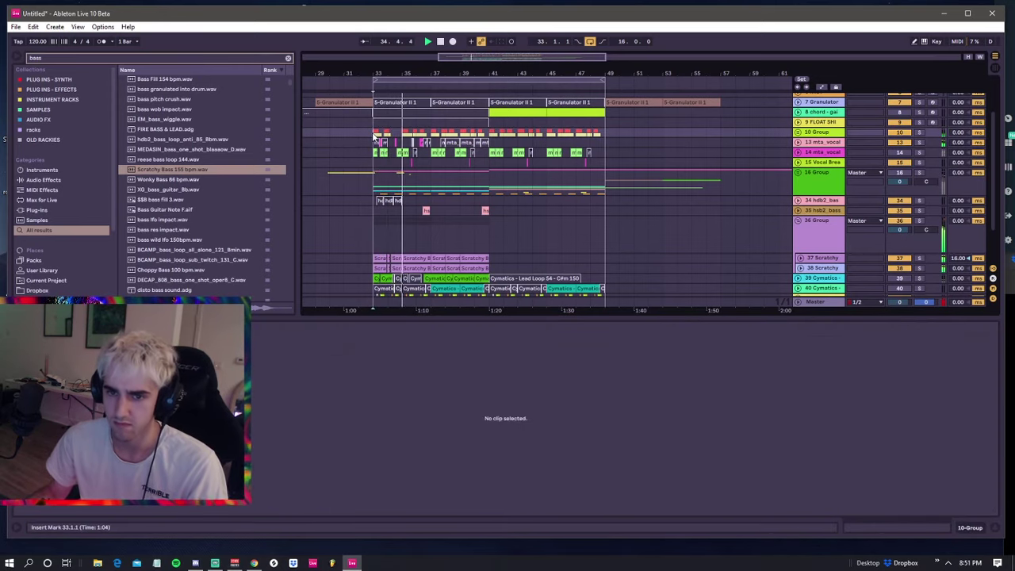
click(375, 142)
- Compare the vocal adlib chops in bars 33 to 35 with the clip at 36.2.4, playing from bar 36
drag(372, 143, 399, 146)
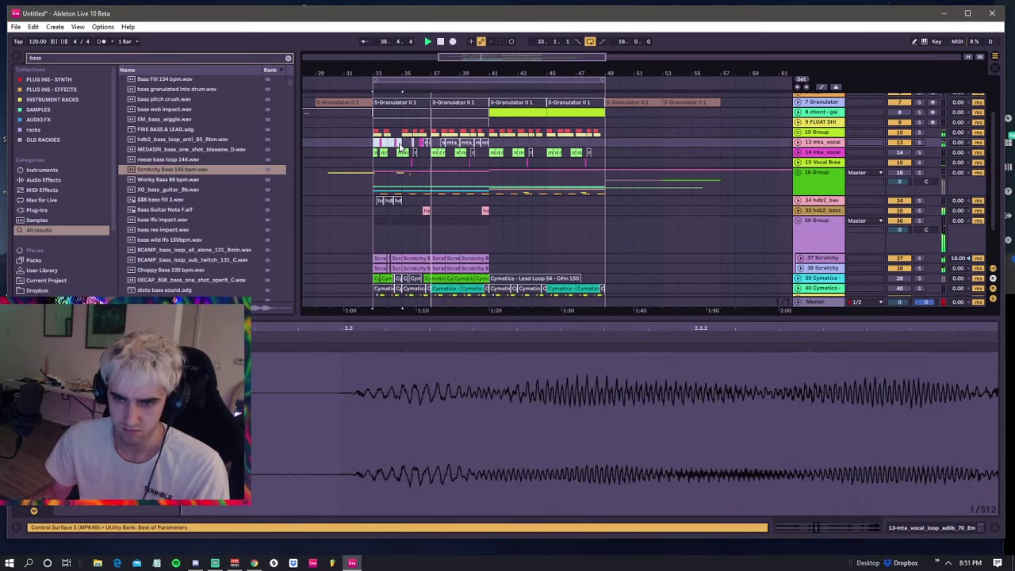
click(421, 150)
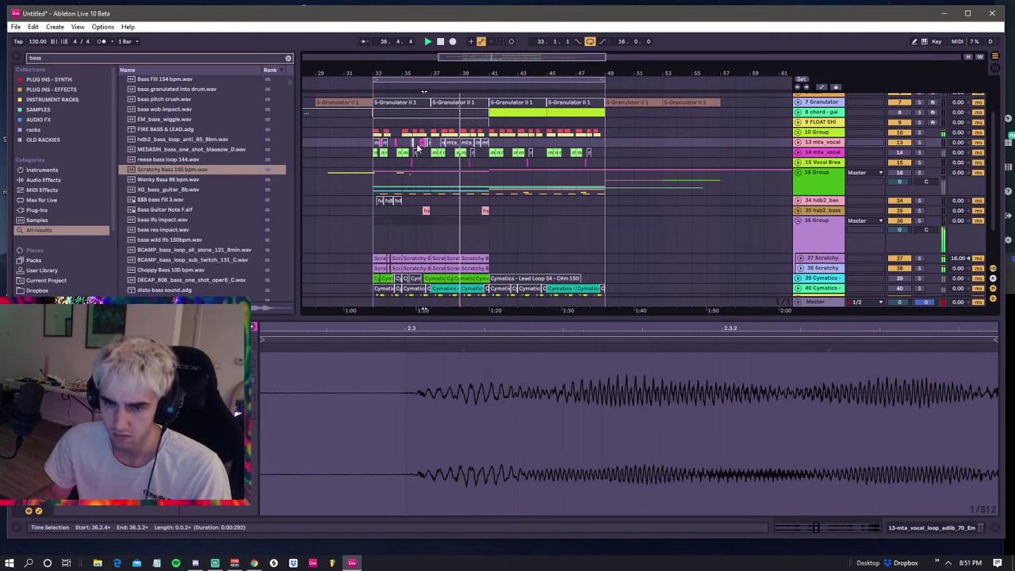
click(416, 147)
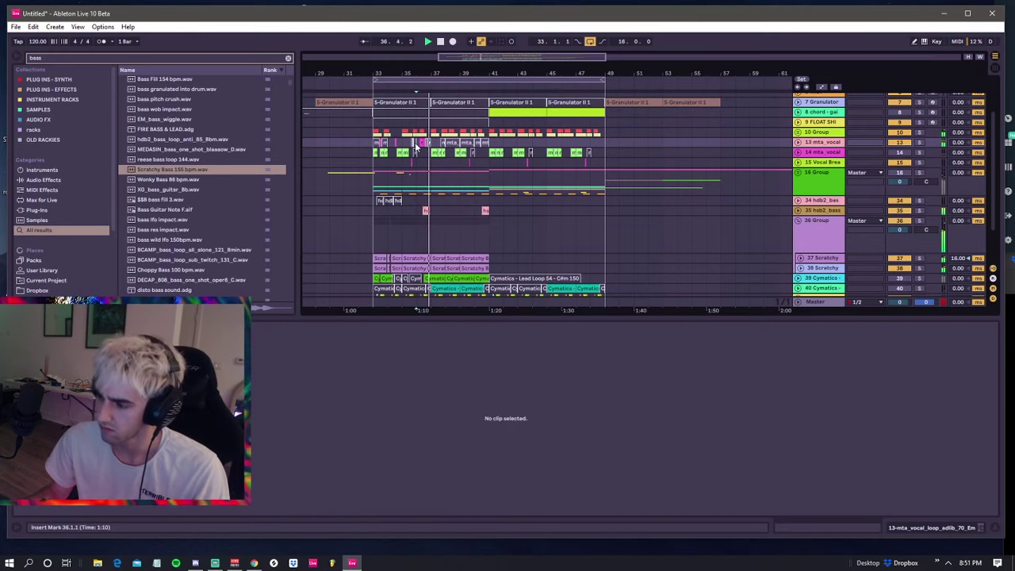
key(space)
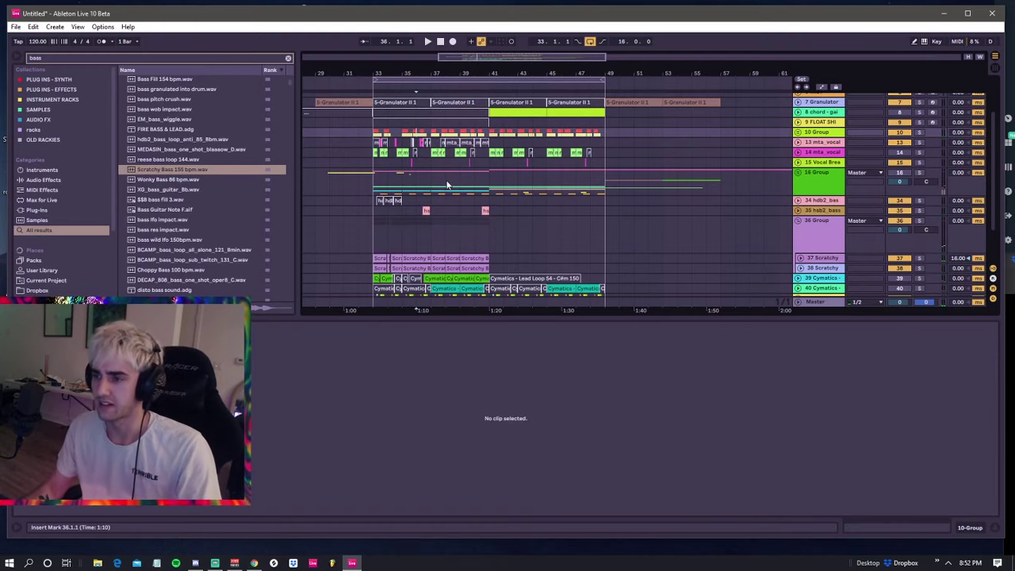
- Play the arrangement from bar 32 to review the vocal adlib chops against the bass
click(359, 132)
key(space)
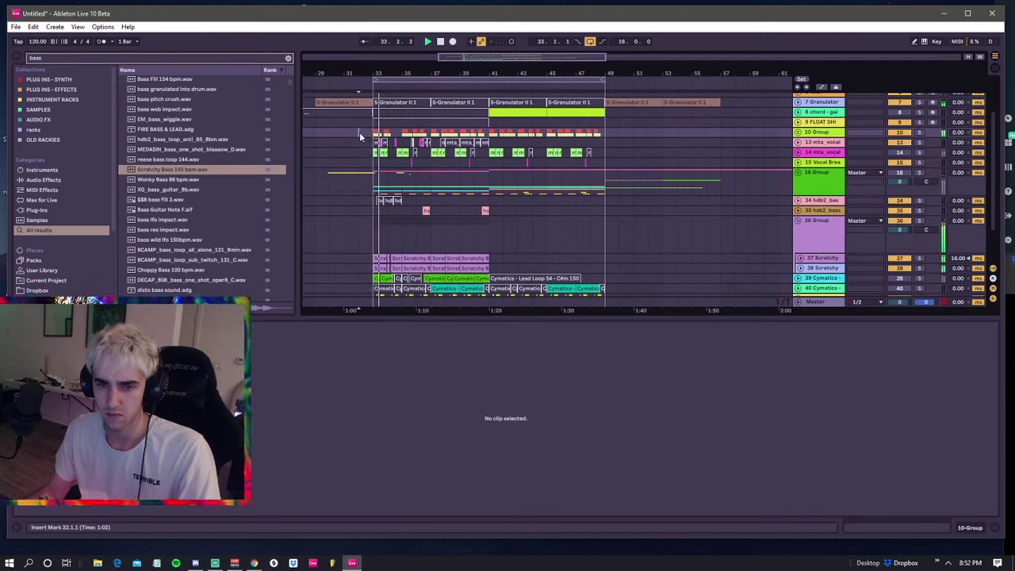
key(space)
key(space)
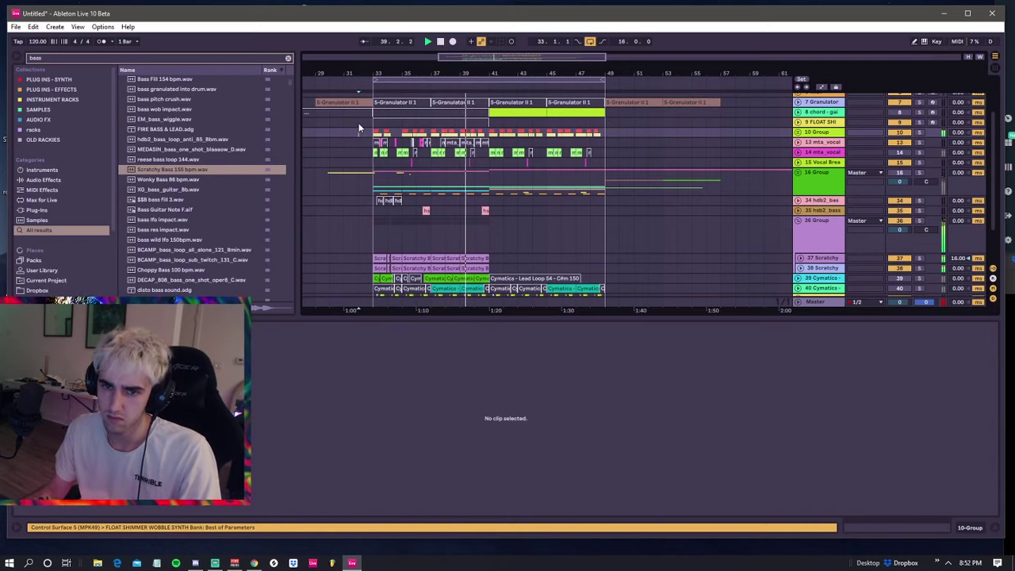
- Duplicate track 38's Scratchy Bass clips from bars 33–41 into bars 41–49 and set that track's delay to 16.00 ms
drag(423, 72, 405, 56)
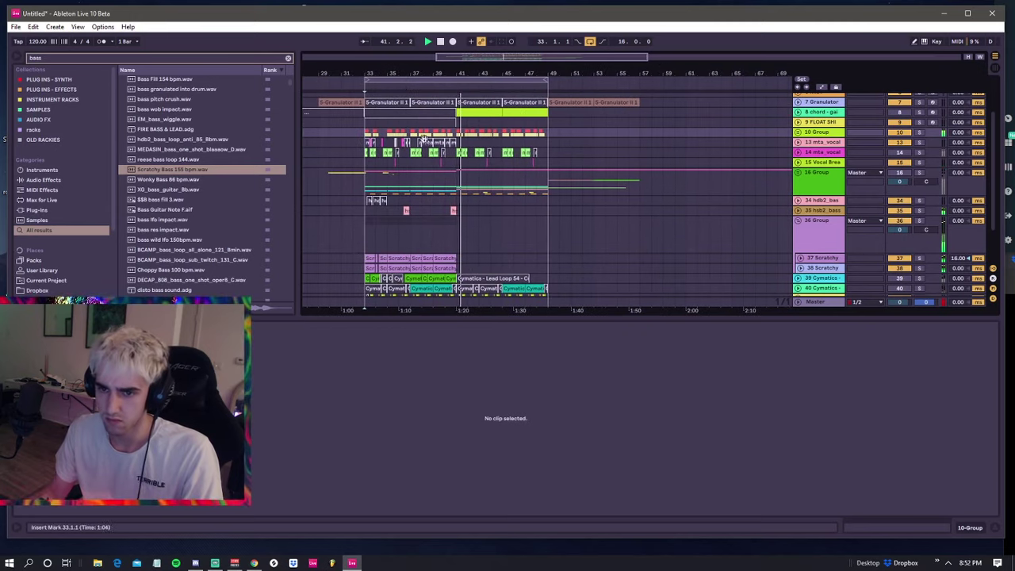
scroll(372, 143, down, 2)
scroll(372, 148, up, 1)
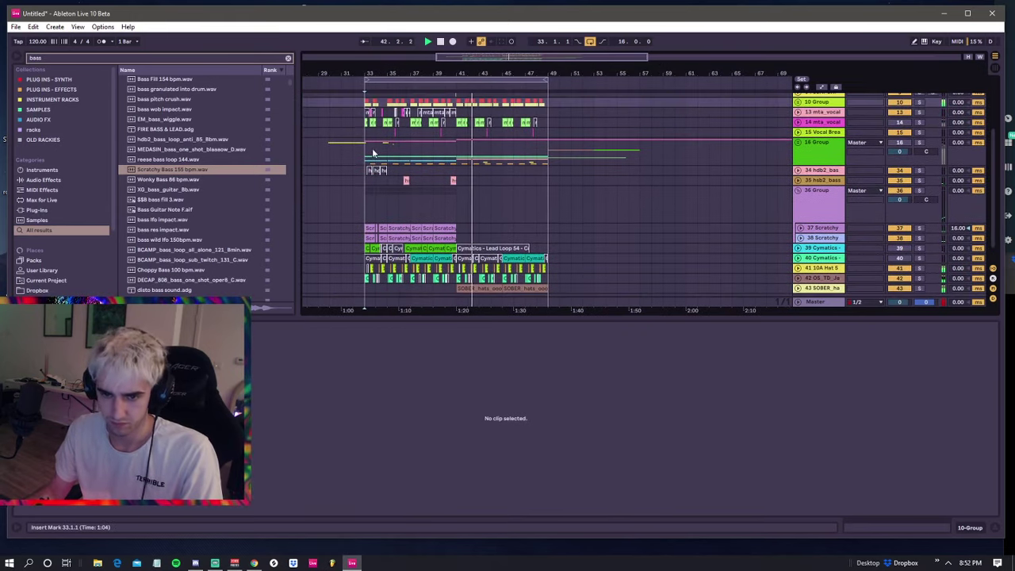
click(370, 239)
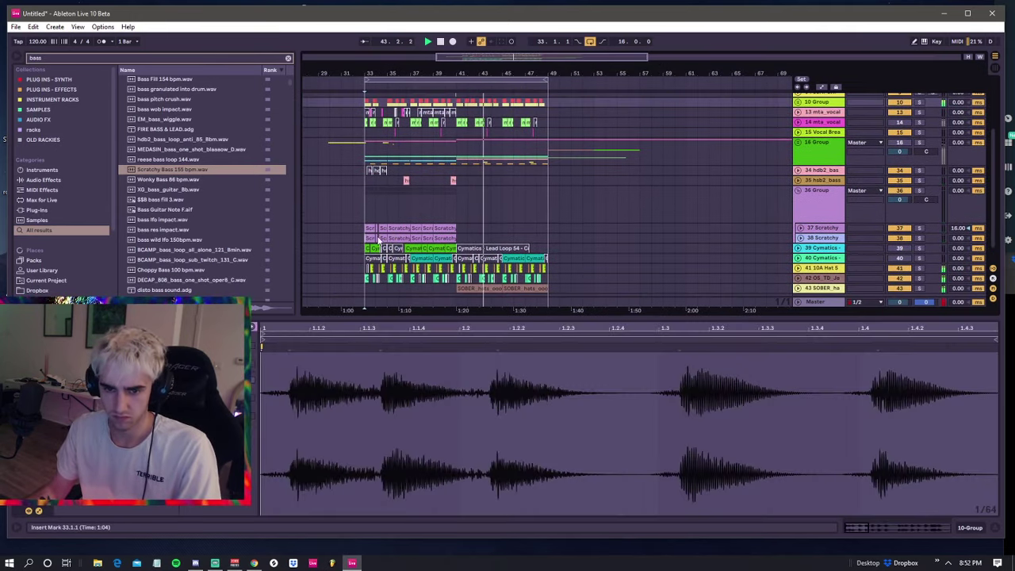
shift+click(449, 239)
key(ctrl+d)
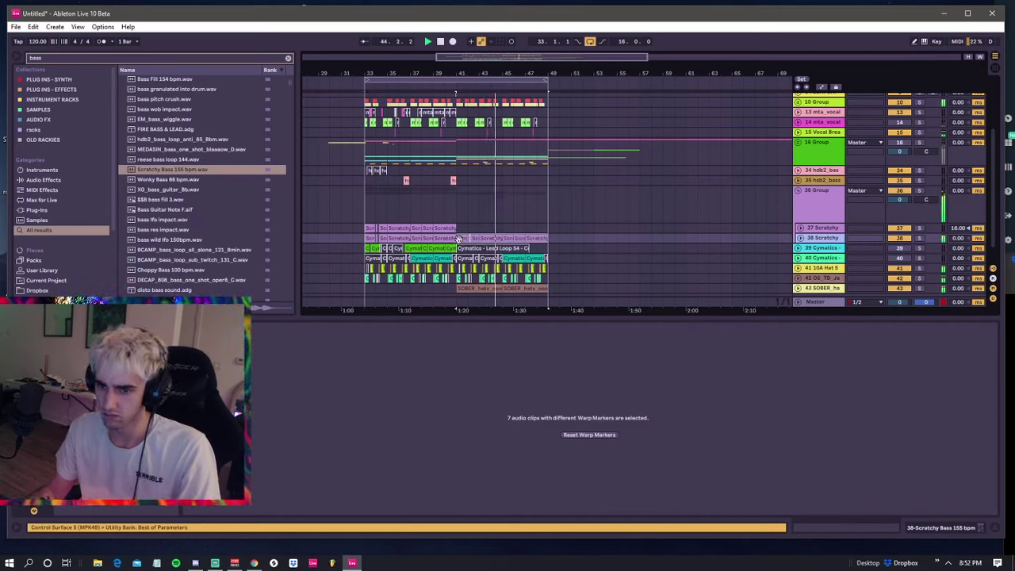
drag(954, 241, 953, 239)
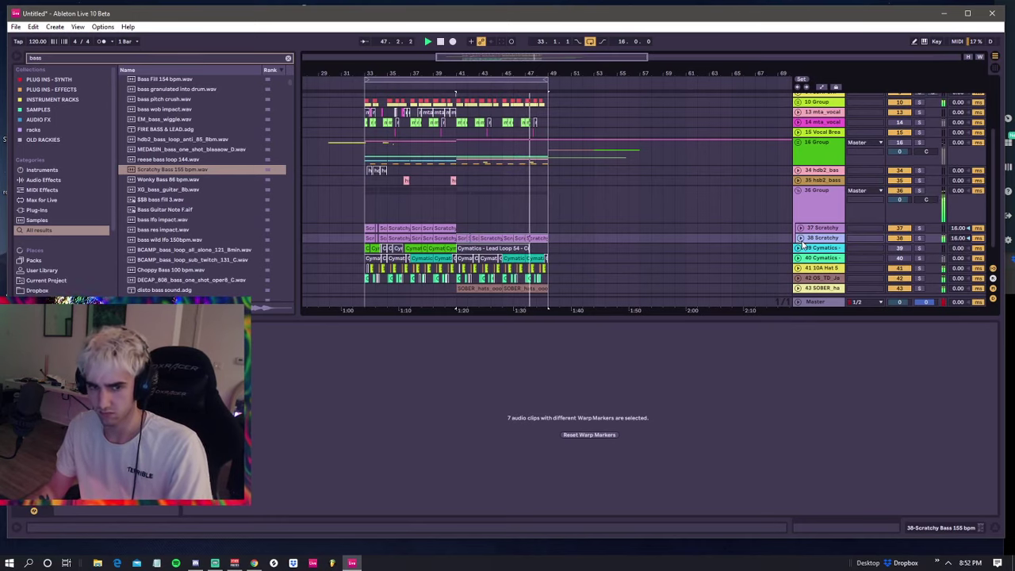
- Split track 38's last Scratchy Bass clip at bar 48 and about 48.1.3 to isolate a short slice, and play from 47.1.1
click(543, 238)
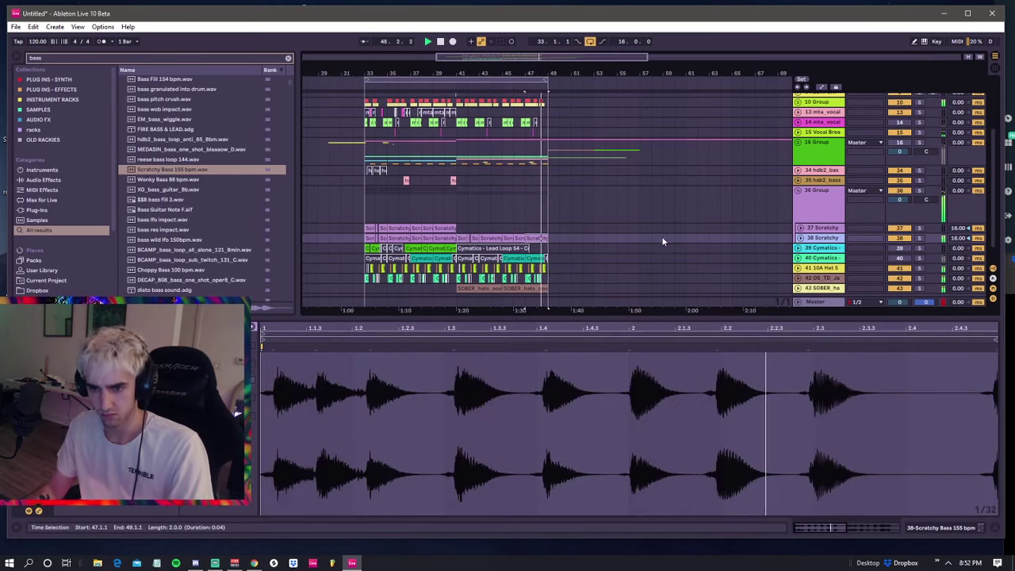
click(800, 239)
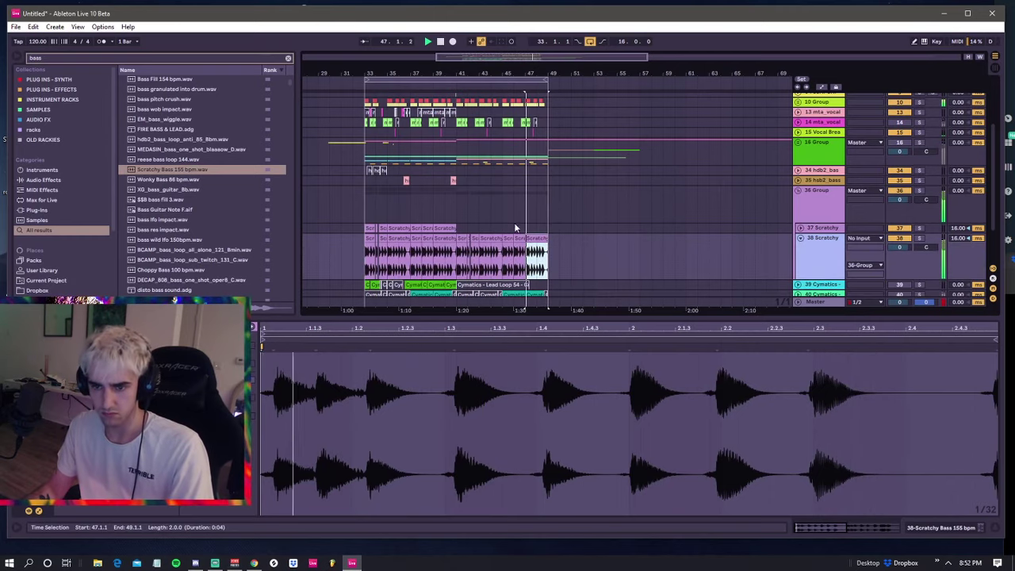
click(536, 79)
drag(539, 75, 539, 119)
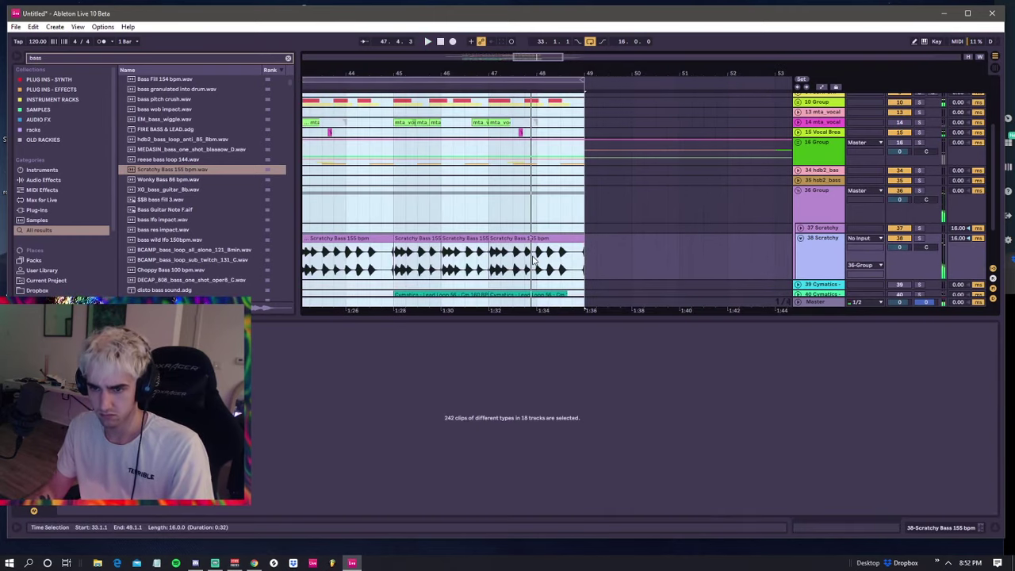
click(535, 258)
click(544, 254)
key(ctrl+e)
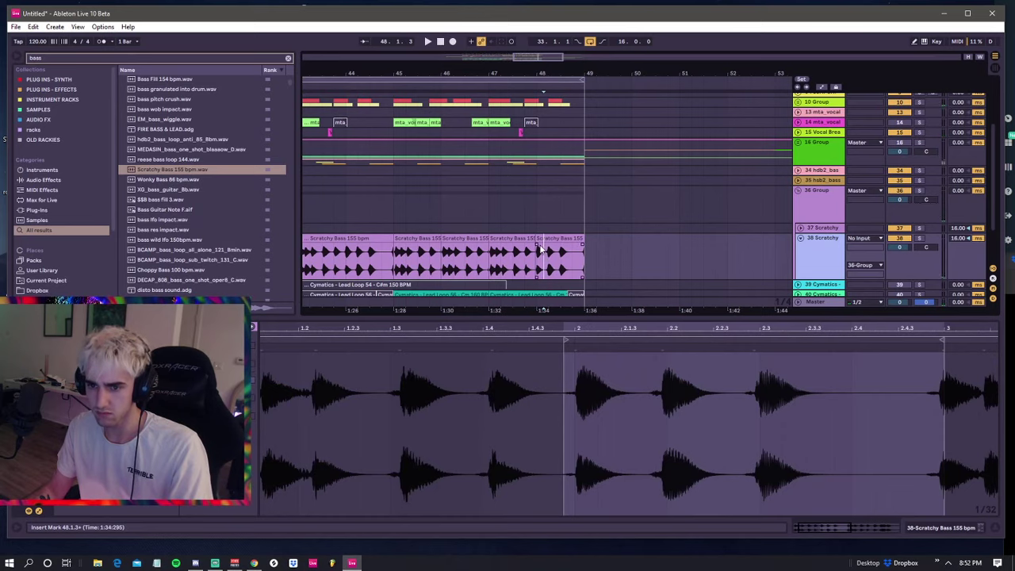
key(ctrl+e)
click(540, 239)
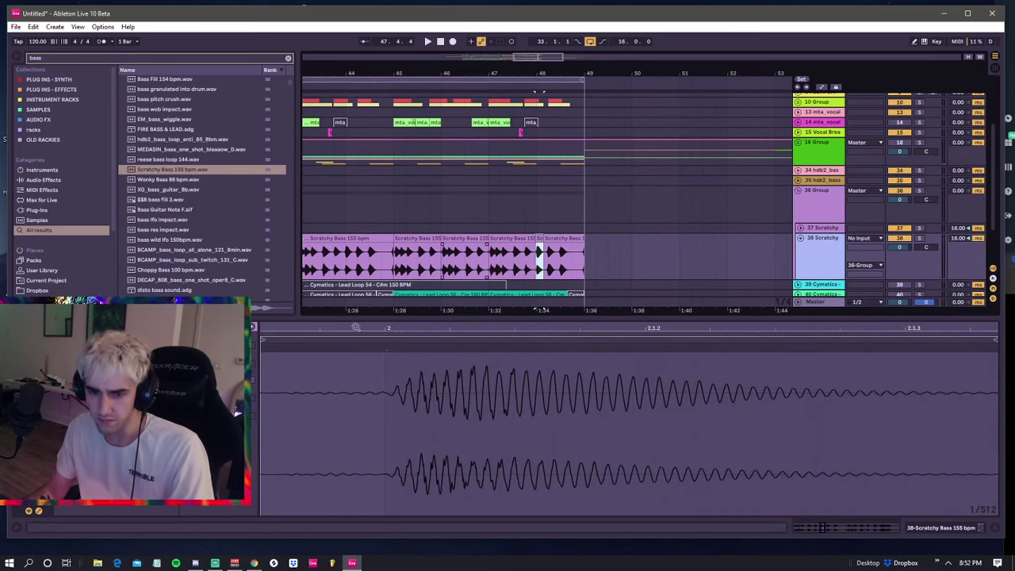
click(489, 224)
key(space)
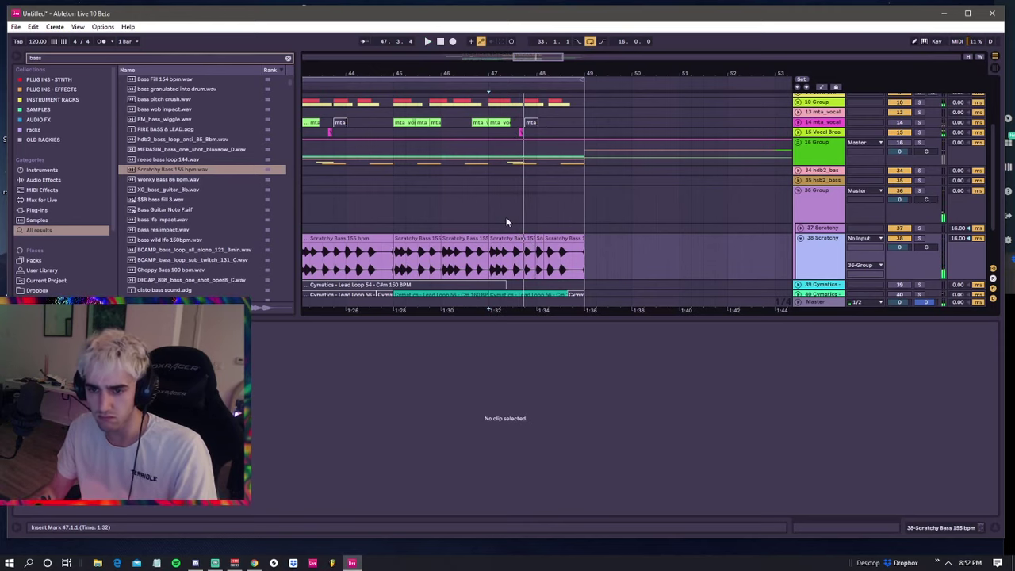
- Play the arrangement from bar 47 and audition the short Scratchy Bass 155 bpm slice just before bar 48
click(493, 214)
key(space)
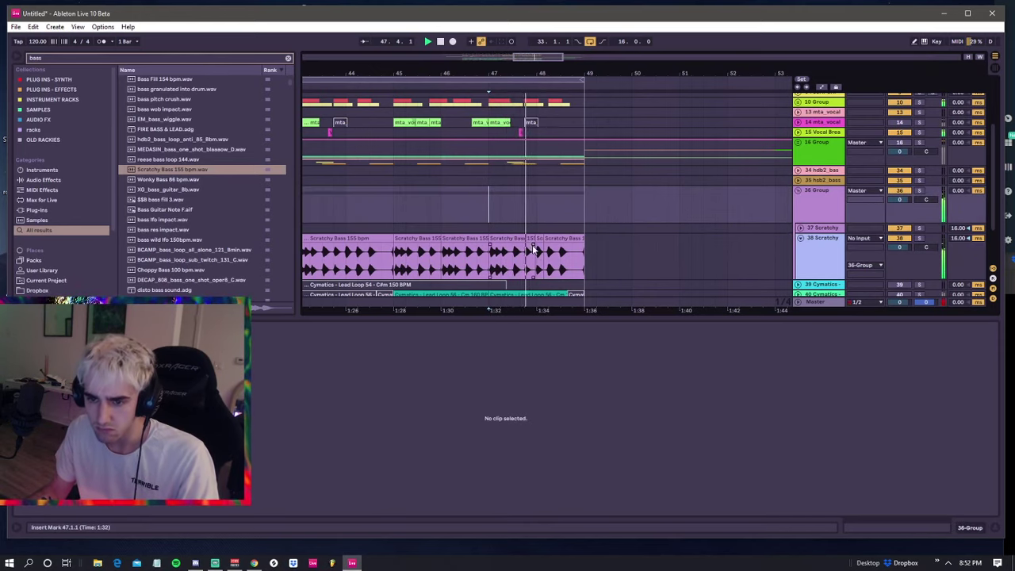
click(533, 250)
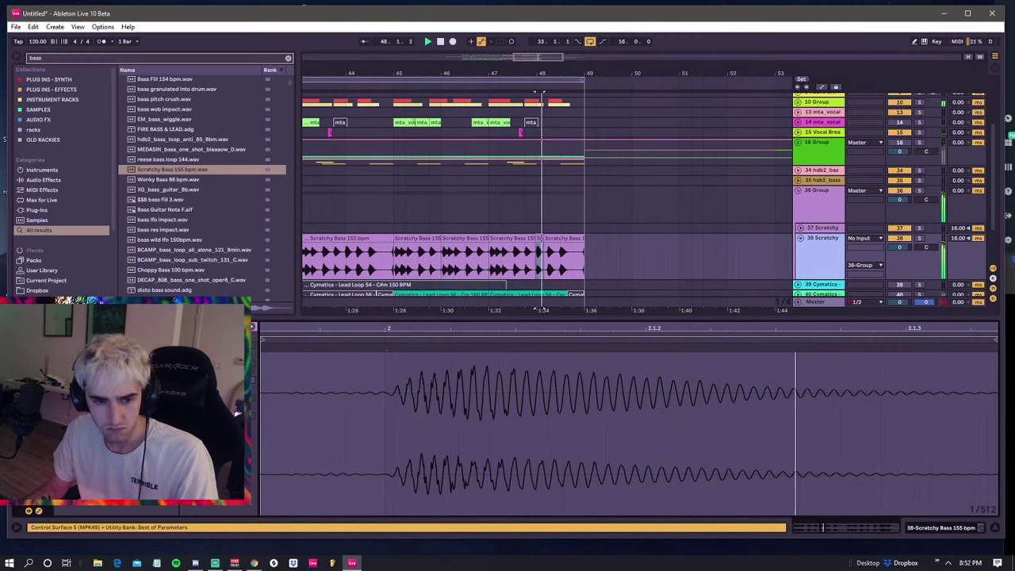
key(space)
key(space)
key(space)
key(space)
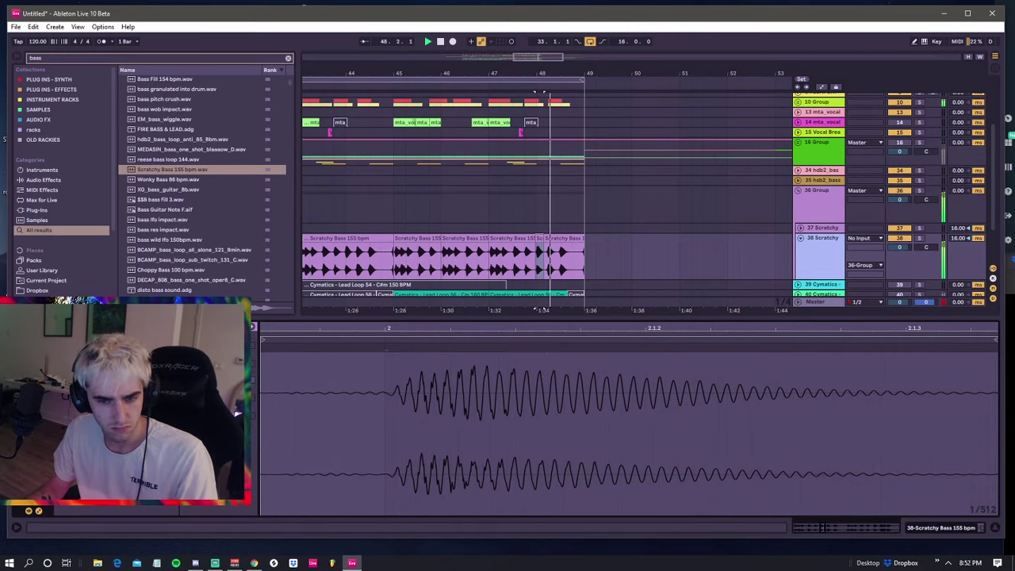
key(space)
key(space)
- Split the last Scratchy Bass 155 bpm clip on track 38 at about 48.2.3 and play the slice before the cut
click(557, 250)
key(ctrl+e)
double_click(545, 252)
key(space)
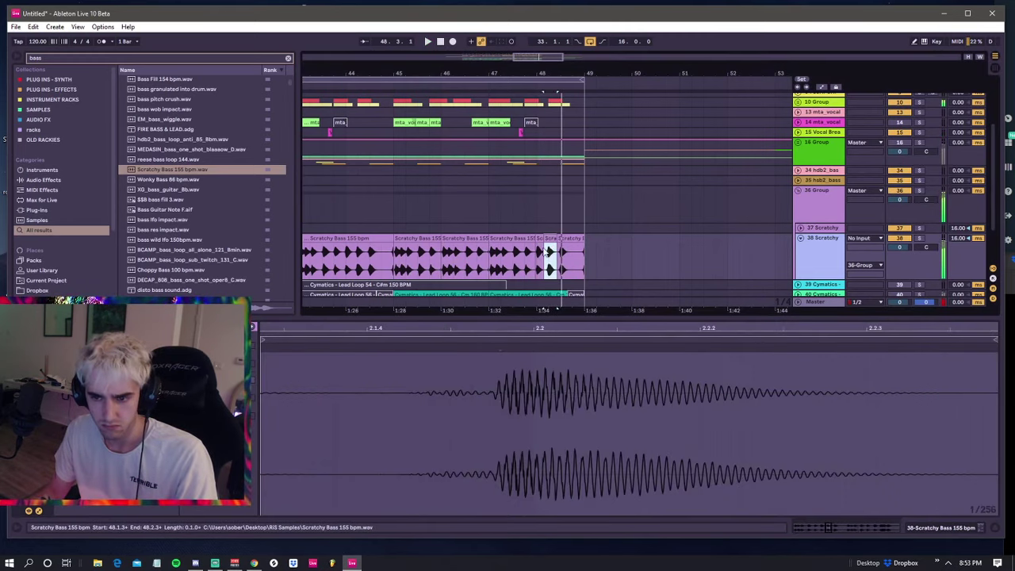
key(space)
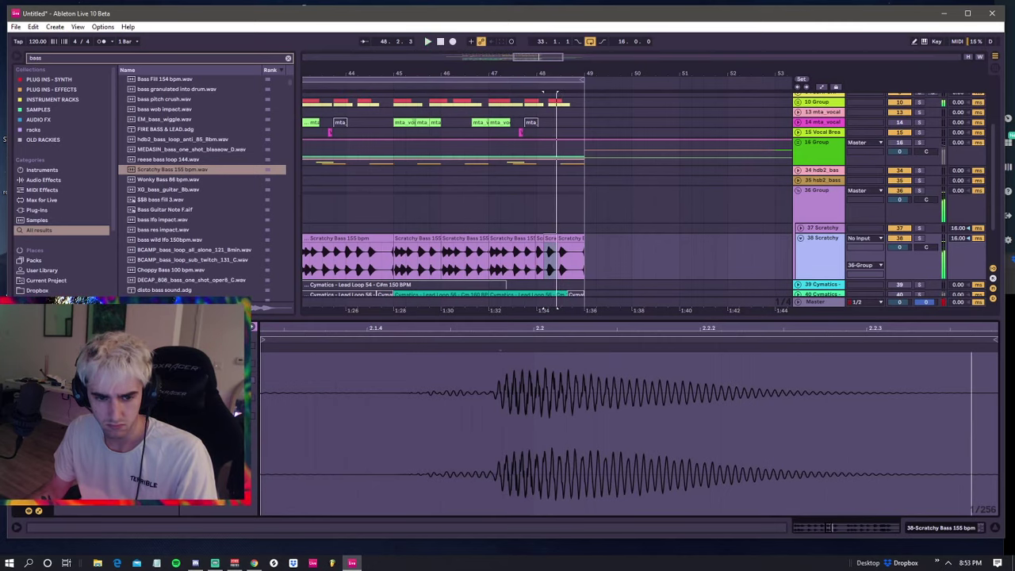
- Shorten the end of the final Scratchy Bass slice to leave a small gap before bar 49, and replay from bar 47
click(520, 214)
key(space)
key(space)
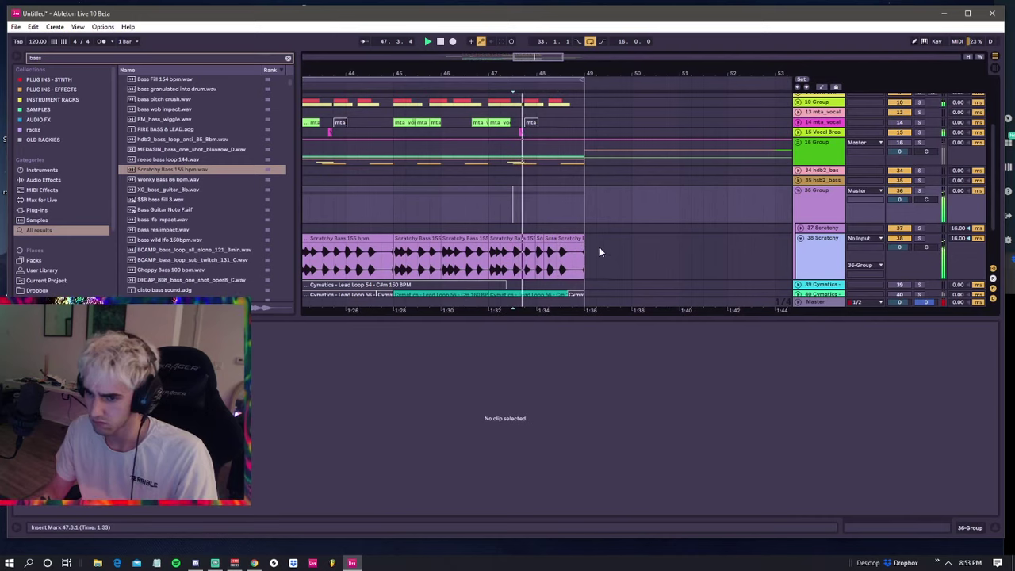
click(567, 238)
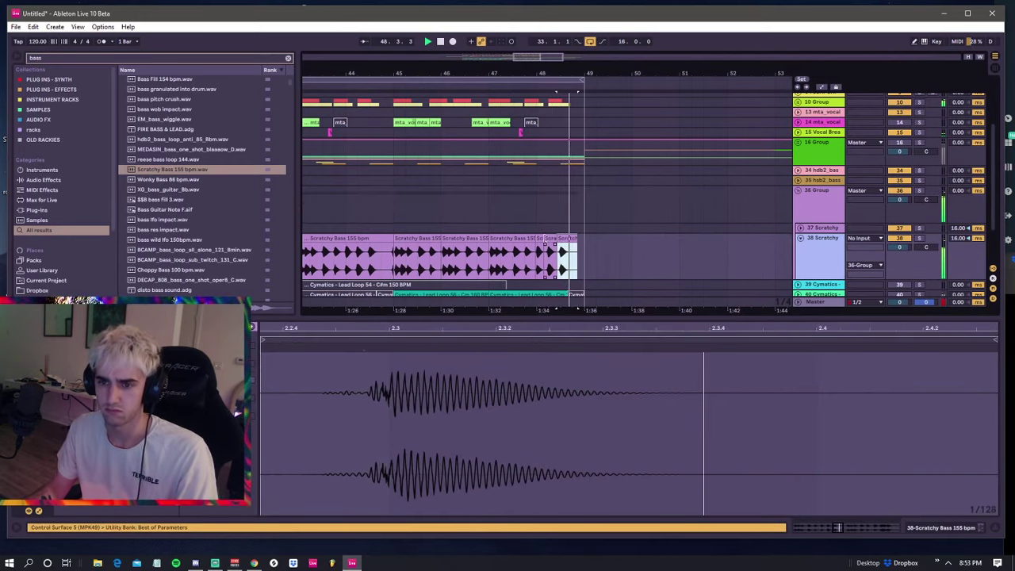
click(490, 209)
key(space)
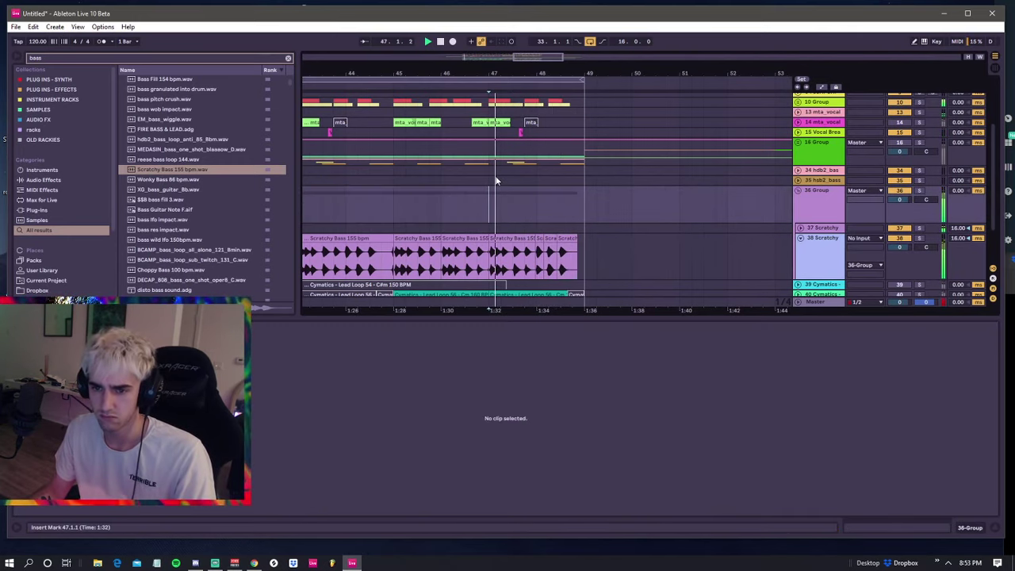
- Nudge the two short Scratchy Bass slices around bar 48 slightly later and play from the last beat of bar 47
key(minus)
drag(508, 73, 498, 115)
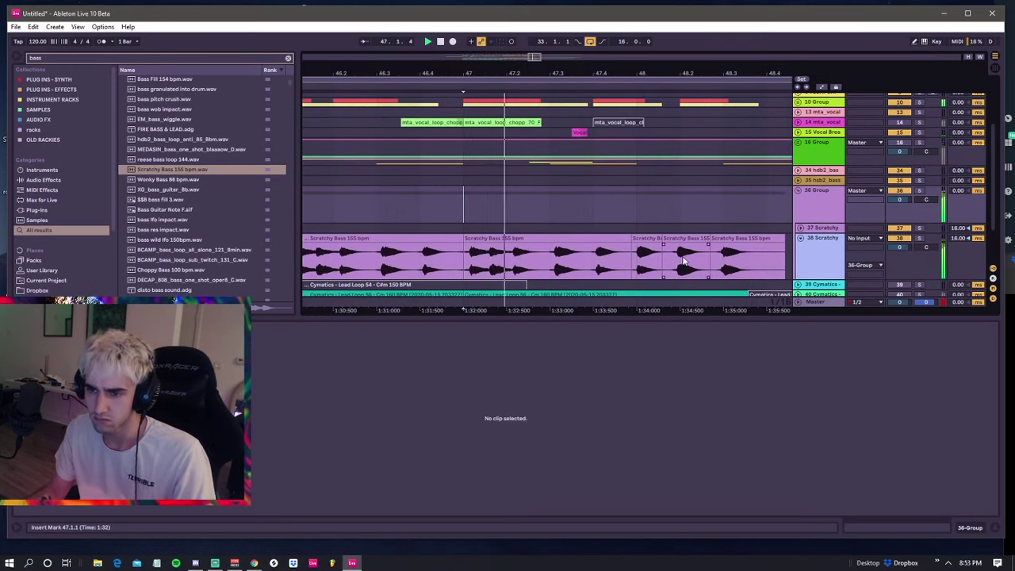
click(683, 249)
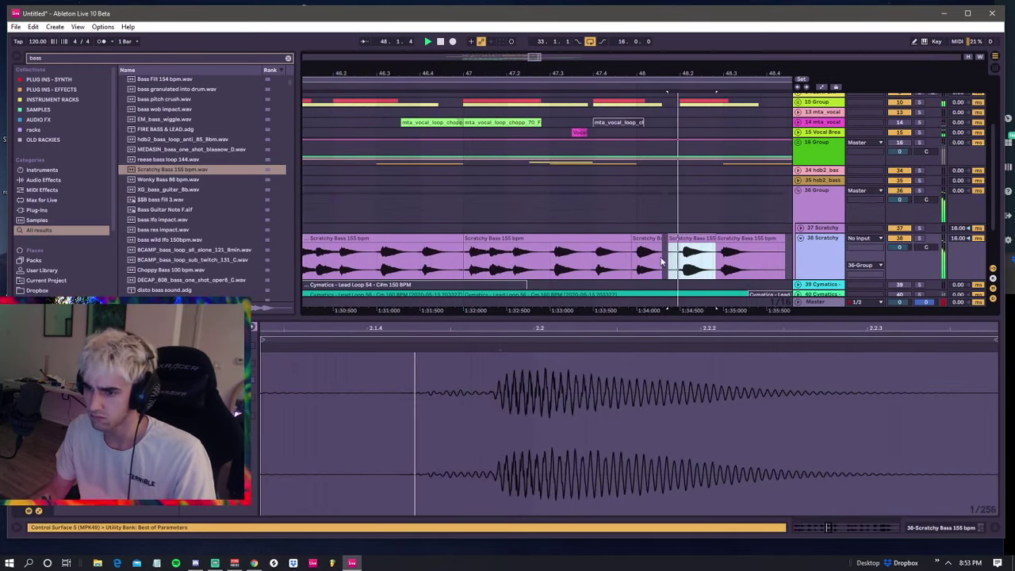
click(646, 250)
click(603, 214)
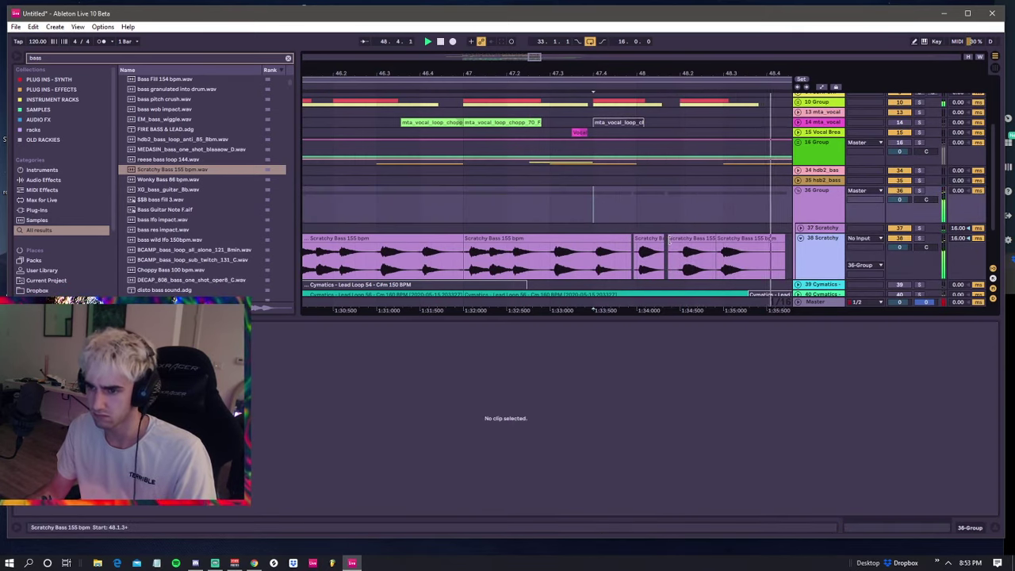
- Trim the starts of the two short bass slices around bar 48 and replay the section from bar 33
click(679, 248)
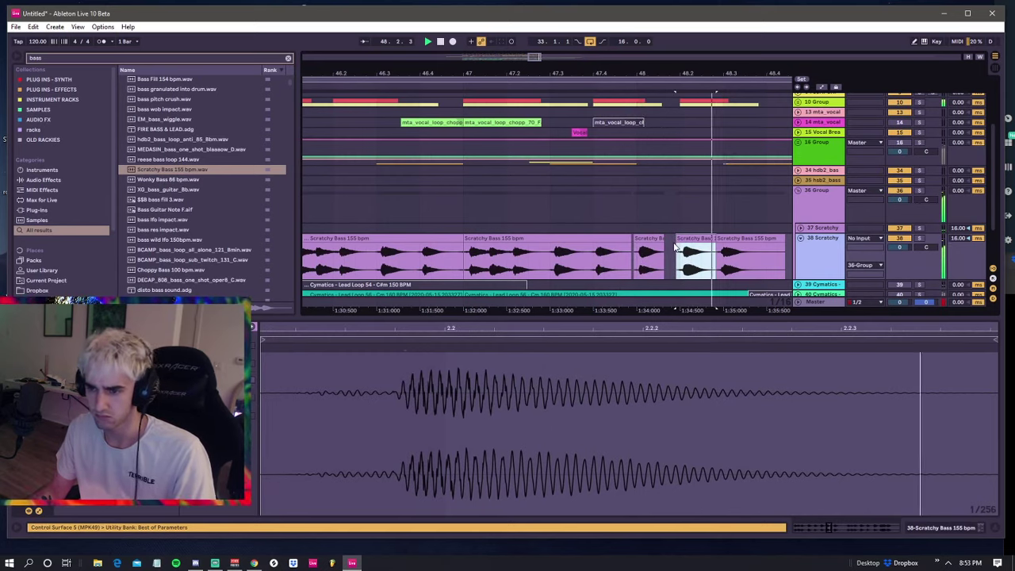
click(636, 248)
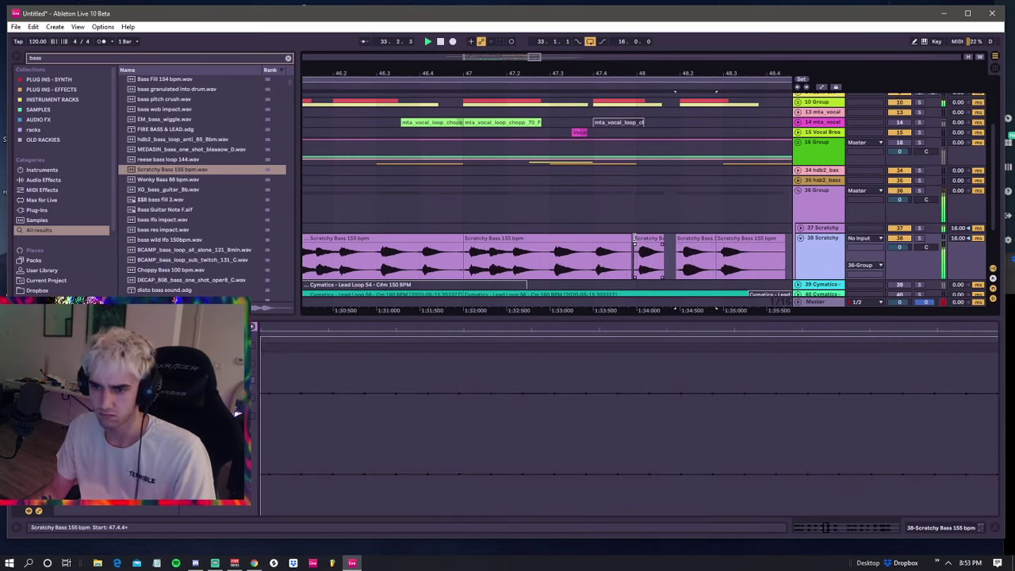
drag(634, 237, 637, 238)
drag(643, 73, 643, 11)
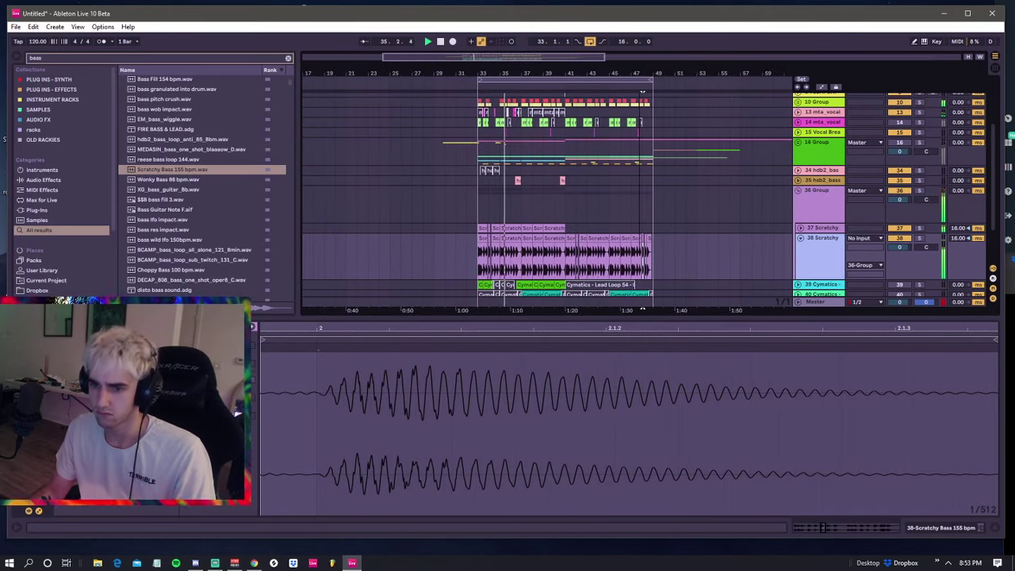
click(472, 211)
click(478, 202)
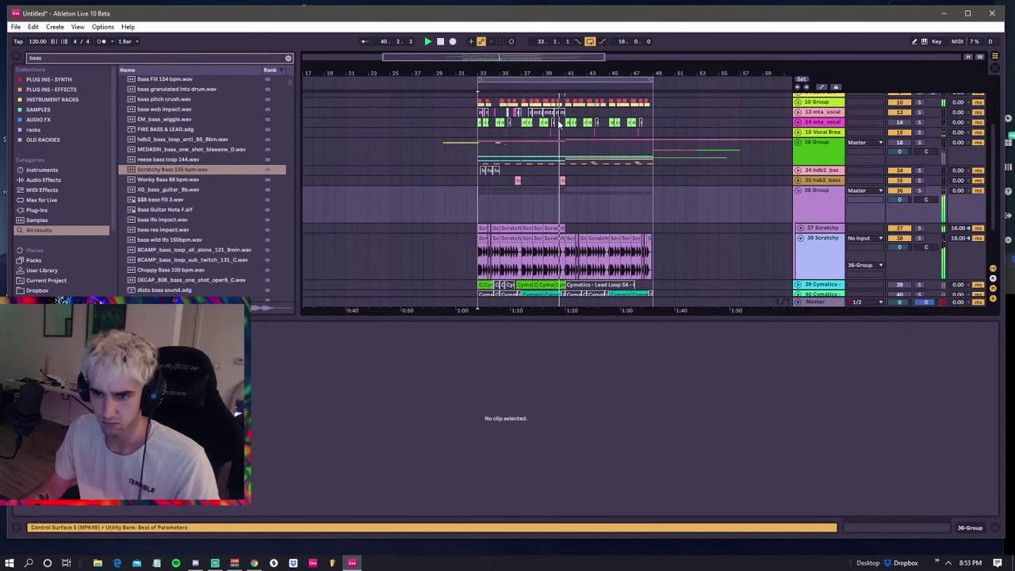
- Split the Scratchy Bass 155 bpm clip on track 38 just before bar 40
mouse_move(560, 73)
mouse_down()
mouse_move(558, 107)
mouse_move(578, 154)
mouse_up()
click(526, 264)
key(space)
key(space)
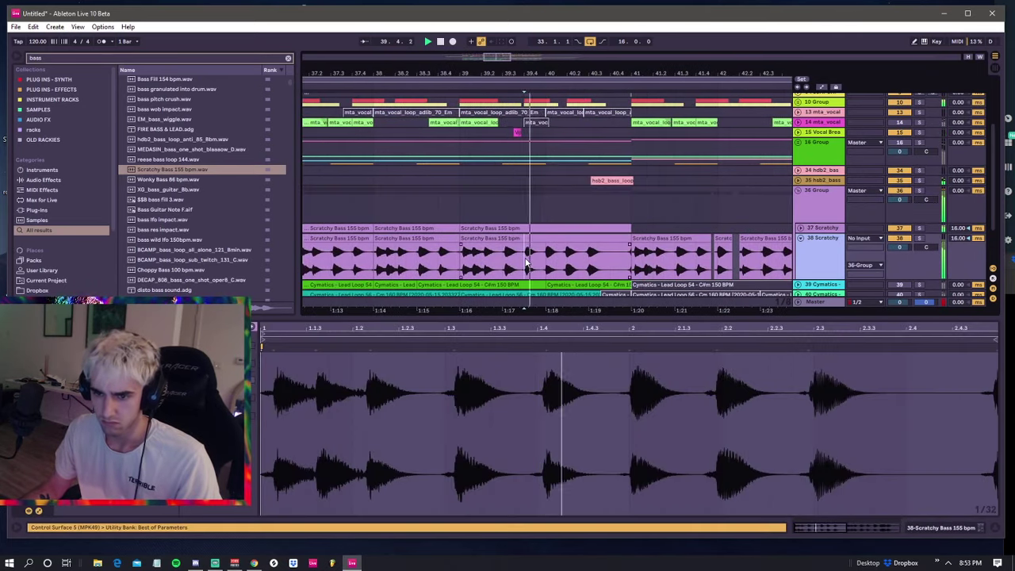
key(space)
click(545, 255)
key(ctrl+e)
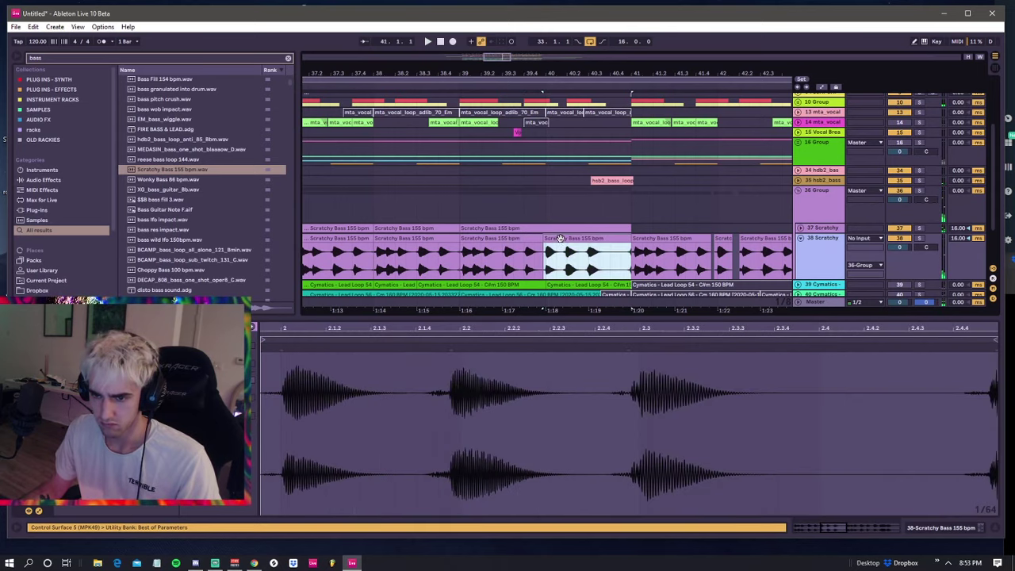
- Shorten the bar 40 bass clip to end at about 40.4.3, before bar 41, and play it
click(633, 242)
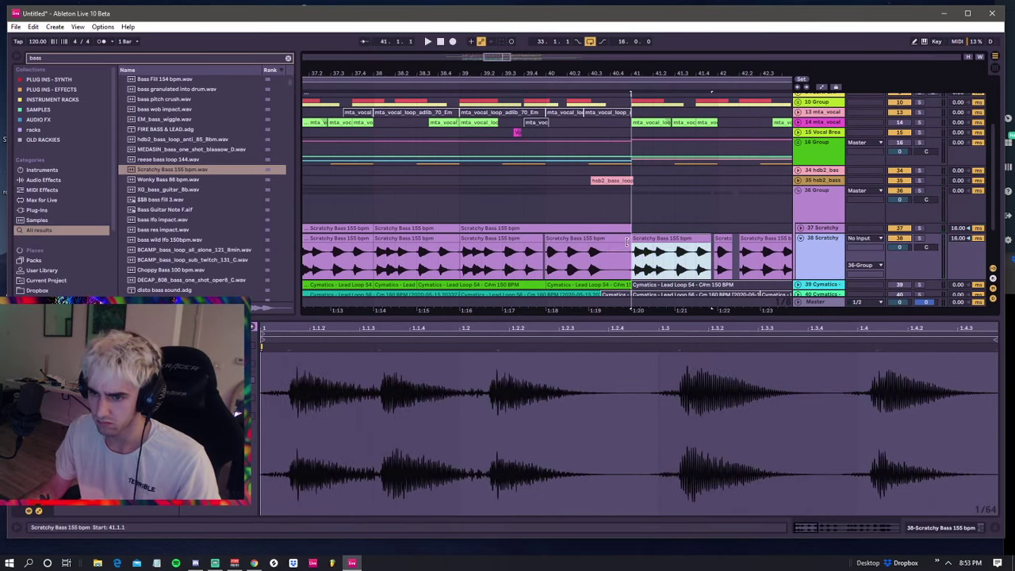
click(626, 247)
key(space)
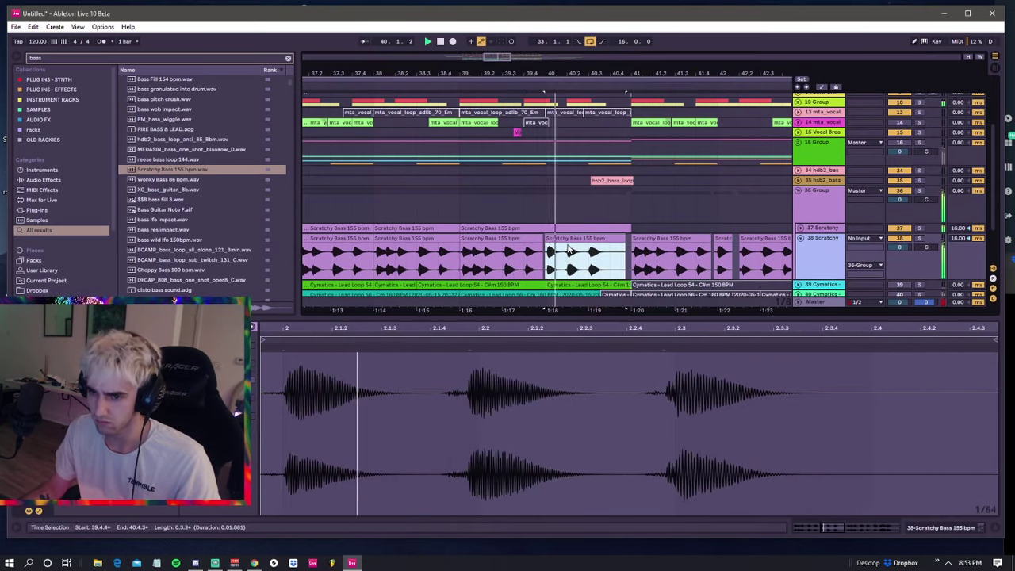
- Split the bar 40 Scratchy Bass clip at about 40.2.4 and play the new slice
click(587, 260)
key(ctrl+e)
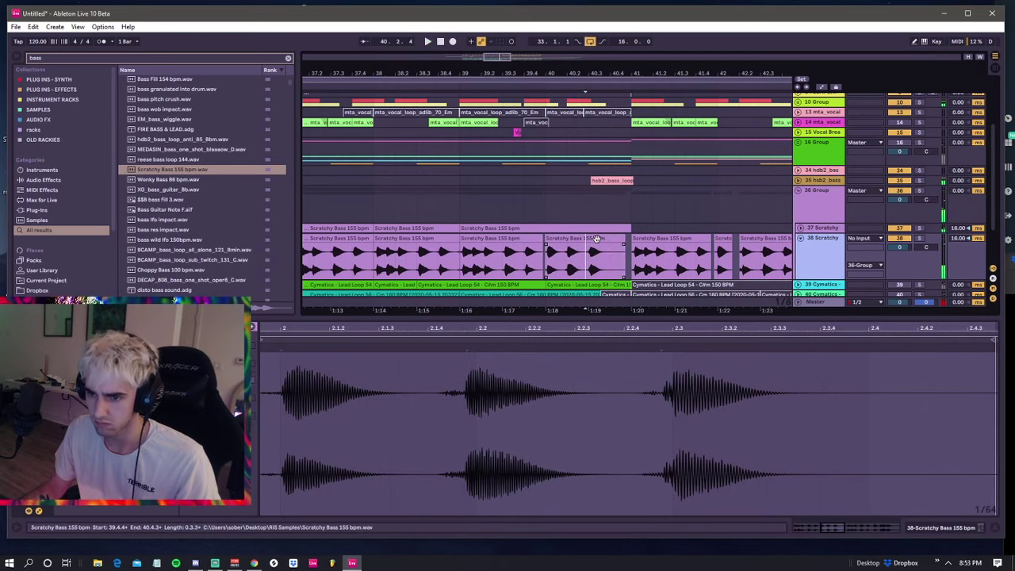
key(space)
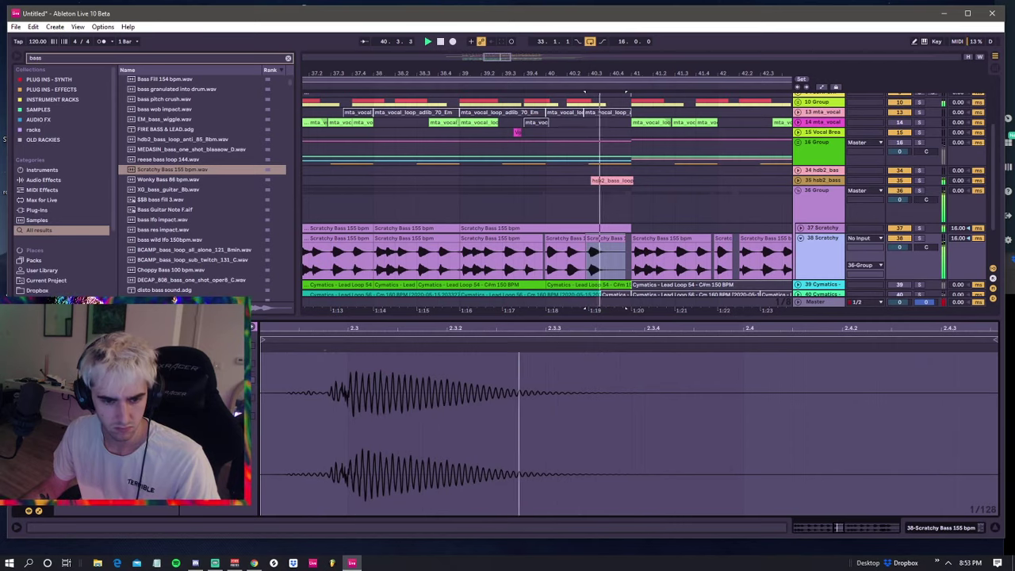
- Shorten the last bass slice in bar 40 to end at 40.3.3 and repeat it twice before bar 41, adjusting the slice ends
drag(624, 239, 599, 241)
click(608, 238)
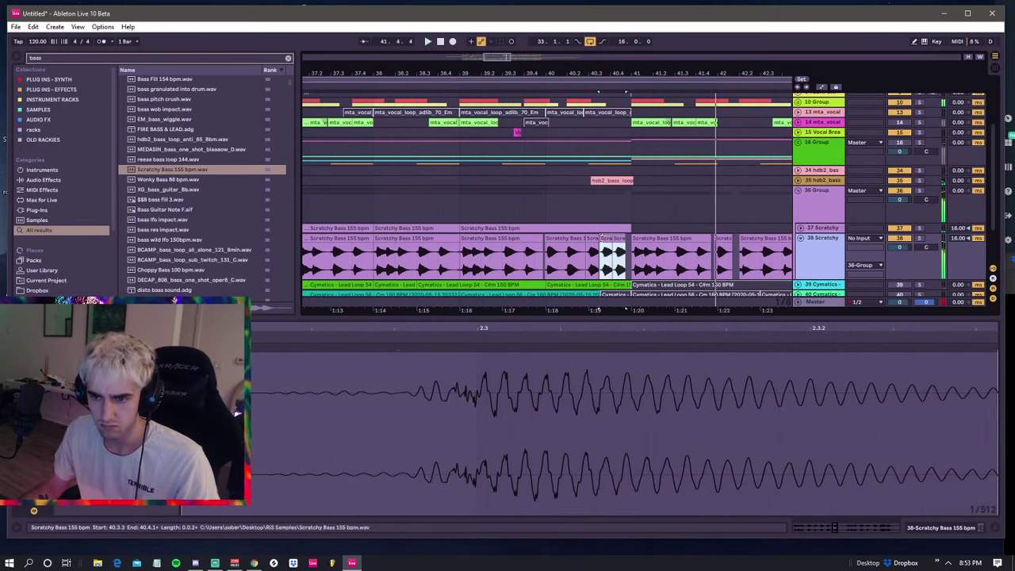
click(586, 239)
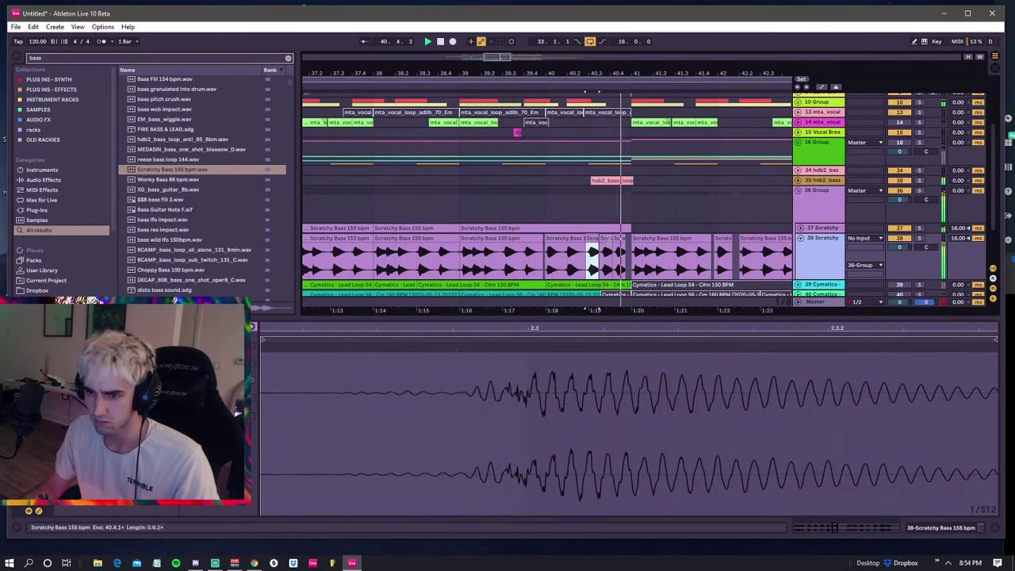
click(623, 244)
click(607, 238)
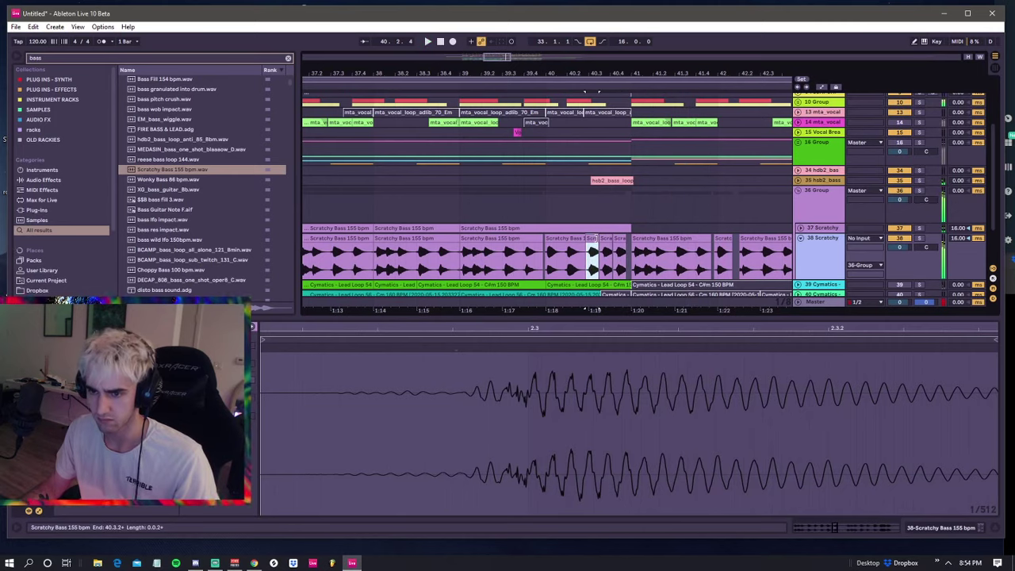
- Transpose the two repeated bass slices before bar 41 to 12 st and play from bar 40
click(607, 238)
shift+click(619, 239)
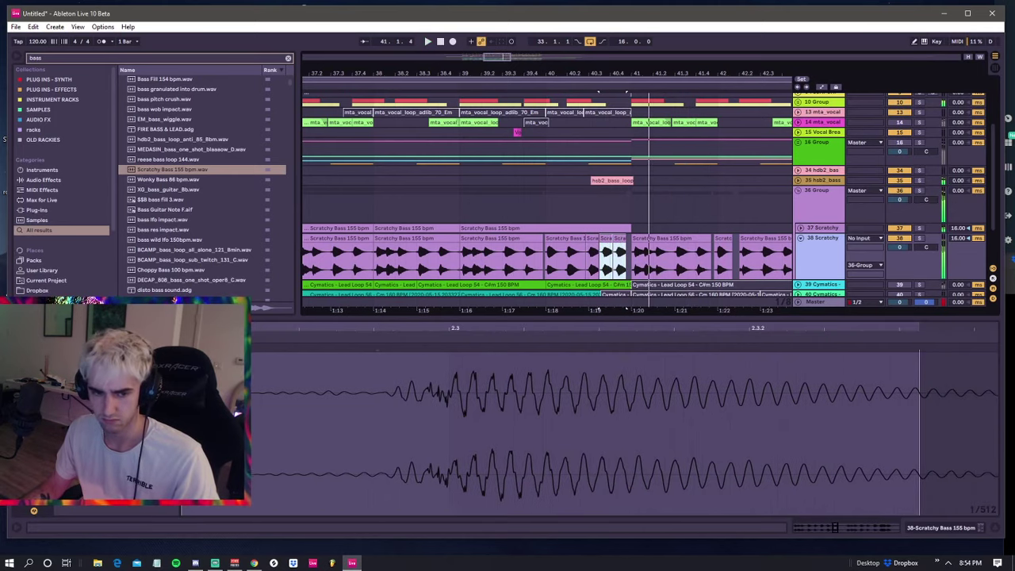
click(75, 388)
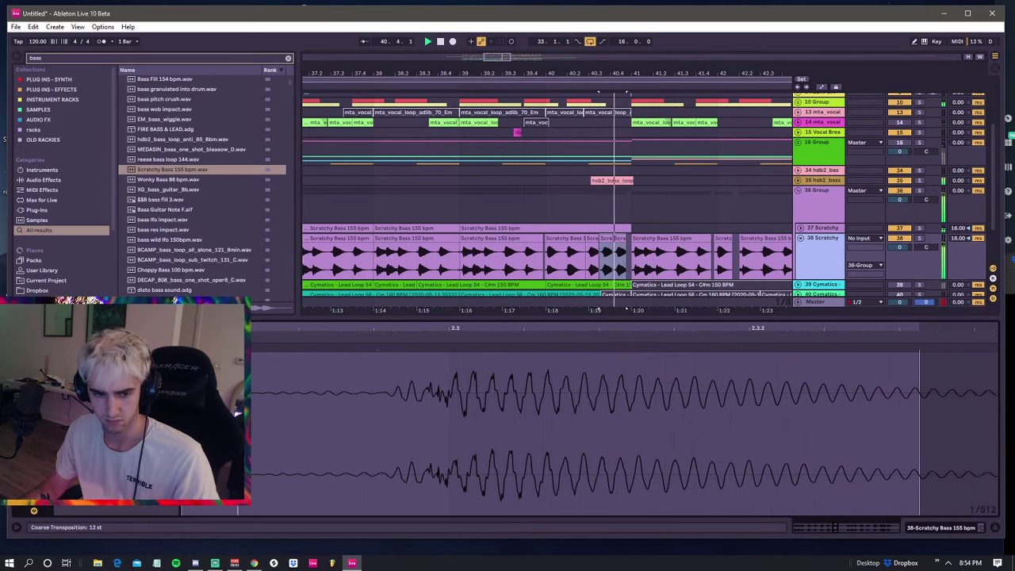
click(598, 176)
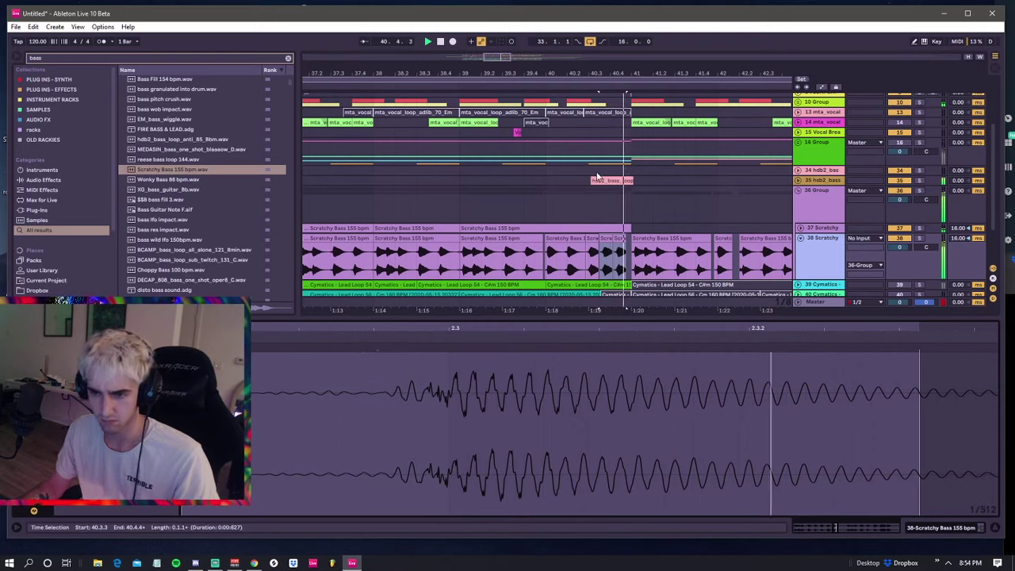
click(545, 198)
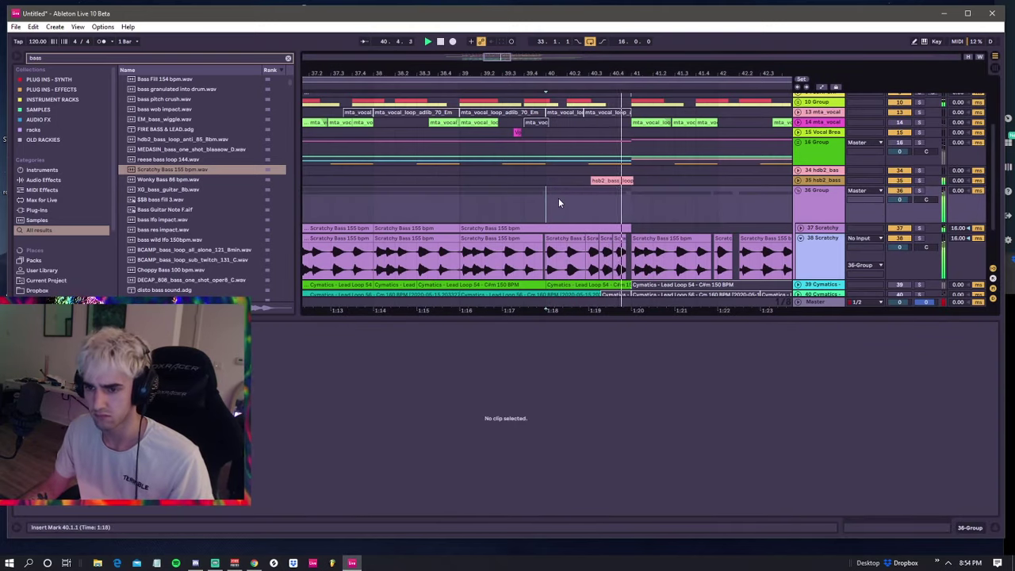
- Play the whole edited section from bar 33 to check the bass changes
drag(576, 73, 576, 43)
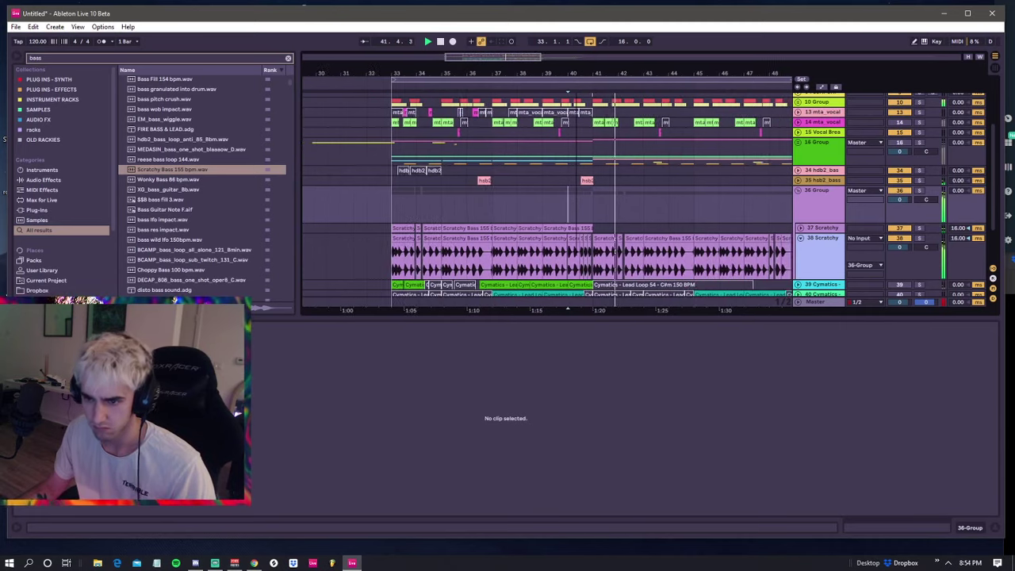
click(393, 204)
key(space)
key(space)
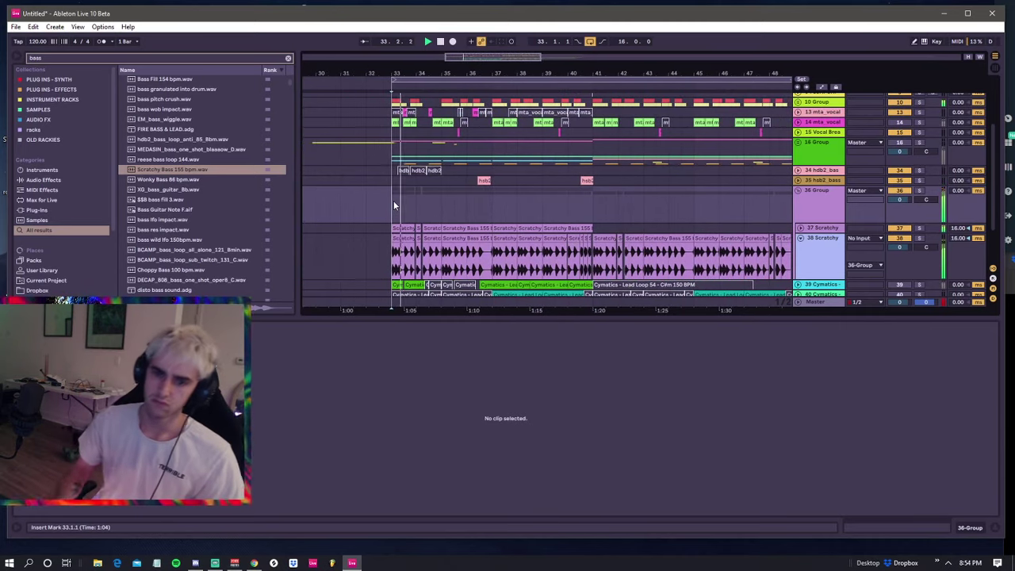
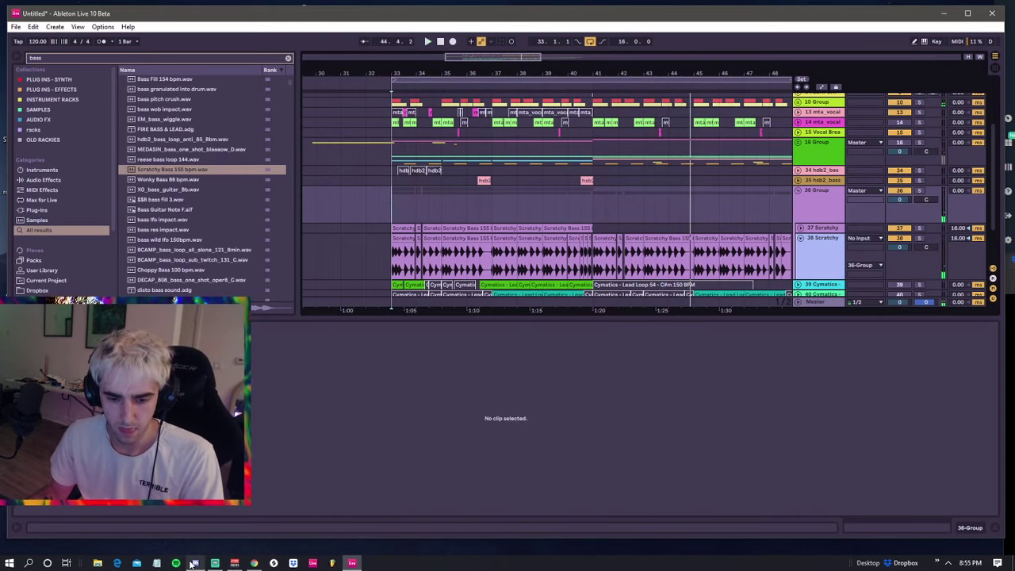
- Switch to the Mail app's inbox and move its window out of the way of the arrangement
click(136, 563)
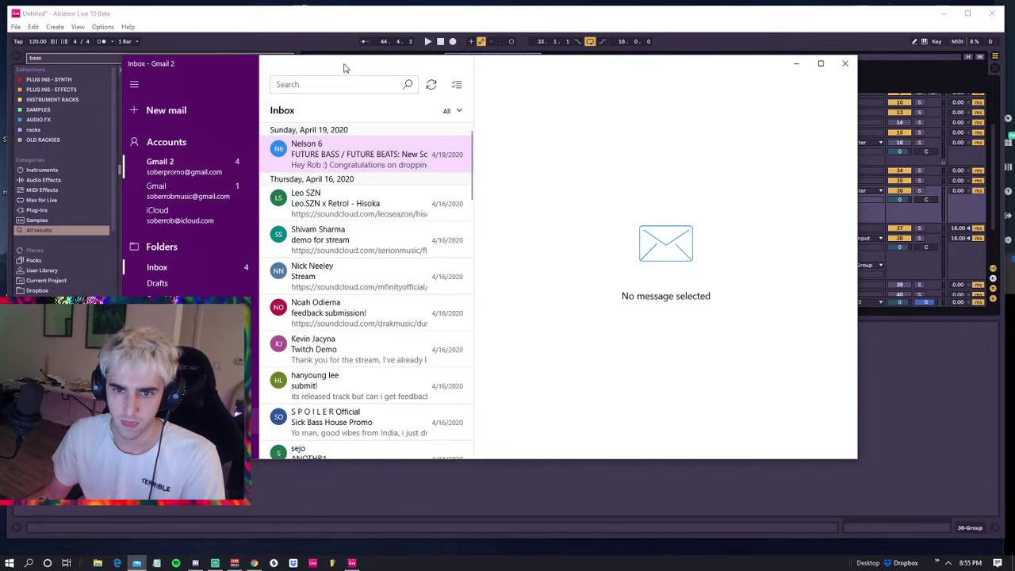
drag(344, 68, 1014, 31)
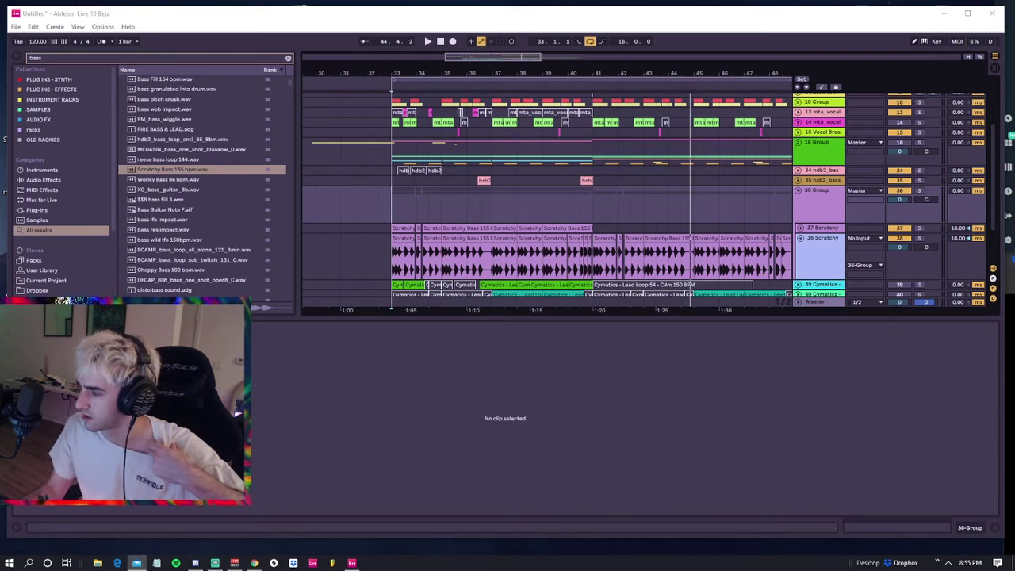
- Clear the browser search and look through the Desktop and Downloads folders for the recording to import
scroll(565, 223, down, 2)
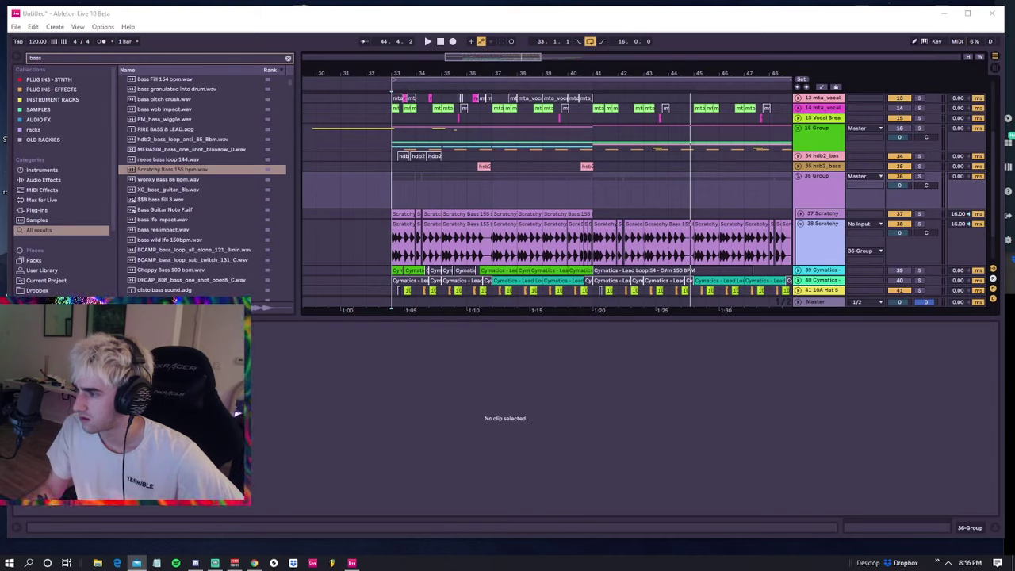
click(89, 229)
scroll(86, 222, down, 3)
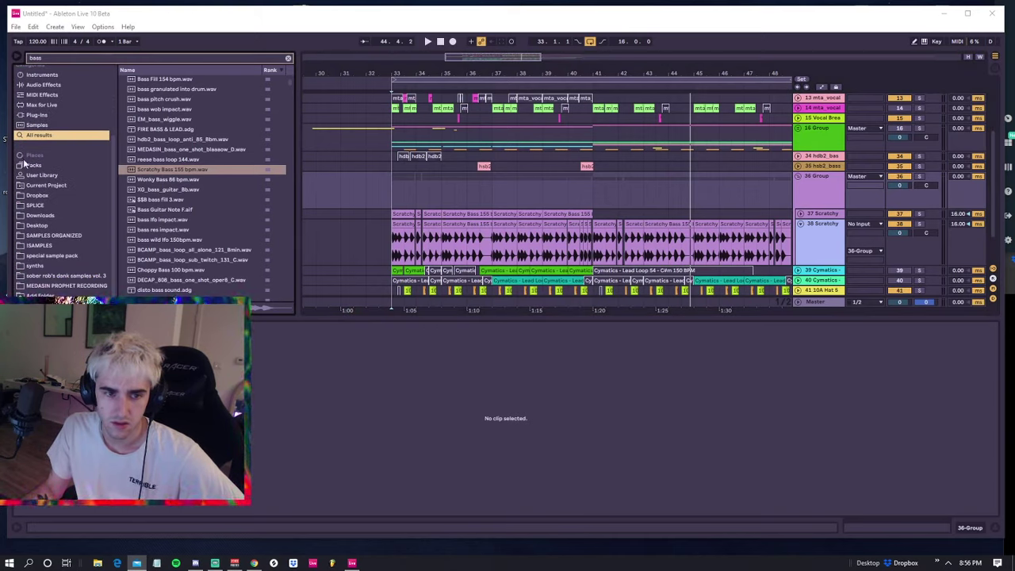
click(35, 226)
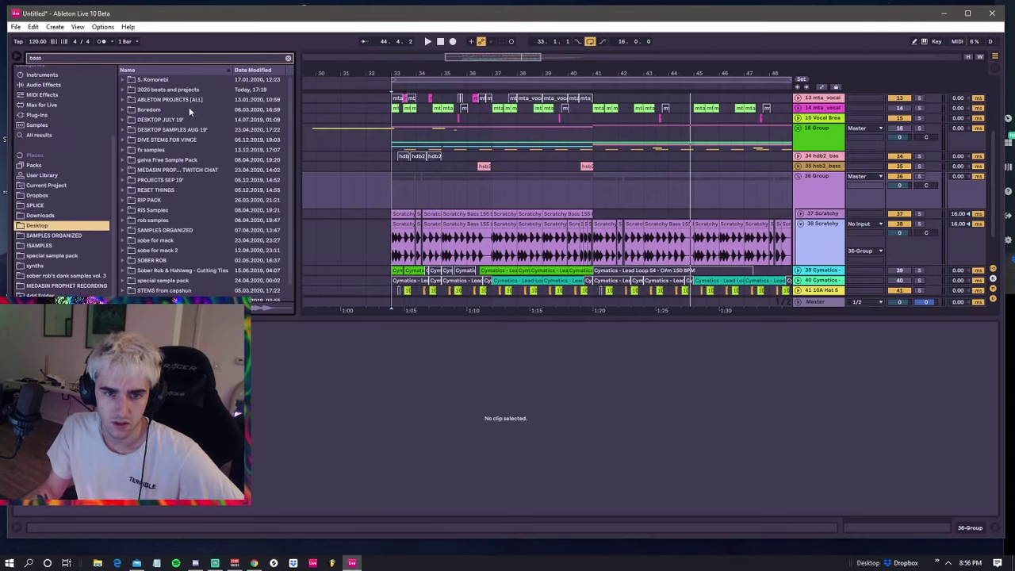
click(290, 61)
scroll(217, 108, down, 5)
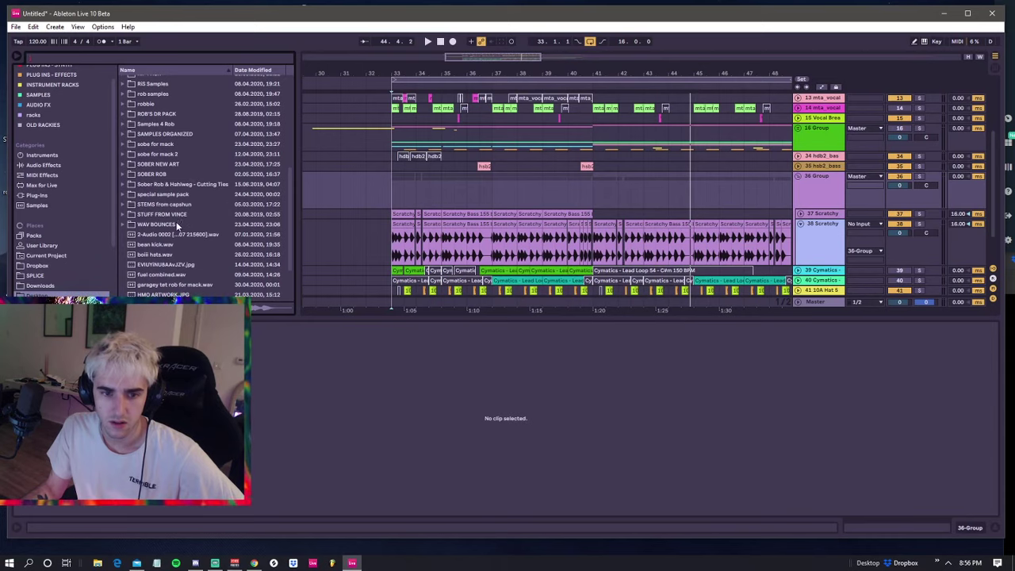
scroll(177, 226, down, 3)
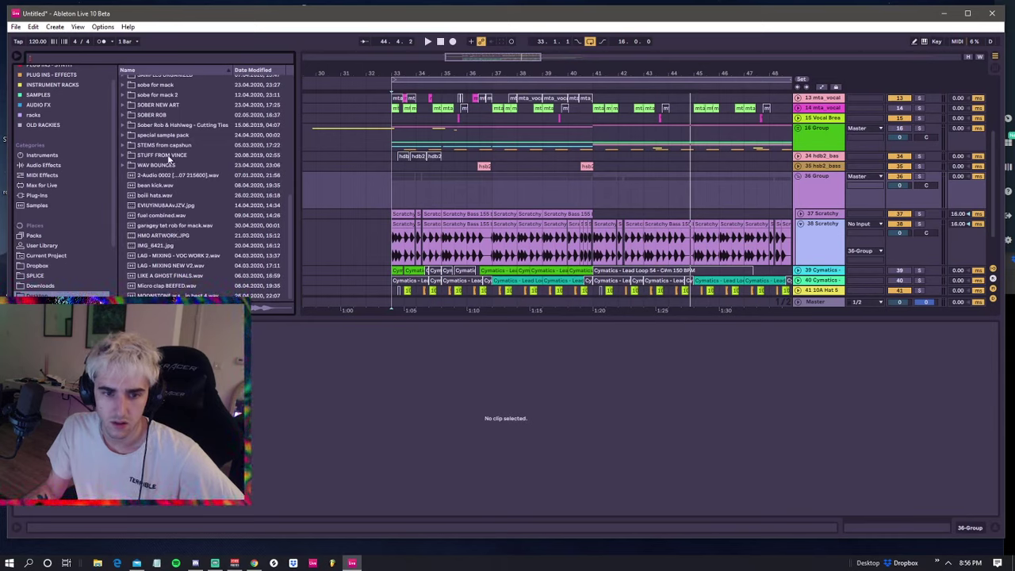
click(38, 286)
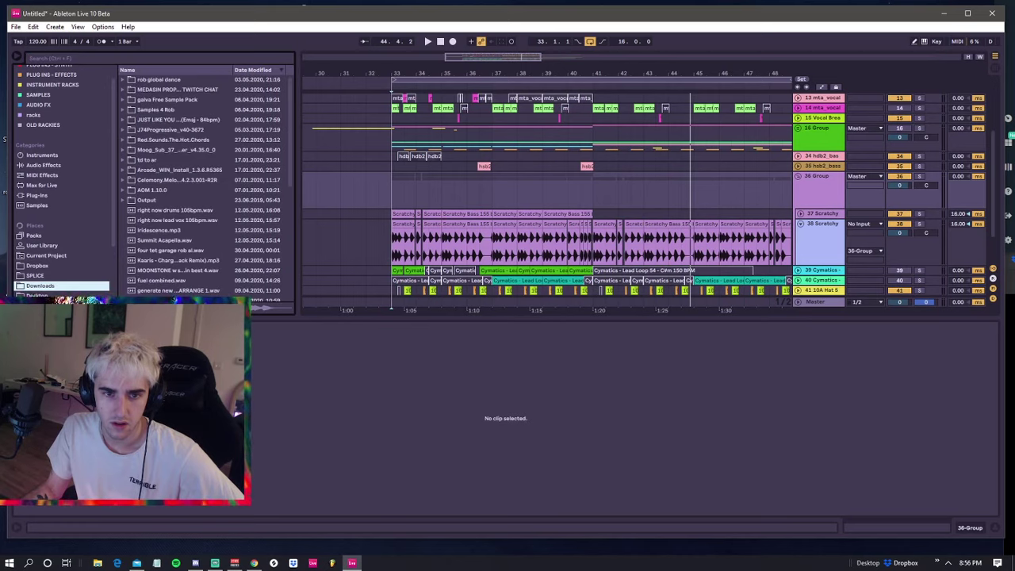
click(38, 295)
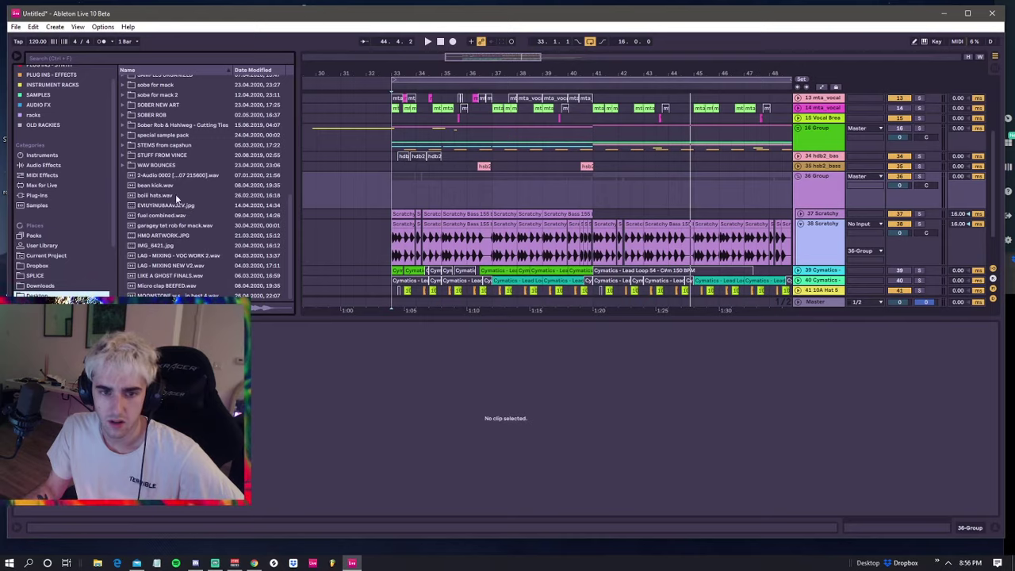
- Move the arrangement window aside to expose the desktop and insert an audio track below 38 Scratchy, with the insert mark at 33.1.1
drag(129, 13, 181, 6)
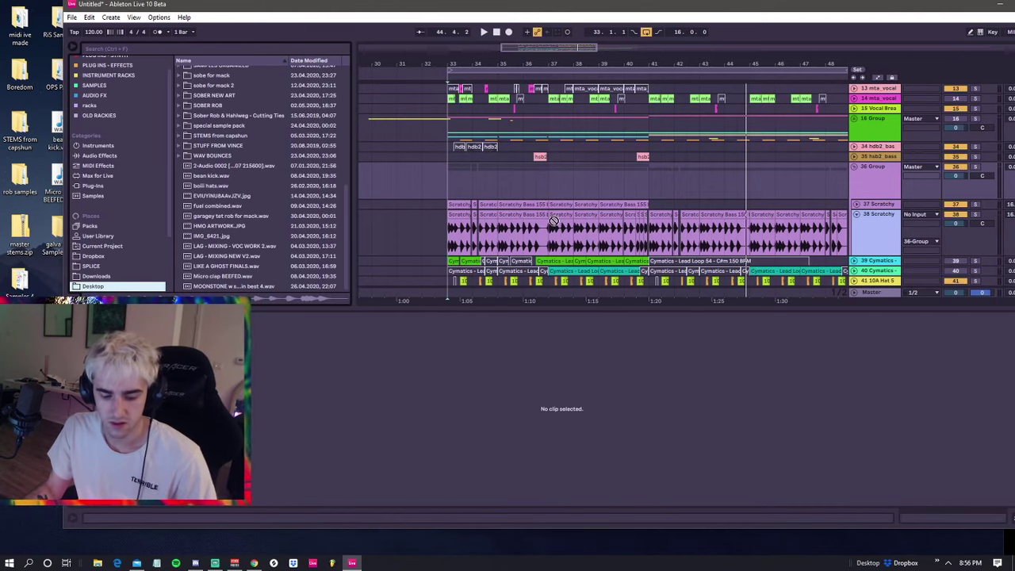
key(ctrl+t)
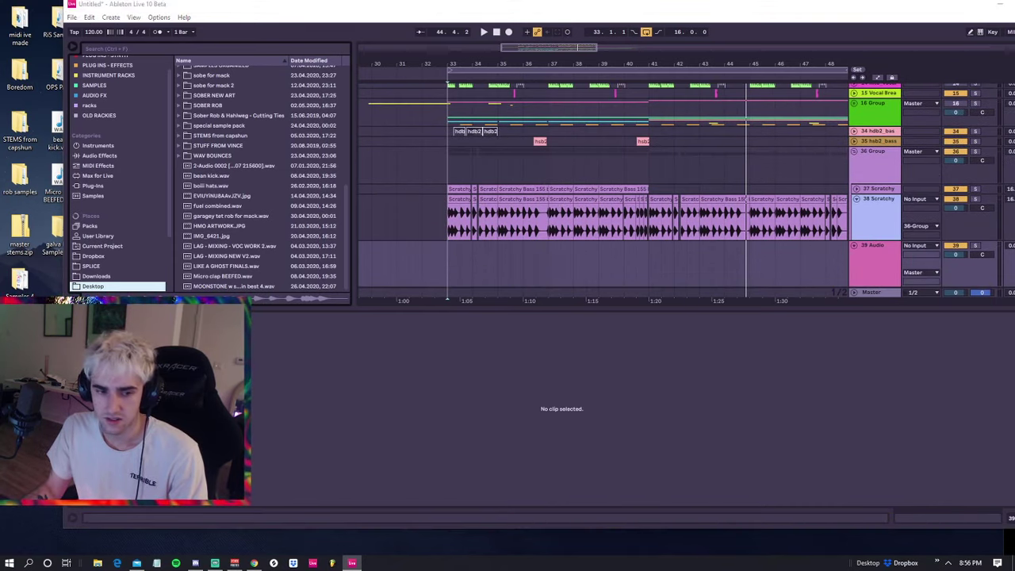
click(446, 254)
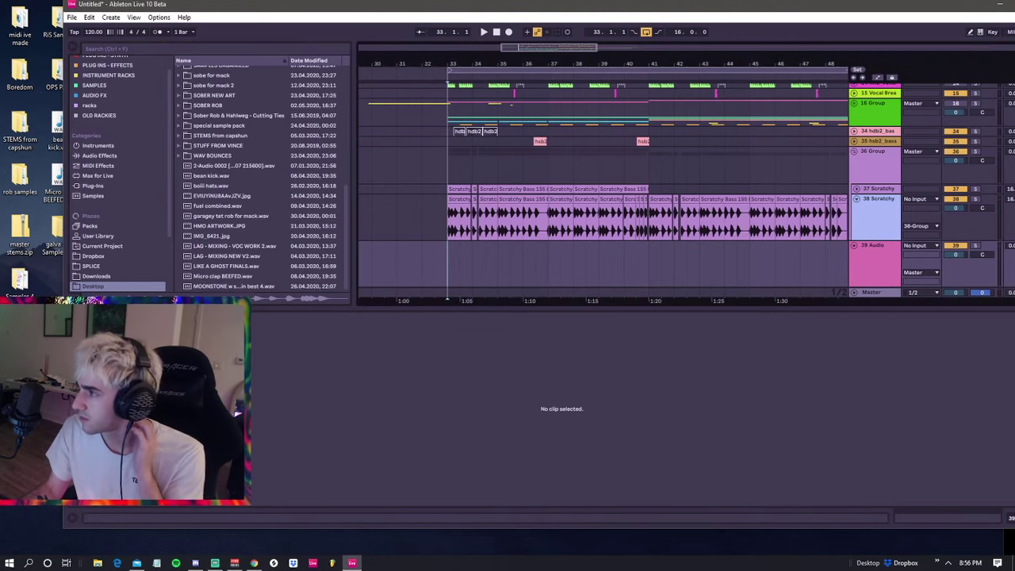
key(alt+Tab)
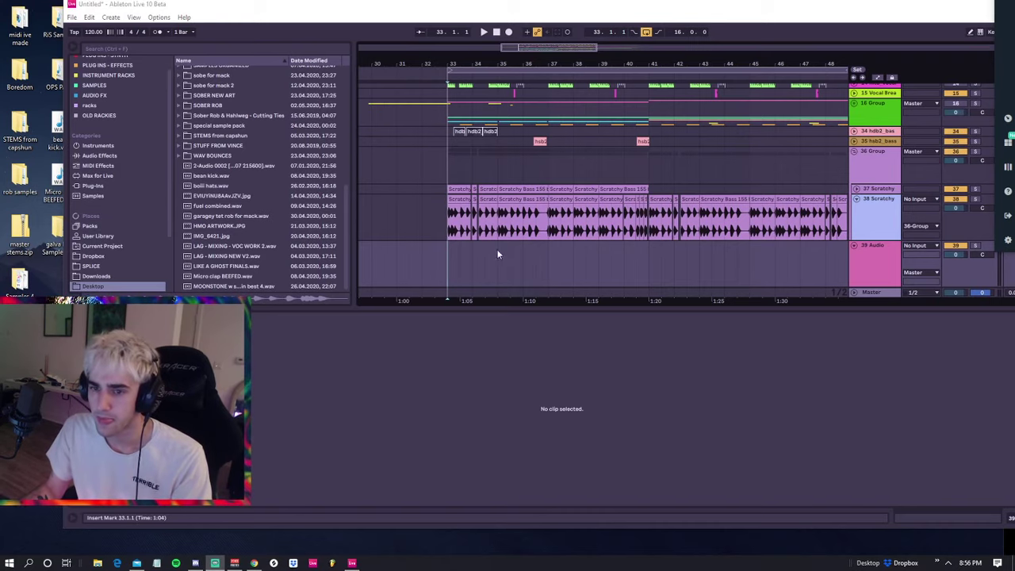
click(444, 267)
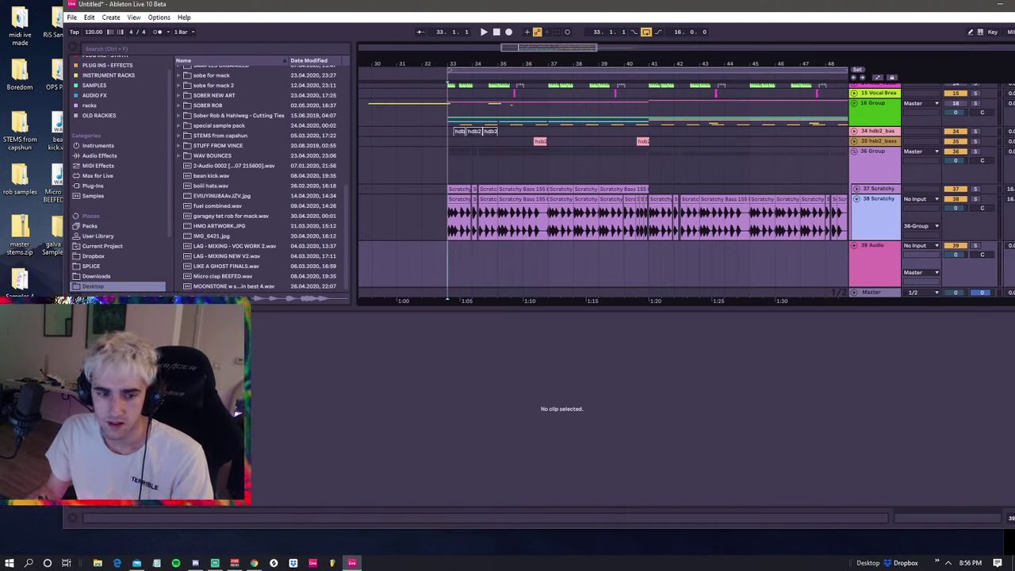
right_click(21, 192)
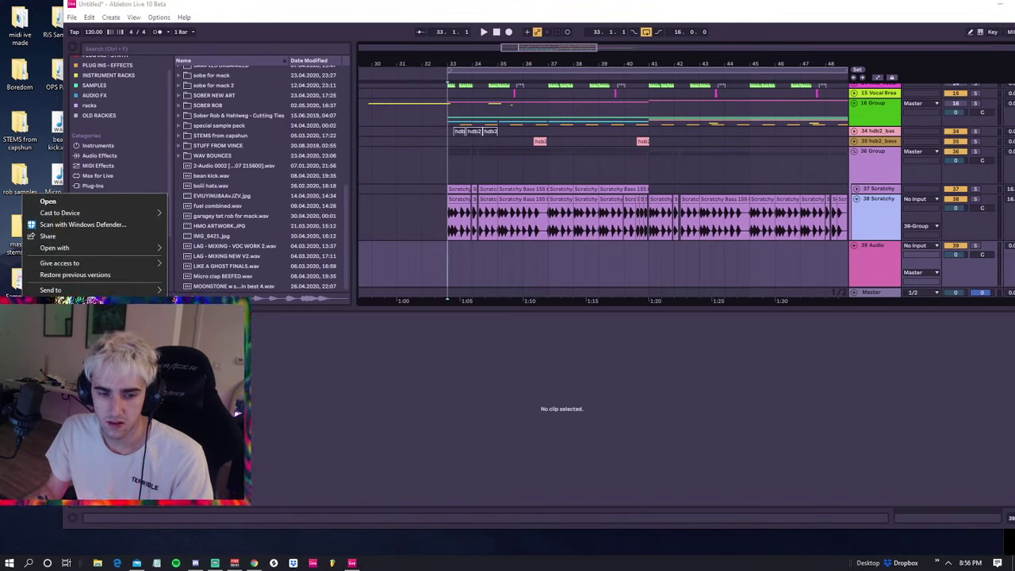
click(51, 344)
click(454, 264)
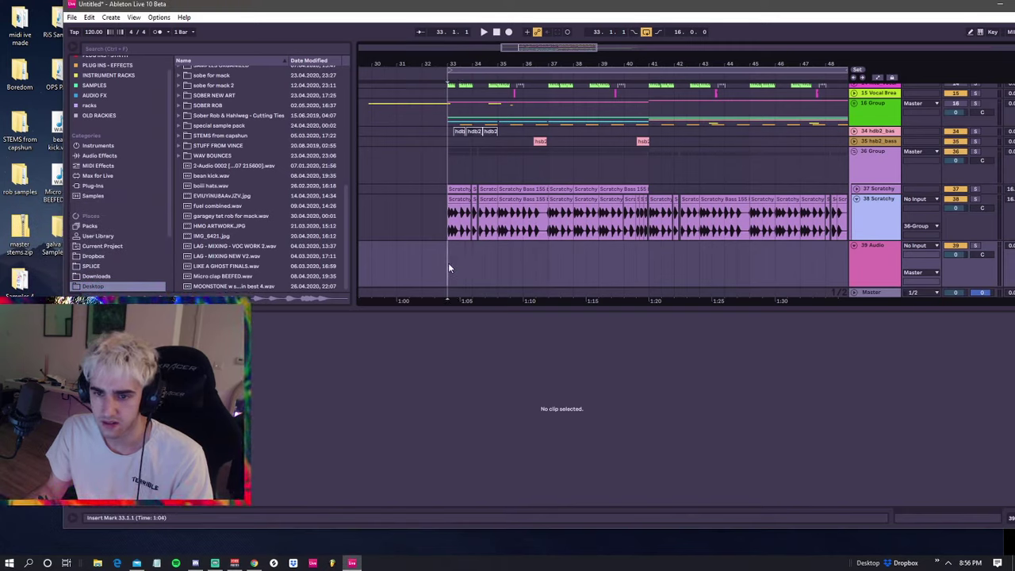
- Switch to Chrome and bring up Zamzar's online M4A converter page, moving its window as needed
click(254, 563)
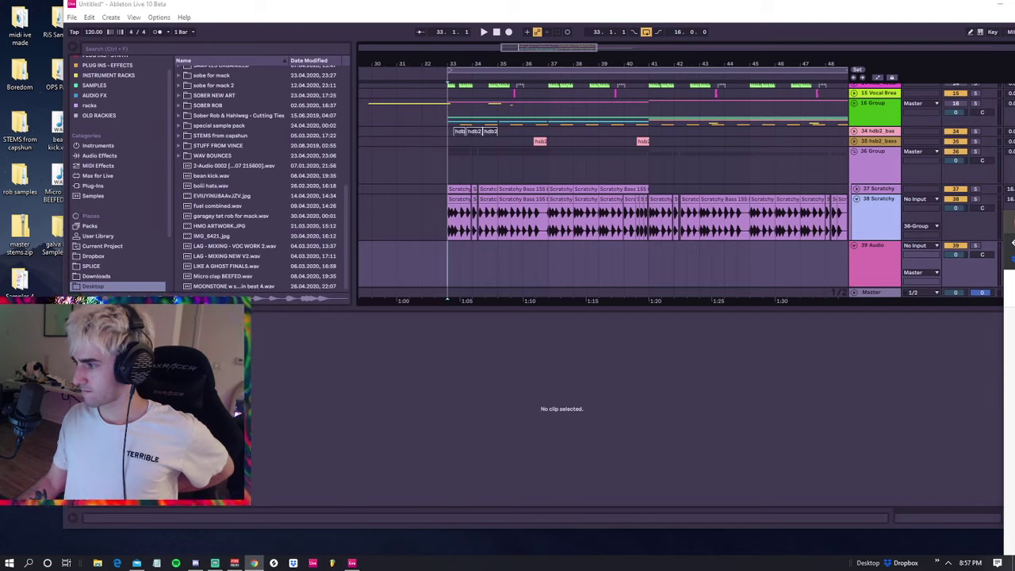
drag(1014, 218, 1014, 180)
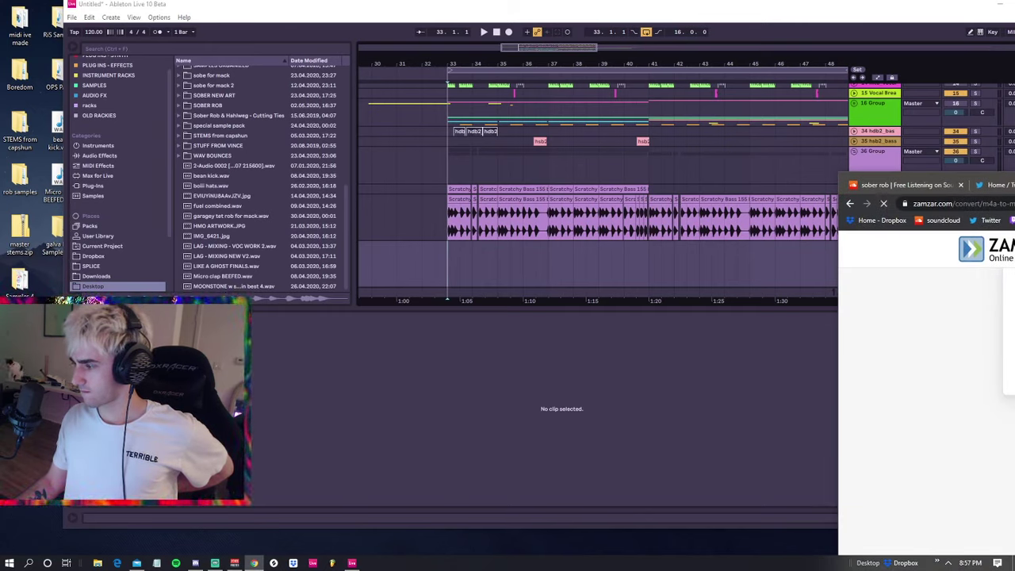
drag(1014, 179, 1013, 167)
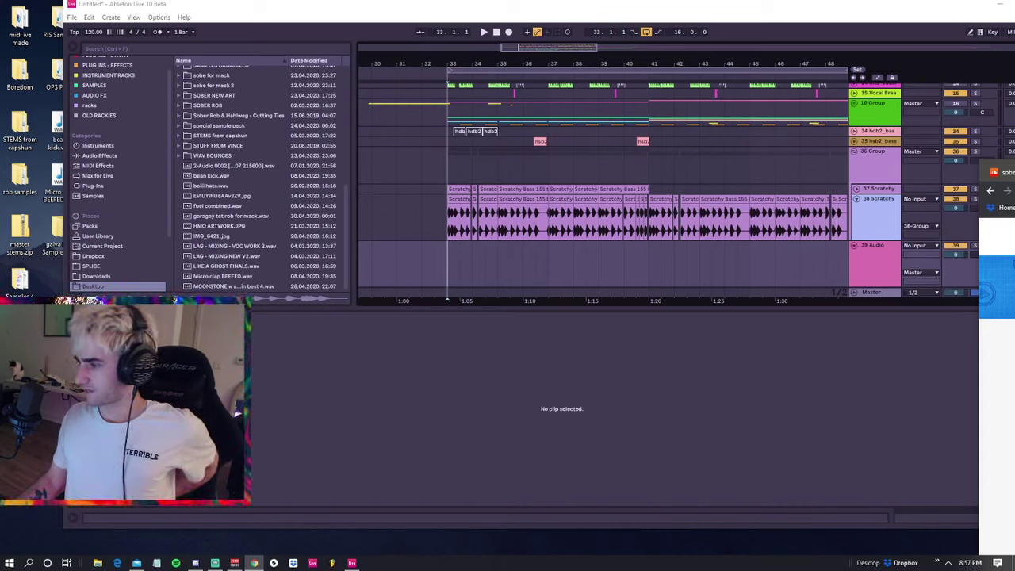
drag(1014, 169, 1014, 171)
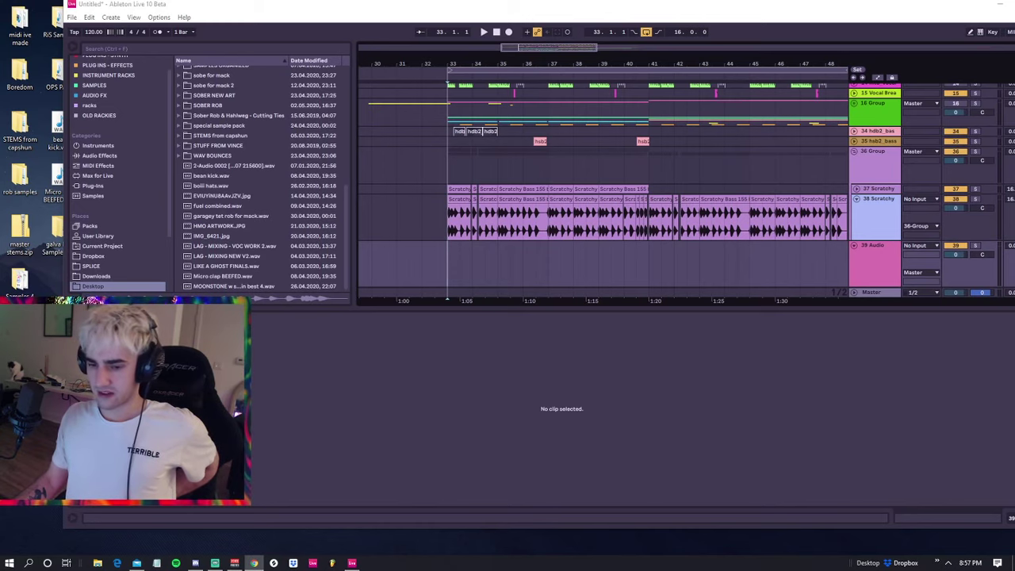
- Place Sepulveda Blvd 8.mp3 on the new audio track at bar 33 and select its clip
drag(461, 240, 448, 262)
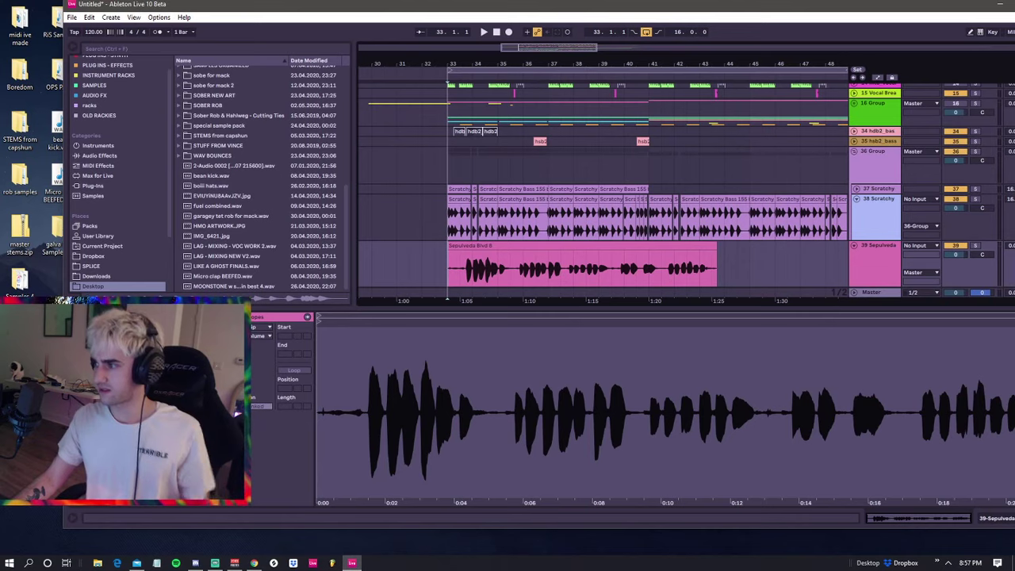
drag(1014, 208, 1013, 209)
click(743, 321)
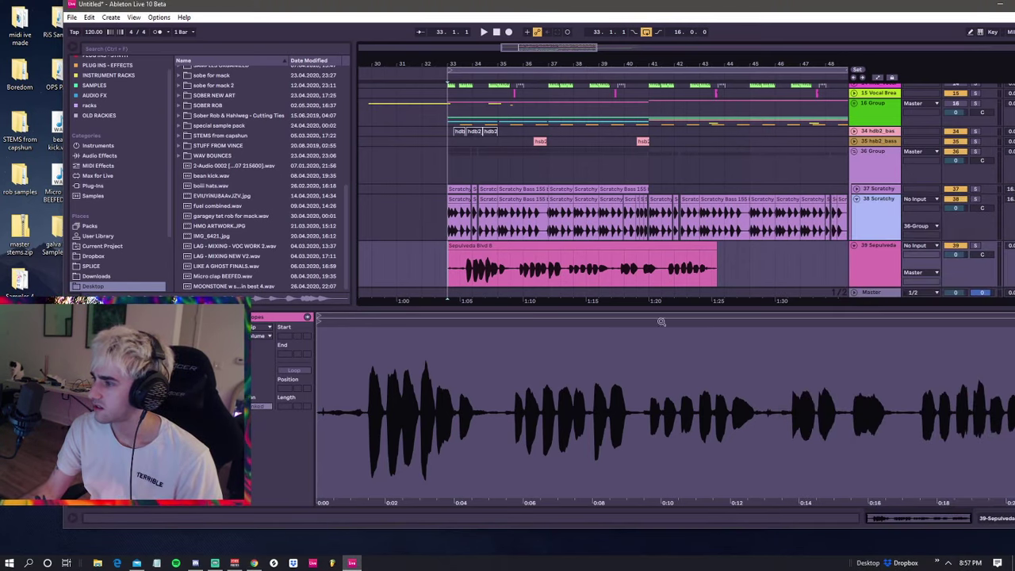
click(438, 266)
click(452, 260)
click(457, 247)
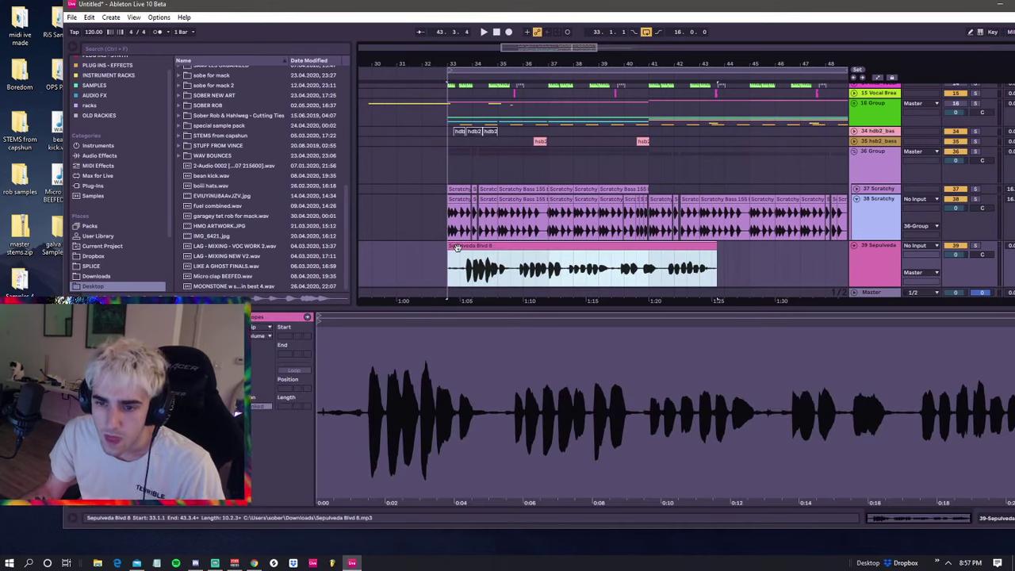
- Solo the Sepulveda Blvd 8 track and lower the clip's gain while playing it from bar 33
click(885, 249)
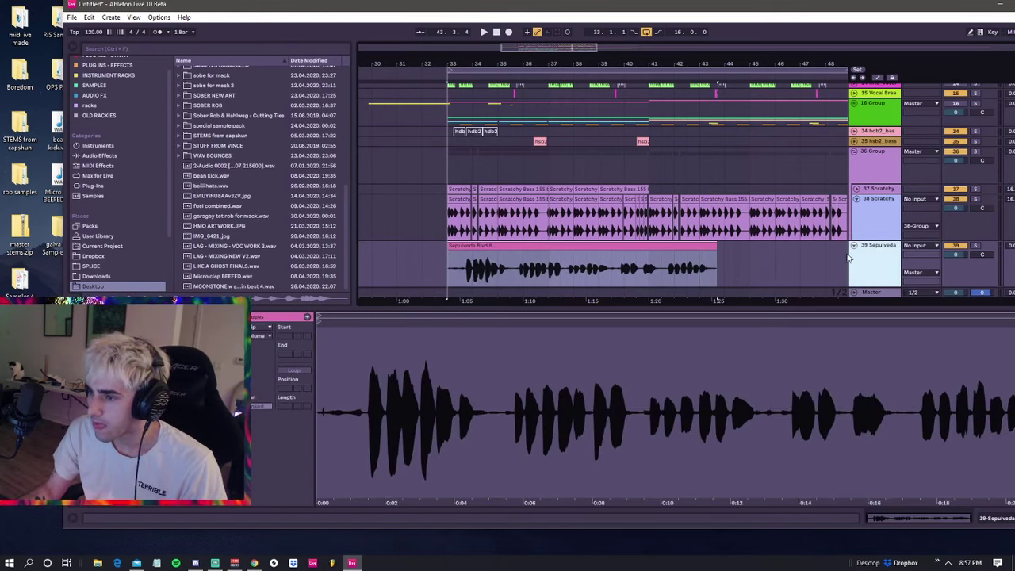
key(space)
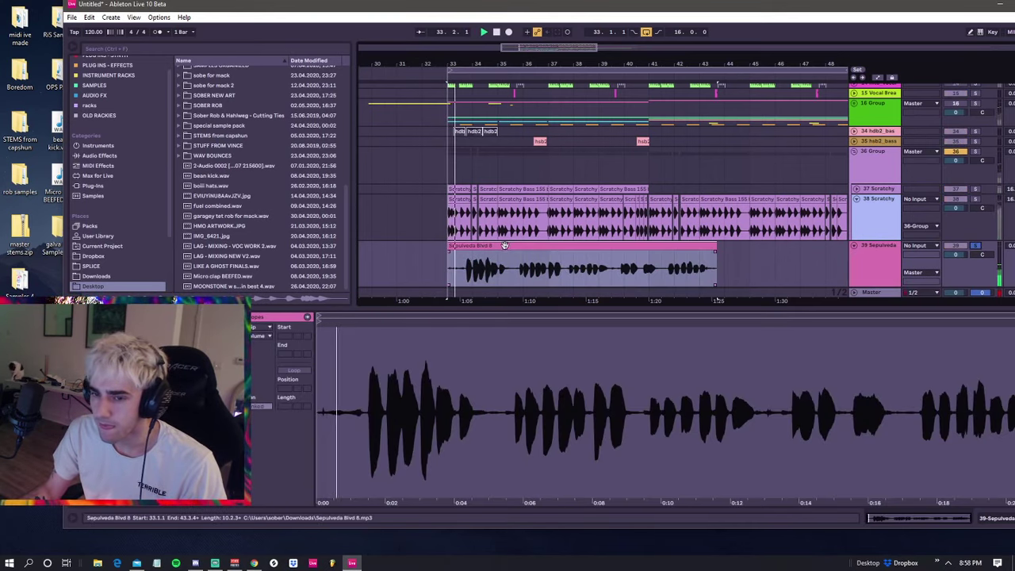
click(493, 247)
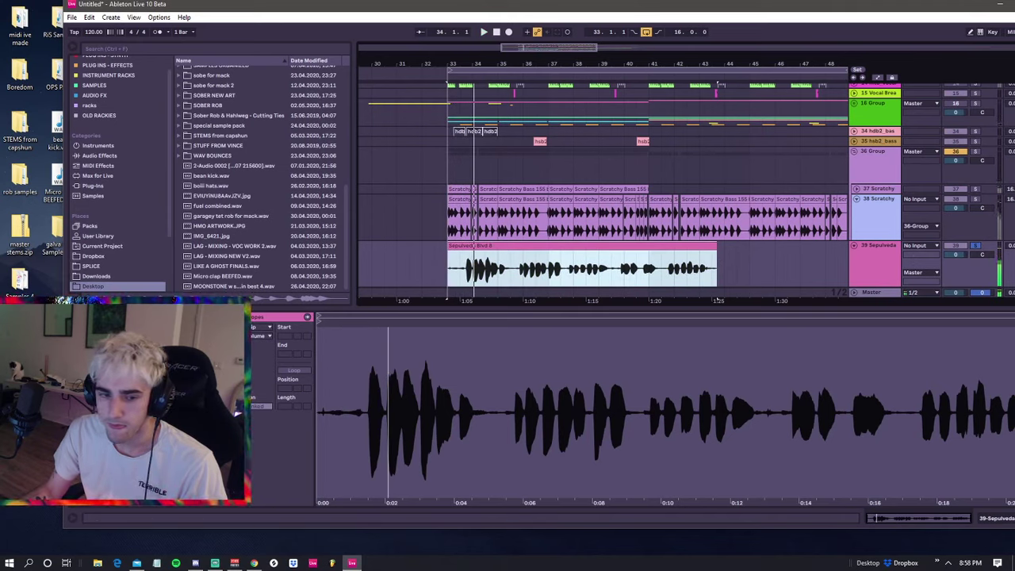
key(space)
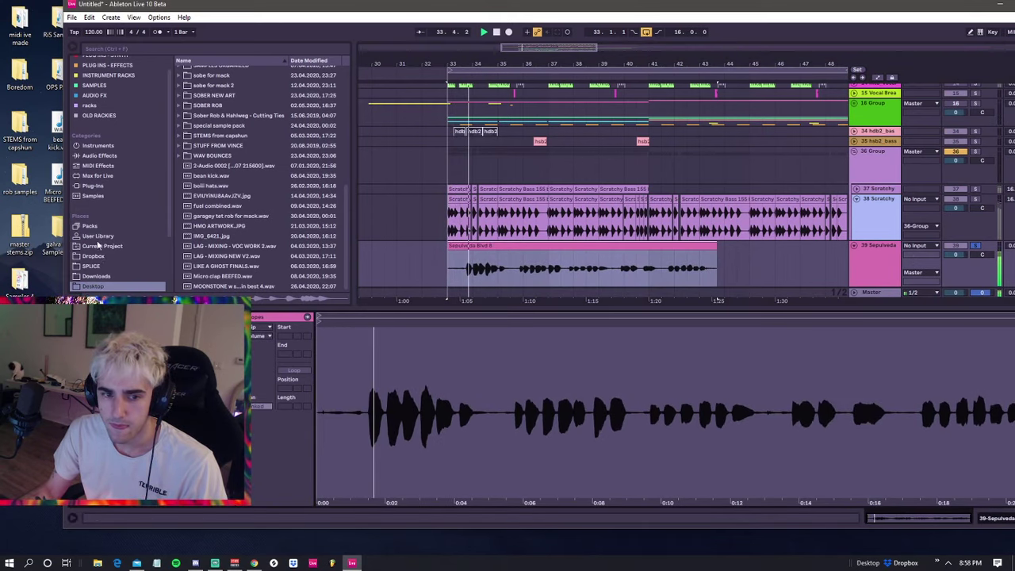
- Load the CRAZY VOCAL CHAIN CHOPS.adg audio effect rack onto the Sepulveda Blvd 8 track
click(99, 155)
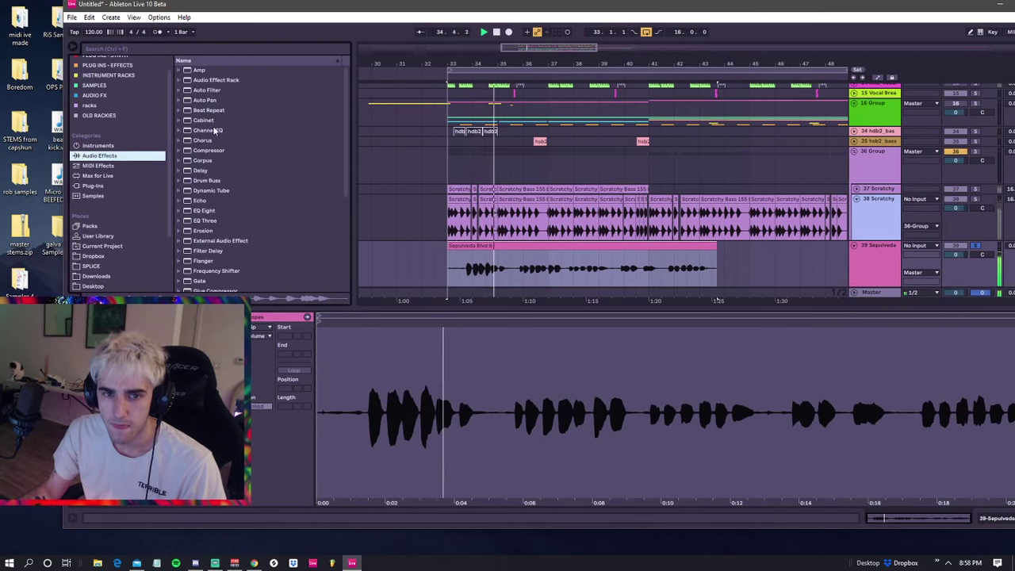
click(180, 80)
scroll(241, 169, down, 1)
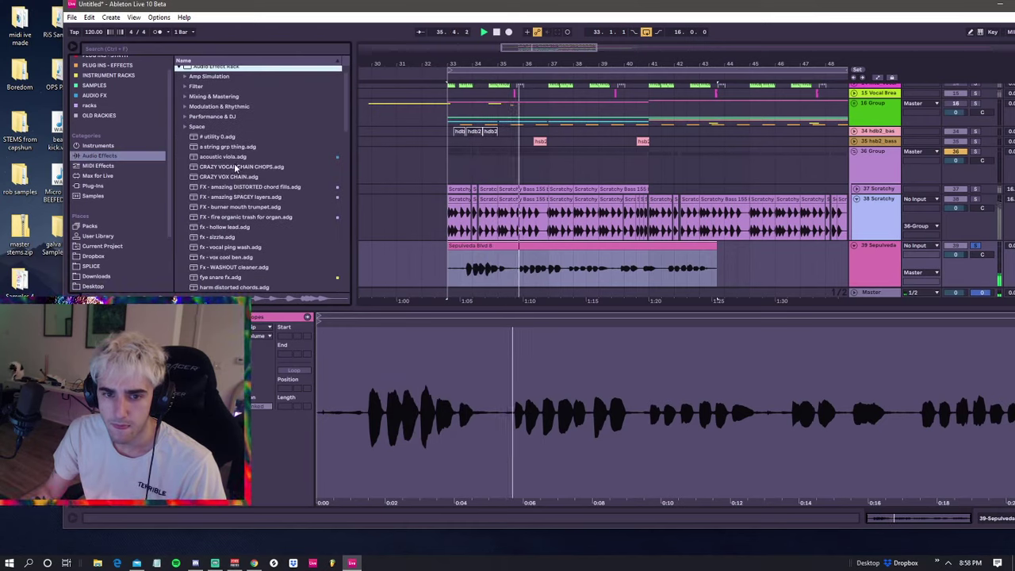
double_click(235, 167)
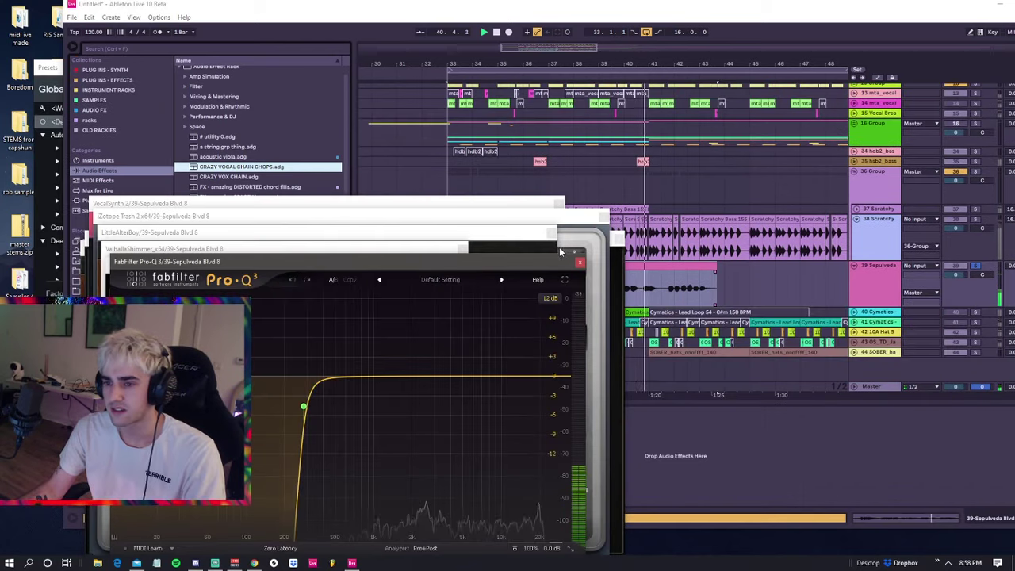
- Close the floating plug-in windows opened by the vocal chain rack
click(579, 262)
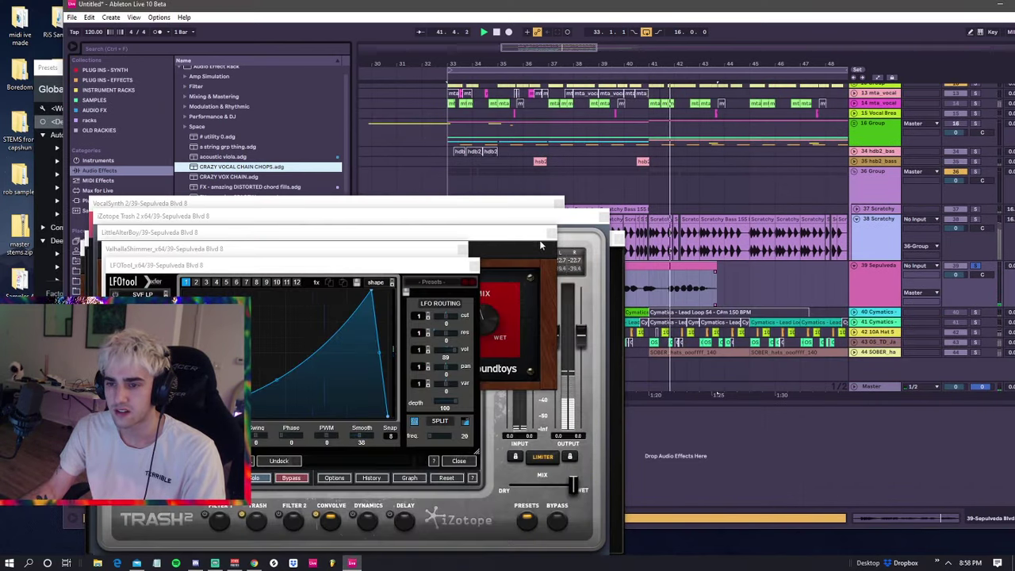
click(551, 232)
click(464, 250)
click(604, 217)
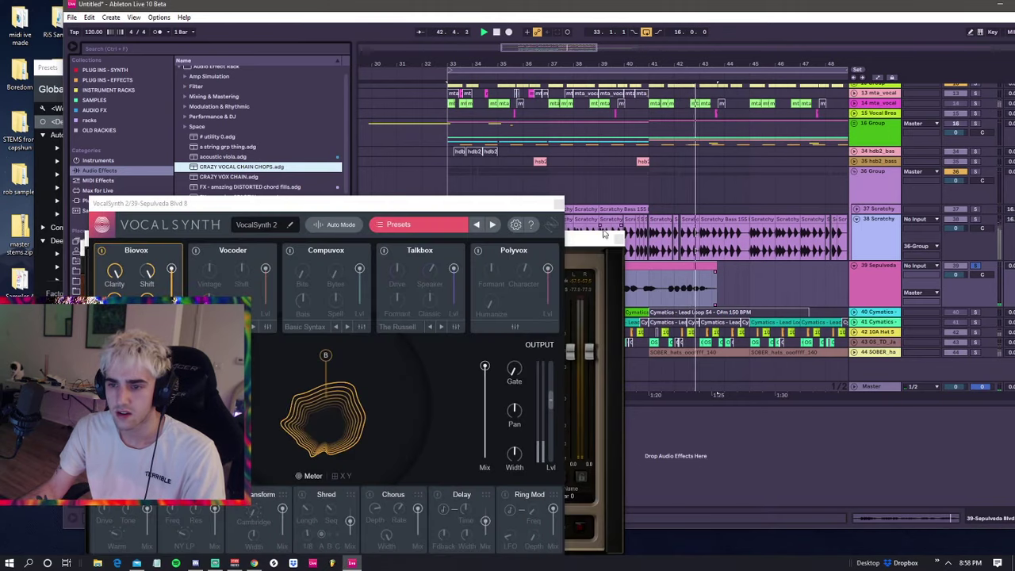
click(617, 239)
click(559, 205)
click(534, 248)
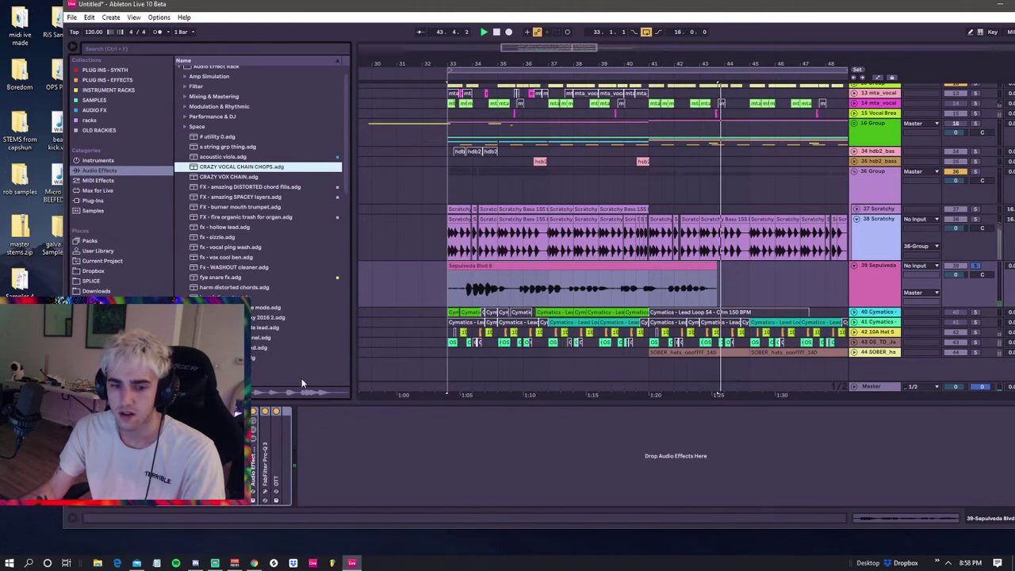
- Warp the Sepulveda Blvd 8 clip and set its track volume to -3.3 dB while playing from bar 33
key(space)
key(space)
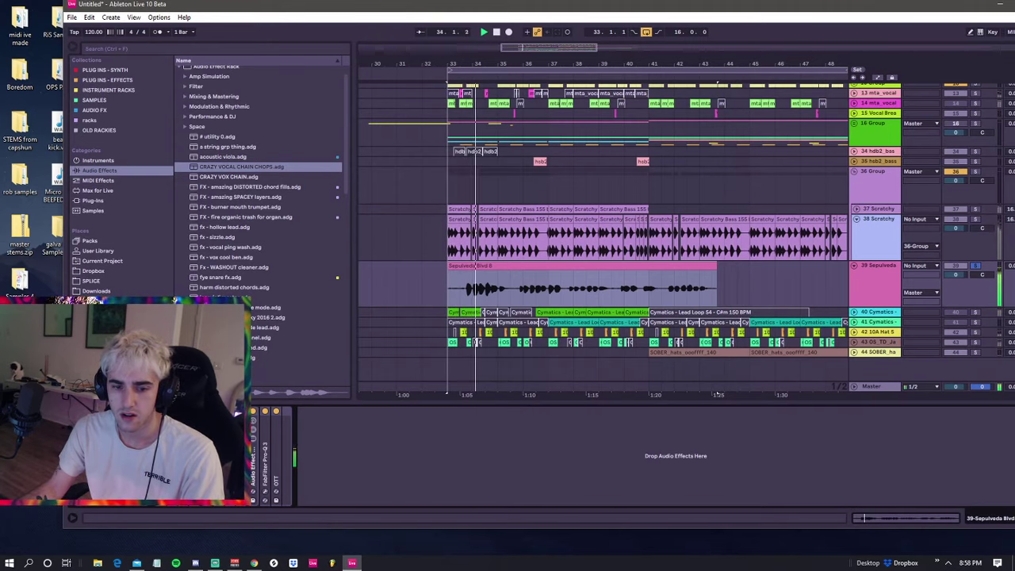
click(489, 264)
double_click(489, 264)
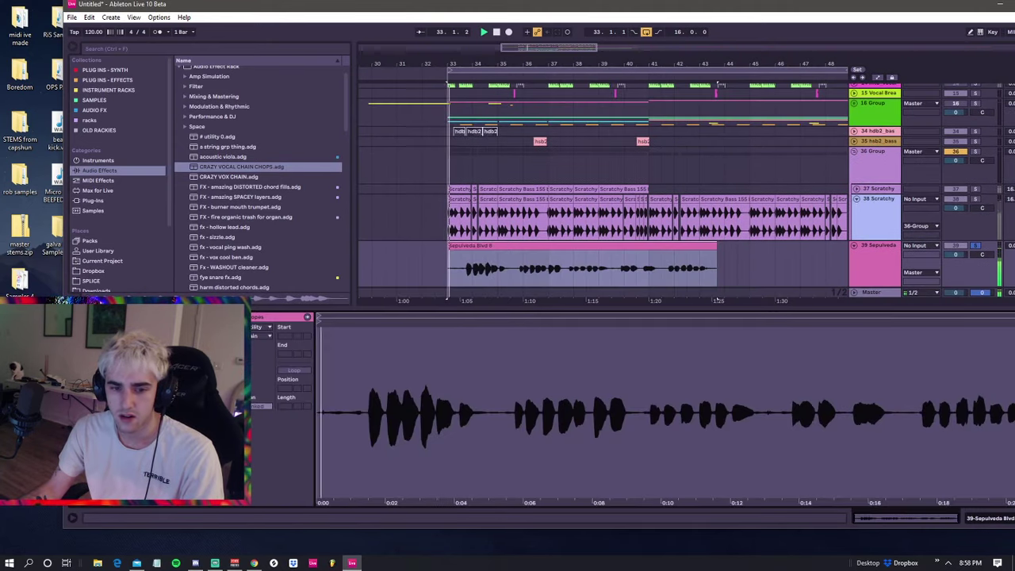
click(237, 409)
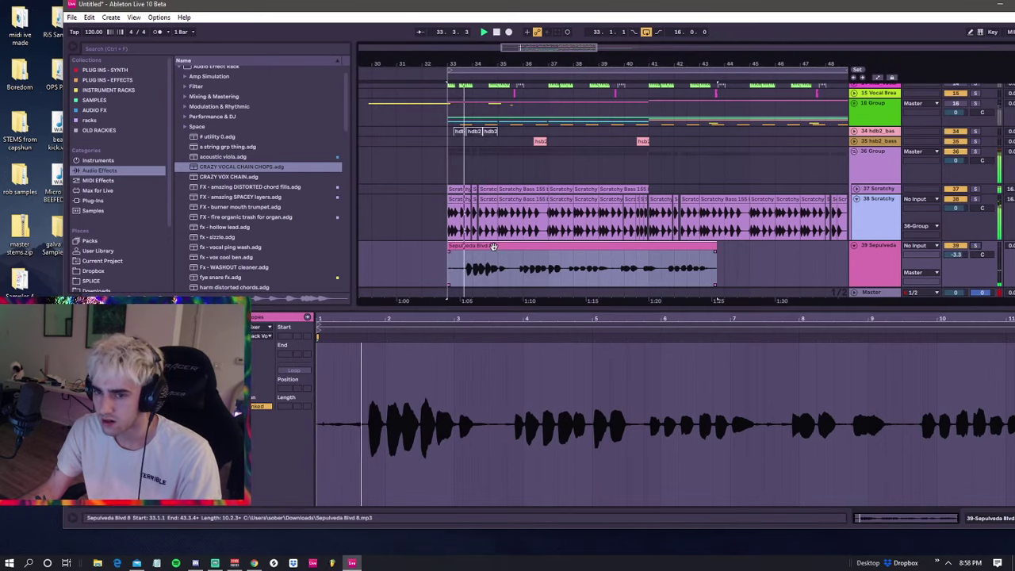
click(493, 247)
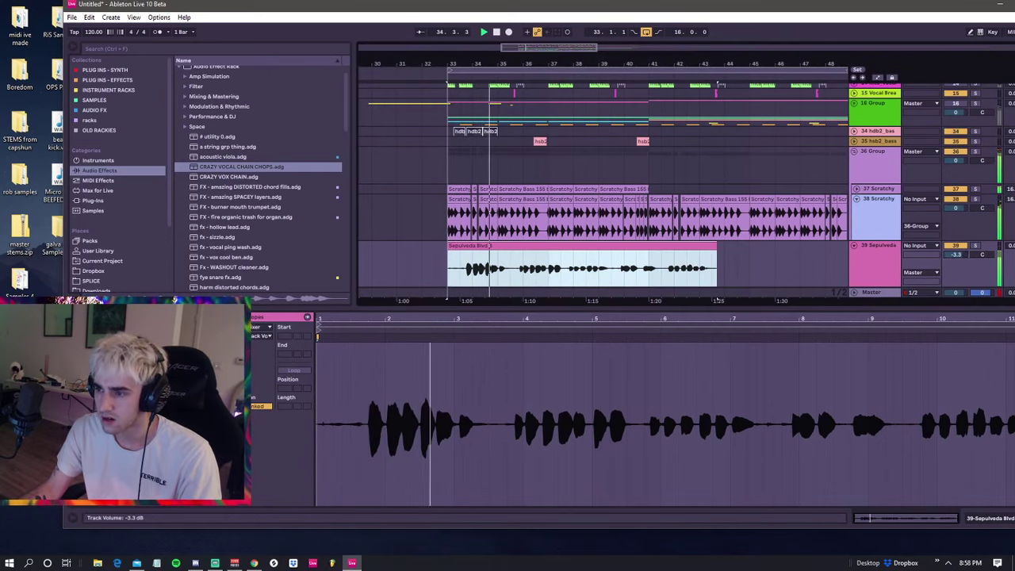
- Raise the Sepulveda track's volume to 2.5 dB while the section plays
drag(955, 255, 955, 249)
click(475, 245)
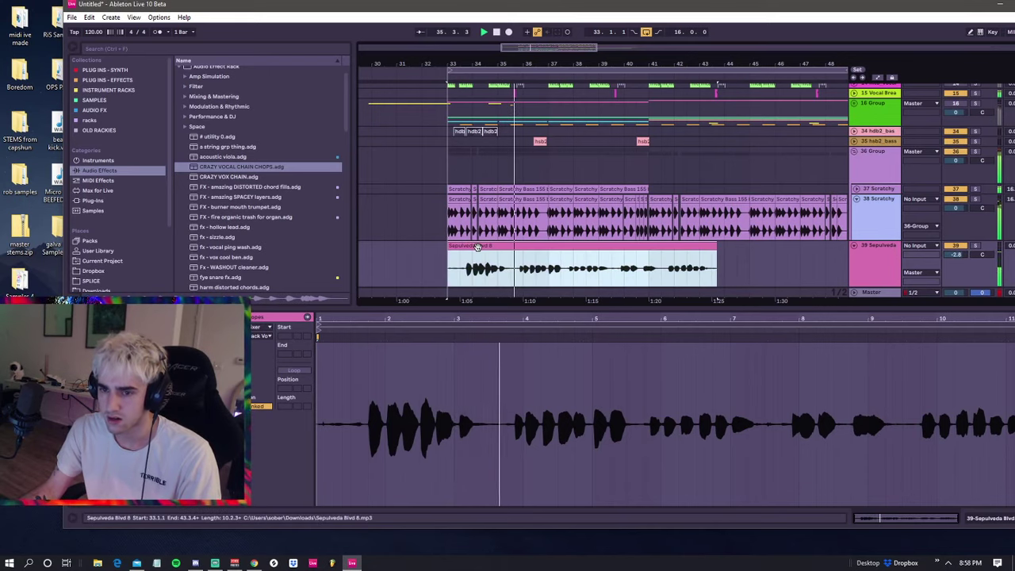
mouse_move(955, 255)
mouse_down()
mouse_move(955, 223)
mouse_move(955, 251)
mouse_up()
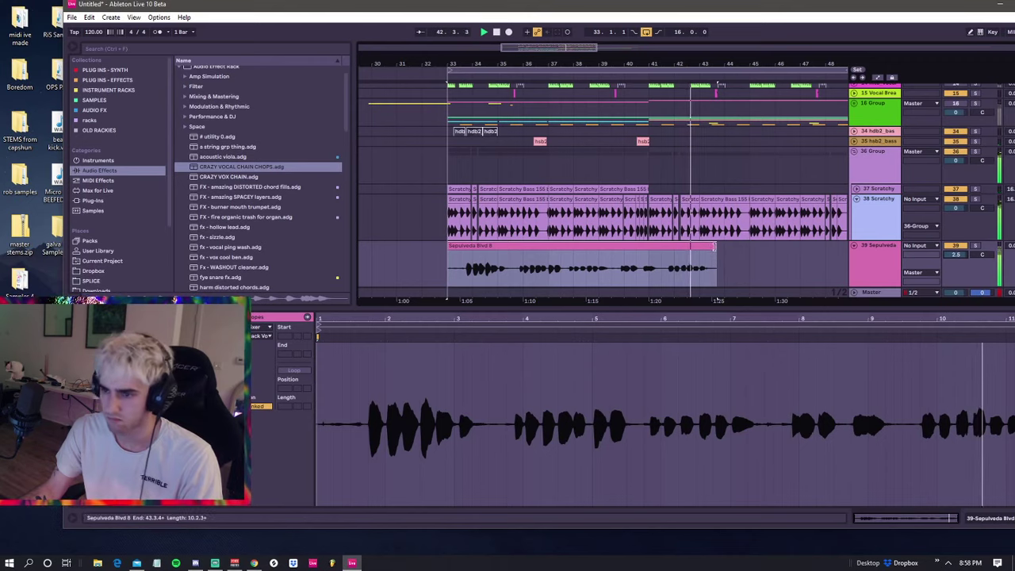
- Shorten the Sepulveda Blvd 8 clip to end at 43.2.2 and replay the section from bar 33
drag(716, 255, 707, 255)
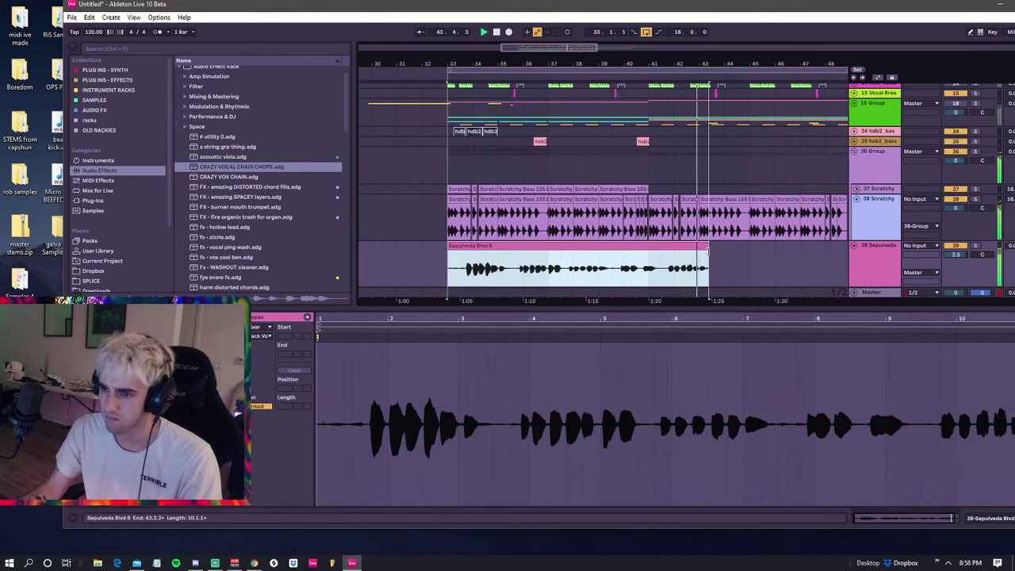
click(660, 269)
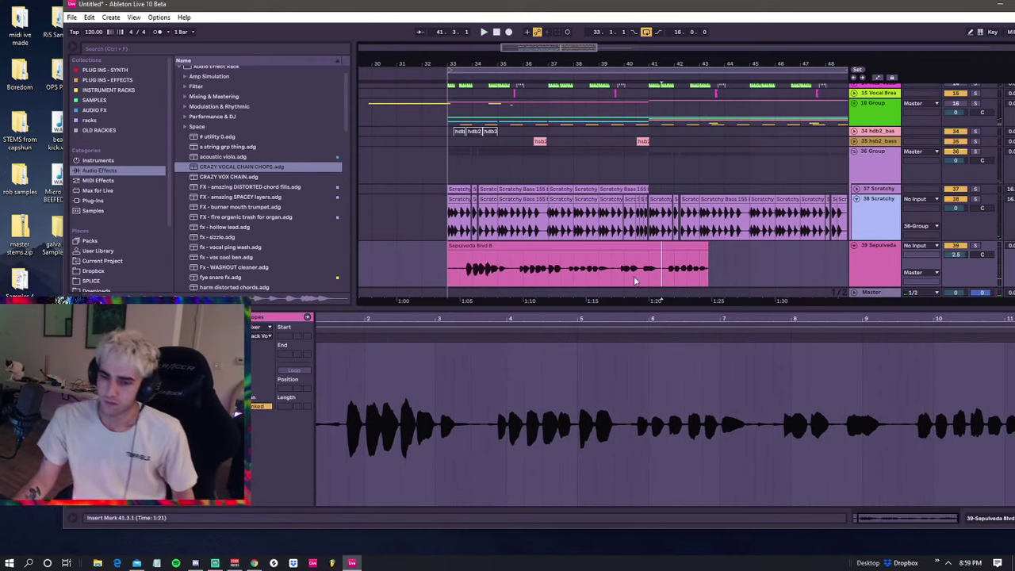
click(447, 269)
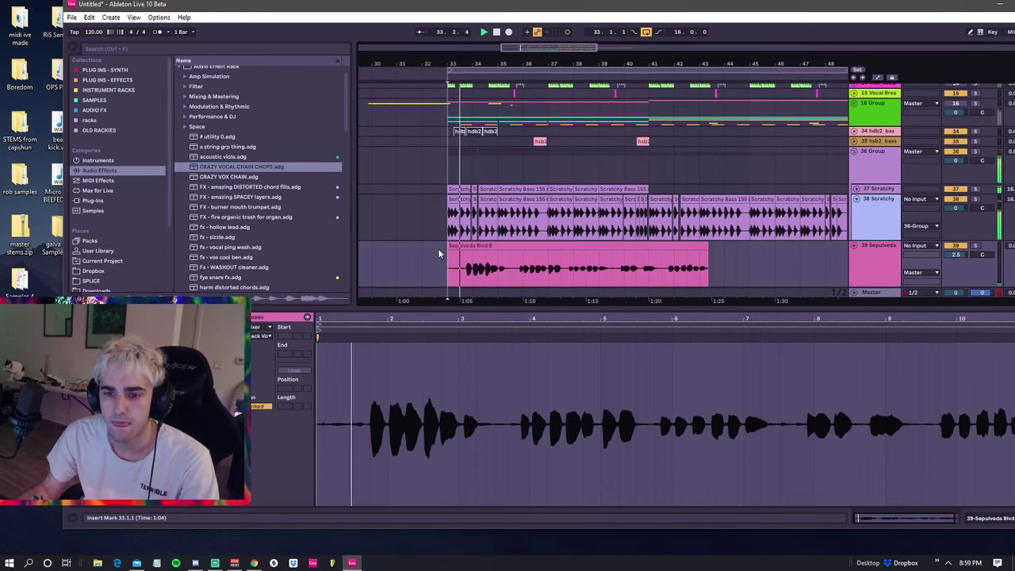
- Split the Sepulveda Blvd 8 clip at 35.1.1 and delete its first two bars
click(508, 264)
click(497, 269)
key(space)
key(ctrl+e)
click(493, 245)
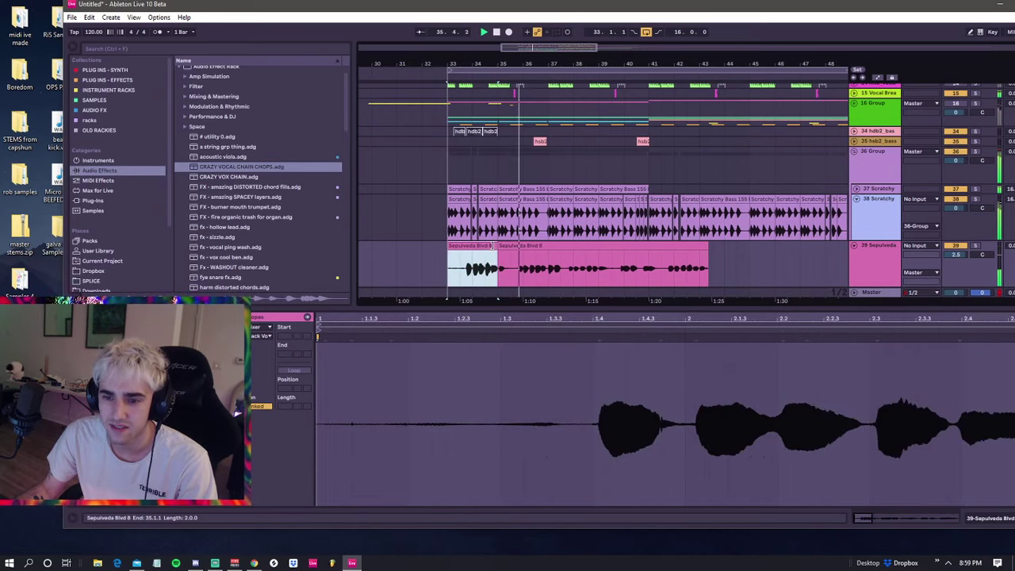
key(Delete)
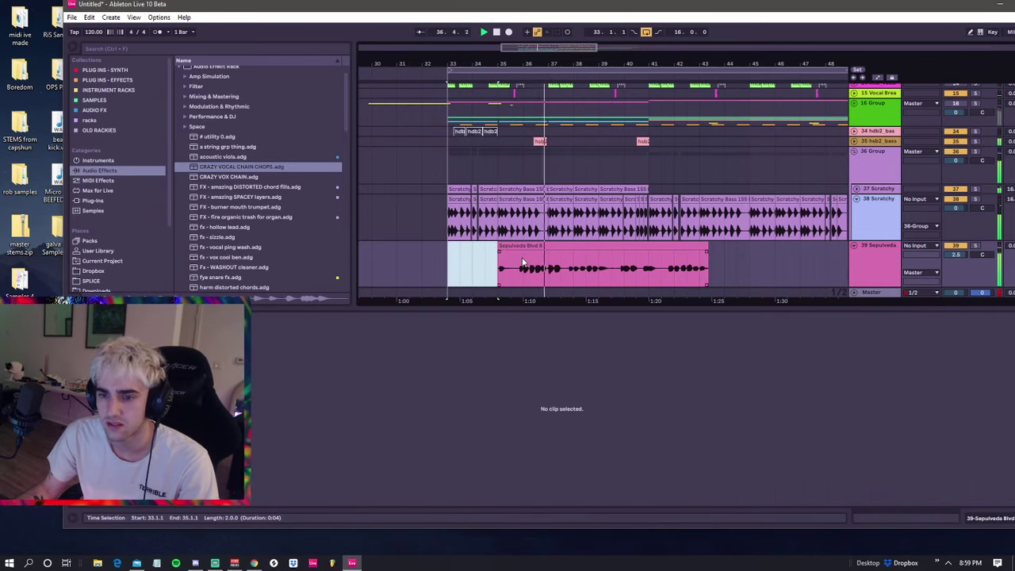
- Split the remaining vocal clip at 35.4.2 and trim the first chop's end to 35.2.4
click(518, 259)
key(ctrl+e)
drag(517, 247, 510, 254)
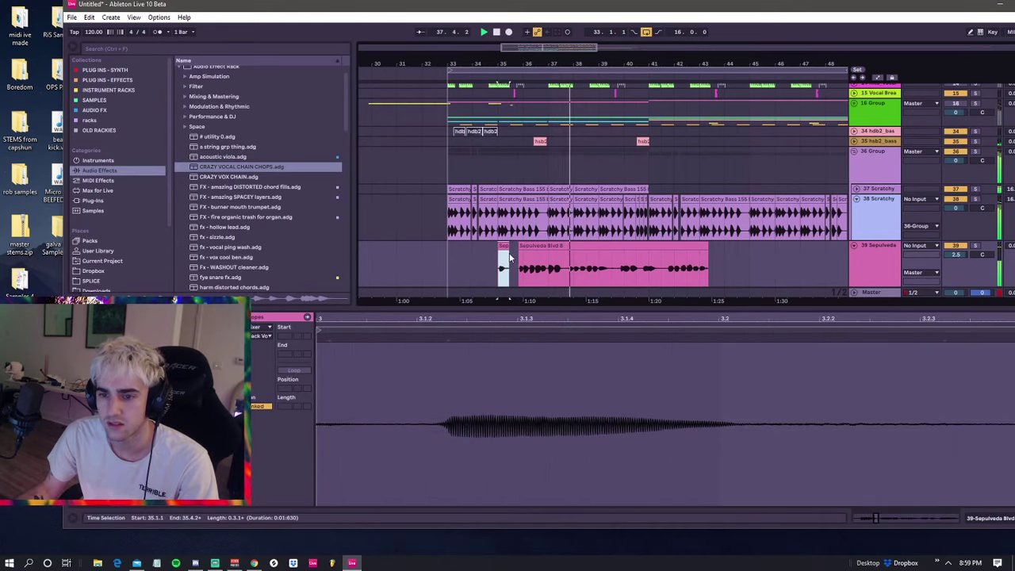
- Split the vocal clip at 37.3.3, in bar 39 and at 41.3.1, trimming the chop before the bar 39 cut to end at 39.2.3
click(564, 259)
click(565, 259)
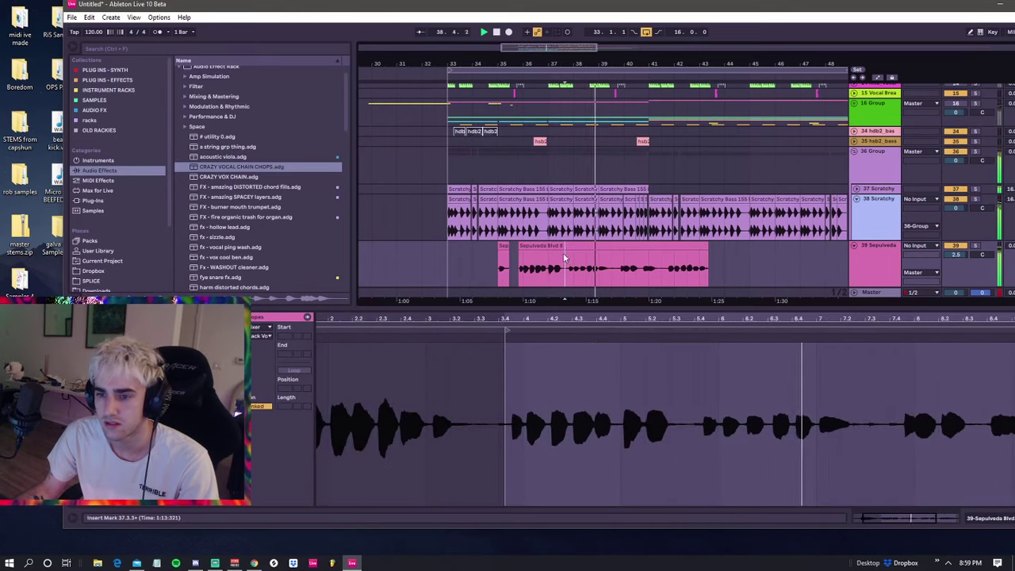
key(ctrl+e)
click(612, 258)
key(ctrl+e)
drag(612, 247, 607, 248)
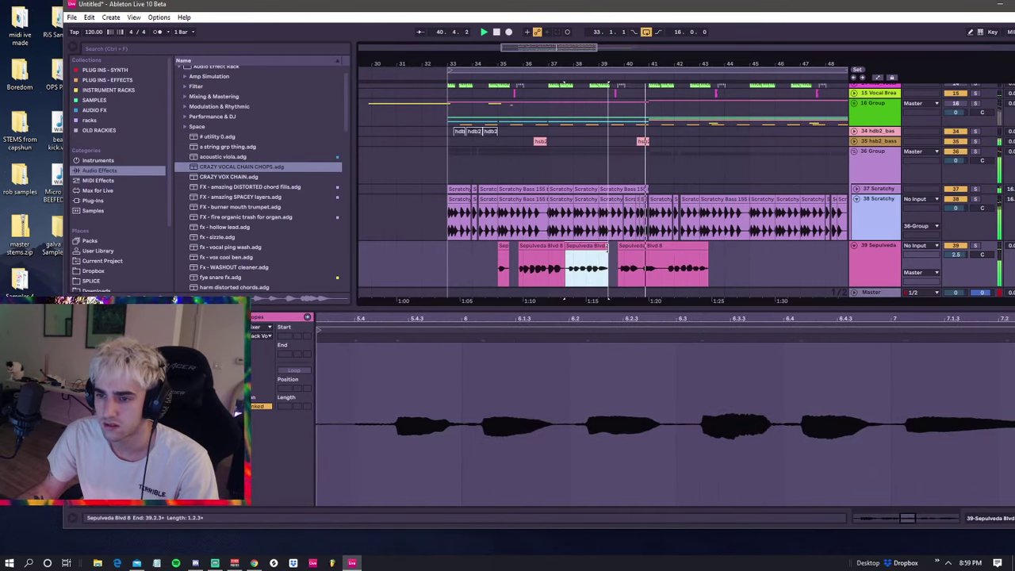
click(663, 266)
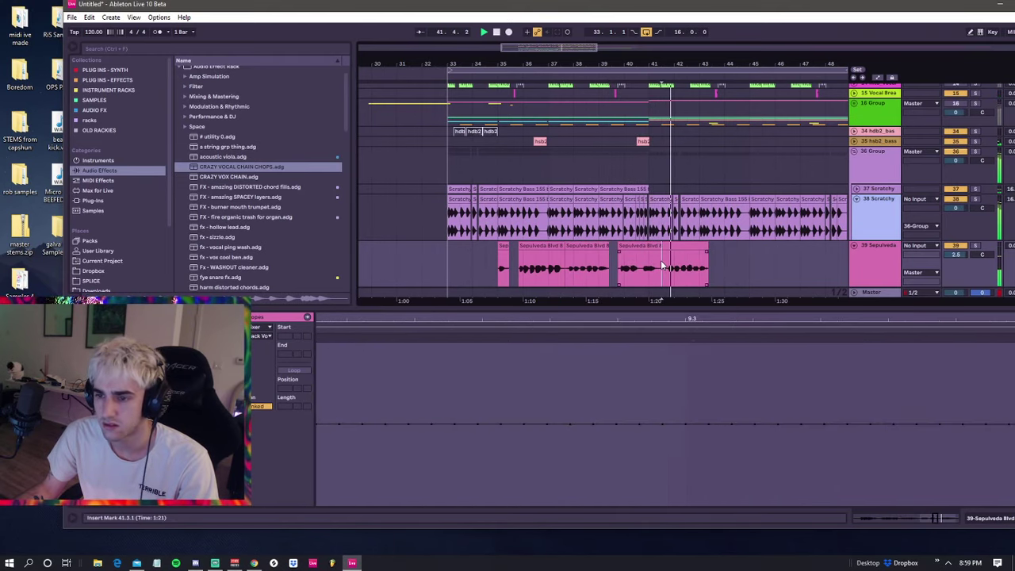
key(ctrl+e)
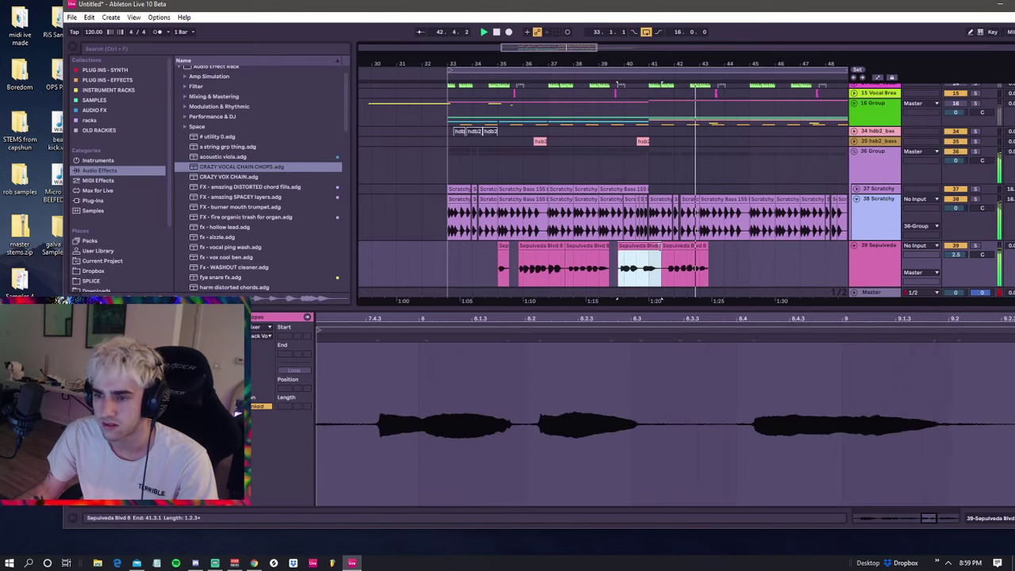
click(675, 247)
click(699, 257)
key(ctrl+e)
drag(700, 248, 741, 253)
click(726, 250)
key(ctrl+z)
key(ctrl+z)
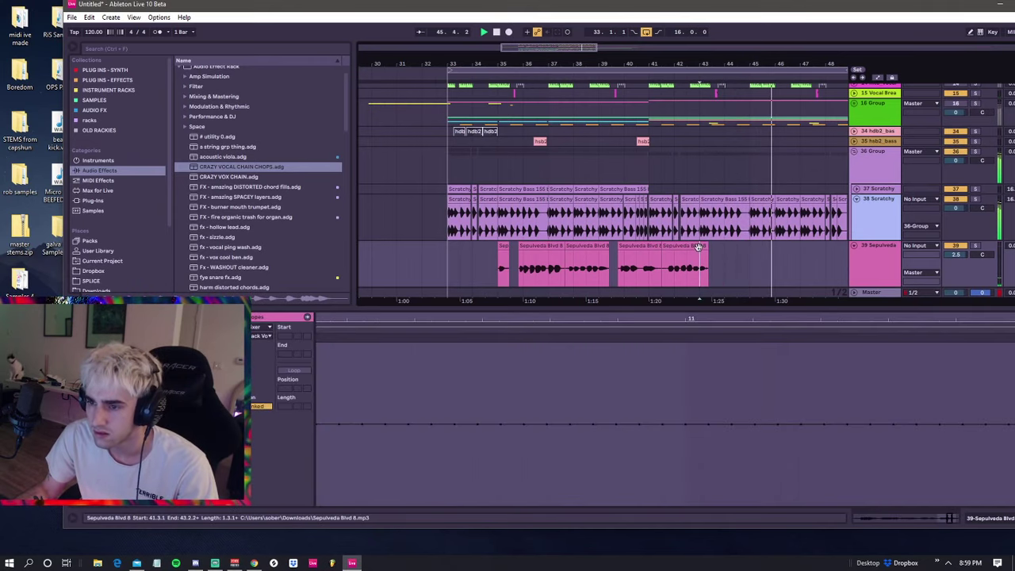
- Nudge the first vocal chop slightly earlier and trim the following clip's start to 36.1.1
click(499, 262)
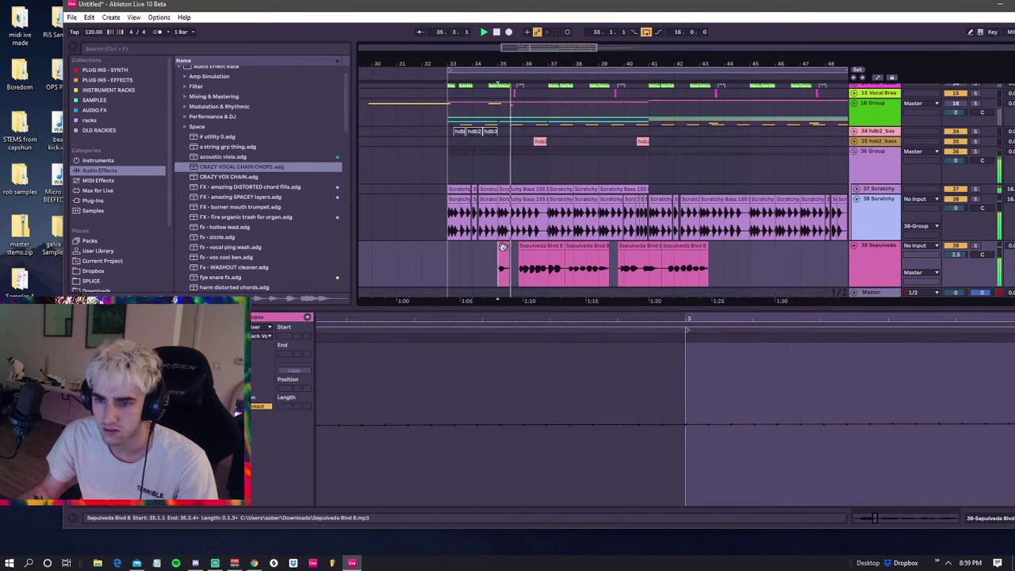
drag(503, 247, 529, 248)
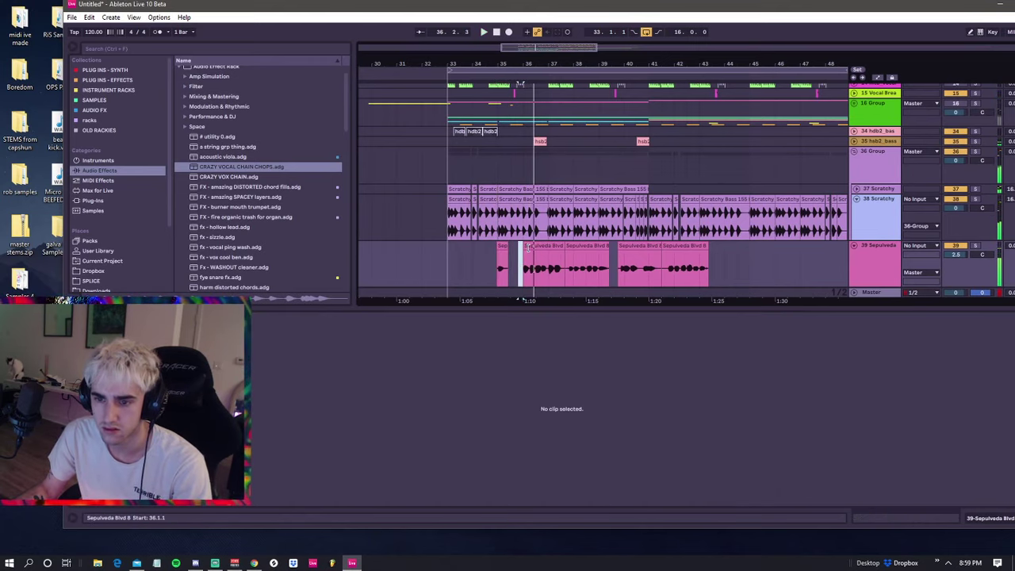
key(space)
- Split the vocal clip at 36.3.1 and lower the gain of the chop that starts at 36.1.1
click(536, 262)
key(ctrl+e)
click(530, 247)
drag(184, 424, 184, 448)
key(space)
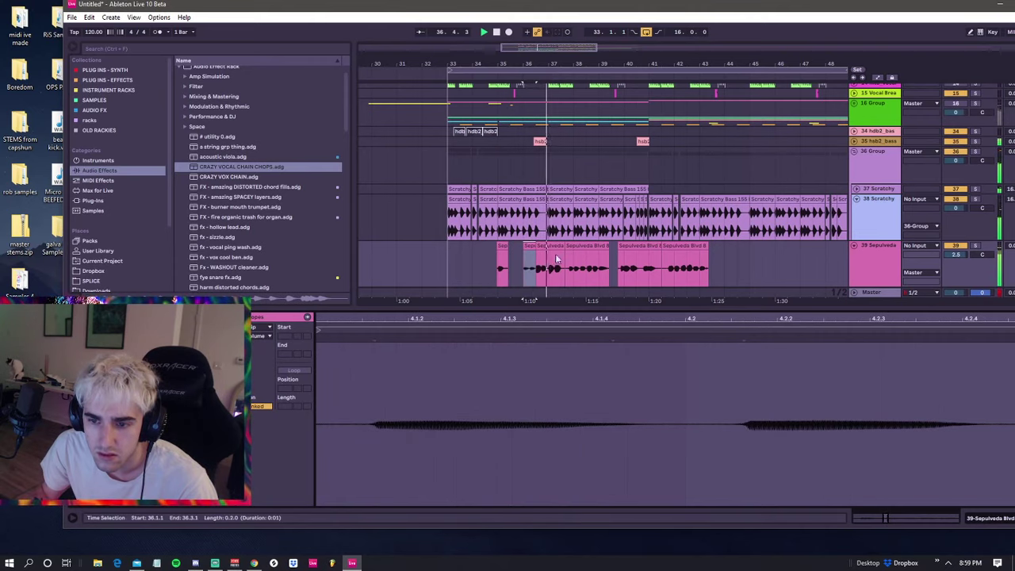
- Split the vocal clip at 37.1.1 and trim the new chop's end to 37.2.1
click(548, 258)
key(ctrl+e)
key(space)
drag(564, 256, 553, 256)
key(space)
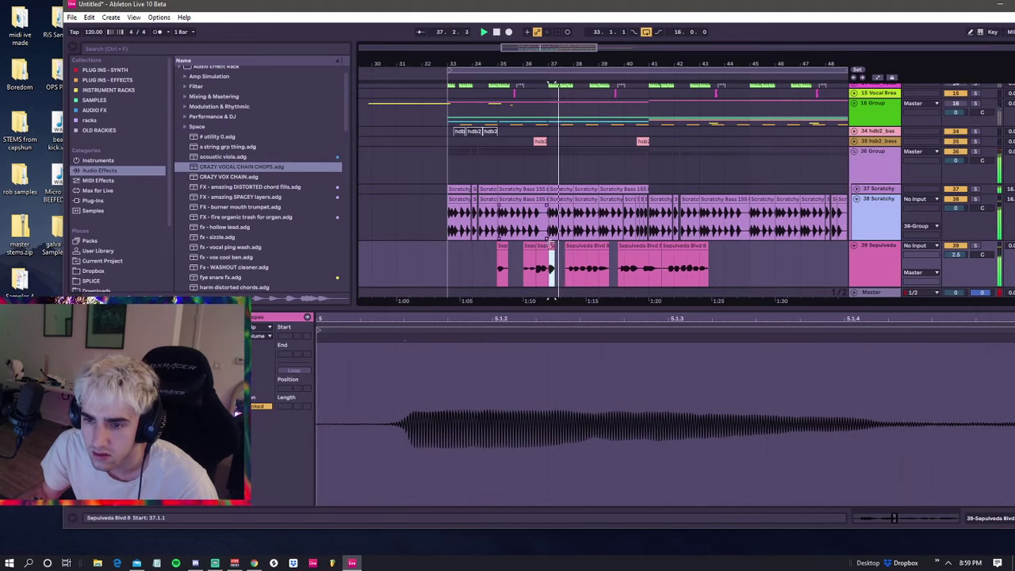
- Lower the gain of the short vocal chop at 37.1.1 while replaying it
click(543, 246)
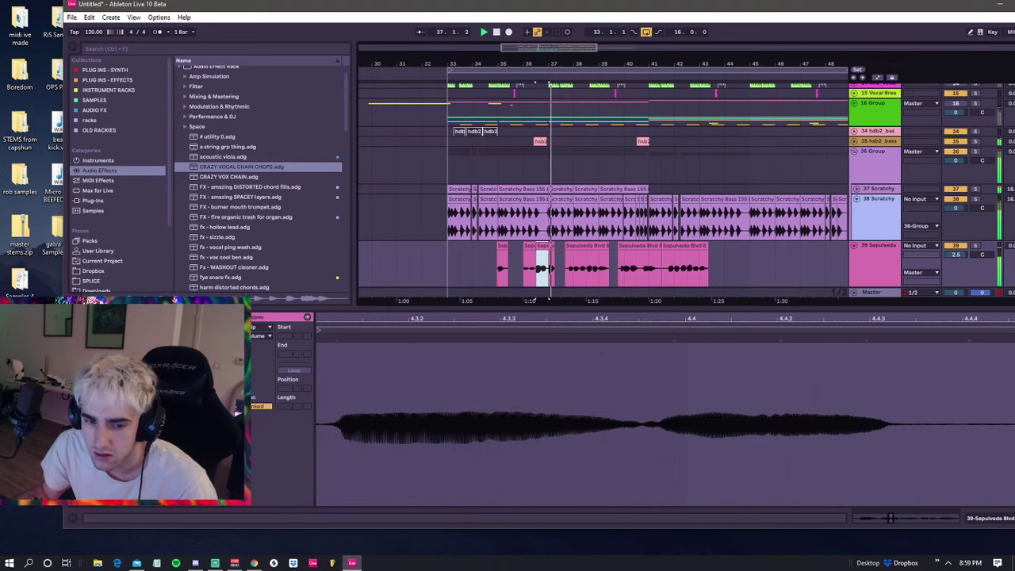
click(551, 247)
key(space)
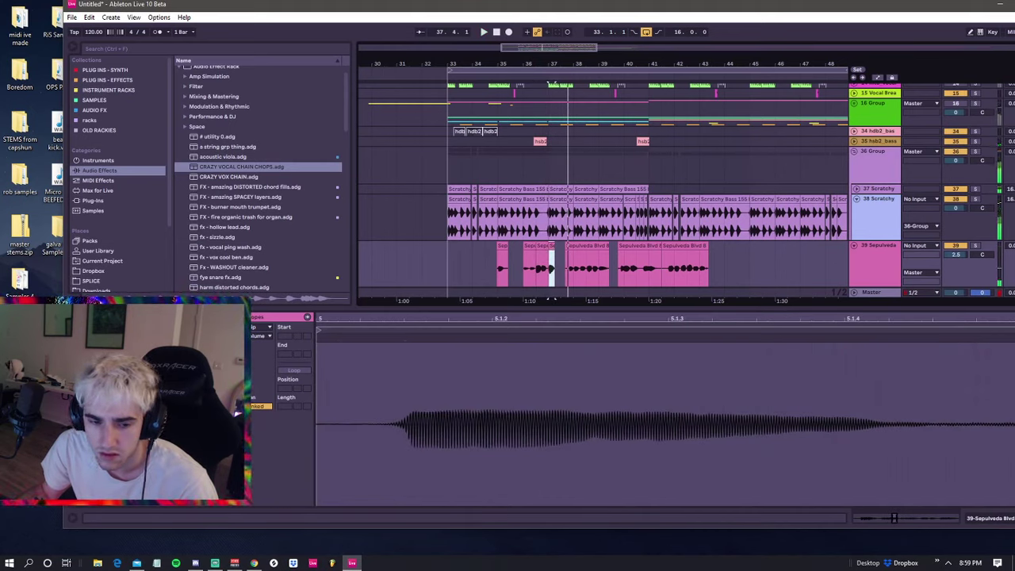
key(space)
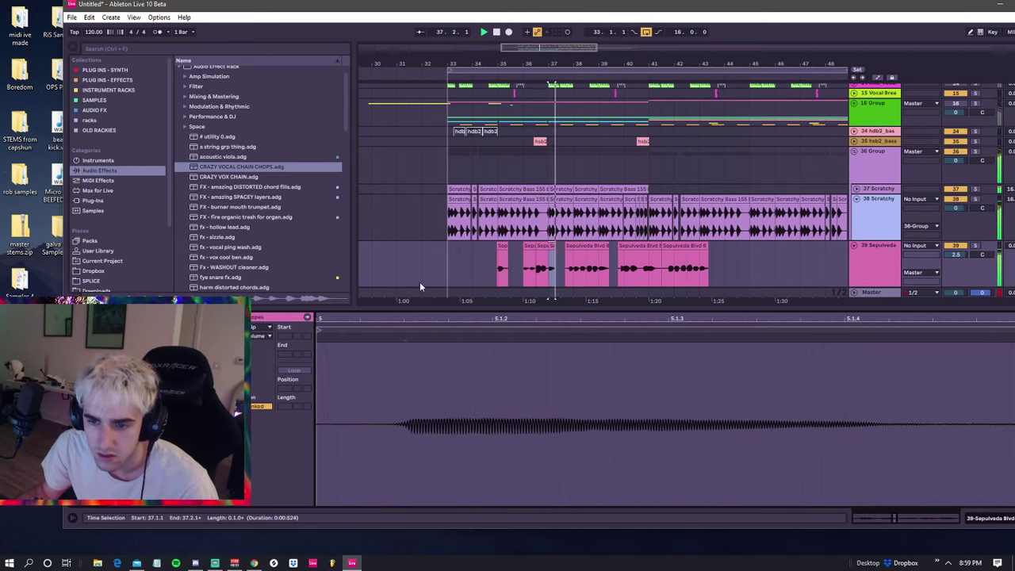
click(551, 246)
key(space)
key(space)
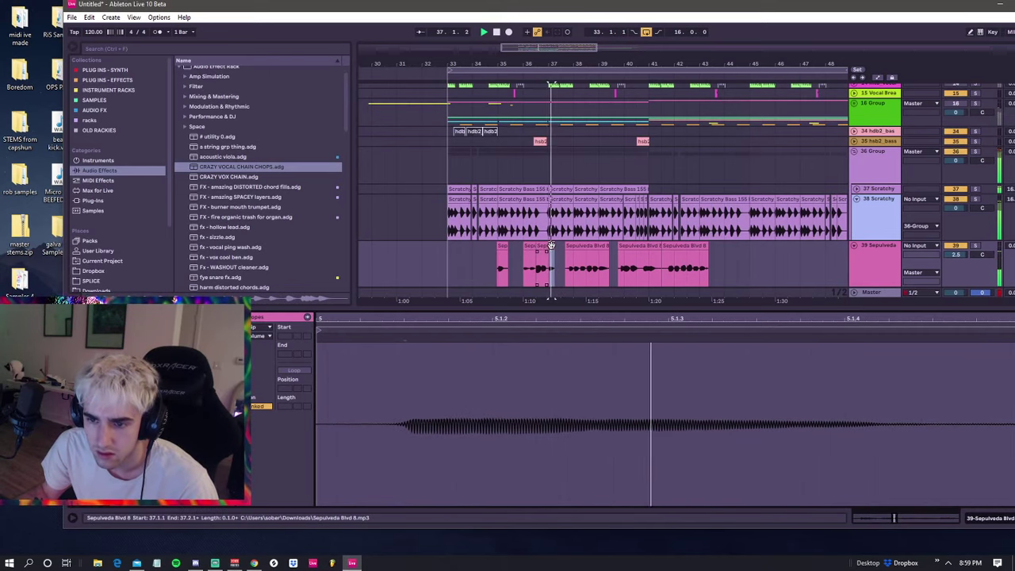
key(space)
key(space)
- Duplicate the short vocal chop at 37.1.1 so that a copy plays from 37.2.1
key(ctrl+d)
click(557, 246)
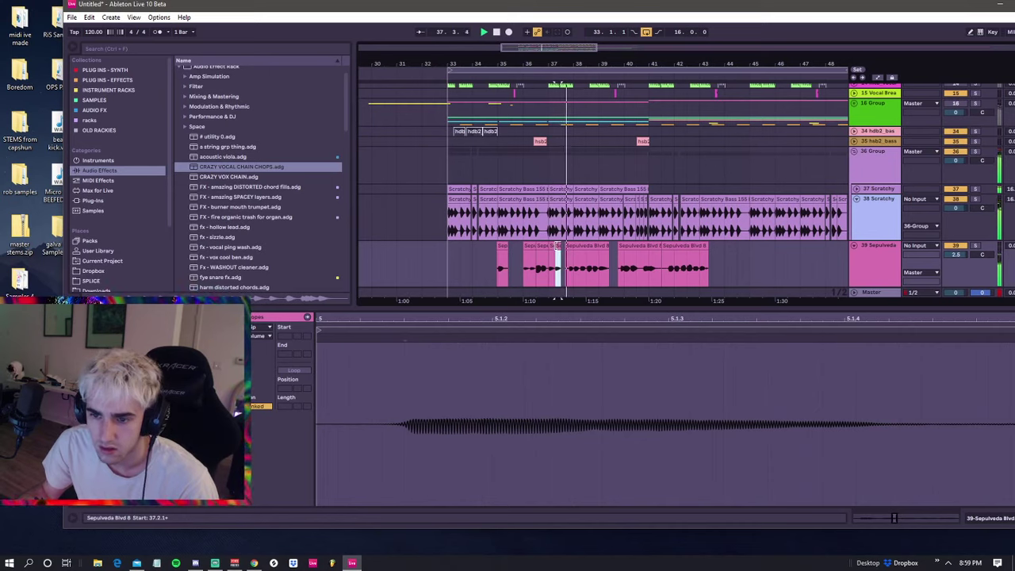
shift+click(551, 248)
key(ctrl+d)
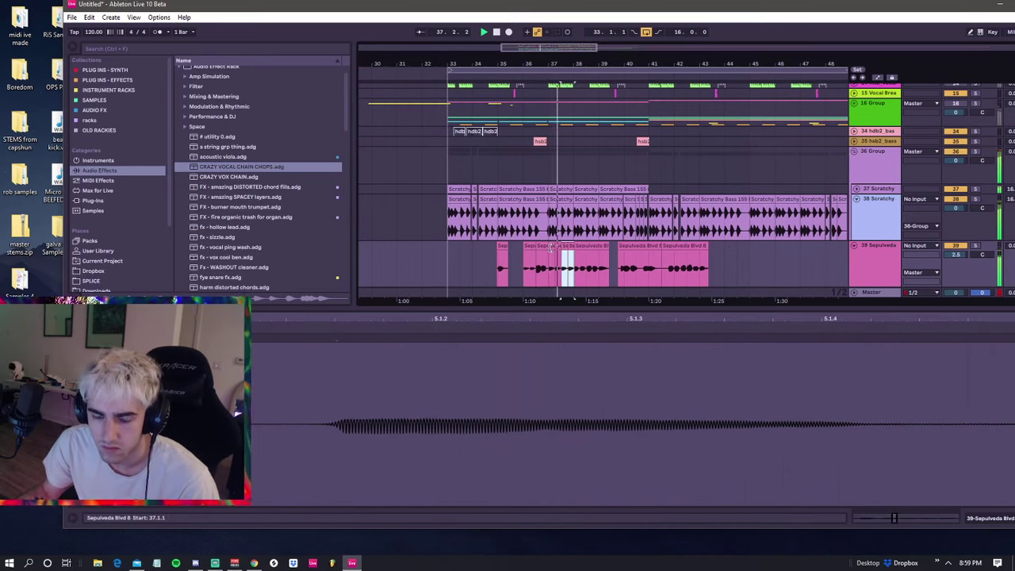
key(ctrl+z)
key(ctrl+z)
key(ctrl+d)
scroll(560, 250, up, 4)
key(space)
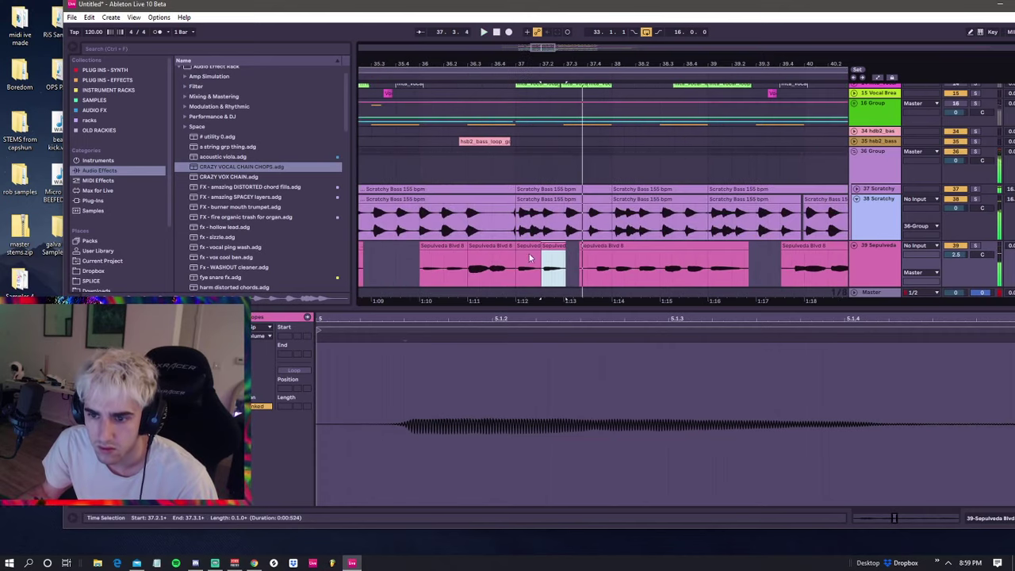
- Add another copy of the short vocal chop at 37.3.1 and trim the following clip's start to 37.4.1
click(524, 247)
key(space)
drag(556, 245, 581, 246)
click(529, 247)
key(space)
key(space)
click(589, 251)
click(585, 254)
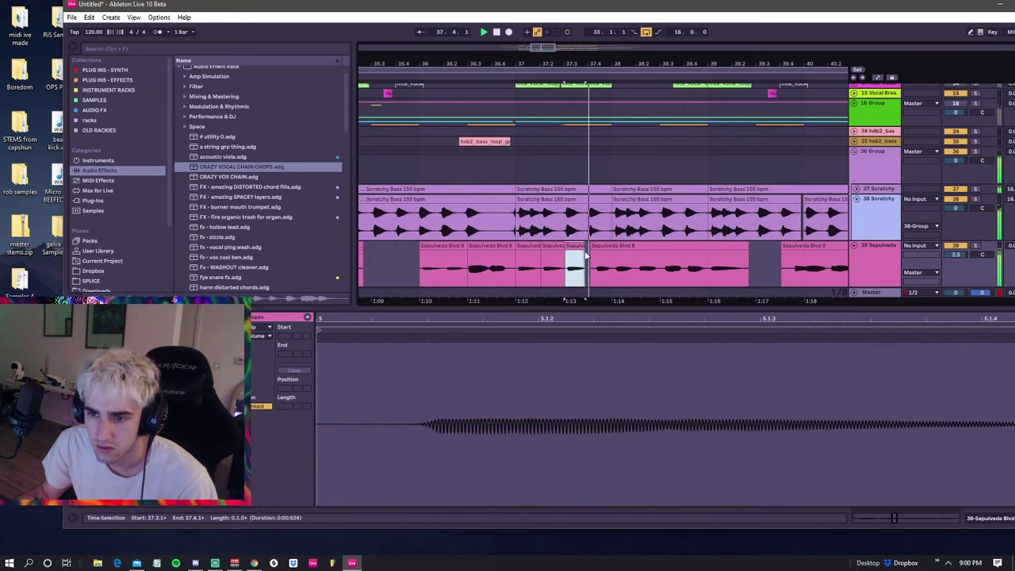
click(571, 250)
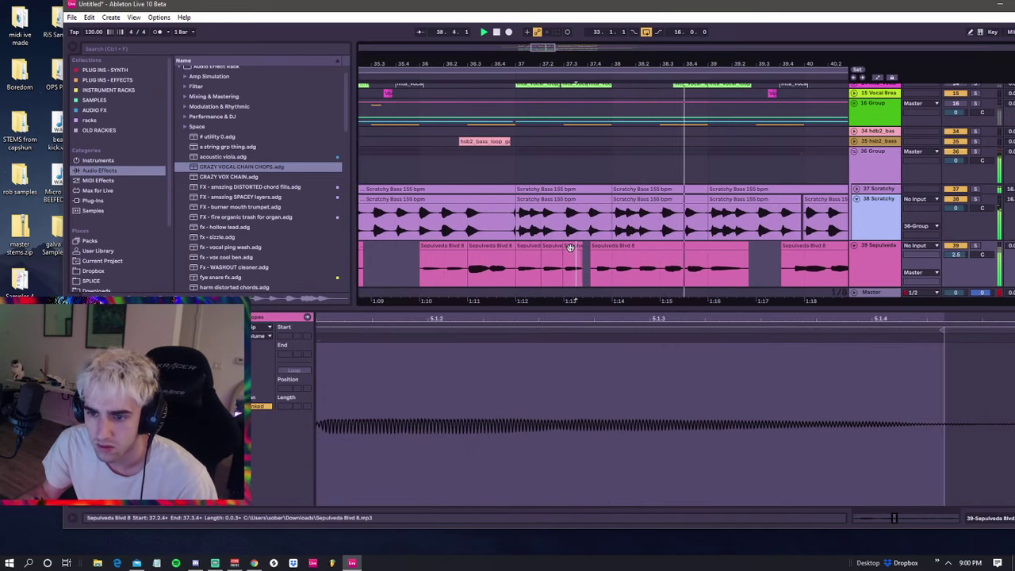
- Split the vocal clip at 38.1.1 and shift the cut-off chop earlier against the repeated chops, replaying from 37.1.1
click(601, 248)
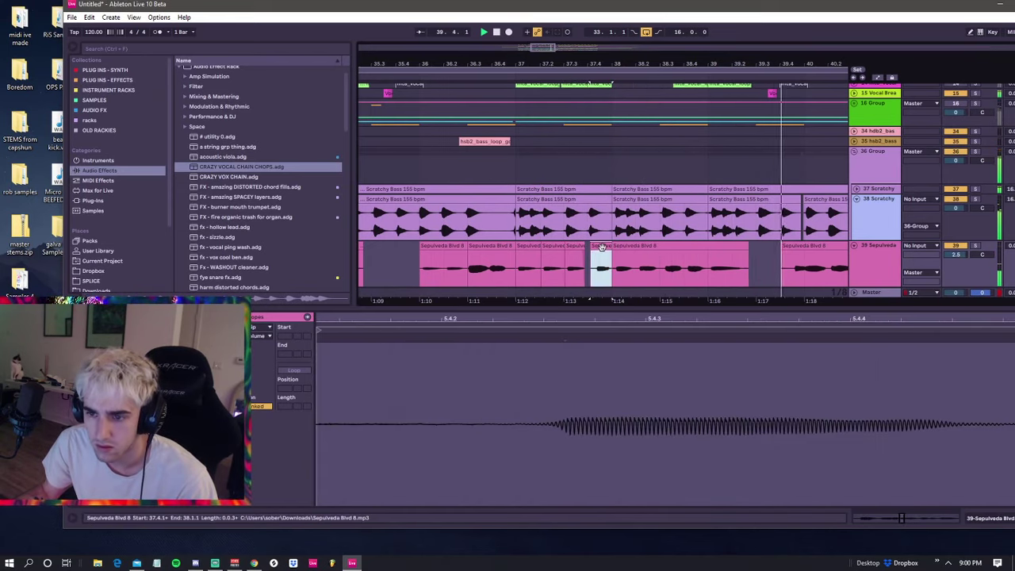
click(526, 248)
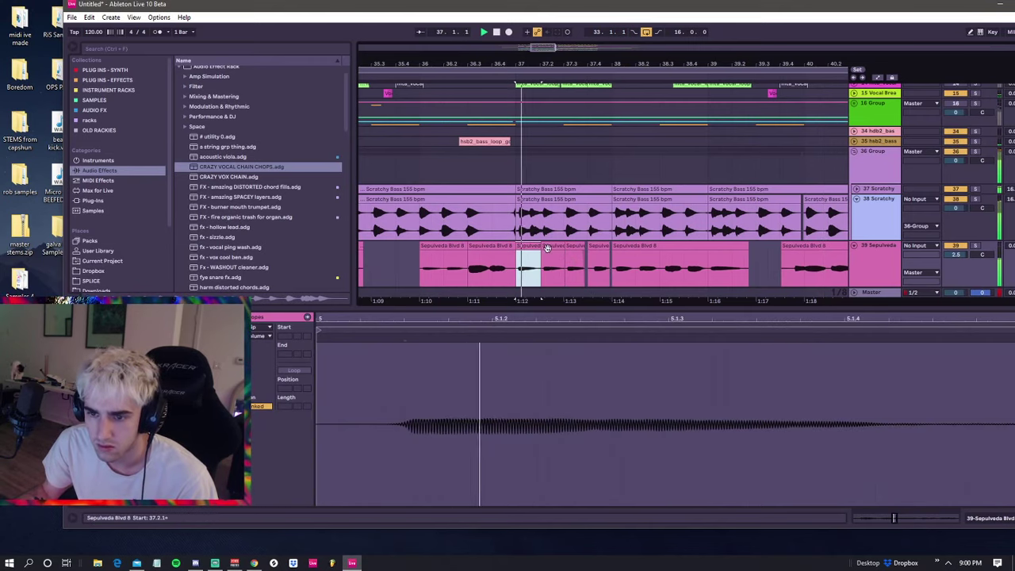
click(602, 262)
click(492, 261)
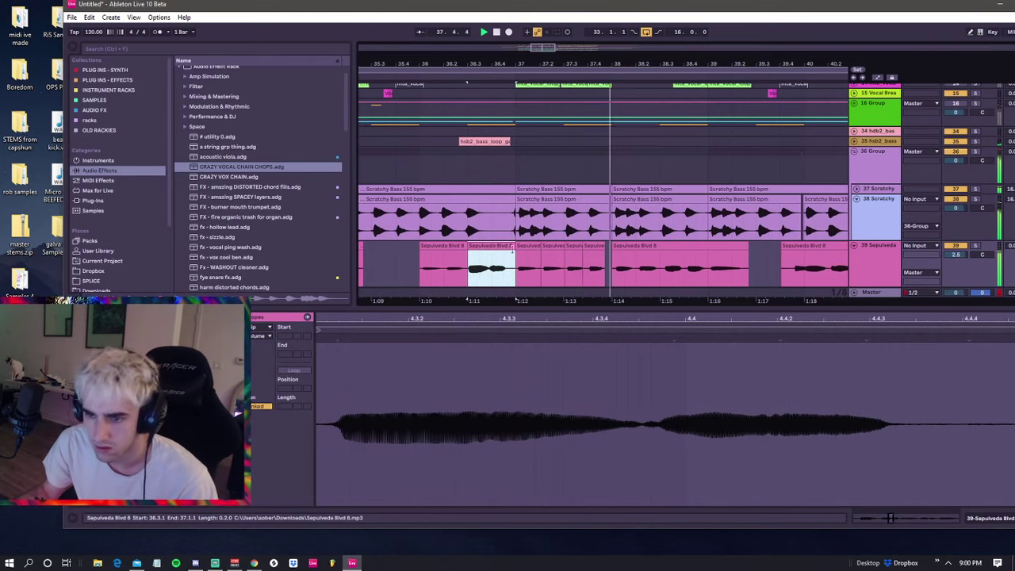
drag(585, 248, 584, 250)
click(578, 248)
key(space)
key(space)
click(527, 245)
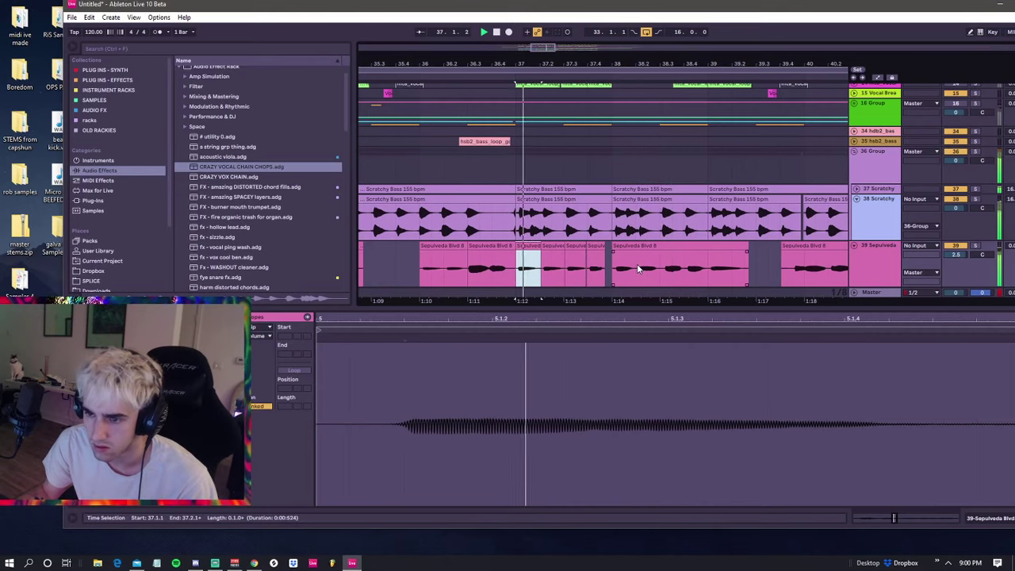
- Split the vocal clip that starts at 38.1.1 at 38.2.1 while listening through bars 38 to 40
click(626, 250)
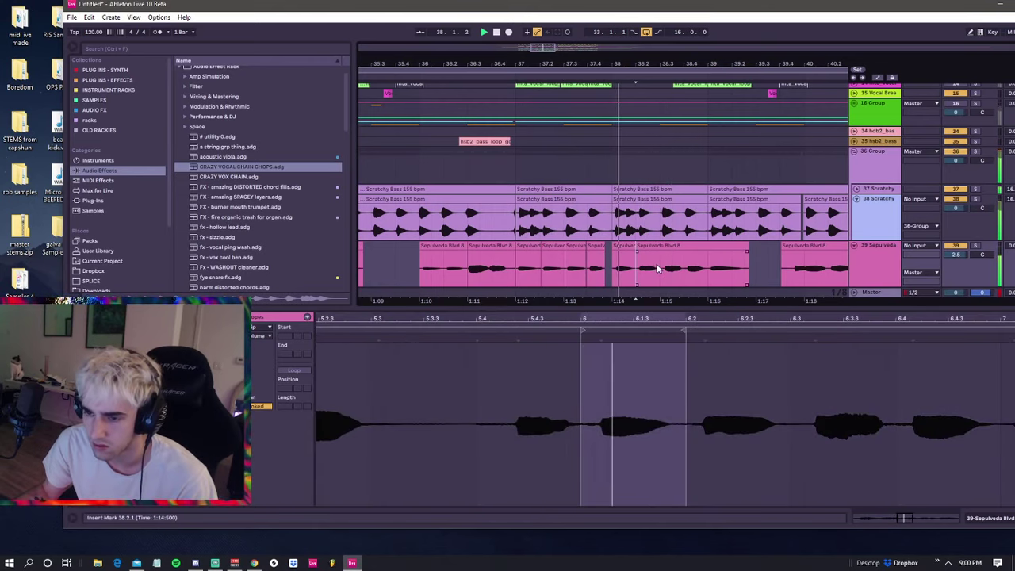
click(660, 261)
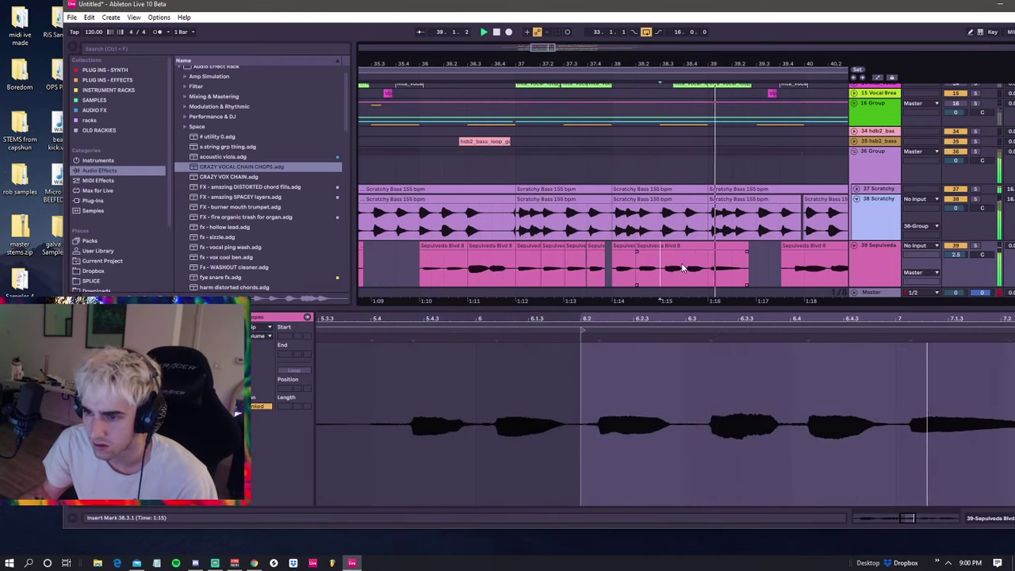
click(705, 216)
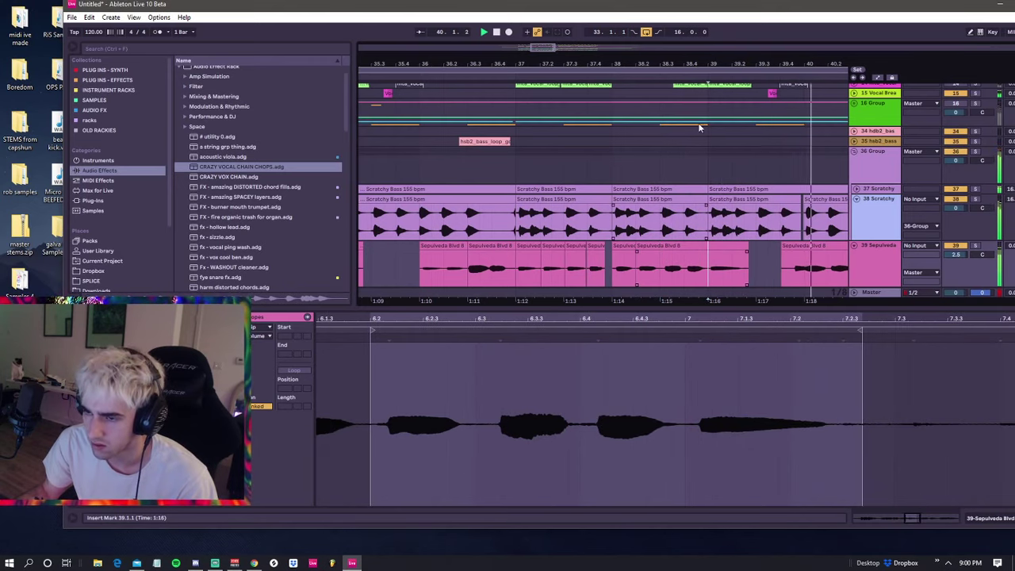
click(664, 249)
drag(697, 64, 638, 25)
- Split the vocal clip at 40.3.3 and select the chop running from there to 41.3.1
click(674, 268)
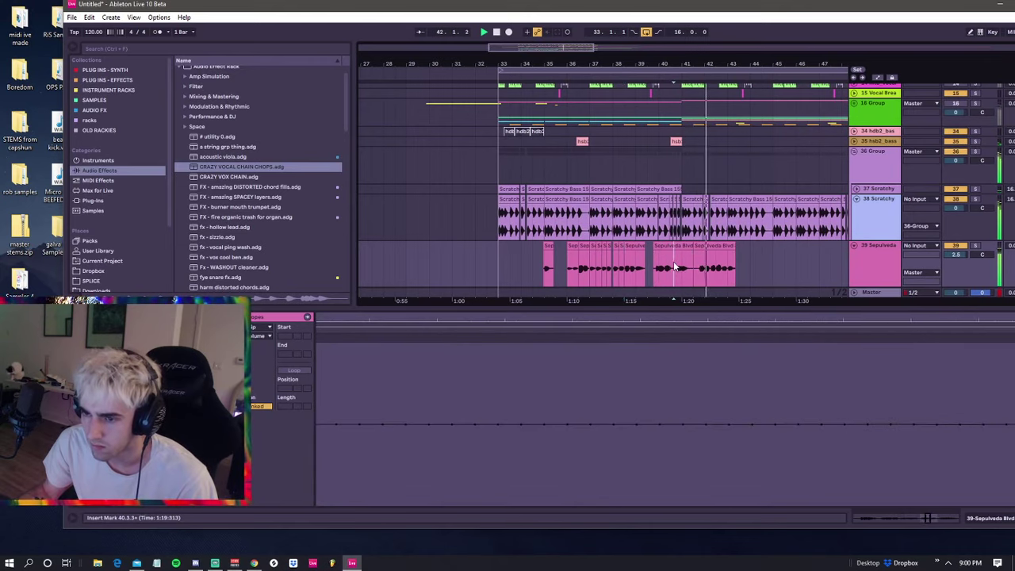
click(685, 262)
click(684, 248)
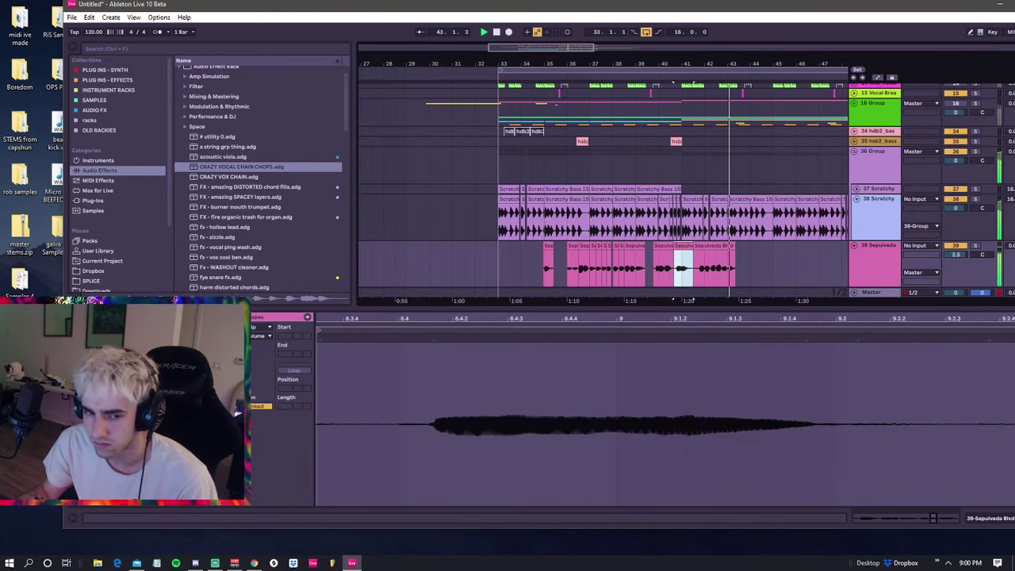
- Replay the vocal chop between 40.3.3 and 41.3.1 repeatedly to judge how it sits over the bass loop
click(127, 384)
key(space)
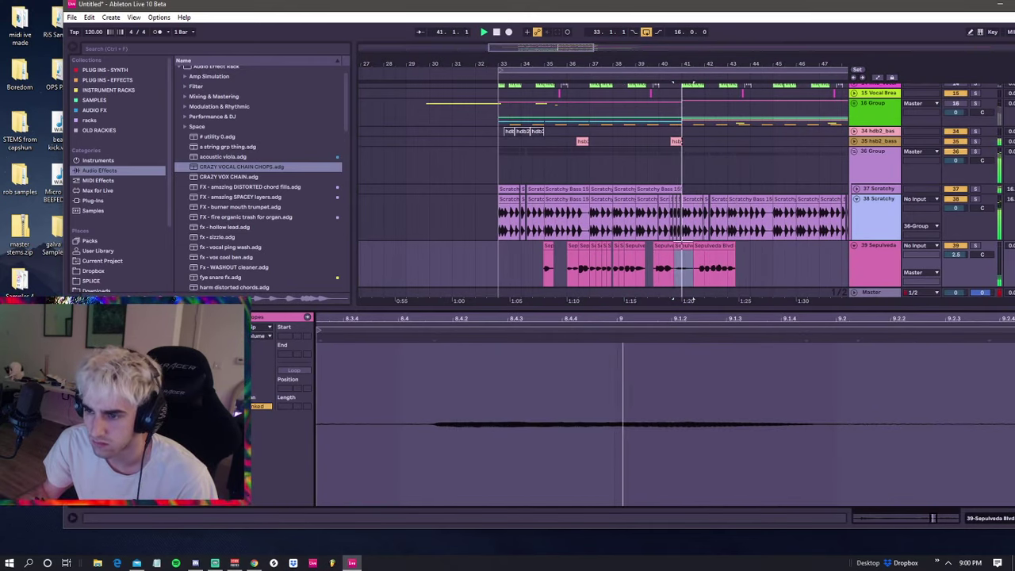
key(space)
key(space)
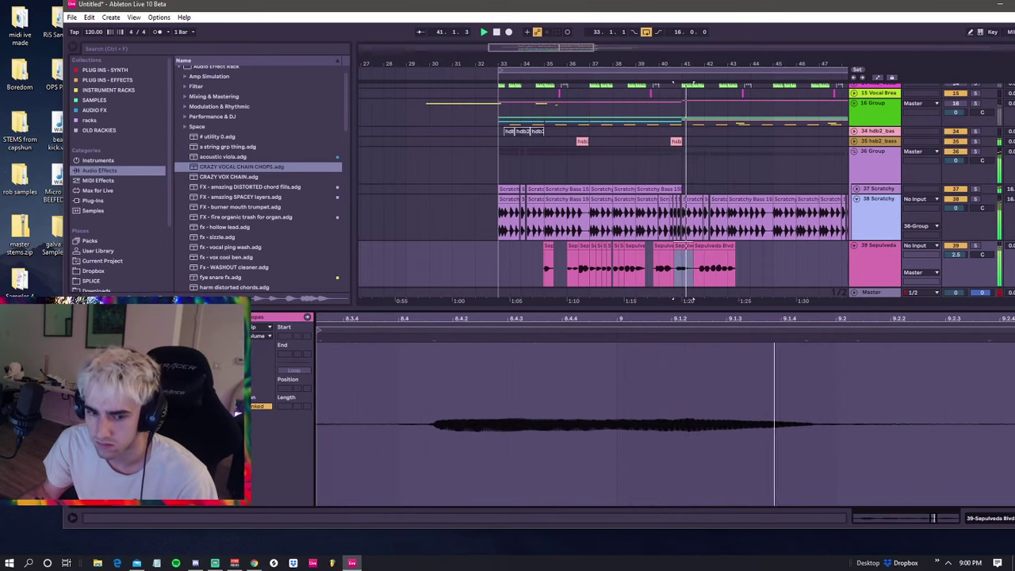
key(space)
key(space)
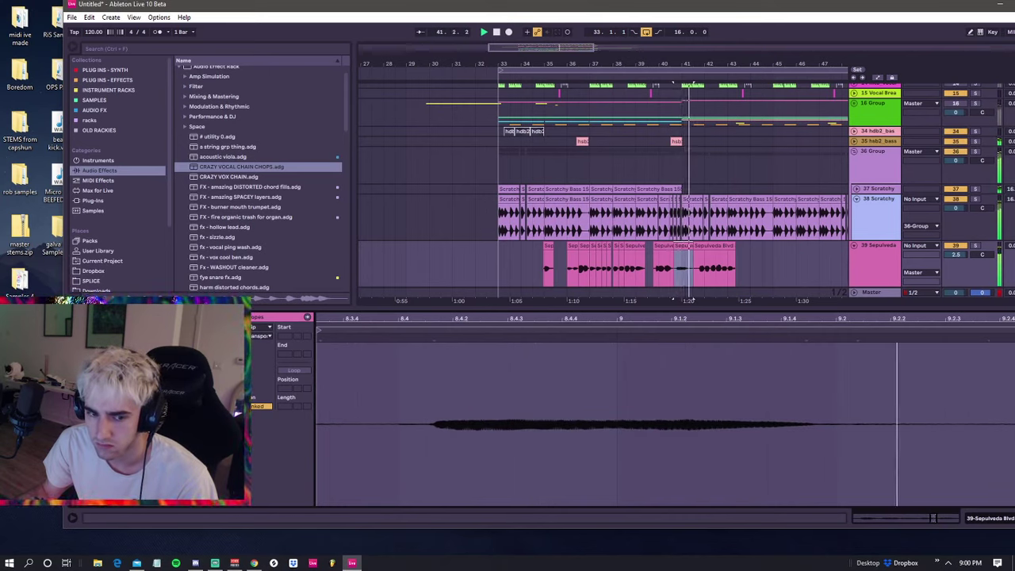
click(689, 301)
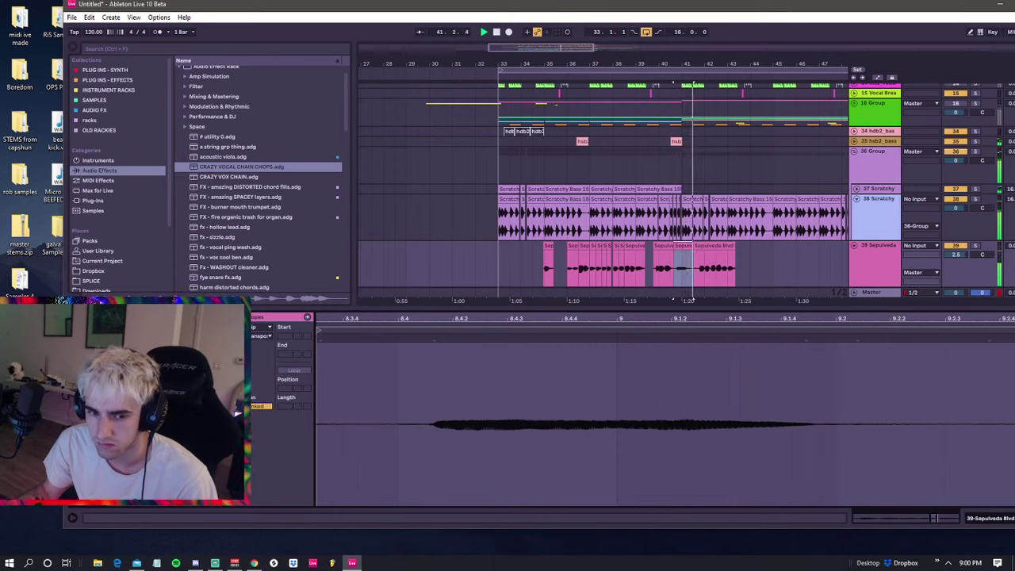
click(688, 301)
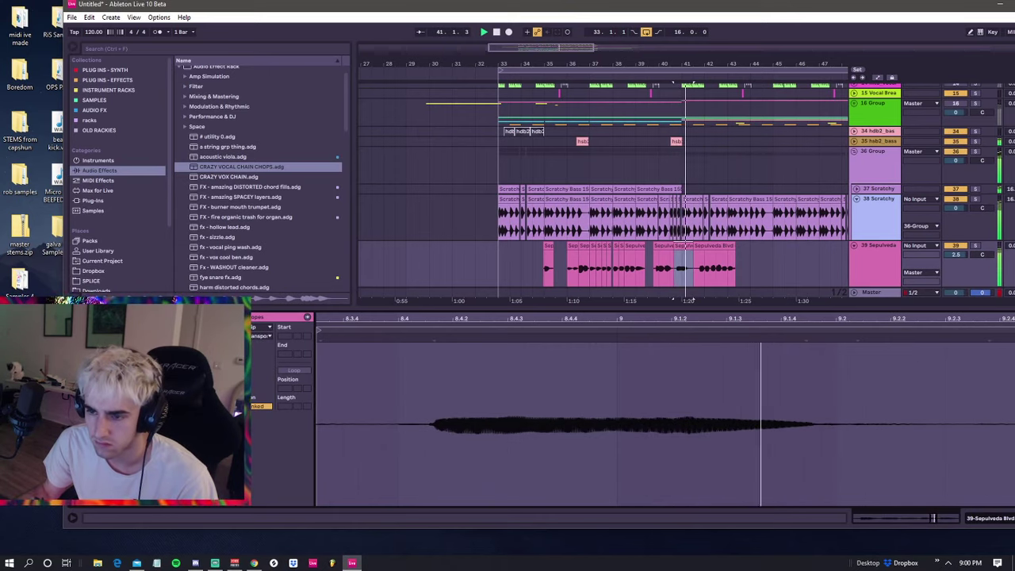
click(689, 301)
click(690, 299)
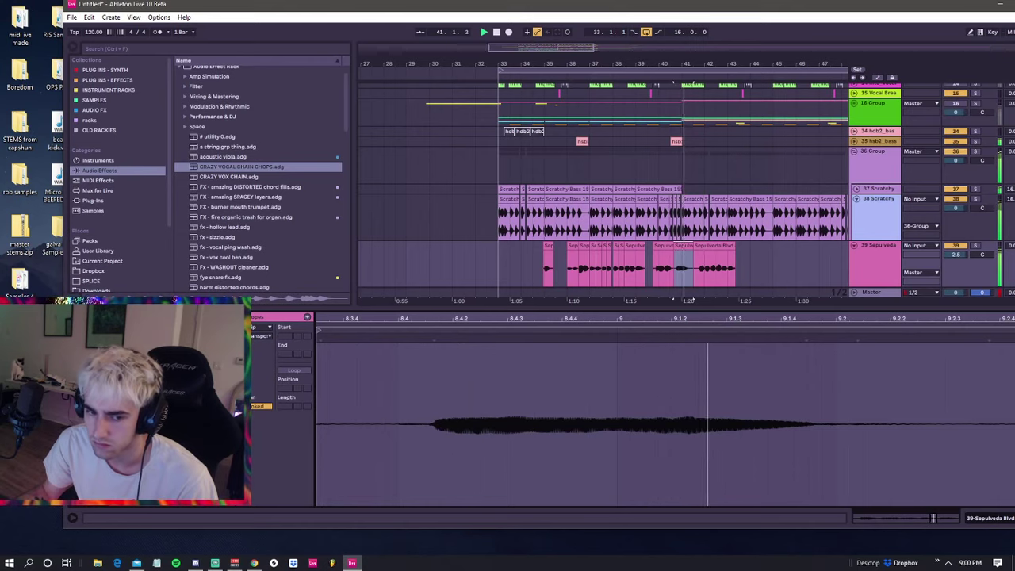
- Insert a new audio track below the Sepulveda vocal track and replay the section from 33.1.1
click(442, 357)
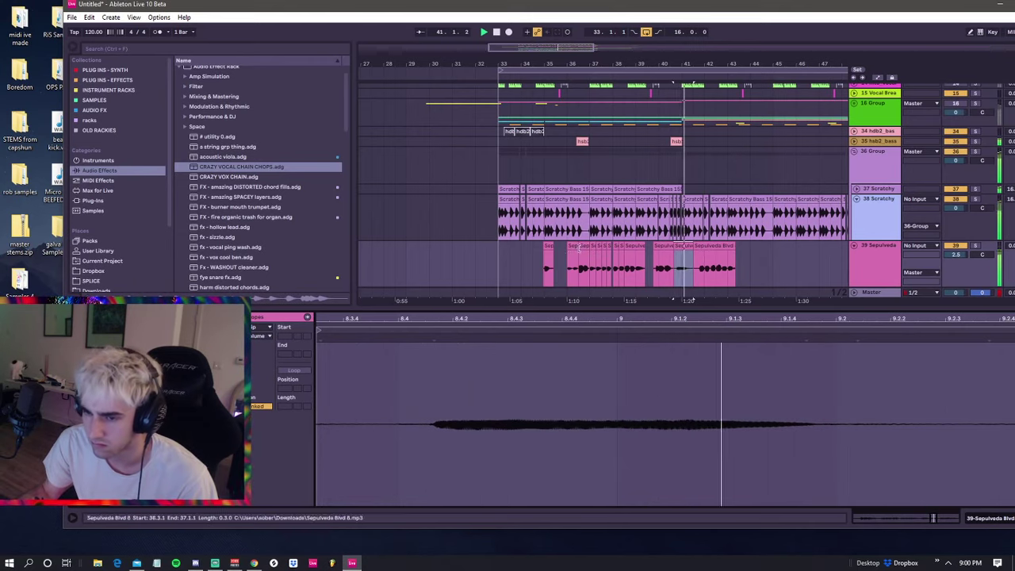
key(ctrl+t)
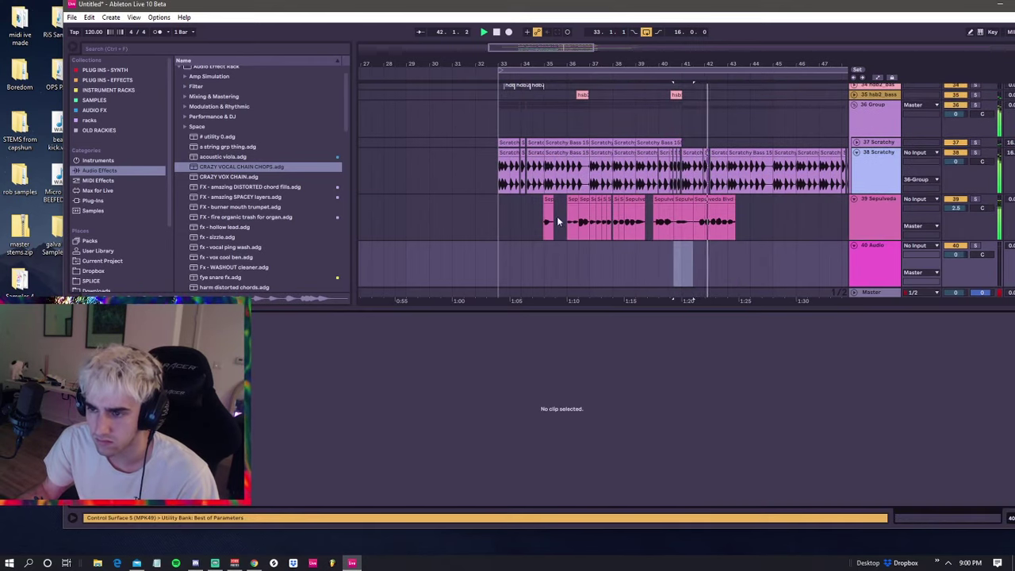
click(702, 213)
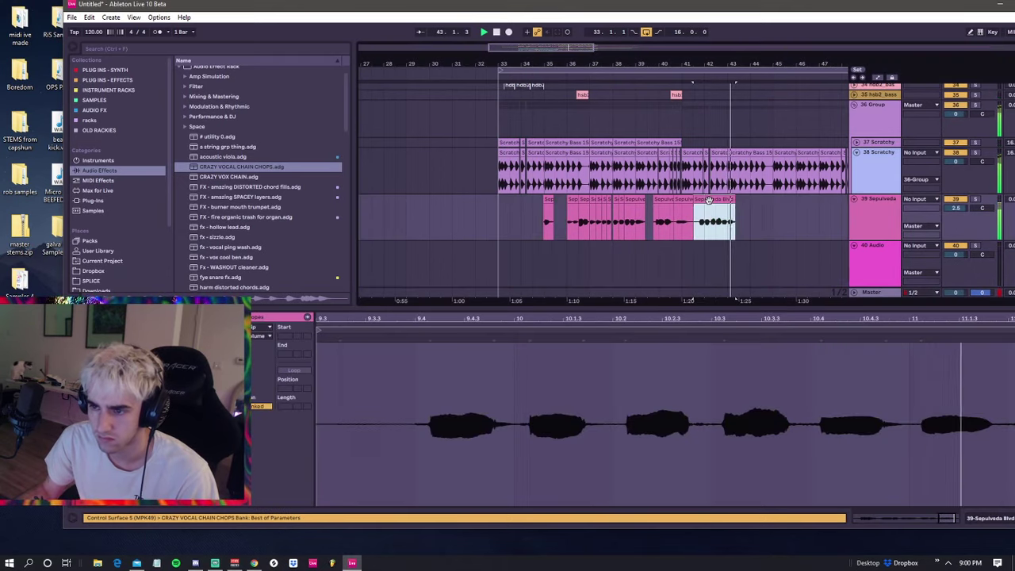
click(495, 207)
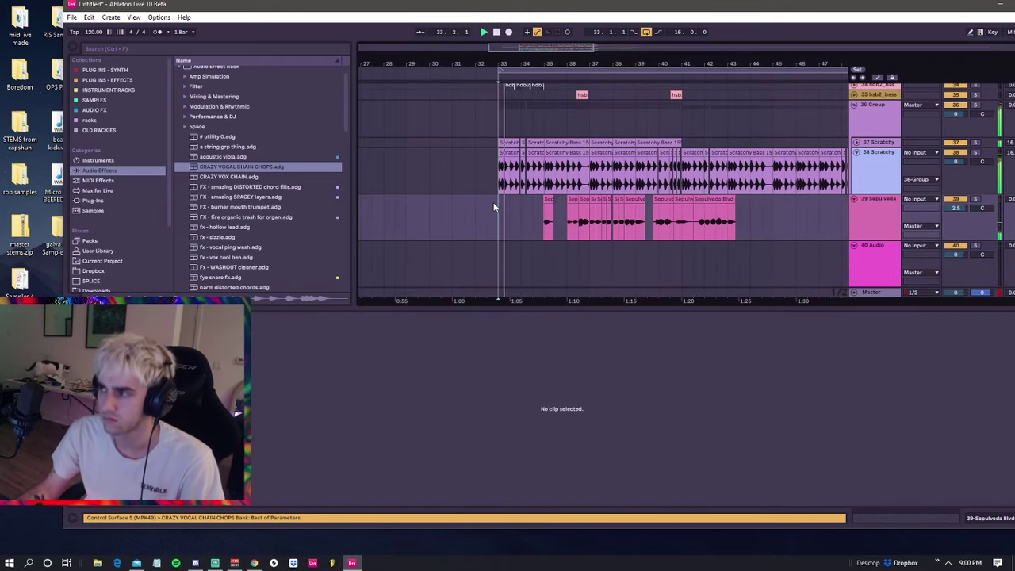
click(498, 166)
click(488, 164)
click(497, 165)
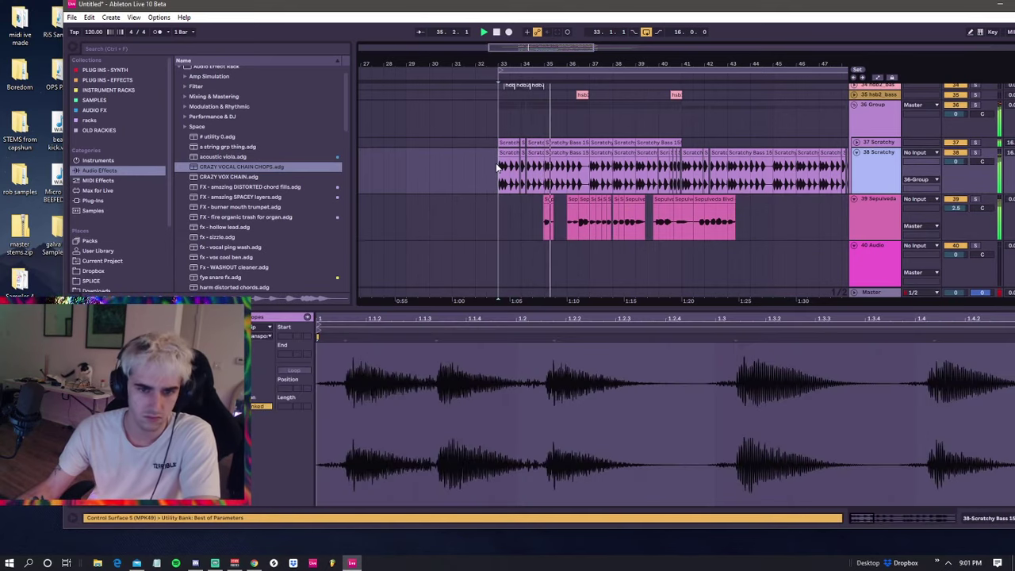
- Deactivate the vocal chop at 35.1.1 and the run of chops from 37.1.1 into bar 39, replaying from 36.1.1
click(547, 199)
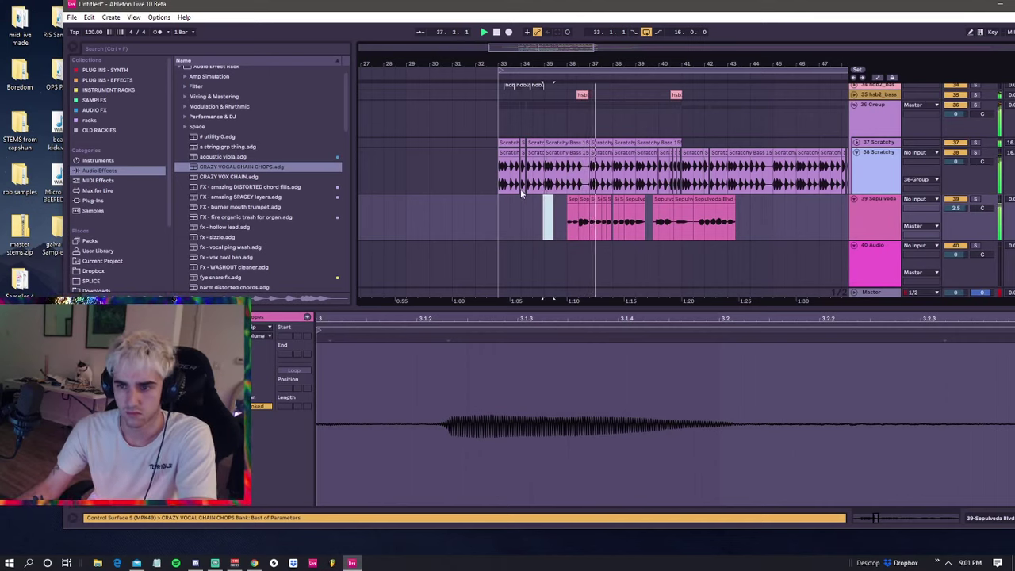
click(497, 168)
click(600, 207)
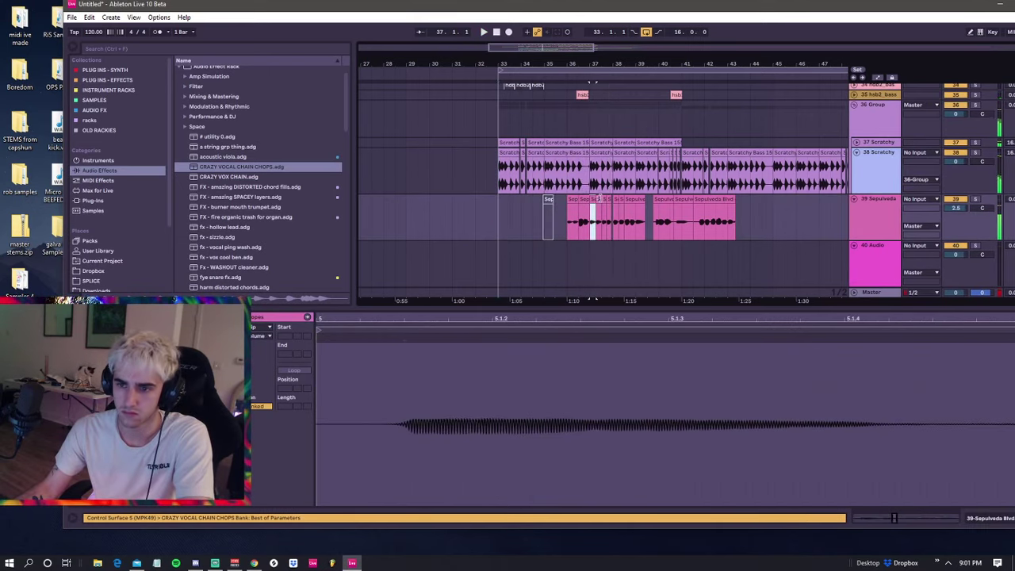
shift+click(636, 200)
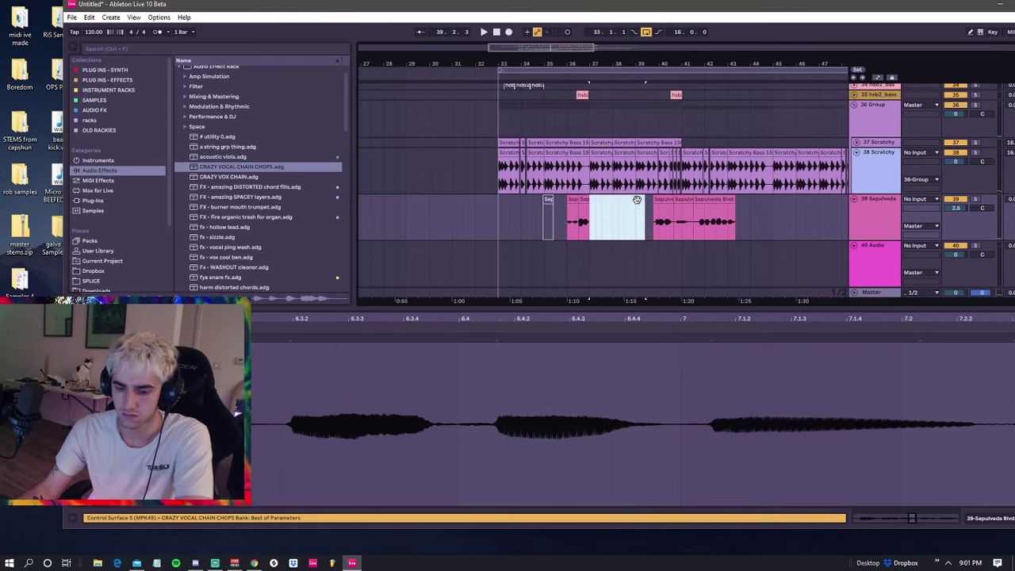
click(573, 199)
key(space)
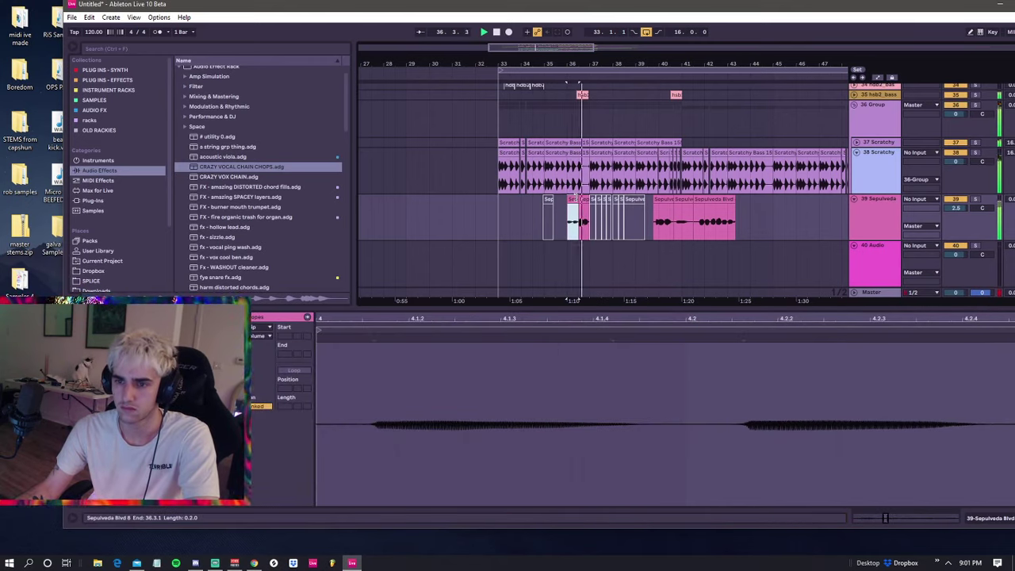
- Deactivate the vocal clip that starts at 41.3.1 and replay the section from 33.1.1
click(498, 176)
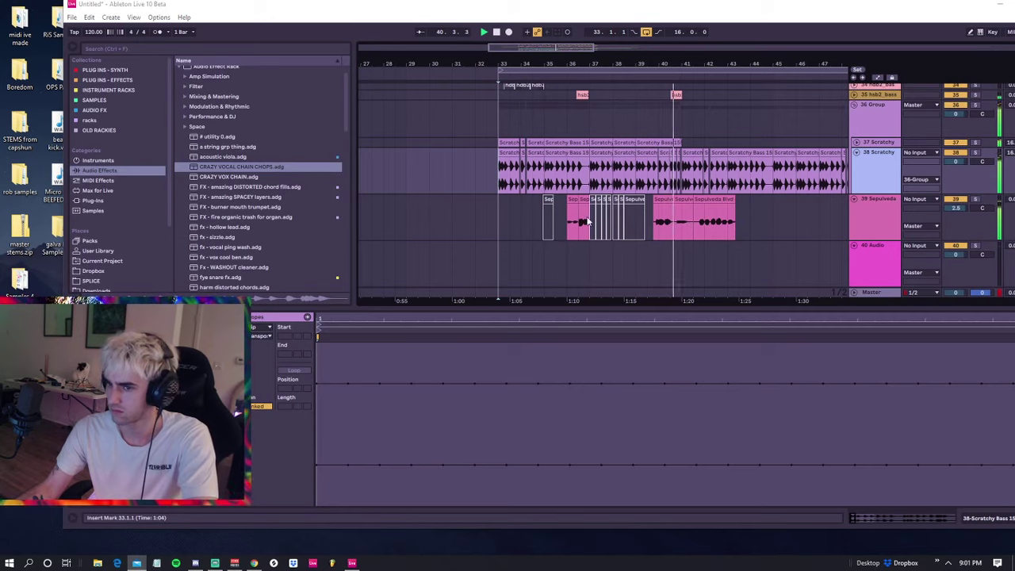
click(500, 212)
click(665, 200)
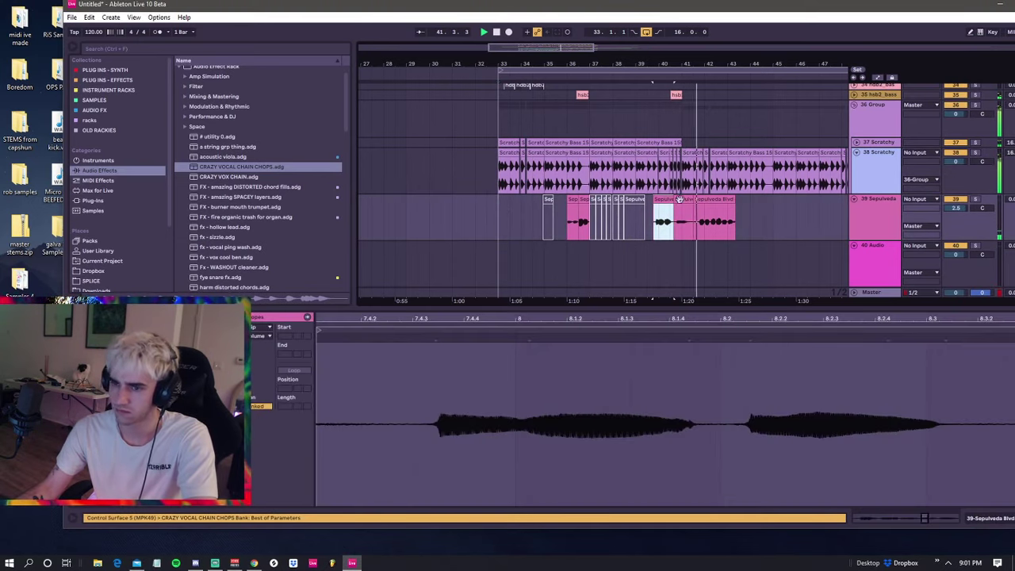
click(715, 200)
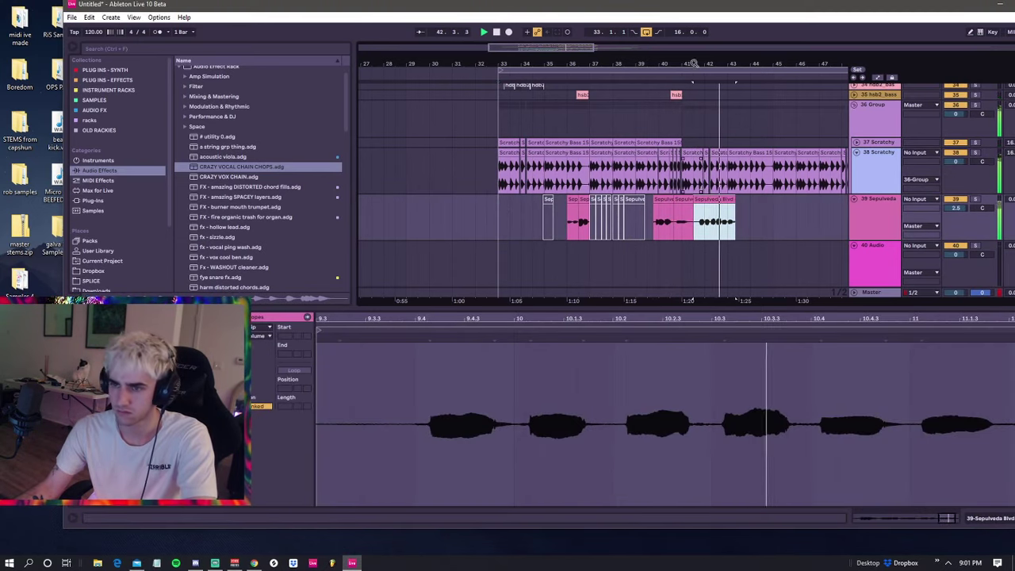
drag(699, 64, 638, 57)
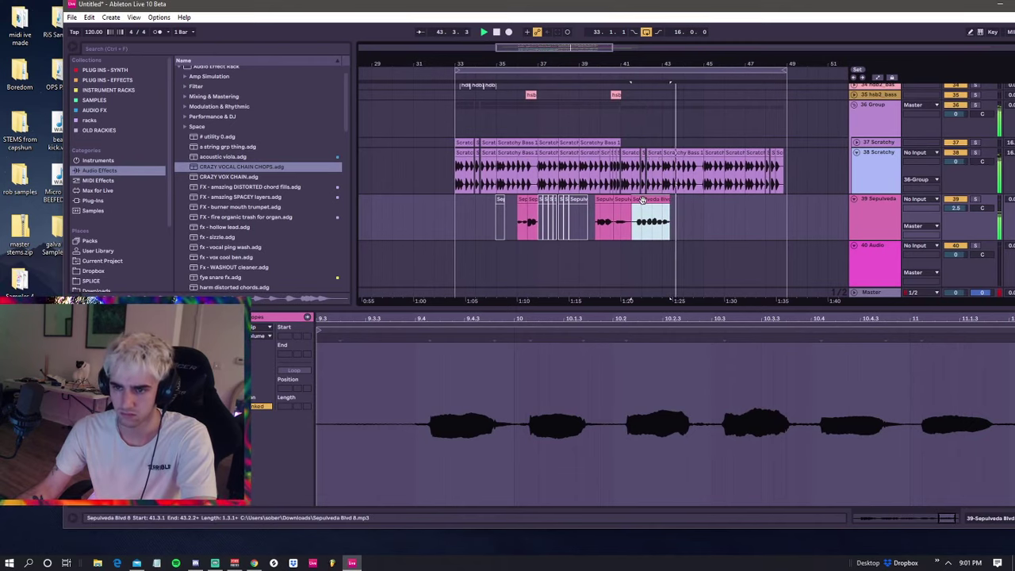
key(0)
click(456, 149)
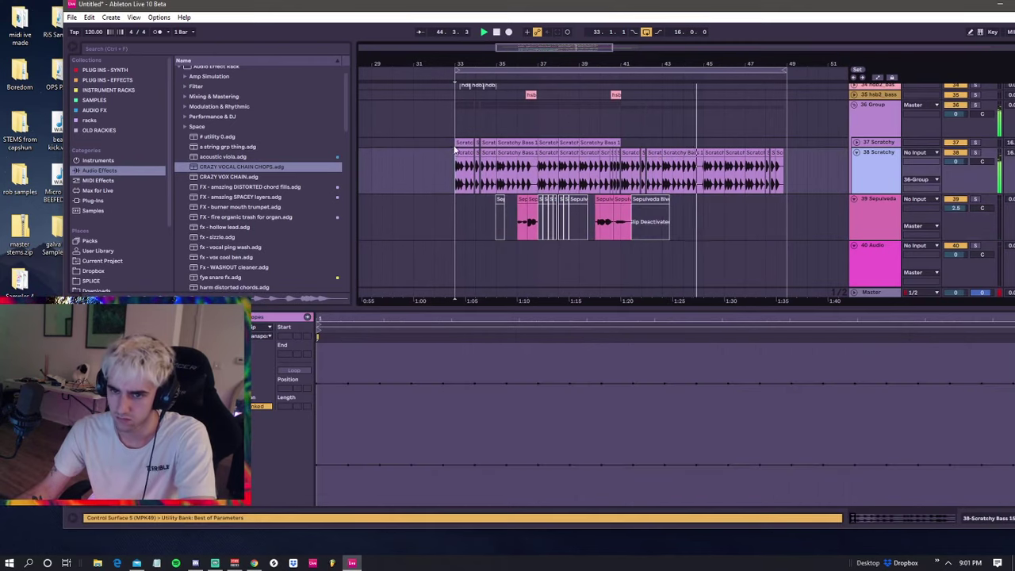
click(453, 131)
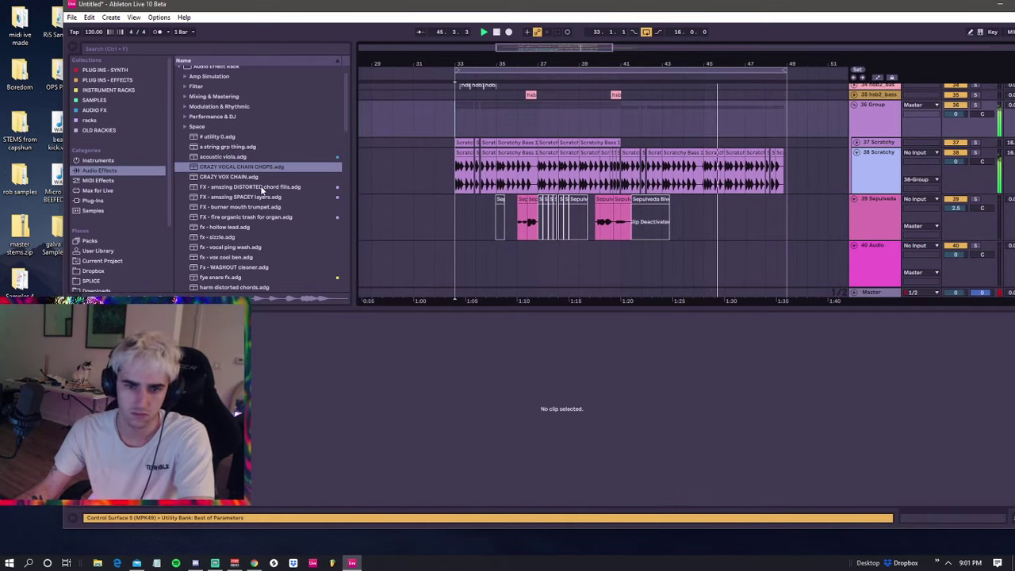
- Add the "FX - amazing DISTORTED chord fills" rack to the 36 Group track and replay from 33.1.1
click(261, 187)
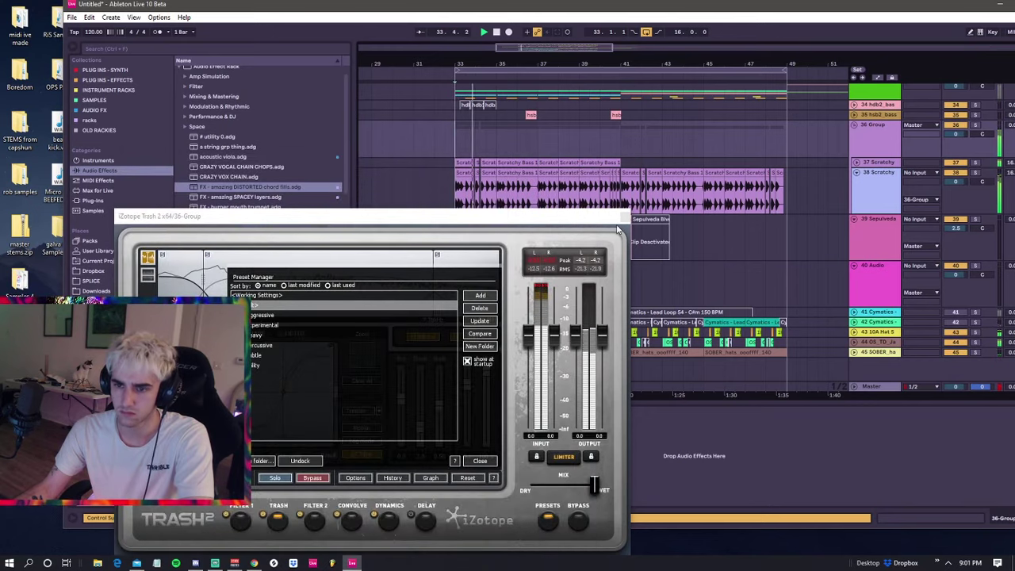
key(space)
key(space)
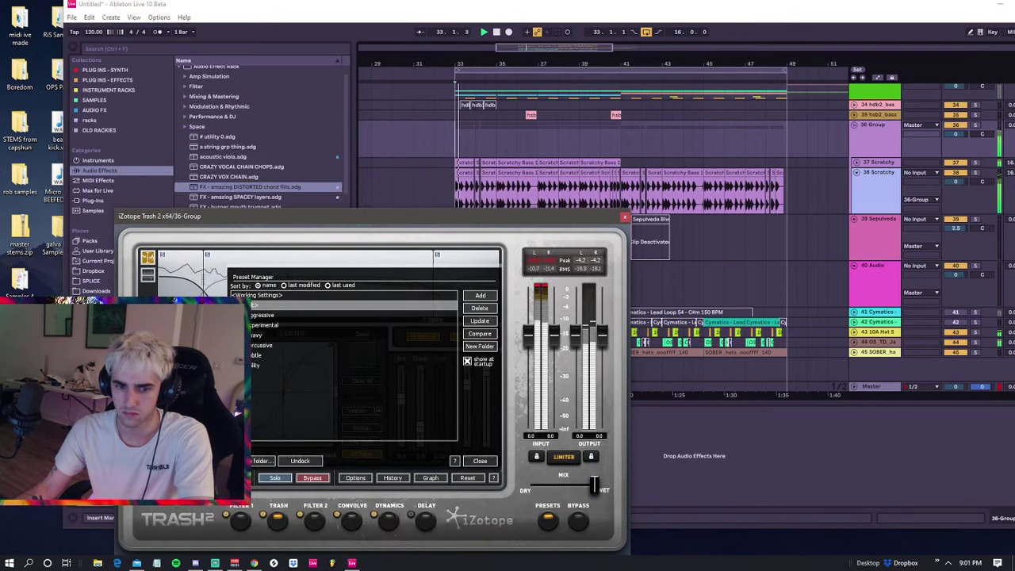
- Load the Saturation preset from iZotope Trash 2's Percussive folder, close the plug-in window and collapse the SerumFX device
click(236, 345)
click(258, 366)
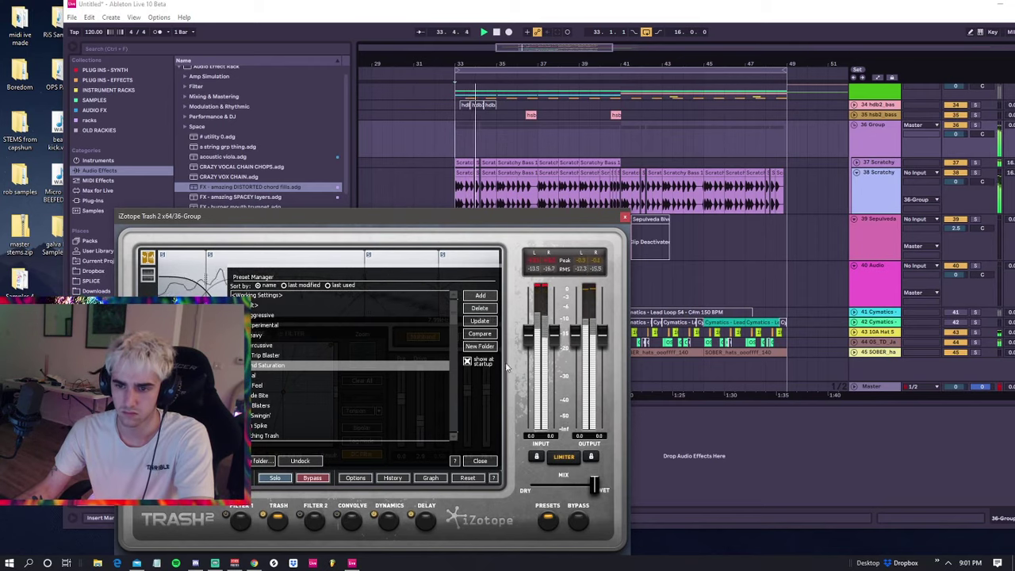
click(624, 216)
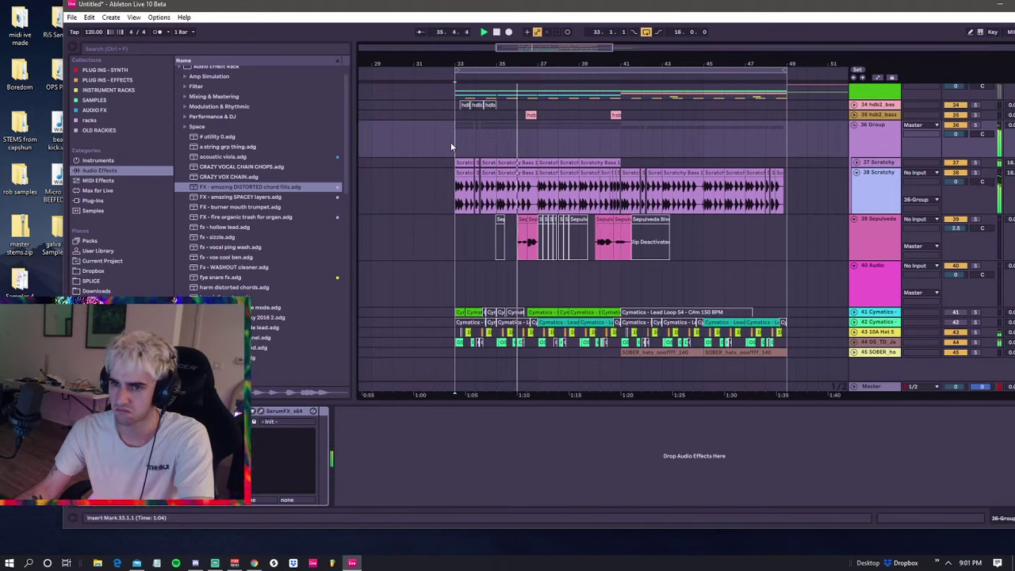
double_click(284, 410)
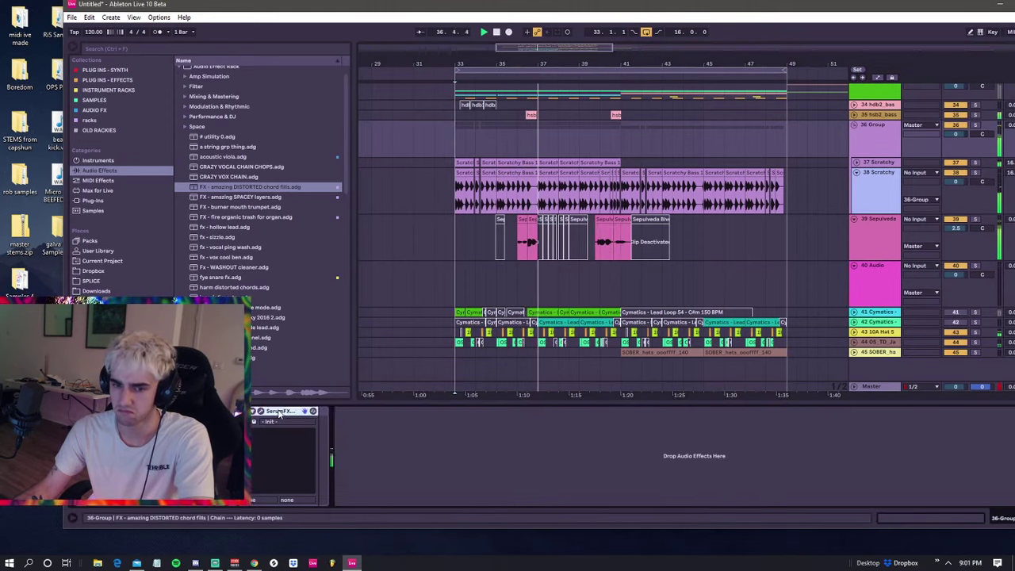
click(287, 448)
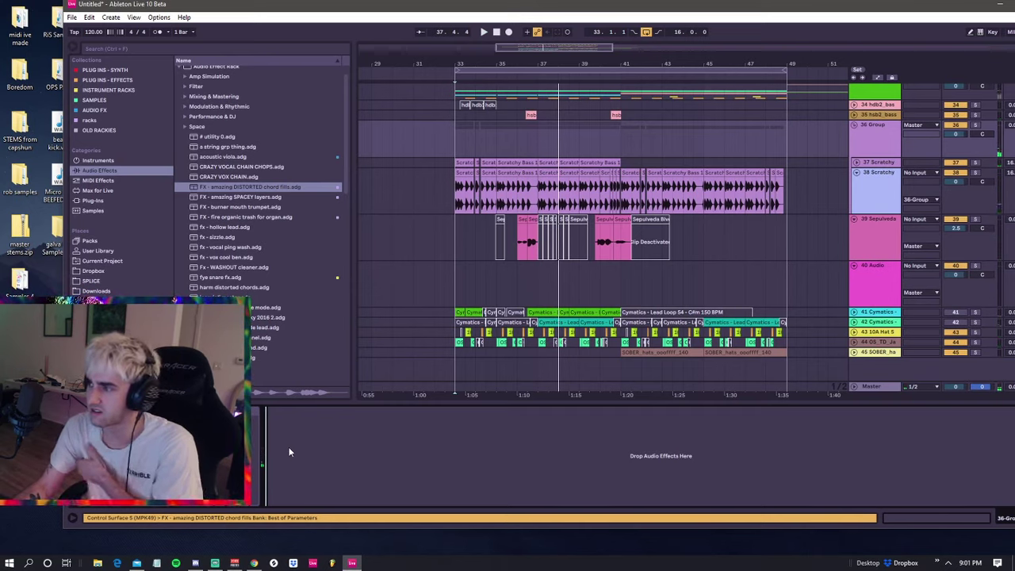
- Replay the section from 33.1.1 to hear the distortion rack on the bass group together with the remaining vocal chops
key(alt+Tab)
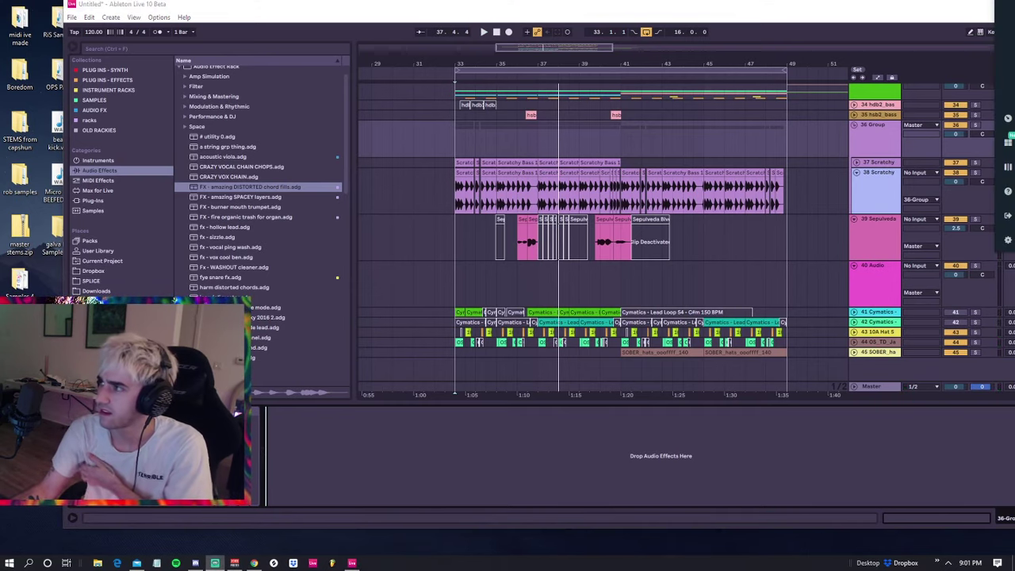
click(456, 136)
key(space)
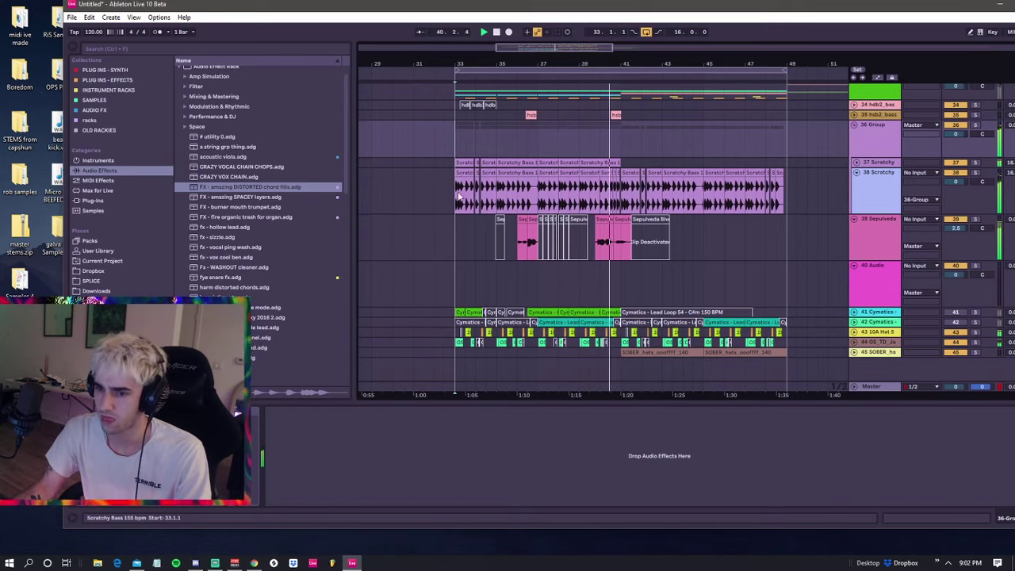
click(447, 276)
click(459, 256)
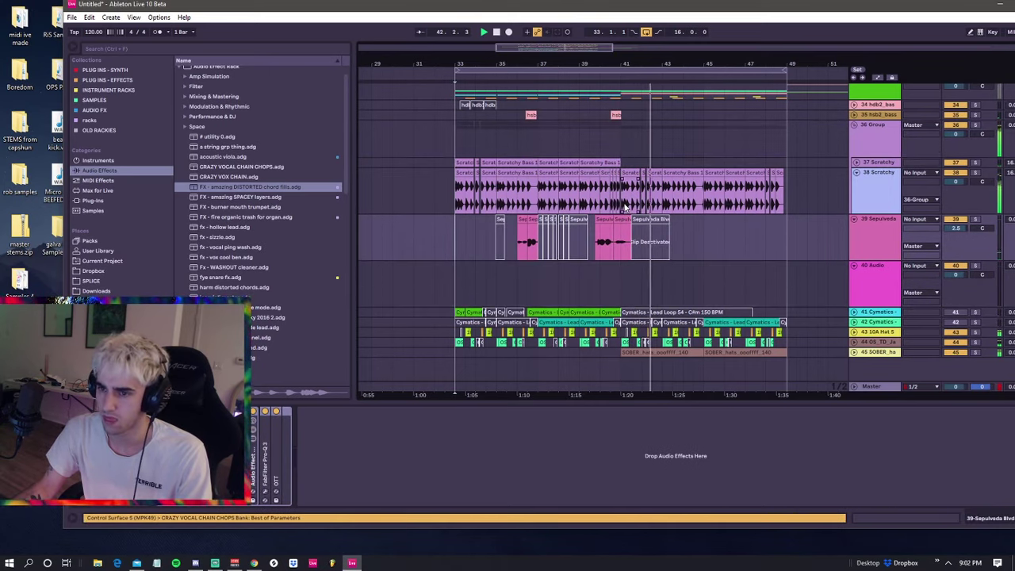
- Copy the Scratchy Bass fill between 40.3.1 and 41.1.1 on both bass tracks to 44.3.1 and replay from 33.1.1
click(614, 163)
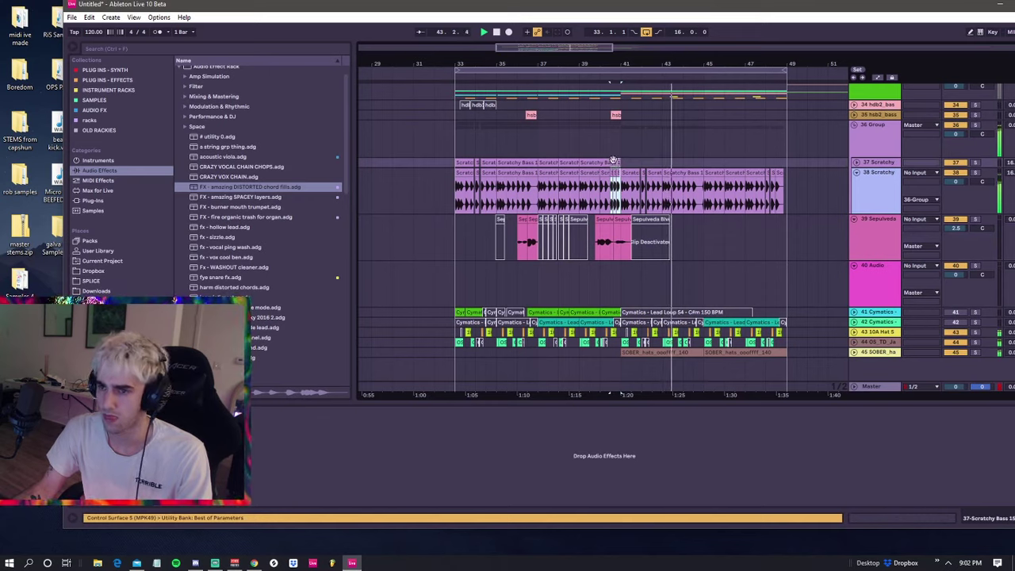
click(617, 163)
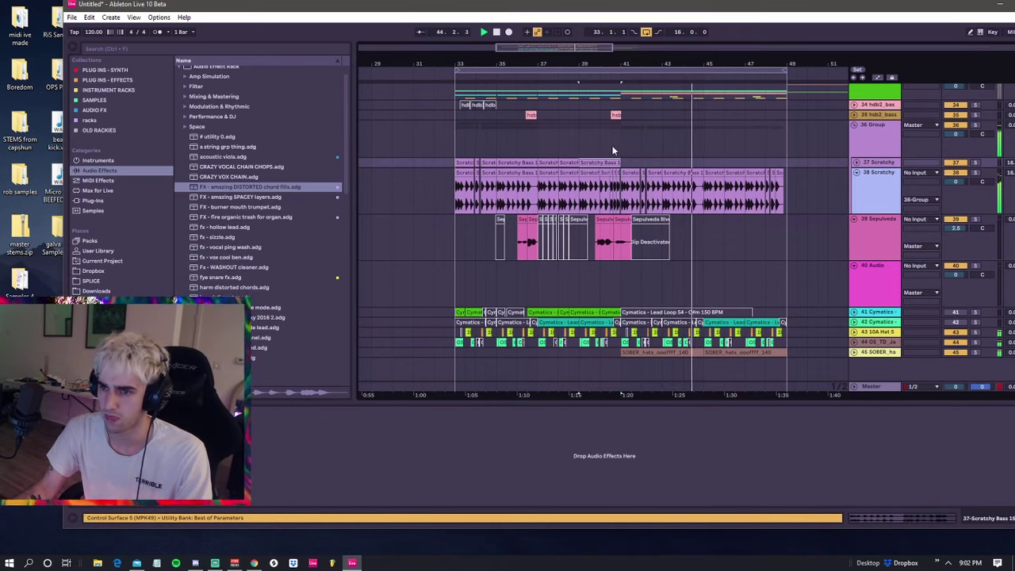
drag(612, 149, 619, 187)
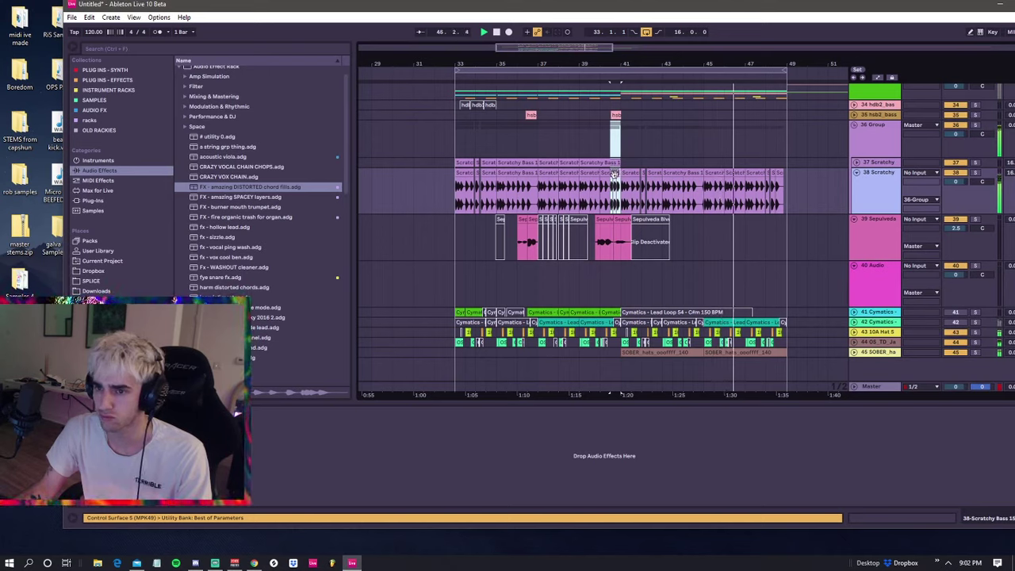
drag(696, 127, 699, 184)
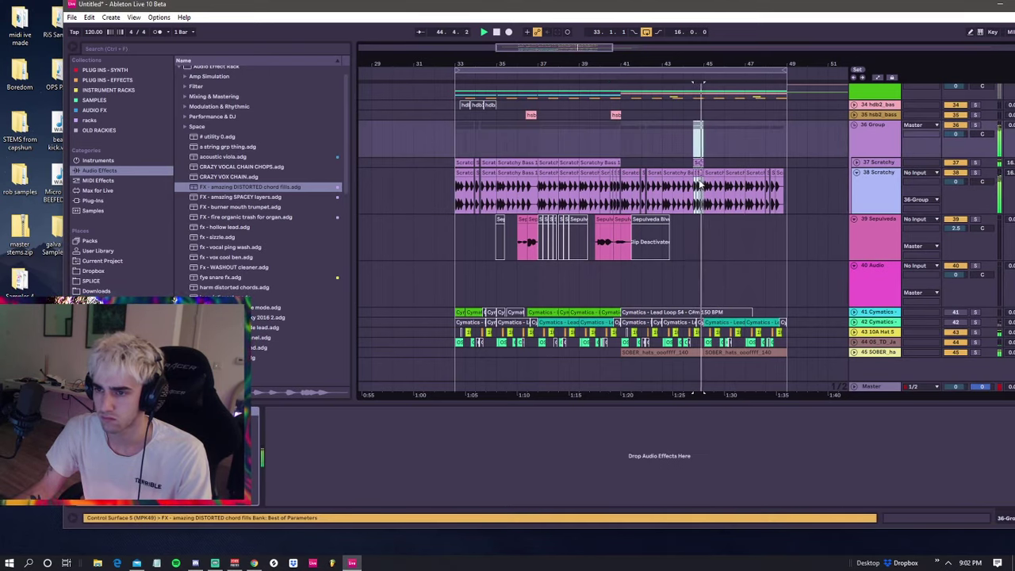
click(456, 151)
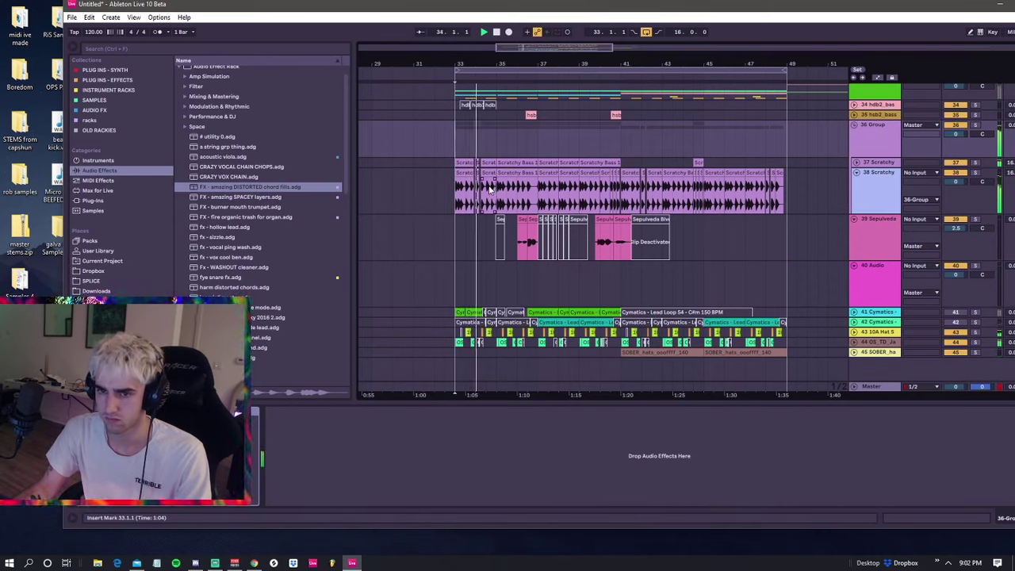
- Add the Erosion audio effect to the 38 Scratchy track and replay the section from 33.1.1
click(456, 183)
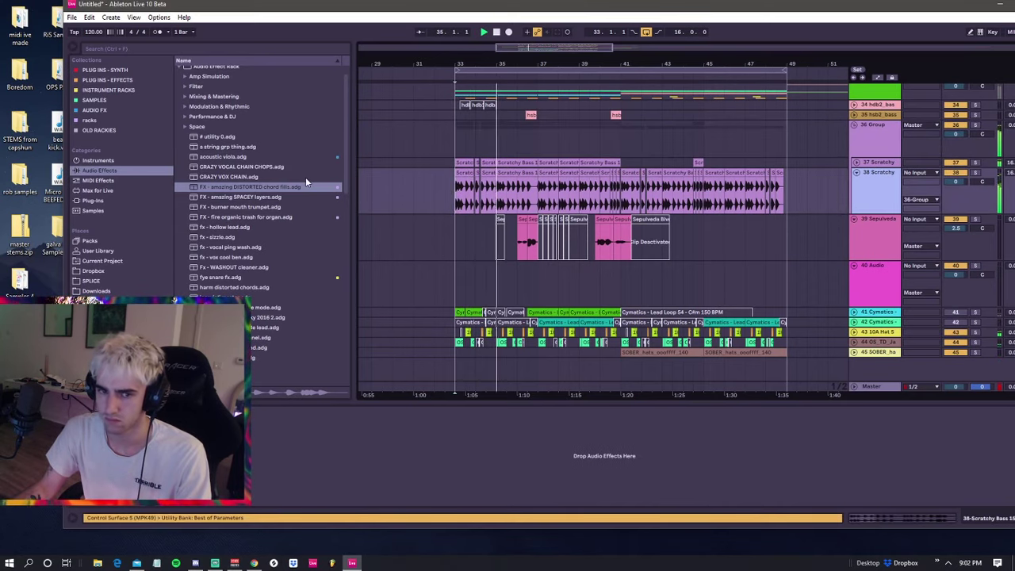
click(99, 171)
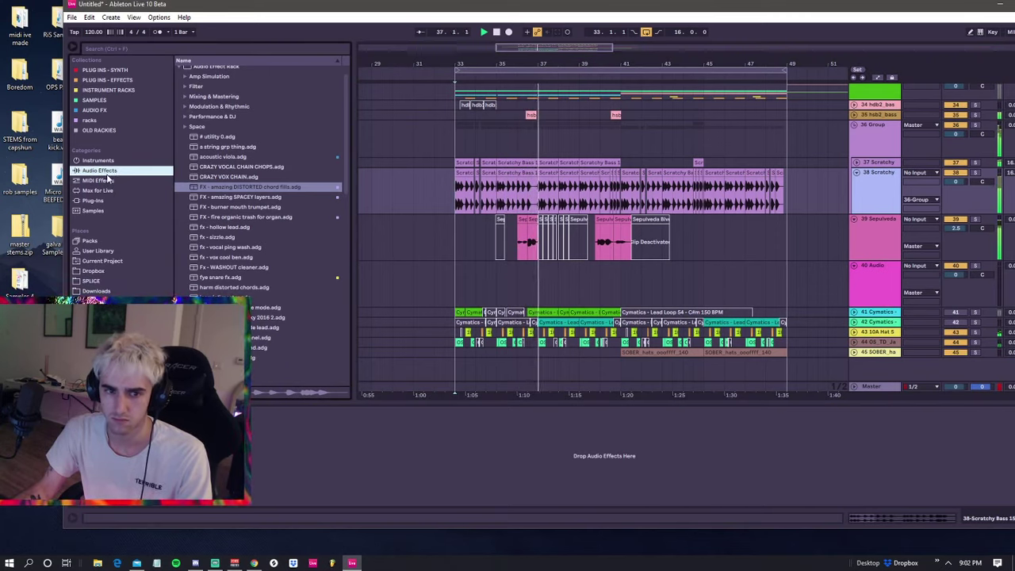
scroll(194, 190, up, 1)
key(Left)
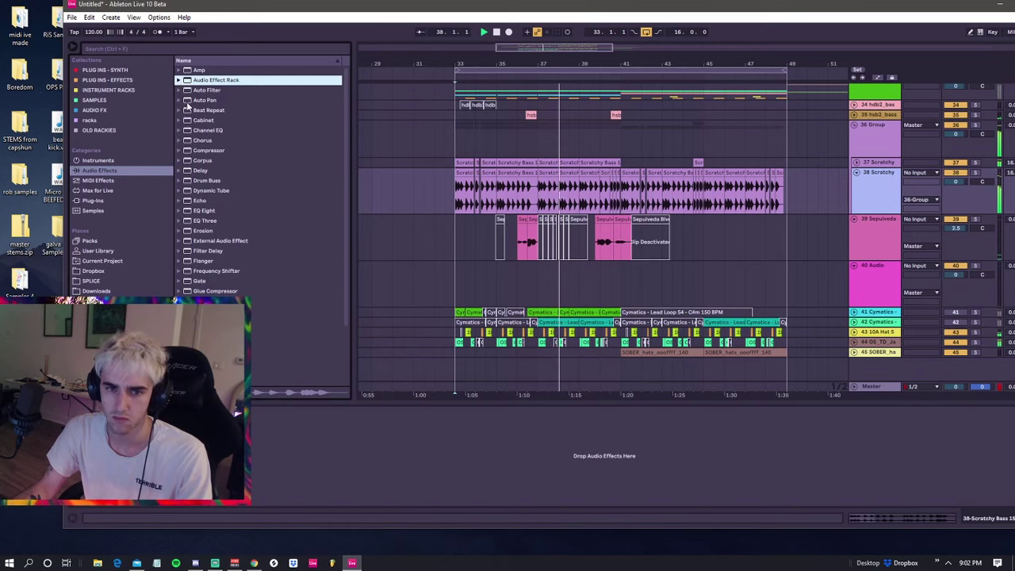
click(195, 229)
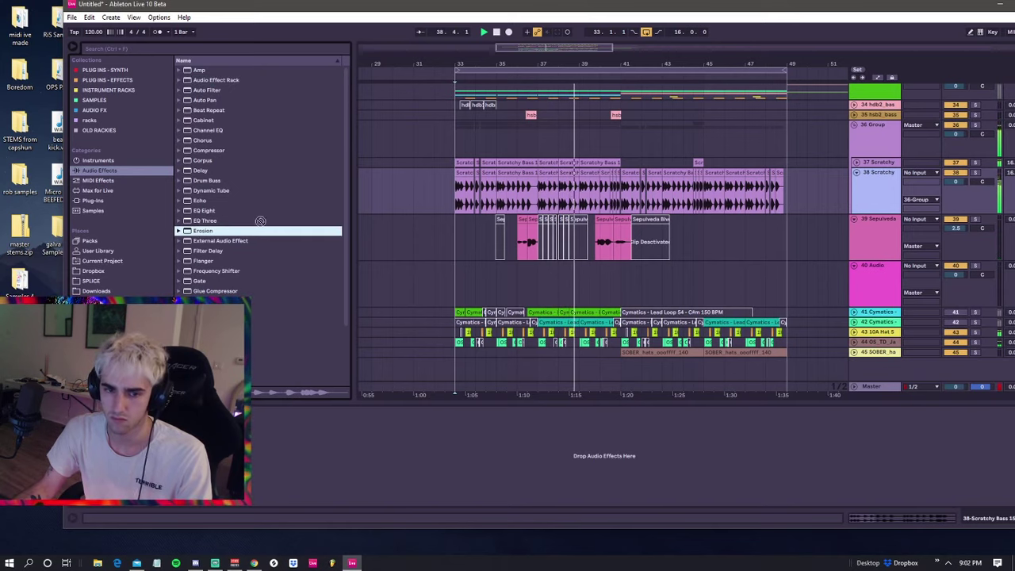
click(464, 173)
key(space)
key(space)
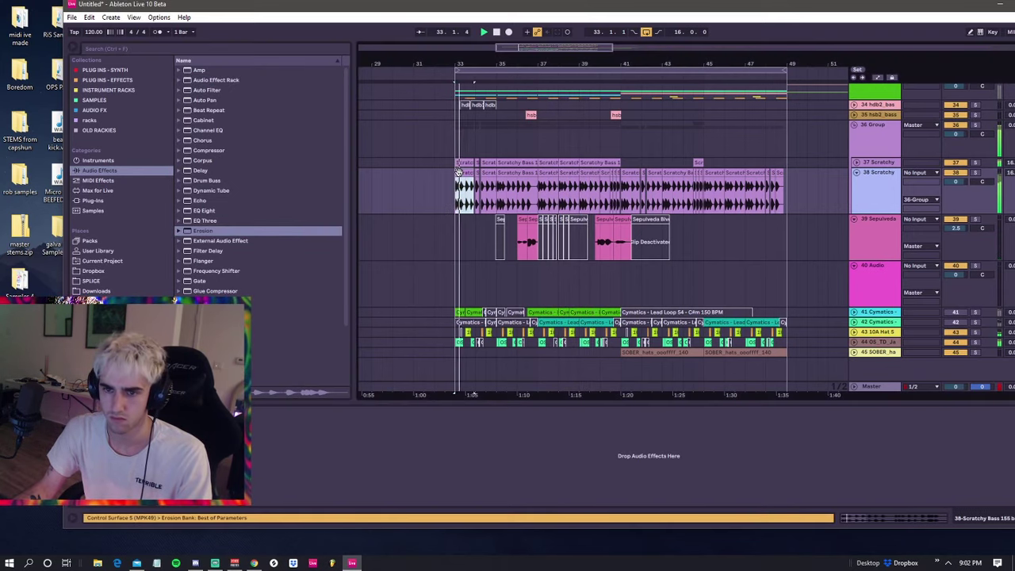
key(space)
key(space)
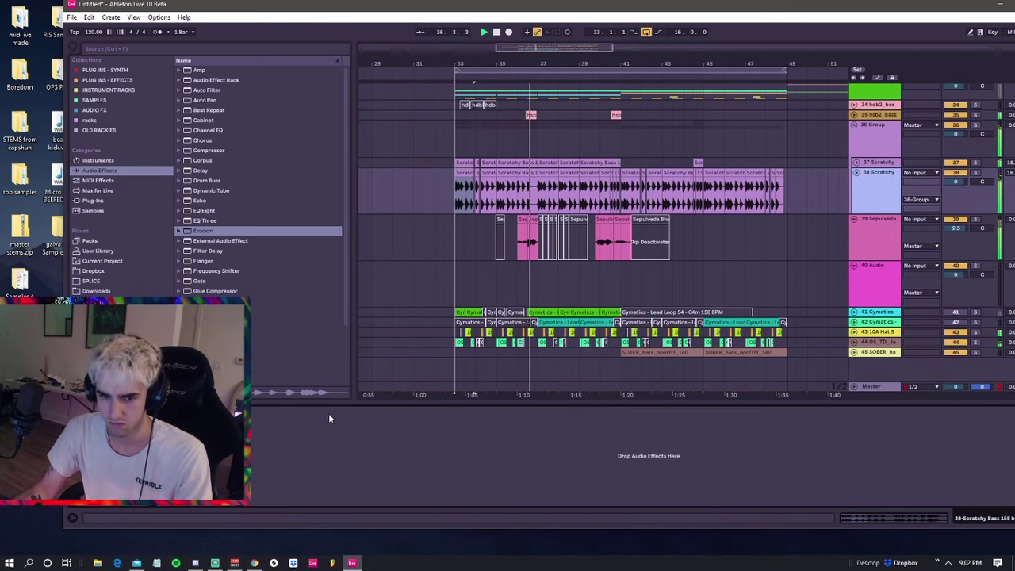
- Copy the Sepulveda Blvd 8 vocal chop at 40.3.3 to 42.3.3 on the 39 Sepulveda track
click(452, 167)
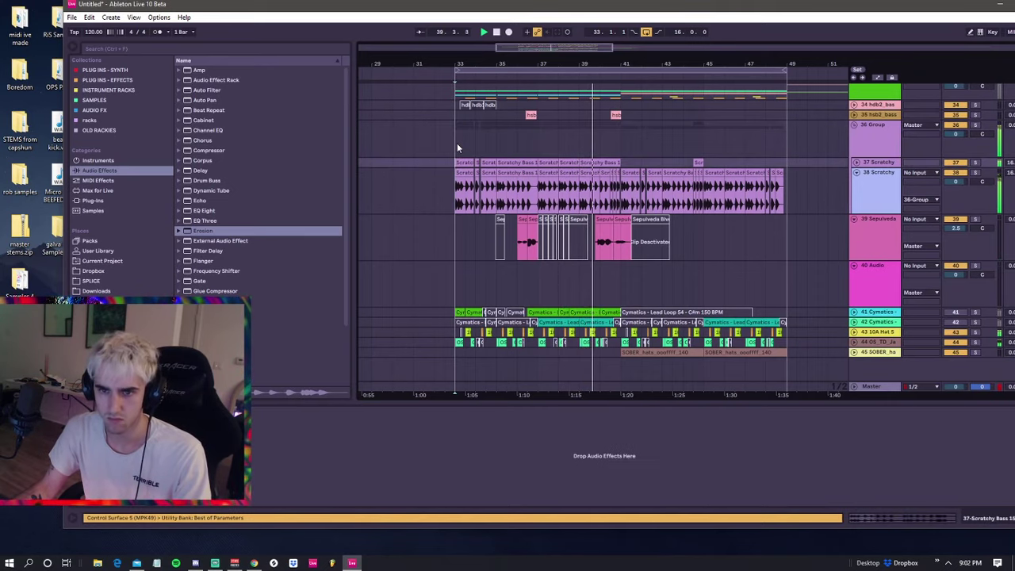
drag(479, 10, 439, 22)
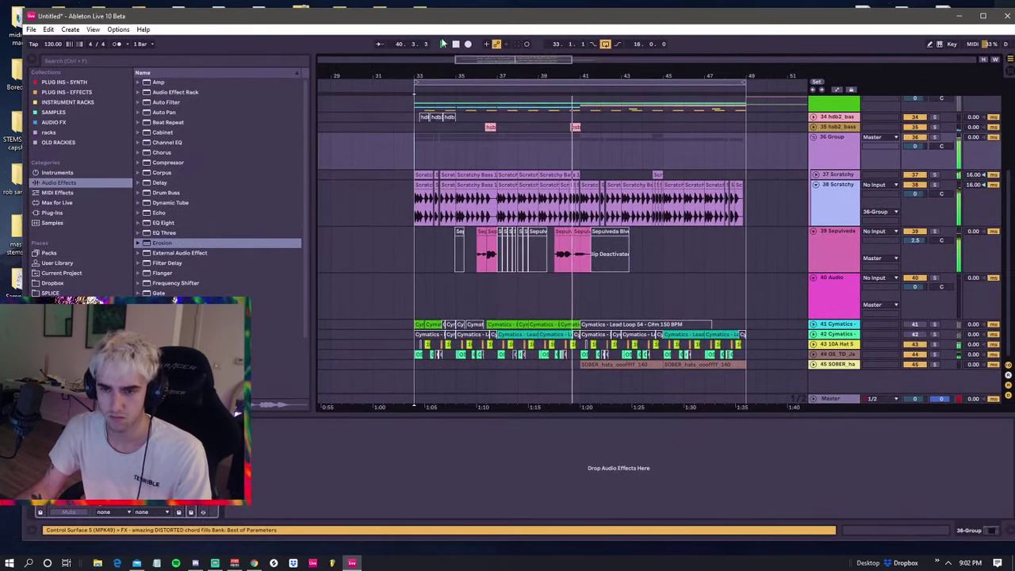
click(583, 232)
drag(583, 231, 623, 234)
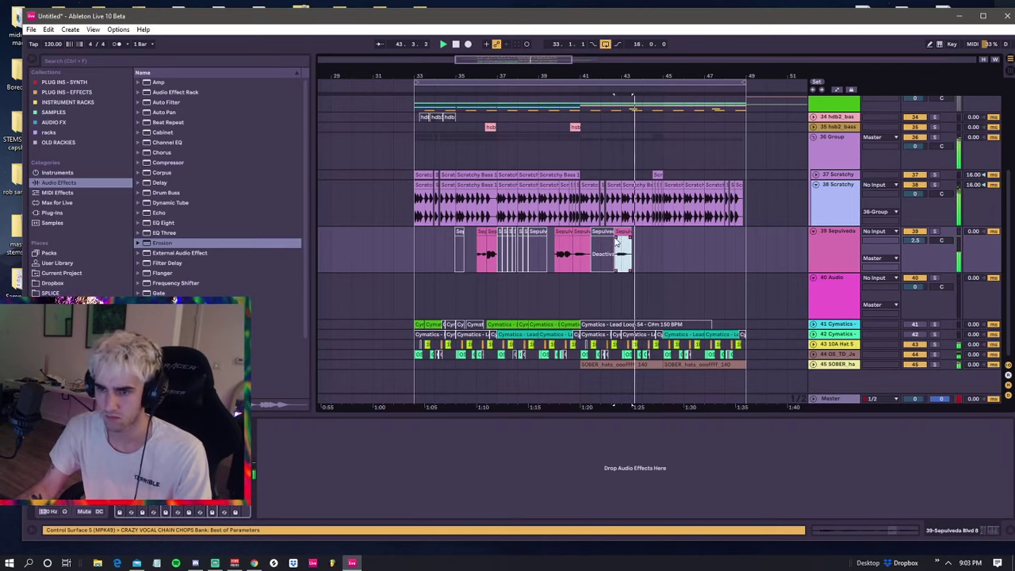
key(ctrl+z)
- Raise the clip gain of the Sepulveda chop at 40.3.3 and copy the louder chop to 42.3.3 and two bars further on
key(shift+Tab)
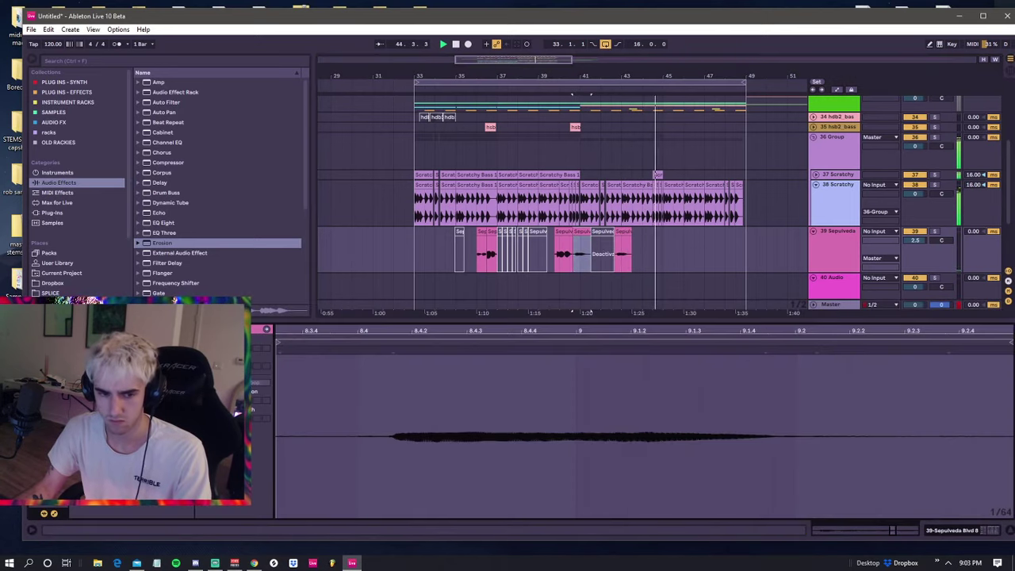
key(space)
key(space)
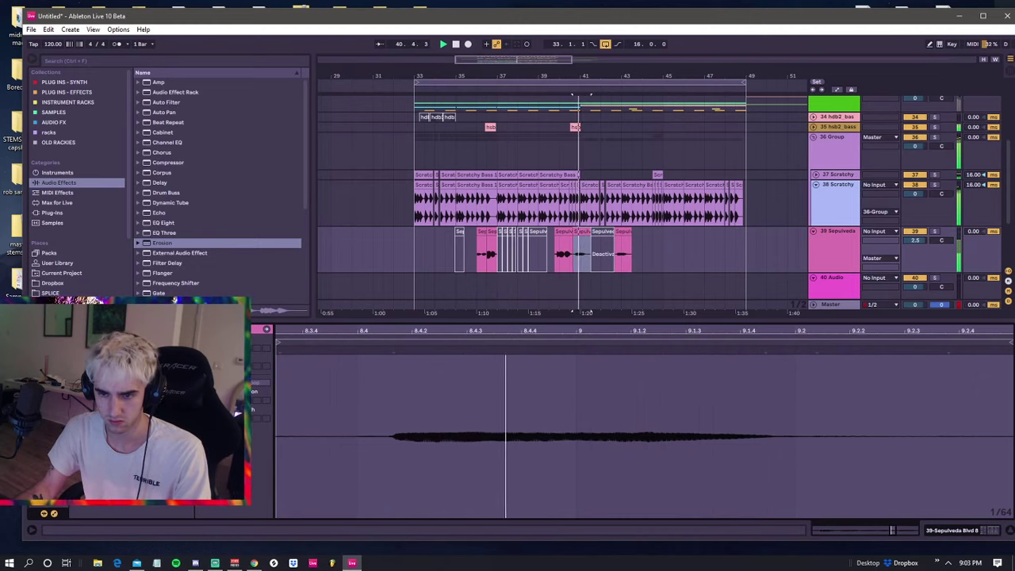
click(571, 95)
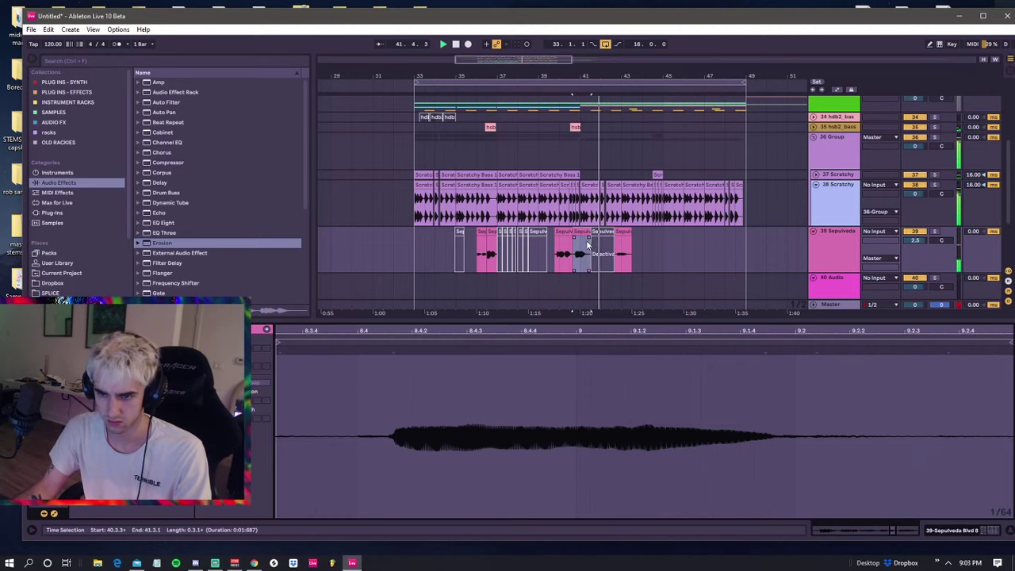
click(615, 233)
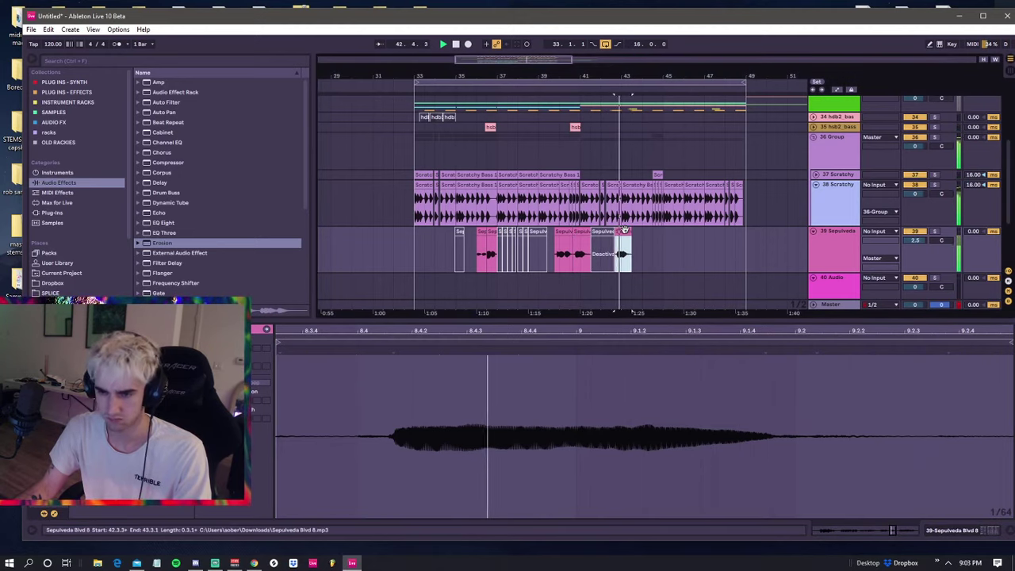
drag(621, 231, 663, 233)
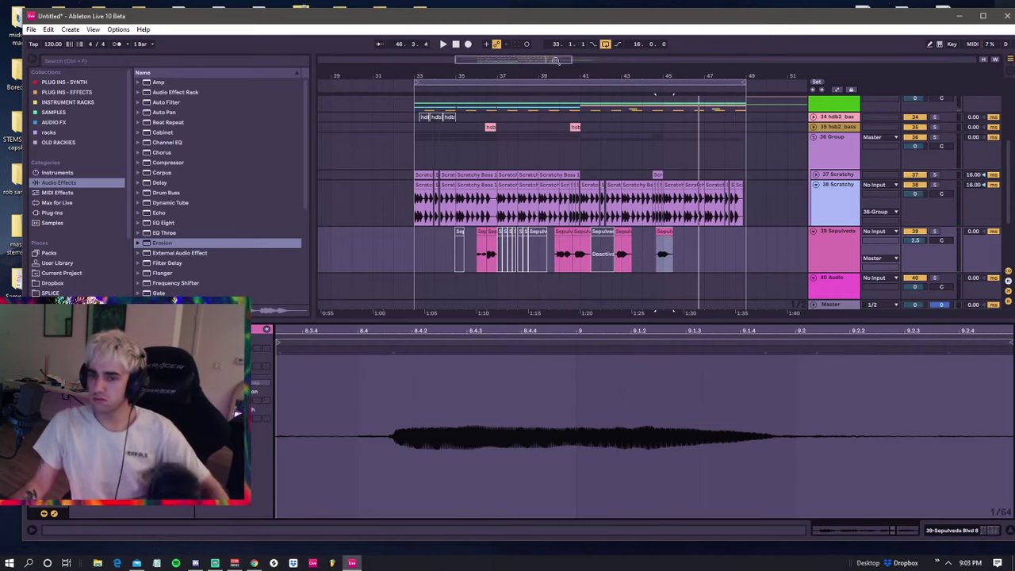
- Replay the section from 33.1.1 with the copied vocal chops and hide the clip view to show more tracks
click(425, 141)
key(space)
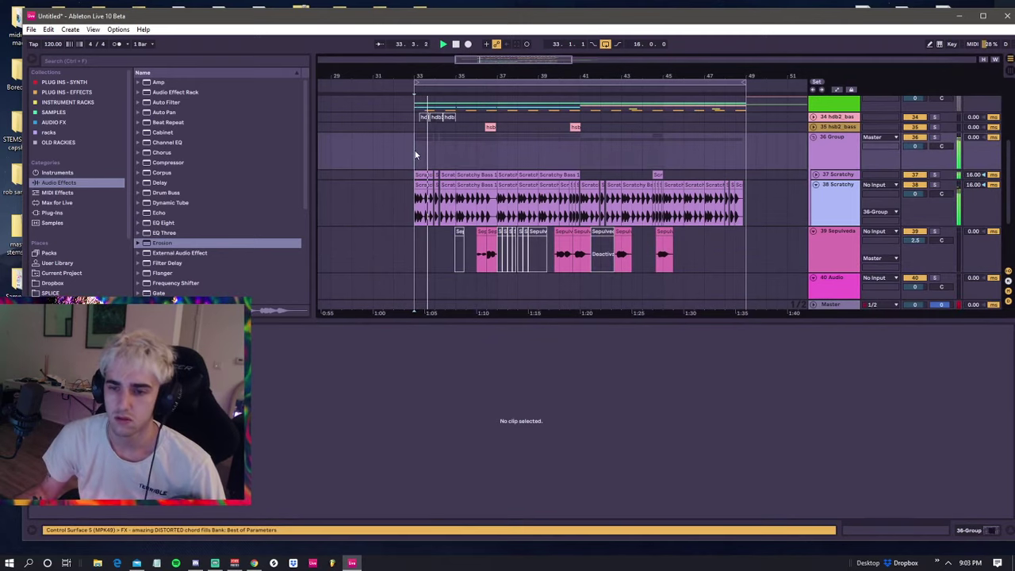
scroll(422, 157, up, 1)
scroll(422, 157, down, 3)
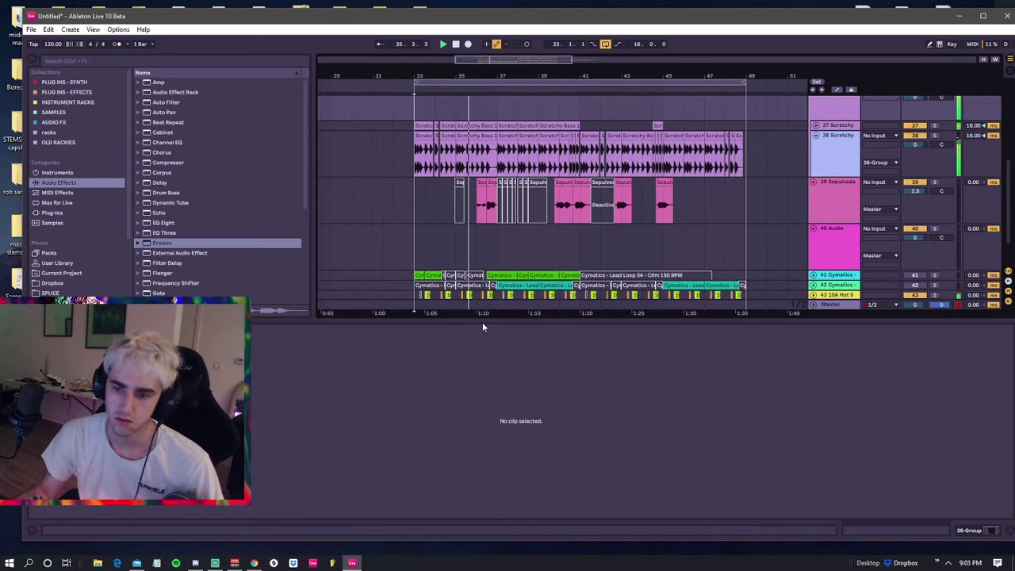
drag(482, 322, 521, 434)
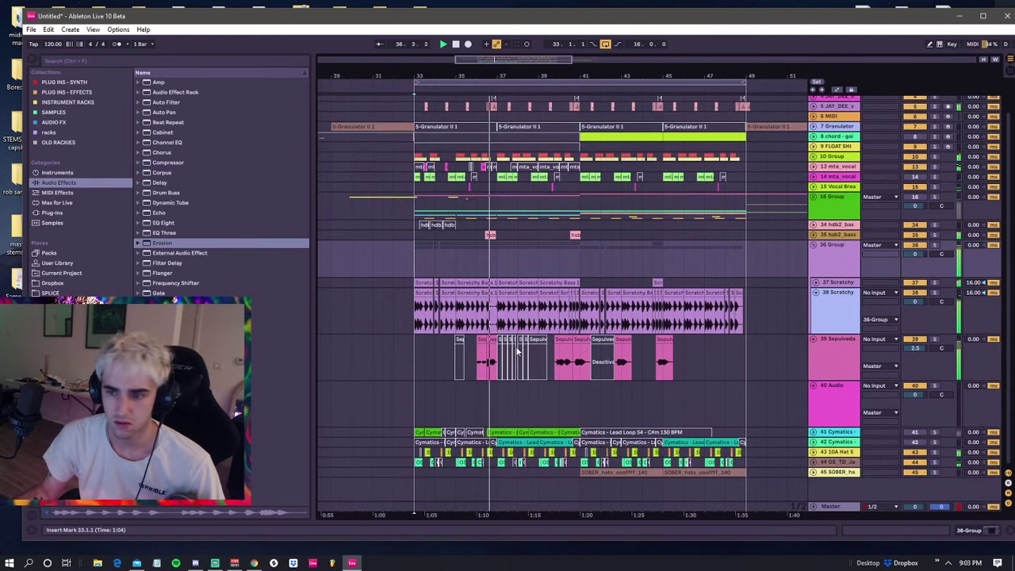
scroll(513, 354, up, 2)
scroll(513, 354, down, 1)
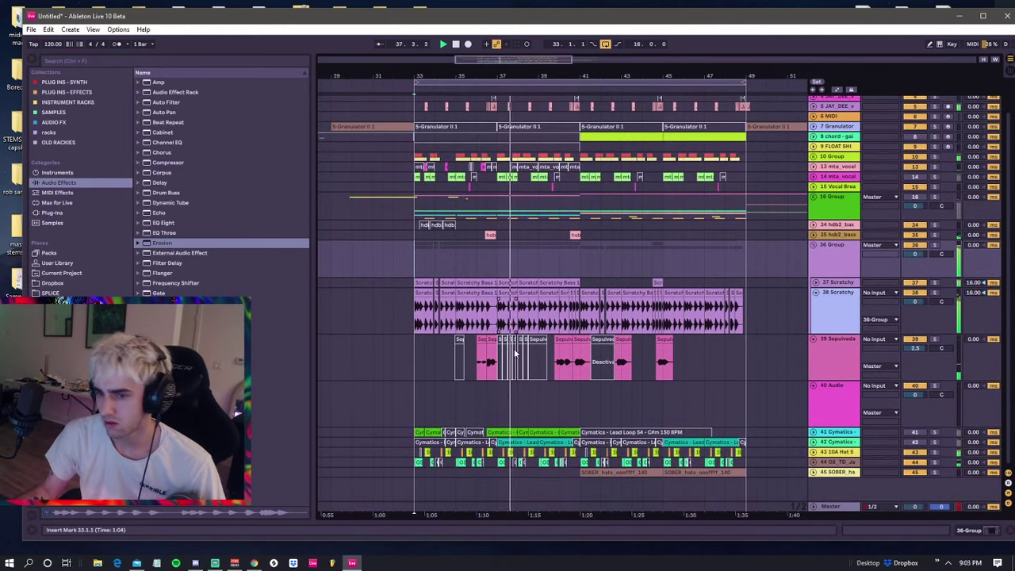
click(419, 235)
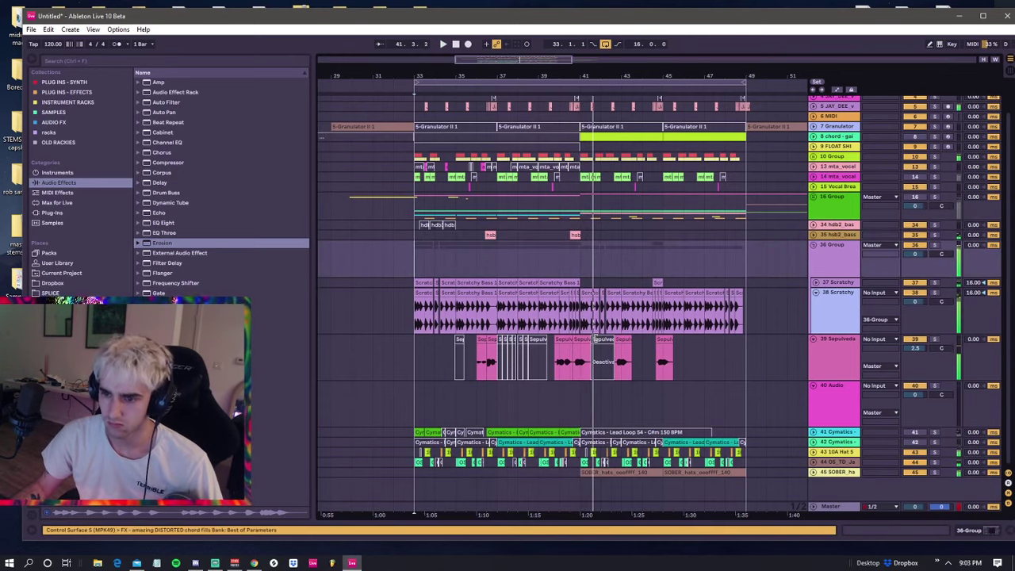
- Deactivate the Sepulveda chop at 40.3.3 and fold the 36 Group while replaying from 33.1.1
click(585, 341)
click(423, 270)
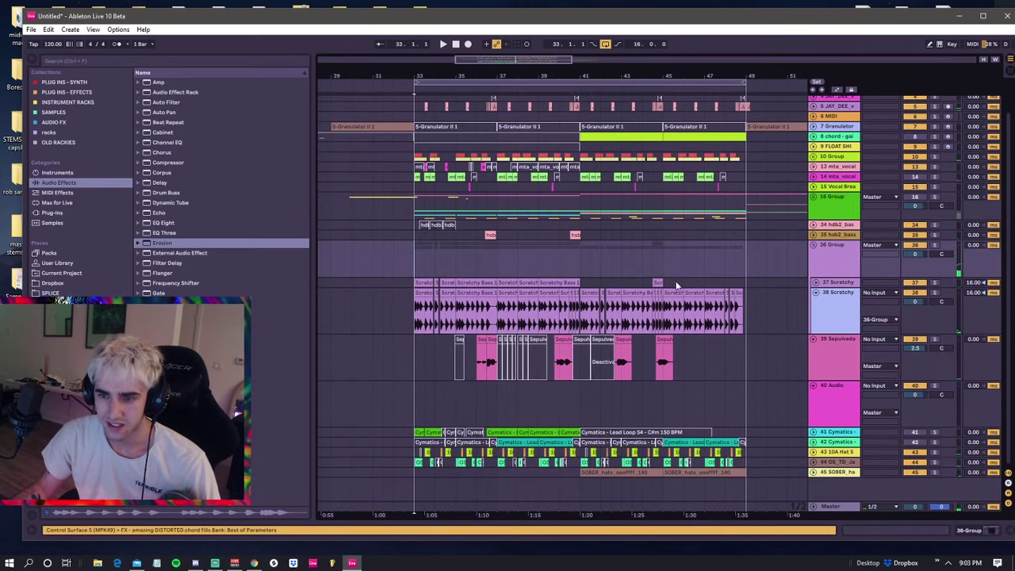
click(813, 245)
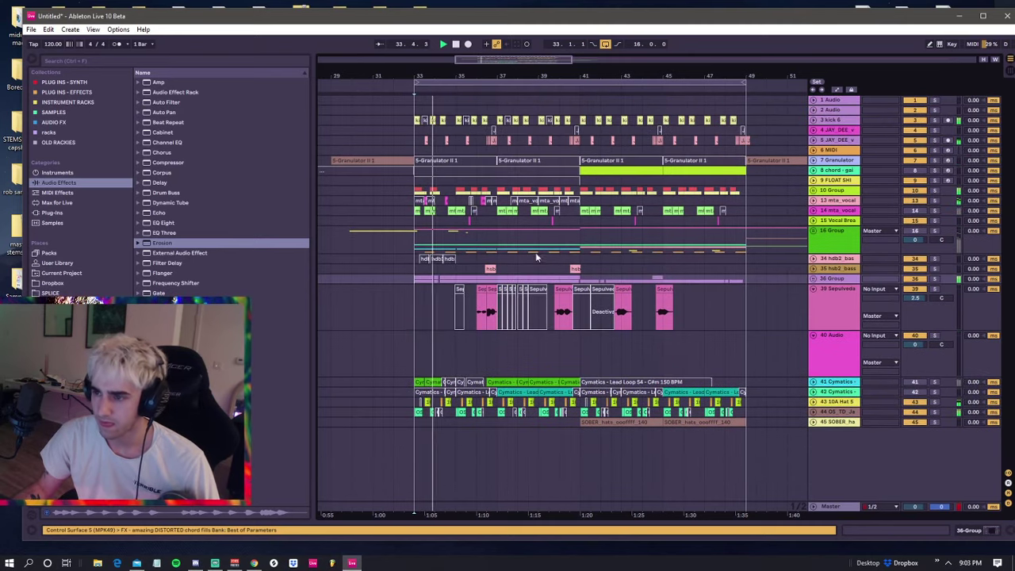
- Listen to the full arrangement from 33.1.1 to judge the remaining Sepulveda vocal chops against the other tracks
click(412, 230)
click(413, 222)
click(413, 232)
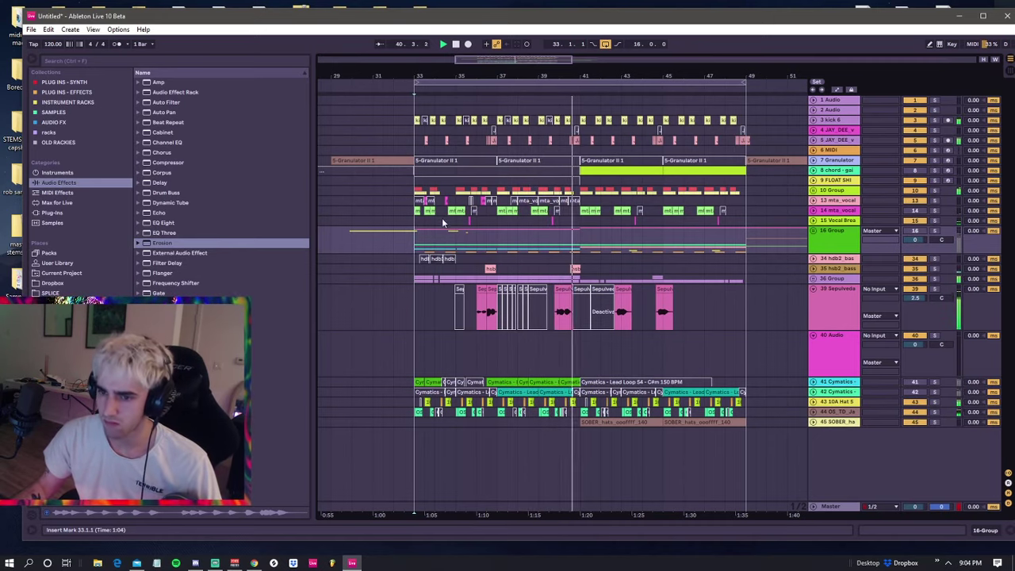
click(415, 269)
click(415, 259)
click(415, 250)
click(415, 259)
click(414, 250)
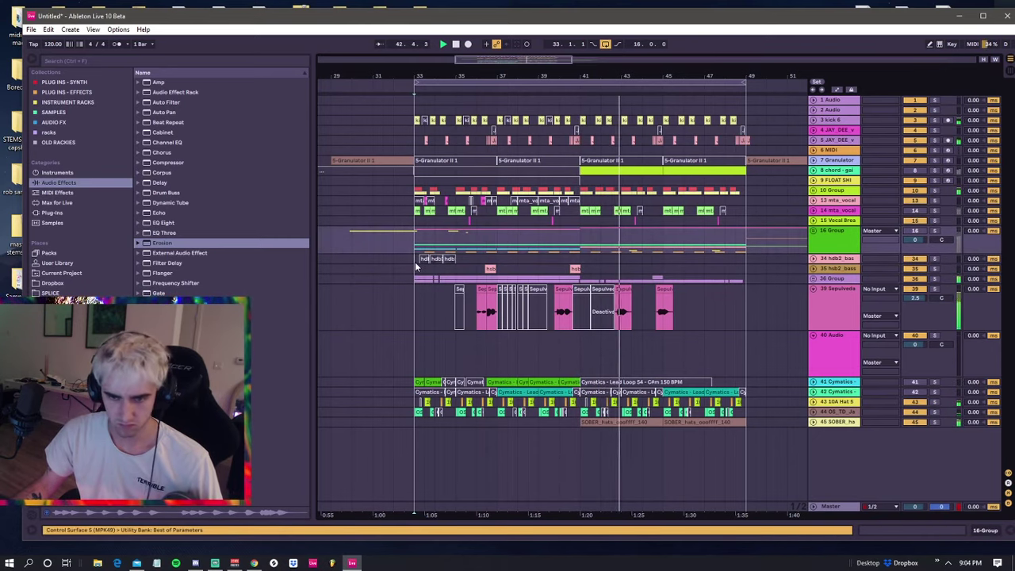
- Deactivate the last two Sepulveda chops, at 42.3.3 and in bar 44, and return the insert marker to 33.1.1
drag(613, 292, 700, 293)
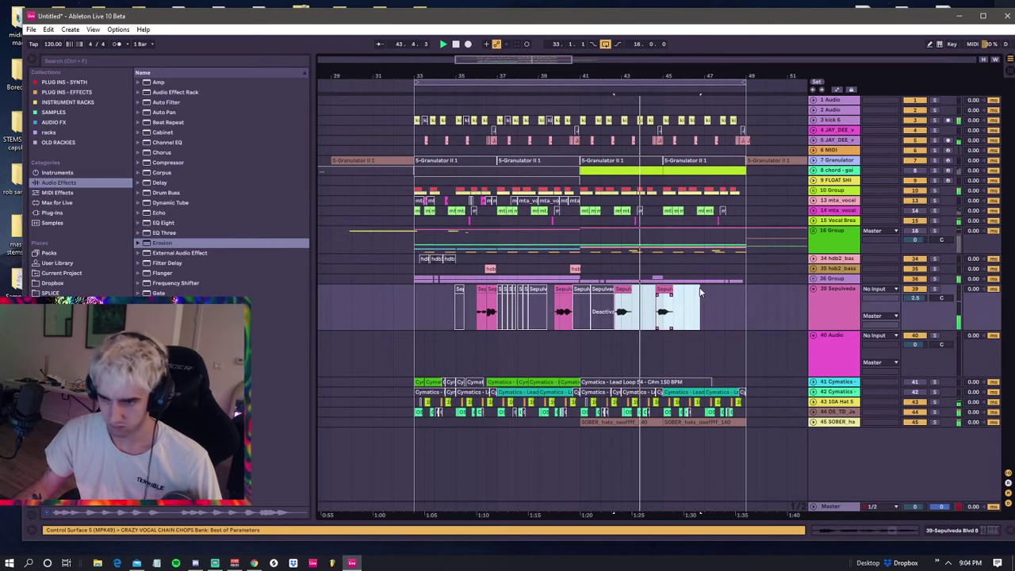
key(Delete)
click(414, 301)
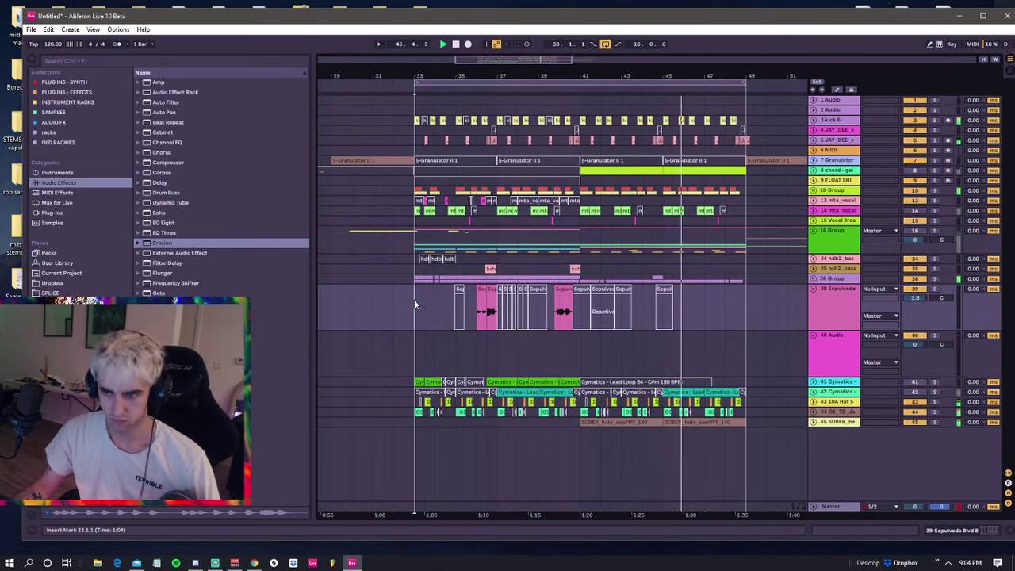
- Unfold the 16 Group, solo it and play it from 33.1.1 to check its layers
click(392, 236)
click(378, 235)
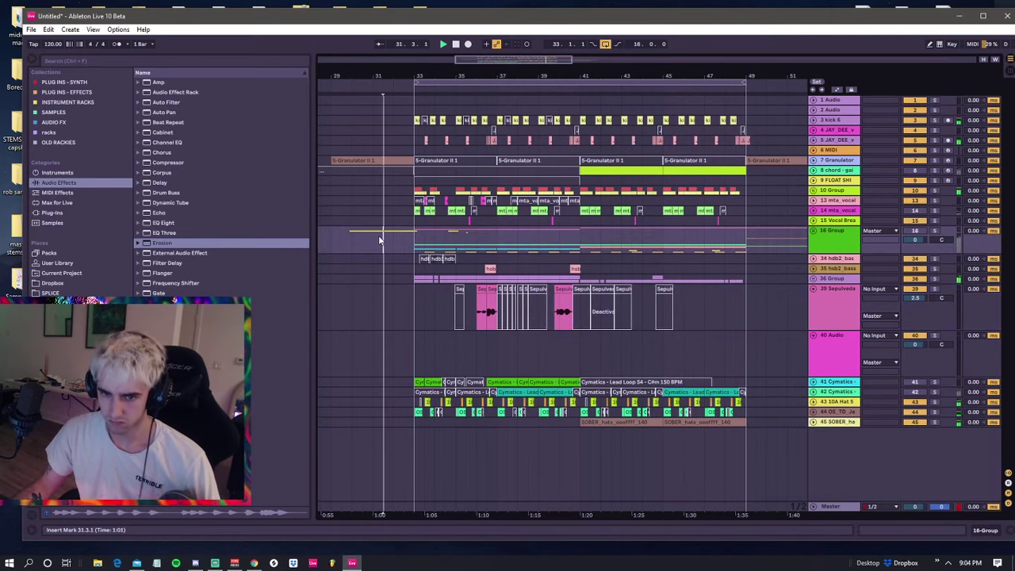
click(371, 236)
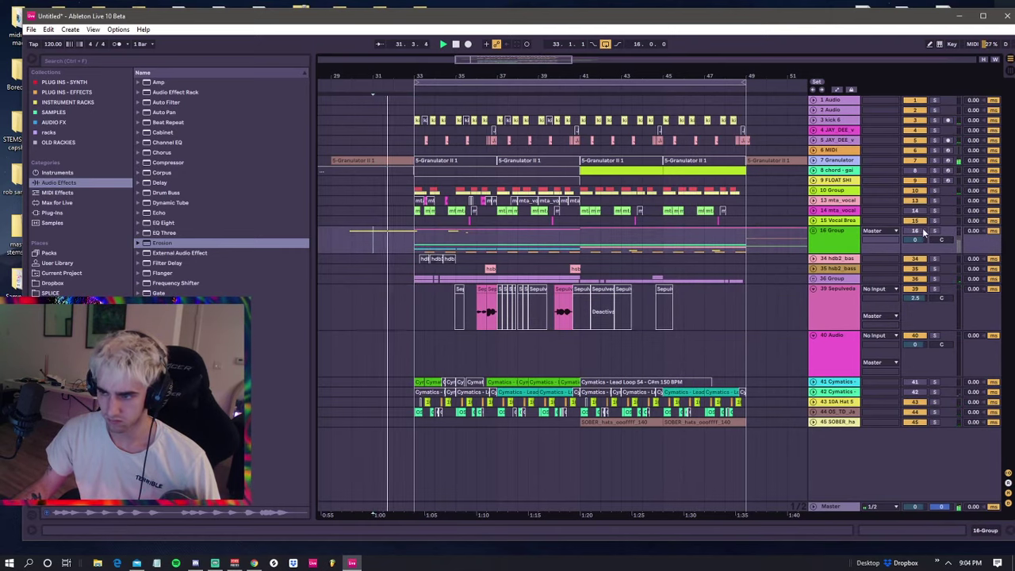
click(813, 231)
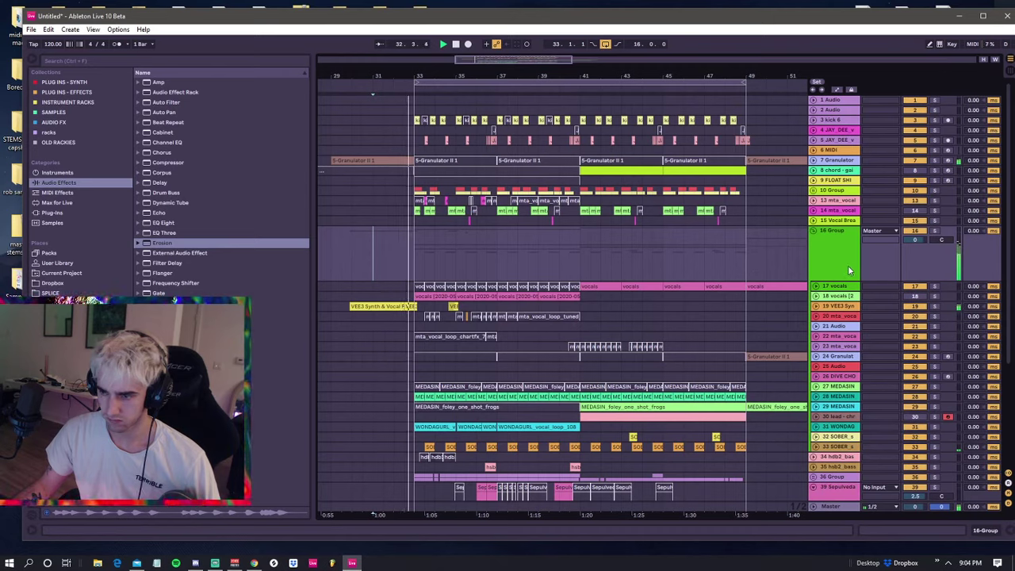
key(space)
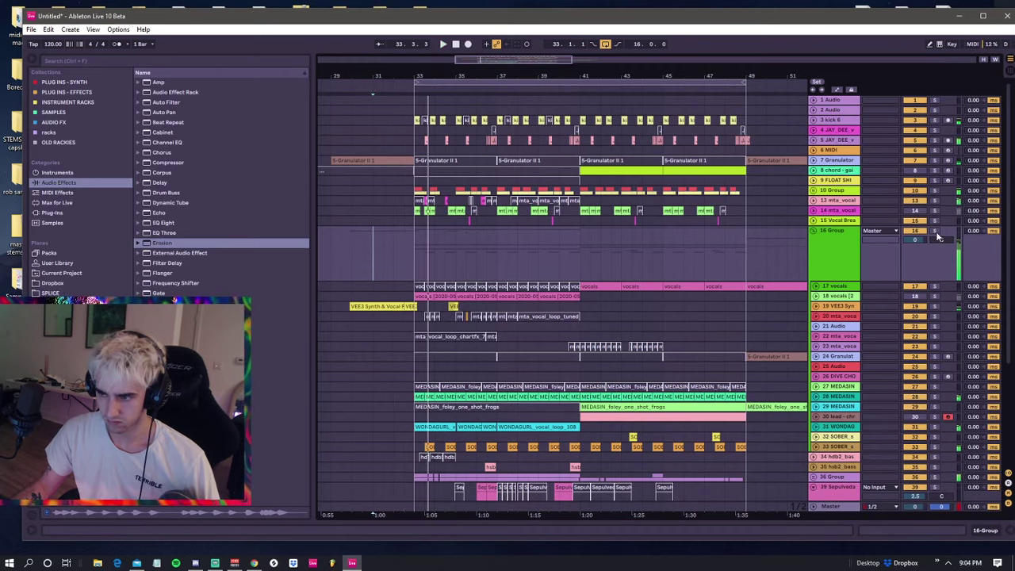
click(935, 231)
key(space)
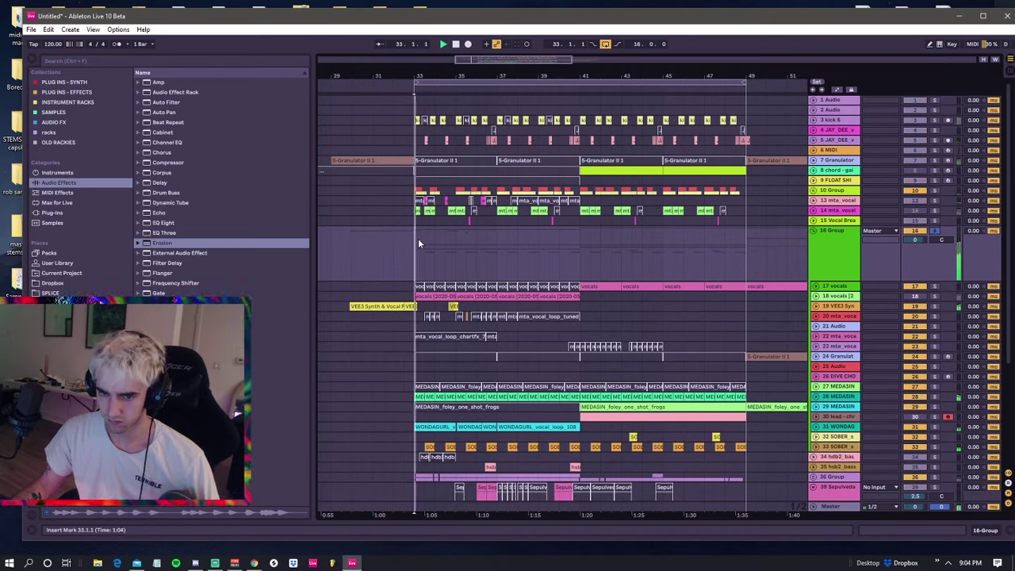
scroll(427, 249, down, 2)
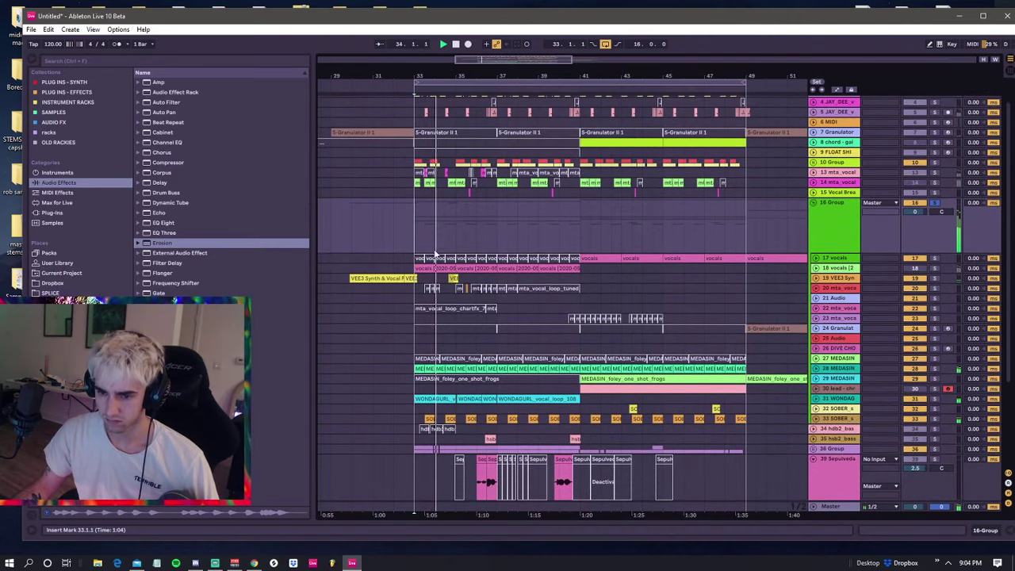
click(417, 420)
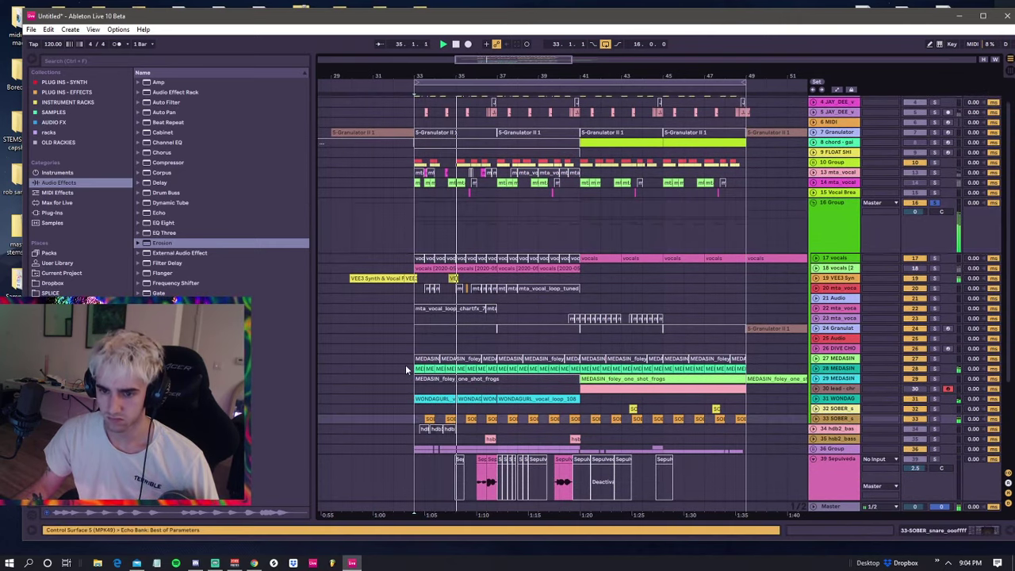
- Move the green MEDASIN foley, VEE3 Synth and WONDAGURL vocal loop tracks out above their group, then fold and unsolo the group
click(836, 216)
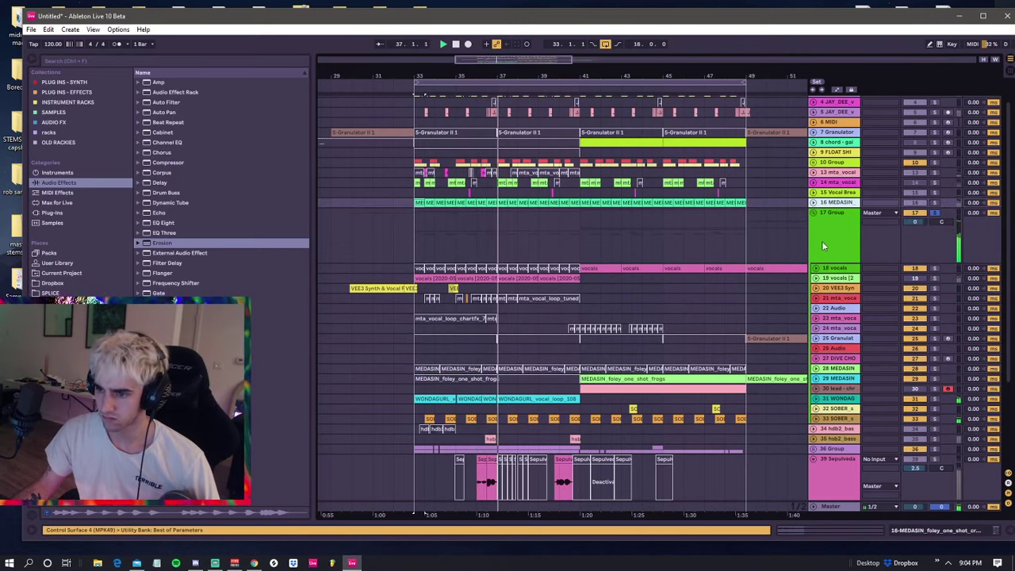
drag(837, 287, 834, 218)
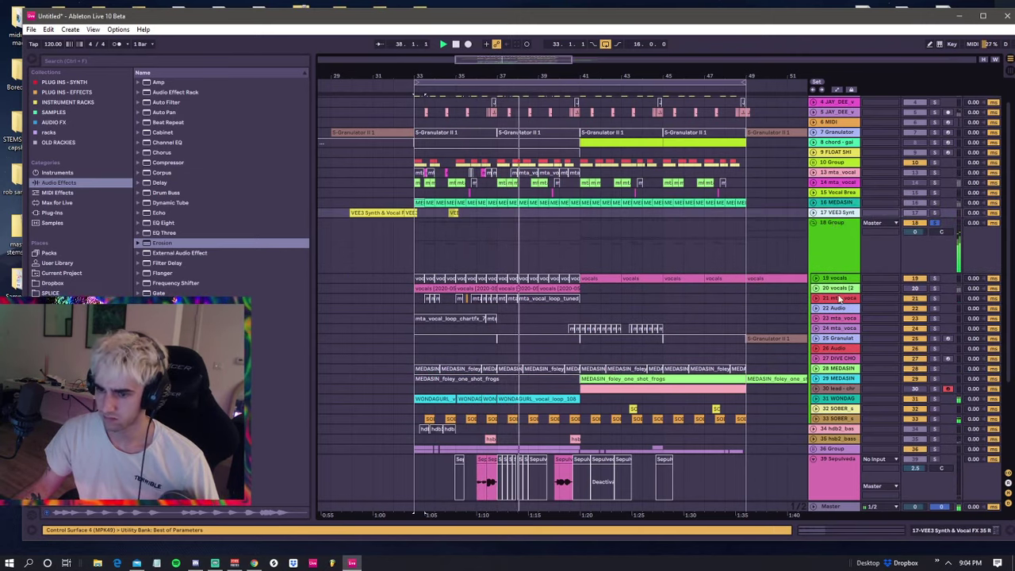
drag(840, 337, 826, 225)
click(813, 234)
click(937, 260)
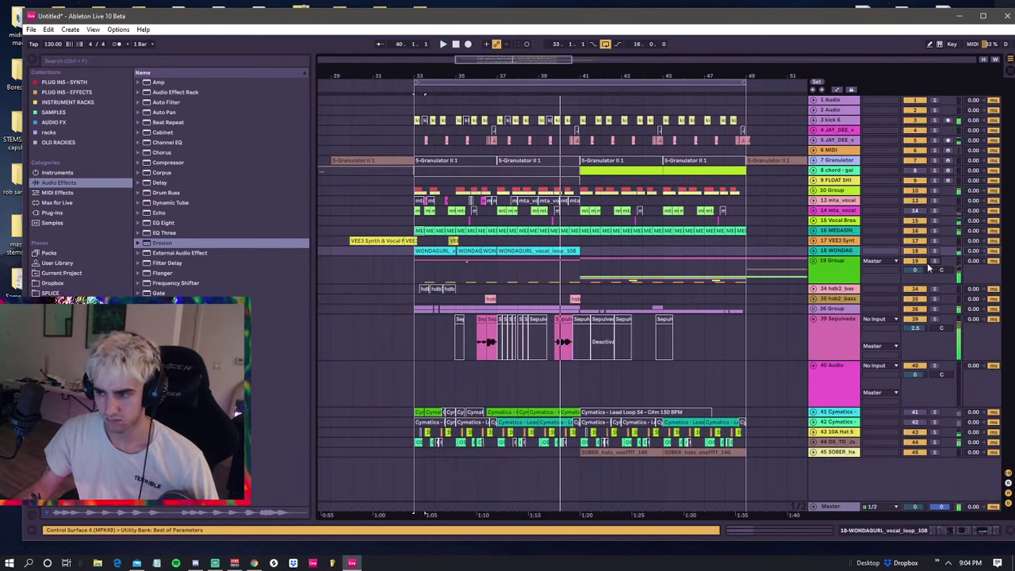
- Mute the WONDAGURL vocal loop track, play from 33.1.1, and deactivate its first clip at bar 33
click(835, 268)
click(913, 252)
key(space)
key(space)
click(441, 249)
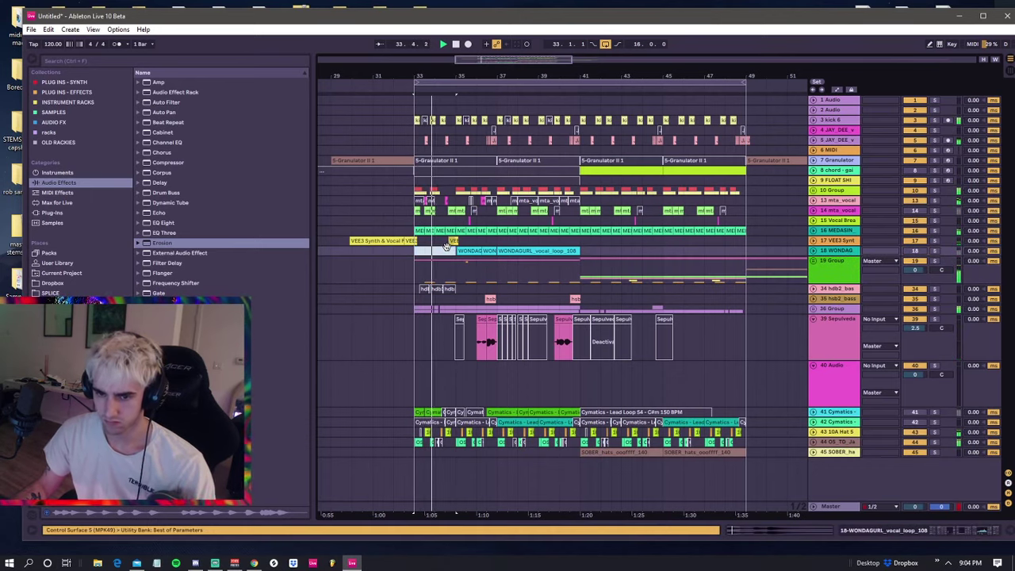
- Toggle the green MEDASIN track and the 19 Group off and on during playback from 33.1.1 to compare the layers
click(417, 231)
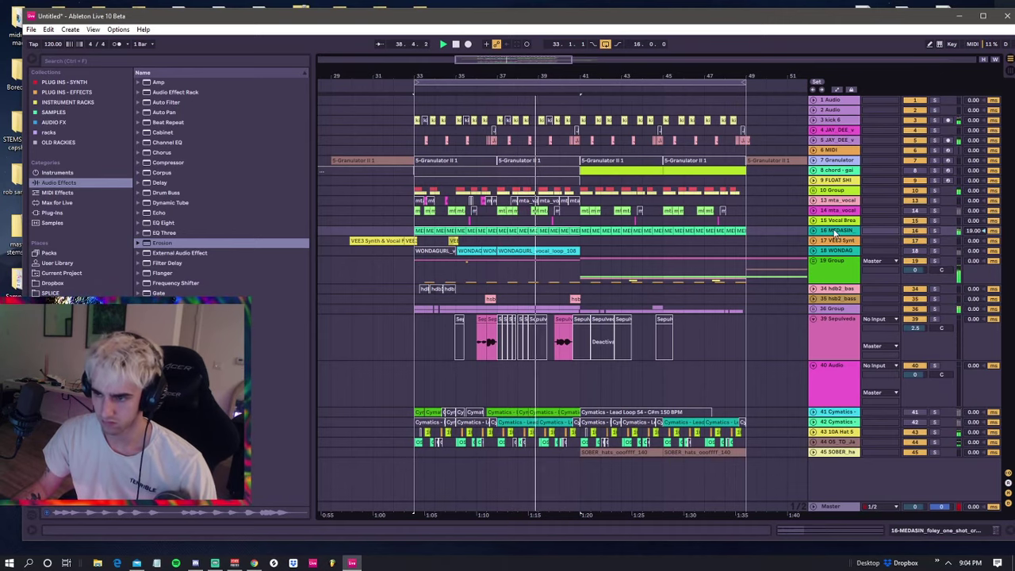
click(914, 231)
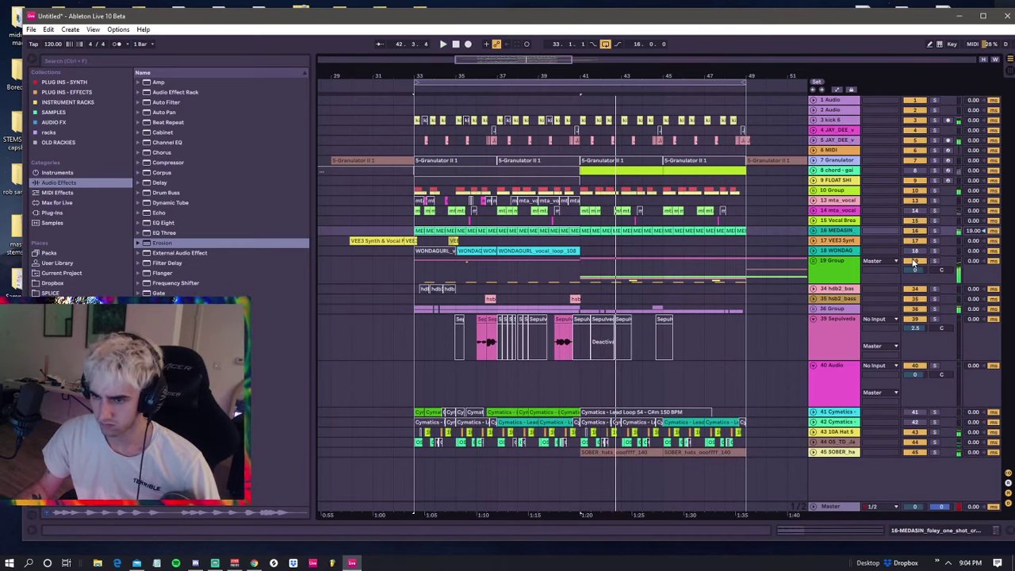
key(space)
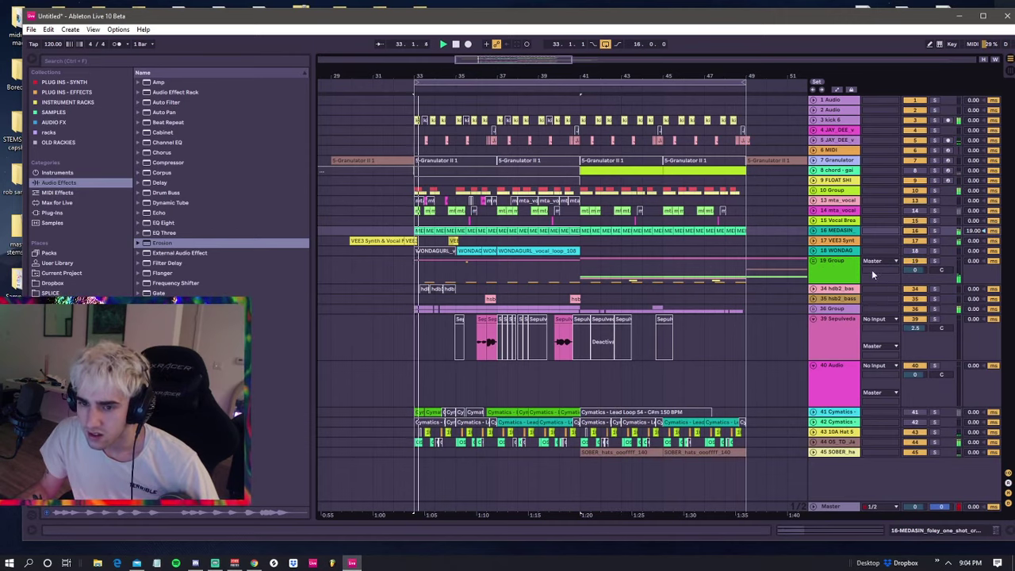
click(917, 262)
key(space)
key(space)
click(821, 267)
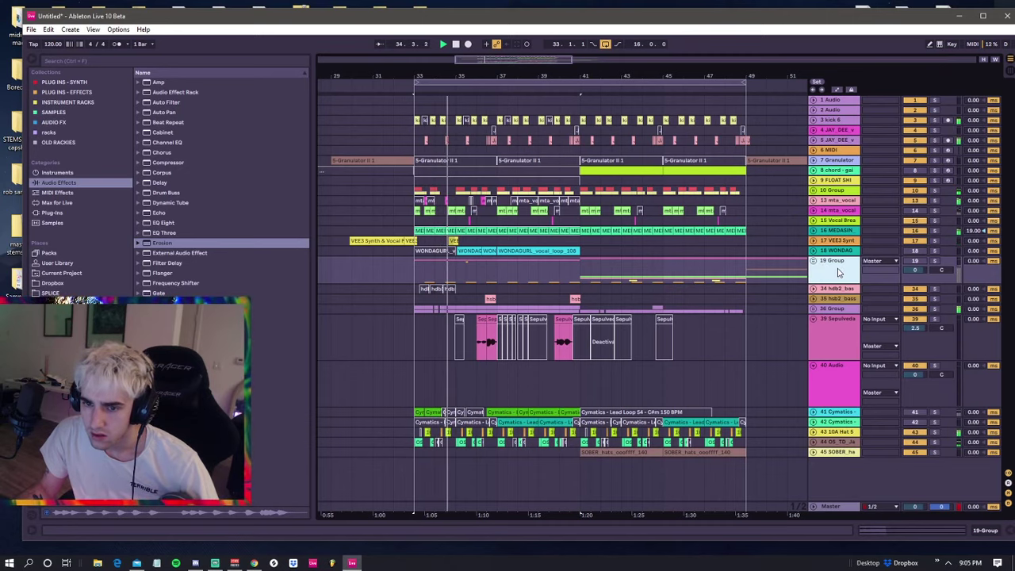
click(845, 231)
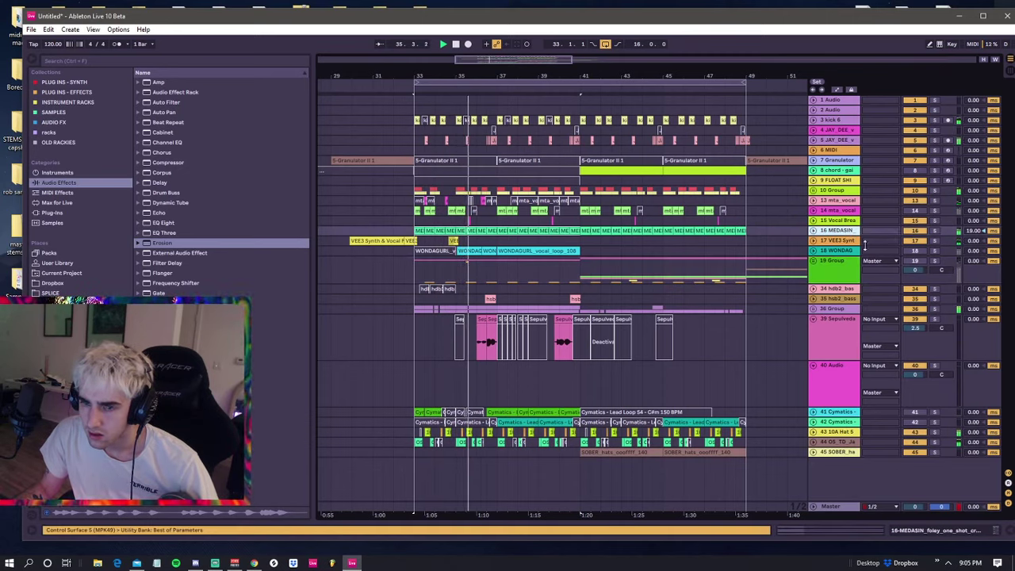
- Undo the WONDAGURL clip deactivation and the moves of the three tracks out of the 16 Group
key(ctrl+z)
key(ctrl+z)
key(ctrl+z)
key(ctrl+z)
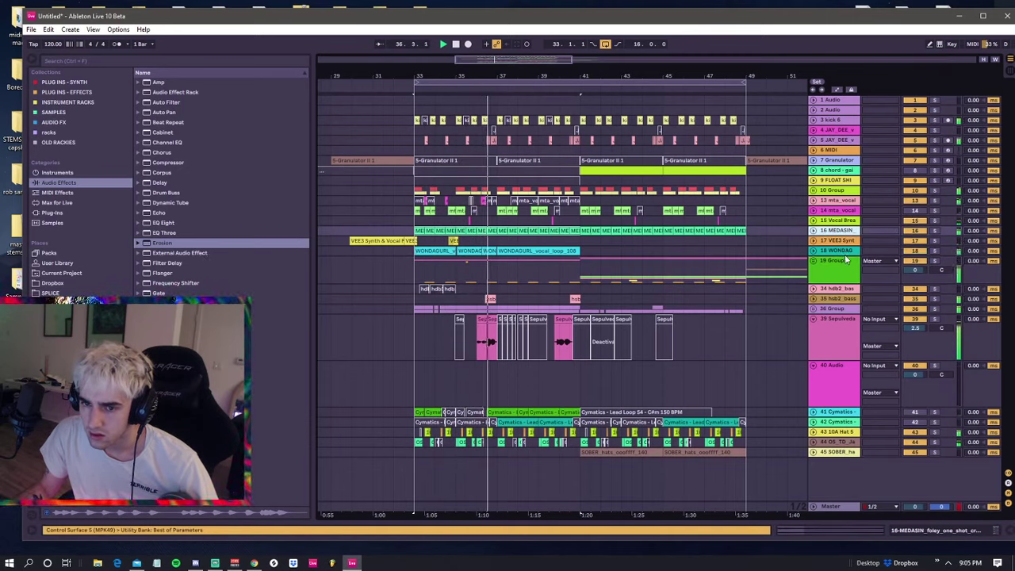
key(ctrl+z)
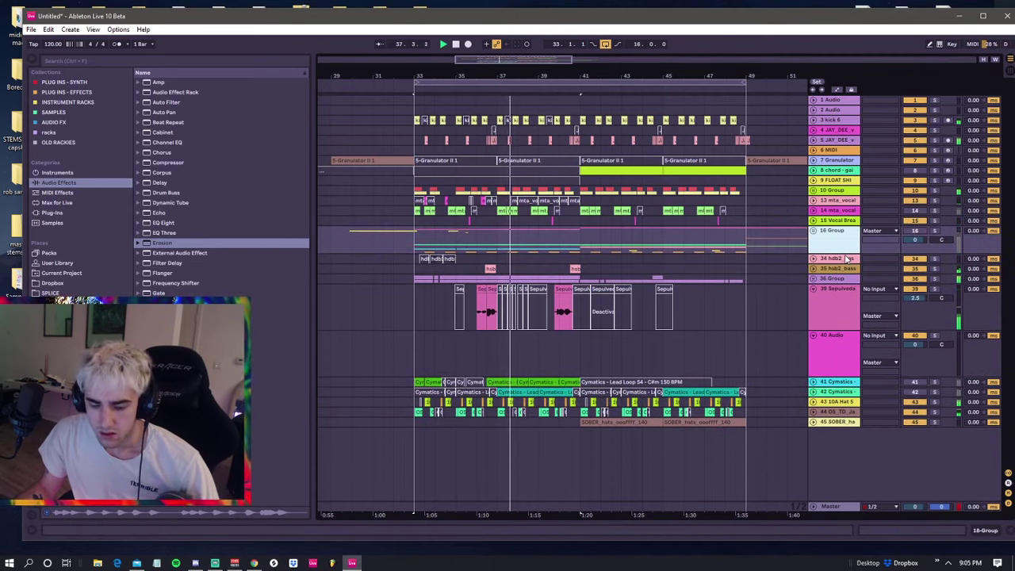
- Return the insert marker to 33.1.1 on the 10 Group while the arrangement plays
click(393, 221)
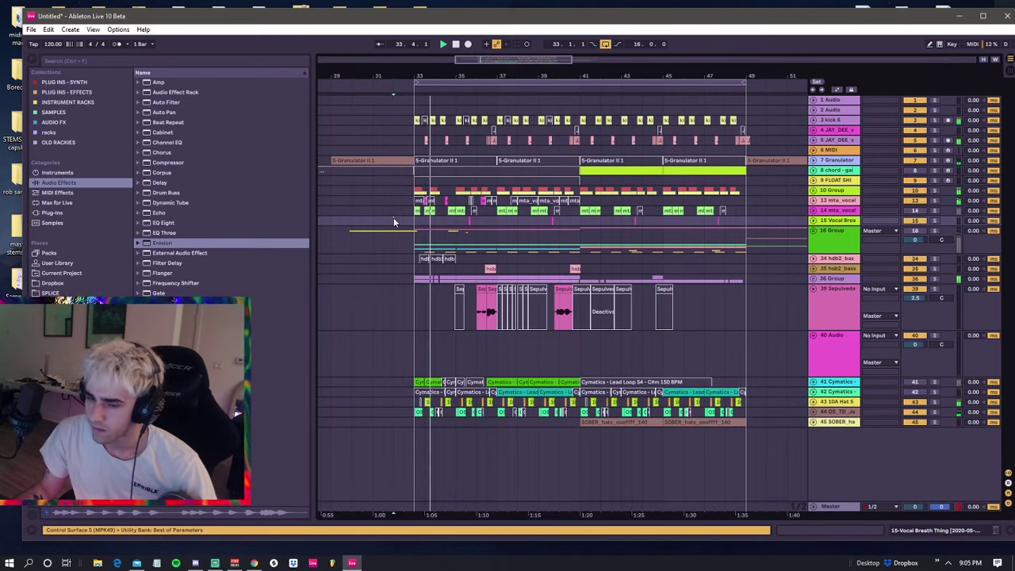
key(Up)
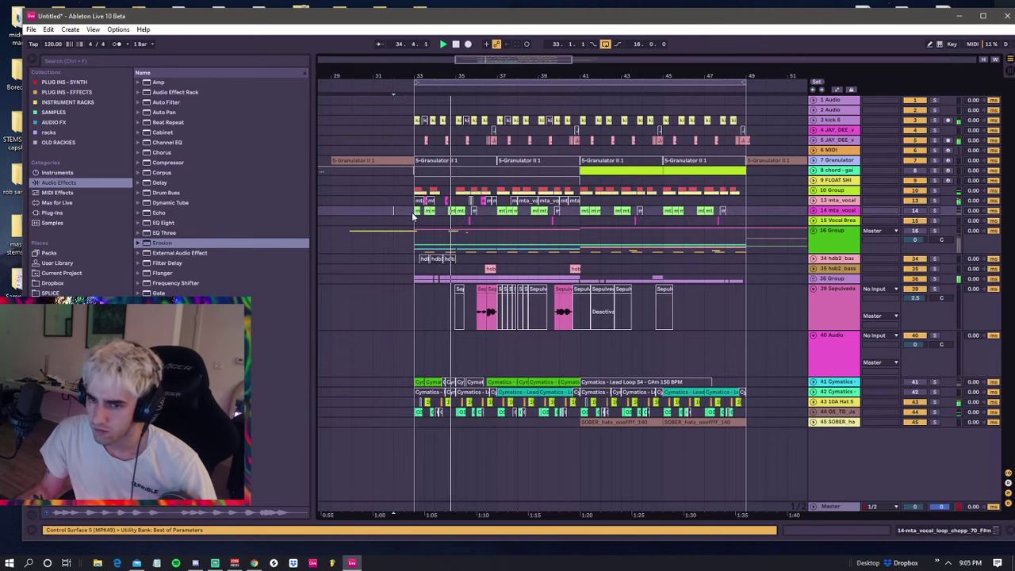
key(Up)
key(Up)
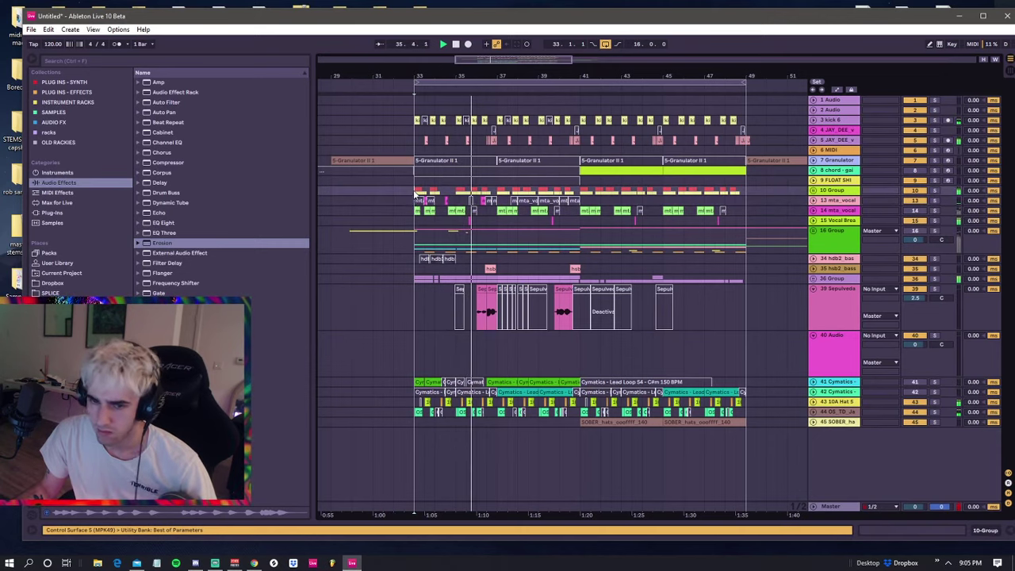
click(413, 217)
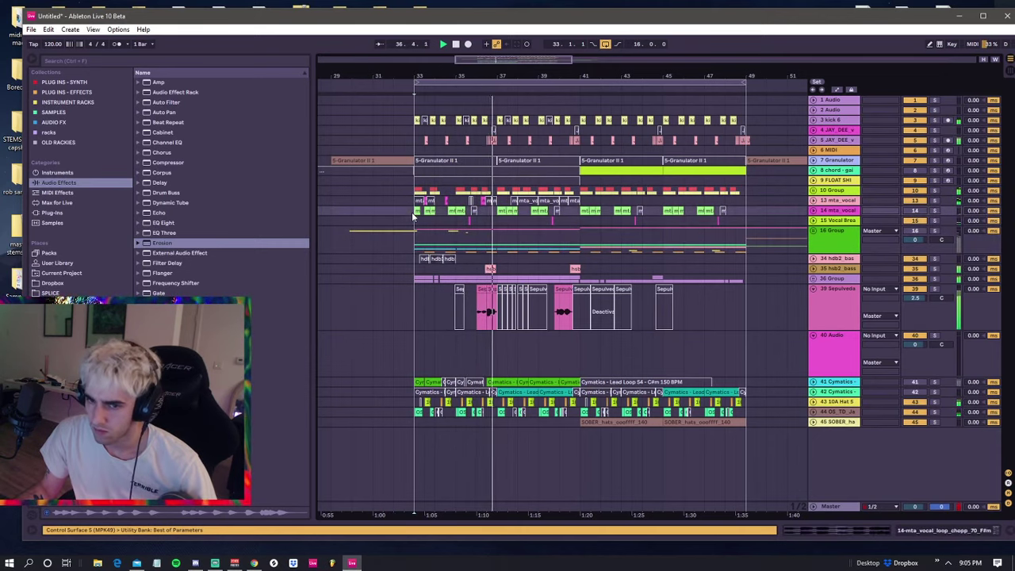
click(412, 210)
click(413, 200)
click(413, 193)
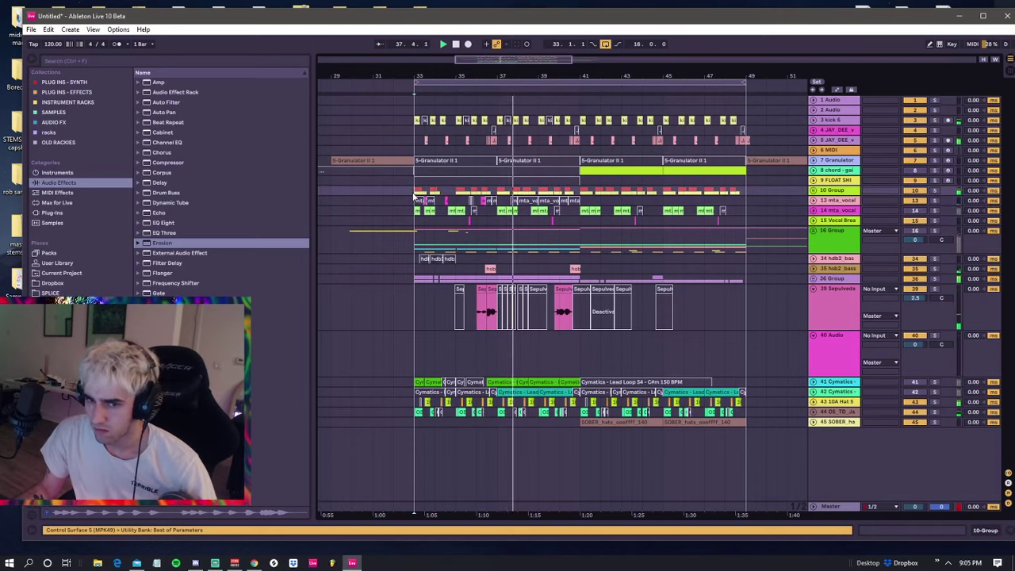
- Fold the Sepulveda and 40 Audio tracks, briefly check inside the 16 Group, and place the insert marker at 33.1.1
click(814, 290)
click(814, 298)
click(813, 231)
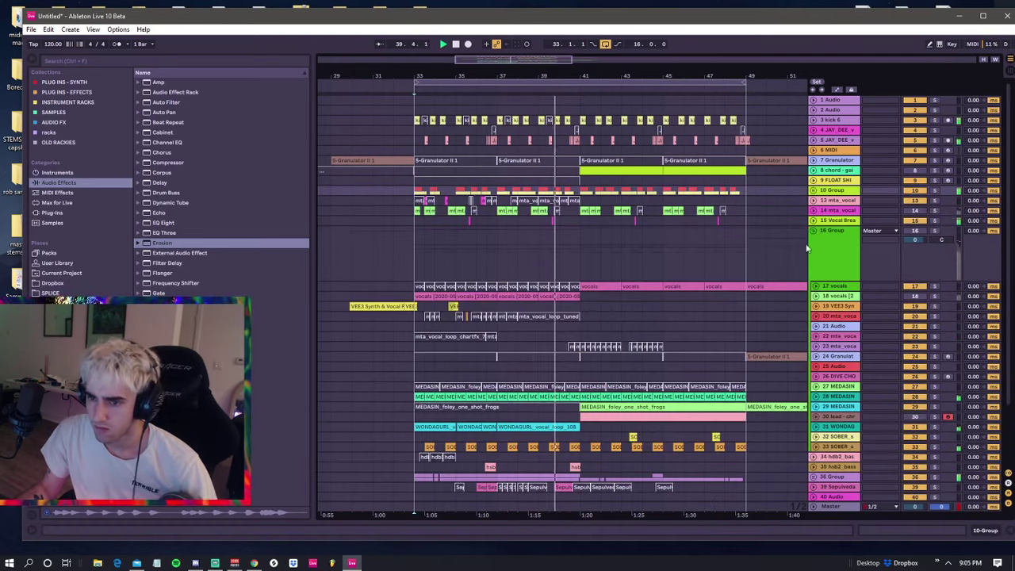
click(814, 230)
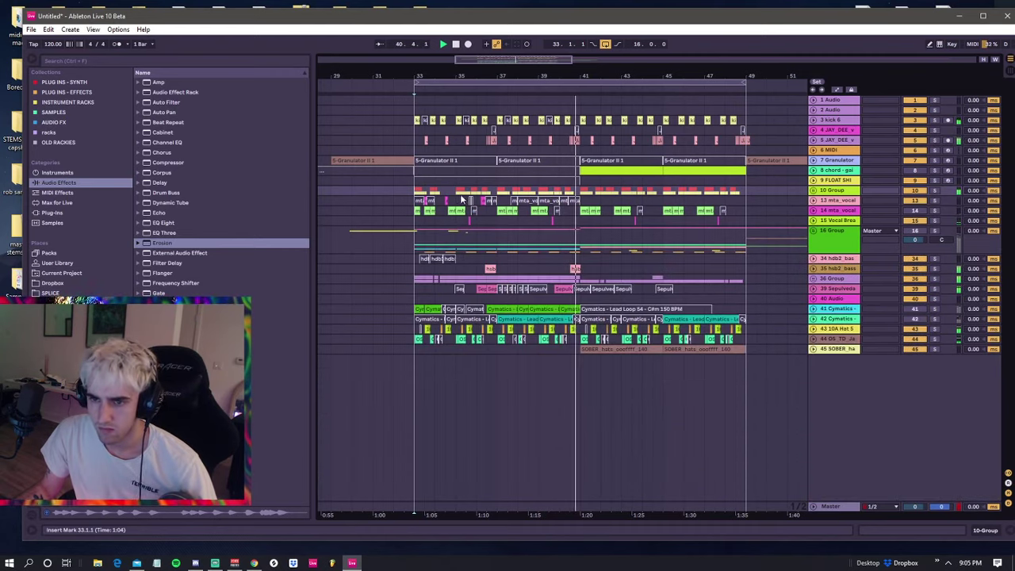
click(556, 240)
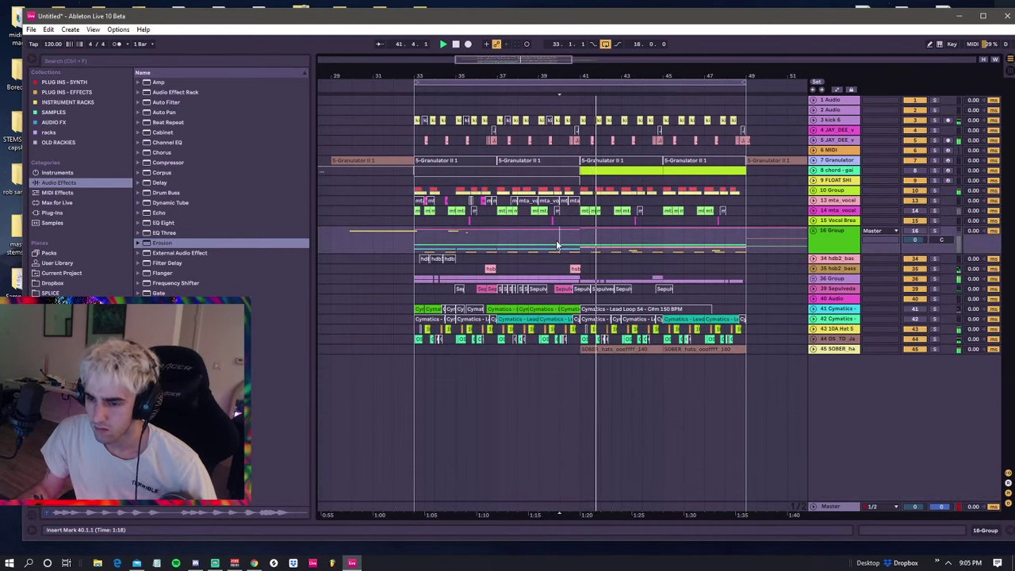
click(414, 232)
click(416, 233)
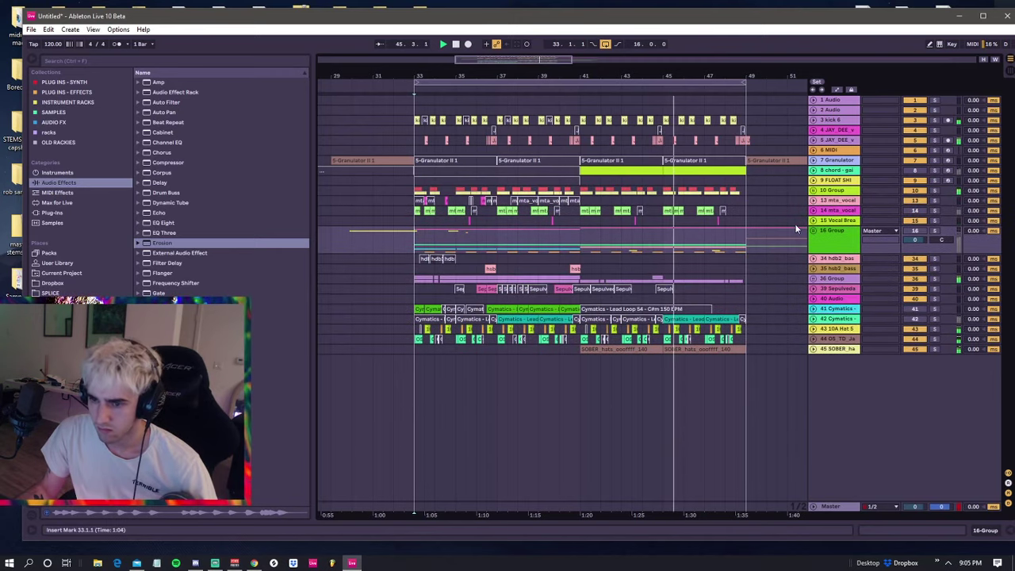
- Unfold the 36 Group and check its second Scratchy Bass track's device chain during playback from 33.1.1, folding that track
click(812, 278)
click(835, 344)
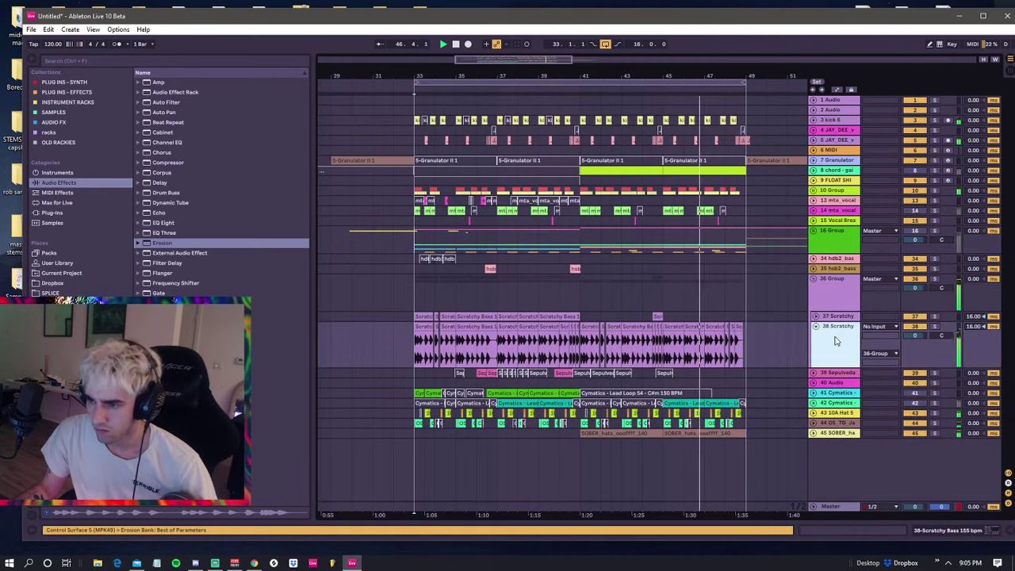
key(shift+Tab)
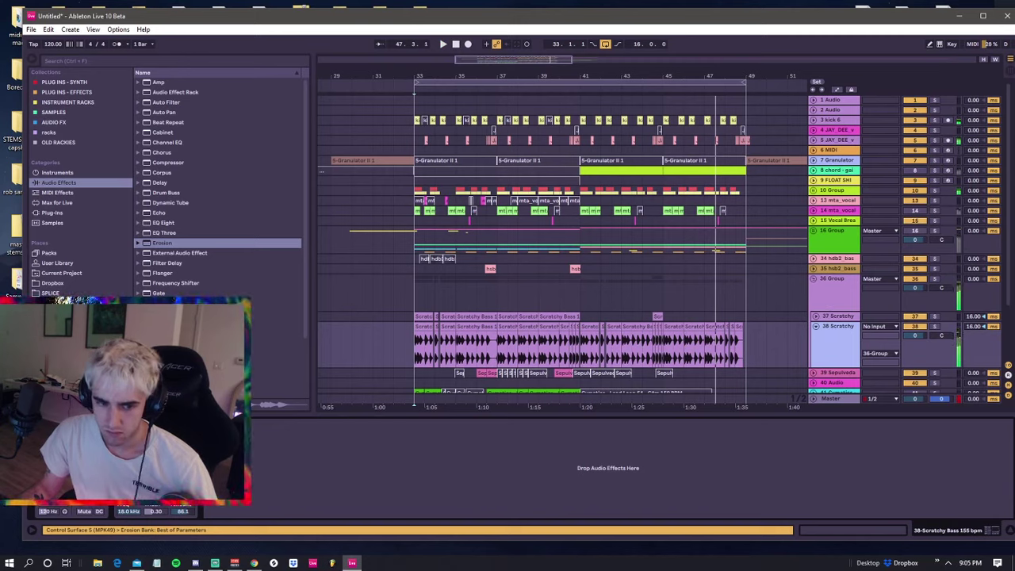
key(space)
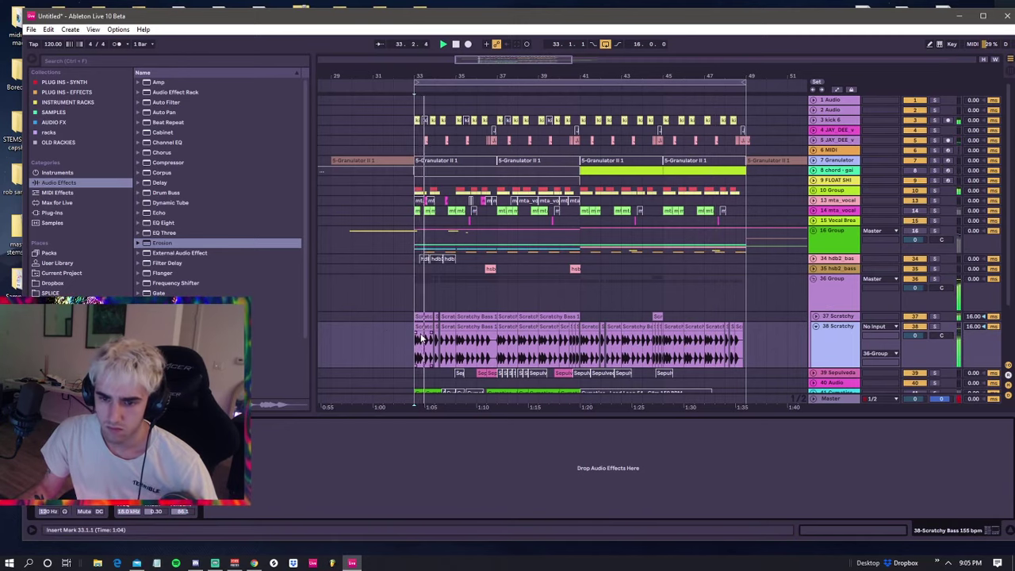
click(815, 325)
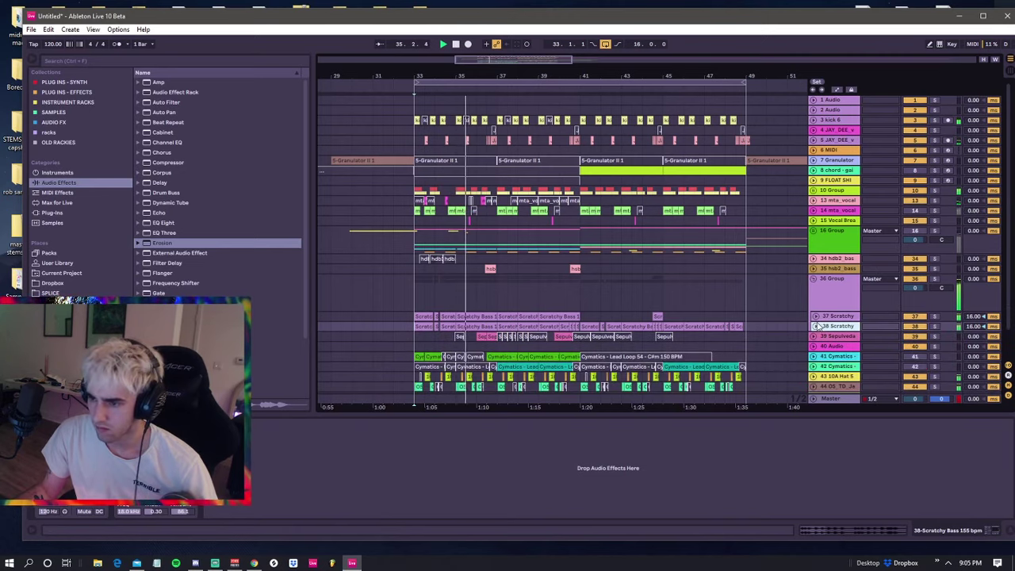
- Check the 36 Group's own device chain, fold the group, and keep the insert marker at 33.1.1
click(822, 297)
click(256, 456)
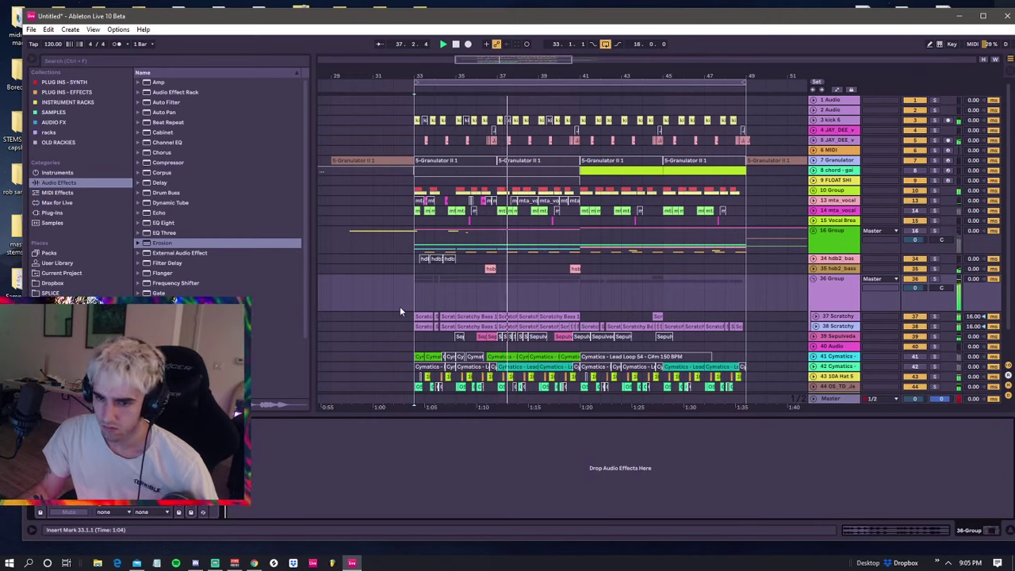
click(416, 273)
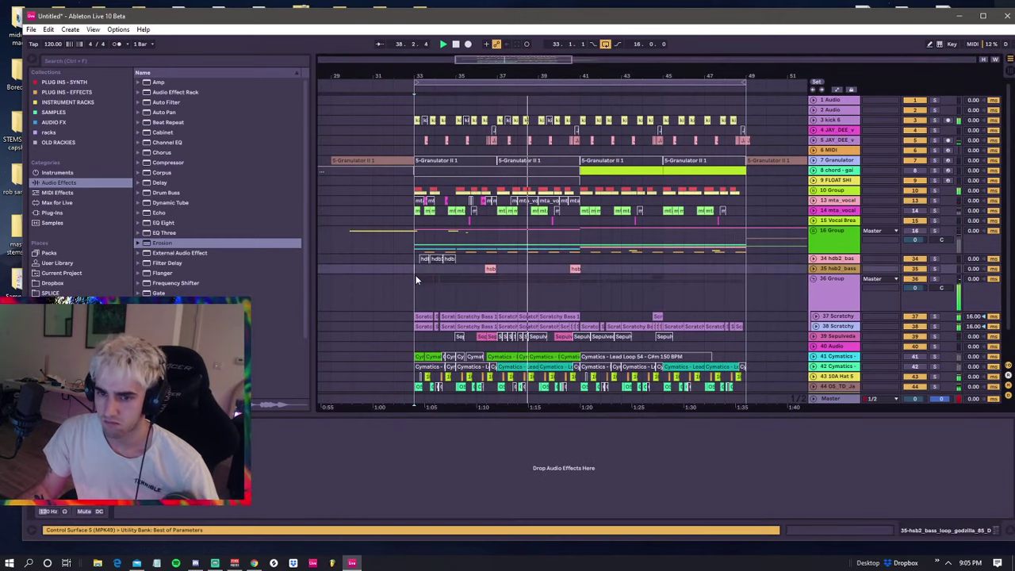
click(420, 283)
click(814, 279)
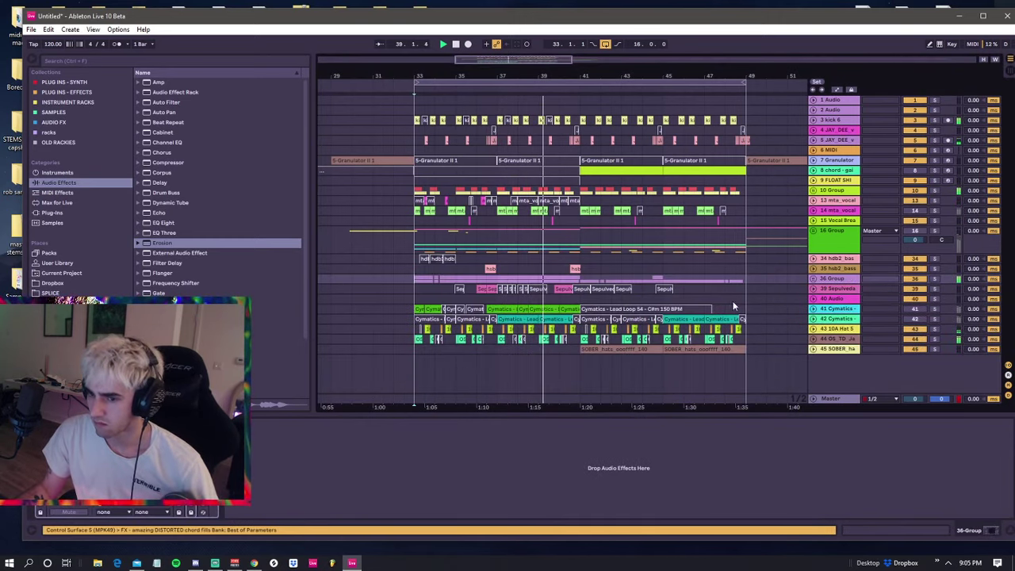
click(414, 278)
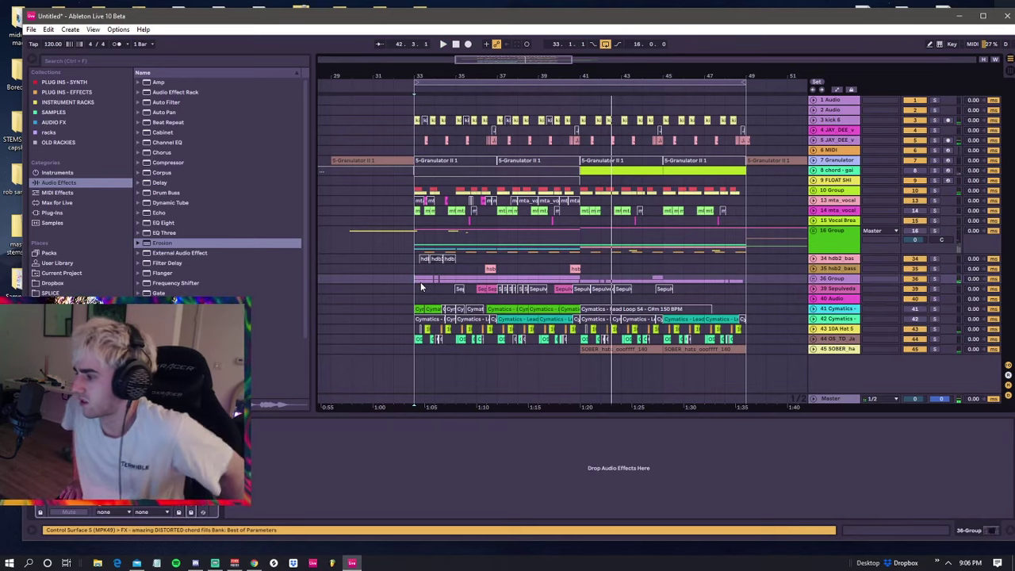
- Listen to the full section from 33.1.1 with the groups folded to judge how all the layers work together
click(420, 284)
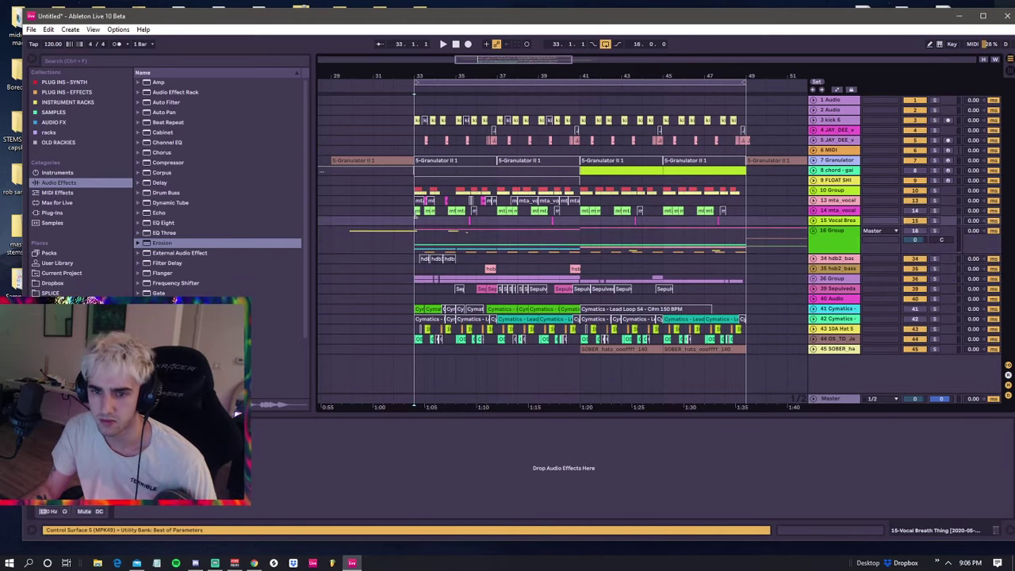
click(413, 211)
key(space)
click(416, 192)
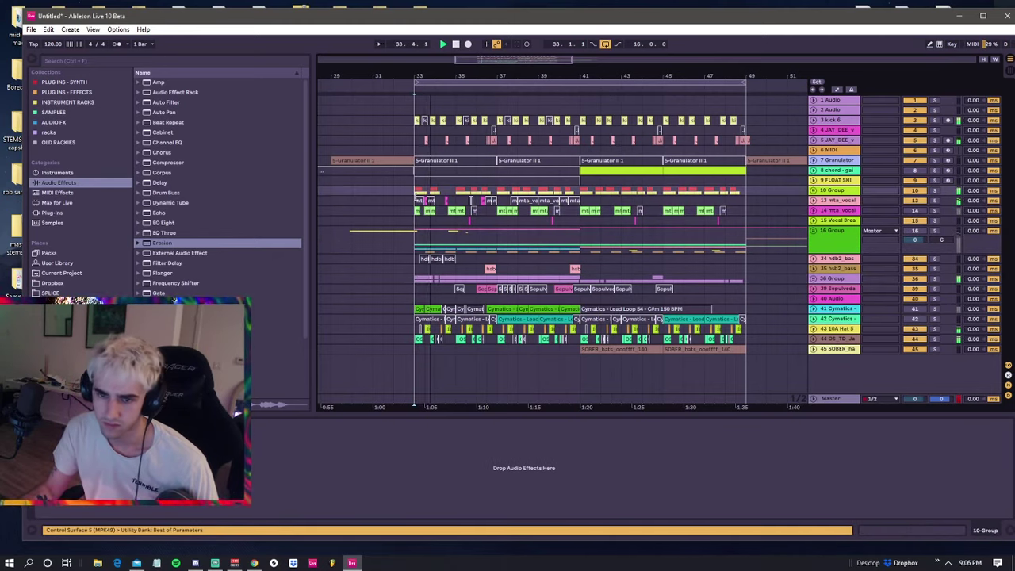
click(412, 202)
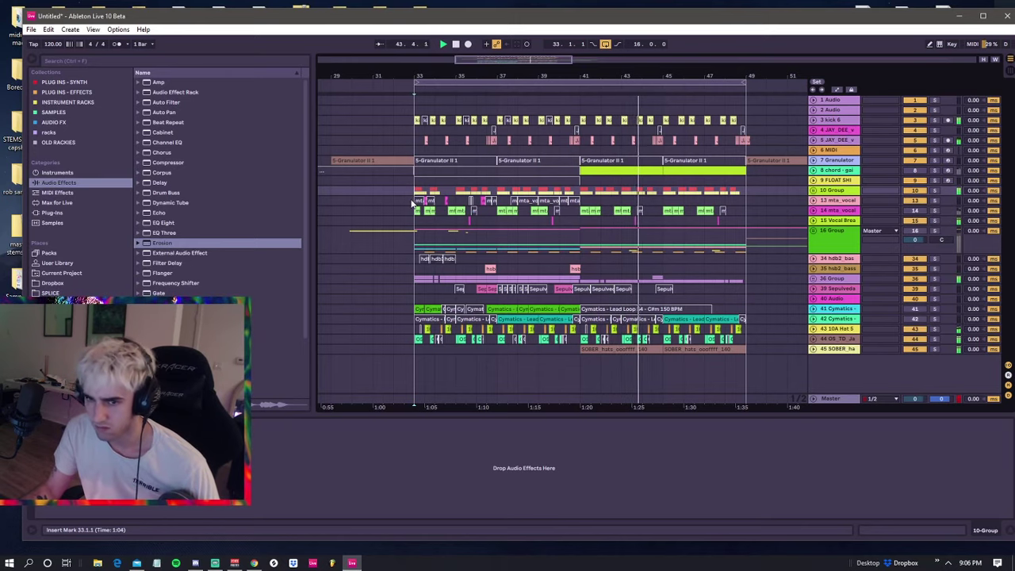
click(413, 199)
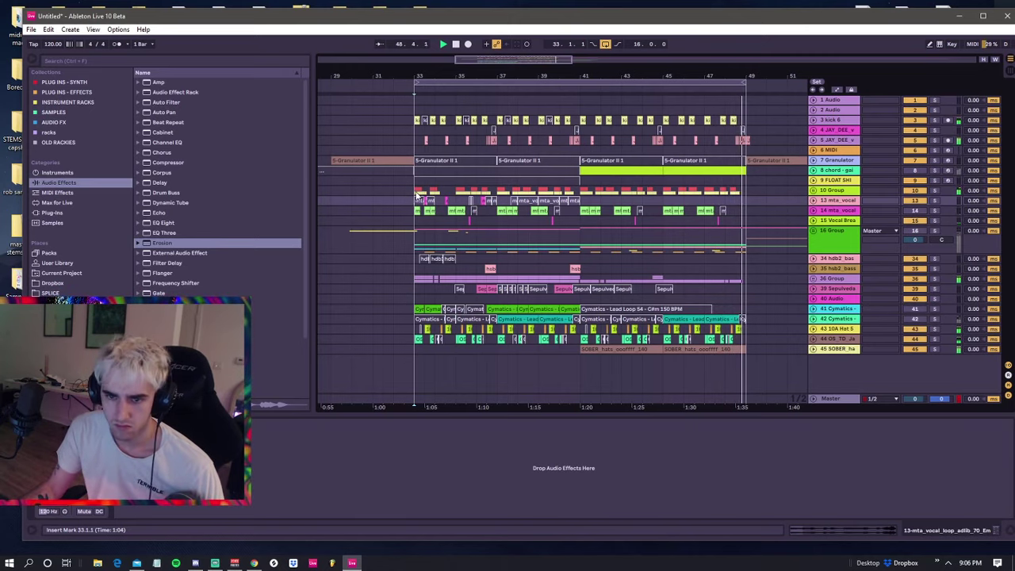
click(413, 191)
click(411, 242)
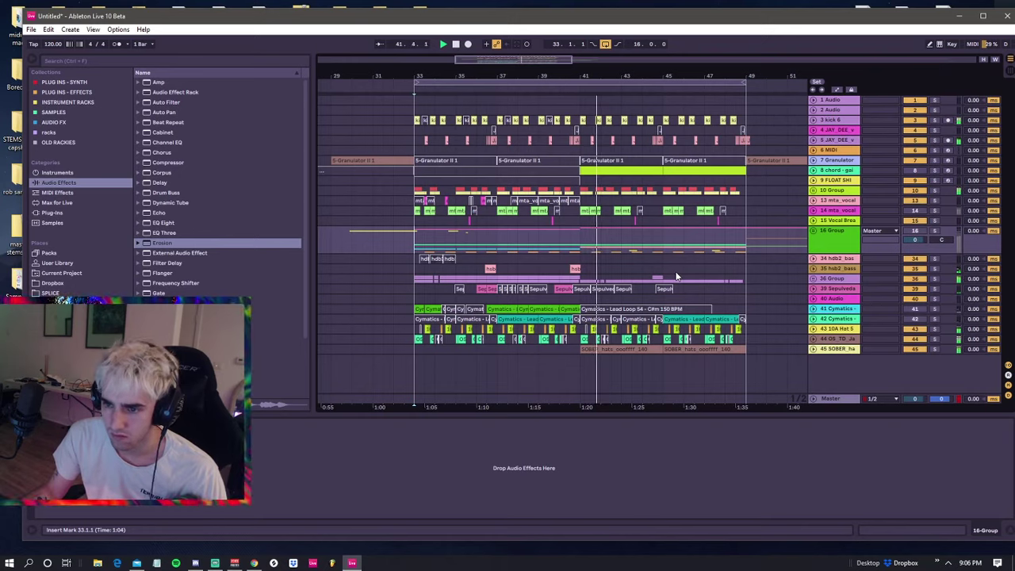
click(413, 281)
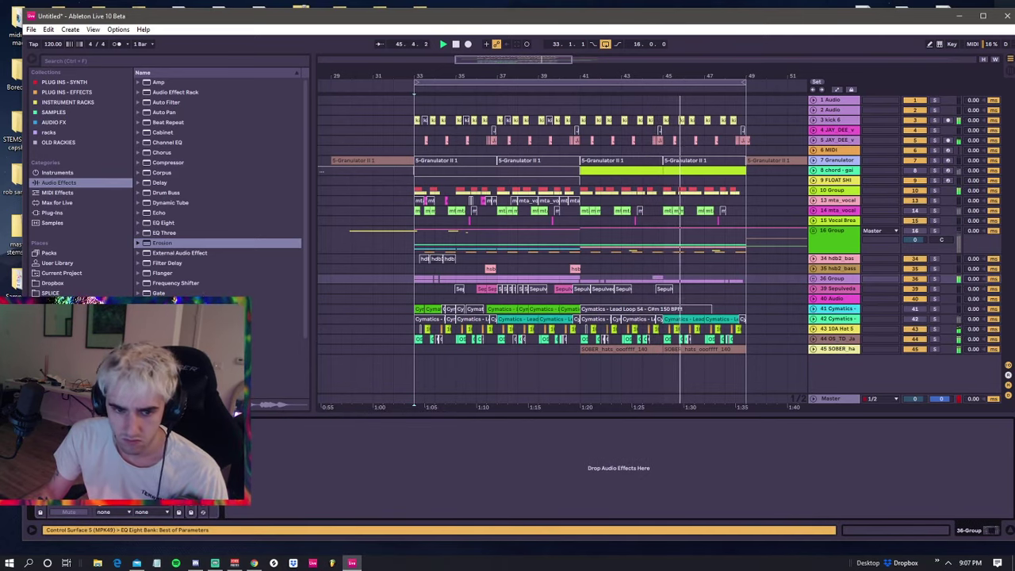
click(416, 239)
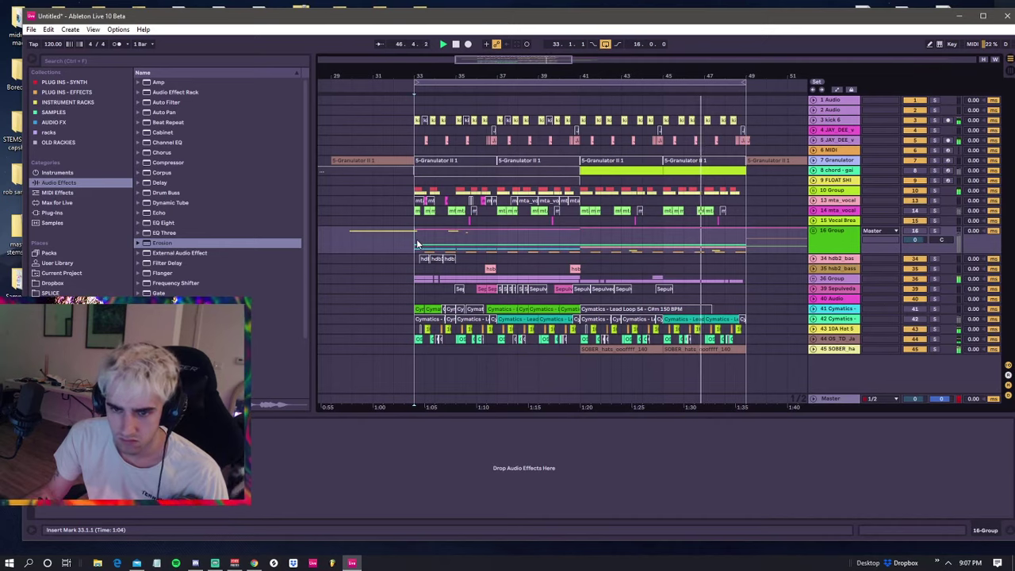
click(413, 220)
click(412, 213)
click(413, 221)
click(416, 240)
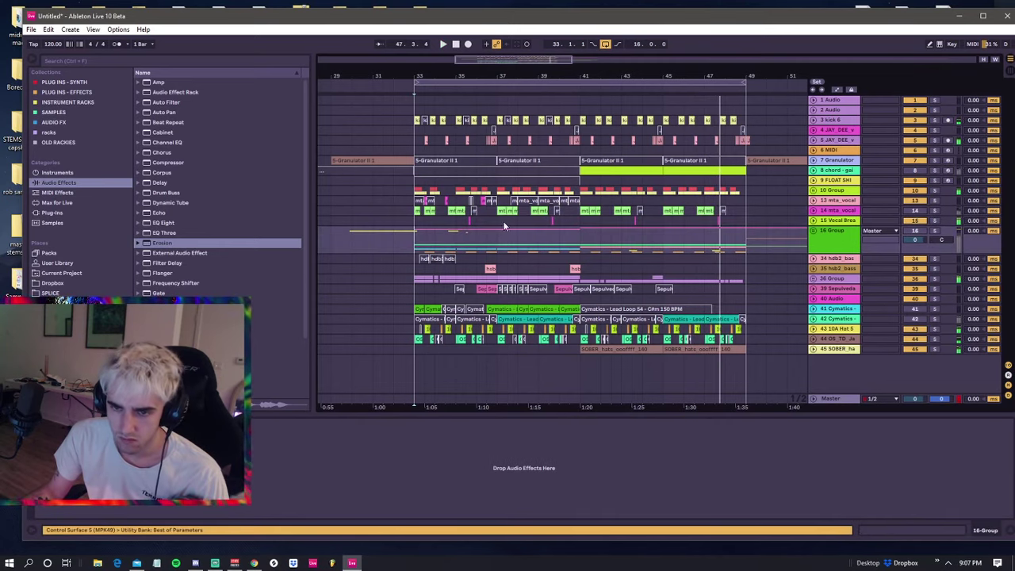
key(space)
- Duplicate the time of the 16-bar loop starting at bar 33 and play from the start of the copy at 49.1.1
mouse_move(438, 83)
mouse_down()
mouse_move(451, 75)
mouse_move(439, 71)
mouse_up()
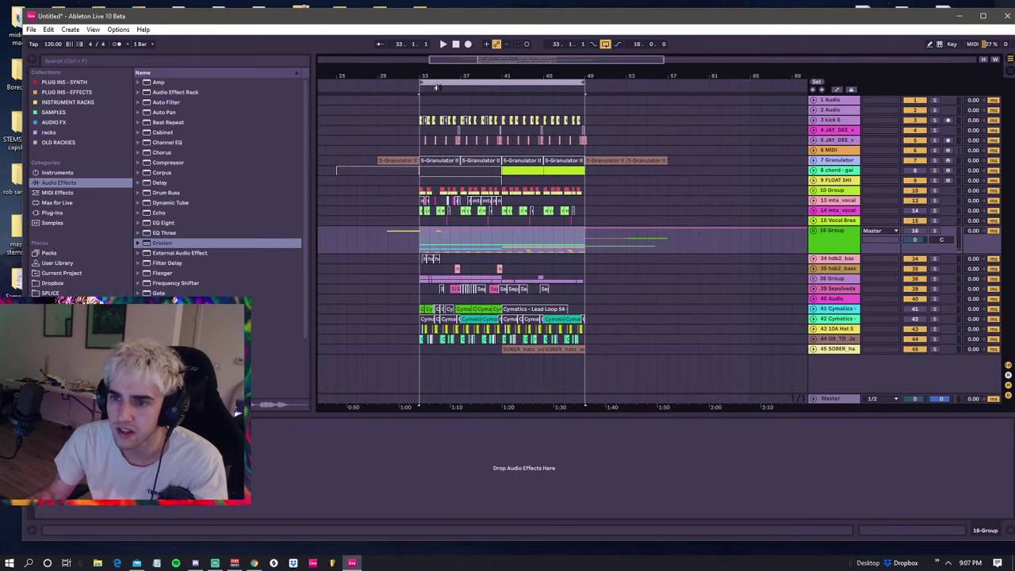
click(443, 82)
right_click(444, 83)
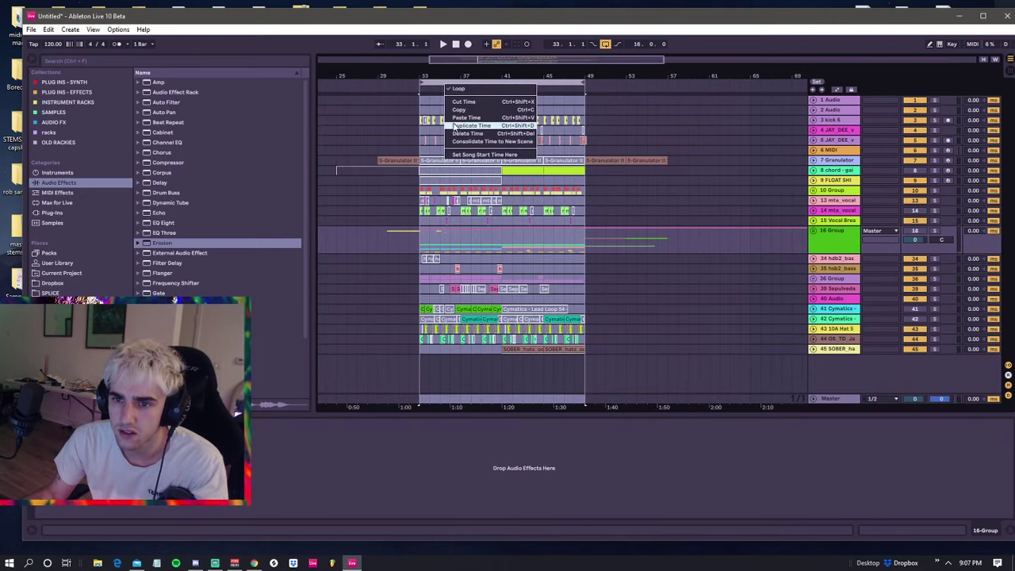
click(468, 112)
drag(599, 77, 560, 75)
click(547, 241)
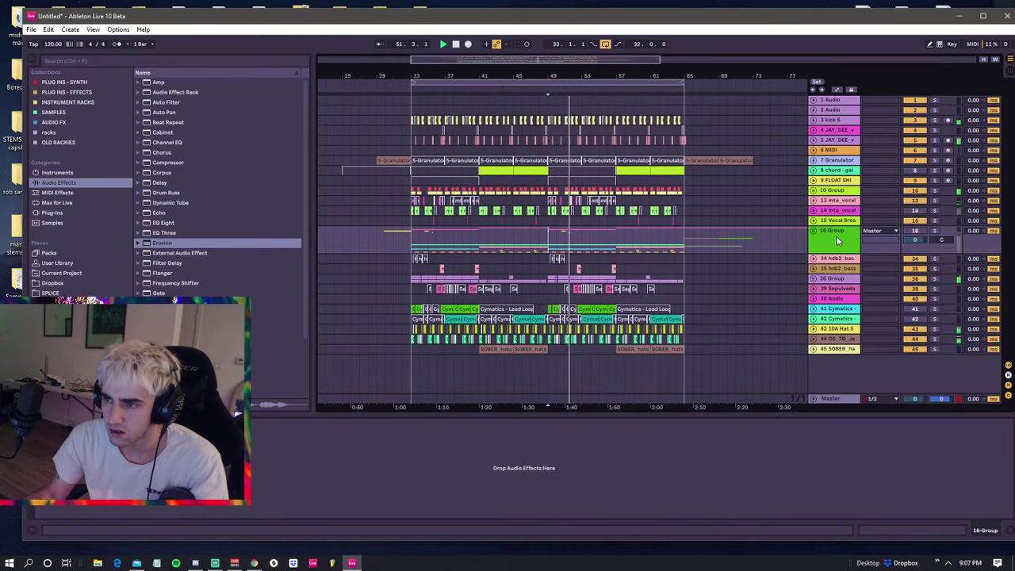
- Move the 16 Group above all other tracks and listen to the duplicated section from 49.1.1
drag(832, 231, 810, 98)
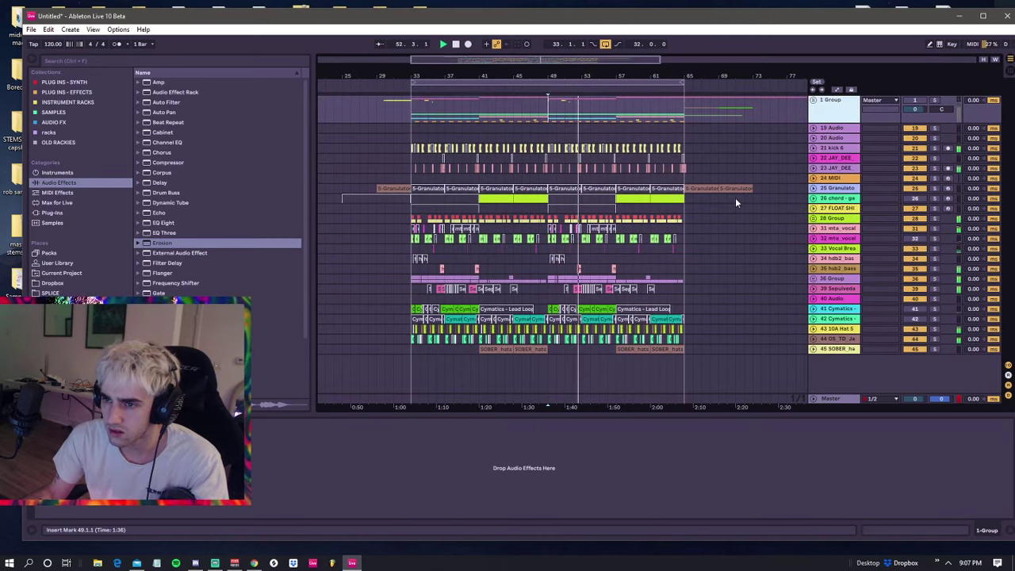
key(space)
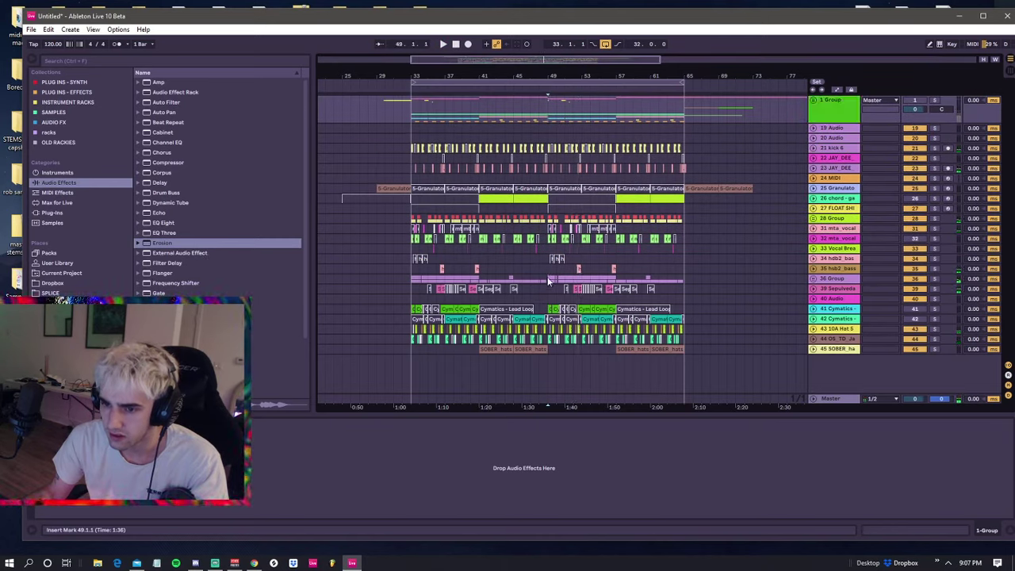
click(551, 252)
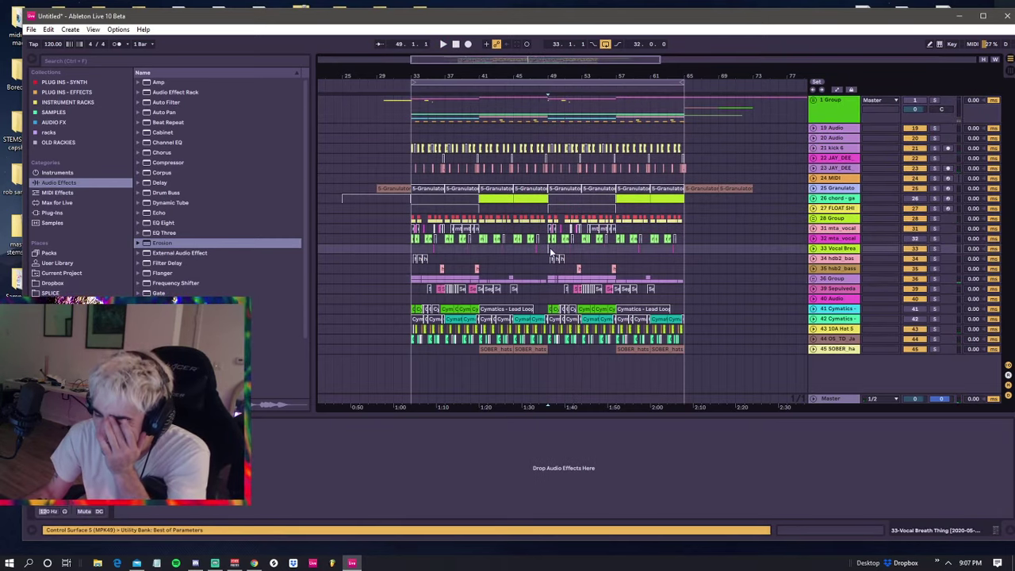
key(space)
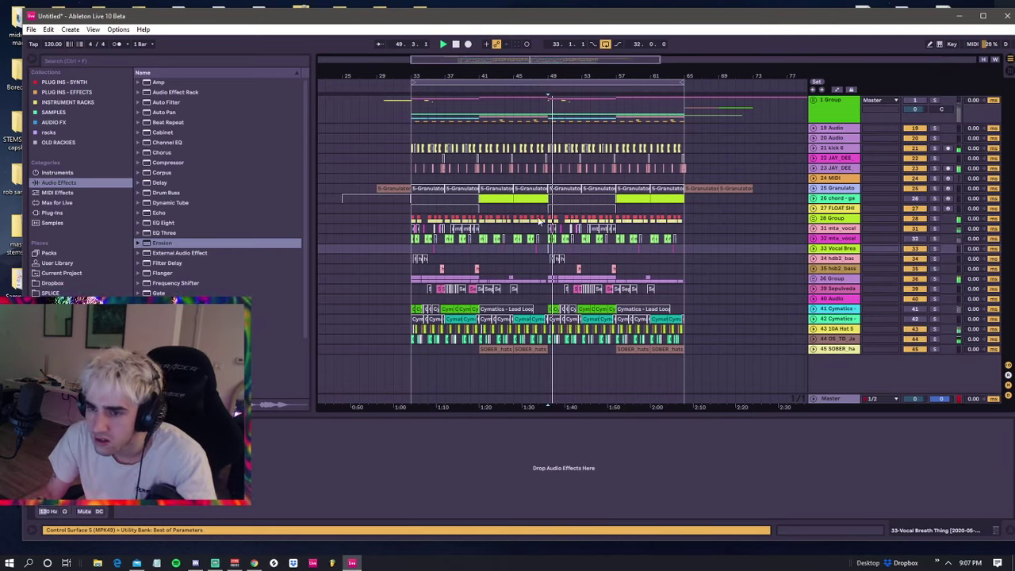
- Unfold the 28 Group, automate its Speaker On to switch off at 49.1.1, and fold the group
click(813, 219)
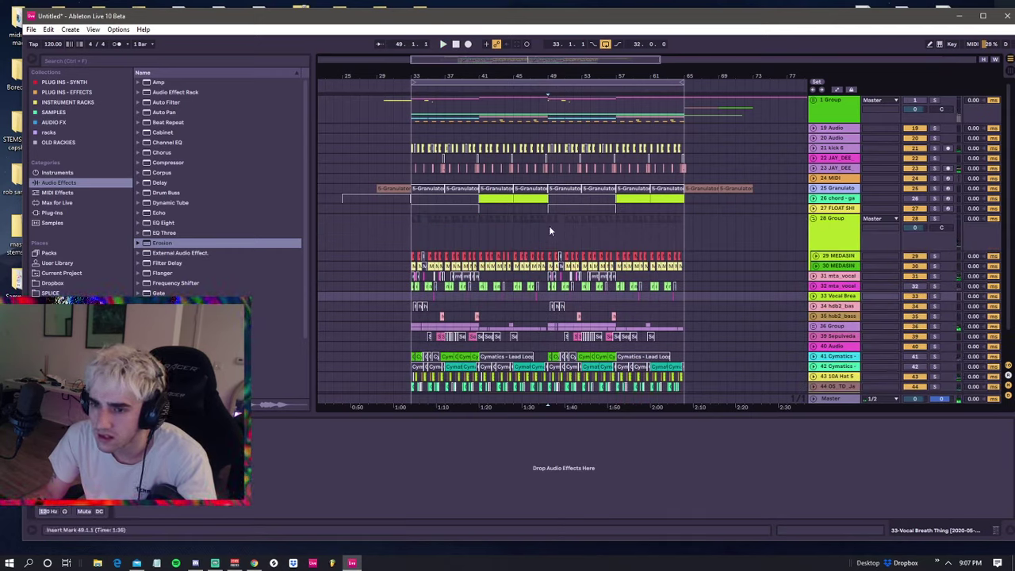
click(817, 232)
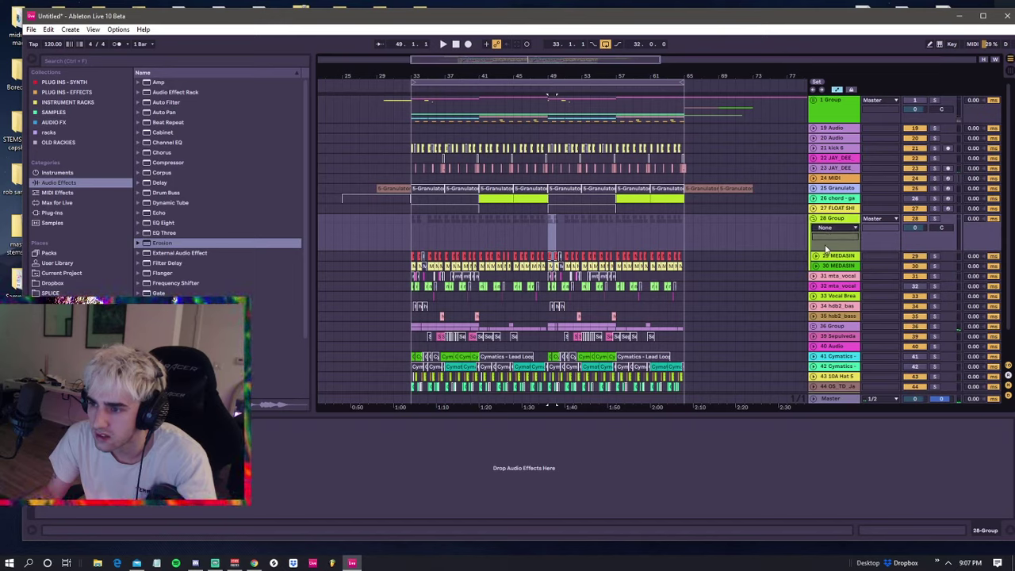
click(825, 249)
click(547, 229)
drag(551, 229, 549, 242)
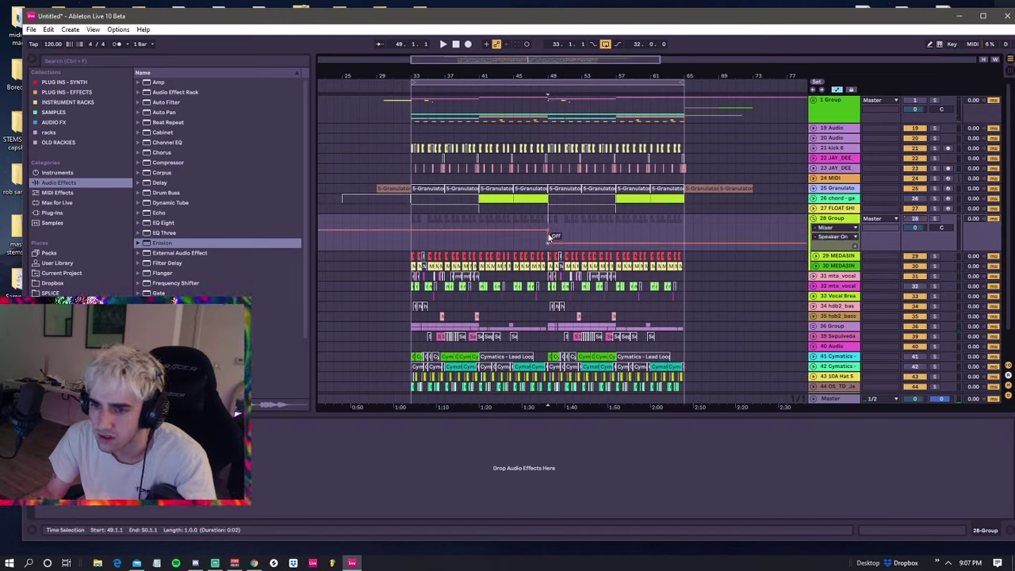
click(813, 220)
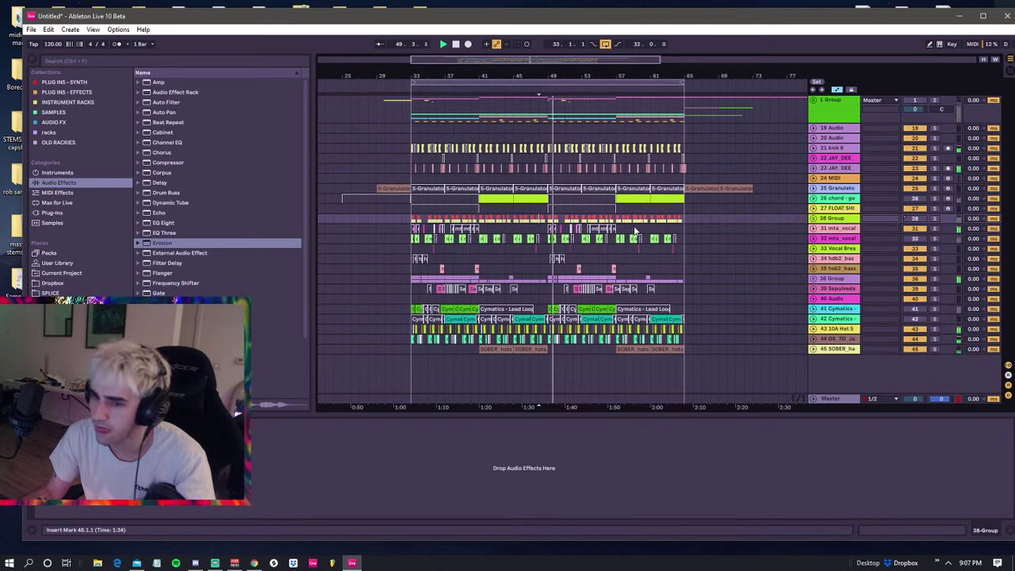
- Set the insert marker to 49.1.1 on the 28 Group during playback and insert an empty MIDI track directly below the group
click(546, 220)
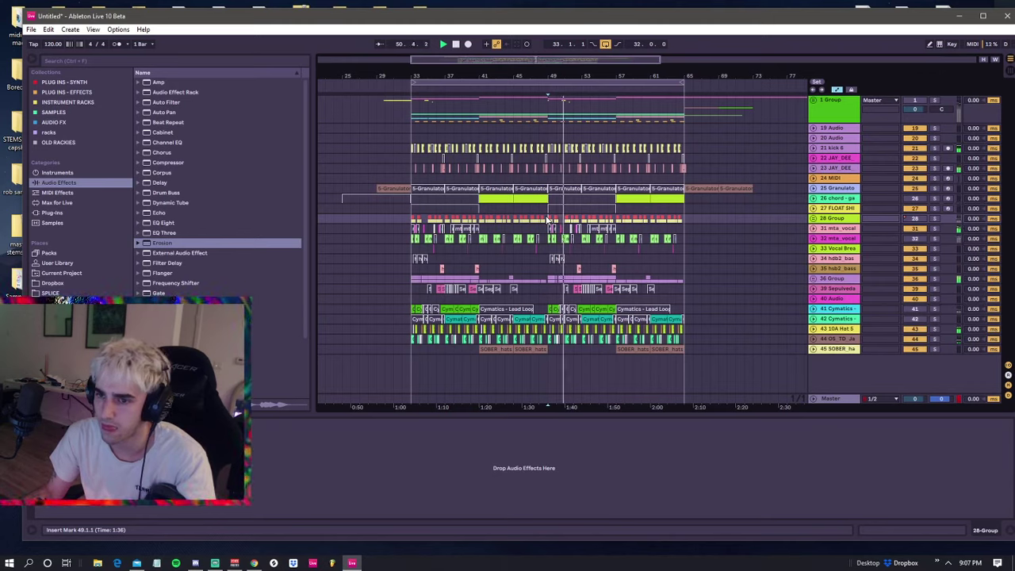
drag(547, 219, 615, 219)
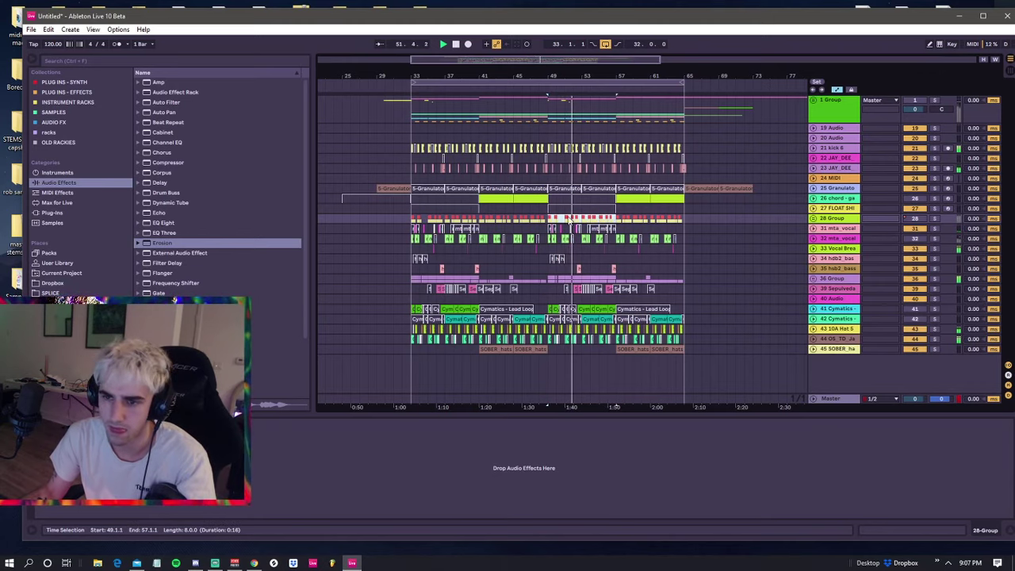
click(550, 219)
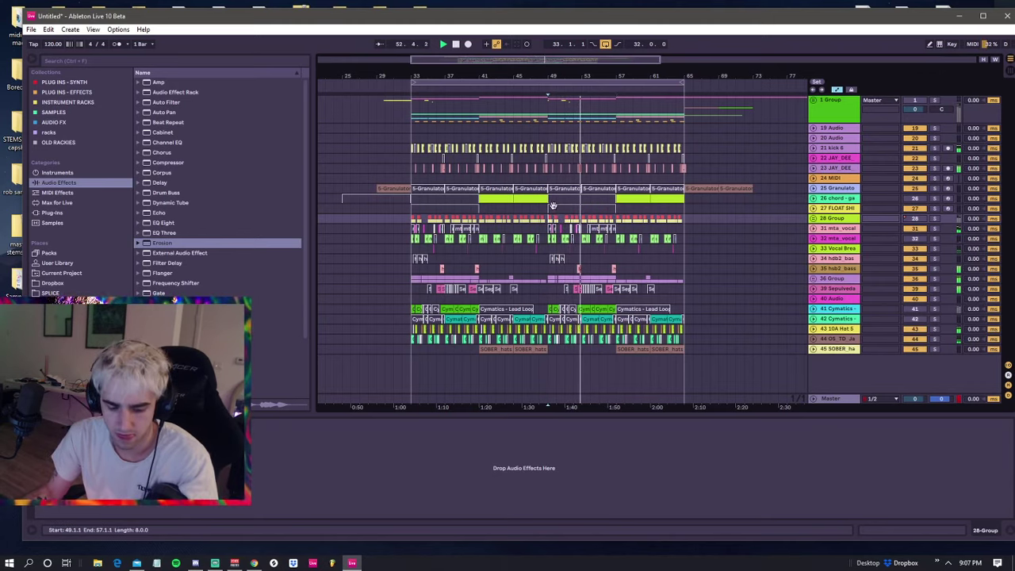
key(ctrl+shift+t)
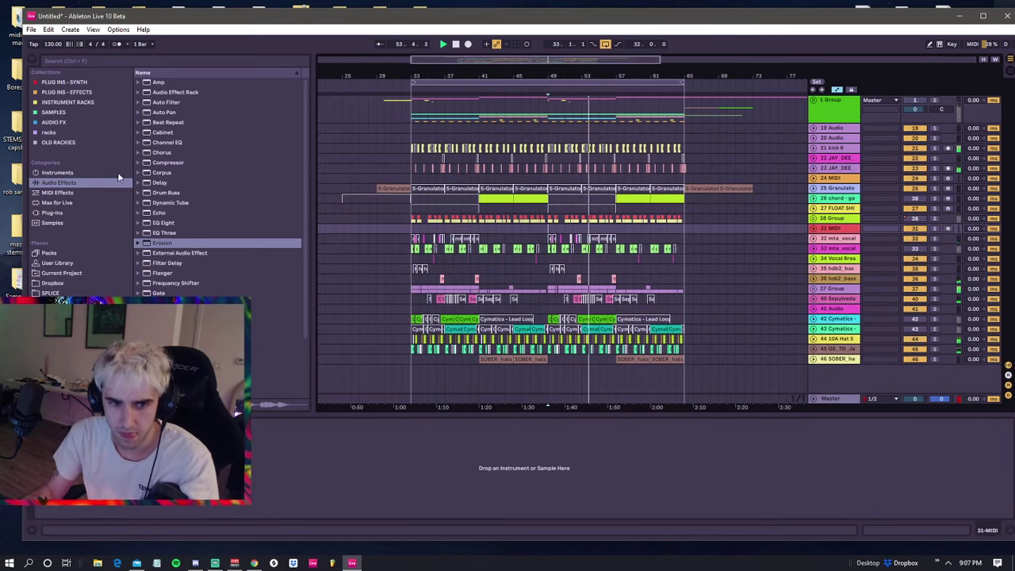
- Find the HMO BASS.adg instrument preset and load it onto a new track at the end of the track list
click(57, 172)
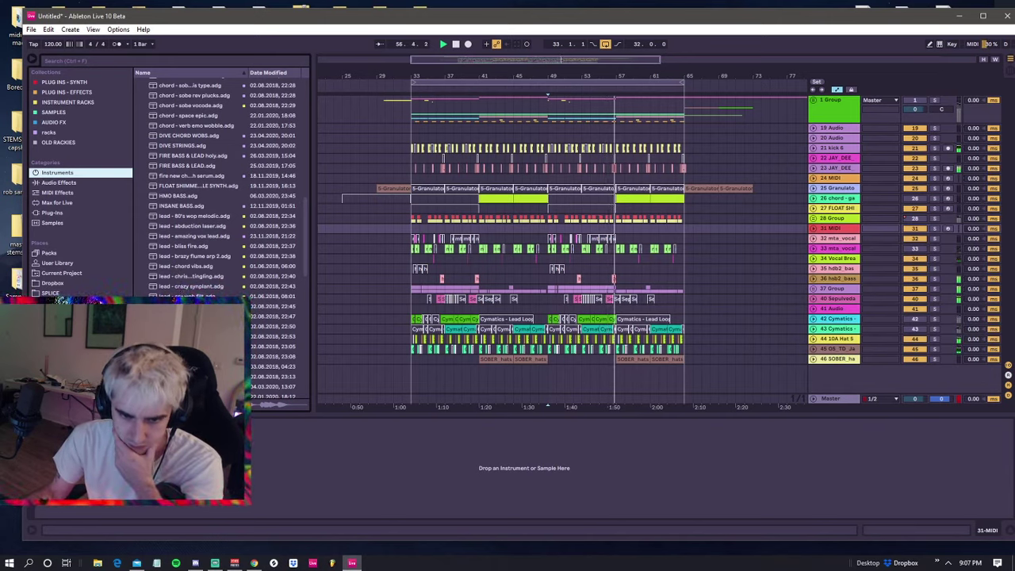
scroll(200, 259, down, 1)
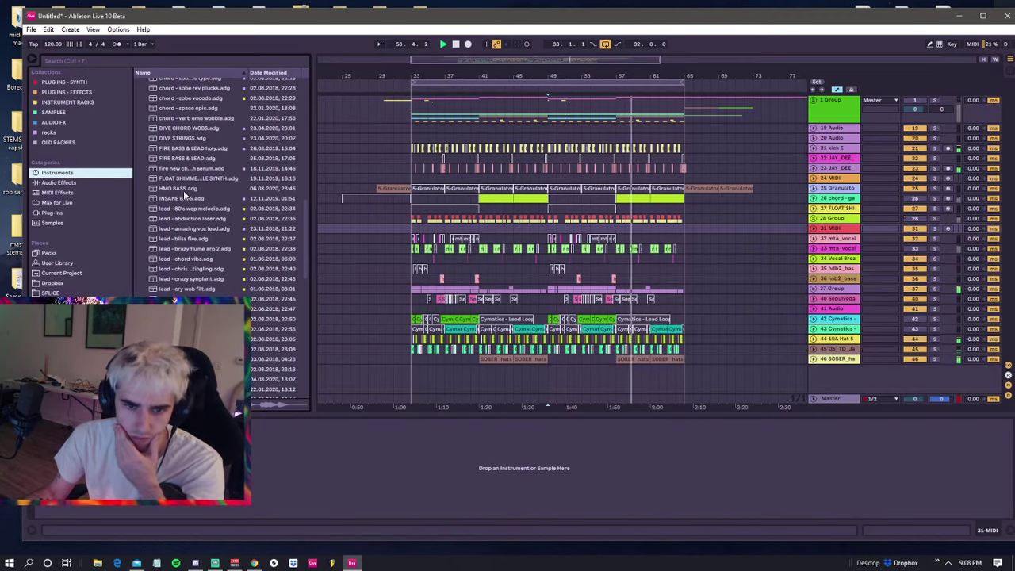
drag(183, 188, 649, 387)
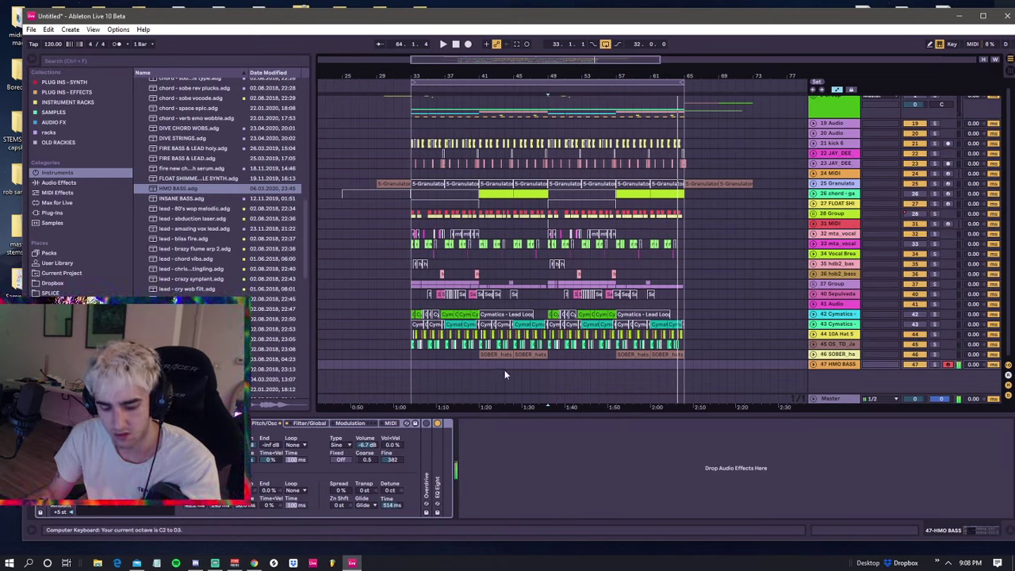
- Add a Utility effect to the HMO BASS track and set its gain to -9.44 dB
click(60, 183)
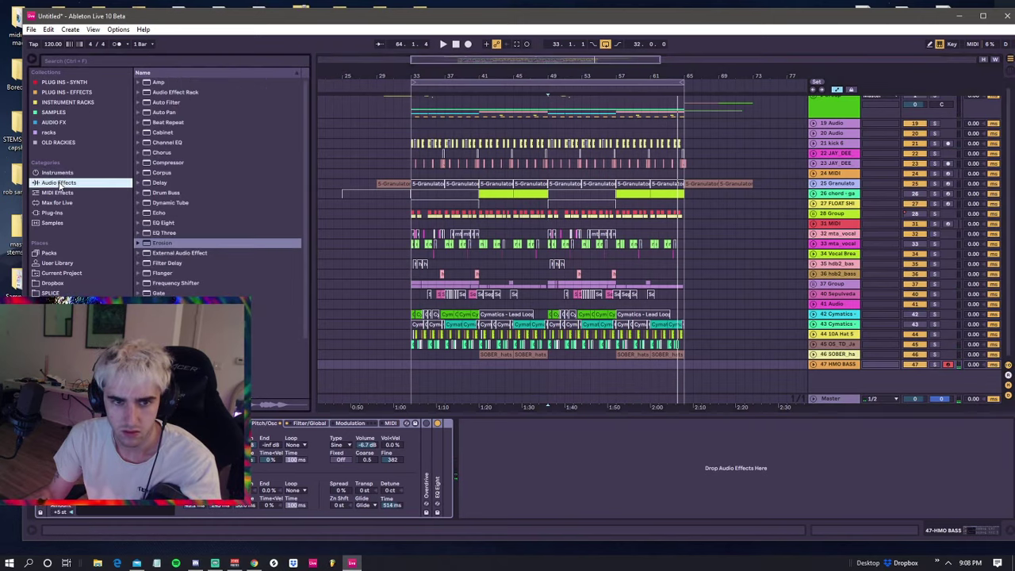
drag(307, 233, 281, 338)
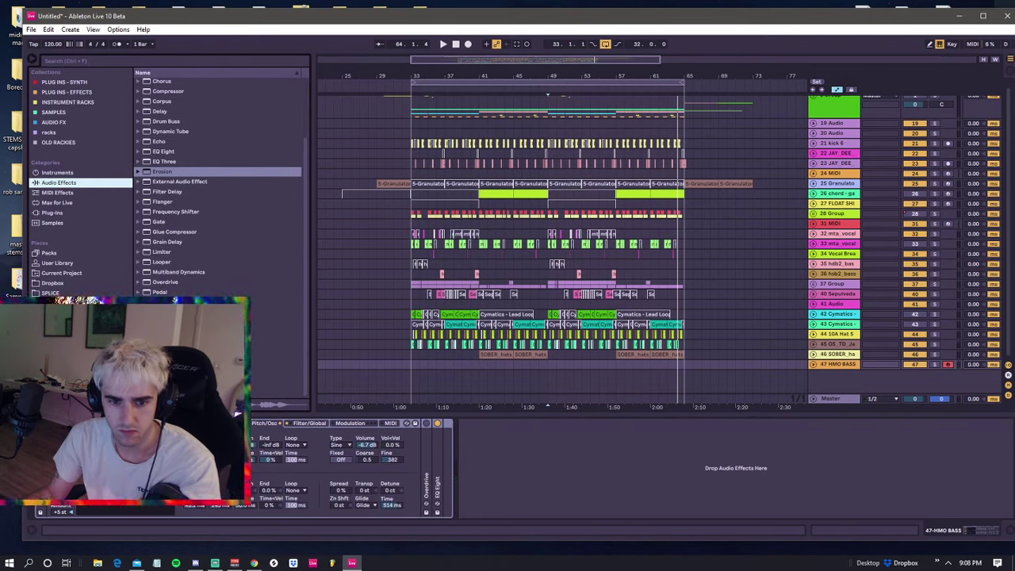
drag(268, 373, 513, 439)
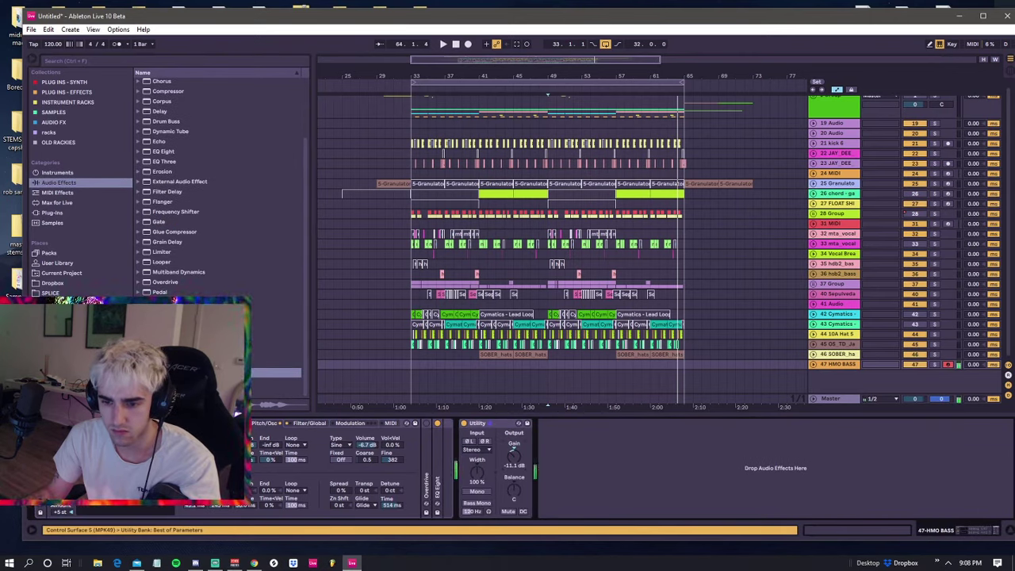
drag(513, 451, 513, 459)
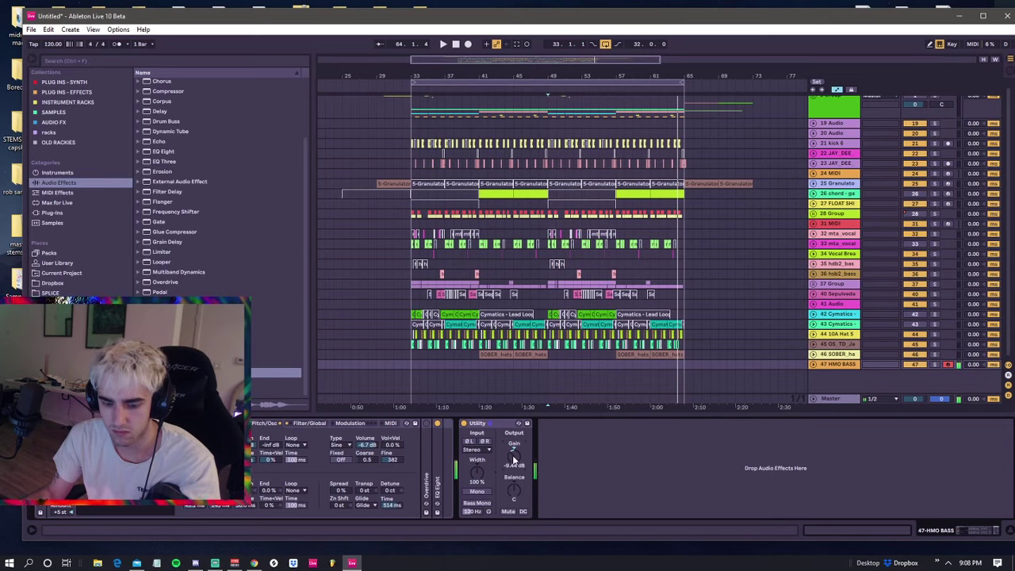
- Replace the HMO BASS instrument on the new track with Reveal Sound's Spire-1.1 plug-in and close its window
click(51, 213)
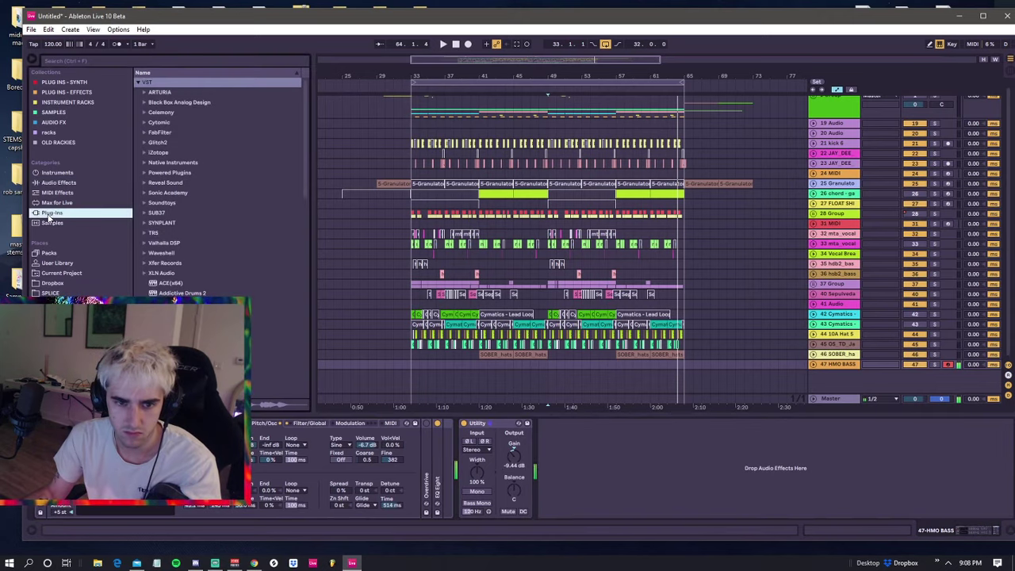
click(144, 193)
click(145, 184)
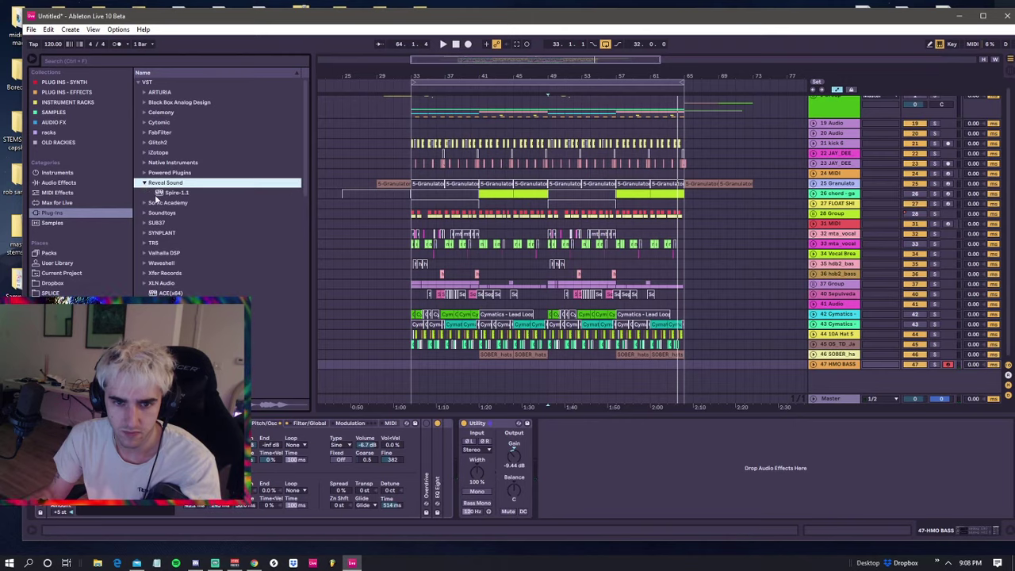
click(159, 193)
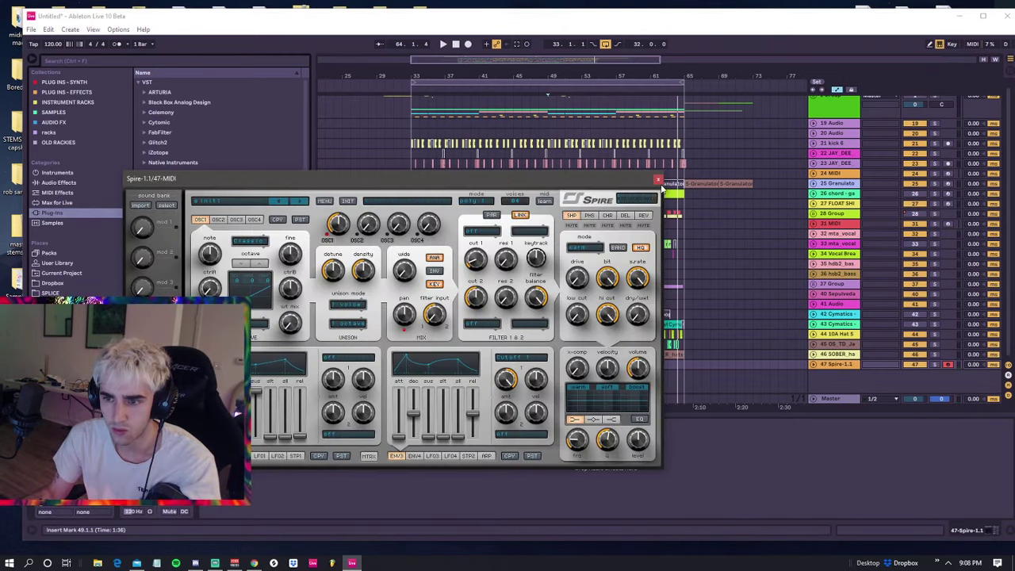
click(657, 179)
- Reopen Spire, select the factory3 bank, and load a bass preset such as BA Basement V
click(72, 425)
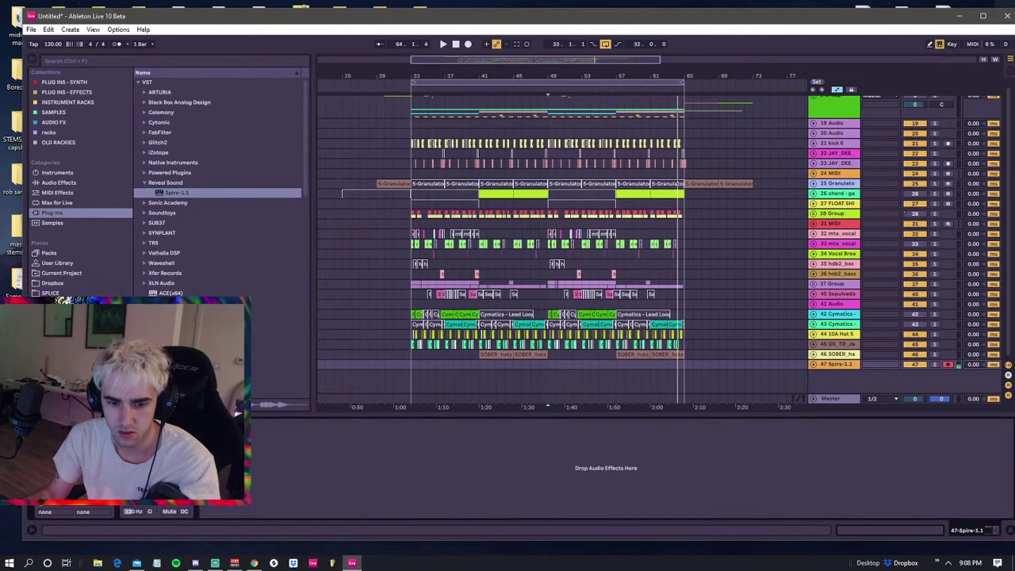
click(59, 425)
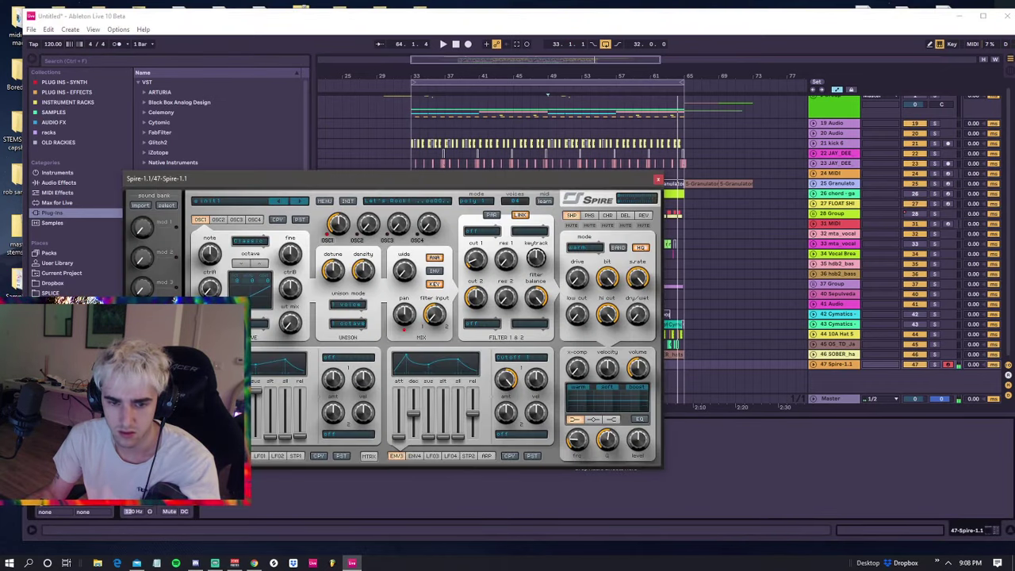
click(257, 197)
click(325, 202)
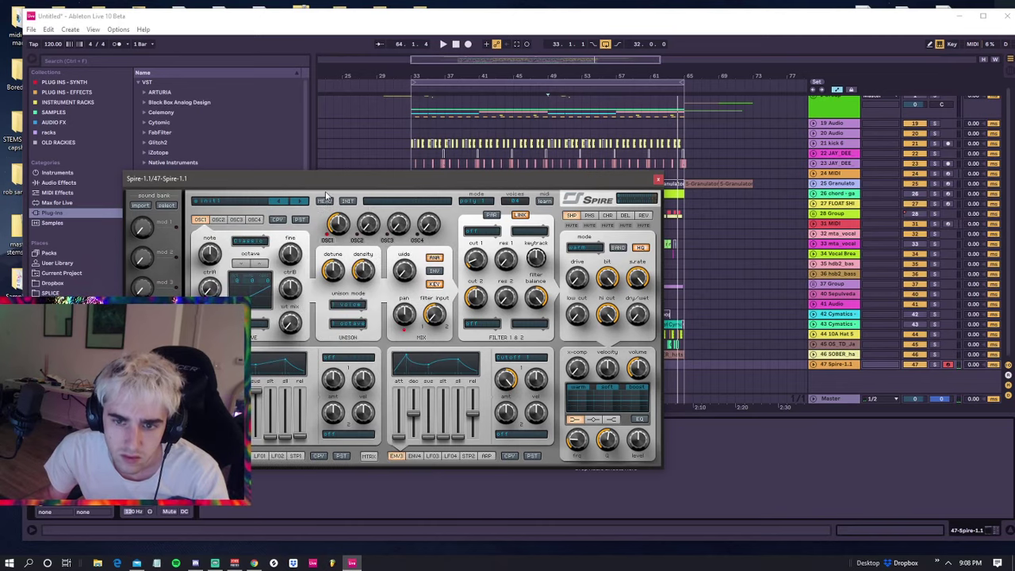
click(325, 201)
mouse_move(360, 213)
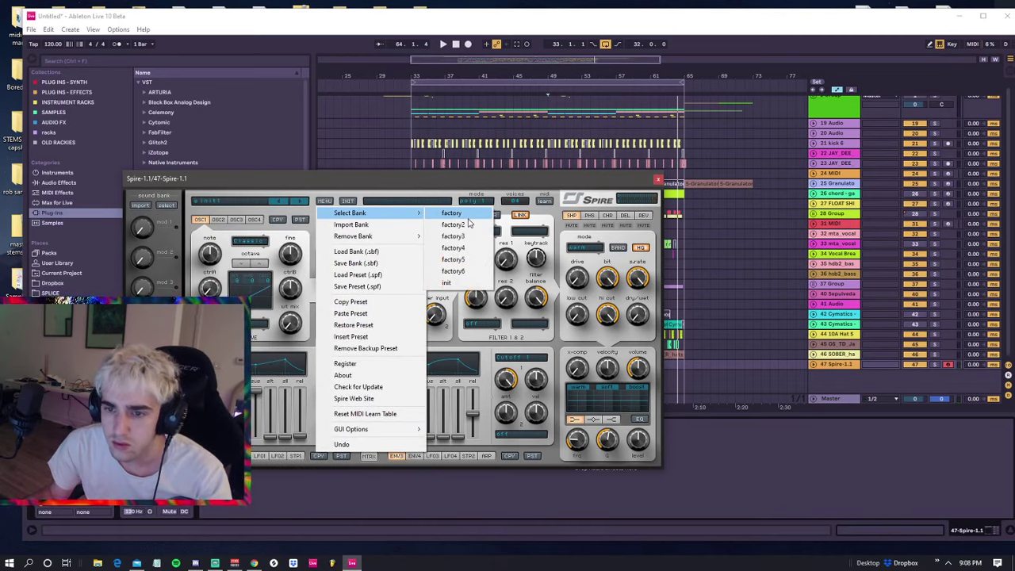
click(465, 240)
click(257, 200)
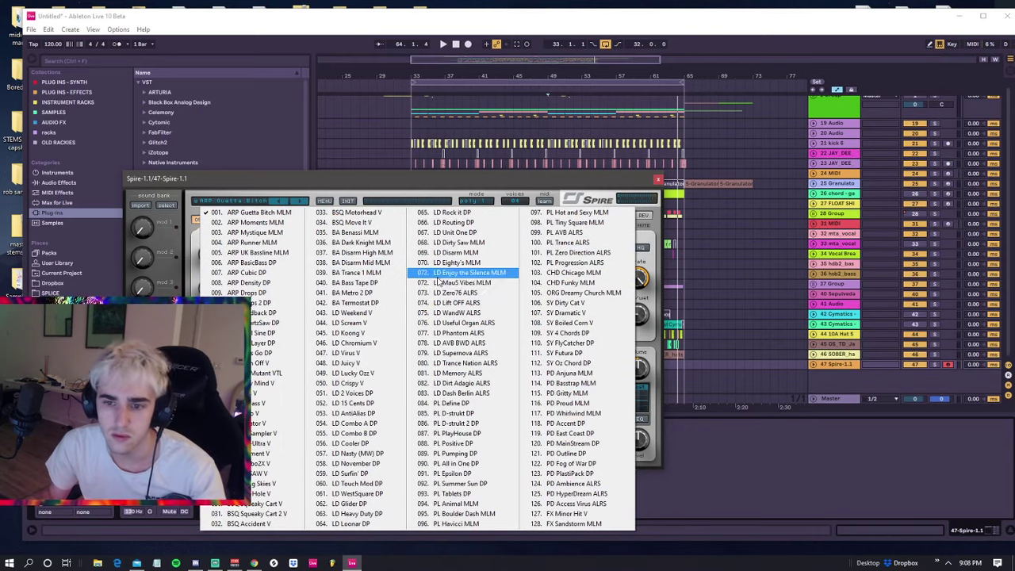
click(287, 452)
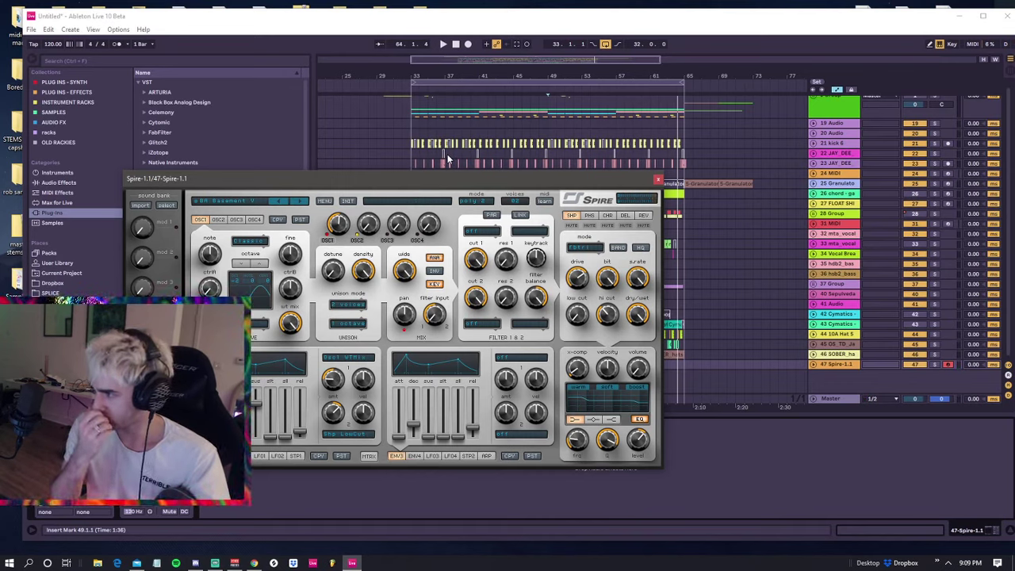
- Audition the following Spire bass presets against the track from 49.1.1 and settle on BA Dust-Hole V
click(297, 202)
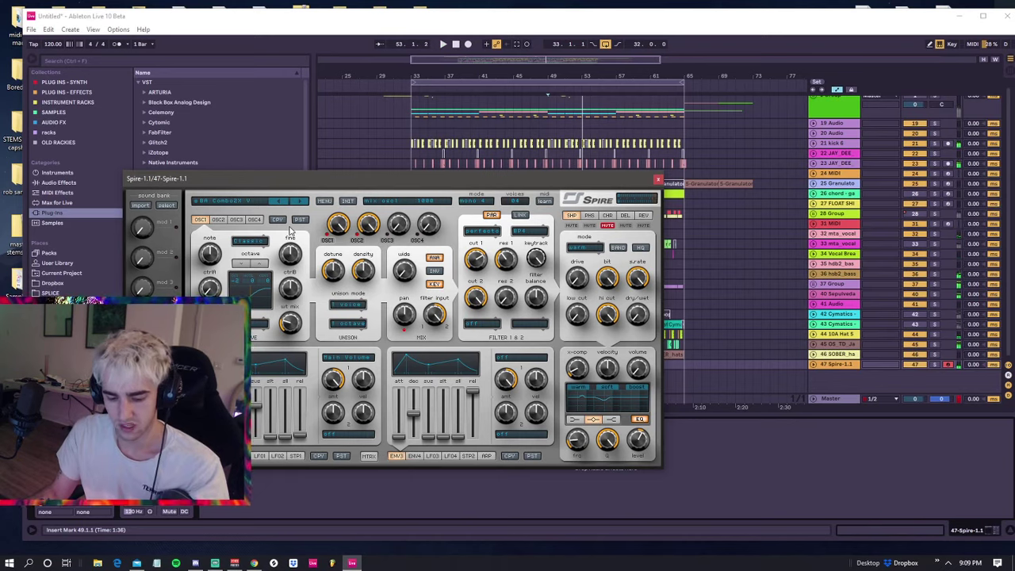
click(301, 201)
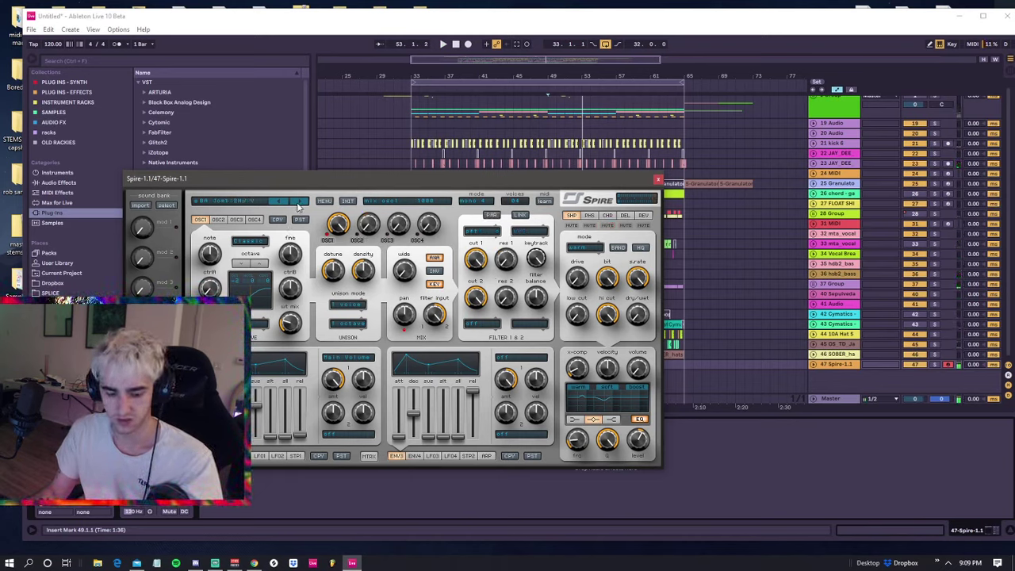
click(298, 203)
click(299, 203)
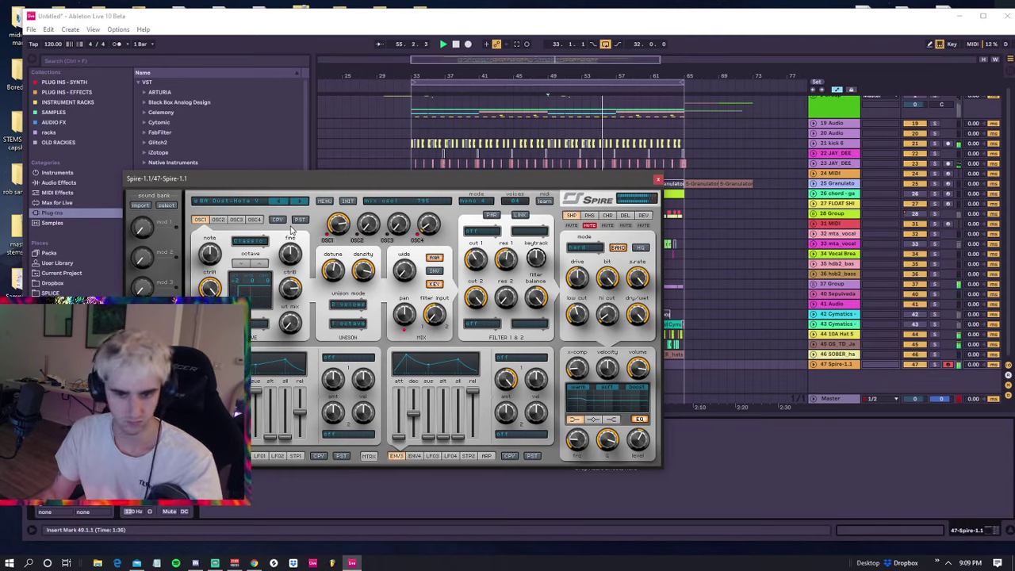
mouse_move(283, 245)
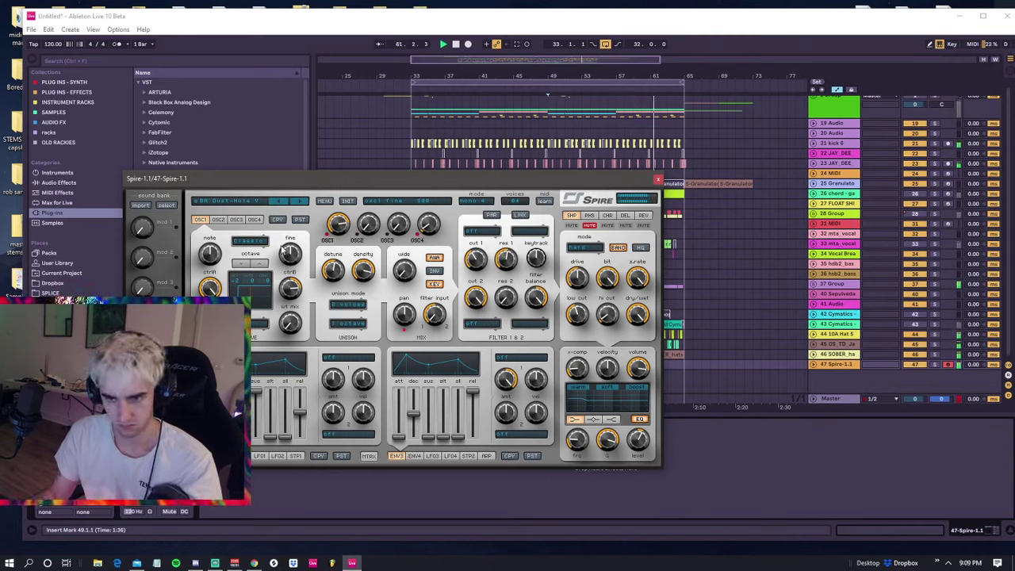
- Load the BSQ Squeaky Cart preset in Spire, try it against the playing track, and return to the arrangement
click(301, 204)
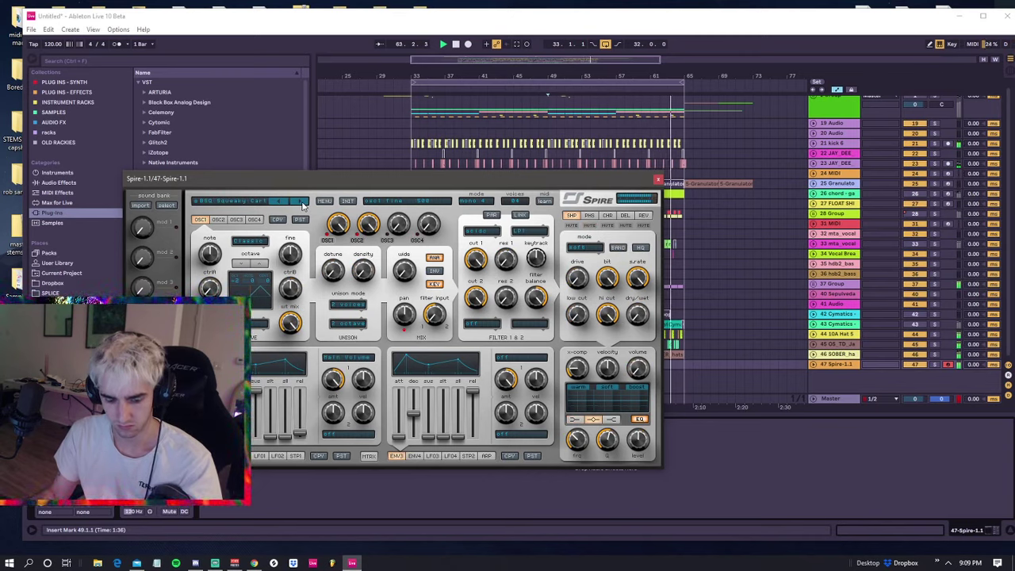
key(z)
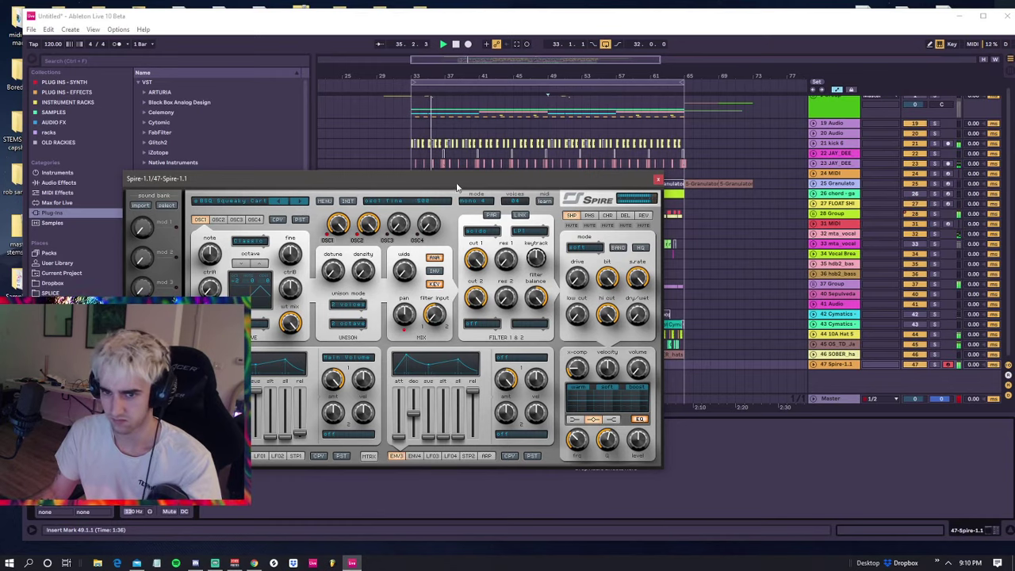
click(544, 135)
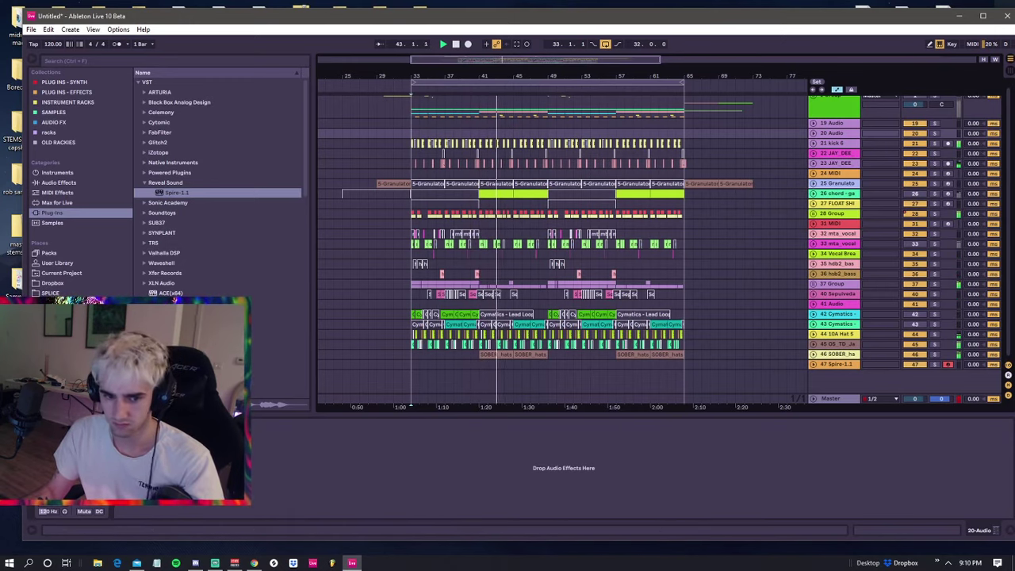
click(195, 562)
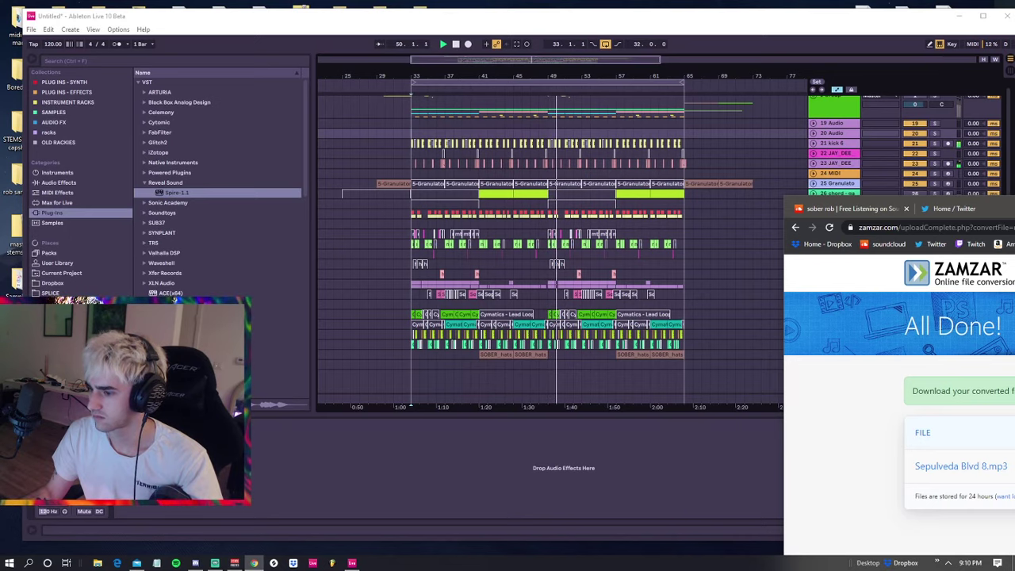
drag(1000, 208, 985, 21)
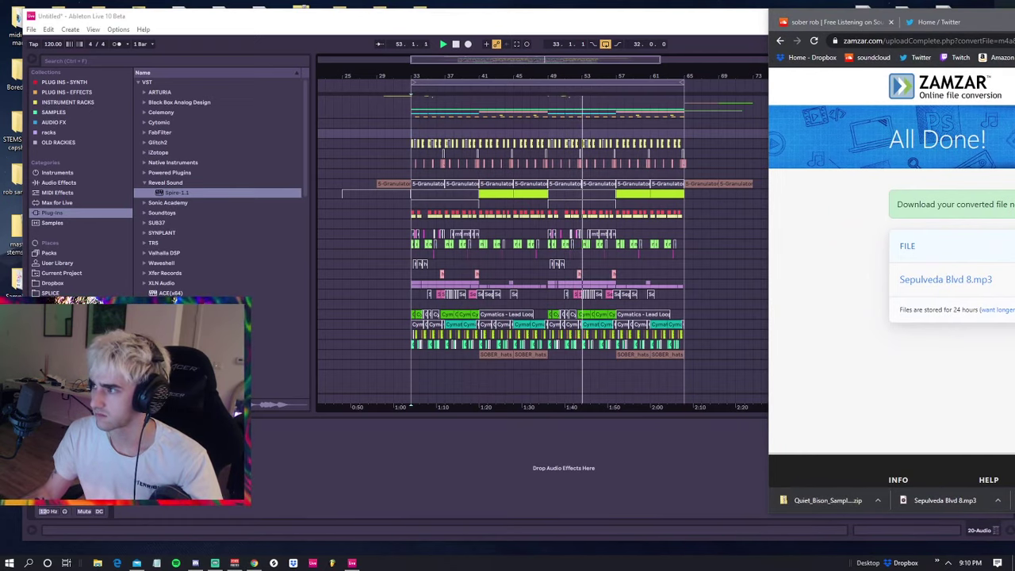
key(super+Down)
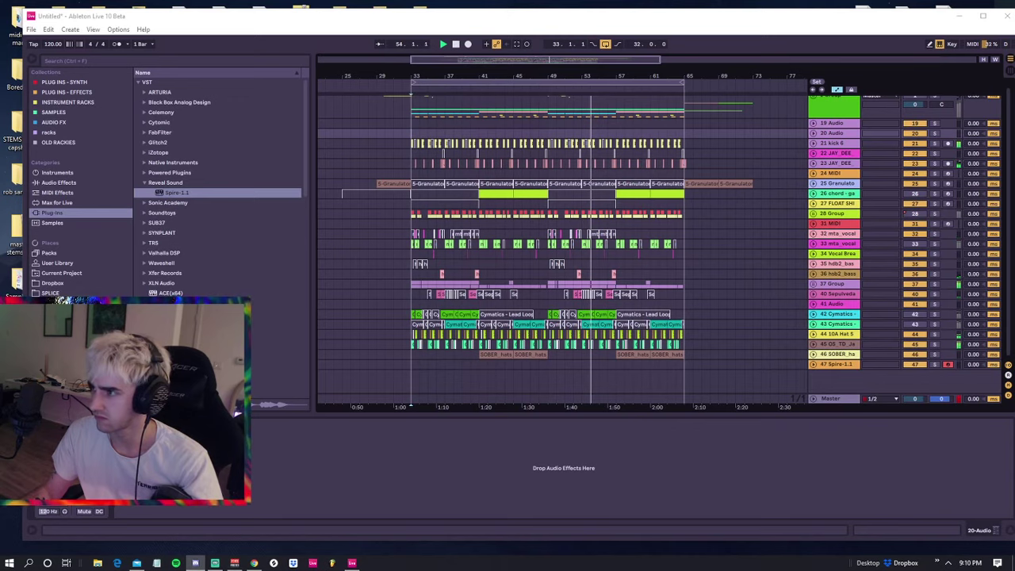
key(alt+Tab)
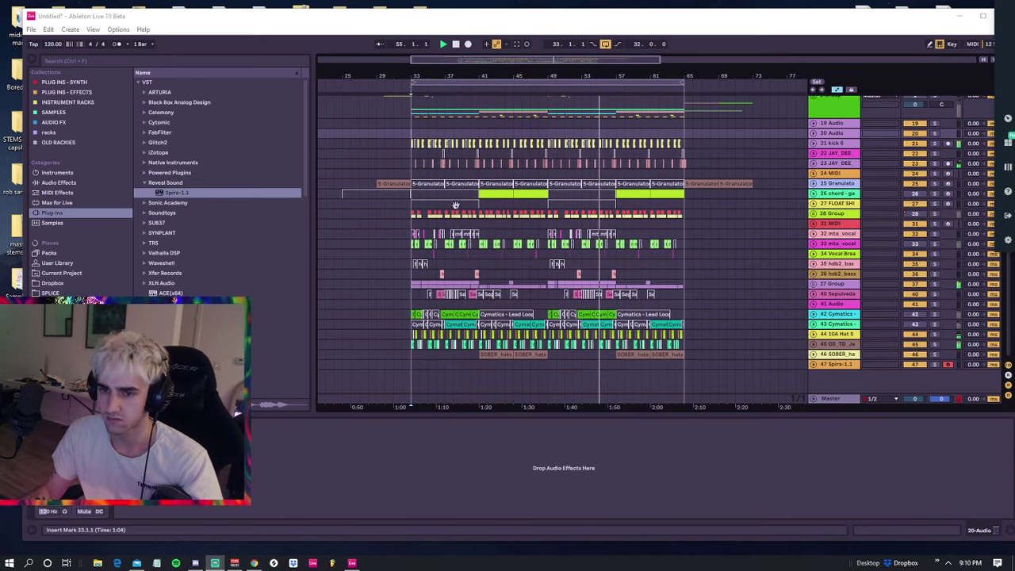
- Replay the track from 49.1.1 while auditioning the following Spire presets and settle on the BA Banana bass preset
click(410, 180)
key(space)
click(409, 175)
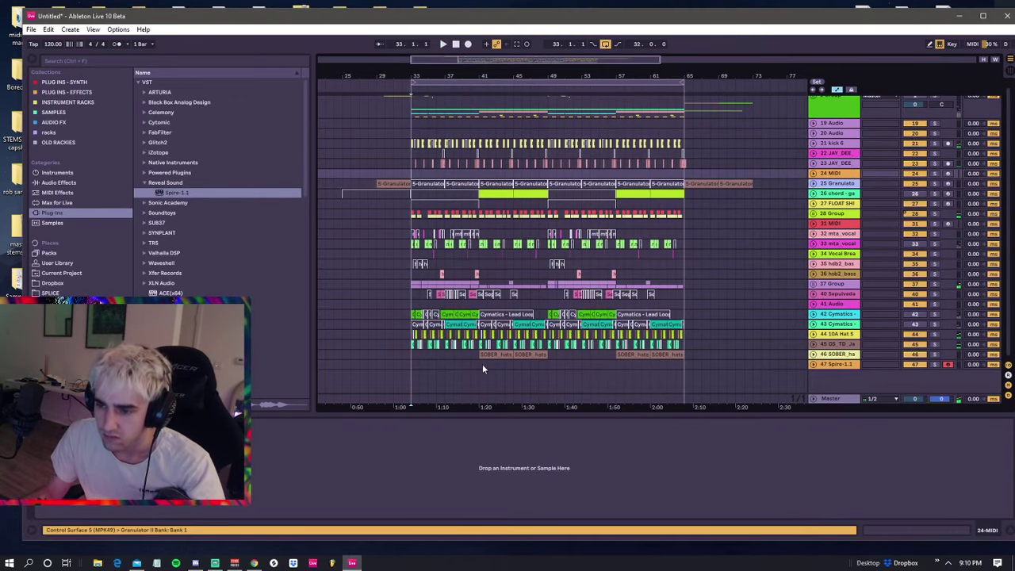
click(549, 362)
key(space)
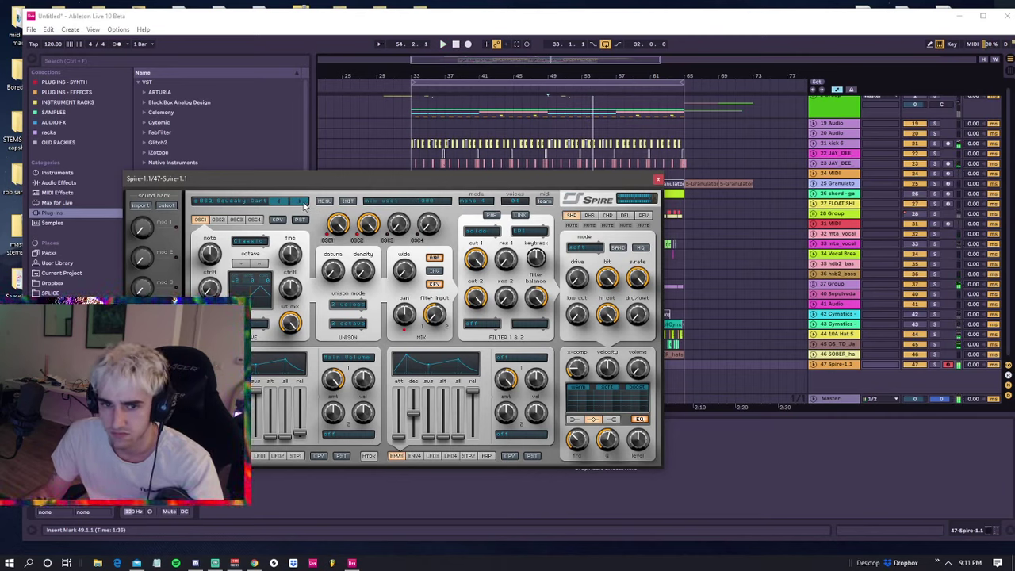
click(302, 203)
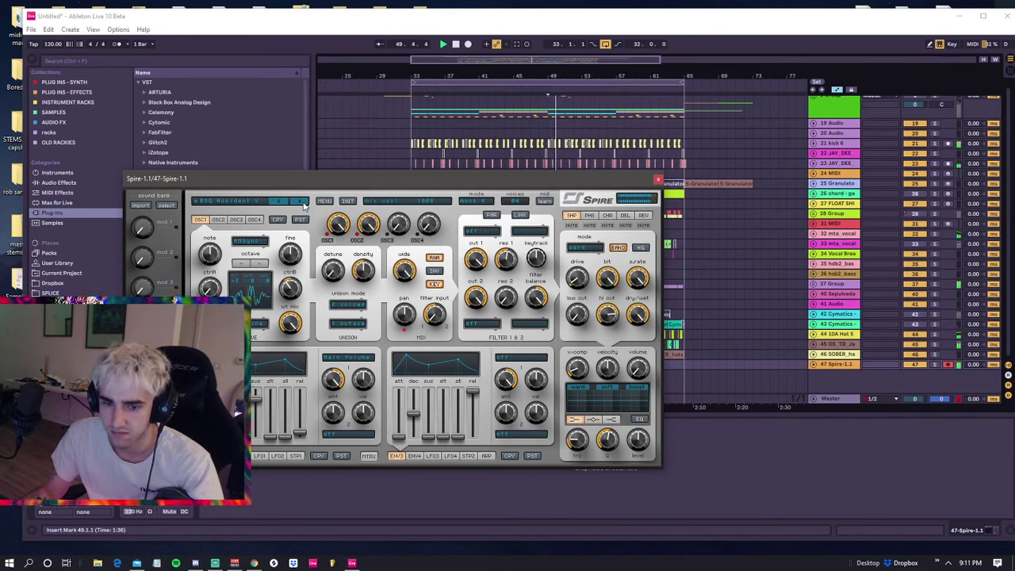
click(303, 204)
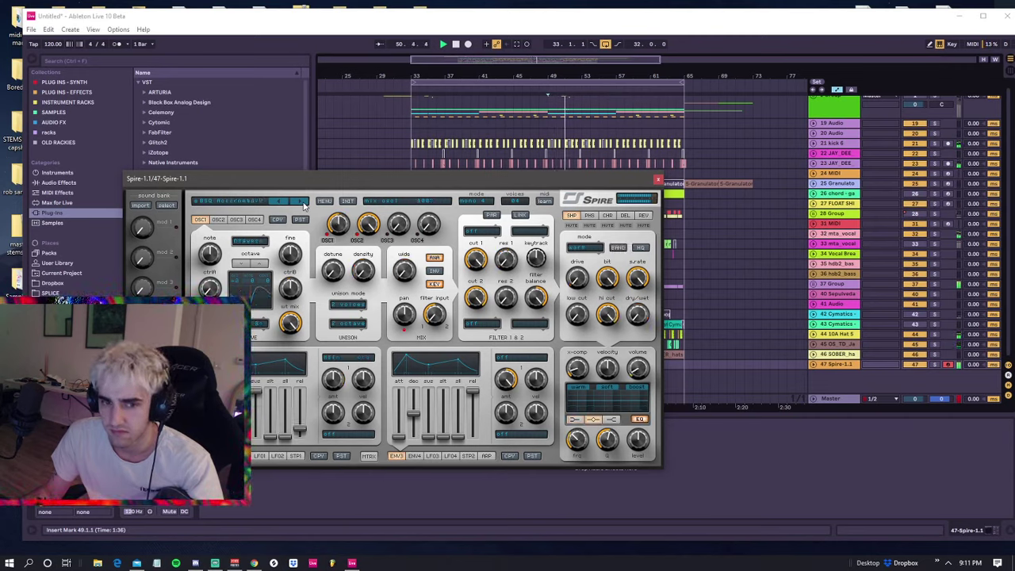
click(303, 204)
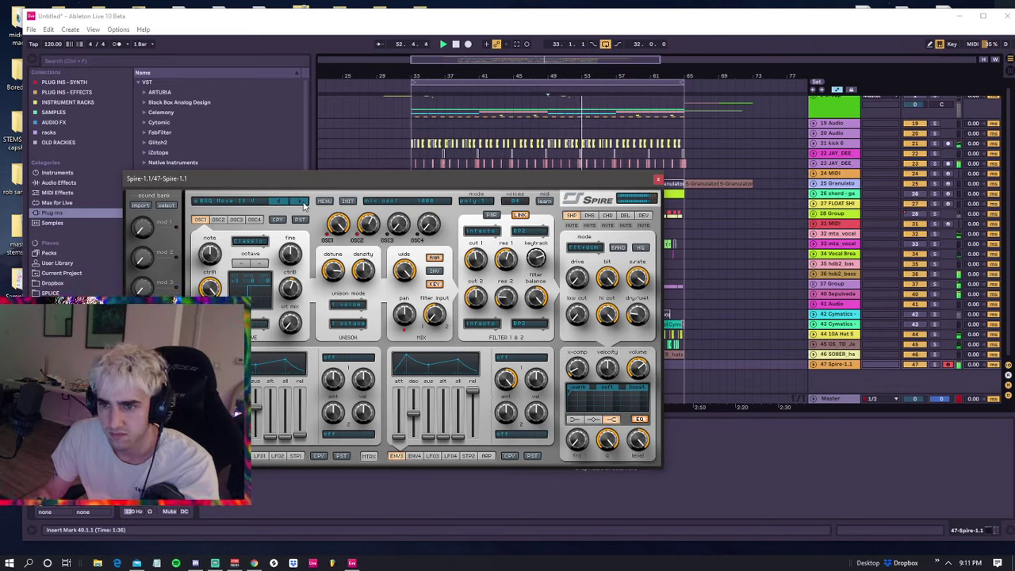
click(302, 203)
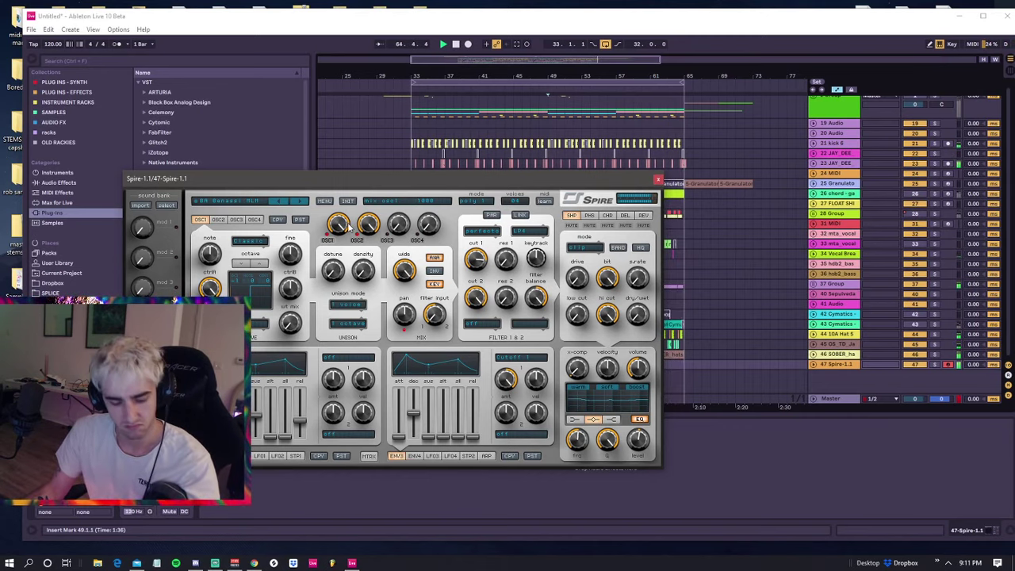
- Close Spire, capture the played bass MIDI as a clip on the Spire-1.1 track, and start the clip at 57.1.1
click(657, 180)
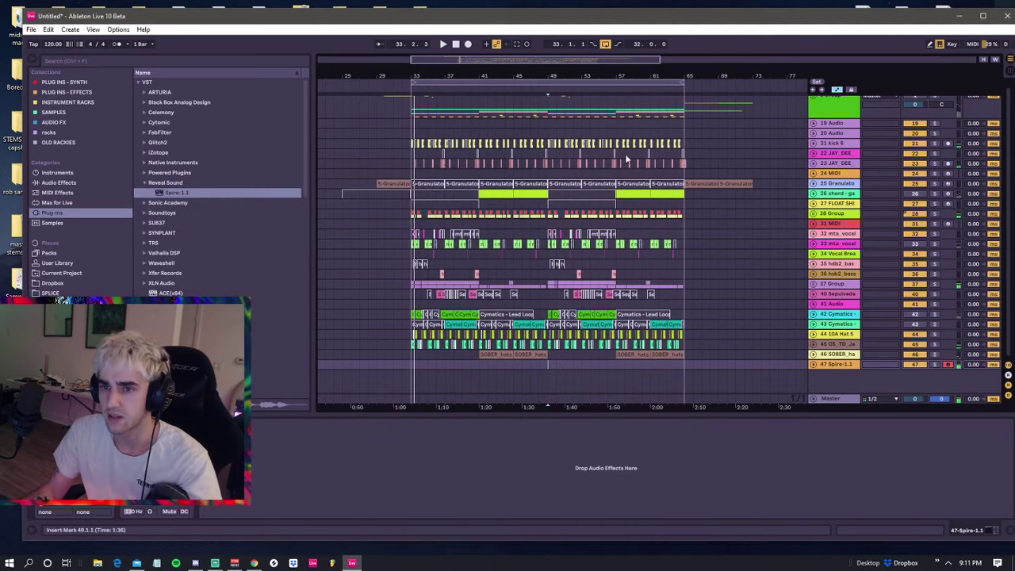
click(517, 45)
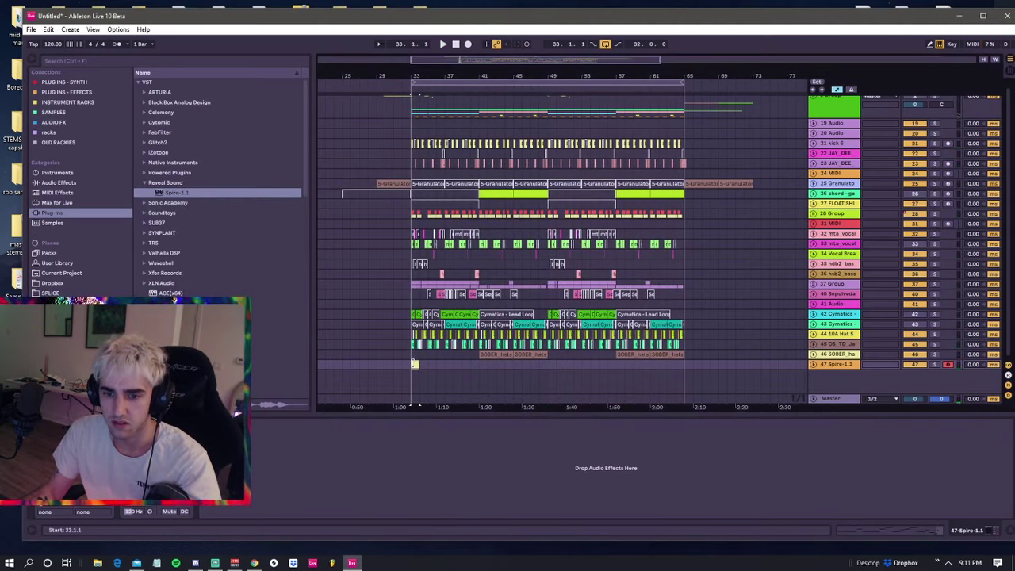
drag(373, 366, 378, 366)
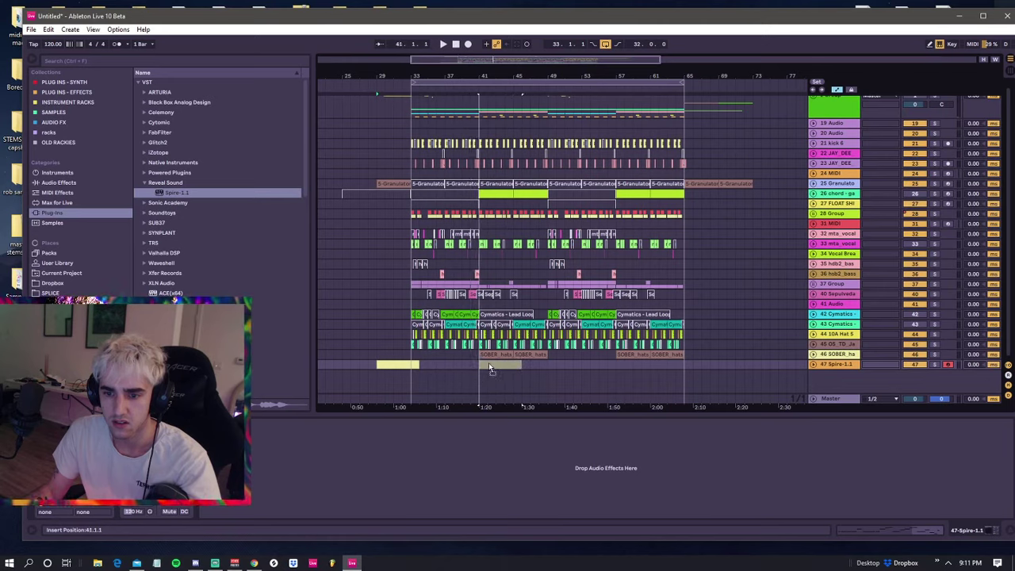
click(610, 372)
mouse_move(610, 372)
mouse_down()
mouse_move(670, 369)
mouse_move(618, 366)
mouse_up()
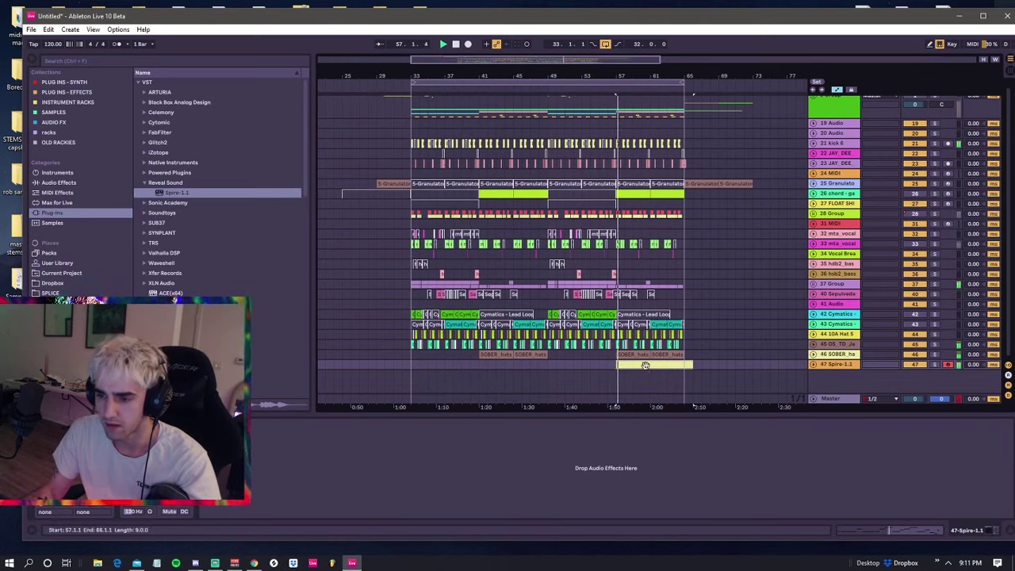
- Unfold the Spire-1.1 track and split the captured bass clip at 65.1.1, separating its last bar
click(811, 364)
scroll(673, 362, down, 2)
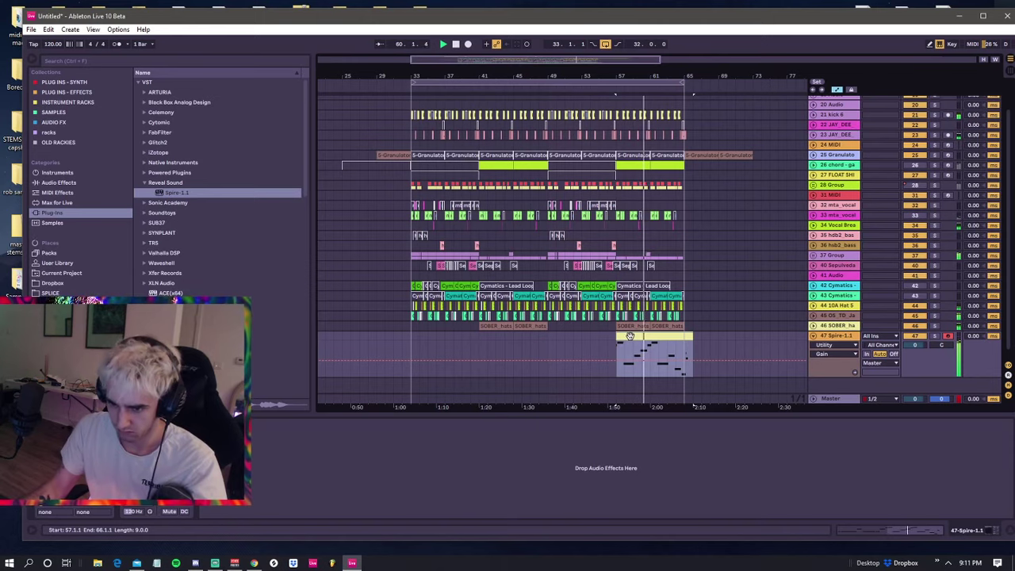
click(616, 347)
double_click(616, 338)
click(615, 337)
click(615, 337)
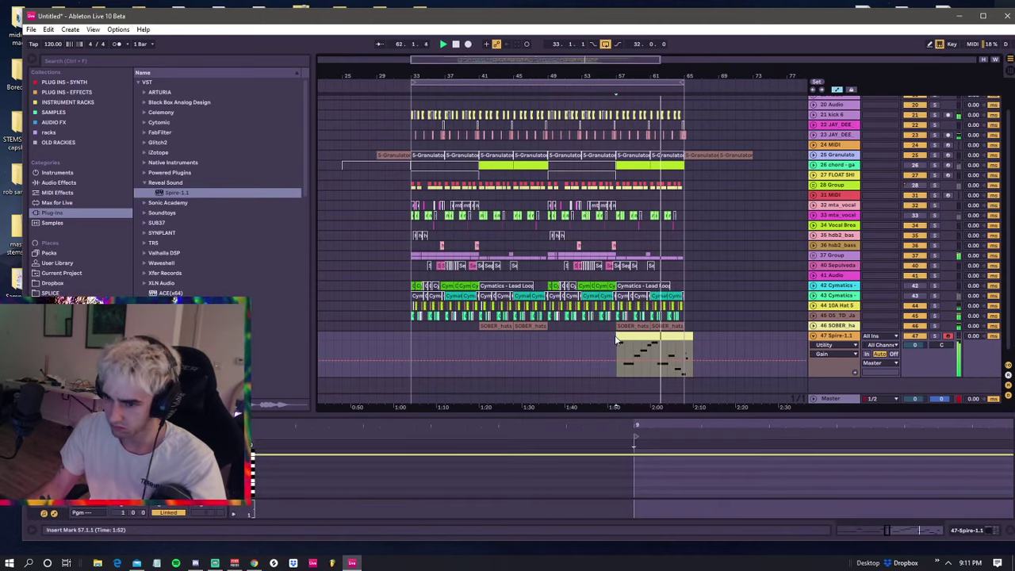
click(686, 335)
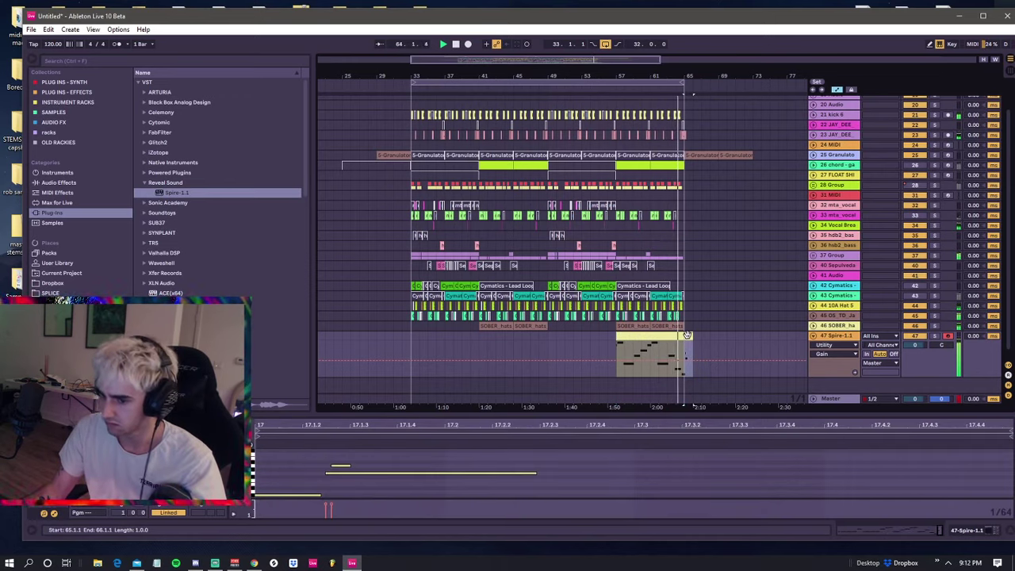
- Copy the eight-bar bass clip from 57.1.1 to 49.1.1 and play the arrangement from 33.1.1
drag(667, 344, 597, 343)
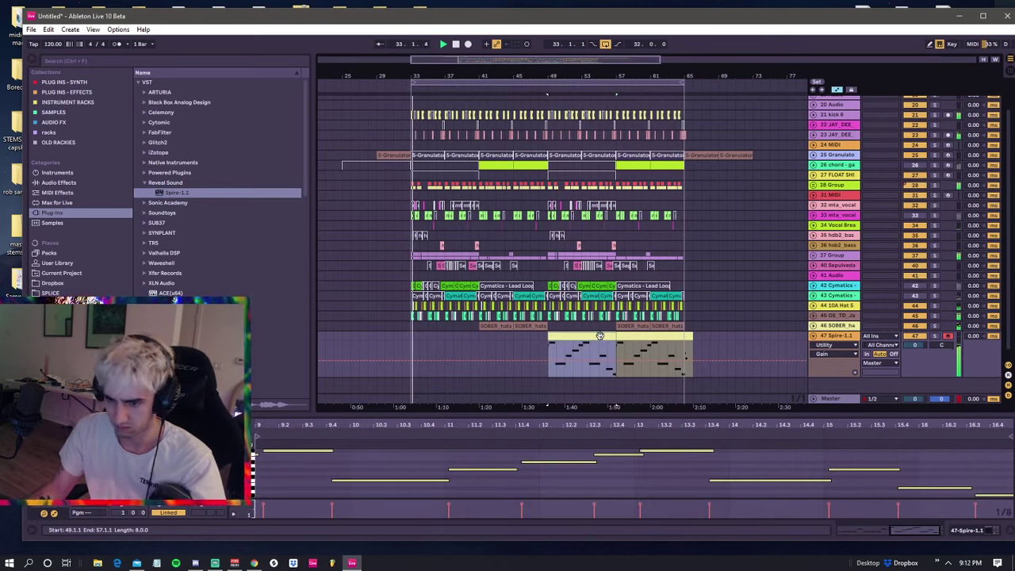
click(410, 338)
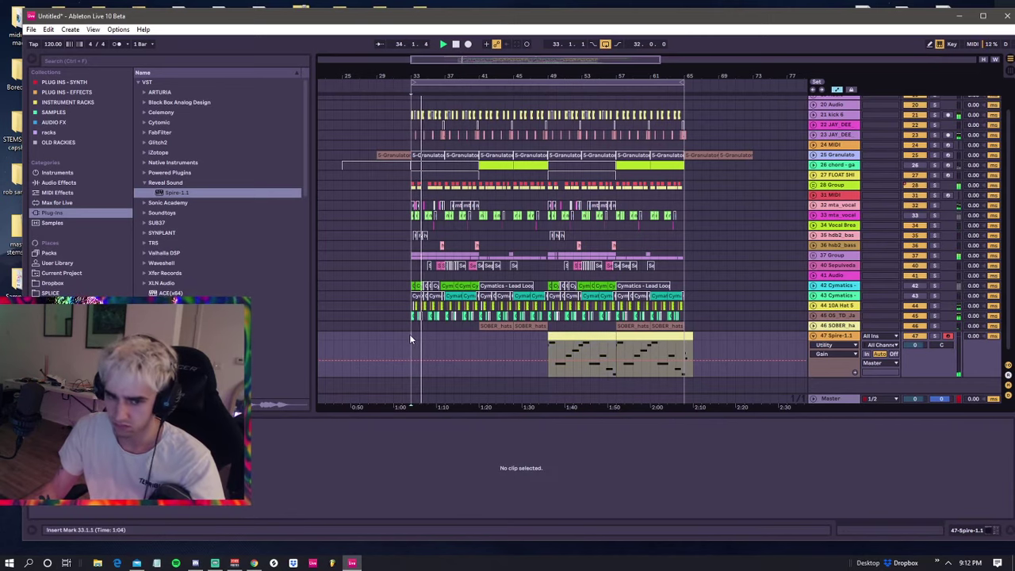
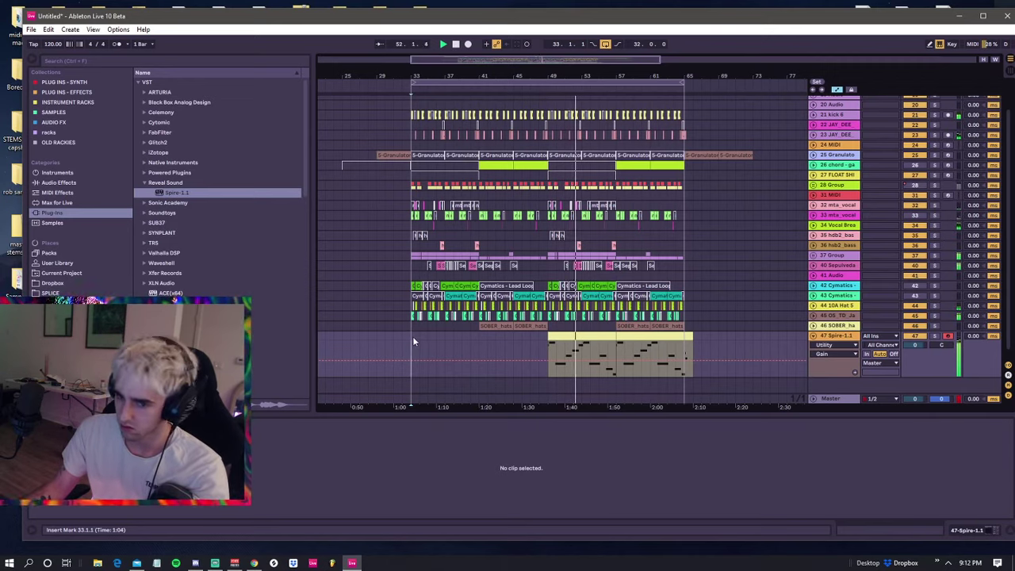
click(415, 337)
click(410, 342)
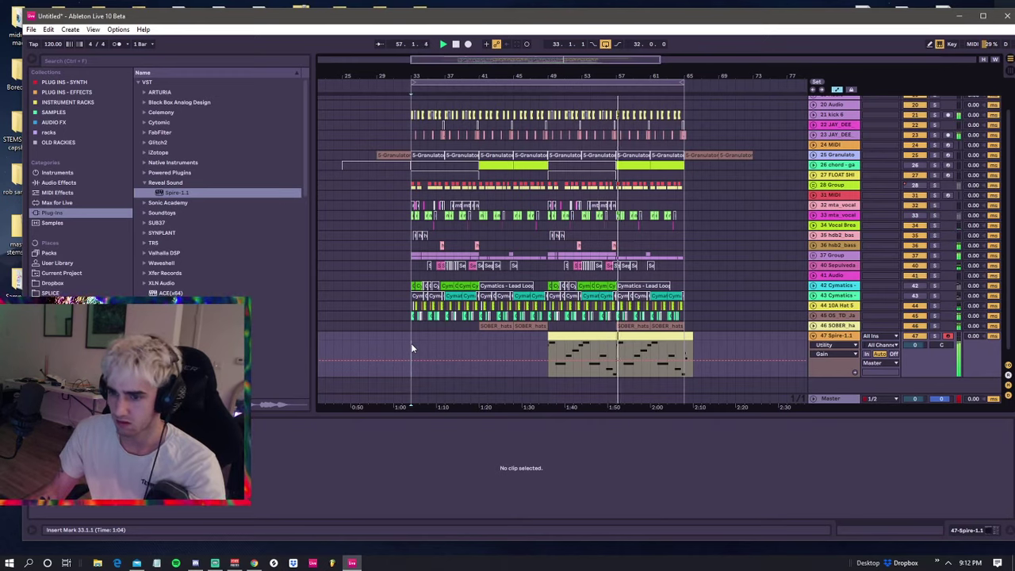
- Replace the bass copy at 49.1.1 by extending the original clip's start back to 49.1.1, spanning 16 bars, and listen
click(613, 341)
drag(614, 341, 546, 343)
key(ctrl+z)
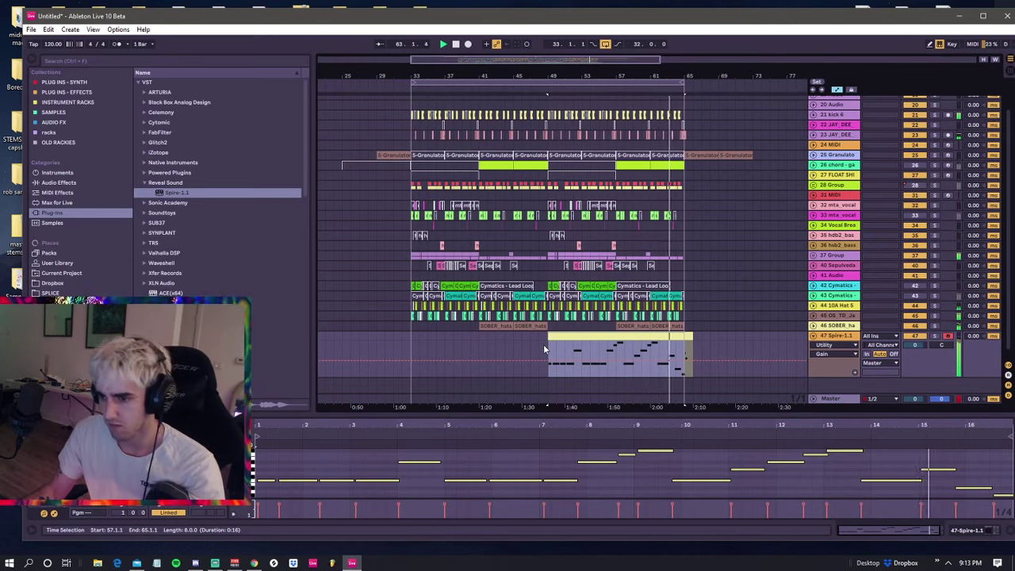
click(545, 350)
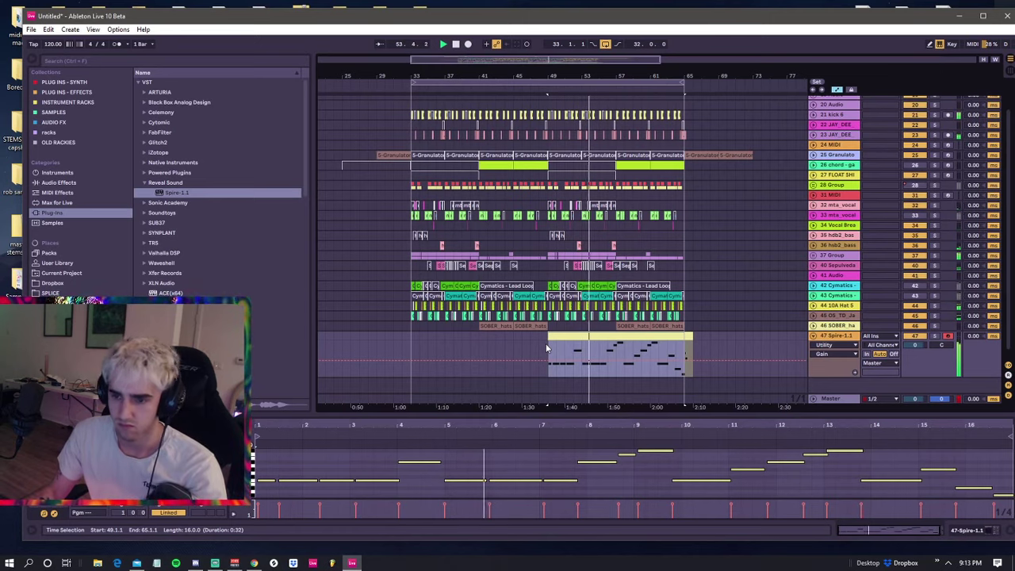
- Play the bass clip from 49.1.1 and shift its late F1 notes earlier to start at 2.2.1 and 3.1.1
click(290, 471)
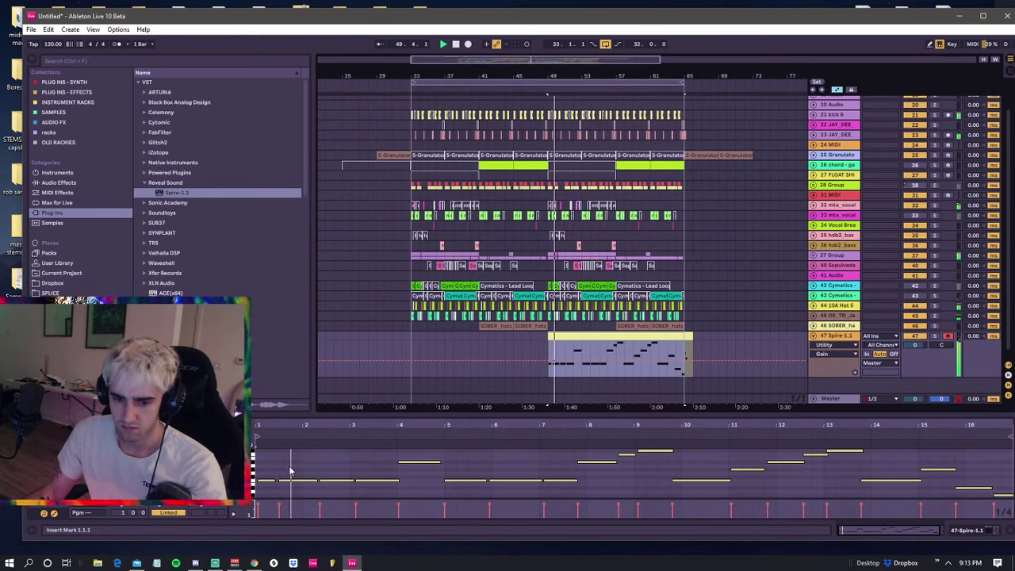
key(space)
key(space)
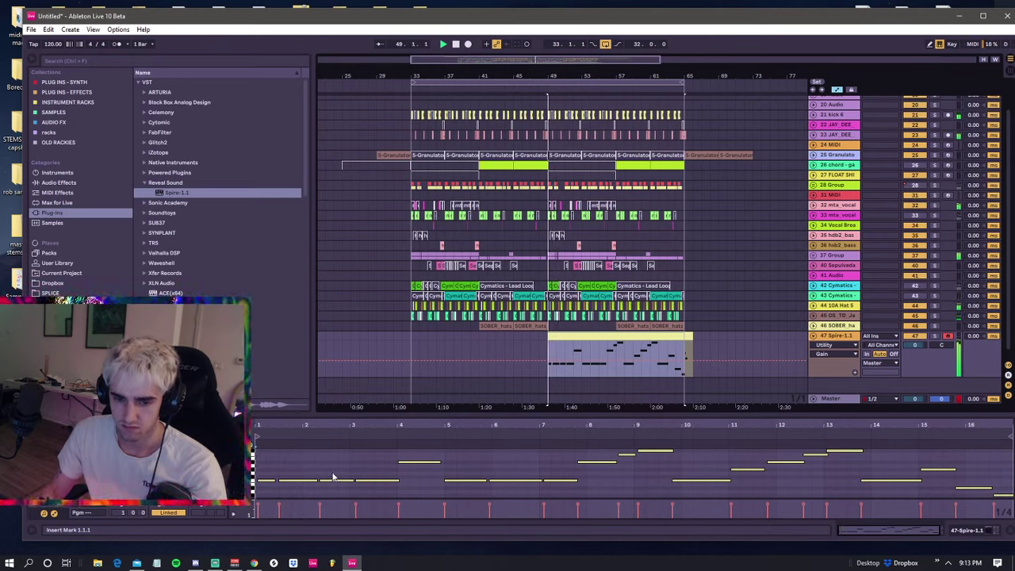
click(334, 478)
key(Left)
click(355, 482)
click(363, 479)
key(Left)
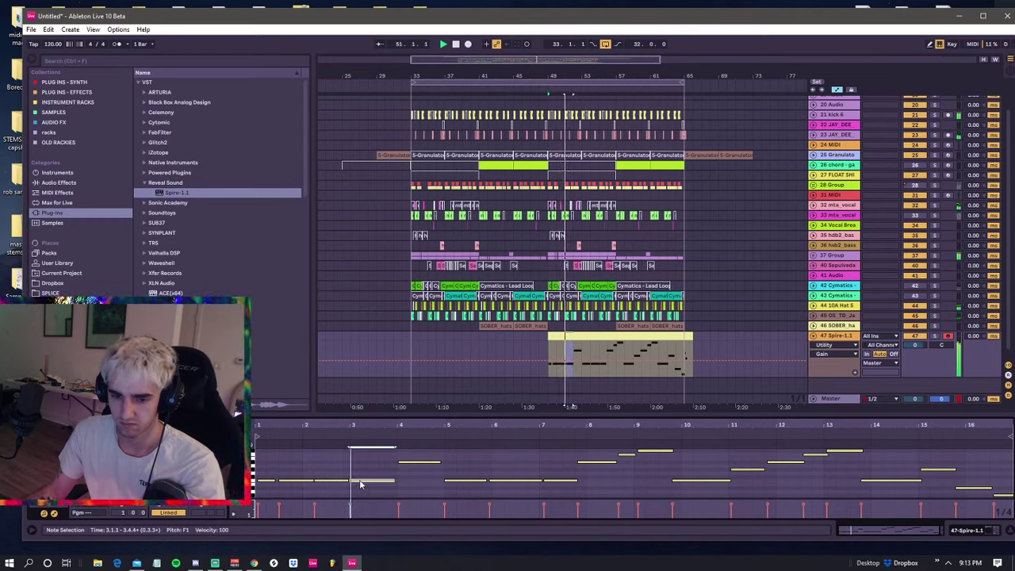
click(347, 481)
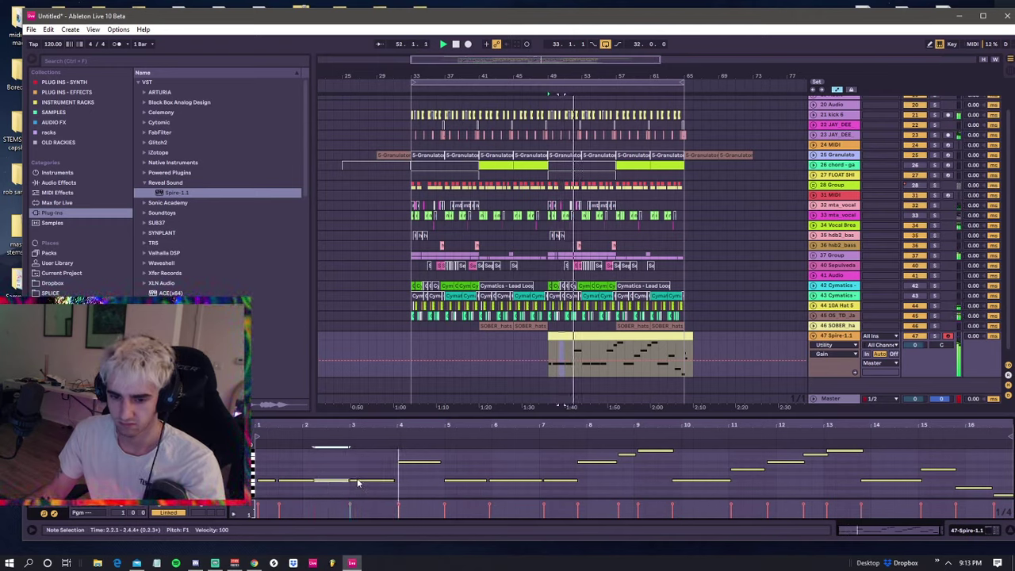
- Shift the clip's late bass notes between bars 4 and 9 onto the grid, including 7.1.1, 8.3.1 and 9.1.1
click(410, 462)
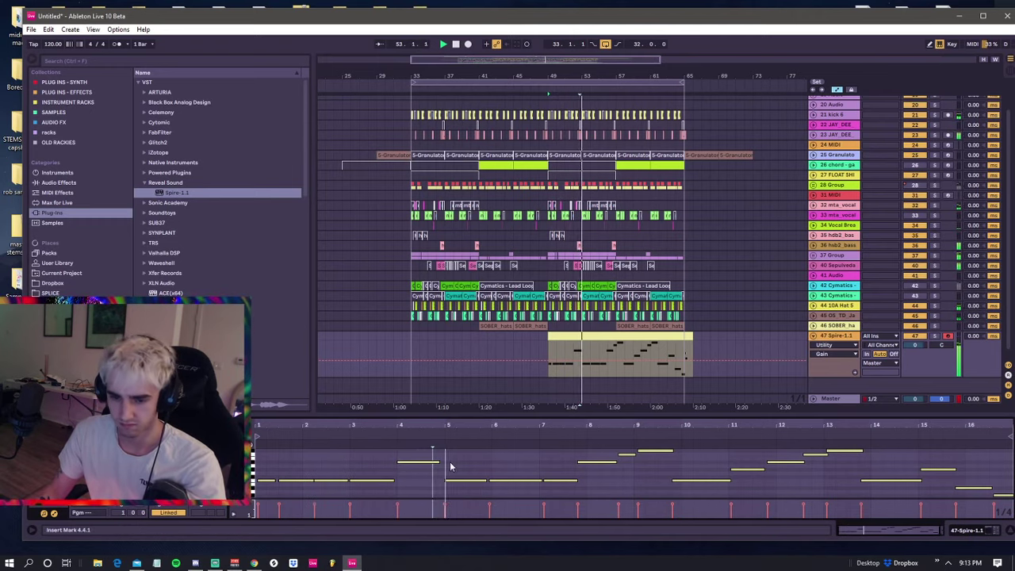
click(503, 480)
click(554, 480)
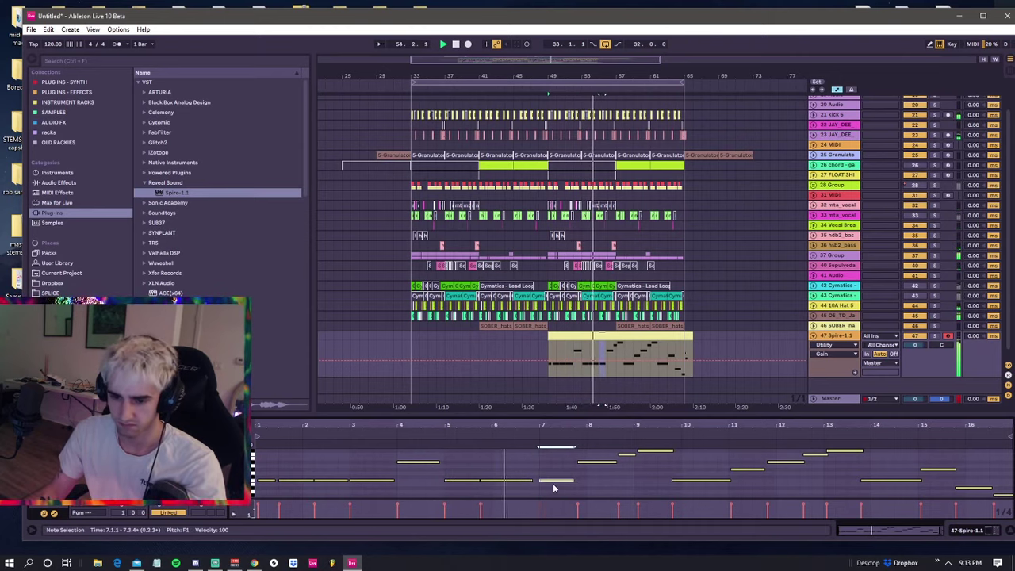
click(594, 462)
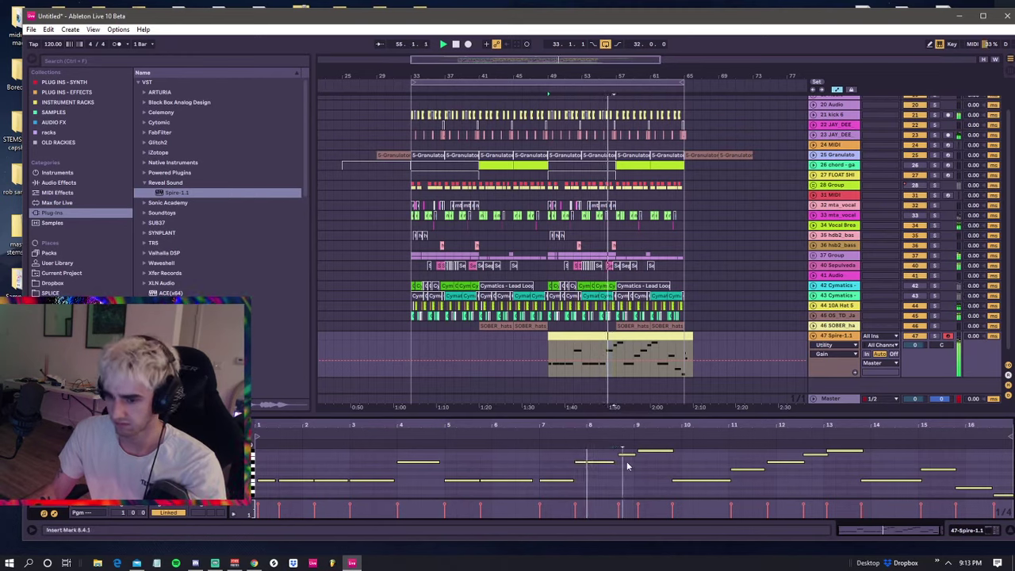
click(649, 450)
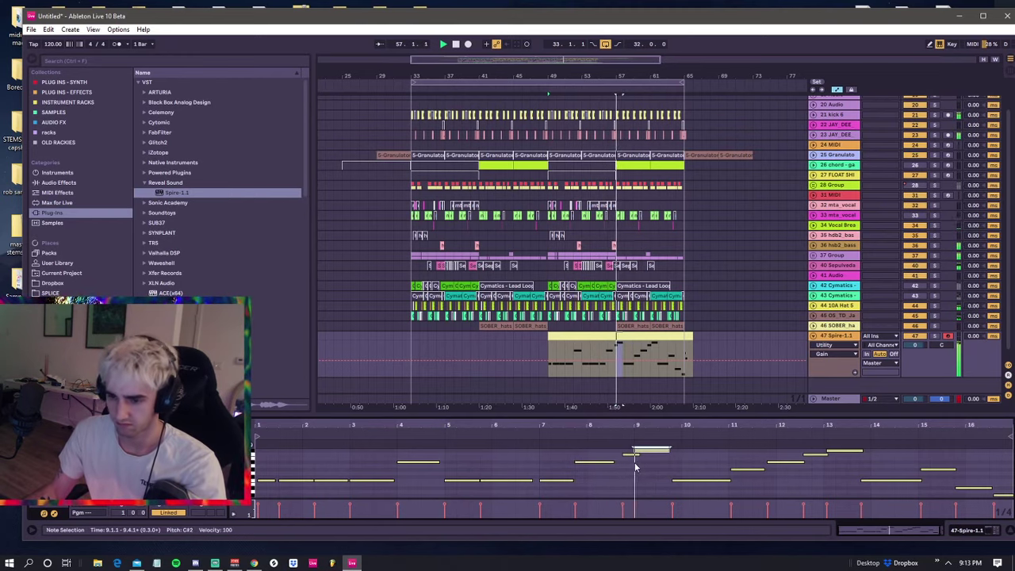
click(630, 455)
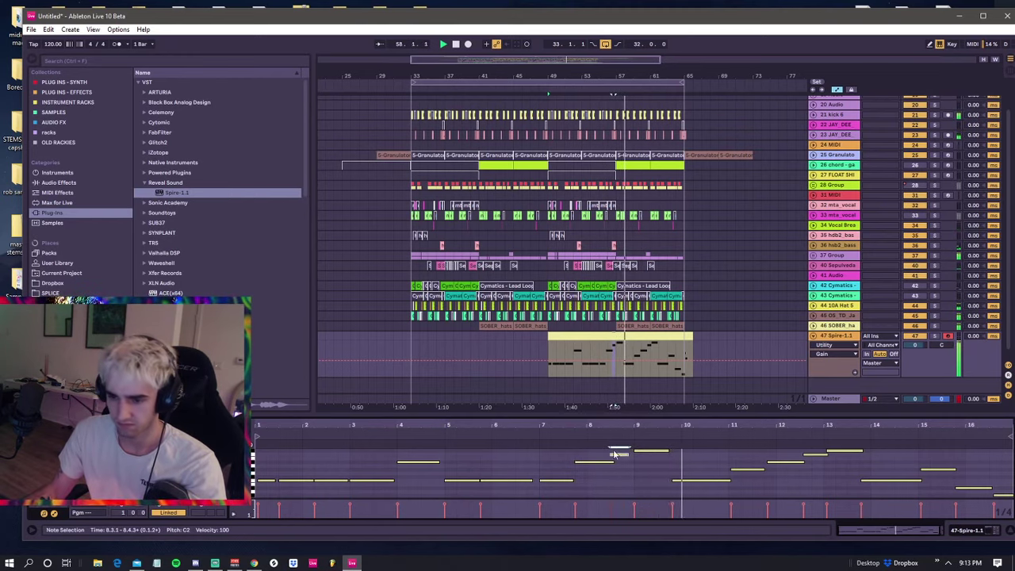
- Shift bass notes between bars 7 and 13 onto the grid, including 11.1.1, 12.3.1 and 13.1.1, and deactivate the C2 note at 8.3.1
click(593, 429)
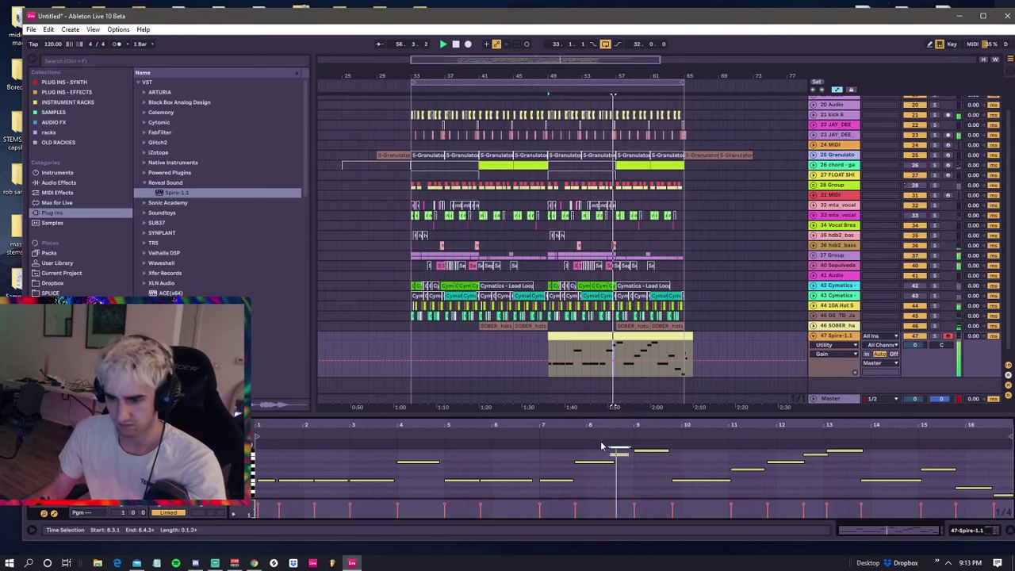
click(604, 462)
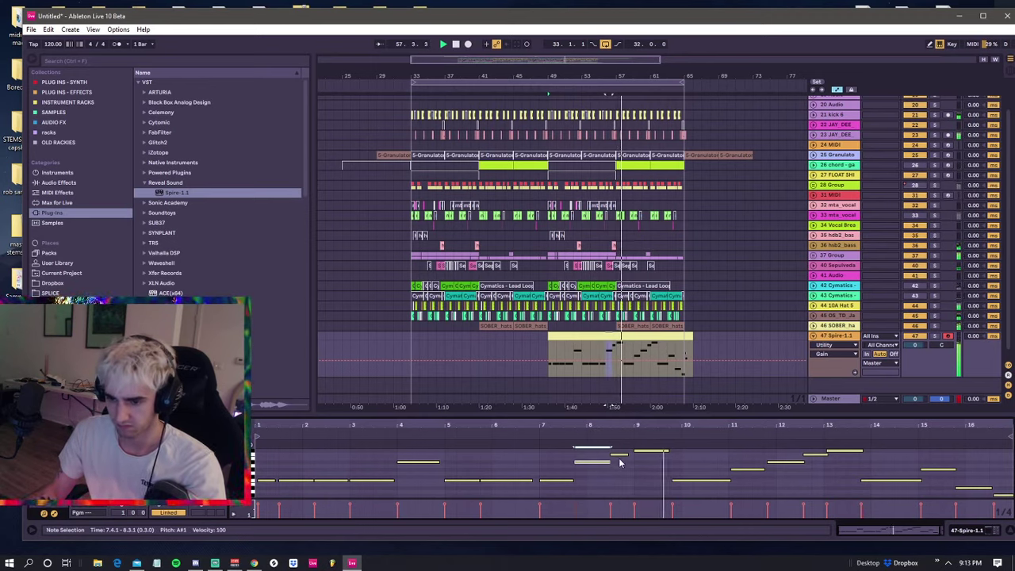
click(605, 437)
click(618, 450)
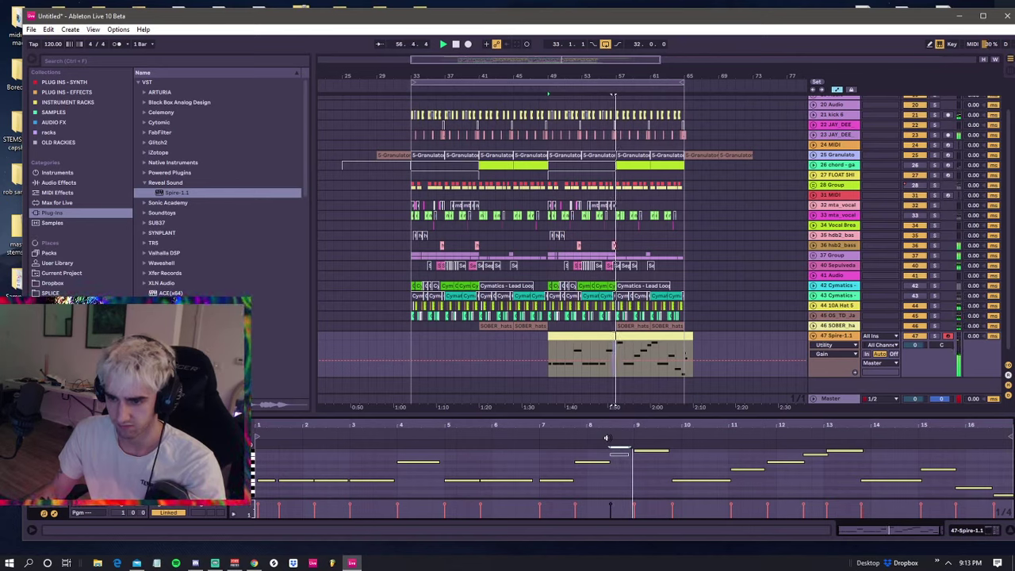
click(683, 480)
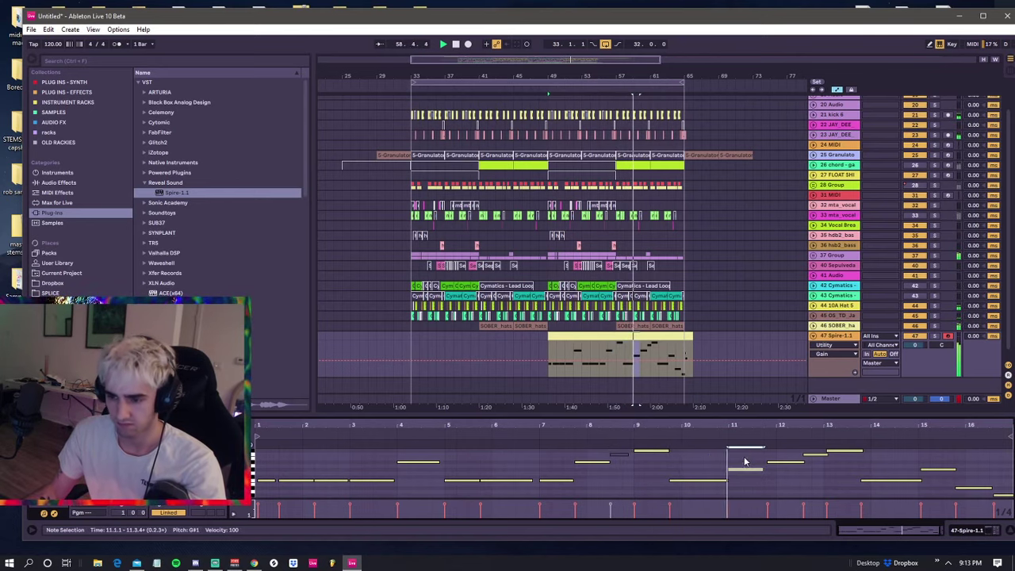
click(821, 470)
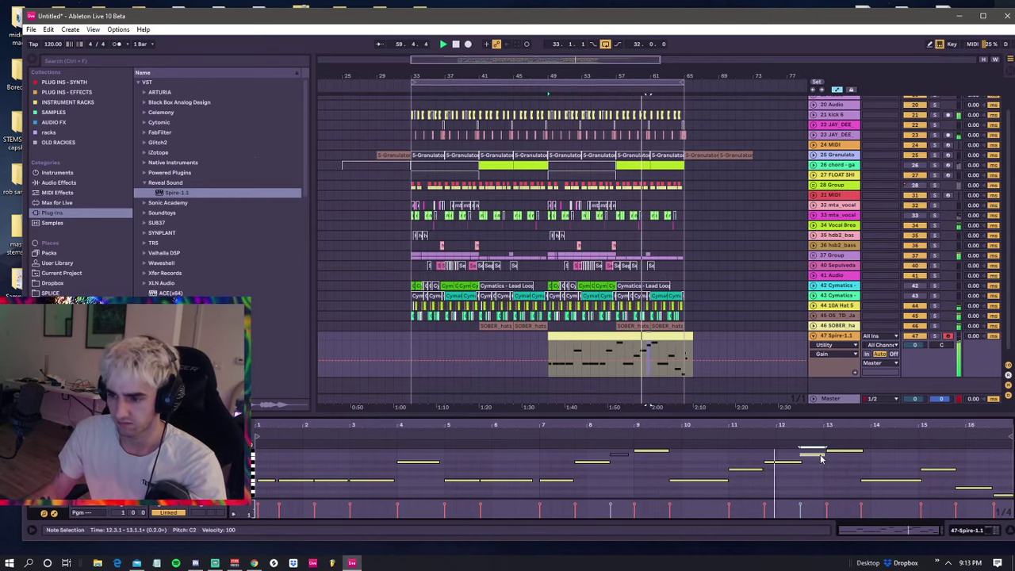
drag(825, 453, 863, 455)
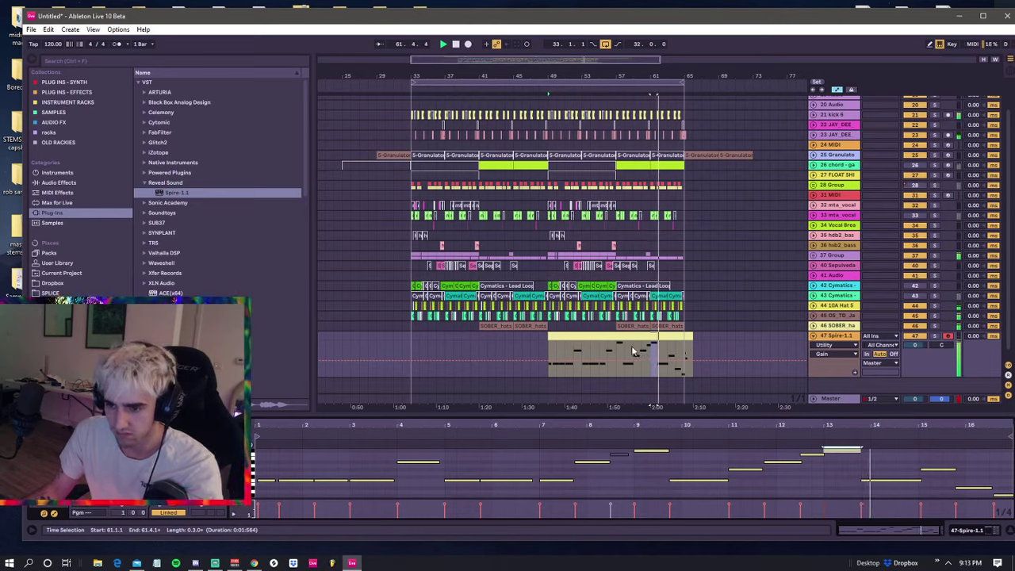
- Undo the latest bass note shifts and the note deactivation
key(ctrl+z)
key(ctrl+z)
key(ctrl+z)
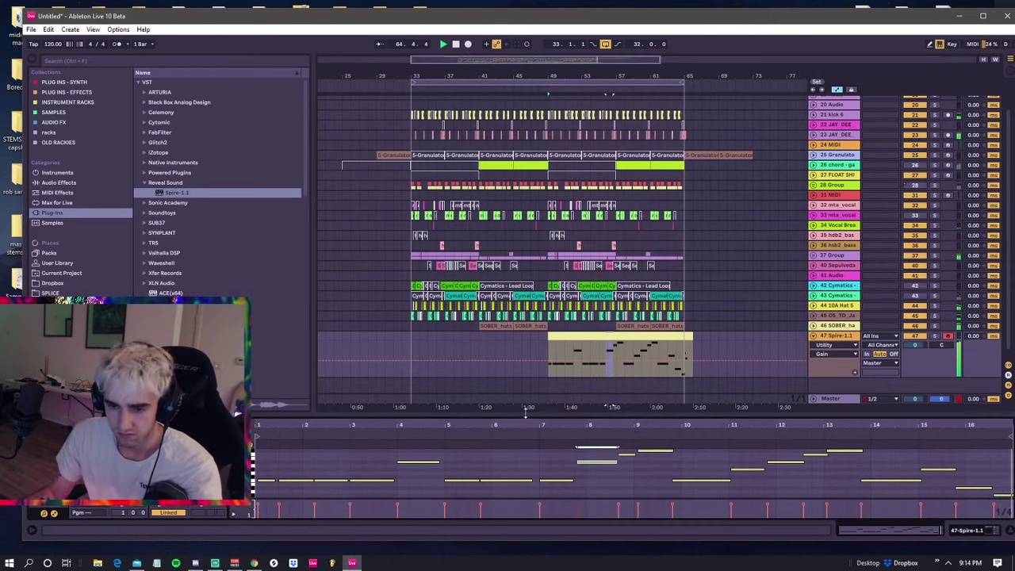
- Play the arrangement from 33.1.1
click(545, 339)
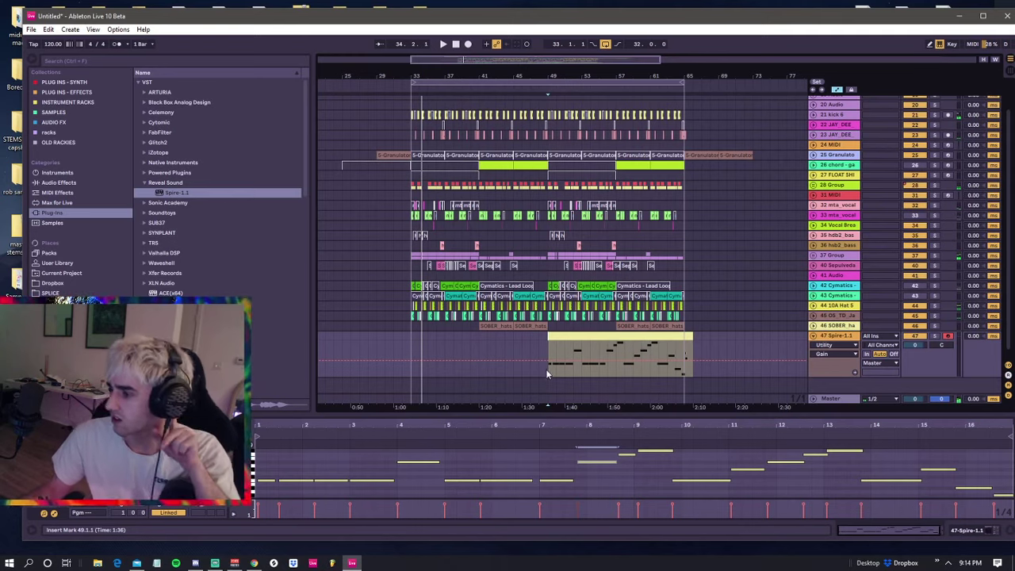
click(412, 341)
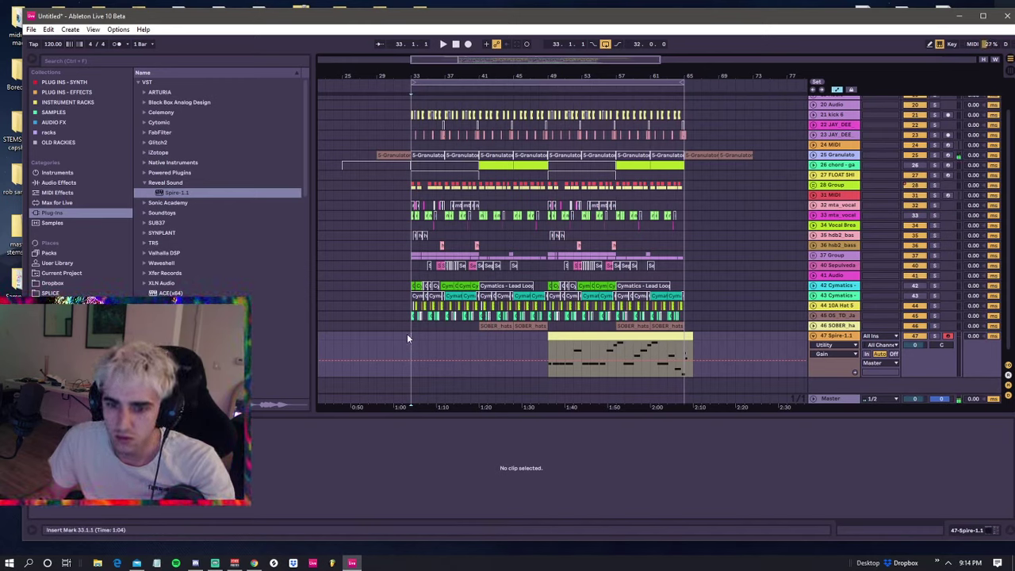
key(space)
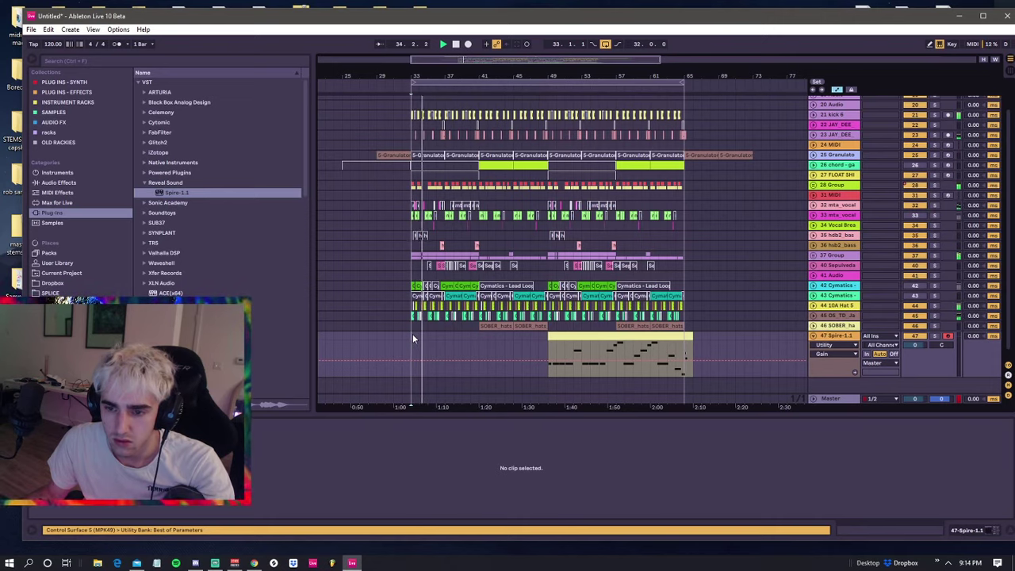
- Collapse and disarm the Spire track, and insert a new audio track below it
click(814, 336)
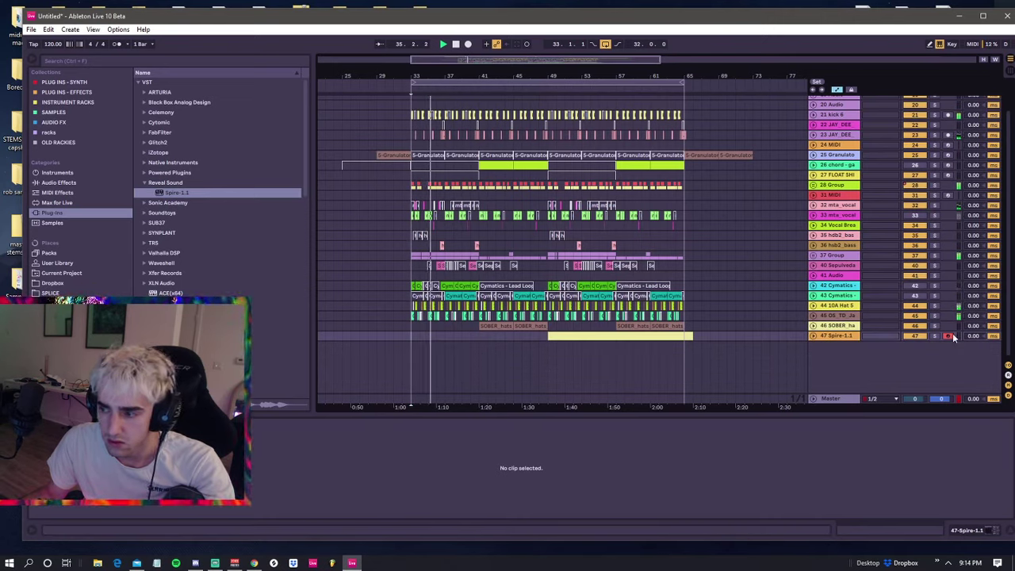
click(418, 338)
drag(418, 337, 548, 335)
drag(412, 335, 547, 336)
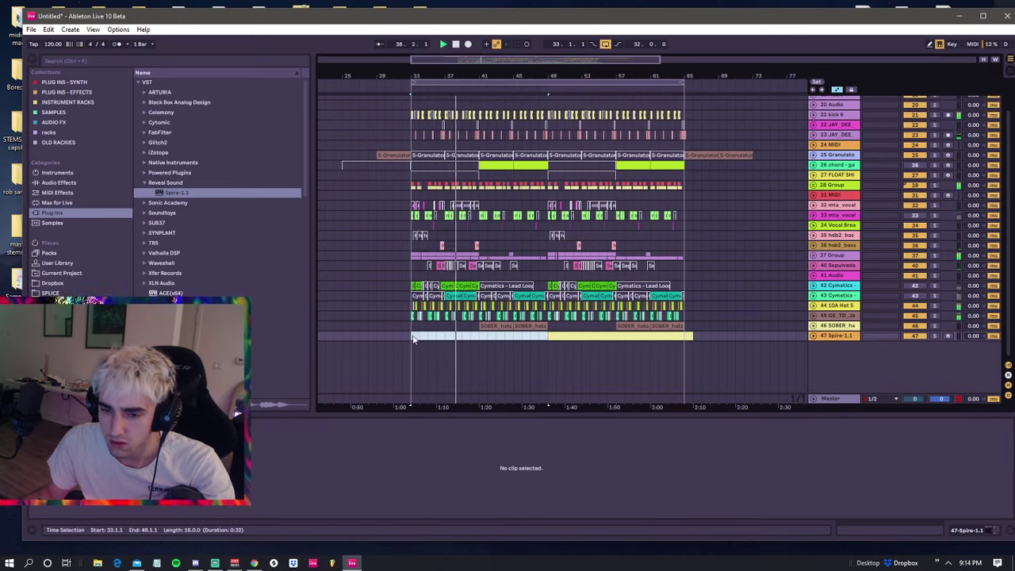
key(ctrl+t)
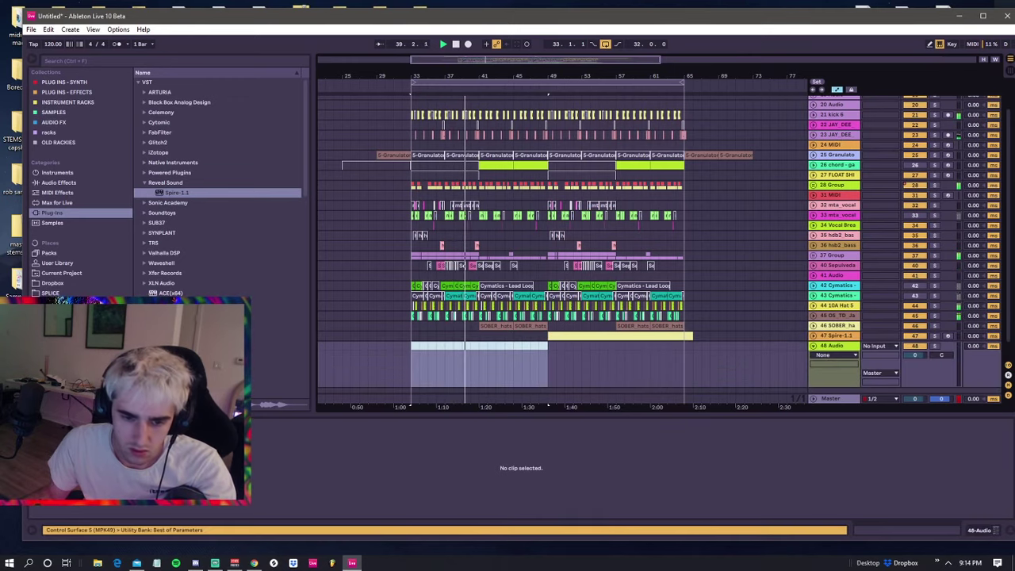
- Add the Portal plug-in to the hsb2_bass_loop_godzilla track and load its preset The Great Slowness
scroll(218, 190, down, 6)
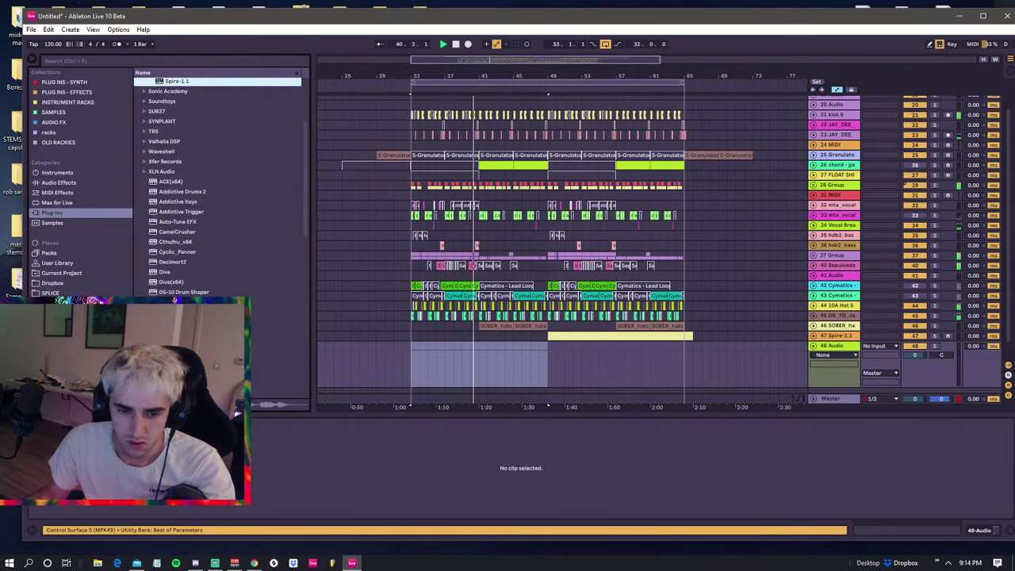
scroll(183, 191, down, 3)
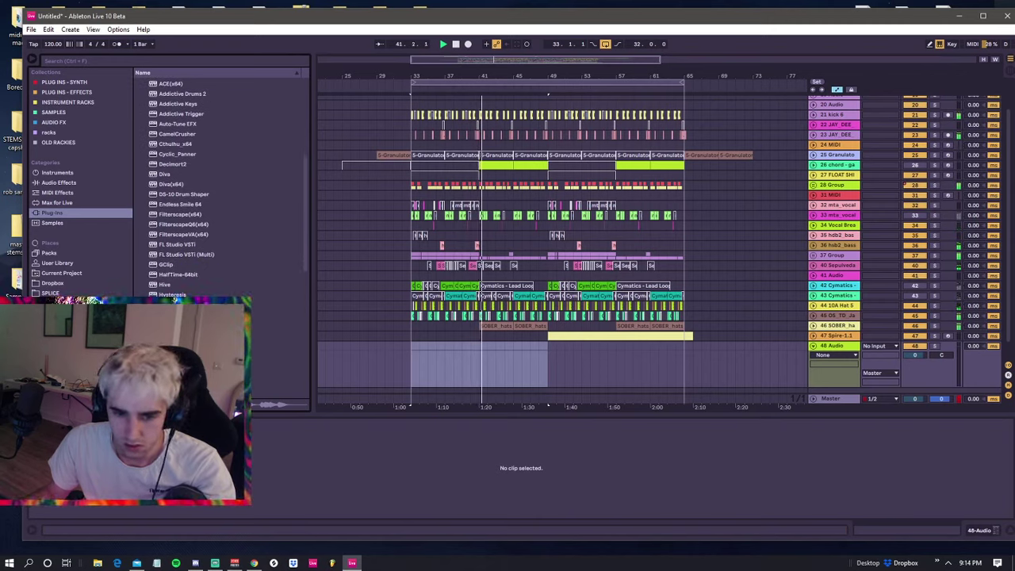
scroll(183, 310, down, 2)
drag(183, 330, 459, 291)
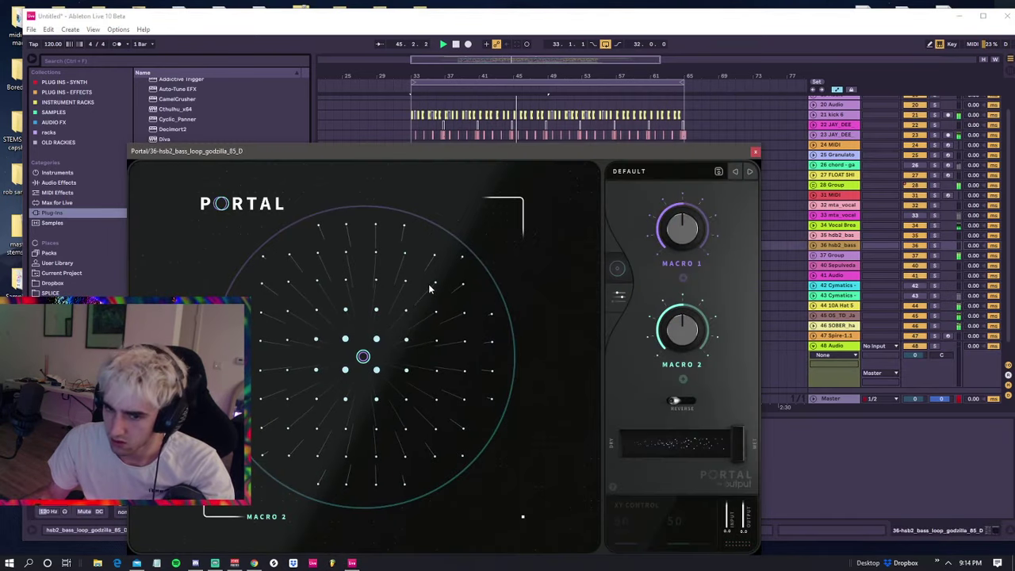
click(749, 171)
drag(659, 152, 653, 303)
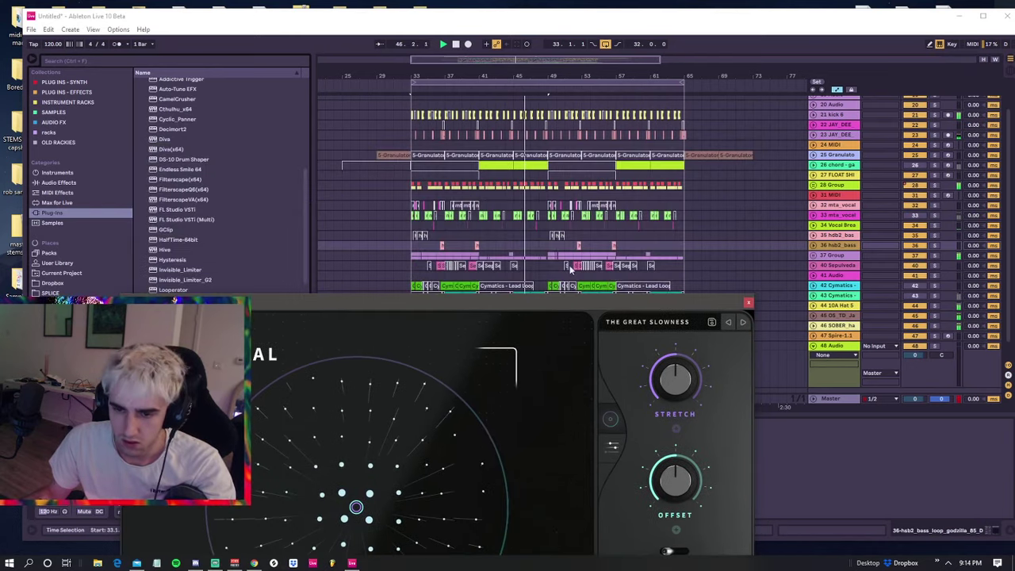
- Raise Portal's Stretch macro while auditioning the hsb2_bass clip from 40.3.1, and close the plug-in window
key(space)
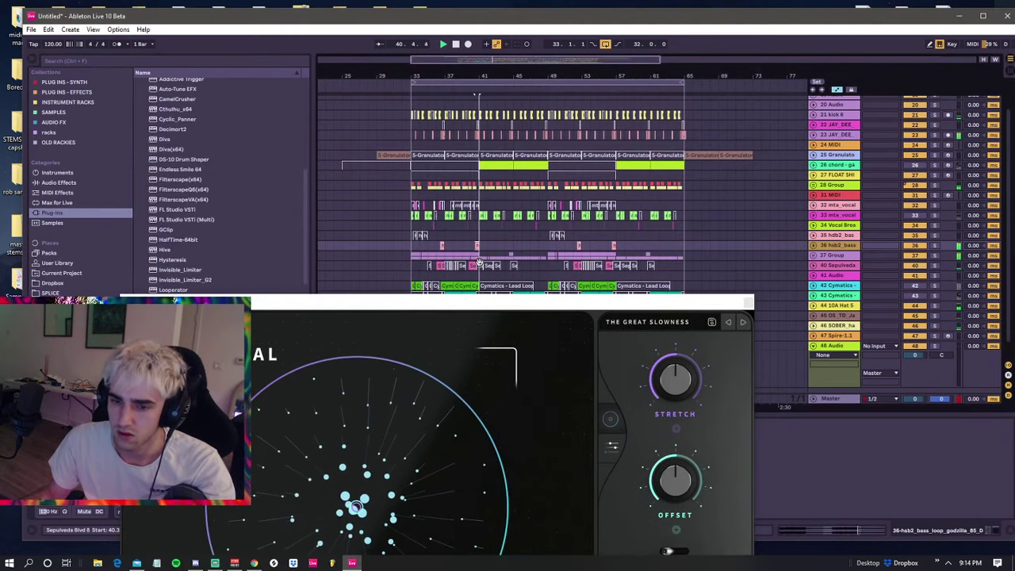
drag(586, 306, 583, 293)
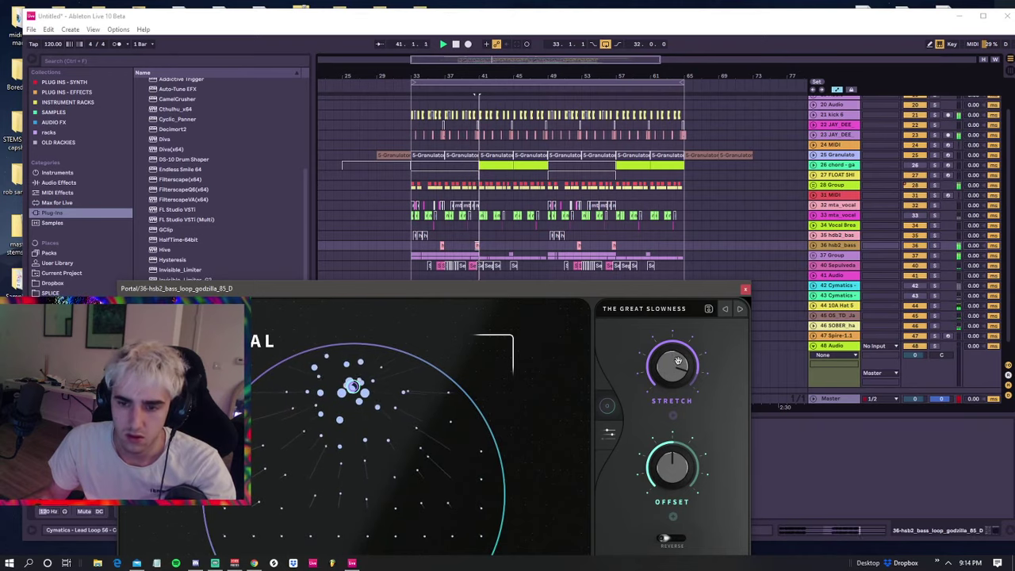
click(745, 291)
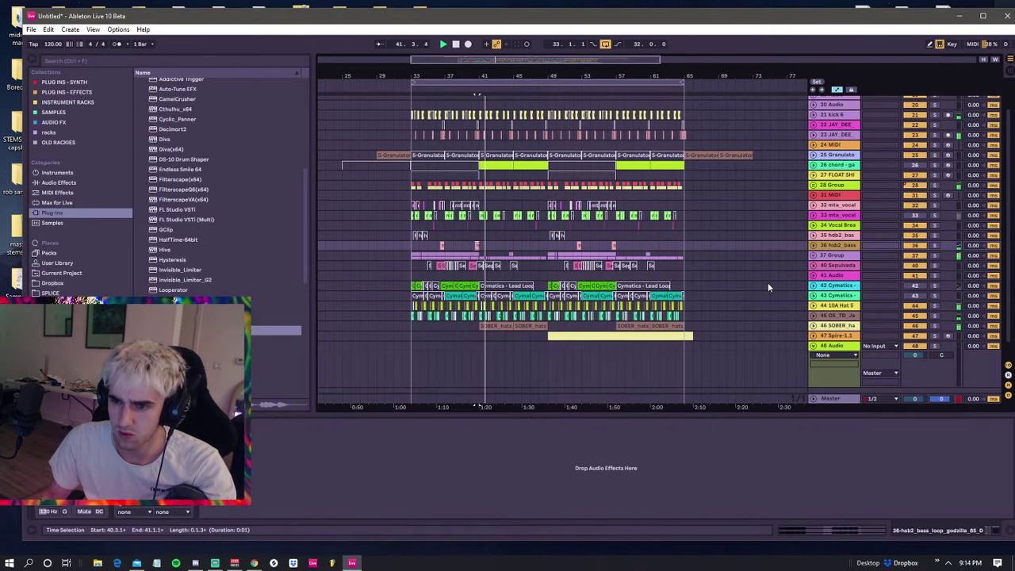
- Unfold the hsb2_bass track, set its volume to 4.0 dB and listen from 40.3.1
click(813, 247)
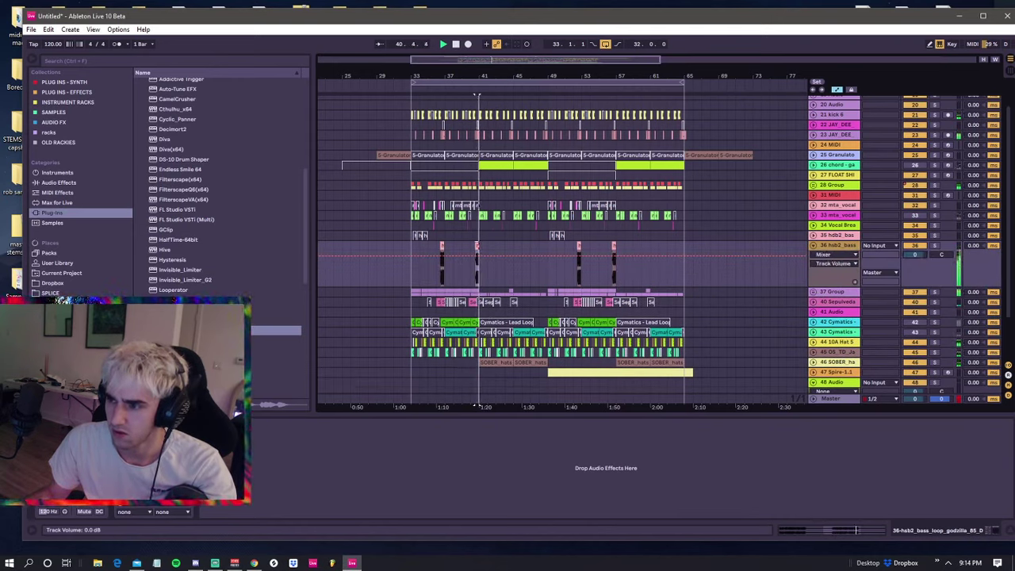
drag(916, 254, 914, 261)
key(space)
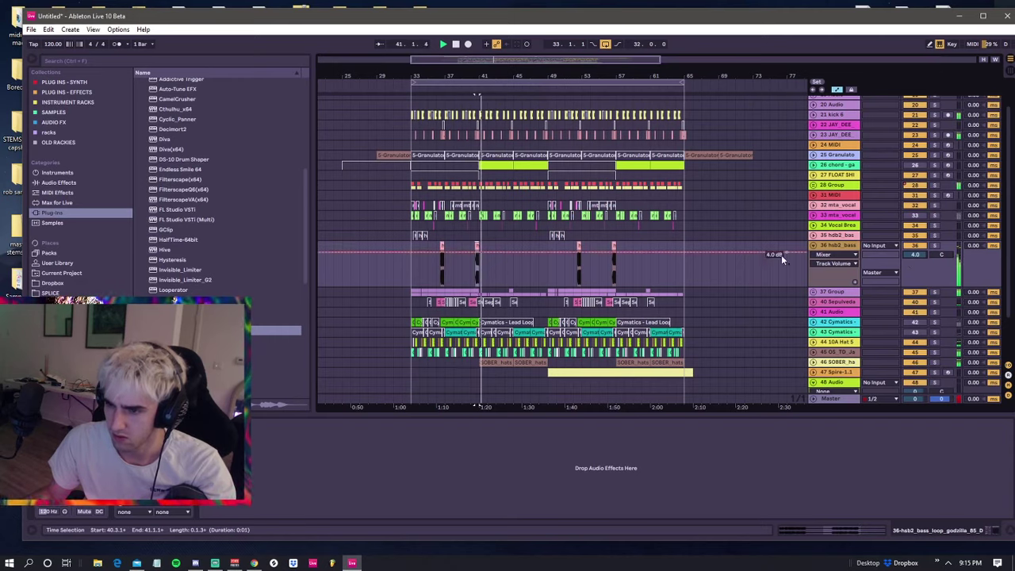
- Try switching the hsb2_bass track's Speaker On automation to Off after the clip at bar 36, auditioning from 36.1.1
click(441, 245)
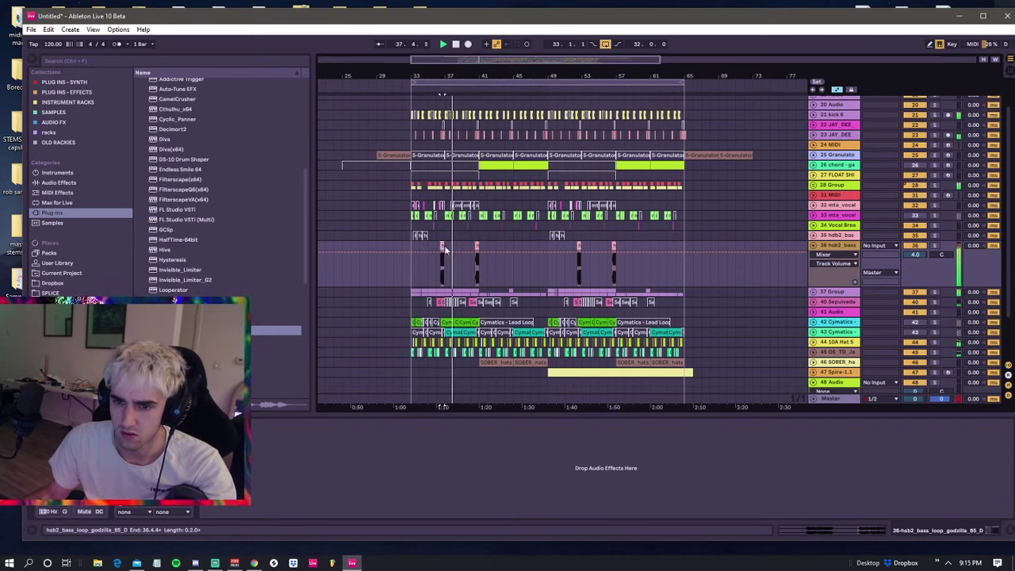
click(839, 264)
click(832, 277)
key(space)
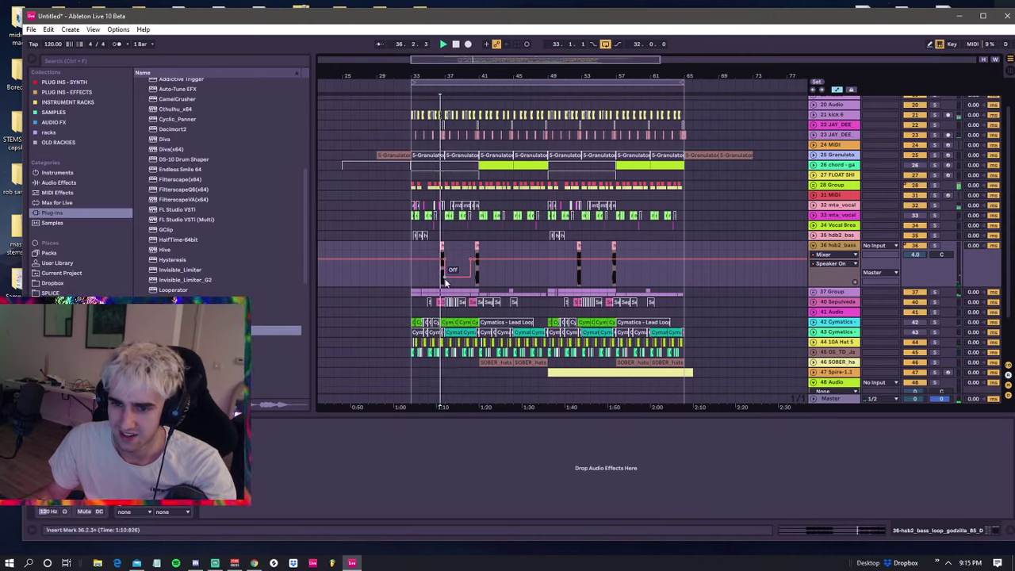
click(436, 246)
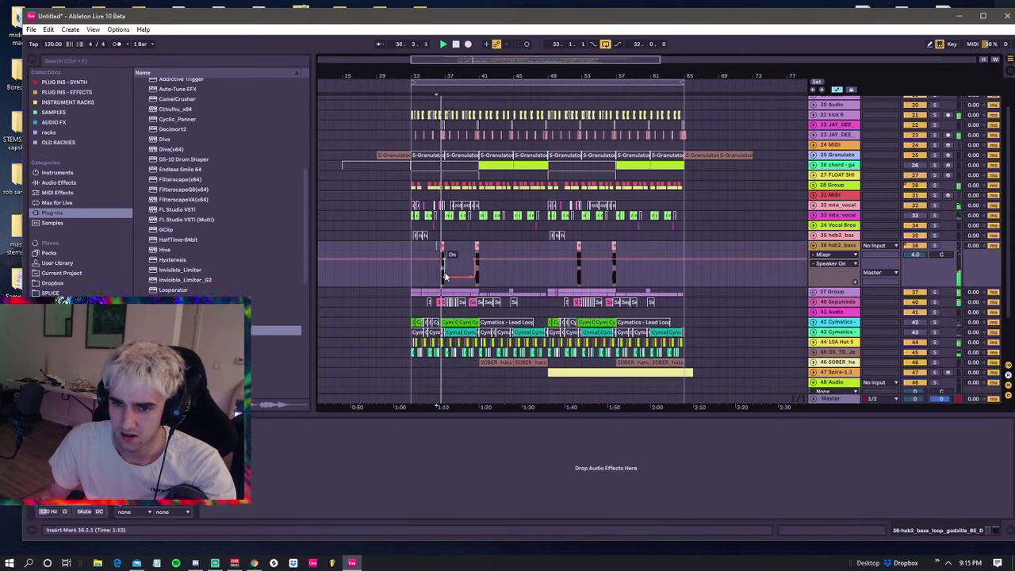
key(space)
key(space)
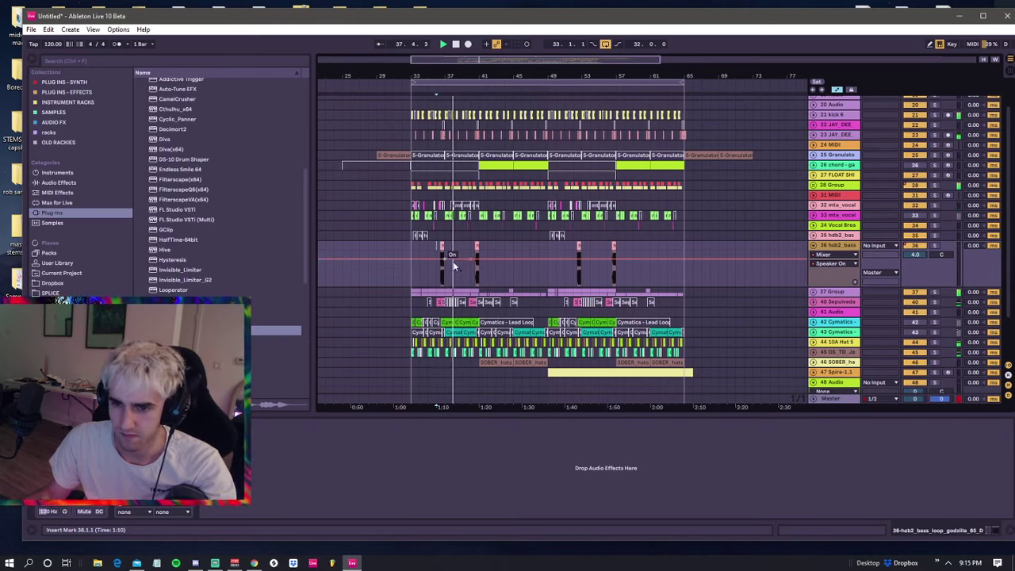
key(space)
key(space)
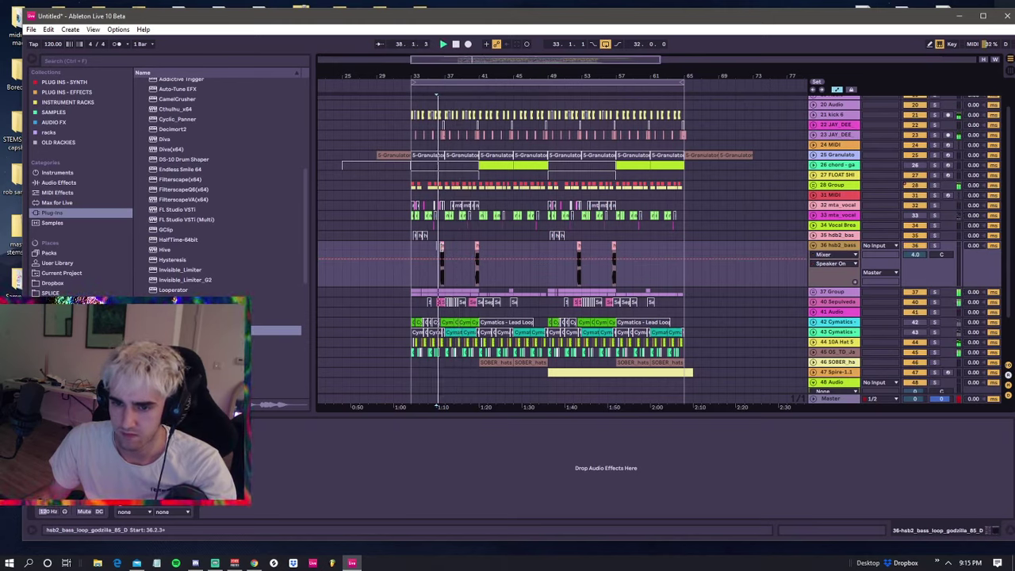
- Audition the hsb2_bass clips near bars 36 and 40 and check the Portal settings
click(435, 244)
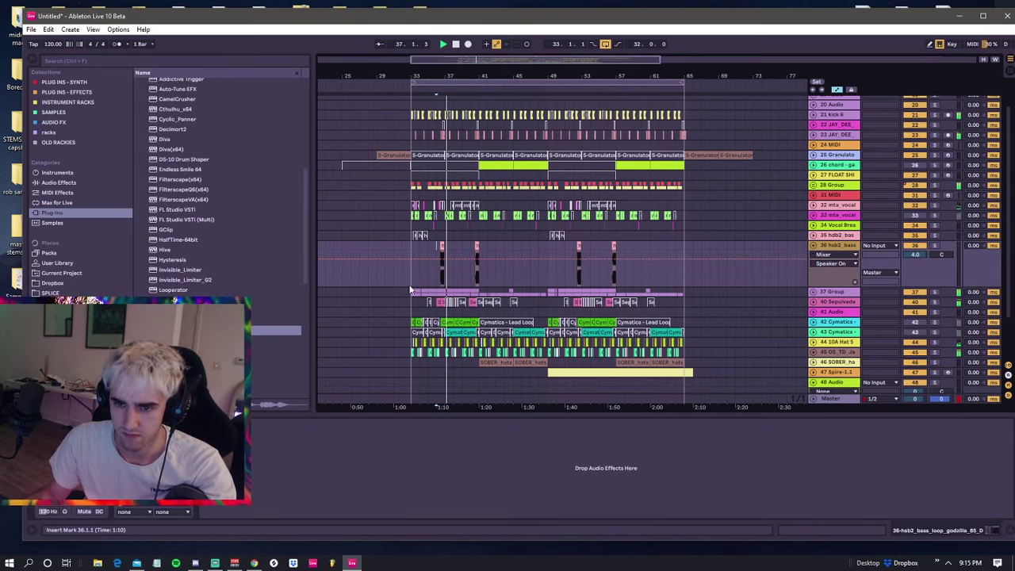
click(441, 246)
key(space)
key(space)
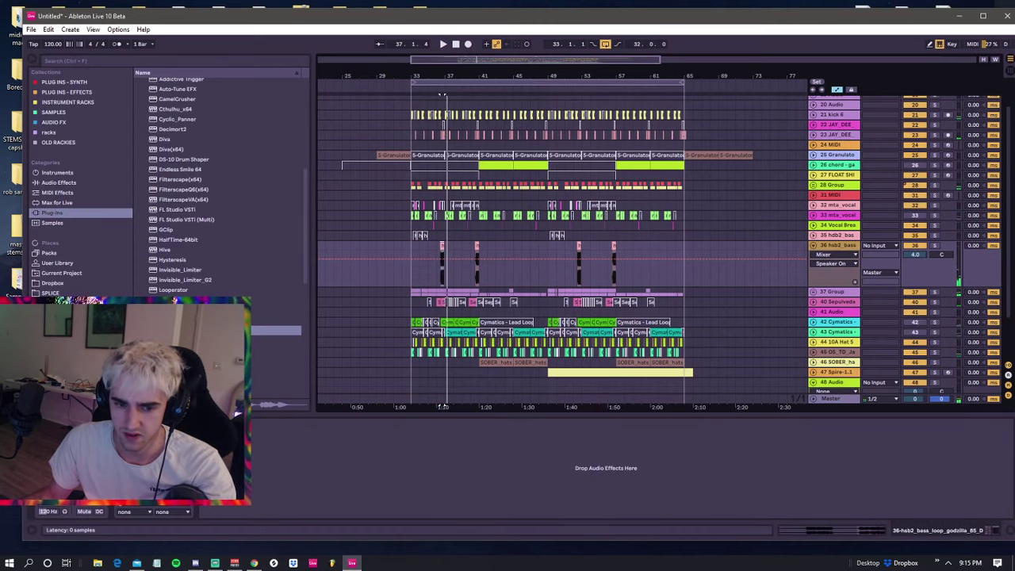
key(ctrl+alt+p)
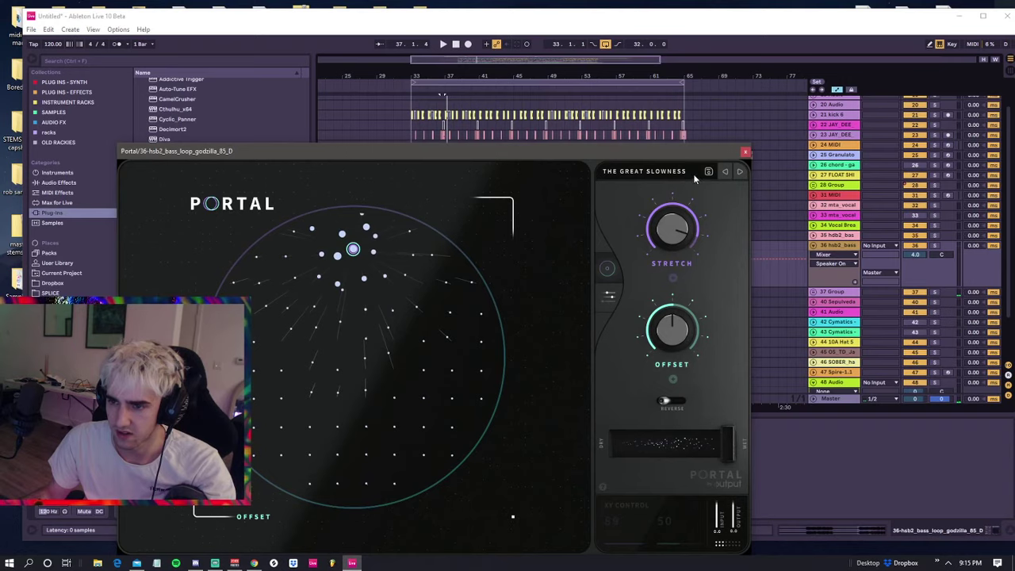
click(744, 152)
key(space)
key(space)
- Insert an audio track below hsb2_bass, take its input from 36-hsb2 bass loop godzilla 85 D post mixer, and arm it
key(ctrl+t)
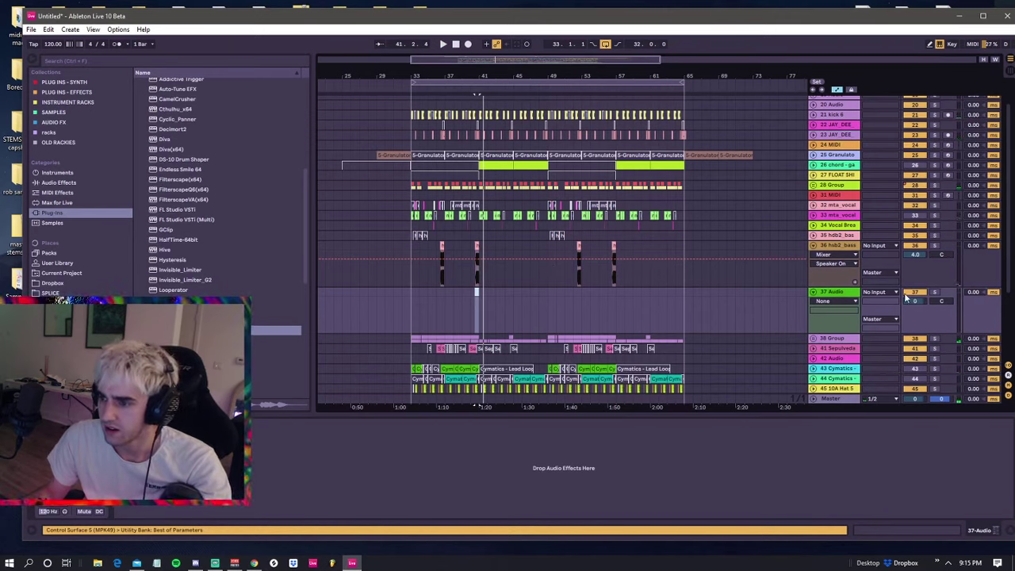
click(885, 293)
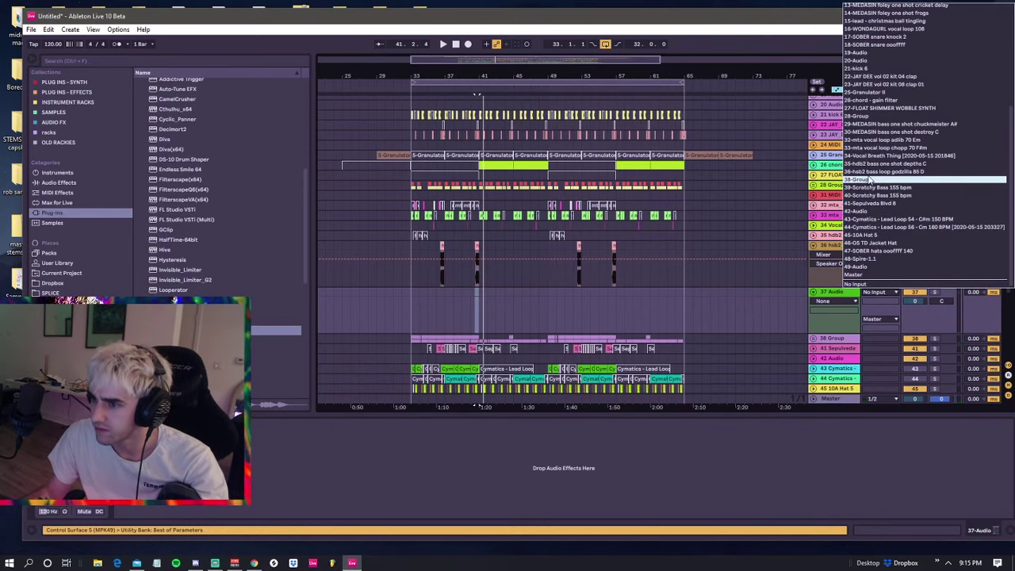
click(868, 177)
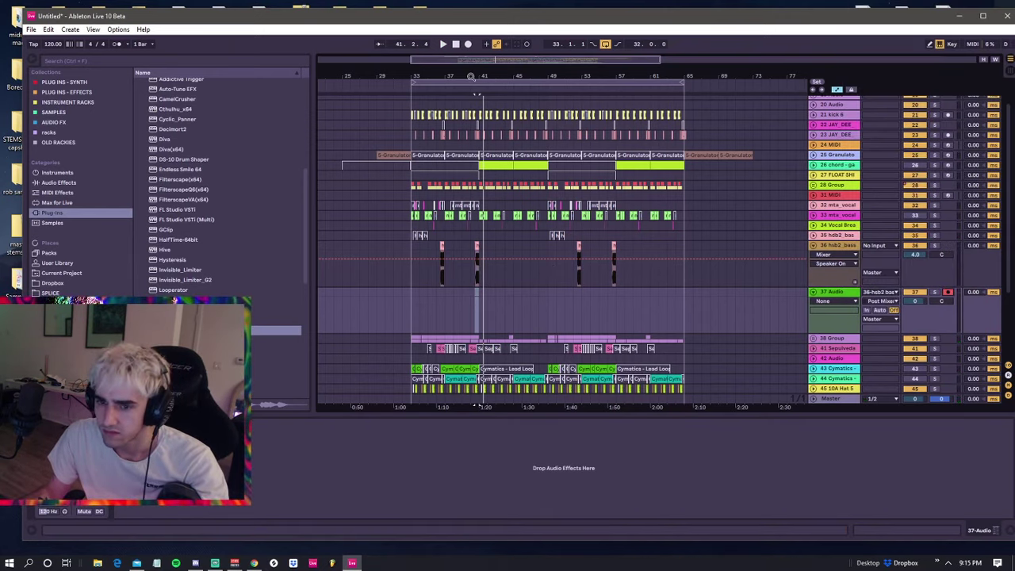
- Record the Portal-processed bass onto the new audio track from 40.3.1 to 42.1.1
click(467, 44)
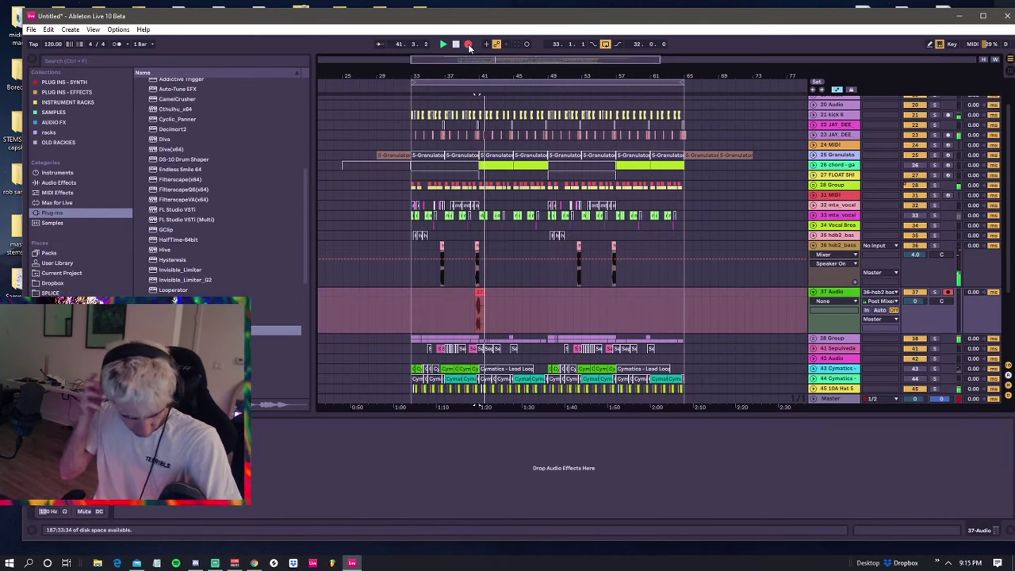
click(468, 45)
drag(485, 67, 485, 76)
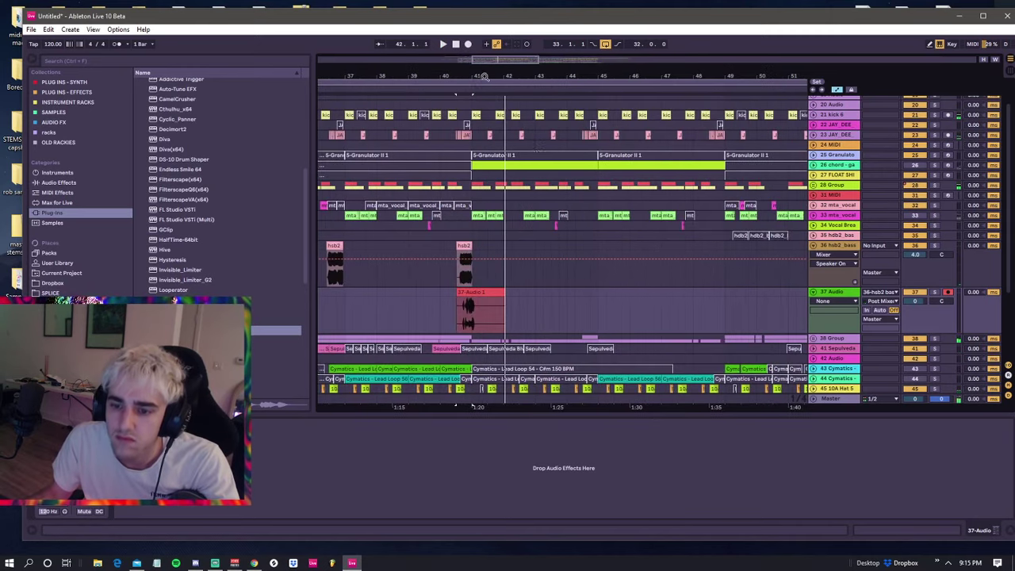
- Trim the recorded bass clip on track 37 to end at 41.2.1, deactivate the hsb2_bass clip at bar 40, and audition from 40.1.1
drag(500, 305, 478, 302)
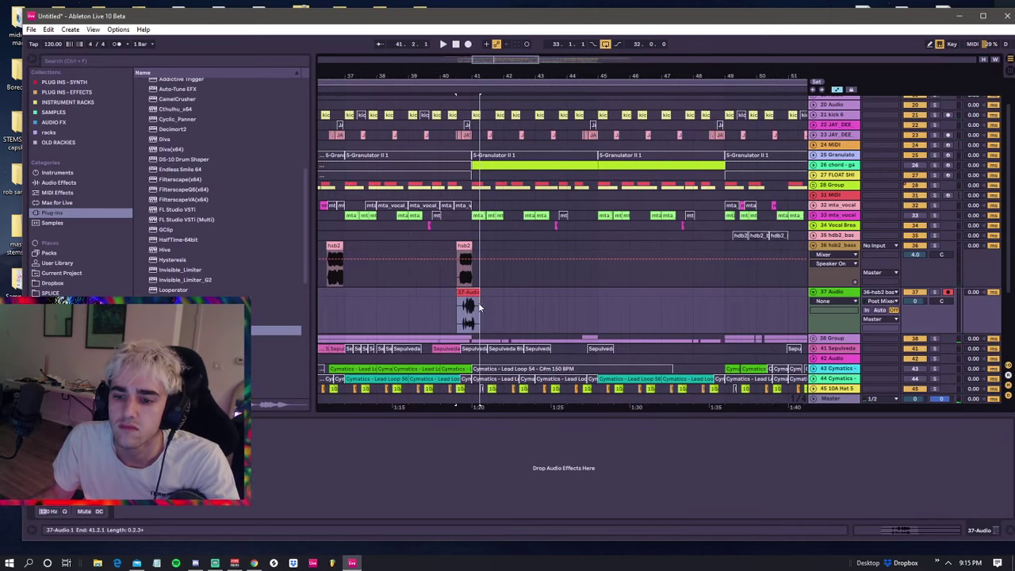
click(464, 247)
click(121, 424)
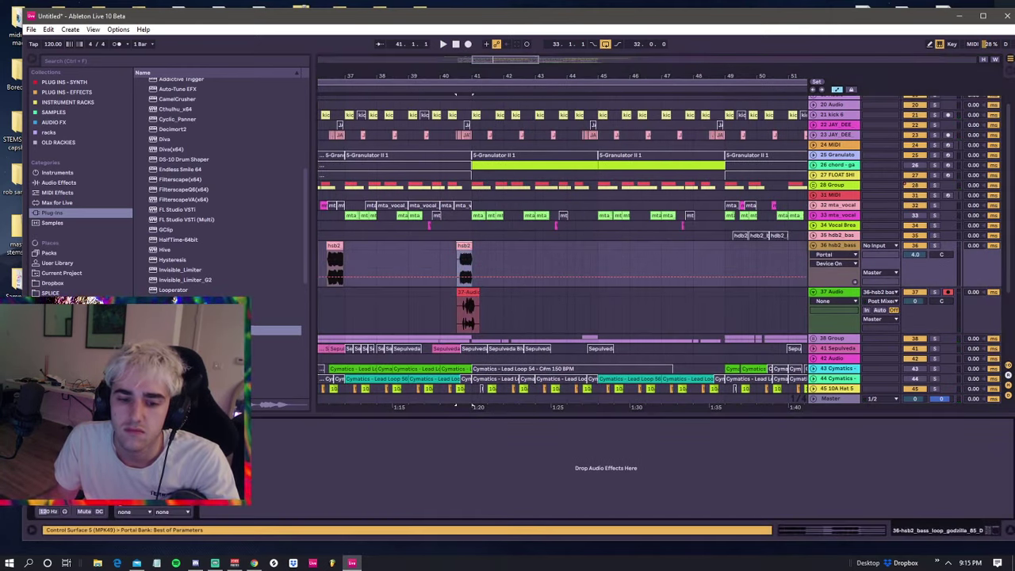
drag(446, 75, 475, 43)
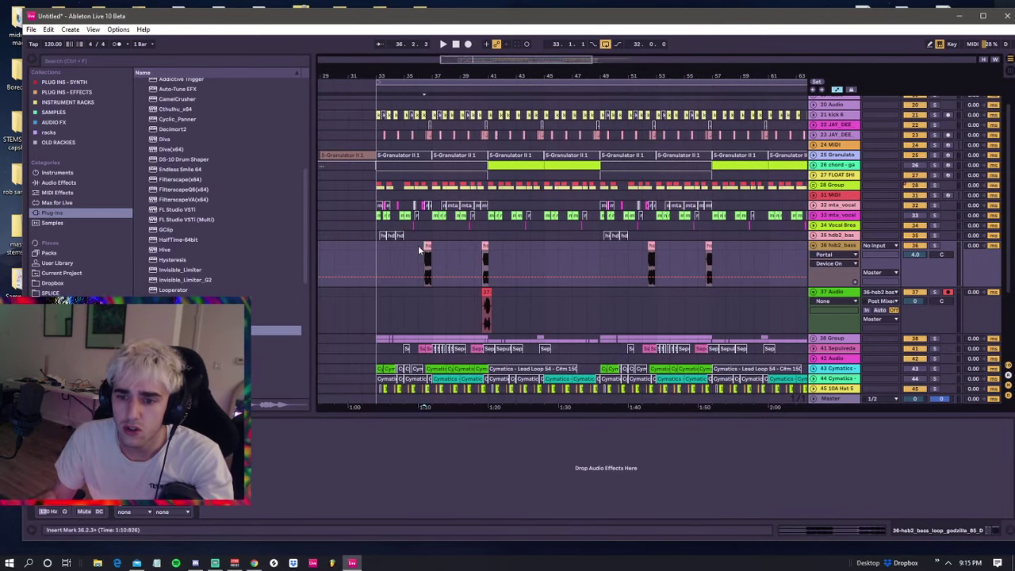
click(483, 246)
key(space)
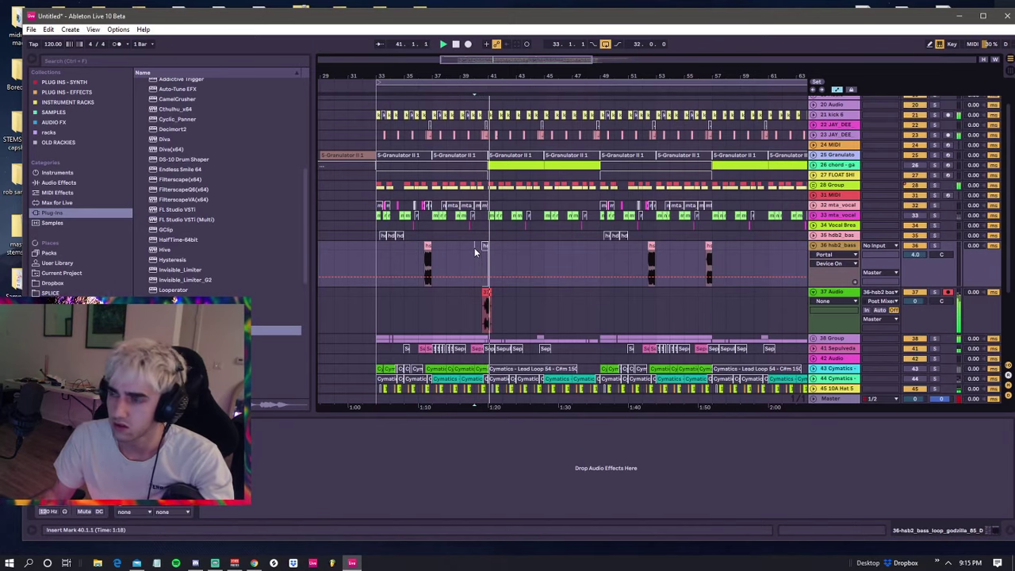
- Copy the end portion of the recorded bass clip to around bar 48 on track 37
drag(486, 292, 515, 294)
key(space)
key(space)
click(513, 294)
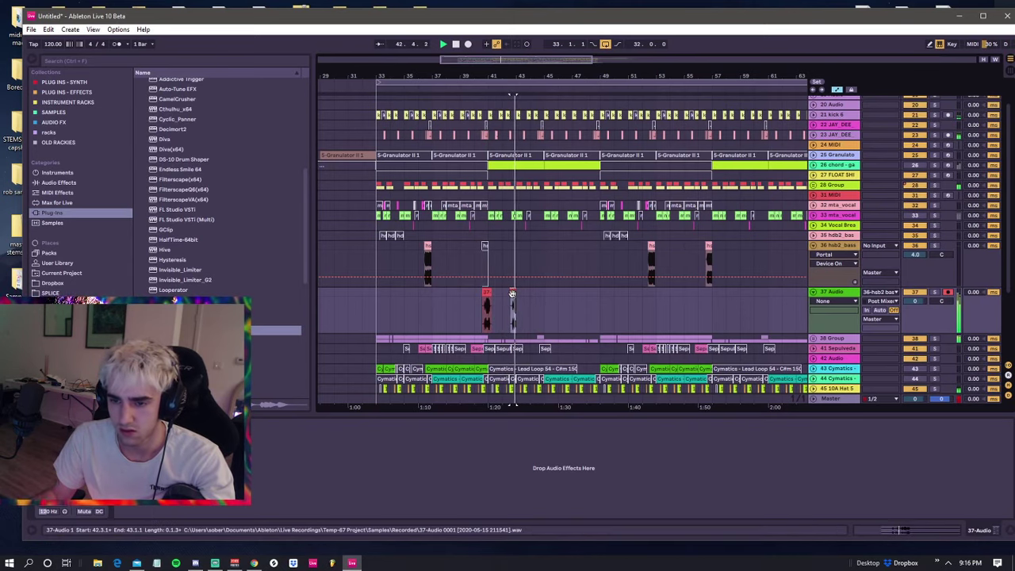
drag(513, 292, 540, 293)
click(486, 296)
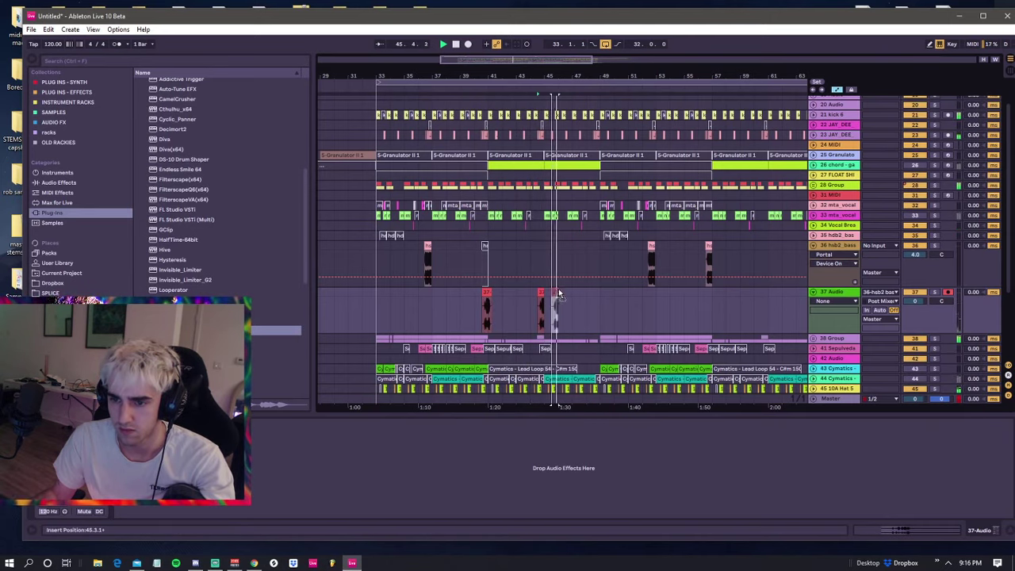
drag(539, 291, 589, 292)
click(489, 293)
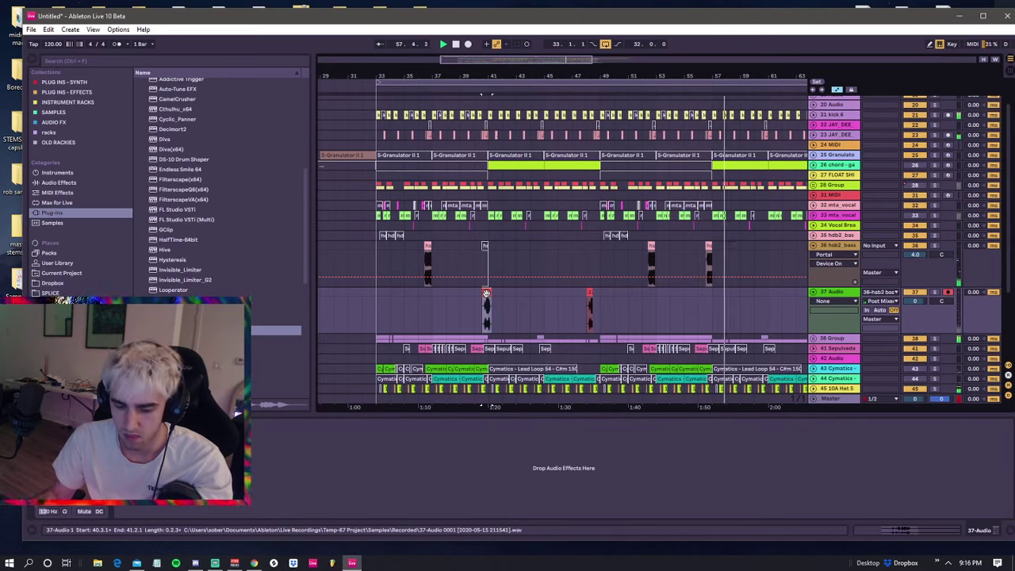
- Restart playback from 33.1.1 and fold the hsb2_bass track and the recorded audio track below it
click(373, 293)
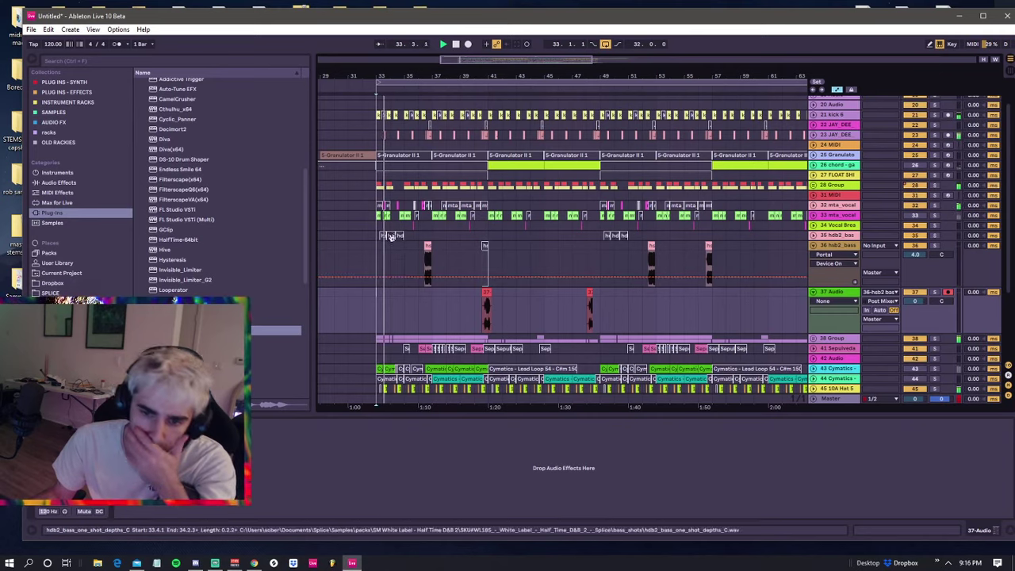
click(815, 249)
click(813, 247)
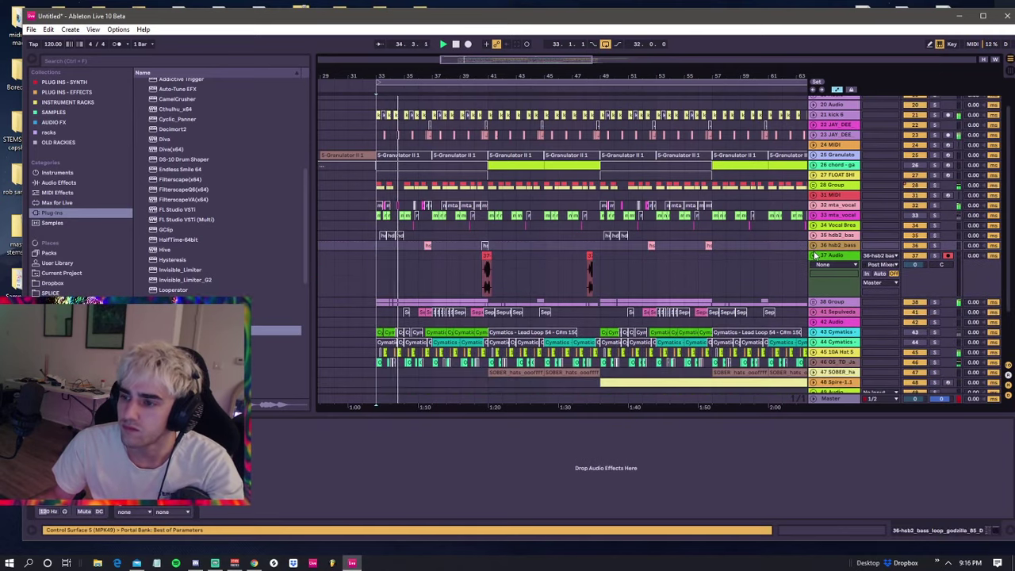
click(812, 255)
drag(534, 72, 479, 33)
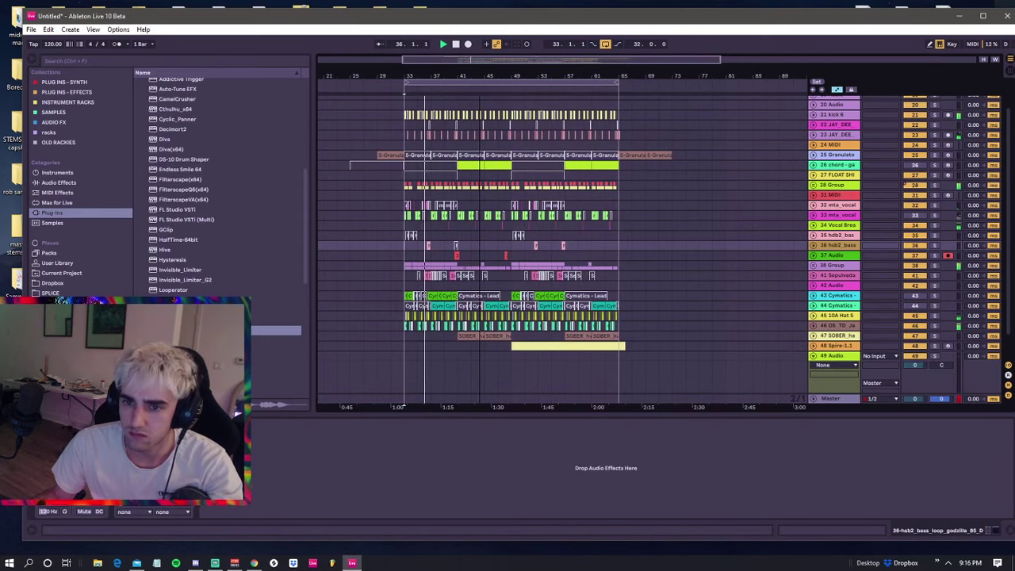
- Audition the arrangement from 33.1.1 with the resampled bass hits in place
click(404, 194)
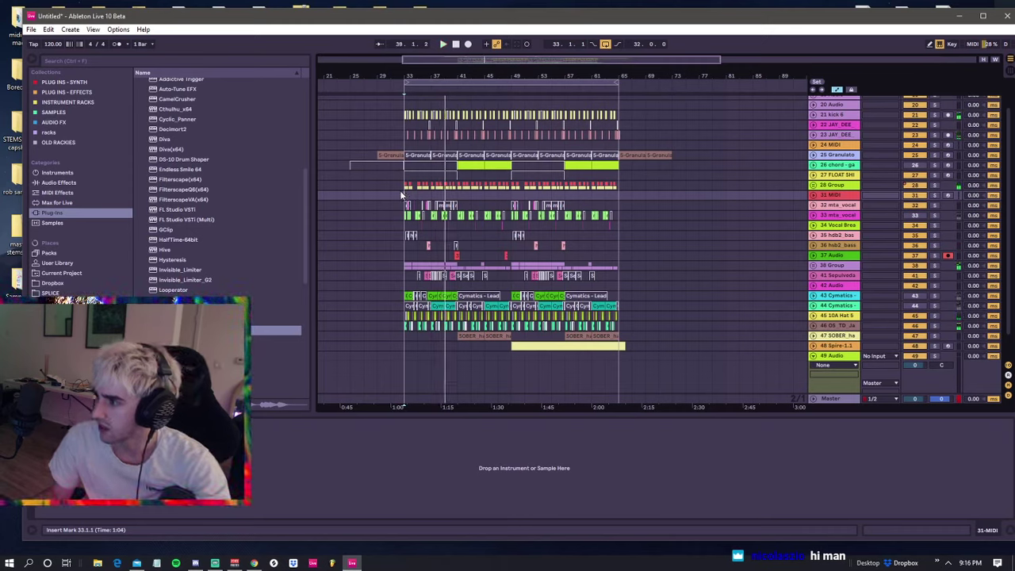
key(space)
key(space)
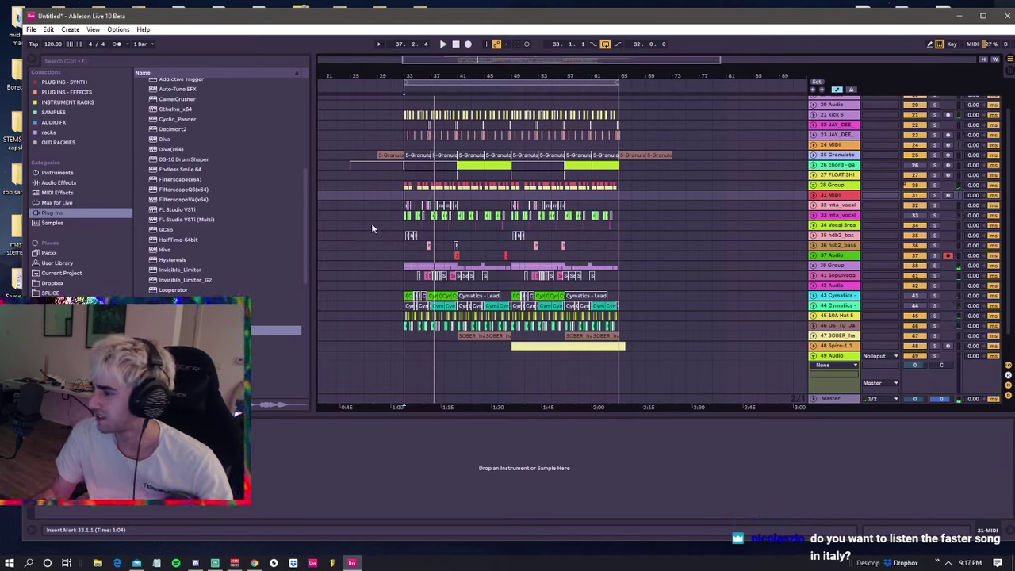
key(space)
key(space)
click(405, 185)
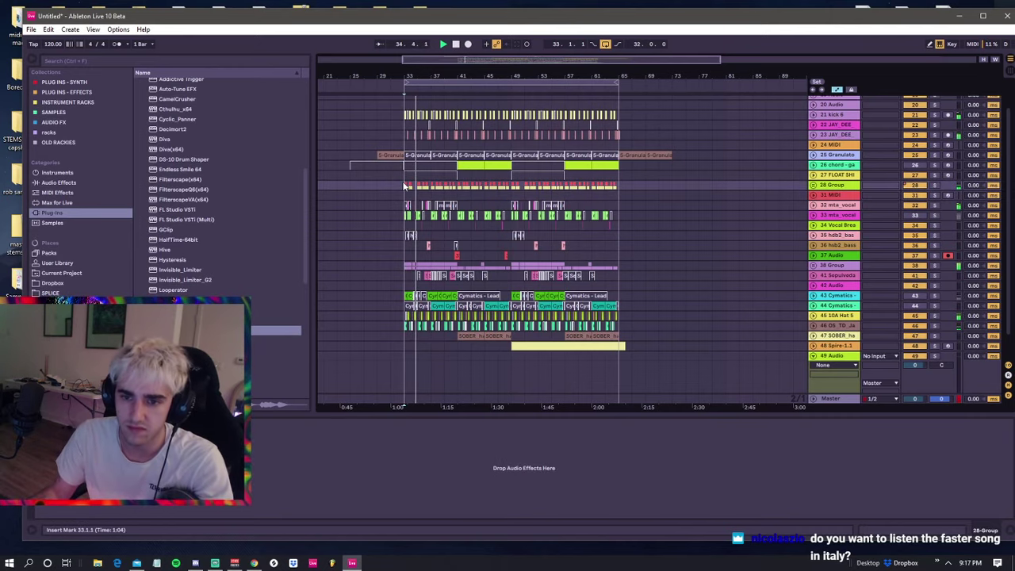
drag(439, 74, 430, 93)
scroll(428, 70, up, 1)
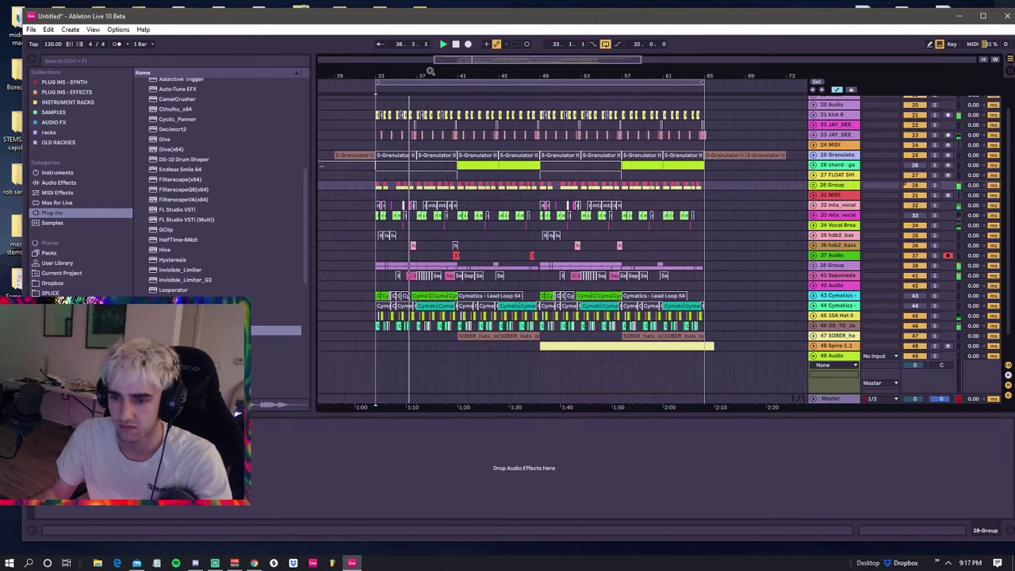
click(377, 192)
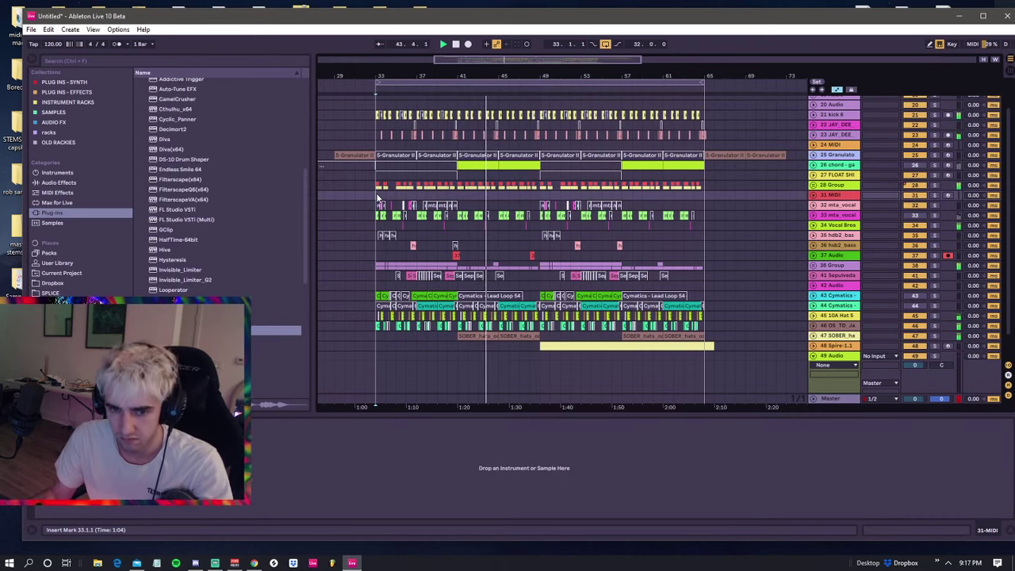
click(528, 181)
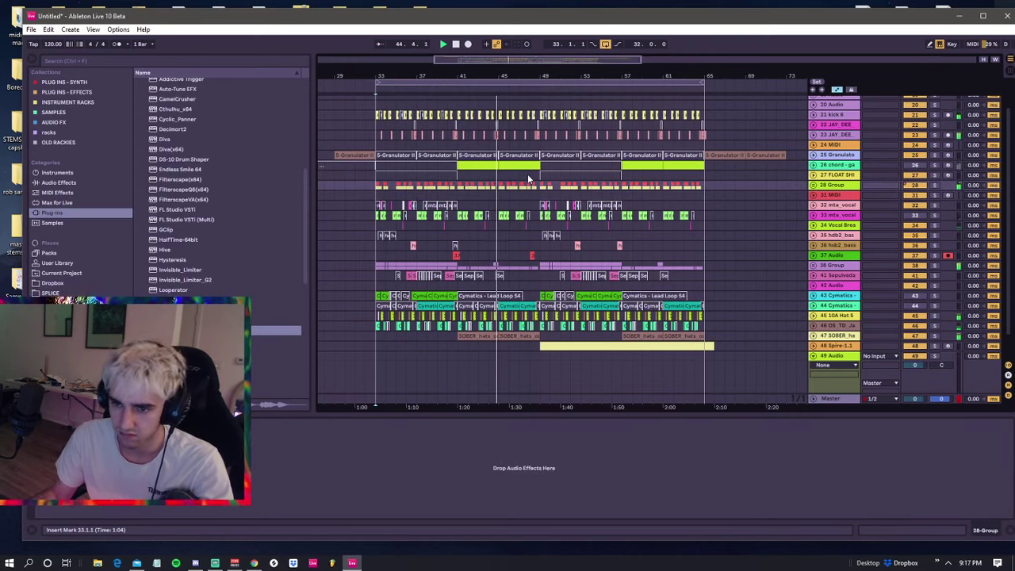
click(457, 188)
click(377, 189)
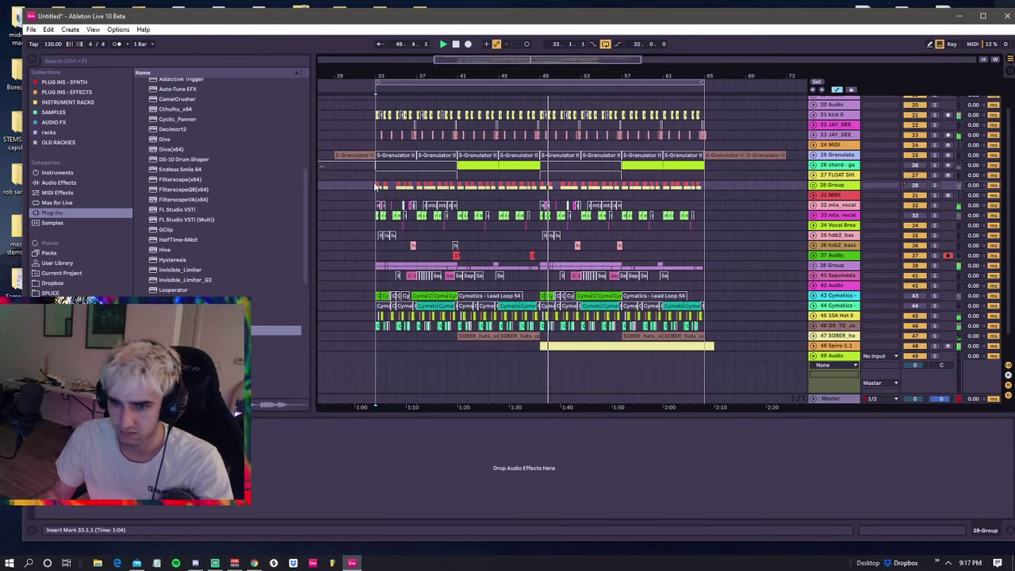
- Check the Spire-1.1 bass line's notes, audition it from 57.1.1, and fold the Spire-1.1 and 49 Audio tracks
right_click(553, 344)
click(524, 348)
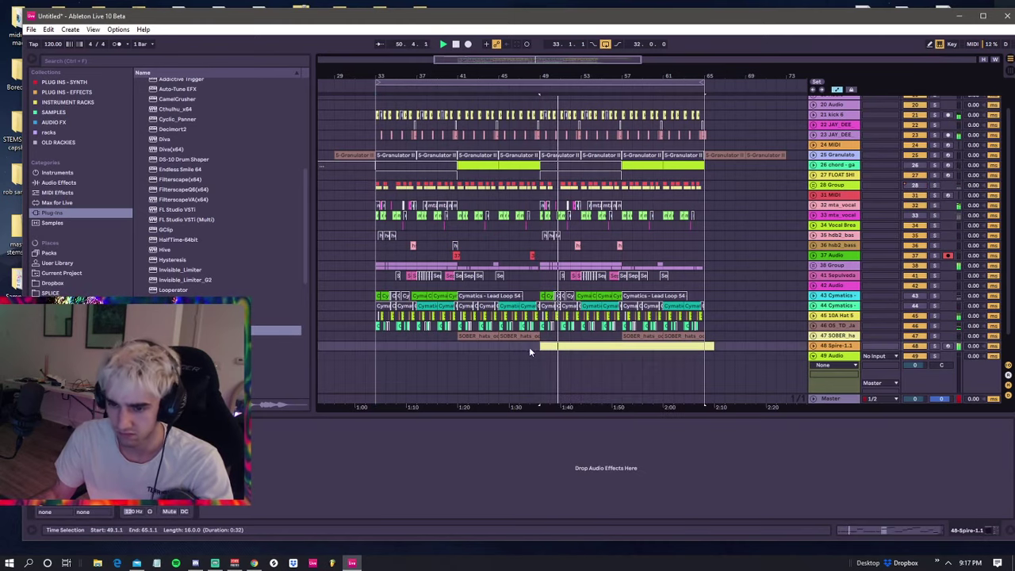
scroll(537, 347, down, 1)
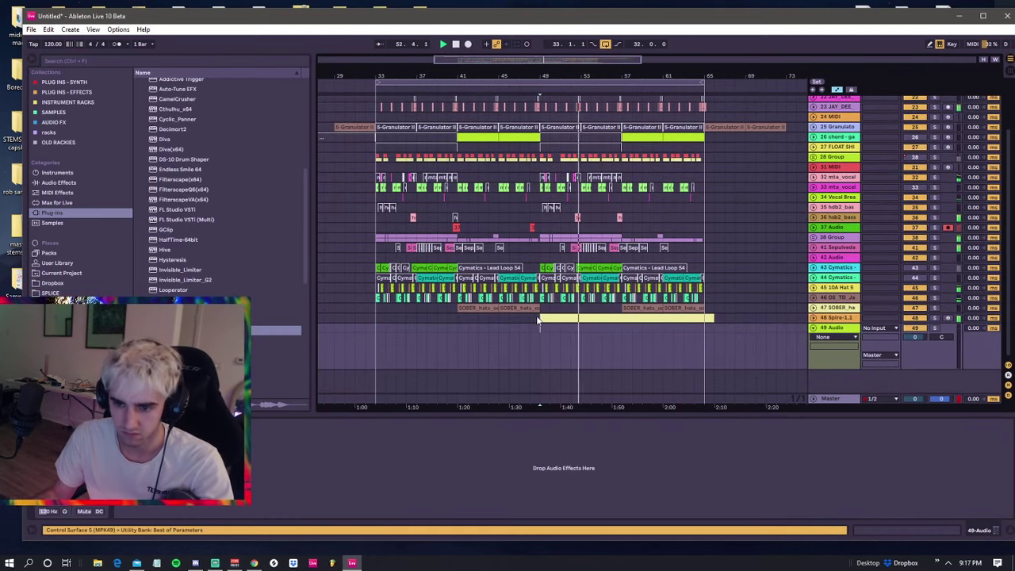
click(538, 319)
click(539, 326)
click(538, 320)
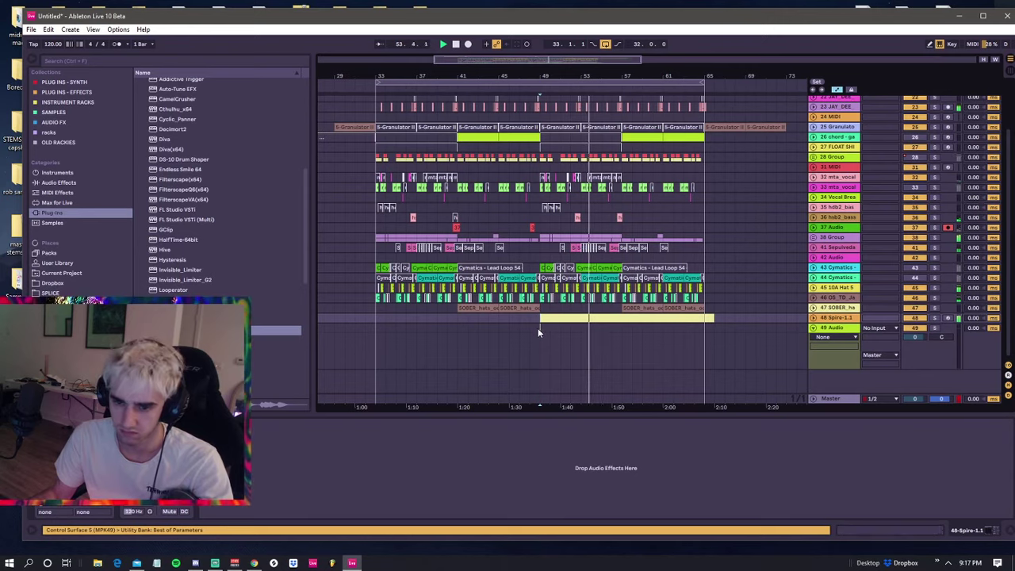
click(813, 318)
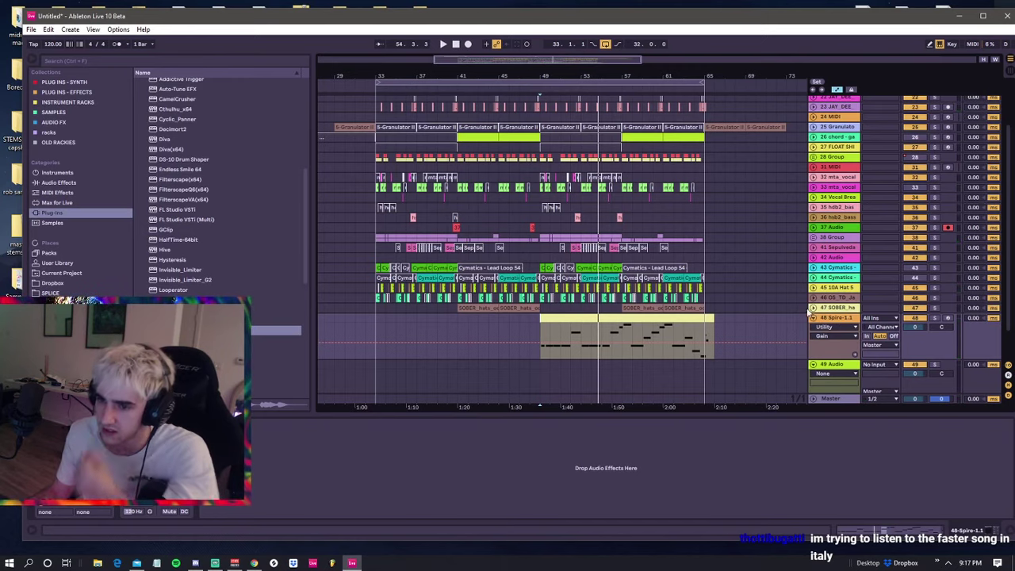
key(space)
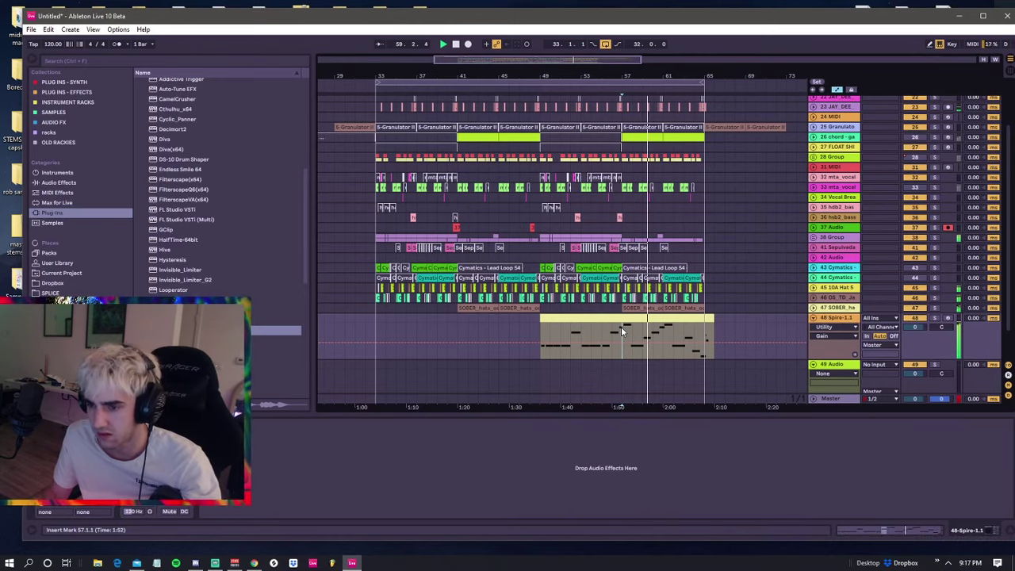
click(812, 318)
click(813, 328)
click(543, 325)
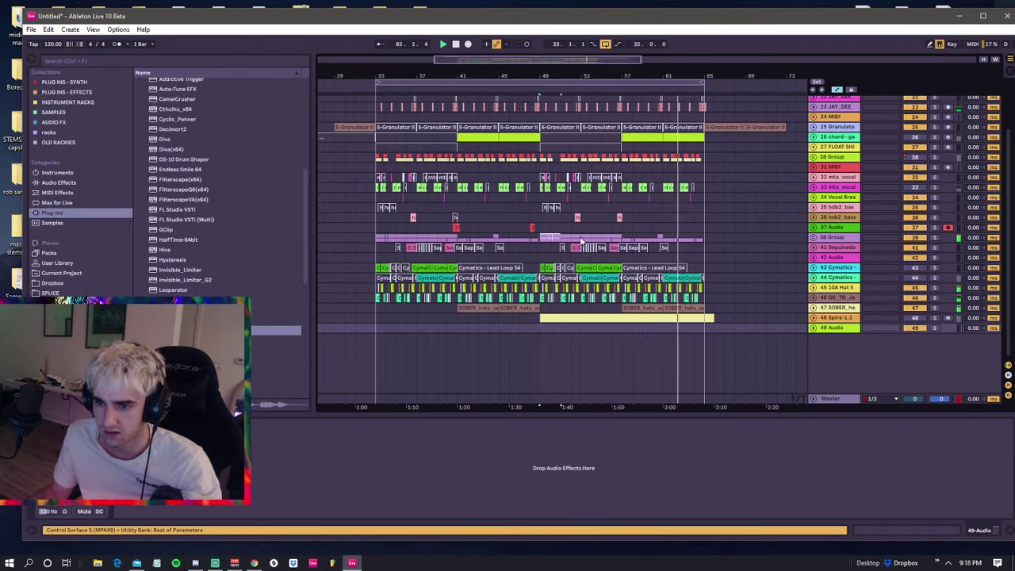
- Insert an audio track below 38 Group, take its input from 38-Group post mixer, arm it, and record the group from bar 49
drag(539, 238, 702, 244)
click(821, 240)
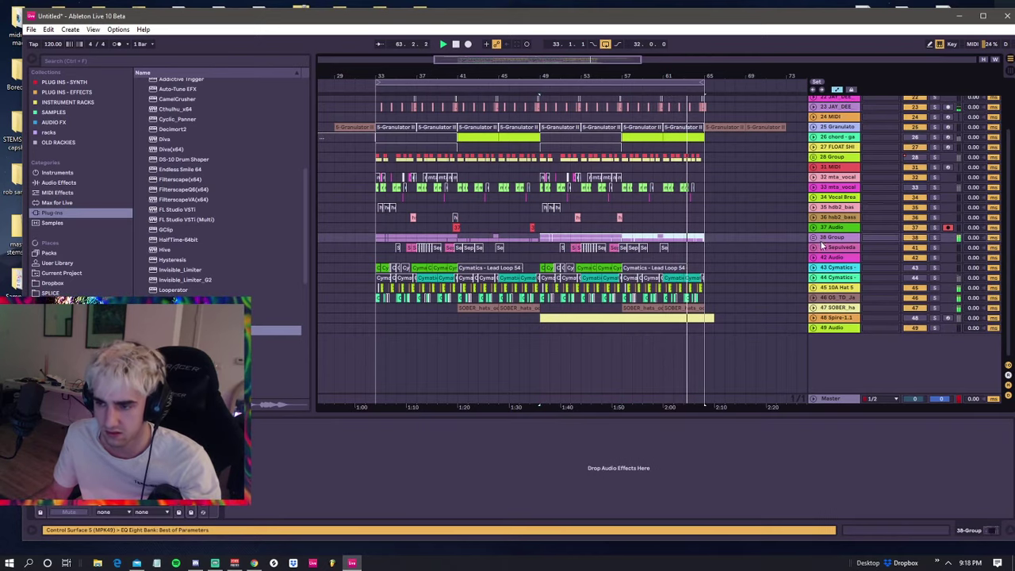
key(ctrl+t)
click(897, 251)
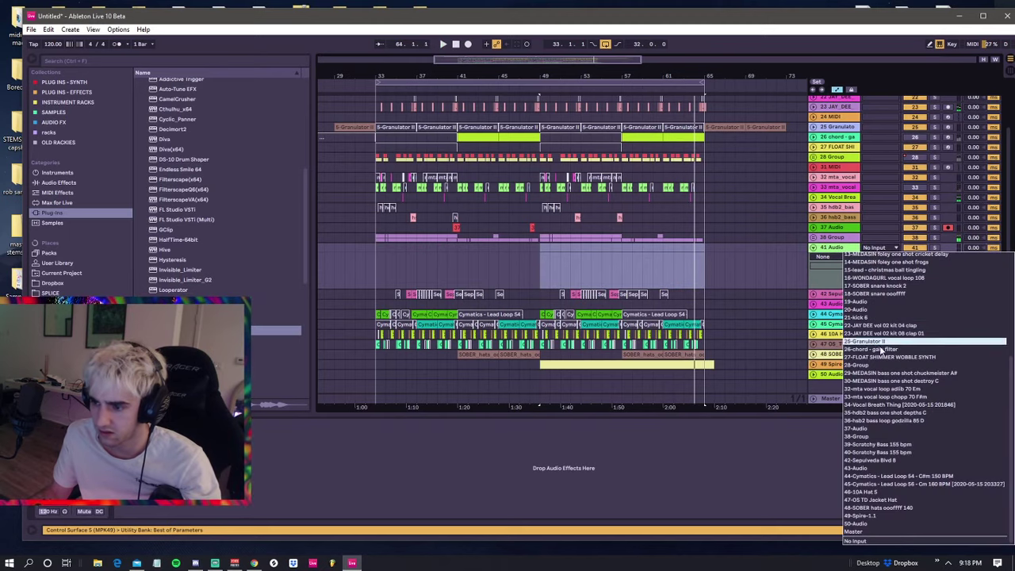
click(880, 440)
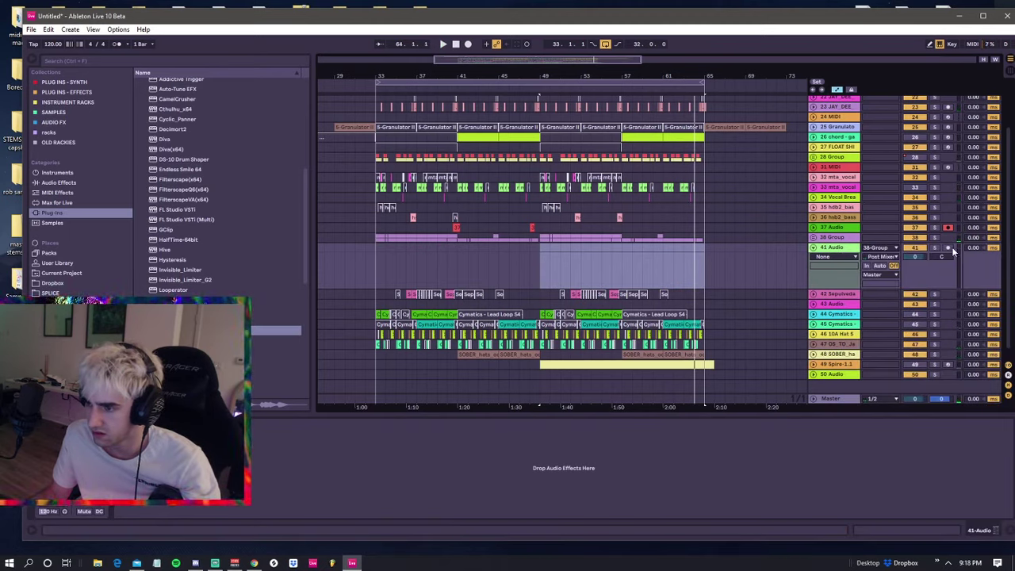
click(469, 45)
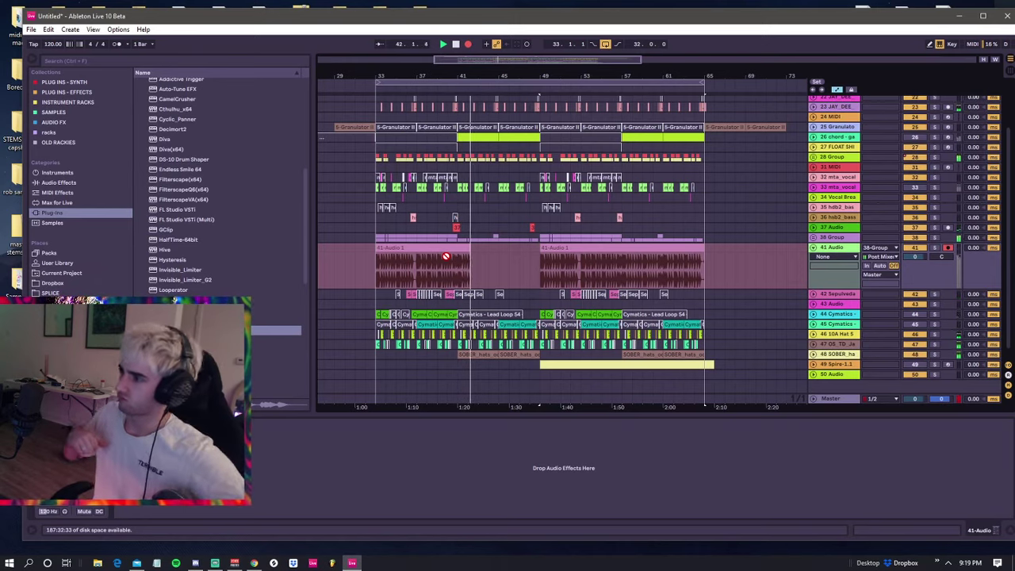
key(space)
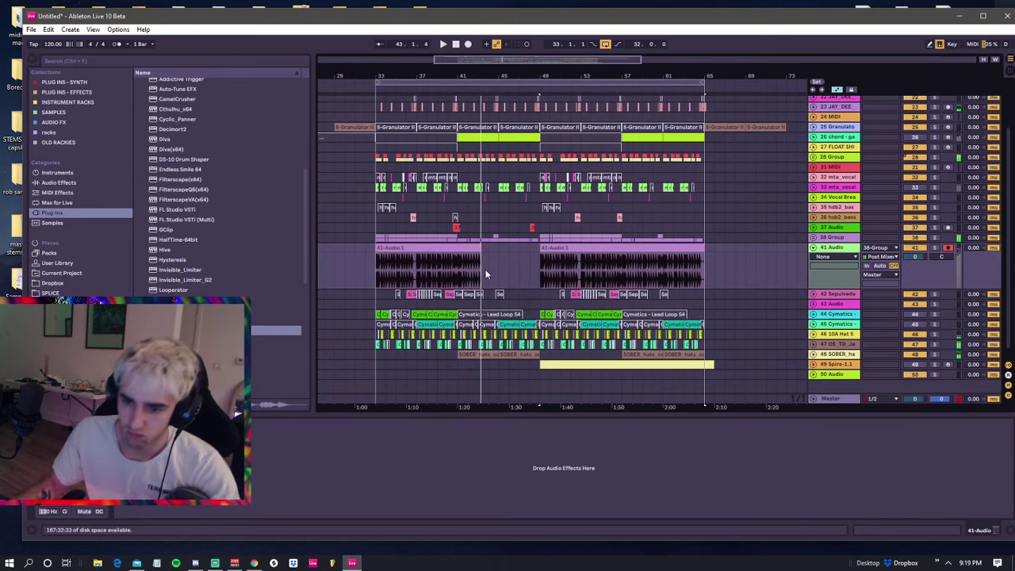
- Trim the extra recorded take at bar 33 to end at bar 41, deactivate it, and audition the take at bar 49
drag(480, 250, 448, 247)
key(0)
click(546, 248)
key(space)
key(space)
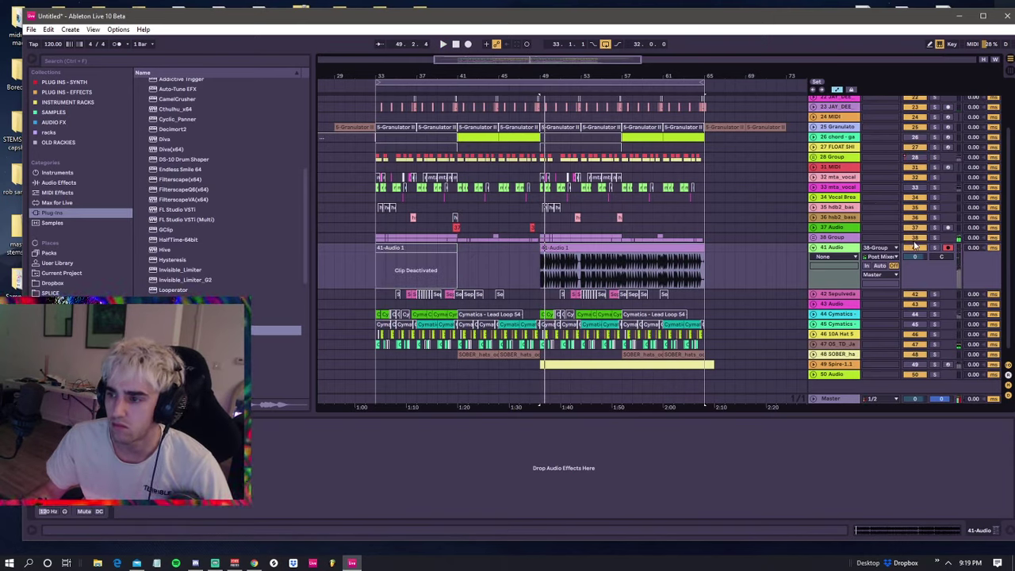
- Copy the recorded 38 Group take from bar 49 to bar 65 and insert a MIDI track below it
click(622, 248)
drag(593, 247, 756, 250)
drag(733, 77, 666, 63)
key(minus)
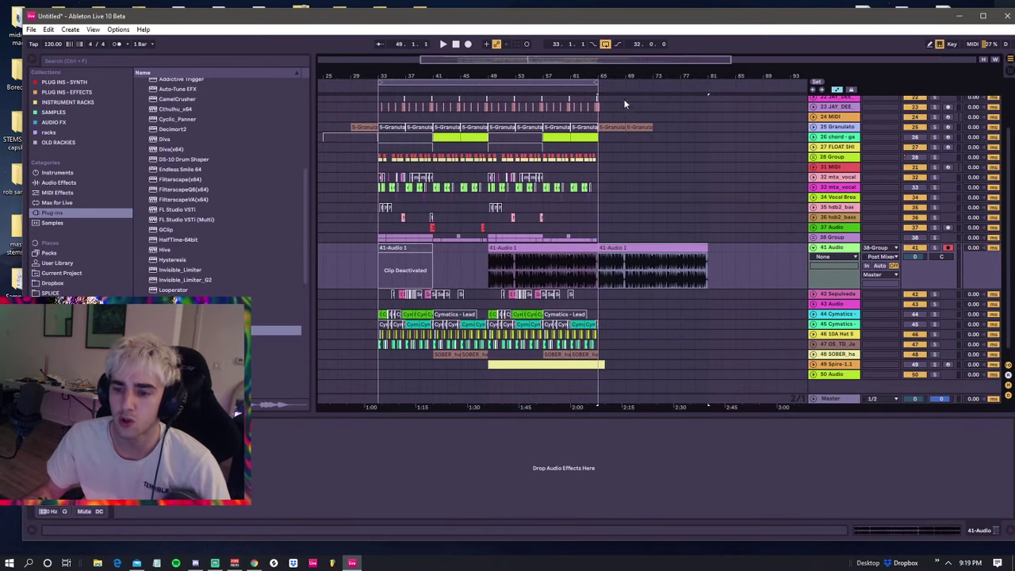
key(ctrl+shift+t)
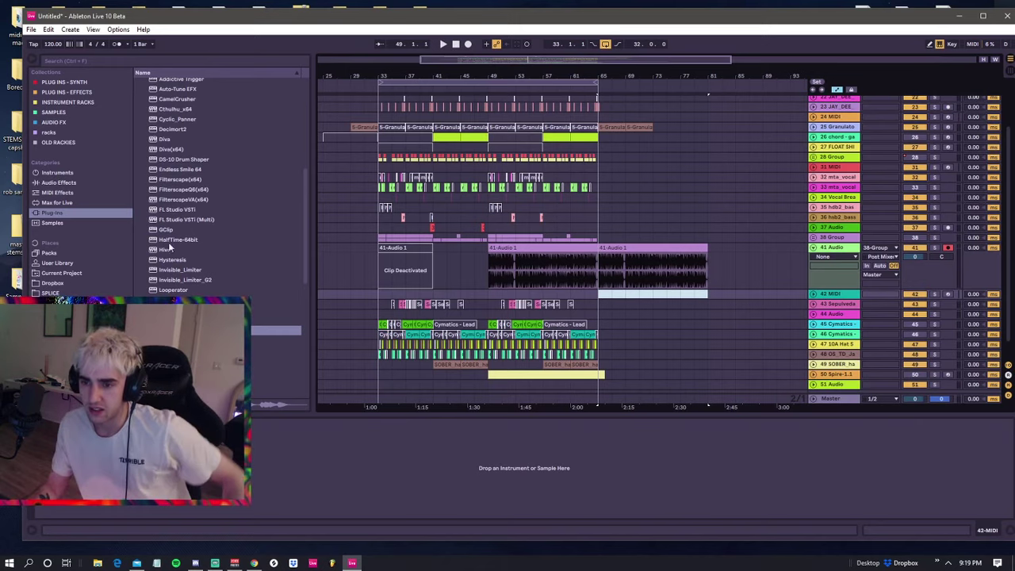
- Audition the copied take from 65.1.1 and deactivate the Granulator clips at bars 65 and 69
click(612, 248)
key(space)
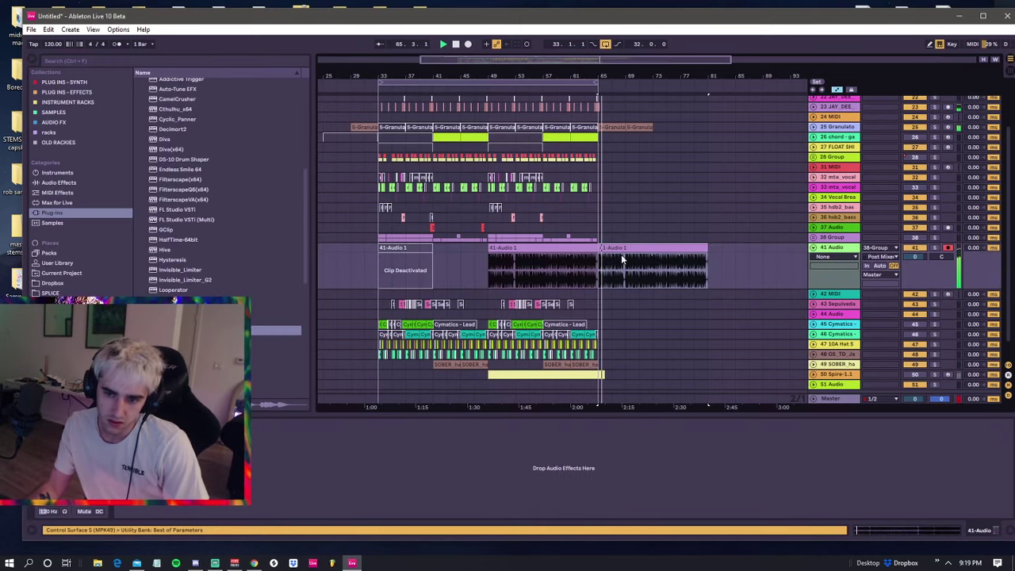
click(616, 129)
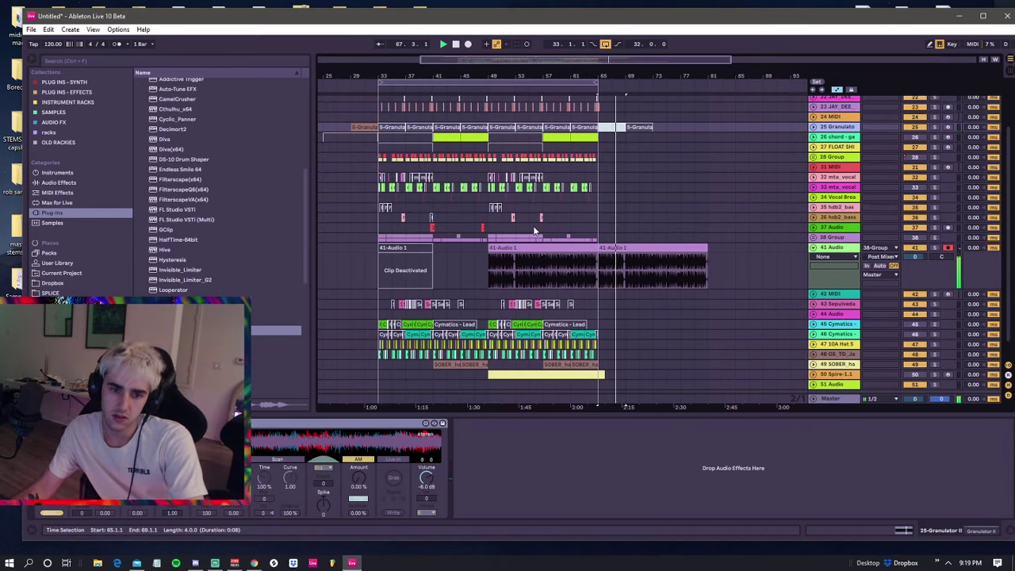
click(596, 230)
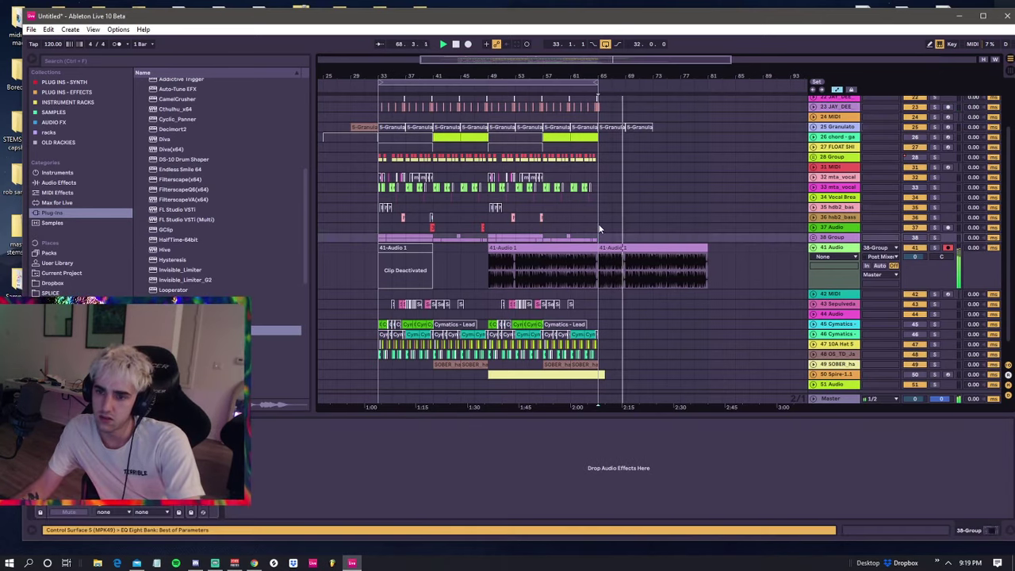
click(600, 234)
key(space)
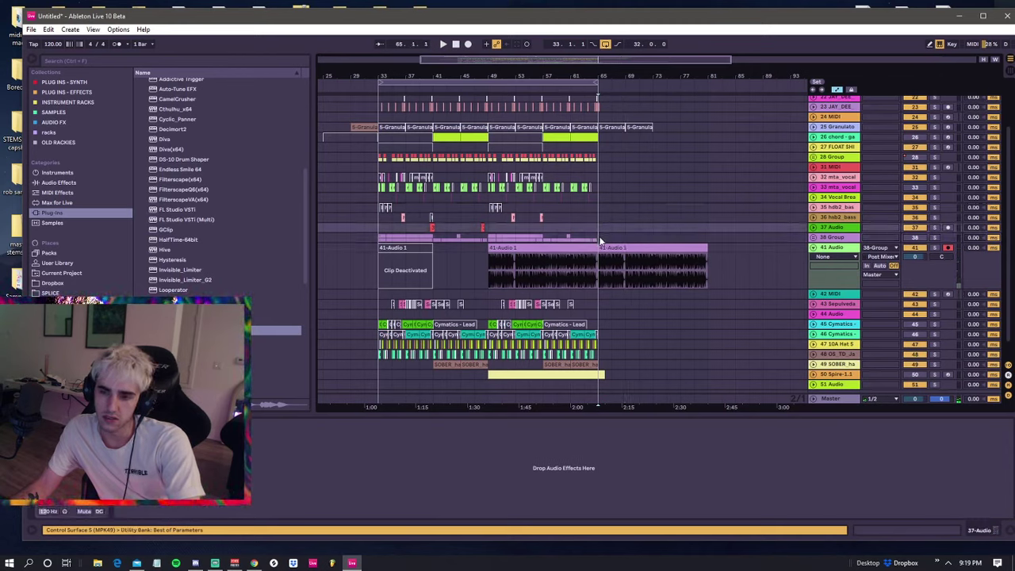
- Select bars 65 to 81 on the empty MIDI track below the recorded bass take and load Sylenth1 onto it
click(598, 277)
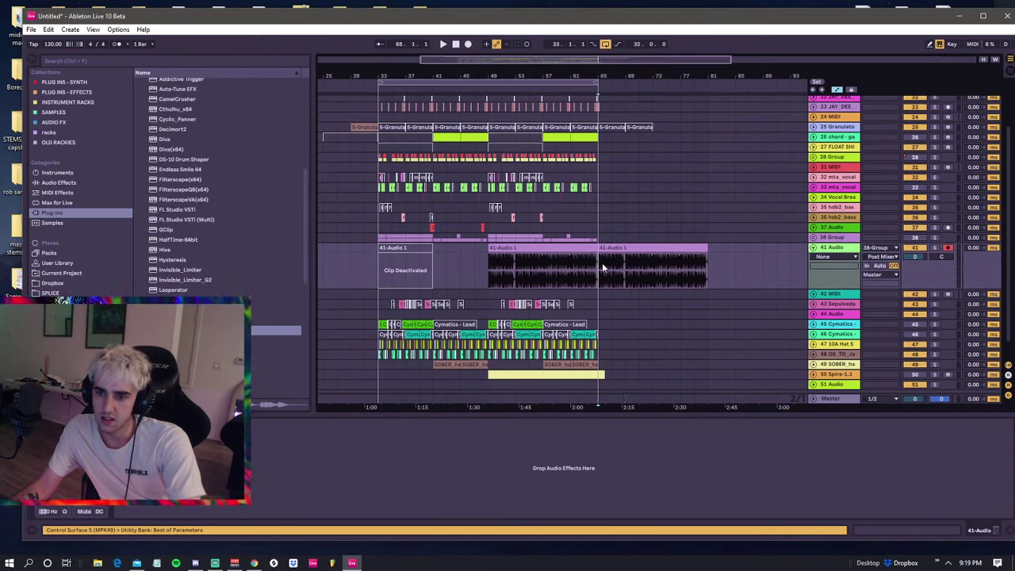
click(710, 251)
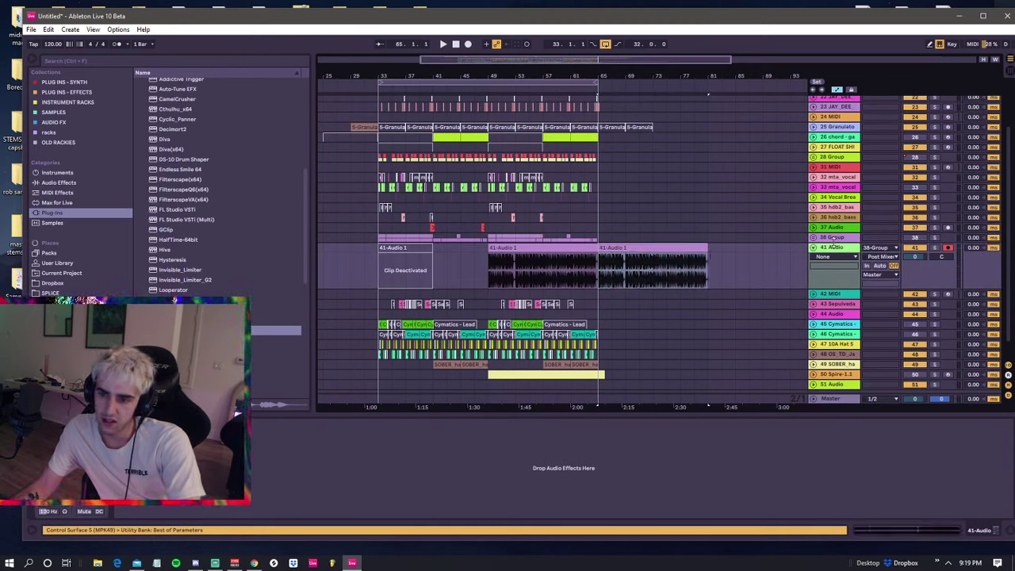
drag(599, 294, 704, 293)
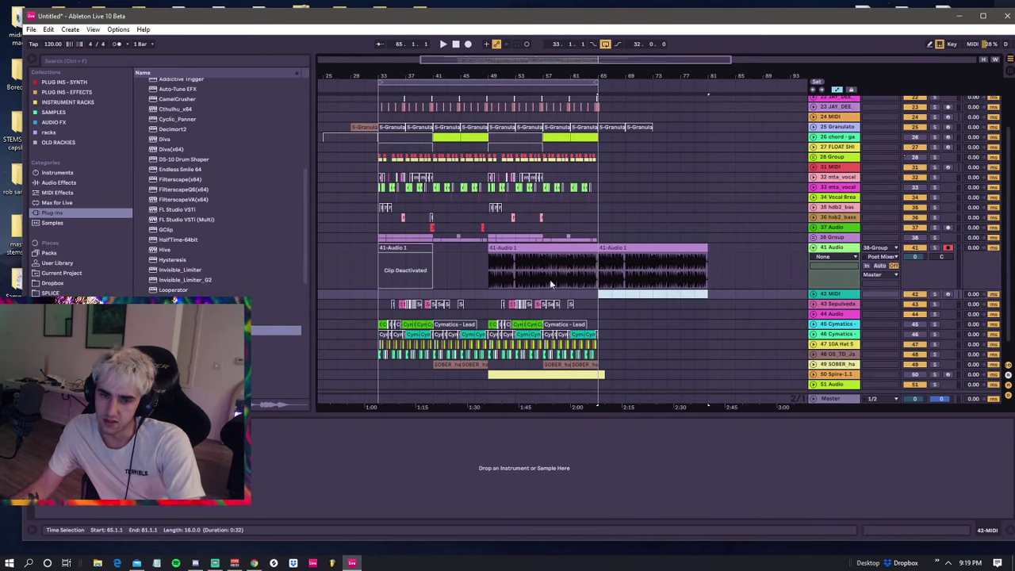
scroll(231, 253, down, 6)
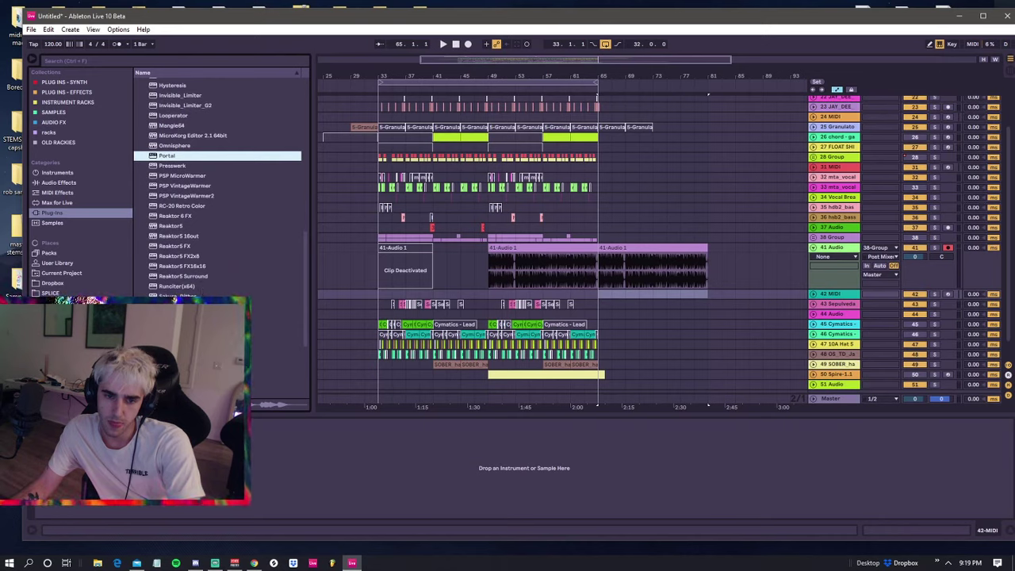
scroll(218, 187, down, 3)
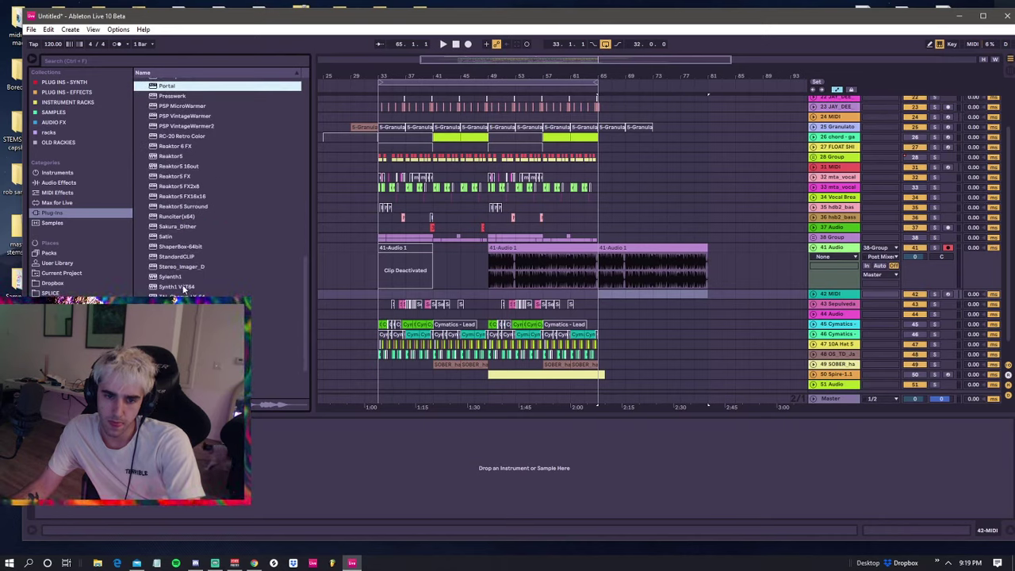
click(178, 277)
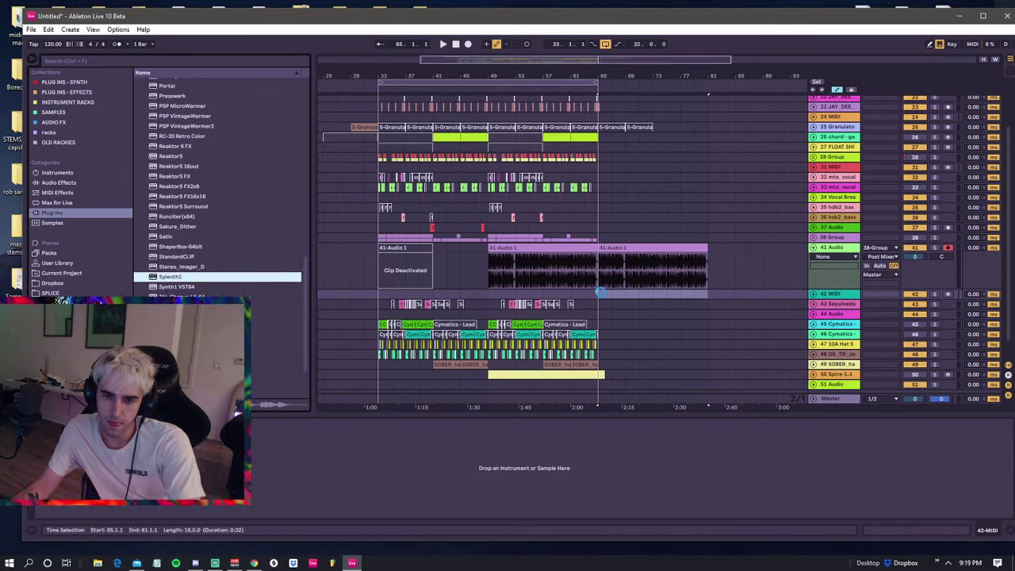
key(Return)
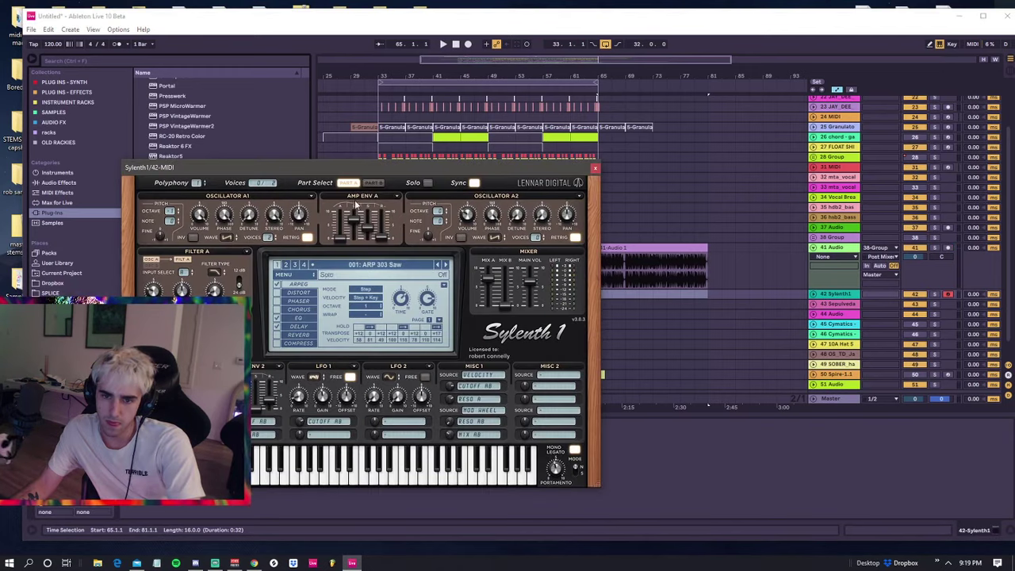
- Decline the Sylenth1 update and try the factory preset 042: LD Big Fifth
click(349, 267)
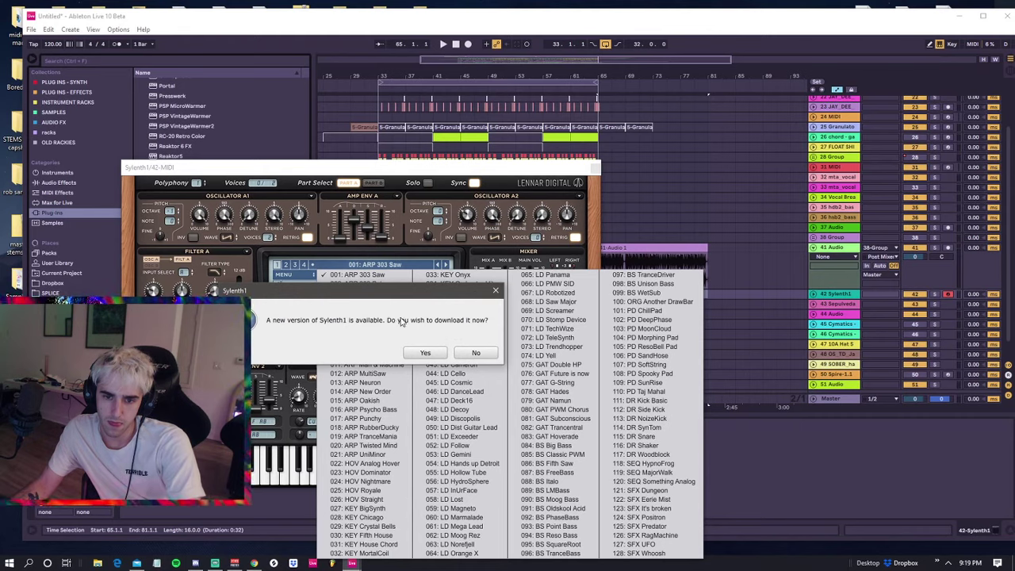
click(476, 353)
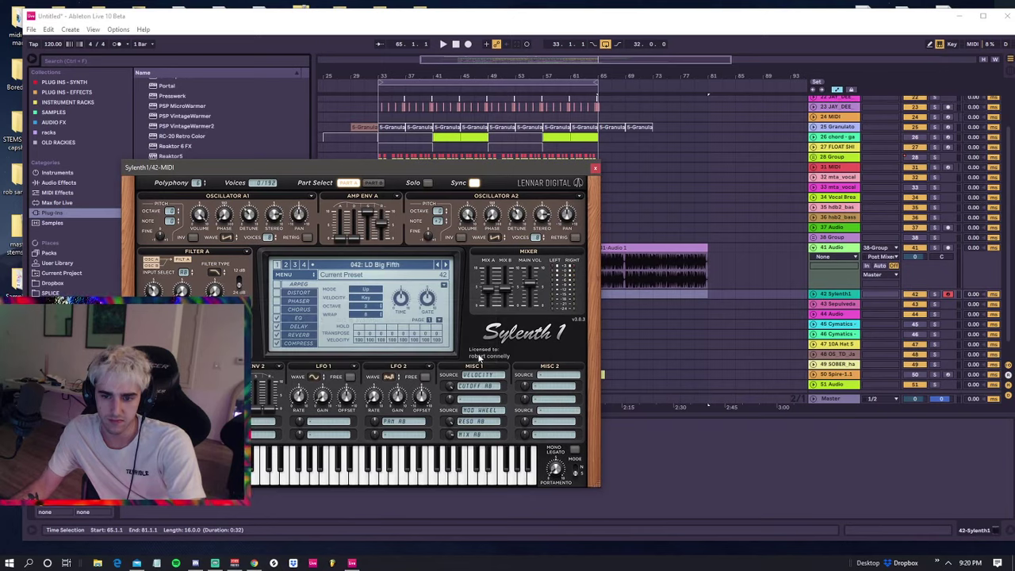
click(377, 266)
click(372, 266)
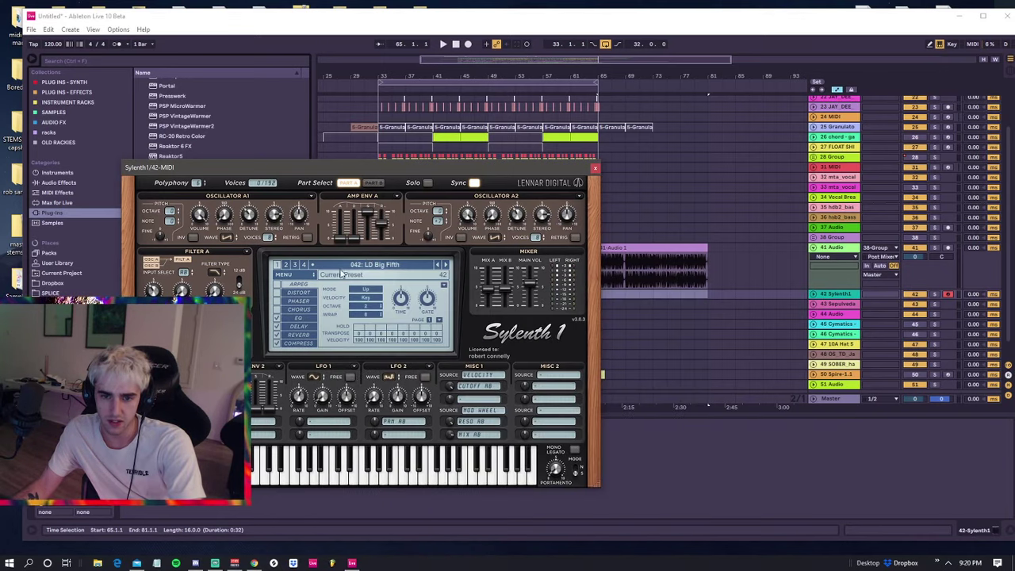
- Load a custom sound bank in Sylenth1 and choose its preset 034: Bass - Sourturn
click(304, 276)
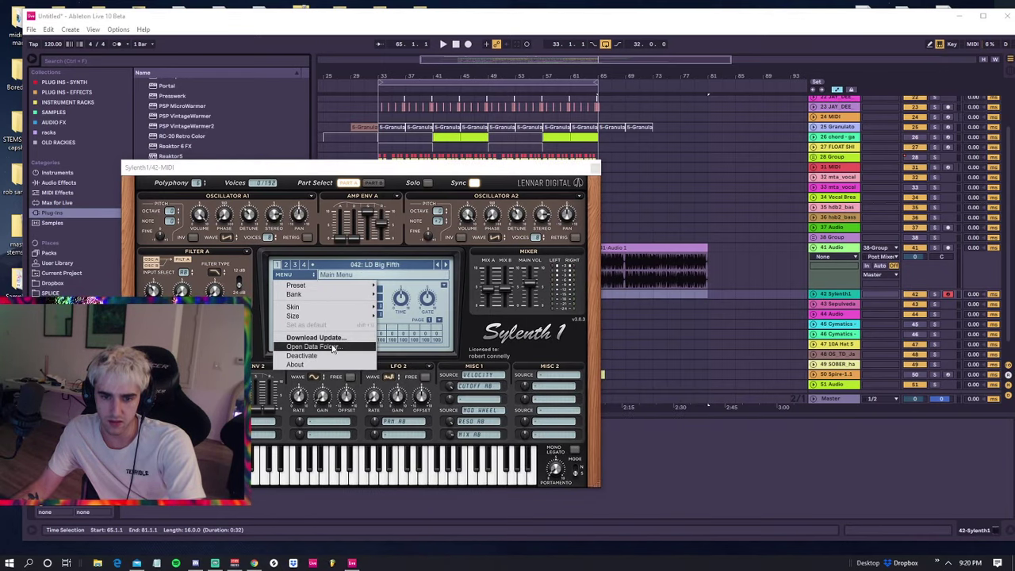
mouse_move(336, 296)
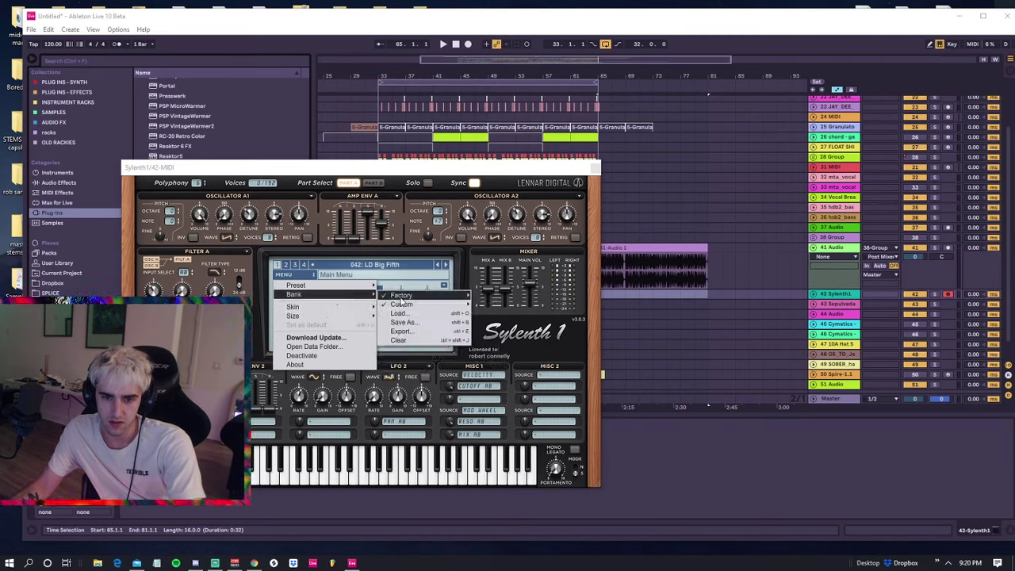
mouse_move(421, 306)
click(530, 336)
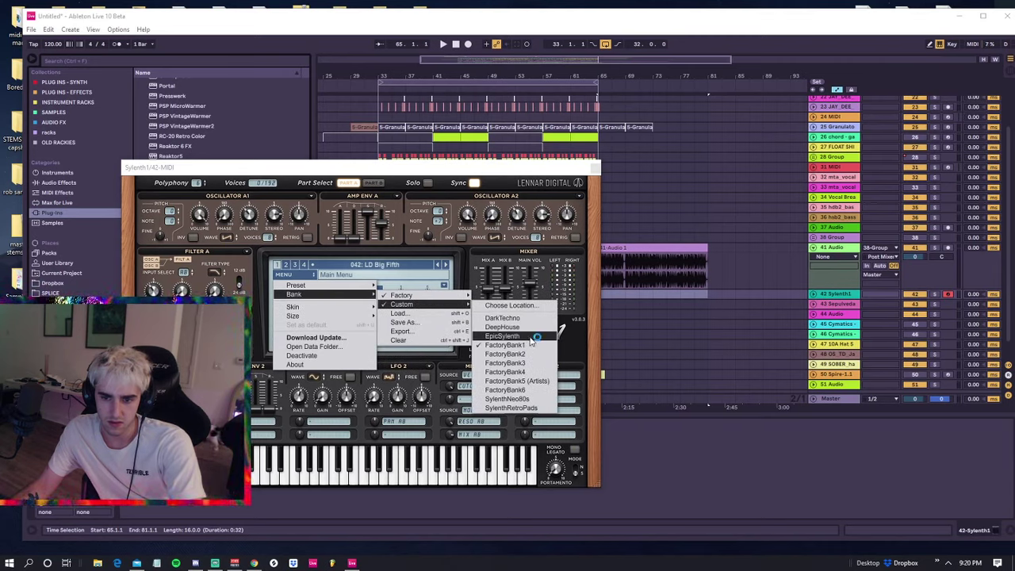
click(541, 405)
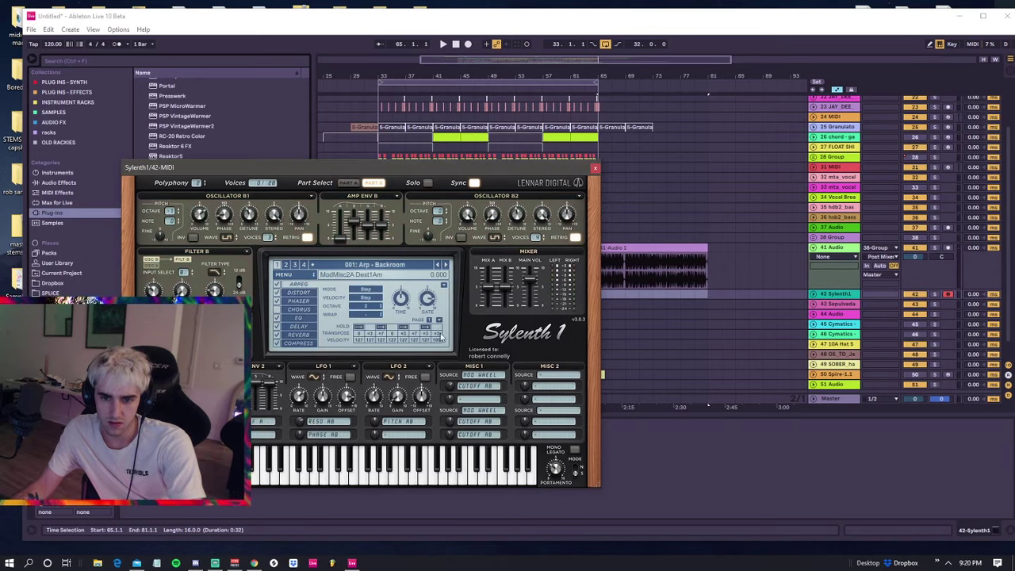
click(378, 269)
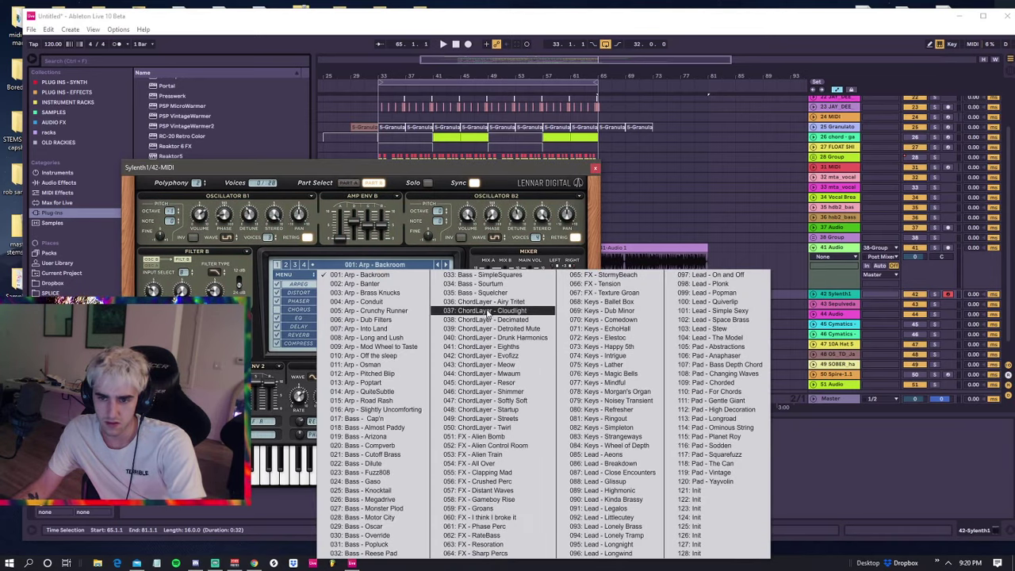
click(478, 283)
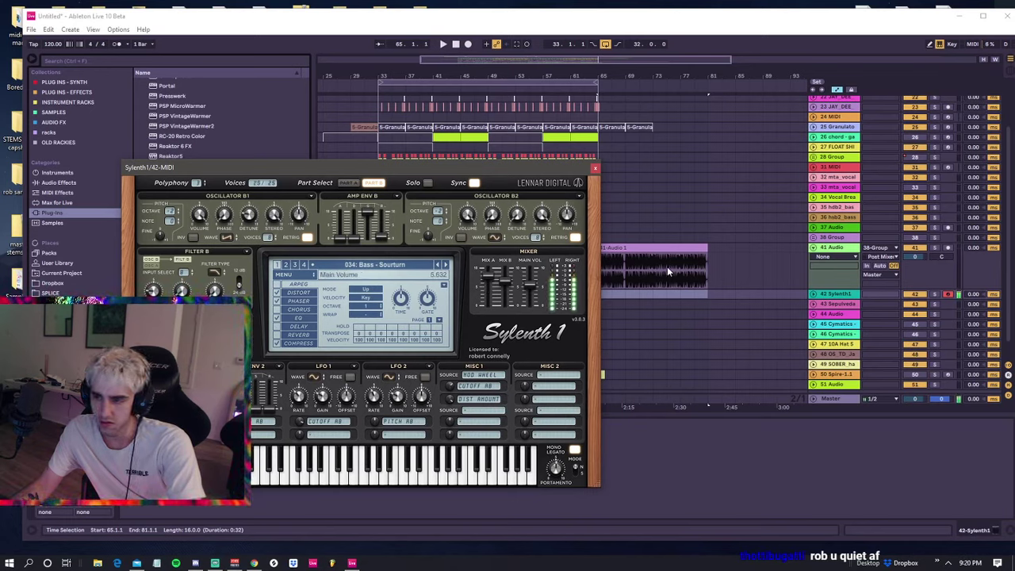
- Set the computer keyboard octave to C2–D3, play Sylenth1 bass notes over the running arrangement, and capture them as a MIDI clip
key(x)
key(d)
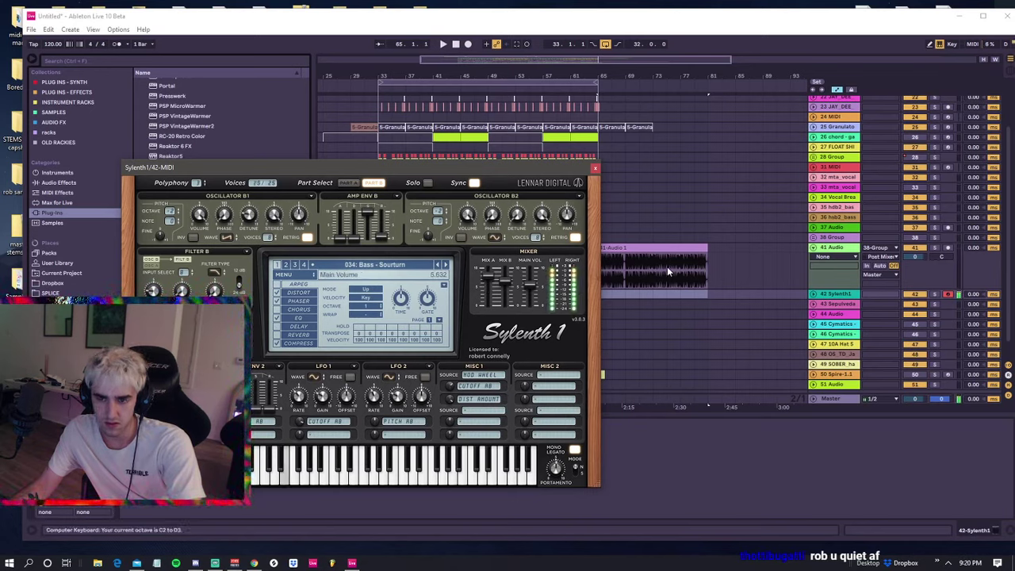
key(space)
key(j)
key(d)
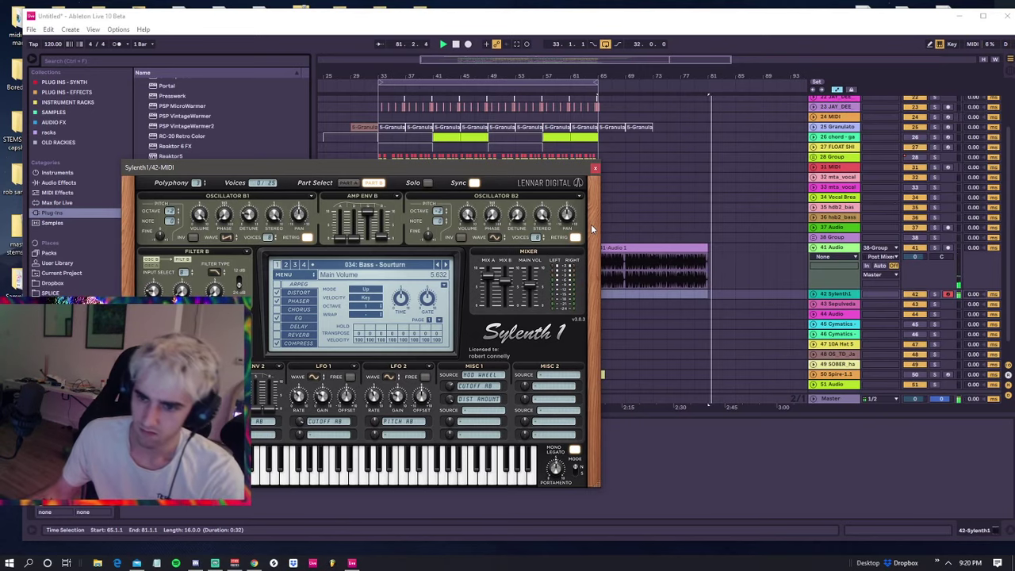
click(516, 45)
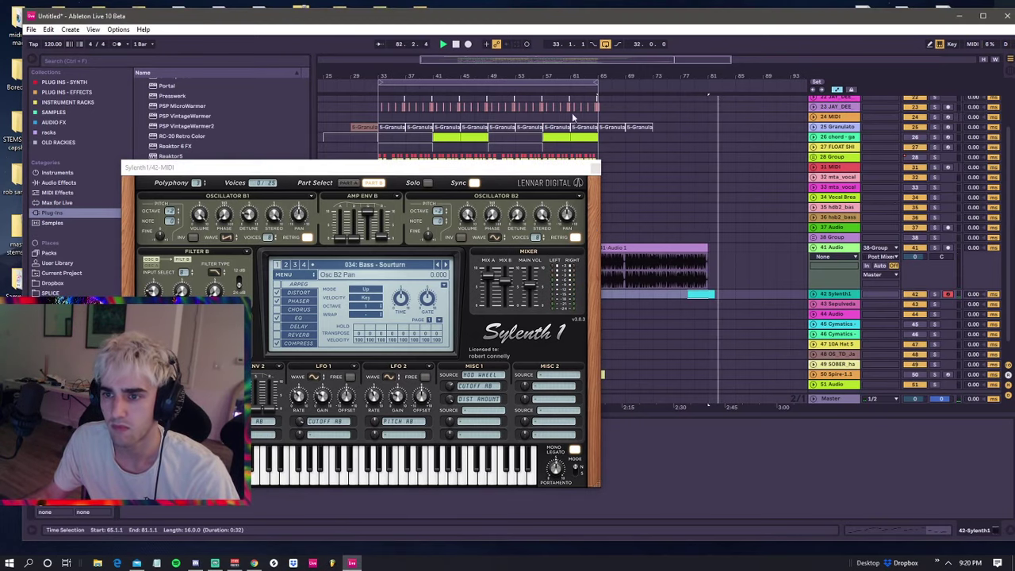
- Close the Sylenth1 window and move the captured clip on track 42 to start at bar 73
click(595, 169)
drag(688, 295, 655, 296)
key(space)
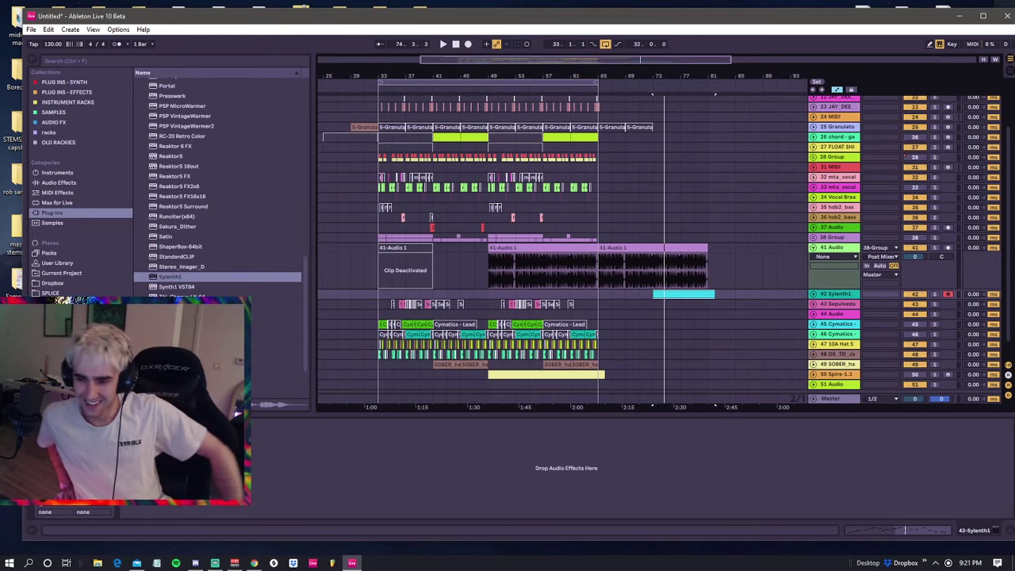
- Listen to the 41-Audio clips, playing from bar 49 and then from bar 65
click(557, 249)
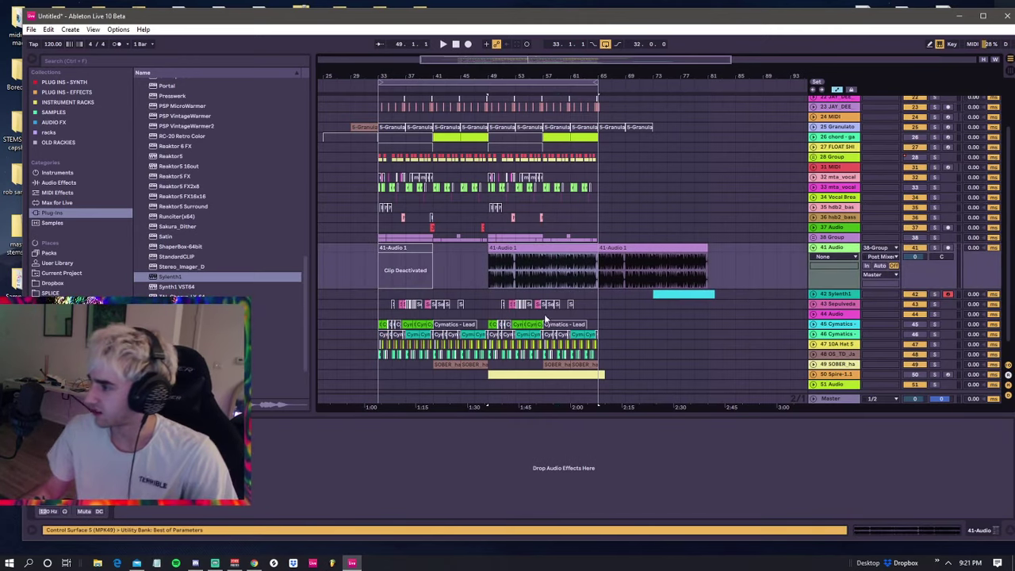
key(space)
key(space)
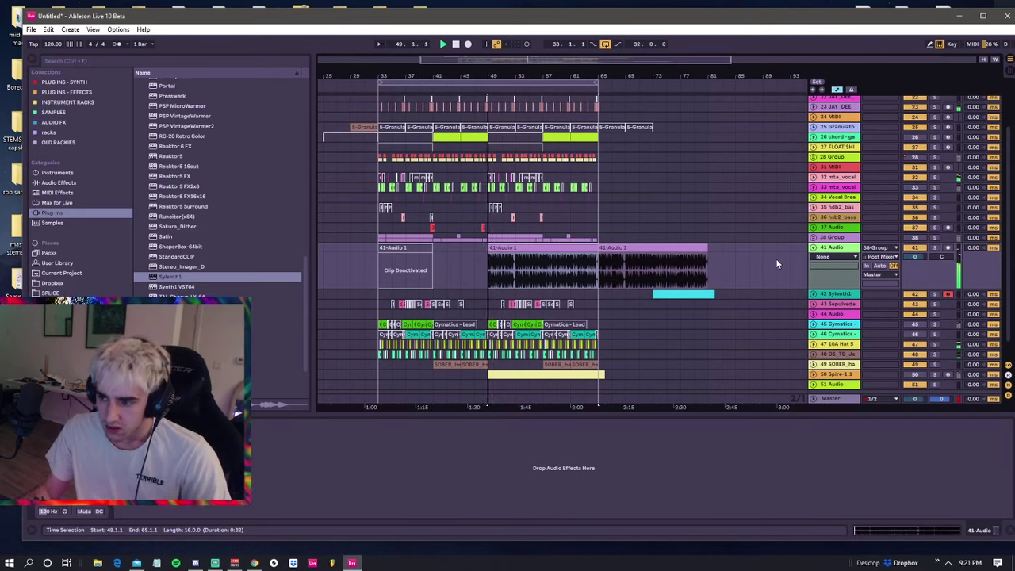
click(601, 248)
key(space)
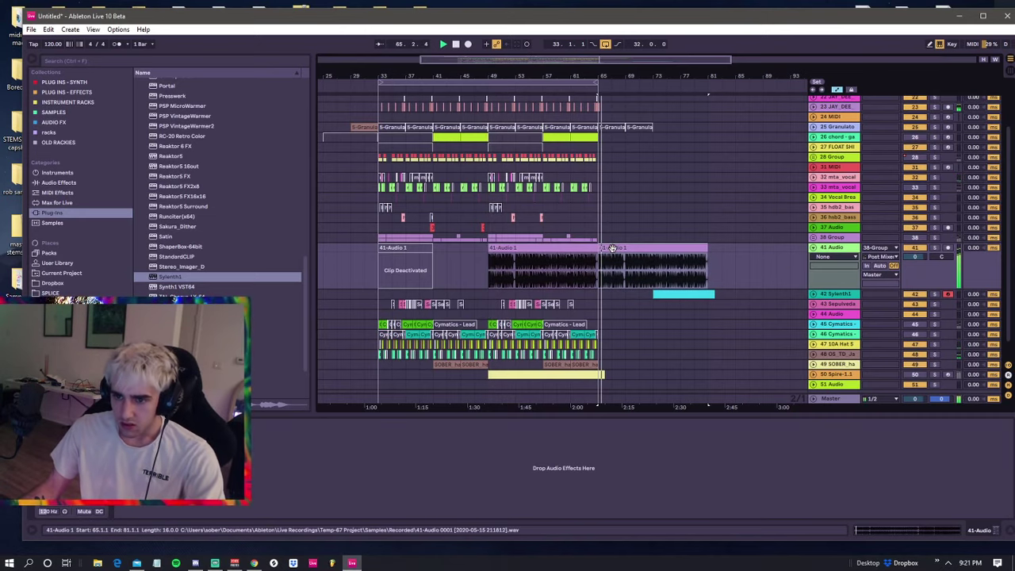
- Shift the 41-Audio clip at bar 65 about one beat later and play the transition from bar 65
scroll(600, 249, up, 5)
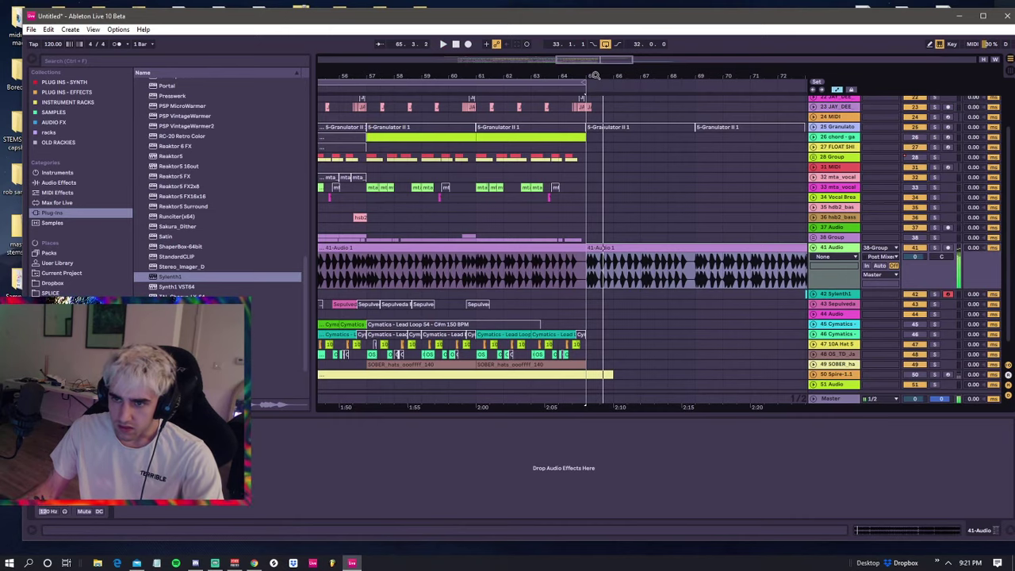
scroll(600, 226, up, 4)
drag(592, 248, 612, 256)
click(586, 237)
key(space)
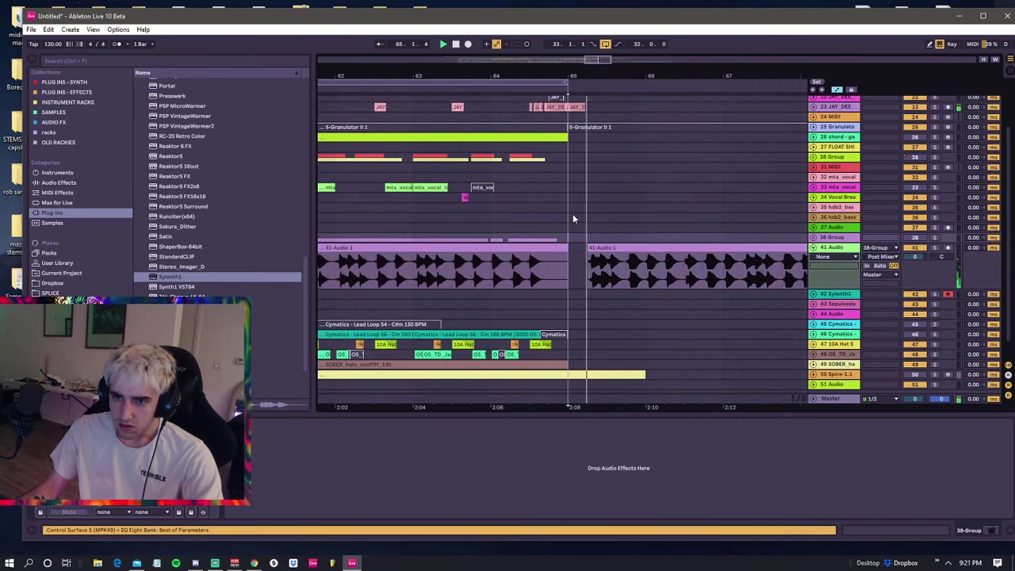
- Listen to the captured Sylenth1 clip together with the 41-Audio clip from bar 73
scroll(520, 159, down, 3)
scroll(634, 270, down, 3)
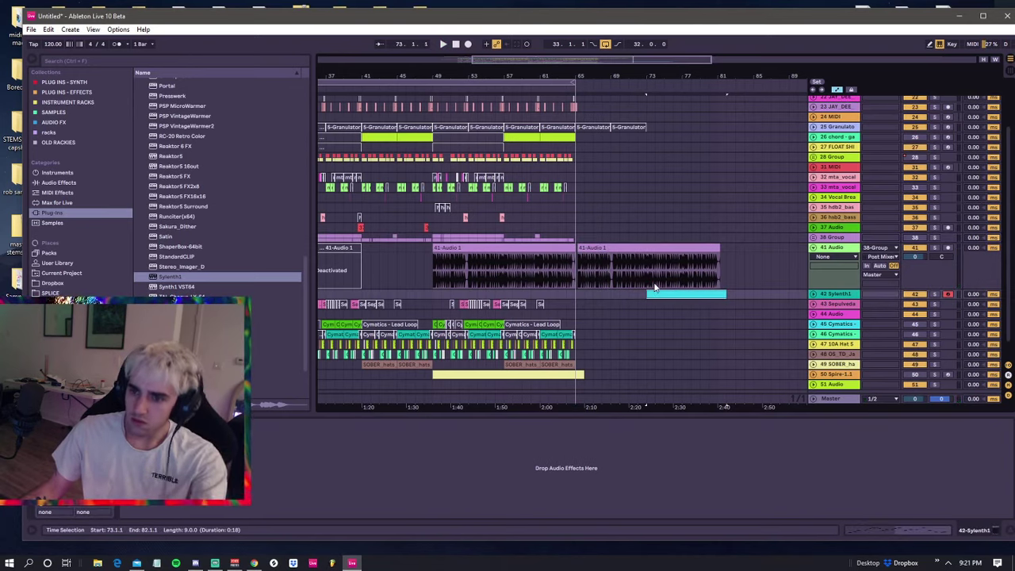
click(646, 265)
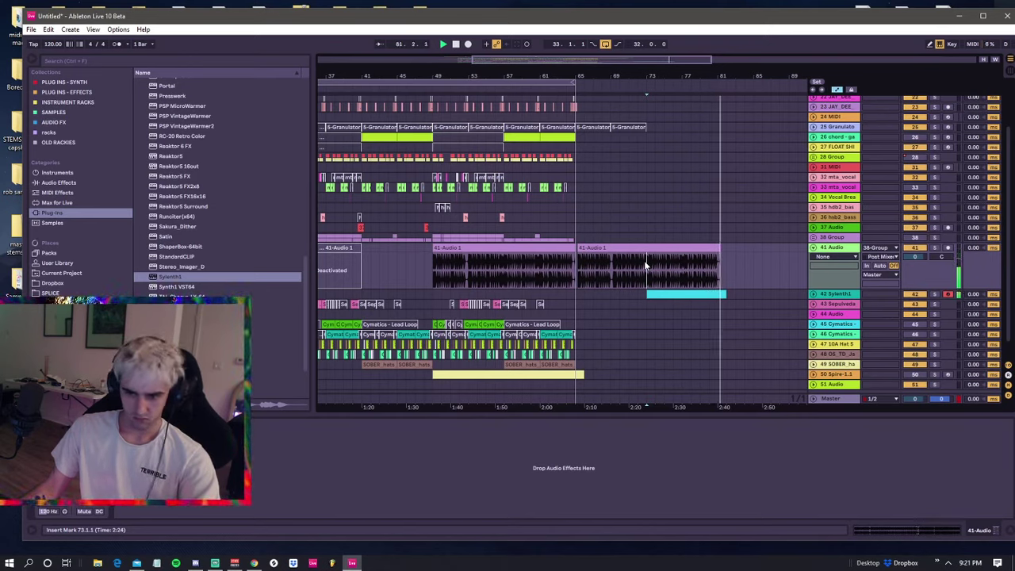
- Undo the last position change of the second 41-Audio clip and put the insert mark at bar 65
click(674, 259)
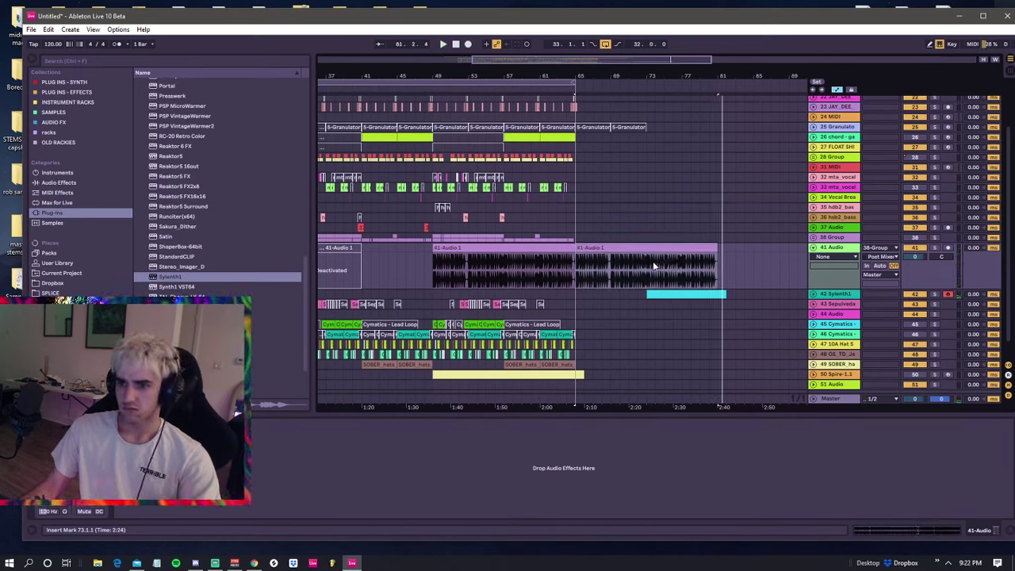
key(ctrl+z)
click(574, 267)
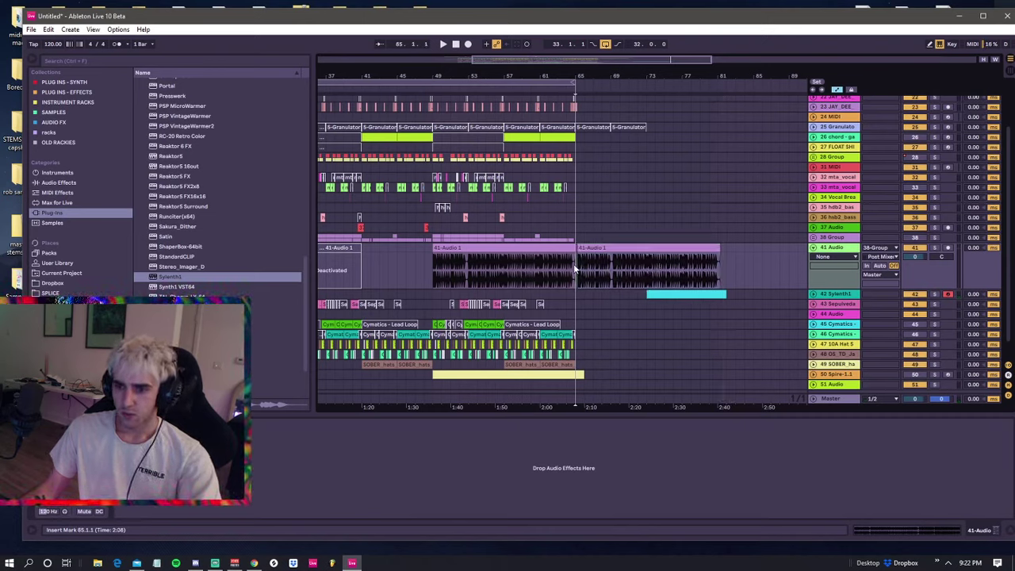
- Play the arrangement from bar 49 and listen through to the transition at bar 65
click(431, 268)
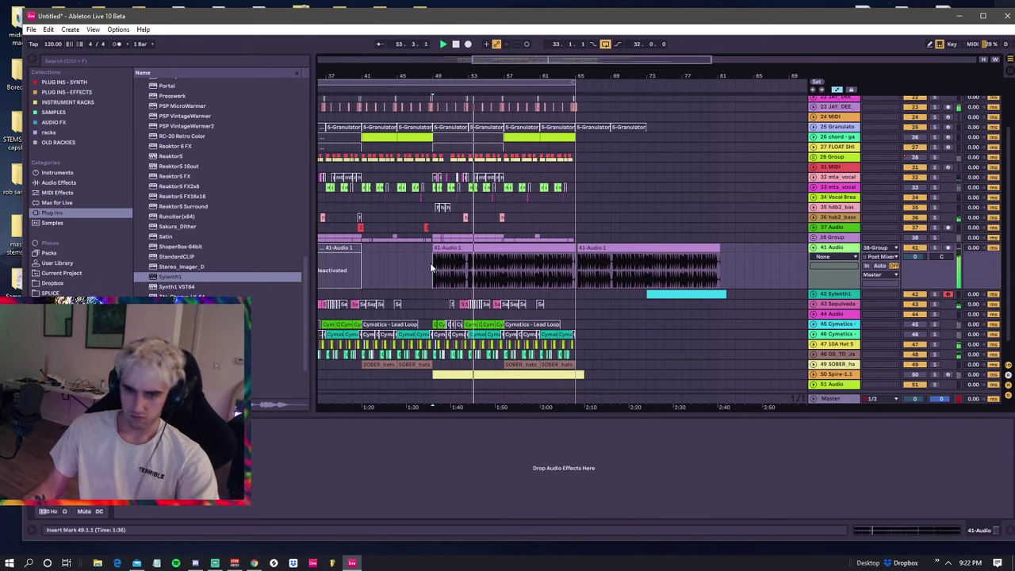
drag(432, 268, 438, 270)
click(436, 269)
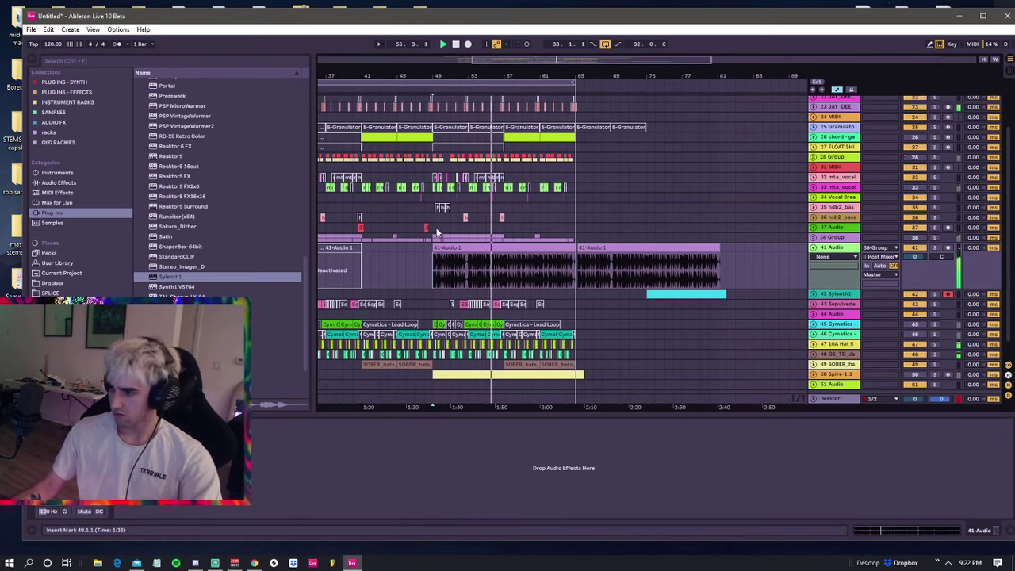
click(432, 230)
click(432, 234)
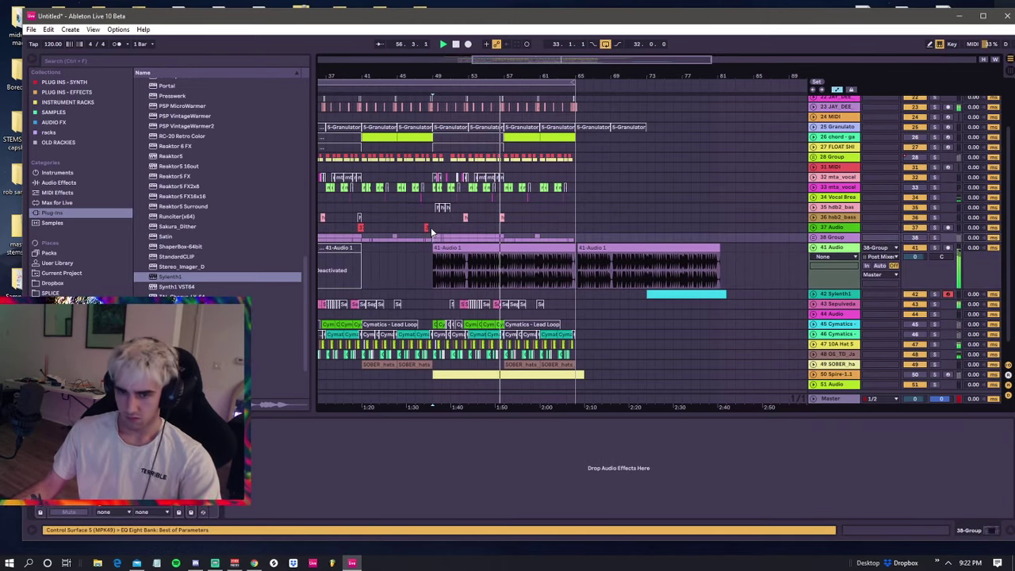
click(432, 230)
click(432, 233)
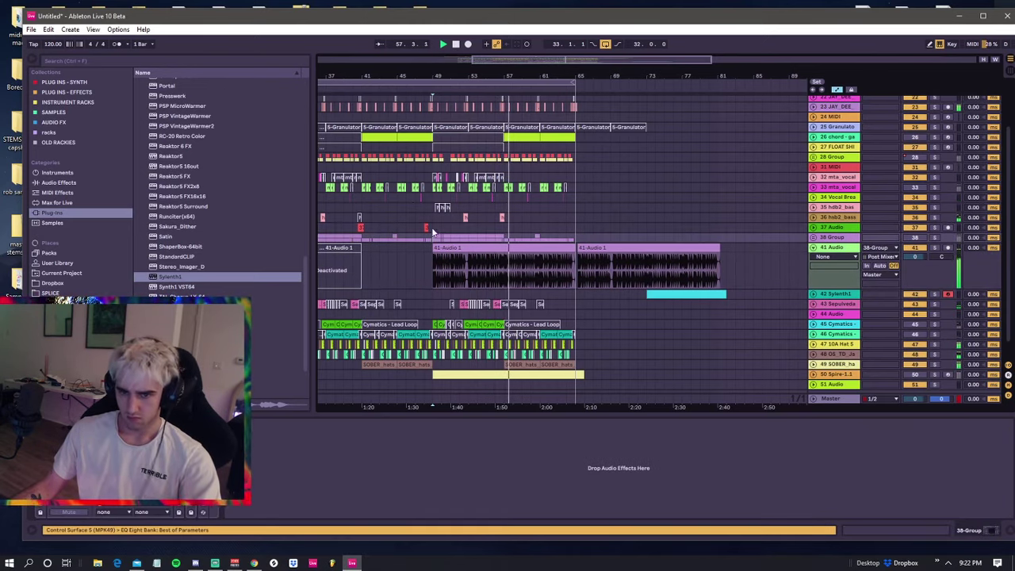
click(434, 229)
click(434, 236)
click(434, 229)
drag(511, 76, 473, 70)
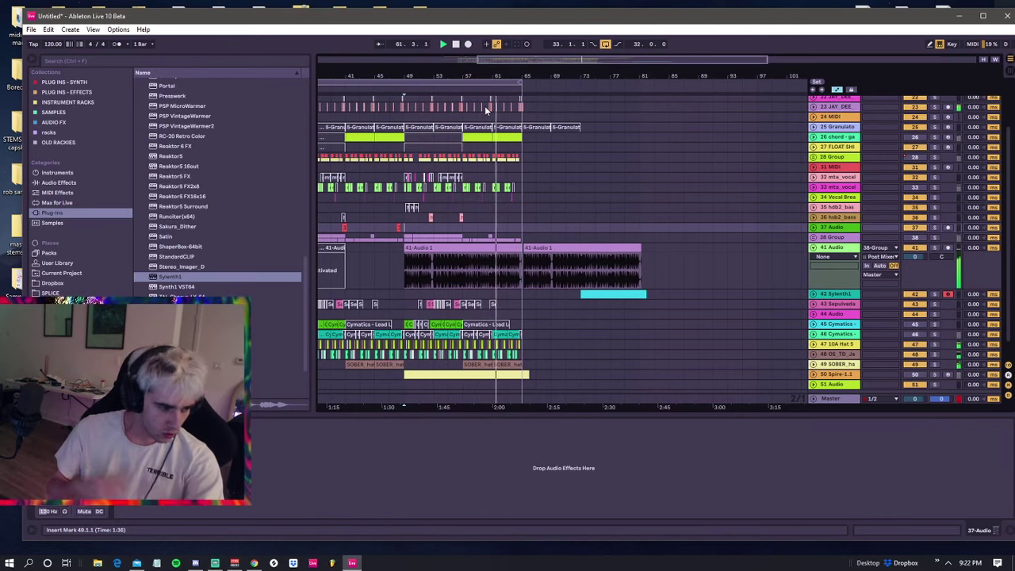
- Try duplicating the last clap clip at bar 65 on track 23 back to back, and undo the duplicates
click(524, 208)
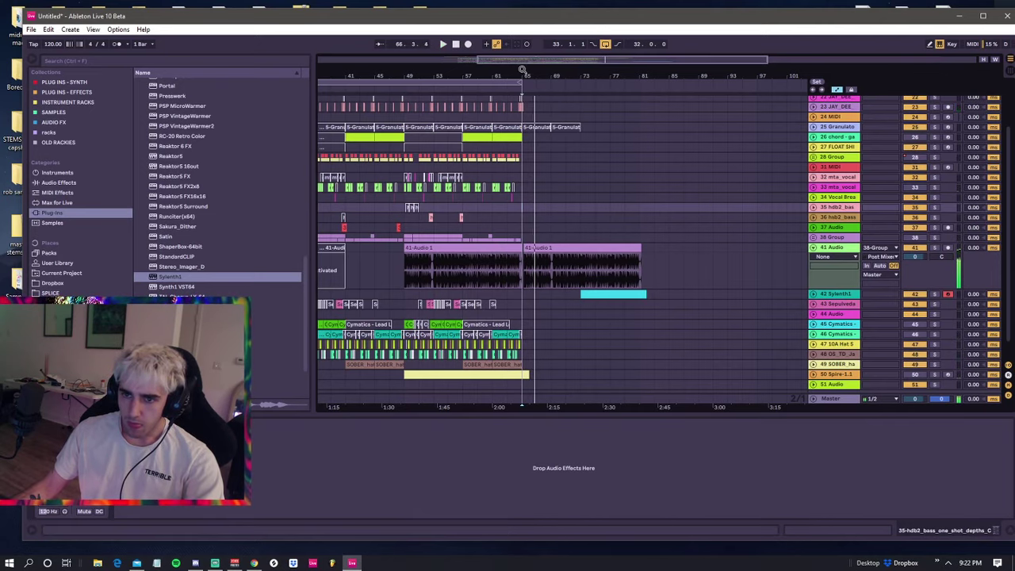
drag(522, 70, 512, 95)
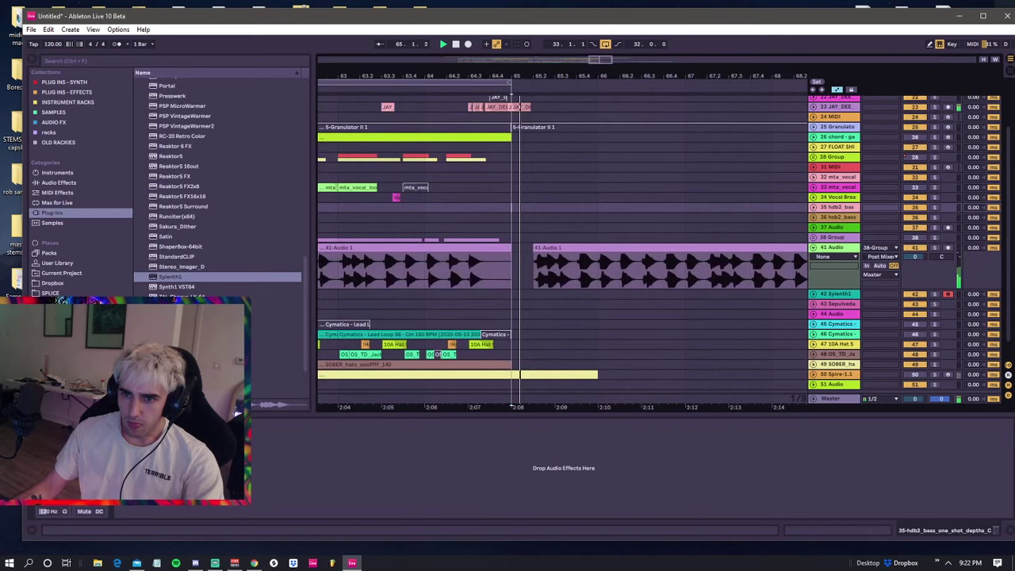
click(516, 107)
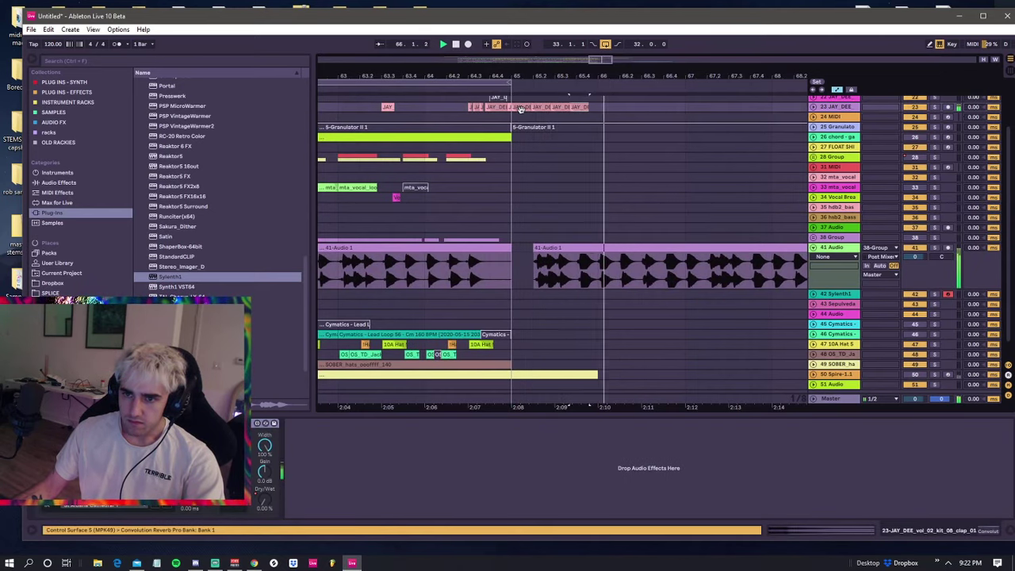
key(ctrl+z)
key(ctrl+z)
key(ctrl+z)
- Repeat the clap clip on track 23 on every beat from bar 65 to about bar 81 by duplicating it
drag(521, 107, 545, 113)
click(522, 105)
key(space)
key(space)
shift+click(548, 106)
key(space)
key(space)
key(ctrl+d)
key(ctrl+d)
key(ctrl+d)
drag(574, 76, 550, 57)
key(ctrl+d)
key(ctrl+d)
key(ctrl+d)
key(ctrl+d)
key(ctrl+d)
key(ctrl+d)
key(ctrl+d)
key(ctrl+d)
key(ctrl+d)
key(ctrl+d)
key(ctrl+d)
key(ctrl+d)
key(ctrl+d)
key(ctrl+d)
key(ctrl+d)
key(ctrl+d)
key(ctrl+d)
key(ctrl+d)
key(ctrl+d)
key(ctrl+d)
key(ctrl+d)
key(ctrl+d)
key(ctrl+d)
key(ctrl+d)
key(ctrl+d)
key(ctrl+d)
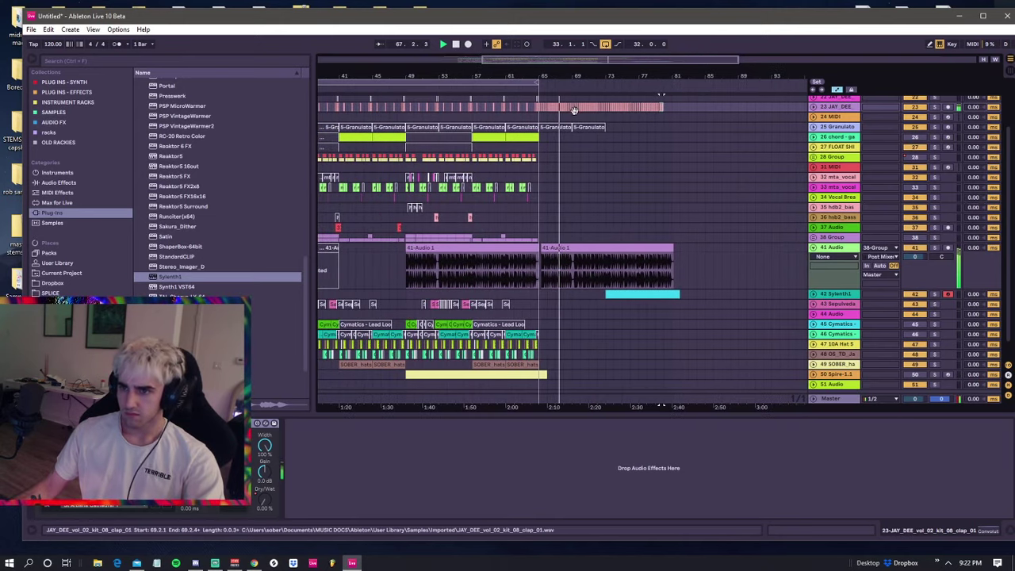
- Set the insert mark at bar 65 and examine how the repeated claps line up with the 41-Audio waveform during playback
click(540, 107)
scroll(541, 111, up, 3)
click(538, 119)
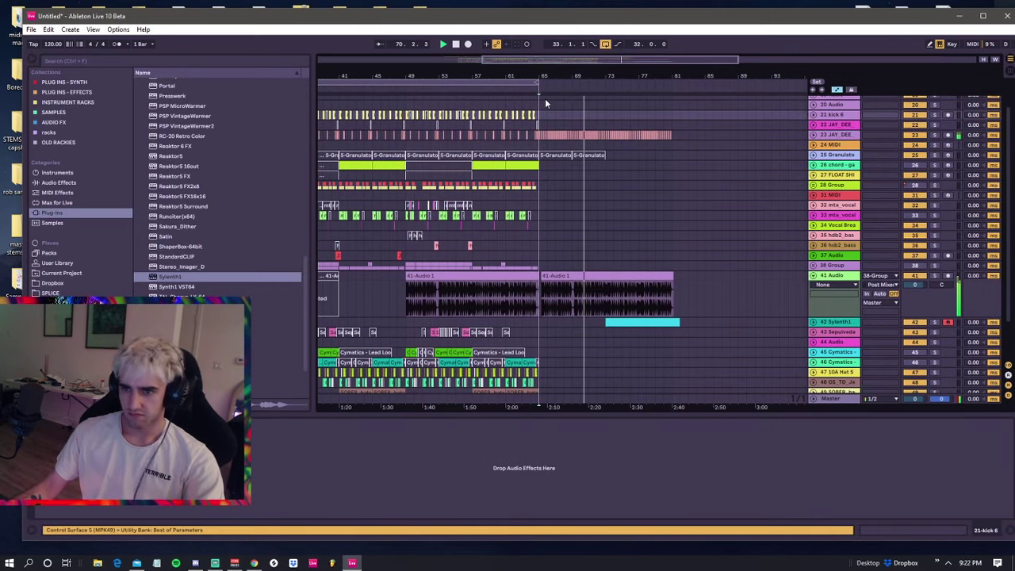
drag(558, 88, 568, 76)
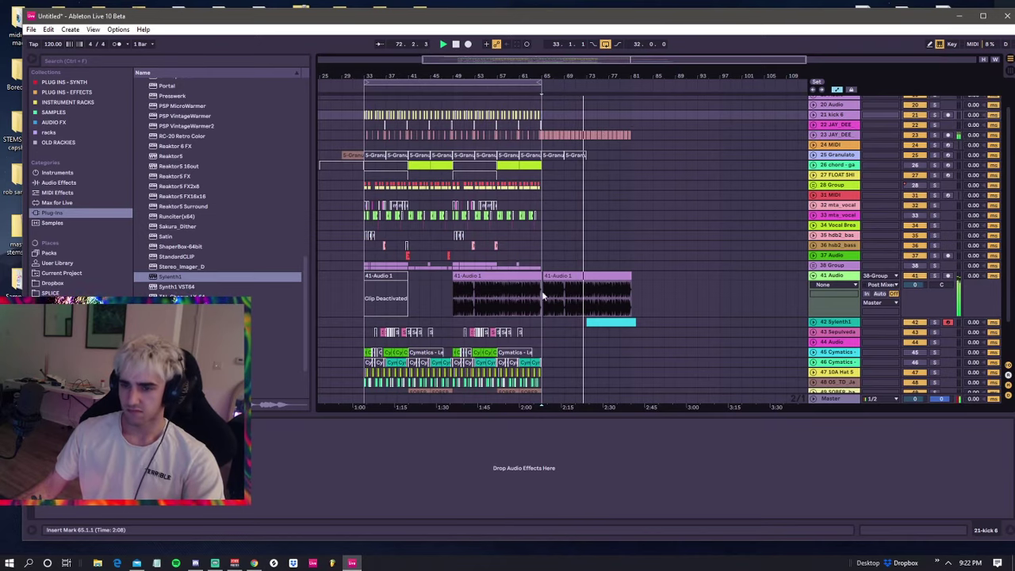
drag(546, 76, 321, 124)
drag(535, 124, 531, 104)
drag(532, 76, 532, 144)
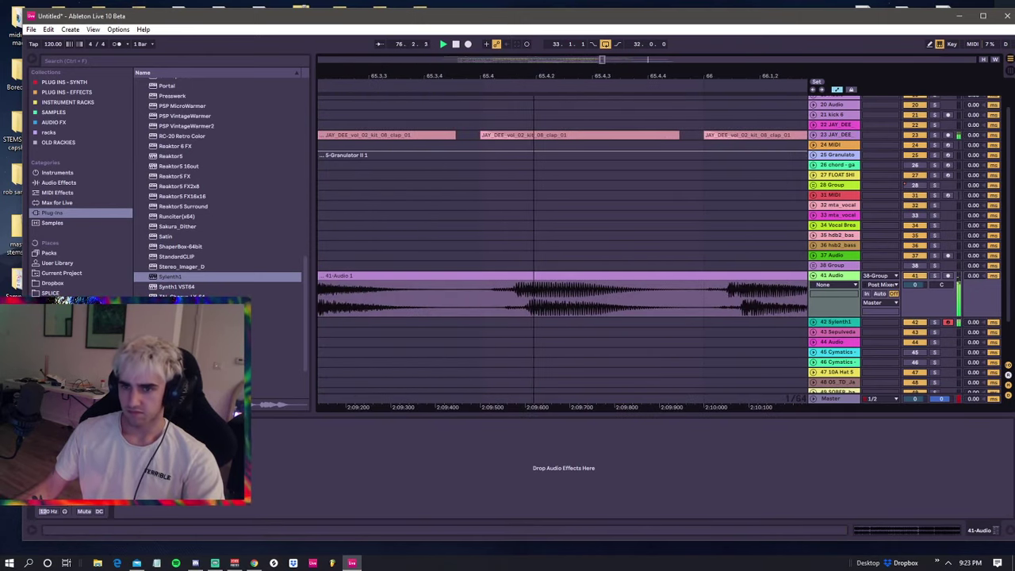
key(minus)
key(minus)
key(minus)
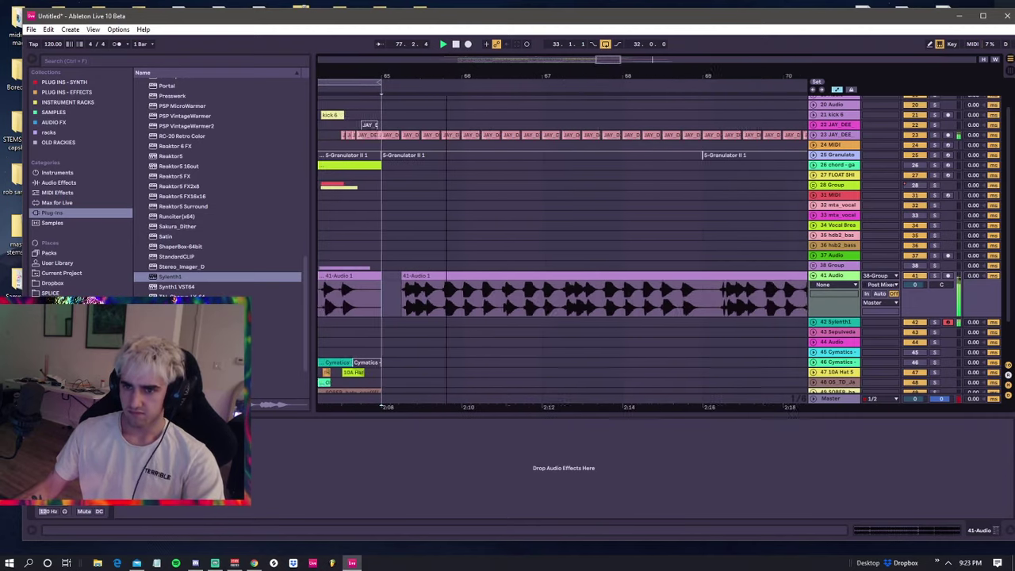
key(minus)
key(minus)
key(minus)
key(minus)
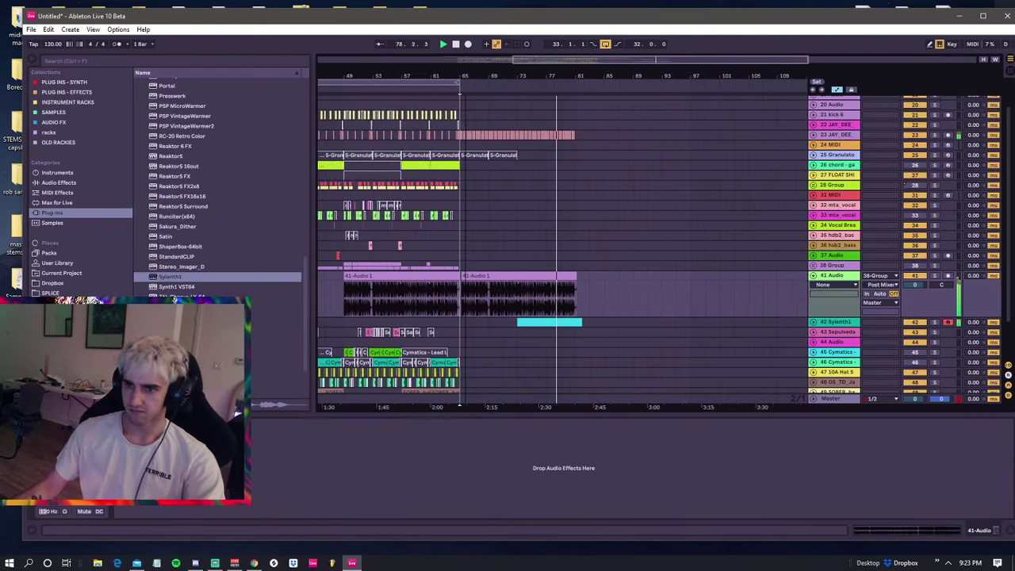
key(minus)
key(minus)
key(minus)
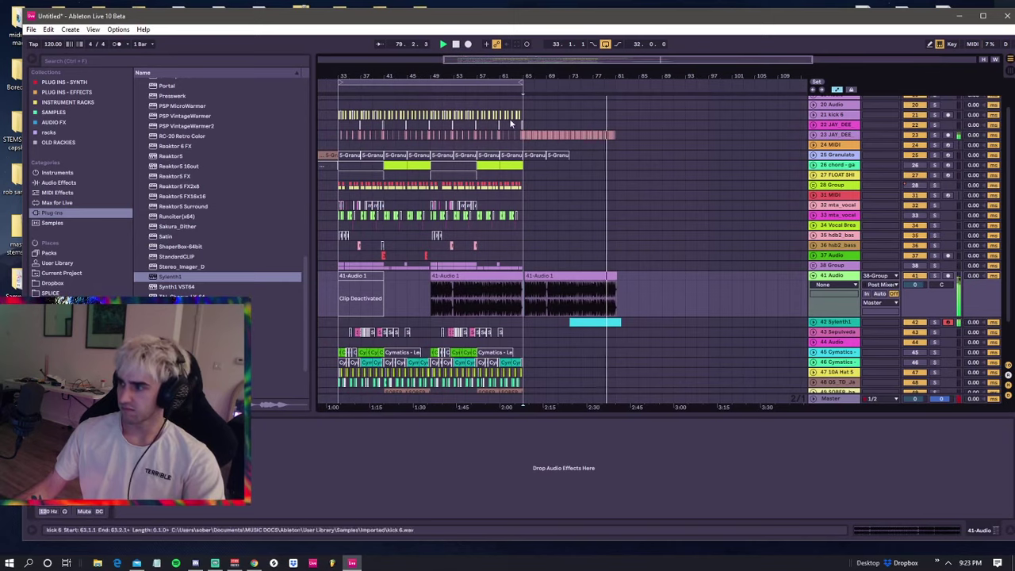
- Move the playback start from bar 65 back to bar 33 and listen to the arrangement from there
click(522, 256)
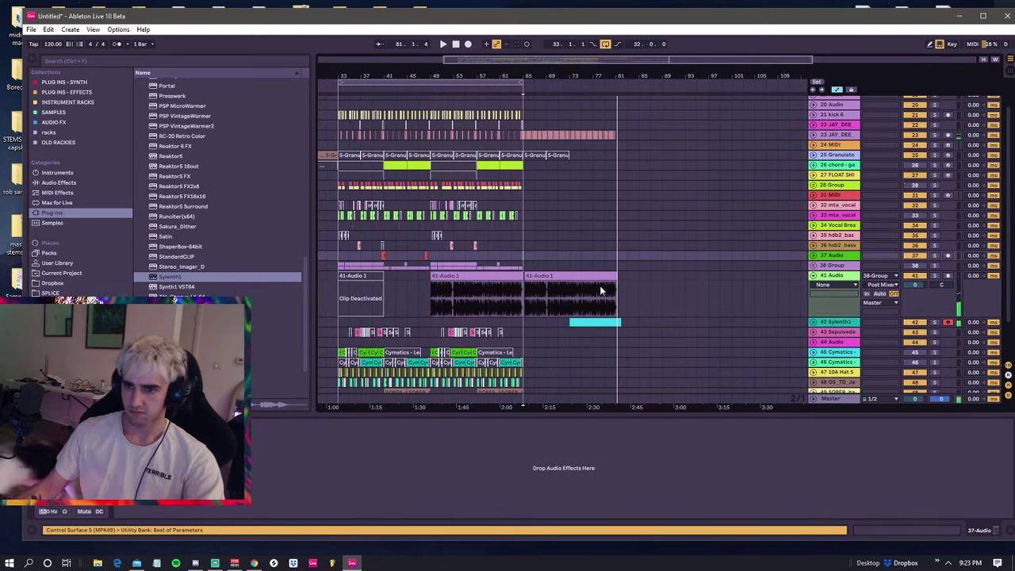
click(539, 267)
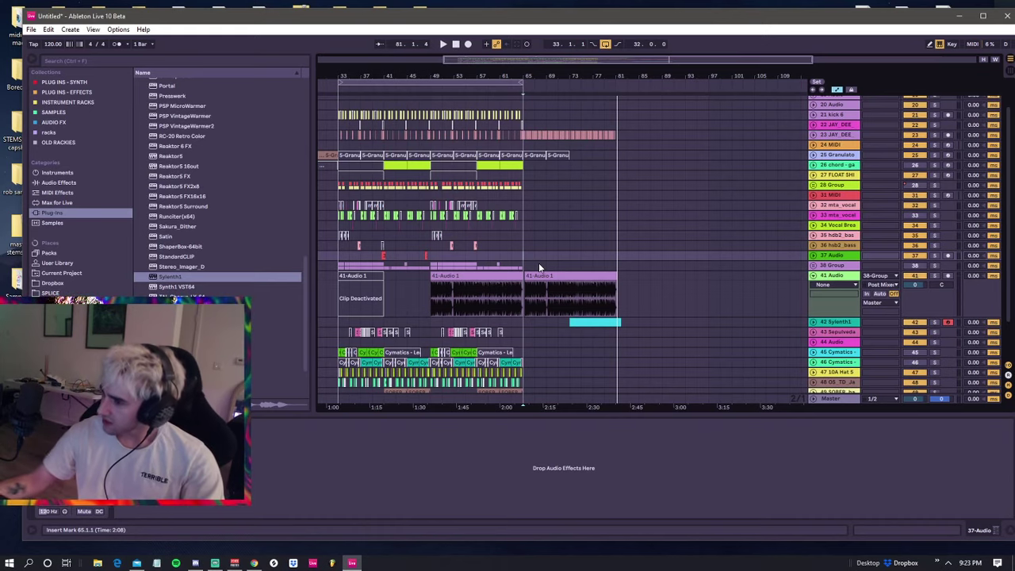
click(341, 246)
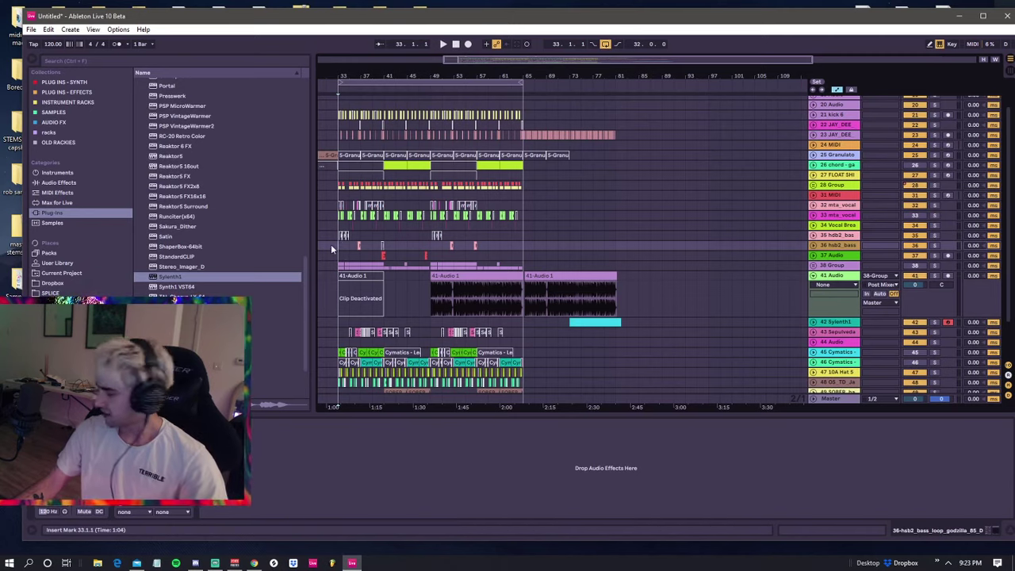
click(339, 267)
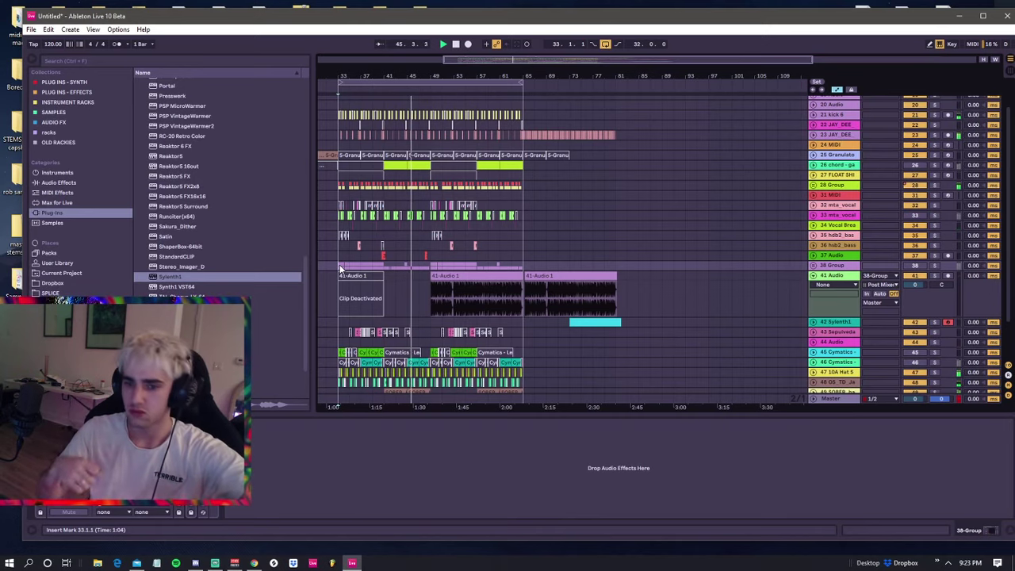
- Set the playback start at bar 41 on the 38 Group track and listen to the section leading into bar 49
click(385, 274)
click(385, 267)
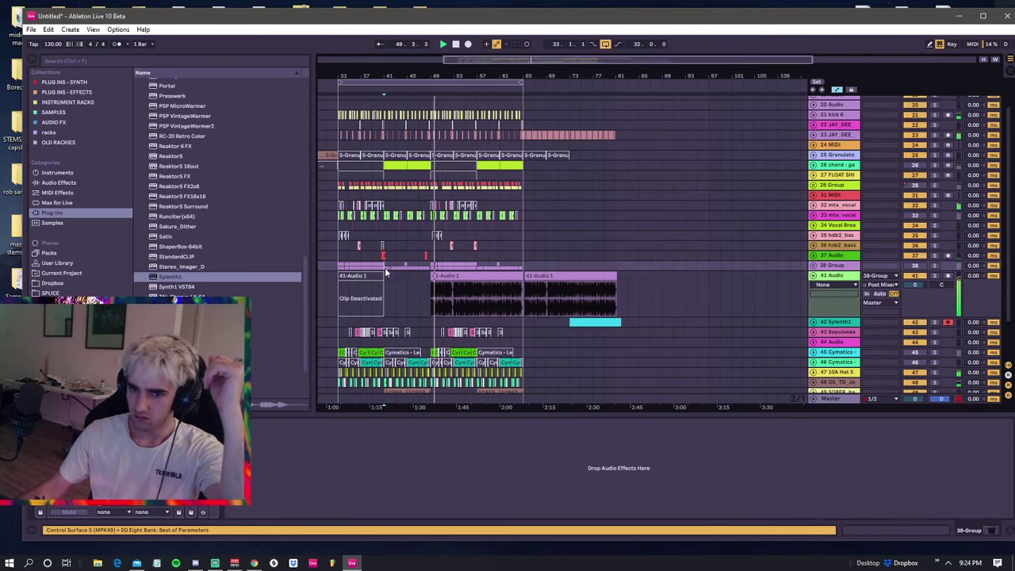
click(385, 267)
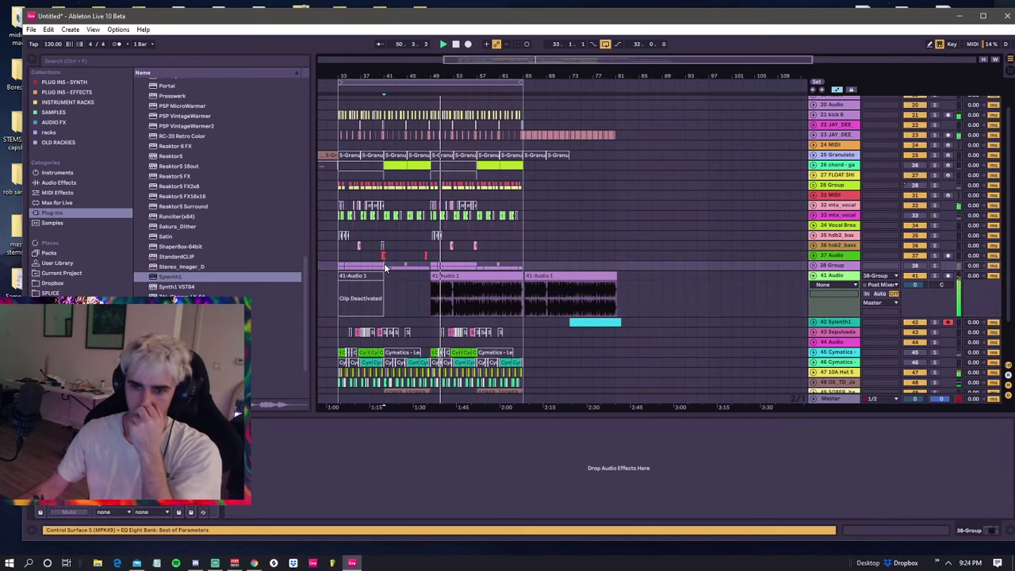
click(386, 275)
click(385, 267)
click(385, 277)
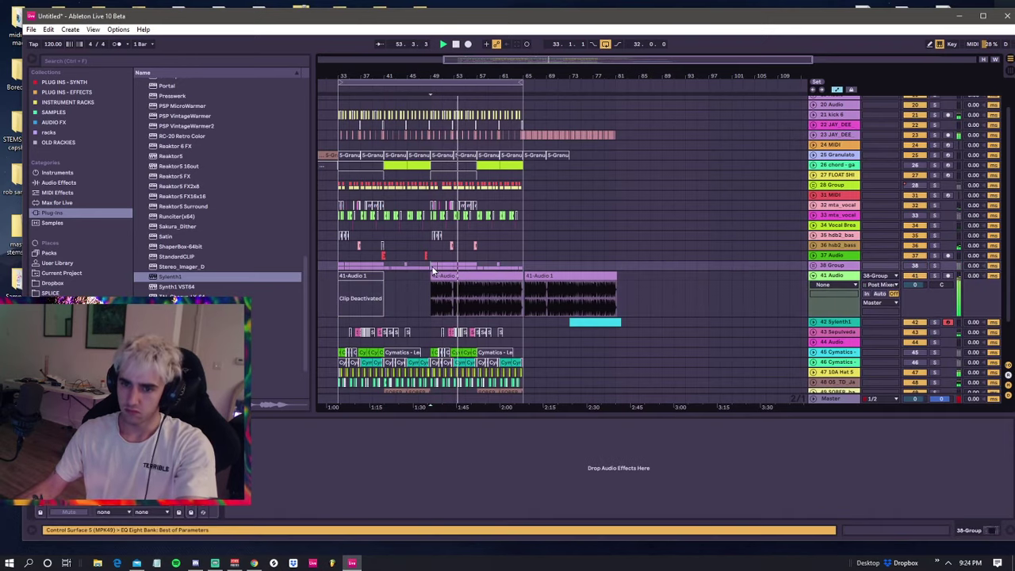
- Select the deactivated 41-Audio clip and listen to the arrangement from bar 33
click(360, 274)
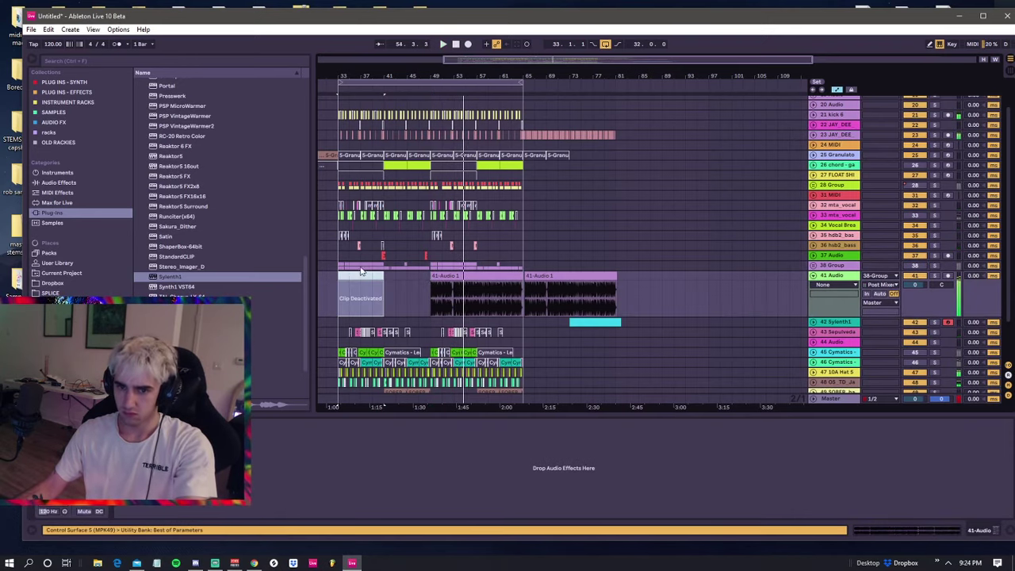
click(906, 259)
key(space)
click(915, 266)
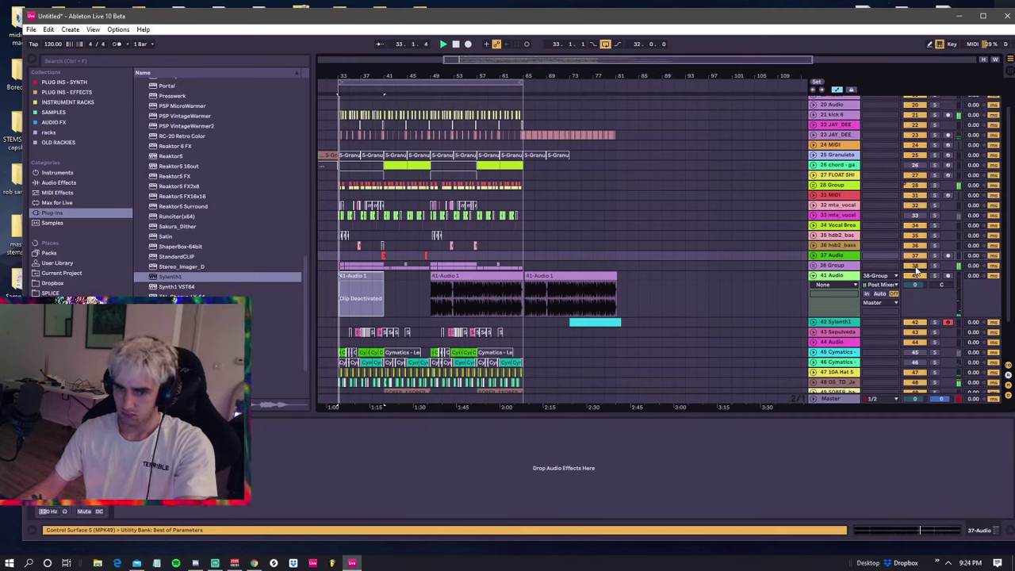
click(823, 265)
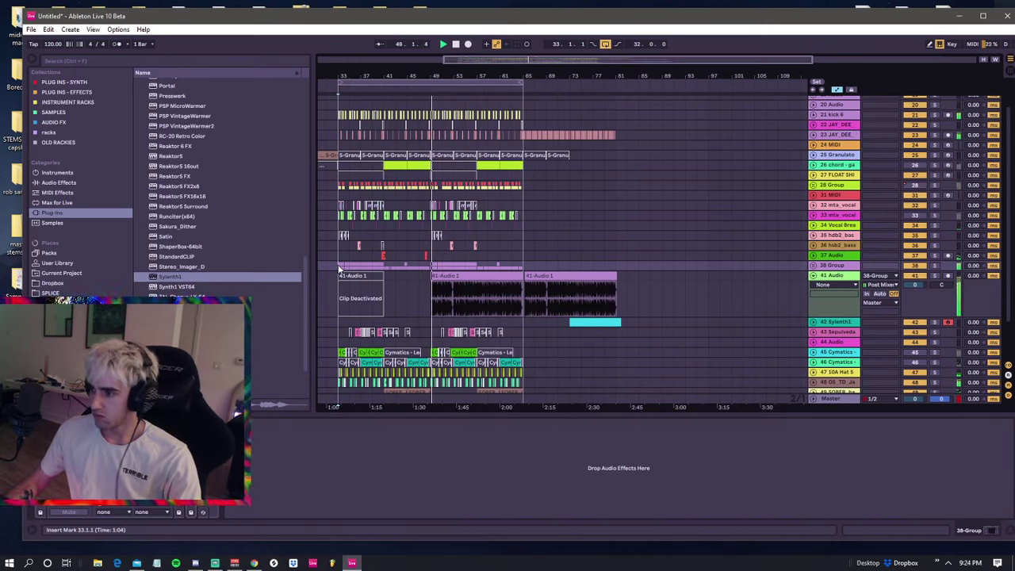
- Listen to the arrangement from bar 49 and from bar 65, and stop playback
click(444, 276)
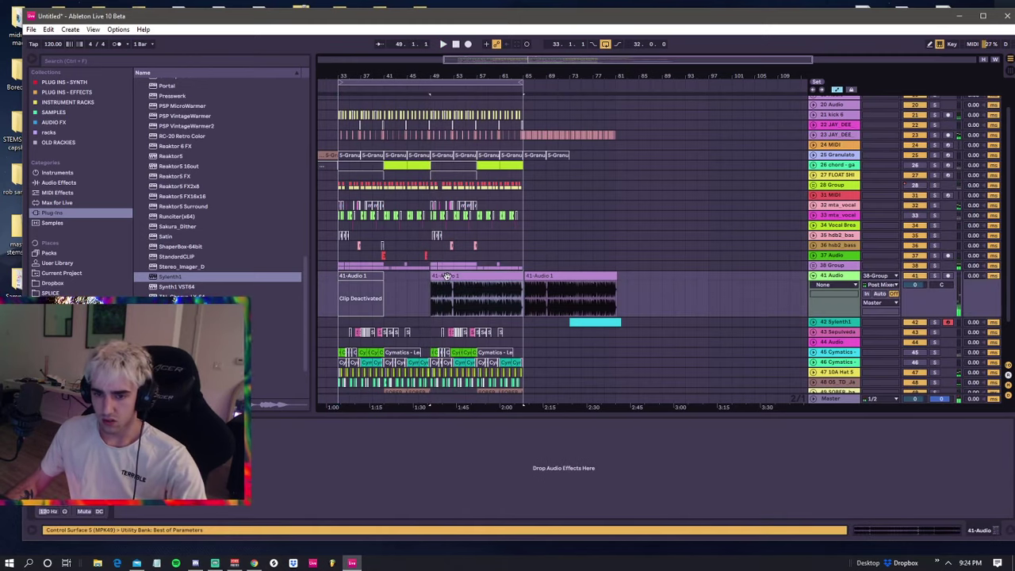
click(523, 271)
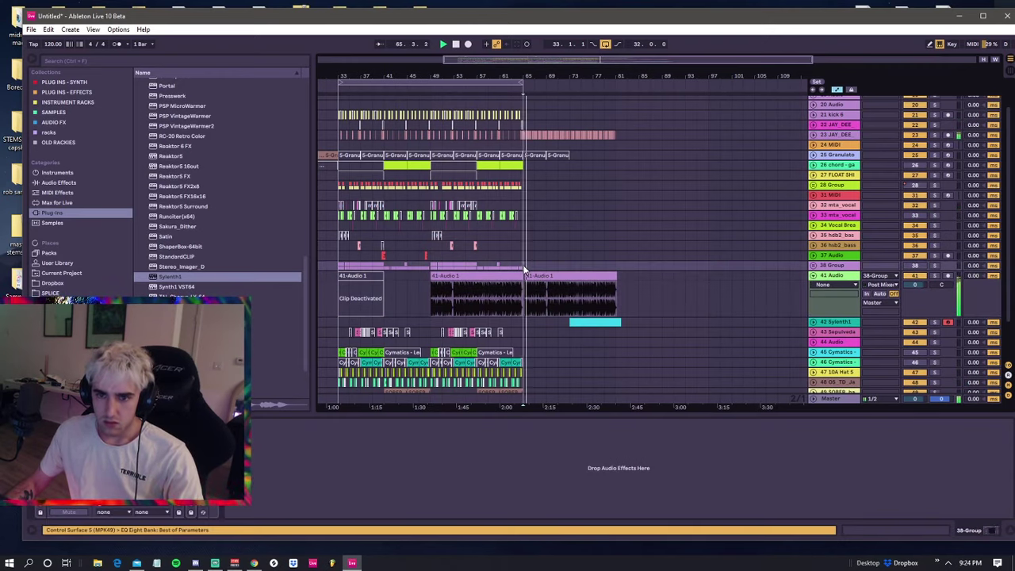
key(space)
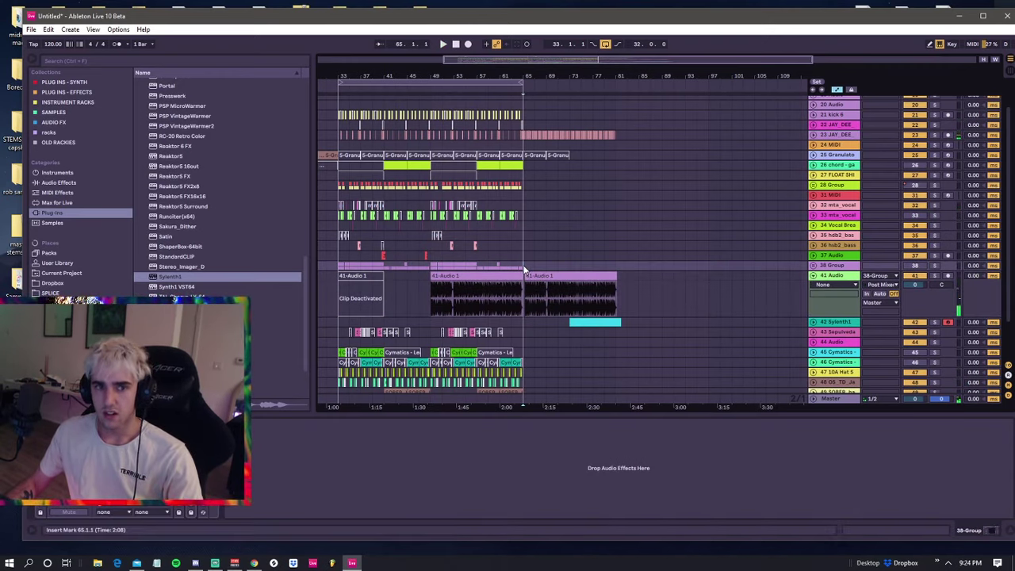
- Show the Master track's Song Tempo automation and draw a ramp from bar 65 up to 170 BPM at bar 73
scroll(663, 367, down, 2)
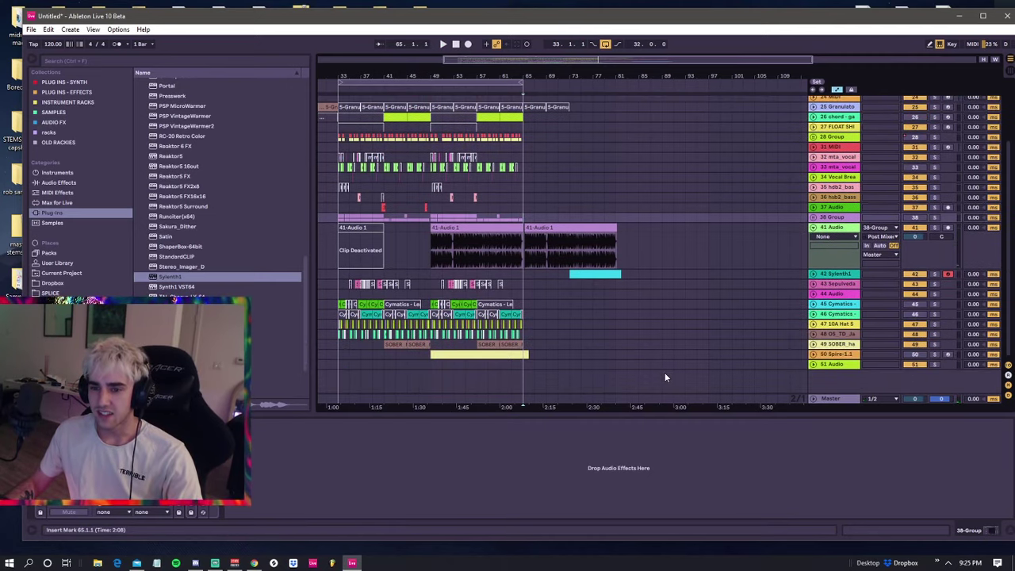
click(814, 397)
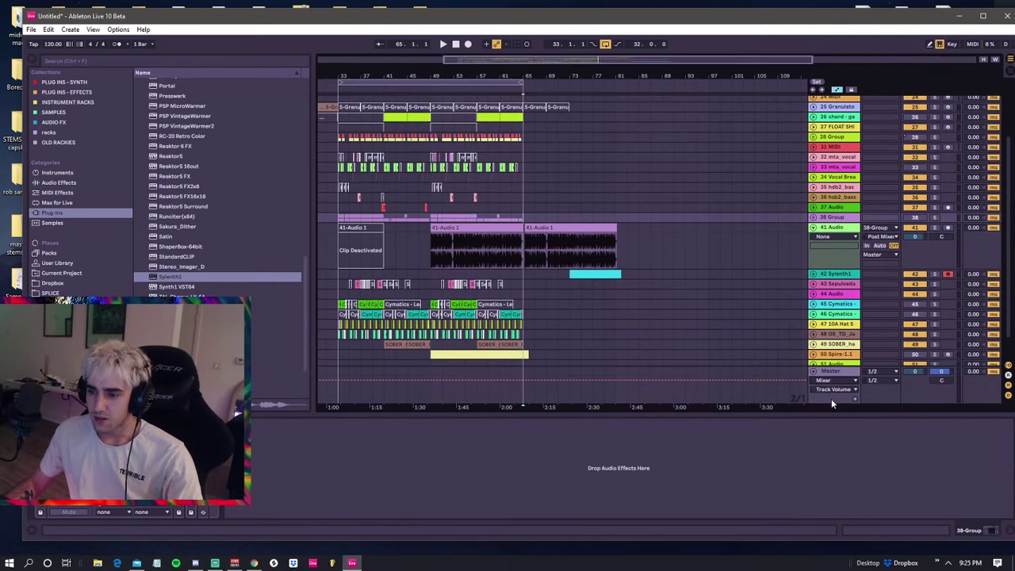
click(832, 390)
click(840, 420)
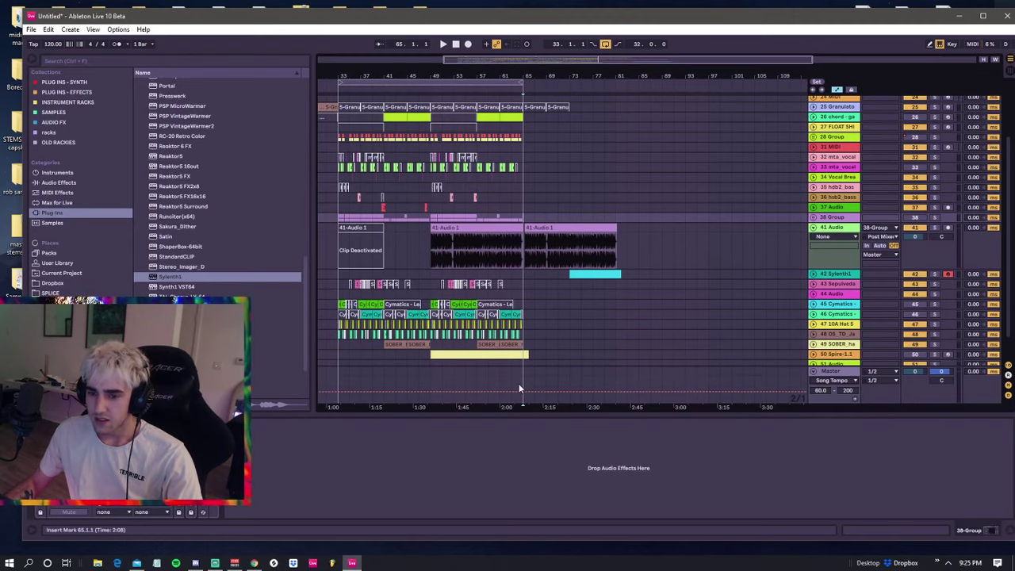
click(524, 388)
drag(569, 392, 569, 381)
- Duplicate the bar 73 to 81 portion of the 41-Audio clip so the audio extends to bar 89
click(569, 250)
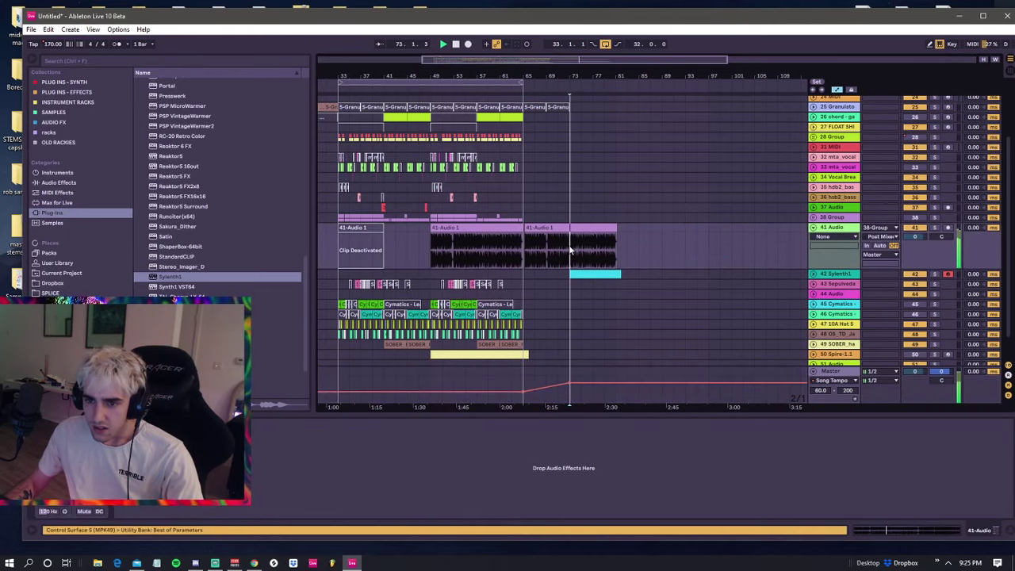
drag(570, 250, 617, 231)
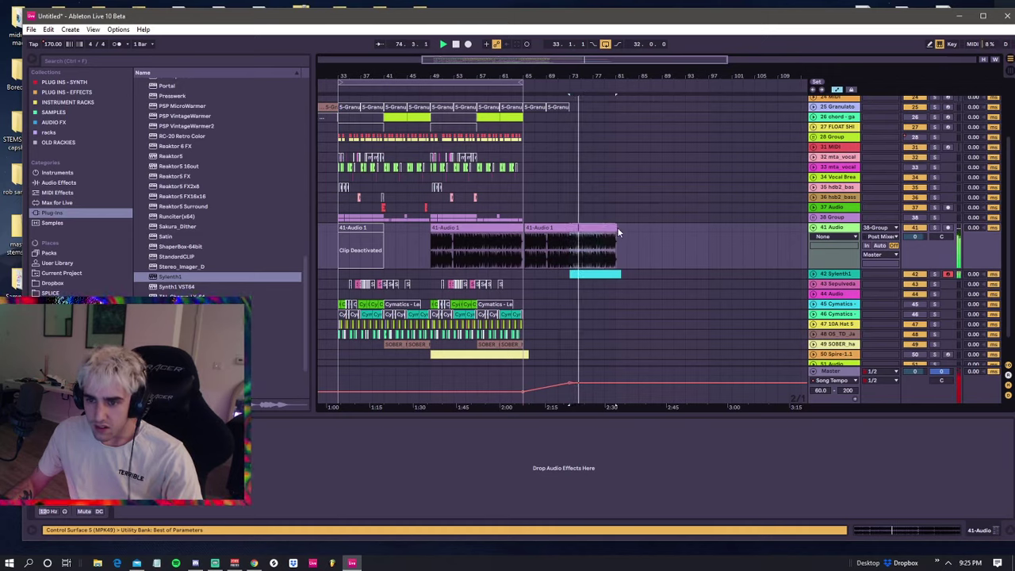
key(ctrl+d)
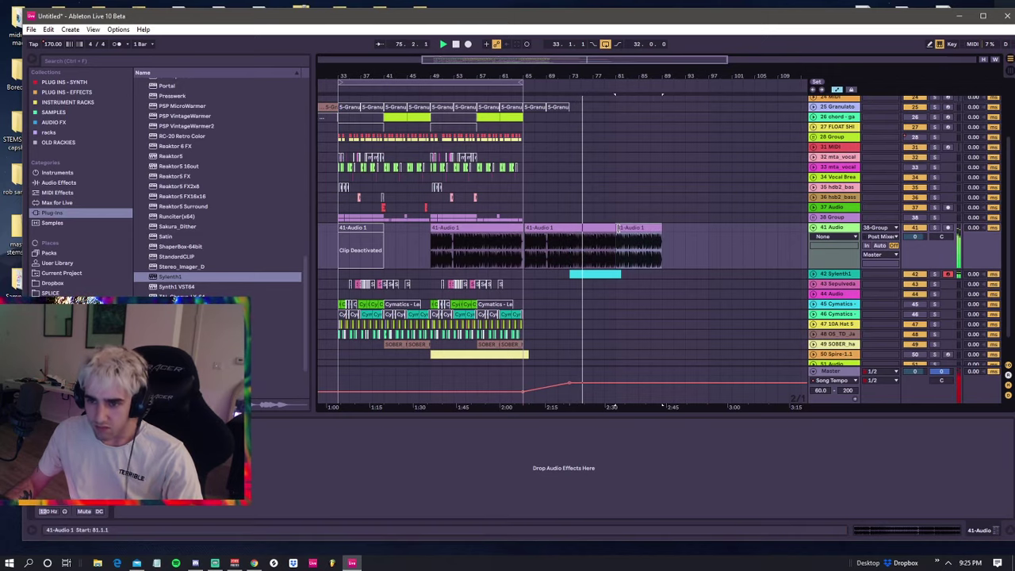
- Select bars 73 to 89 on the 41 Audio track and set the arrangement loop to that range
shift+click(570, 245)
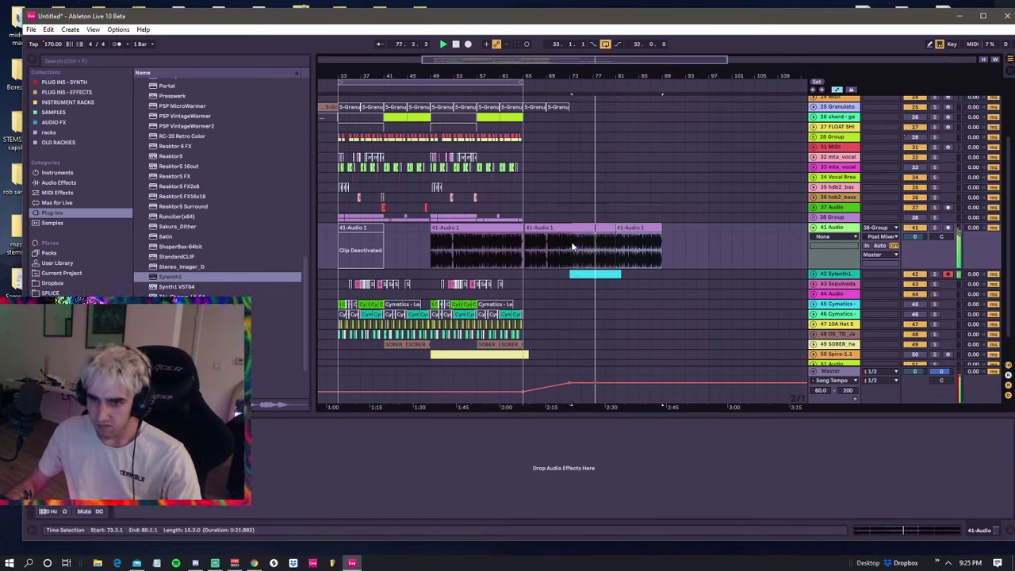
drag(571, 245, 665, 230)
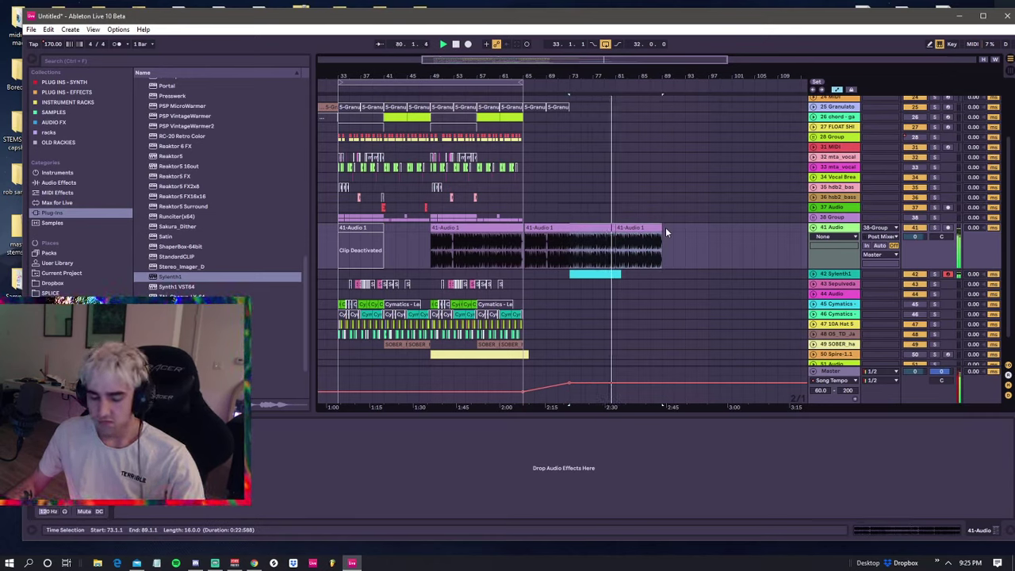
key(ctrl+l)
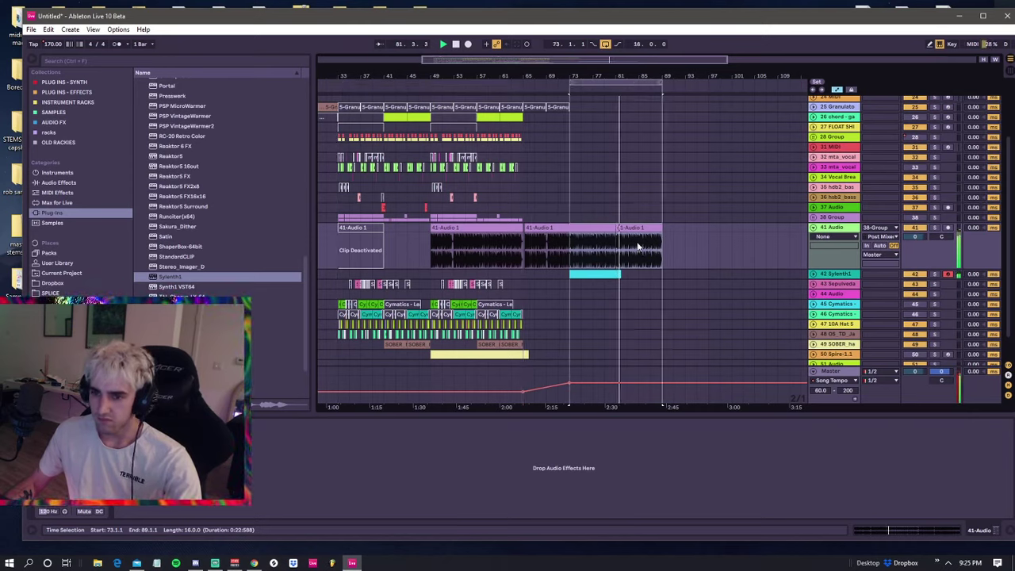
- Open the 41-Audio clip starting at bar 65 and examine its waveform while the looped section plays
click(569, 220)
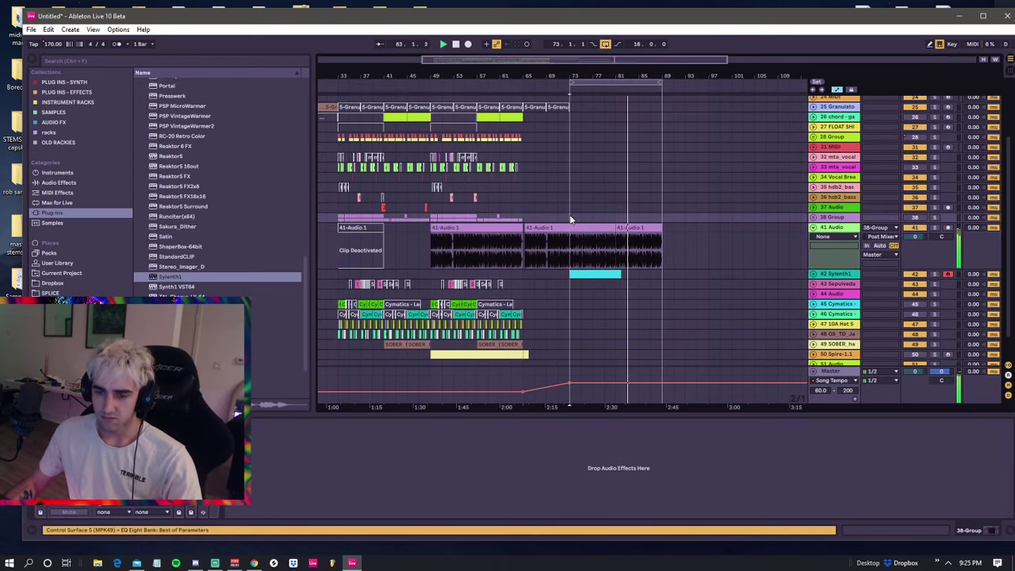
double_click(581, 230)
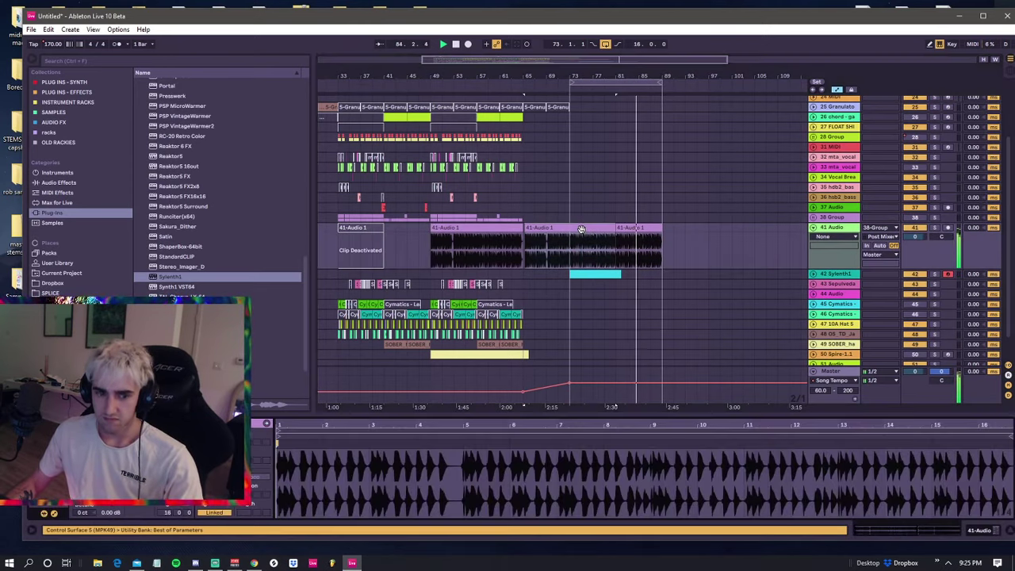
click(576, 223)
drag(576, 223, 661, 229)
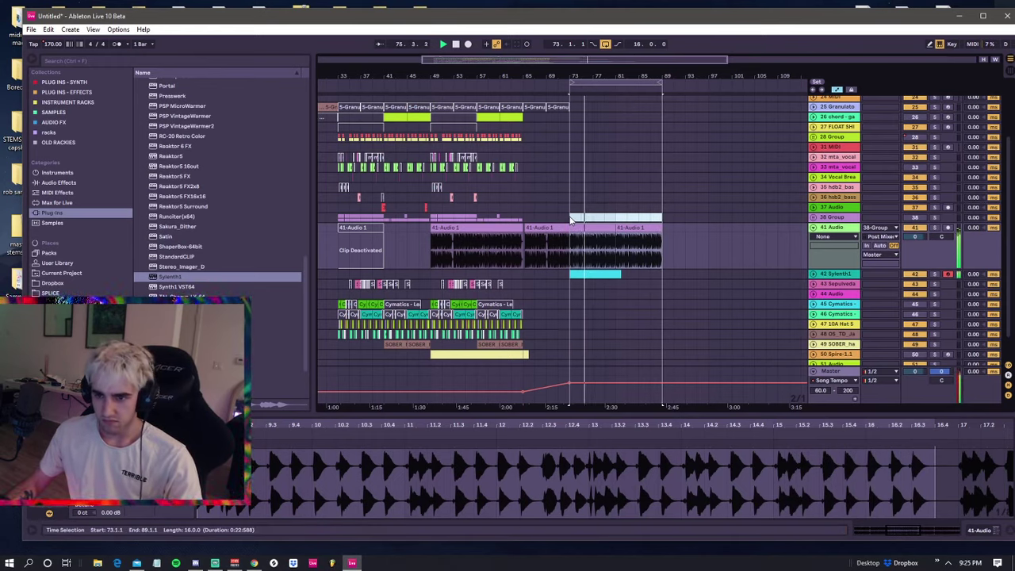
- Shorten the Sylenth1 clip to end at bar 81 and return the playback start to bar 73
drag(622, 273, 612, 275)
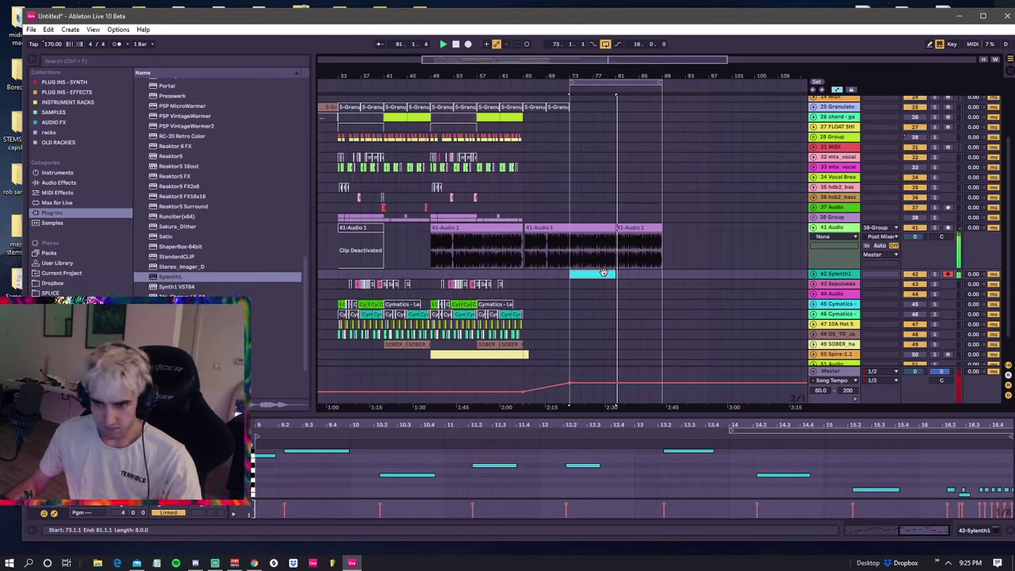
click(568, 254)
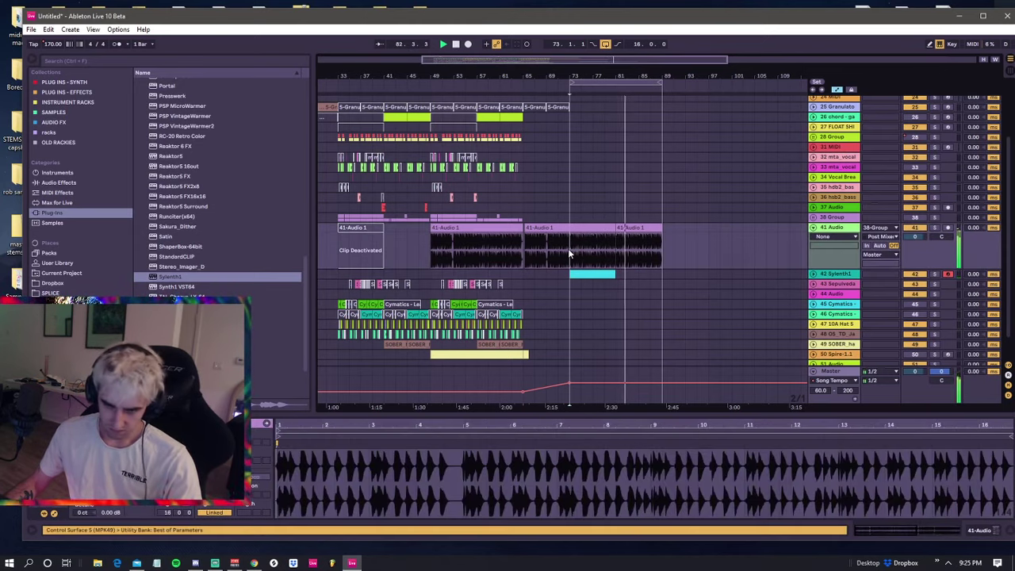
key(space)
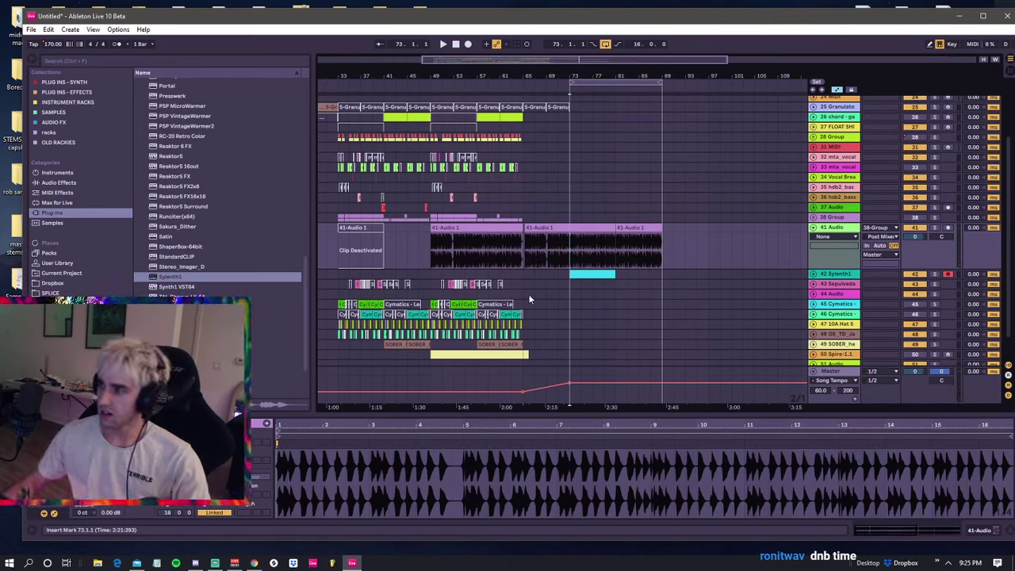
- Collapse the SOBER_snares folder and find the SOBER_snare_promise_full sample in the SOBER_labled_processed folder
click(56, 312)
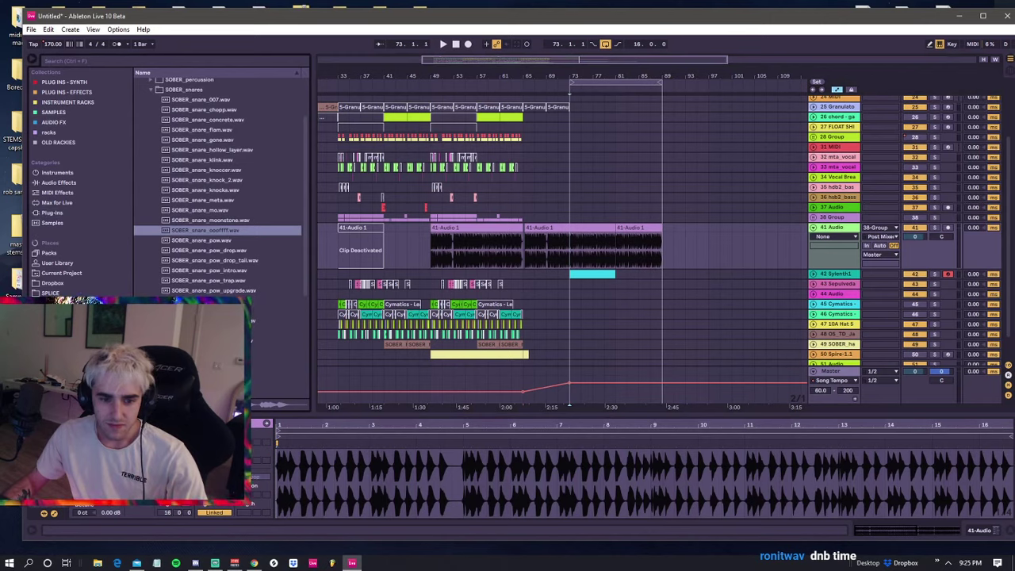
click(154, 89)
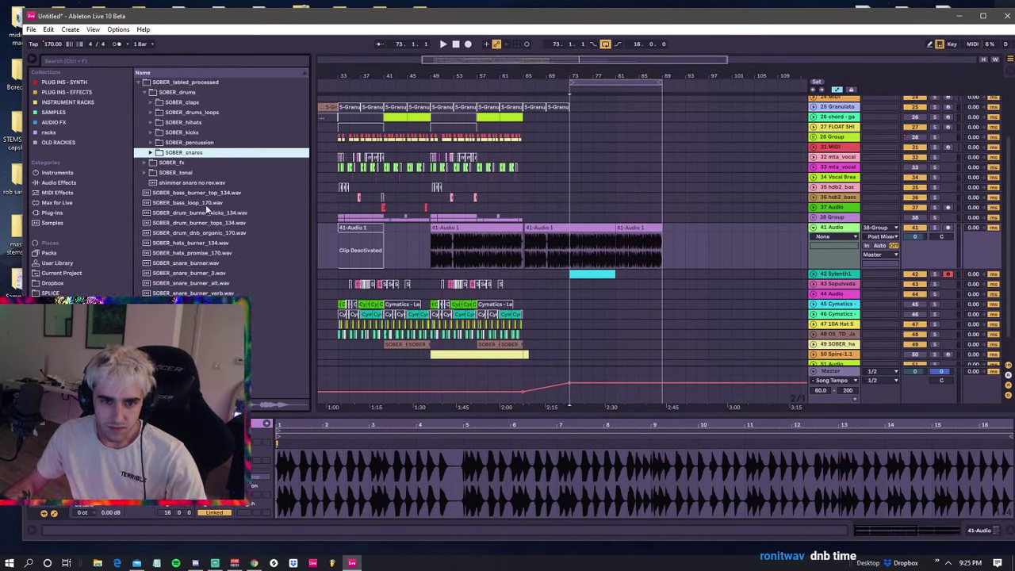
click(191, 303)
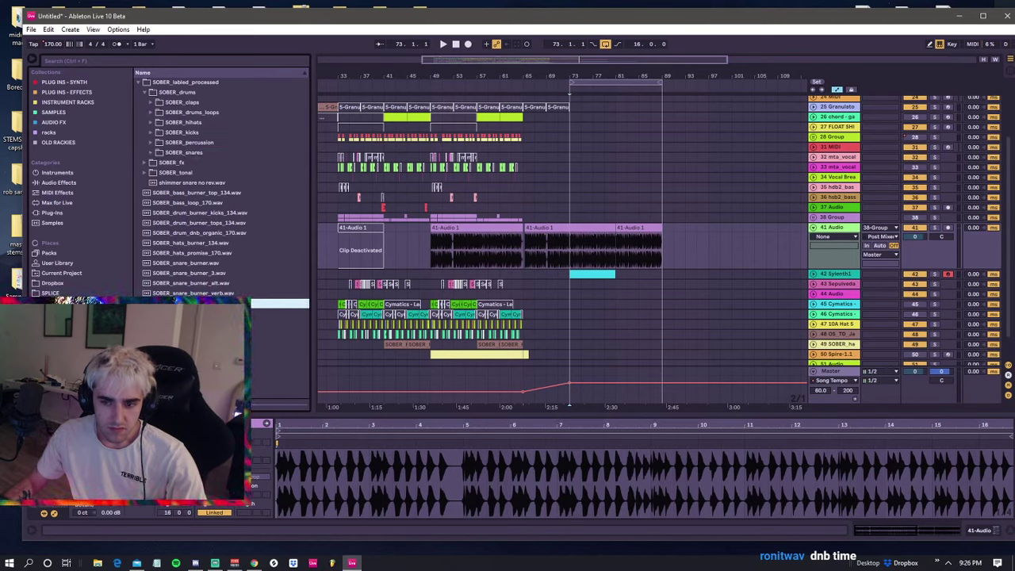
click(190, 323)
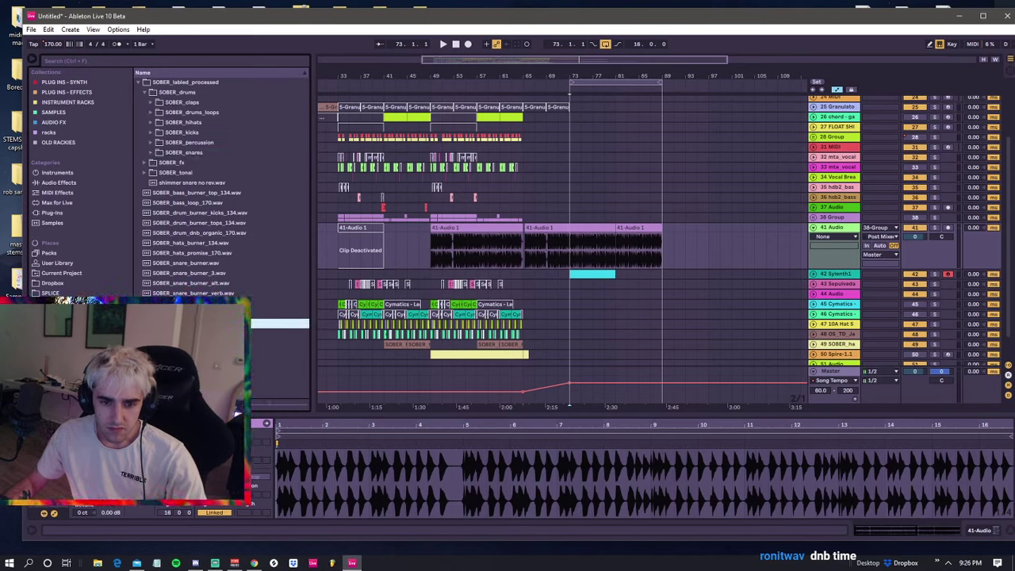
- Place SOBER_snare_promise_full on a new audio track below 41 Audio at beat 3 of bar 73 and select that bar
drag(617, 78, 602, 143)
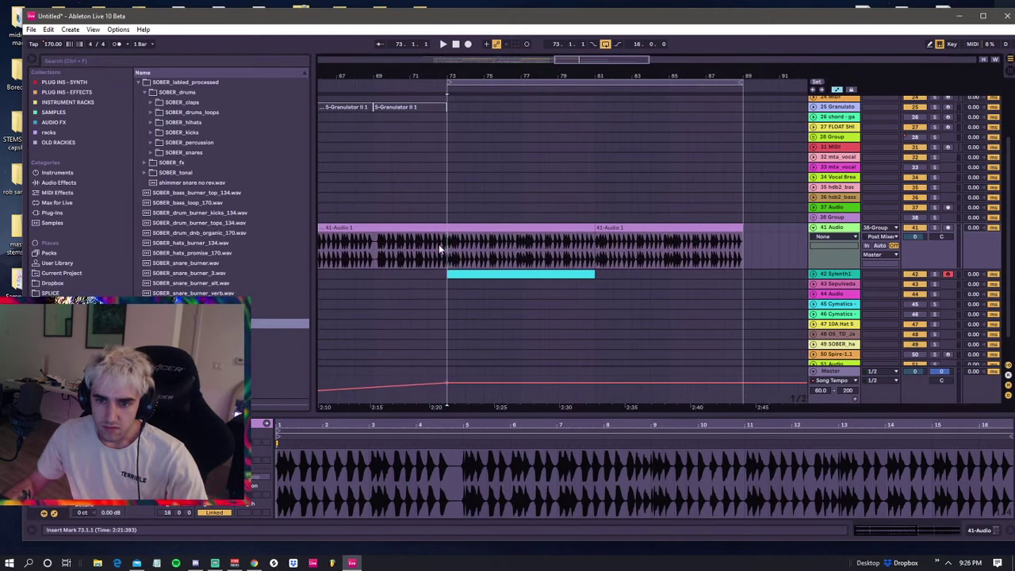
key(ctrl+t)
drag(190, 324, 465, 277)
click(449, 275)
key(space)
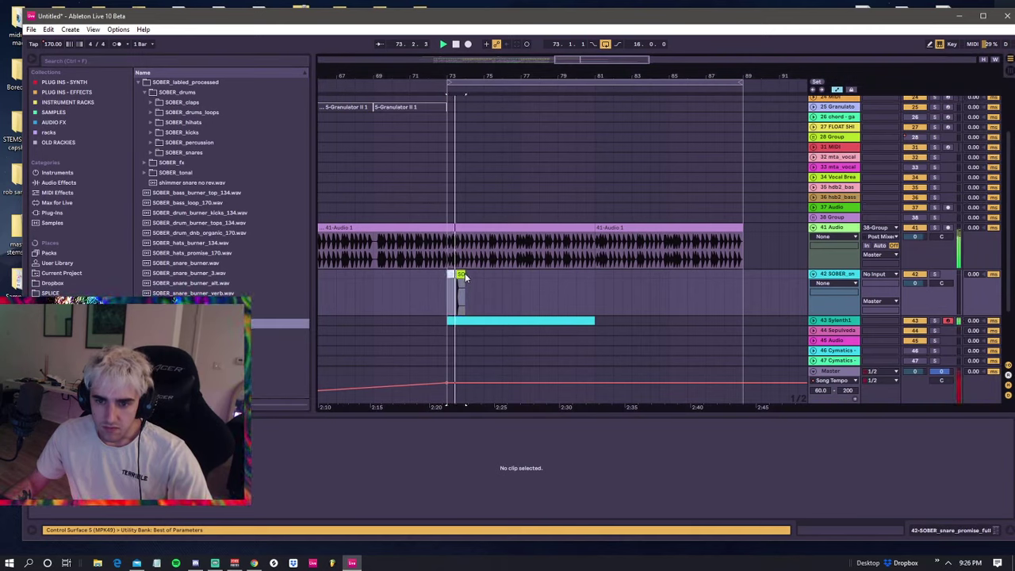
- Repeat the snare clip once per bar on track 42 from bar 73 to bar 89 by duplicating it
key(ctrl+d)
key(ctrl+d)
key(ctrl+d)
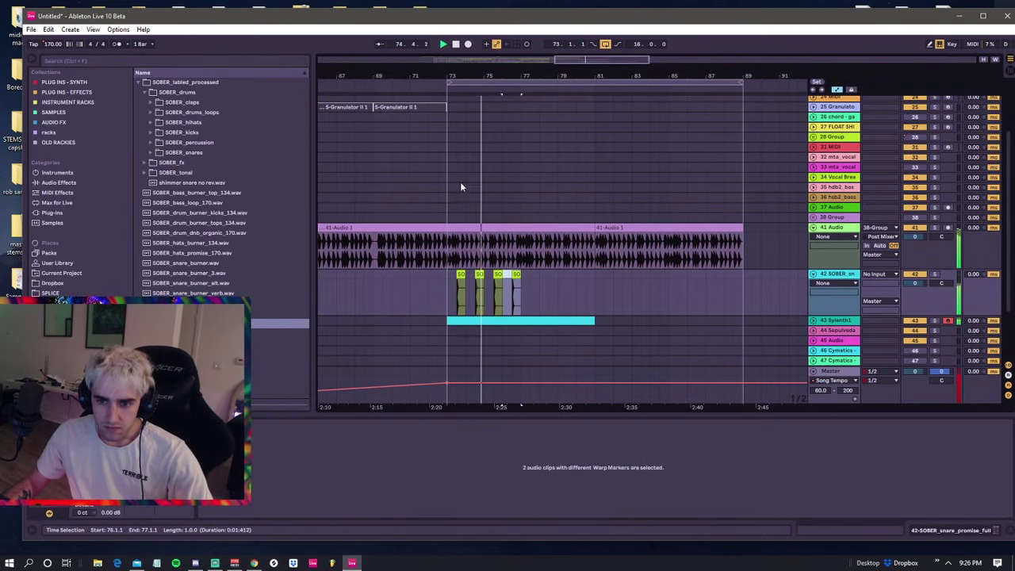
key(ctrl+d)
drag(454, 77, 419, 277)
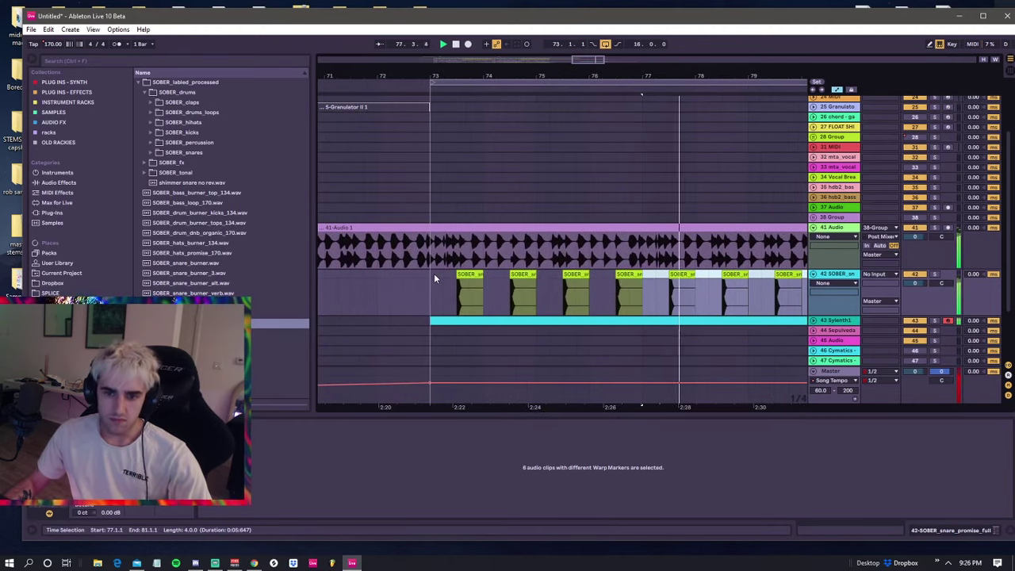
shift+click(433, 278)
drag(490, 77, 472, 10)
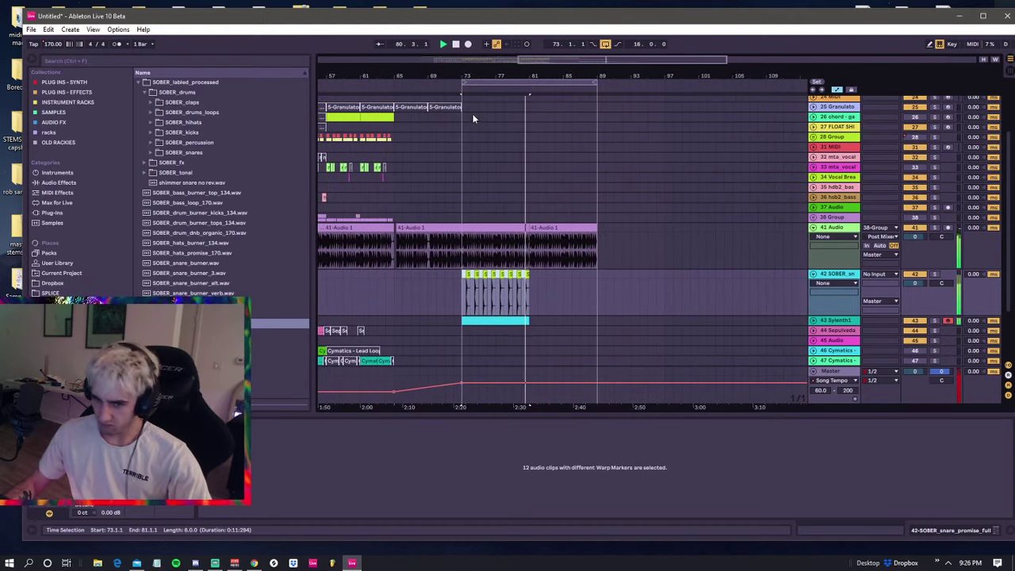
key(ctrl+d)
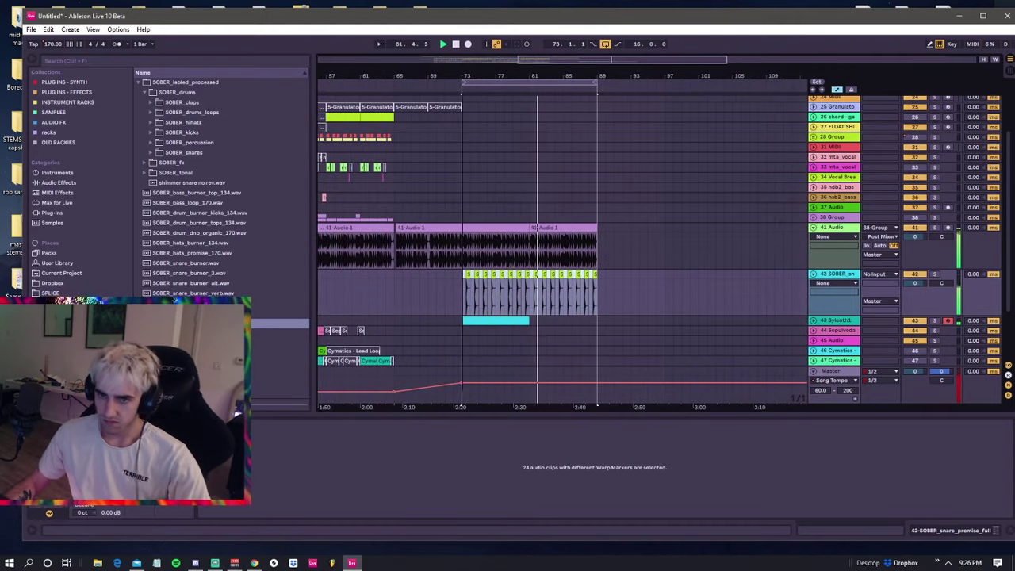
- Move all the snare clips one beat earlier so the first starts at 73.2, and play from bar 73
key(plus)
key(plus)
drag(444, 76, 445, 80)
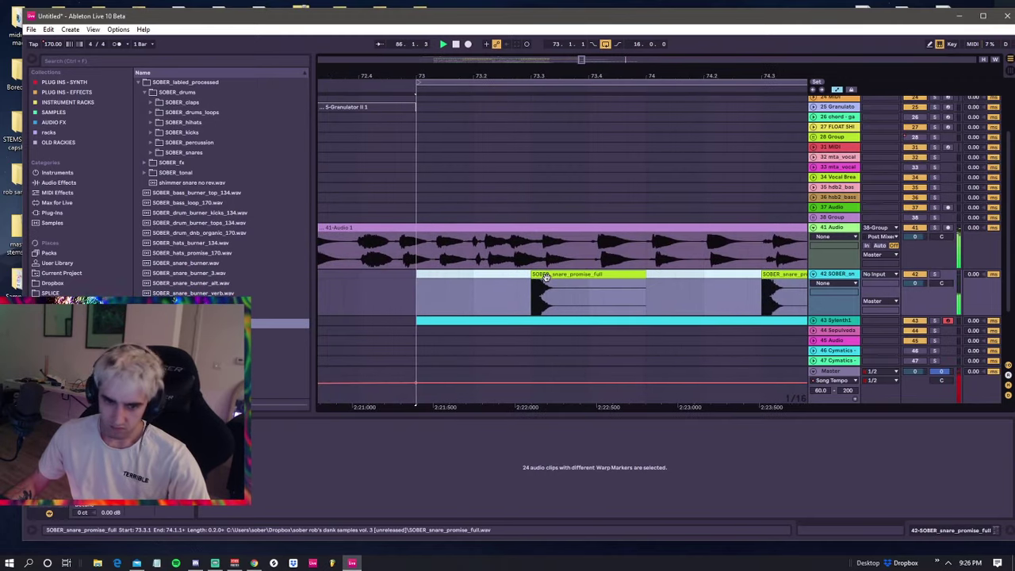
key(minus)
key(minus)
key(minus)
key(minus)
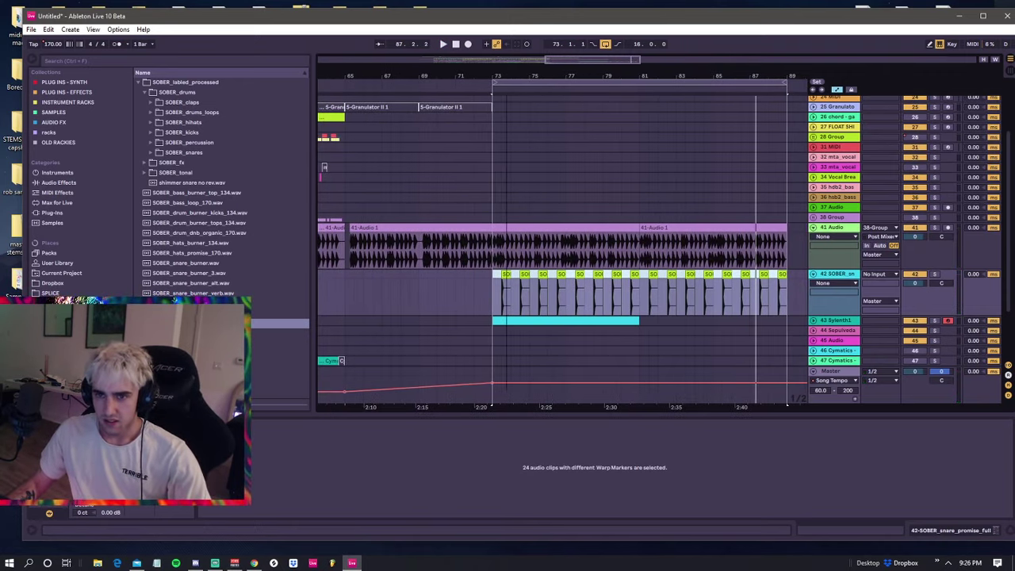
key(plus)
key(plus)
key(plus)
key(plus)
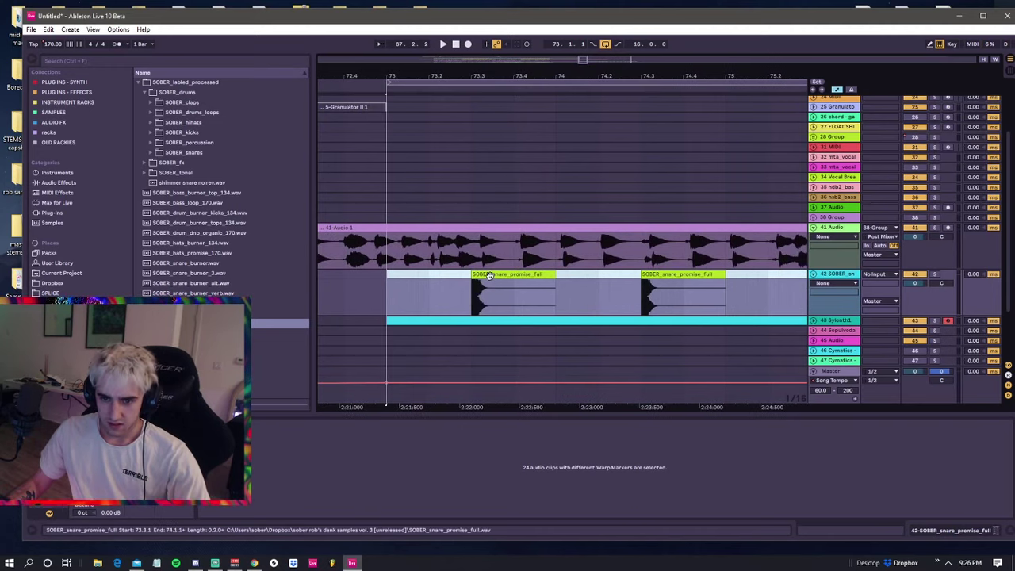
drag(489, 275, 455, 275)
click(386, 276)
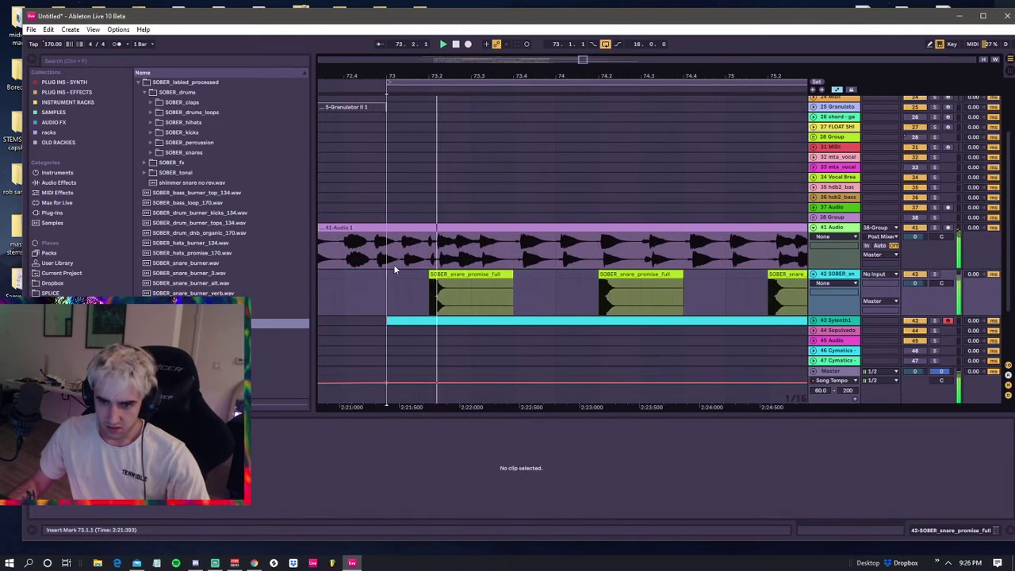
- Trim the first snare clip to one beat and duplicate the section from 73.1 to 73.3 directly after itself
drag(507, 274, 470, 278)
drag(389, 275, 471, 283)
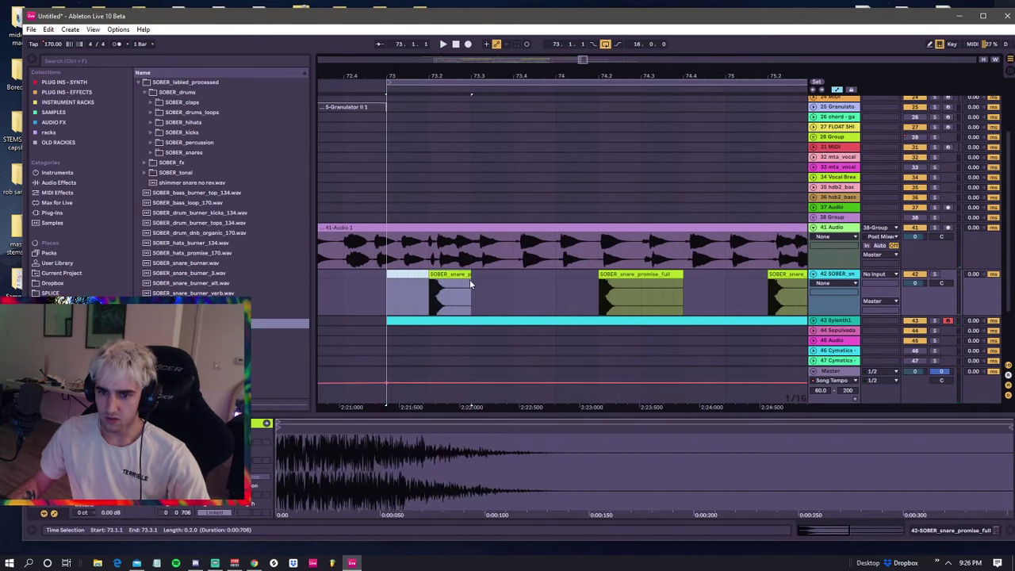
key(space)
key(ctrl+d)
- Try to repeat the snare pattern of bar 73 once per bar up to bar 81
shift+click(387, 273)
key(ctrl+d)
key(ctrl+d)
key(ctrl+d)
key(ctrl+d)
key(ctrl+d)
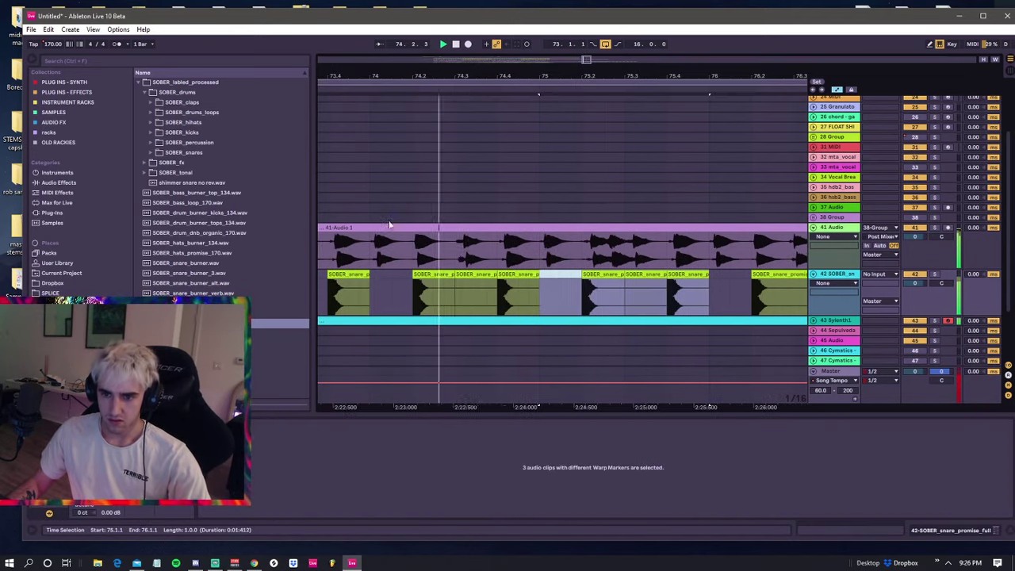
drag(467, 77, 466, 23)
key(ctrl+d)
key(ctrl+d)
key(ctrl+d)
key(ctrl+d)
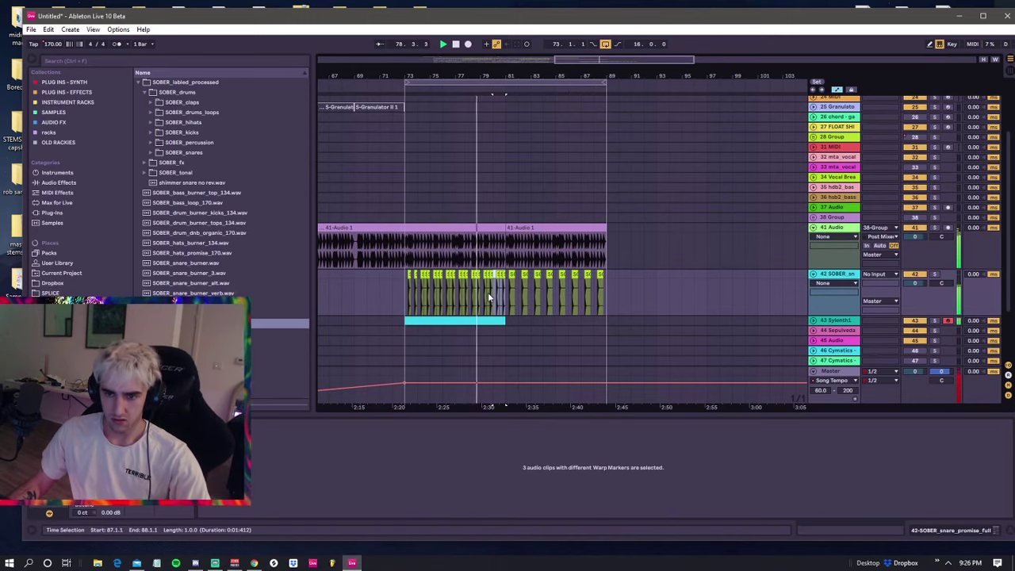
- Delete the faulty snares between bars 74 and 81 and refill that range with the two-snare pattern of bar 73, once per bar
drag(507, 282, 421, 279)
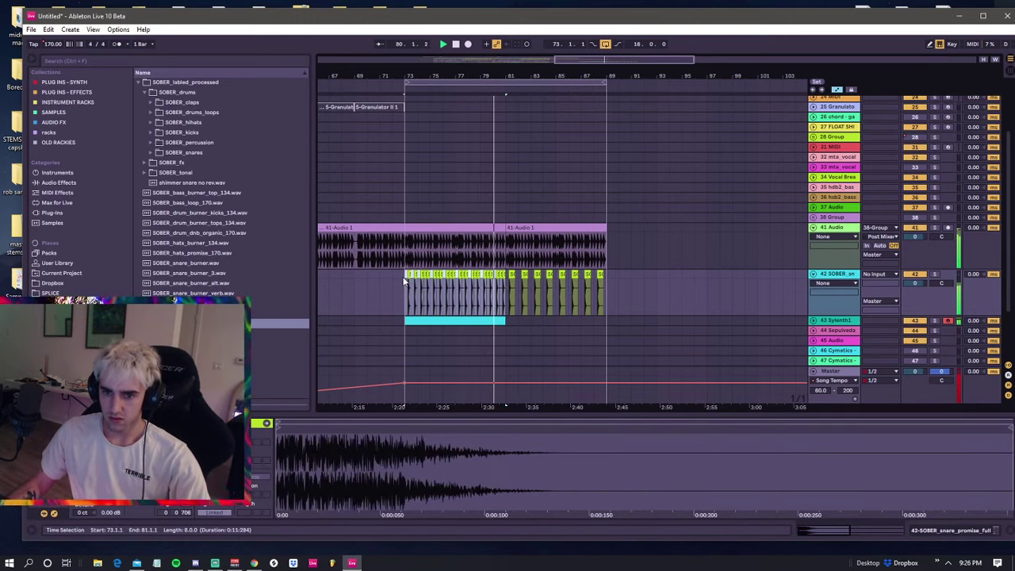
key(Delete)
drag(419, 278, 404, 274)
key(ctrl+d)
key(ctrl+d)
key(ctrl+d)
key(ctrl+d)
key(ctrl+d)
key(ctrl+d)
key(ctrl+d)
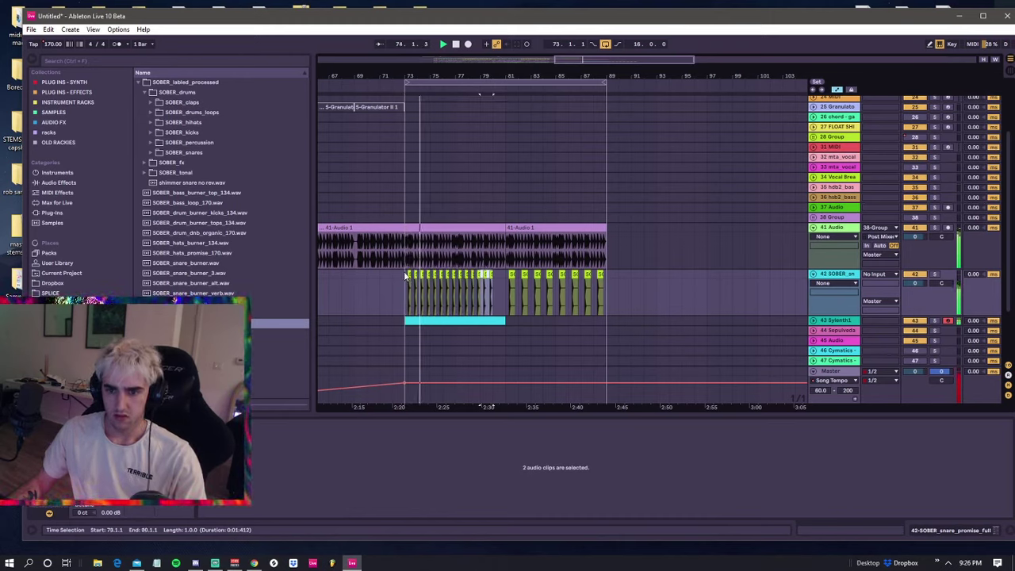
shift+click(405, 282)
click(405, 255)
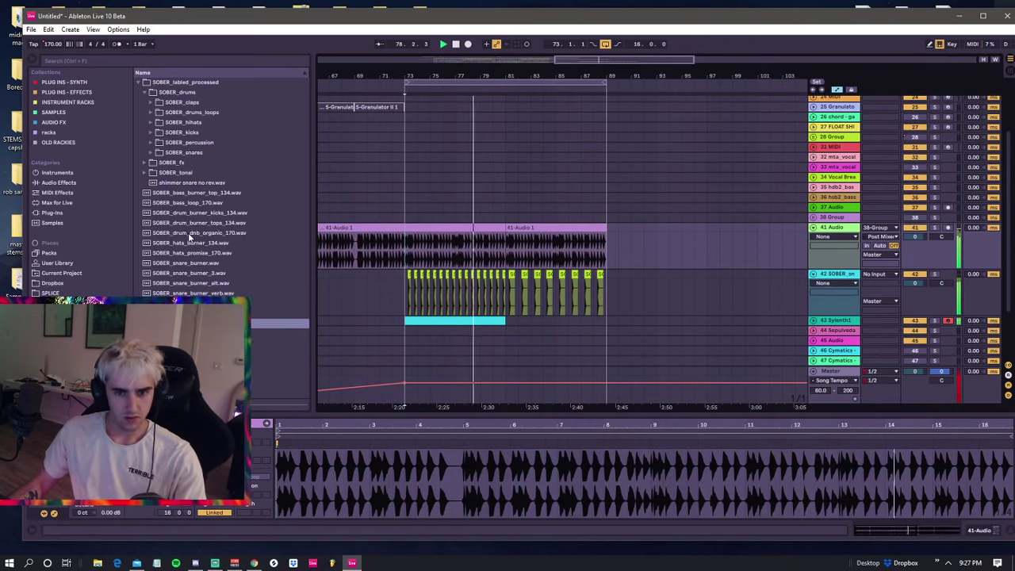
- Place SOBER_drum_dnb_organic_170.wav at bar 73 on a new audio track above the snares and split it at bars 75 and 77
drag(188, 232, 402, 294)
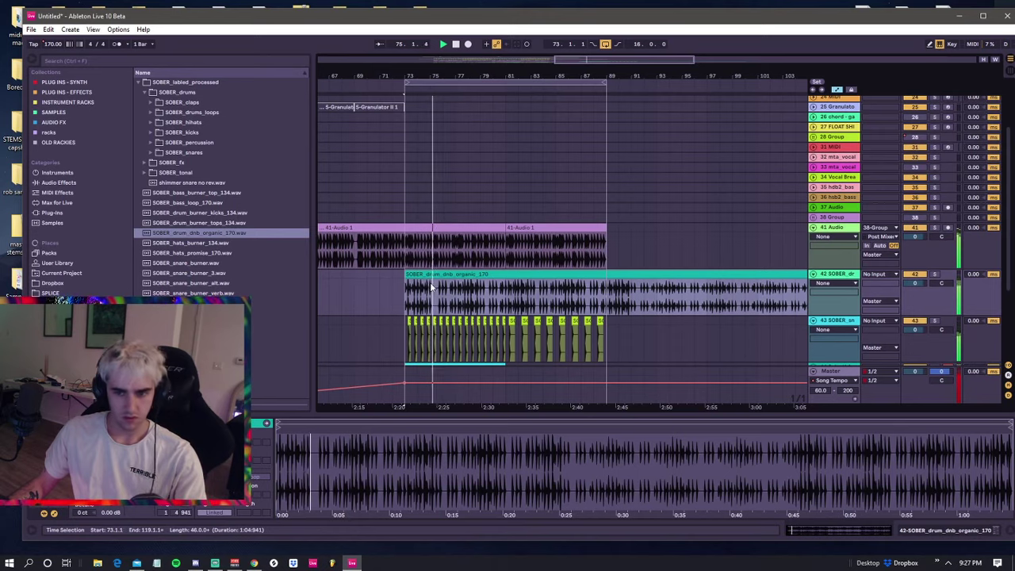
click(433, 292)
key(ctrl+e)
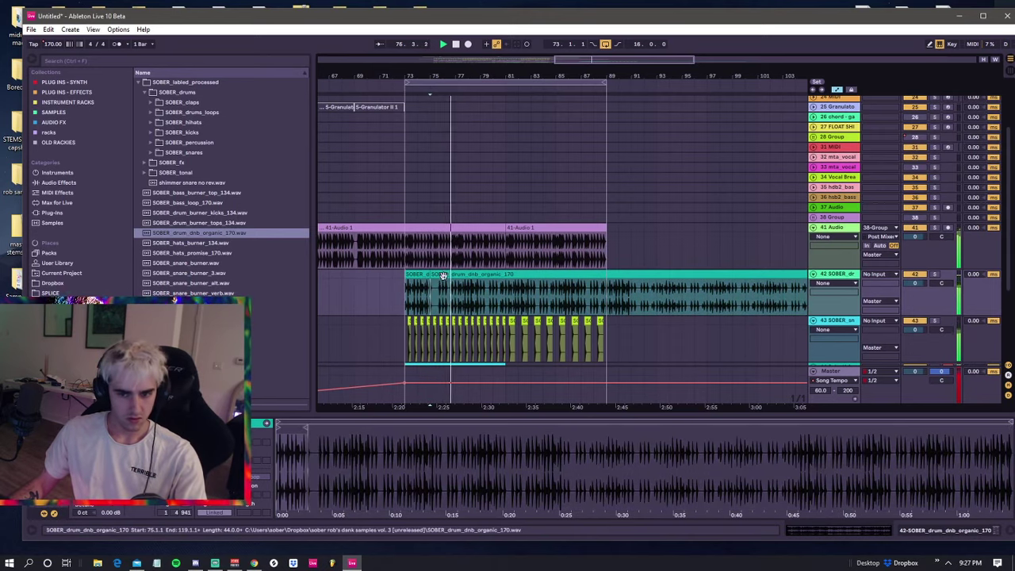
click(445, 275)
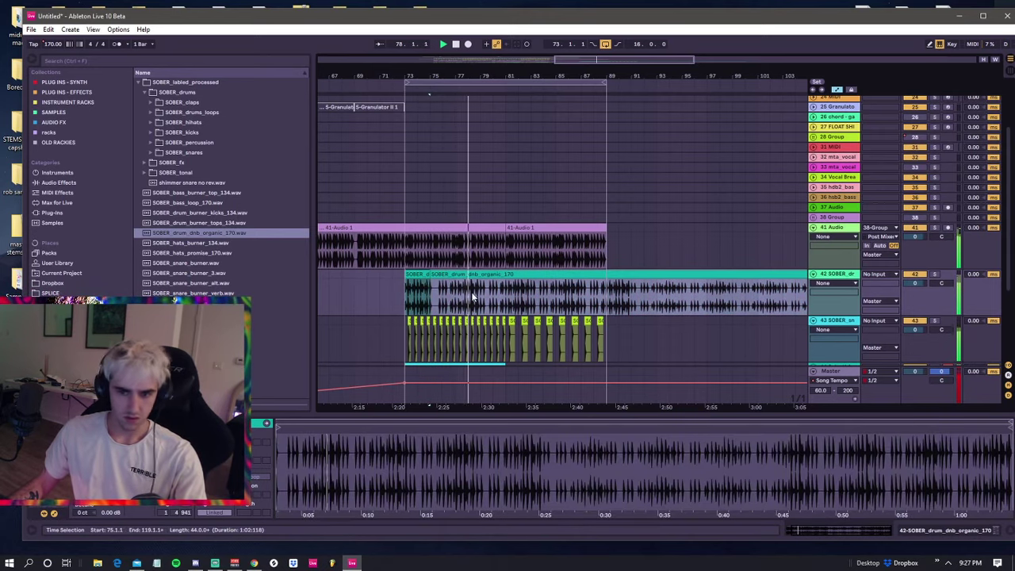
click(428, 288)
click(454, 288)
key(ctrl+e)
- Repeat the two-bar drum loop section from bars 75 to 77 up to bar 81 by duplicating it
click(445, 275)
key(ctrl+d)
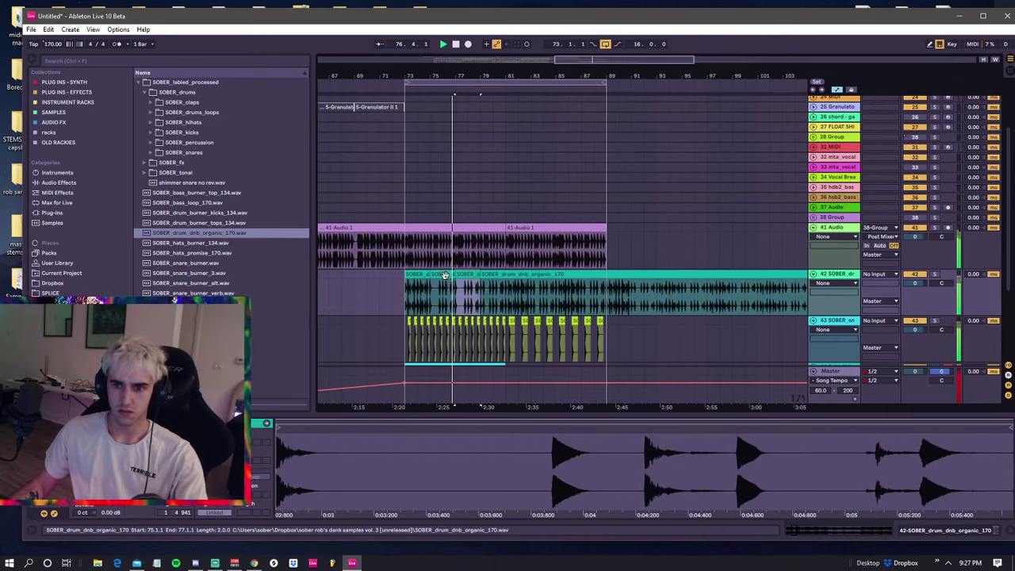
key(ctrl+d)
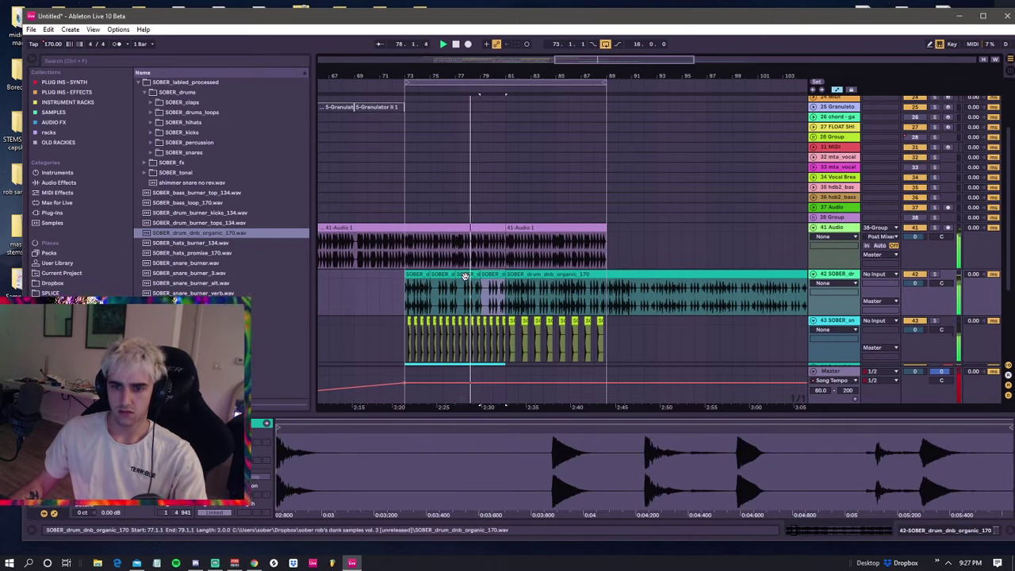
key(ctrl+d)
key(ctrl+d)
key(ctrl+z)
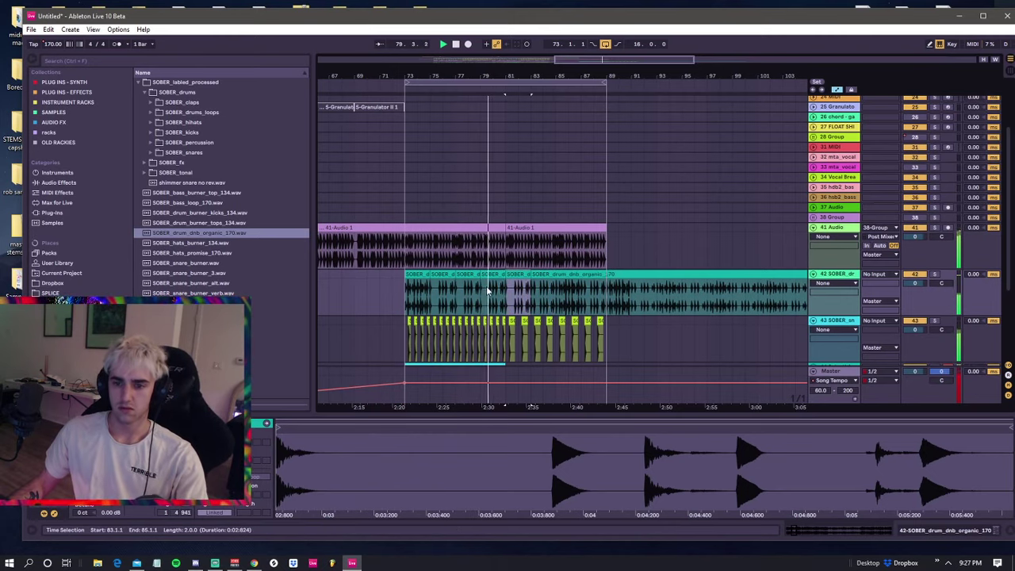
- Split the remaining drum loop at bars 83 and 85 and repeat the section from 83 to 85 up to bar 89
click(497, 275)
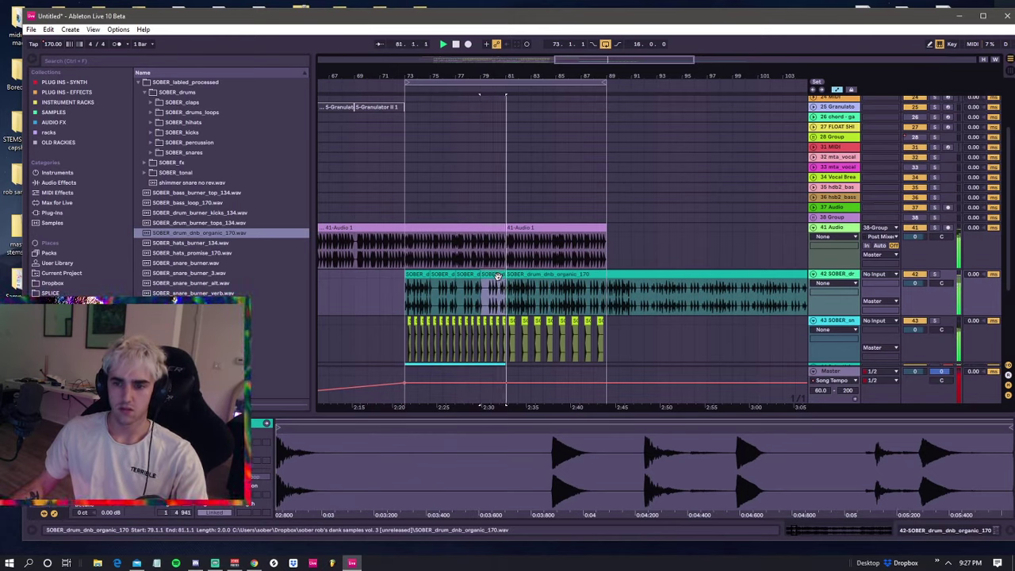
click(524, 275)
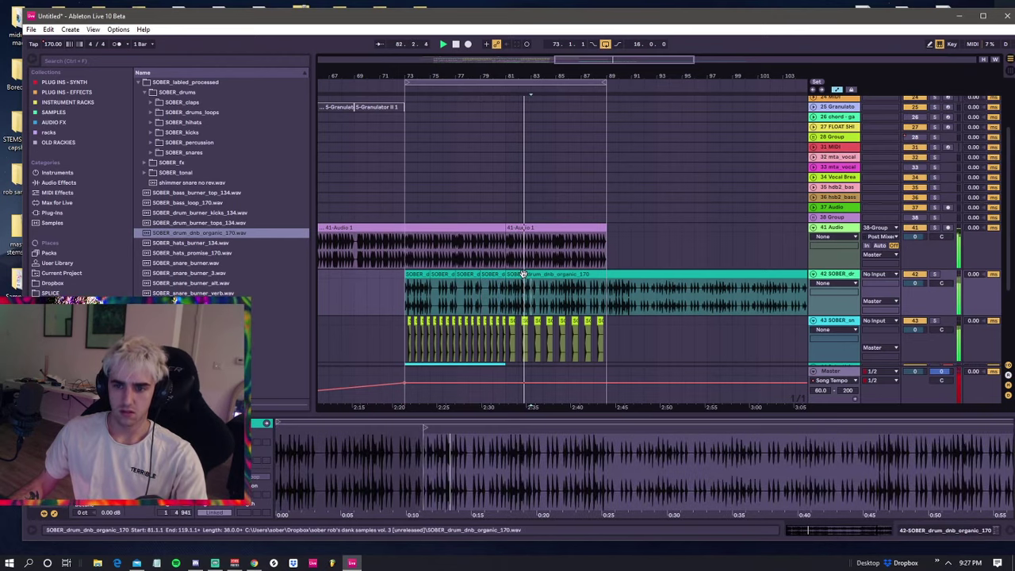
key(ctrl+e)
click(523, 274)
key(ctrl+d)
key(ctrl+z)
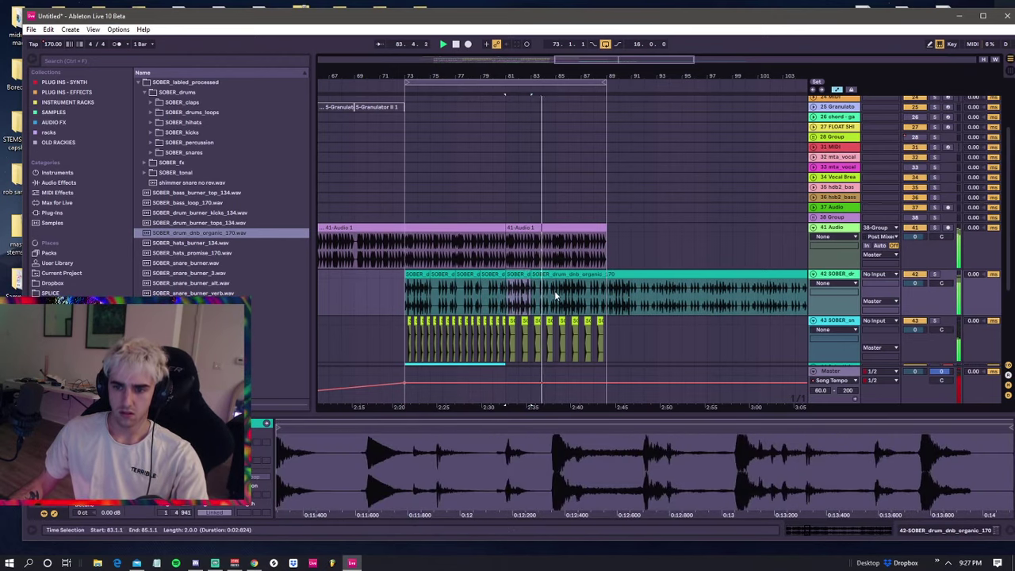
key(ctrl+e)
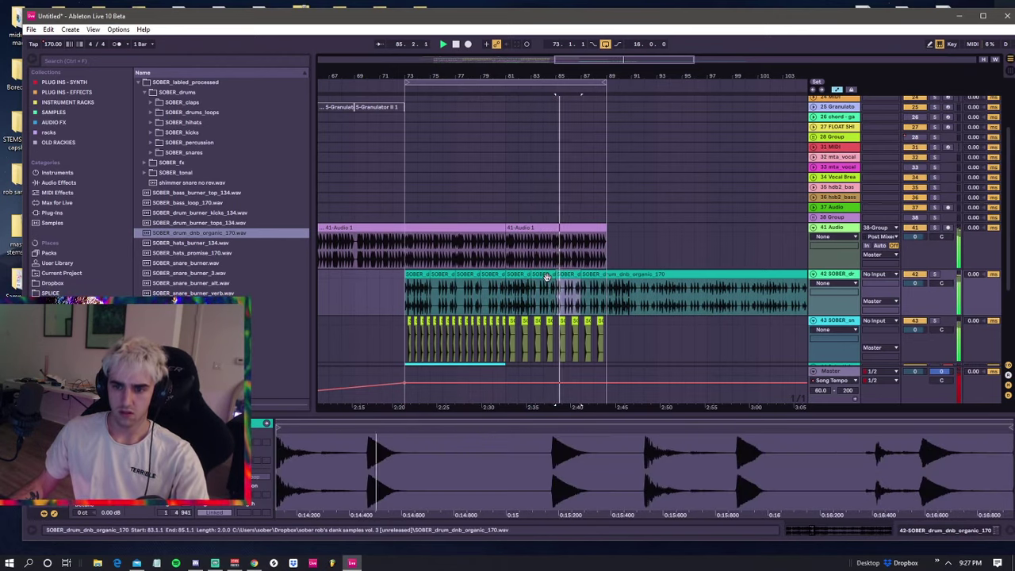
key(ctrl+d)
shift+click(531, 291)
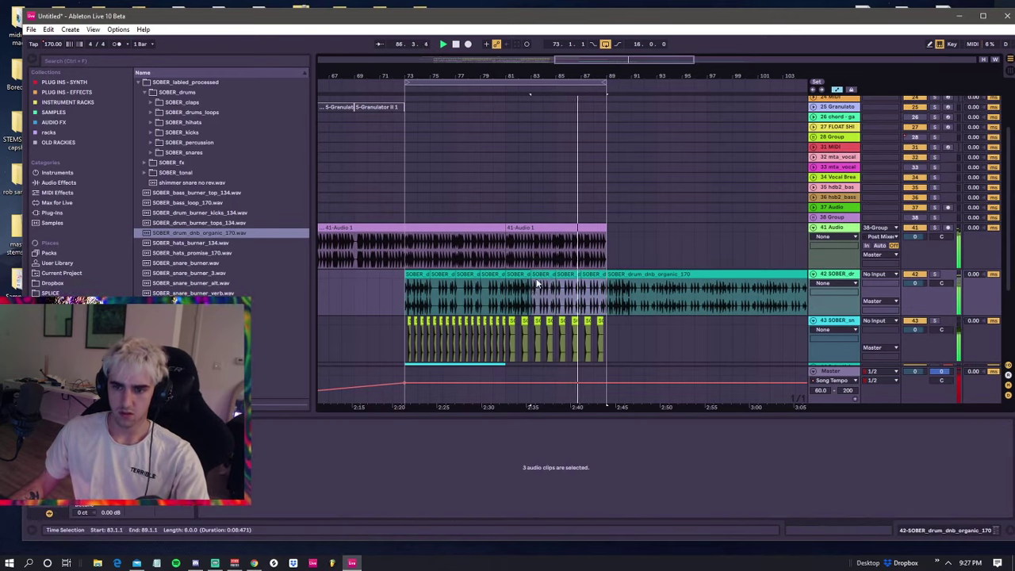
shift+click(424, 275)
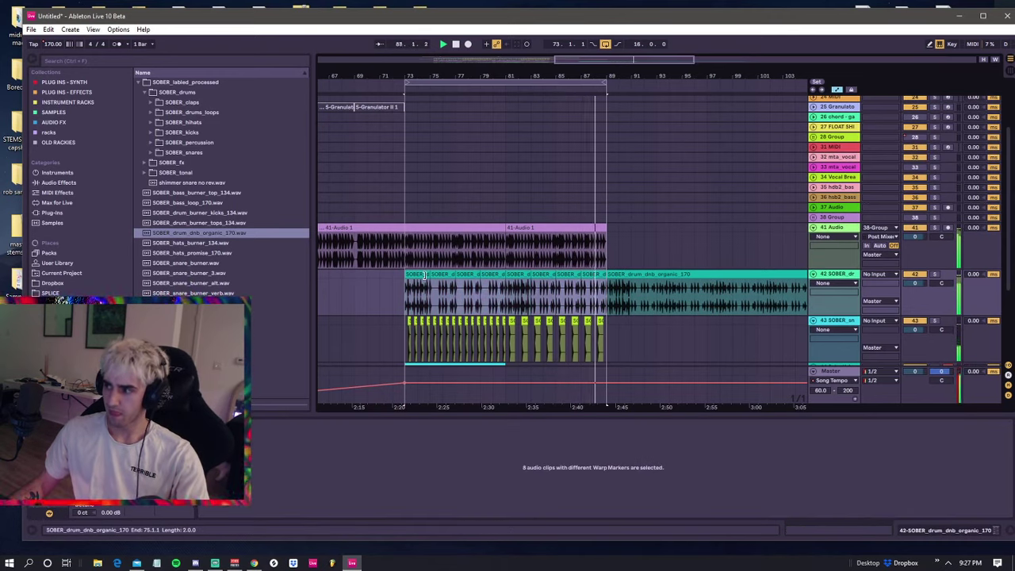
click(424, 274)
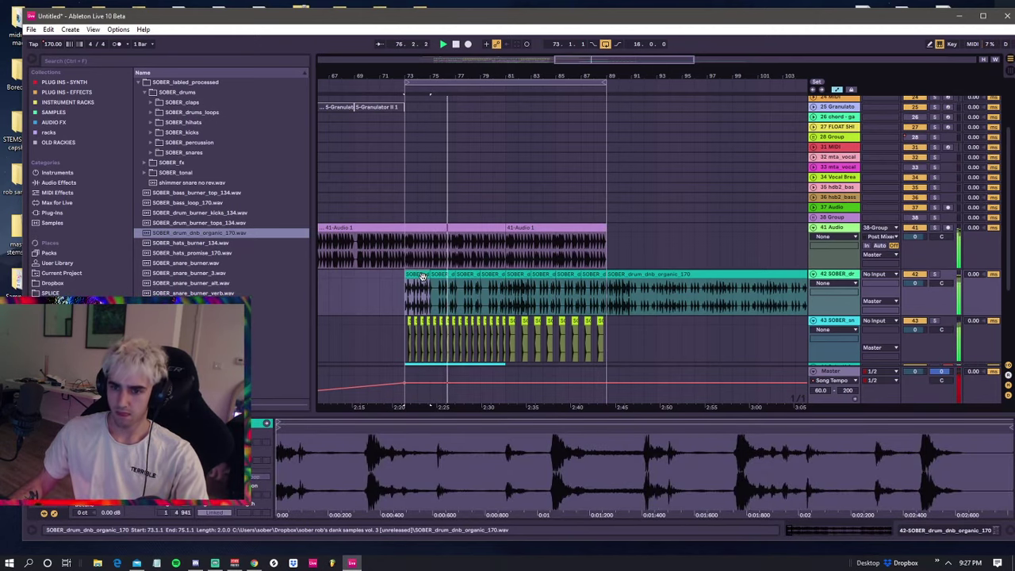
- Collapse all the tracks and lower the volume of the drum loop track 42 to -1.0 dB
scroll(428, 279, down, 2)
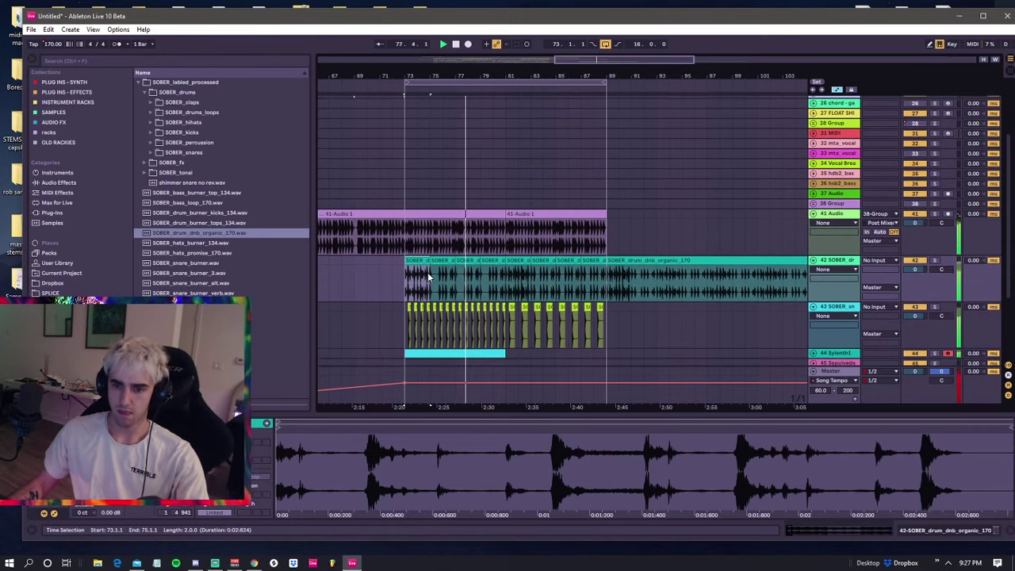
alt+click(813, 254)
click(813, 255)
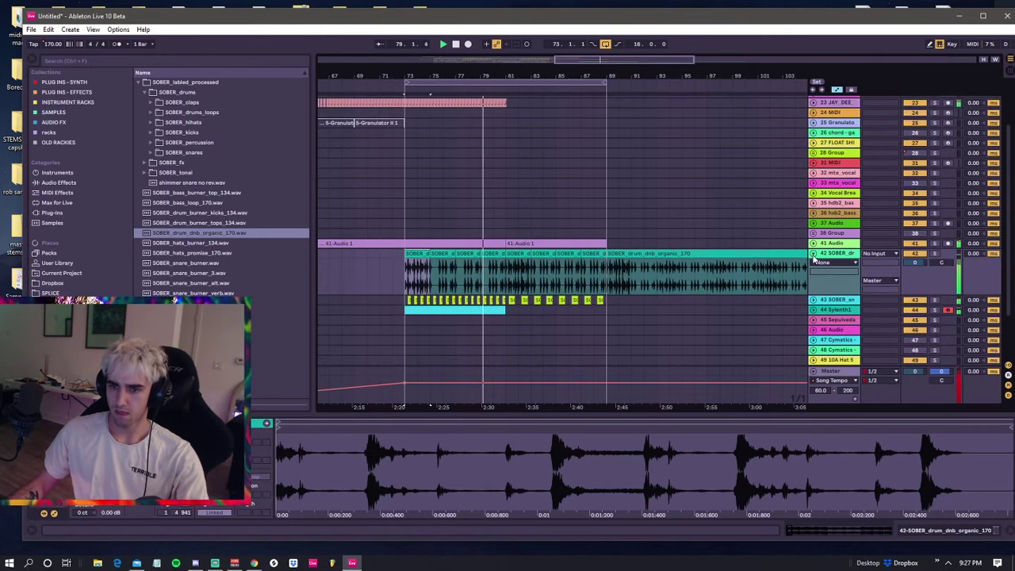
click(914, 262)
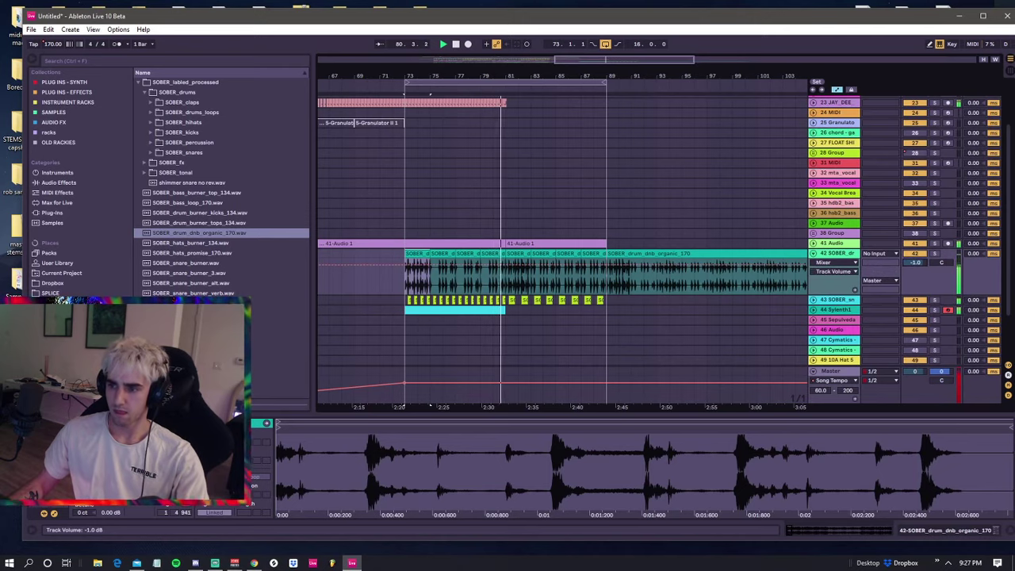
click(812, 254)
- Play the transition from just before bar 73 and the drum-and-bass section from bar 73 to check the drums
scroll(532, 243, down, 9)
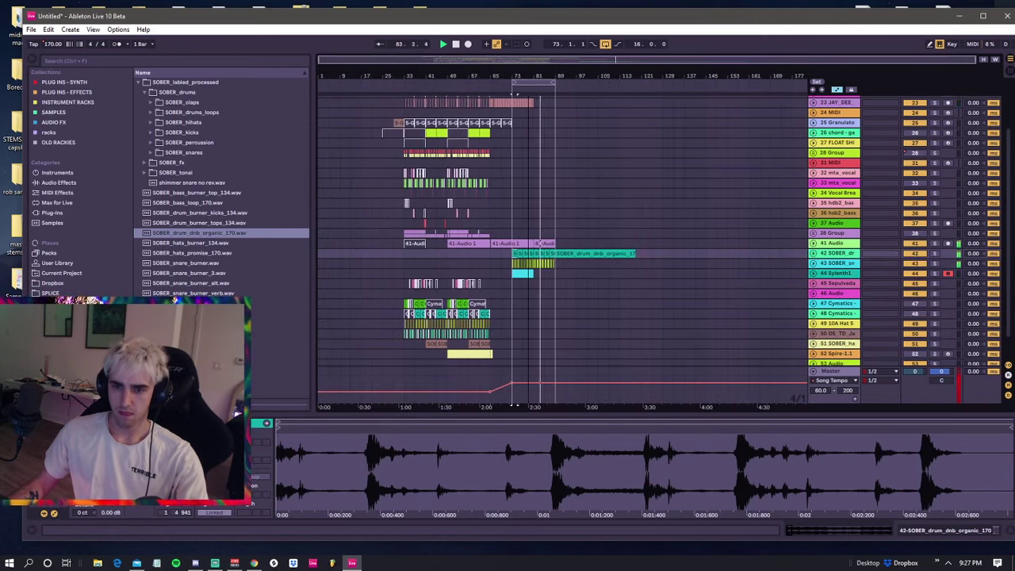
scroll(532, 243, up, 5)
click(480, 230)
key(space)
key(space)
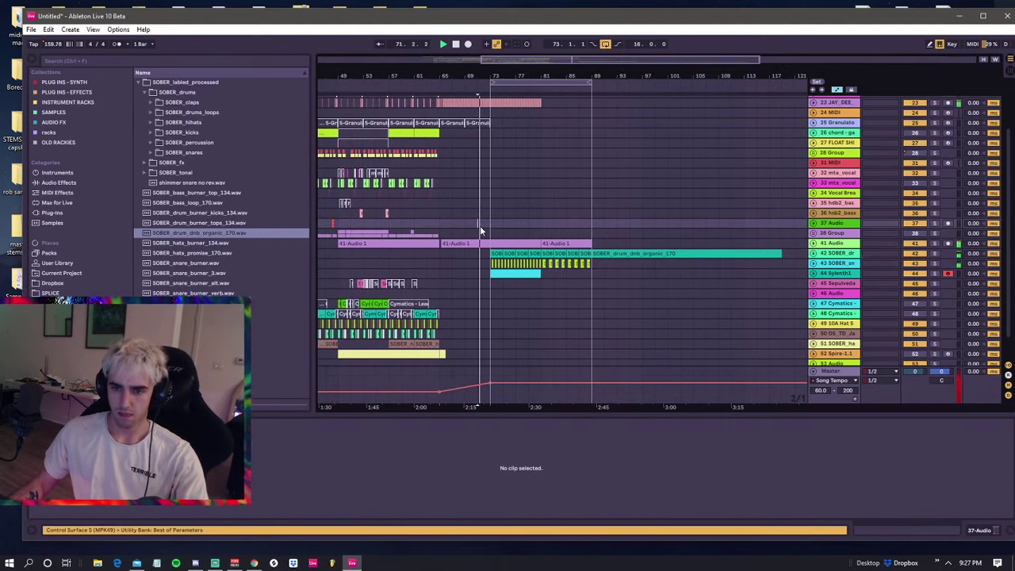
drag(492, 79, 432, 77)
click(447, 224)
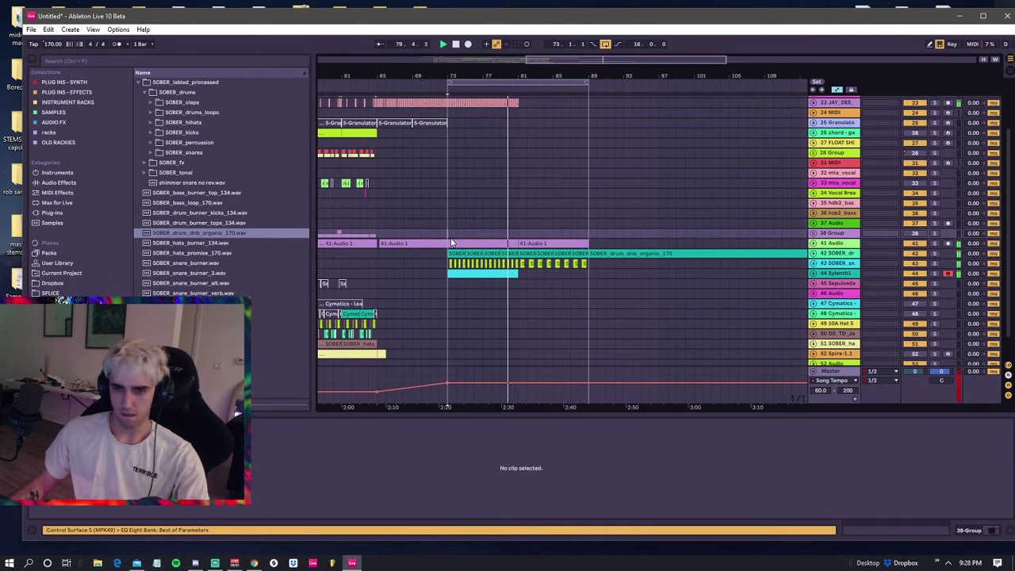
- Copy the kick 6 clips of bars 63 to 65 on track 21 to bar 73
scroll(452, 235, up, 4)
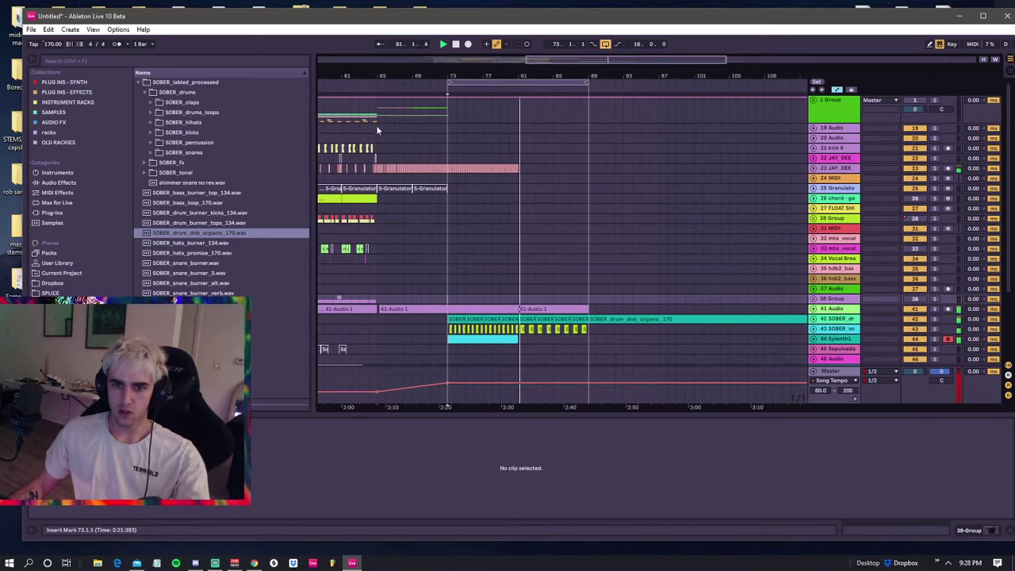
click(362, 150)
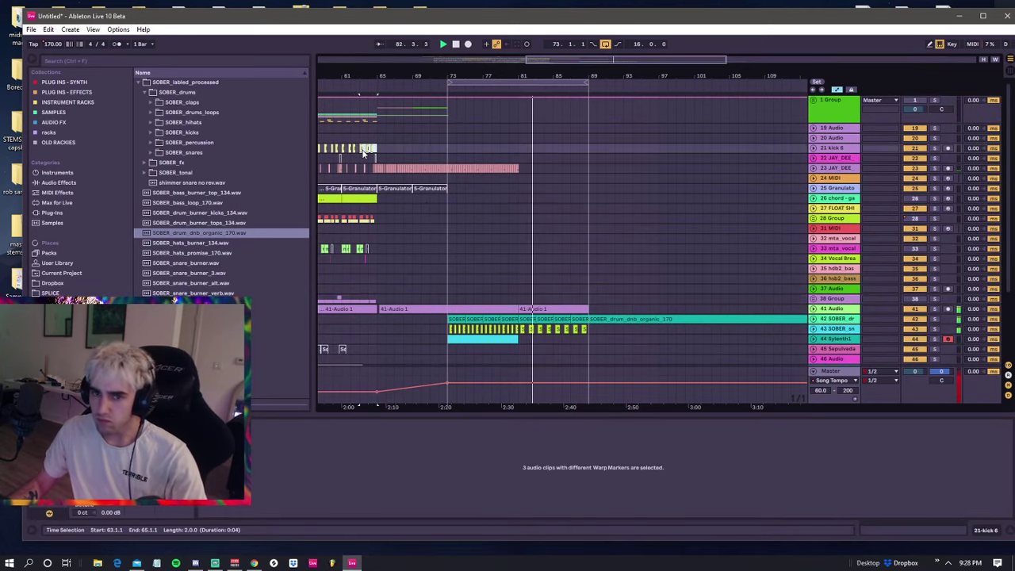
drag(361, 150, 468, 150)
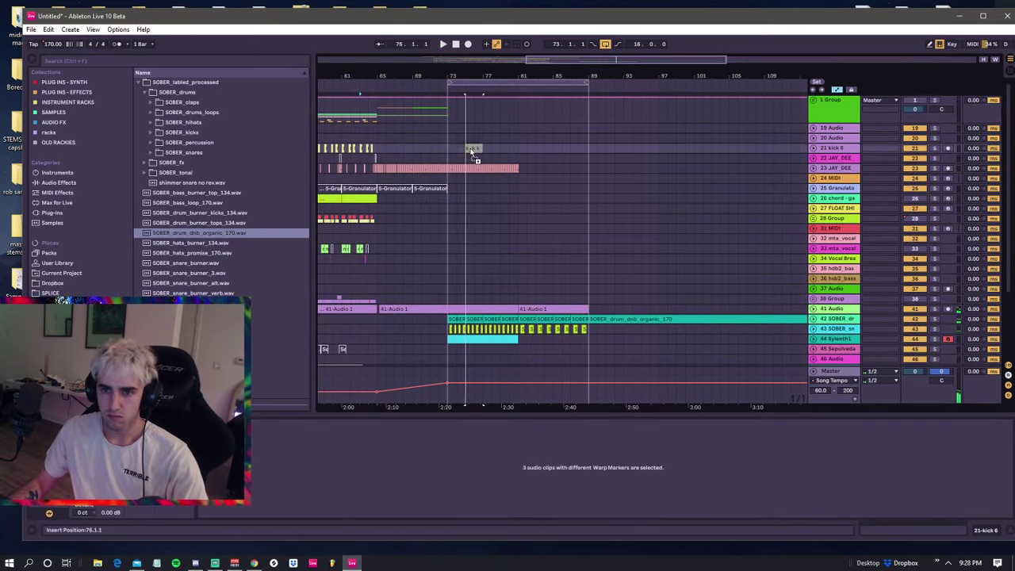
drag(460, 71, 451, 149)
click(462, 148)
click(398, 148)
- Rearrange the copied kick clips to hit at 73.1, 73.3.3, 74.3.3 and 75.1, and play from bar 73
key(space)
key(space)
drag(522, 149, 581, 150)
key(space)
key(space)
key(space)
click(382, 141)
key(space)
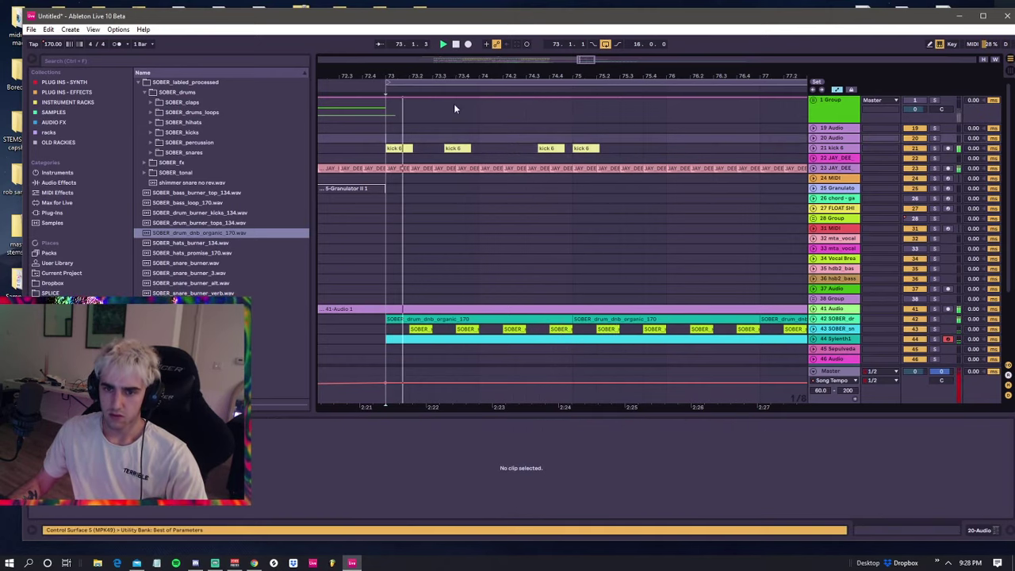
- Repeat the two-bar kick pattern from bars 73 to 75 up to bar 89 and select the whole range on tracks 20 and 21
drag(467, 77, 433, 54)
drag(470, 148, 401, 149)
key(ctrl+d)
key(ctrl+d)
key(ctrl+d)
drag(516, 78, 475, 74)
key(ctrl+d)
key(ctrl+d)
key(ctrl+d)
key(ctrl+d)
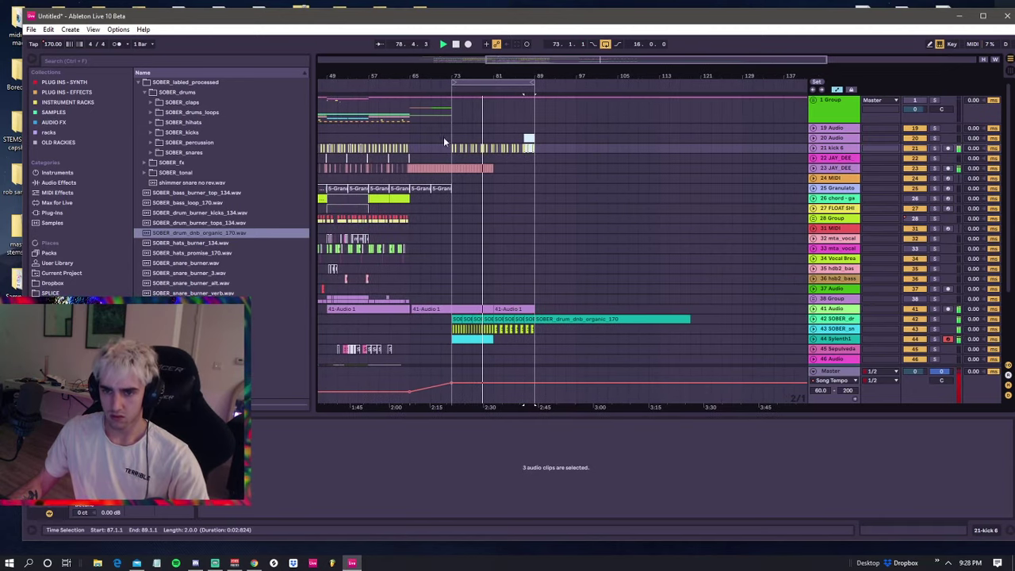
shift+click(453, 136)
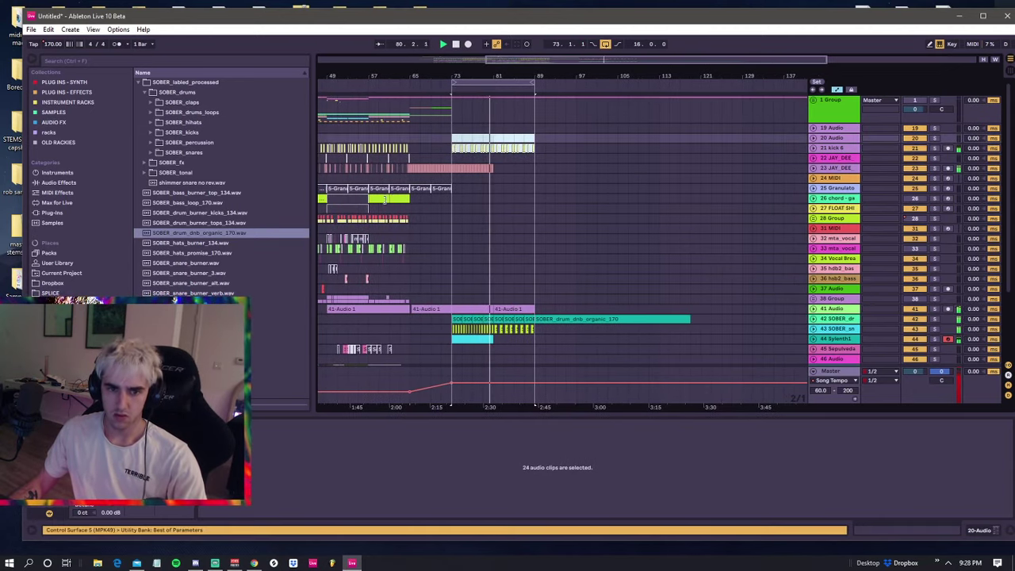
drag(500, 75, 499, 68)
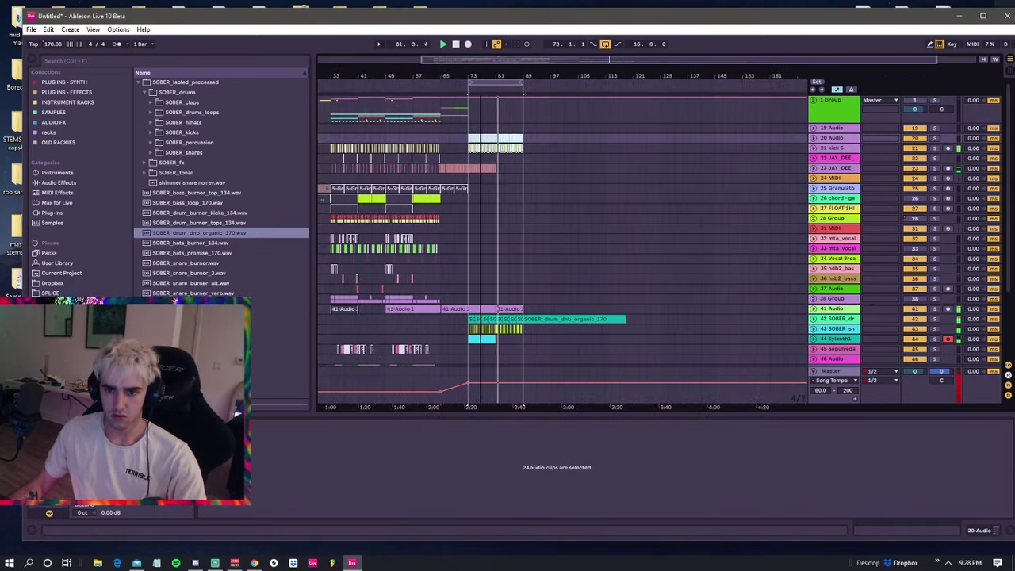
scroll(467, 250, down, 5)
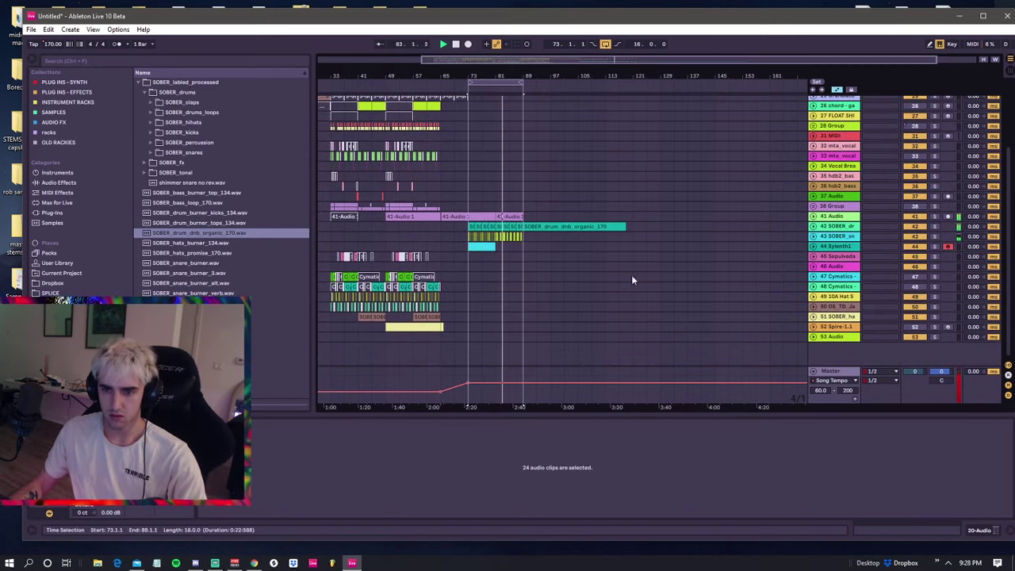
click(812, 372)
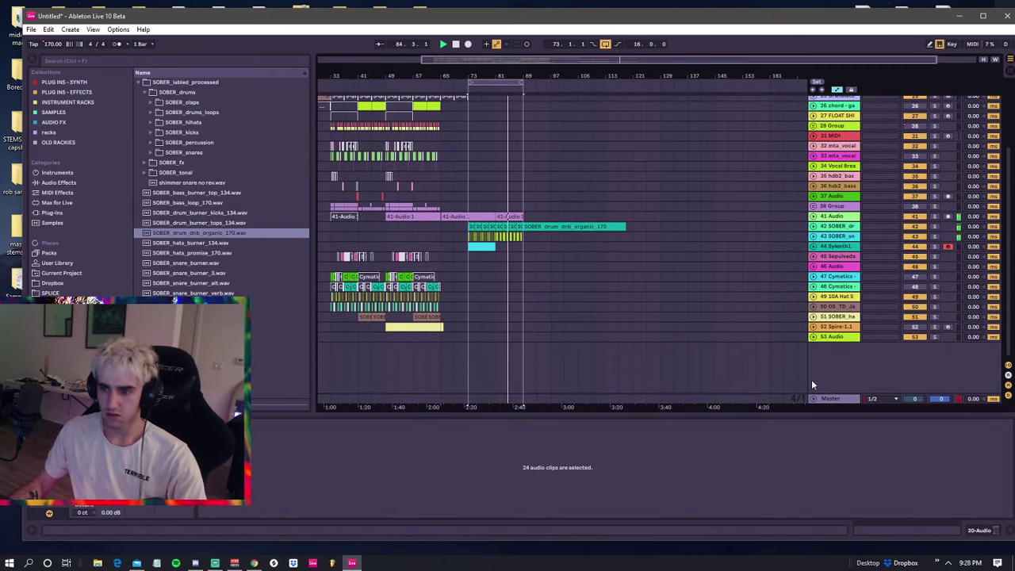
click(810, 398)
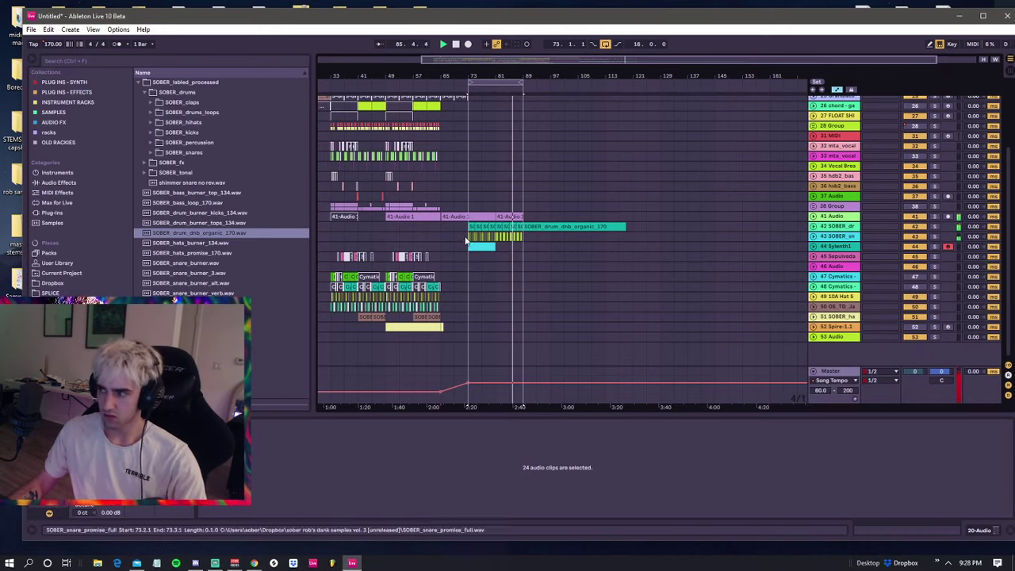
- Play the drum-and-bass section from bar 73 to check the repeated kick pattern on track 21
scroll(460, 239, up, 2)
scroll(460, 240, up, 5)
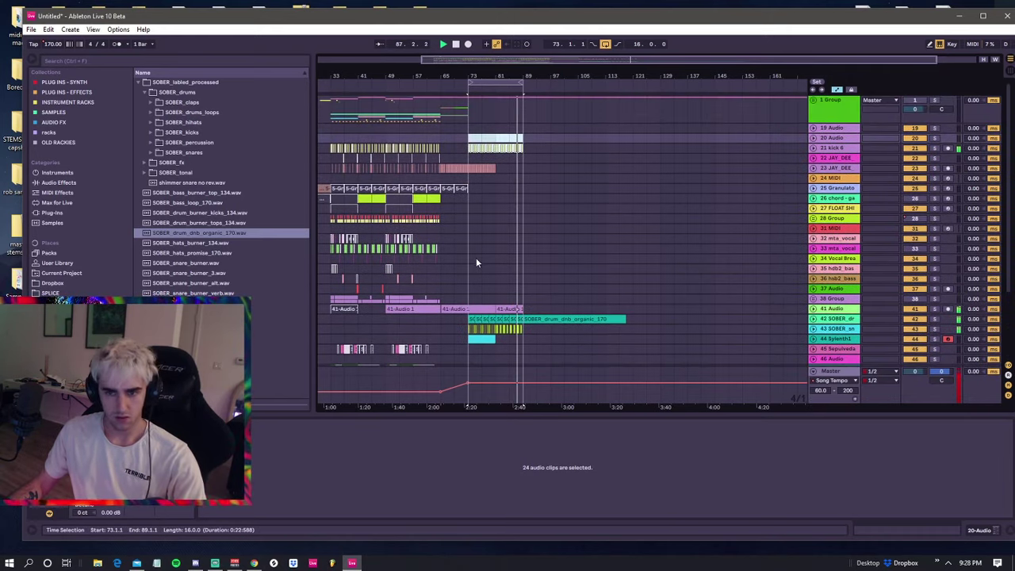
click(468, 159)
key(space)
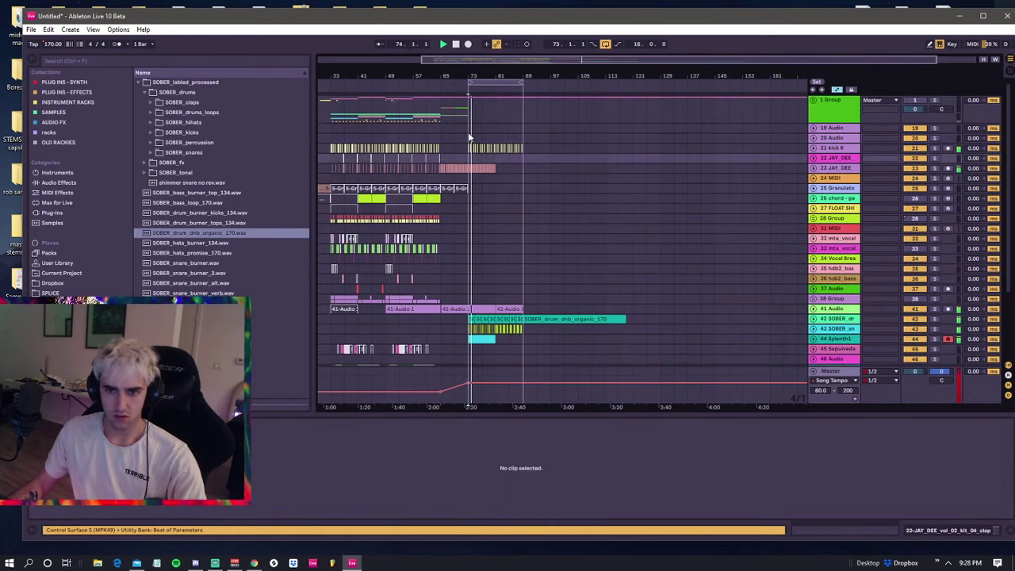
click(468, 158)
click(466, 147)
click(468, 140)
click(467, 147)
click(467, 142)
click(467, 147)
click(466, 142)
click(467, 147)
click(467, 140)
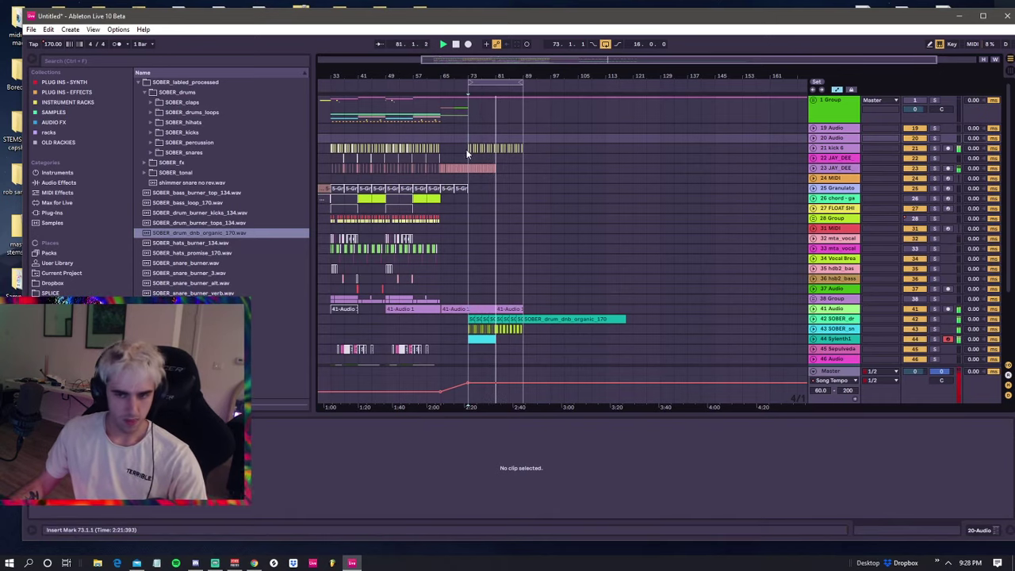
click(468, 132)
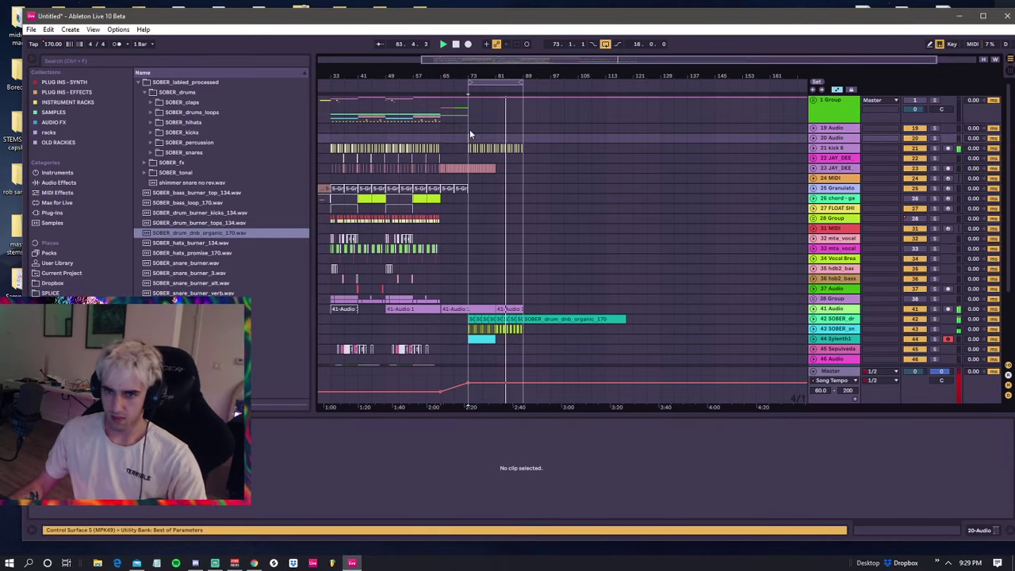
click(470, 141)
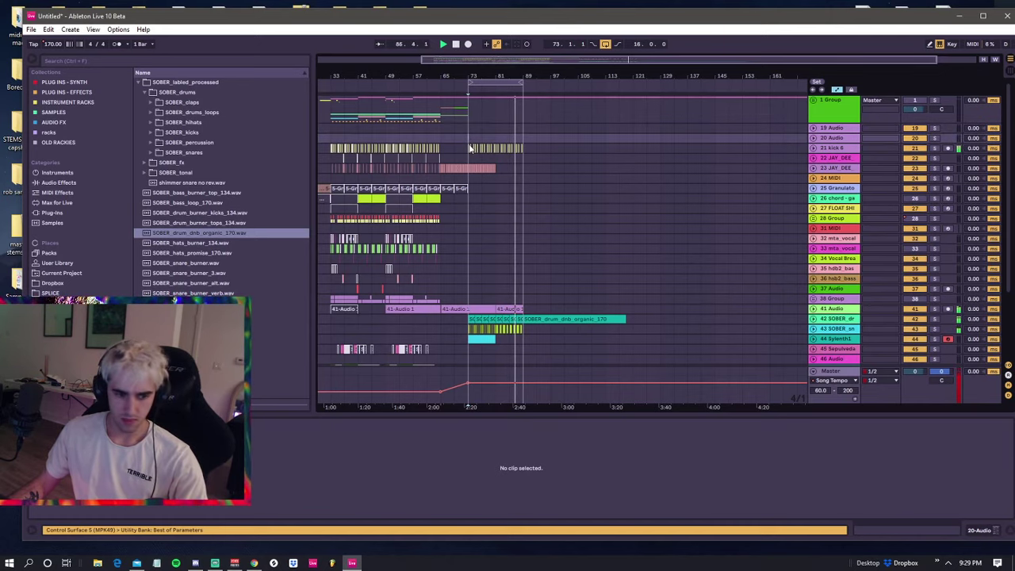
- Replay the section from bar 73 while examining the audio, drum loop, snare and Sylenth1 clips on tracks 41 to 44
drag(471, 76, 471, 133)
scroll(480, 220, down, 5)
key(space)
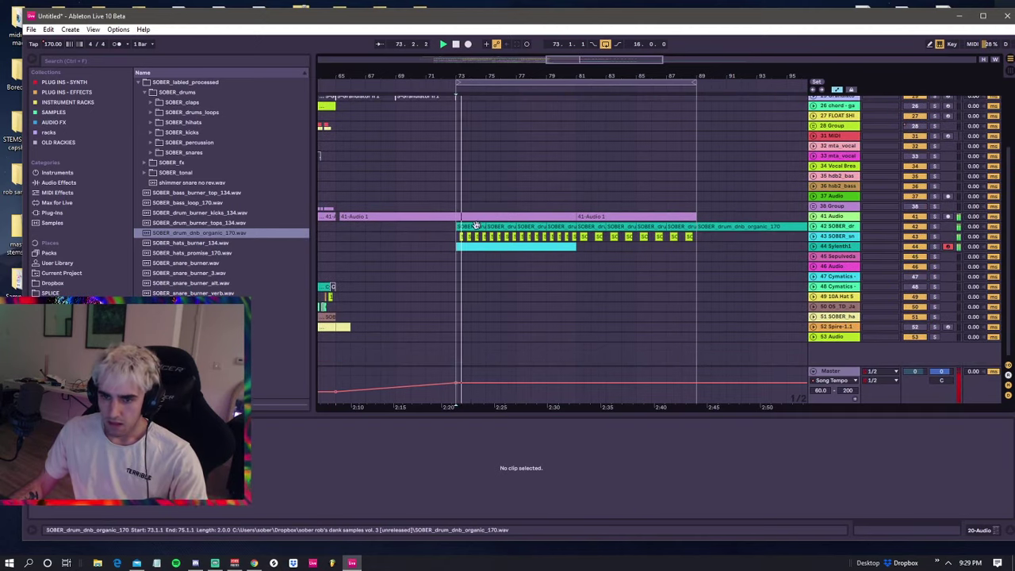
click(457, 227)
click(457, 202)
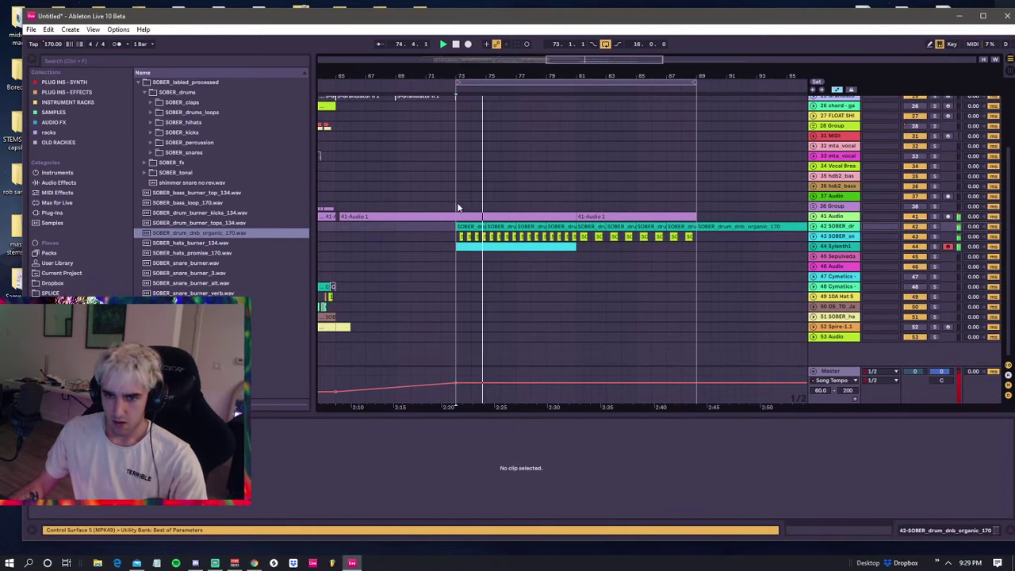
click(457, 195)
key(space)
drag(496, 72, 512, 21)
key(minus)
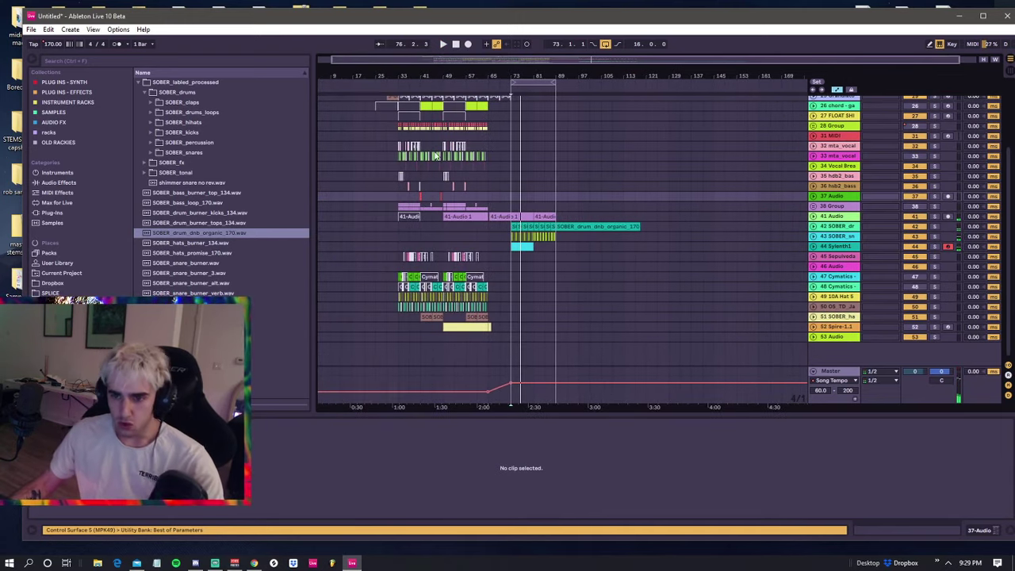
click(397, 188)
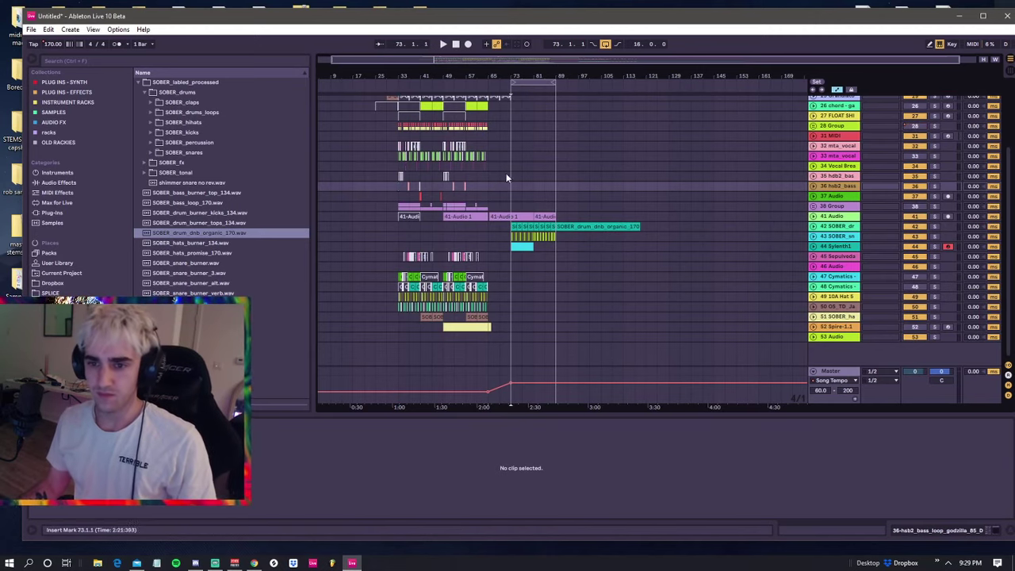
key(space)
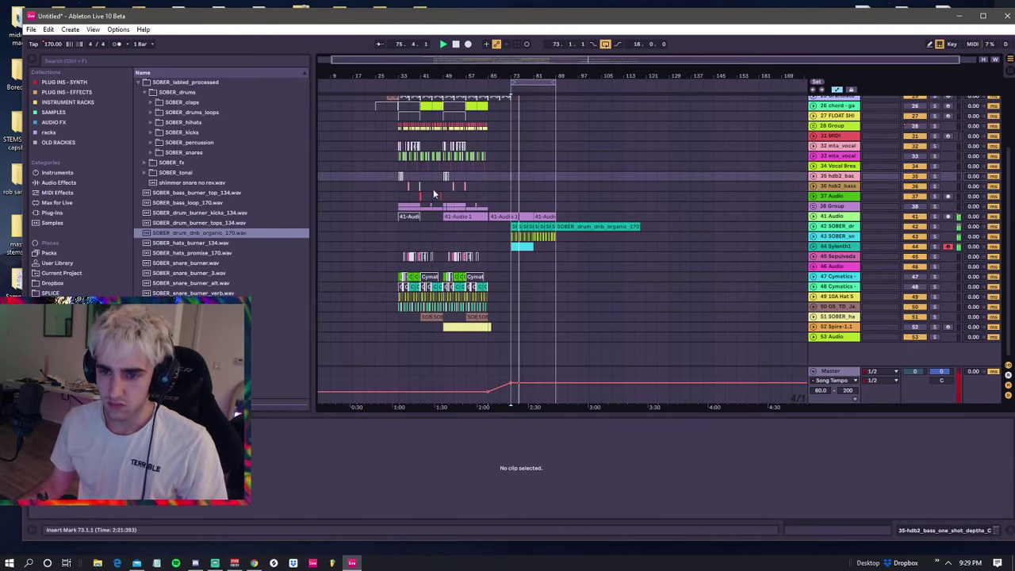
- Play from bar 33, fold the Master track, and activate and select the 38 Group track
click(396, 185)
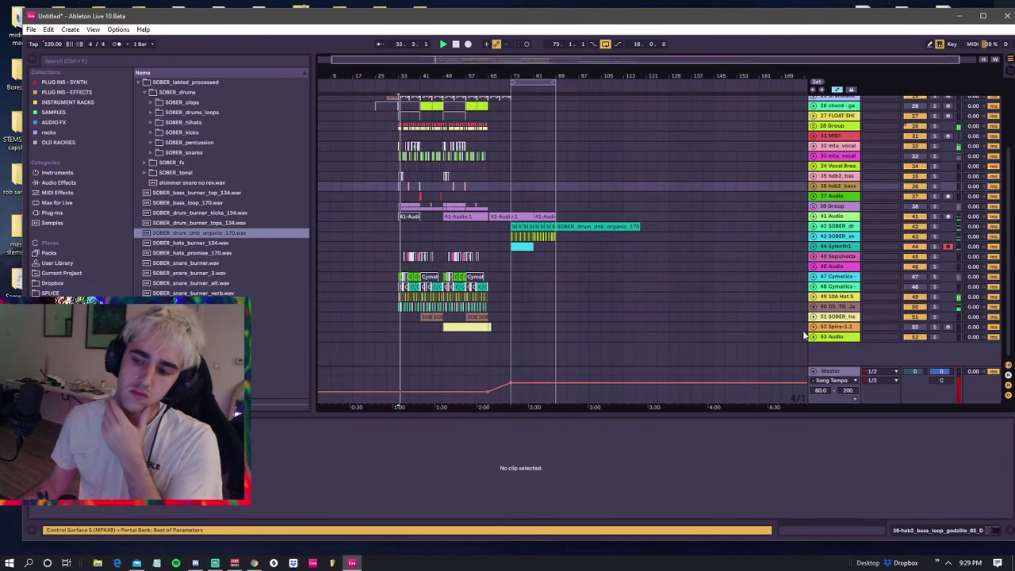
click(813, 370)
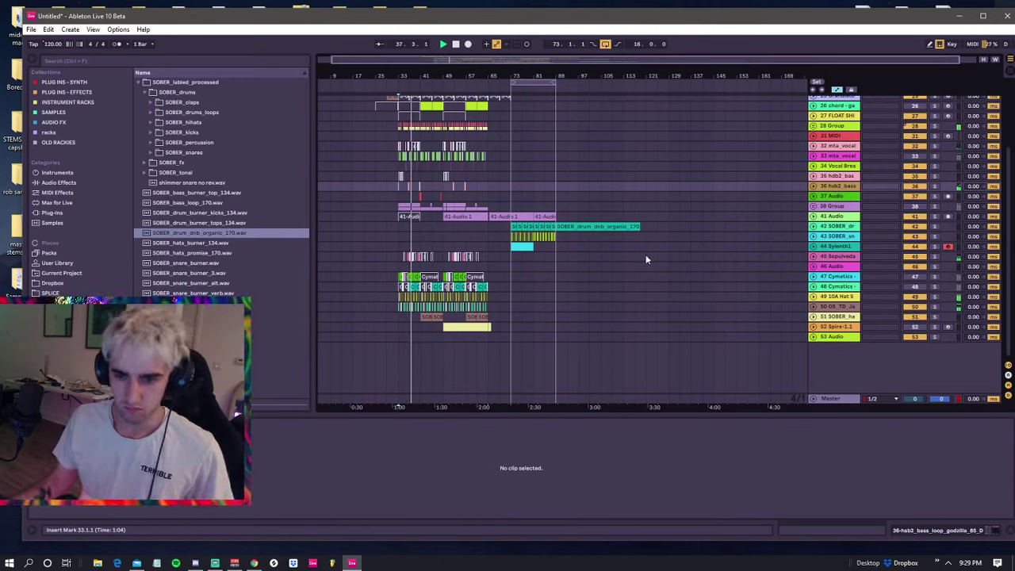
click(915, 207)
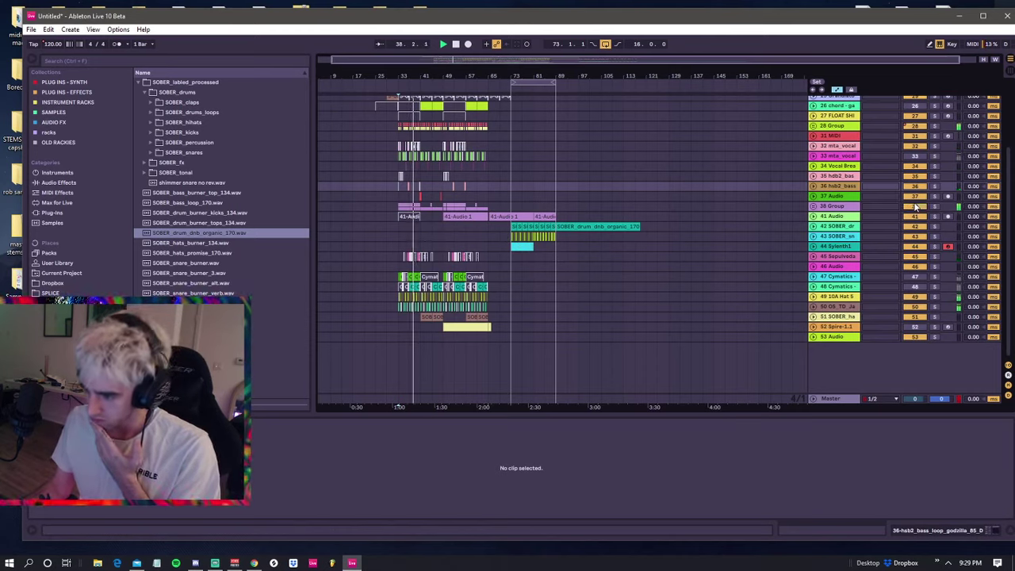
click(839, 208)
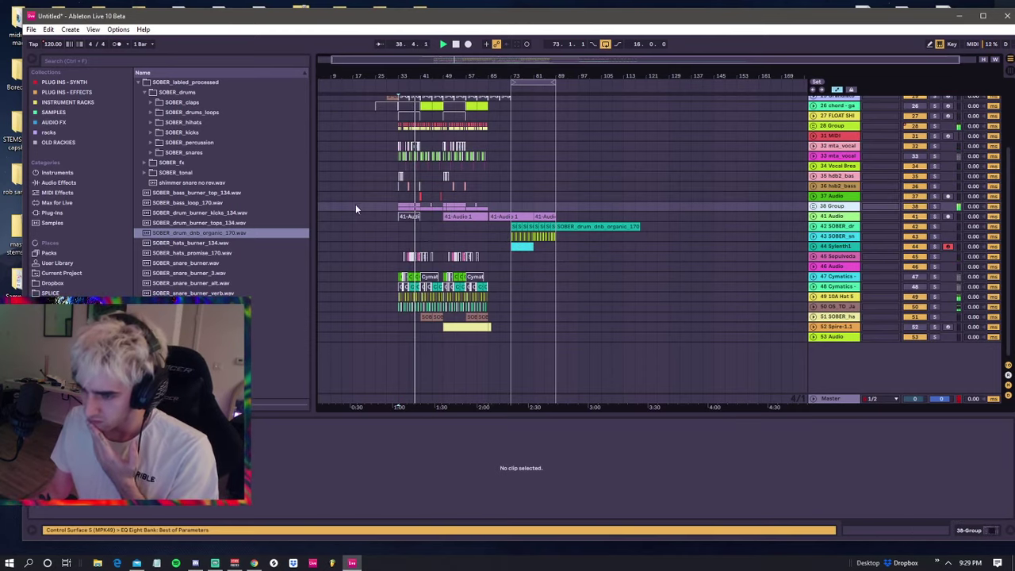
- Listen to the earlier section from bar 33 with the 38 Group track active
click(398, 199)
click(399, 204)
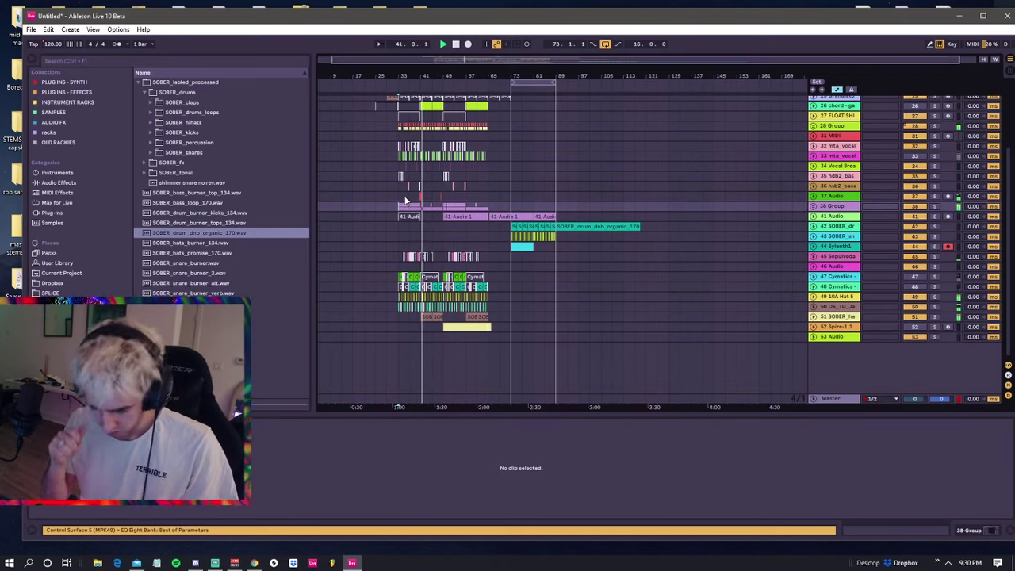
click(405, 200)
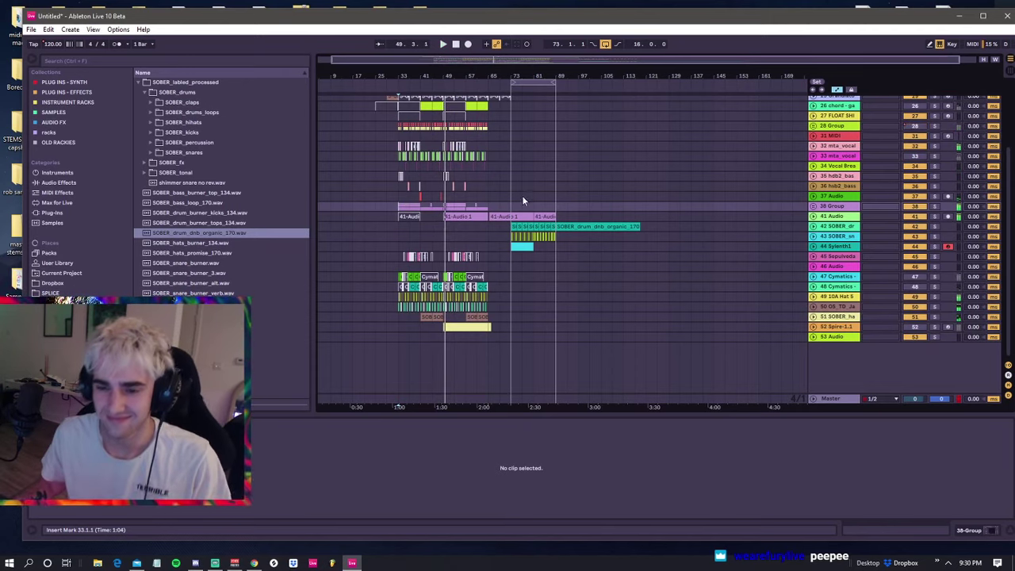
click(446, 213)
click(419, 205)
click(481, 204)
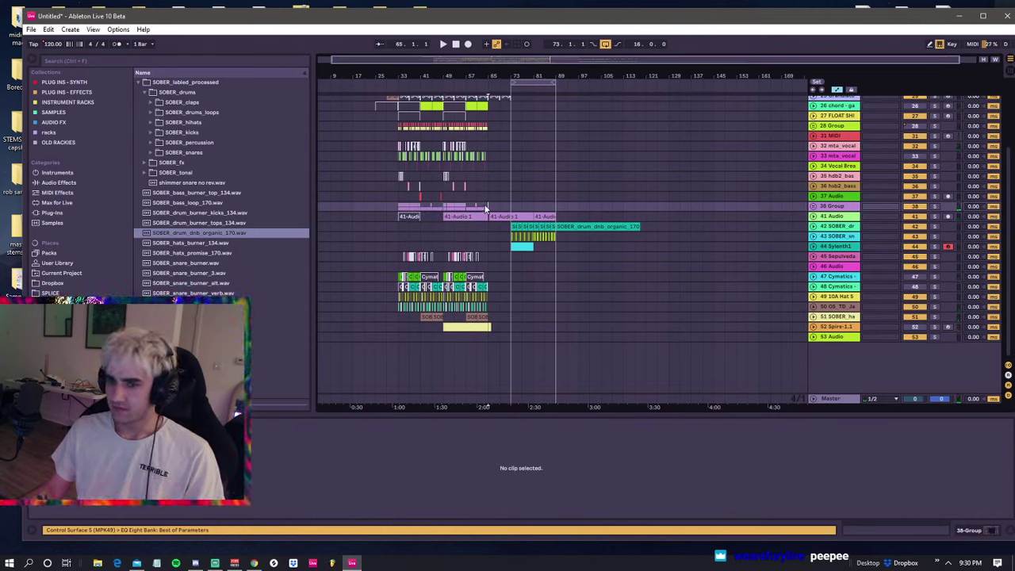
- Play the tempo transition from bar 65 and the drum-and-bass section from bar 73
click(489, 207)
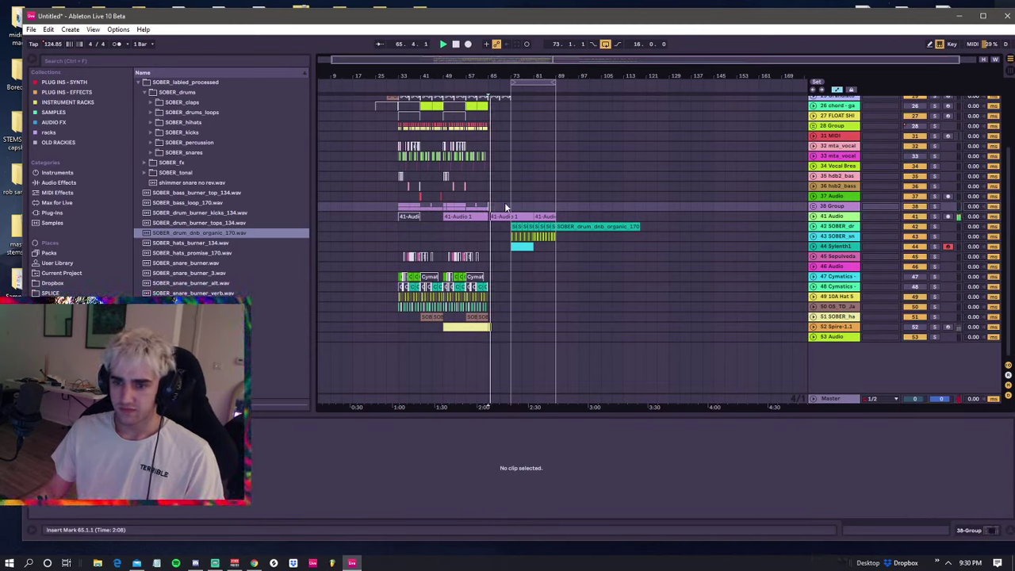
click(505, 203)
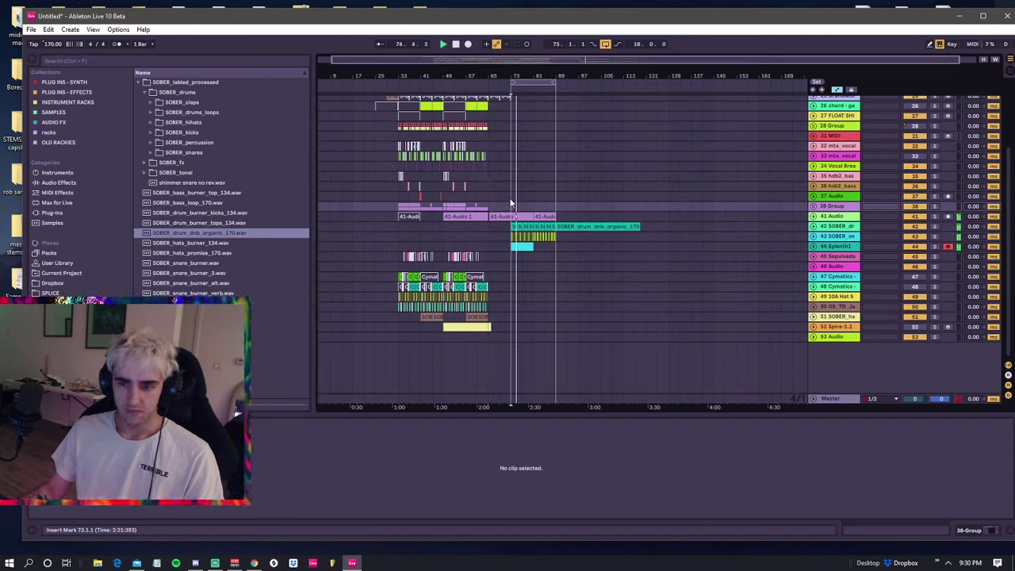
click(510, 196)
click(509, 204)
click(510, 197)
click(509, 203)
click(509, 195)
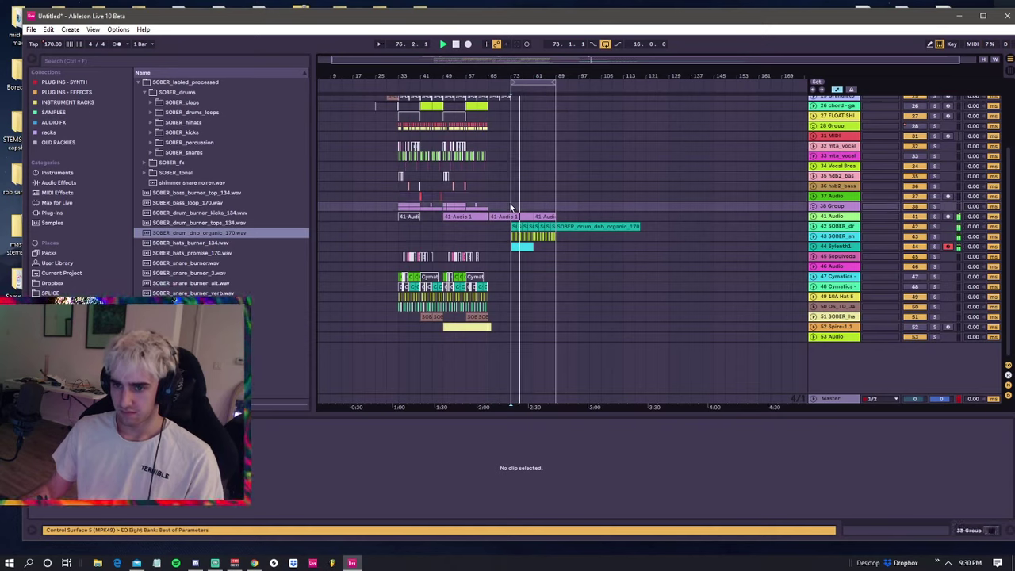
key(Down)
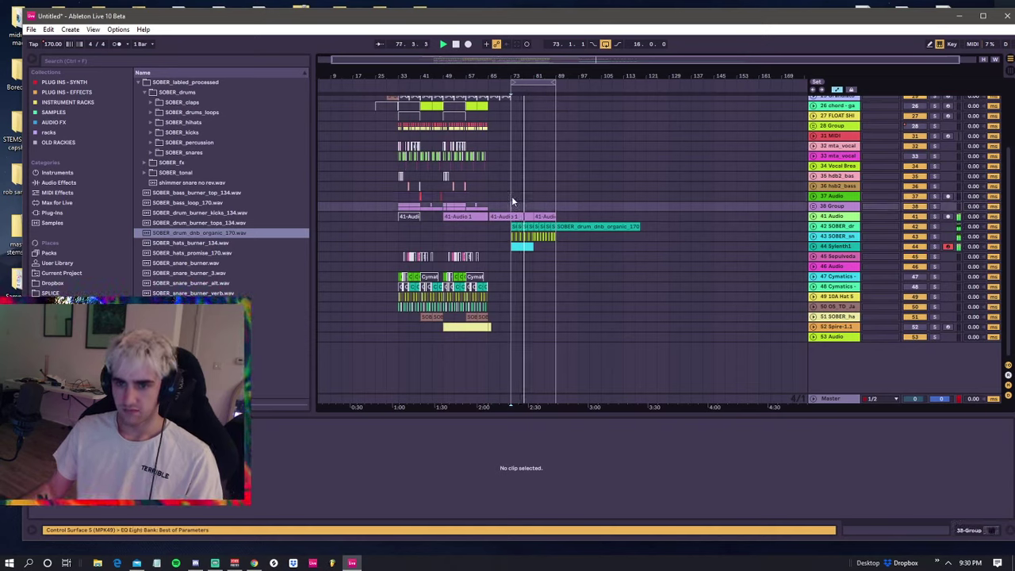
- Duplicate the Sylenth1 MIDI clip of bars 73 to 81 to bar 81 and trim about one bar off the copy's start
click(514, 248)
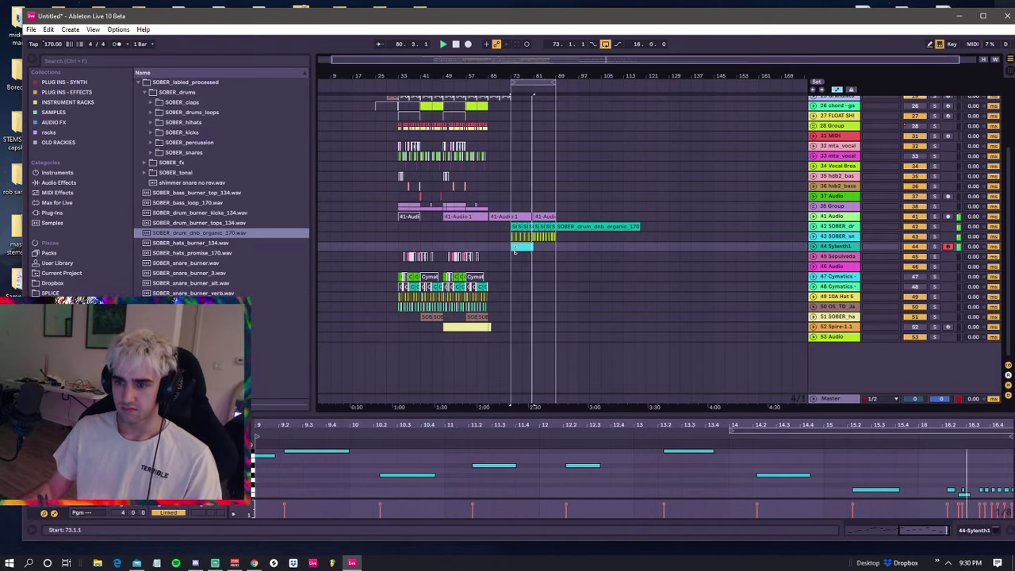
key(ctrl+d)
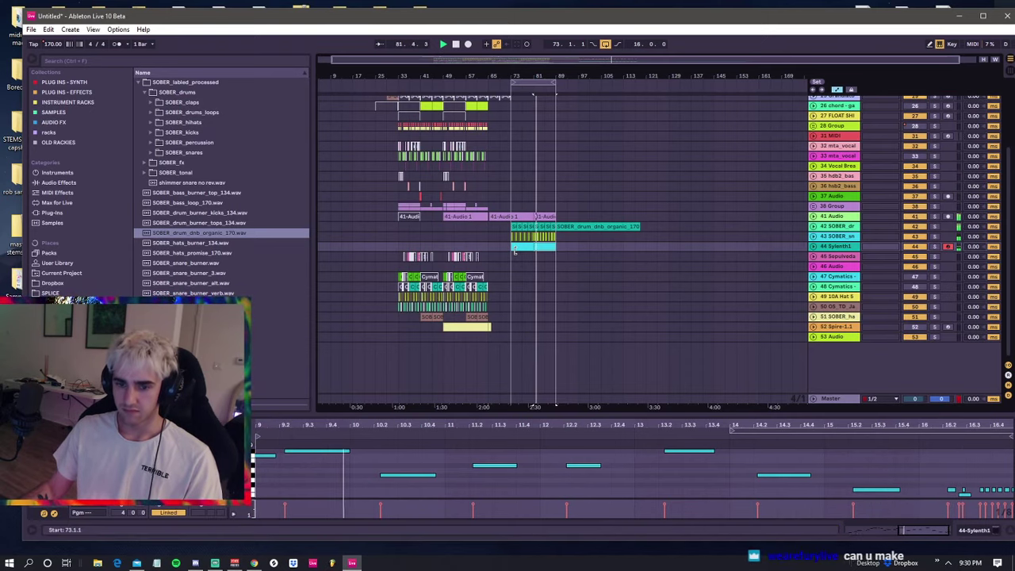
click(535, 248)
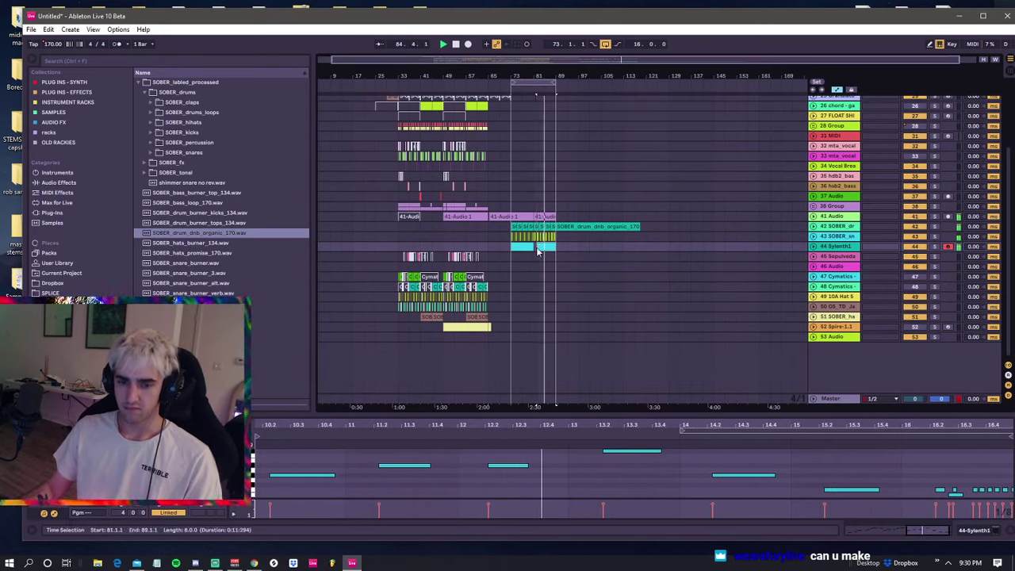
click(523, 245)
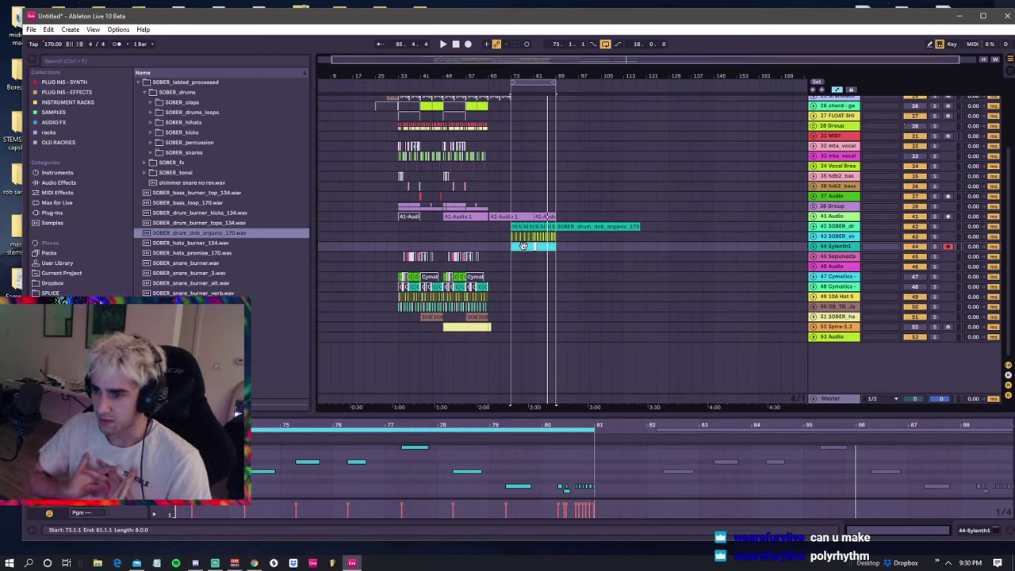
click(523, 246)
- Play the arrangement from bar 33 to review the 120 BPM section
click(394, 250)
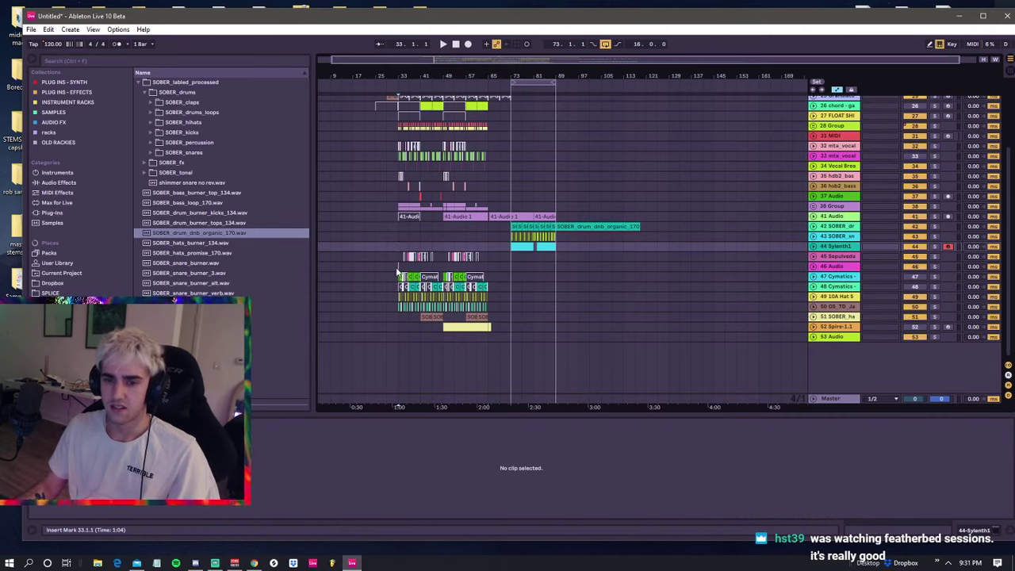
click(401, 253)
key(space)
click(399, 247)
click(398, 255)
click(397, 248)
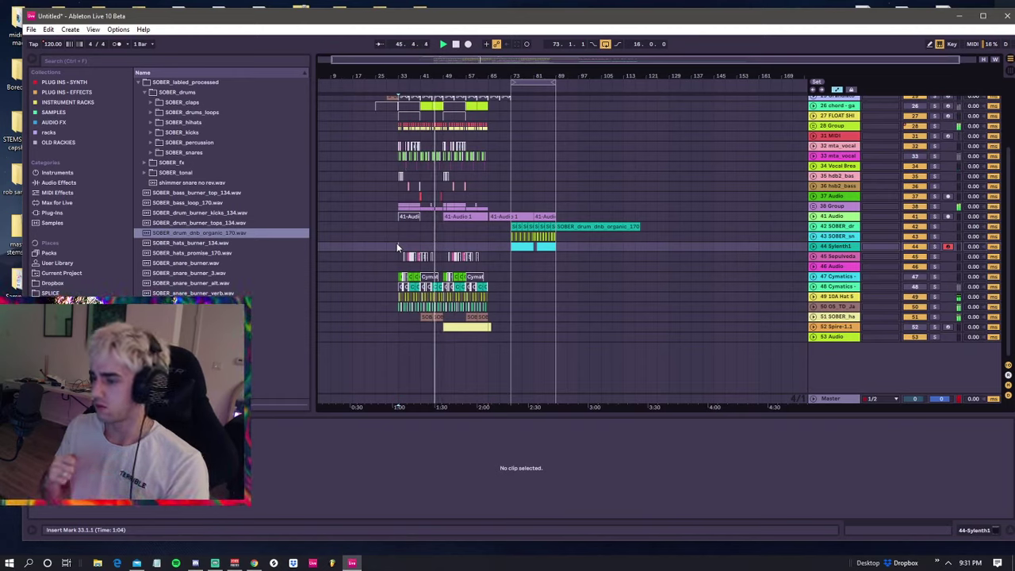
- Play the 170 BPM section from bar 73 to hear it with the duplicated Sylenth1 clip
click(513, 206)
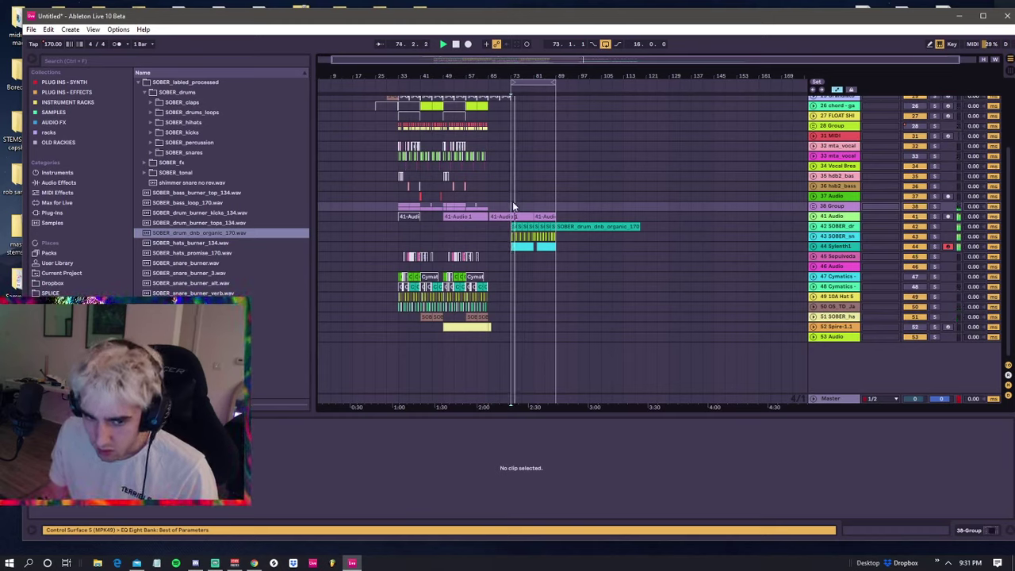
click(513, 194)
click(507, 206)
click(510, 197)
click(509, 206)
click(511, 196)
click(512, 207)
click(510, 195)
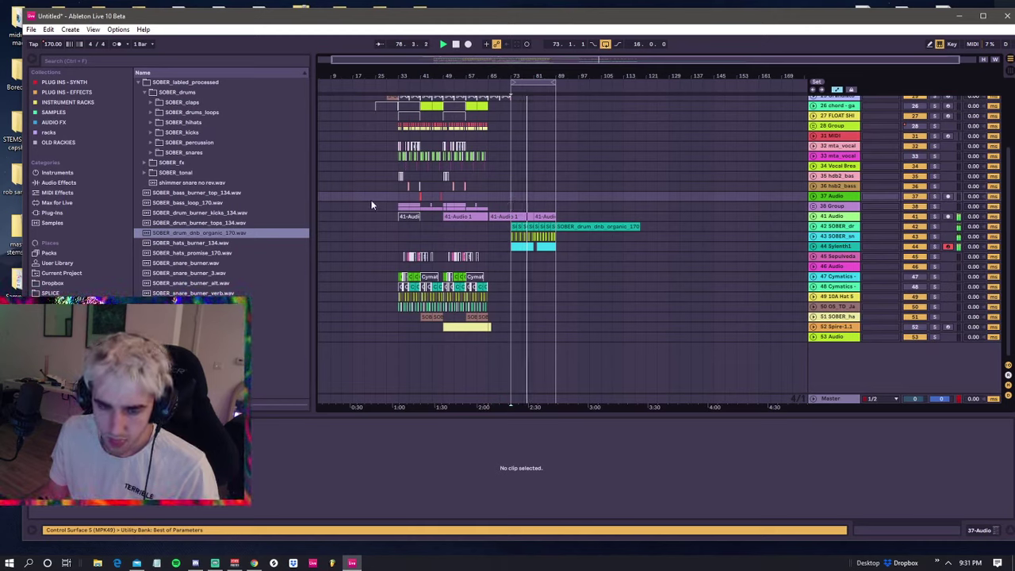
- Mark bar 33 while the section plays out, stop playback, and return the insert marker to bar 73
click(398, 186)
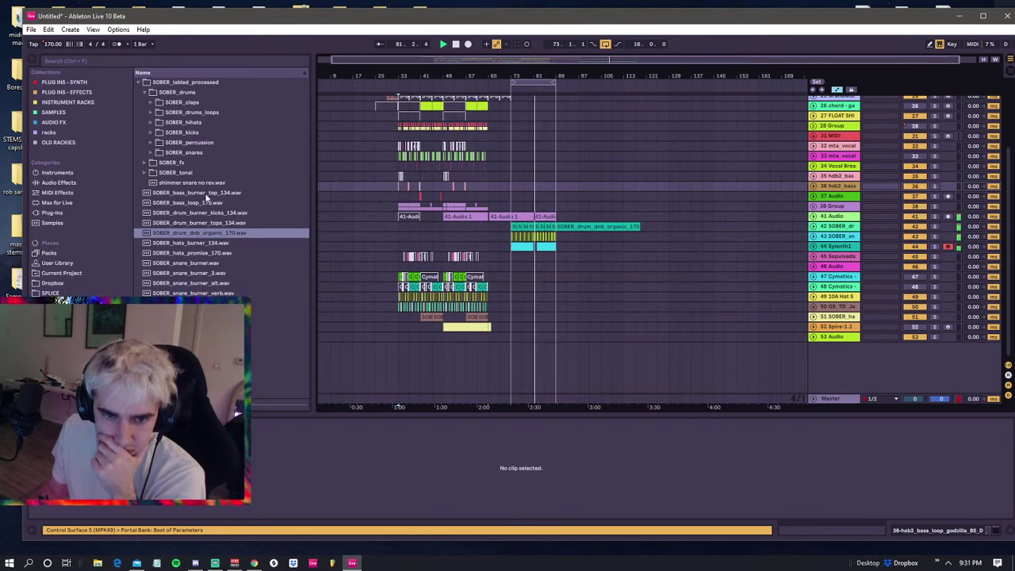
click(398, 191)
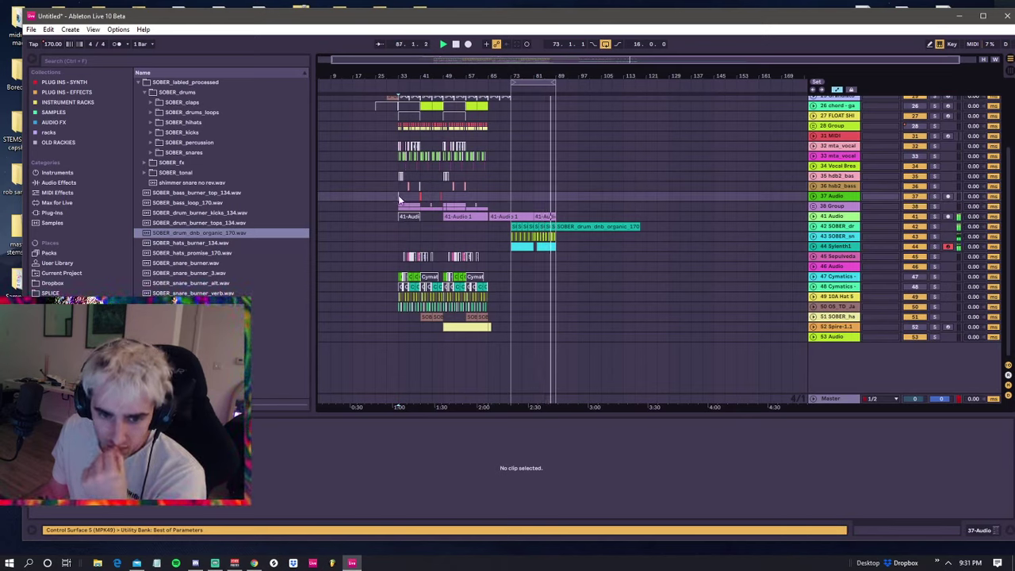
key(space)
click(413, 208)
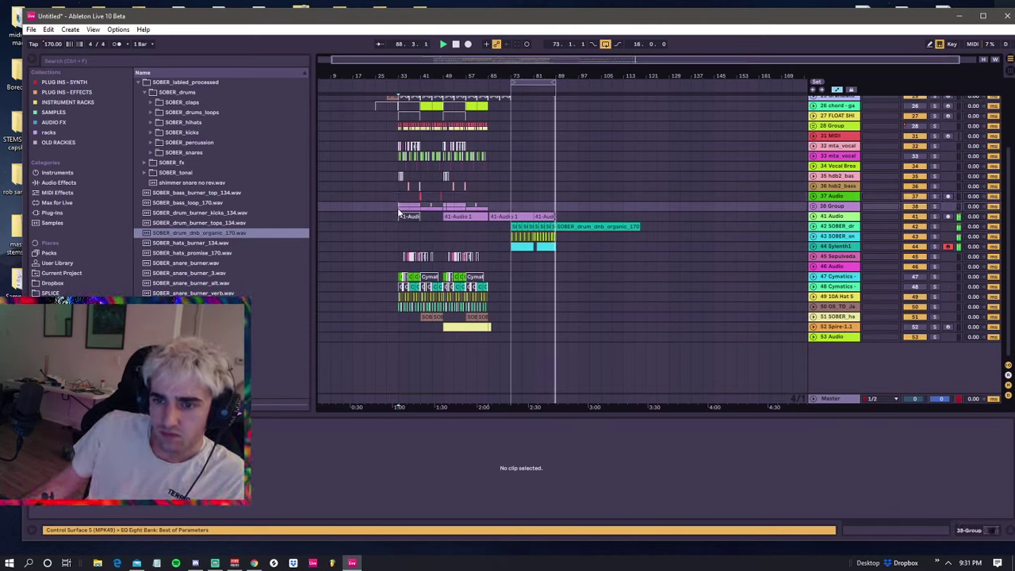
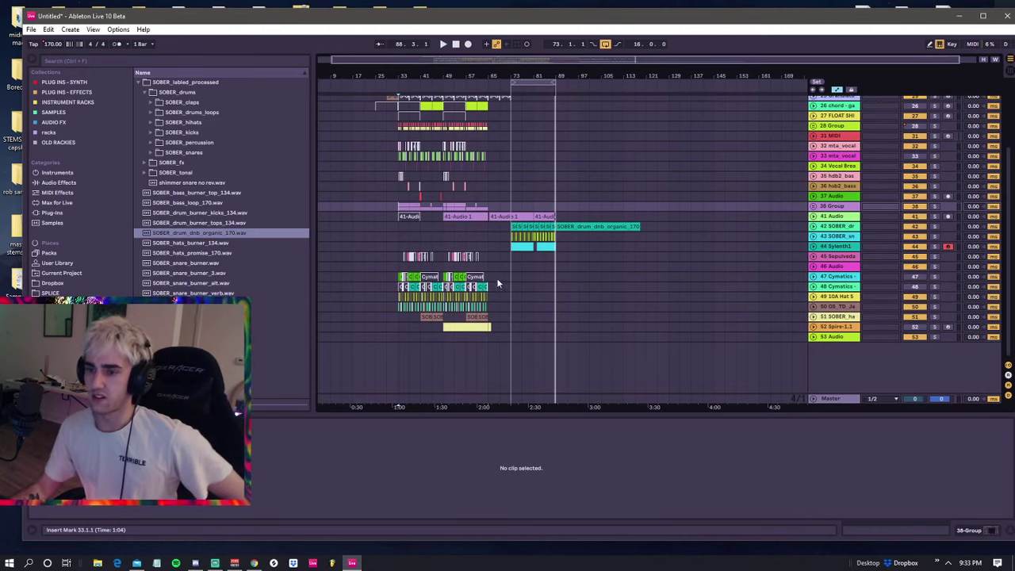
click(511, 195)
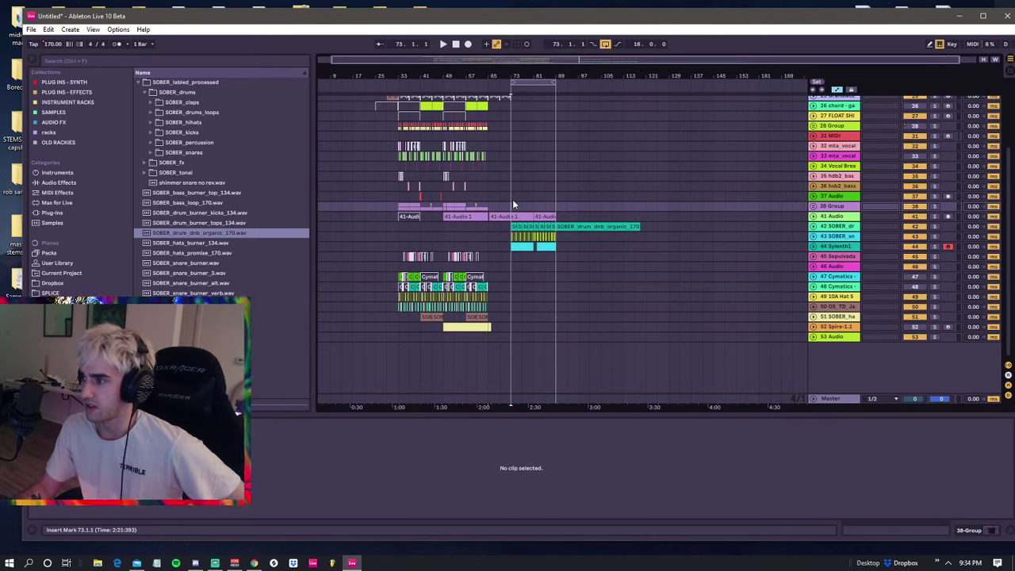
click(512, 199)
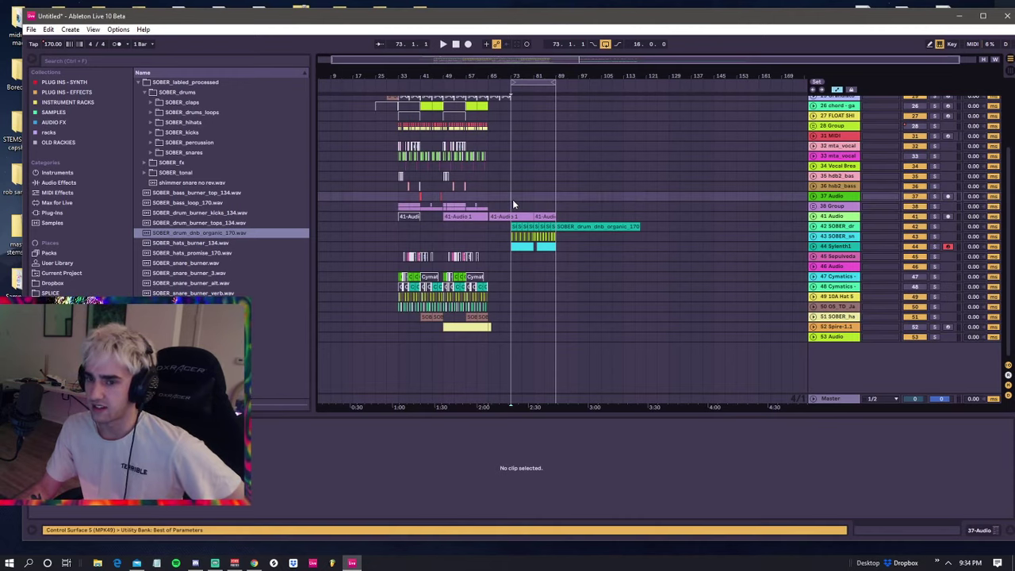
click(513, 189)
click(512, 176)
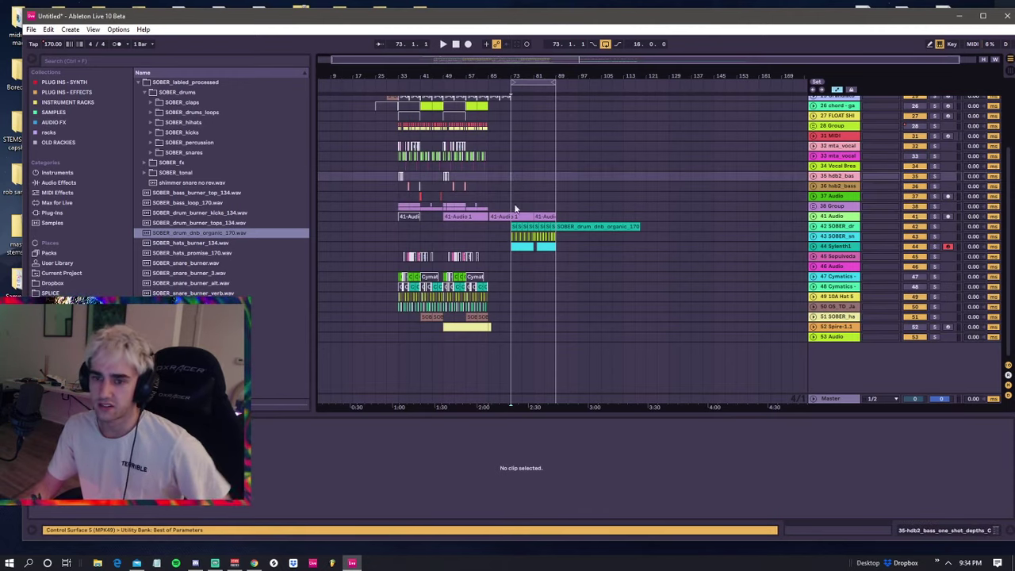
click(510, 163)
click(511, 156)
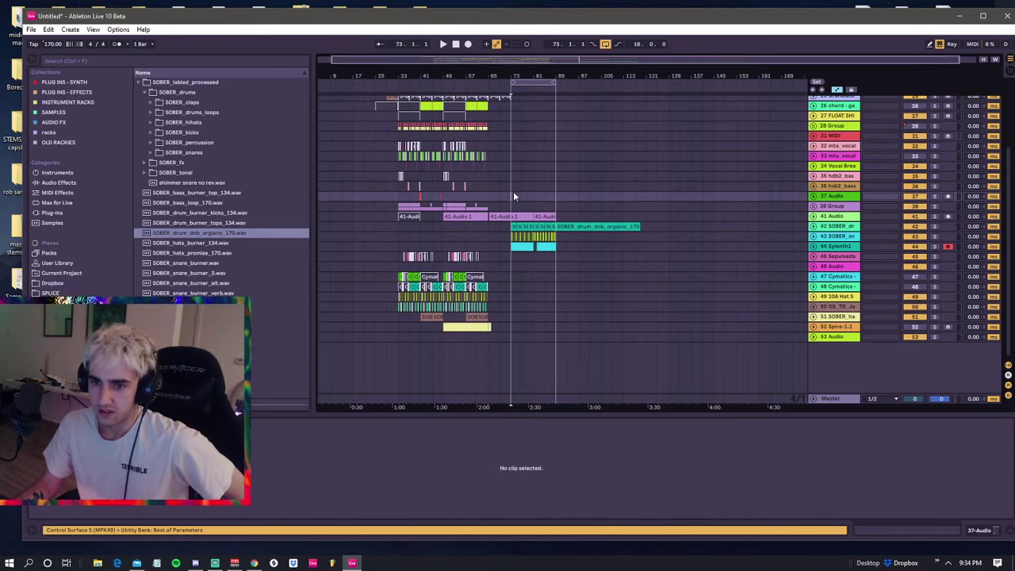
click(399, 176)
click(399, 176)
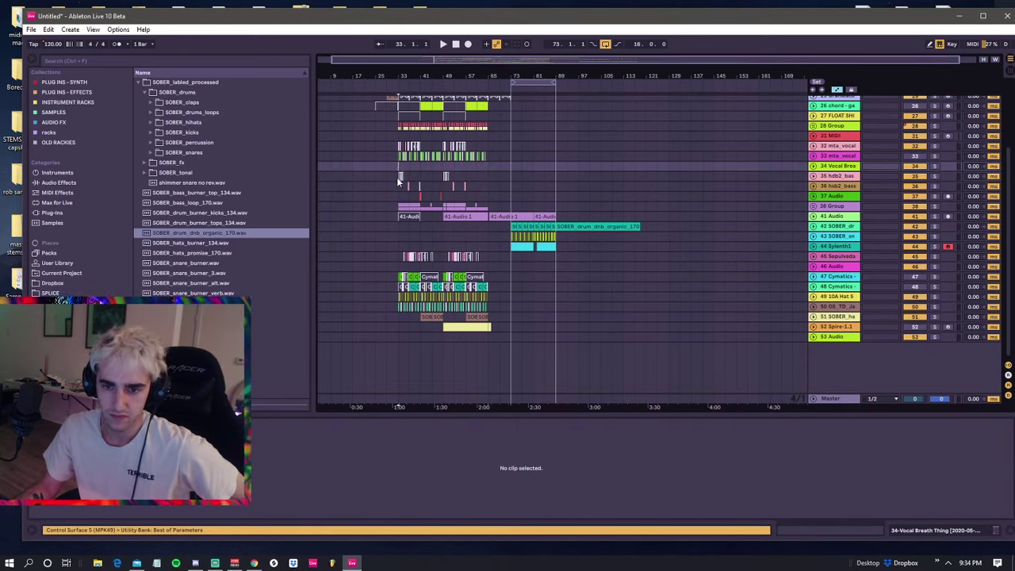
click(411, 176)
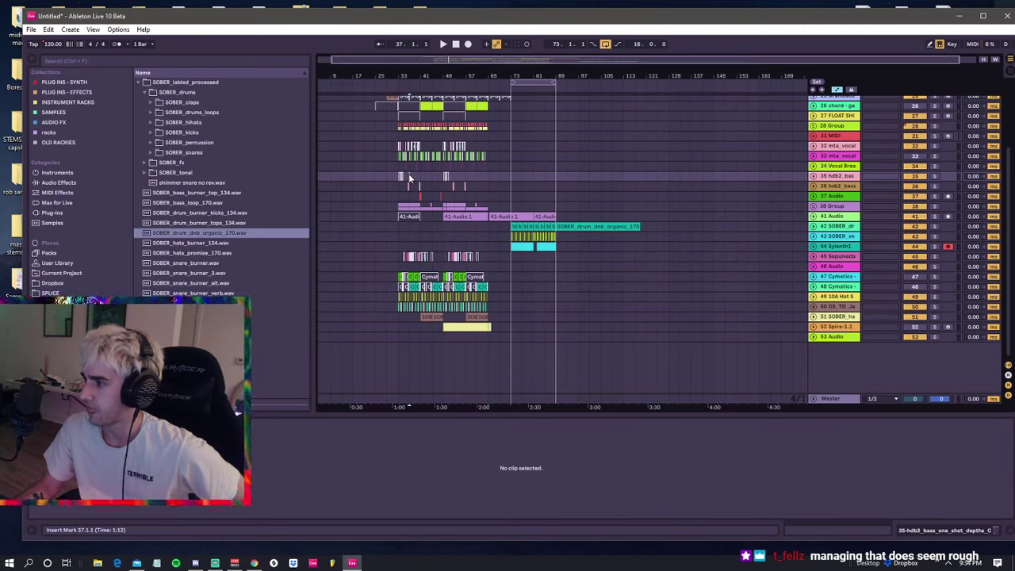
click(509, 204)
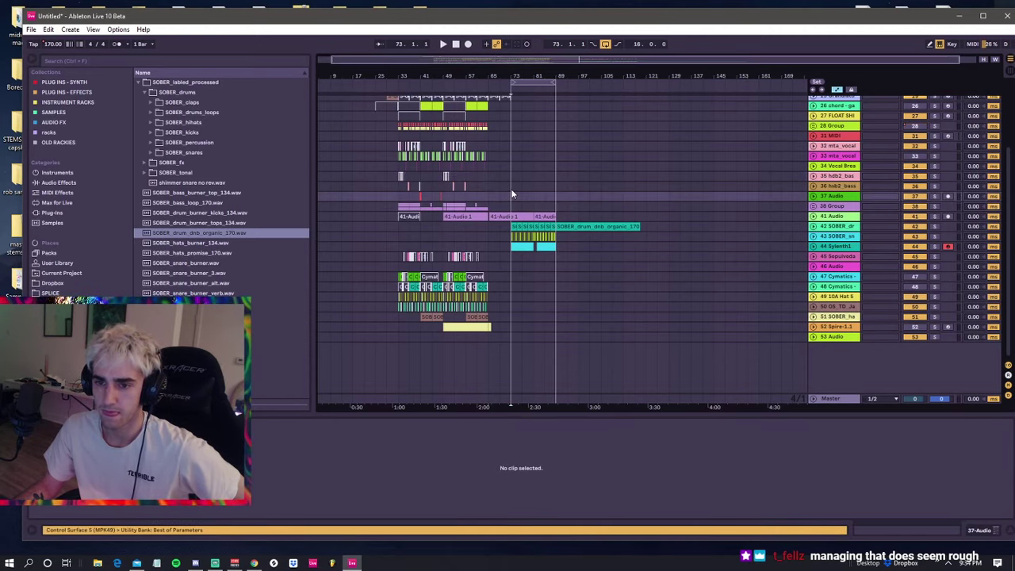
click(466, 187)
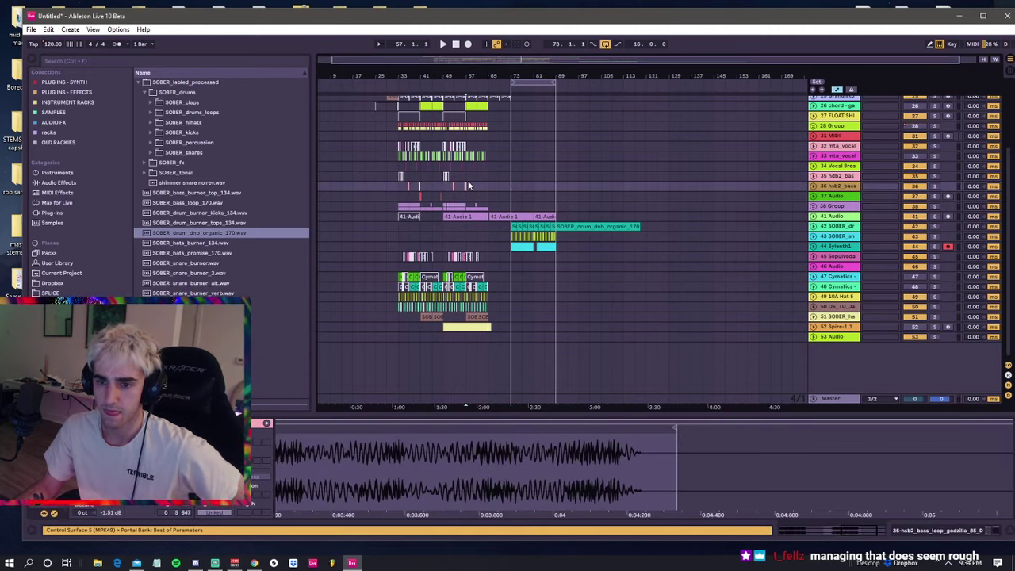
click(468, 180)
key(alt+Tab)
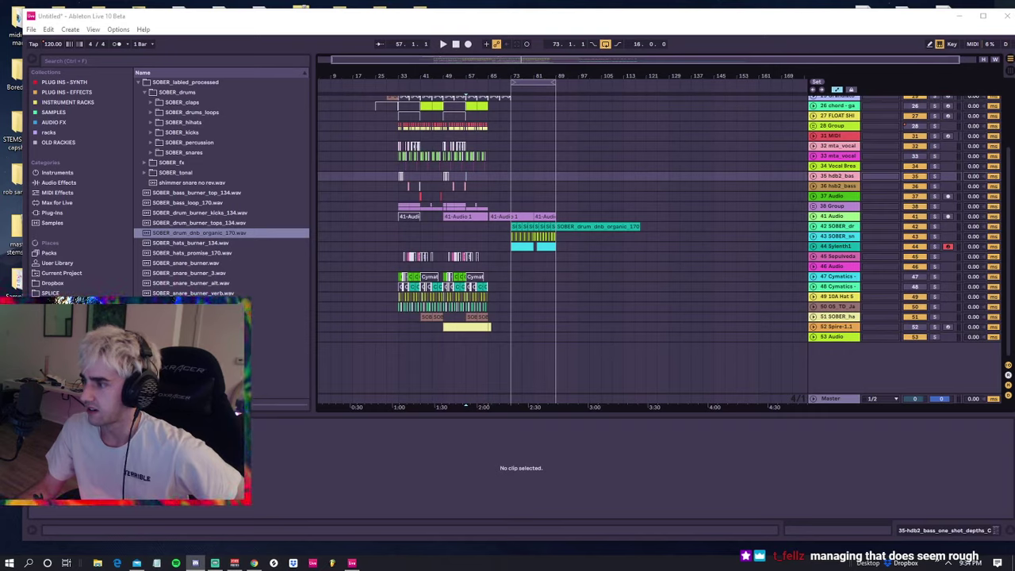
key(alt+Tab)
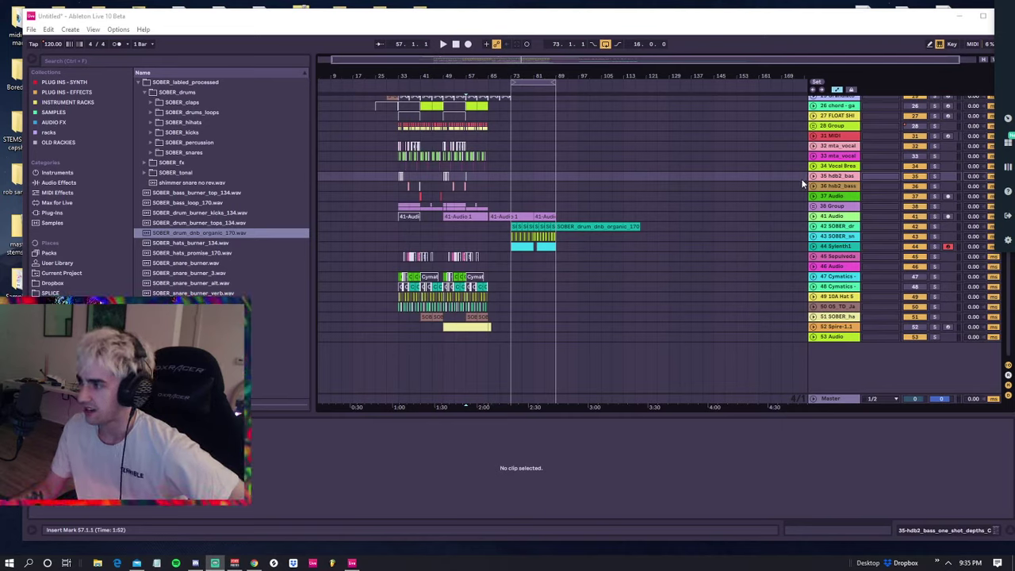
click(515, 197)
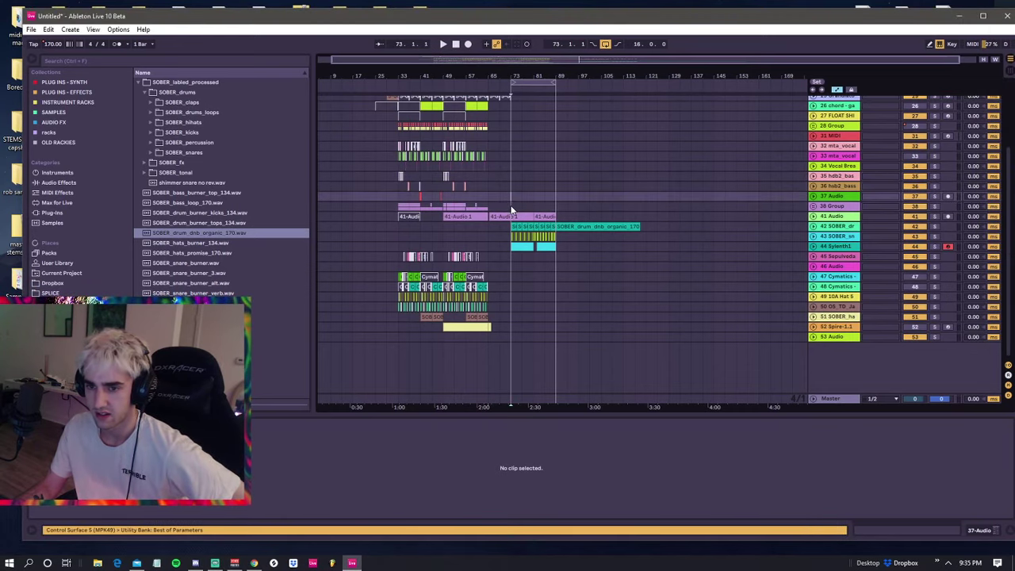
click(510, 209)
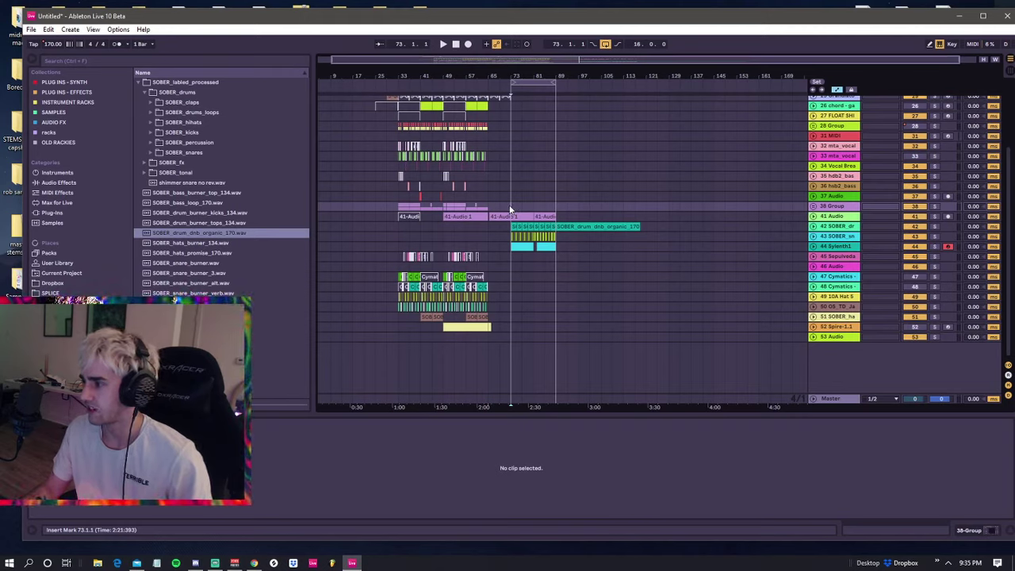
click(509, 198)
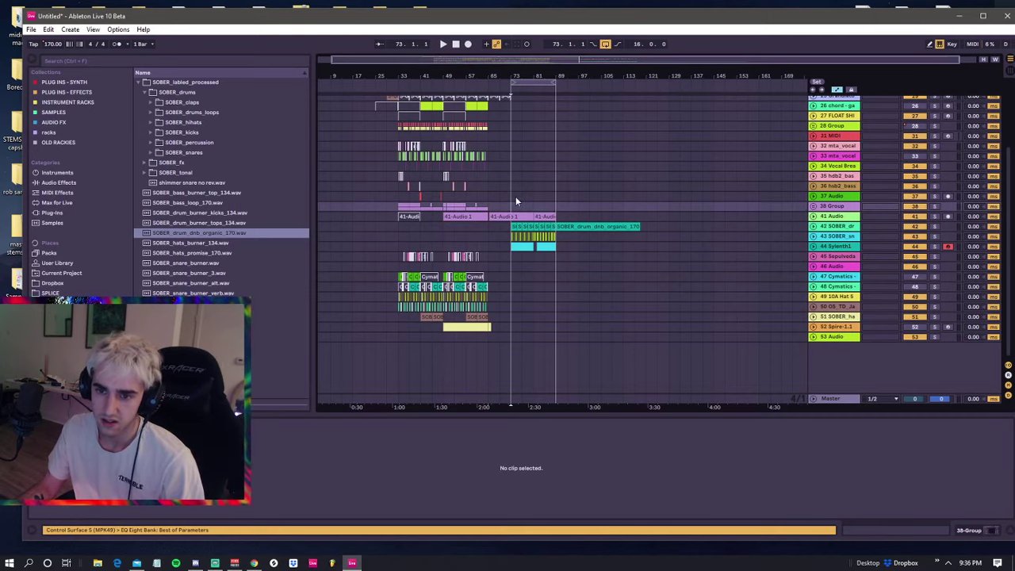
click(514, 187)
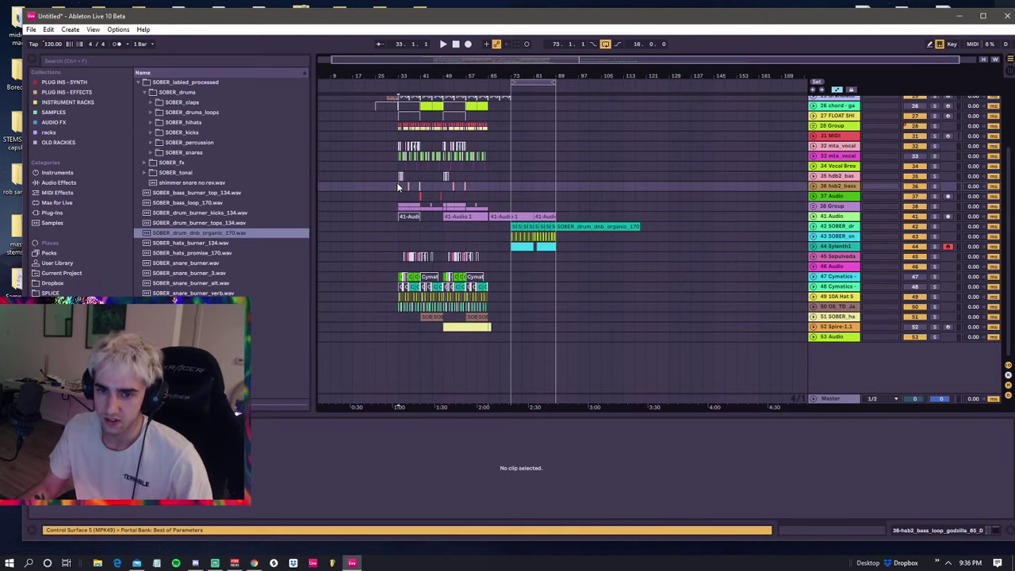
scroll(394, 158, up, 3)
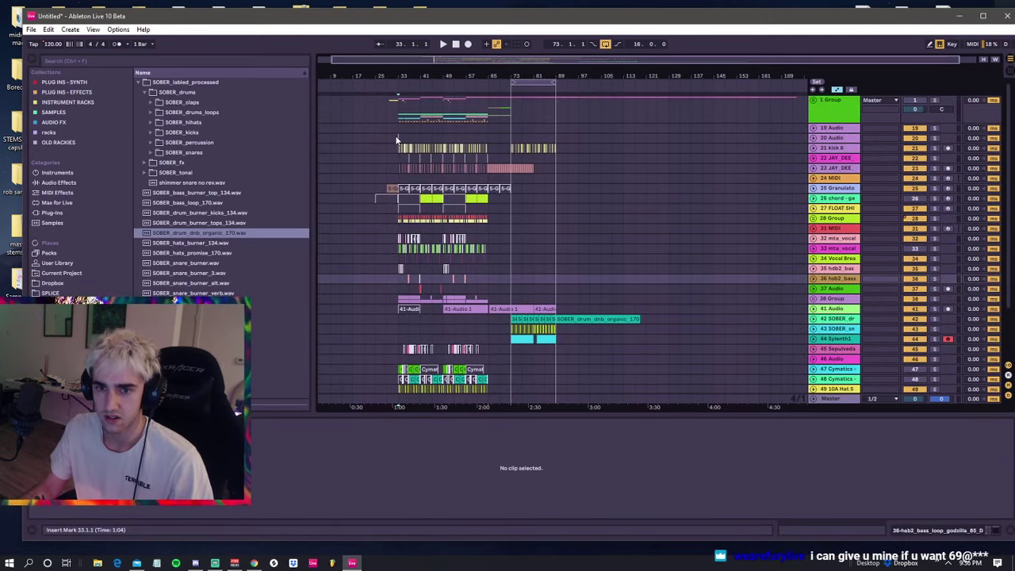
click(398, 133)
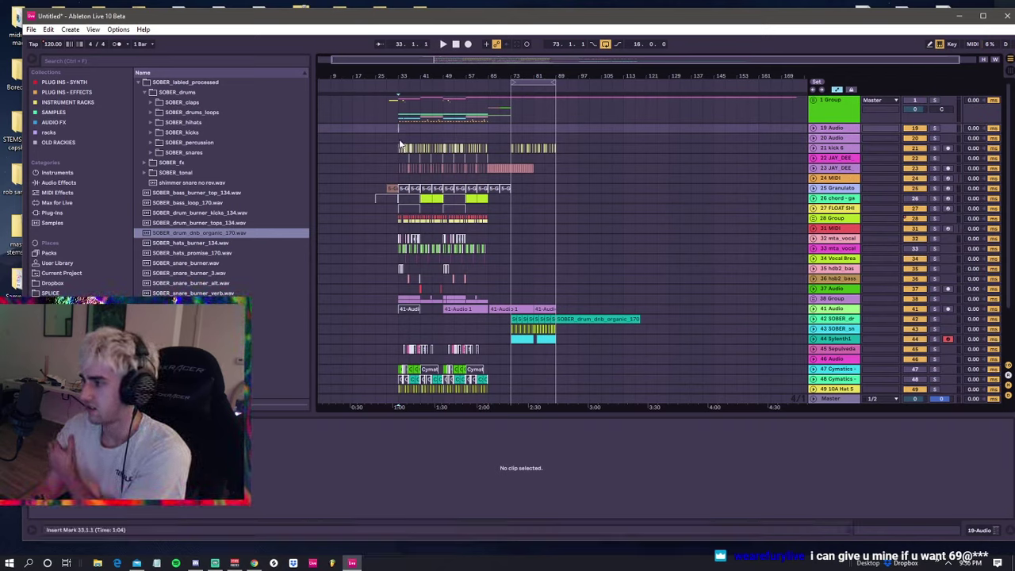
click(383, 111)
click(401, 113)
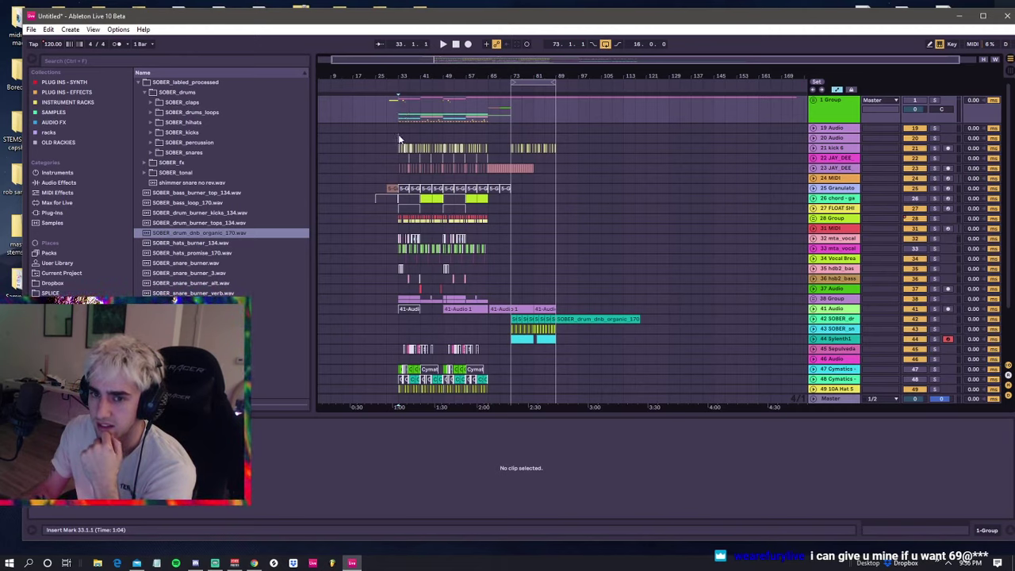
click(398, 130)
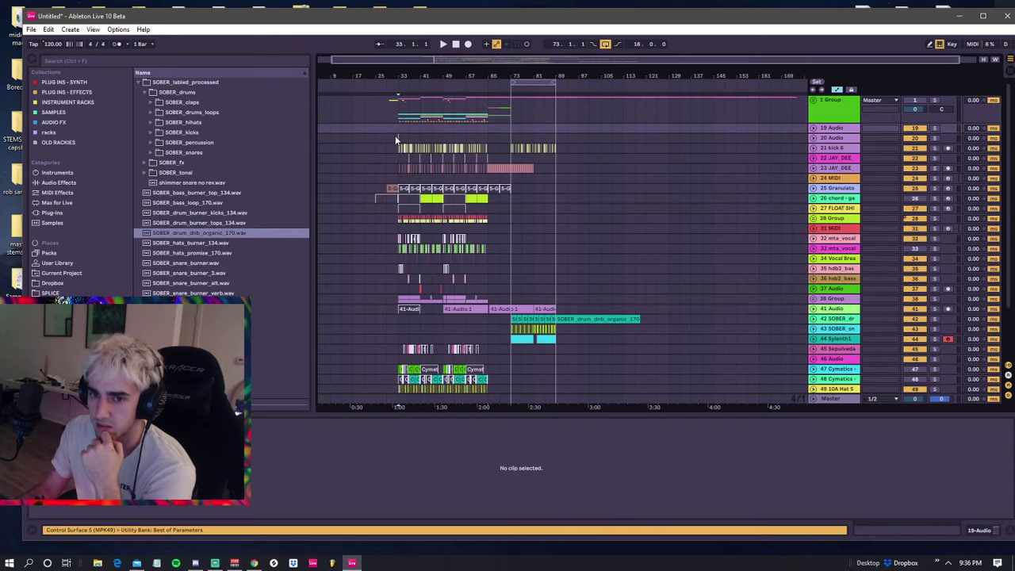
click(399, 136)
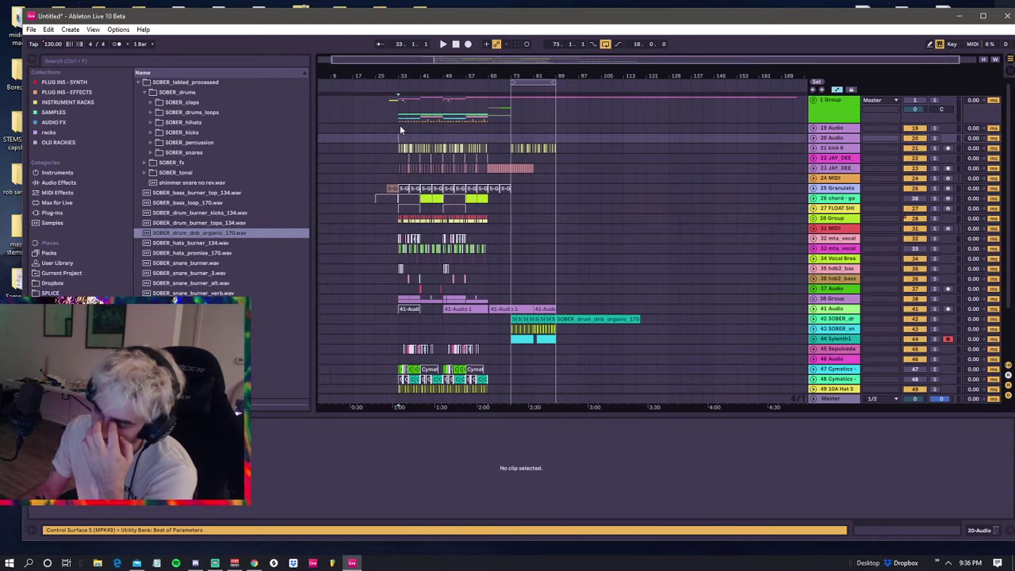
scroll(418, 135, down, 3)
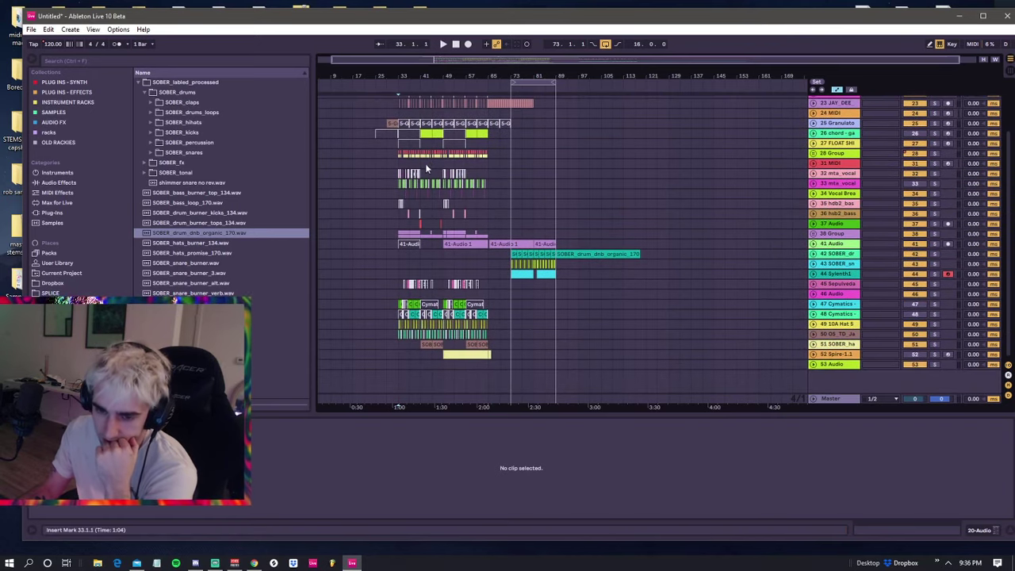
click(398, 230)
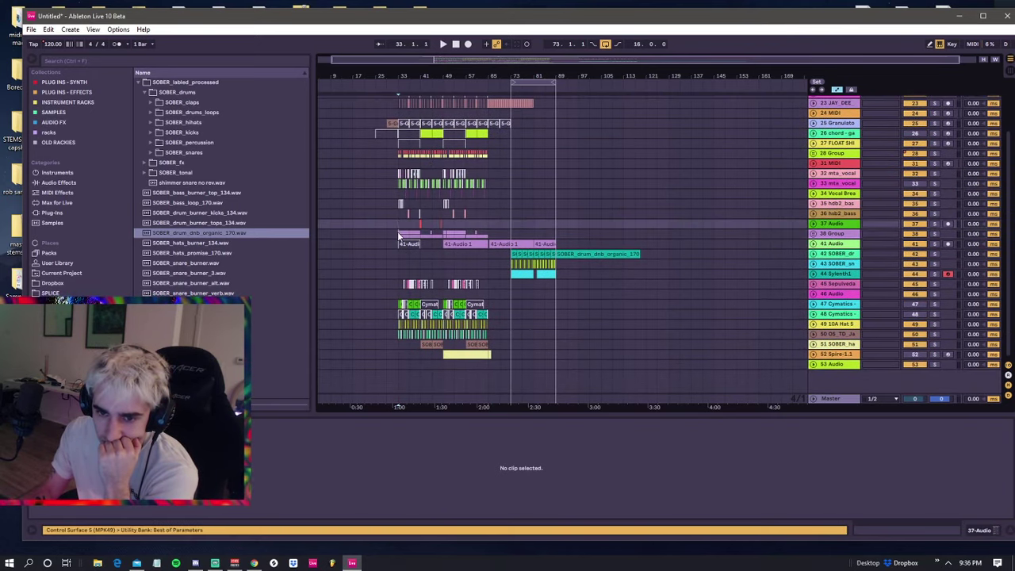
click(400, 226)
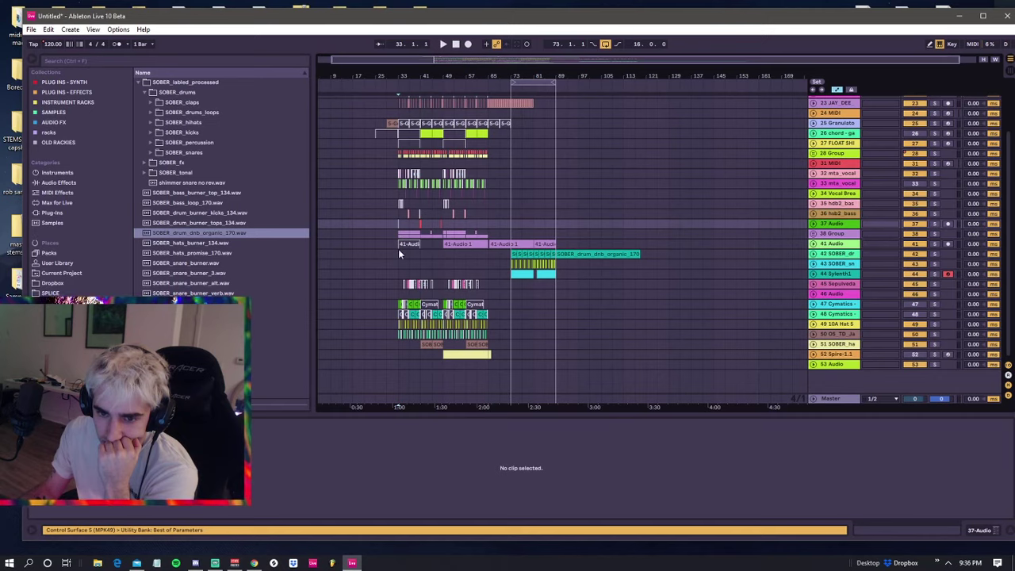
- Play the arrangement from bar 33 into the following section, stop playback, and return the insert marker to bar 33
click(399, 252)
key(space)
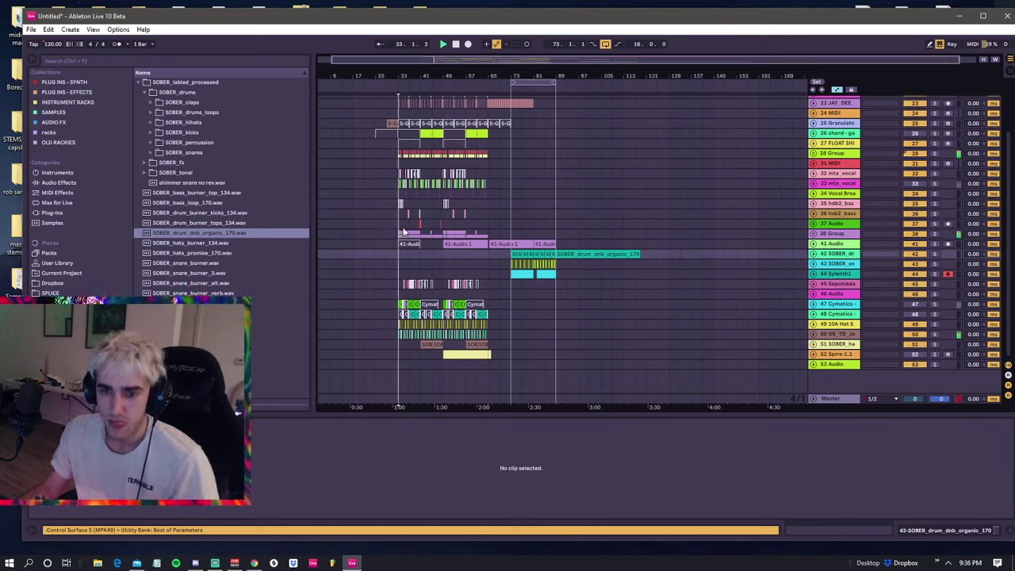
click(399, 226)
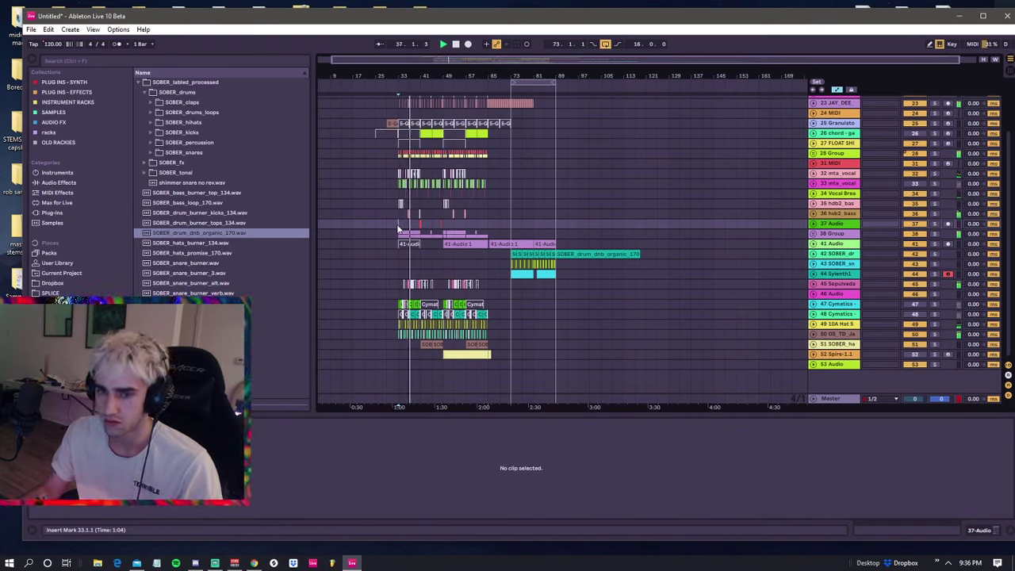
click(398, 218)
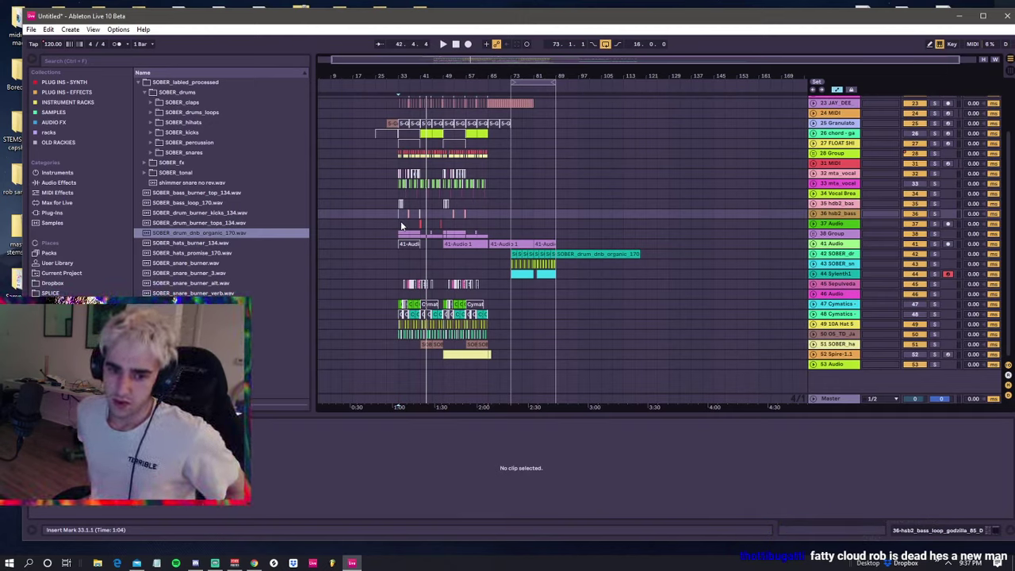
click(401, 229)
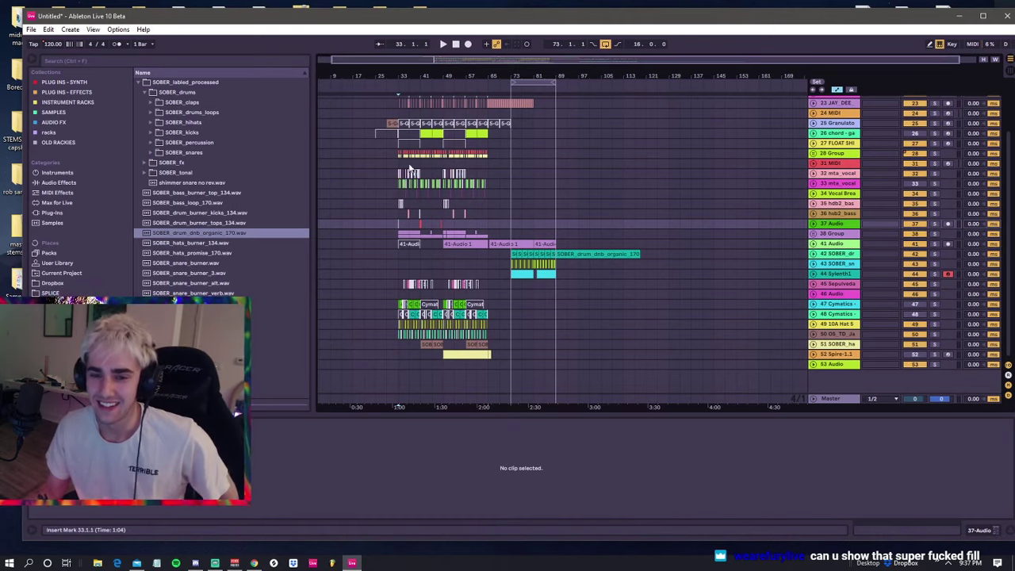
- Play the fill around the hsb2_bass clip from bar 36 and view bars 34 to 42 up close
key(Up)
key(Up)
key(Up)
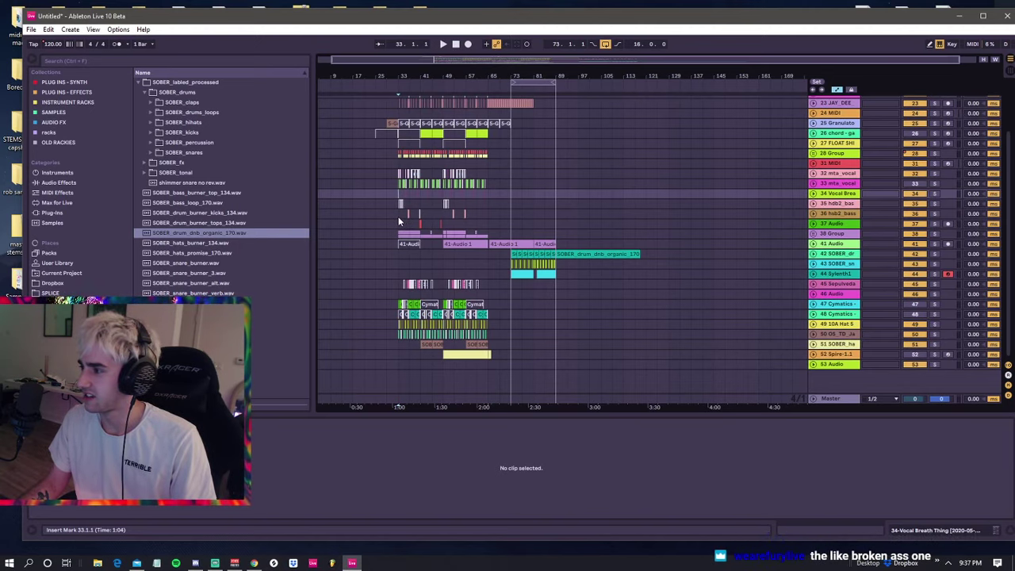
drag(410, 79, 425, 97)
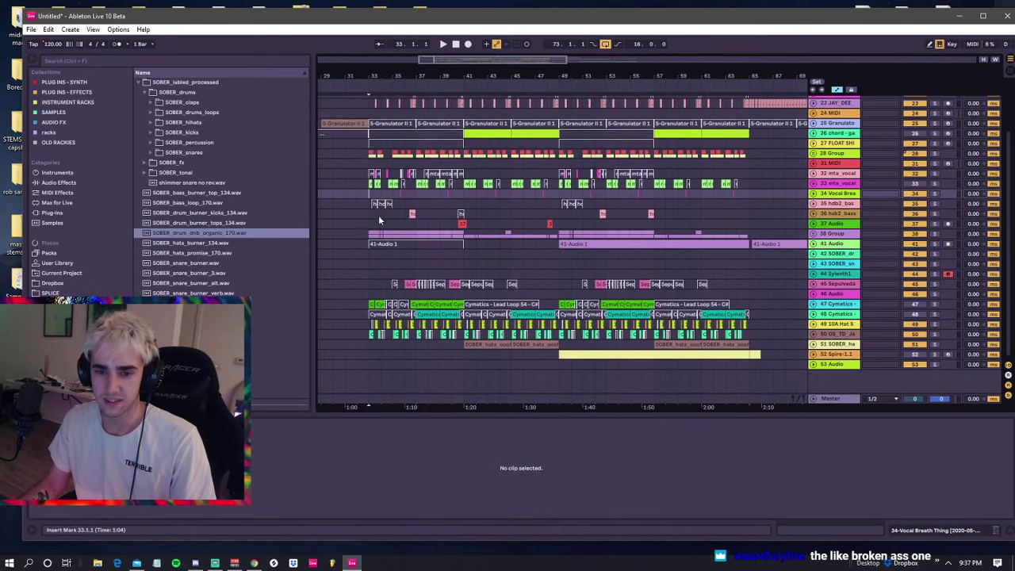
key(space)
drag(387, 78, 440, 82)
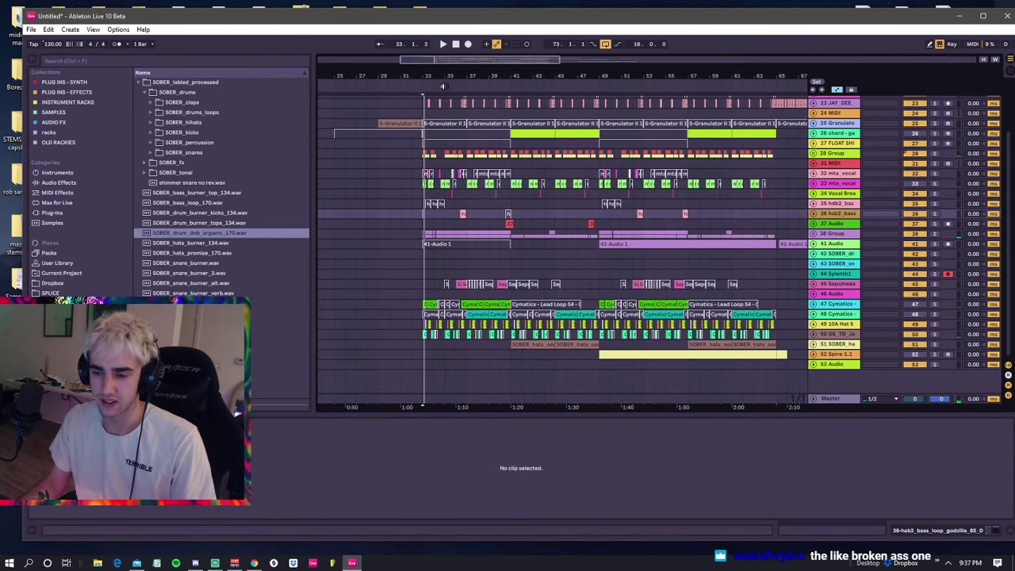
click(459, 210)
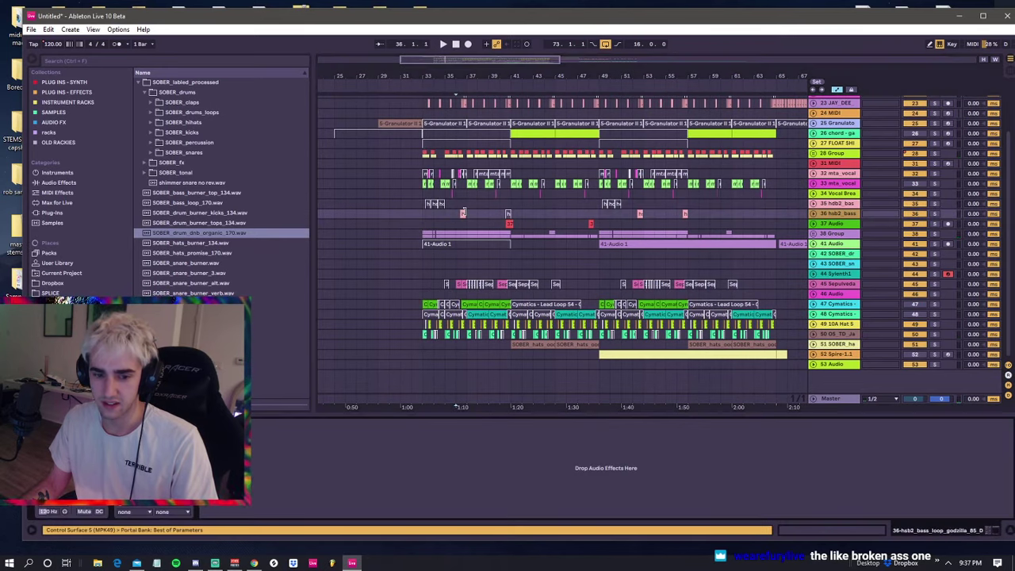
key(space)
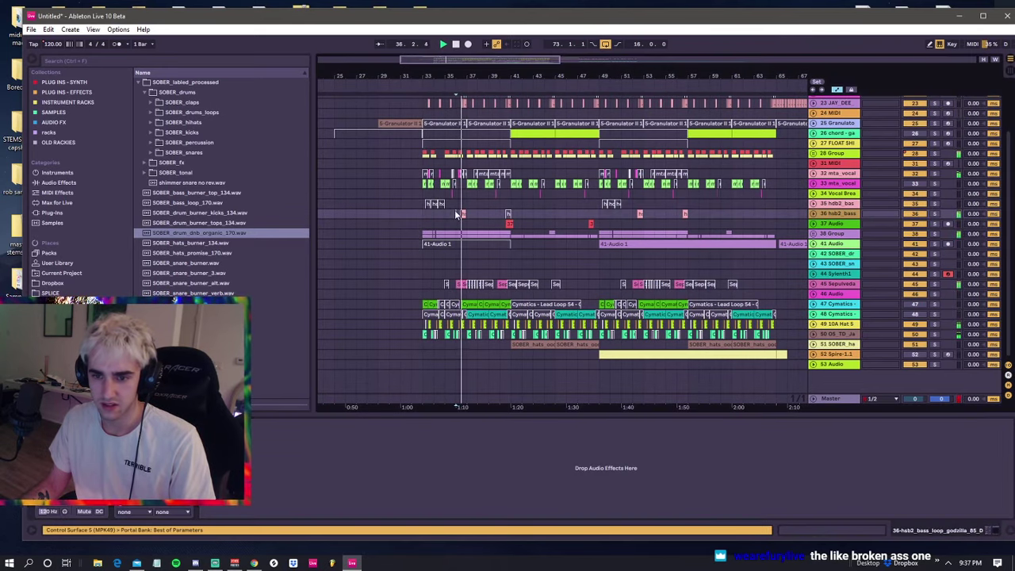
key(space)
drag(465, 79, 470, 123)
key(plus)
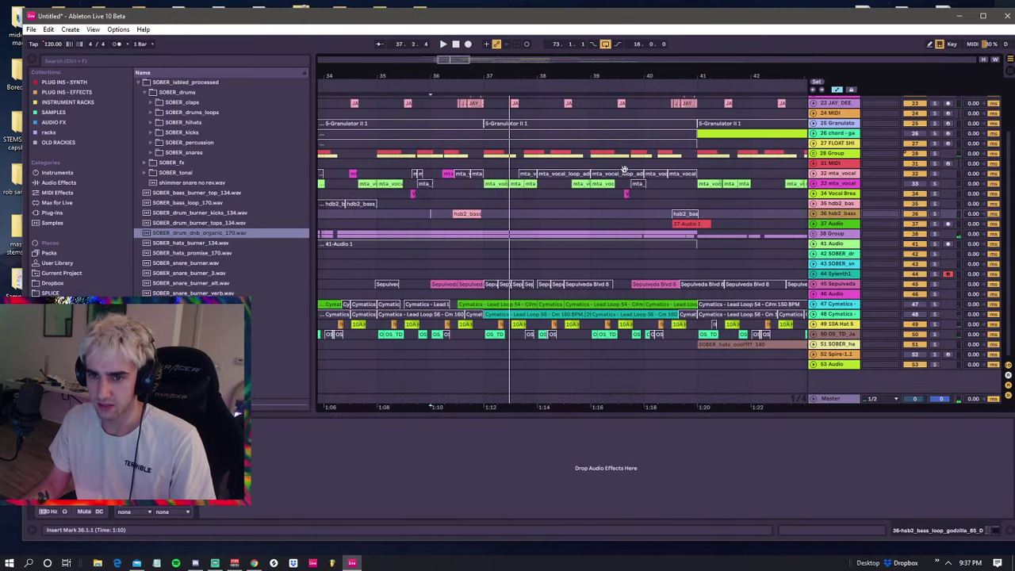
- Solo the hsb2_bass and Sepulveda tracks together and play the fill from bar 36
click(933, 214)
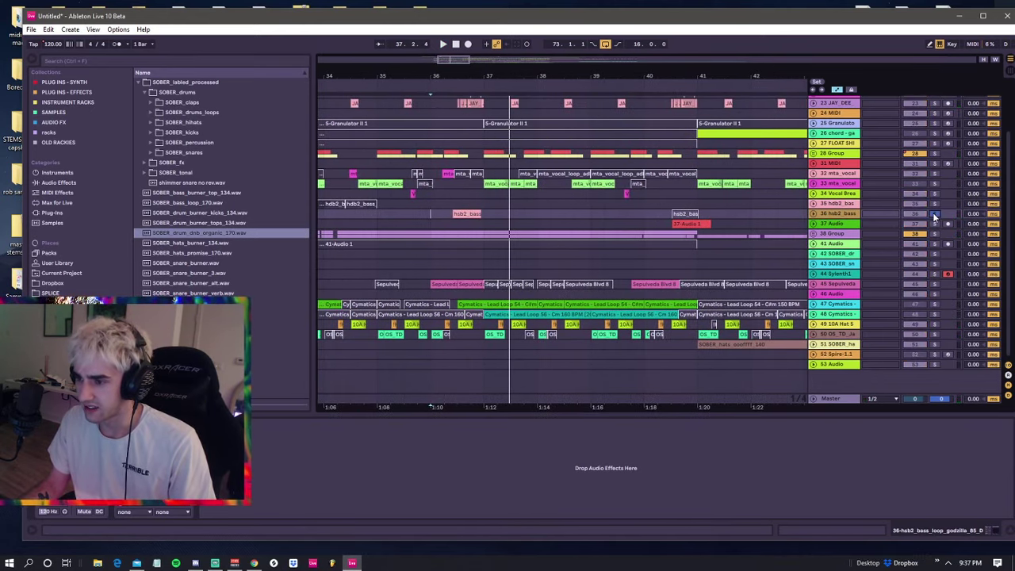
click(934, 283)
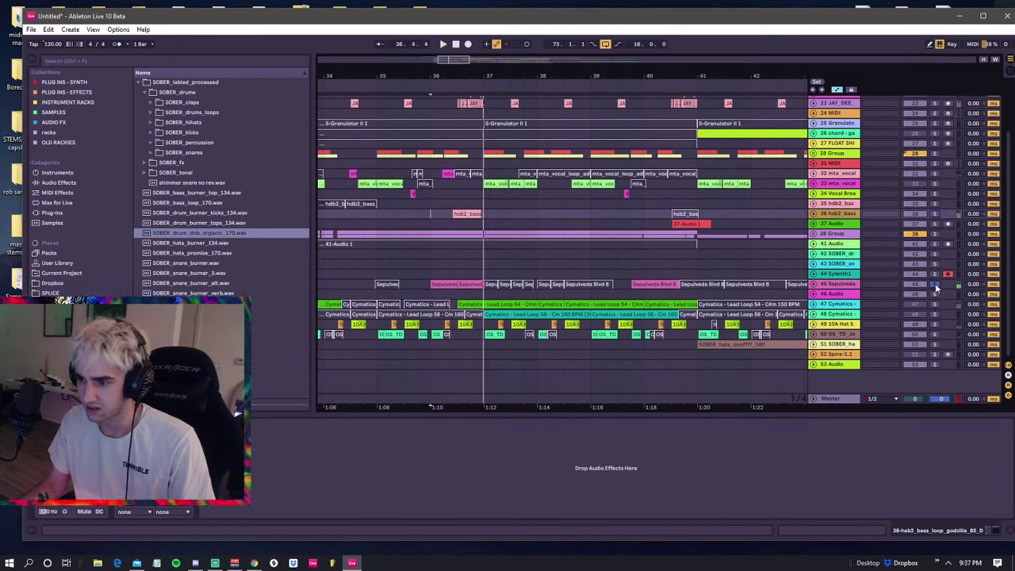
ctrl+click(935, 214)
key(space)
- Unfold the hsb2_bass track, set its volume to 0.7 dB, and replay the fill from bar 36
click(813, 214)
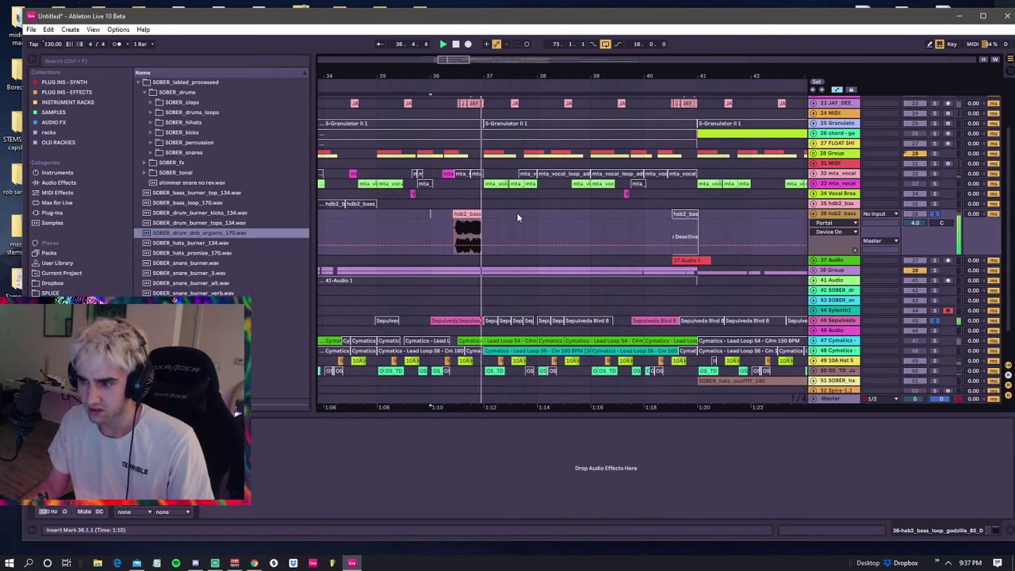
key(space)
drag(915, 223, 917, 228)
key(space)
key(space)
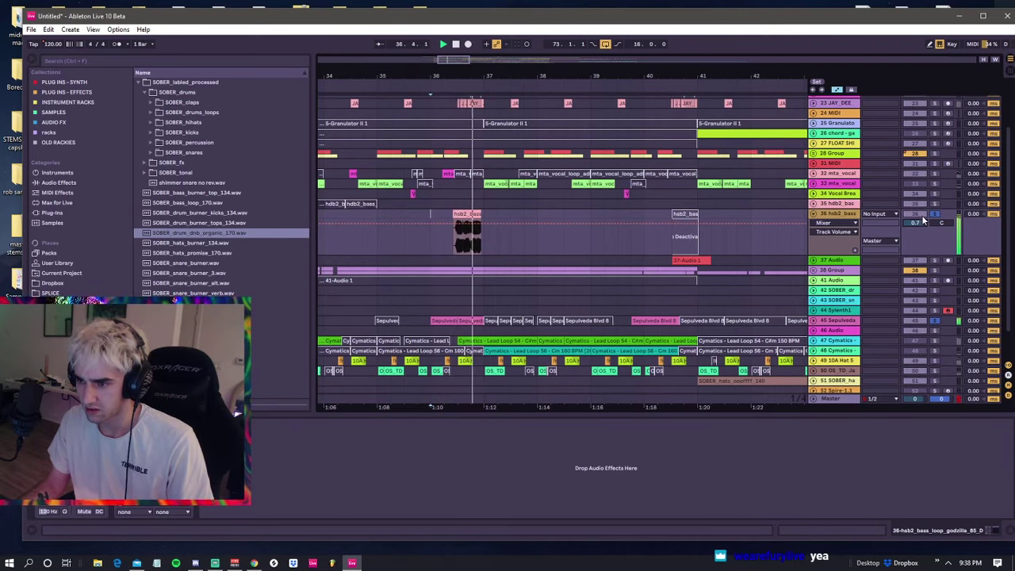
scroll(881, 334, down, 1)
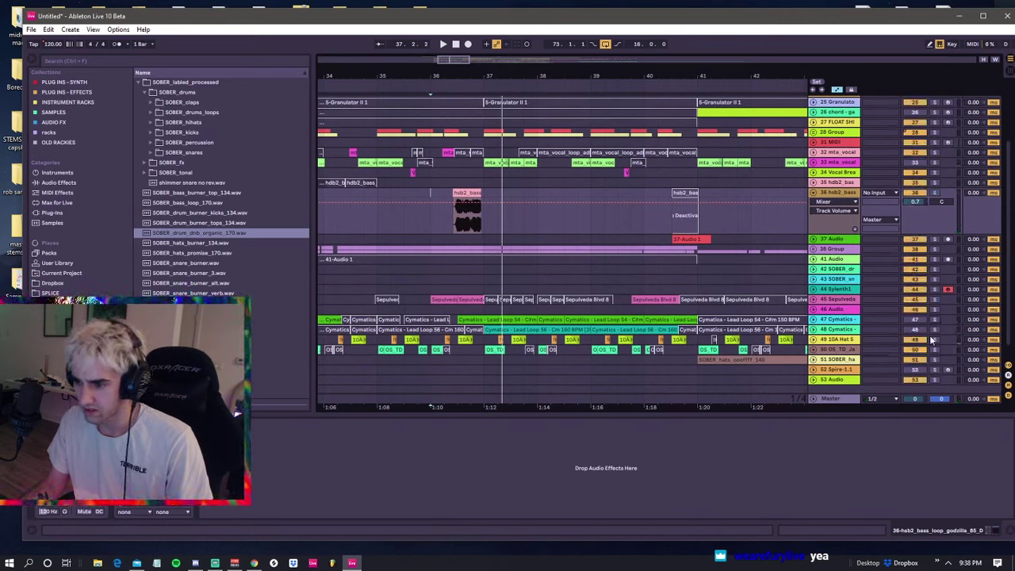
- Replay the fill from bar 36 in the full mix, and replay it with the JAY_DEE track 23 soloed
key(space)
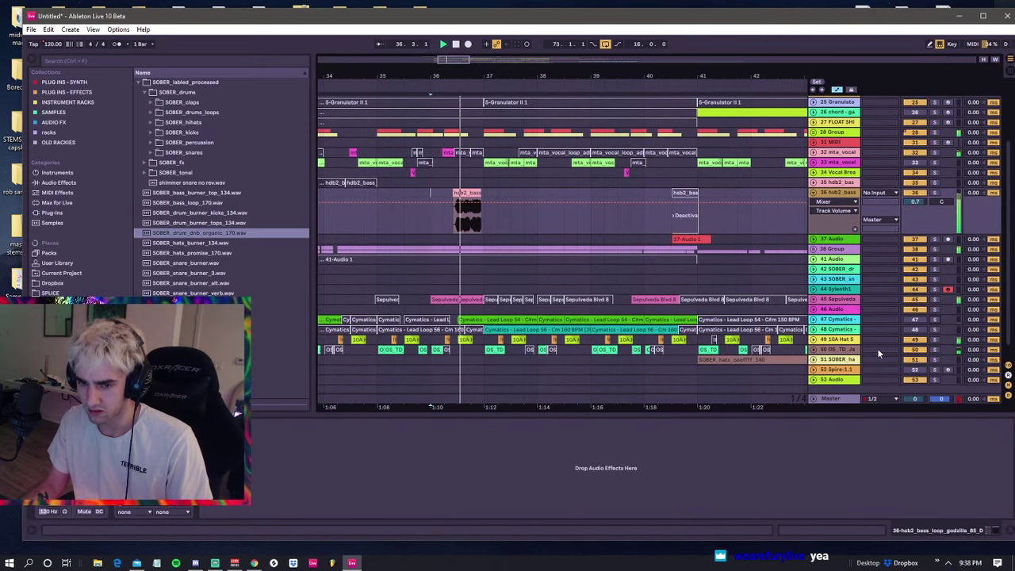
key(space)
scroll(823, 336, up, 2)
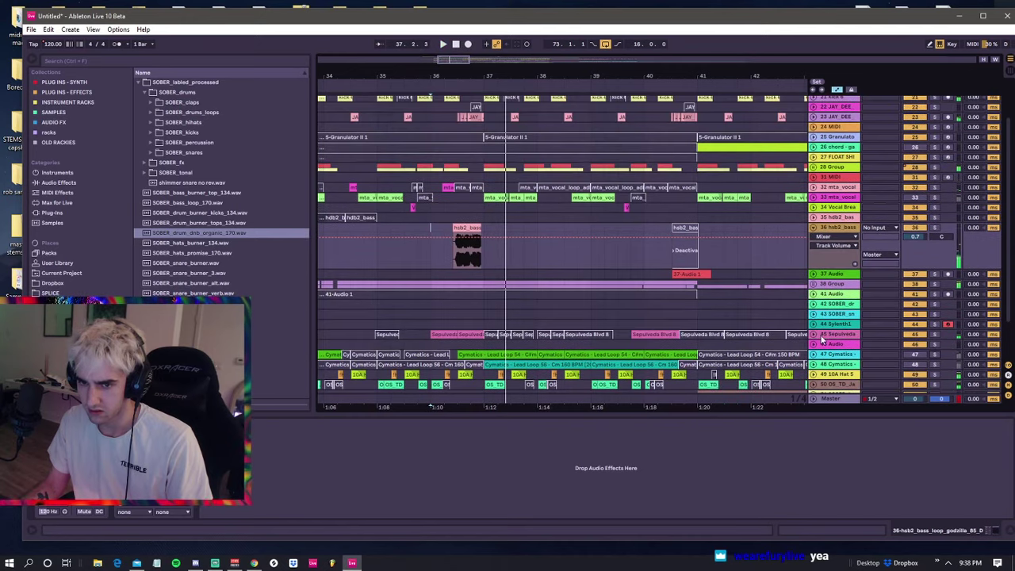
click(934, 152)
key(space)
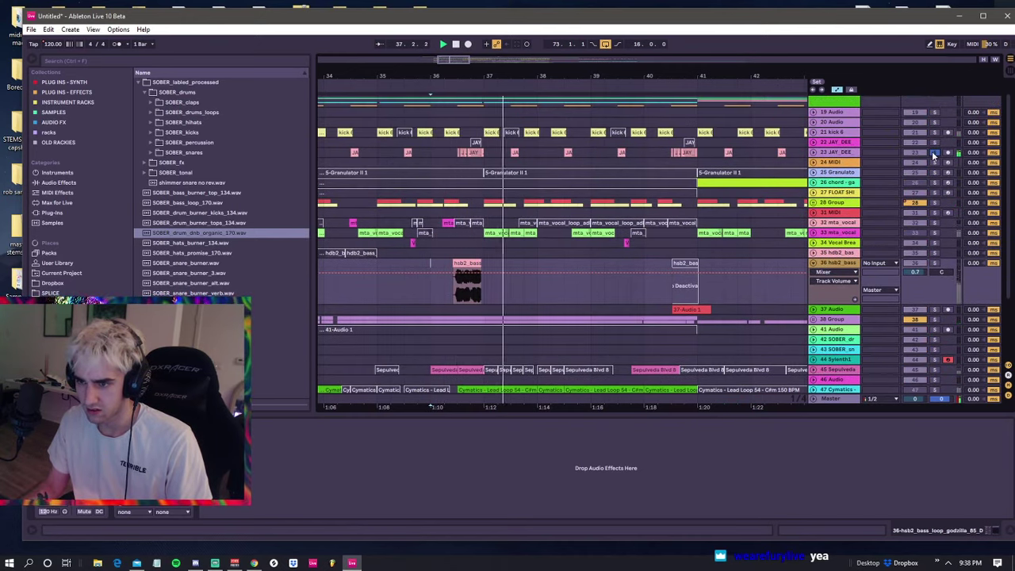
- Solo the hsb2_bass and JAY_DEE track 23 together and play the fill from bar 36
click(934, 263)
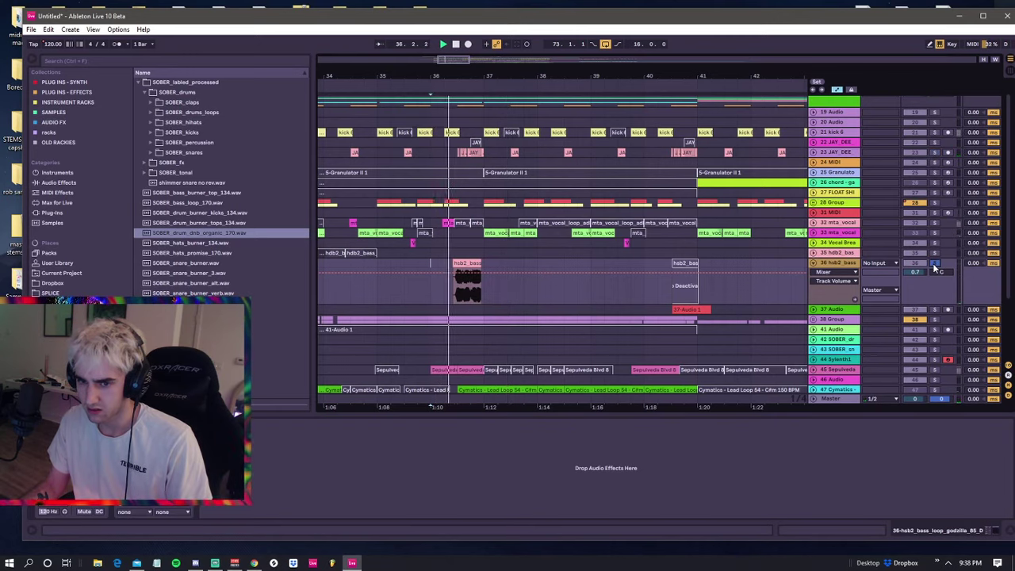
scroll(933, 265, up, 1)
ctrl+click(934, 169)
key(space)
key(space)
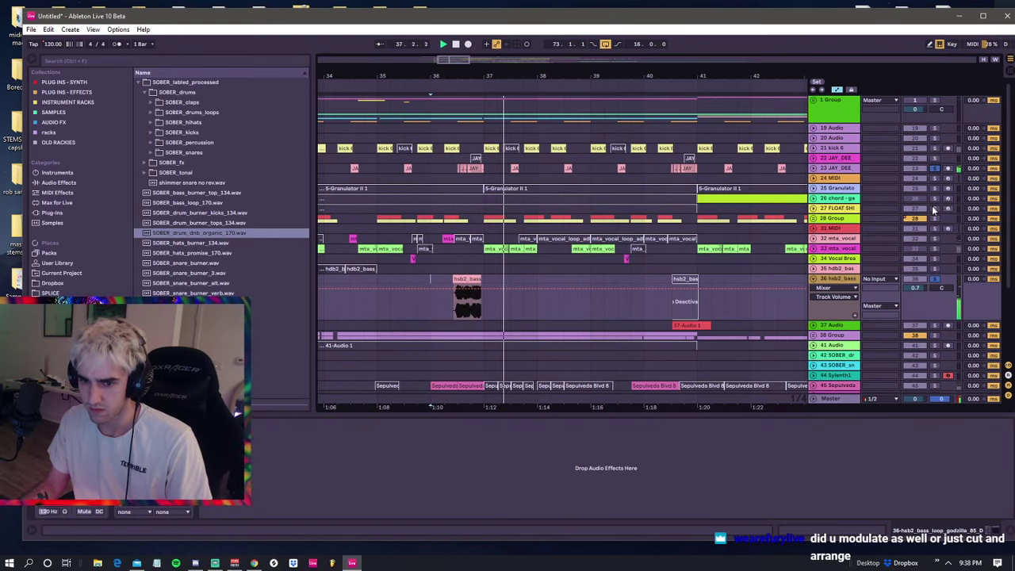
- Clear the track solos and return the insert marker to bar 36
scroll(932, 222, down, 8)
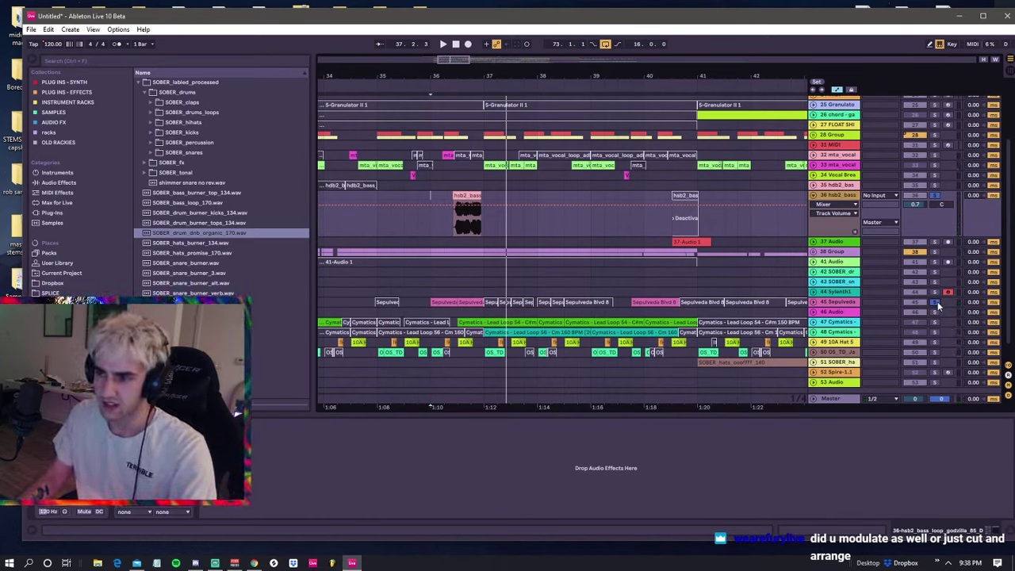
click(936, 302)
click(467, 195)
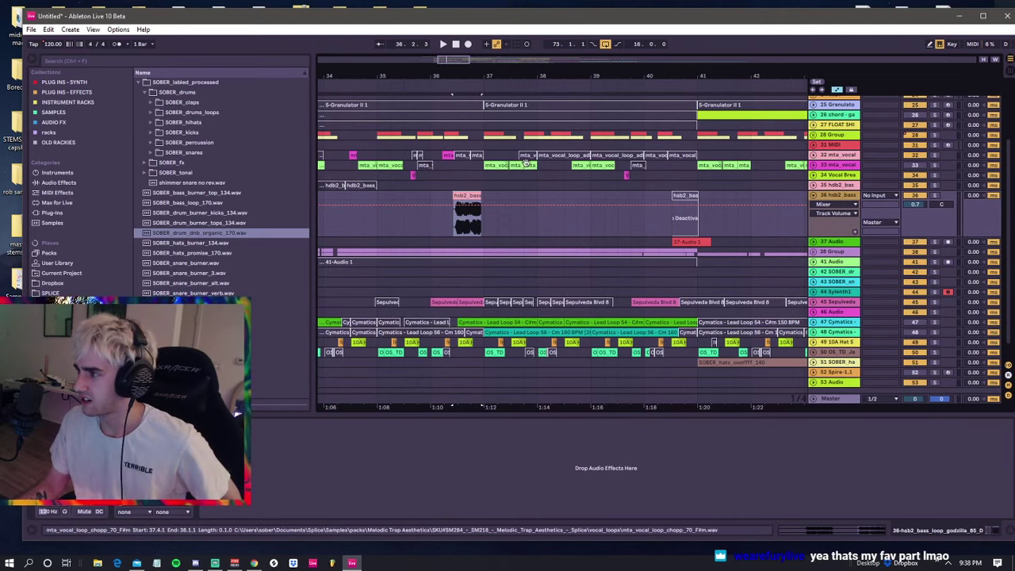
click(448, 185)
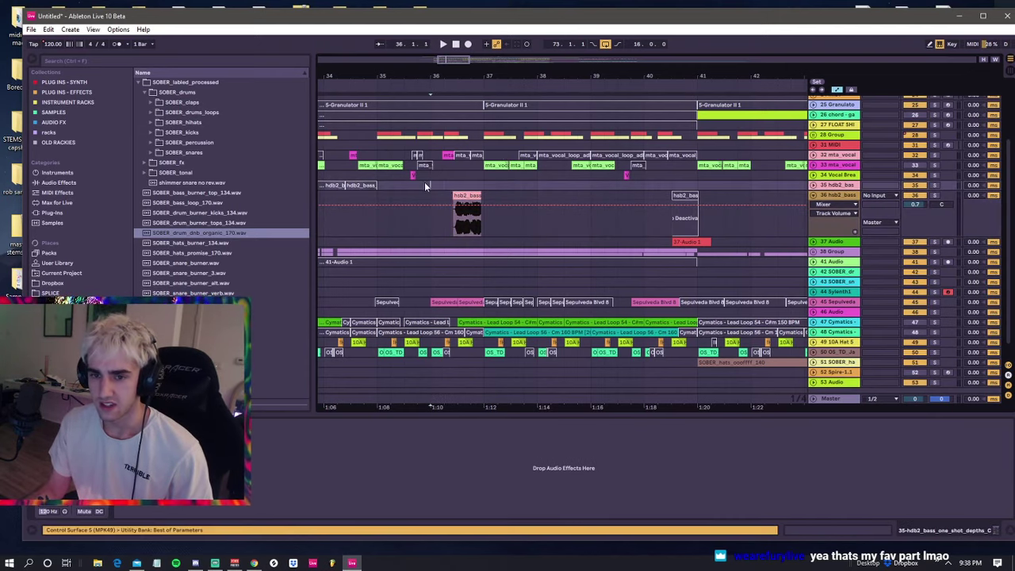
click(431, 174)
- Show bars 29 to 53 and play the arrangement from bar 33
drag(456, 79, 476, 53)
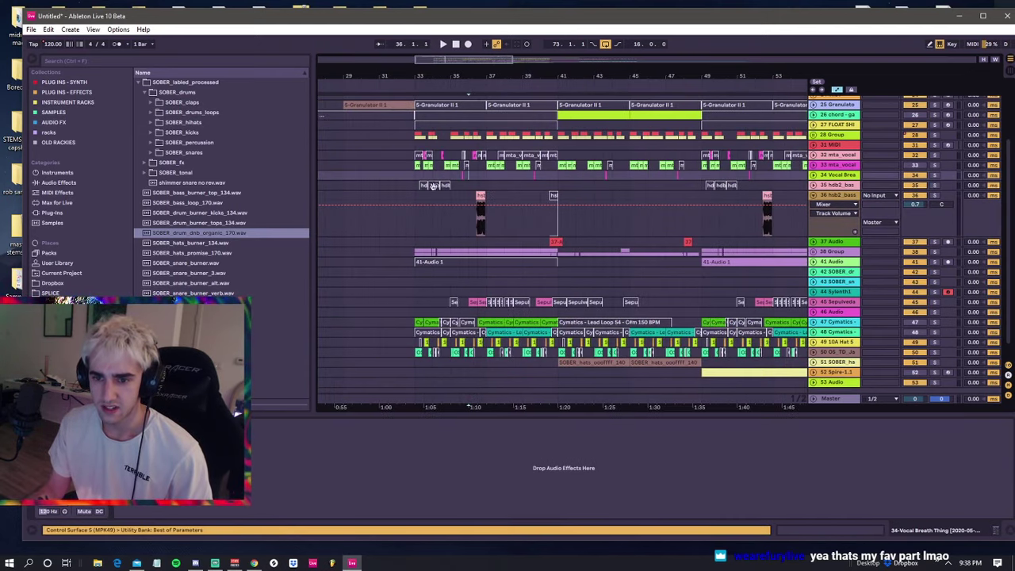
click(413, 188)
click(414, 195)
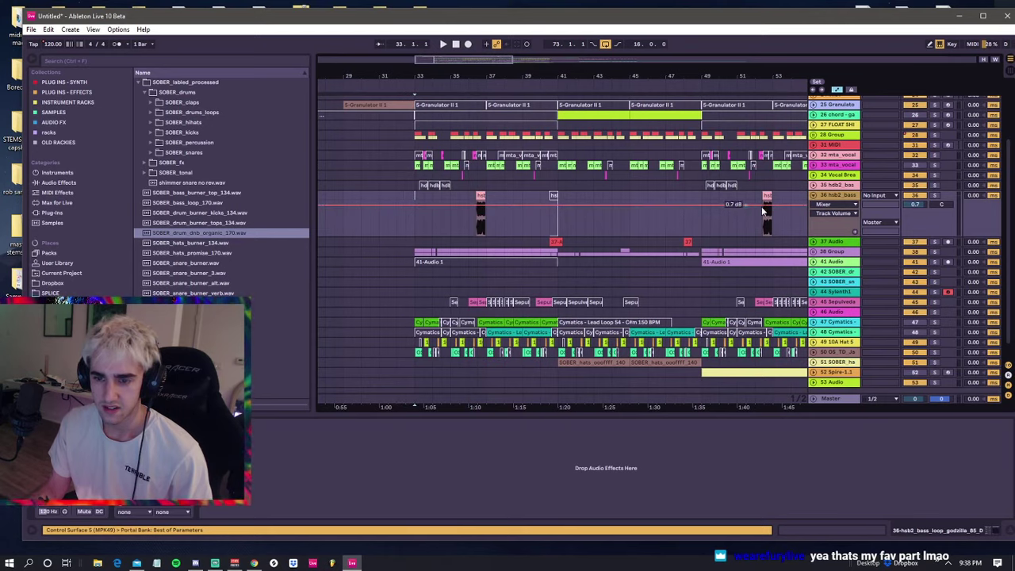
click(813, 196)
click(411, 181)
key(space)
click(811, 195)
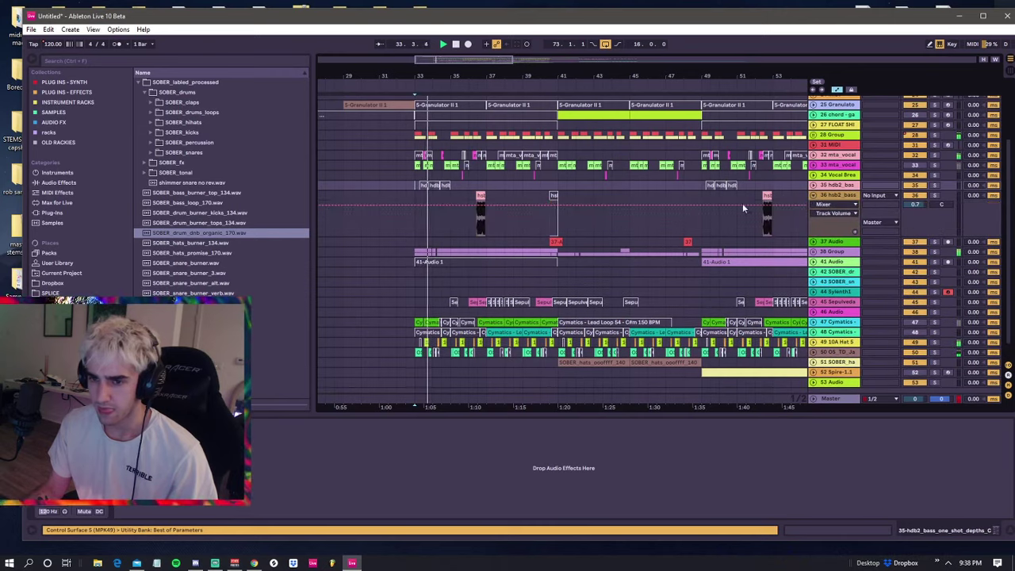
- Play the fill from bar 36, stop playback, and return the insert marker to bar 33
click(470, 192)
click(471, 187)
drag(516, 78, 485, 84)
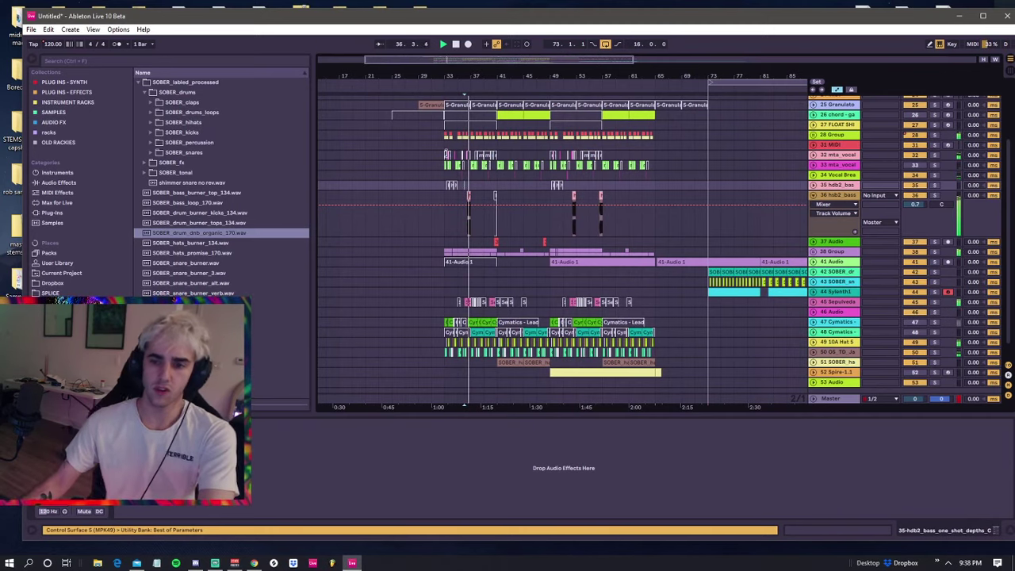
click(444, 178)
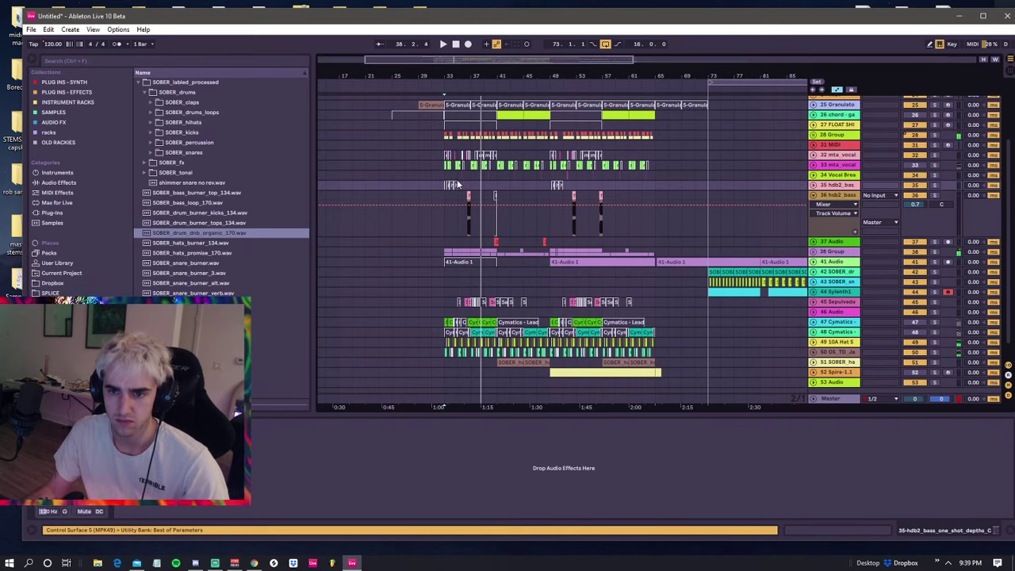
key(space)
- Play the section starting at bar 41, stop playback, and fold the hsb2_bass track
click(459, 181)
click(469, 183)
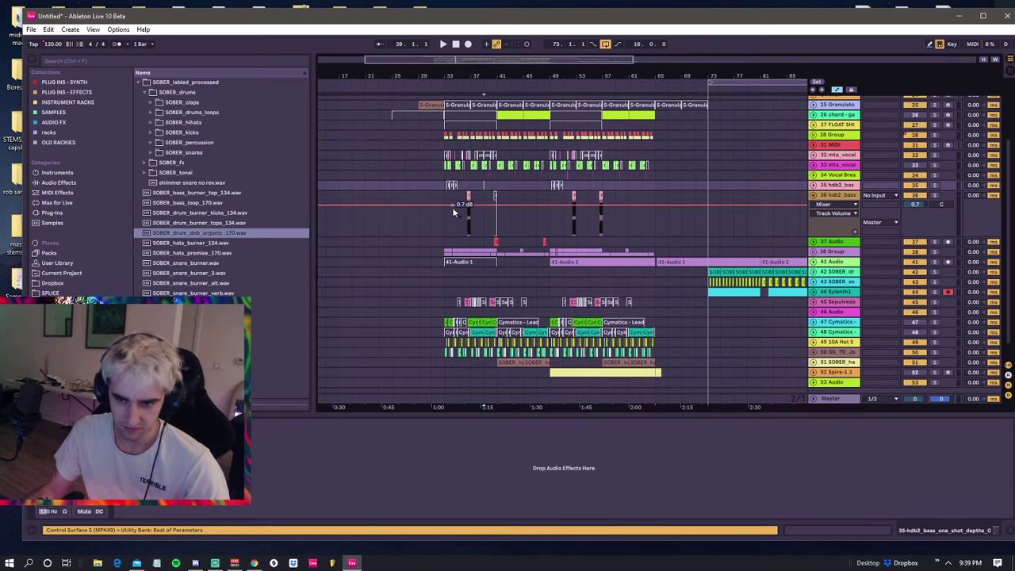
key(space)
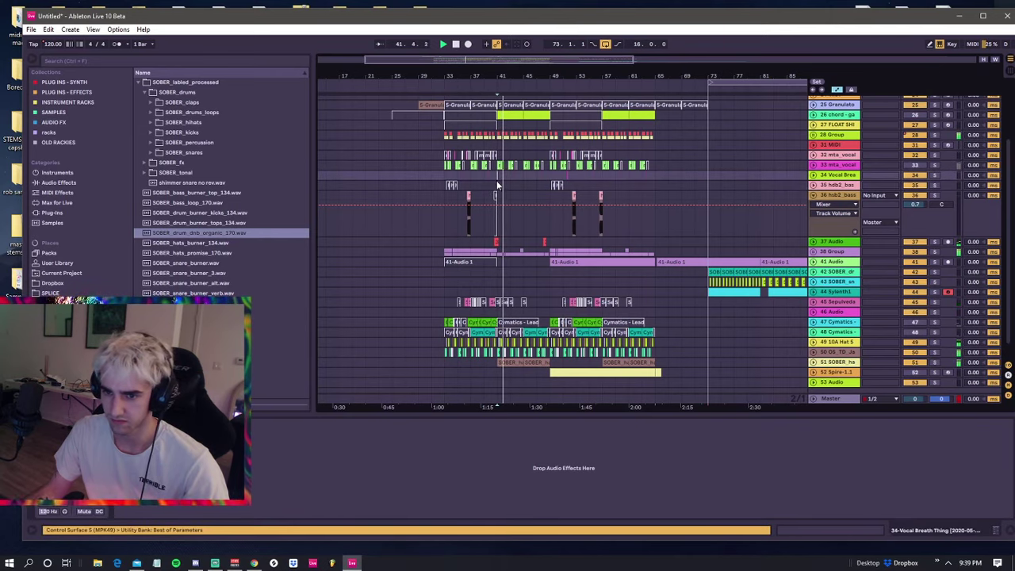
key(space)
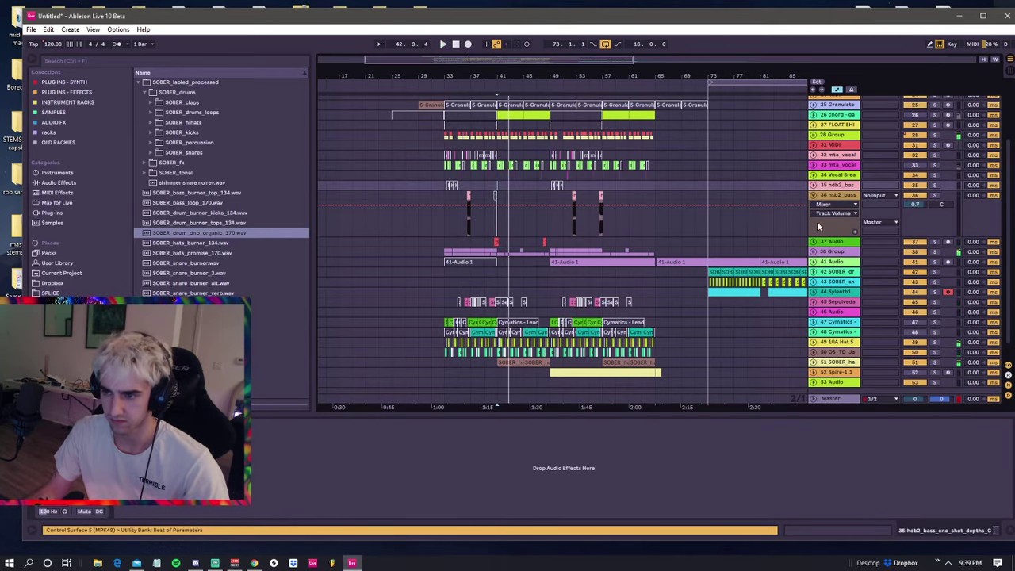
click(813, 195)
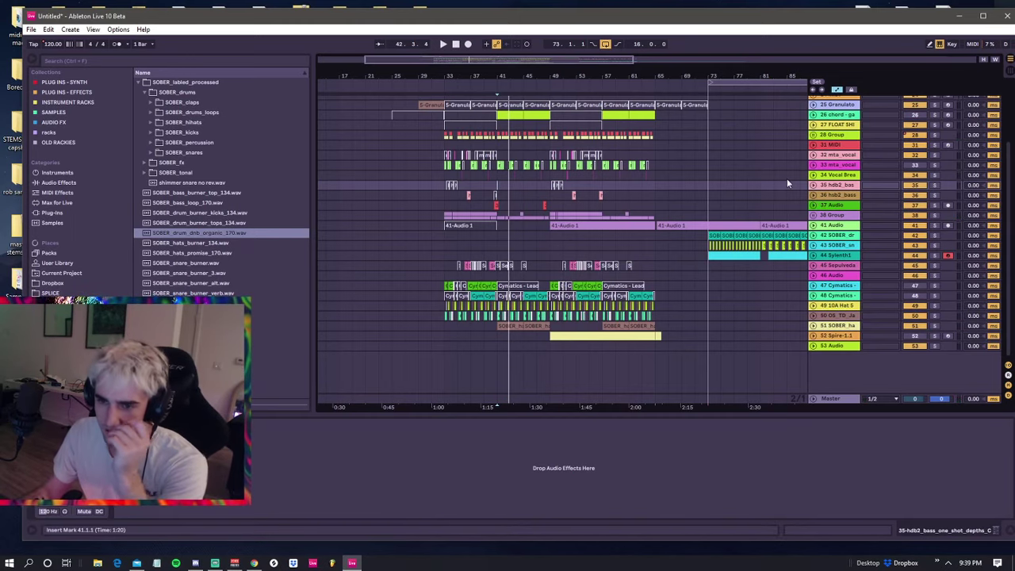
- Add a locator named "bg harm synths come in" at bar 41
click(550, 216)
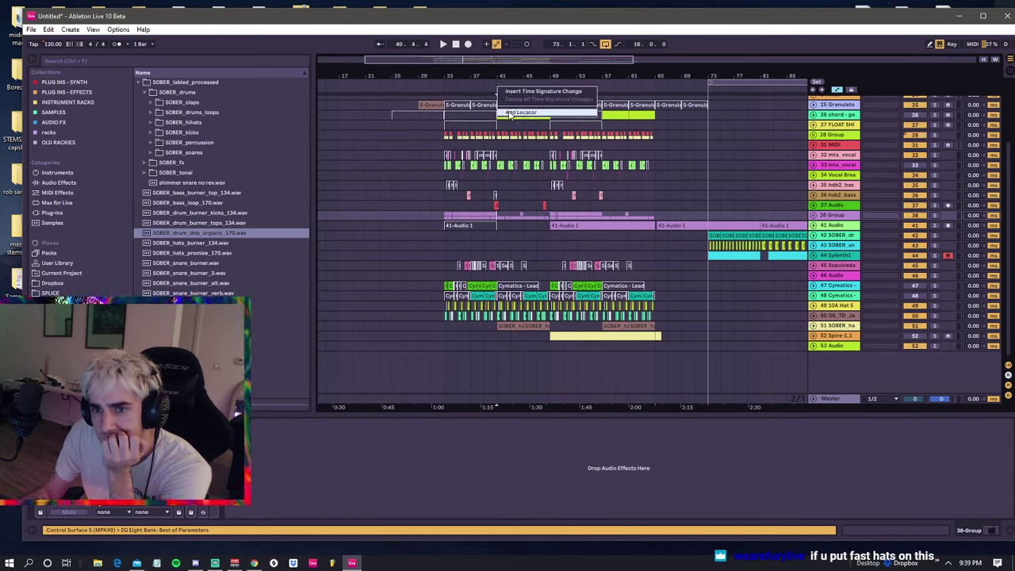
click(510, 116)
text(harm)
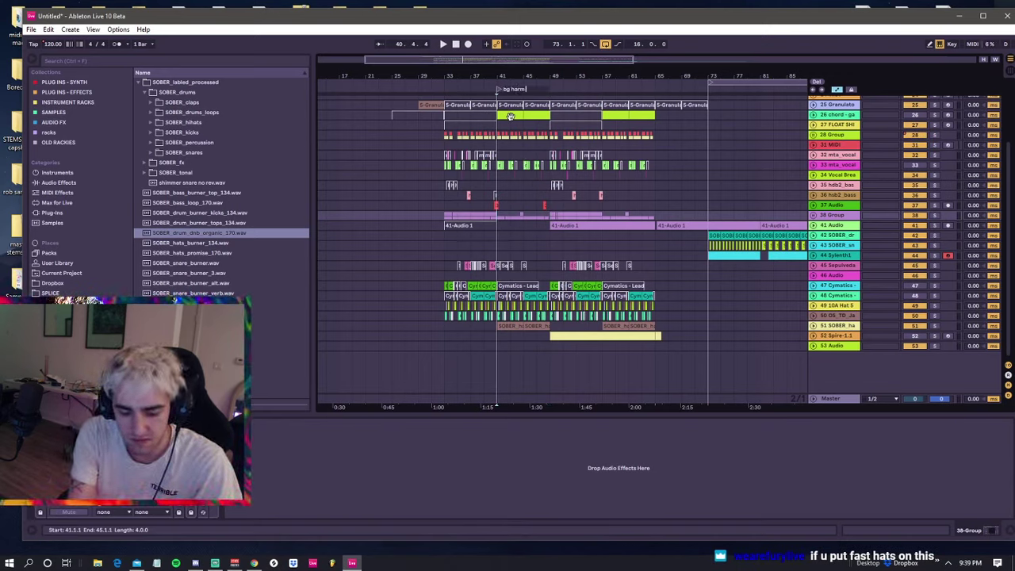
text( synths come in)
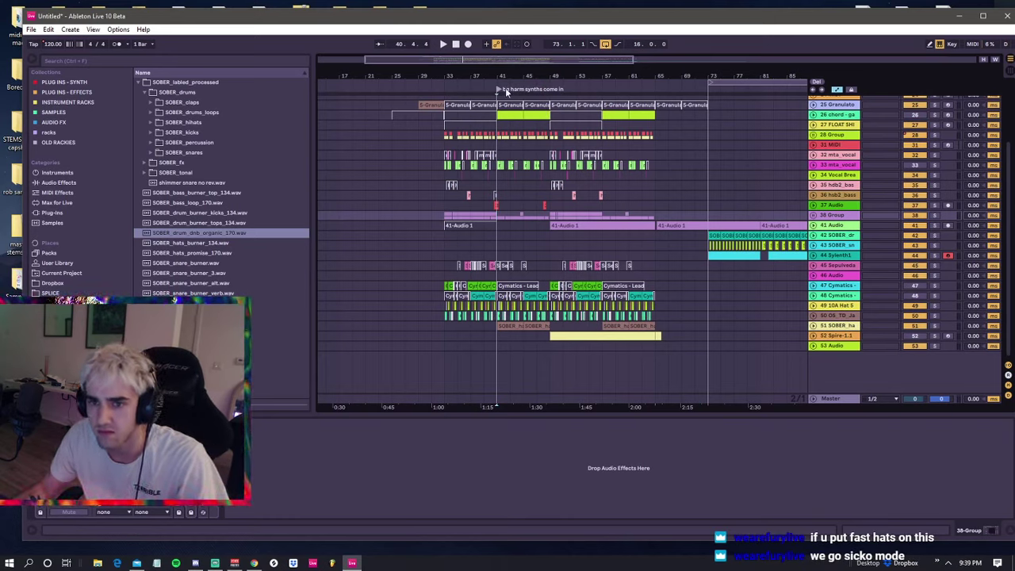
key(Return)
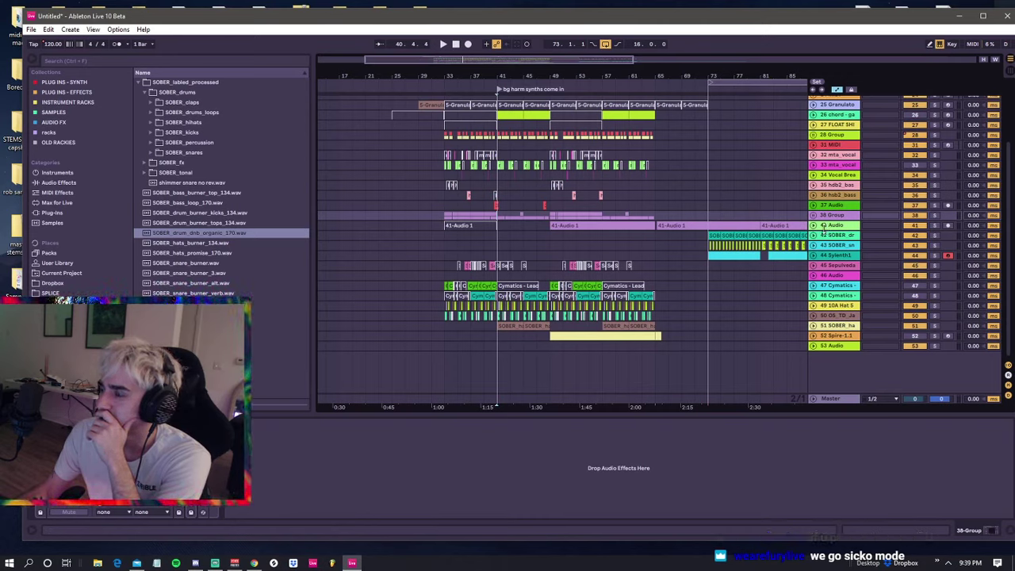
- Play the transition from bar 47 into the section at bar 49 and stop playback
click(491, 185)
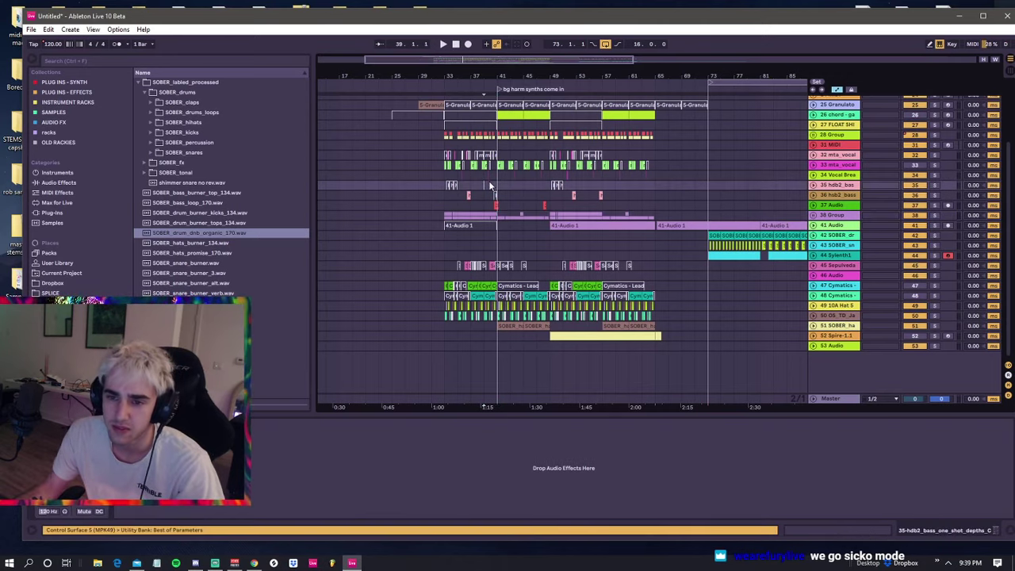
click(499, 169)
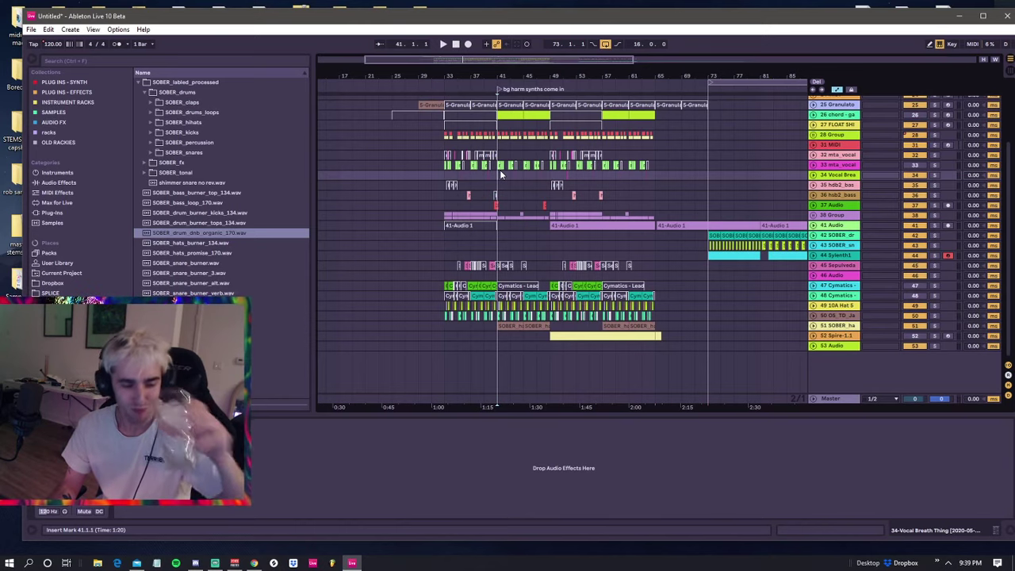
click(536, 216)
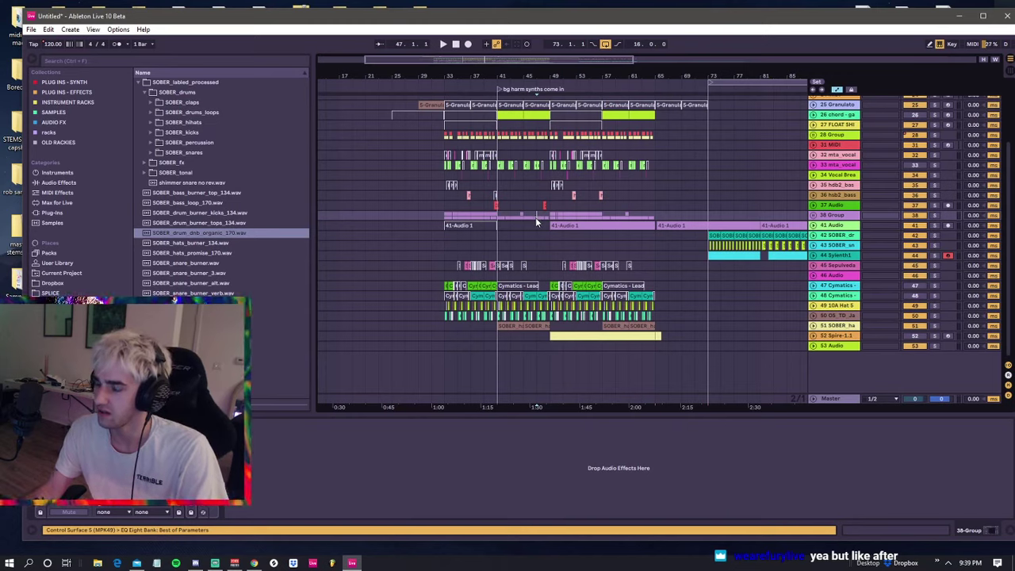
key(space)
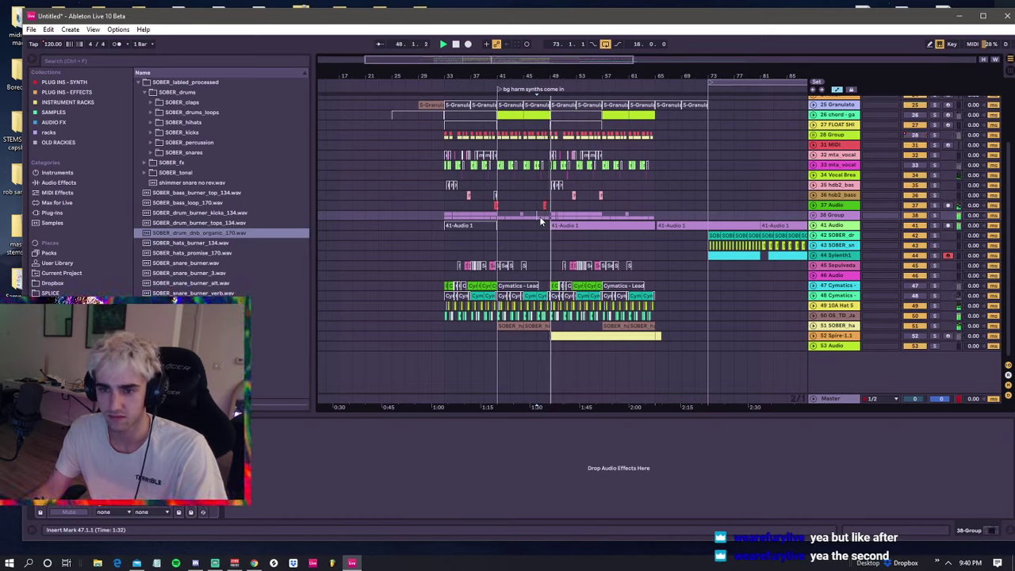
key(space)
- Deactivate the 41-Audio 1 clip starting at bar 49 and play the arrangement from bar 65
click(552, 225)
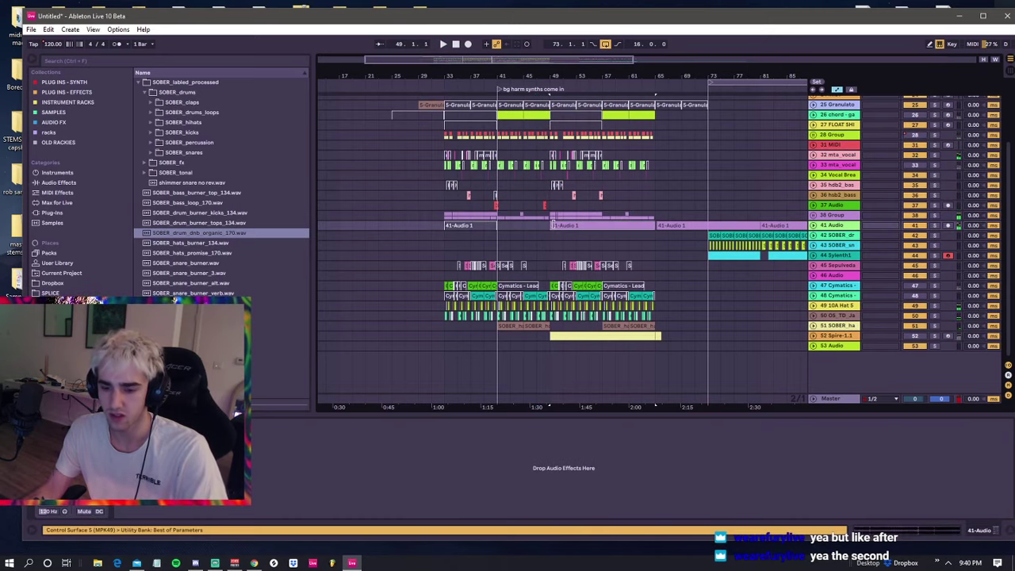
click(656, 217)
key(space)
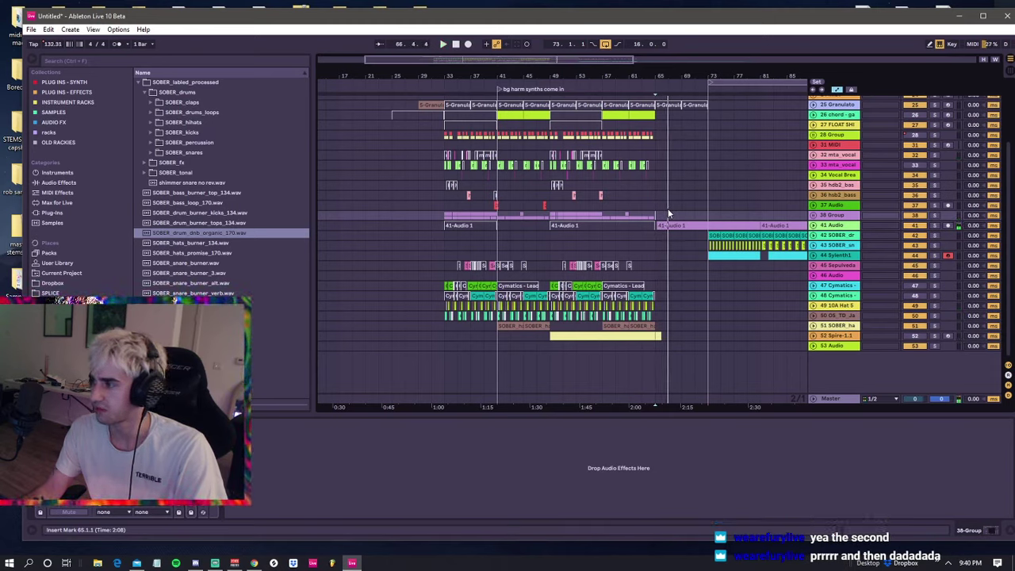
- Play the 170 BPM drum-and-bass section from bar 73 and stop playback
click(709, 216)
key(space)
drag(741, 76, 680, 73)
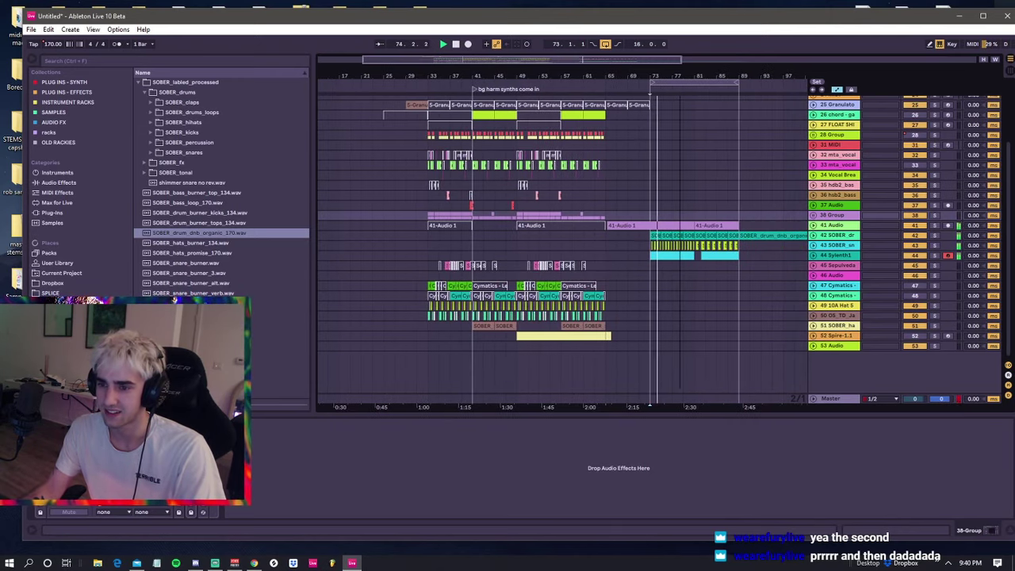
click(649, 210)
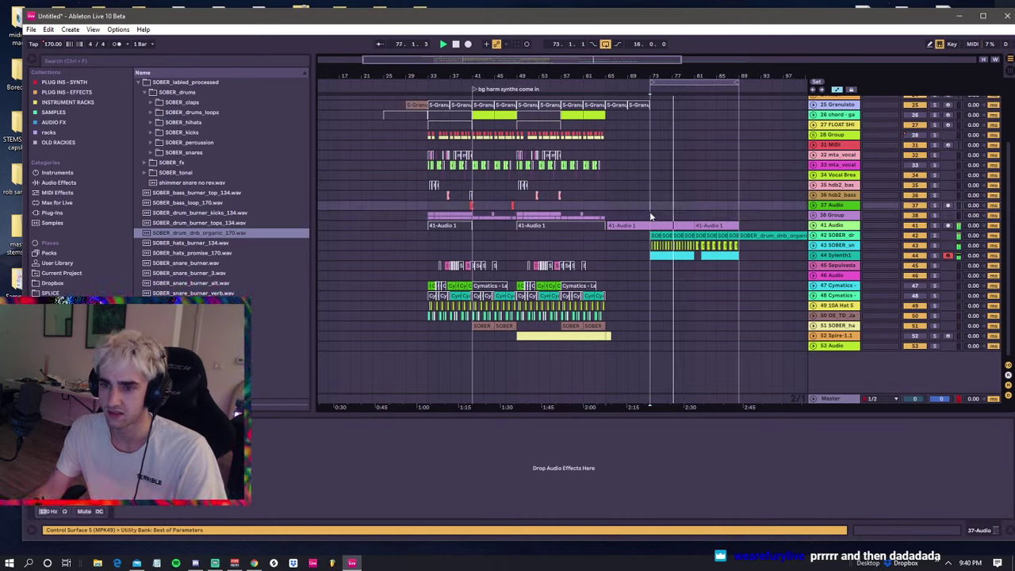
click(649, 219)
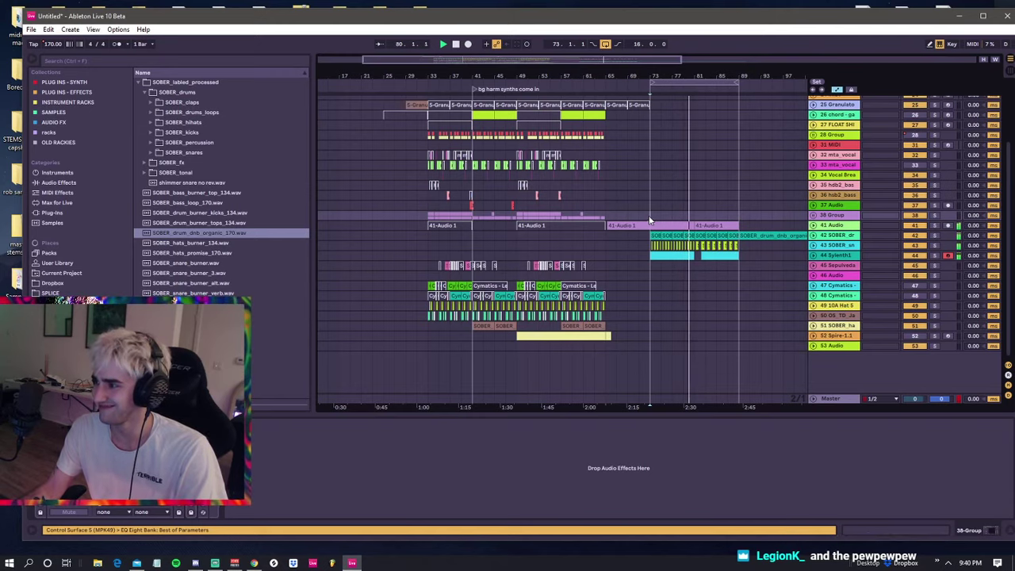
drag(670, 77, 622, 76)
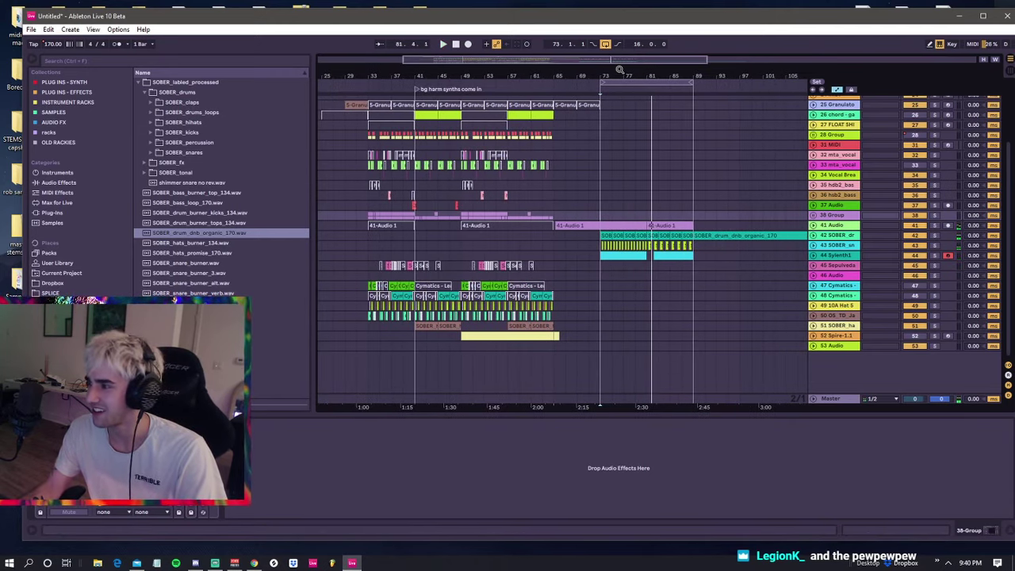
key(space)
- Zoom out the arrangement and play it from bar 33
click(604, 125)
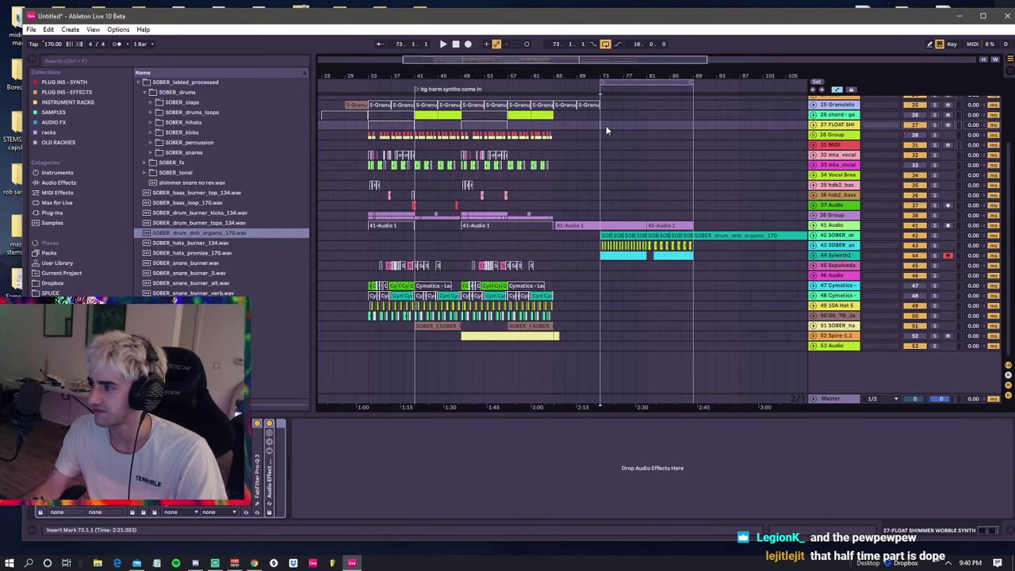
drag(629, 78, 632, 103)
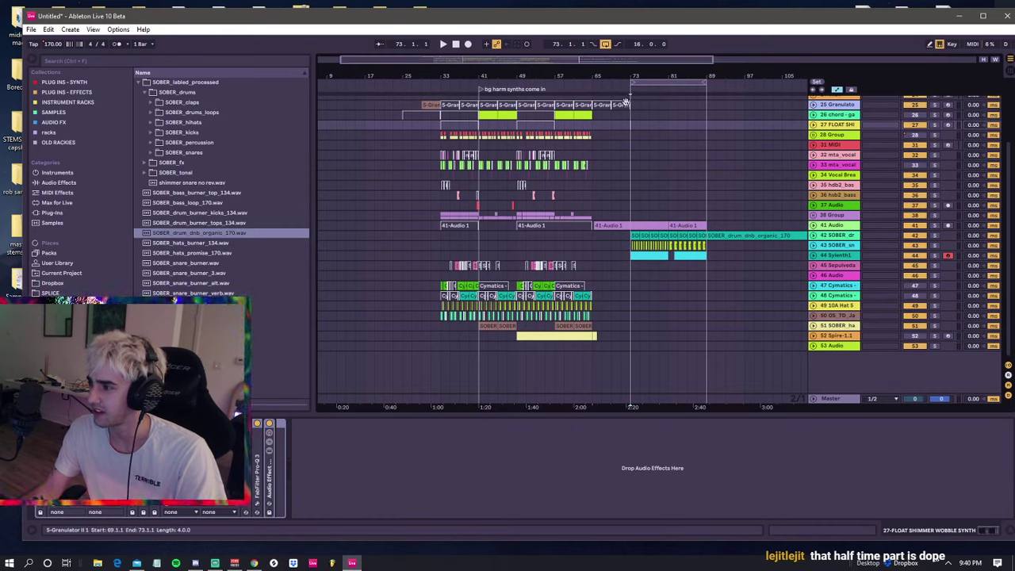
click(443, 136)
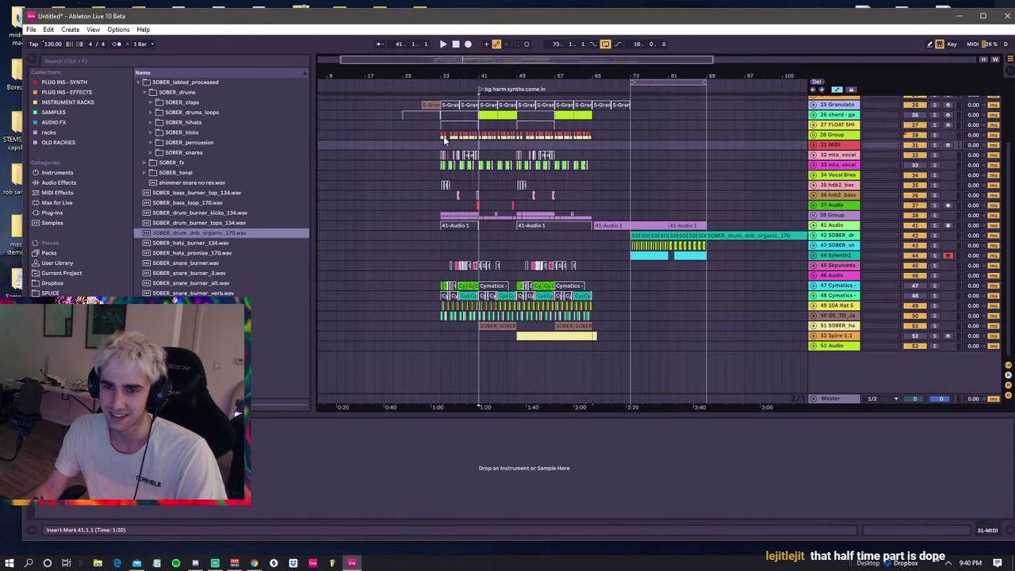
key(space)
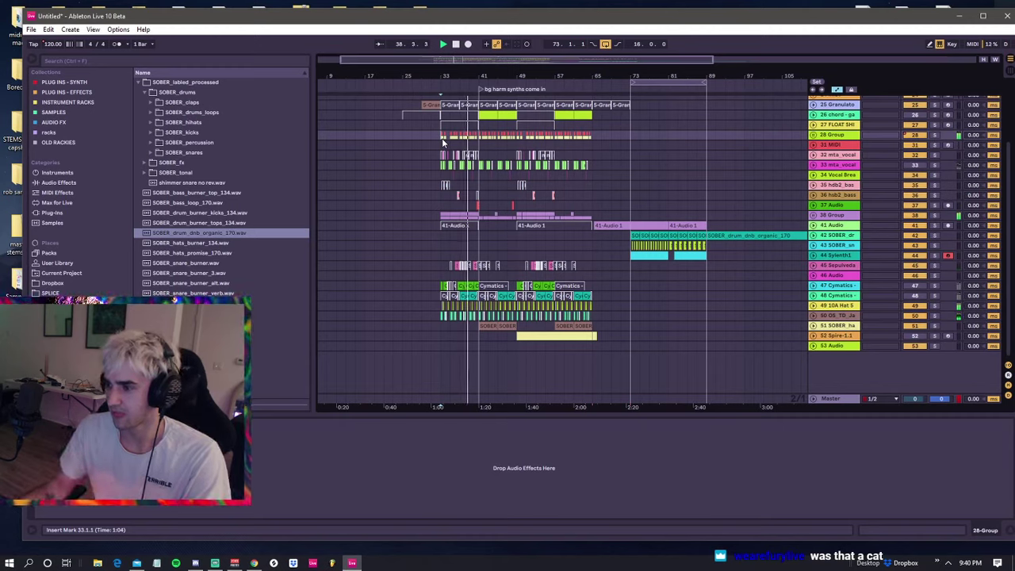
- Browse the bass loops in the SOBER_tonal folder, audition SOBER_bass_loop_disto_170_Emin.wav, and collapse the folder again
click(441, 145)
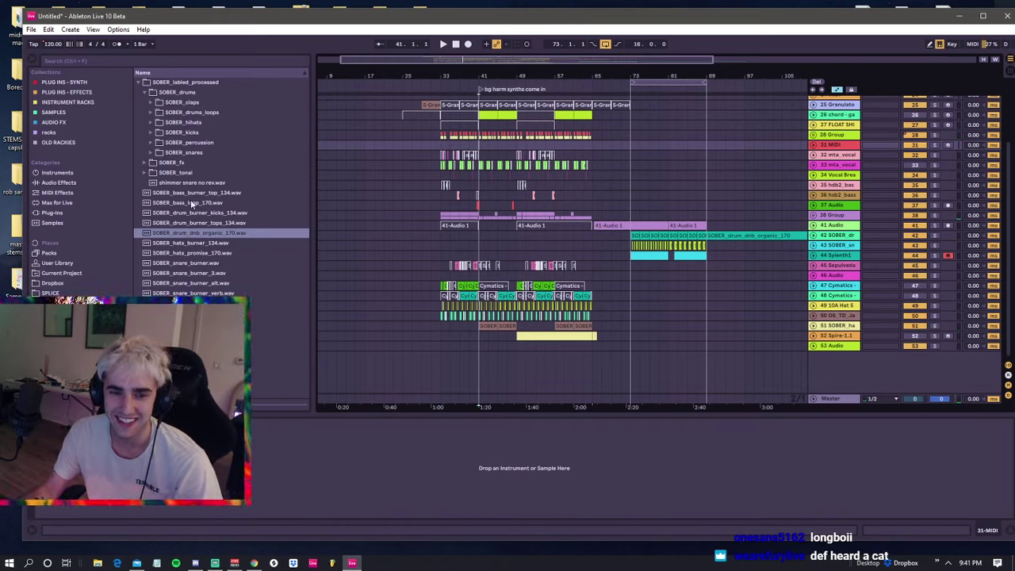
click(145, 172)
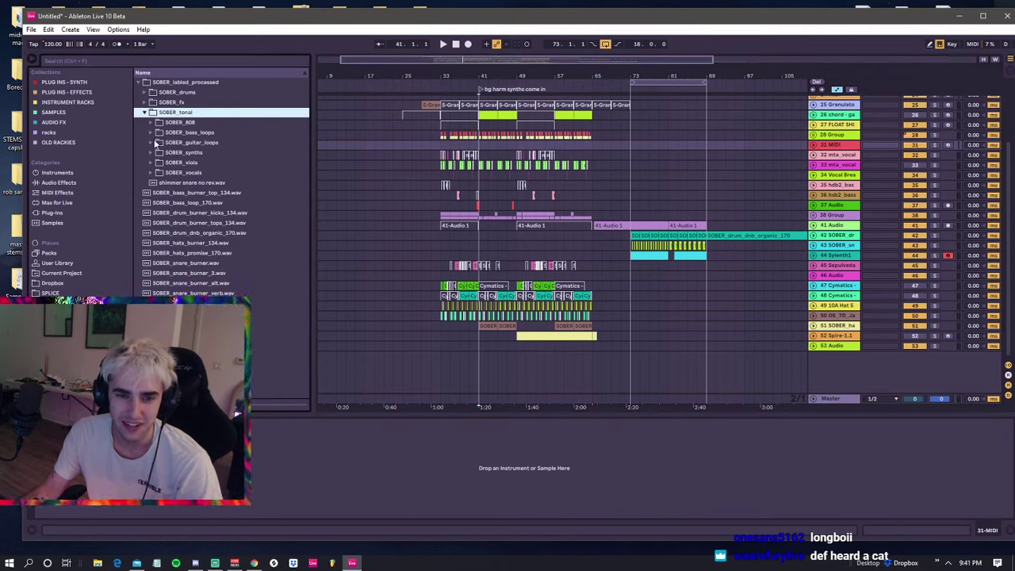
click(154, 143)
click(157, 132)
click(165, 152)
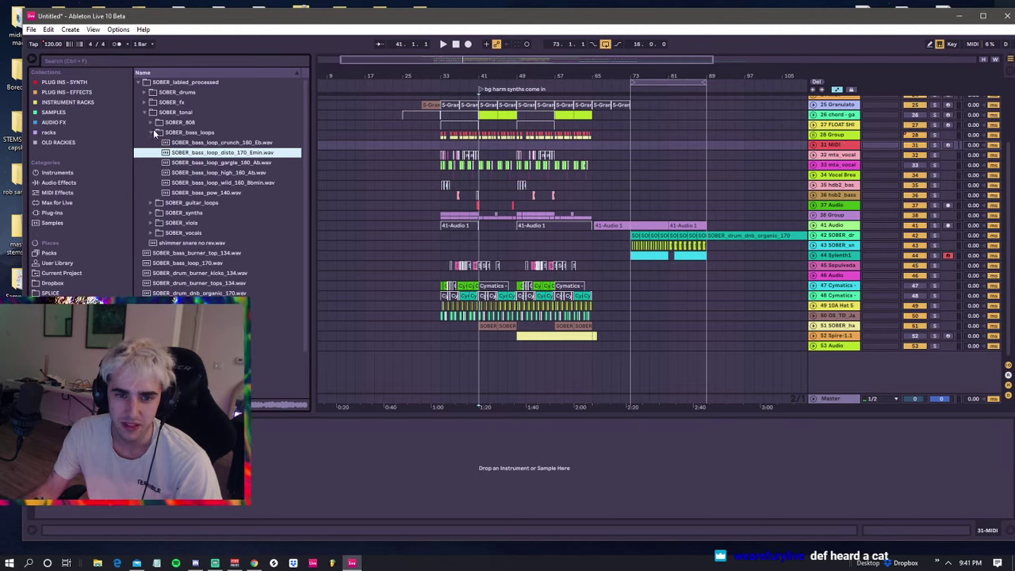
click(155, 133)
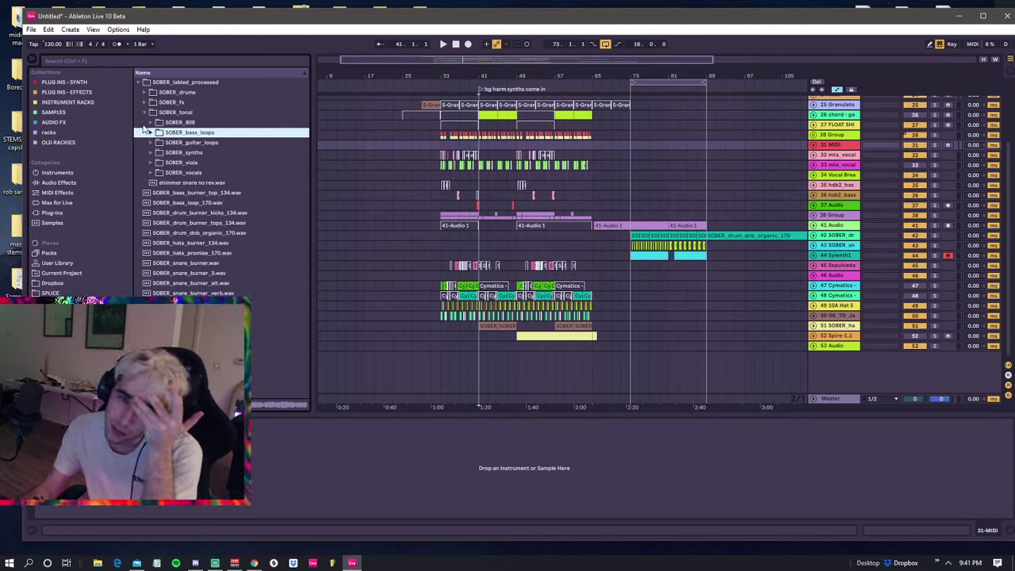
click(150, 117)
click(146, 112)
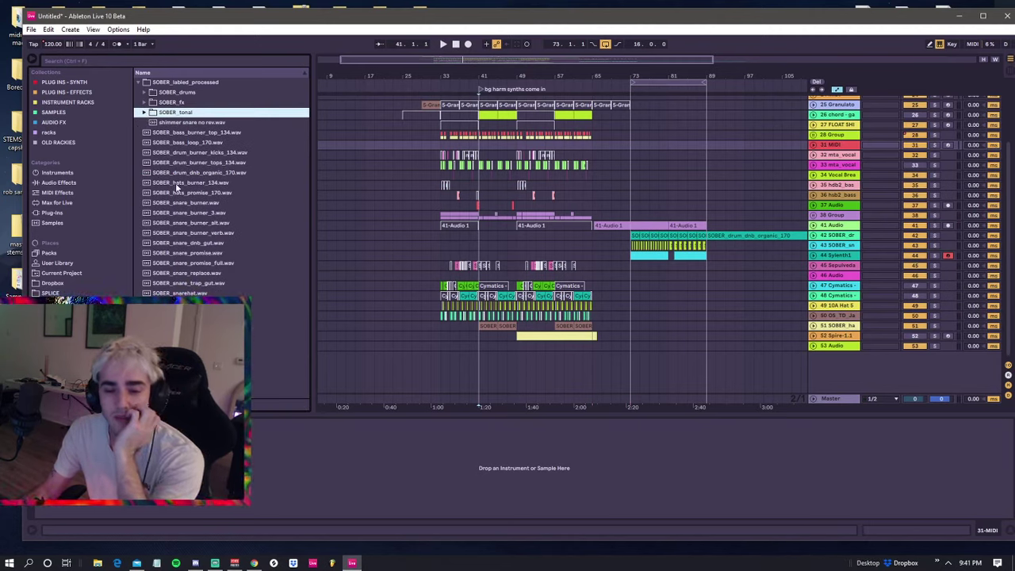
- Play the 170 BPM section from bar 79
click(480, 139)
click(631, 126)
key(space)
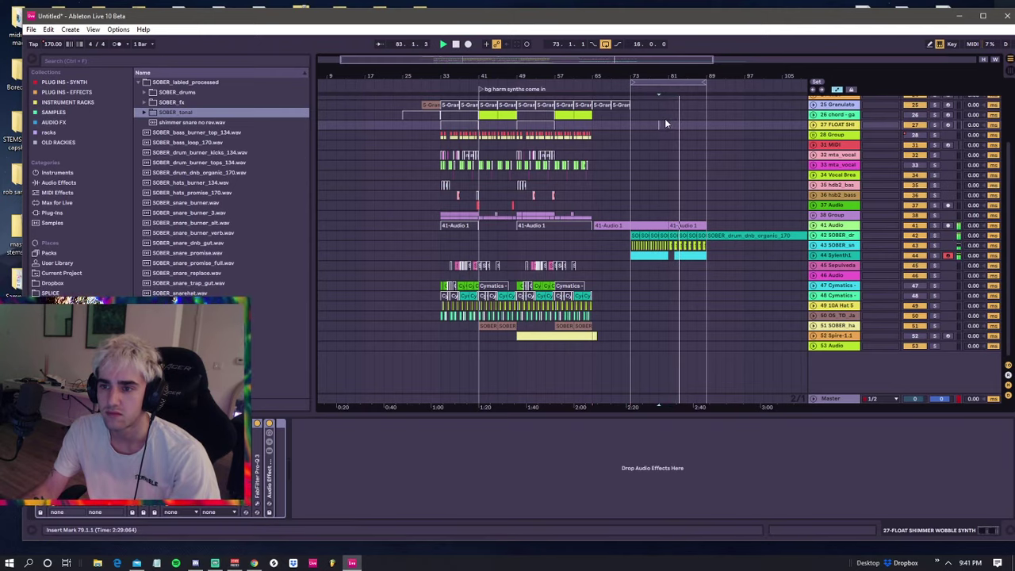
click(665, 117)
drag(687, 76, 684, 100)
- Delete the half-time snares from bar 82 to 89 on track 43 and duplicate the bar 81 snare across those bars
click(623, 247)
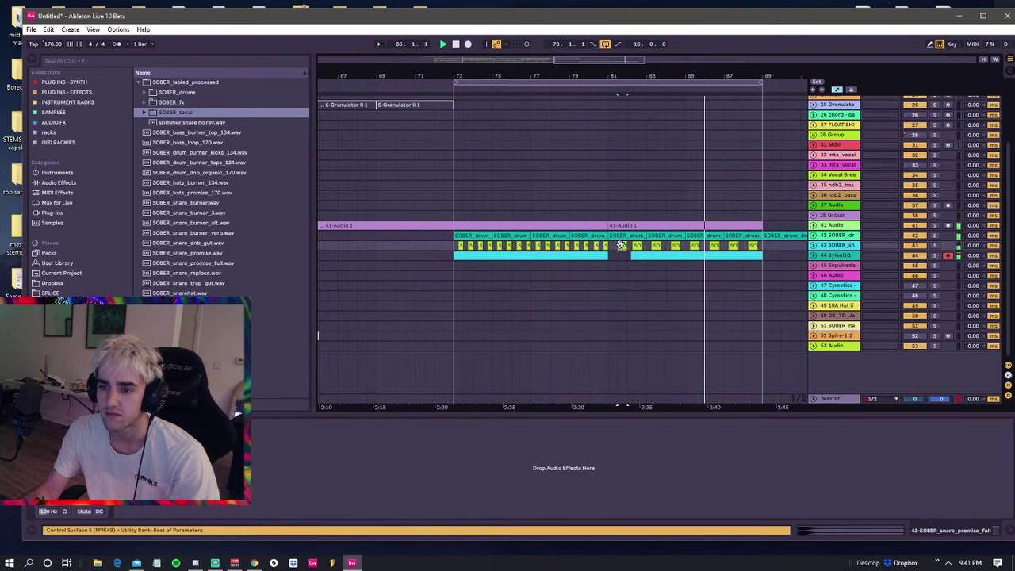
drag(631, 247, 762, 247)
key(Delete)
click(611, 246)
key(space)
key(space)
key(ctrl+d)
key(ctrl+d)
key(ctrl+d)
key(ctrl+d)
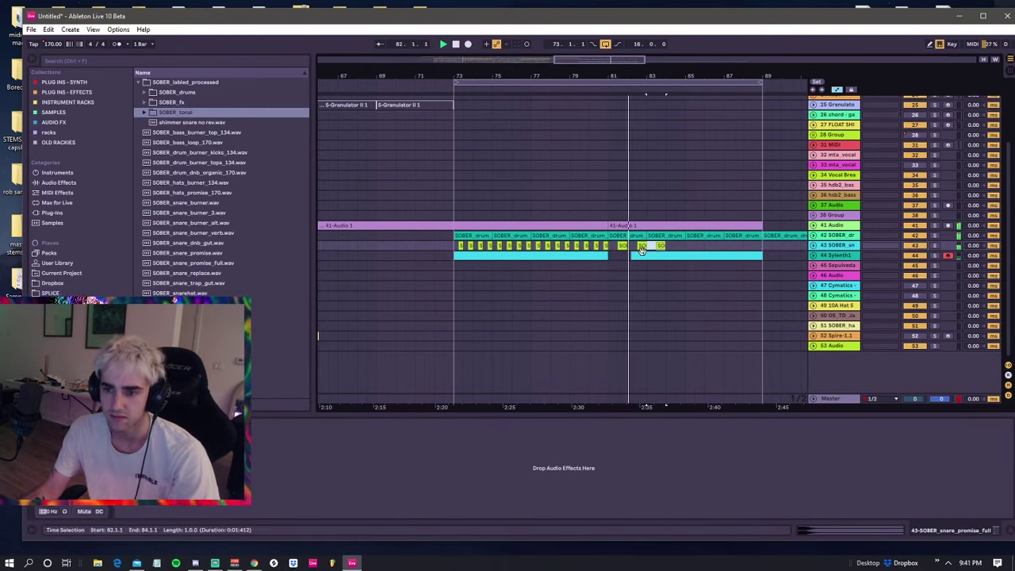
key(ctrl+d)
key(ctrl+d)
key(ctrl+d)
- Deactivate the SOBER_drum_dnb_organic_170 loop clips on track 42 from bar 81 to 89 while the section plays
shift+click(606, 246)
click(629, 236)
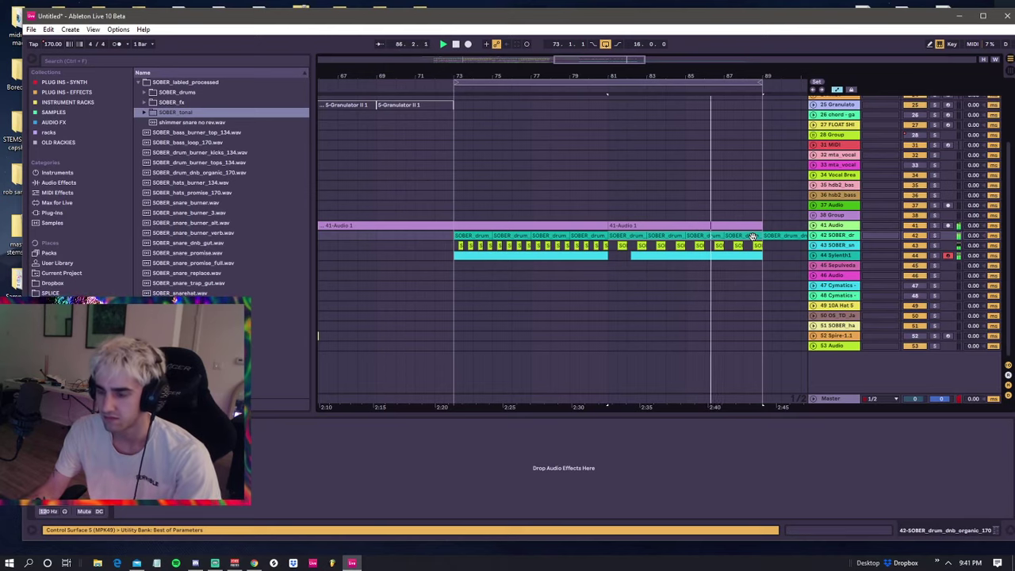
key(Delete)
key(space)
key(space)
drag(716, 75, 713, 52)
key(minus)
key(minus)
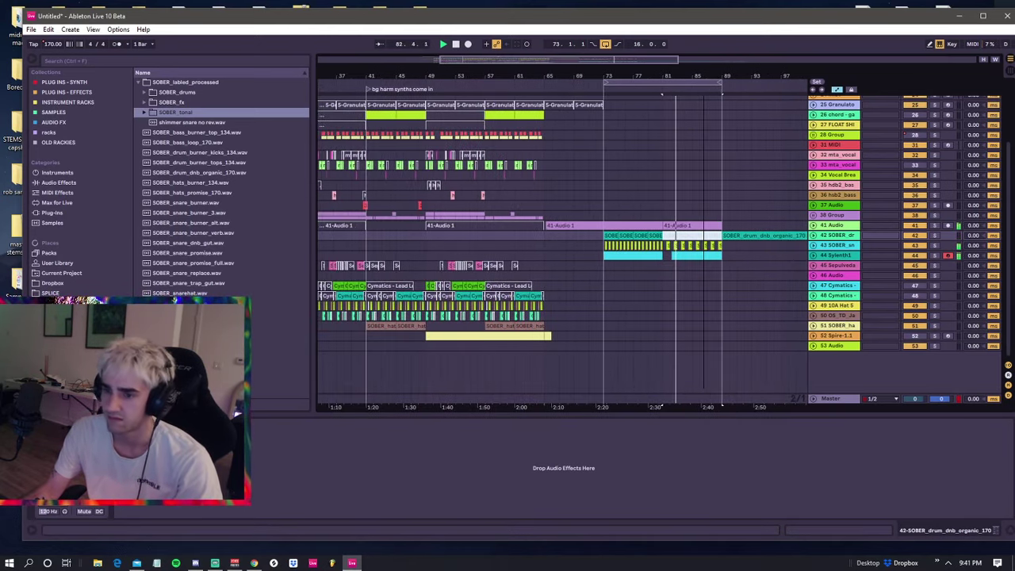
- Deactivate the Sylenth1 clip before bar 89 on track 44 and put the insert marker at bar 81
drag(686, 35, 677, 24)
click(665, 255)
key(0)
click(657, 215)
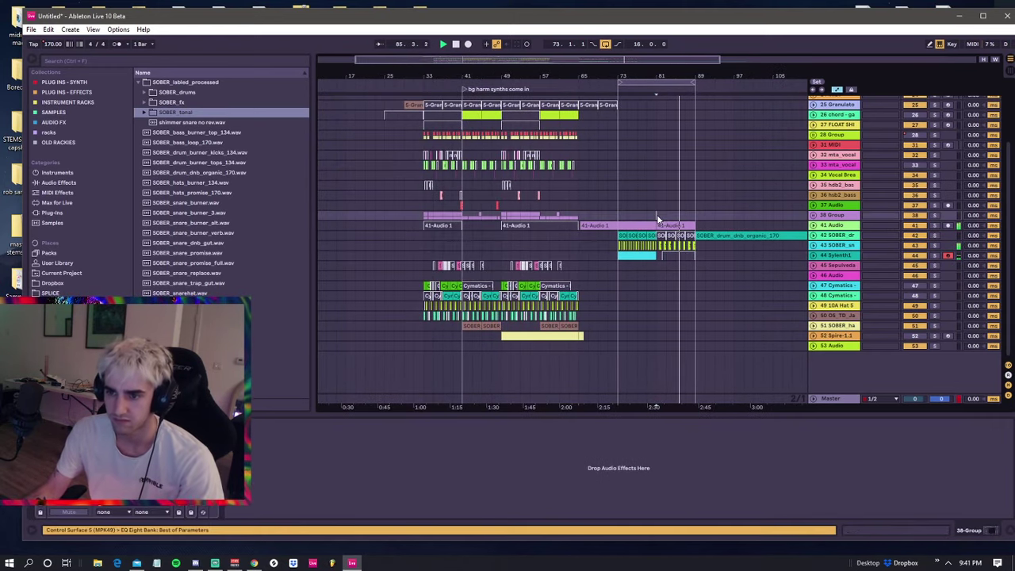
key(minus)
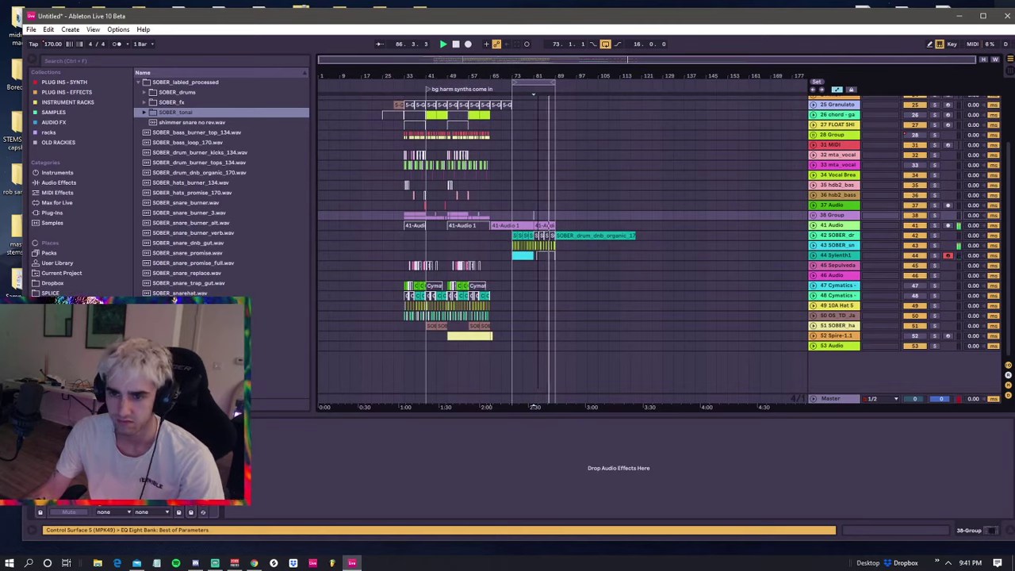
click(533, 203)
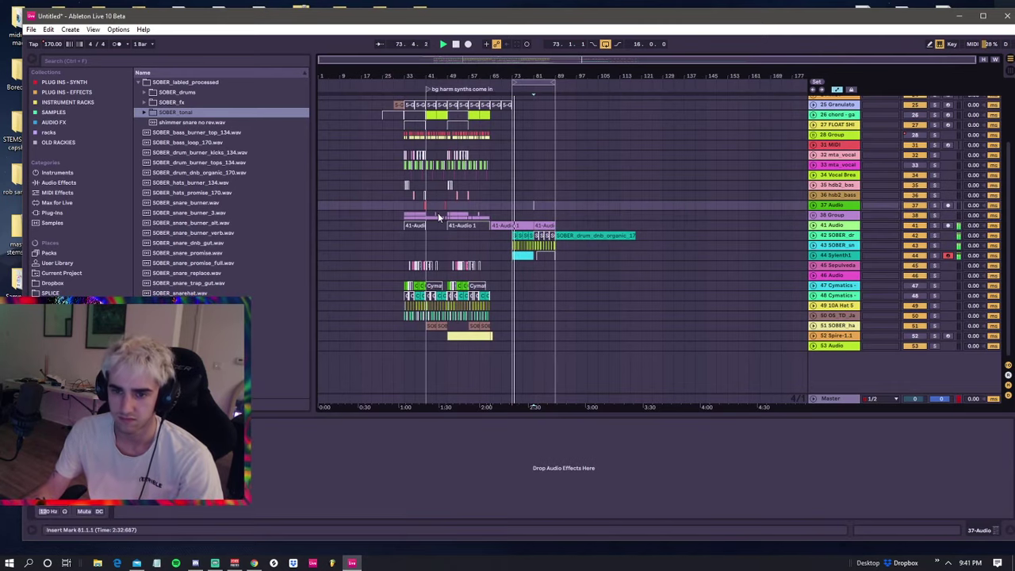
- Play the 120 BPM section from bar 33, place the insert marker at bar 41 and stop playback
click(406, 195)
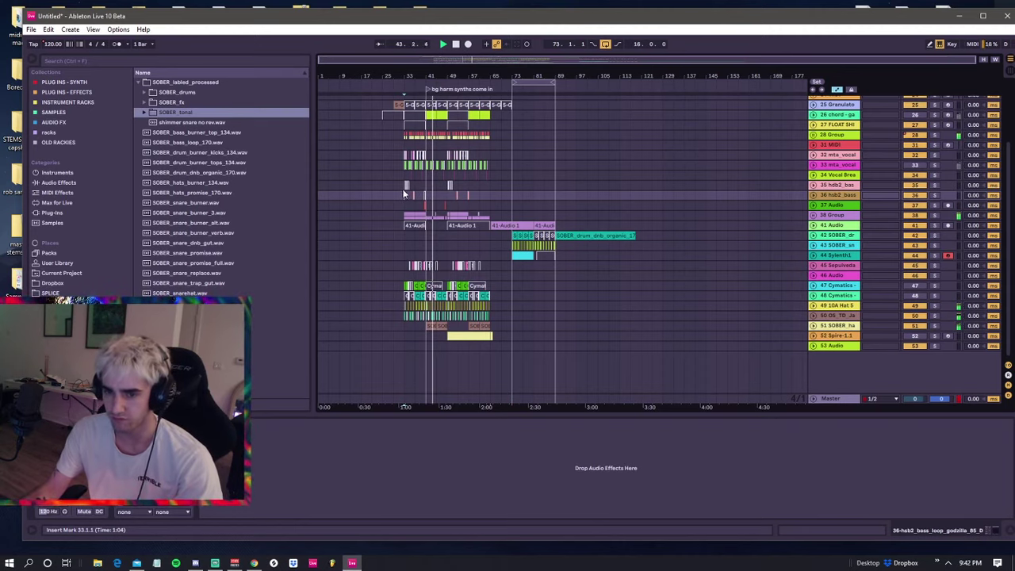
click(403, 180)
click(403, 183)
click(403, 180)
click(404, 186)
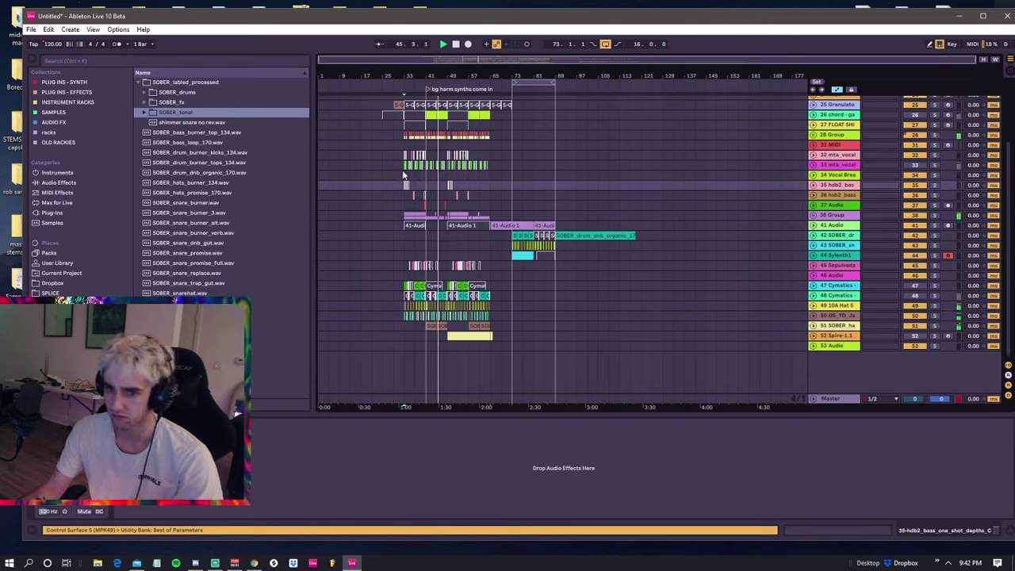
click(404, 180)
click(406, 187)
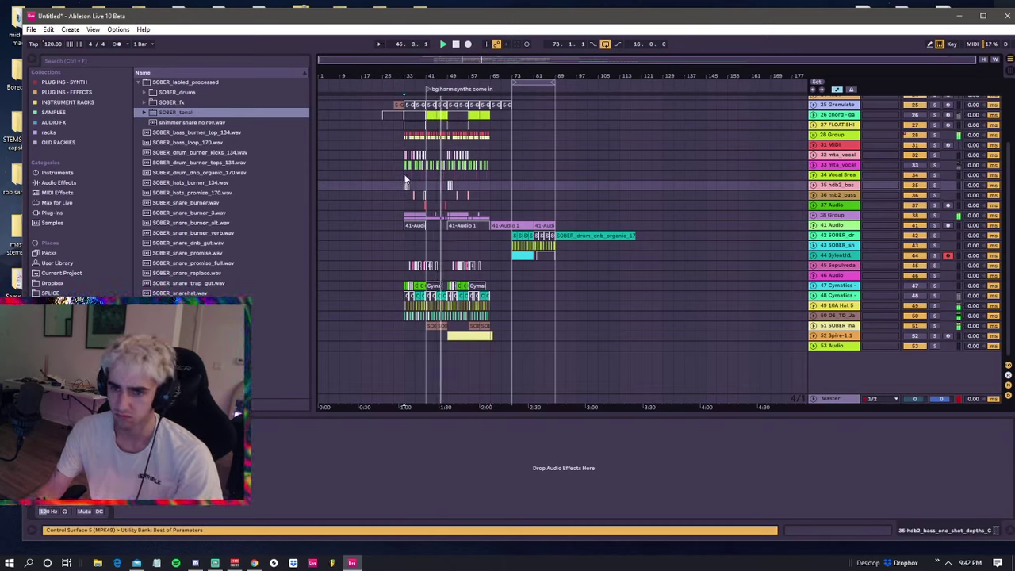
click(405, 179)
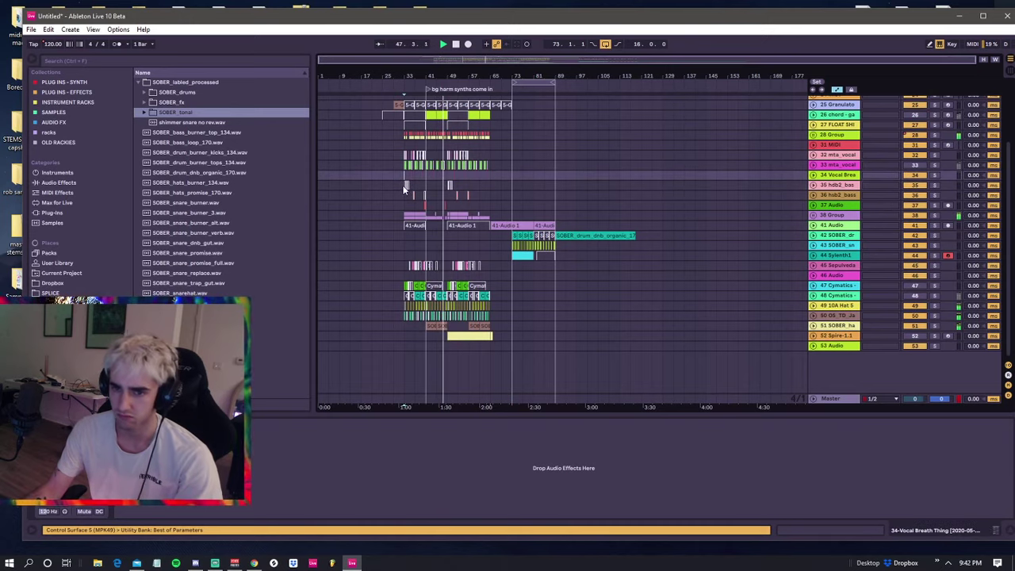
click(404, 187)
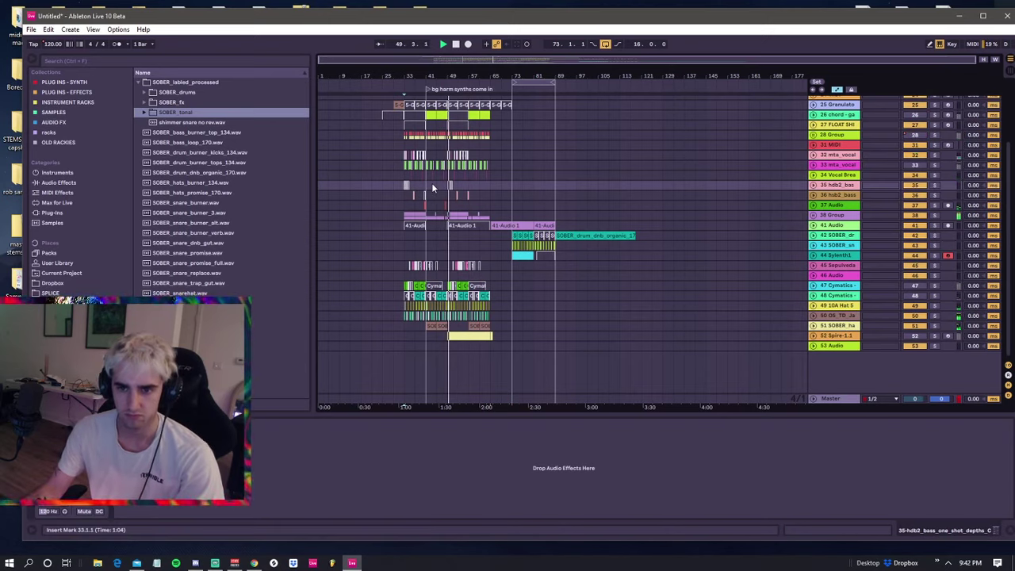
click(425, 177)
click(425, 182)
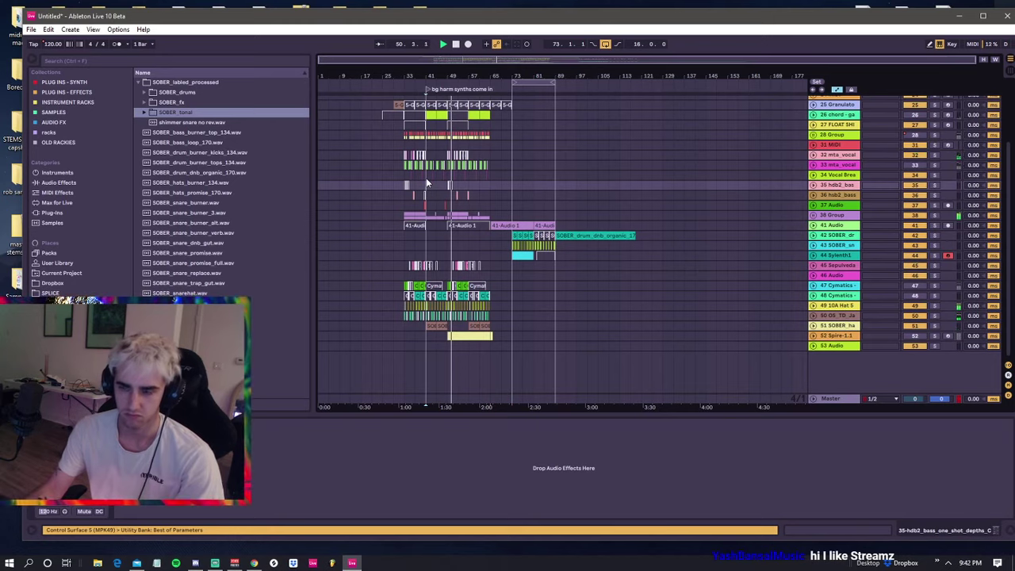
click(426, 176)
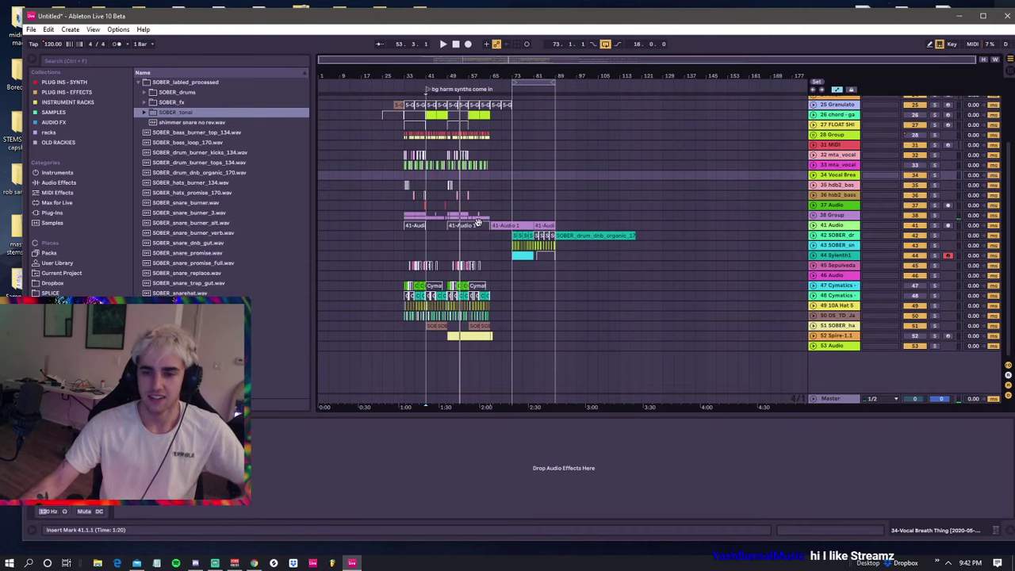
- Move the insert marker past bar 65 to bar 73 and play the drum-and-bass section
click(451, 217)
key(space)
key(space)
click(491, 218)
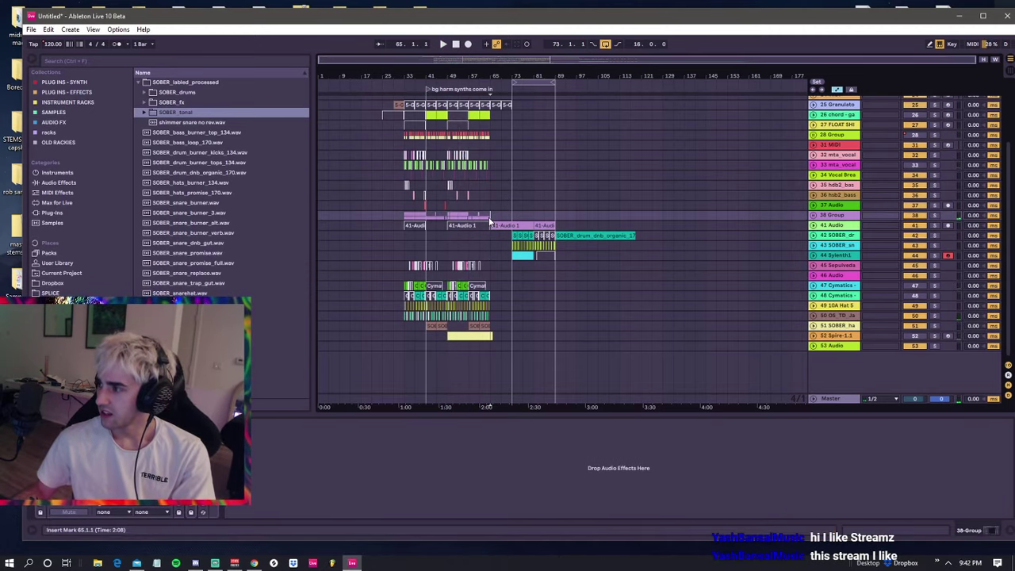
click(511, 208)
key(space)
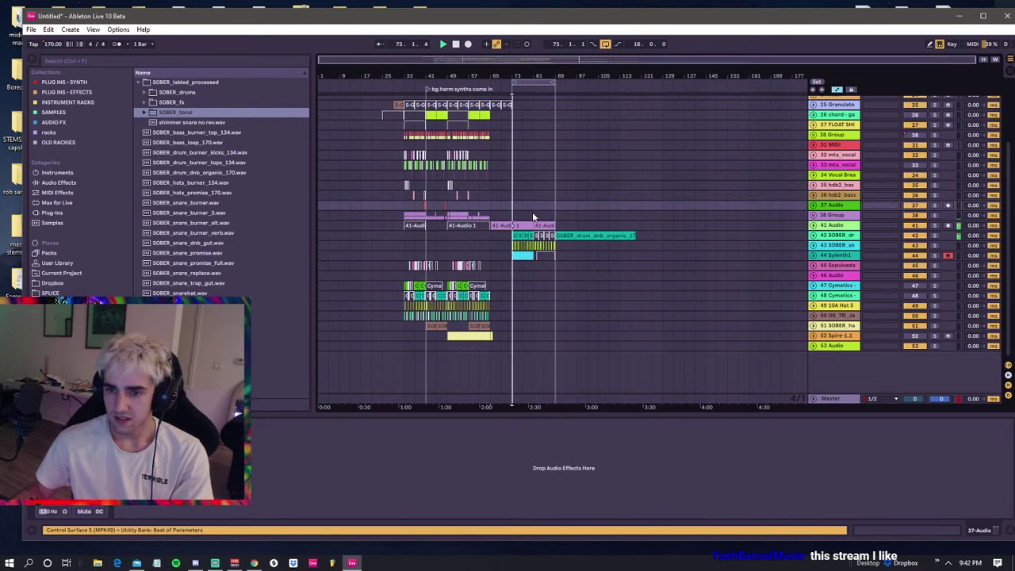
- Save the Live Set under the new name pewpewpew
click(31, 29)
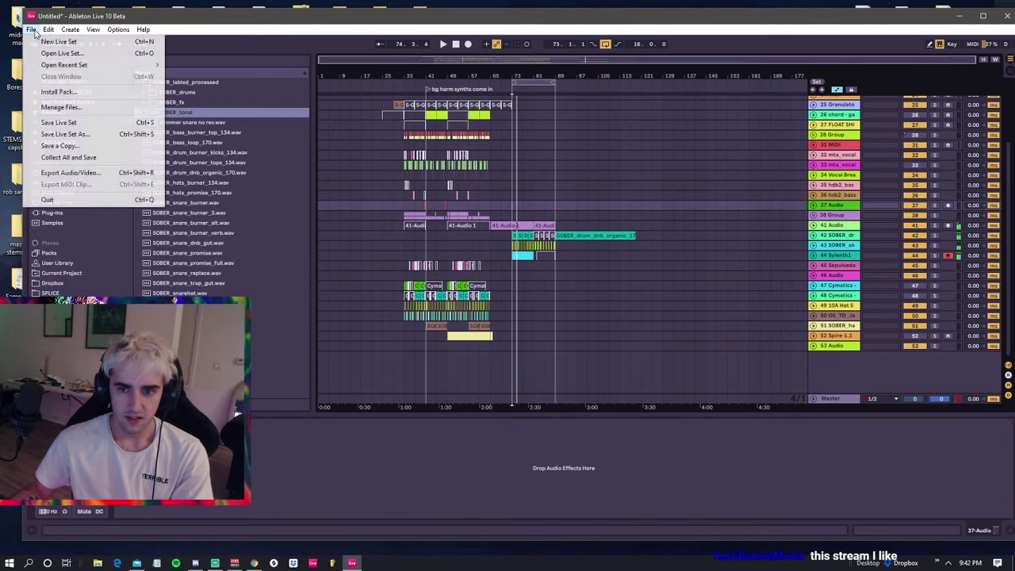
click(61, 135)
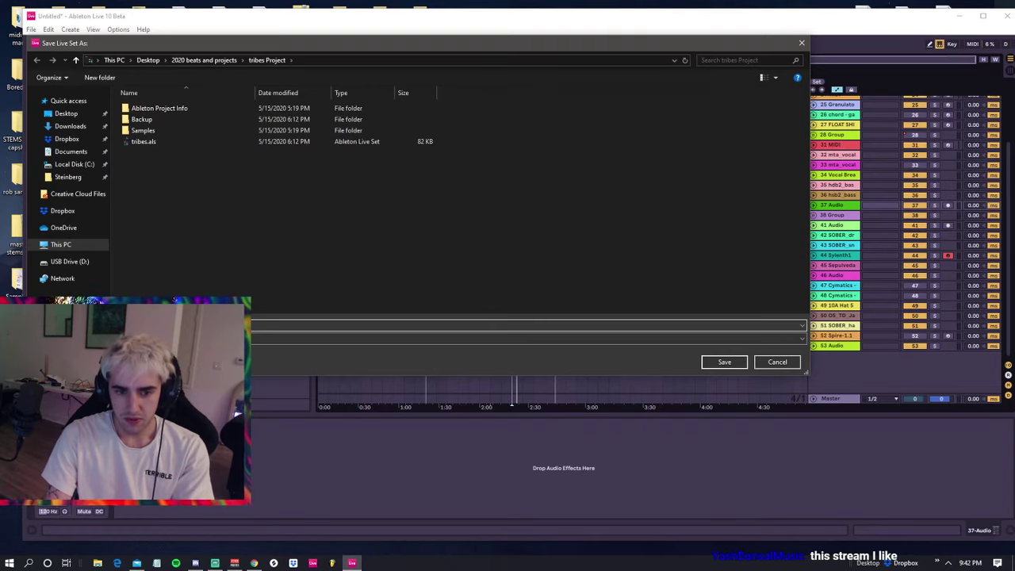
click(191, 62)
click(719, 366)
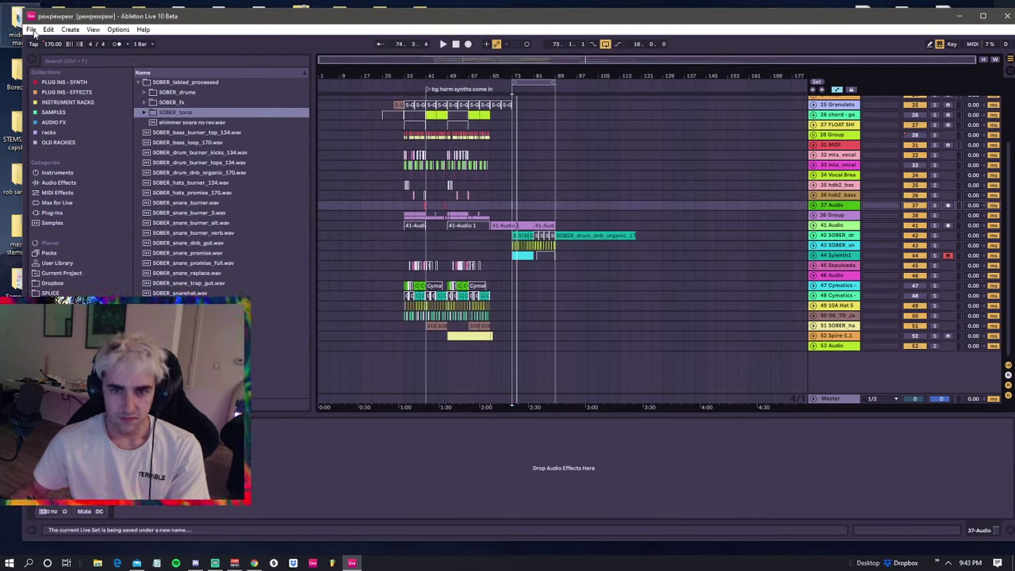
- Collect all and save, copying files from elsewhere, other Projects, the User Library and Factory Packs into the project
click(31, 30)
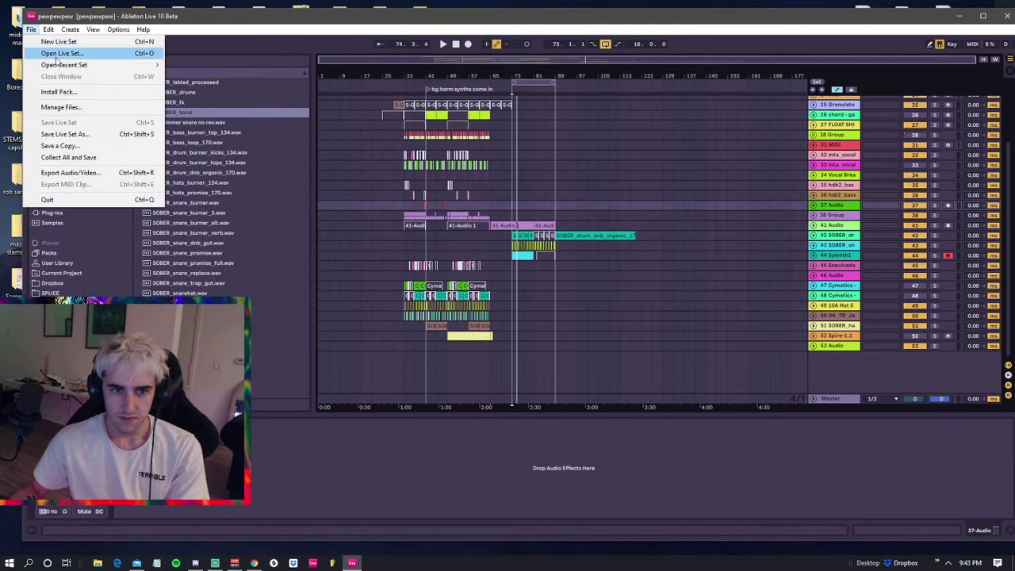
click(90, 158)
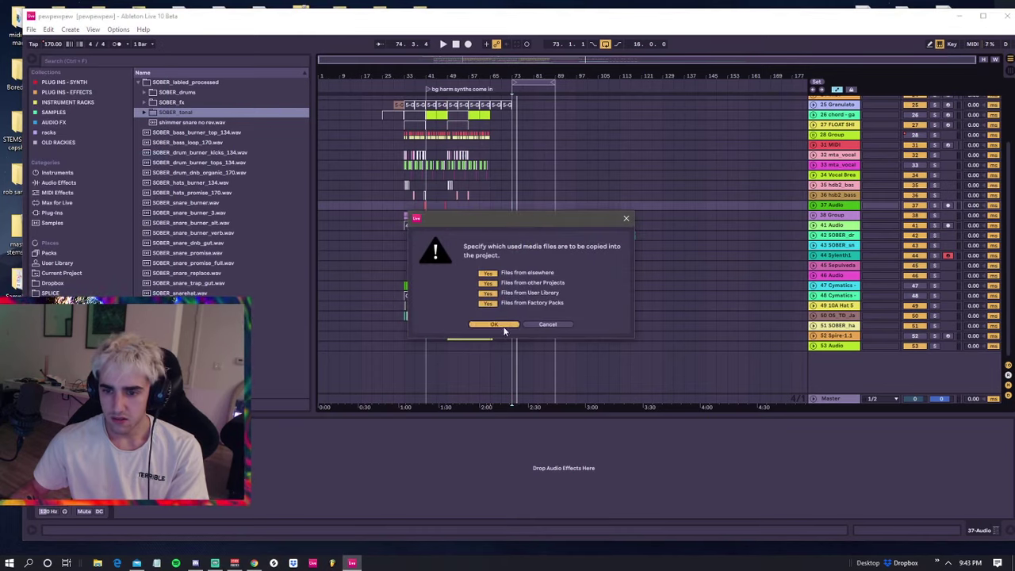
click(503, 328)
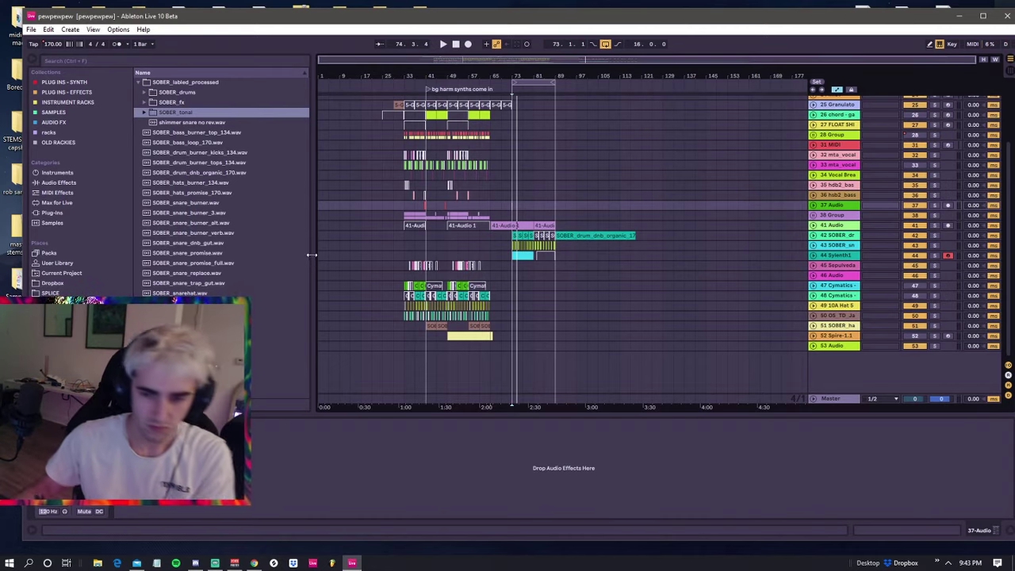
- Play the saved arrangement from bar 33 and stop playback
click(403, 204)
key(space)
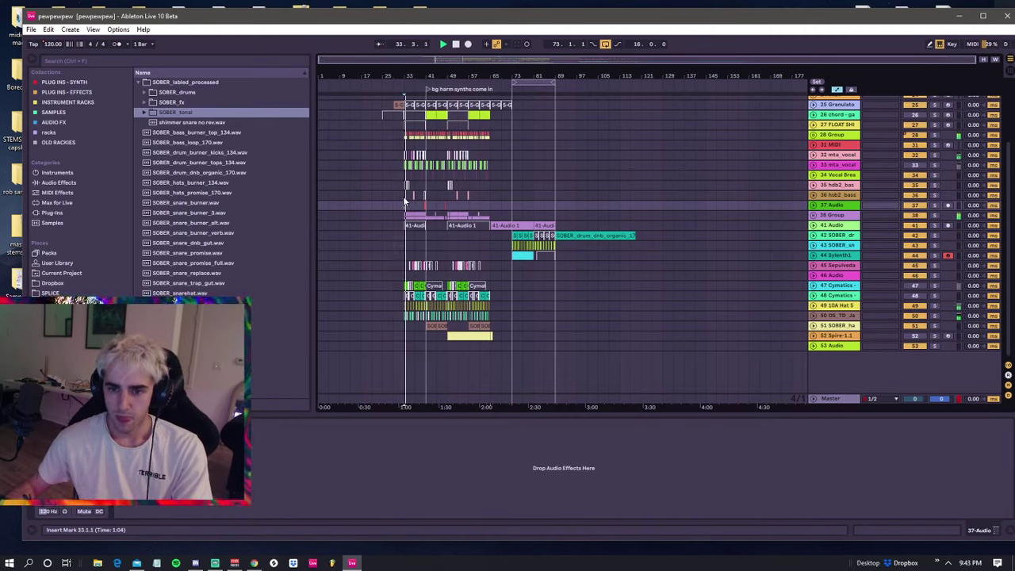
click(406, 198)
click(407, 205)
click(407, 197)
click(406, 206)
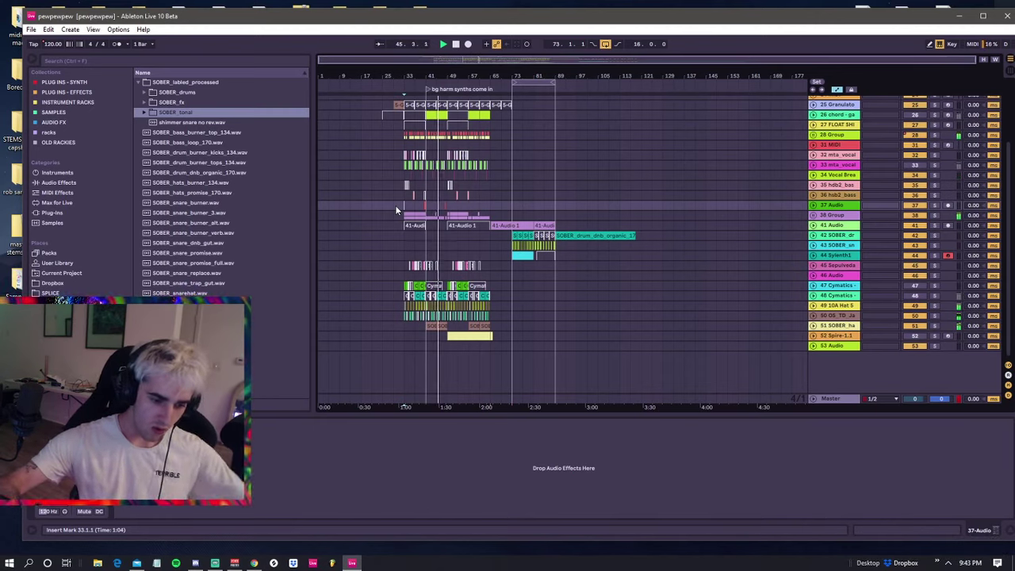
click(418, 217)
key(space)
click(410, 207)
click(406, 197)
click(404, 207)
click(403, 214)
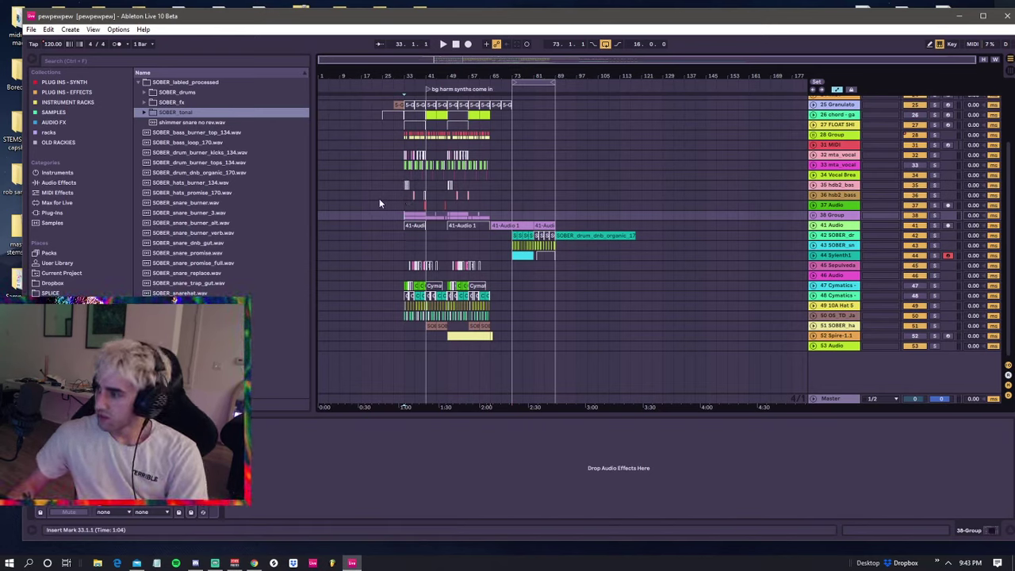
click(404, 209)
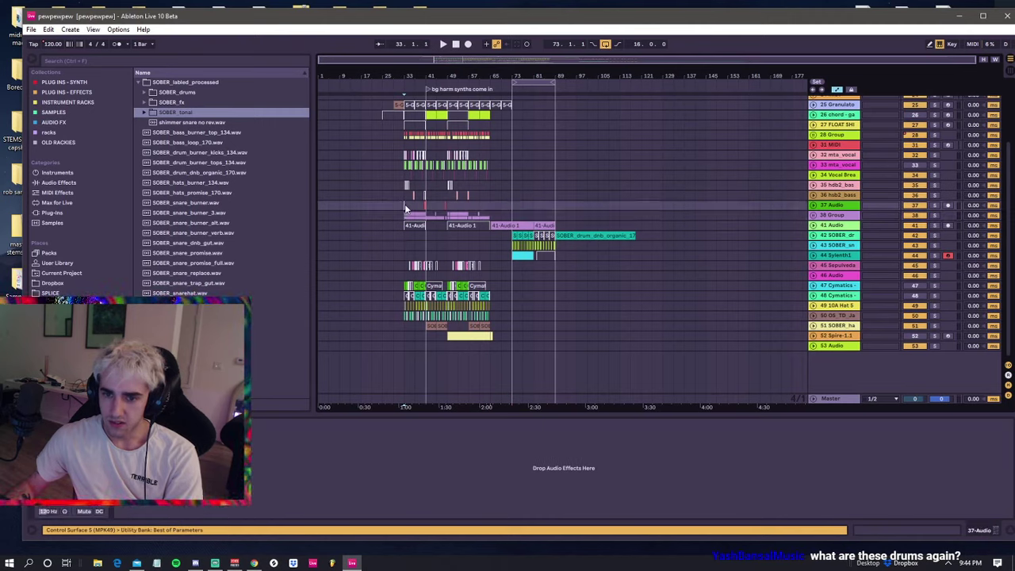
click(404, 237)
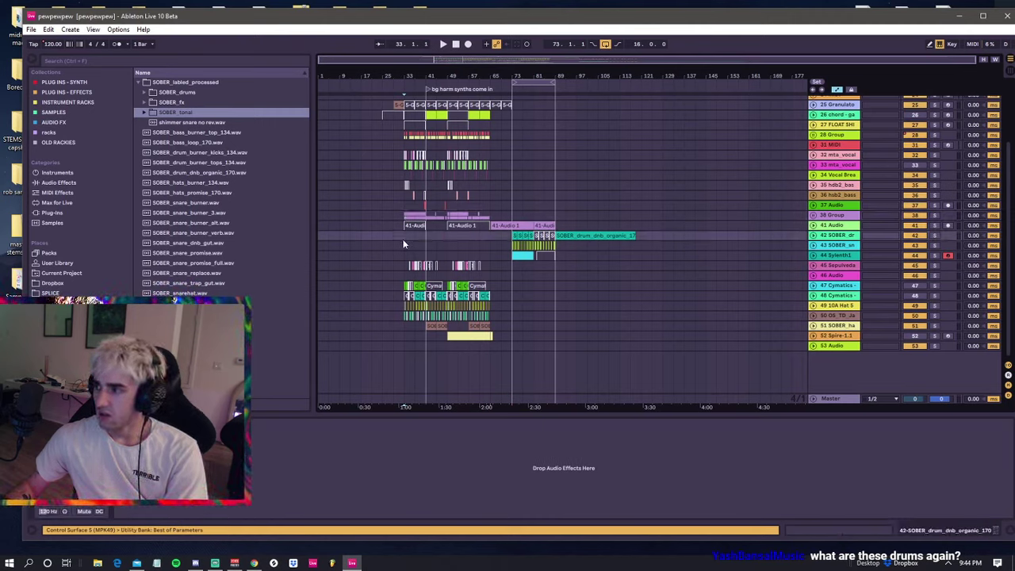
click(403, 244)
click(403, 236)
click(404, 245)
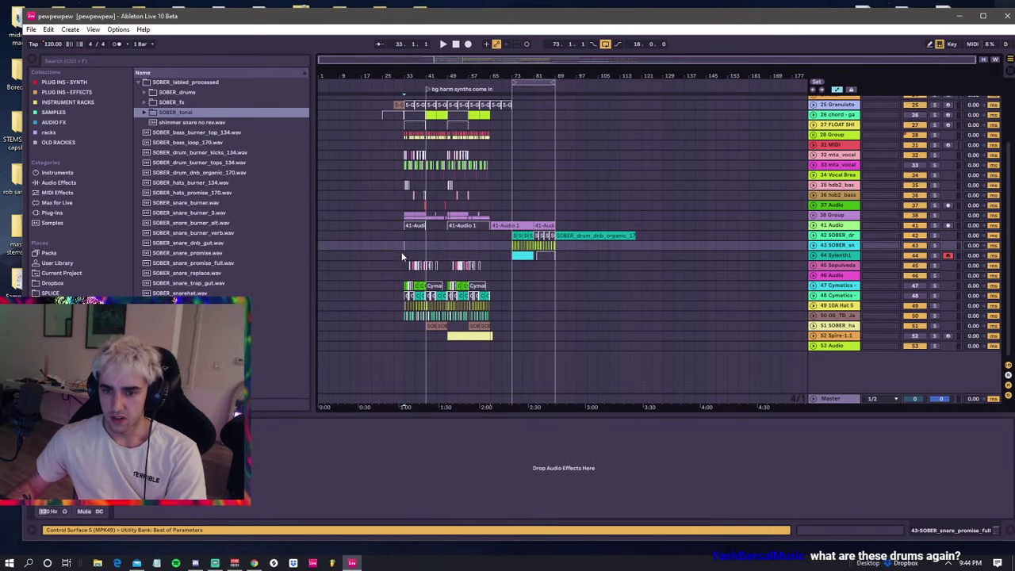
click(400, 265)
click(405, 277)
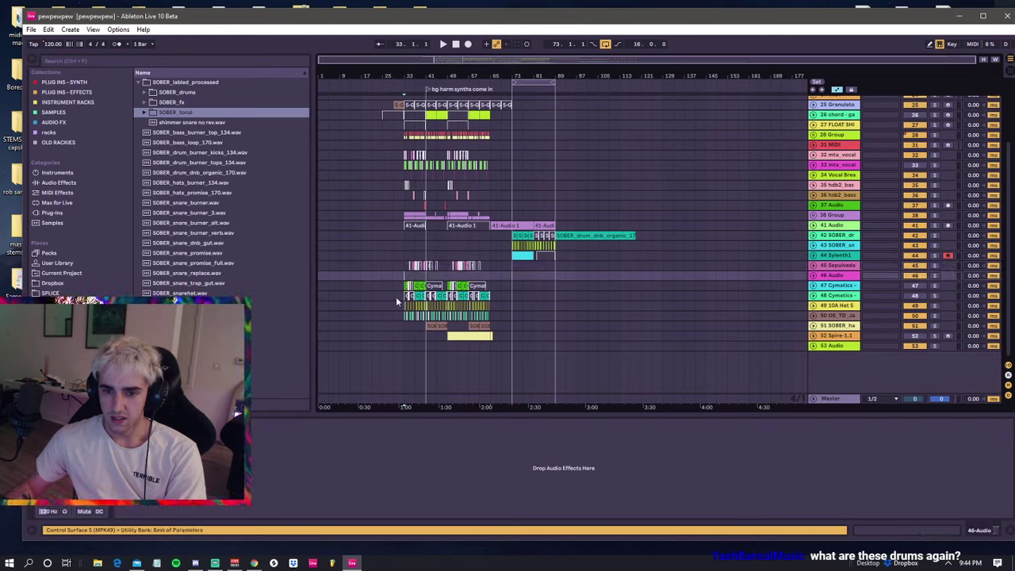
click(397, 288)
click(402, 277)
click(401, 265)
click(402, 252)
click(402, 245)
click(403, 234)
click(402, 225)
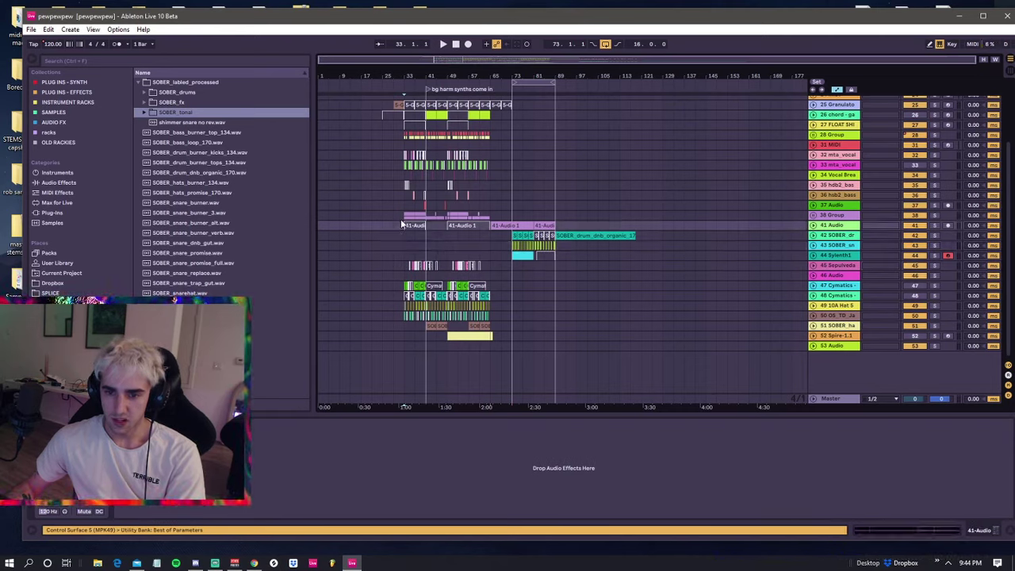
key(plus)
key(plus)
key(plus)
key(plus)
key(plus)
key(plus)
key(minus)
key(minus)
key(minus)
key(minus)
key(minus)
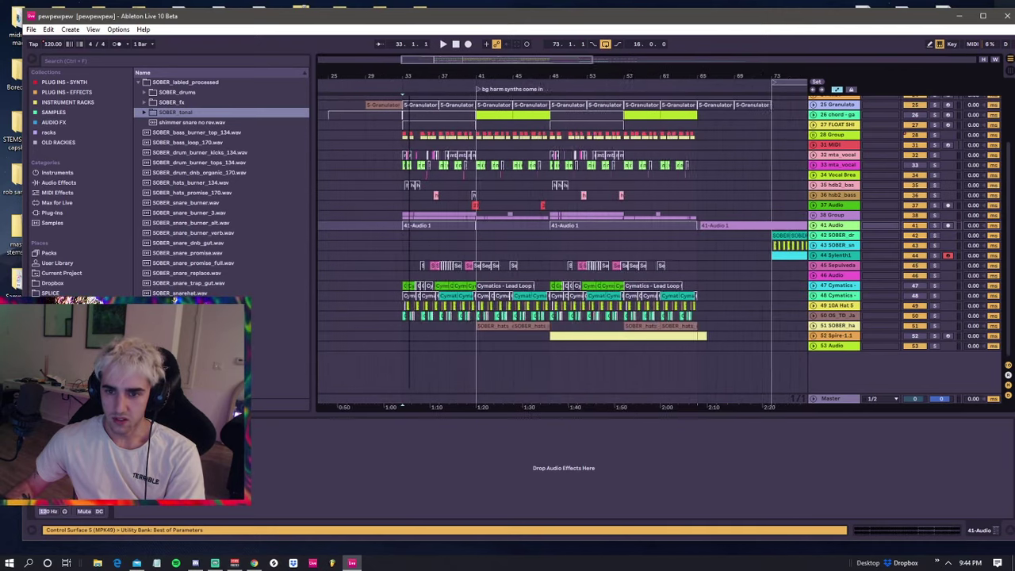
click(412, 202)
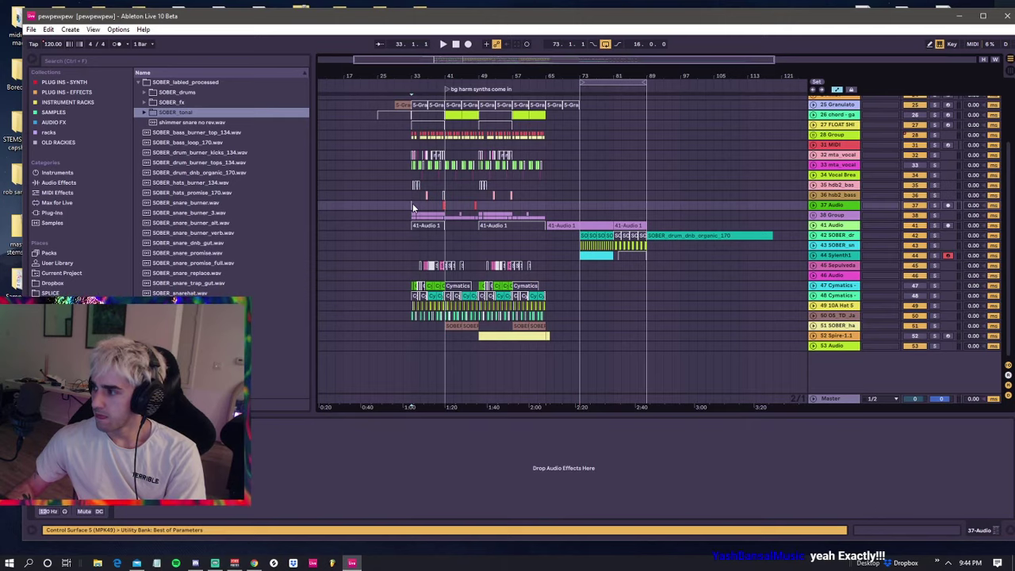
scroll(418, 172, up, 5)
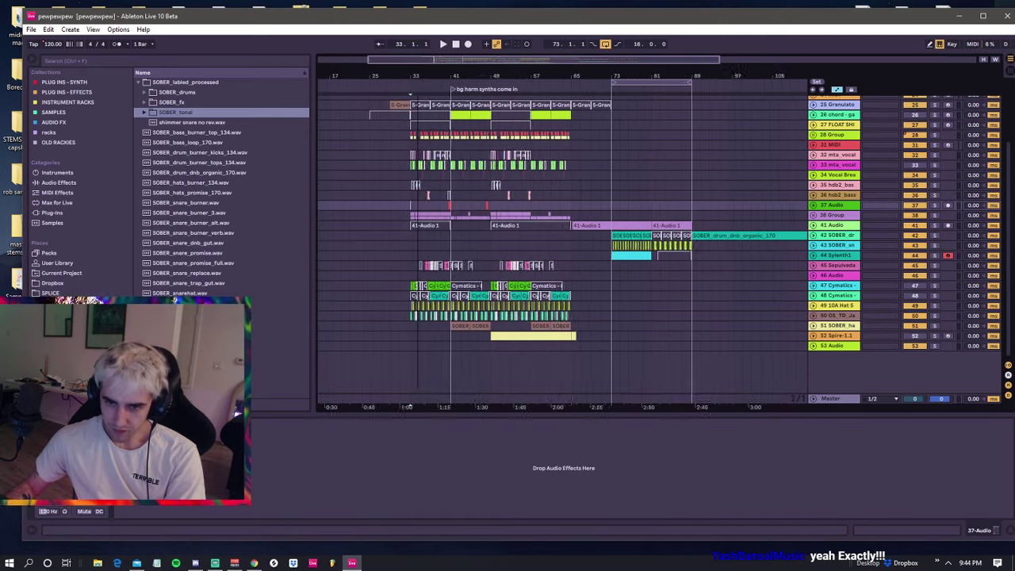
scroll(432, 73, down, 5)
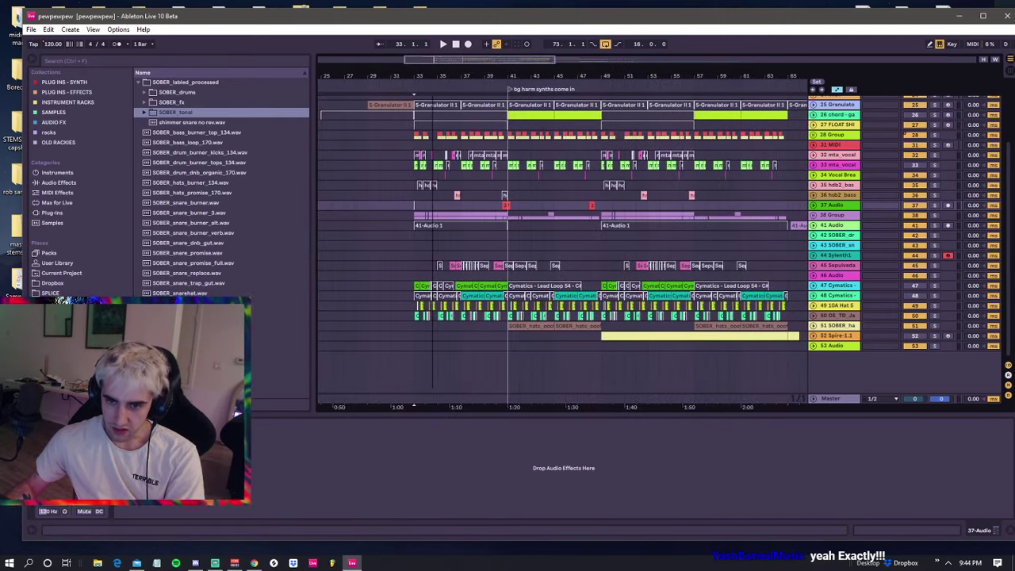
- Show the Samples category in the browser and play the arrangement from bar 33
click(79, 222)
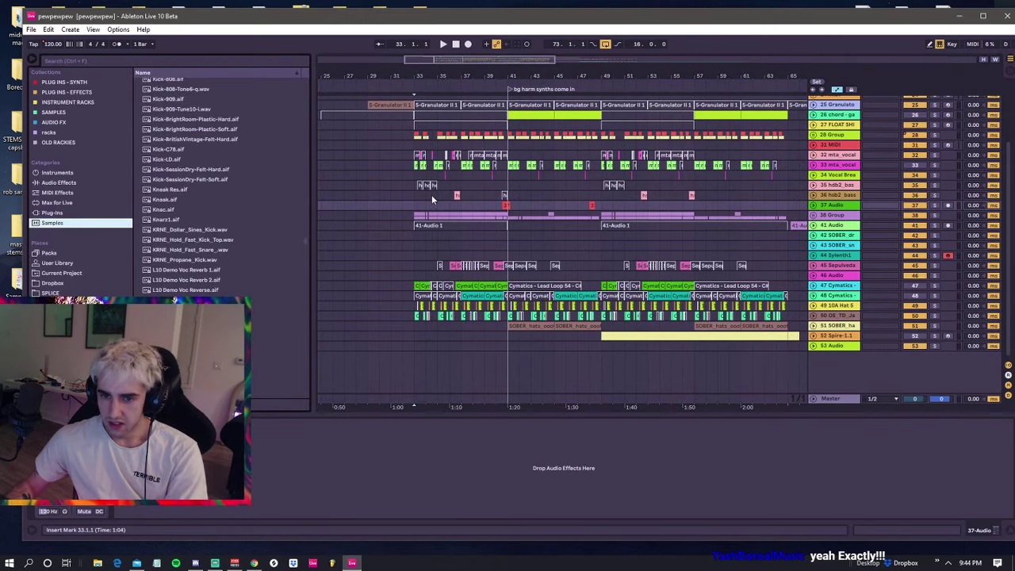
scroll(204, 160, up, 3)
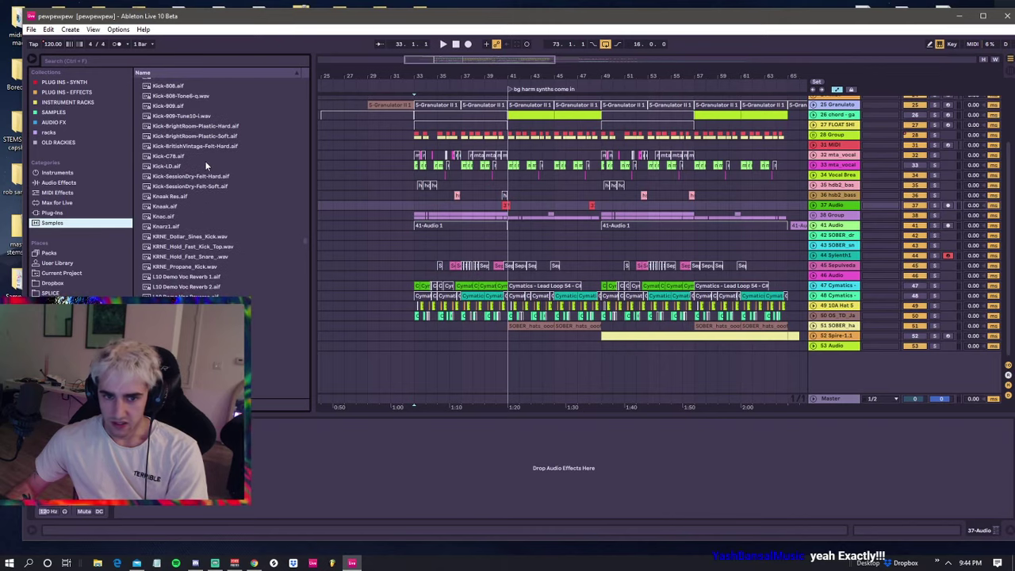
scroll(410, 213, up, 4)
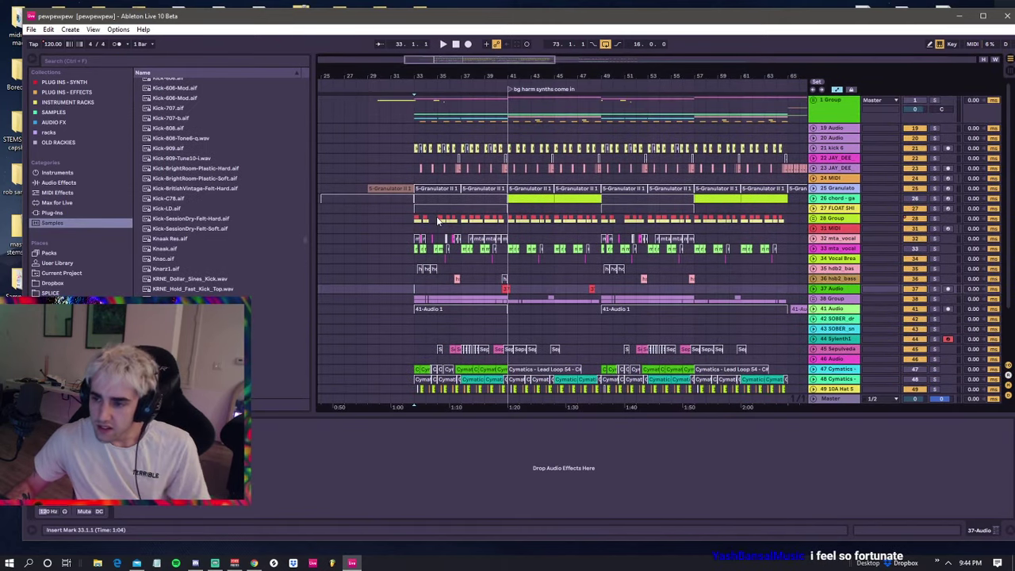
click(411, 147)
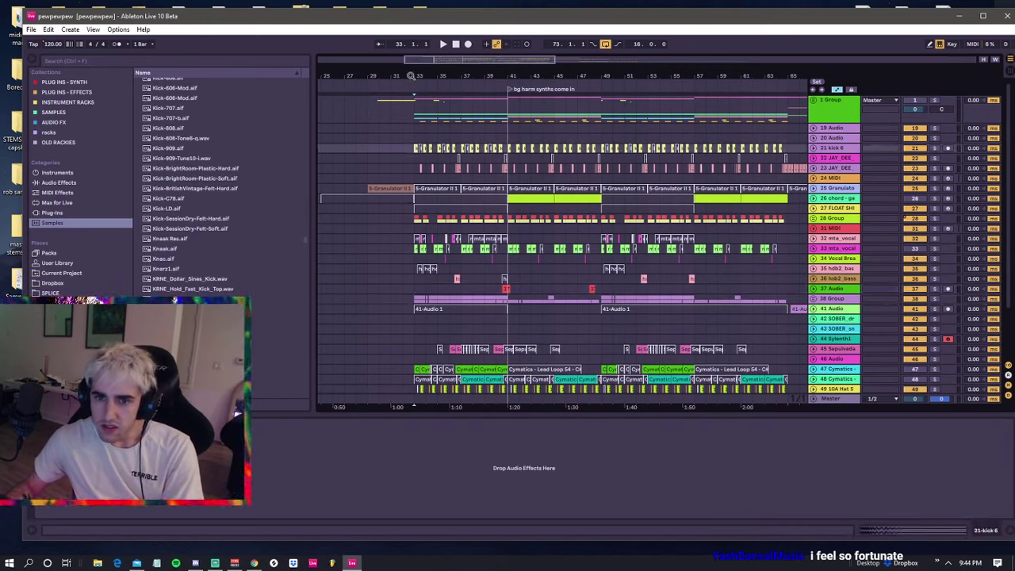
key(space)
- Group the tracks from 19 Audio through 37 Audio, solo the new group and play it
click(834, 128)
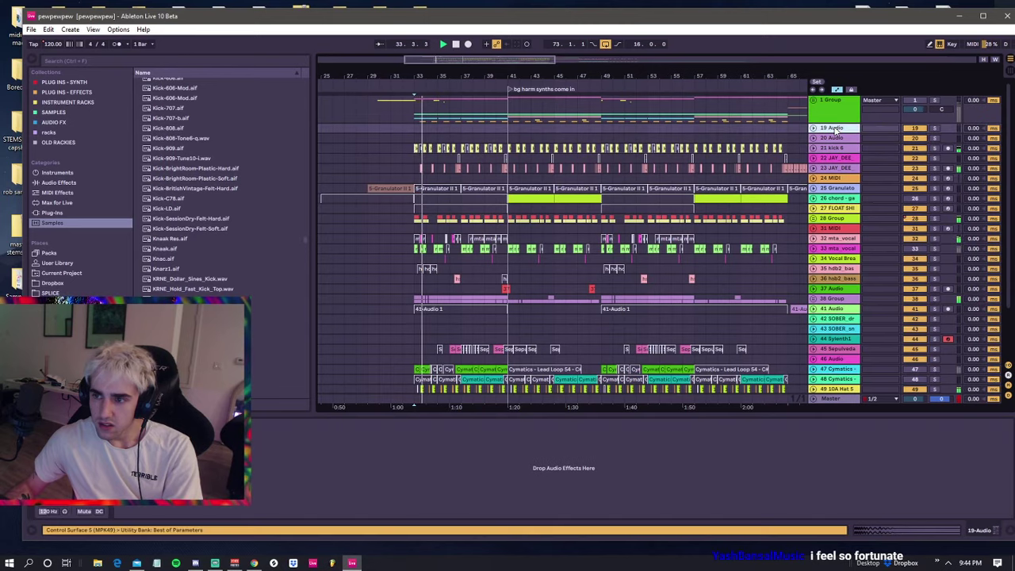
shift+click(835, 295)
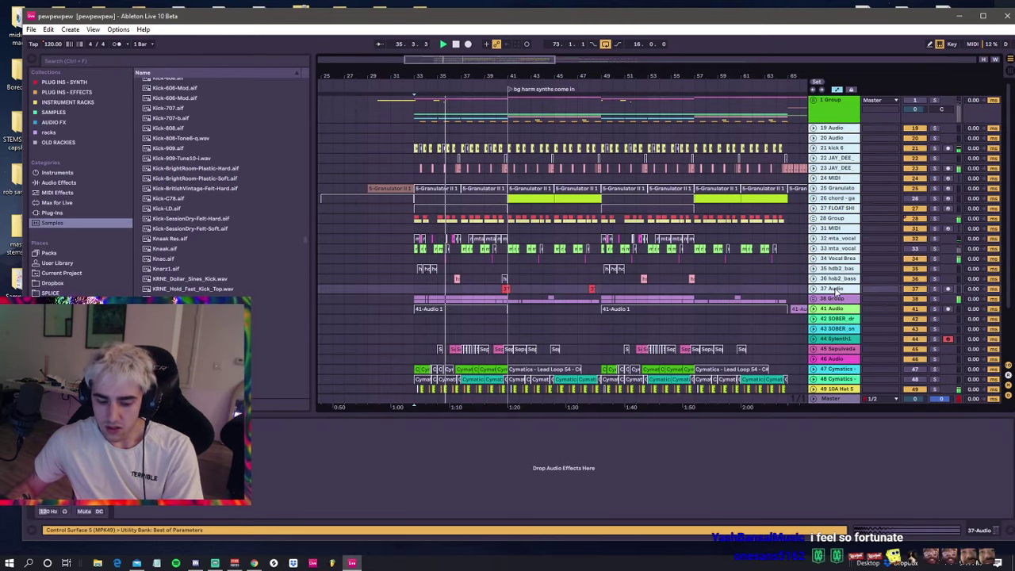
key(ctrl+g)
click(934, 128)
key(space)
key(space)
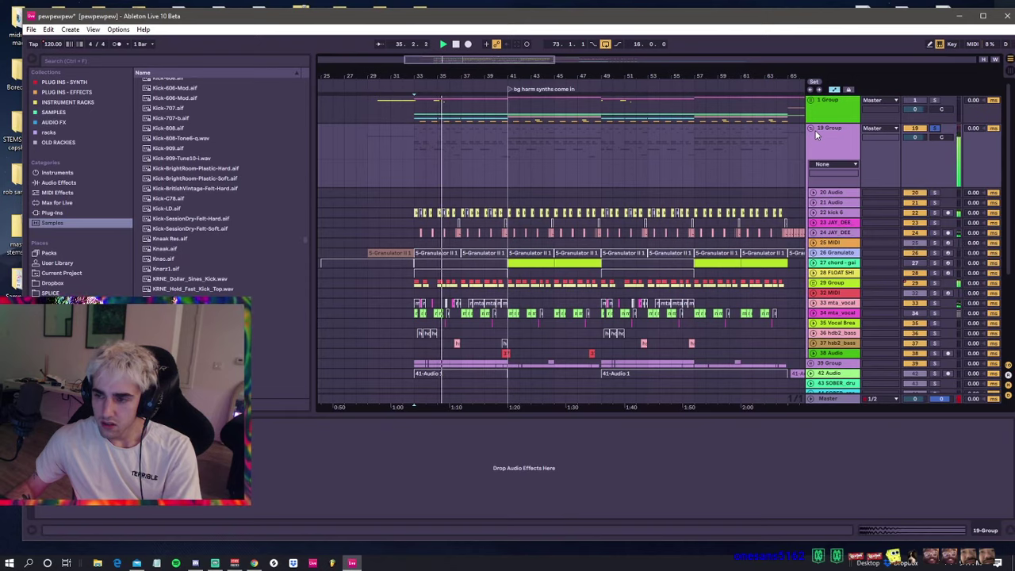
- Listen to the soloed group, and audition the percussion tracks around bar 41
drag(422, 77, 396, 76)
key(minus)
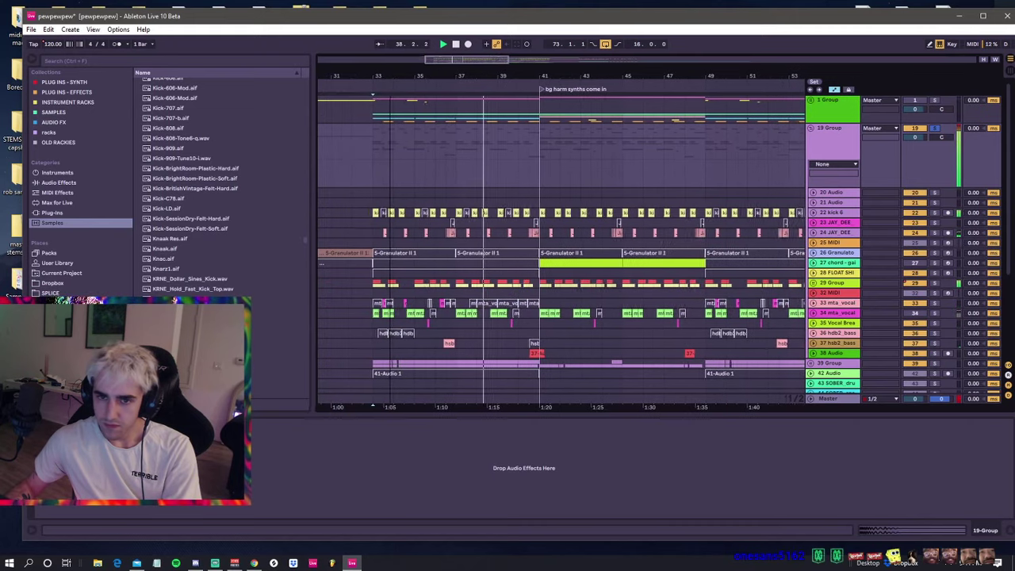
key(minus)
mouse_move(388, 76)
mouse_down()
mouse_move(388, 59)
mouse_move(400, 76)
mouse_up()
scroll(452, 159, down, 4)
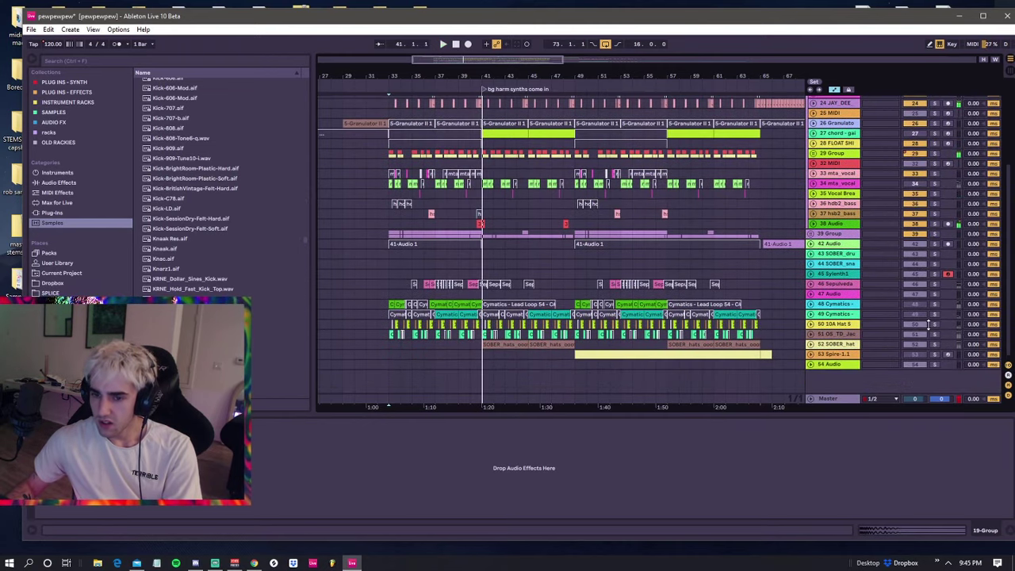
scroll(938, 336, up, 2)
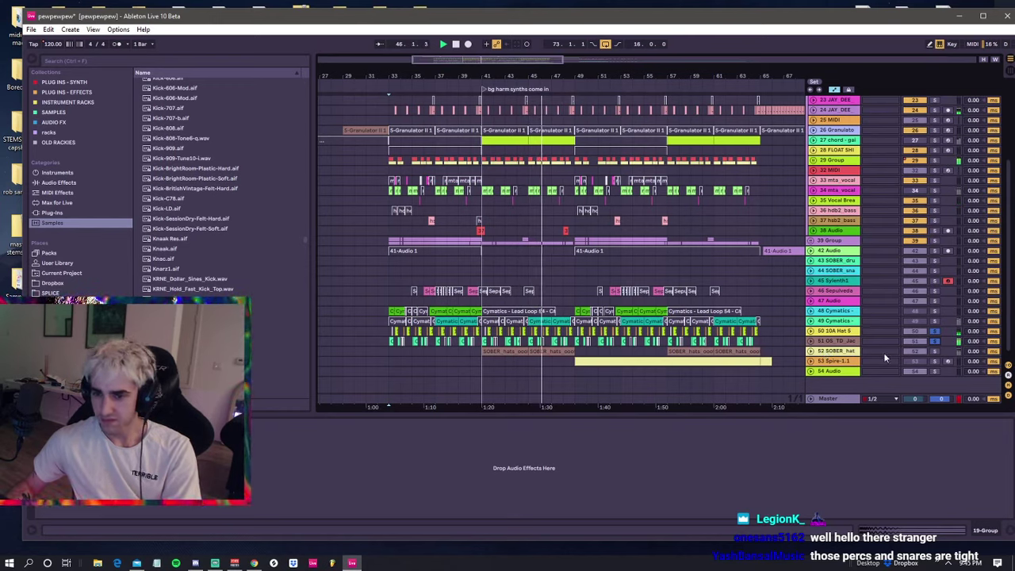
- Move the insert marker to bar 40 and undo the track grouping
click(481, 244)
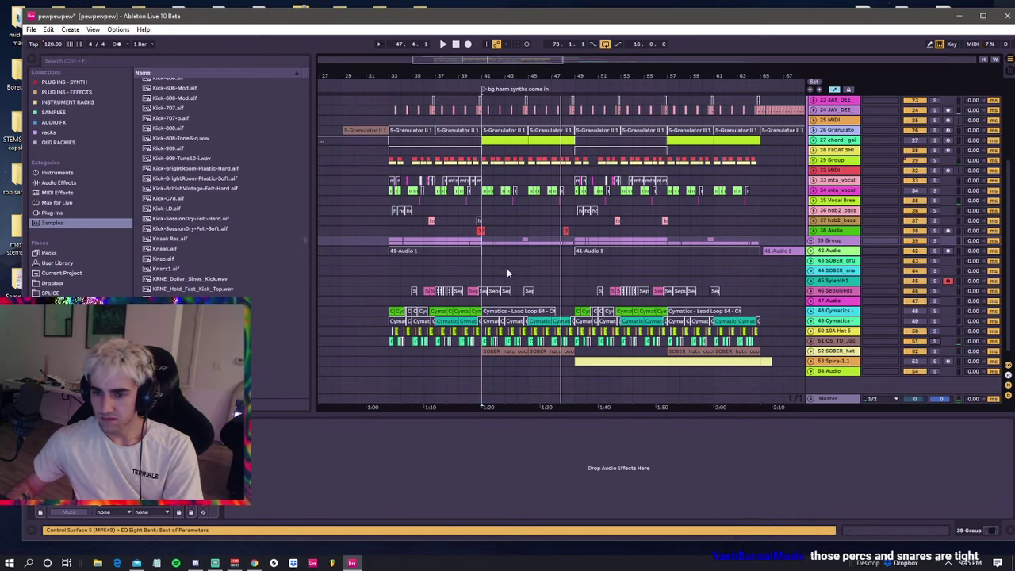
click(470, 239)
key(space)
scroll(471, 239, up, 2)
scroll(471, 239, up, 3)
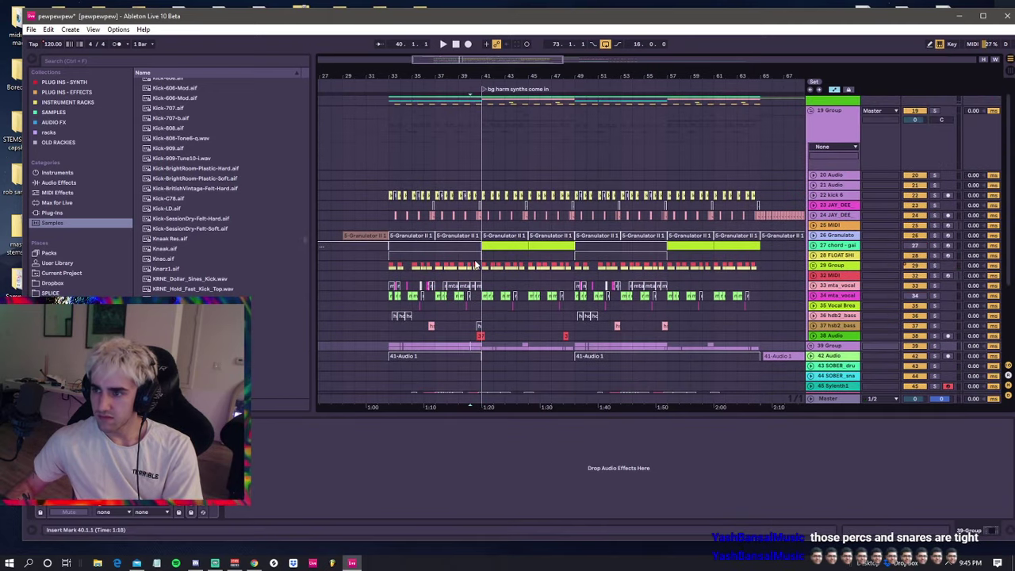
key(ctrl+z)
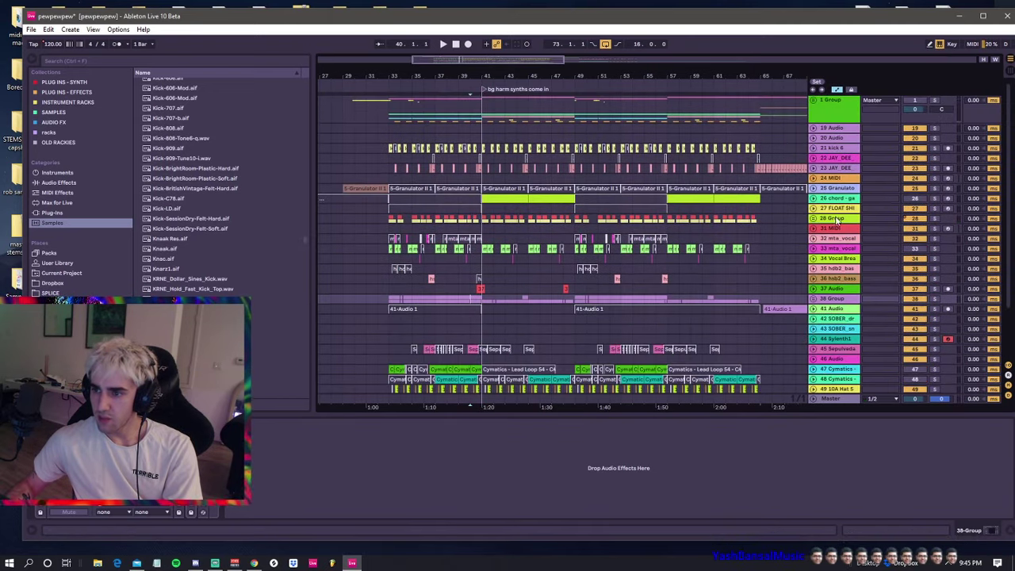
- Place the insert marker back at bar 33 and play the ungrouped arrangement
click(837, 160)
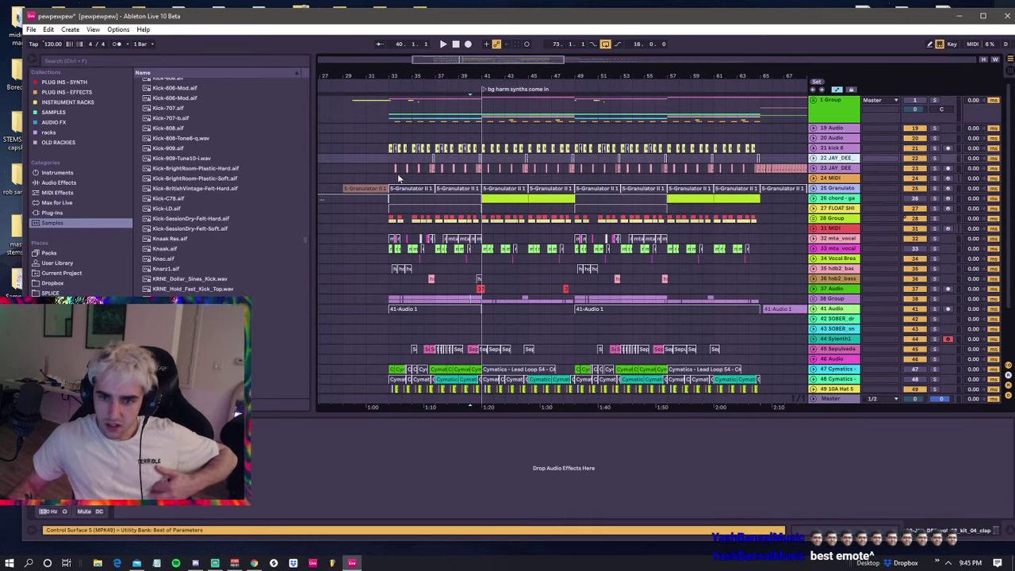
click(388, 147)
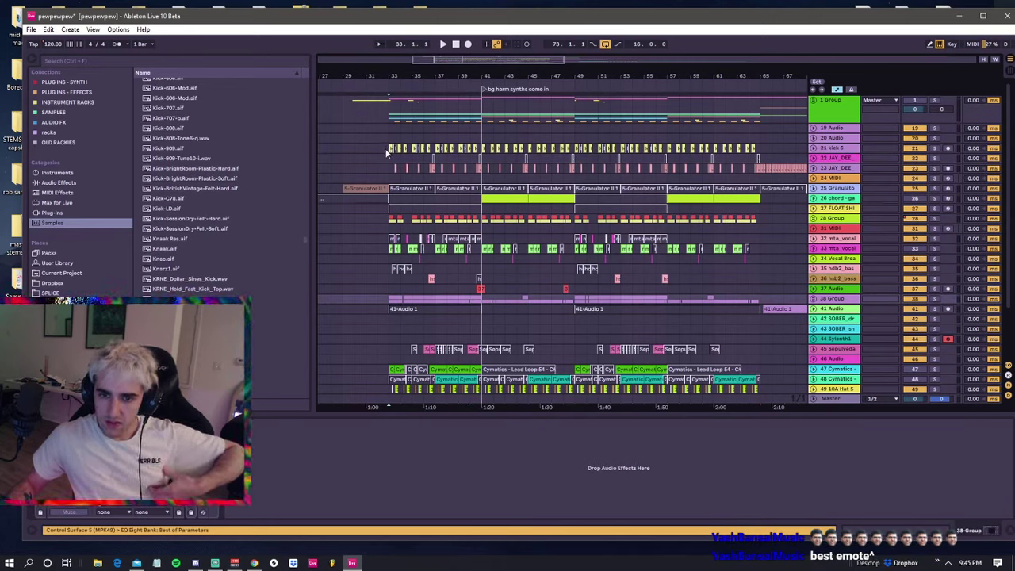
key(space)
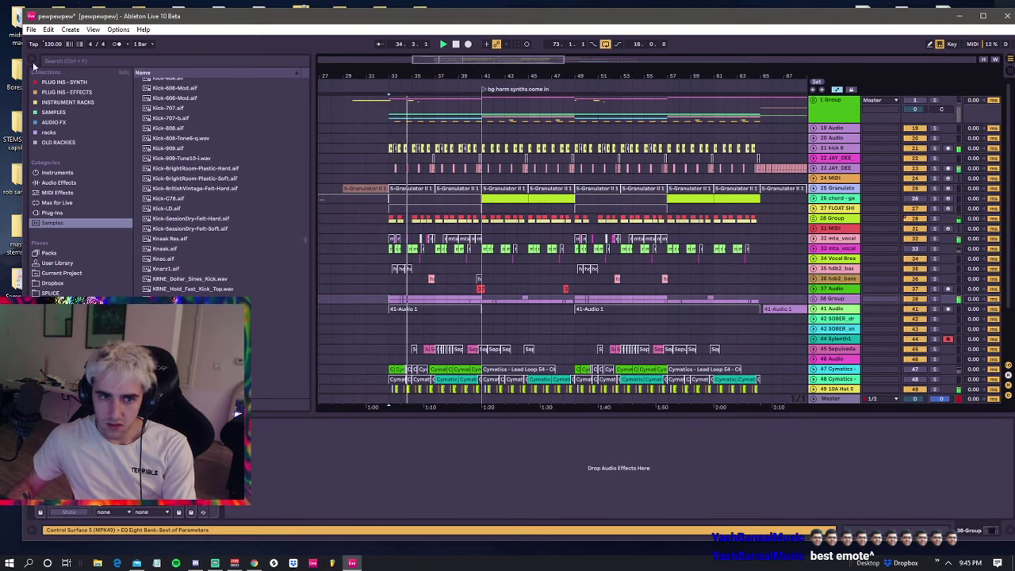
- Collect all and save the set again with all four media file sources included, allowing audio to stop
click(31, 29)
click(48, 156)
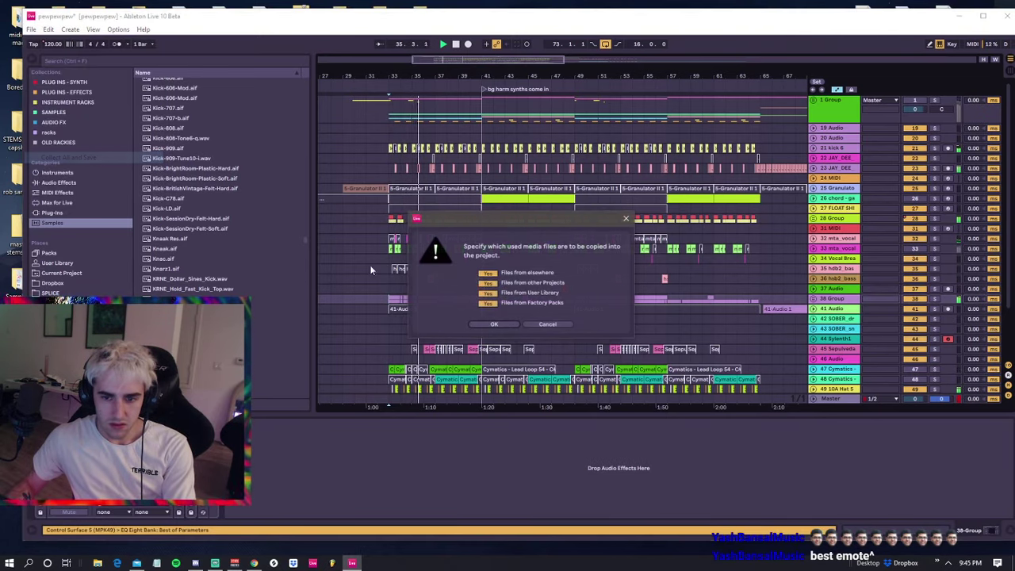
click(489, 324)
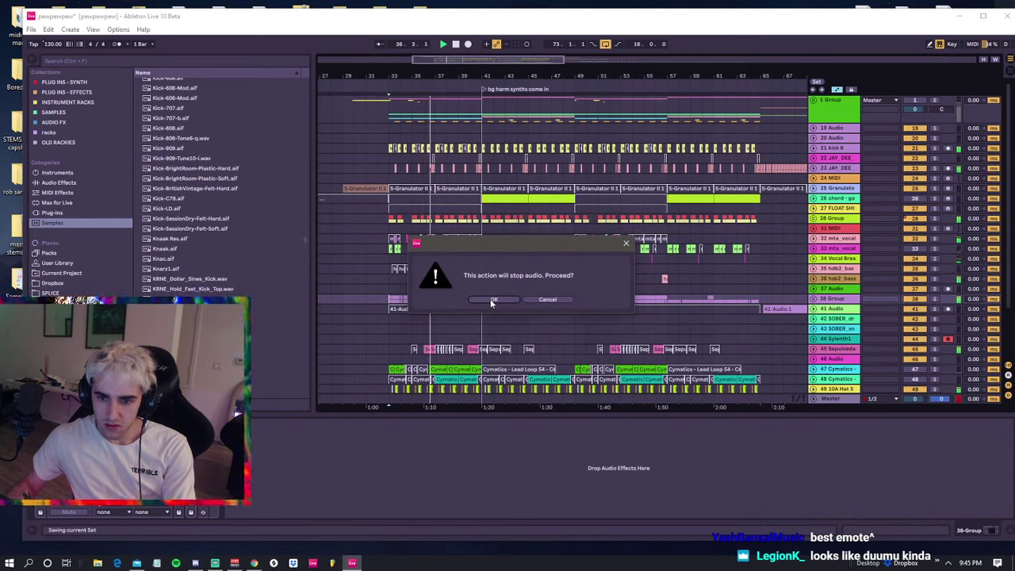
click(490, 299)
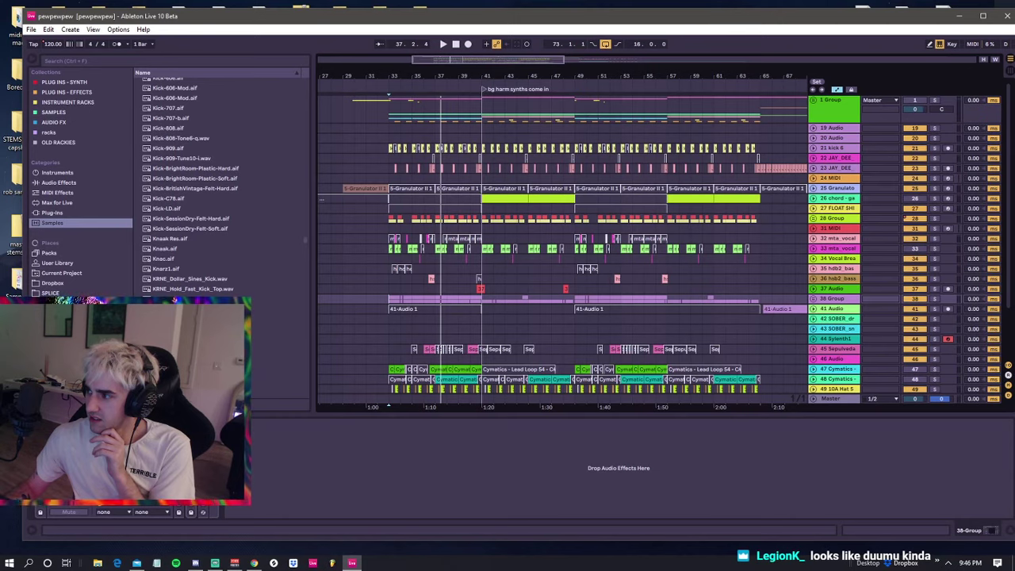
- Return to the arrangement and place the insert marker at bar 33 on the hsb2_bass track for playback
key(alt+Tab)
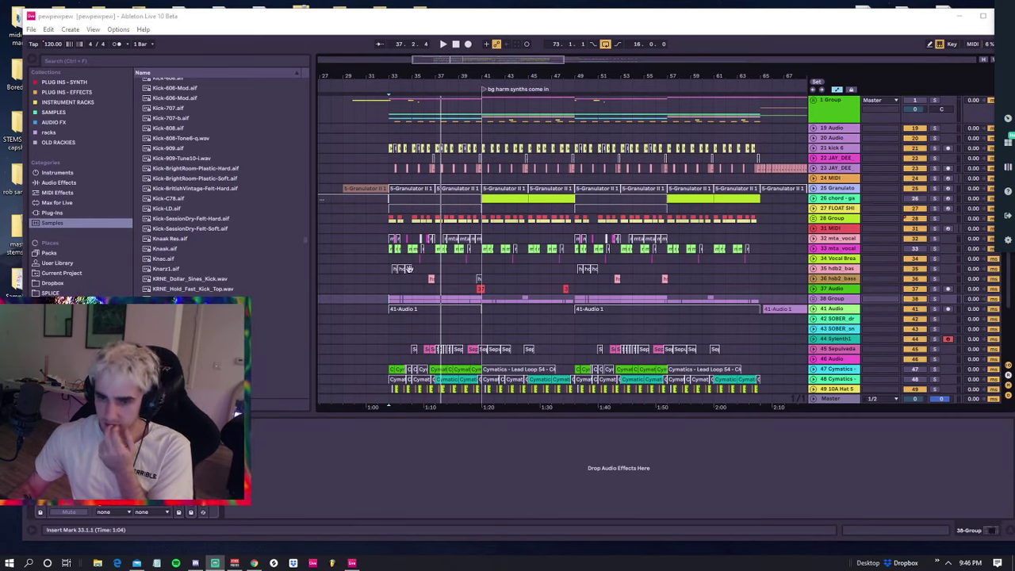
click(387, 278)
key(space)
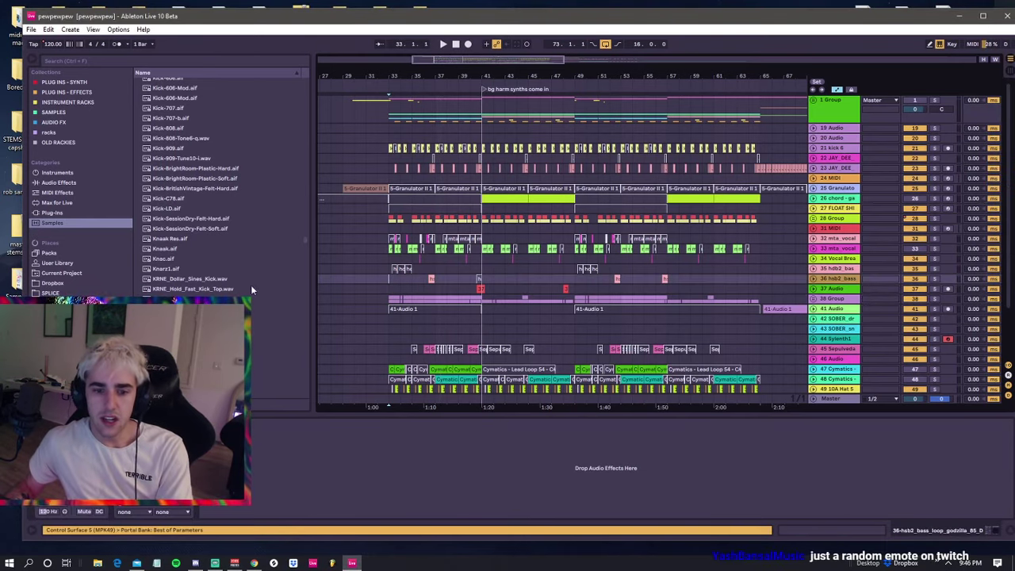
- Audition samples further down the browser list, including Limette f2.aif
click(238, 349)
scroll(238, 348, down, 2)
key(Down)
key(Down)
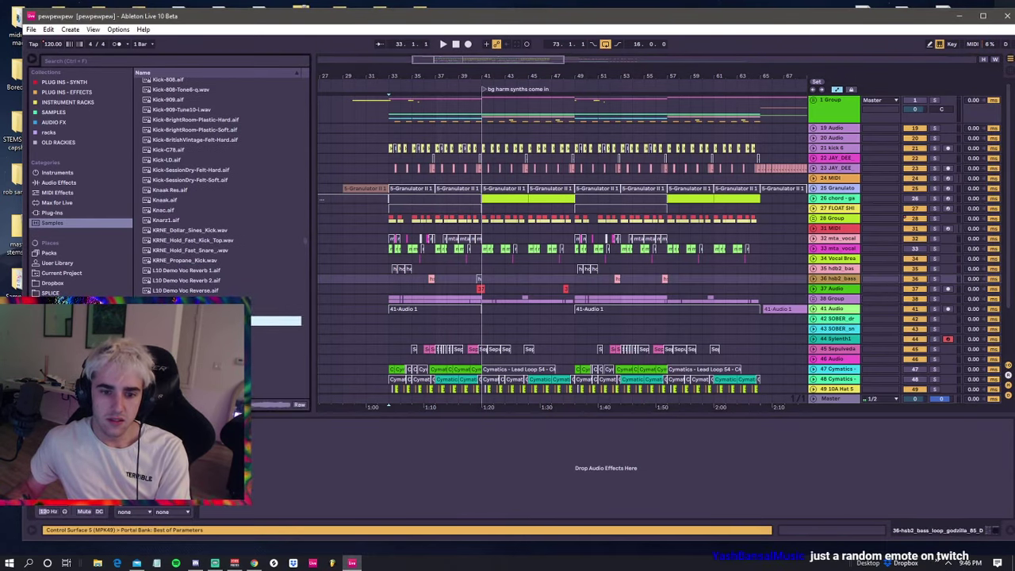
click(173, 299)
scroll(175, 262, down, 3)
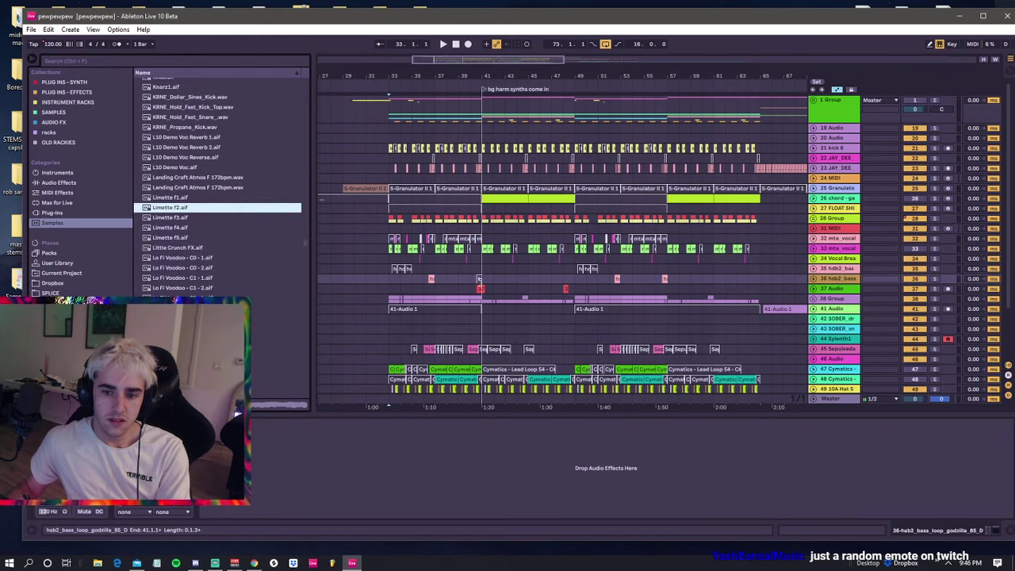
- Insert an audio track below the hsb2_bass track and place Limette f2.aif on it at bar 29
click(344, 273)
key(ctrl+t)
drag(181, 208, 346, 295)
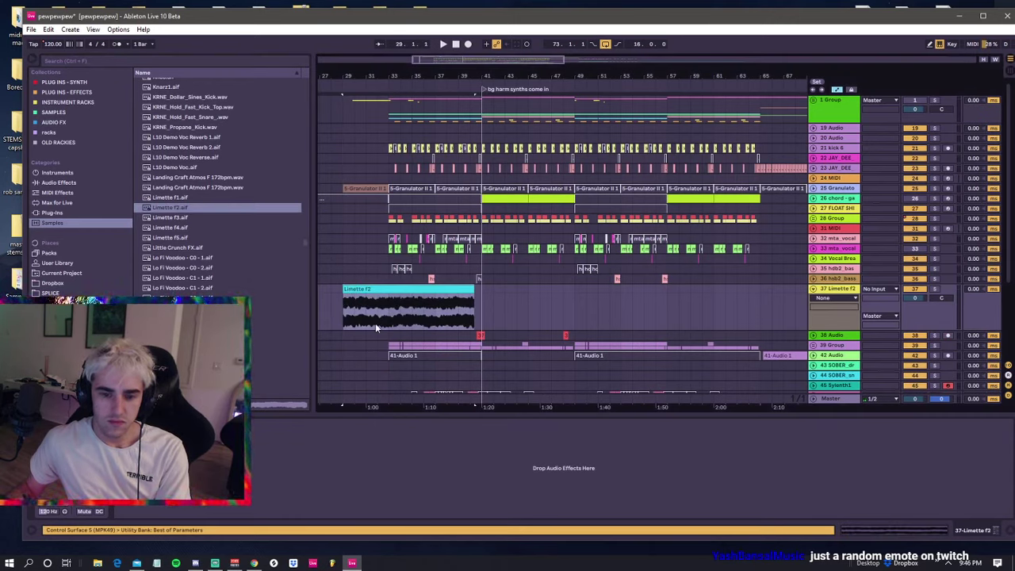
- Give the Limette f2 clip a long, steeply curved fade-out and play it from bar 29
click(470, 301)
click(364, 319)
key(space)
drag(420, 318, 377, 339)
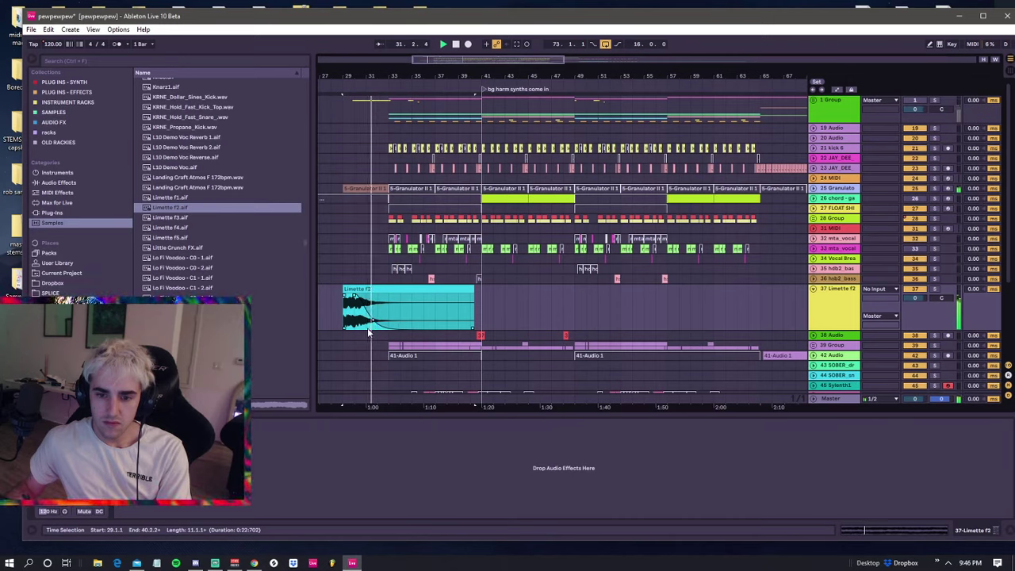
click(414, 288)
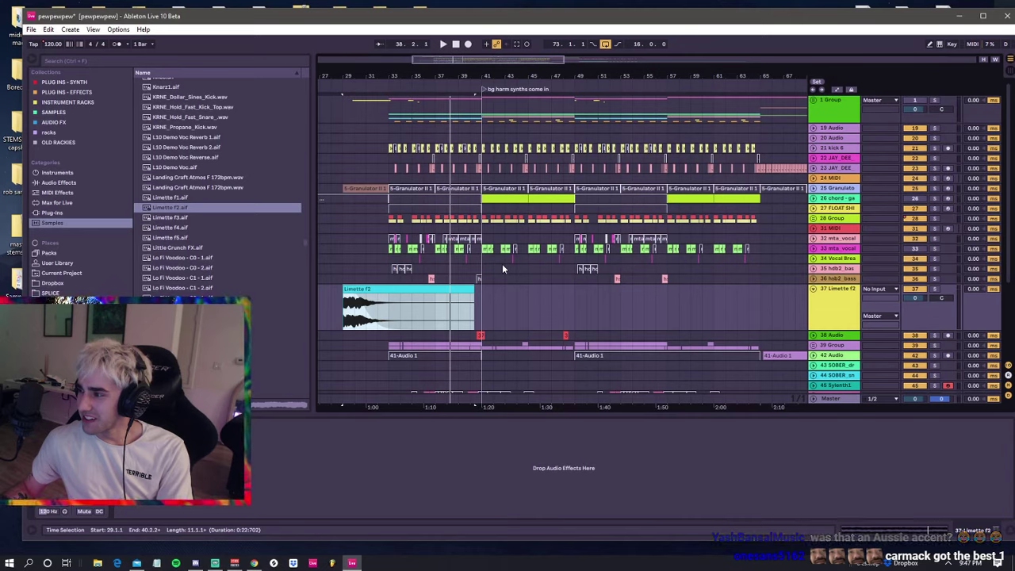
key(space)
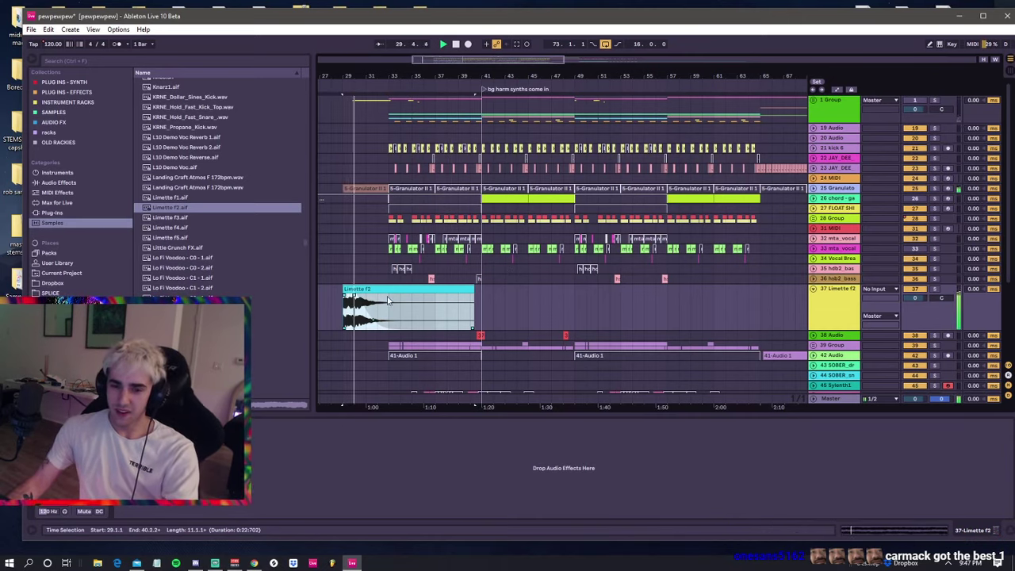
- Fold the Limette f2 track and place the insert marker at bar 29 on the hdb2_bass track
click(341, 272)
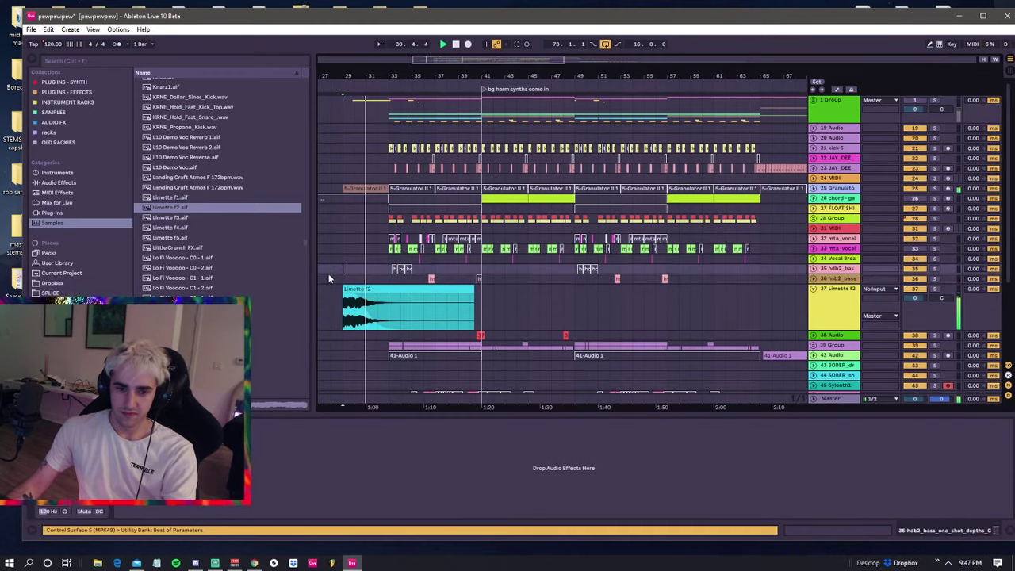
click(344, 278)
click(344, 269)
click(344, 298)
click(344, 279)
click(813, 288)
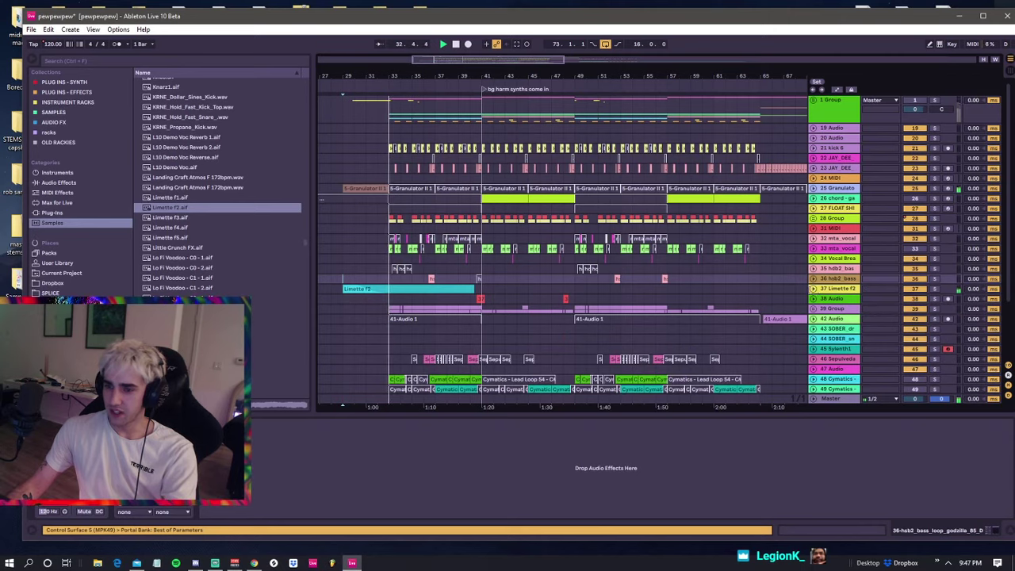
click(344, 265)
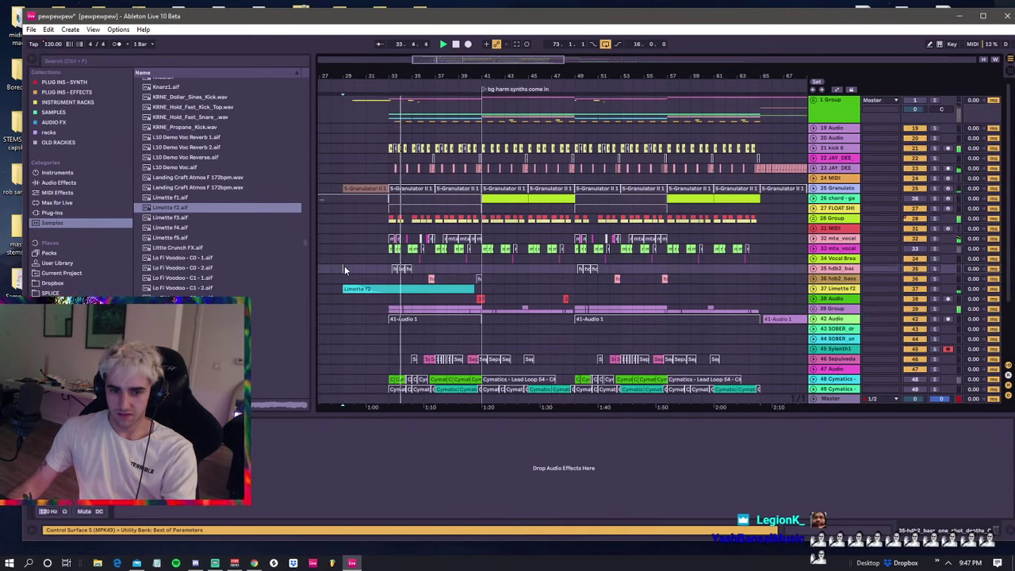
- Audition Lo Fi Voodoo - C1 - 2.aif and samples further down the browser list
click(181, 287)
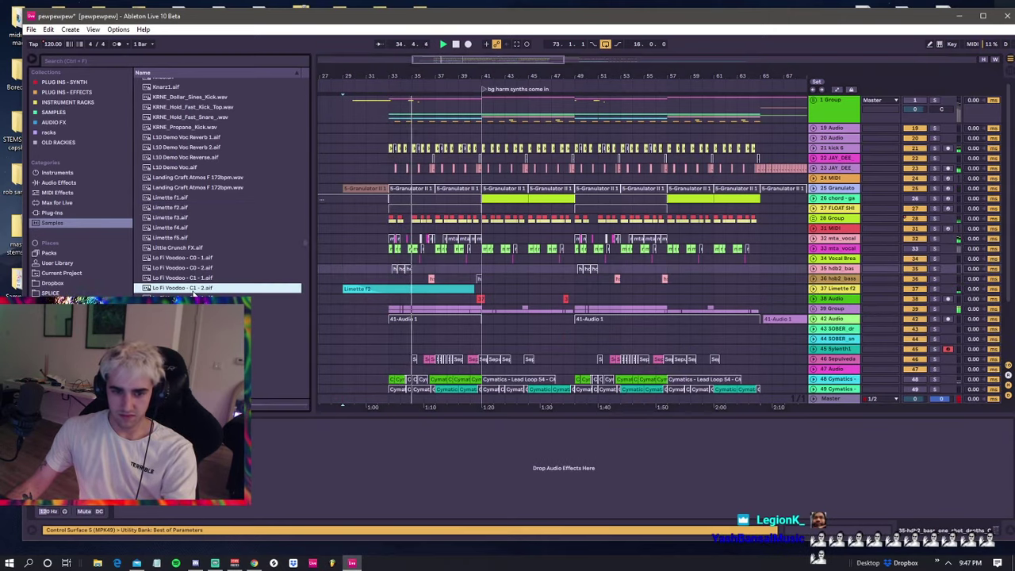
click(181, 378)
scroll(181, 378, down, 1)
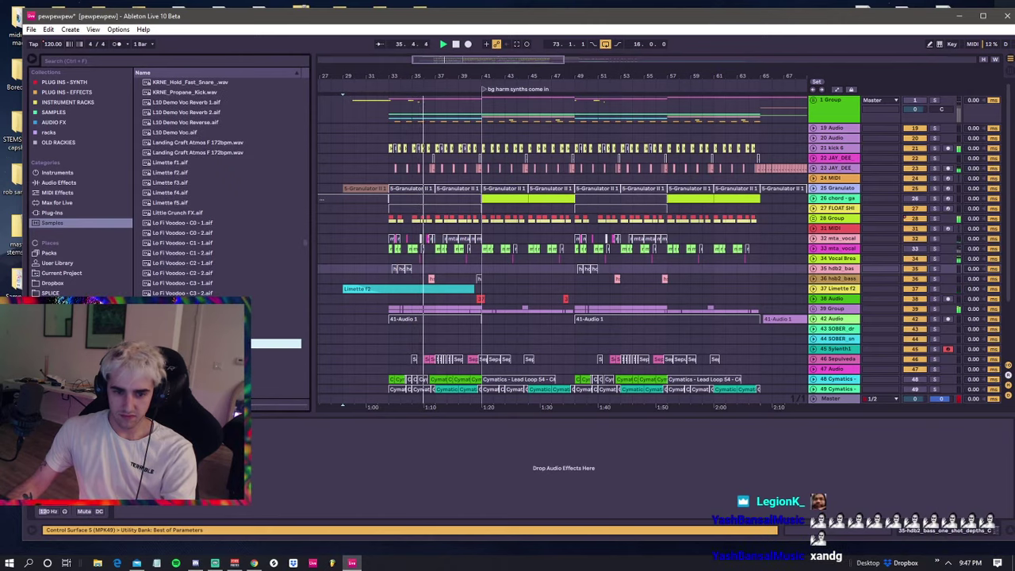
click(181, 354)
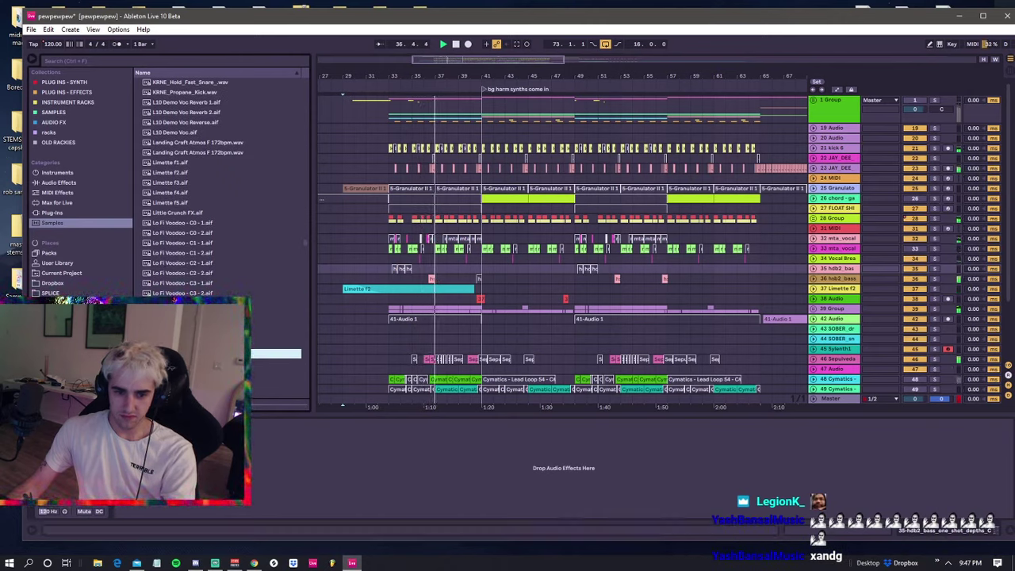
- Insert an audio track below hdb2_bass, place the MAALY_RAW_clap_09 sample just before bar 40, duplicate it just after bar 40, and play the claps
key(ctrl+t)
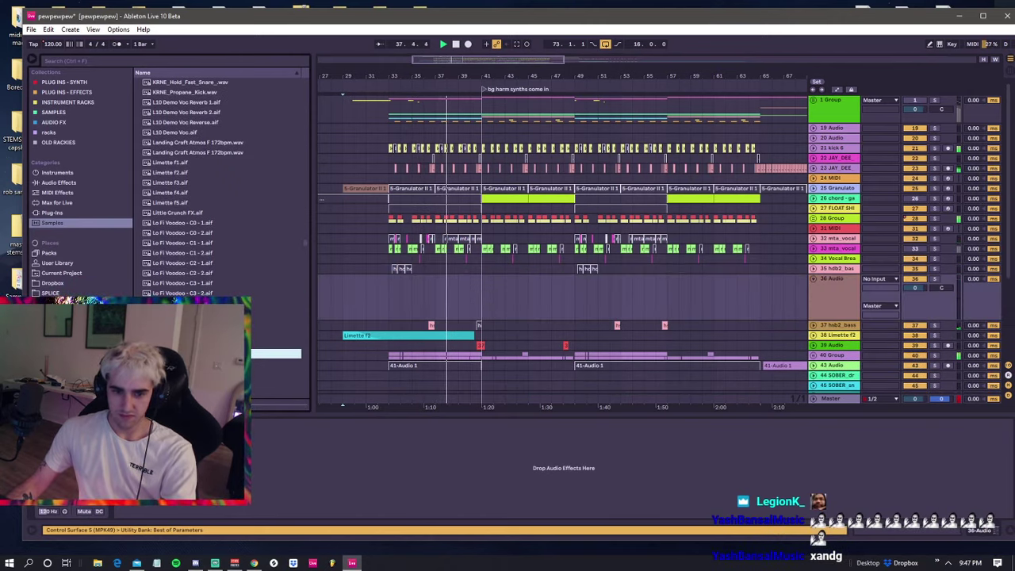
drag(418, 78, 267, 362)
mouse_move(619, 305)
mouse_down()
mouse_move(573, 297)
mouse_move(582, 288)
mouse_up()
key(ctrl+d)
click(561, 289)
key(space)
key(space)
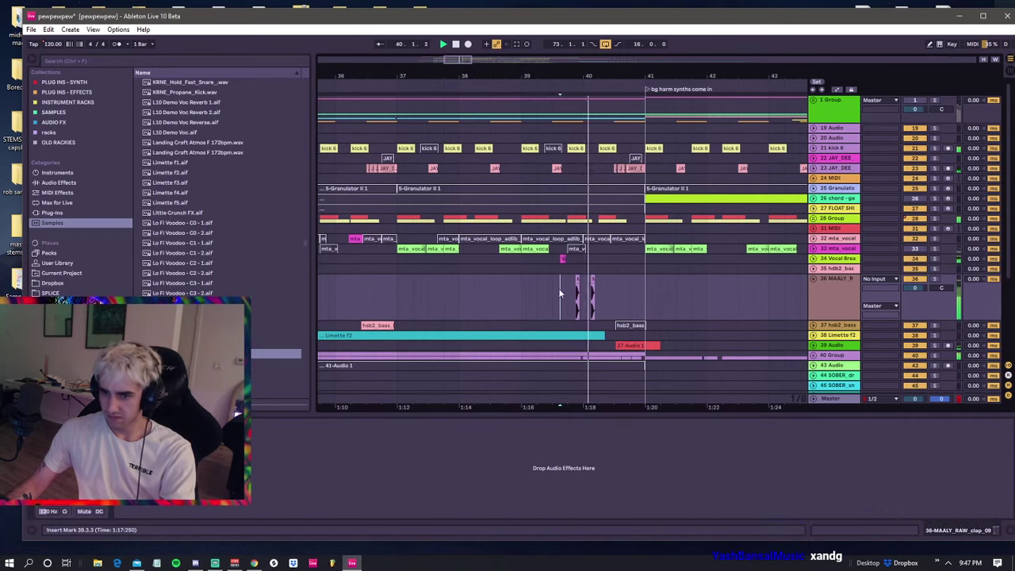
- Repeat the two claps from bars 39–41 every two bars up to bar 49, and raise the clap track's volume to 3.4 dB
click(548, 290)
drag(644, 284, 523, 297)
key(ctrl+d)
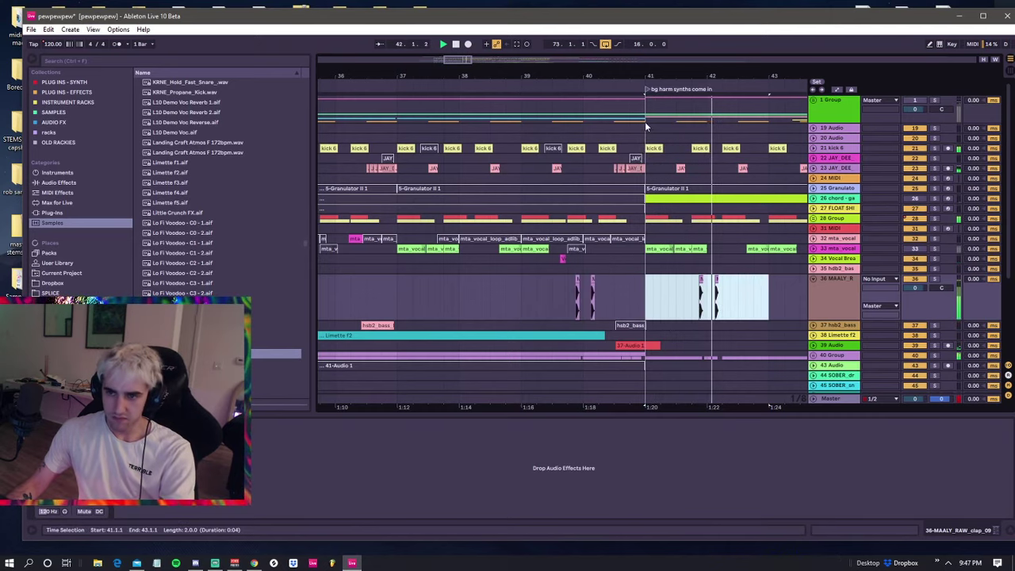
key(minus)
key(minus)
key(ctrl+d)
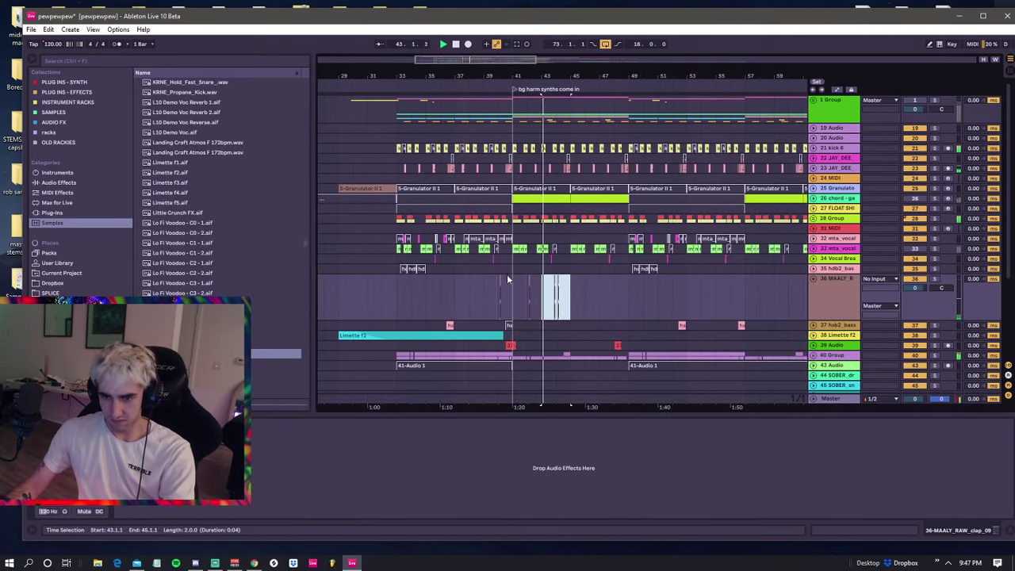
shift+click(514, 298)
key(ctrl+d)
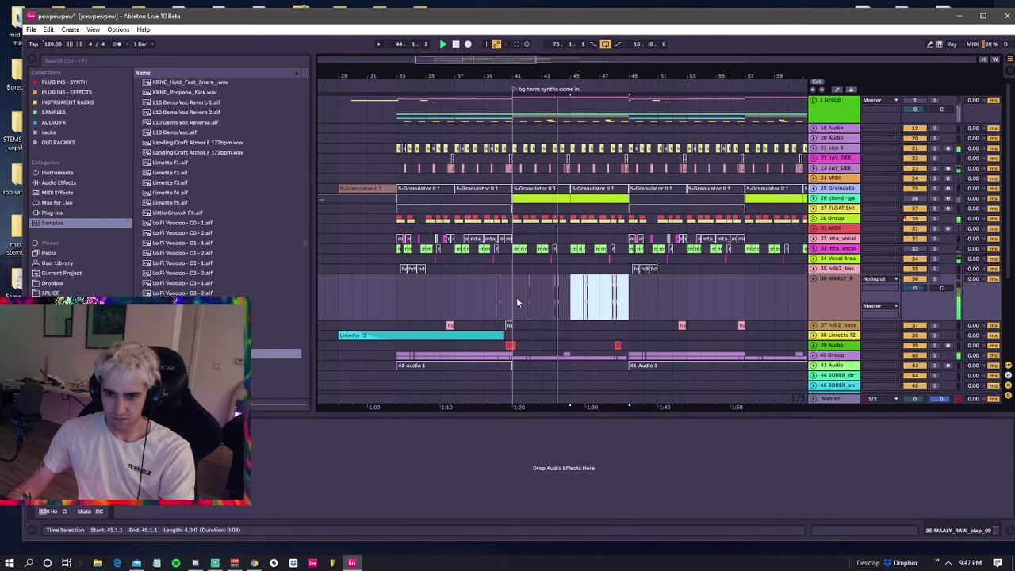
shift+click(513, 301)
drag(916, 287, 914, 281)
- Change the warp mode and transposition of the two claps in bars 39–41, and duplicate them over bars 41–43
drag(517, 296, 485, 292)
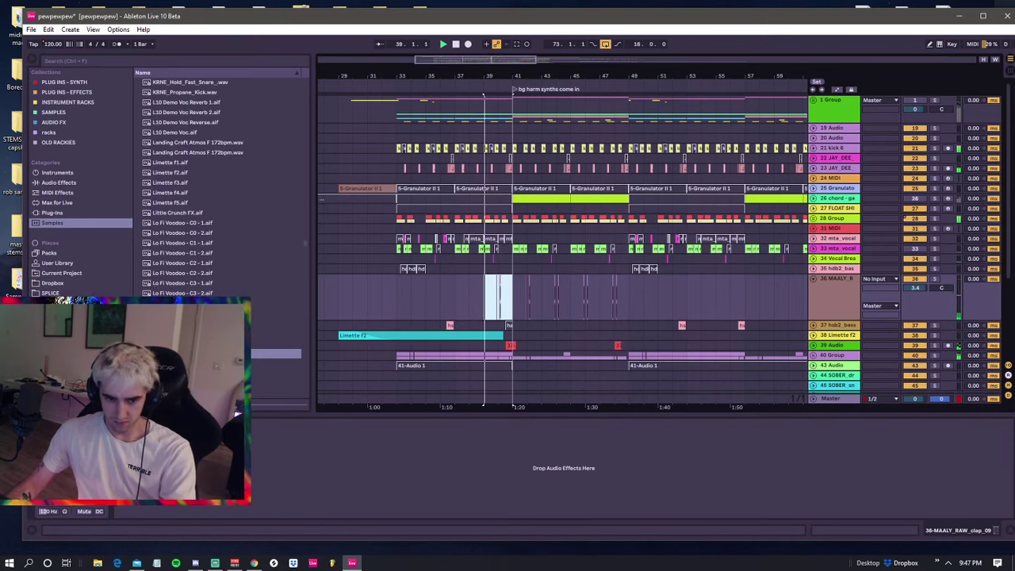
key(shift+Tab)
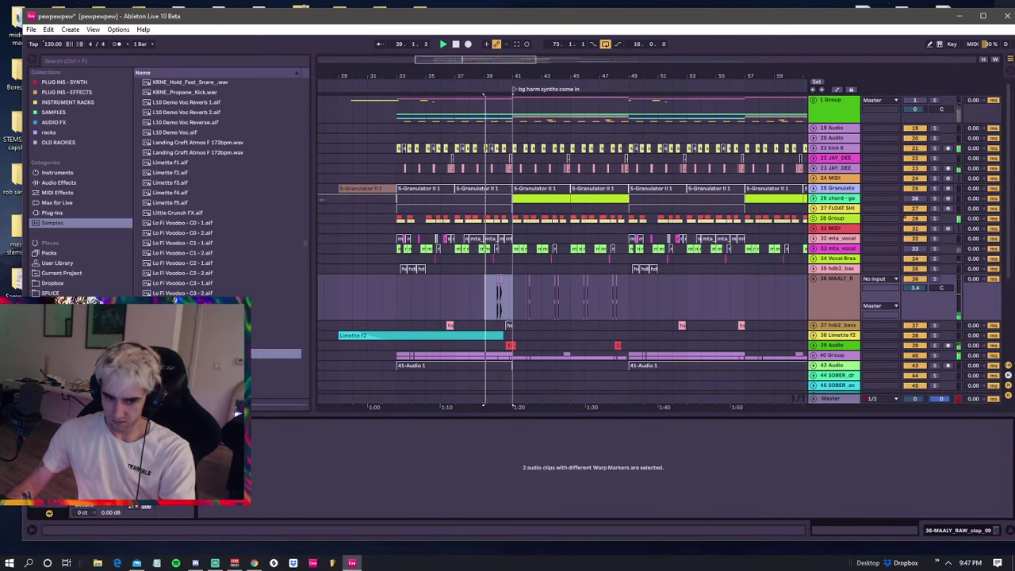
click(137, 509)
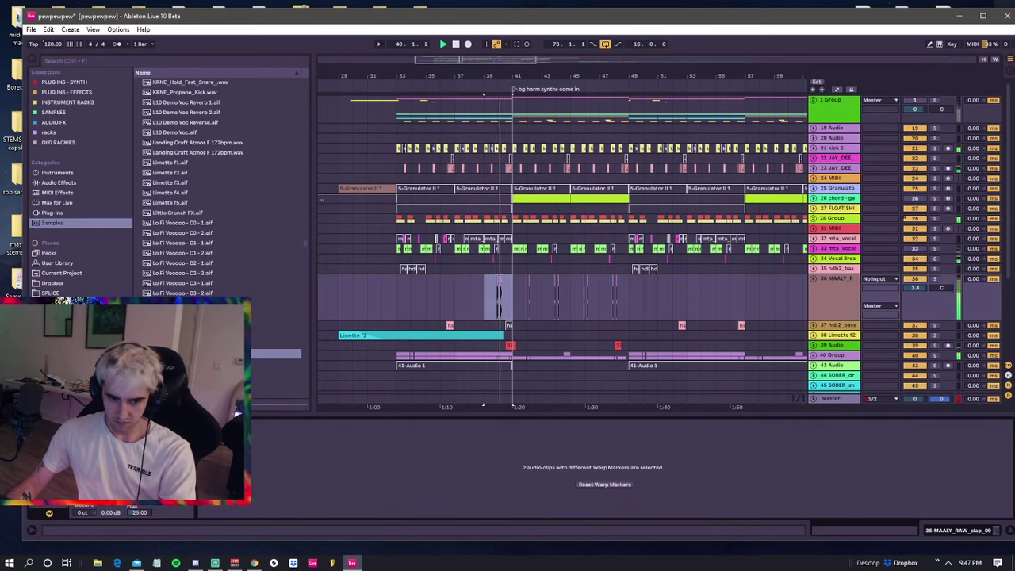
drag(85, 482, 86, 498)
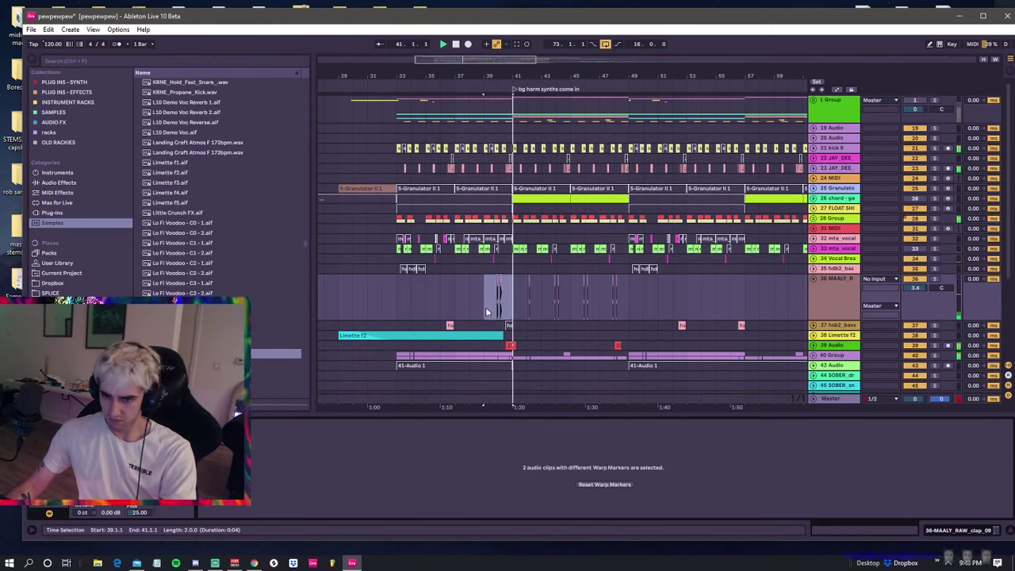
click(510, 308)
key(ctrl+d)
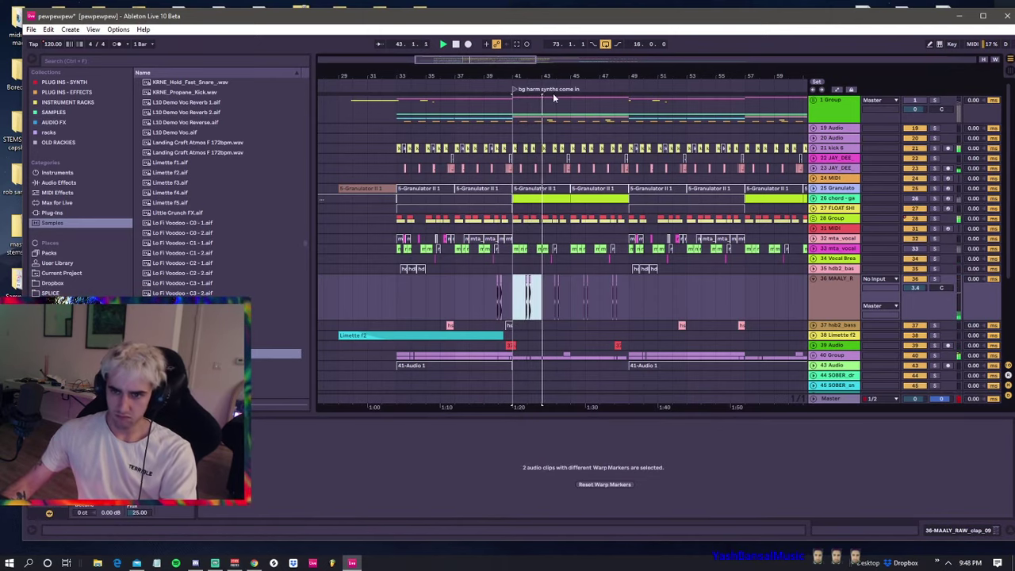
- Play the duplicated claps around bars 41–42 and inspect the first clap's waveform
drag(527, 72, 527, 158)
key(space)
click(509, 298)
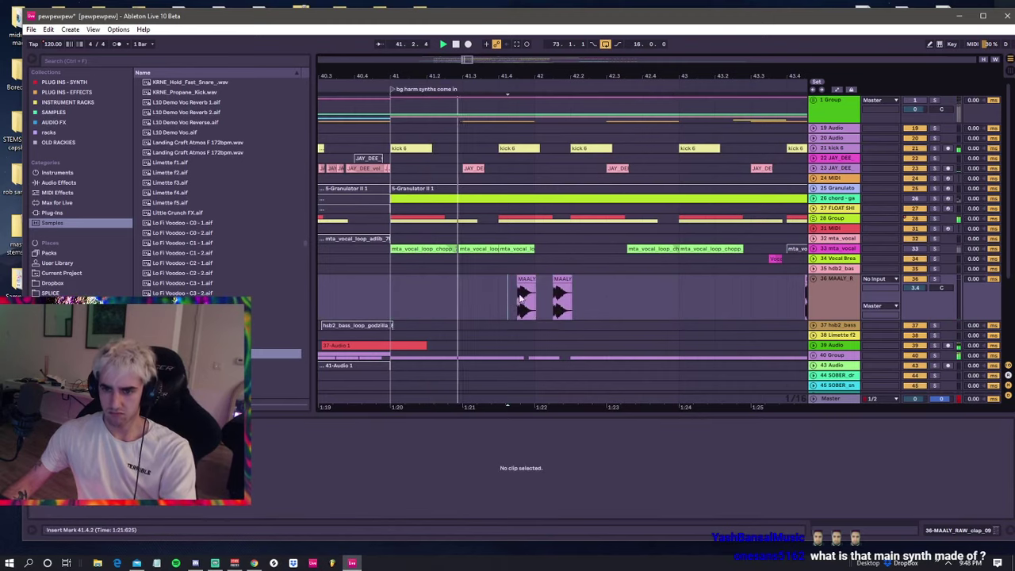
click(533, 290)
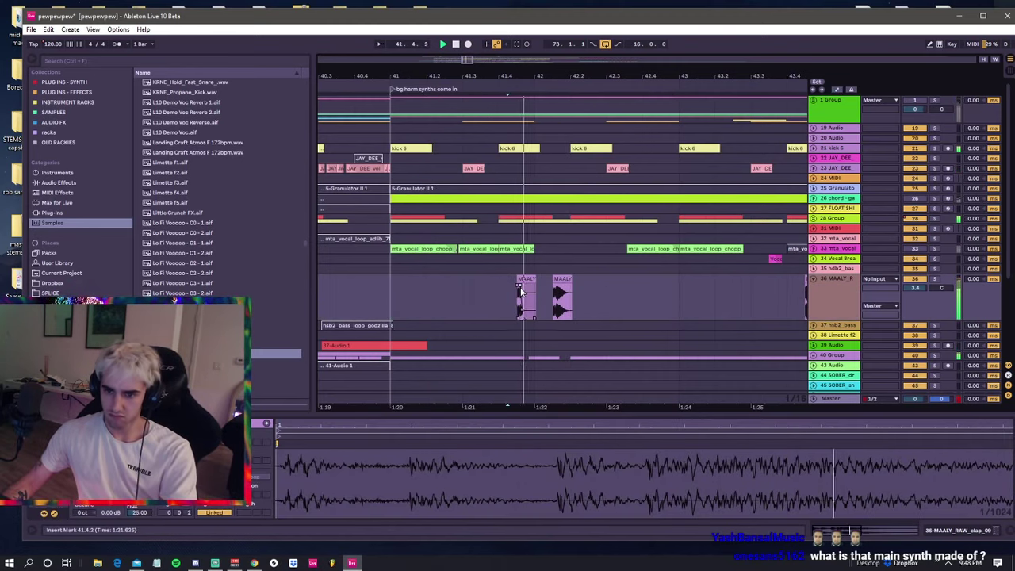
click(499, 283)
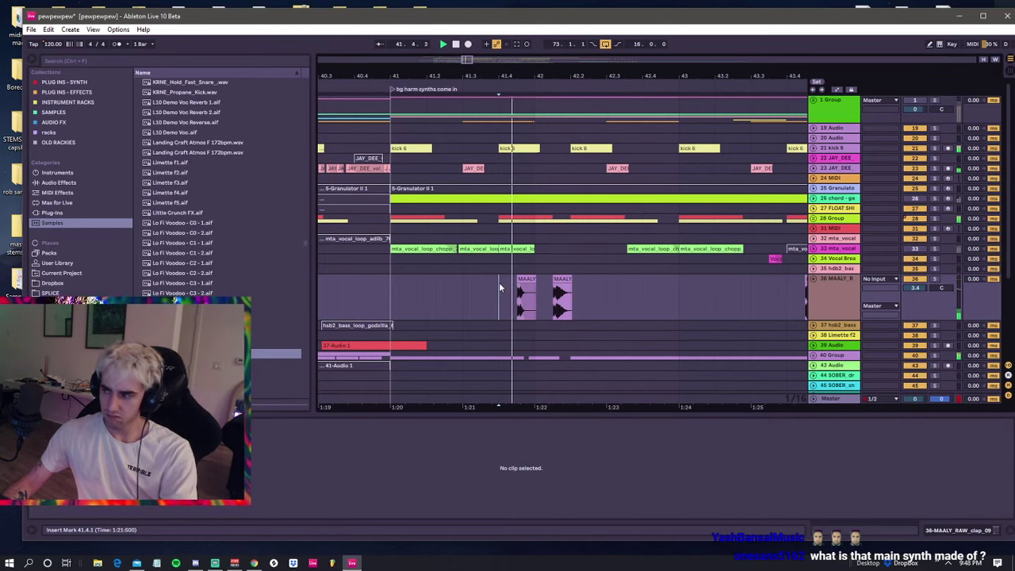
mouse_move(526, 76)
mouse_down()
mouse_move(526, 30)
mouse_move(517, 64)
mouse_up()
key(space)
key(space)
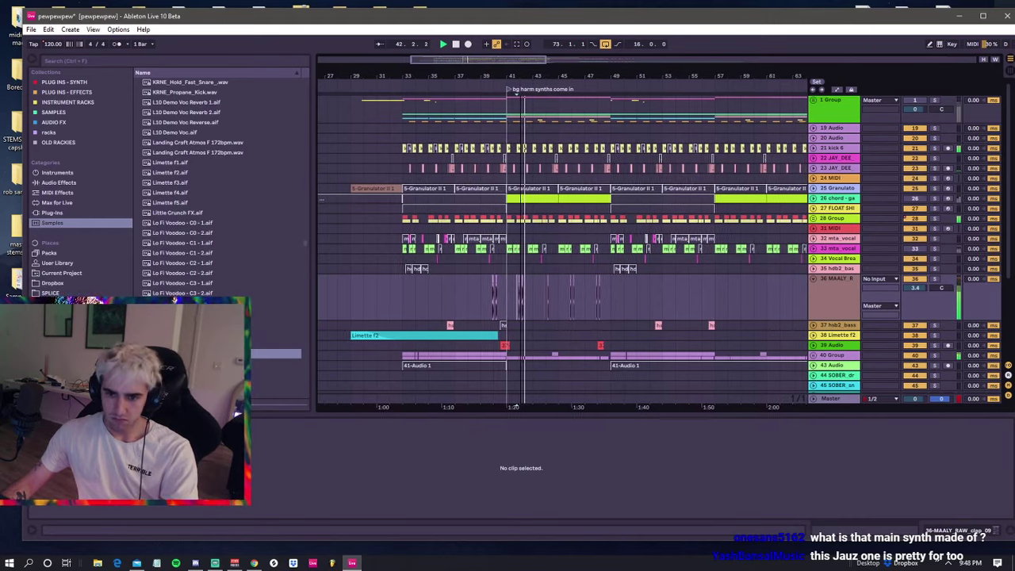
- Fold the MAALY clap track, unfold and solo the Scratchy Bass group, and play it from bar 33
click(508, 223)
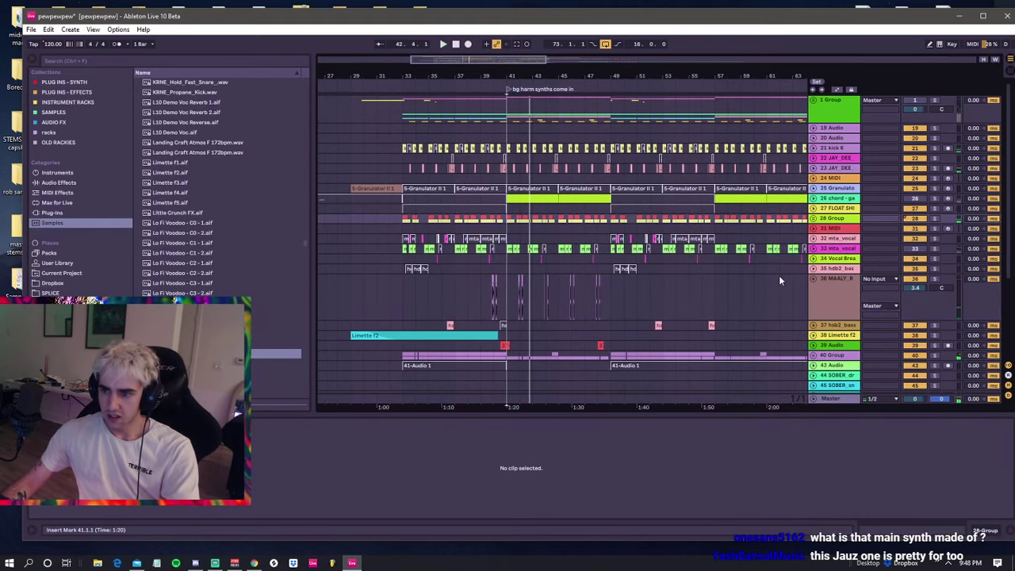
click(812, 279)
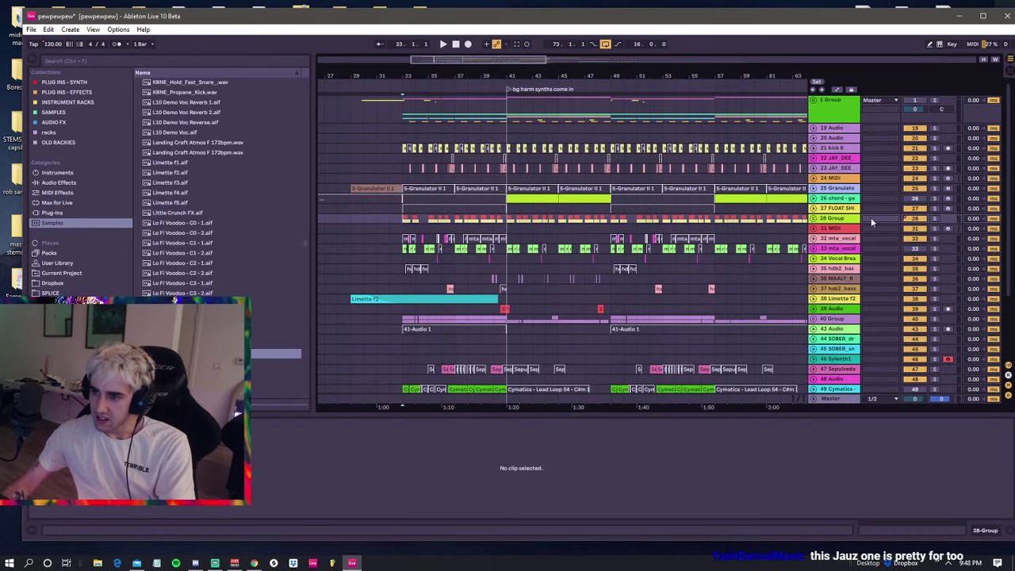
key(space)
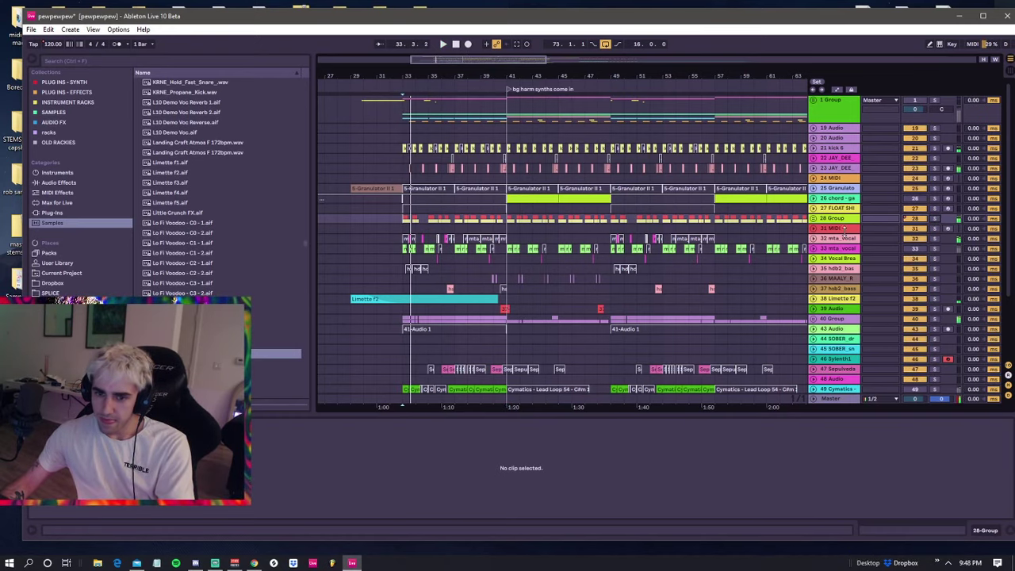
scroll(788, 169, down, 4)
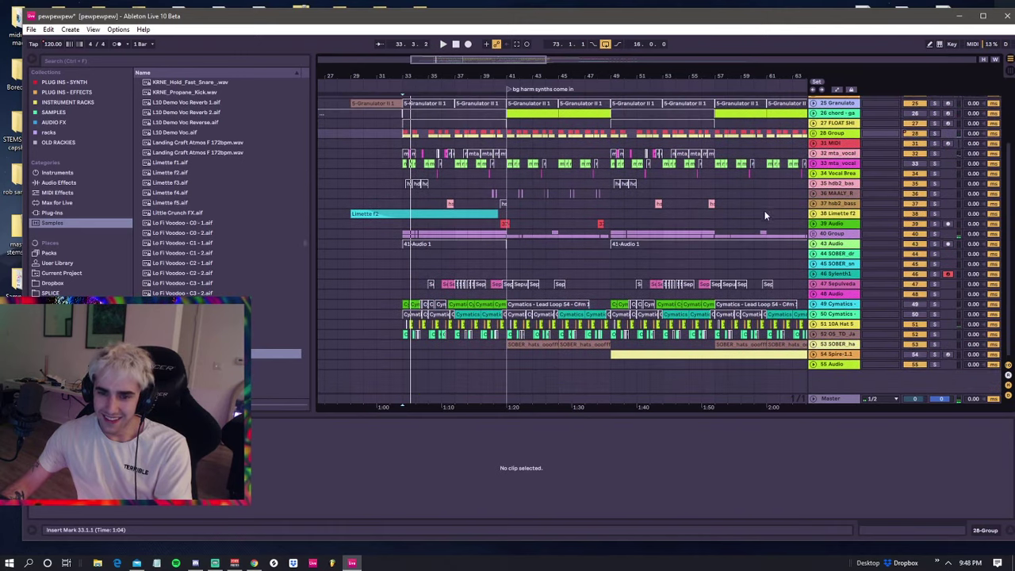
click(812, 233)
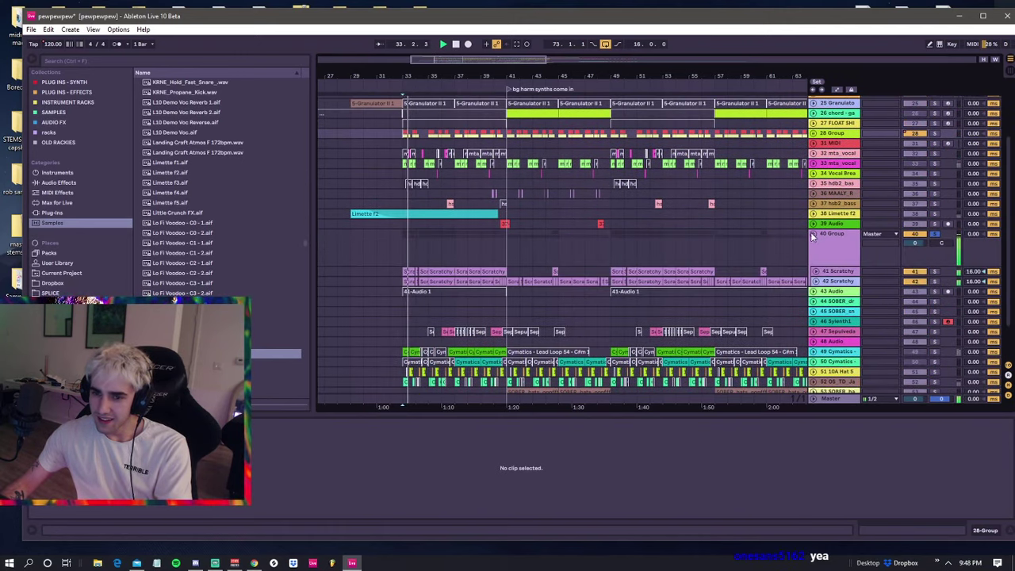
- Unfold the first Scratchy track and examine the Scratchy Bass 155 bpm clips on both group tracks from bar 33
drag(403, 76, 404, 119)
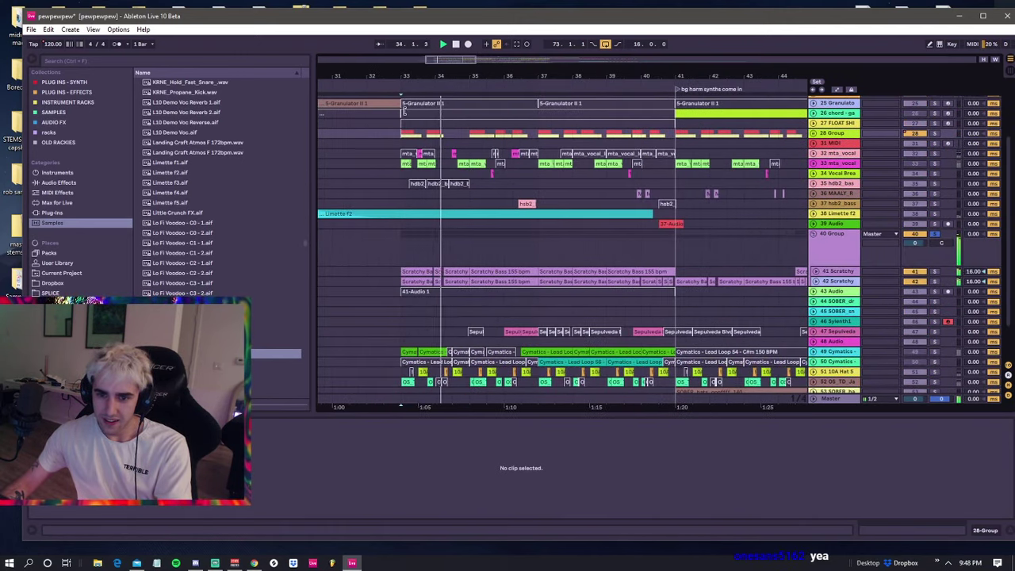
click(410, 271)
key(shift+Tab)
key(space)
key(shift+Tab)
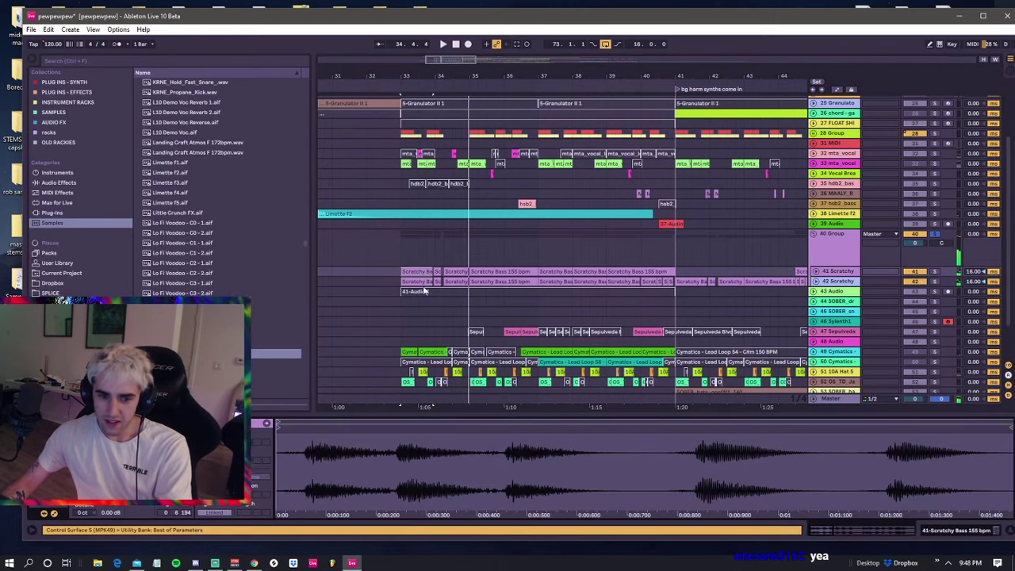
click(813, 272)
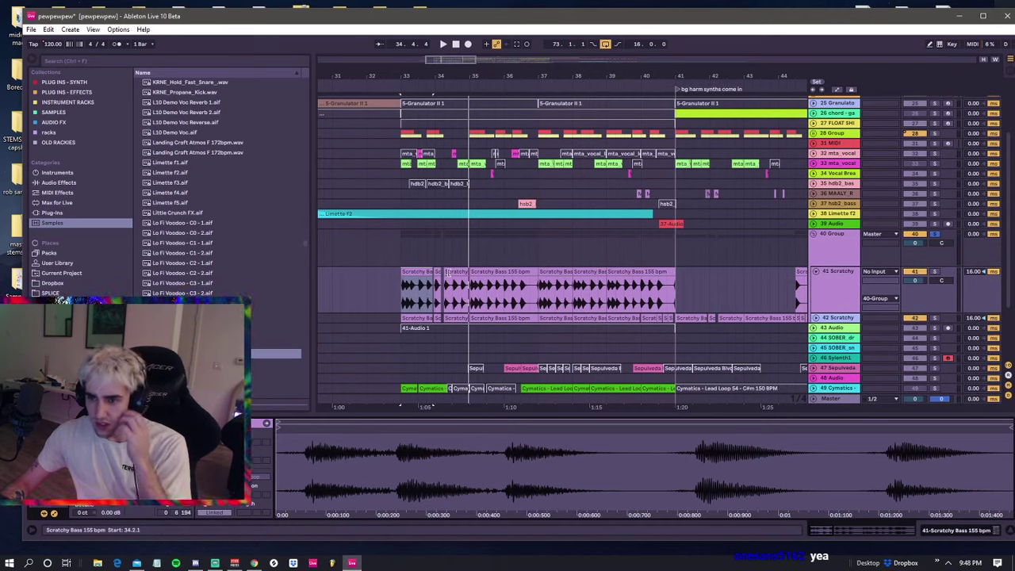
click(477, 272)
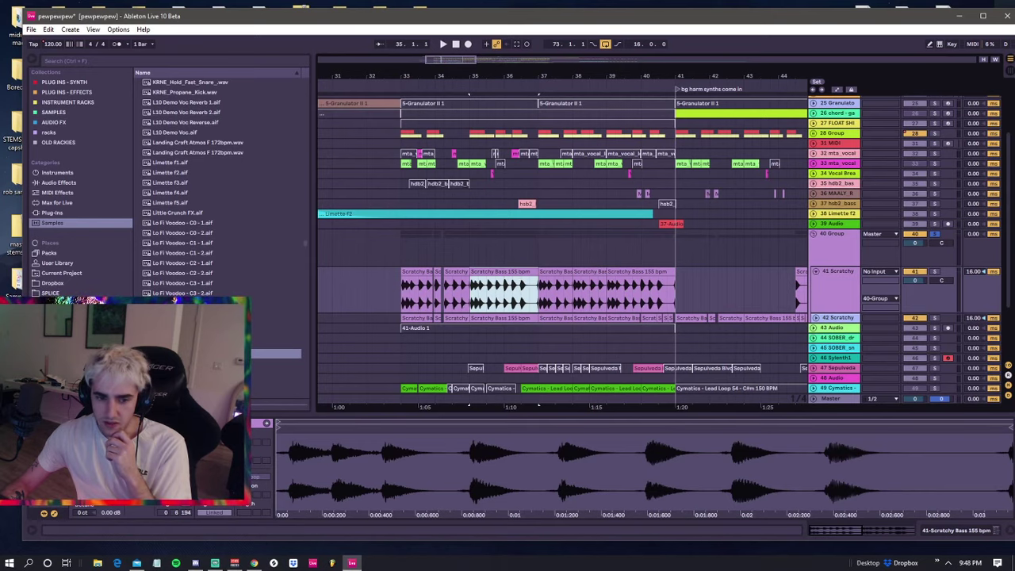
click(401, 323)
click(420, 318)
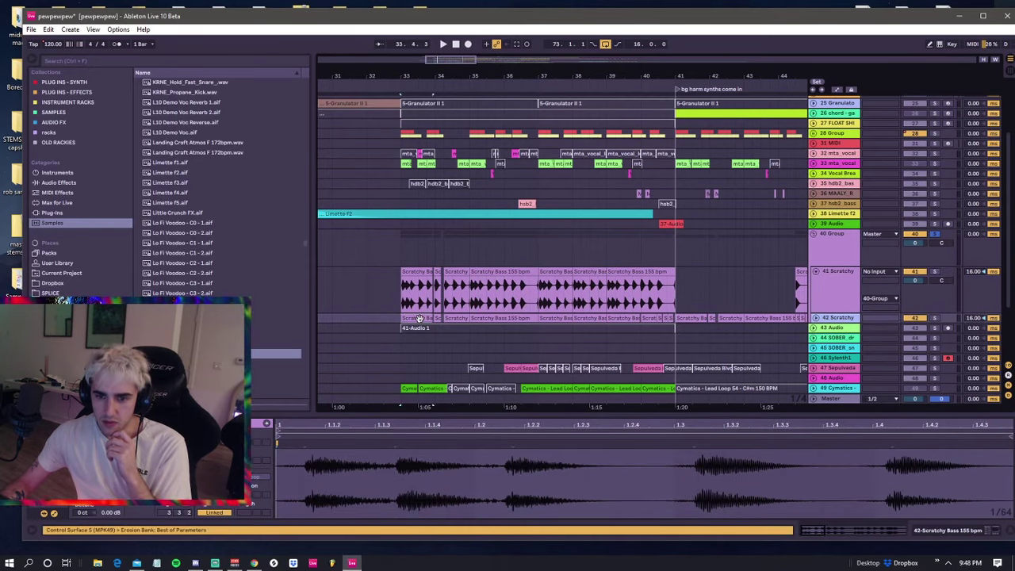
- Check the Scratchy Bass group's device chain, and switch the group's solo off and on again
click(842, 244)
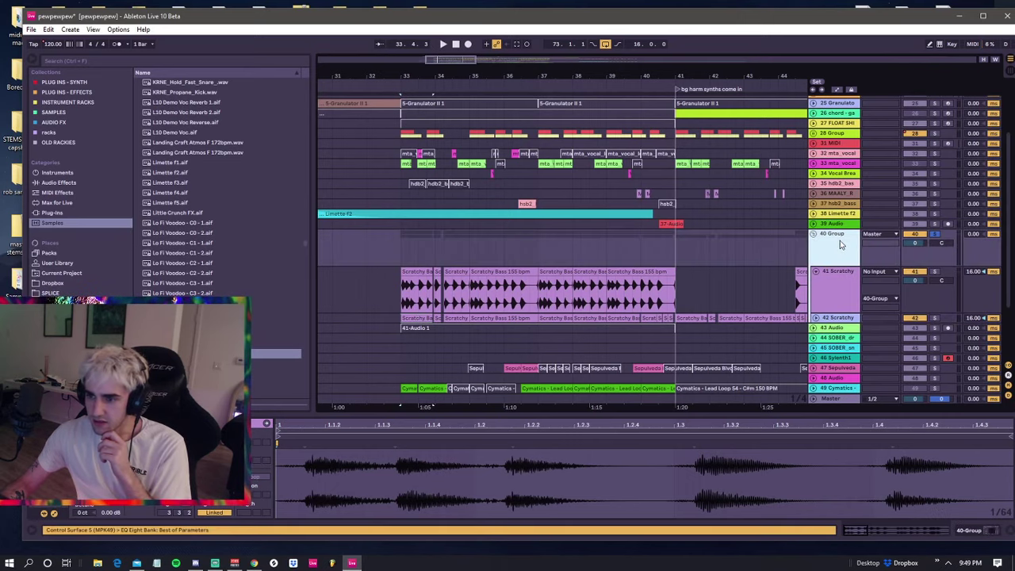
key(shift+Tab)
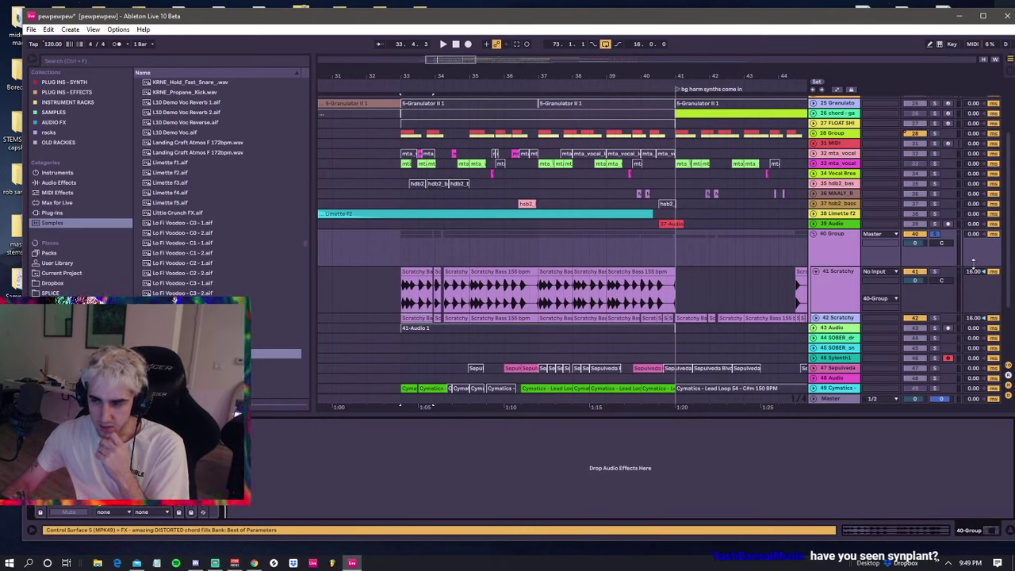
click(937, 236)
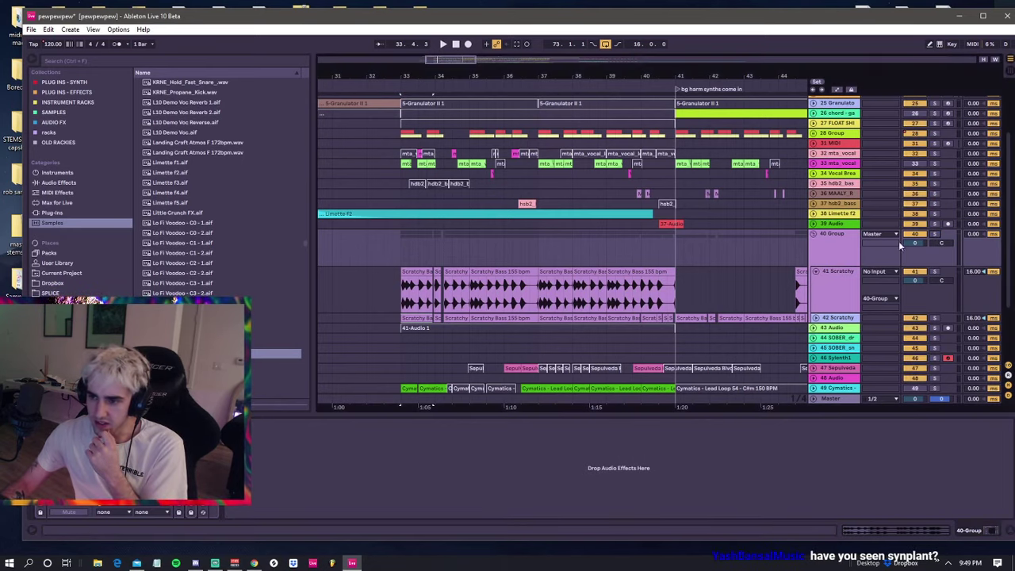
click(932, 235)
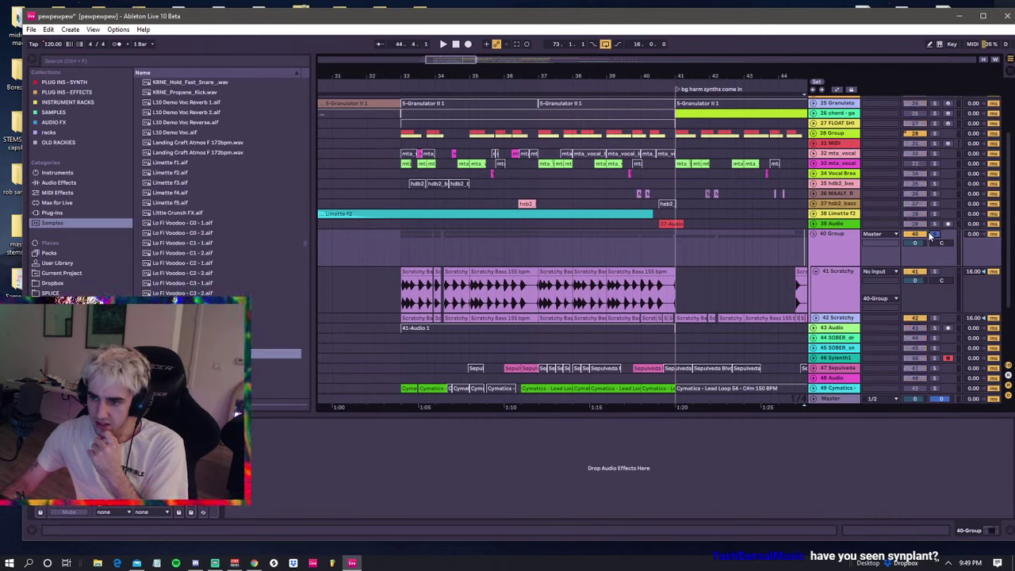
- Solo the first Scratchy track, play it from bar 33, and check its clip and device views
click(916, 275)
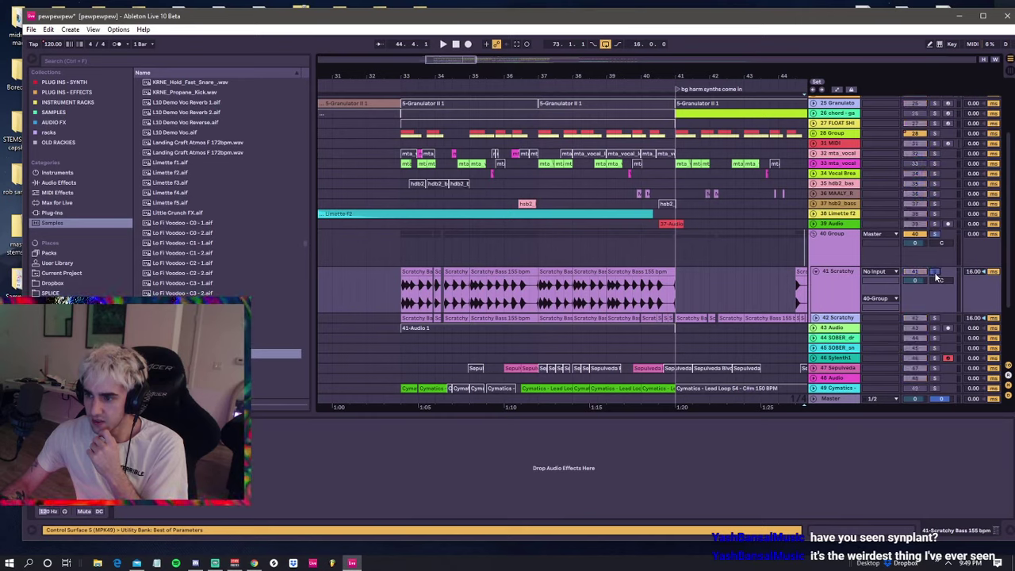
key(space)
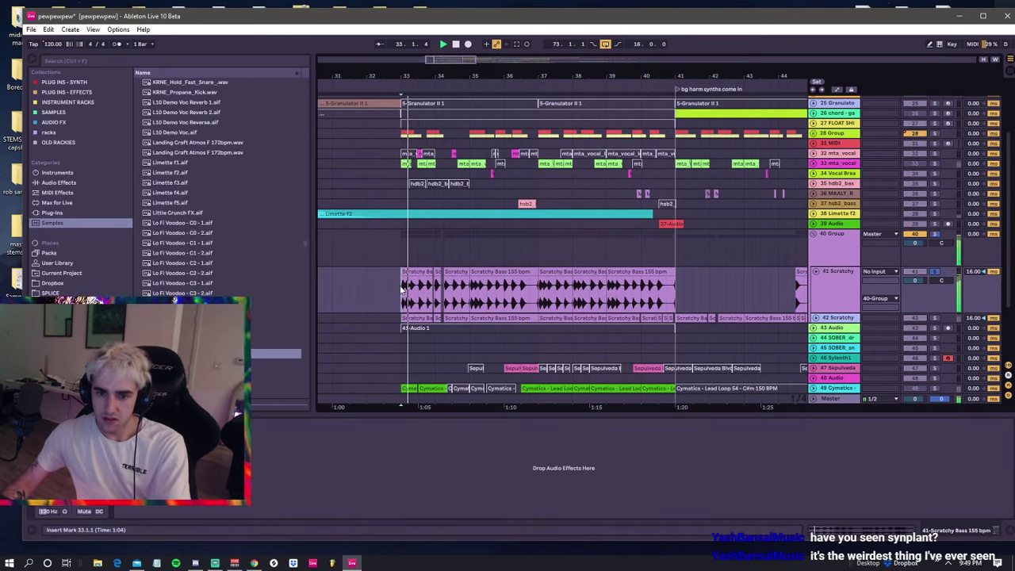
key(shift+Tab)
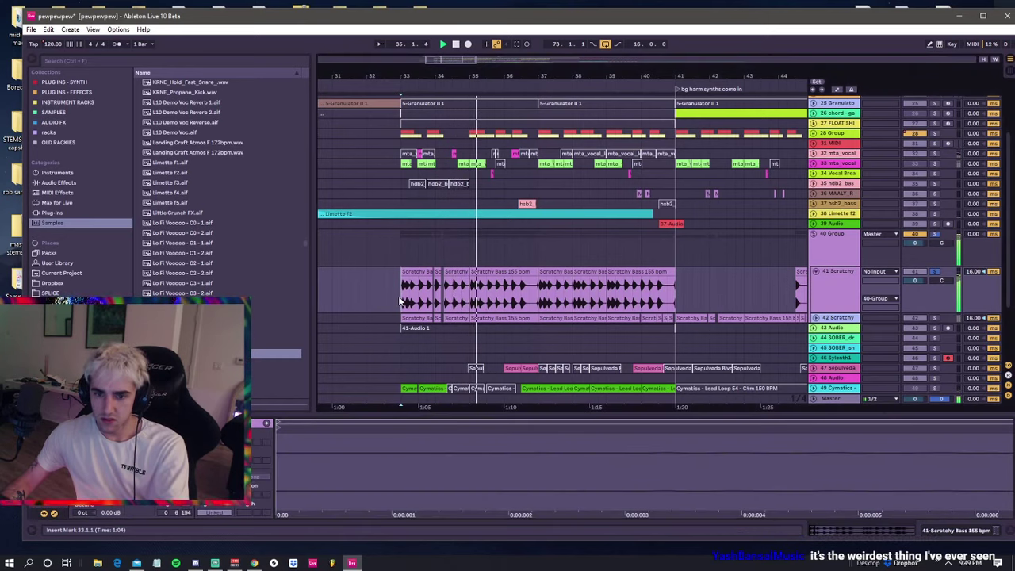
key(shift+Tab)
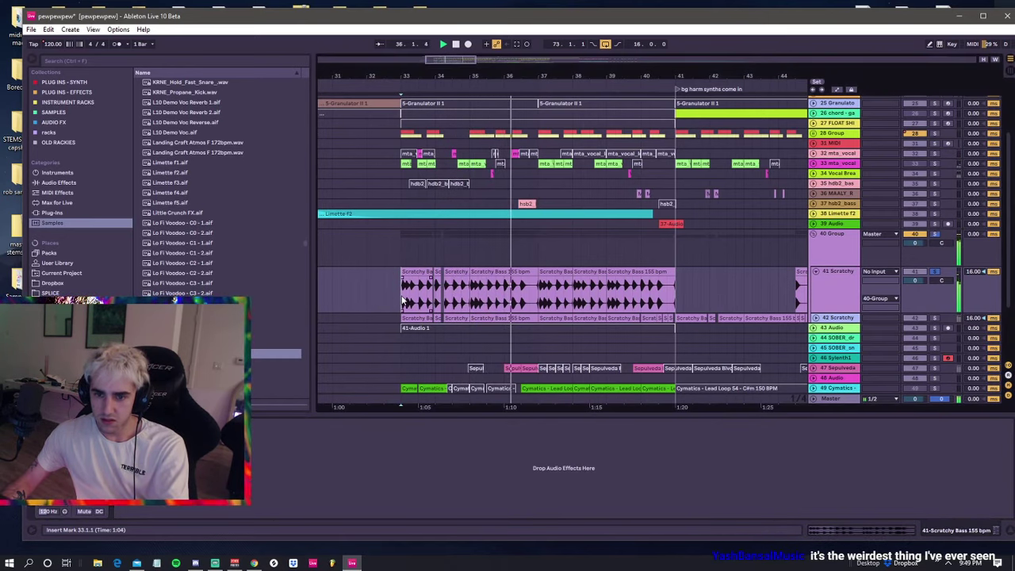
- Select the Scratchy Bass group at bar 33 and replay the soloed first Scratchy track from there
click(405, 295)
key(shift+Tab)
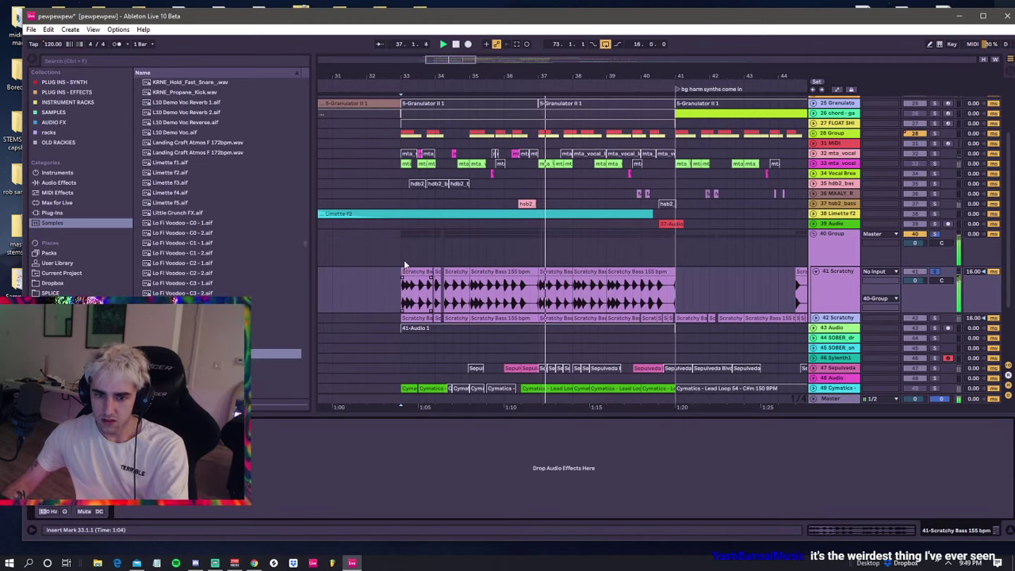
click(404, 256)
key(space)
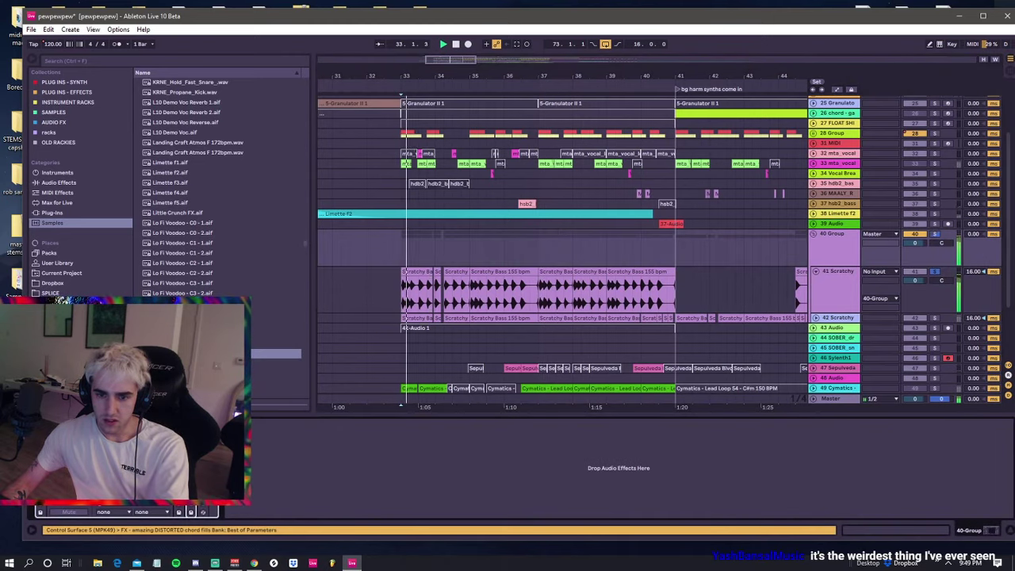
key(space)
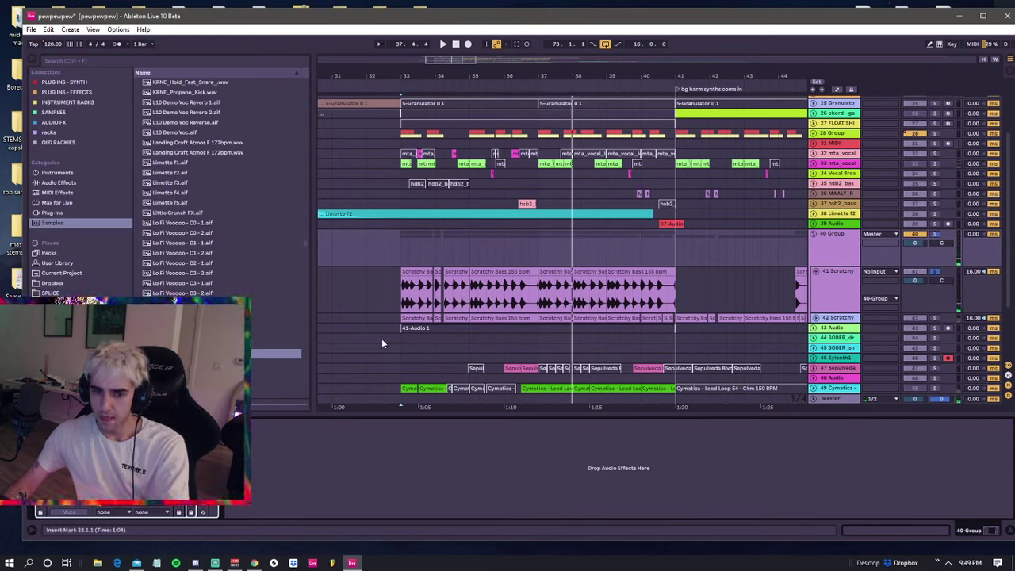
key(space)
key(space)
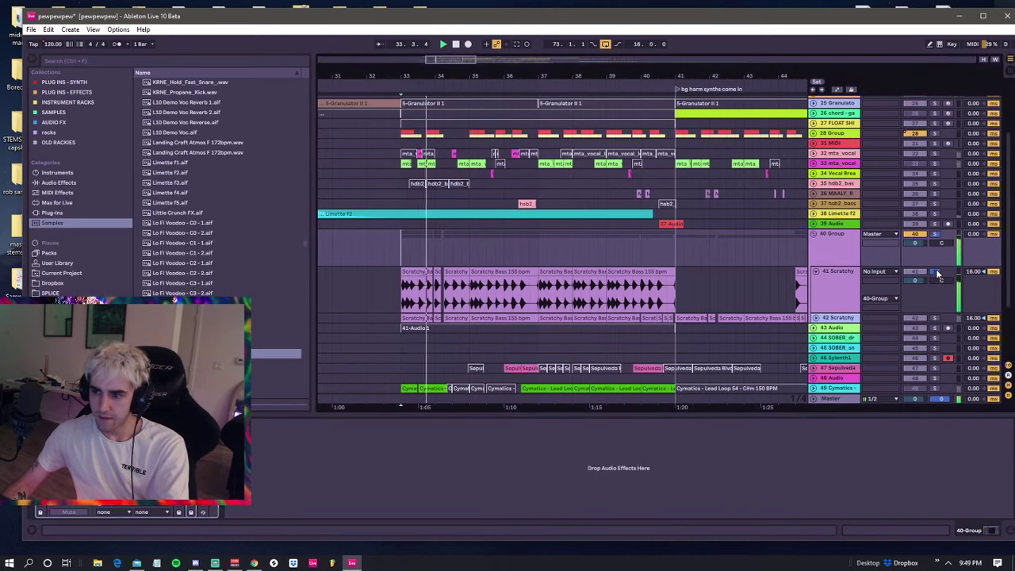
- Turn off the solo on the first Scratchy track during playback and fold the track
click(831, 276)
click(832, 245)
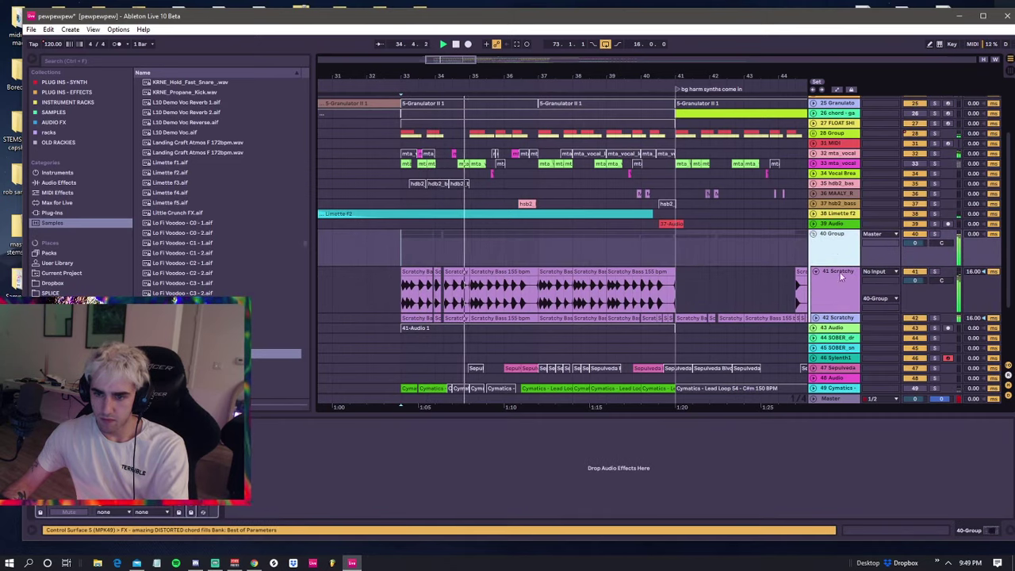
click(840, 281)
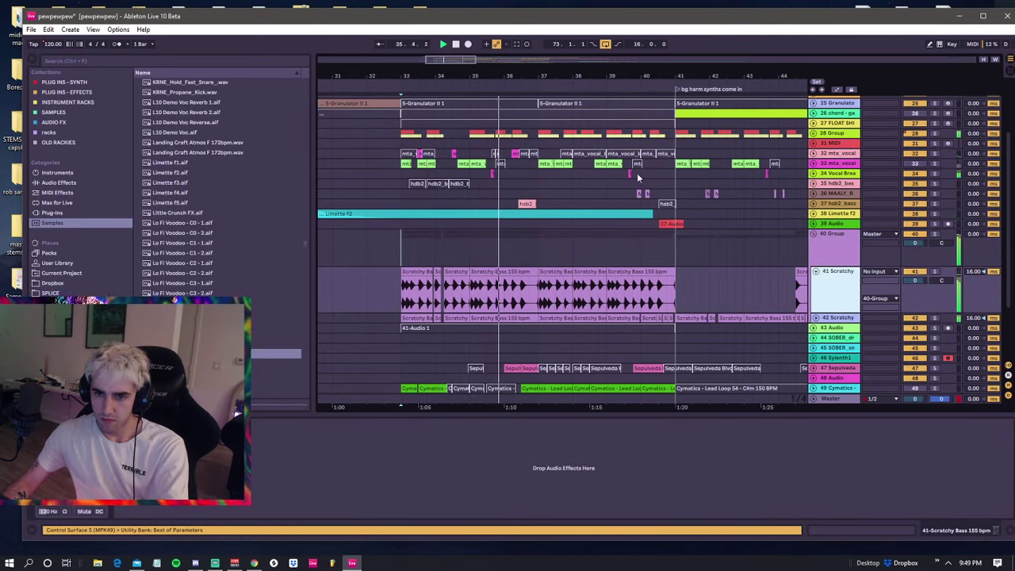
drag(539, 75, 518, 45)
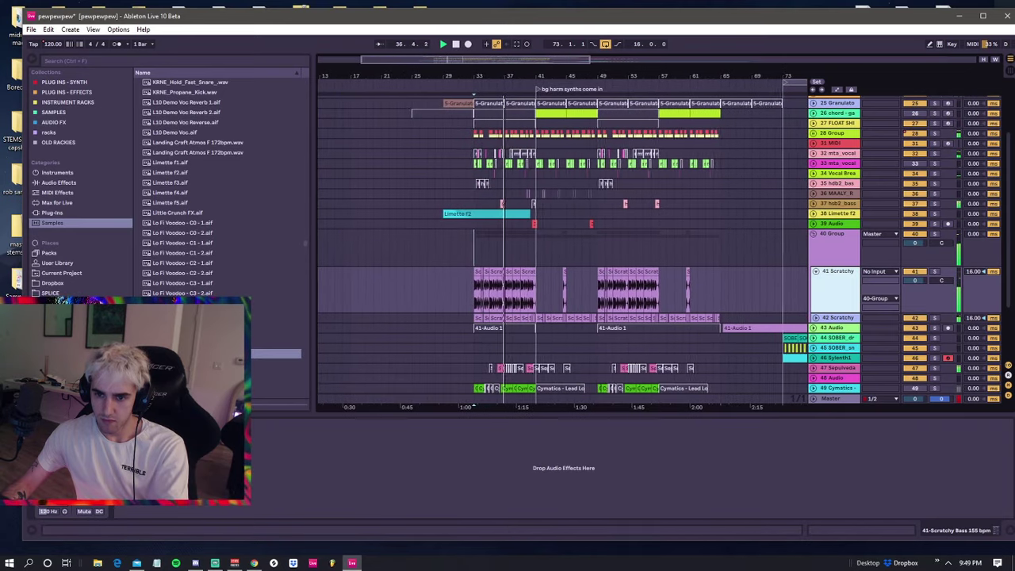
key(plus)
key(plus)
key(minus)
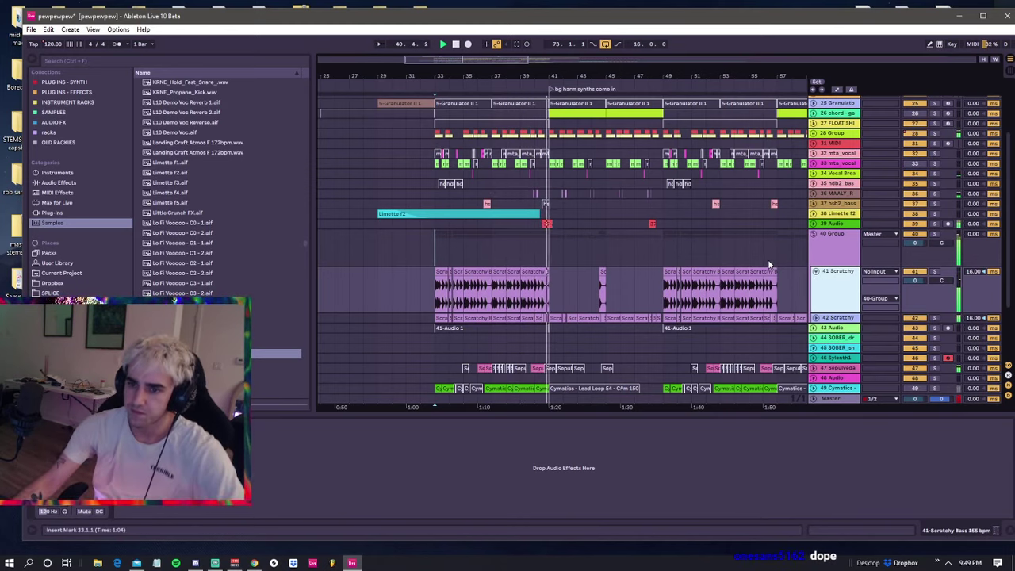
click(815, 271)
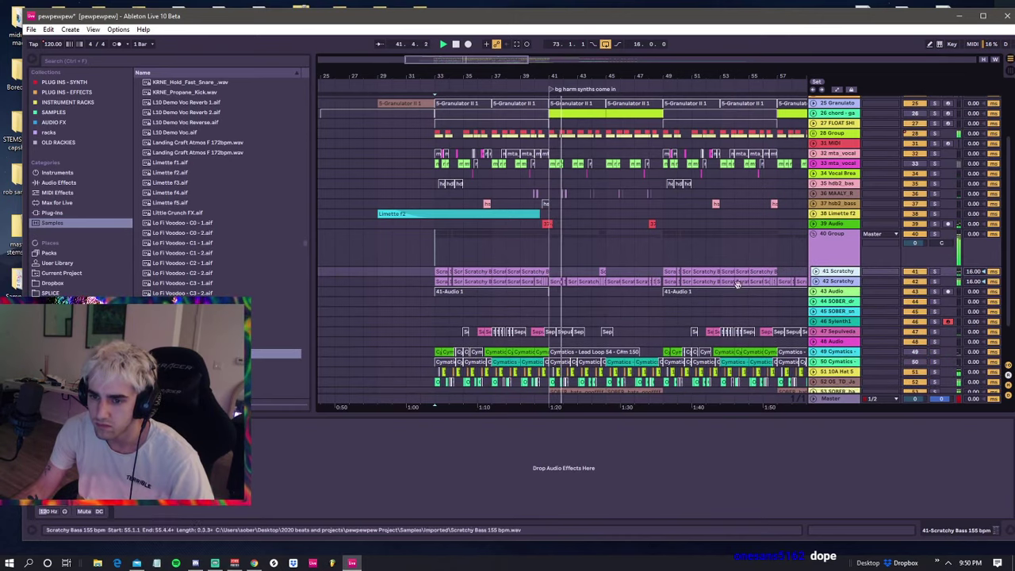
scroll(564, 297, down, 2)
scroll(571, 253, up, 2)
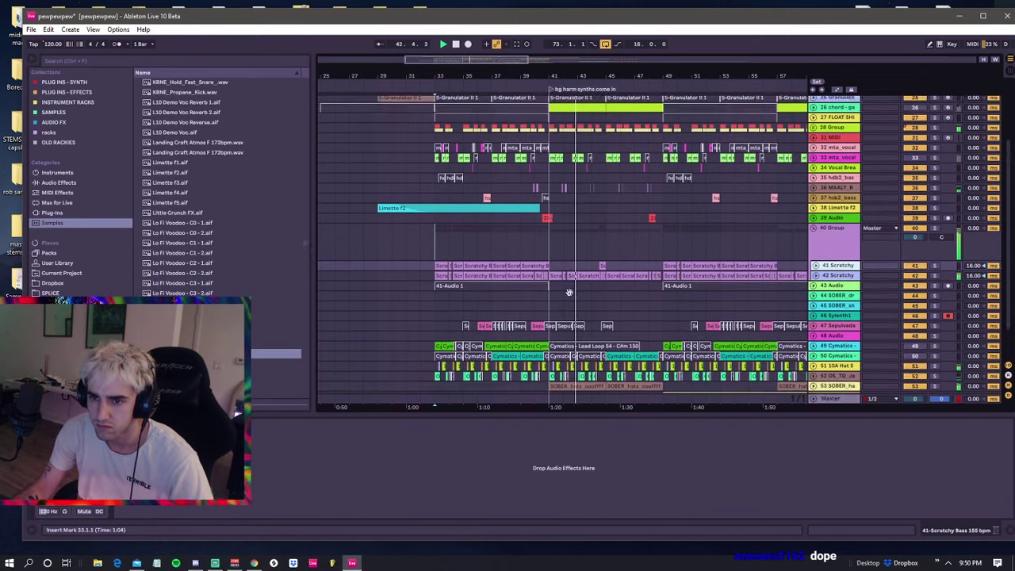
- Check the MAALY clap clips between bars 39 and 45 during playback, then set the insert mark to bar 33 and stop
drag(577, 216, 551, 219)
key(Delete)
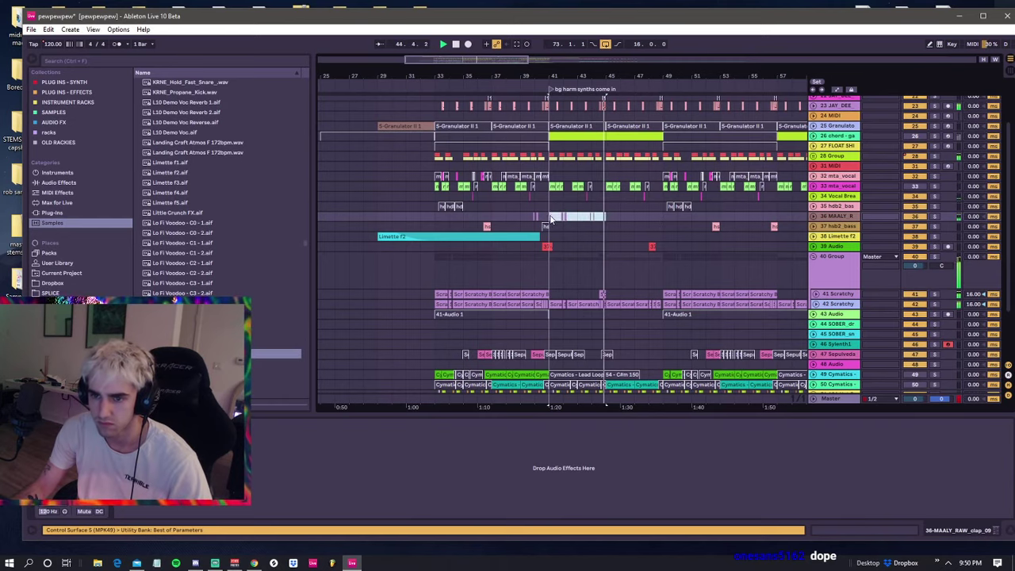
click(547, 214)
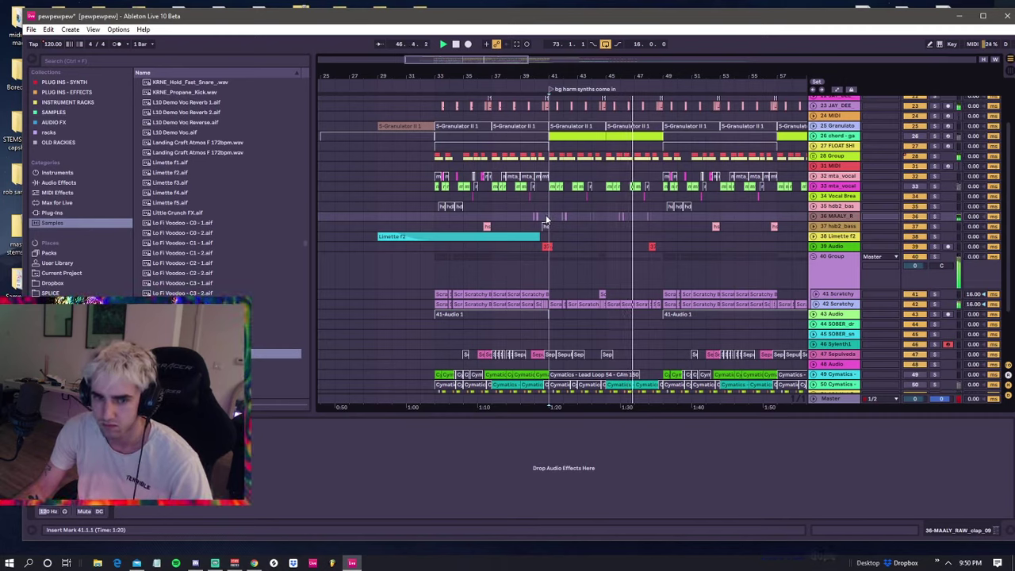
drag(547, 211, 521, 211)
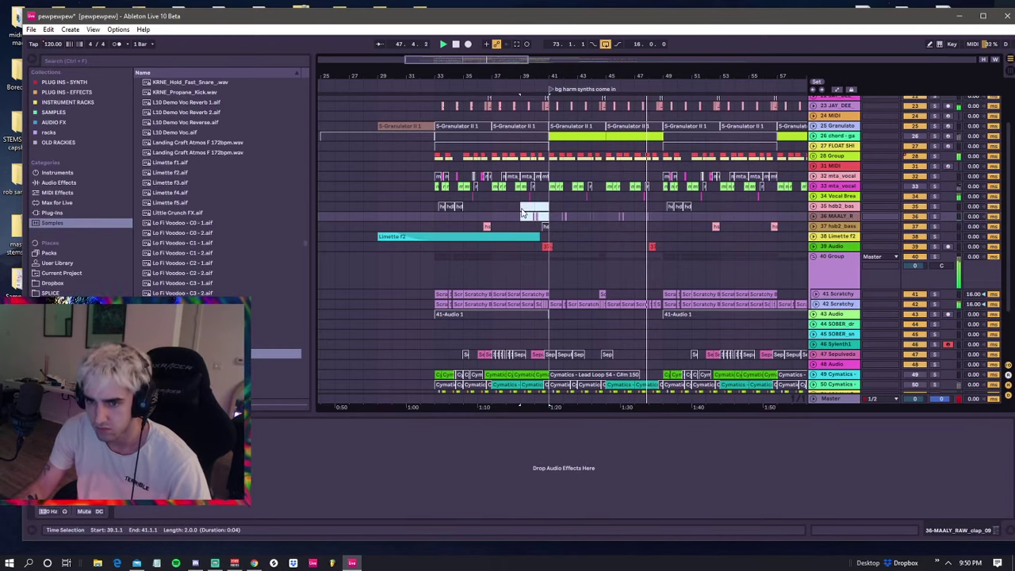
click(522, 211)
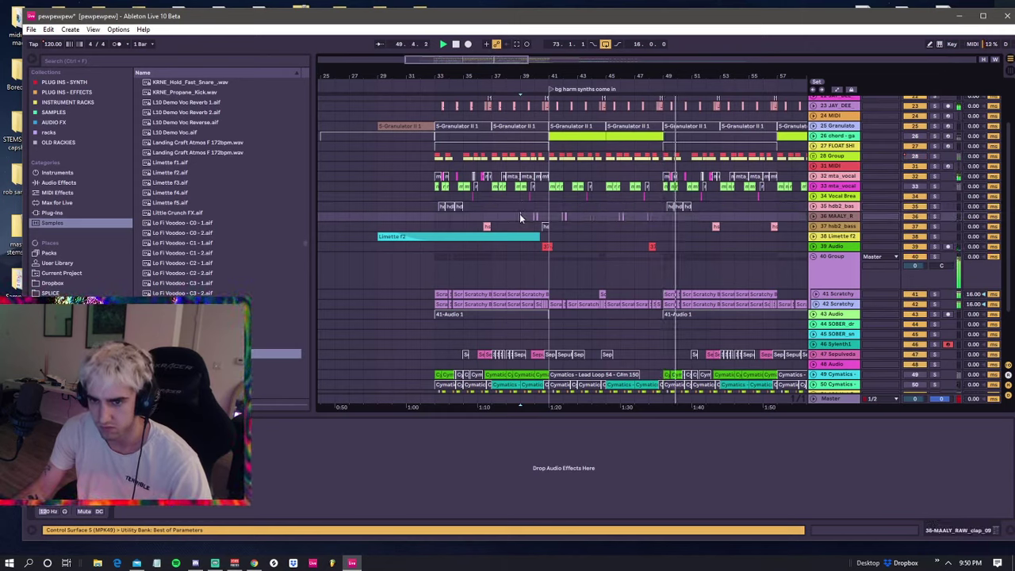
click(421, 220)
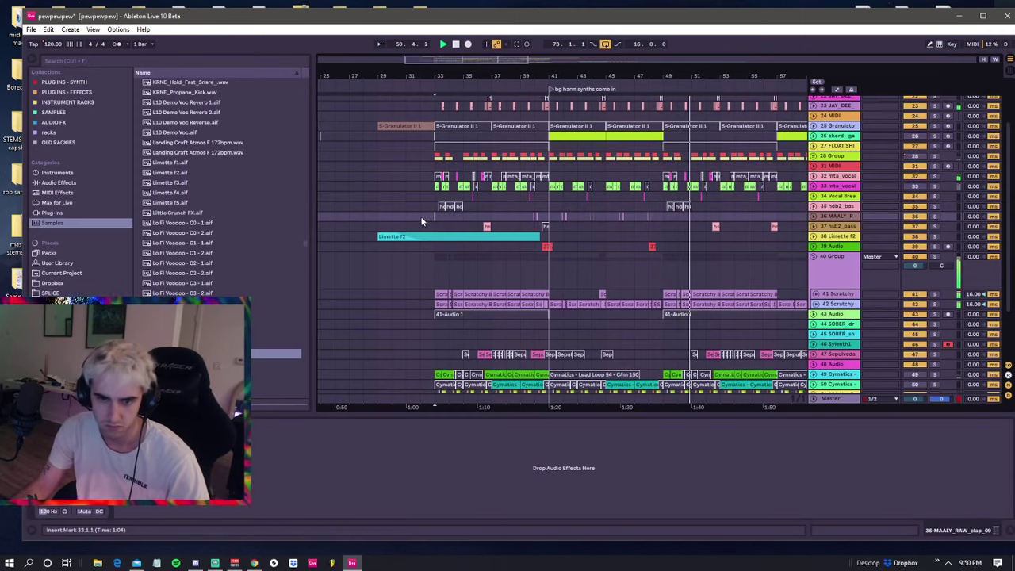
key(space)
- Browse down the sample list past the Lo Fi Voodoo, Machine Punk and Mamas Bass samples to the marching drums
click(230, 343)
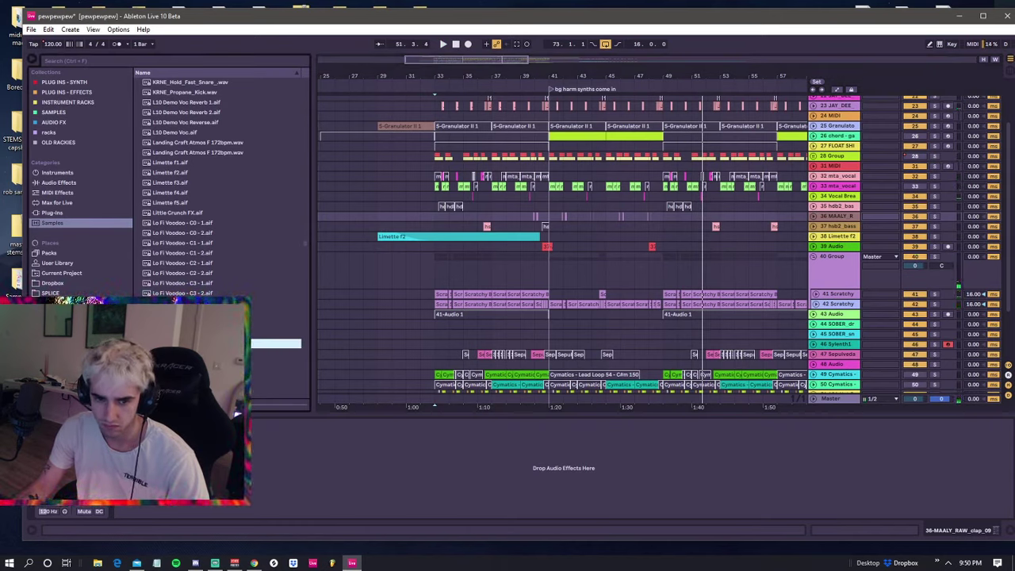
key(Down)
key(Down)
key(Down)
key(Down)
key(Down)
key(Down)
key(Down)
key(Down)
key(Down)
key(Down)
key(Down)
key(Down)
key(Down)
key(Down)
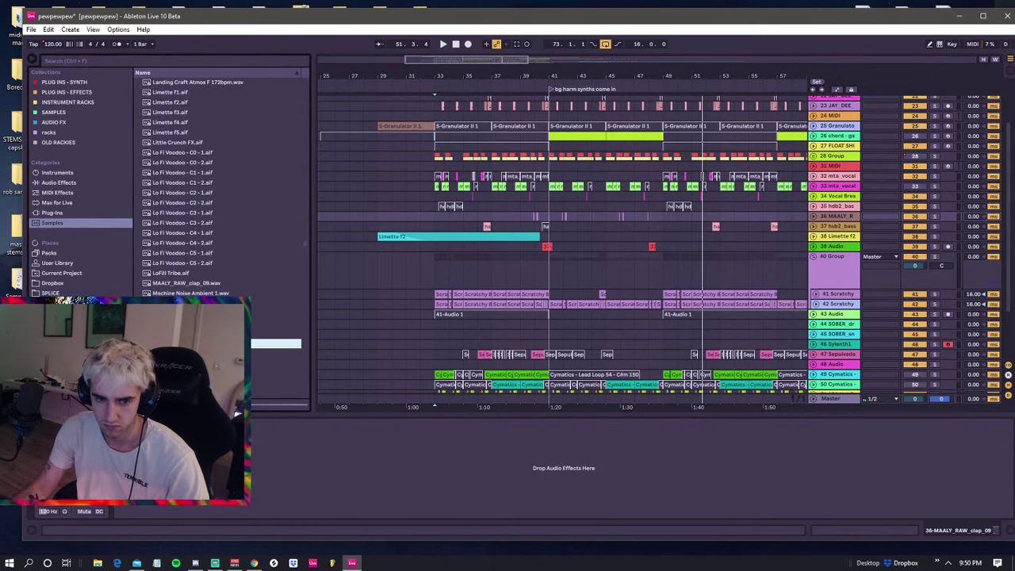
key(Down)
key(Down)
key(Down)
key(Down)
key(Down)
key(Down)
key(Down)
key(Down)
key(Down)
key(Down)
key(Down)
key(Down)
key(Down)
key(Down)
key(Down)
key(Down)
key(Down)
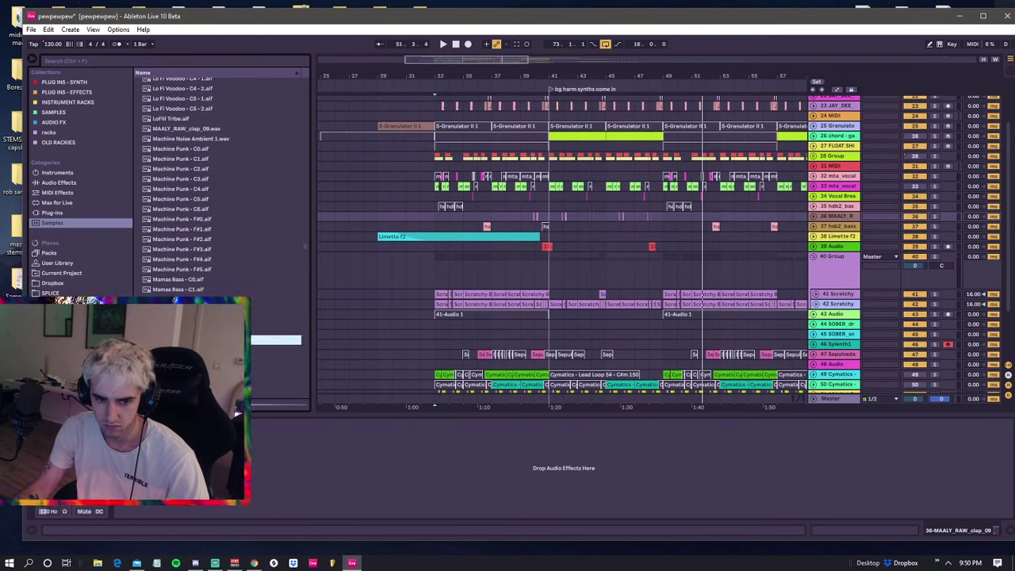
scroll(179, 274, down, 3)
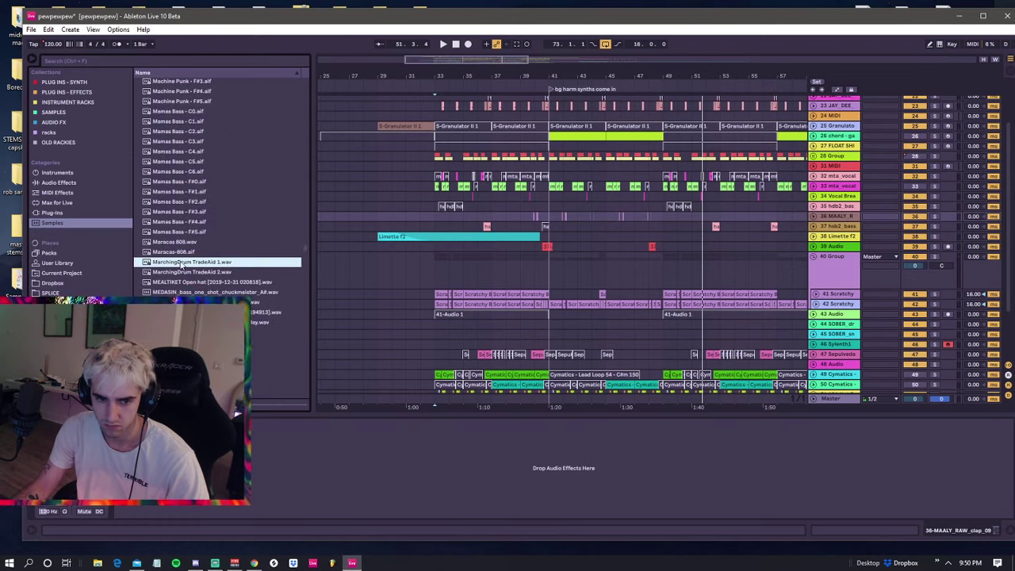
- Audition the two Maracas samples and compare MarchingDrum TradeAid 1.wav with MarchingDrum TradeAid 2.wav
click(179, 272)
click(191, 266)
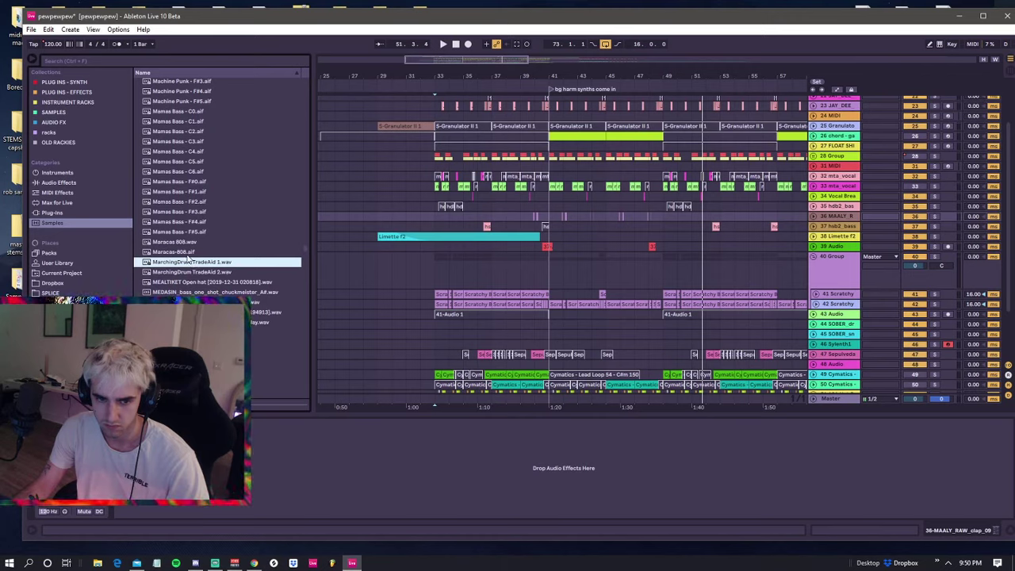
click(190, 251)
click(190, 243)
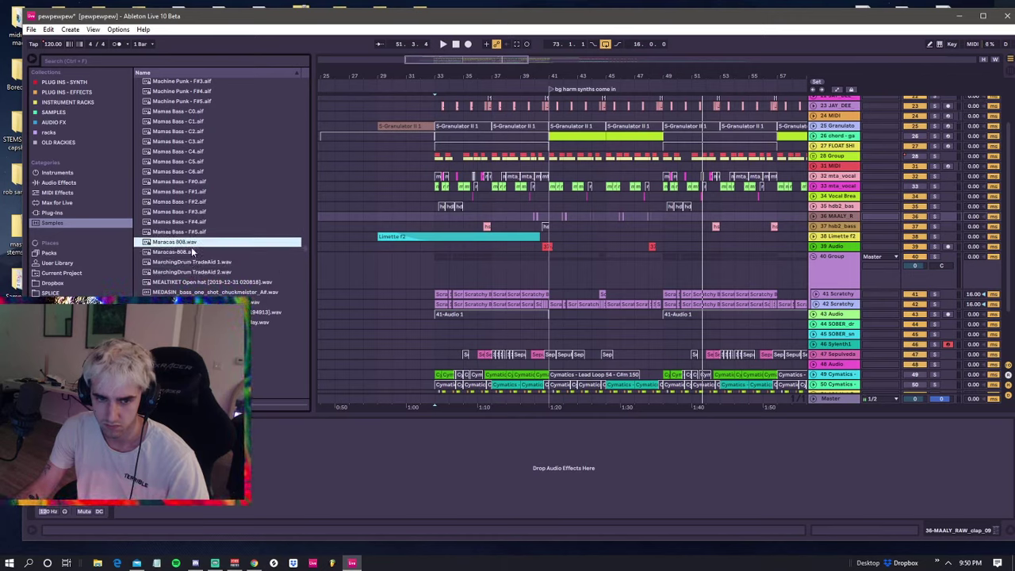
click(193, 262)
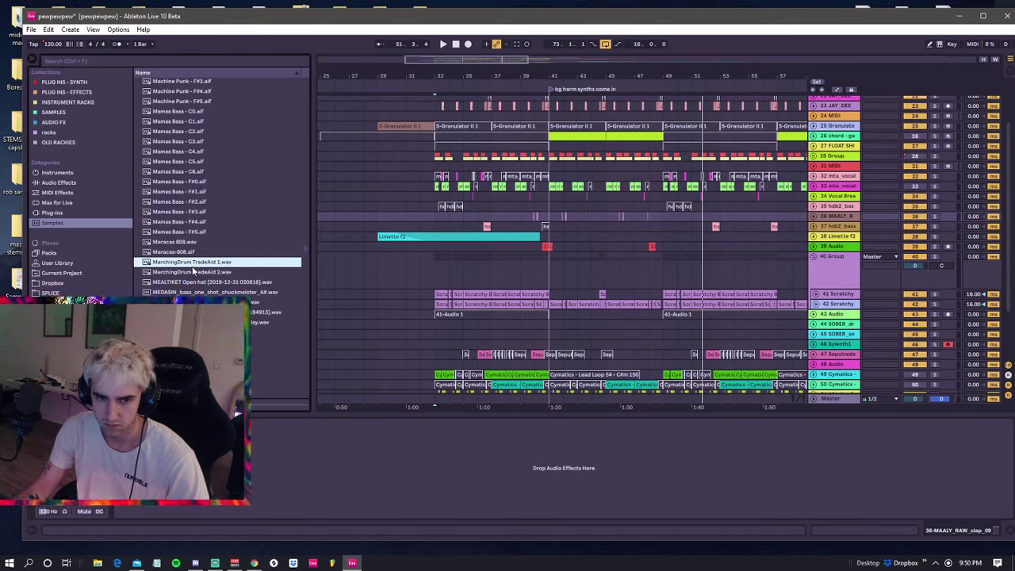
click(195, 272)
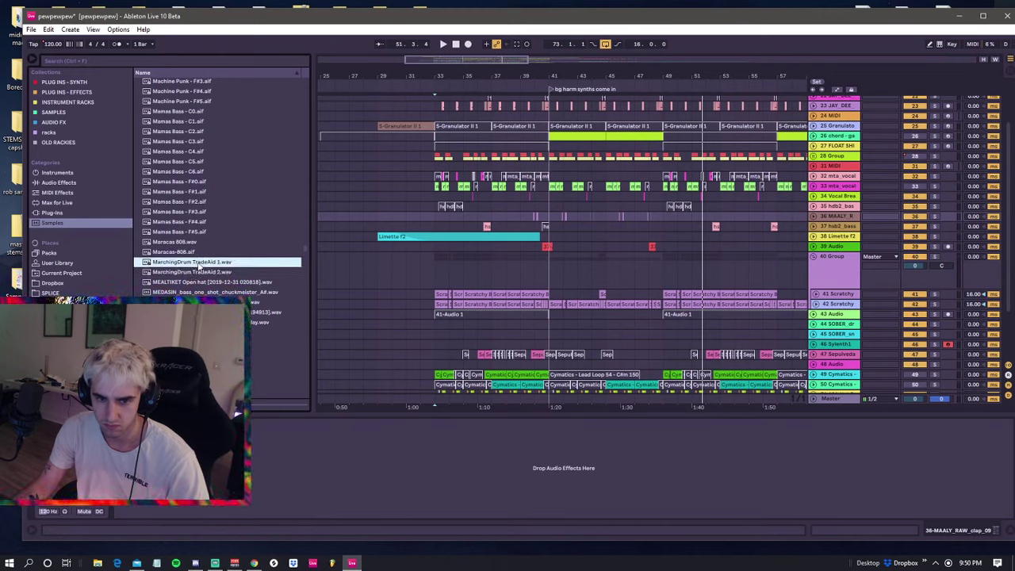
- Add MarchingDrum TradeAid 2.wav at bar 29 on a new audio track below the MAALY claps and fold that track
drag(194, 273, 373, 269)
key(space)
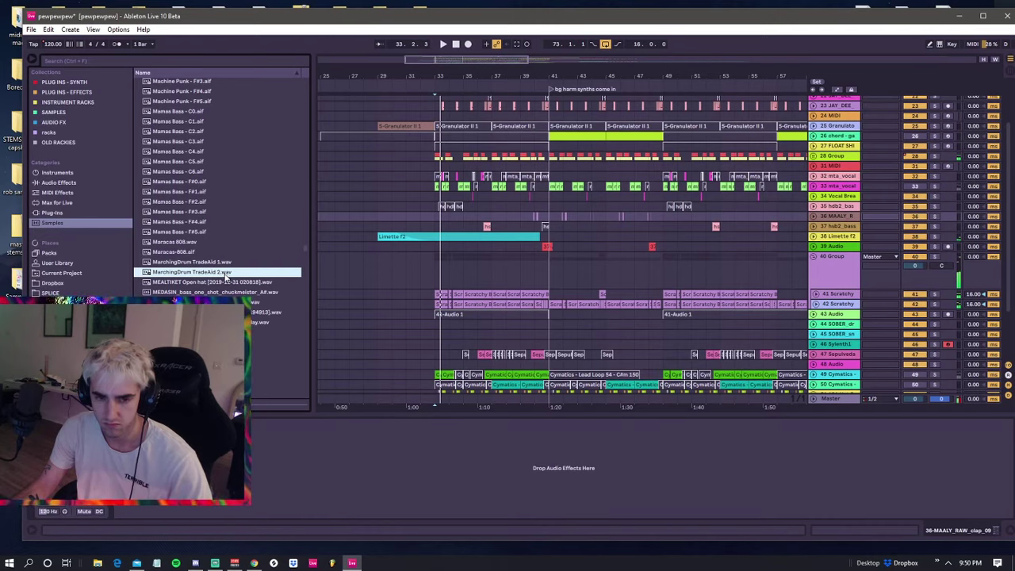
drag(226, 275, 381, 257)
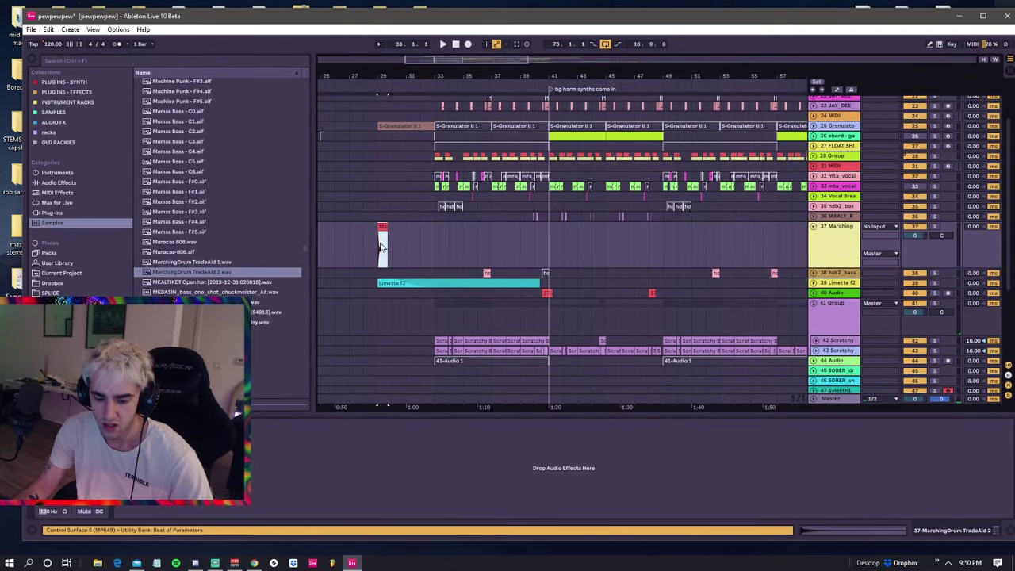
click(813, 227)
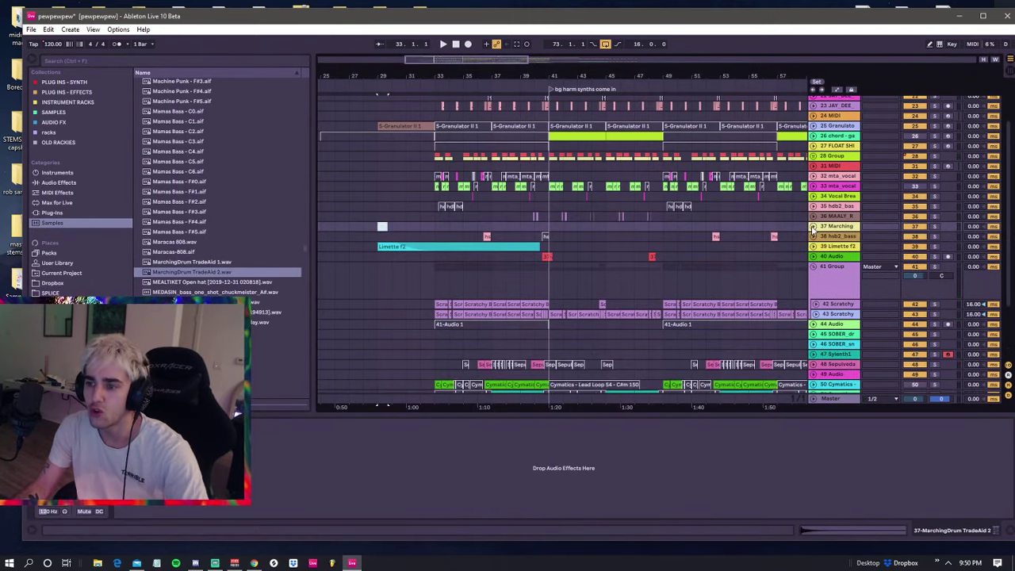
- Unfold the Limette f2 track, play its clip from bar 29, and fold the track again
click(471, 246)
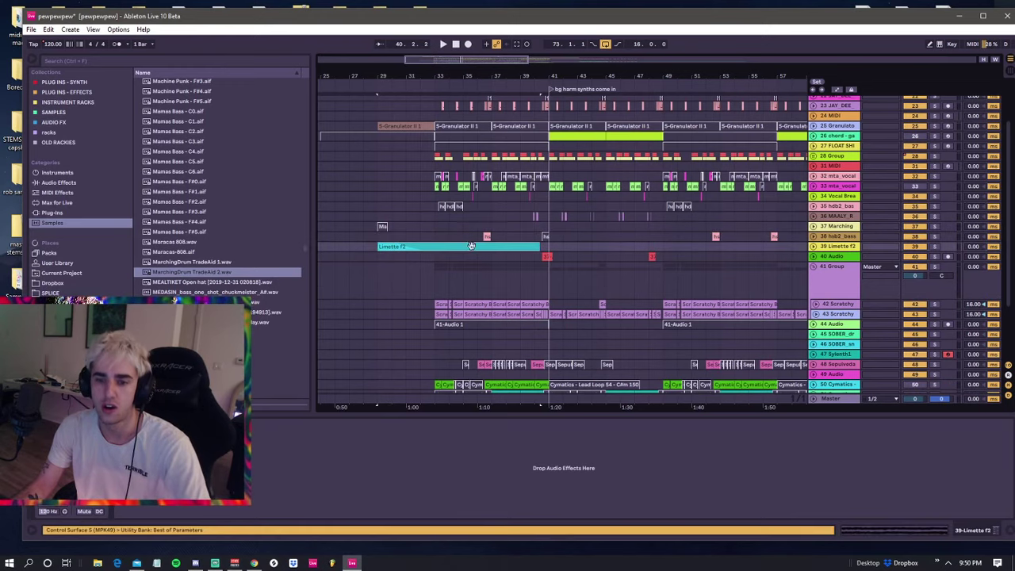
click(813, 247)
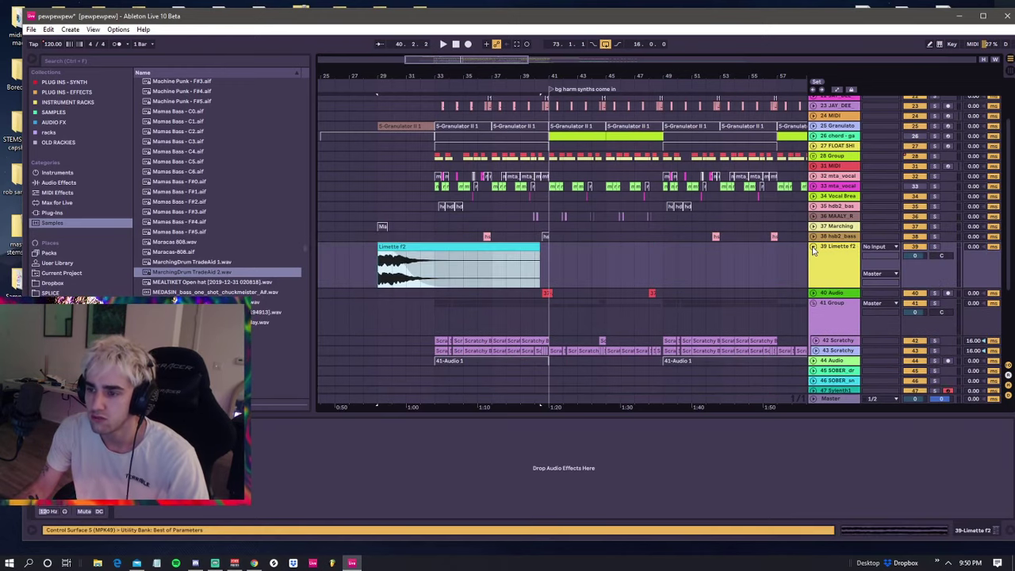
click(425, 249)
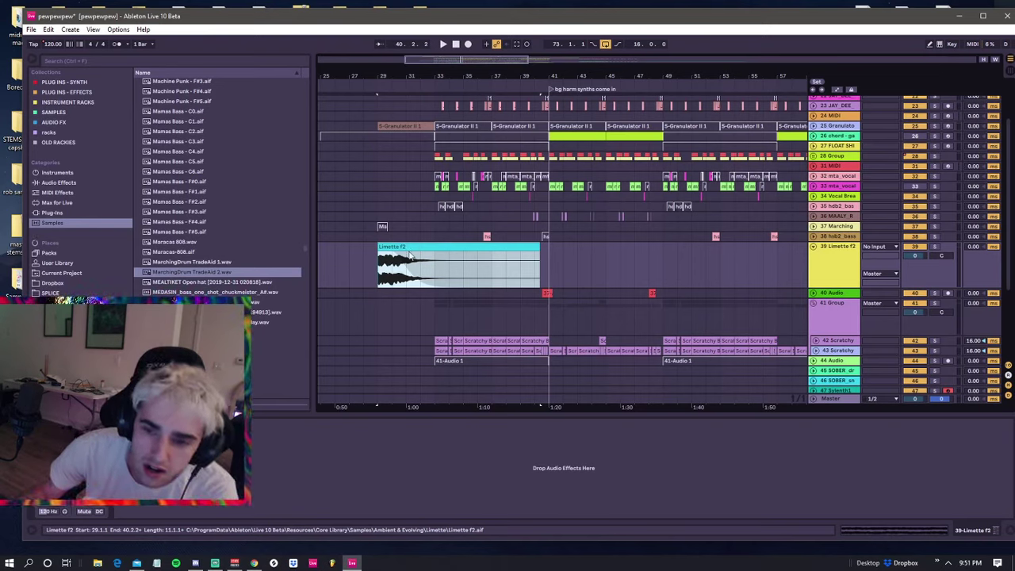
key(space)
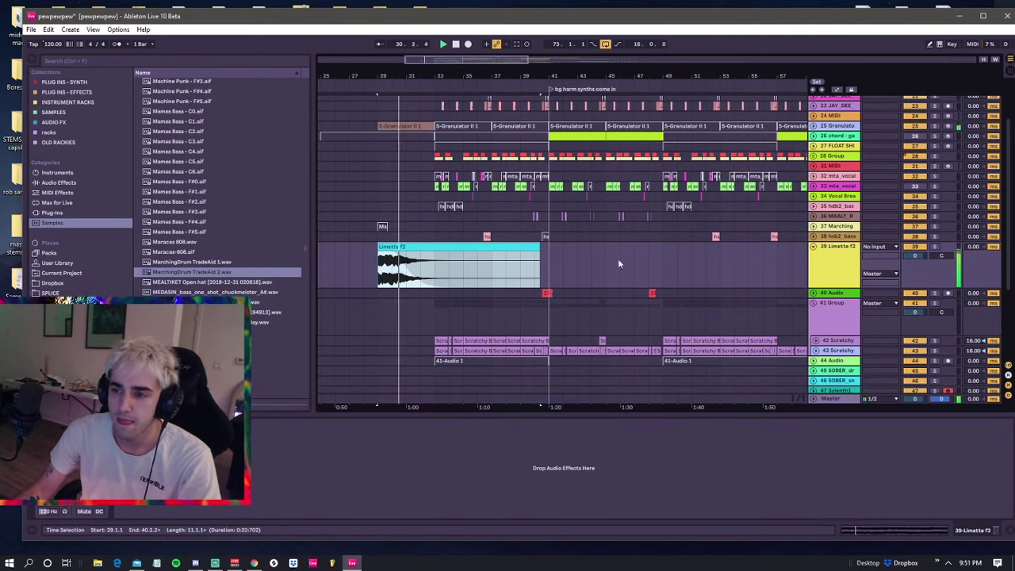
click(812, 246)
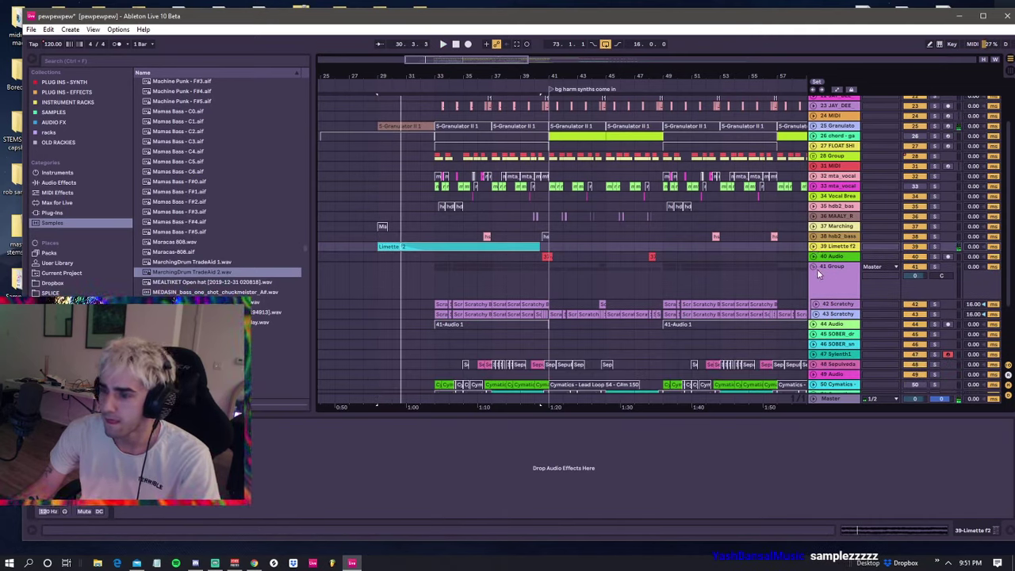
- Fold the Scratchy Bass group and play the full arrangement from bar 33
click(814, 267)
click(389, 271)
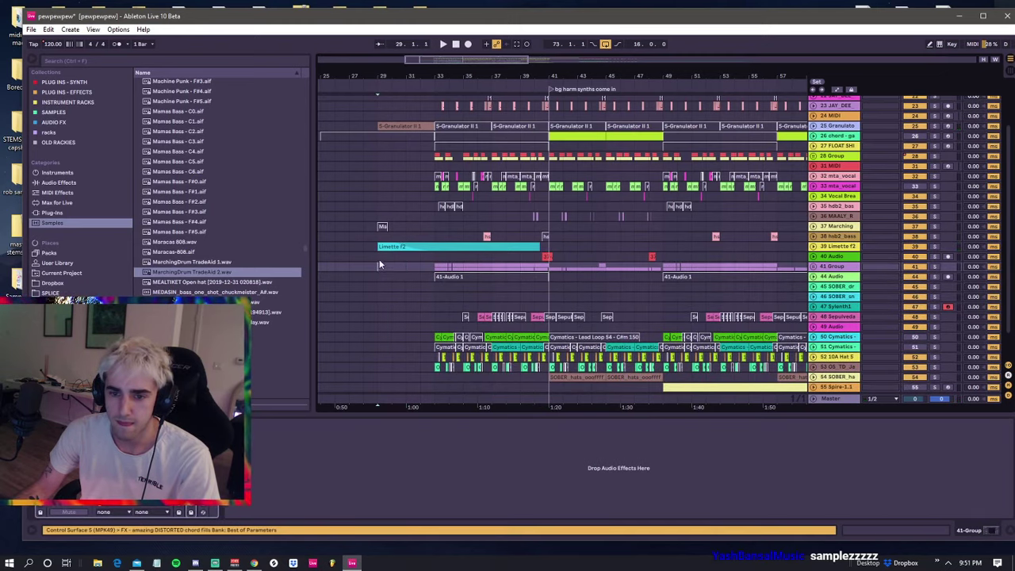
click(436, 270)
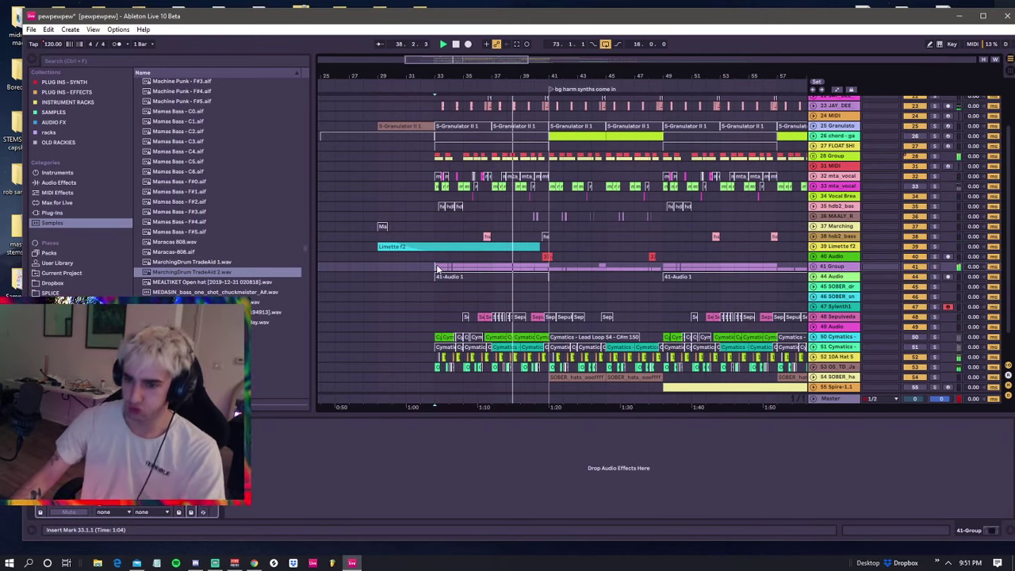
click(553, 156)
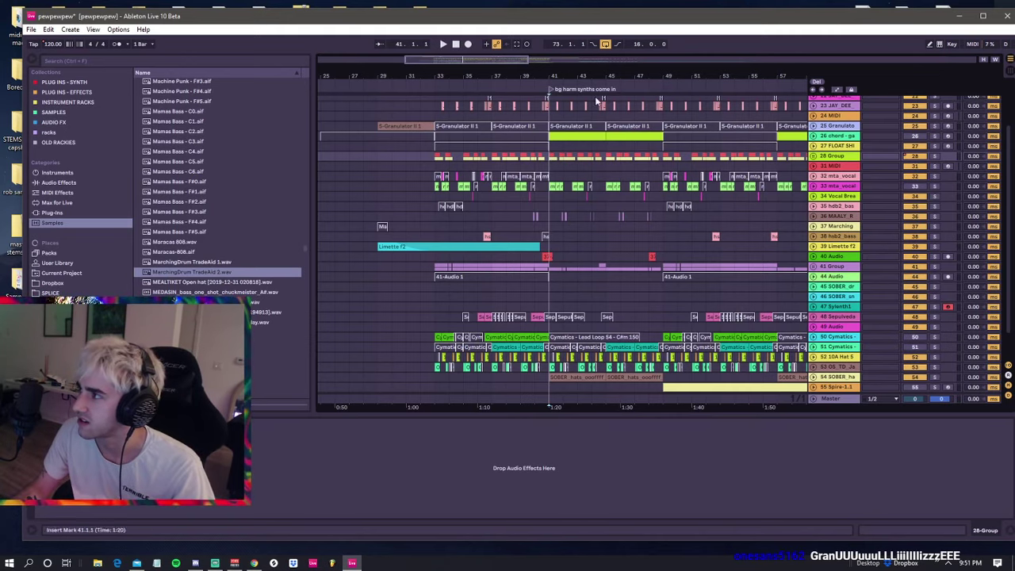
scroll(458, 173, down, 5)
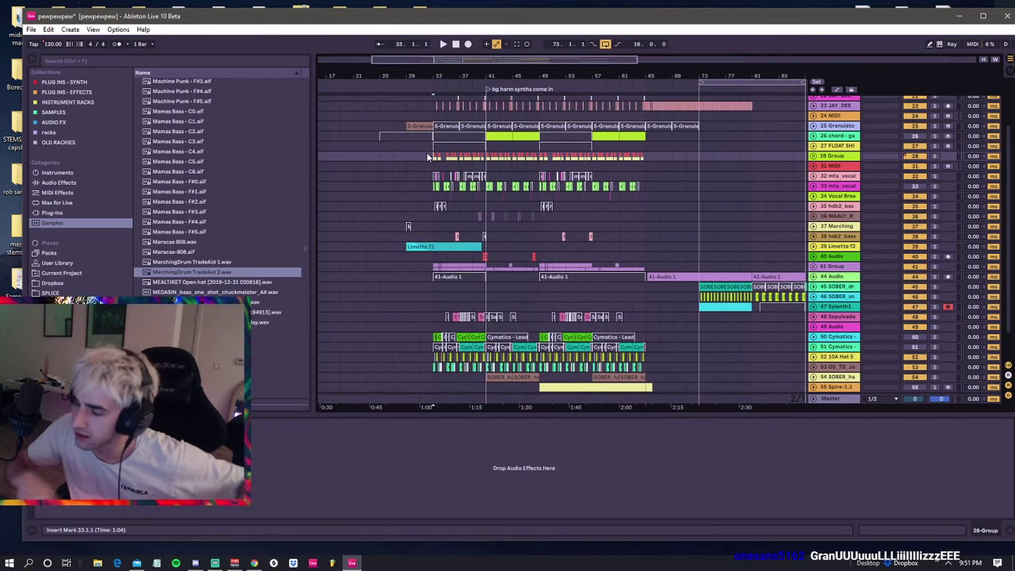
- With the arrangement playing from bar 33, audition MEDASIN_foley_one_shot_frogs.wav and MEDASIN_foley_one_shot_cricket_delay.wav
key(space)
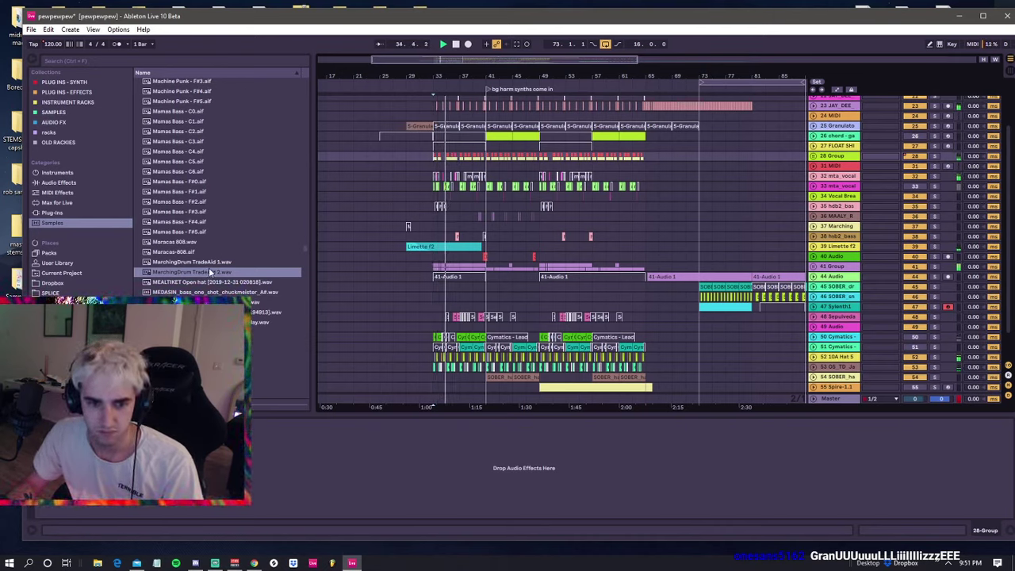
scroll(209, 272, down, 1)
scroll(209, 272, down, 1)
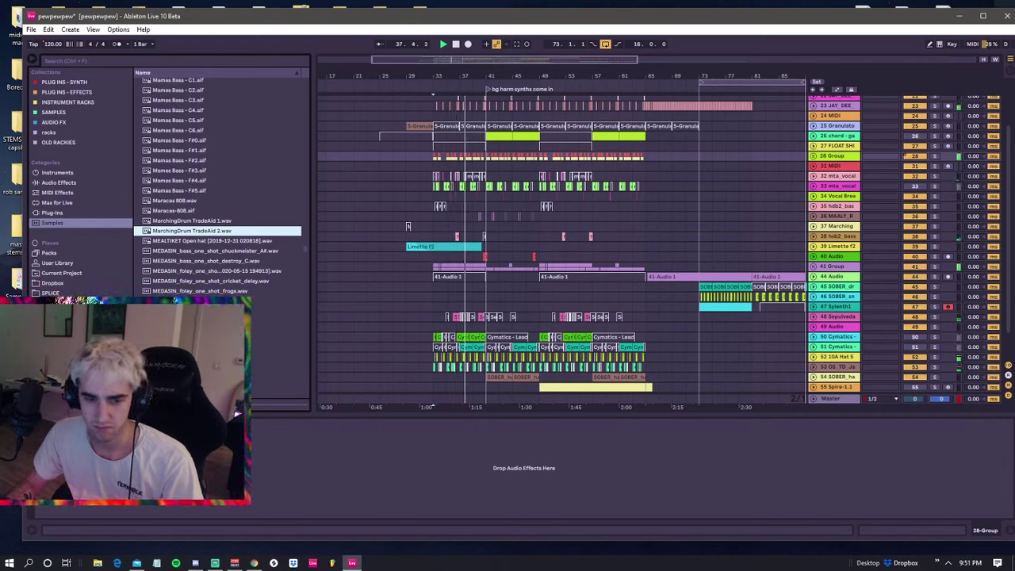
click(198, 291)
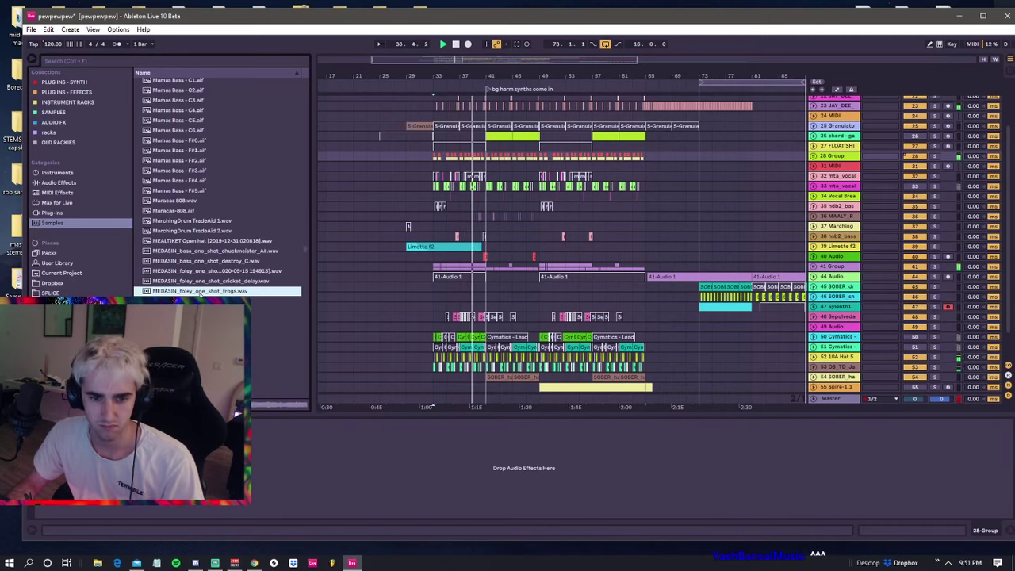
click(218, 283)
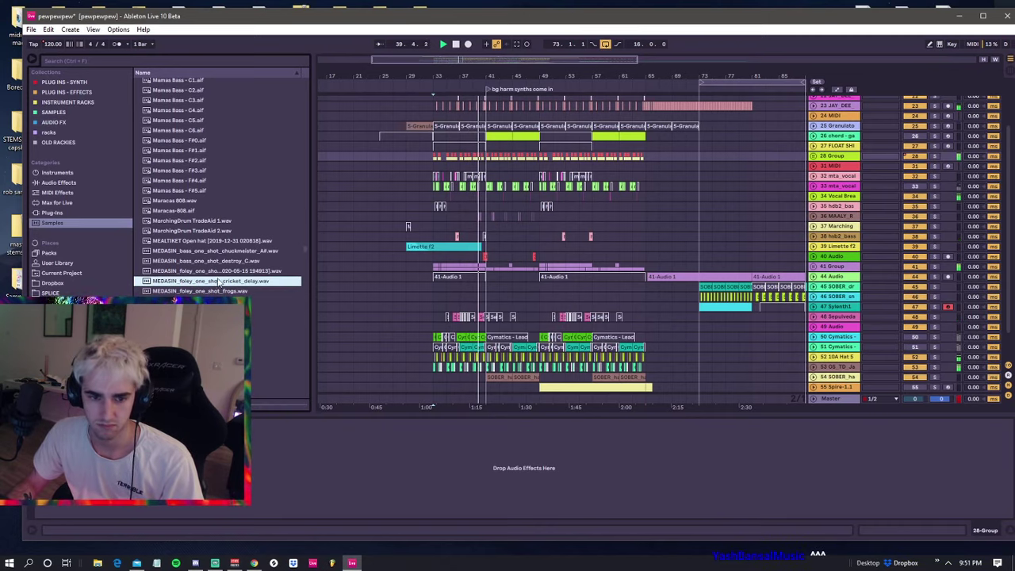
- Add MEDASIN_foley_one_shot_cricket_delay.wav to a new audio track below the track 28 group, with the clip starting at about 41.2.4
key(ctrl+t)
drag(212, 285, 487, 176)
drag(491, 75, 491, 127)
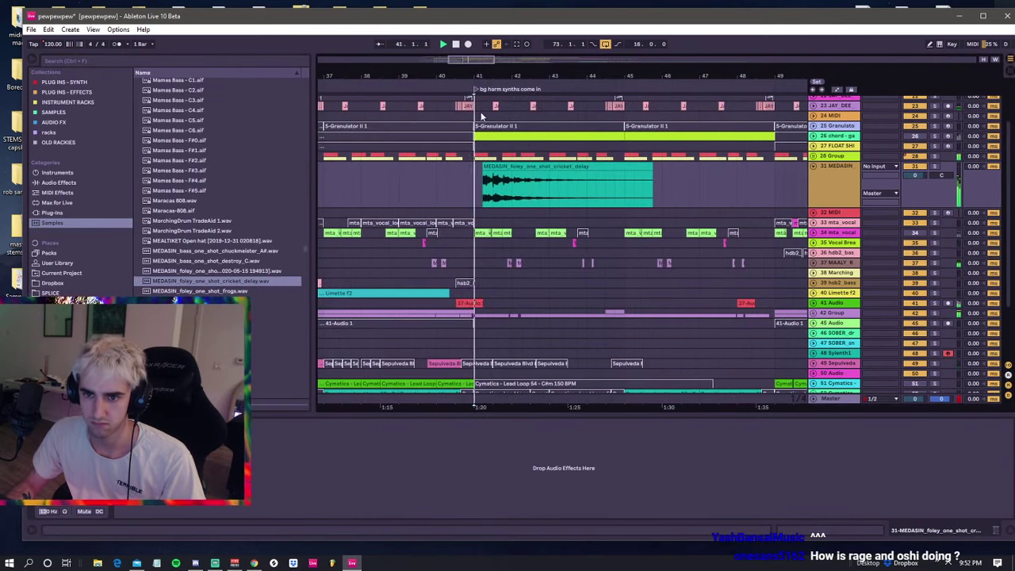
click(501, 168)
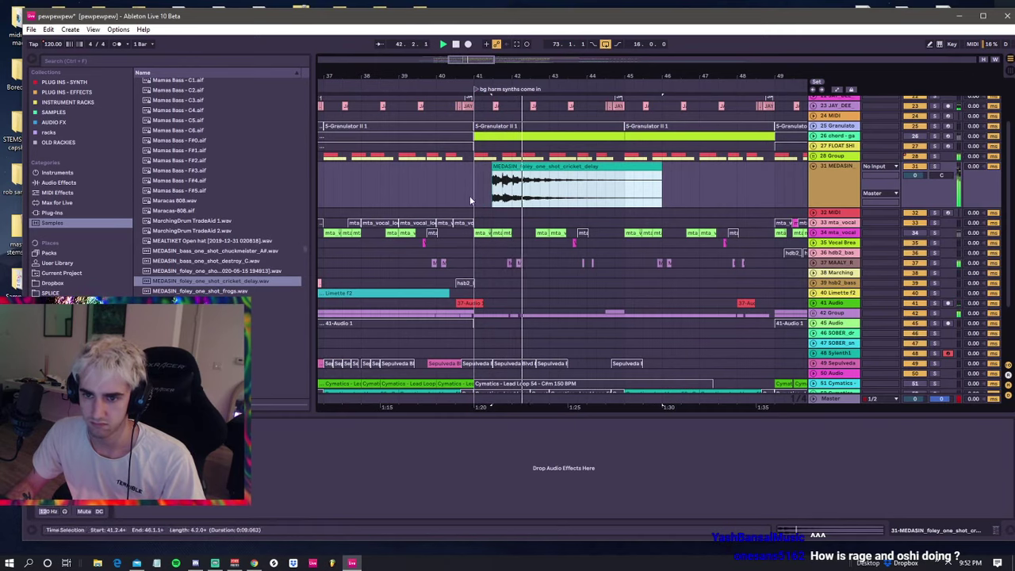
- Split the cricket delay clip on the beats at 42.1.1, 42.2.1, 42.3.1 and 42.4.1
drag(512, 77, 515, 102)
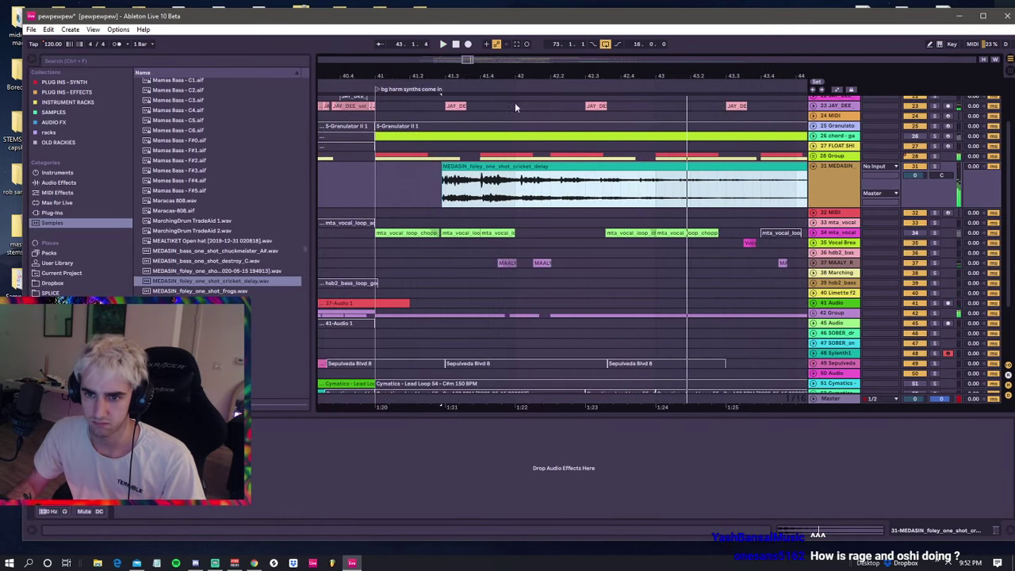
click(521, 186)
key(ctrl+e)
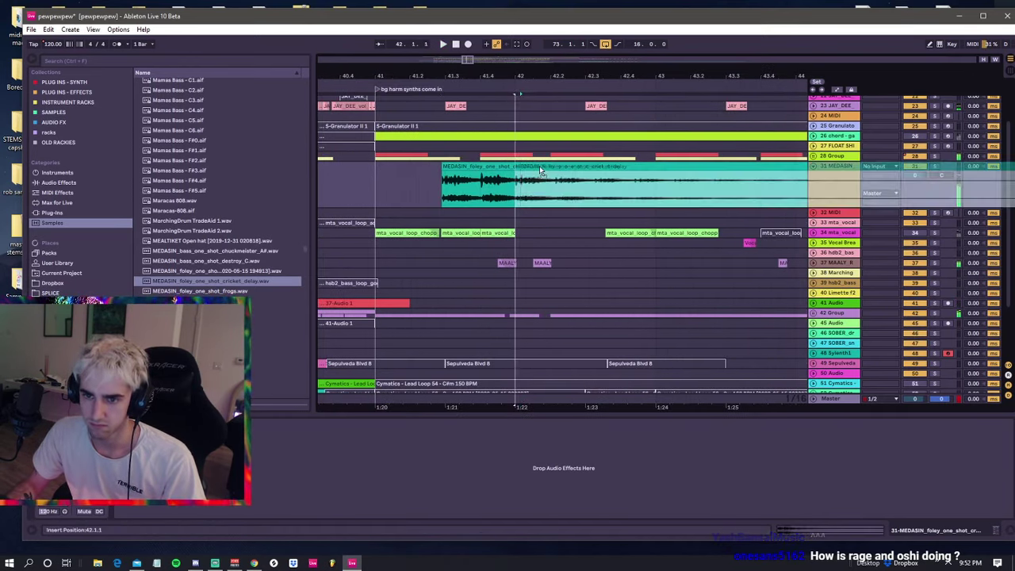
click(555, 187)
key(ctrl+e)
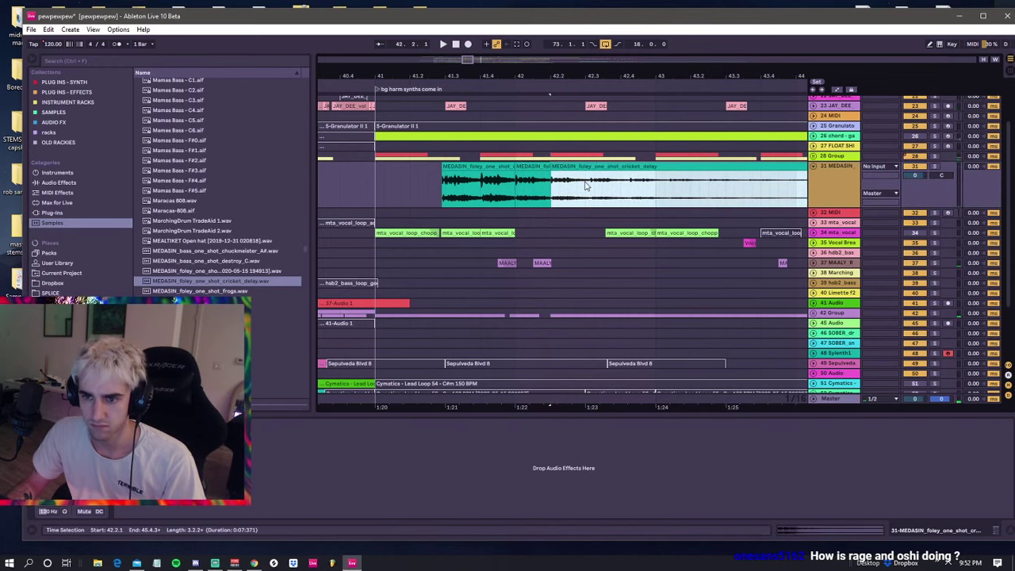
click(591, 187)
key(ctrl+e)
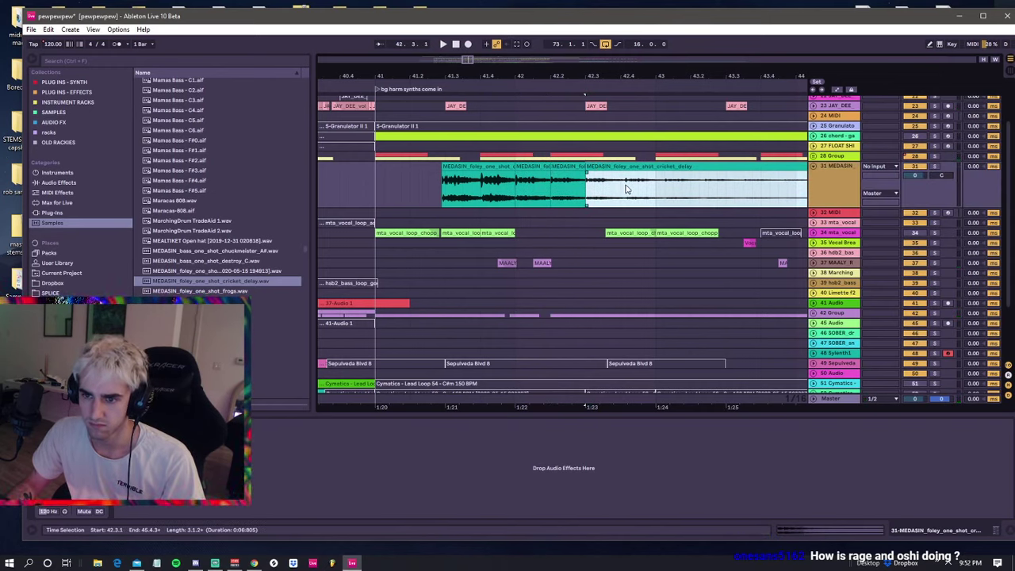
click(625, 187)
key(ctrl+e)
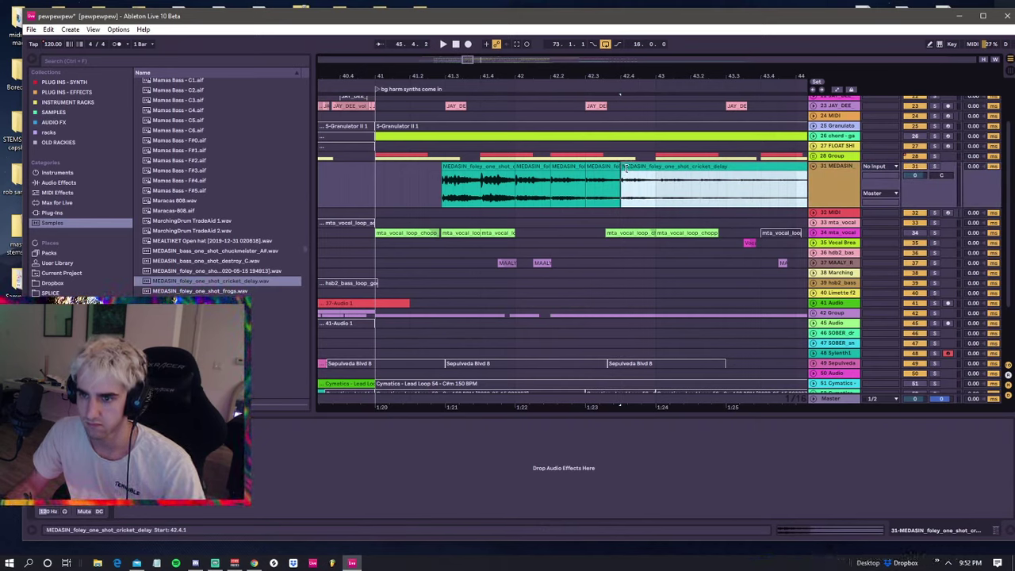
- Play back the chopped cricket delay foley clips on the MEDASIN track from about bar 41
click(607, 168)
click(486, 168)
key(space)
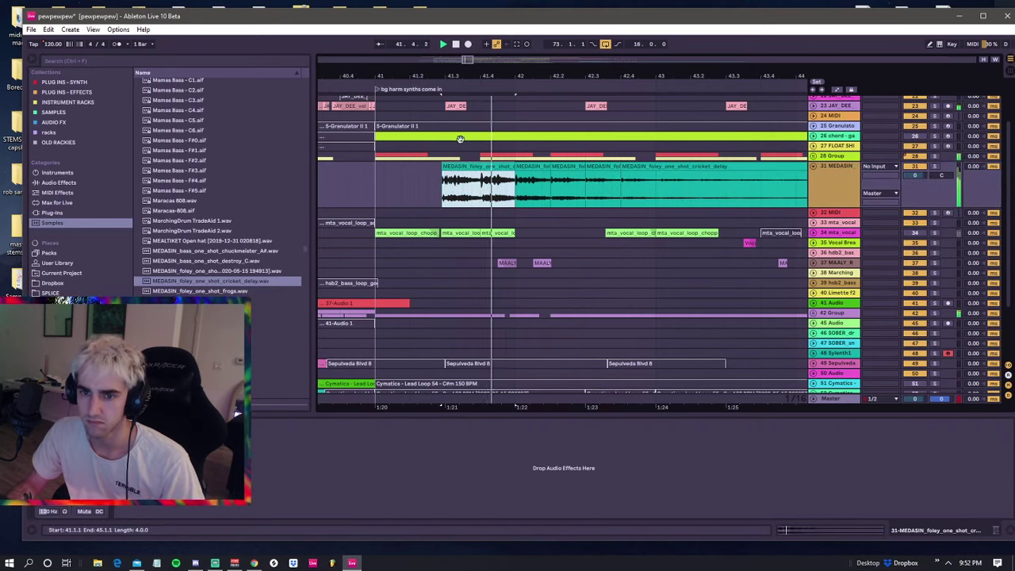
drag(492, 76, 447, 21)
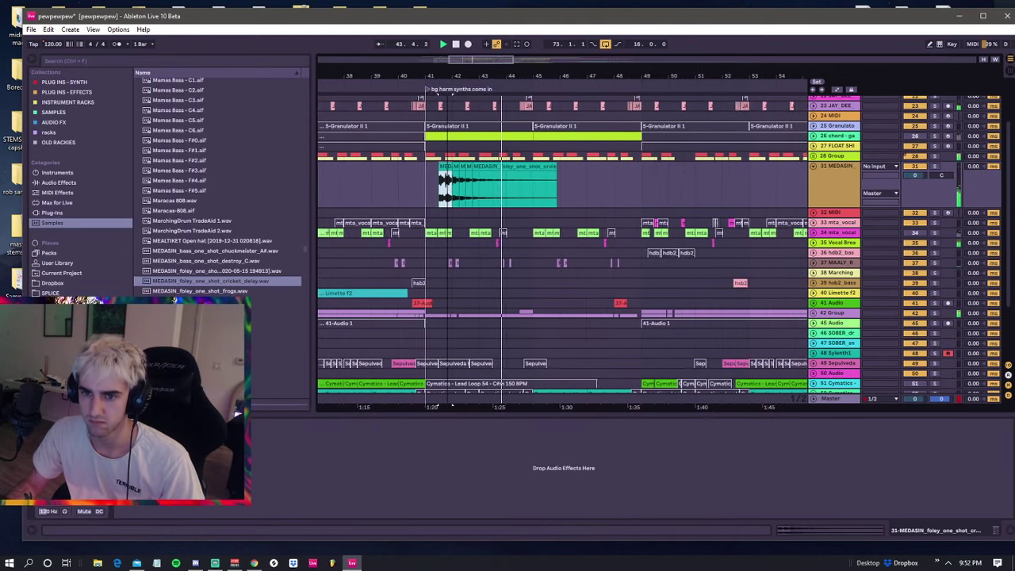
- Duplicate the cricket delay section from bars 41 to 49 so the copy fills bars 49 to 57
key(minus)
key(minus)
key(minus)
drag(537, 175, 588, 179)
key(ctrl+d)
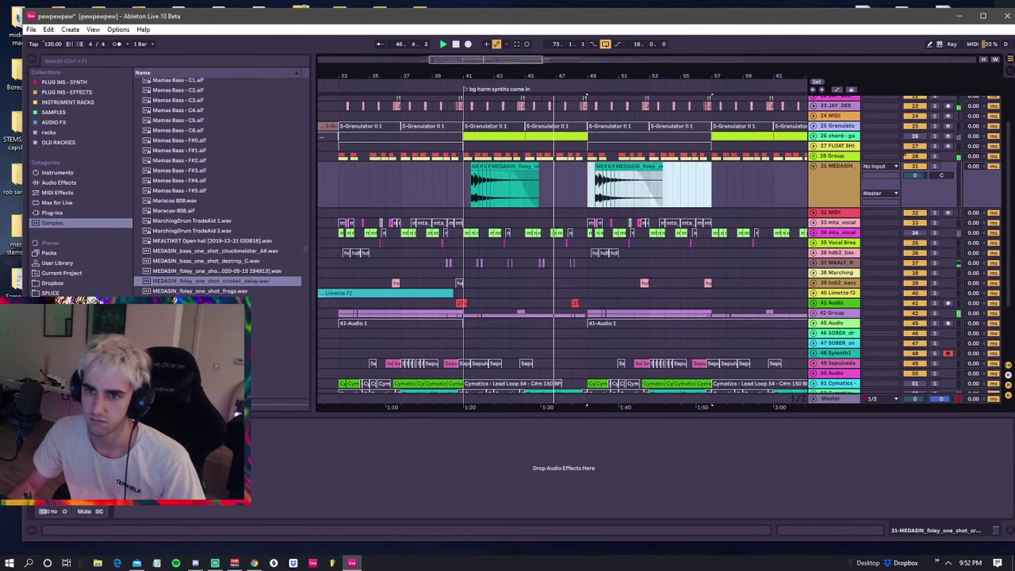
- Transpose the second group of cricket delay clips, starting around bar 49, to -20 semitones
key(minus)
key(minus)
shift+click(510, 168)
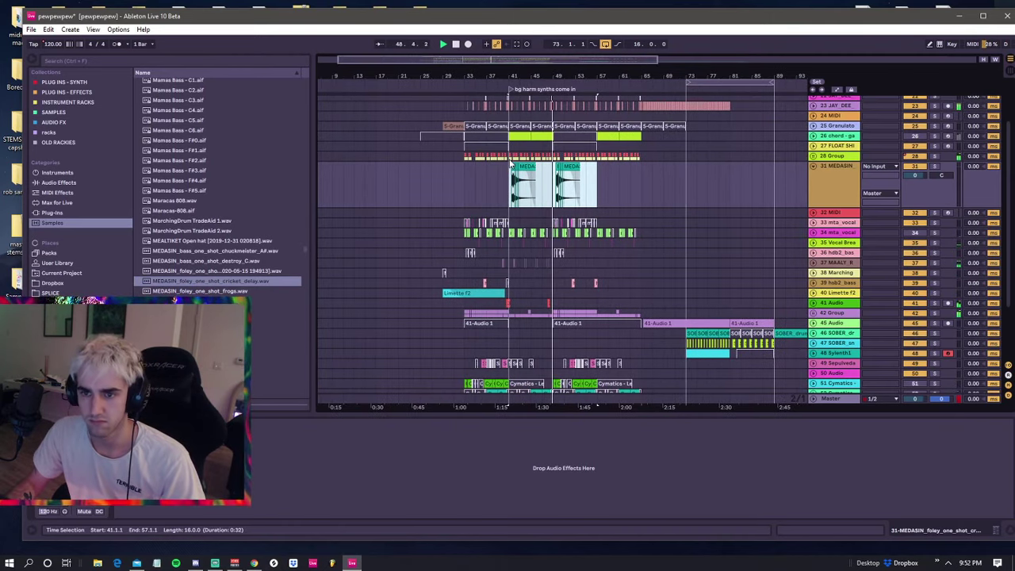
click(510, 158)
click(507, 172)
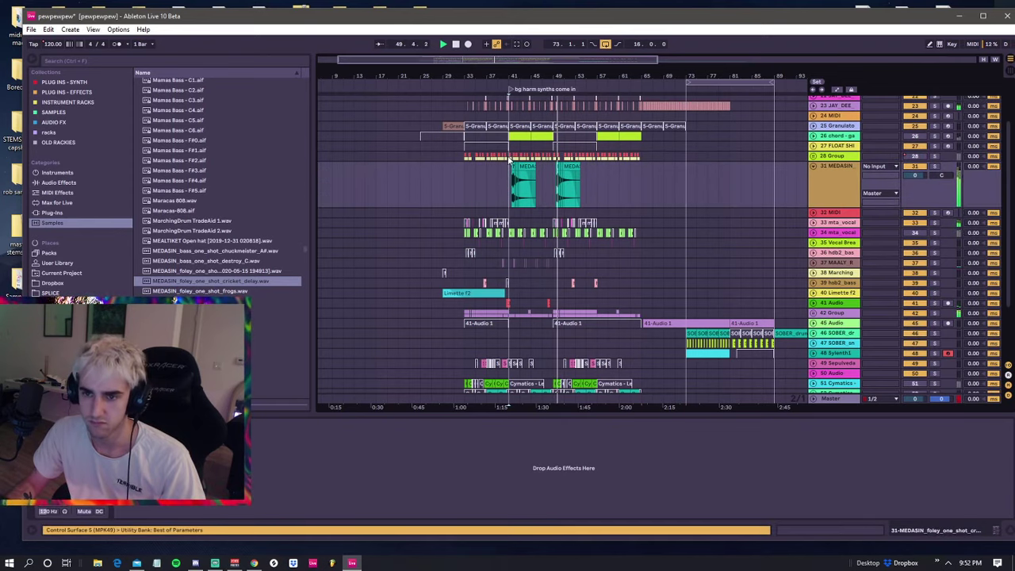
drag(554, 173, 582, 173)
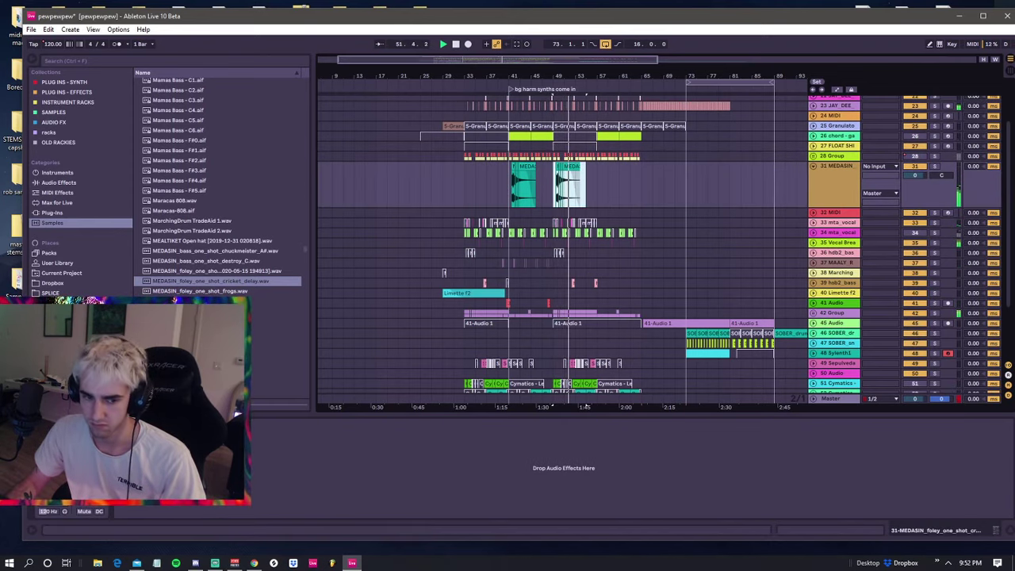
key(shift+Tab)
drag(112, 483, 83, 507)
key(space)
key(space)
key(Down)
key(Down)
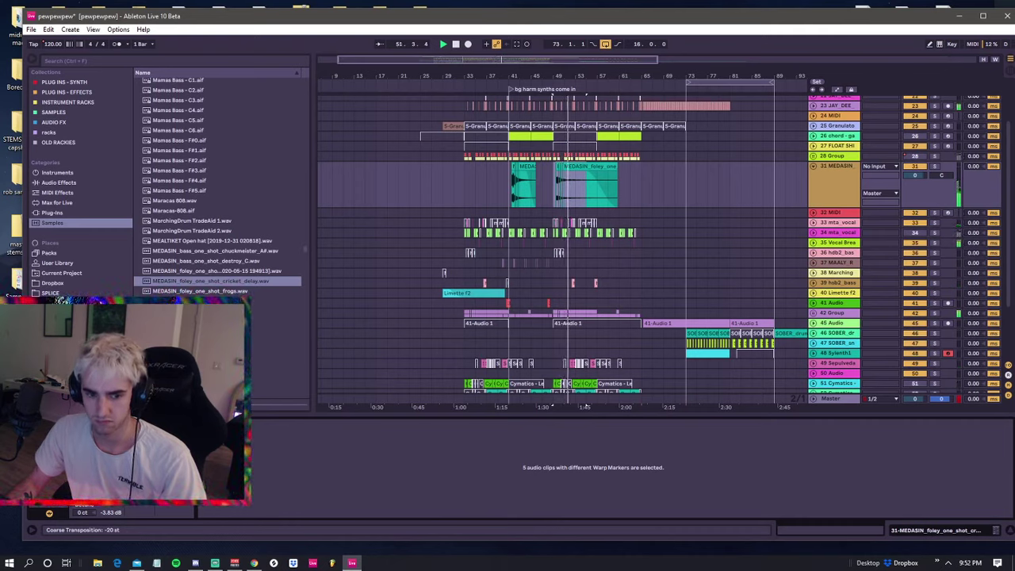
- Insert an audio track below the MEDASIN track and place Mega Swing Hats-140bpm.aif on it at bar 31
click(246, 251)
key(space)
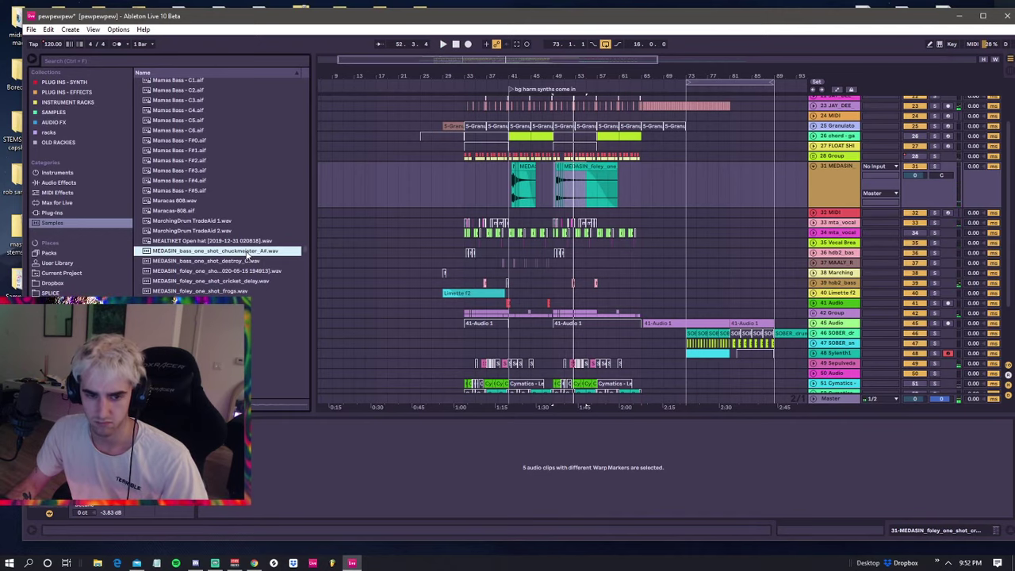
key(ctrl+t)
click(200, 301)
scroll(199, 301, down, 1)
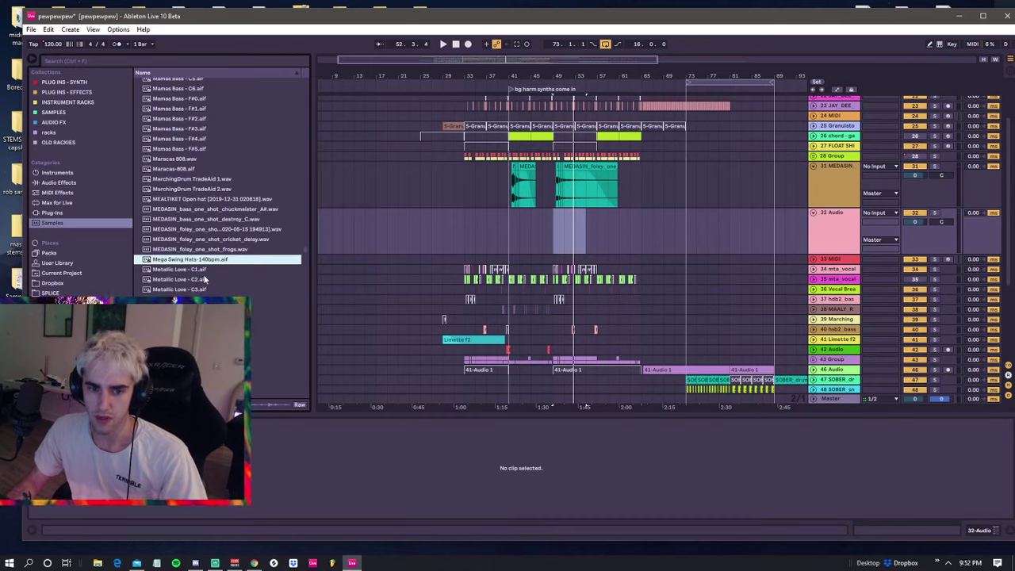
drag(212, 265, 452, 232)
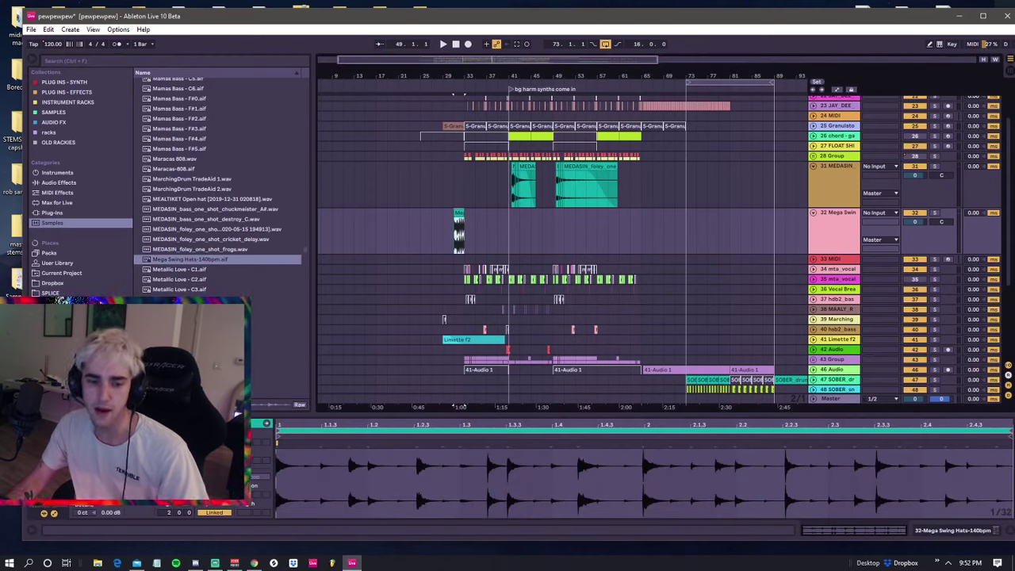
- Extend the Mega Swing Hats loop with a clip covering bars 33 to 37 and play it
key(space)
drag(463, 214, 486, 217)
click(468, 232)
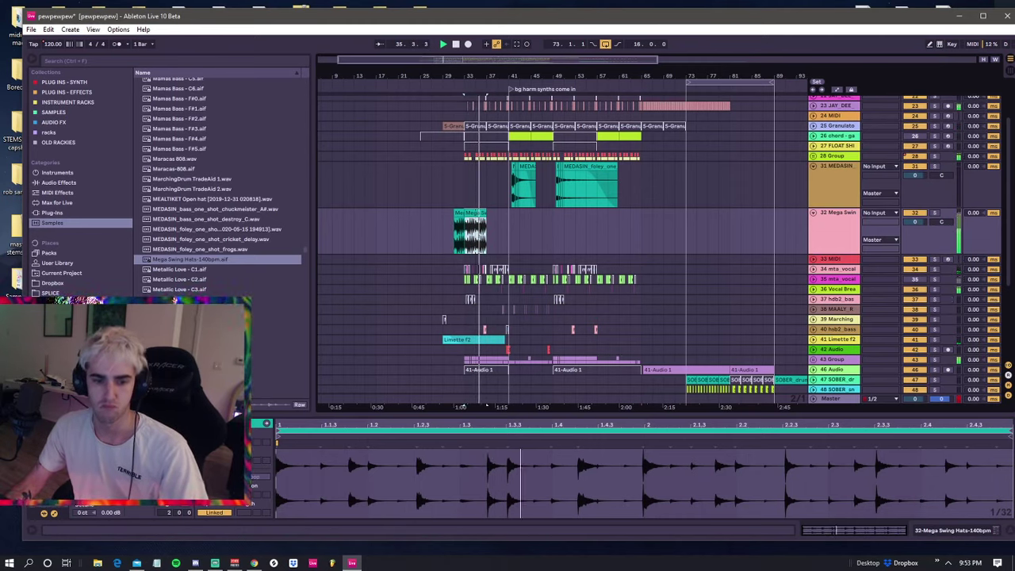
- Try a clip volume of about 4.81 dB on the bars 33 to 37 hats clip during playback
drag(110, 485, 109, 479)
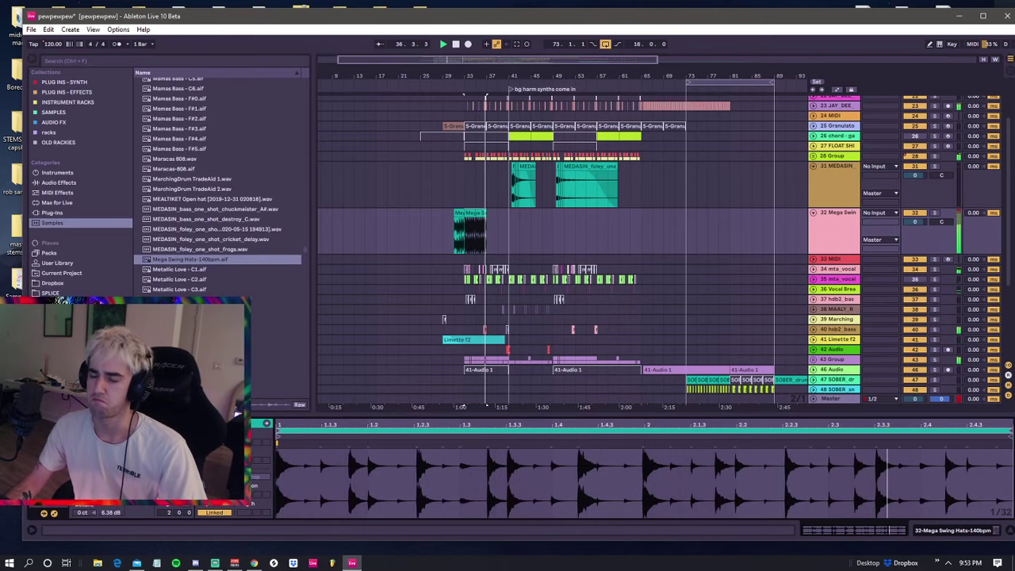
key(space)
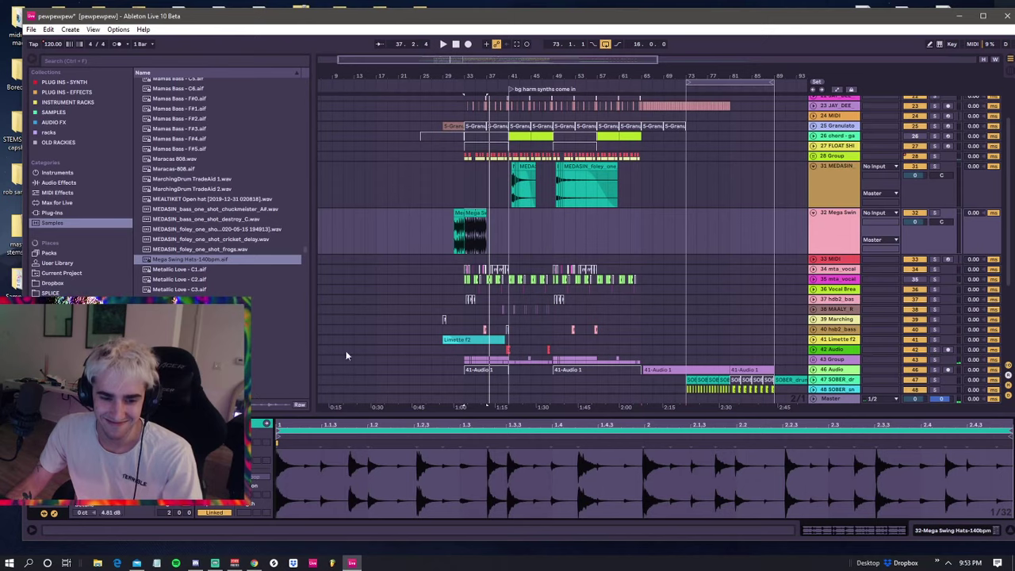
key(ctrl+z)
key(space)
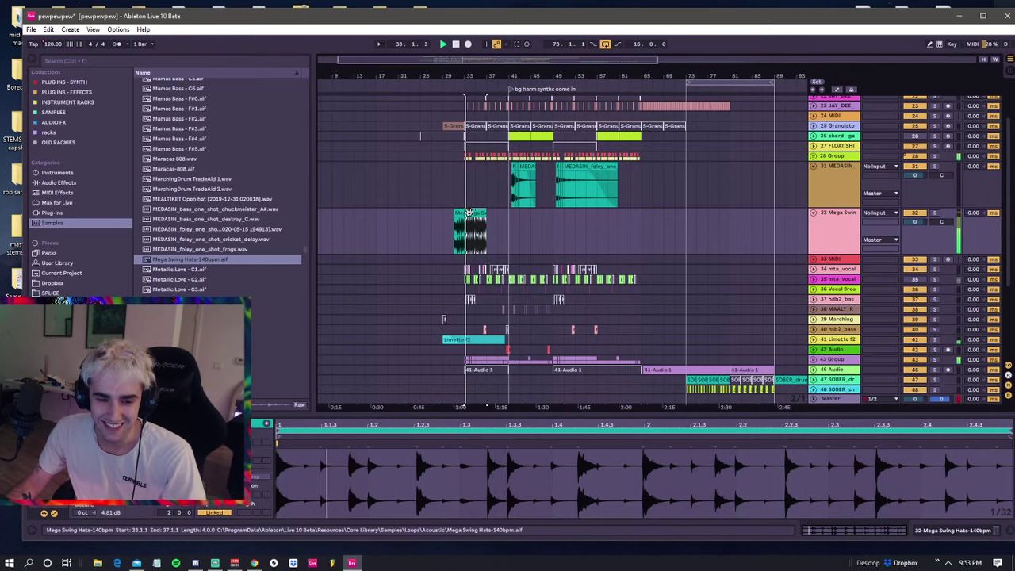
- Duplicate the hats clip through bar 41 and set the volume of both clips to about -4.73 dB
key(ctrl+d)
shift+click(469, 212)
drag(110, 478, 111, 492)
drag(111, 551, 110, 564)
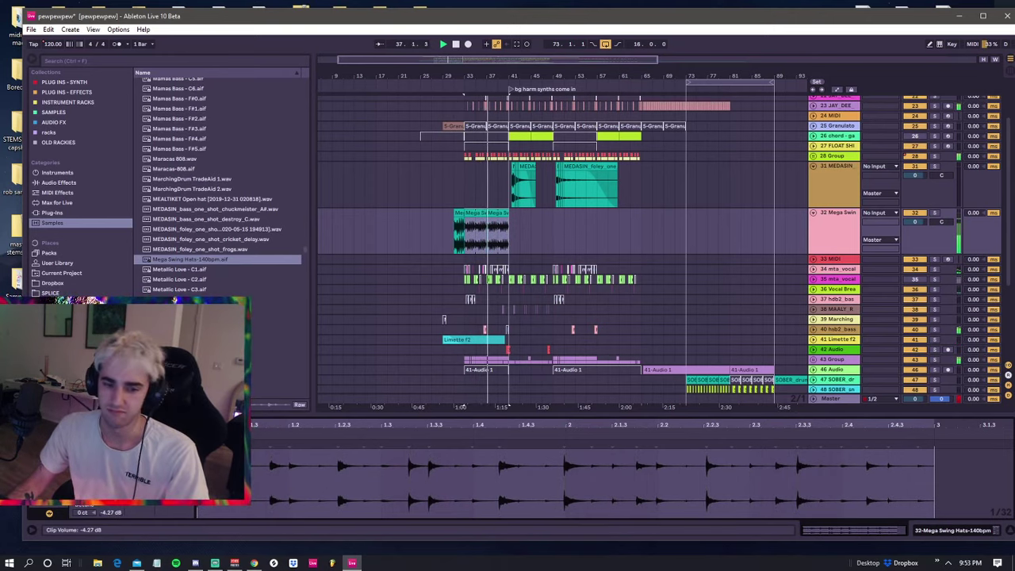
- Deactivate the hats clips from bar 33 to 41 and cut them down to bars 33–35 and 37–39
click(457, 212)
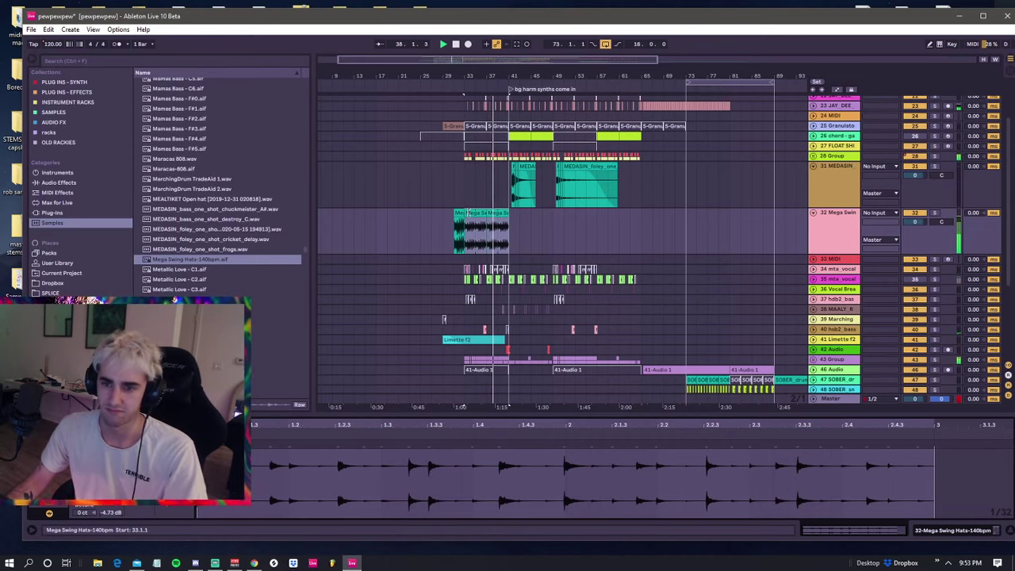
key(0)
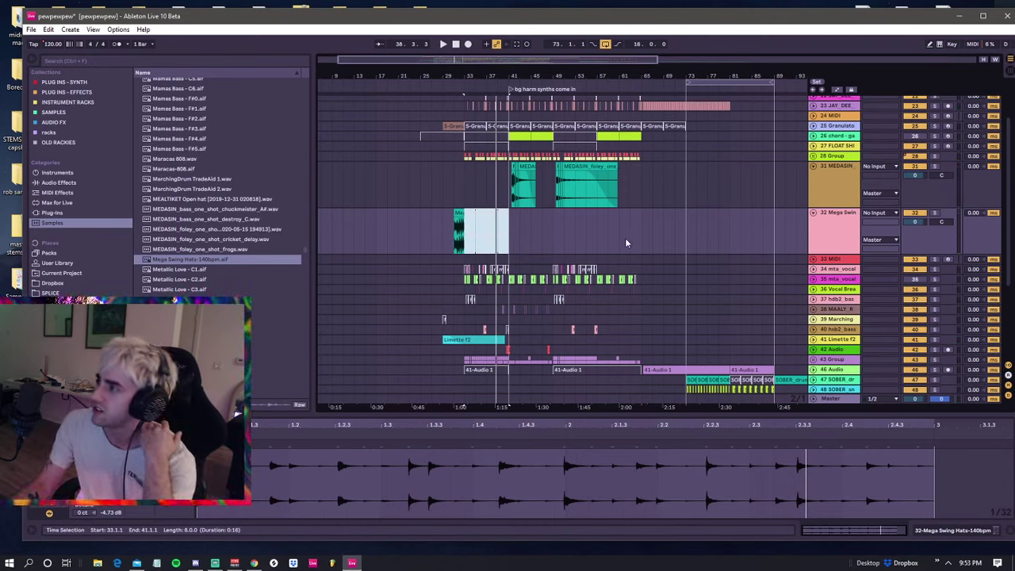
click(468, 215)
click(496, 212)
click(479, 214)
drag(485, 214, 502, 242)
click(500, 235)
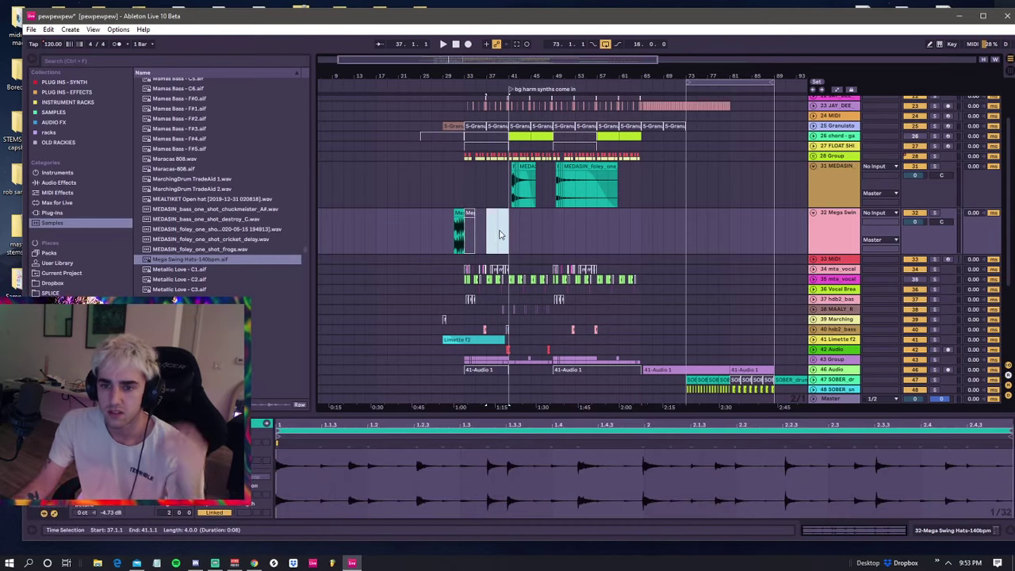
shift+click(458, 228)
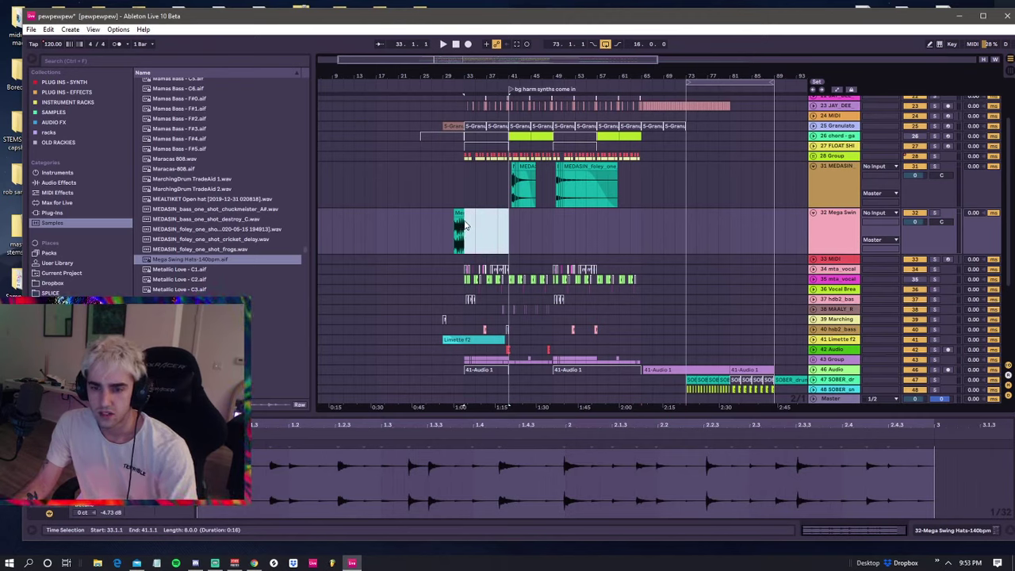
click(460, 194)
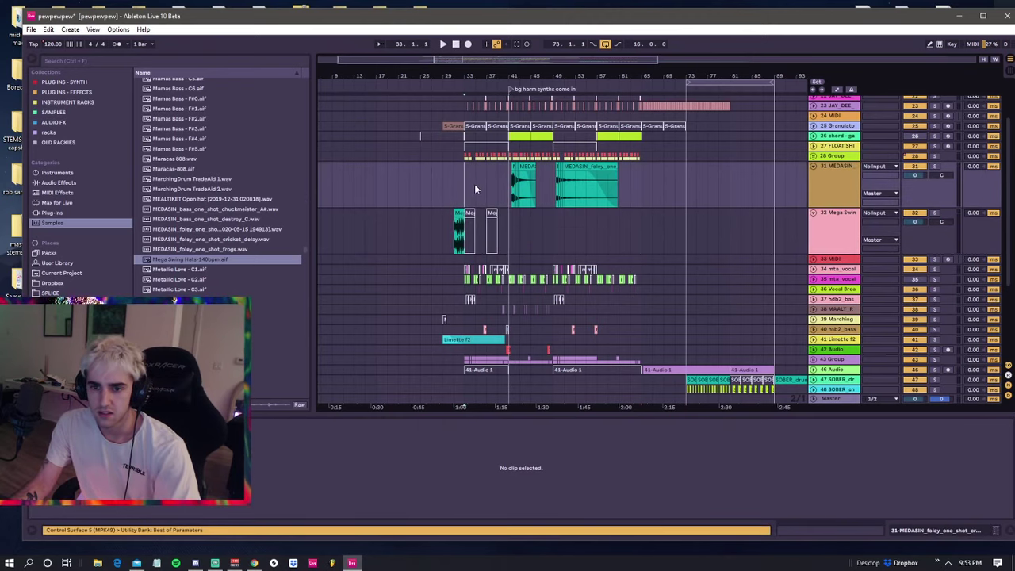
mouse_move(463, 187)
mouse_down()
mouse_move(511, 179)
mouse_move(466, 187)
mouse_up()
click(463, 157)
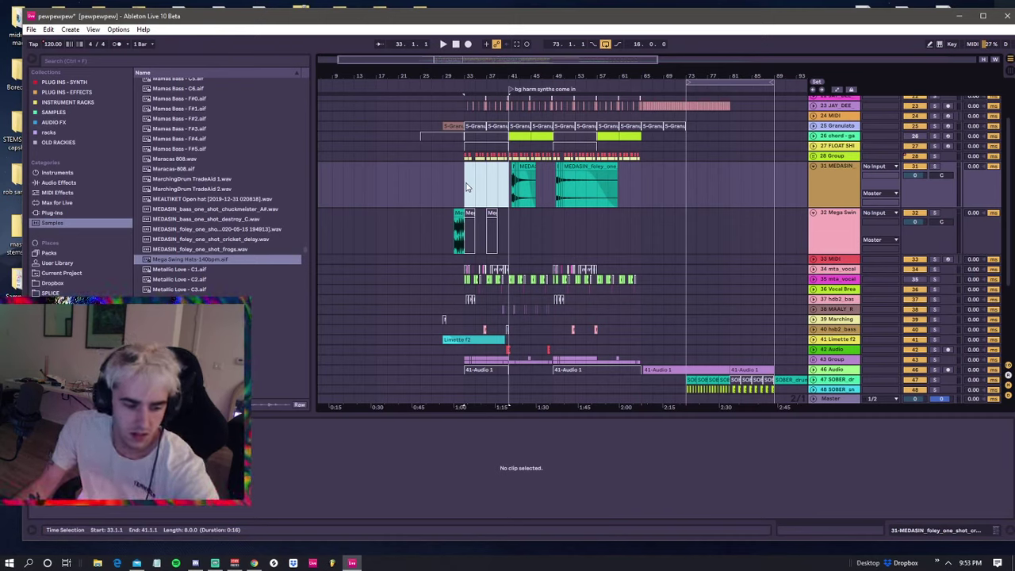
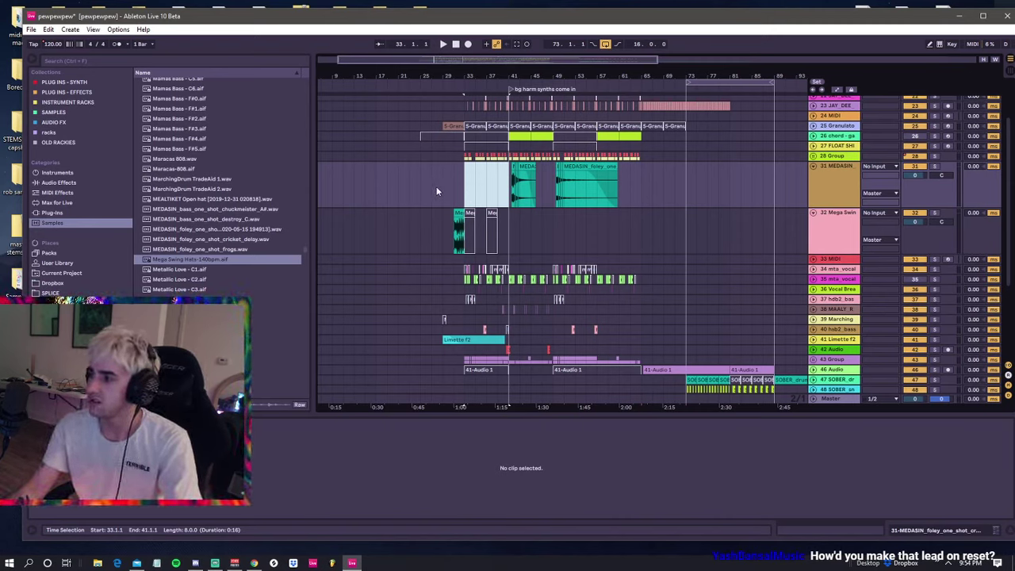
click(453, 183)
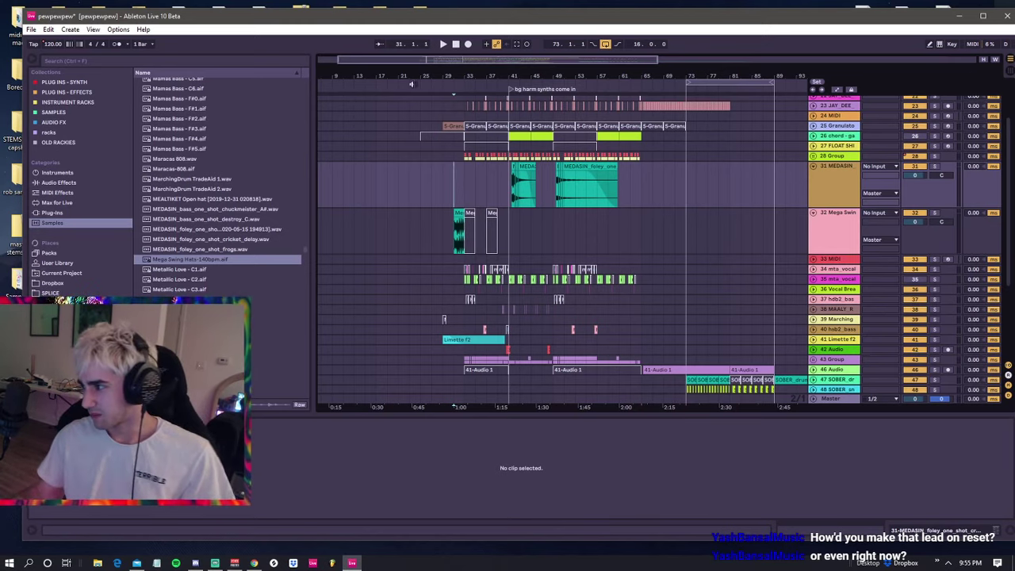
click(459, 181)
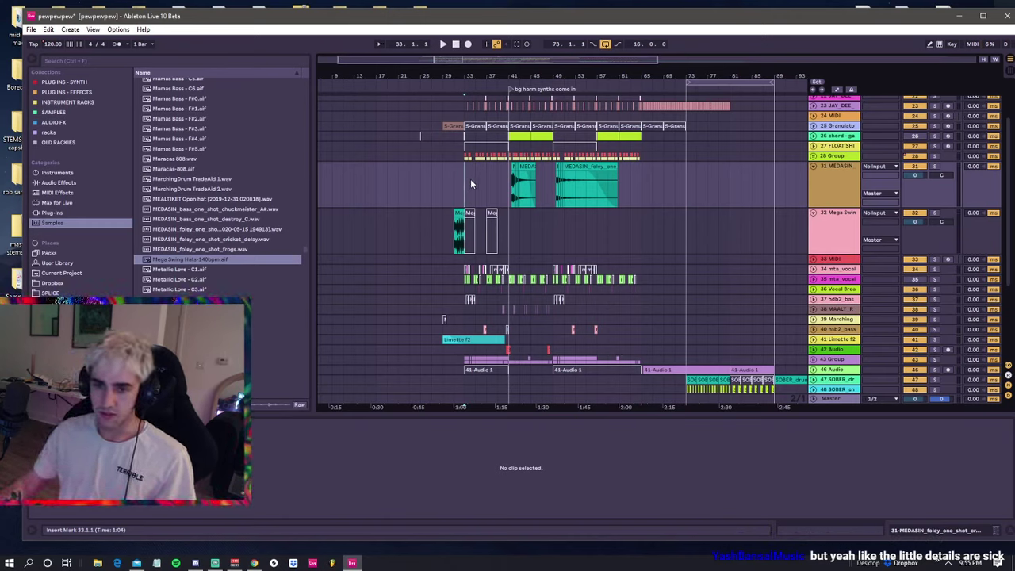
- Play the arrangement from bar 31 and inspect the active Mega Swing Hats clip's envelope settings
key(space)
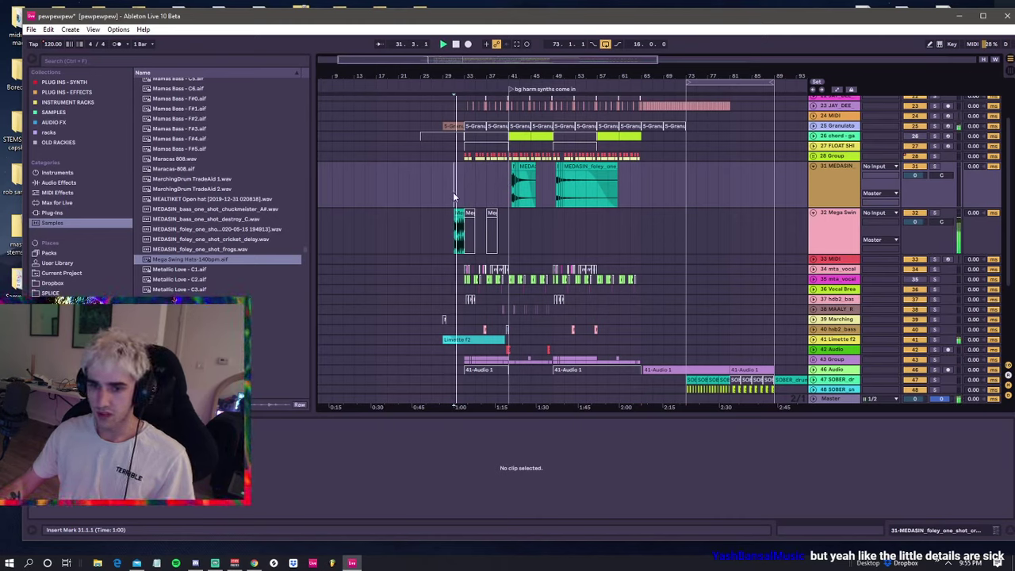
click(459, 228)
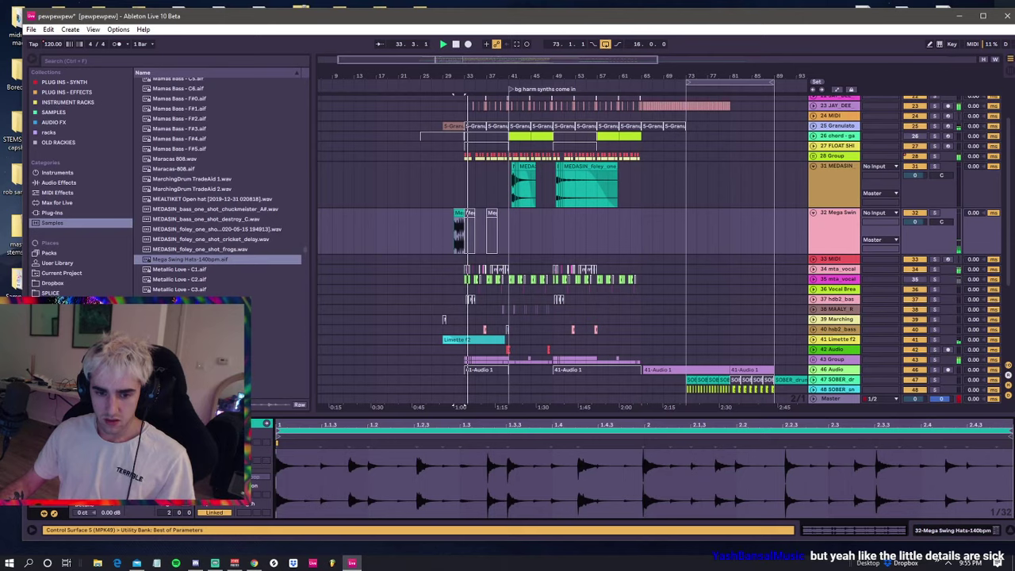
click(233, 436)
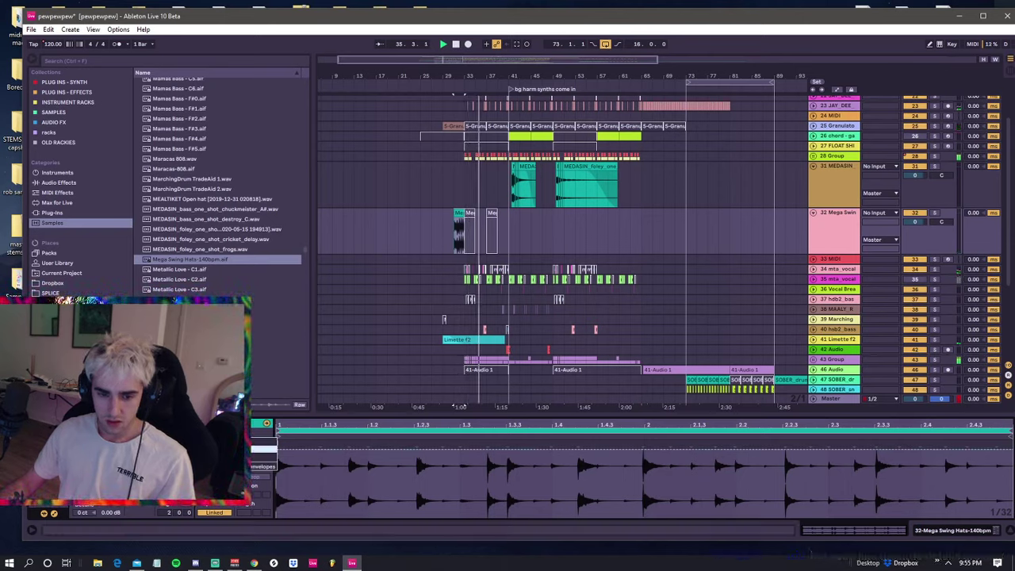
click(466, 201)
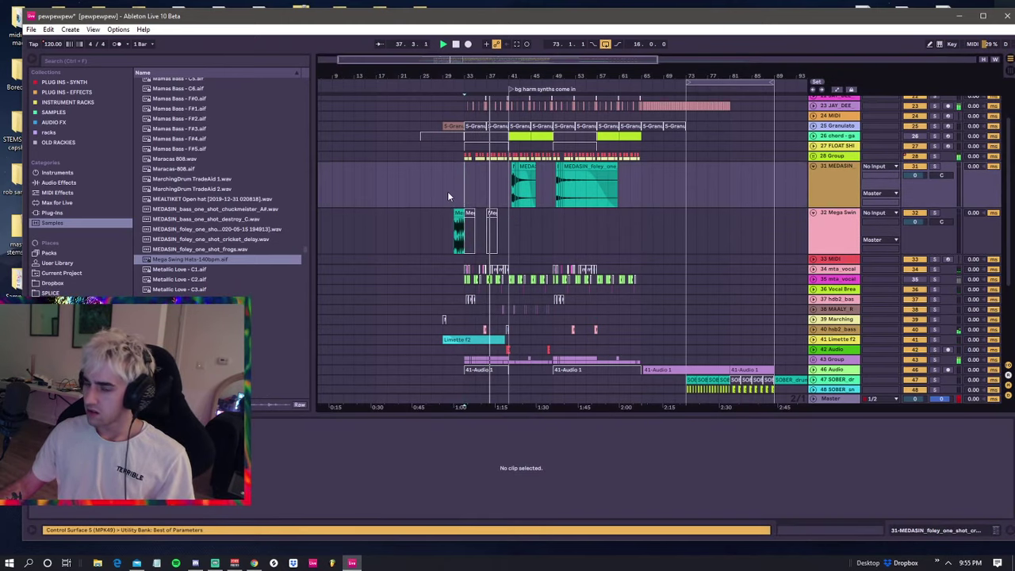
click(466, 156)
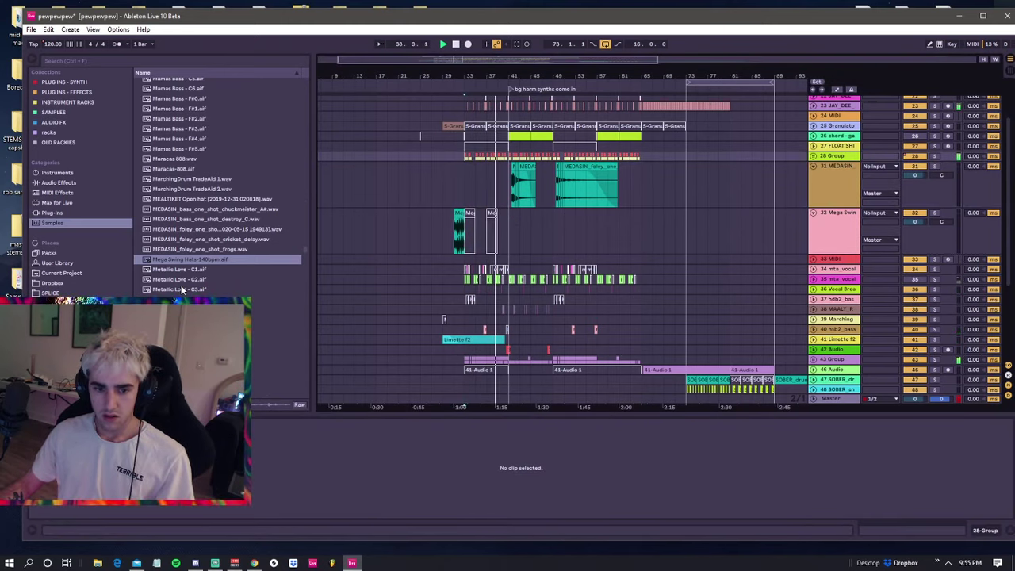
- Find another short sample below Moogy.aif in the browser and place it on the hats track just before bar 41
scroll(181, 289, down, 2)
scroll(180, 290, down, 3)
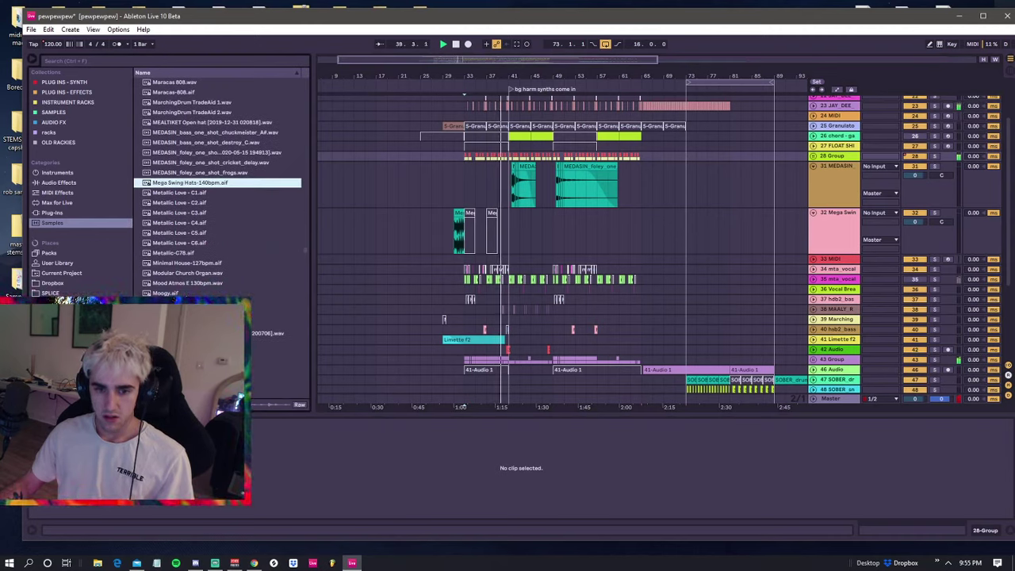
click(182, 302)
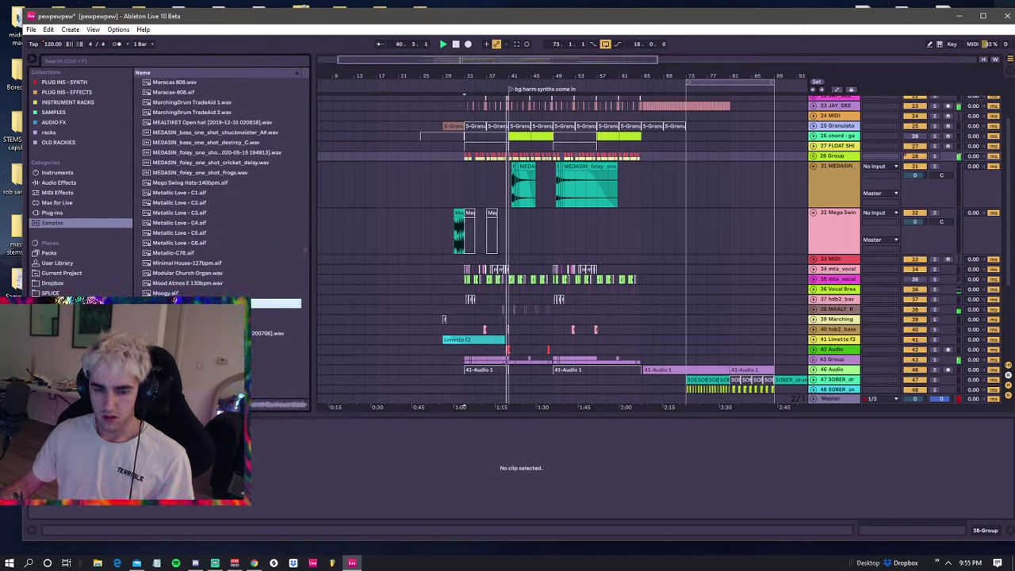
click(498, 238)
drag(499, 239, 507, 237)
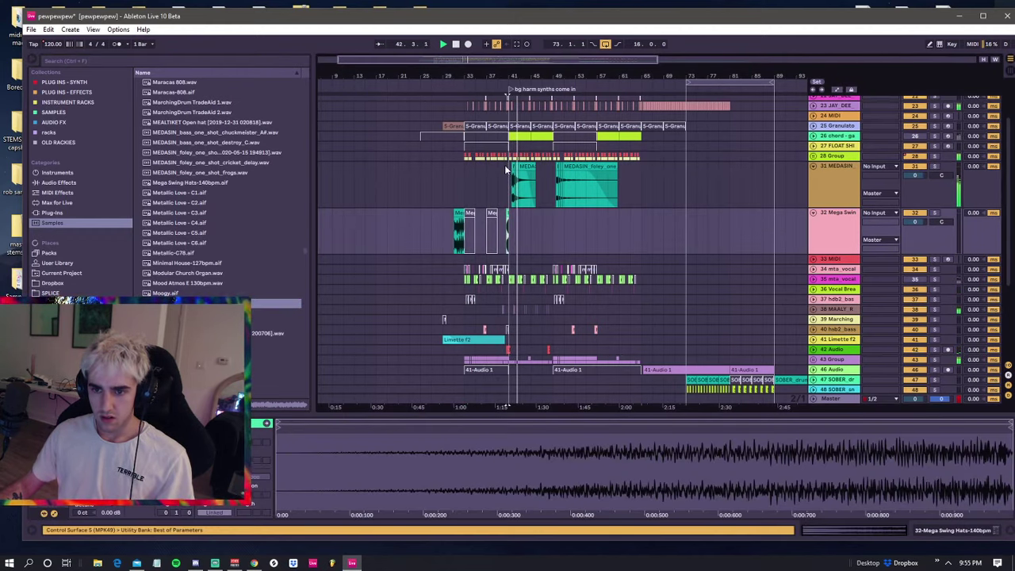
- Replay the transition into bar 41 several times to audition the short sample in context
key(space)
key(space)
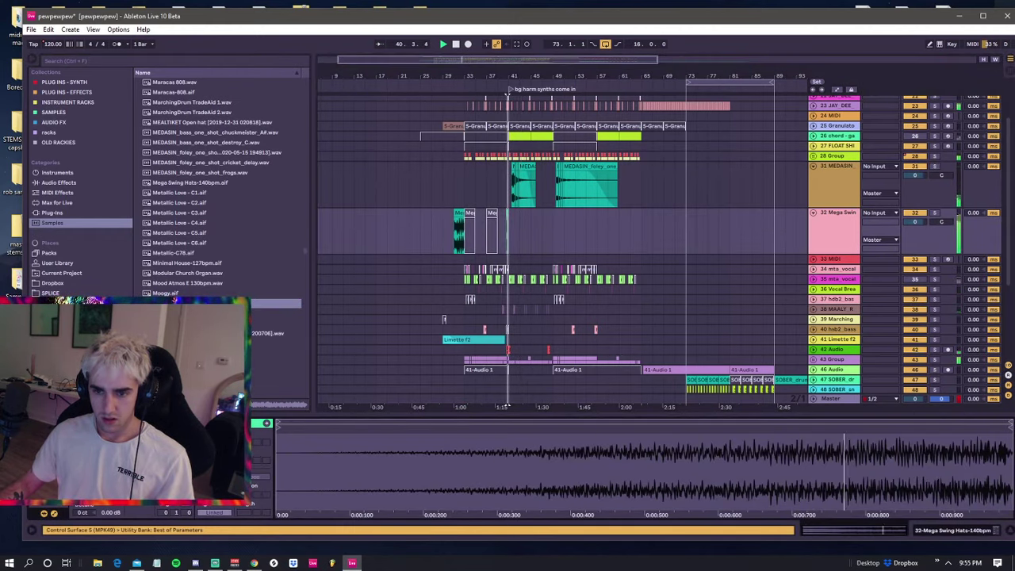
key(space)
key(space)
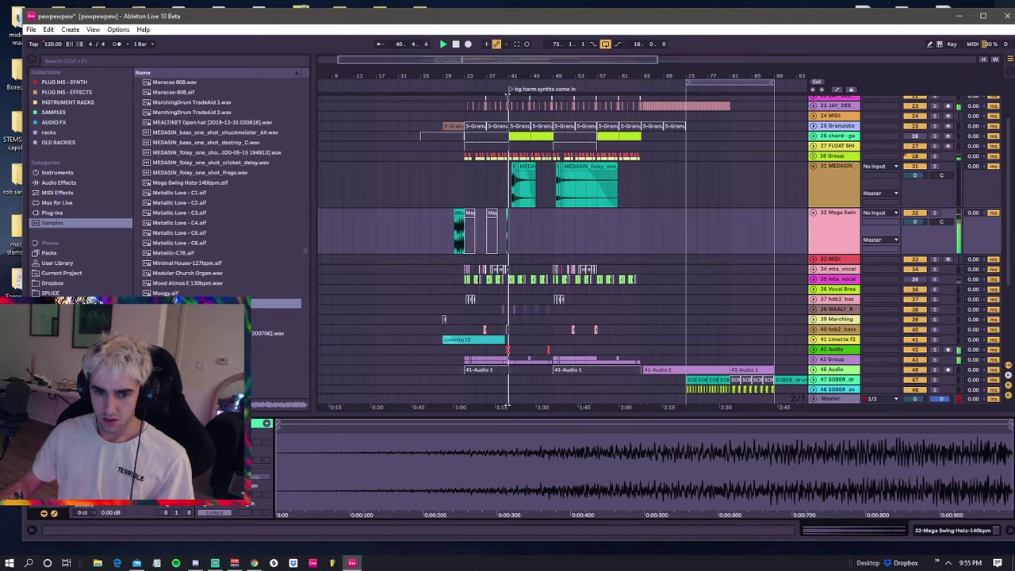
key(space)
key(space)
key(space)
key(space)
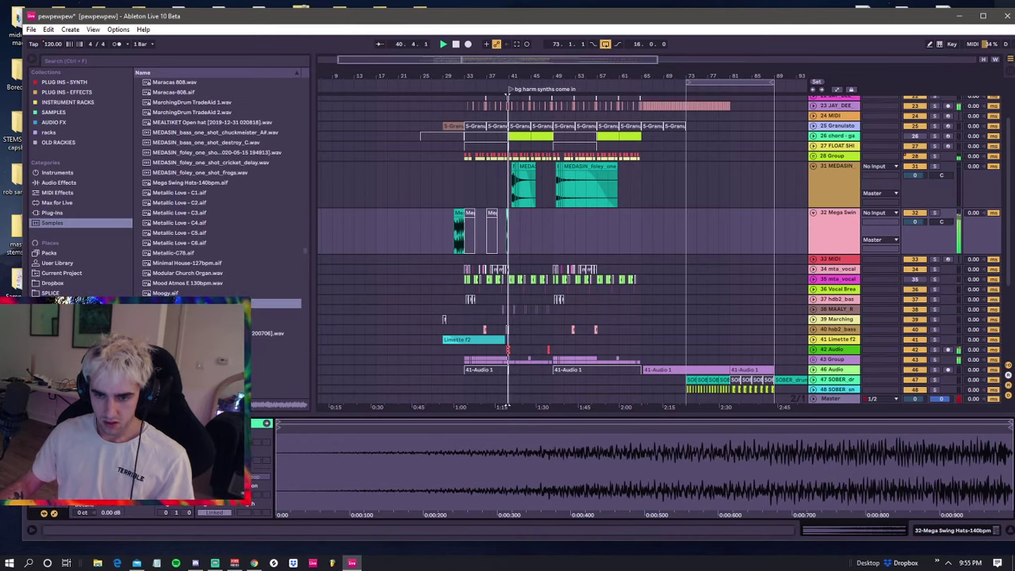
- Lower the short sample clip just before bar 41 to -3.51 dB and replay it
drag(515, 77, 514, 126)
key(space)
key(space)
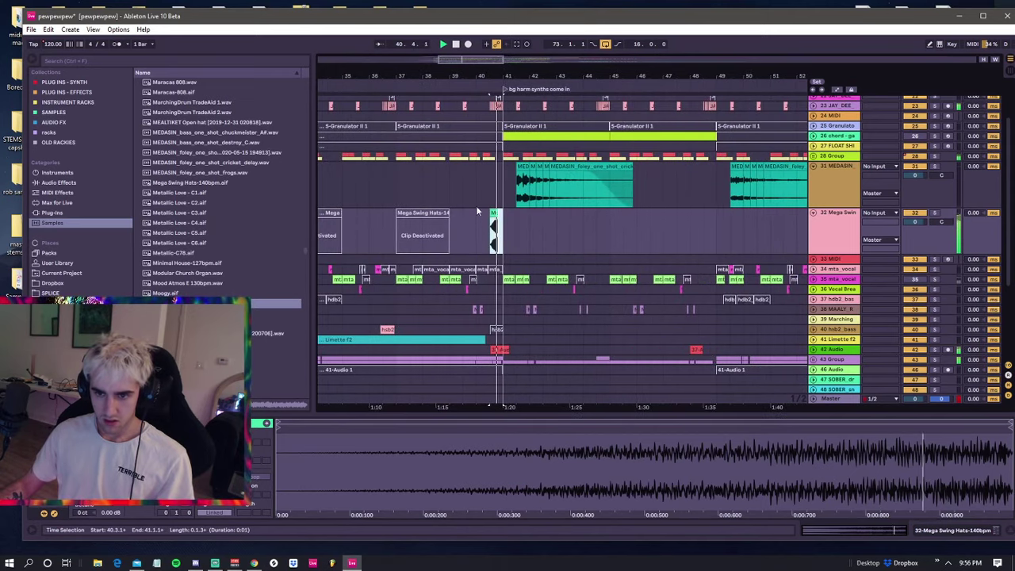
click(478, 199)
click(492, 231)
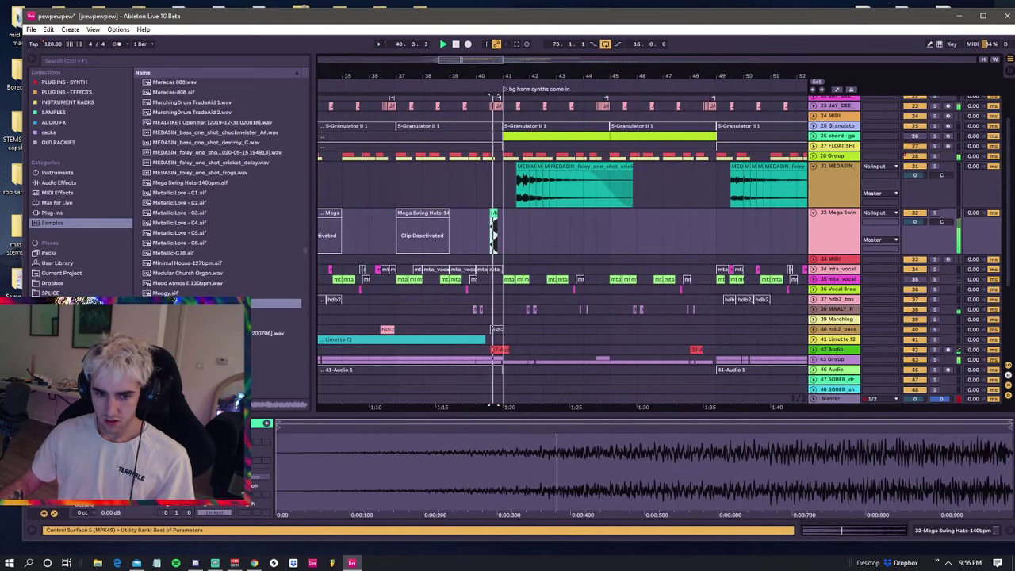
drag(111, 472, 111, 481)
key(space)
key(space)
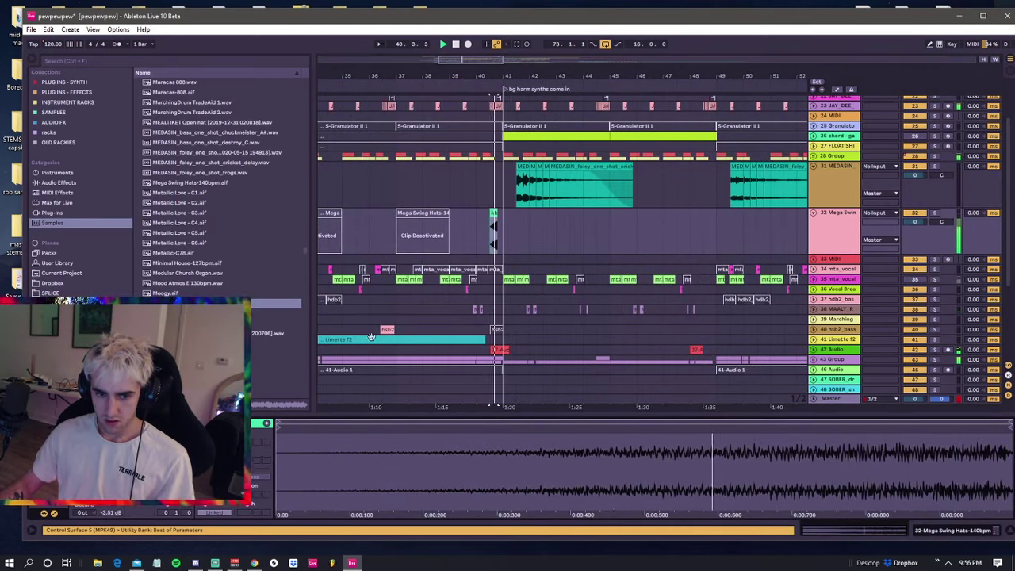
- Reverse the short sample clip and shift it later so that it ends at bar 41
key(r)
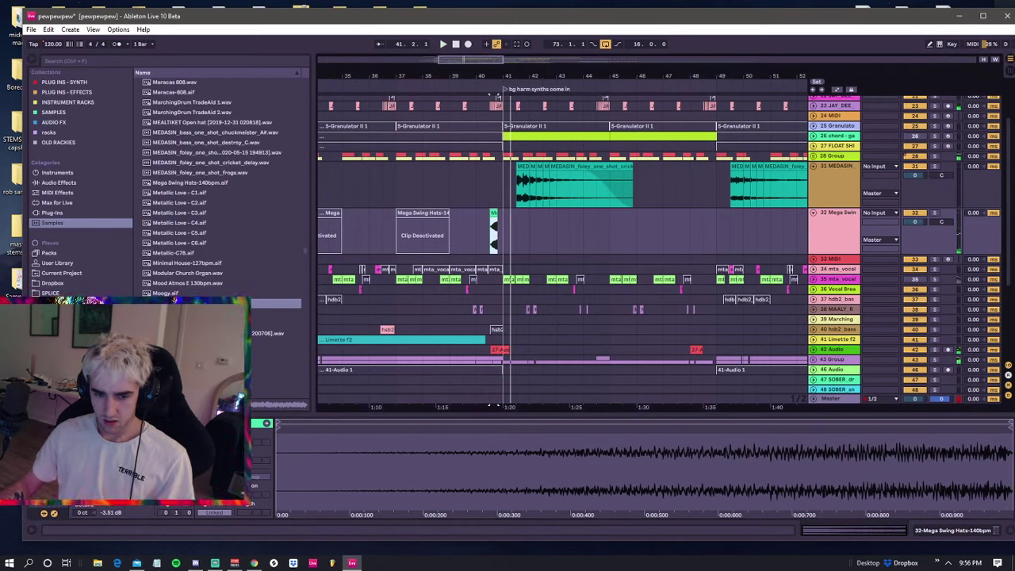
key(space)
key(space)
drag(493, 212, 500, 212)
click(489, 198)
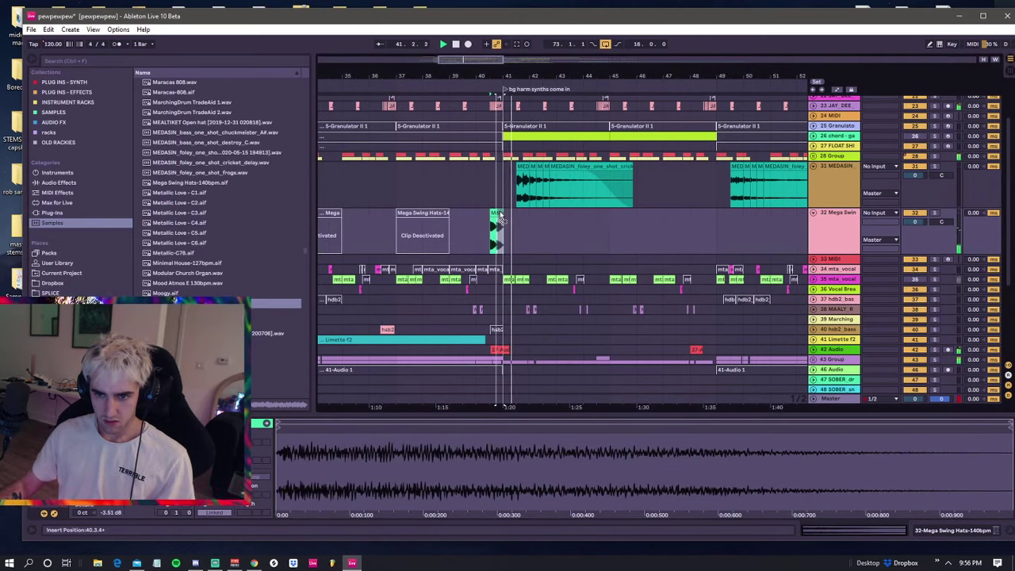
key(space)
key(space)
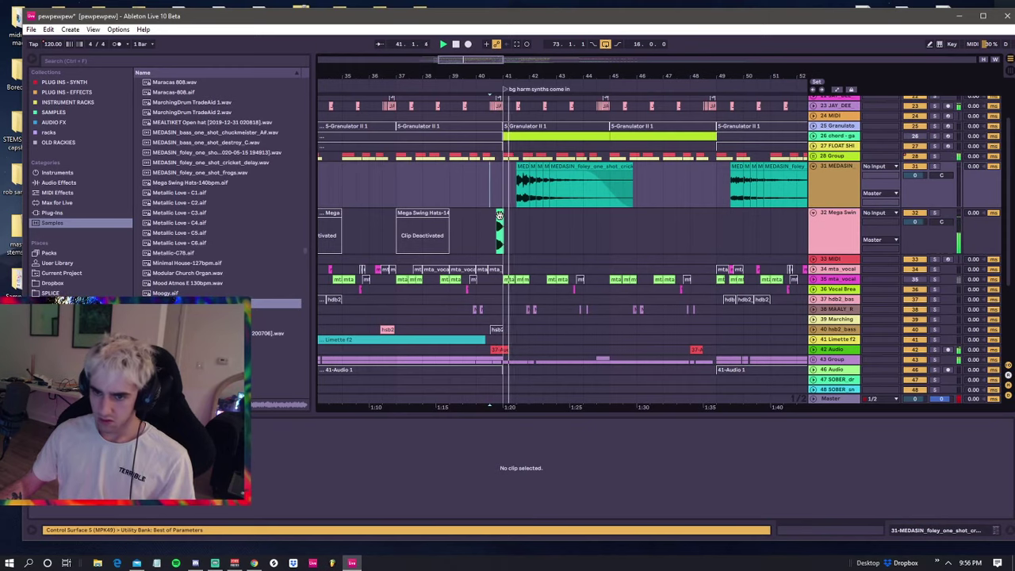
- Fit the reversed Morph Pad clip between beat 40.4 and bar 41 and replay the transition
click(500, 213)
click(490, 225)
key(space)
key(space)
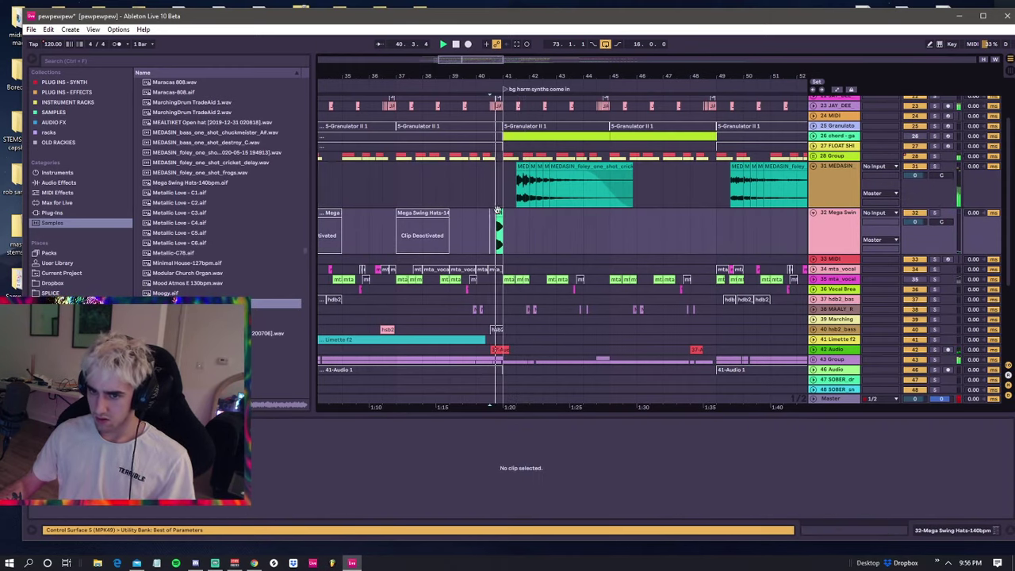
click(498, 211)
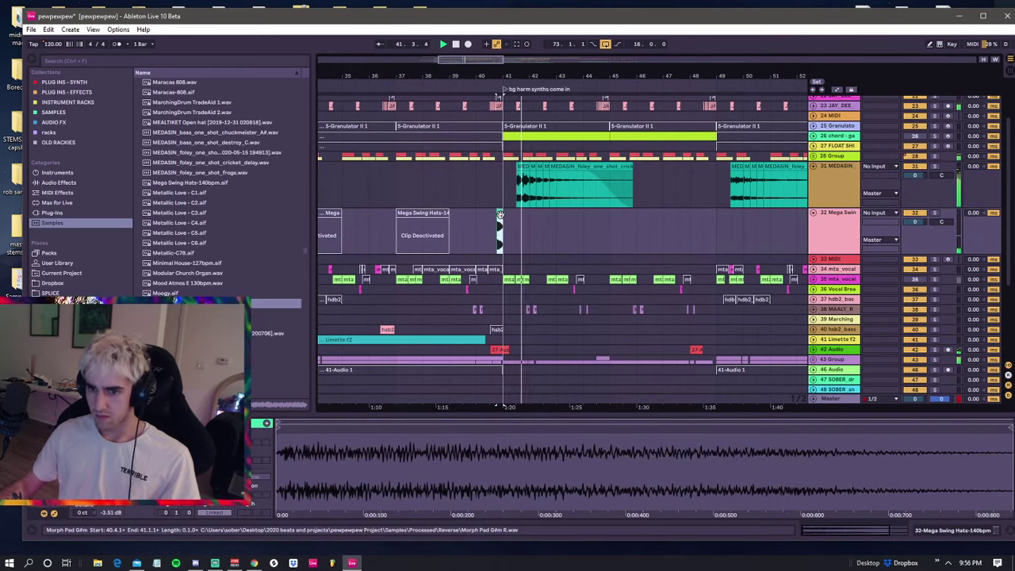
- Select the foley cricket delay clips from bar 41 to 45 and lower their gain to -8.81 dB
key(a)
key(a)
key(plus)
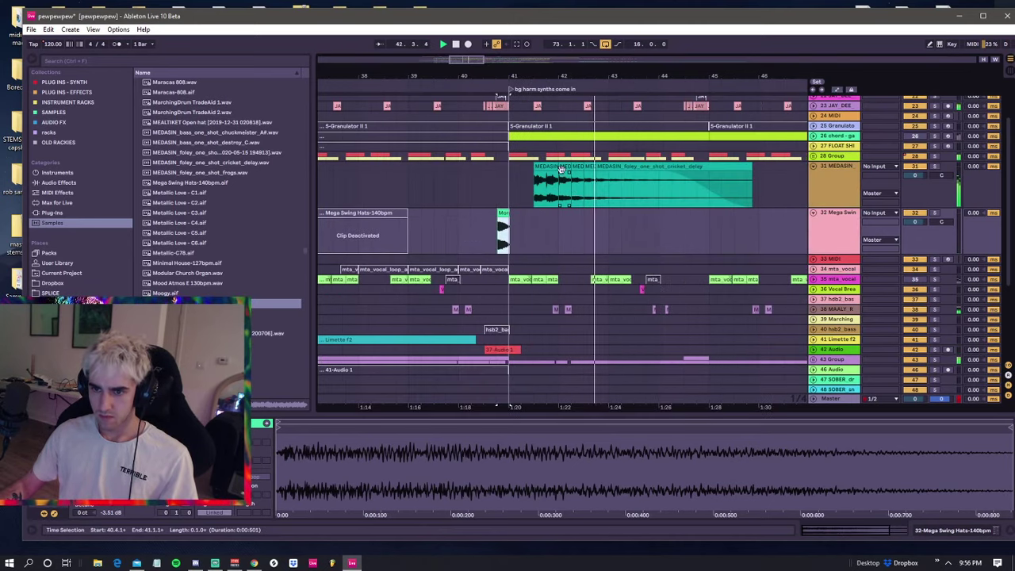
drag(508, 170, 753, 182)
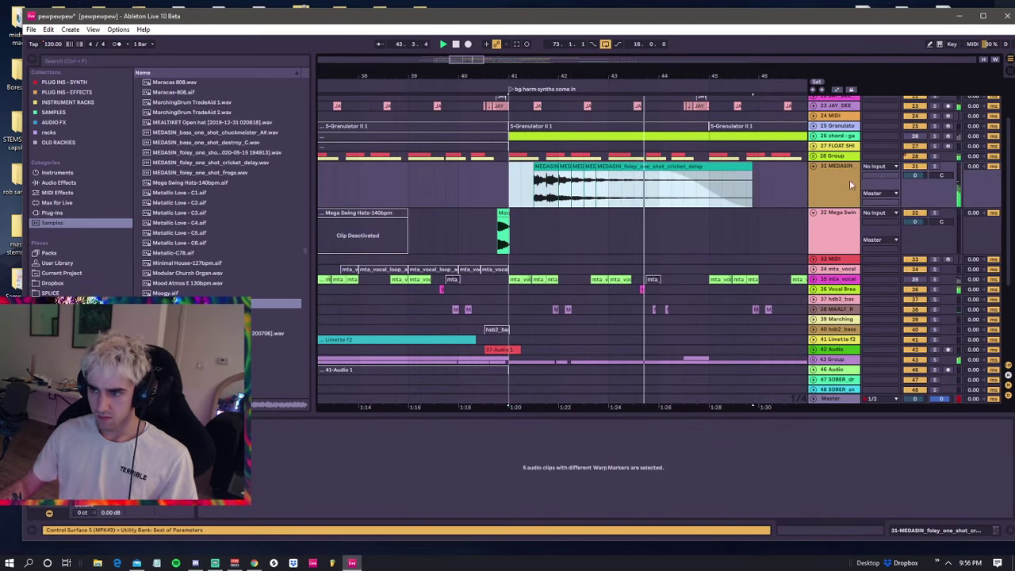
click(824, 179)
click(705, 166)
shift+click(508, 175)
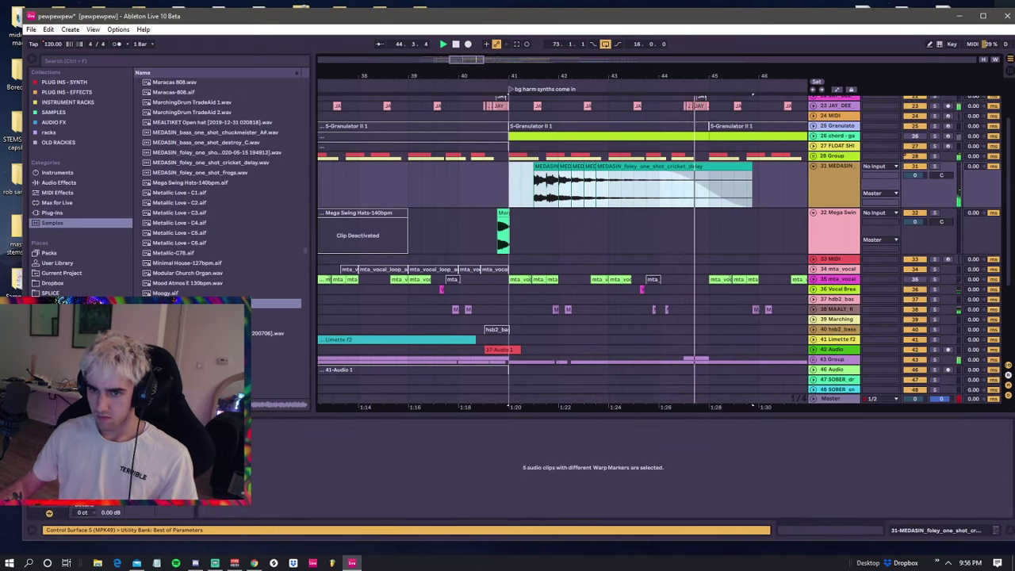
drag(110, 479, 110, 495)
key(space)
key(space)
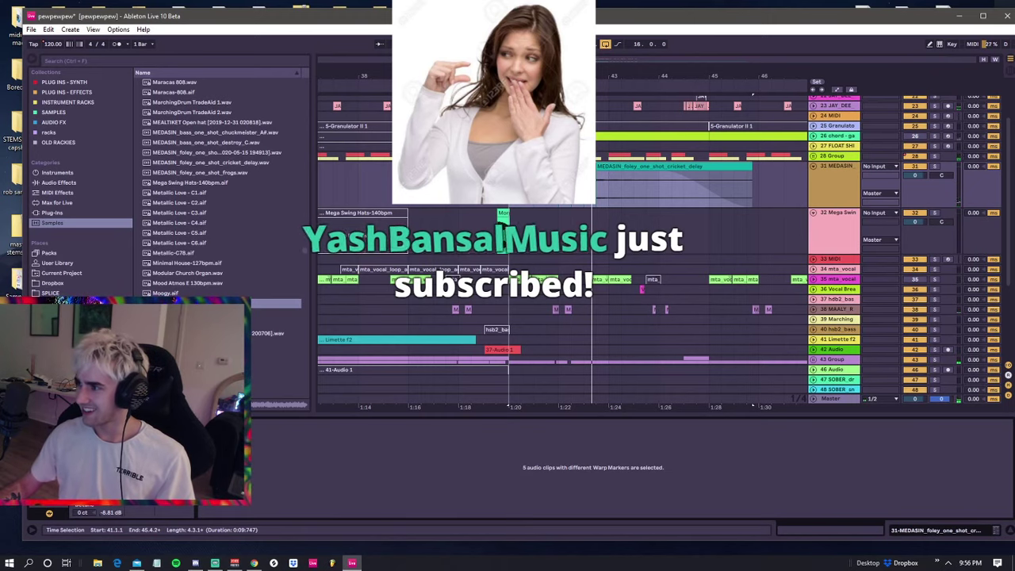
- Replay the transition from bar 40 into bar 41 to judge the quieter foley and reversed pad
key(space)
click(508, 189)
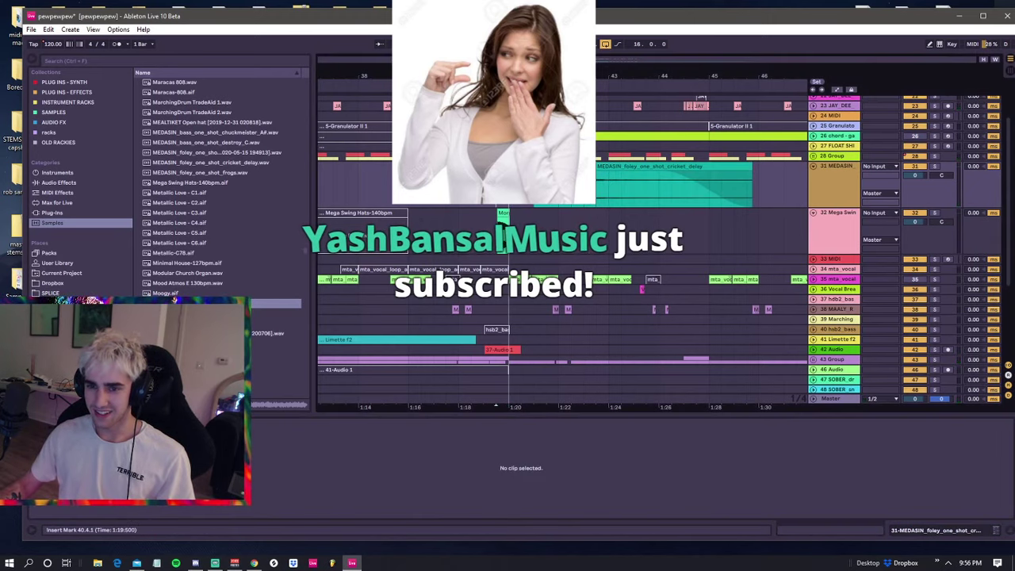
click(496, 156)
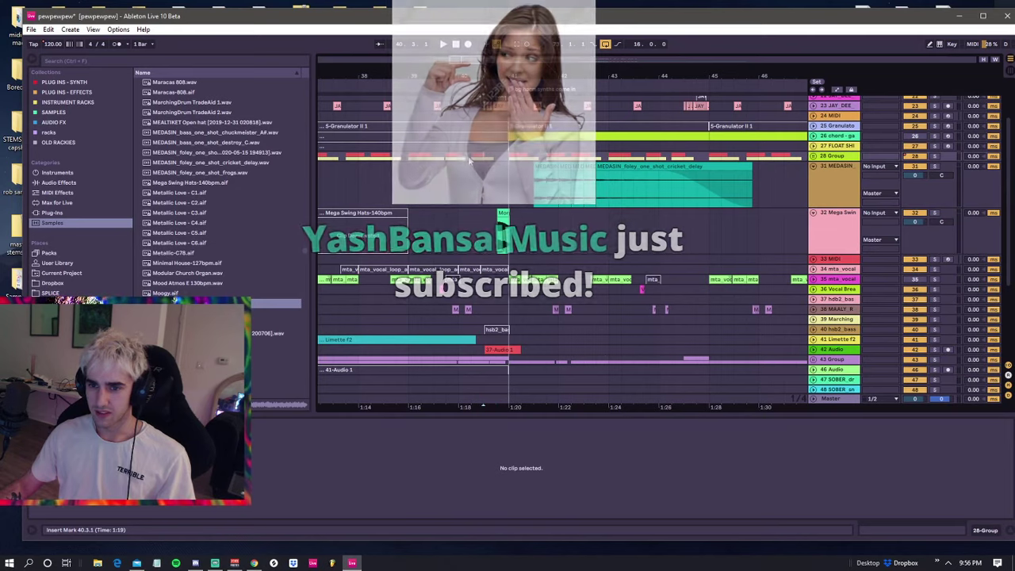
click(465, 157)
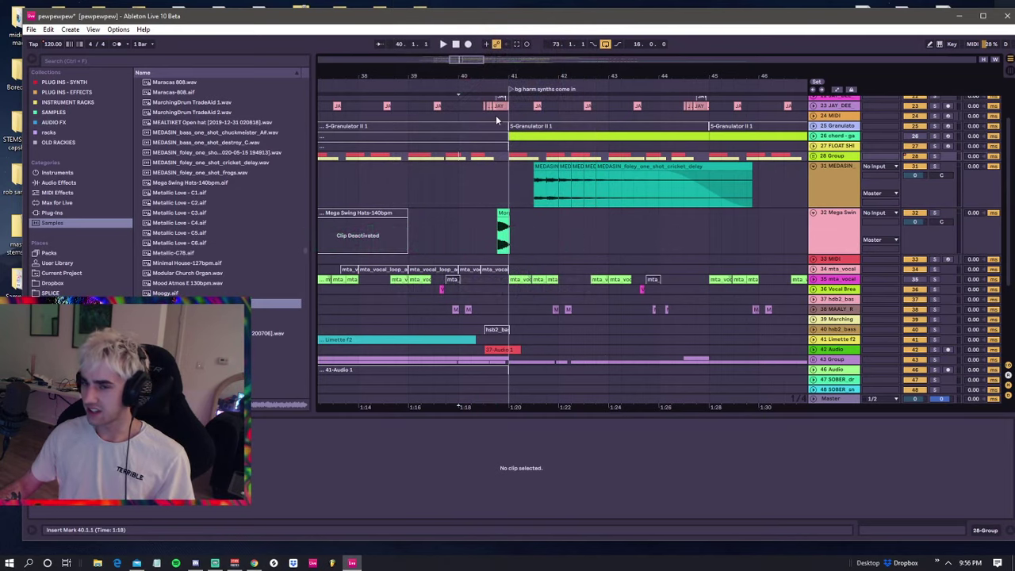
drag(510, 73, 508, 61)
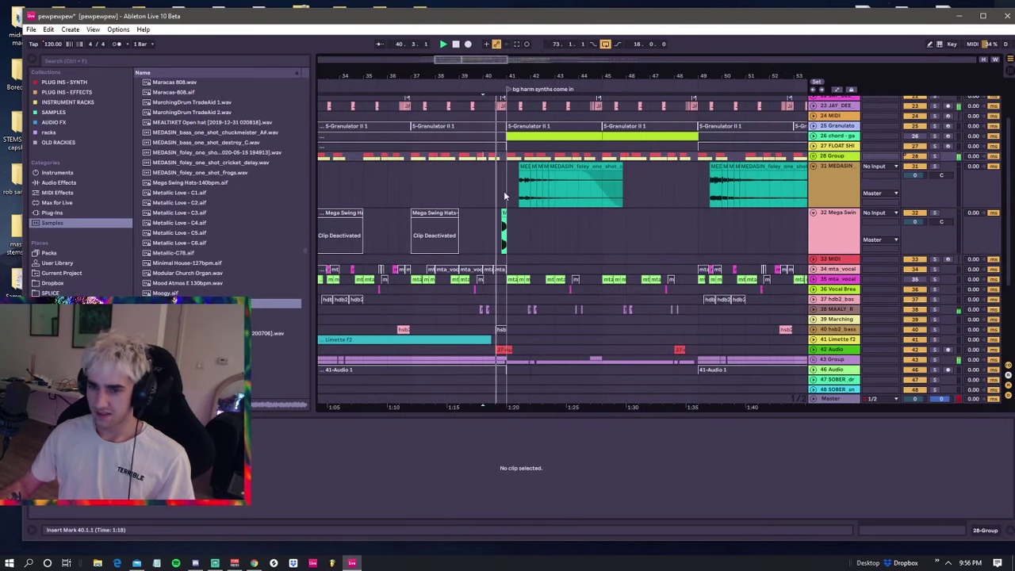
click(483, 191)
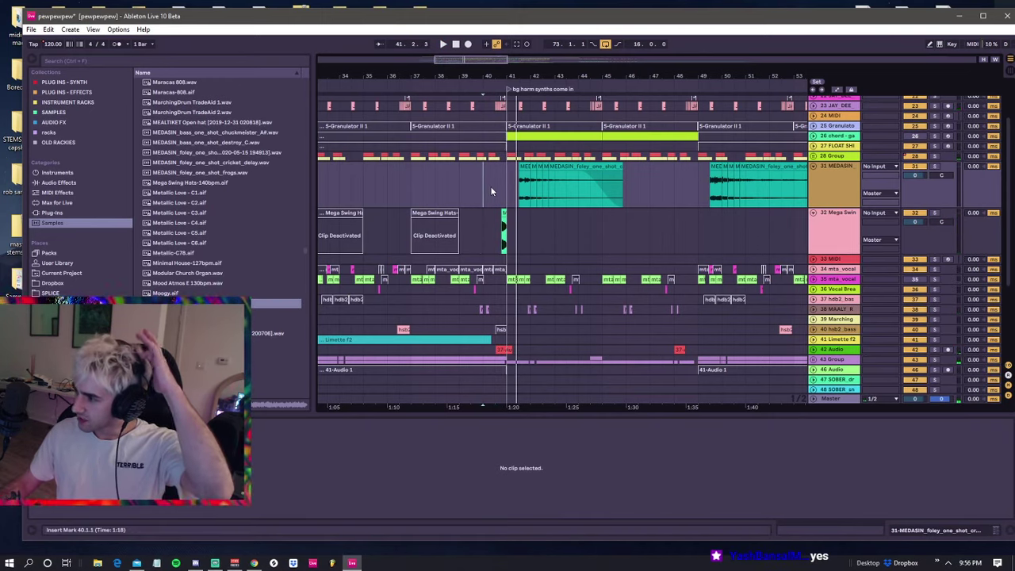
click(497, 191)
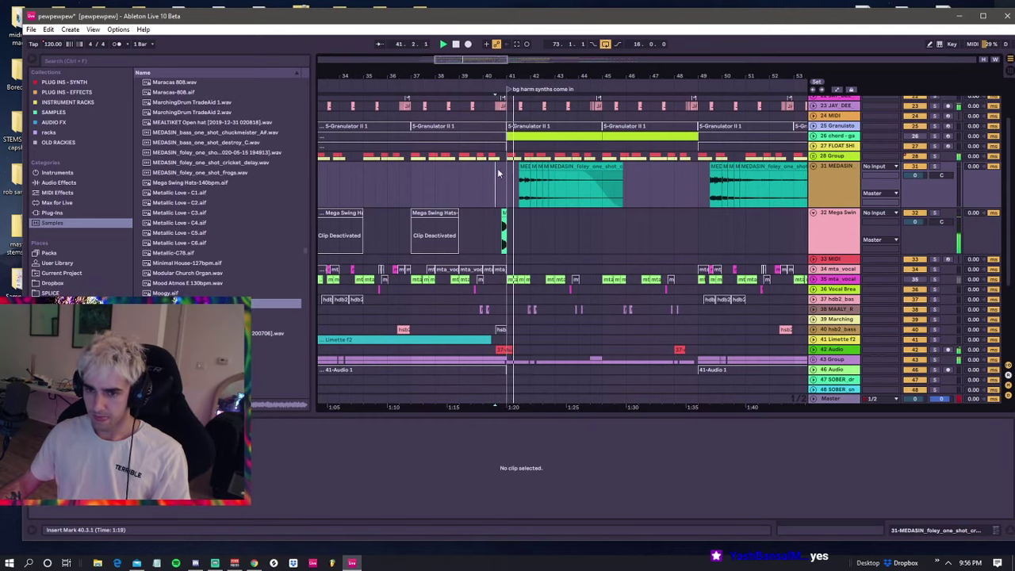
drag(521, 74, 515, 36)
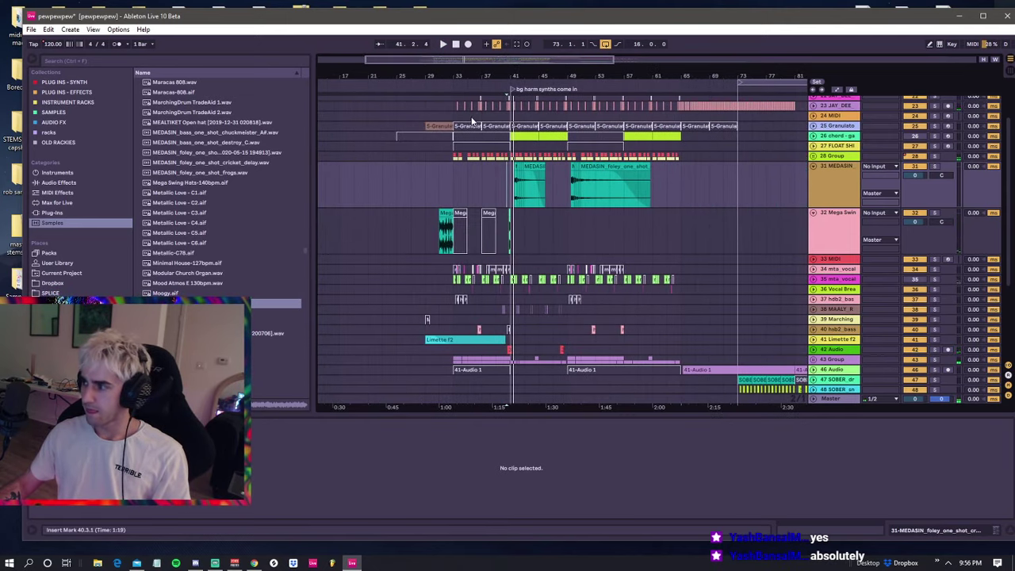
- Fade out the Morph Pad clip before bar 41 across its length and audition it
drag(502, 75, 533, 203)
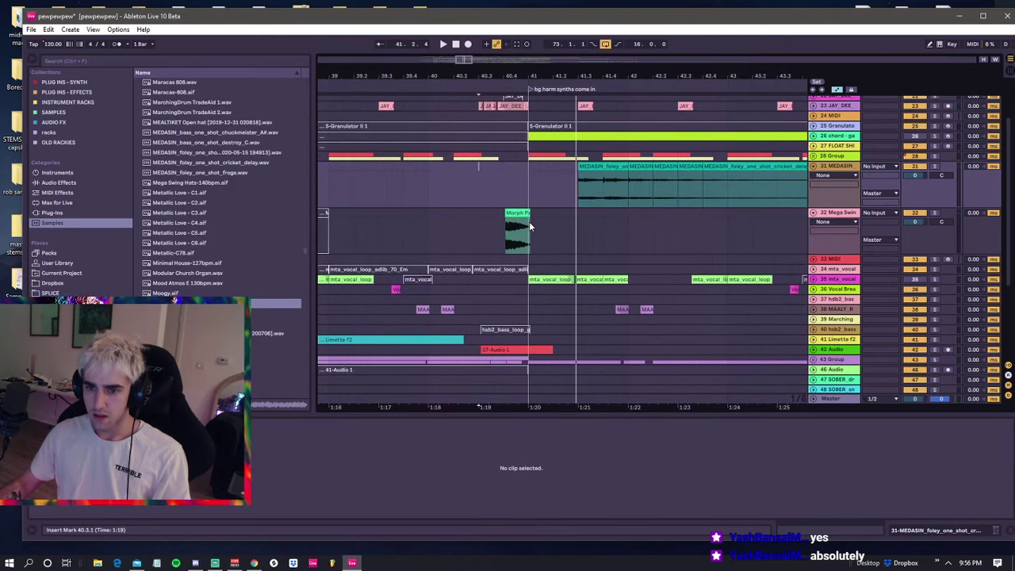
click(528, 218)
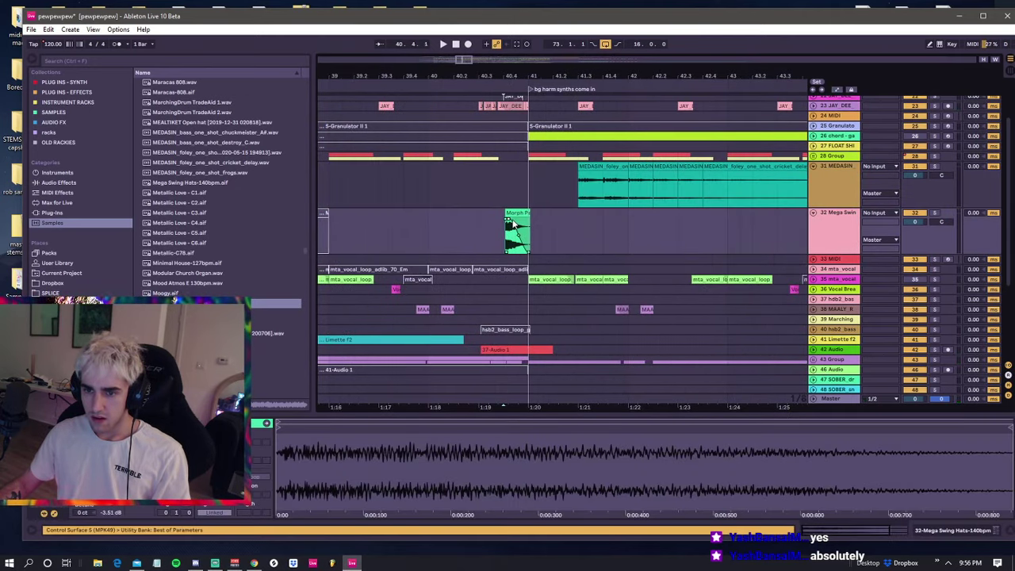
click(489, 227)
key(space)
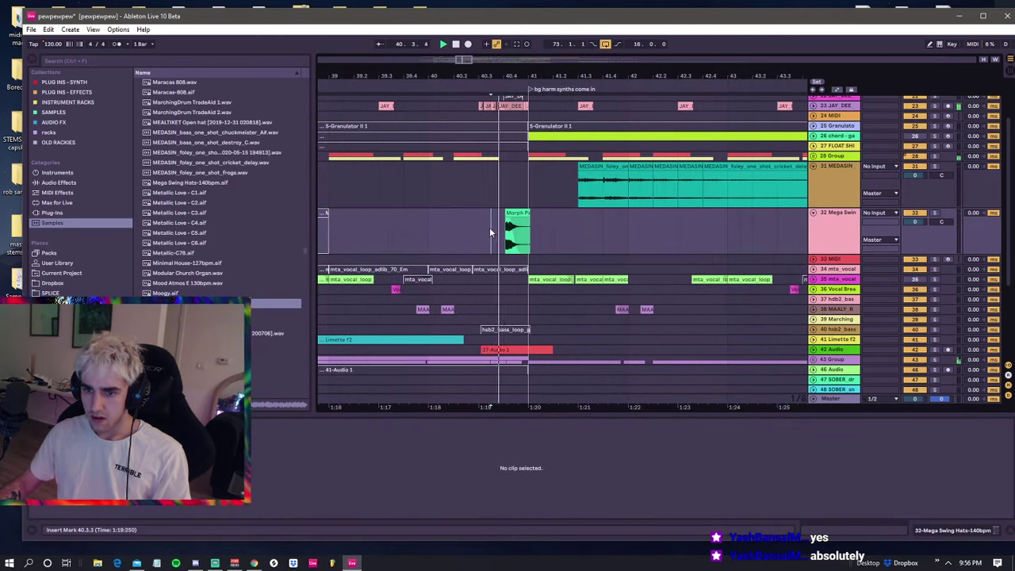
click(478, 192)
key(space)
key(space)
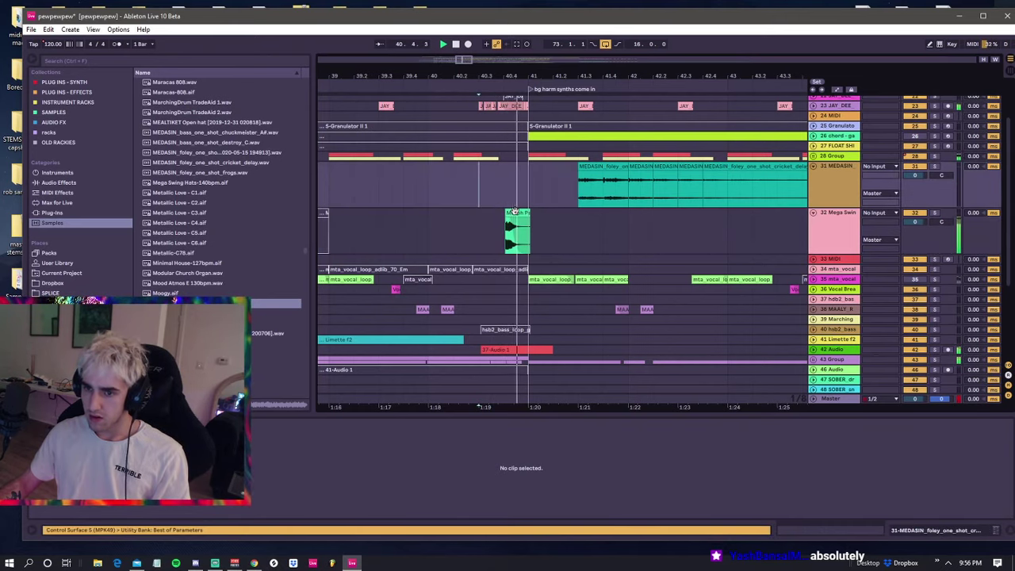
- Set the Morph Pad clip to -4.51 dB and place further copies on beats 41.2 and 41.4
click(513, 212)
drag(513, 213, 580, 224)
click(574, 213)
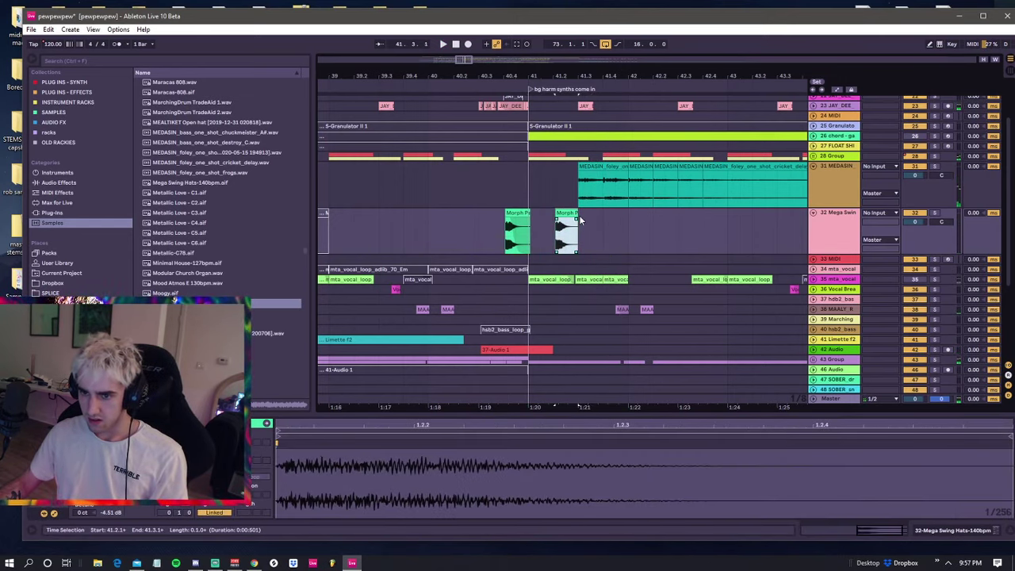
drag(579, 220, 517, 239)
key(ctrl+d)
key(space)
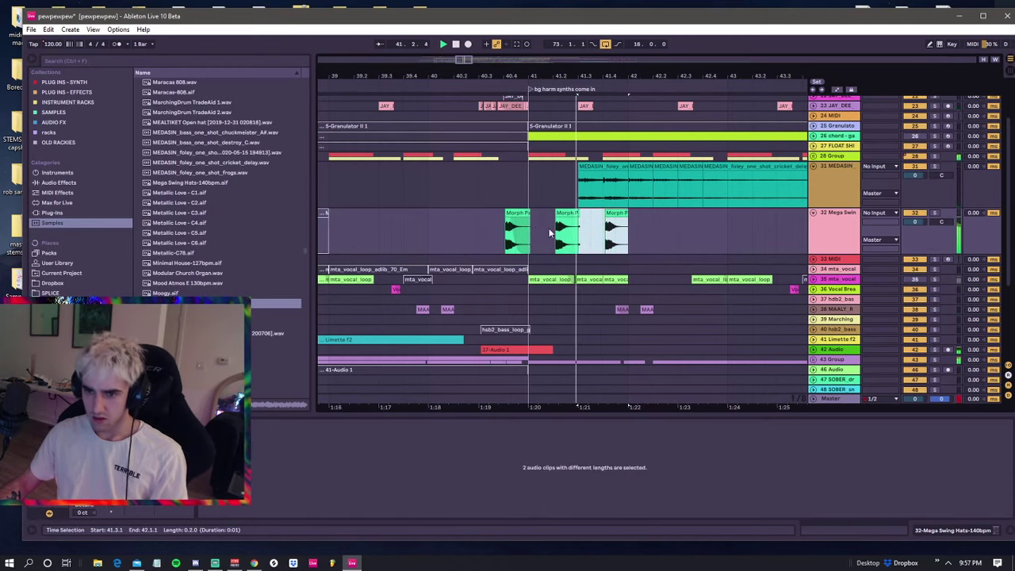
- Audition the two Morph Pad clips in bar 41 and duplicate them into bar 42
click(578, 214)
key(space)
click(579, 213)
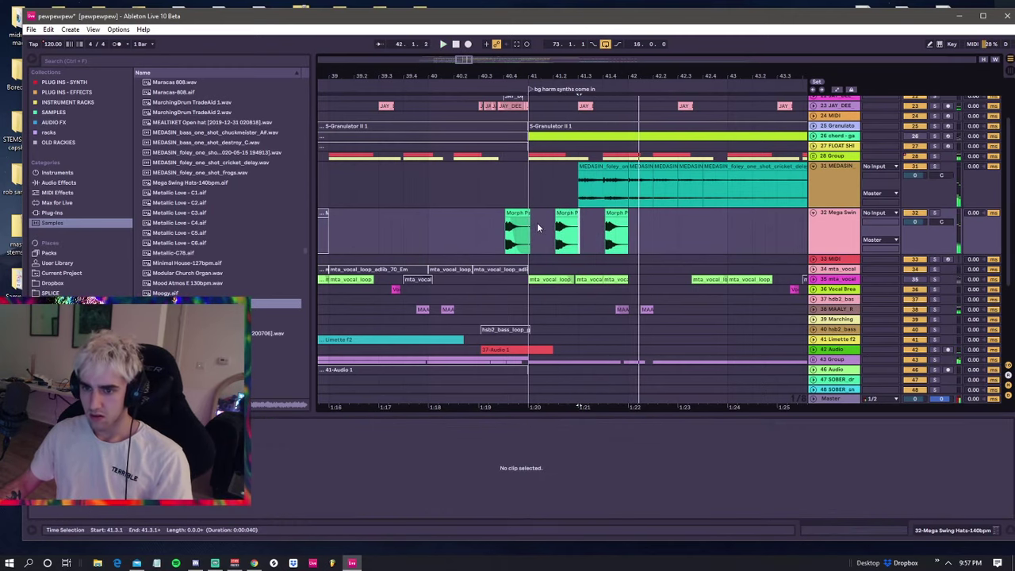
click(529, 230)
drag(553, 224, 626, 218)
key(space)
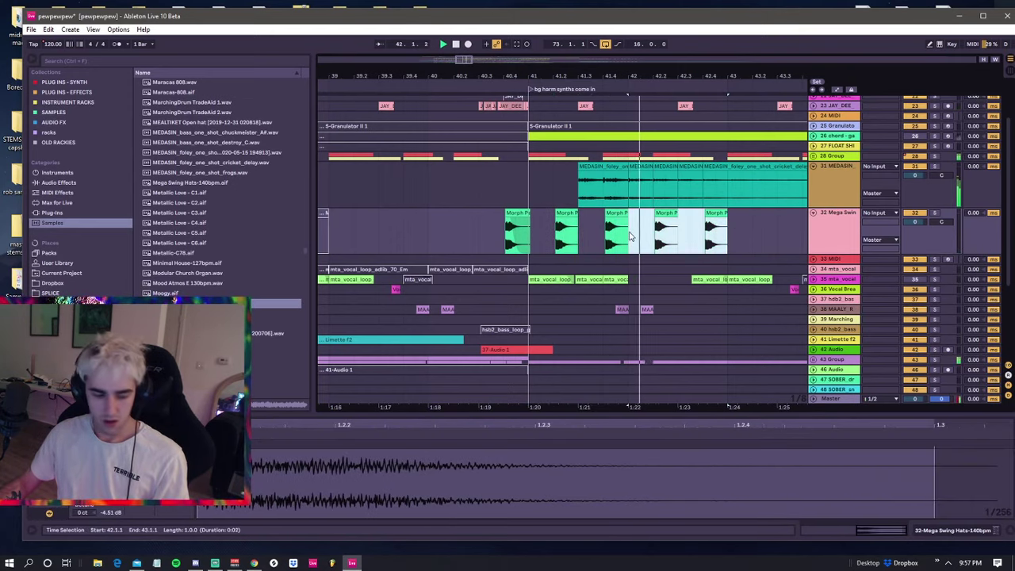
- Duplicate the Morph Pad pattern bar after bar along the hats track up to bar 62
key(ctrl+d)
key(ctrl+d)
drag(599, 73, 553, 69)
key(ctrl+d)
key(ctrl+d)
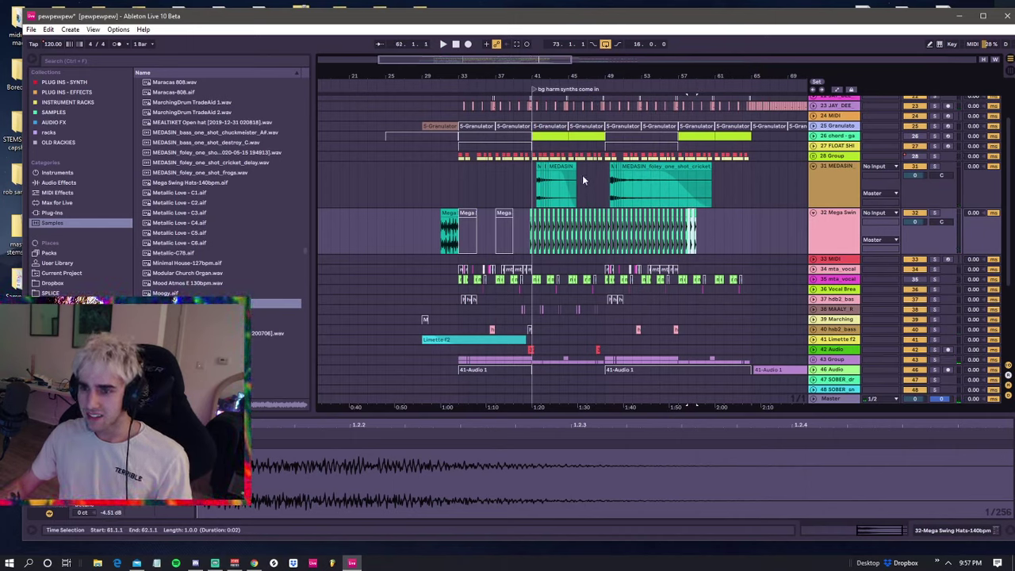
- Remove the Morph Pad clips after bar 57 and play the arrangement from bar 39
click(517, 179)
key(space)
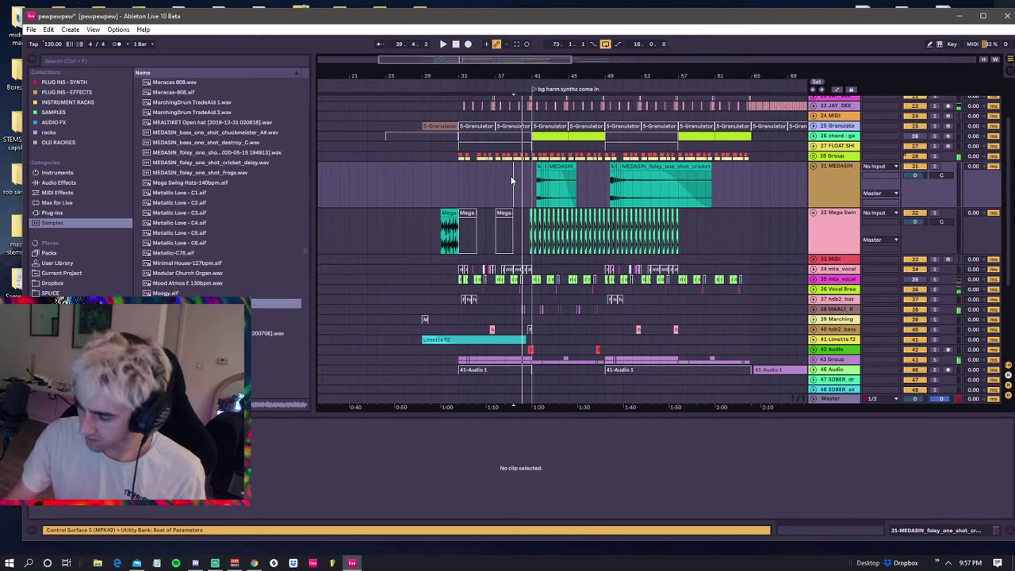
click(510, 179)
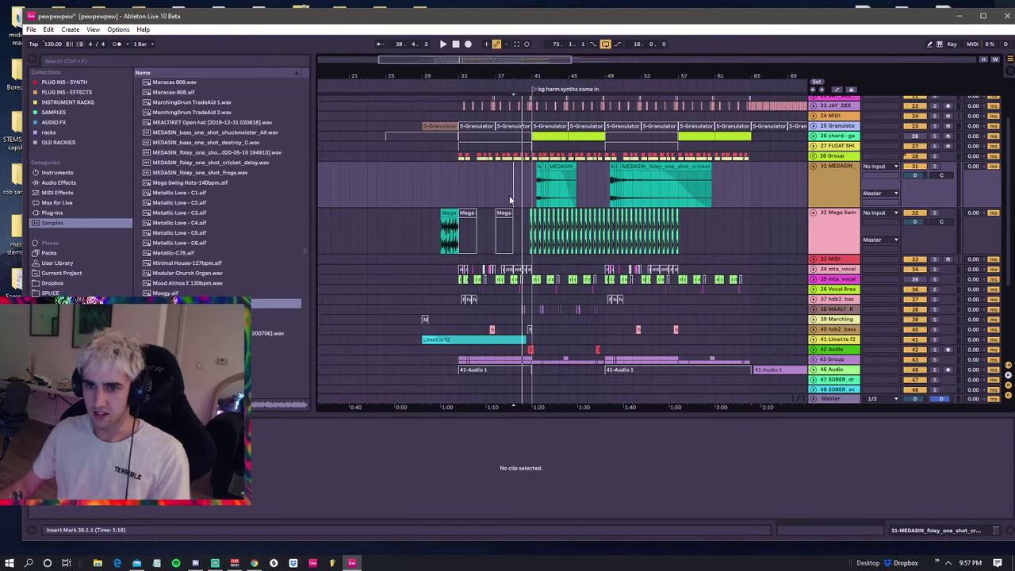
key(space)
click(512, 186)
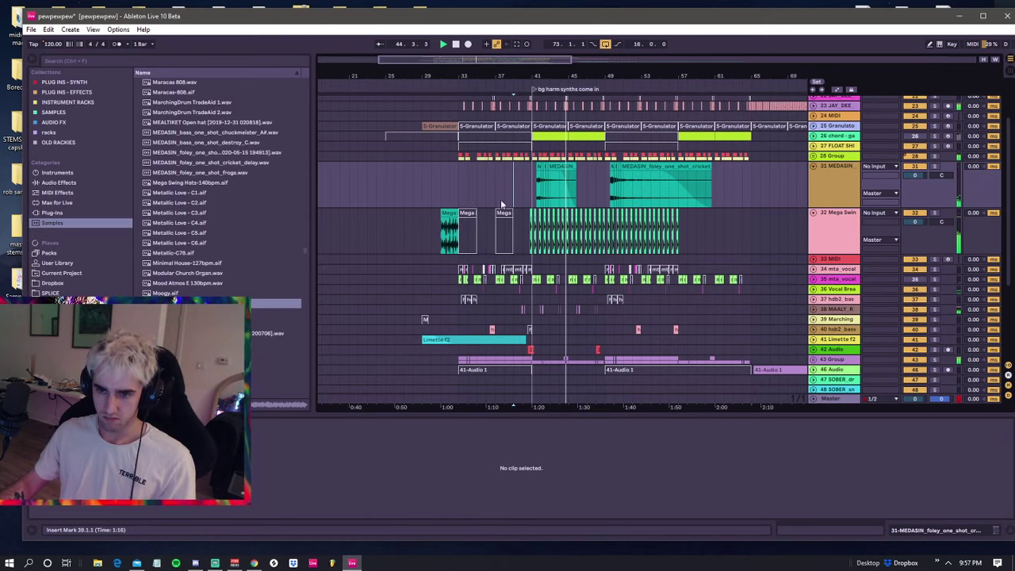
- Shorten the Morph Pad clip on beat 44.4 and add a second short copy just before bar 45
click(558, 220)
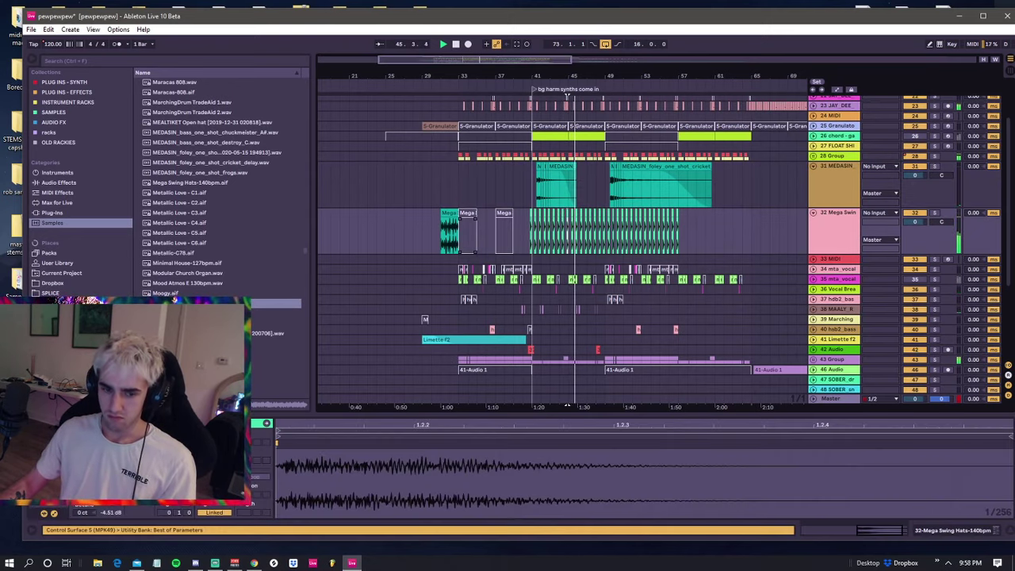
click(566, 405)
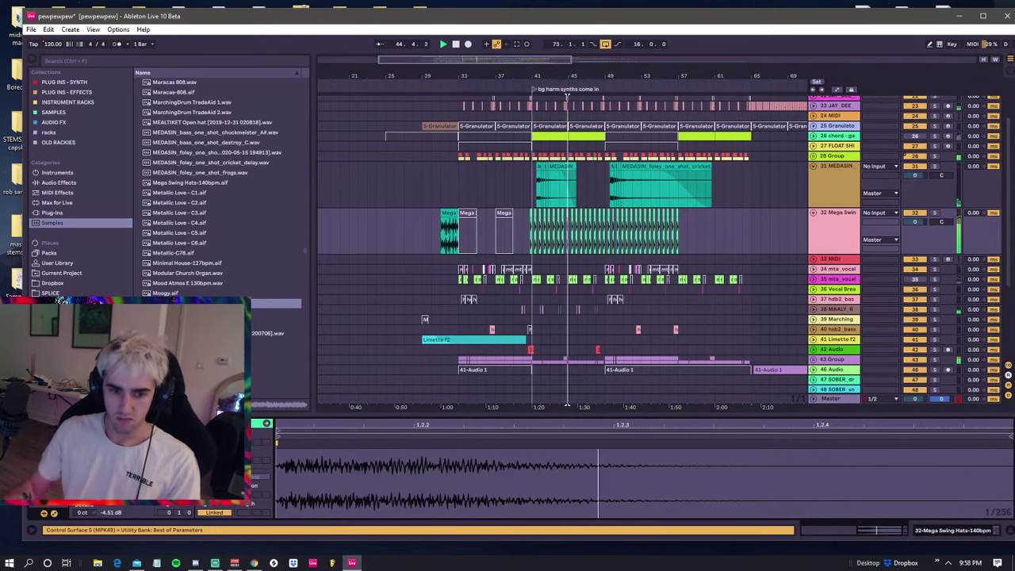
scroll(568, 208, up, 5)
key(space)
key(space)
key(space)
key(space)
drag(560, 213, 542, 212)
key(space)
click(551, 218)
click(512, 222)
key(space)
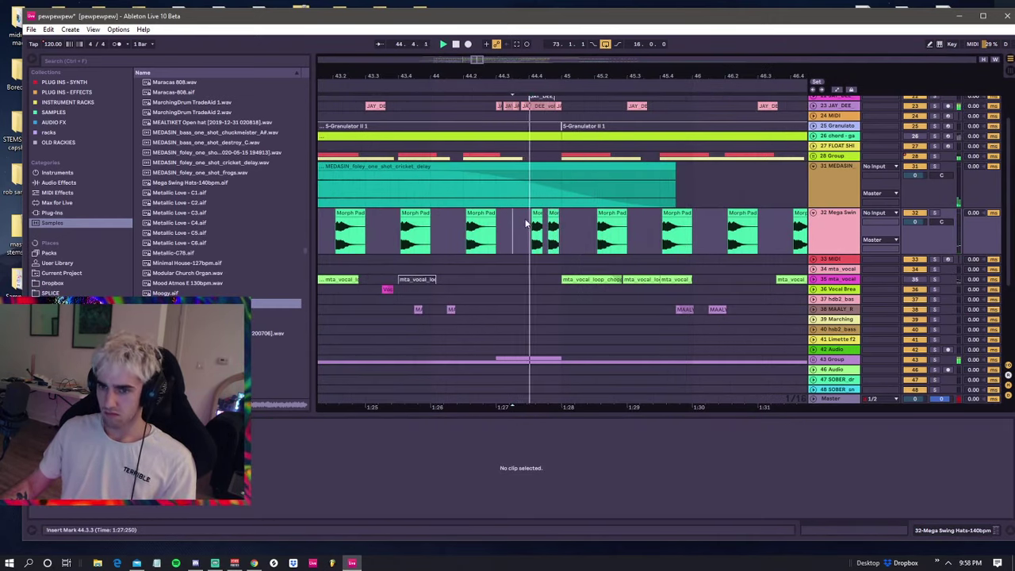
- Build a tighter stutter of three short Morph Pad clips from beat 44.4 up to bar 45 and audition it
click(551, 218)
mouse_move(552, 224)
mouse_down()
mouse_move(542, 219)
mouse_move(555, 222)
mouse_up()
click(529, 225)
key(space)
key(space)
key(space)
click(529, 215)
key(space)
click(535, 216)
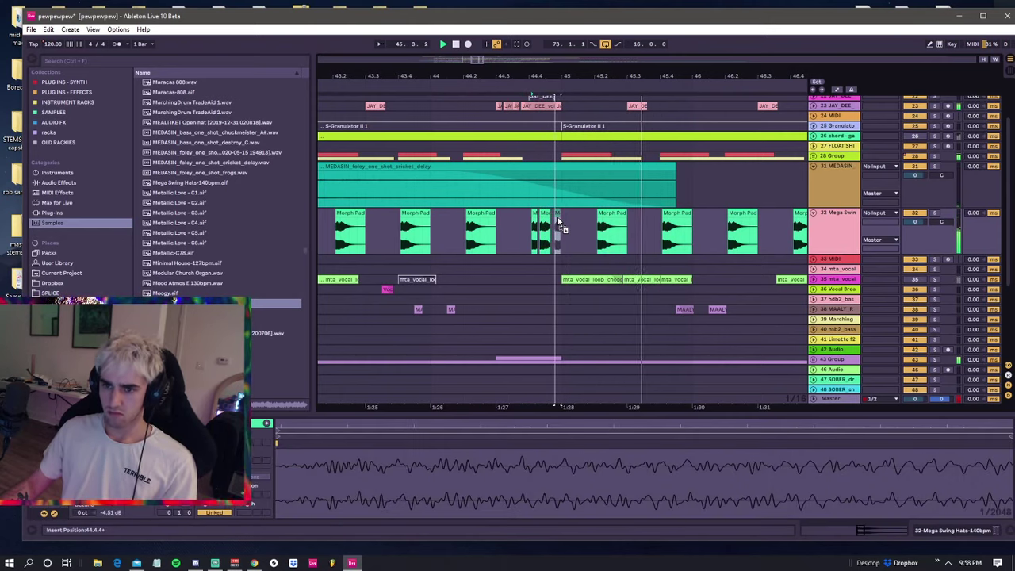
click(528, 225)
- Listen through bars 40 to 46, checking the Morph Pad stutter against the foley clip
click(530, 96)
drag(537, 77, 535, 47)
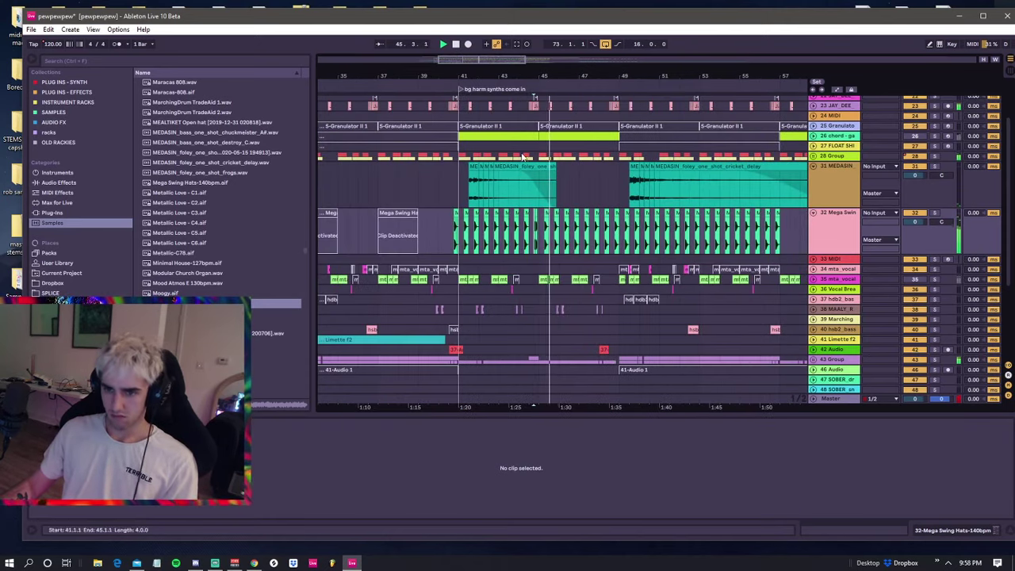
click(530, 188)
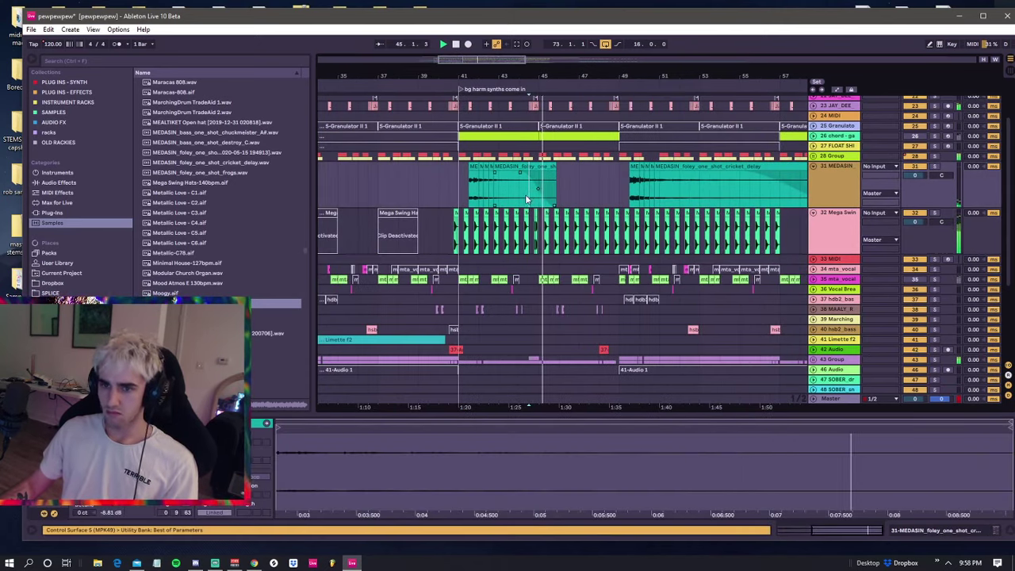
click(448, 184)
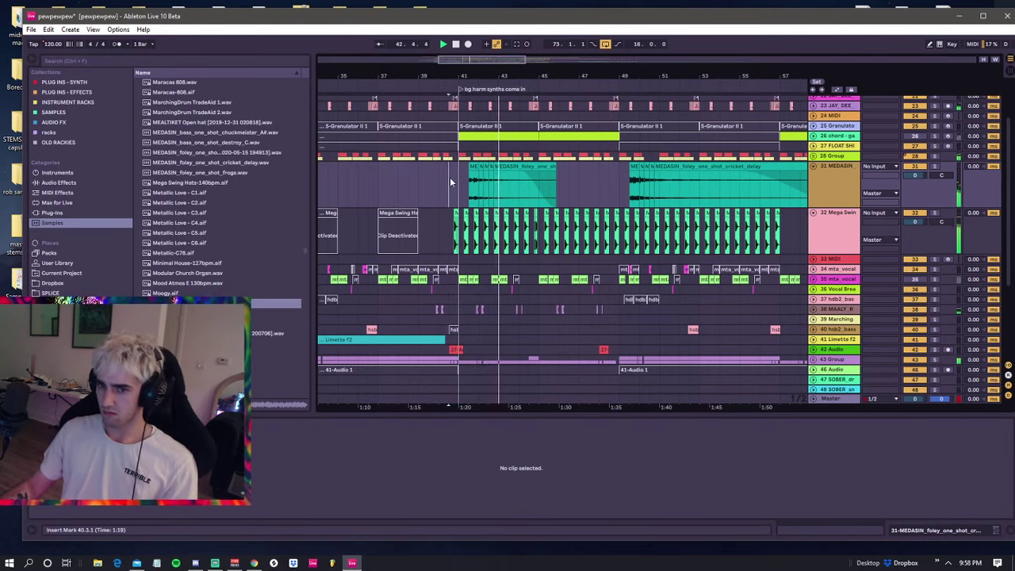
click(456, 166)
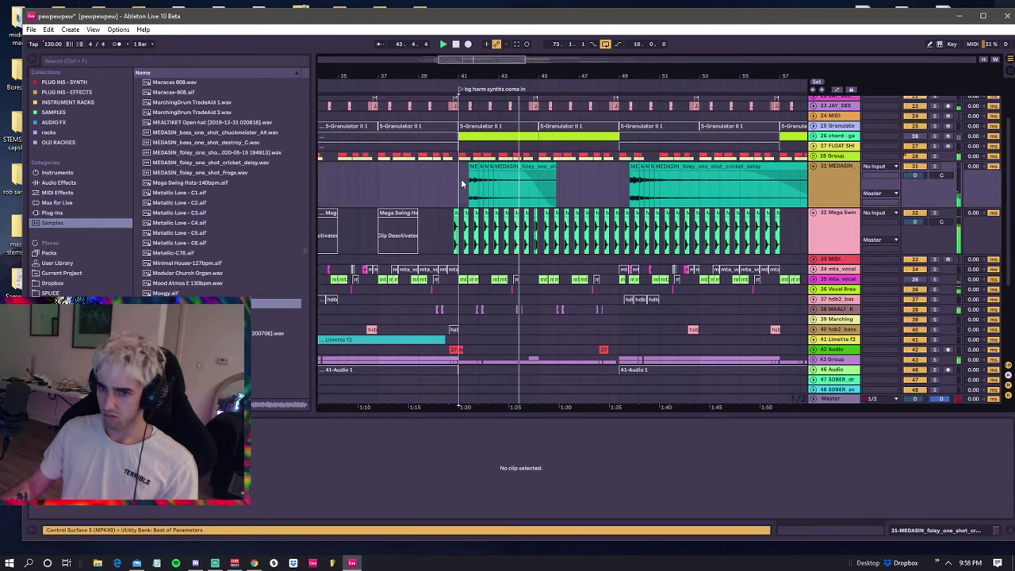
click(527, 225)
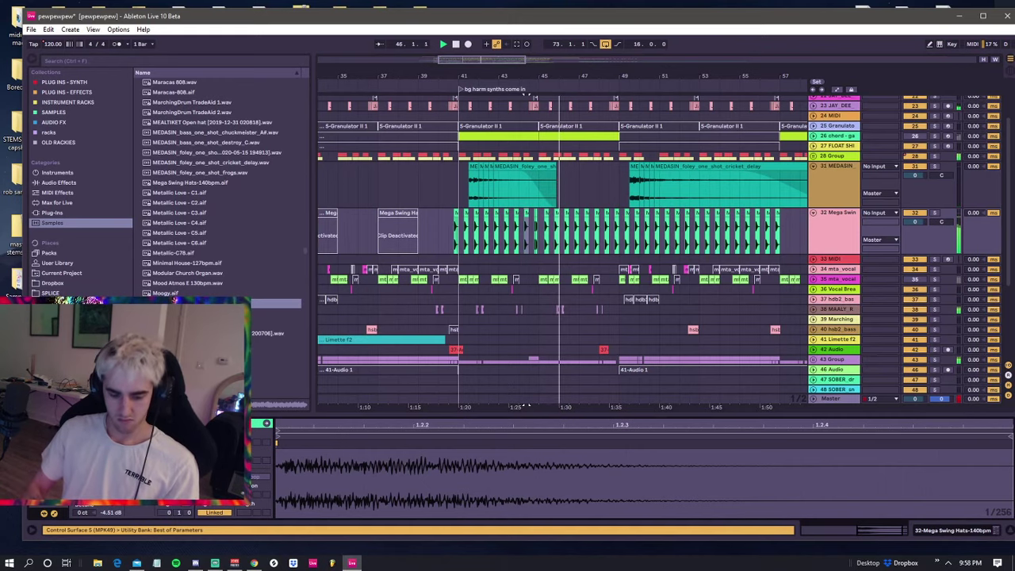
click(525, 405)
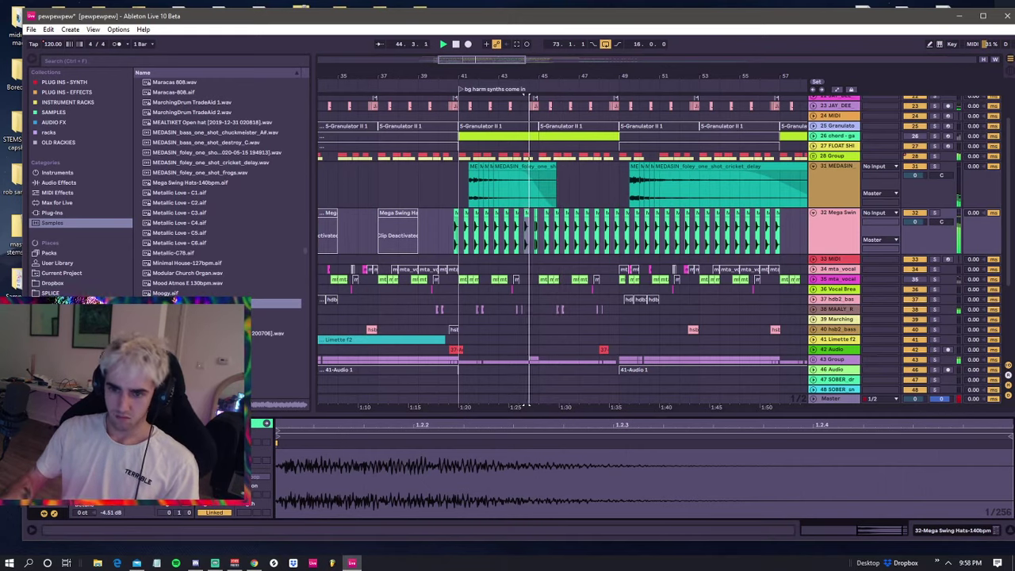
- Replay the passage from bar 43 and again from bar 40 to judge the Morph Pad fill
click(514, 191)
key(space)
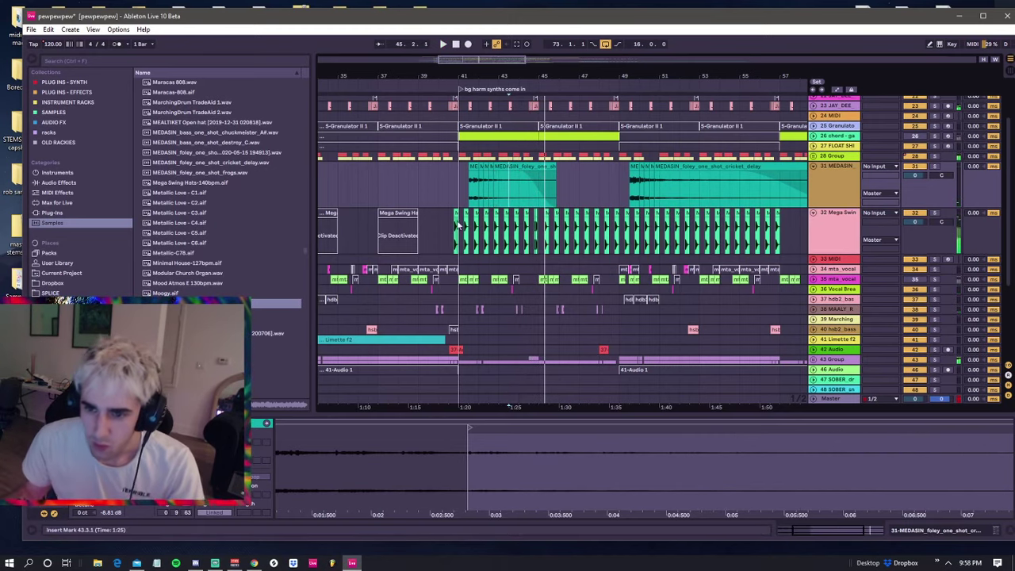
click(446, 184)
key(space)
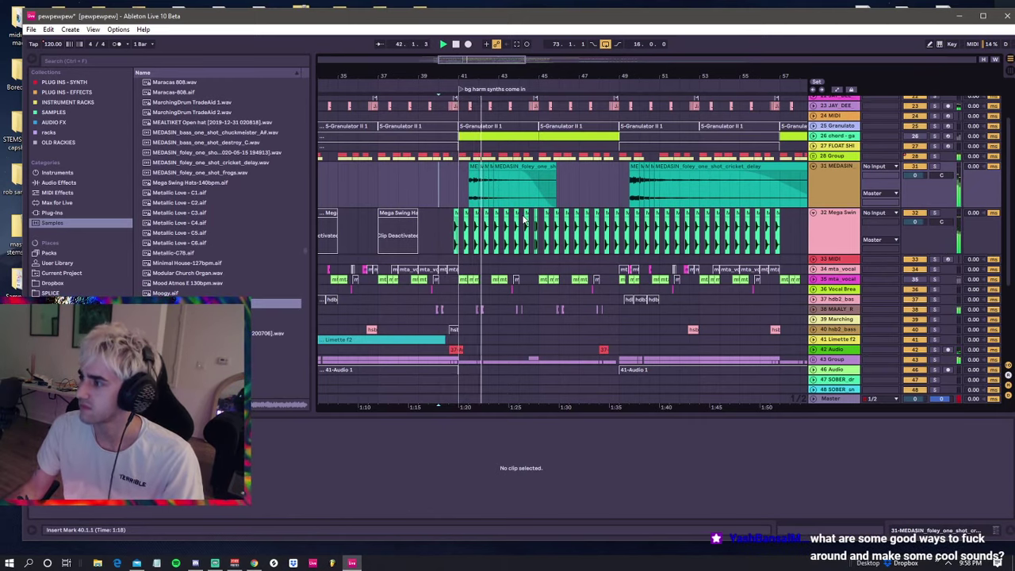
click(446, 180)
click(459, 179)
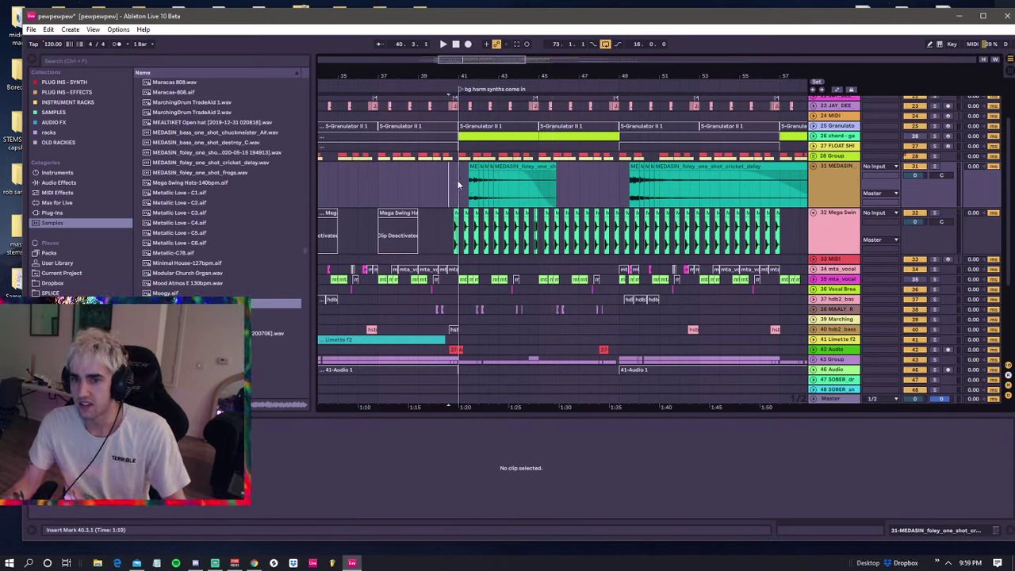
- Fold the MEDASIN foley and Mega Swing Hats tracks down to single rows in the arrangement
click(459, 226)
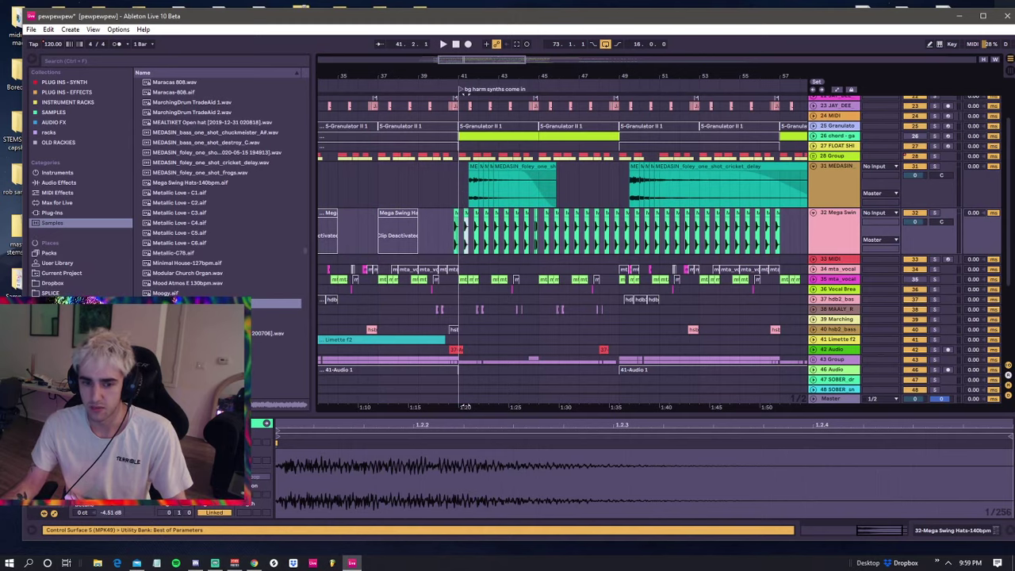
click(457, 178)
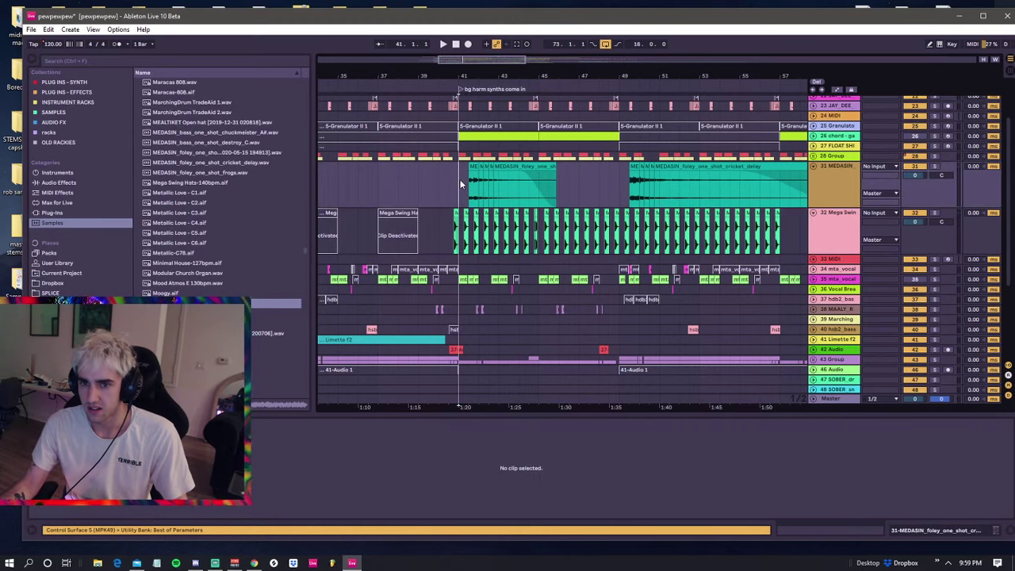
scroll(459, 211, down, 2)
scroll(458, 211, down, 4)
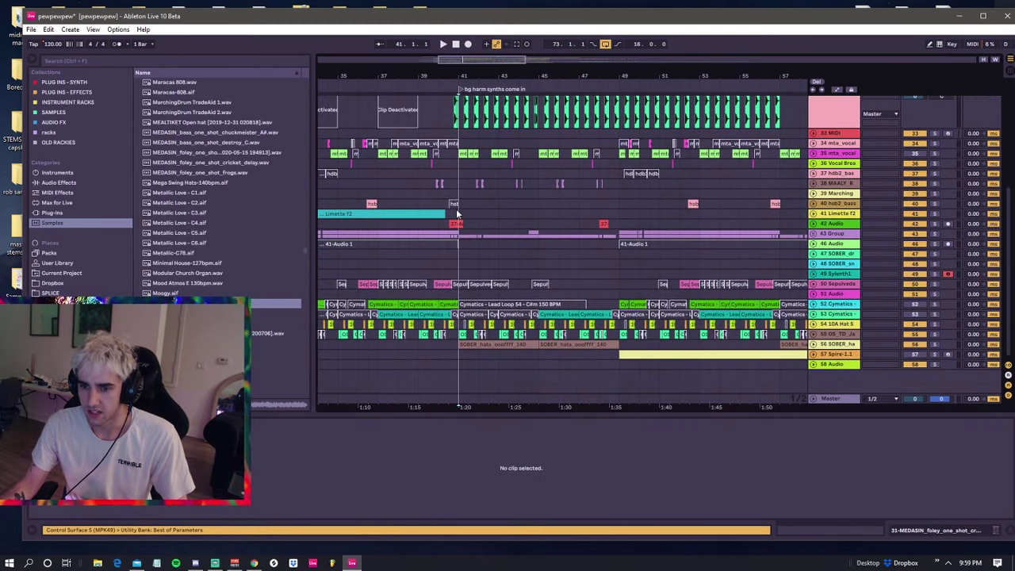
scroll(458, 212, up, 6)
scroll(456, 212, up, 3)
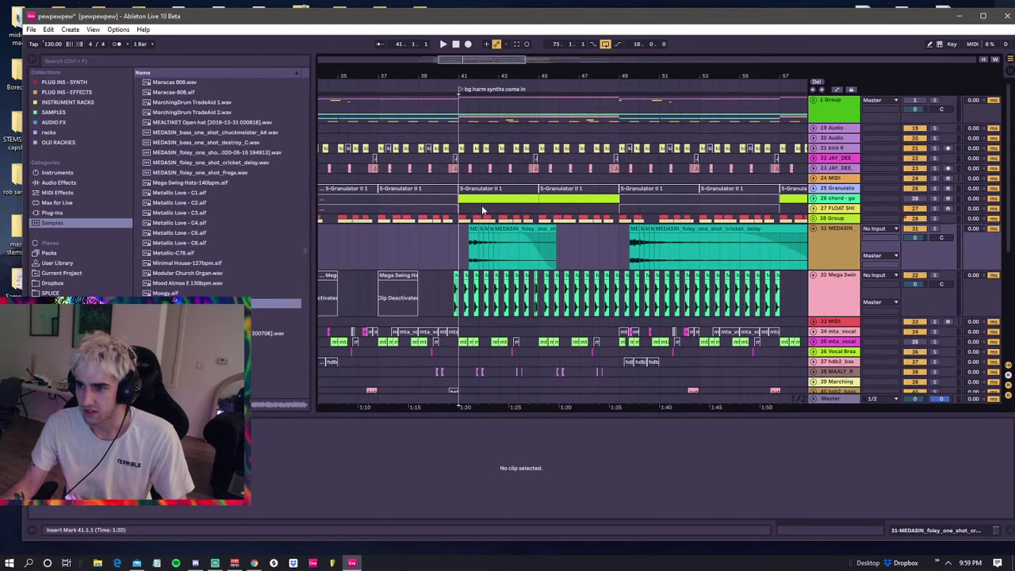
click(812, 230)
click(812, 239)
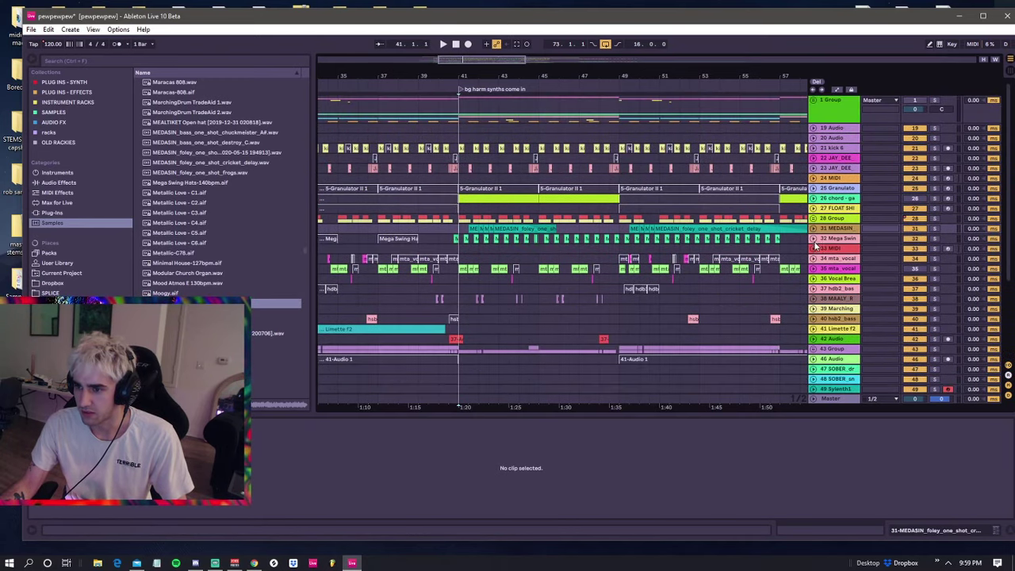
click(462, 222)
click(462, 229)
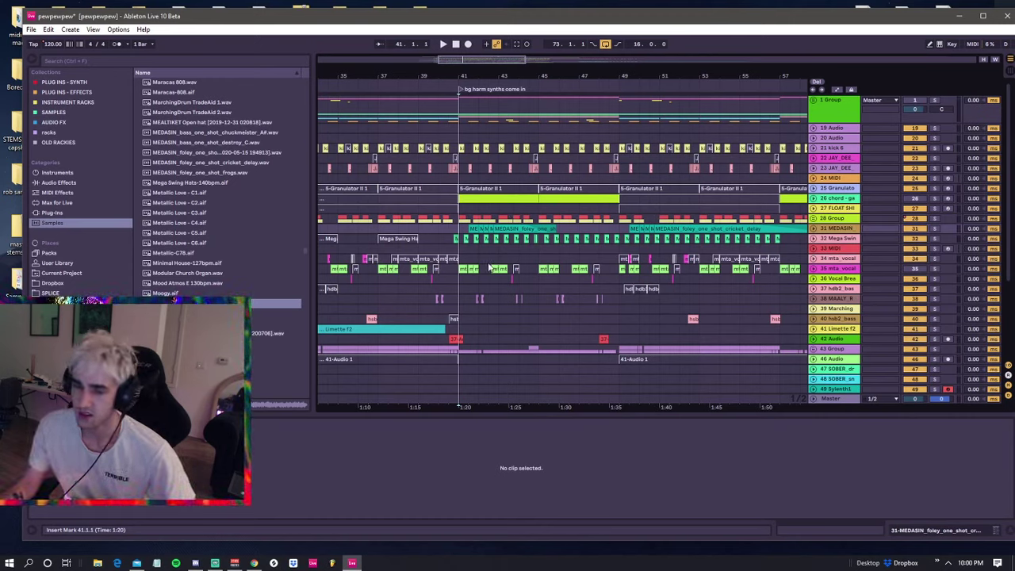
click(452, 223)
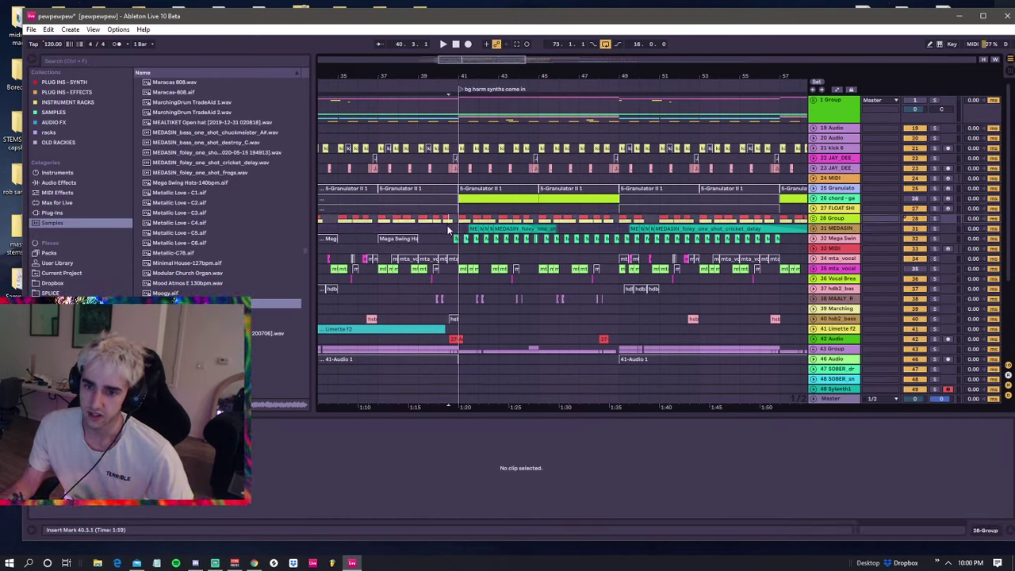
click(441, 220)
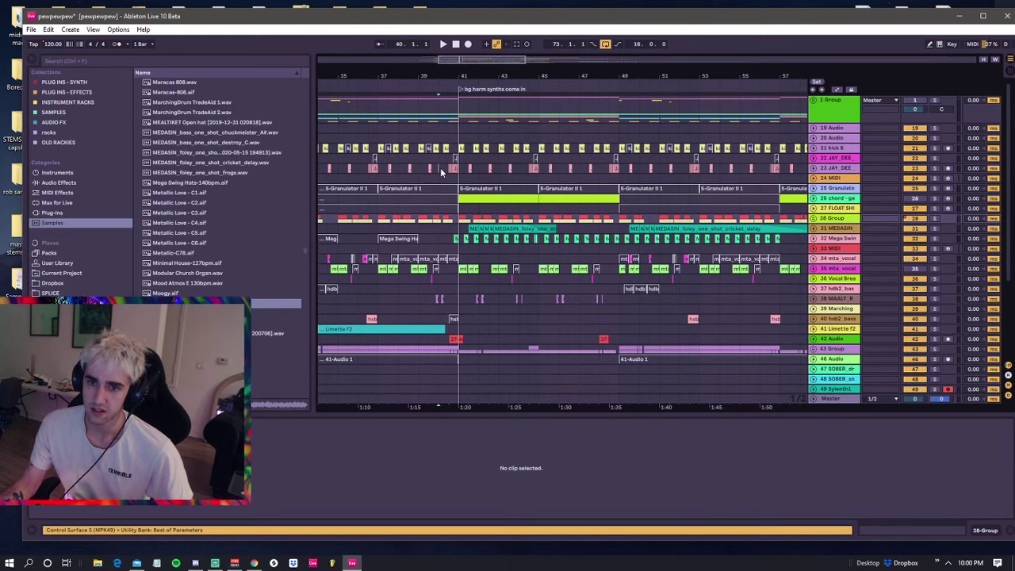
click(439, 168)
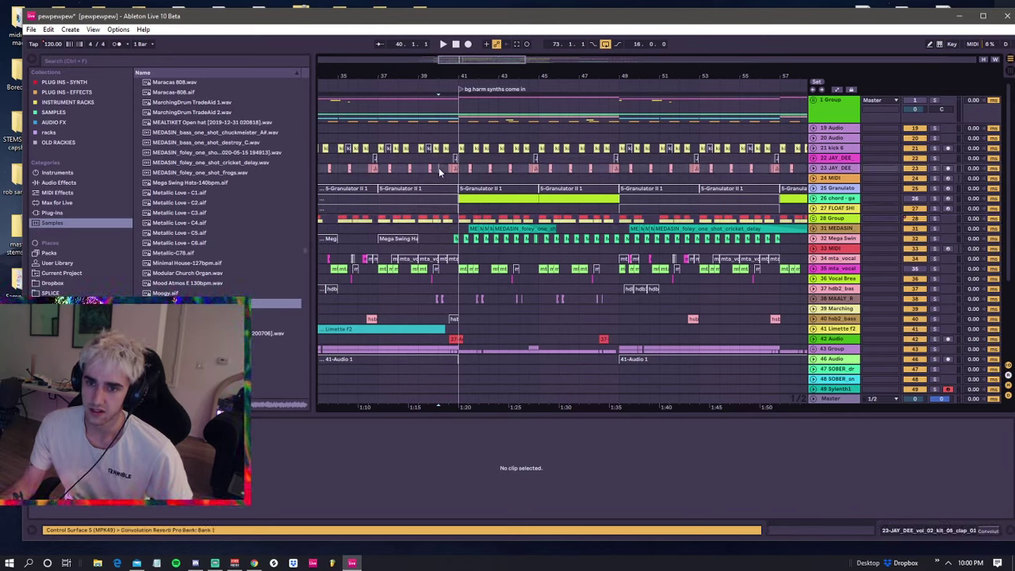
click(439, 167)
click(441, 167)
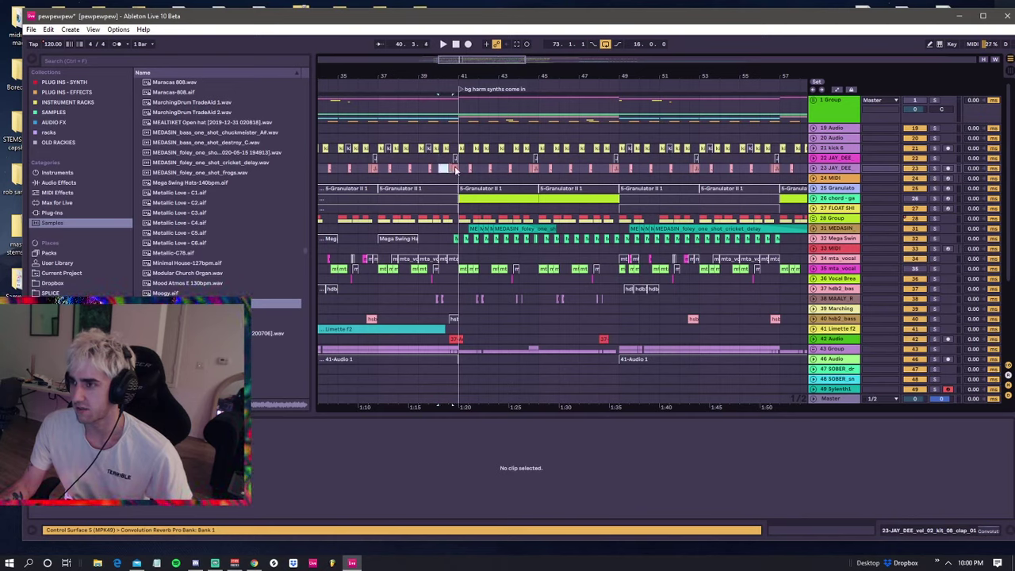
click(457, 170)
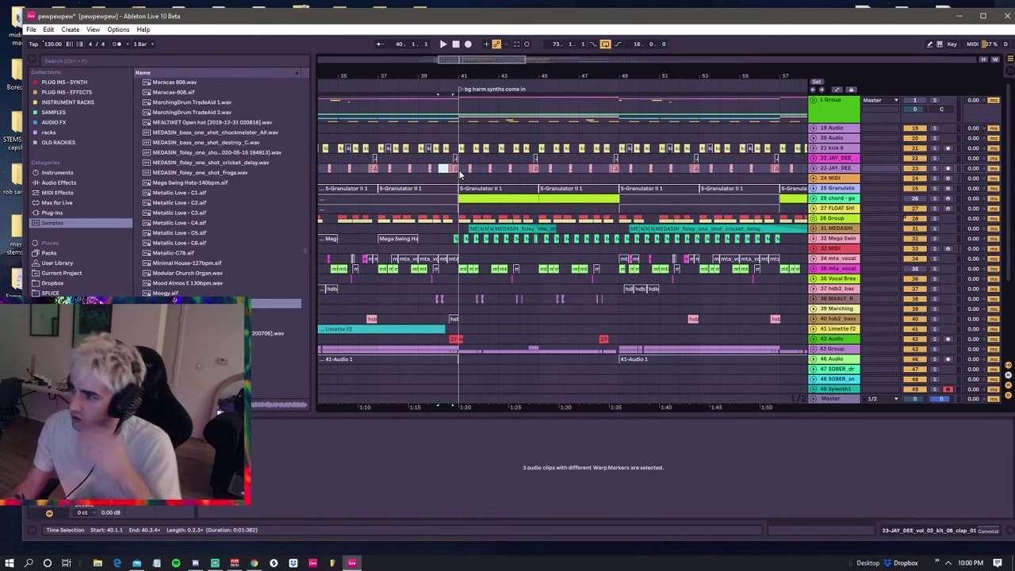
- Play the arrangement from bar 40 and review all tracks of the song in an overview
click(435, 164)
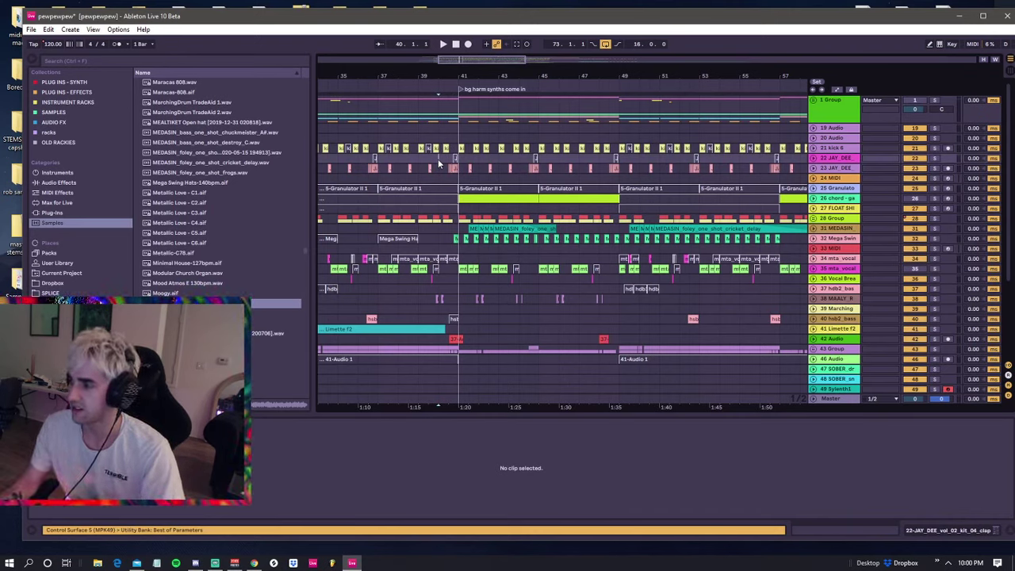
click(447, 156)
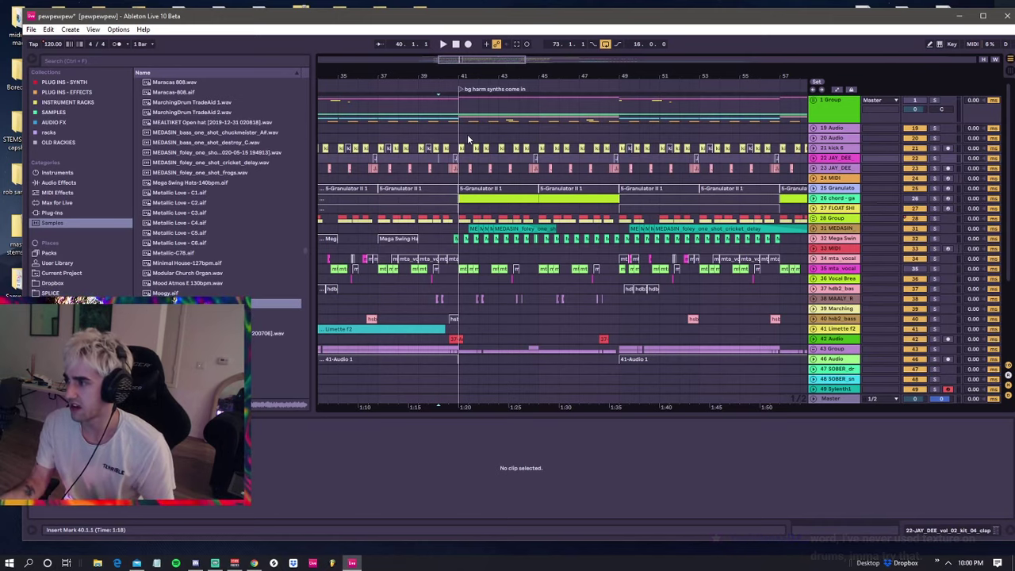
key(space)
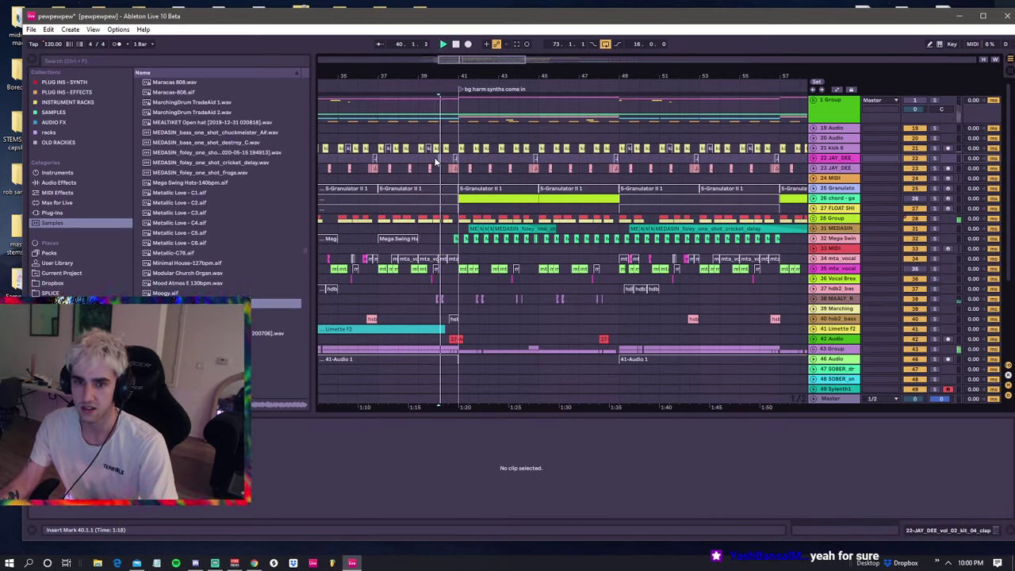
drag(458, 76, 448, 16)
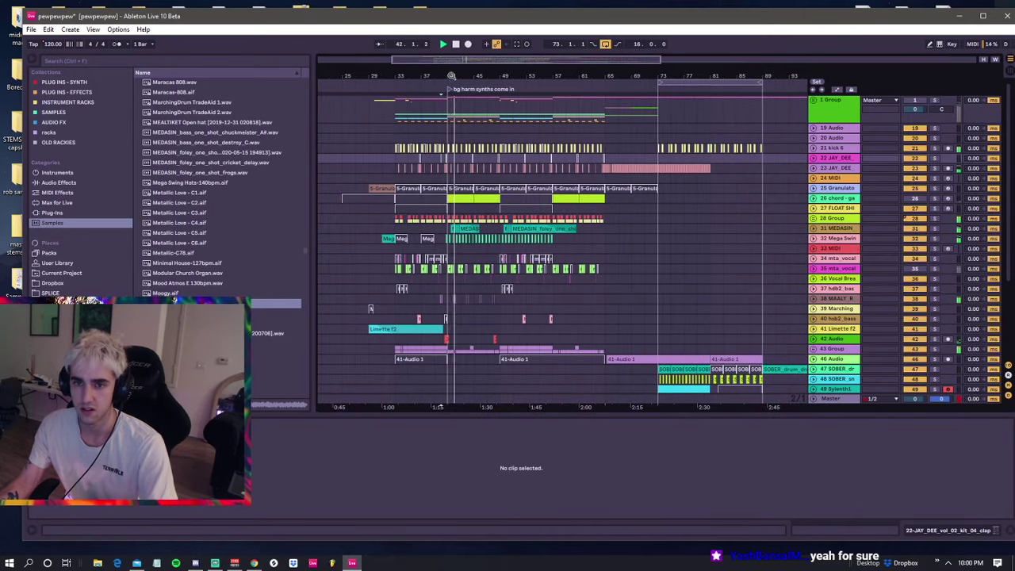
key(minus)
key(minus)
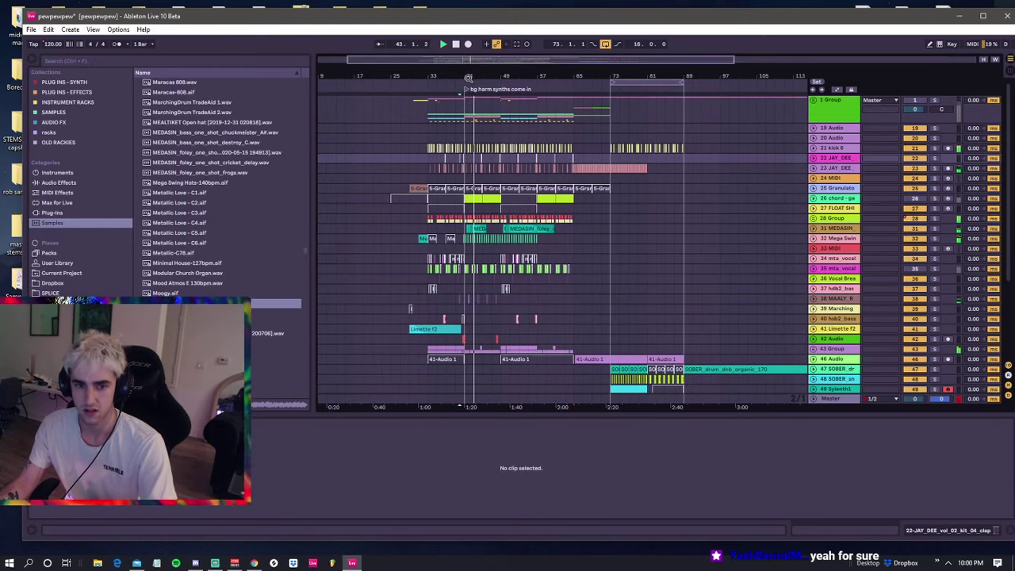
scroll(434, 149, down, 3)
scroll(434, 151, down, 5)
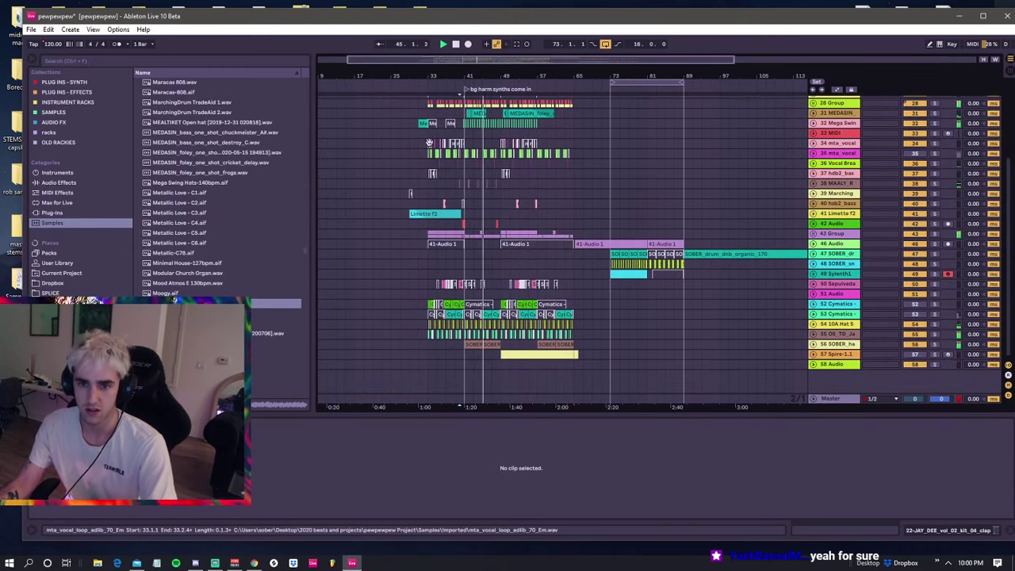
click(426, 133)
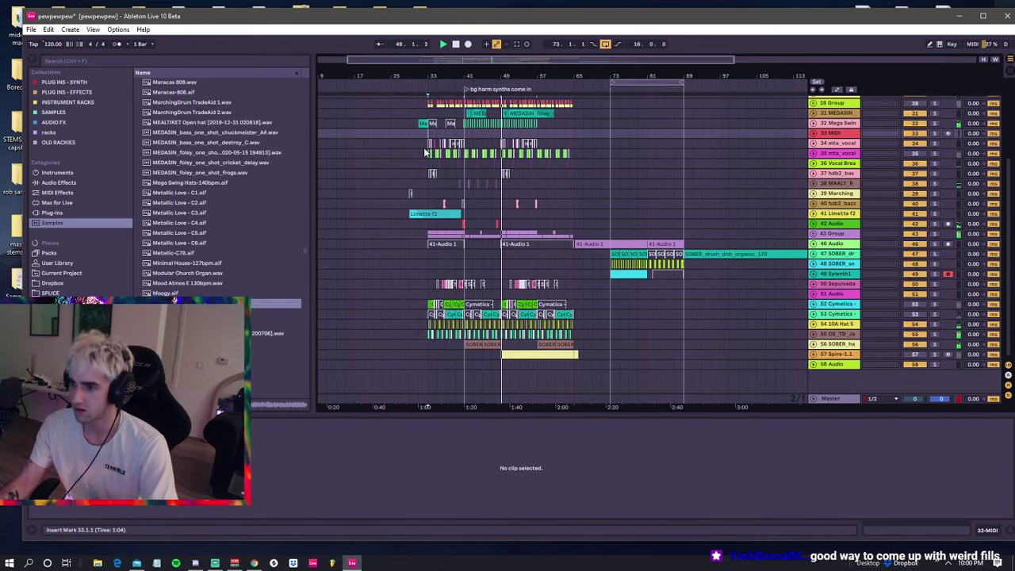
click(463, 136)
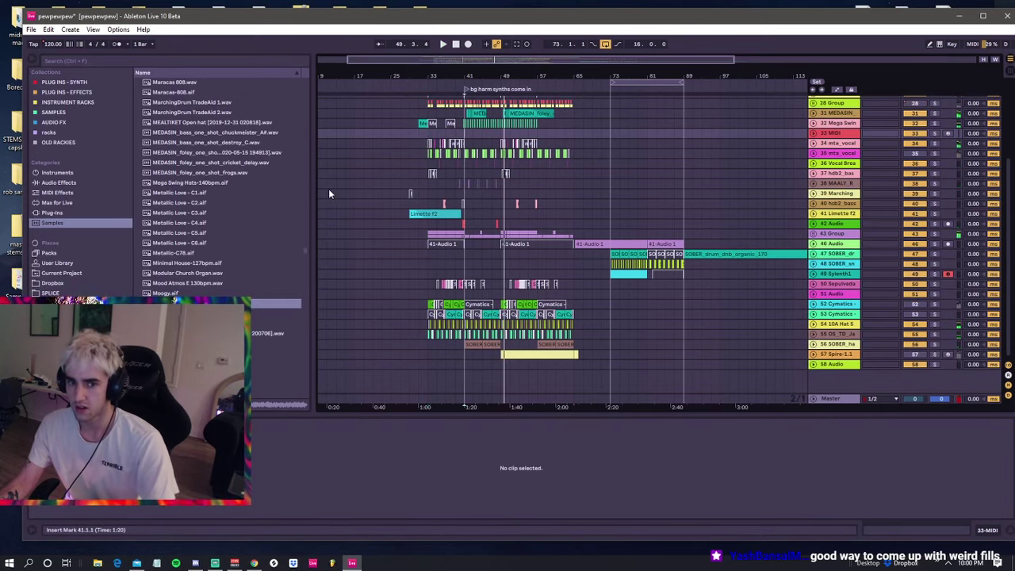
- Browse the samples and preview mta_vocal_loop_adlib_70_Em.wav
click(64, 222)
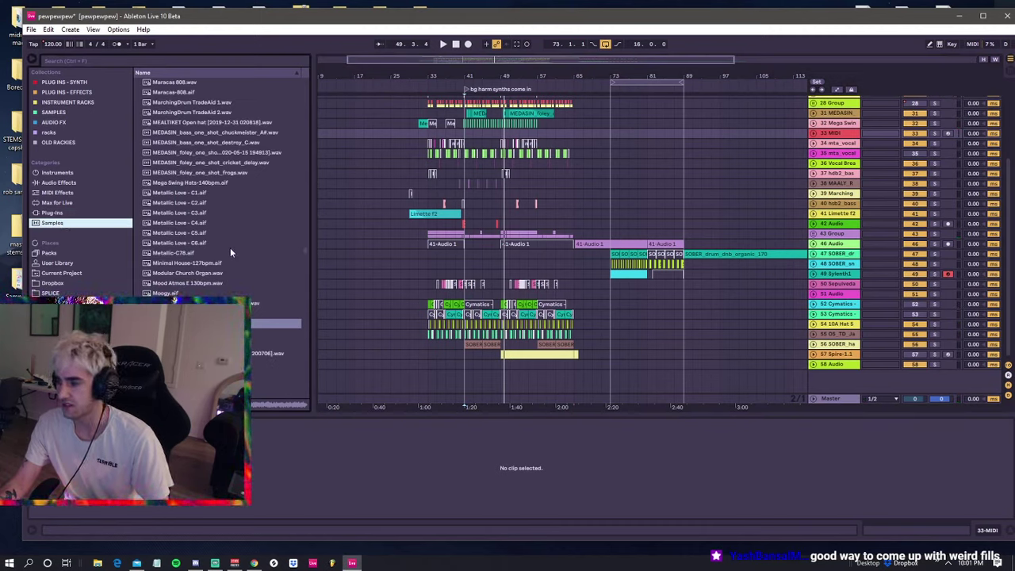
scroll(304, 250, down, 6)
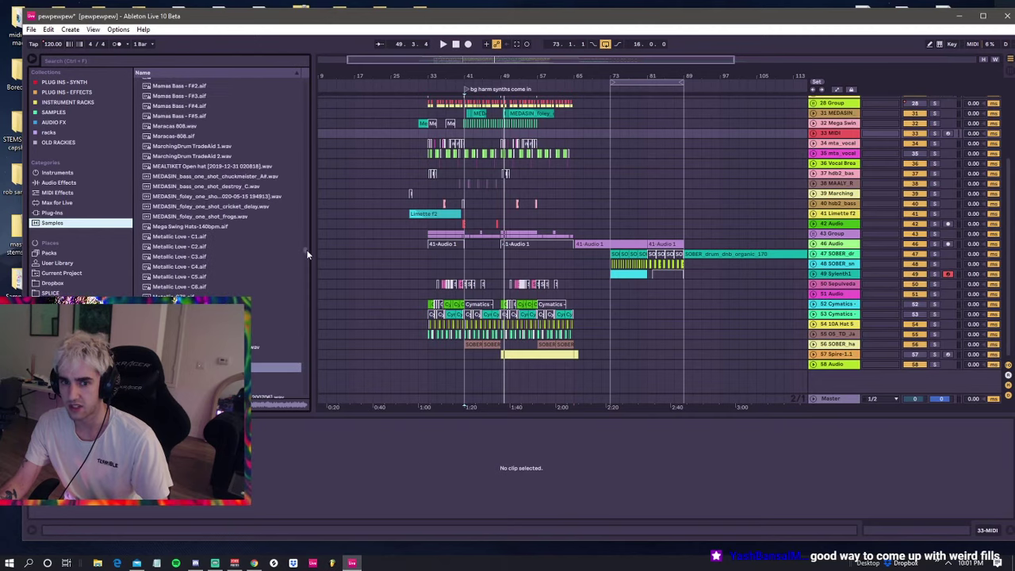
scroll(304, 252, up, 2)
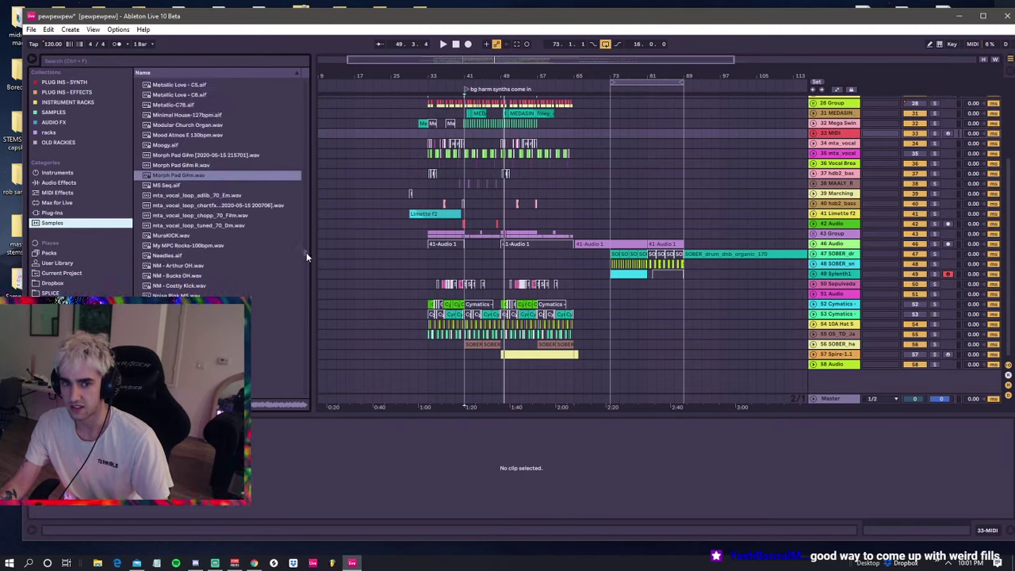
click(210, 195)
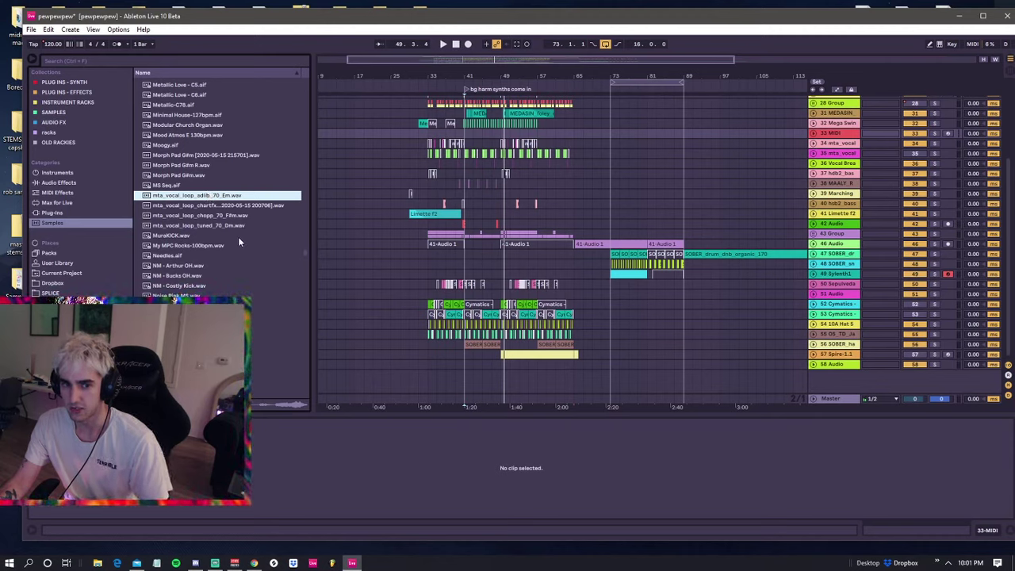
- Examine the Morph Pad clips on the Mega Swing Hats track around bar 40 at closer range
click(429, 203)
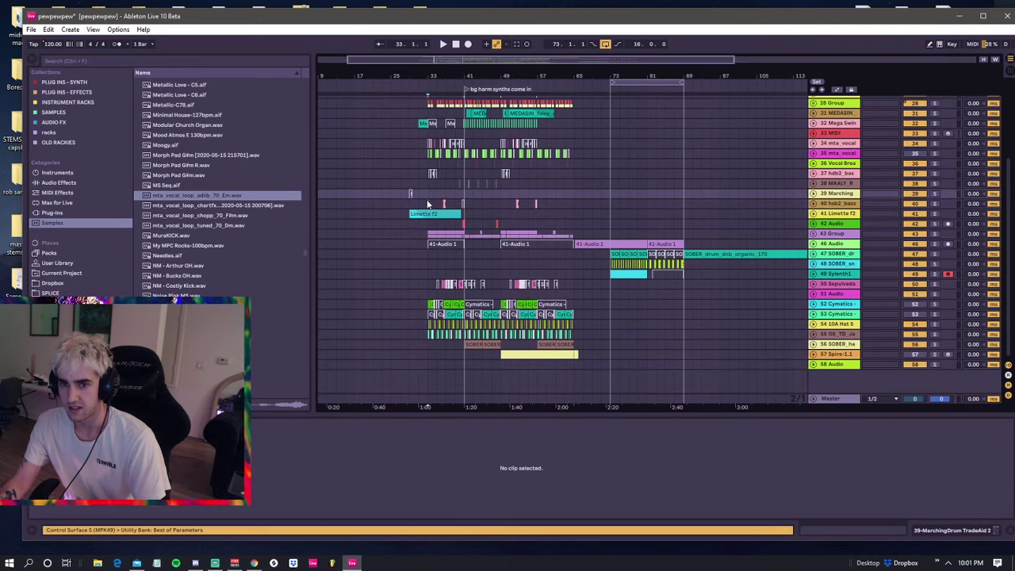
click(466, 213)
drag(468, 78, 466, 113)
click(455, 123)
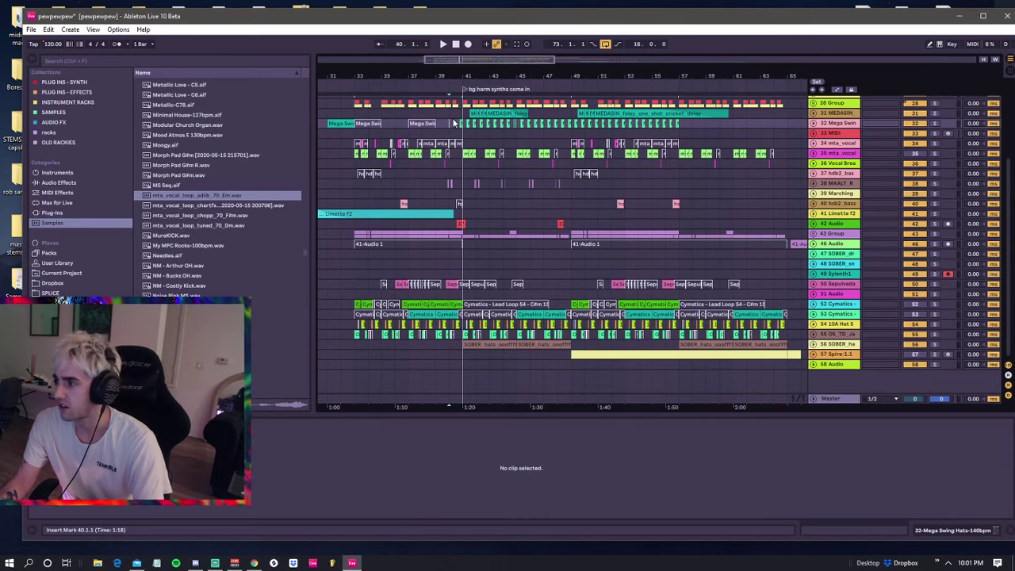
click(458, 125)
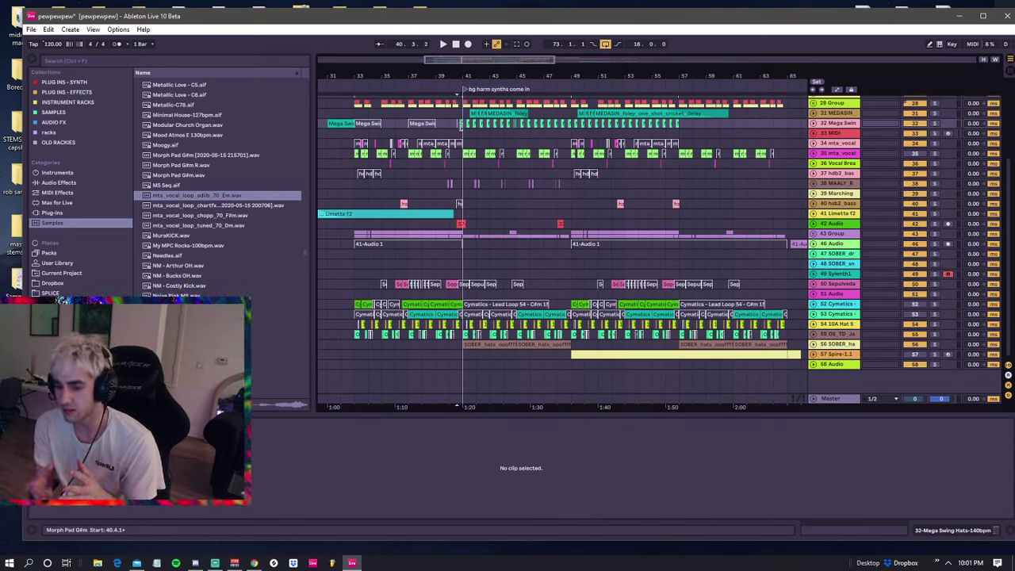
- Play the arrangement from bar 41, briefly solo the Mega Swing Hats track, show its devices and stop playback
click(463, 116)
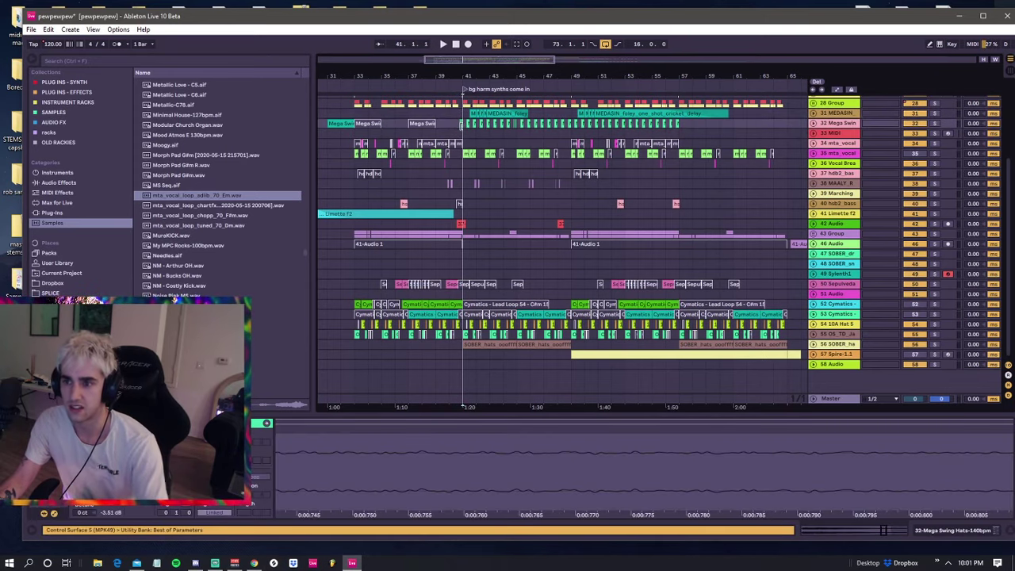
key(space)
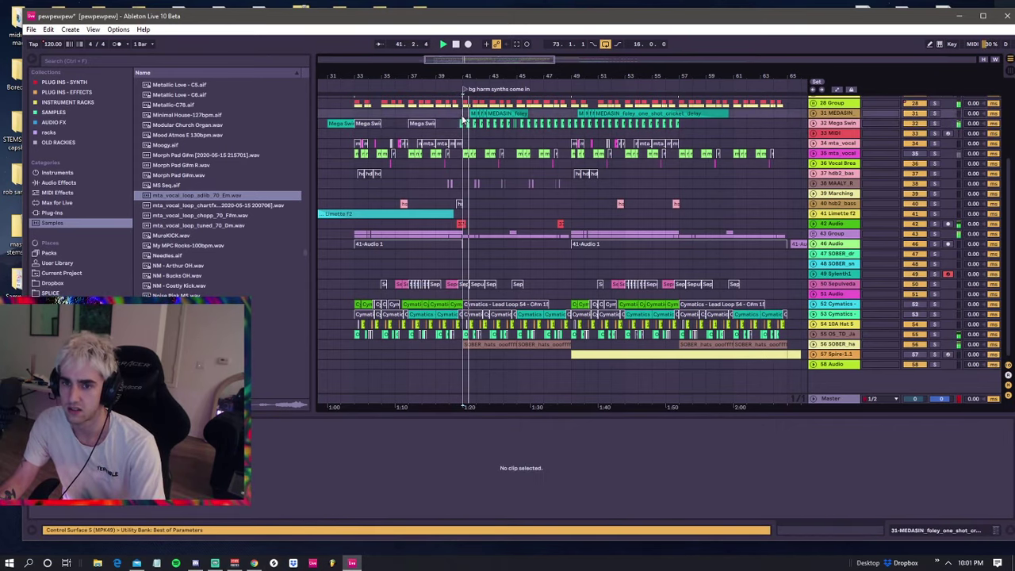
click(934, 124)
click(935, 123)
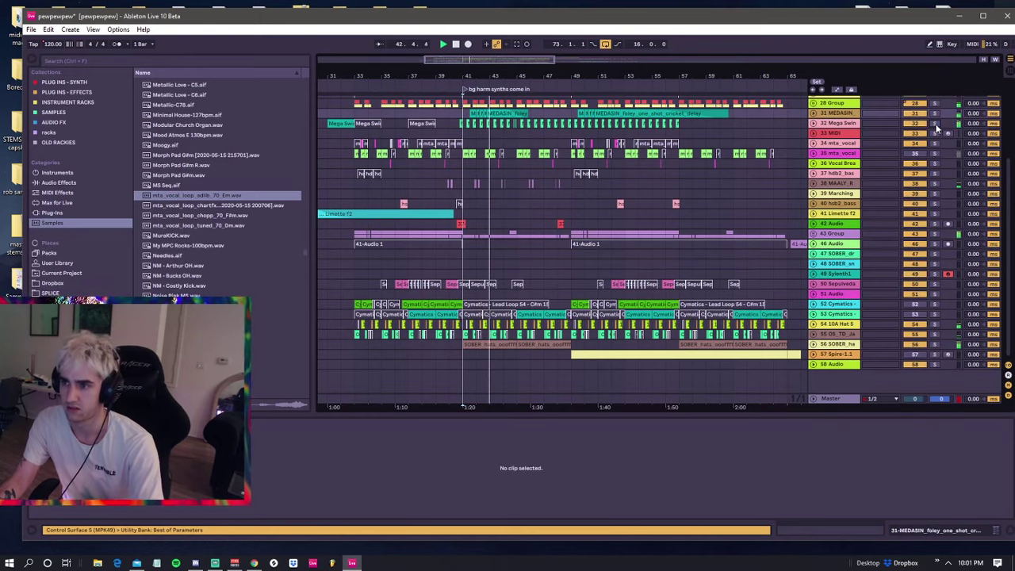
click(853, 124)
key(space)
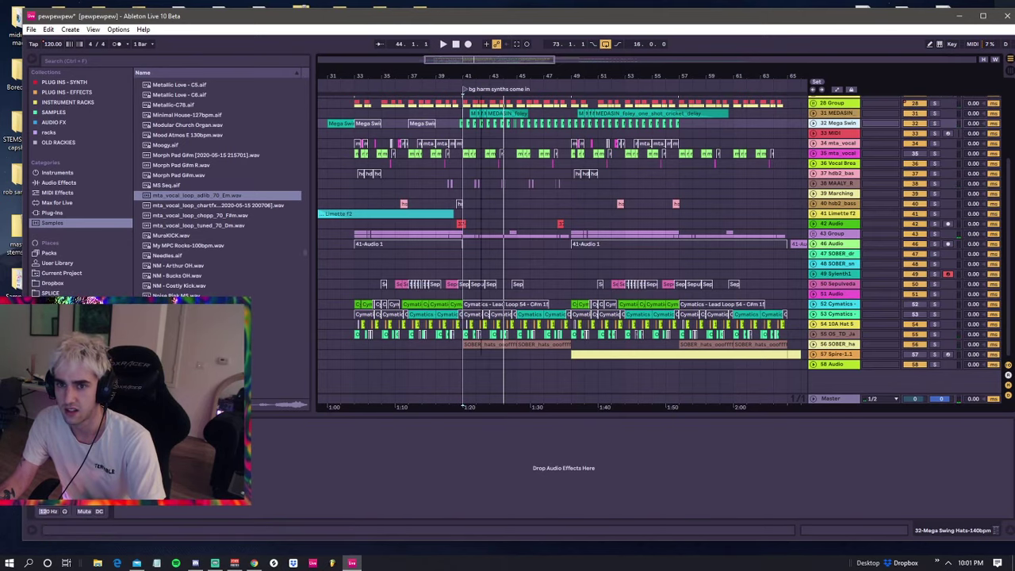
- Inspect the Morph Pad clip at bar 42.2 in close-up and set the playback start back to bar 41
scroll(493, 93, up, 10)
click(502, 128)
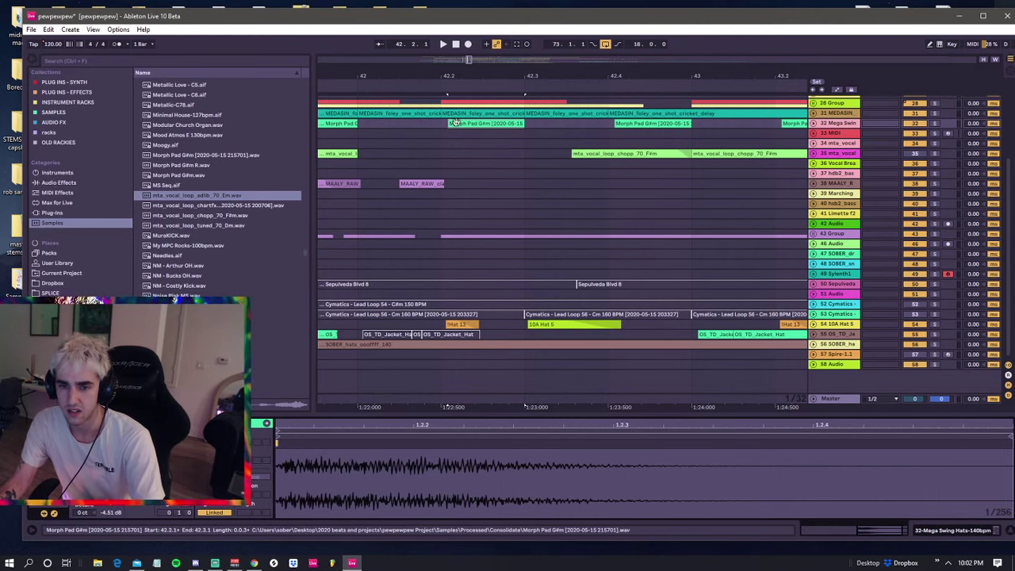
click(487, 155)
scroll(486, 155, down, 4)
scroll(424, 117, down, 10)
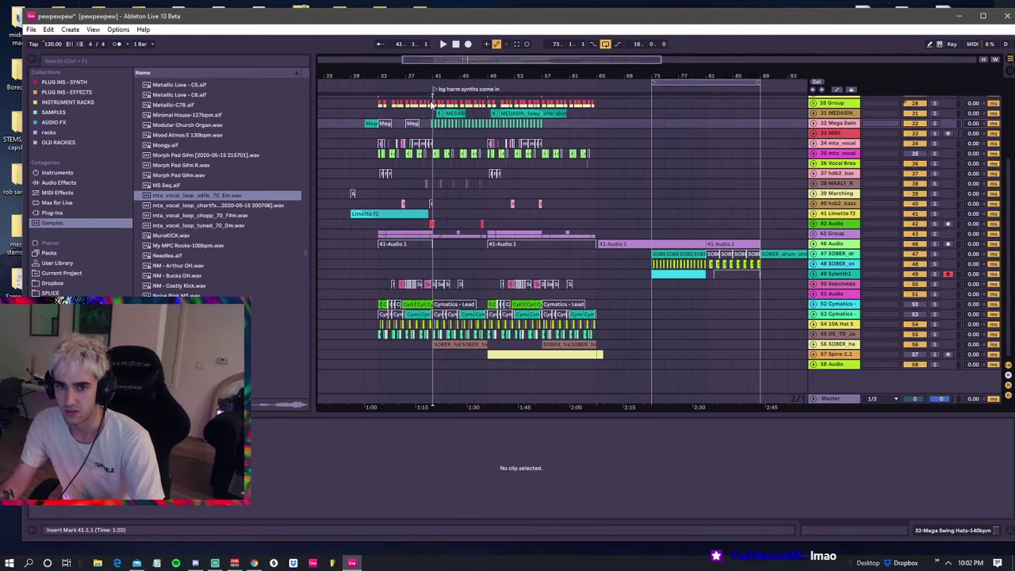
click(431, 103)
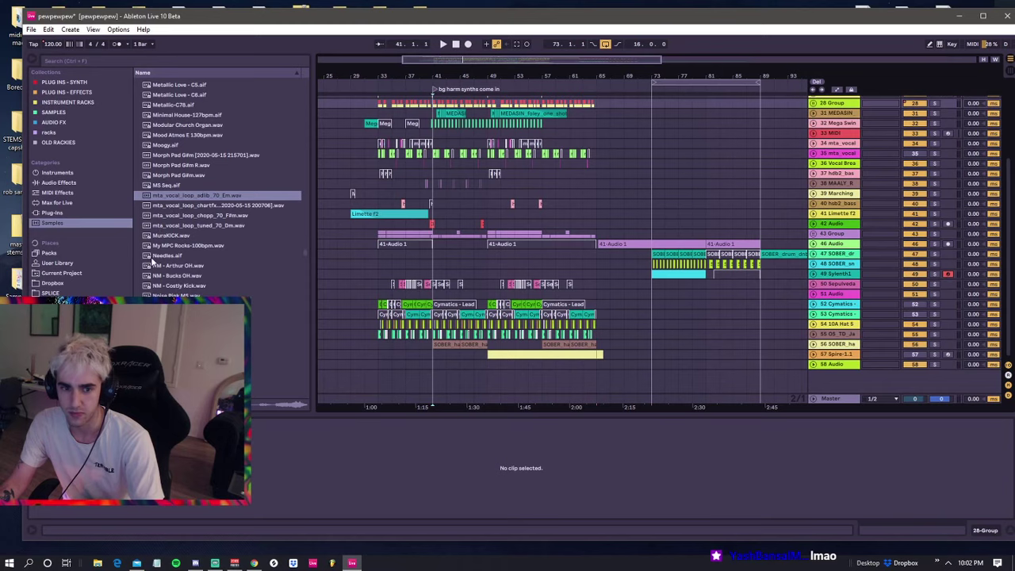
- Preview MursKICK.wav and the tuned_70_Dm and chopp_70_F#m vocal loops, and set the insert mark at bar 31 on the adlib vocal track
click(191, 235)
click(195, 225)
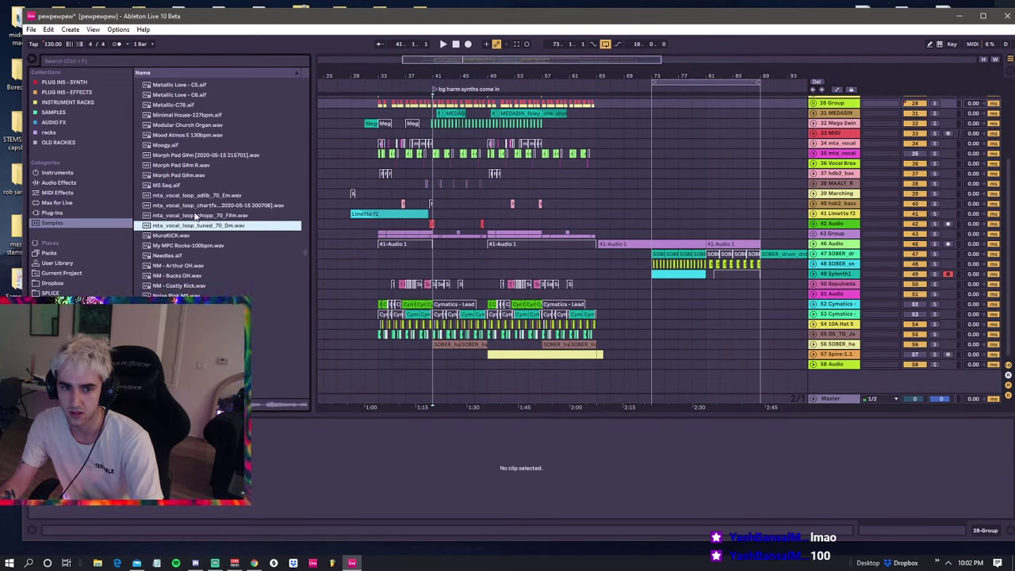
click(195, 215)
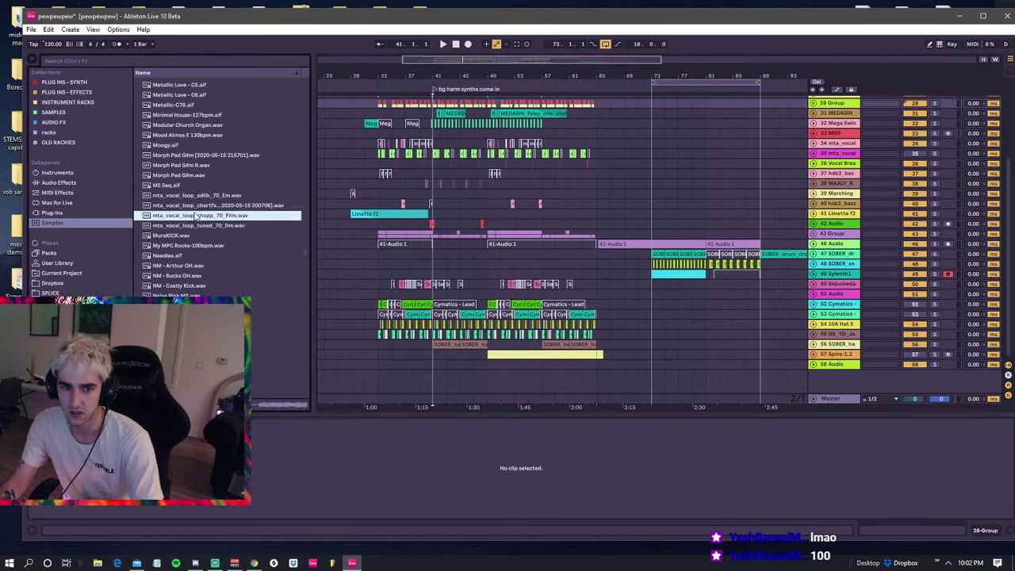
click(375, 161)
click(364, 143)
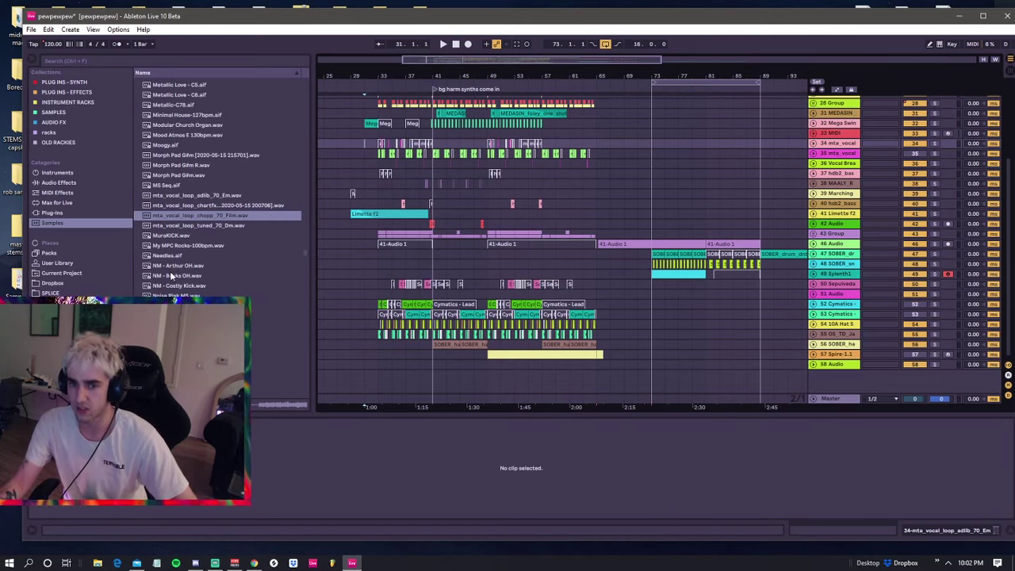
- Review the song's tracks from the first group down to the Marching Drum track, with the insert mark at bar 33
scroll(441, 213, up, 3)
scroll(441, 213, up, 5)
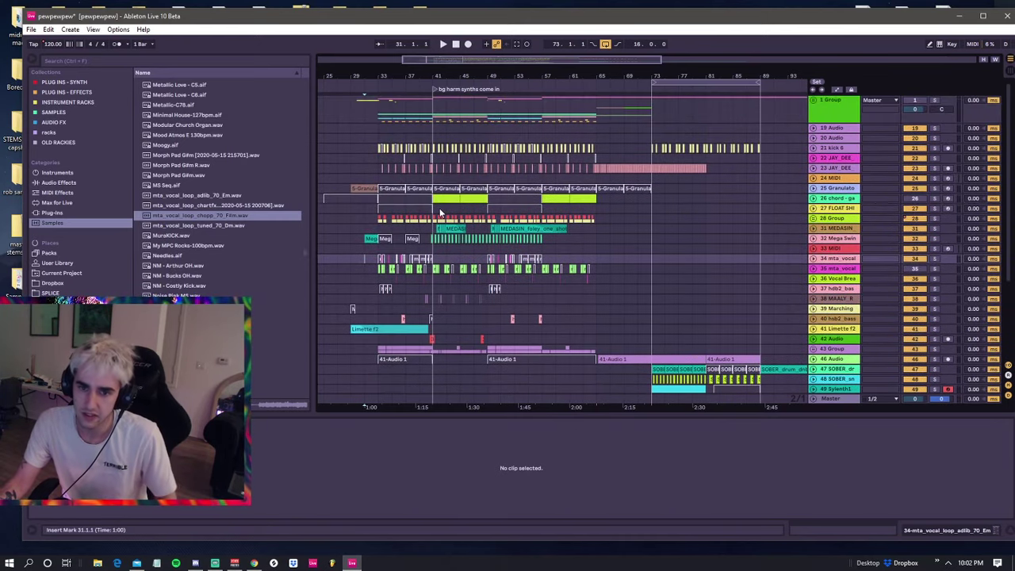
scroll(440, 213, down, 3)
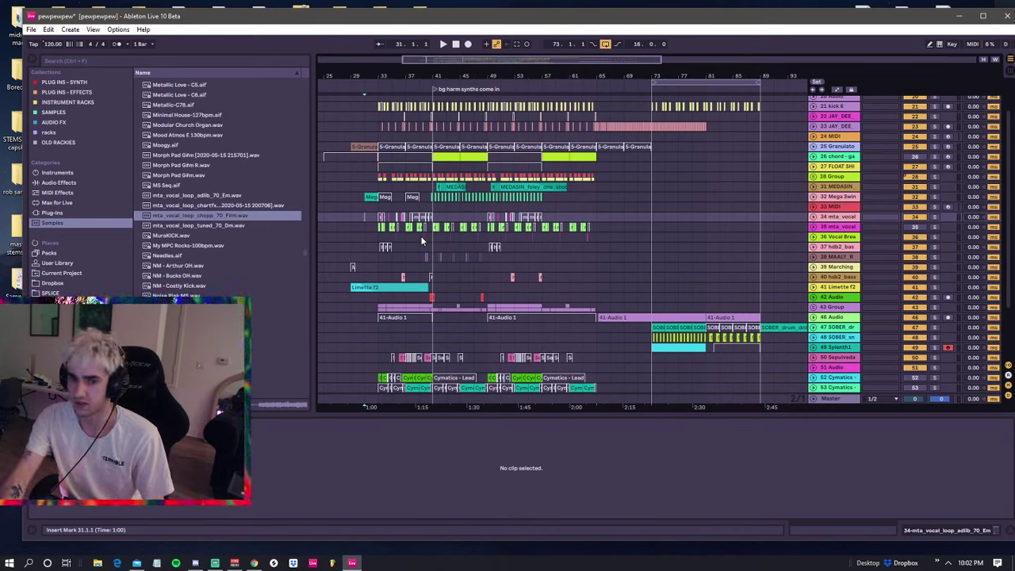
click(378, 231)
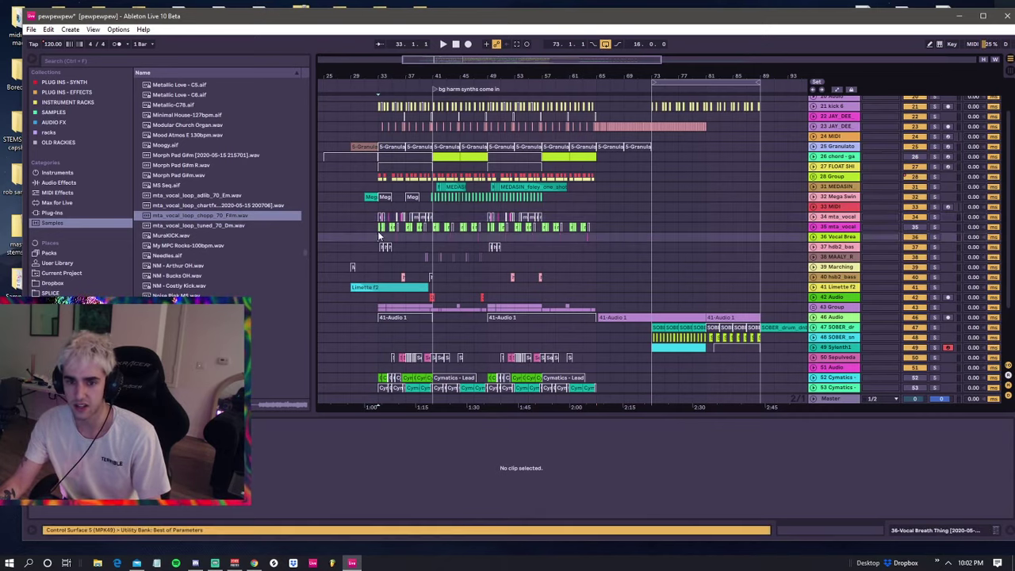
click(377, 235)
click(378, 230)
click(377, 237)
click(377, 244)
click(378, 237)
click(377, 247)
click(376, 259)
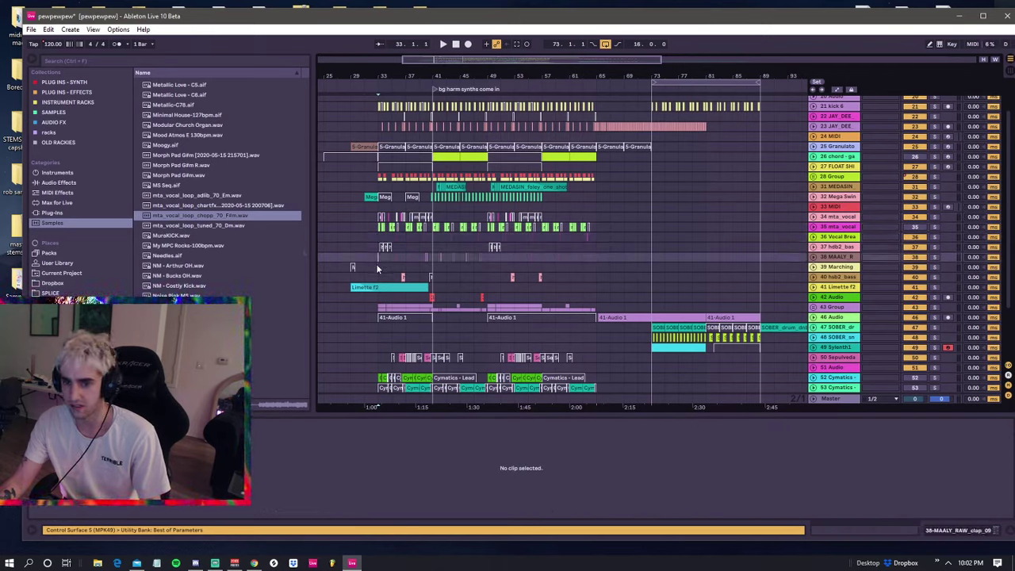
click(377, 267)
click(377, 260)
click(376, 268)
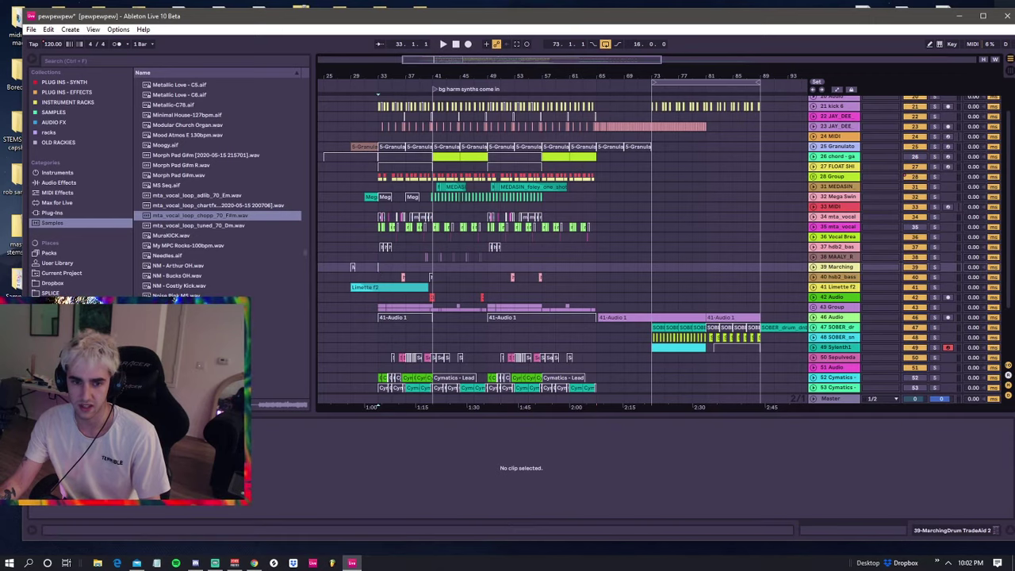
- Preview more samples up the list, including Needles.aif, My MPC Rocks-100bpm.wav, MursKICK.wav and the tuned and chartfx vocal loops
click(175, 306)
drag(246, 306, 246, 337)
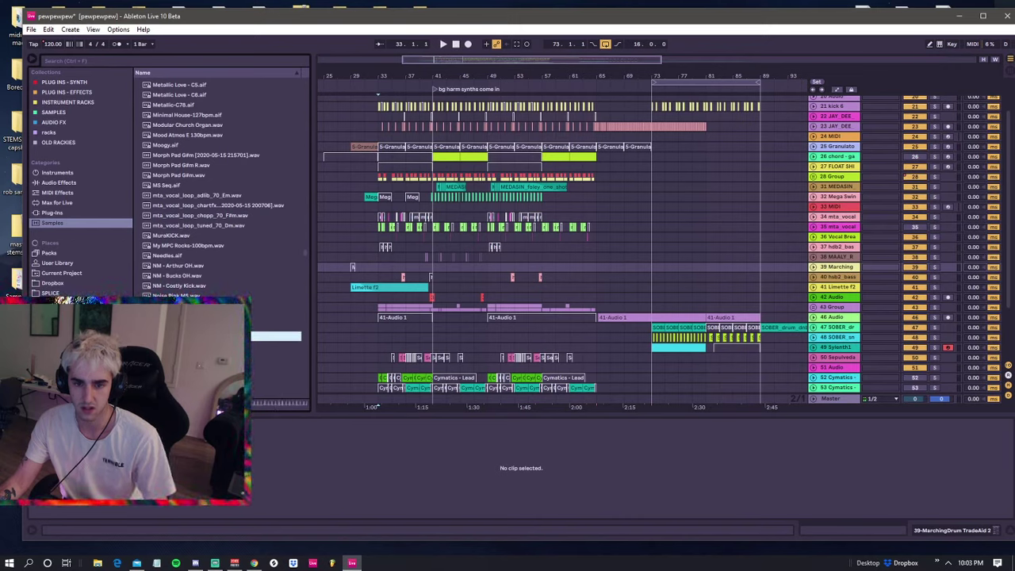
click(167, 286)
click(164, 275)
click(161, 256)
click(164, 245)
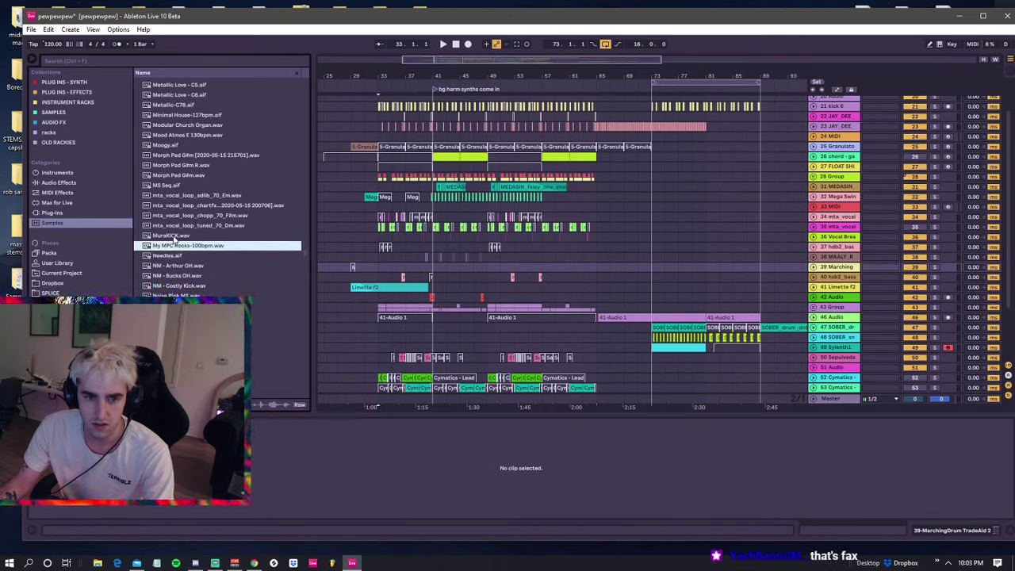
click(169, 235)
click(187, 226)
click(196, 205)
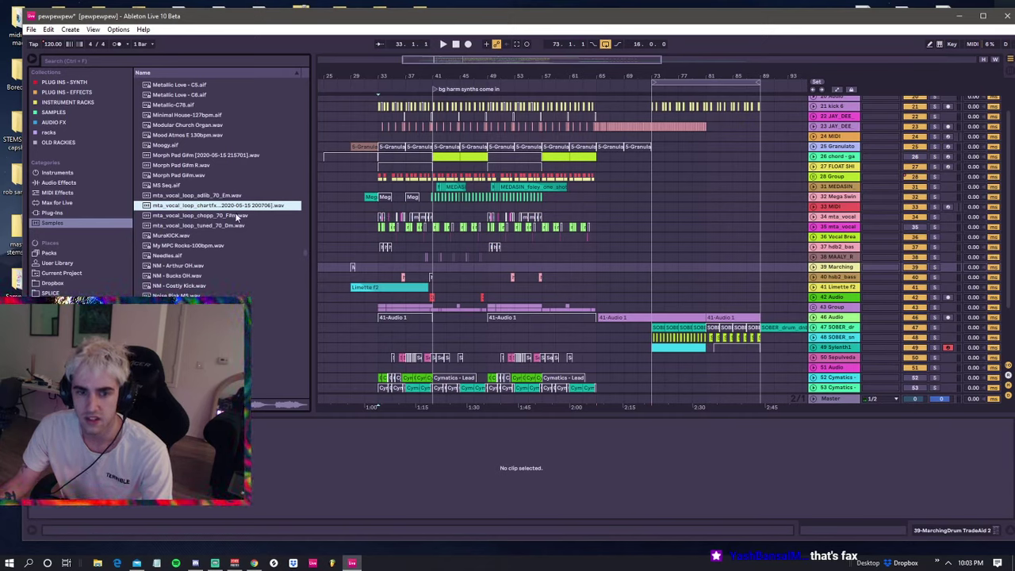
- Unfold group 43 to look at its Scratchy tracks and fold it again
scroll(595, 250, down, 3)
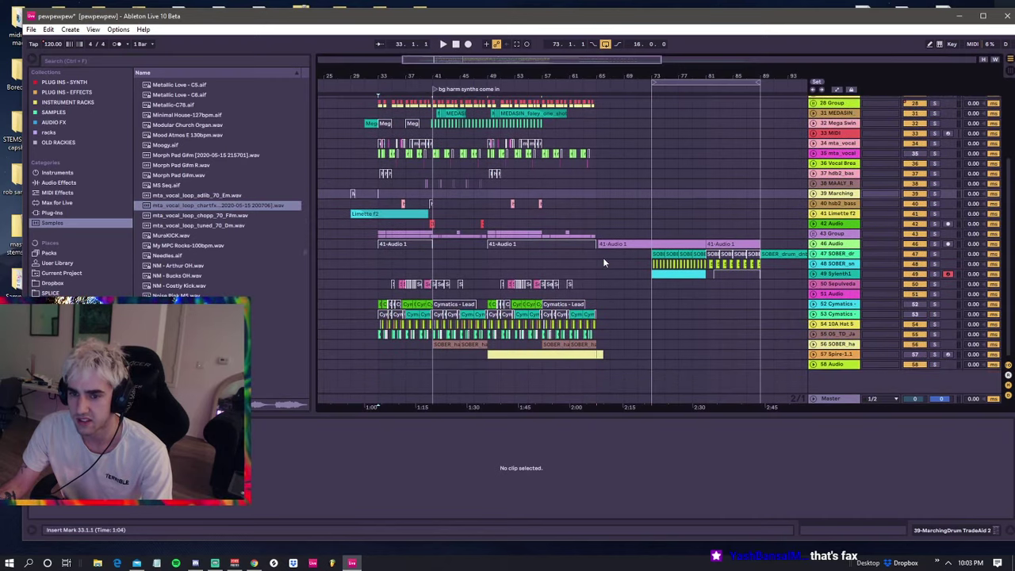
click(814, 234)
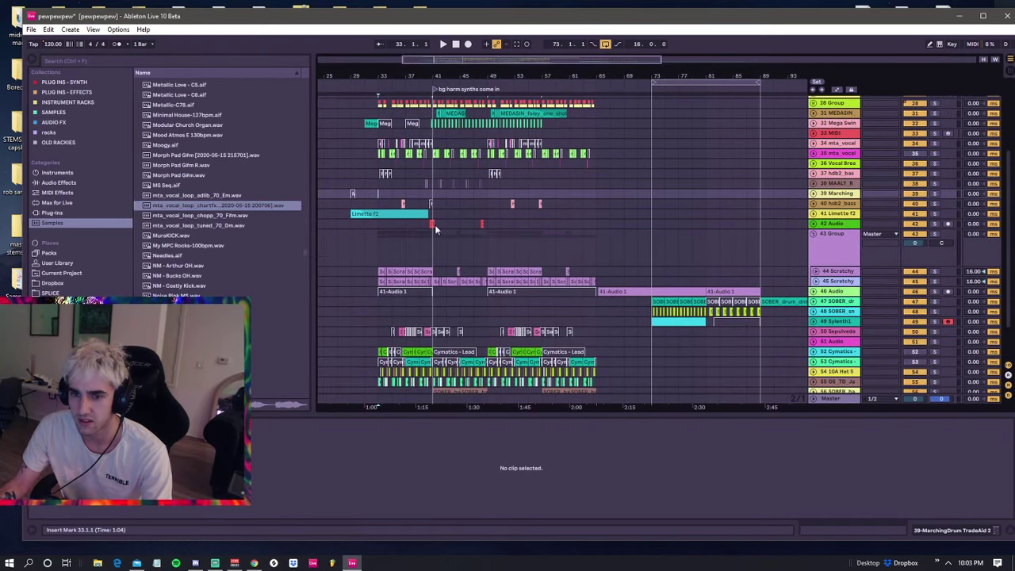
click(813, 234)
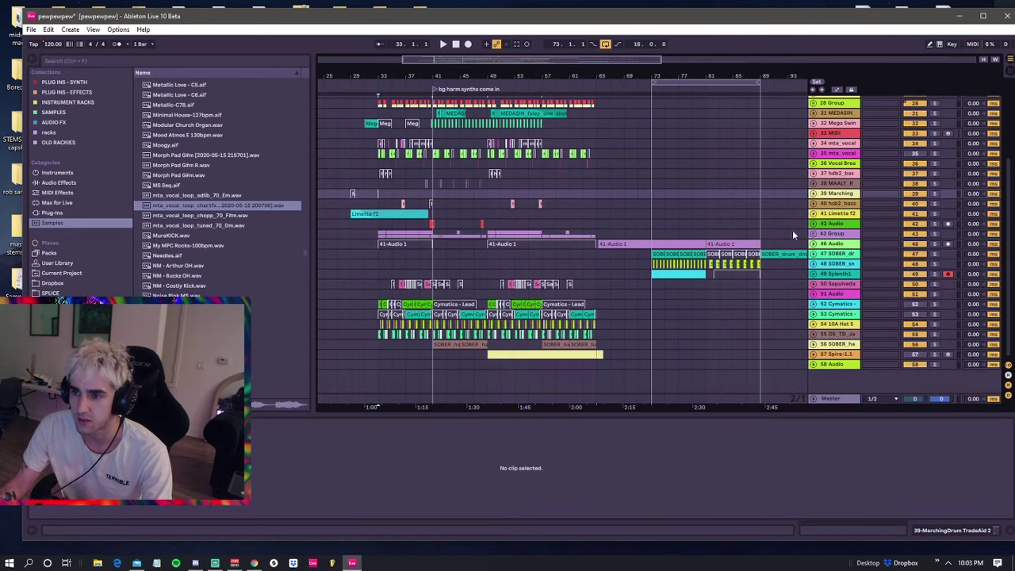
- Play from bar 33, briefly solo the mta_vocal_loop_chopp_70_F#m track against the full mix, and select that track
click(375, 194)
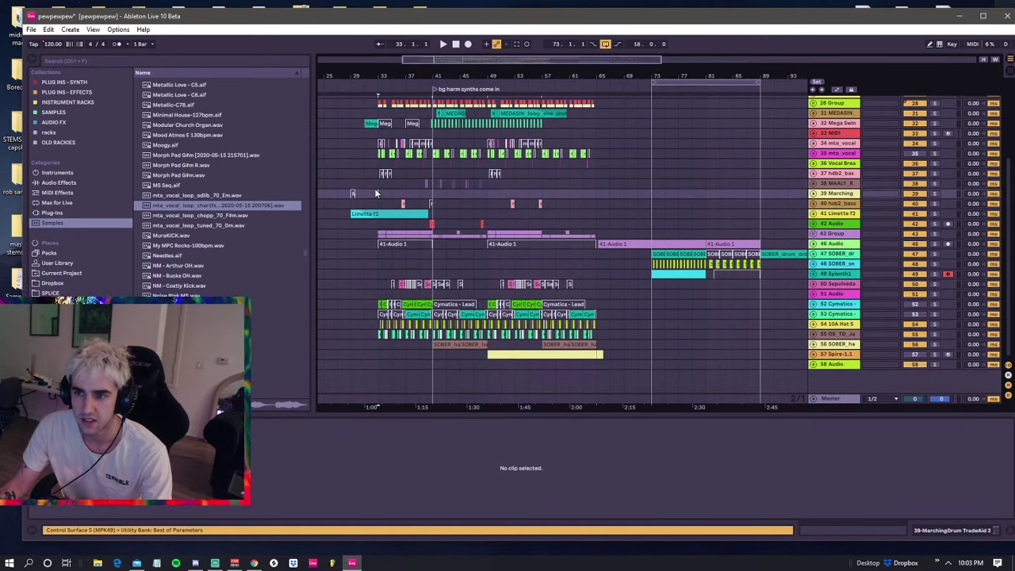
key(space)
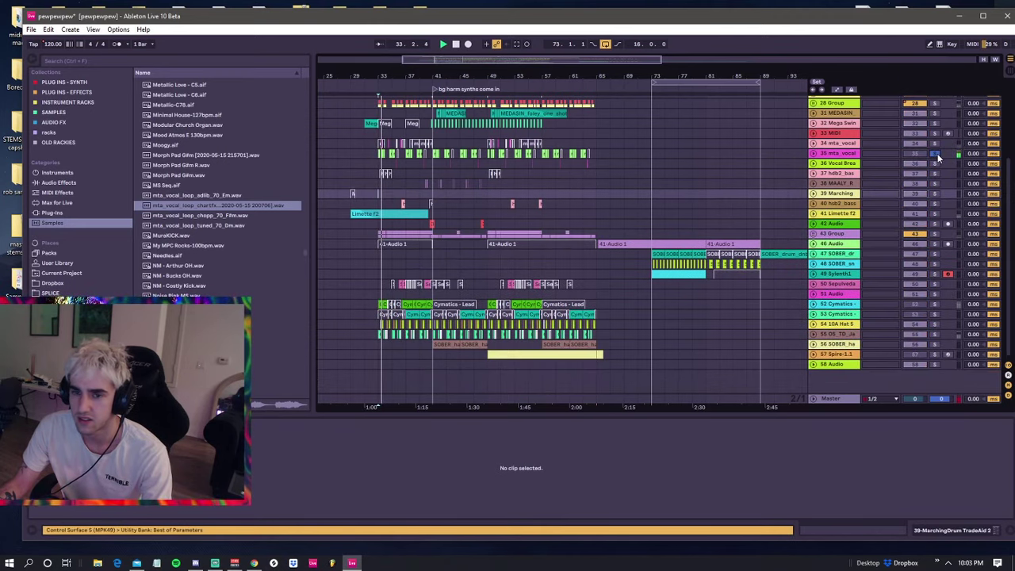
click(935, 152)
click(937, 153)
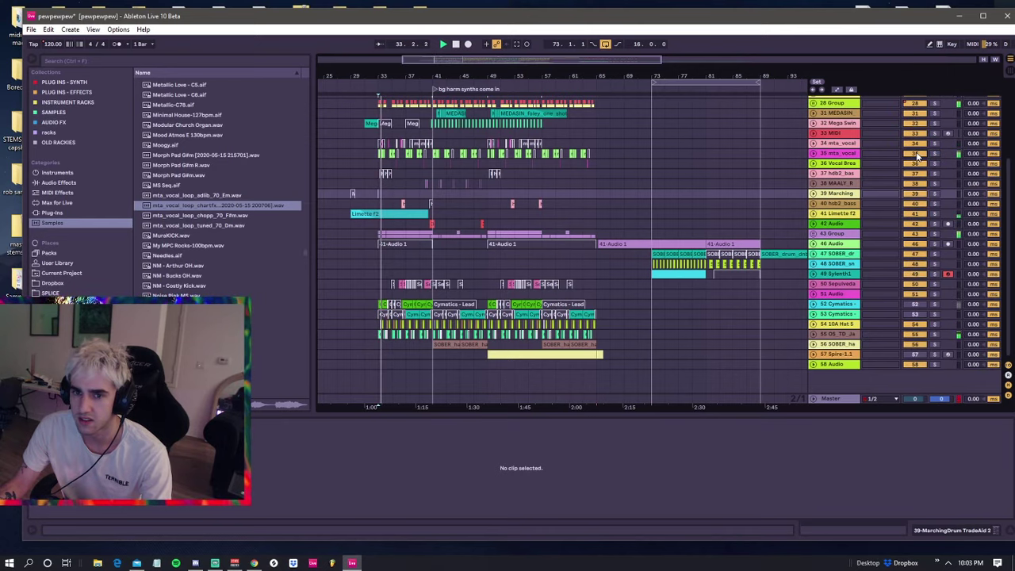
scroll(917, 162, up, 1)
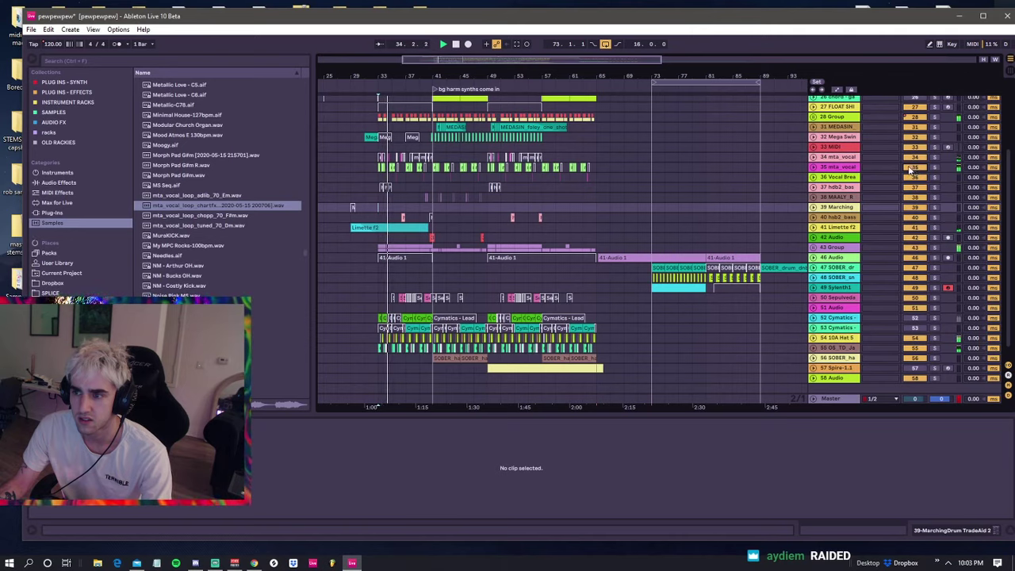
click(830, 167)
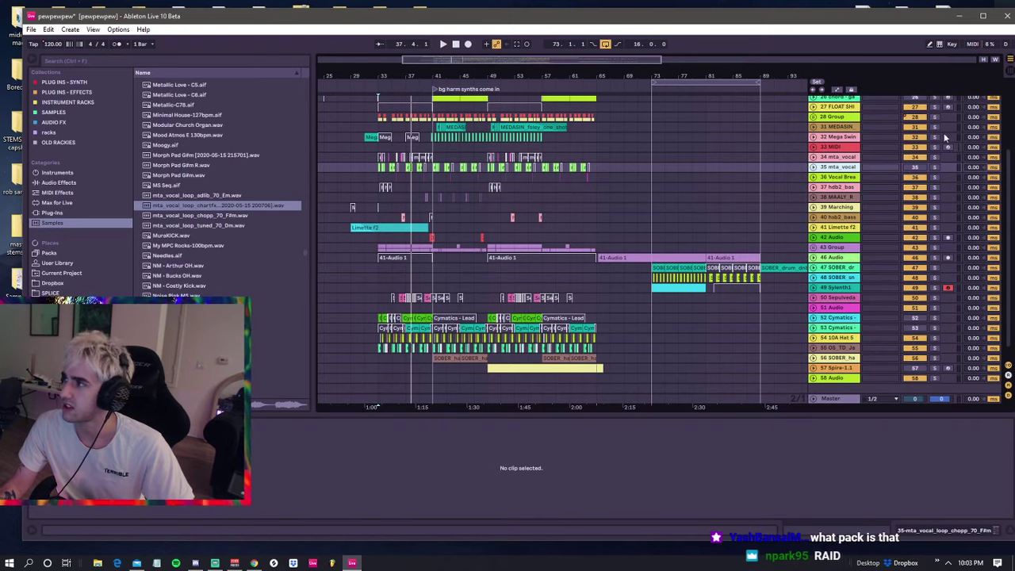
- Replay the arrangement from bar 33 through to bar 42 to judge the vocal chops and fills in the mix
click(377, 168)
key(space)
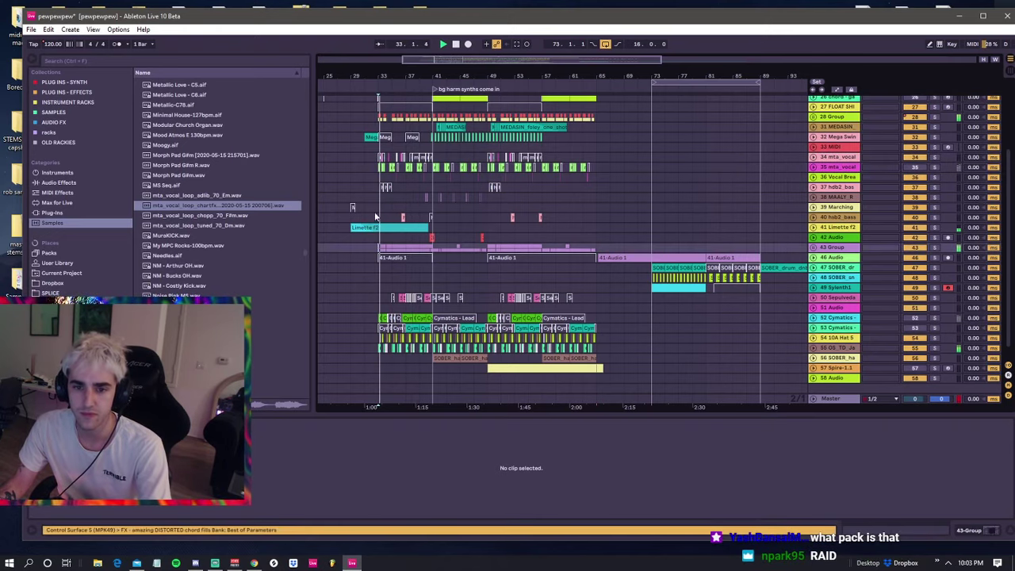
click(376, 149)
click(377, 158)
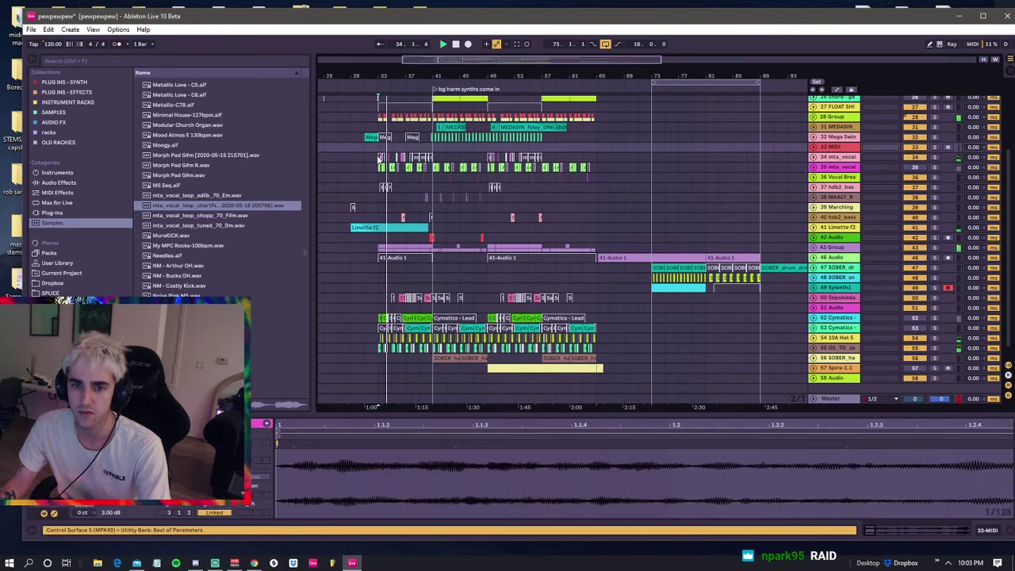
click(379, 151)
click(377, 158)
click(379, 151)
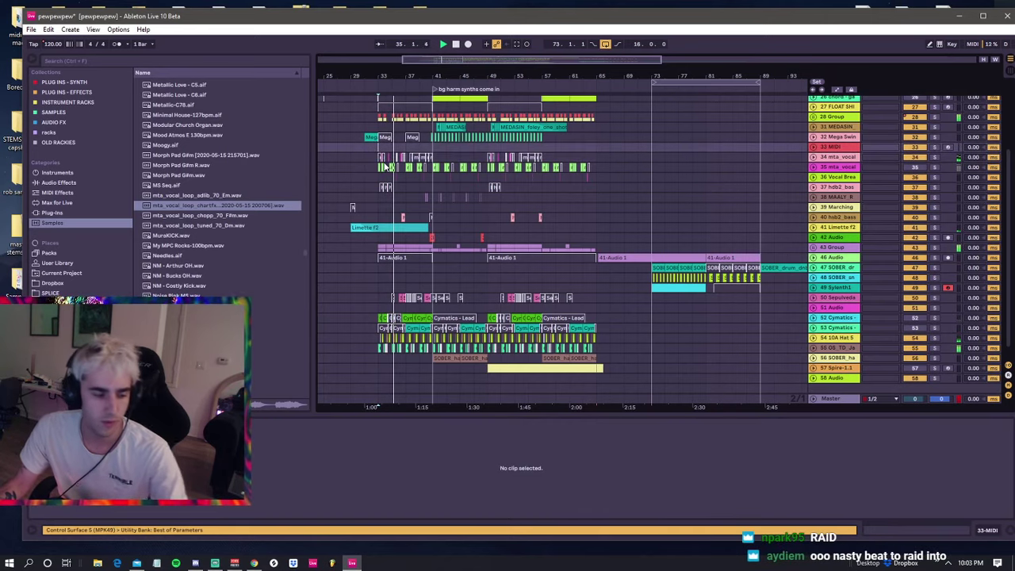
click(379, 154)
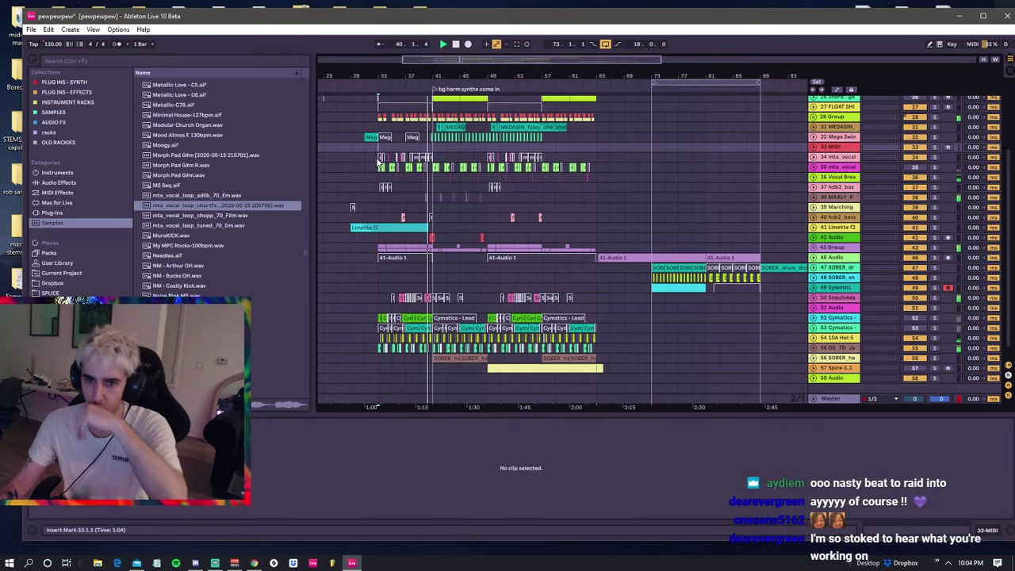
click(380, 156)
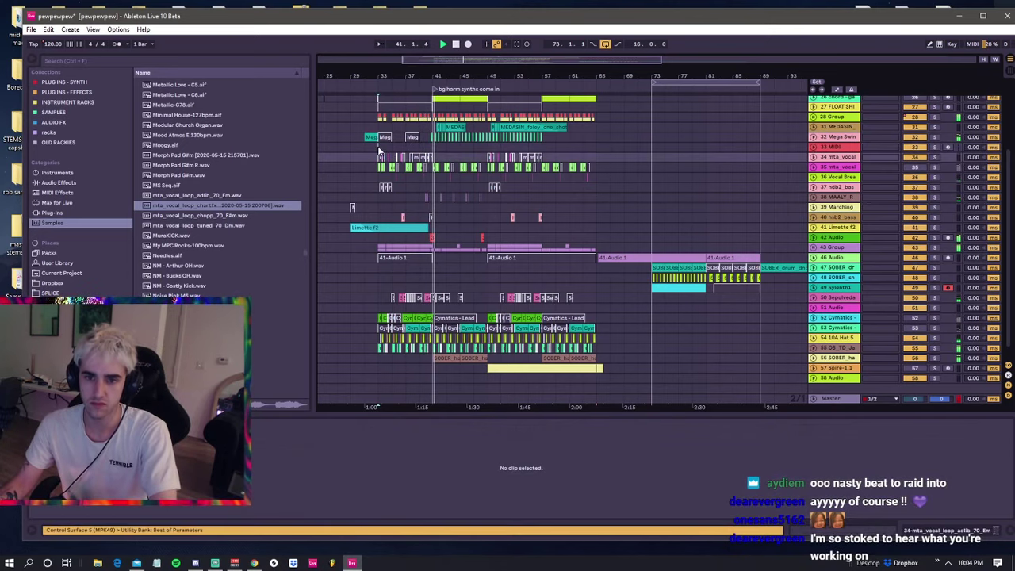
click(378, 154)
click(379, 154)
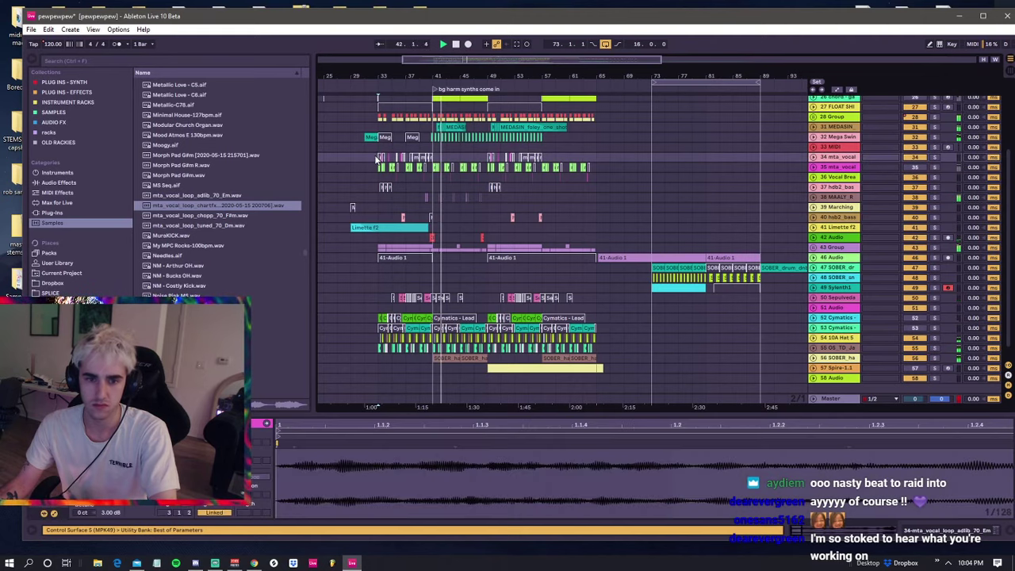
- Keep listening to the running arrangement while placing the insert marker at bars 33 and 41
click(377, 153)
click(376, 156)
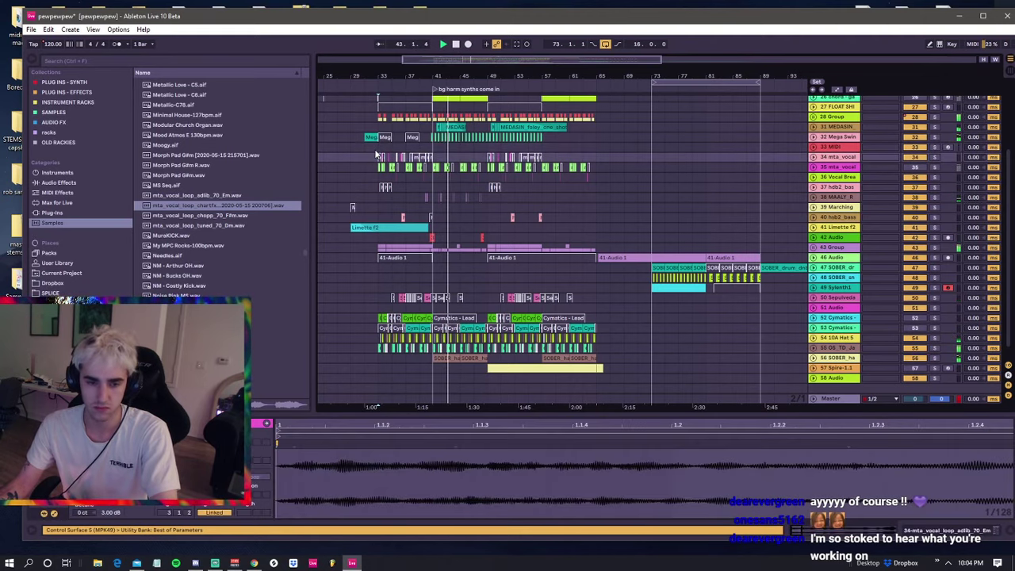
click(432, 147)
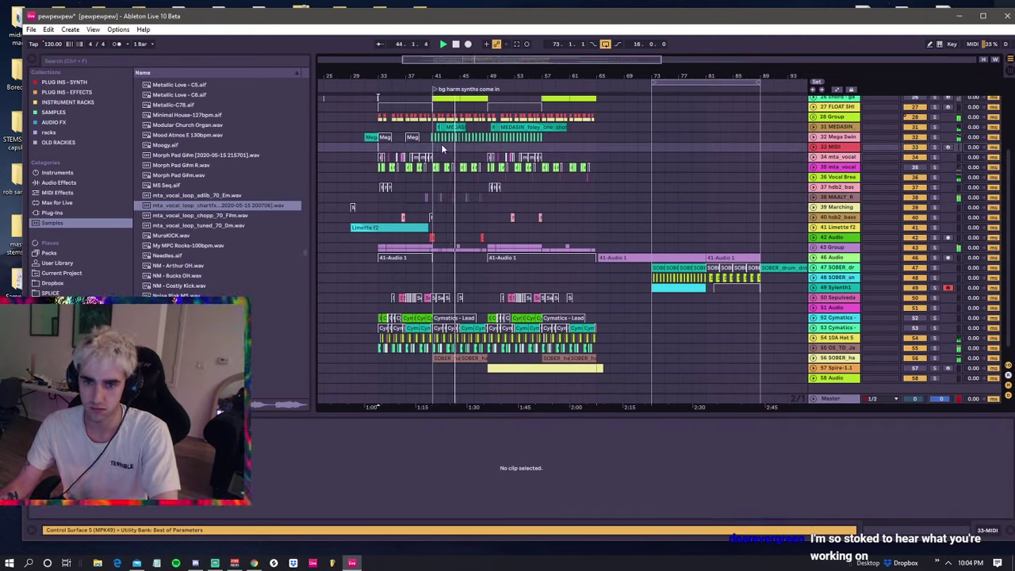
- Deactivate the Mega Swing Hats clips from 48.4 through the end of bar 56
scroll(456, 99, up, 5)
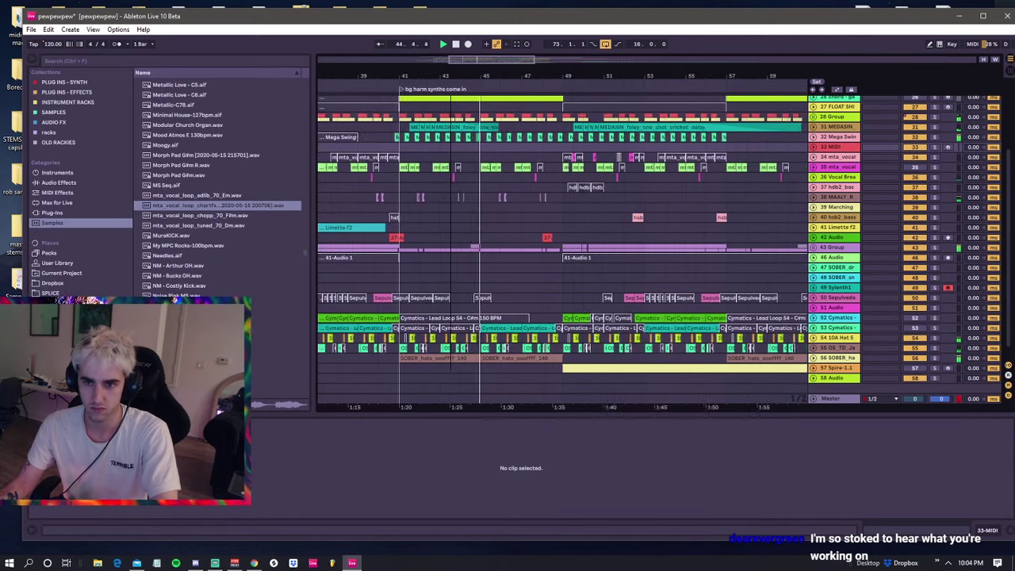
click(469, 137)
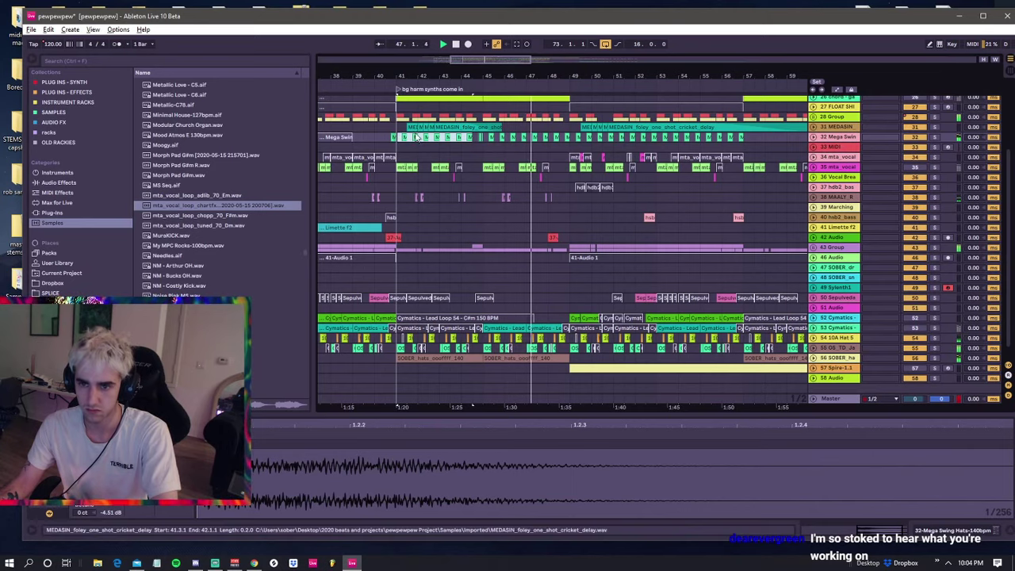
click(566, 137)
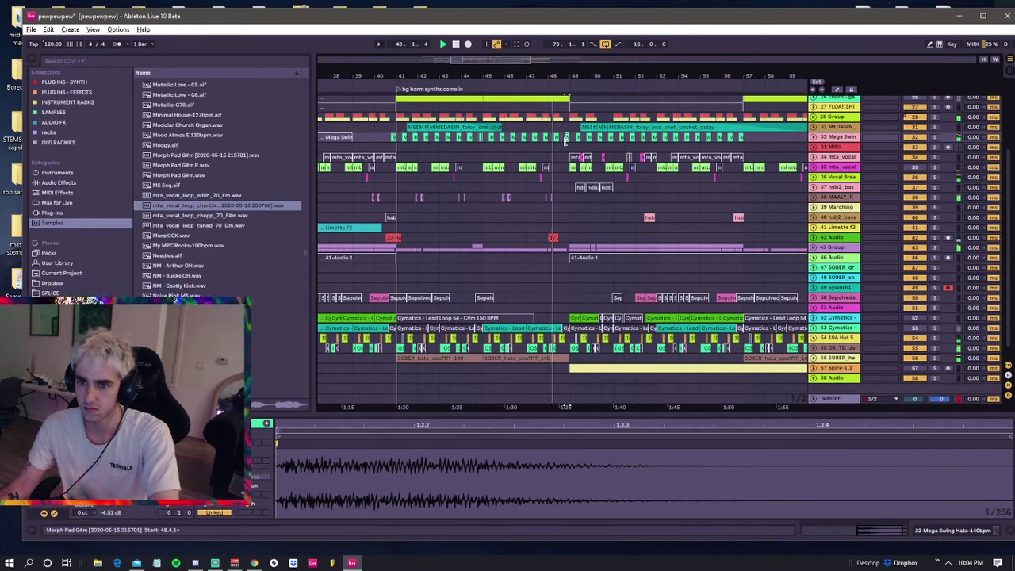
key(0)
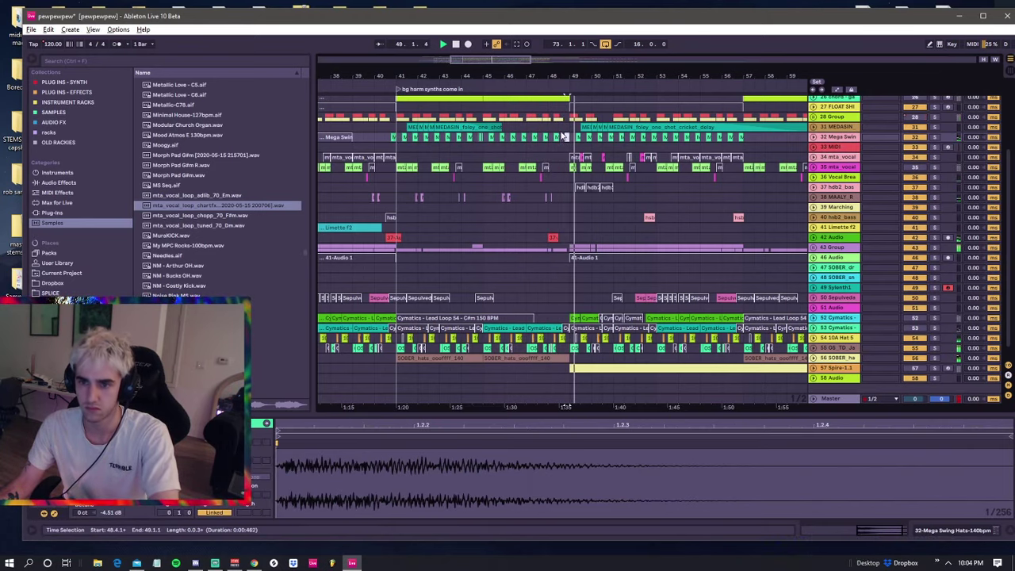
click(550, 128)
drag(570, 146, 762, 139)
key(0)
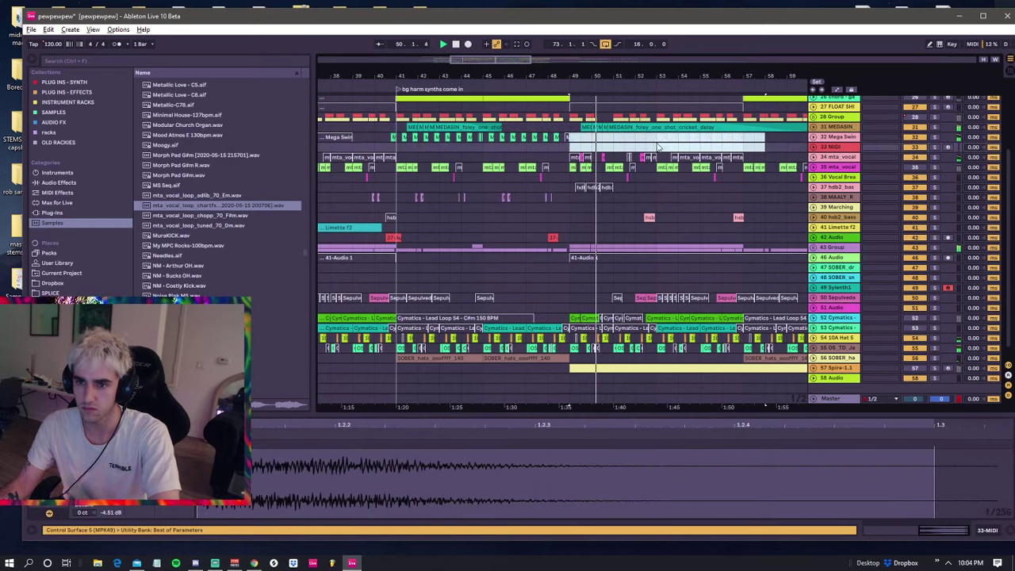
click(656, 146)
- Listen through bars 51 to 59 while marking the MEDASIN foley clips from bar 49 and the empty range from bar 49 to 57
drag(591, 74, 549, 38)
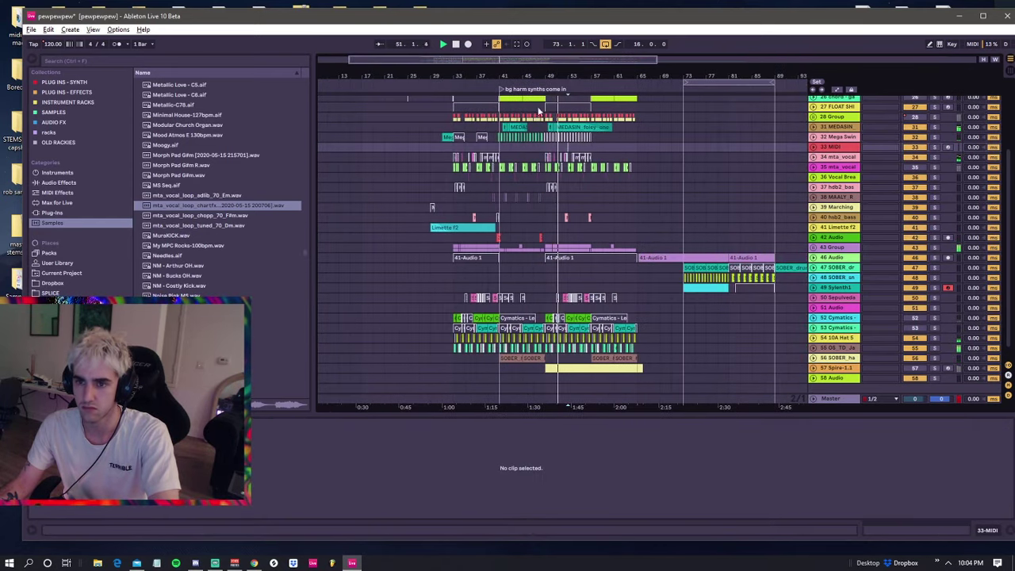
drag(545, 128, 637, 129)
click(550, 147)
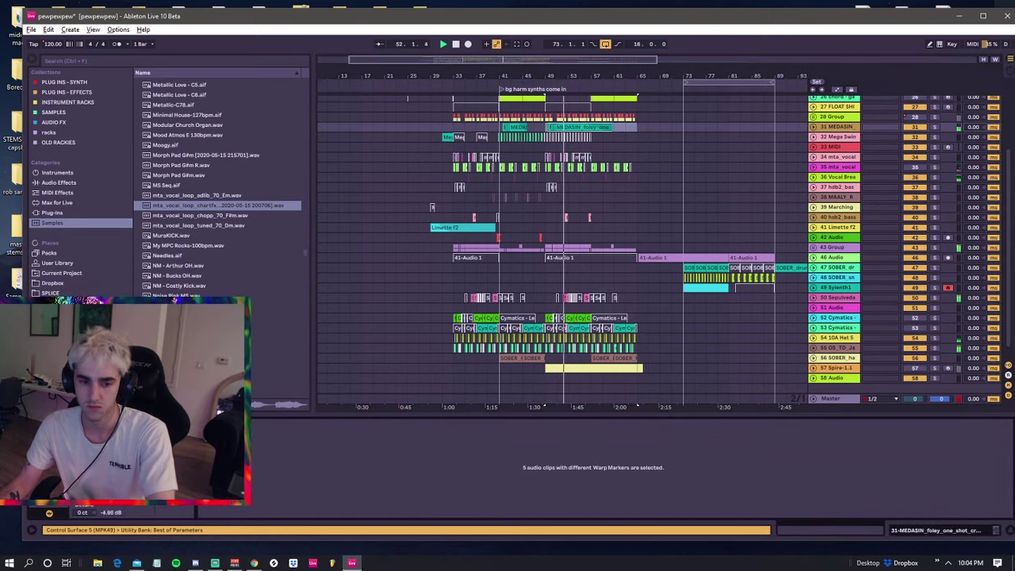
drag(567, 148, 594, 146)
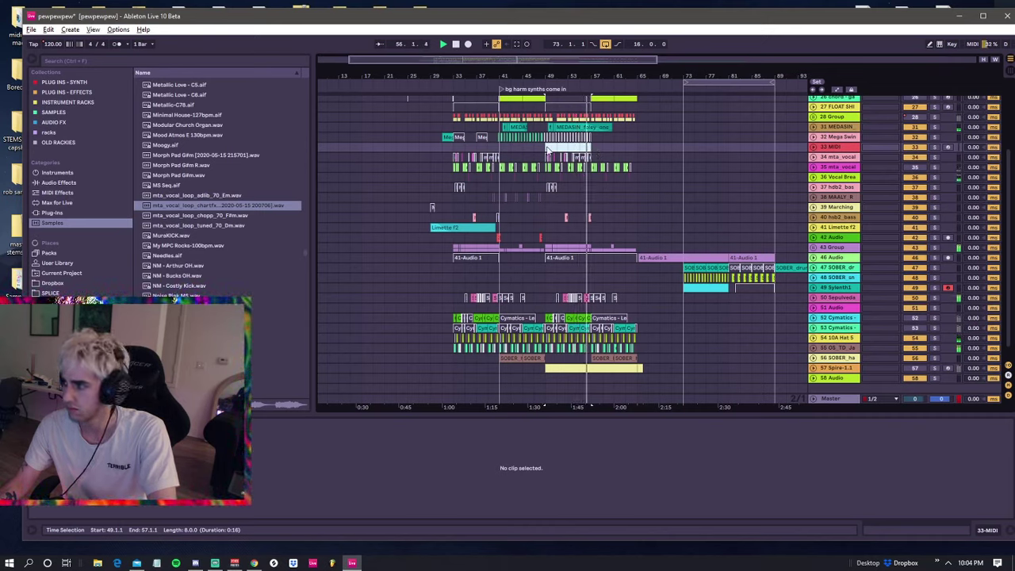
click(591, 147)
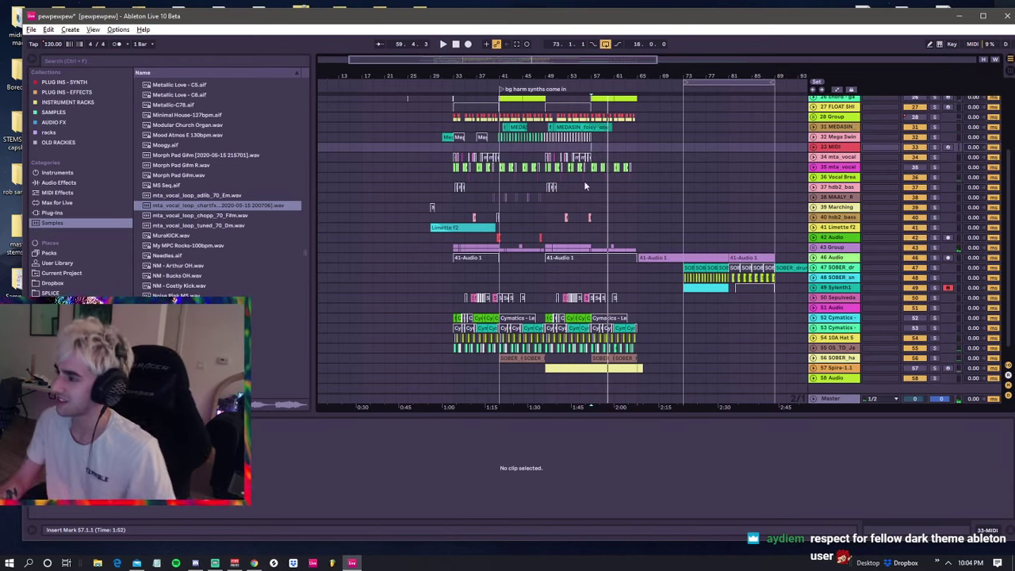
- Play the section starting at bar 73 and listen through to bar 85
click(683, 200)
key(space)
key(space)
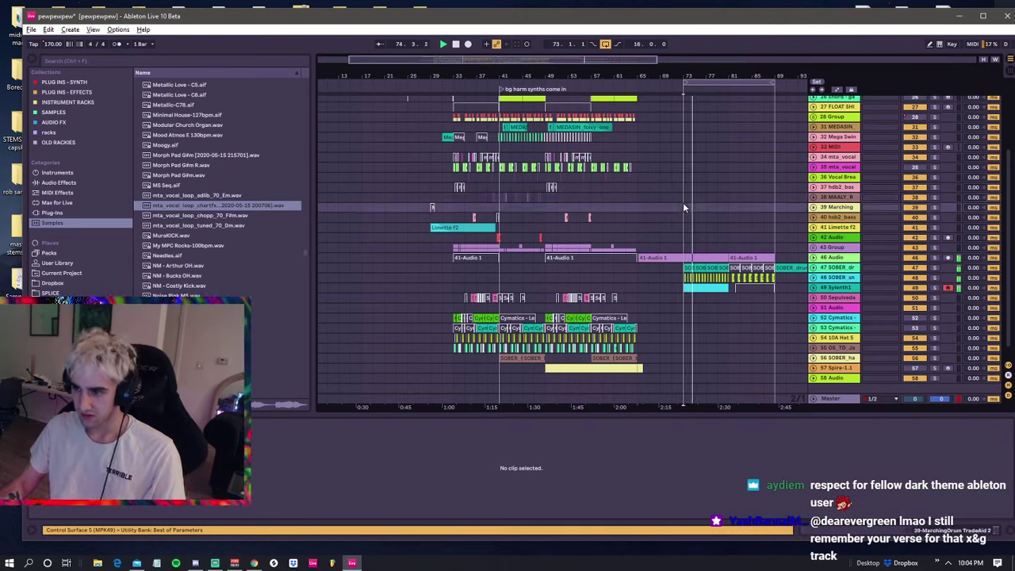
click(684, 207)
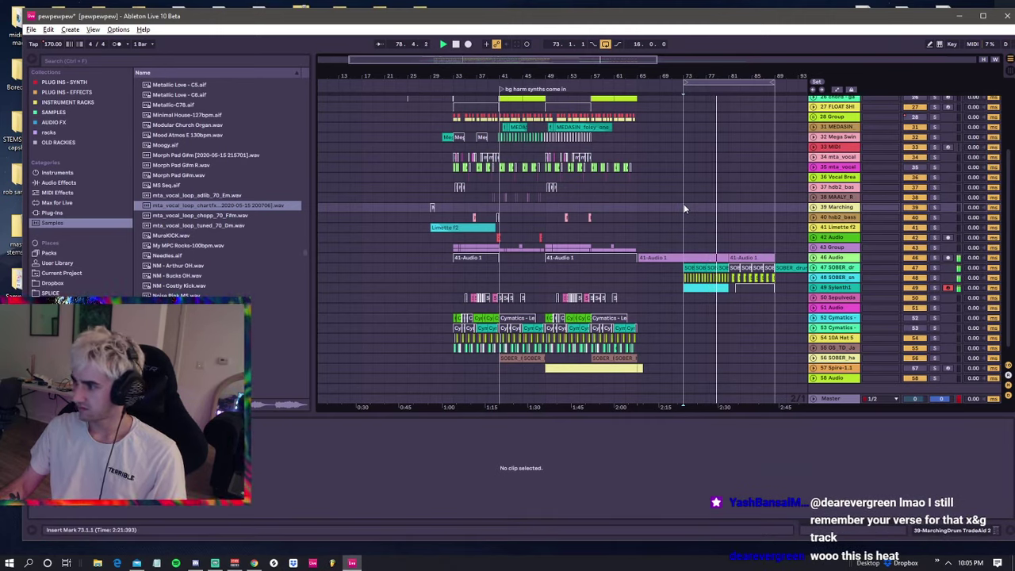
click(685, 217)
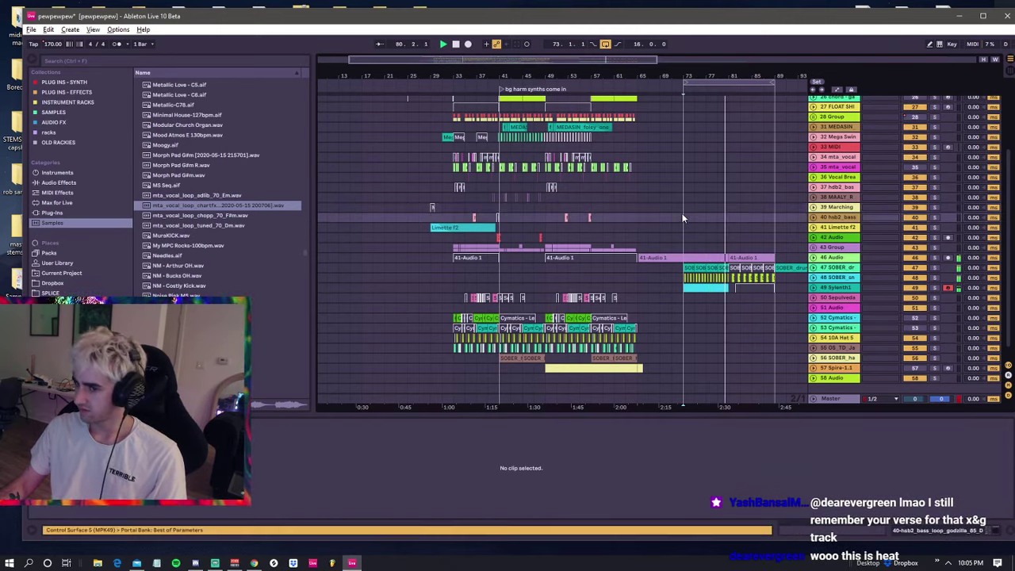
click(685, 208)
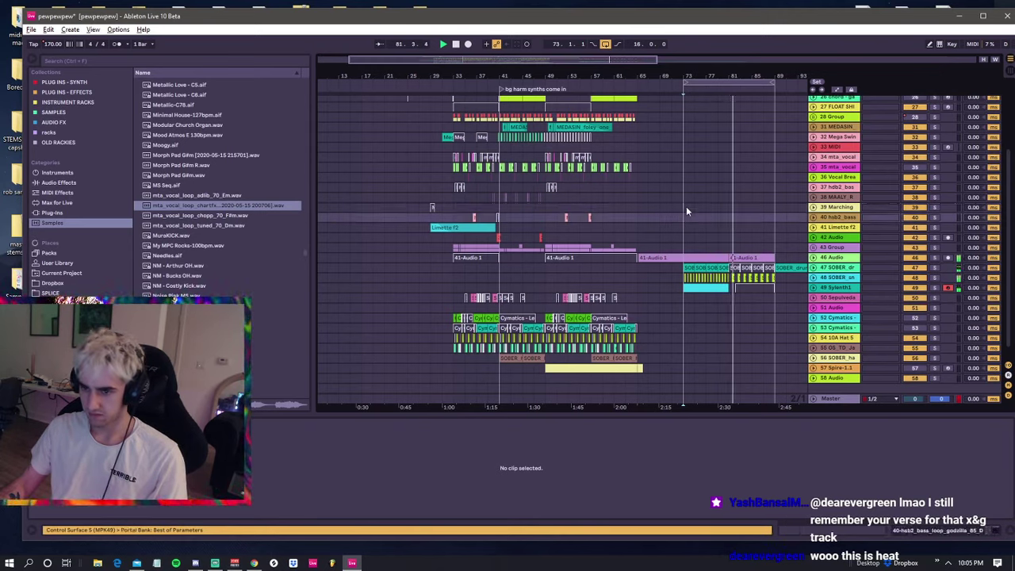
click(683, 216)
click(684, 209)
click(682, 218)
click(683, 209)
click(683, 215)
click(687, 207)
click(684, 216)
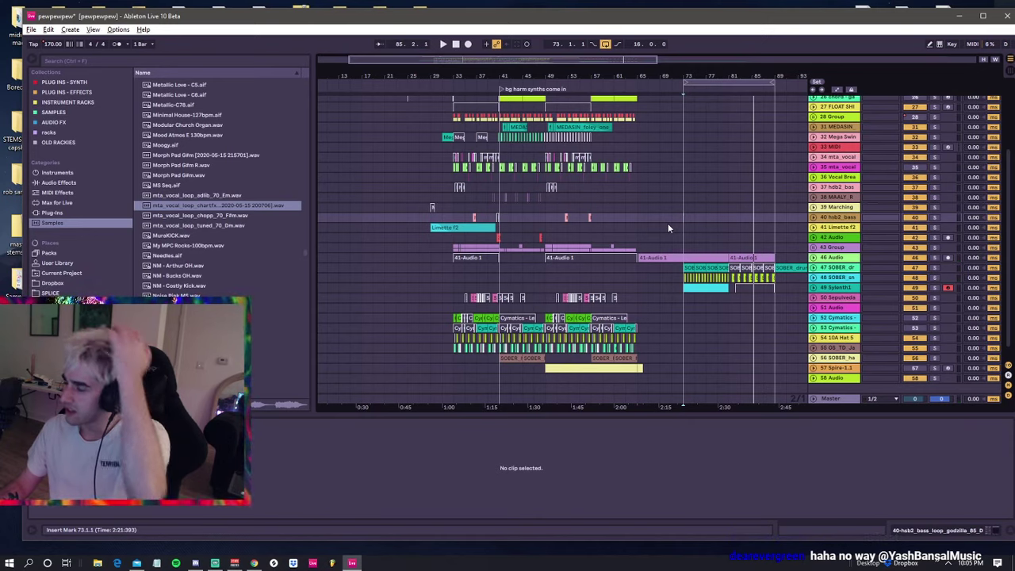
- Start playback at bar 29 to hear the lead-in to the drop
click(453, 206)
key(space)
click(436, 199)
key(space)
key(space)
- Trim the end of the Limette f2 clip back to about 40.2.2
scroll(435, 199, up, 1)
scroll(436, 204, up, 5)
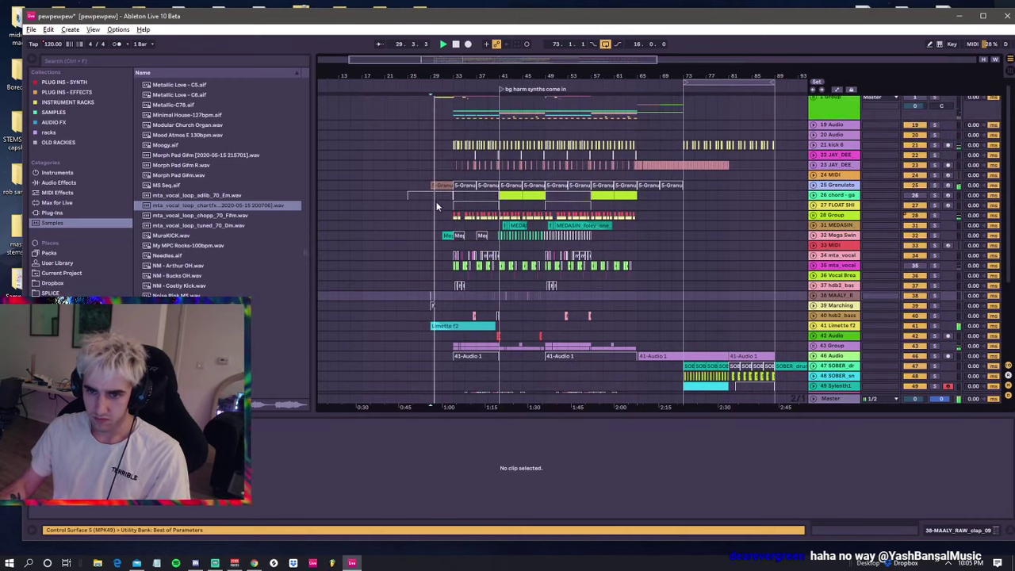
click(440, 326)
mouse_move(496, 325)
mouse_down()
mouse_move(532, 324)
mouse_move(496, 332)
mouse_up()
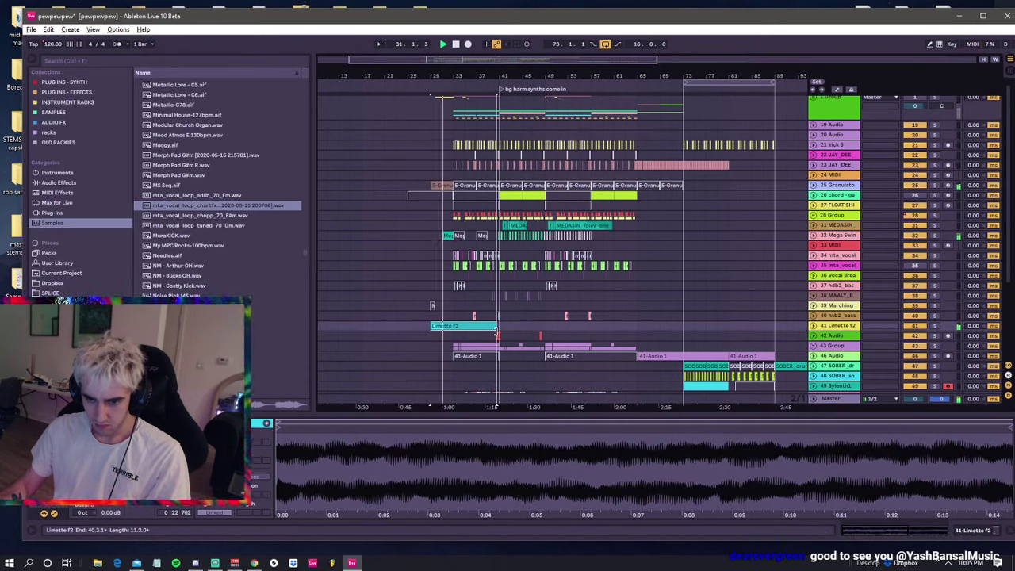
drag(496, 333, 495, 333)
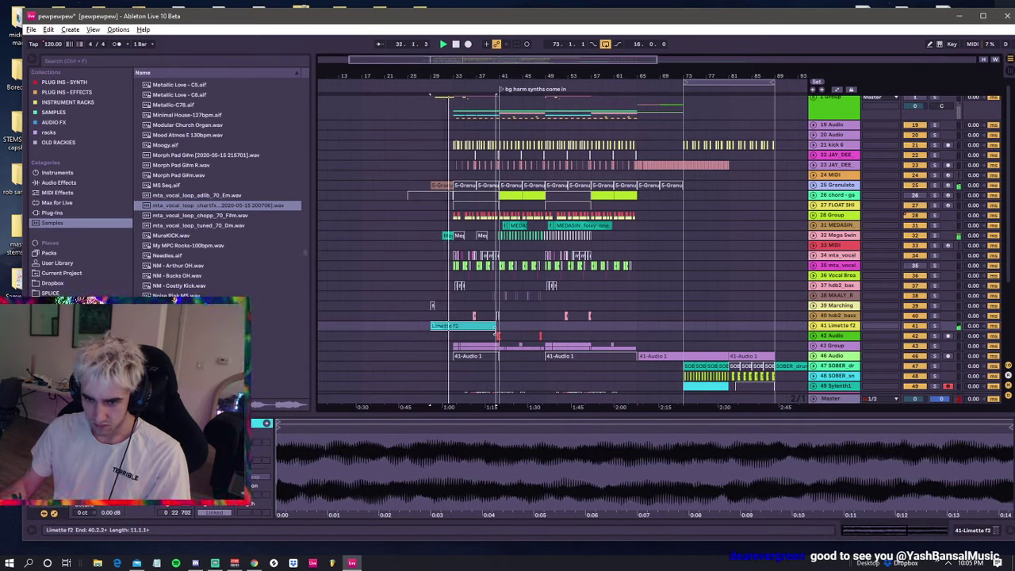
- Reset the start point to bar 29 and replay the arrangement through to bar 44
click(442, 223)
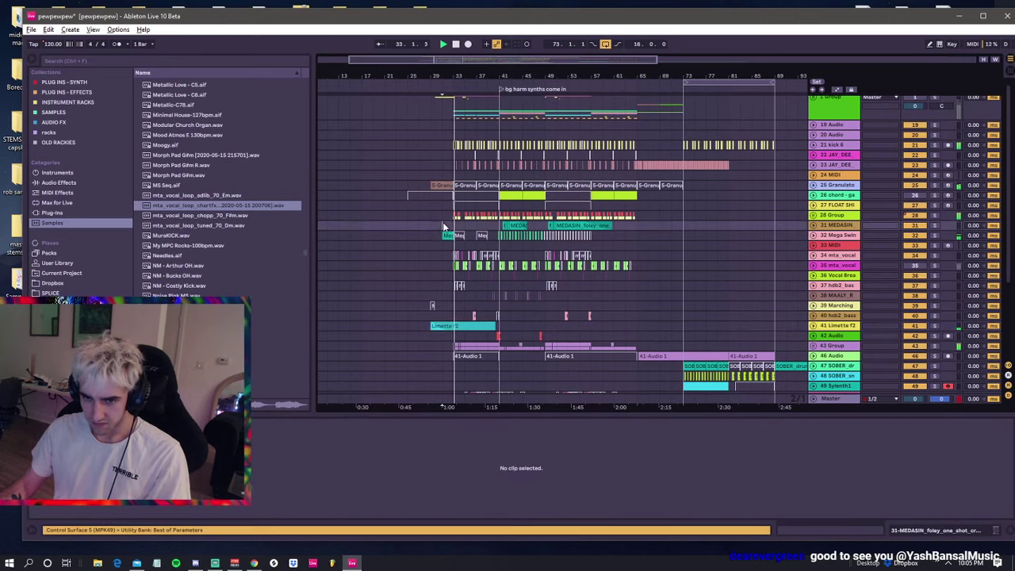
click(431, 216)
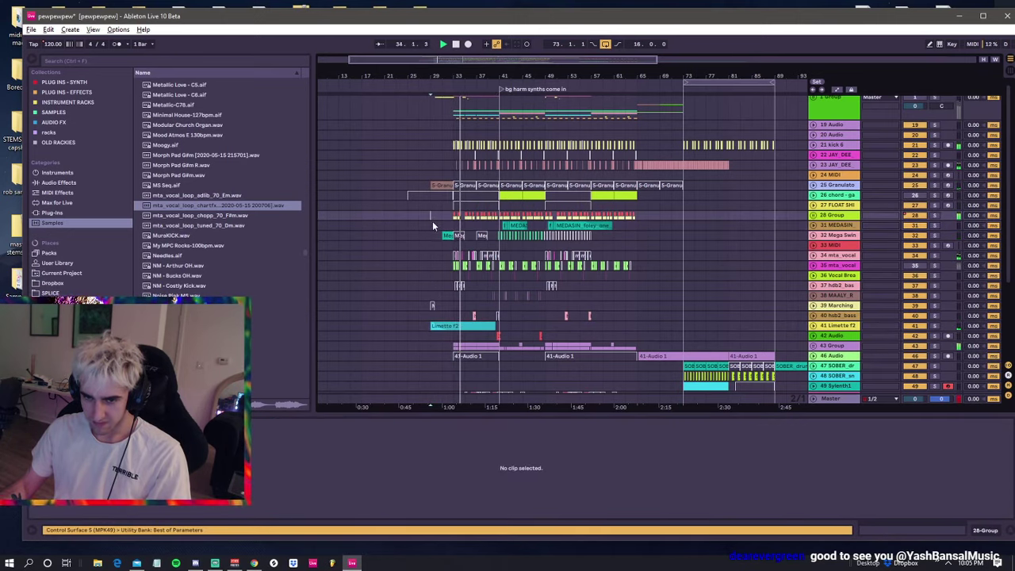
click(440, 220)
click(429, 227)
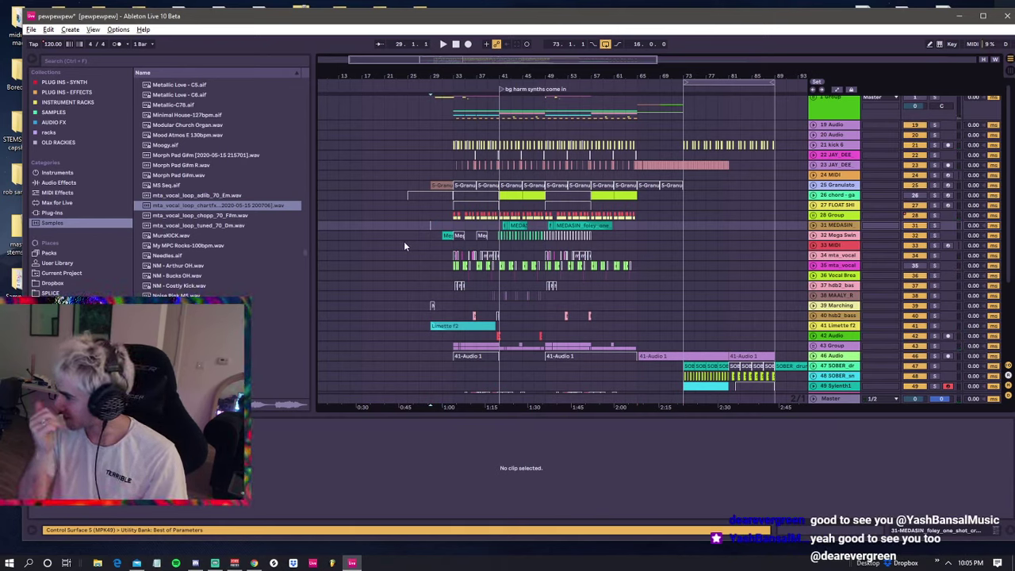
key(space)
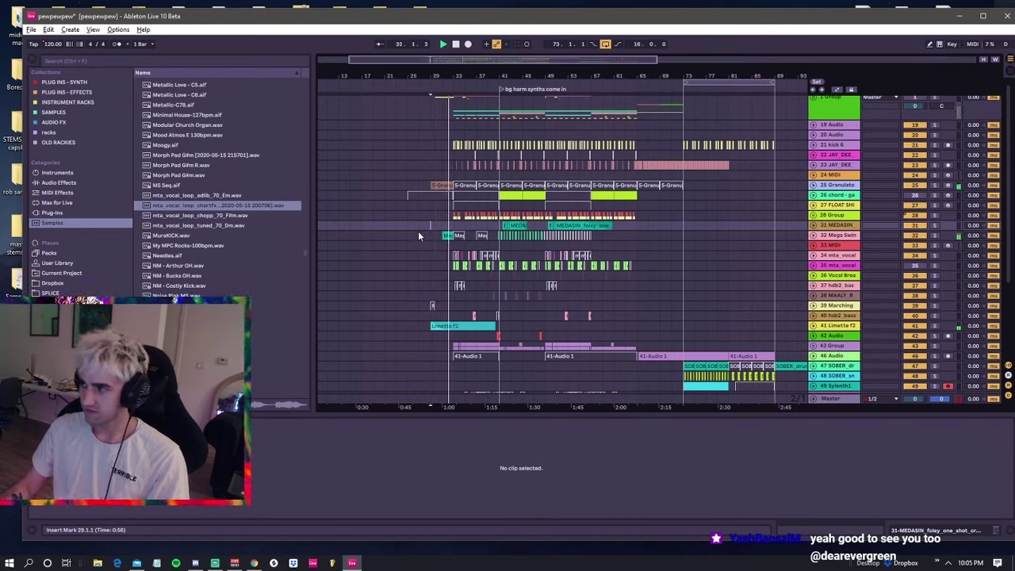
click(441, 229)
click(432, 215)
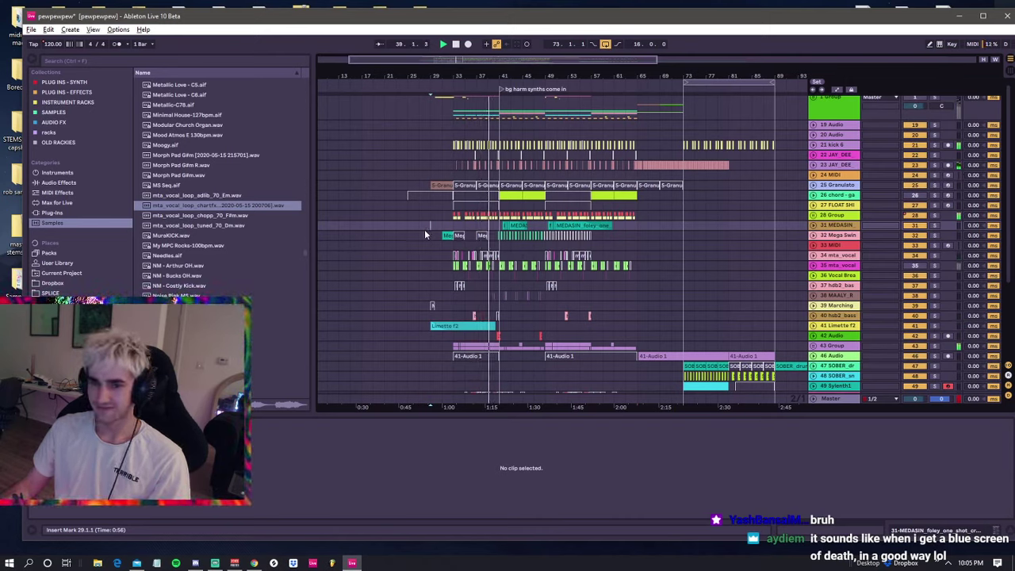
click(432, 181)
click(431, 173)
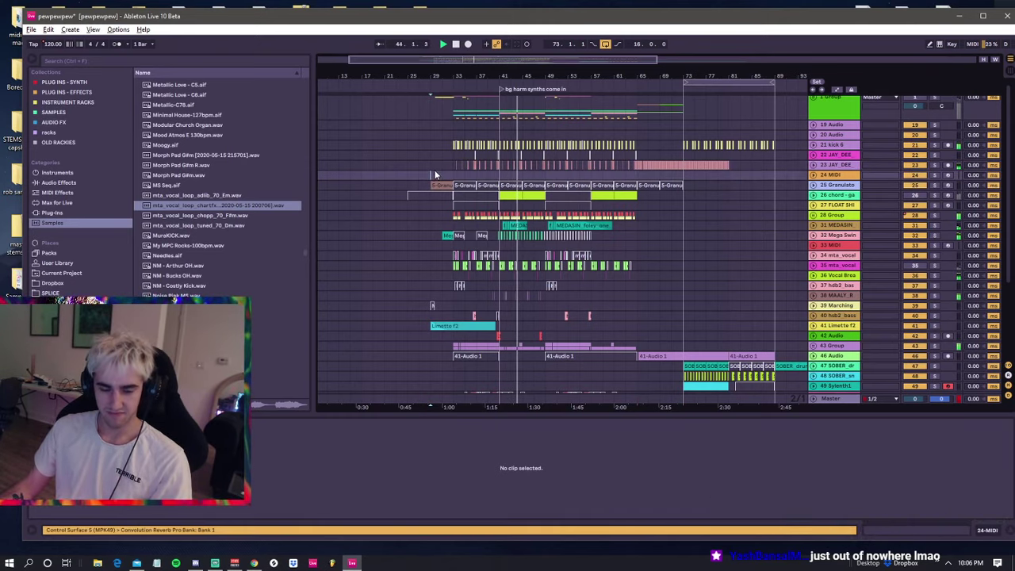
- Insert a MIDI track directly below group 43 and select bars 49 to 57 there
scroll(448, 165, down, 5)
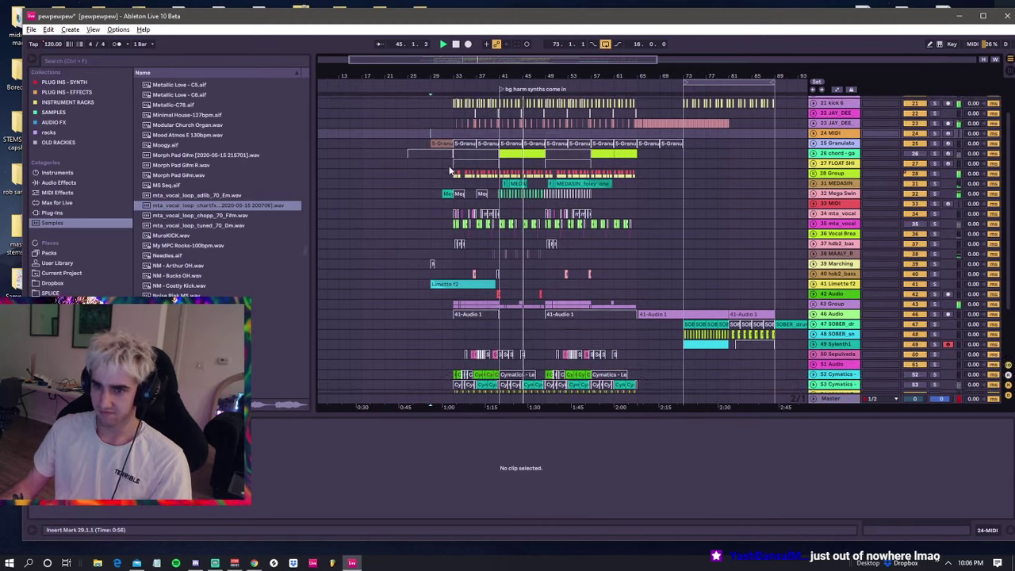
scroll(449, 166, down, 2)
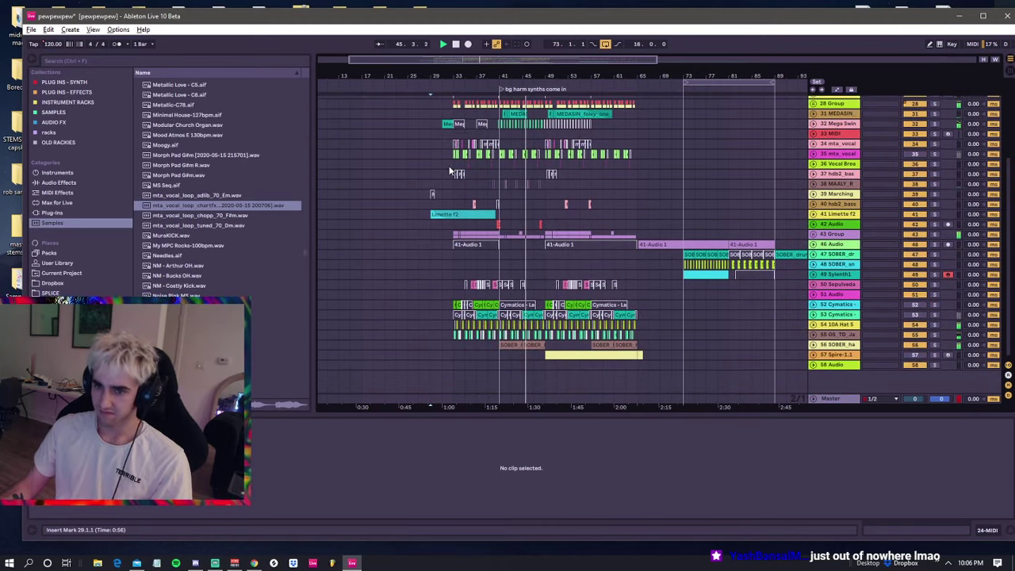
click(497, 182)
click(504, 174)
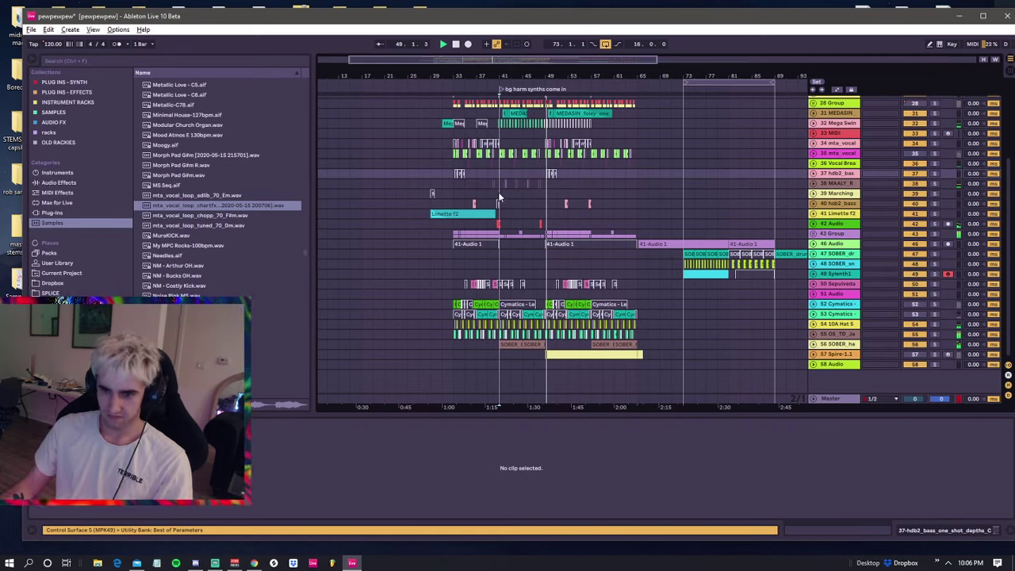
click(528, 193)
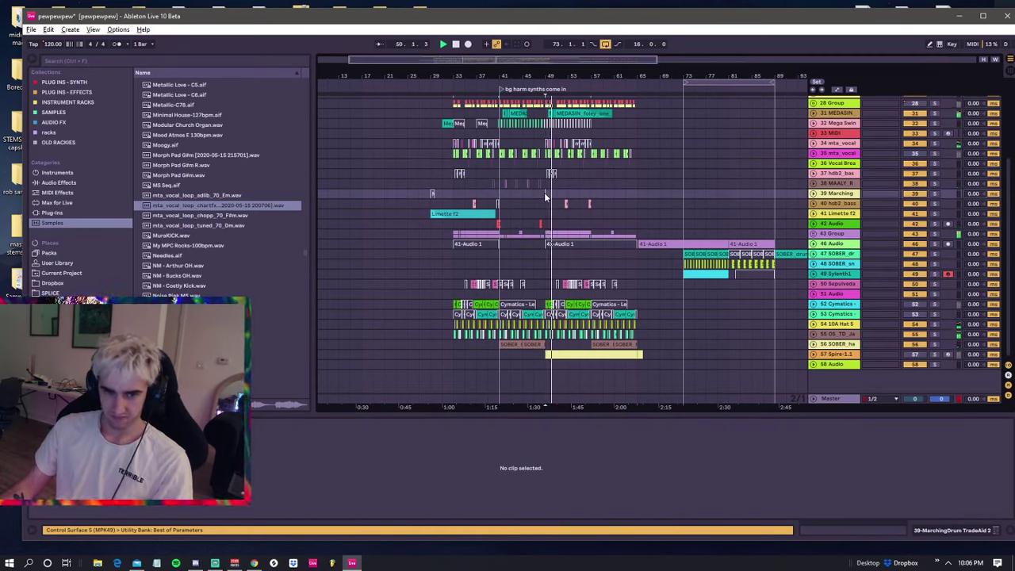
click(548, 236)
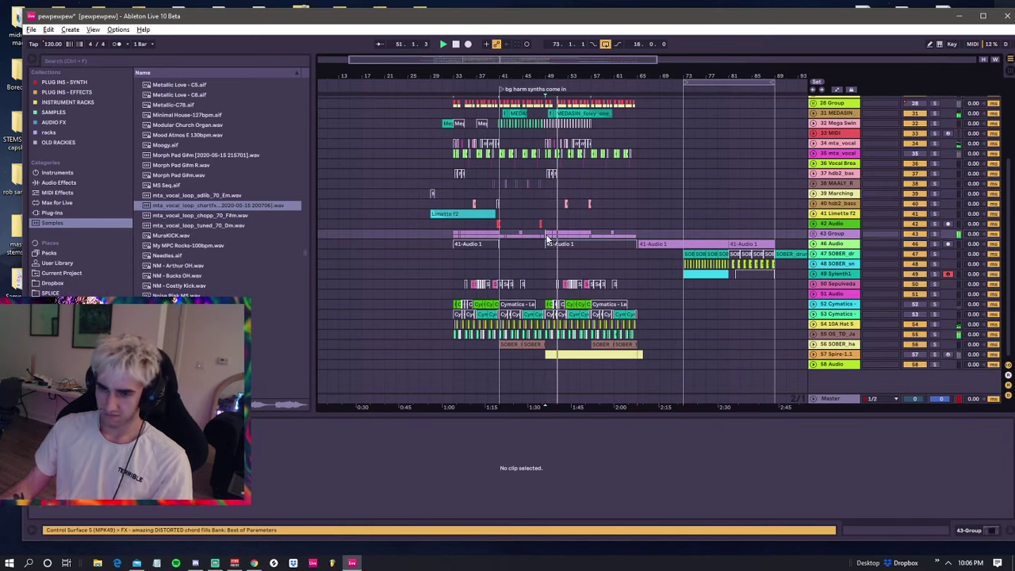
key(ctrl+shift+t)
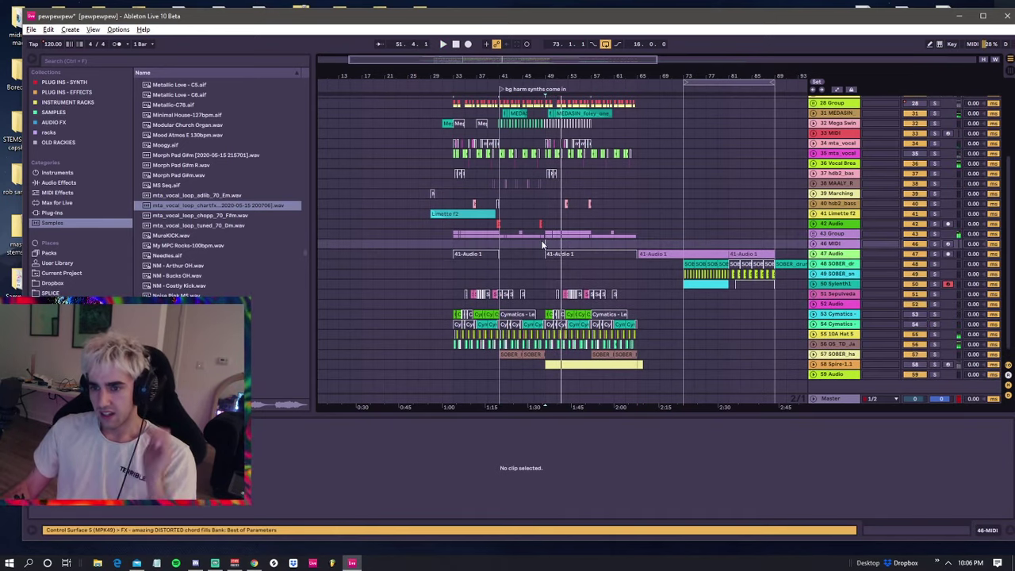
drag(543, 244, 584, 239)
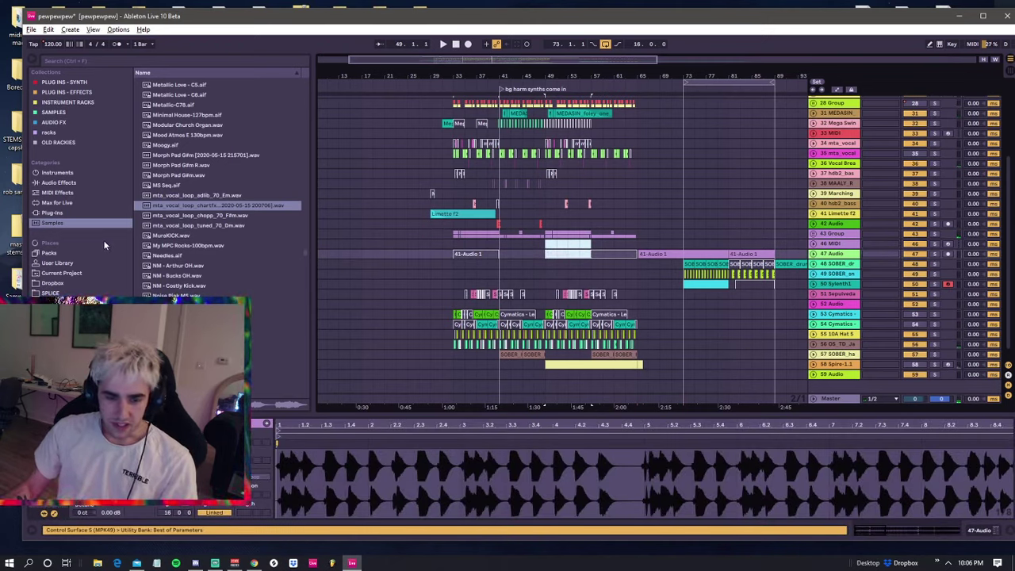
- Load THE SOBER LEAD FIXED instrument rack from the racks collection onto the empty MIDI track 46
click(58, 173)
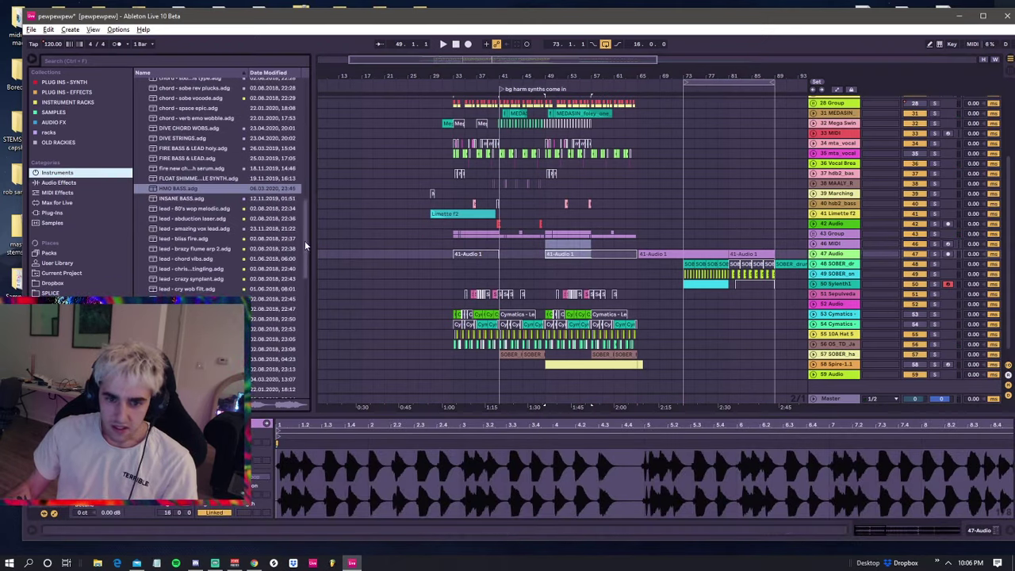
scroll(303, 238, up, 6)
click(65, 133)
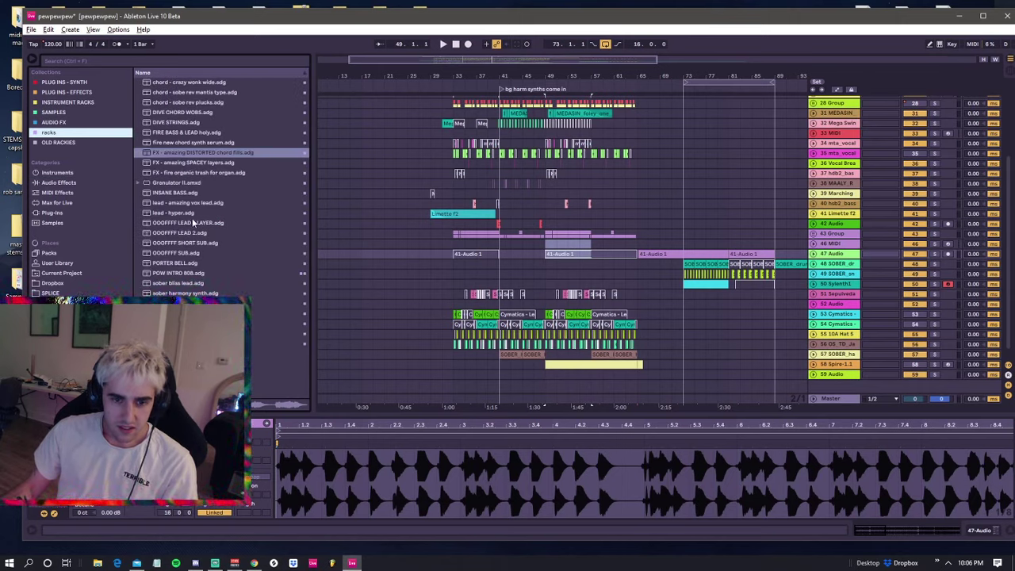
drag(194, 333, 567, 247)
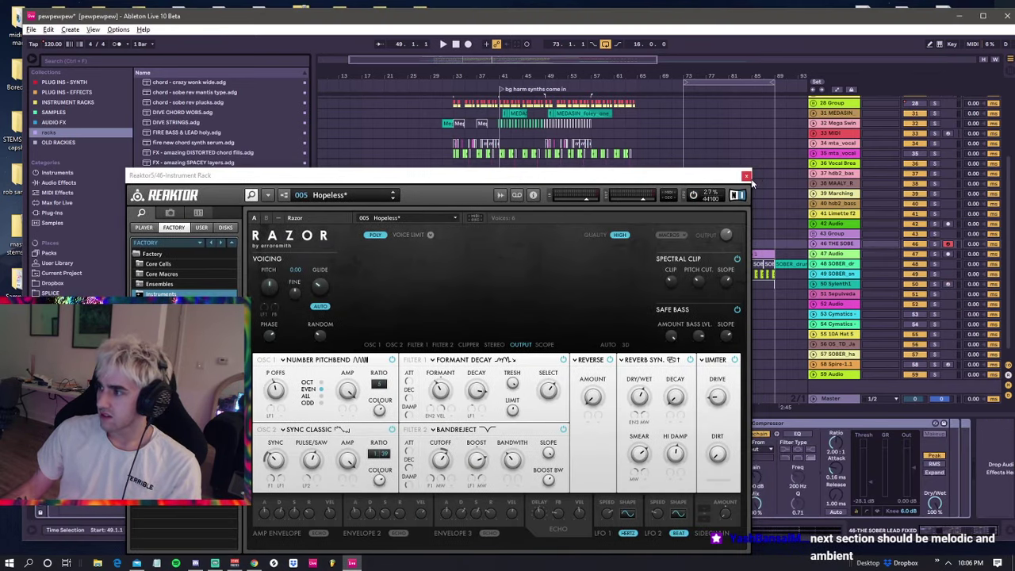
- Close the Reaktor instrument window, loop bars 49 to 65, and play from bar 49
click(748, 176)
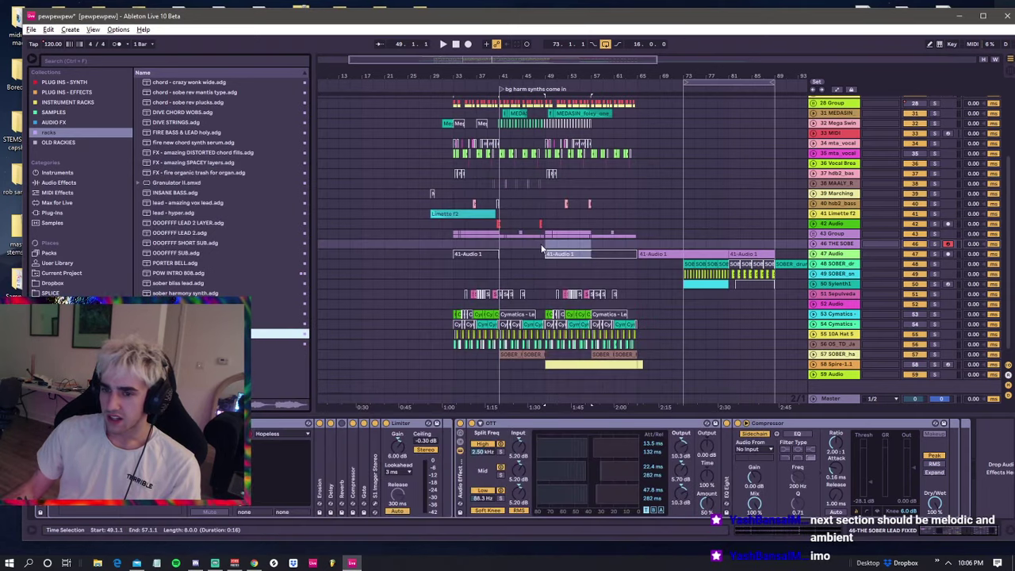
key(ctrl+v)
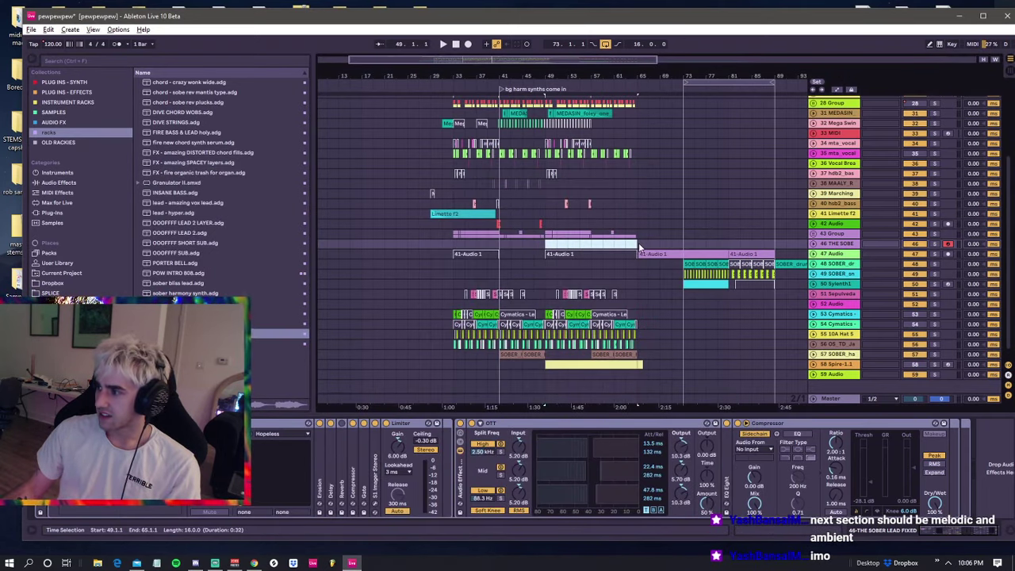
key(ctrl+l)
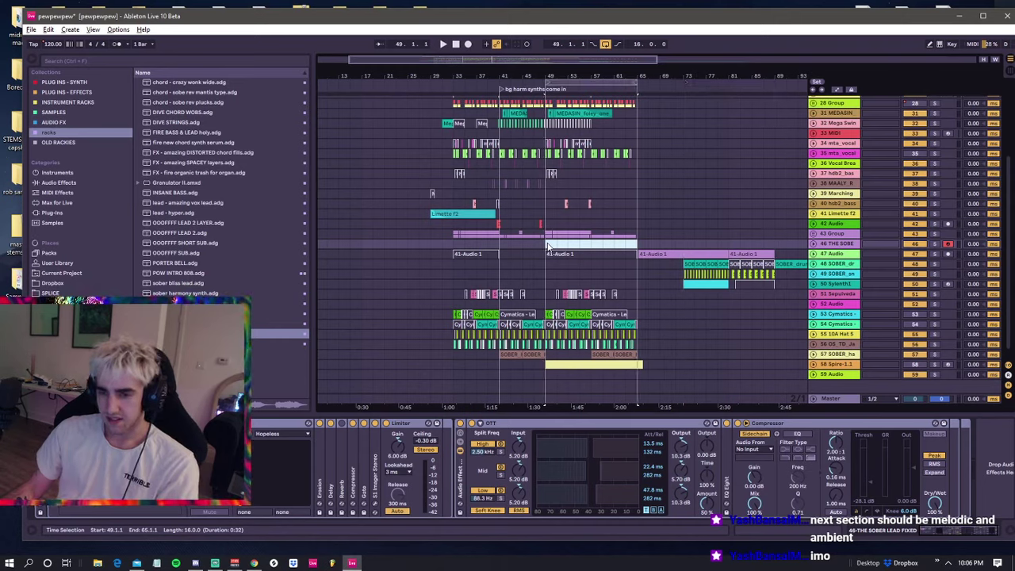
click(547, 238)
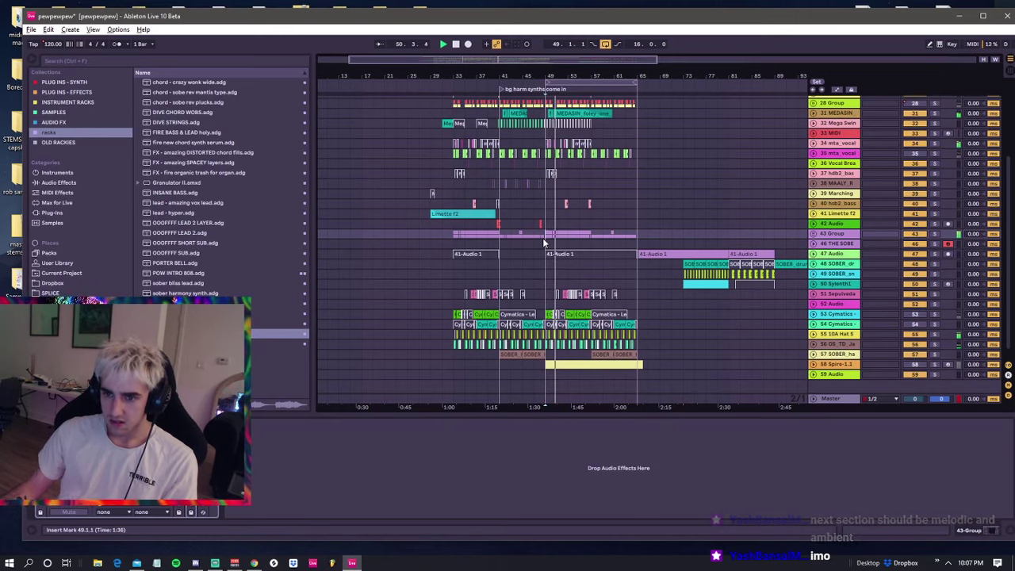
- Unfold group 43 and add Convolution Reverb Pro to it with size 53.8% and dry/wet about 42%
click(812, 233)
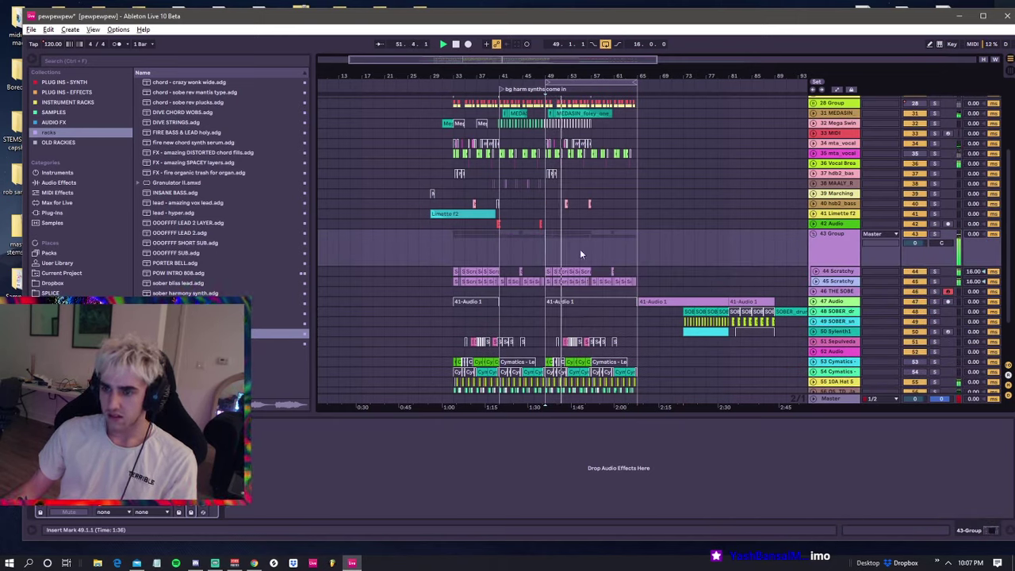
click(52, 202)
drag(202, 343, 547, 247)
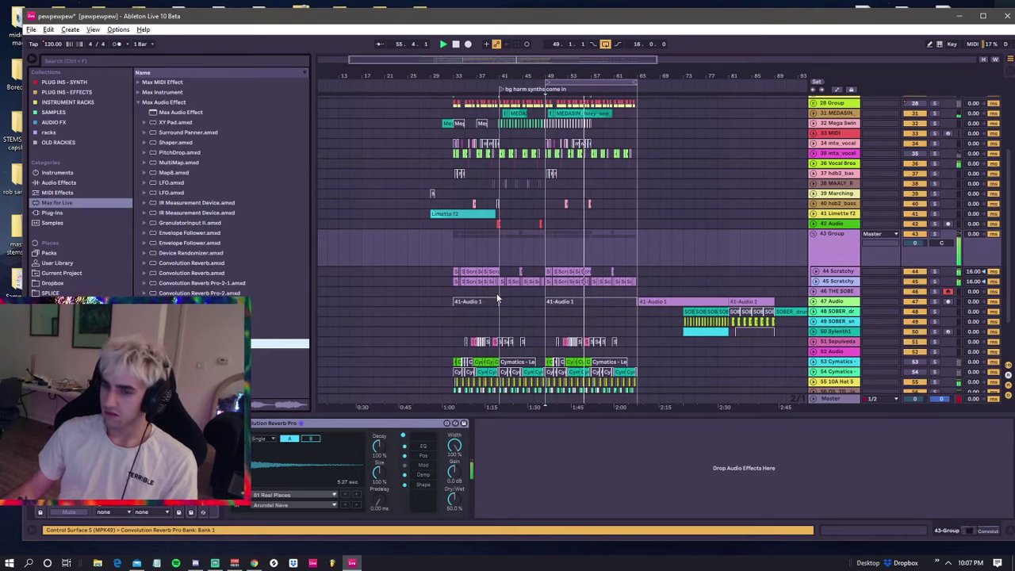
drag(379, 473, 379, 504)
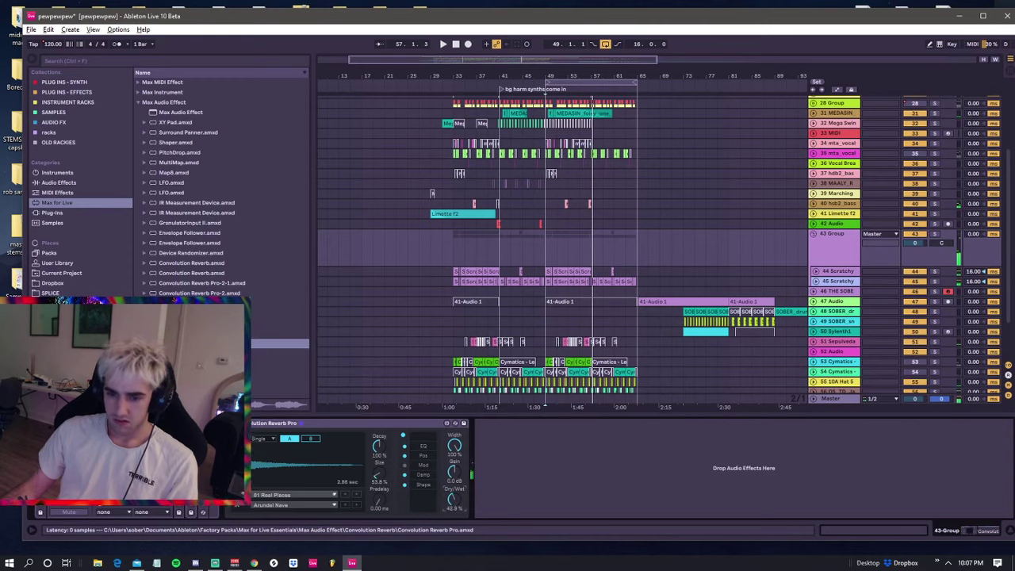
key(space)
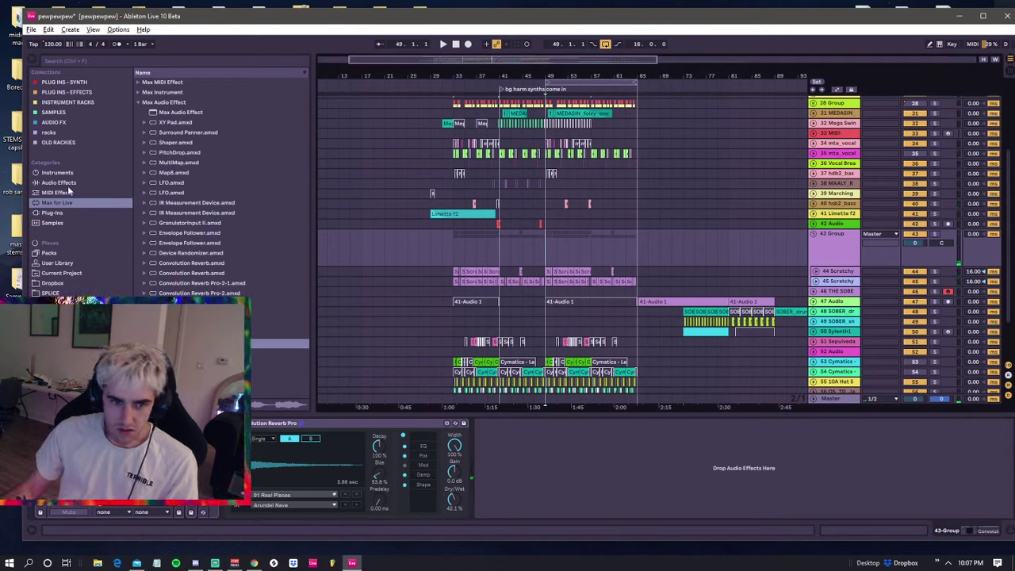
- Add OTT after the reverb within one audio effect rack, setting OTT amount to 30% and reverb dry/wet to 35.8%
click(65, 183)
click(149, 273)
drag(170, 352, 543, 452)
shift+click(319, 425)
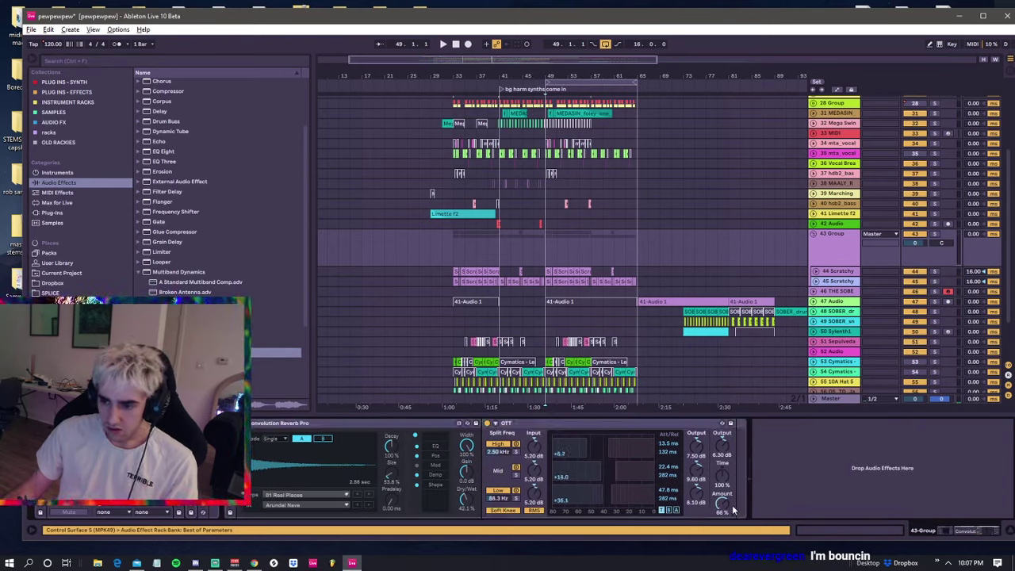
drag(468, 499, 467, 504)
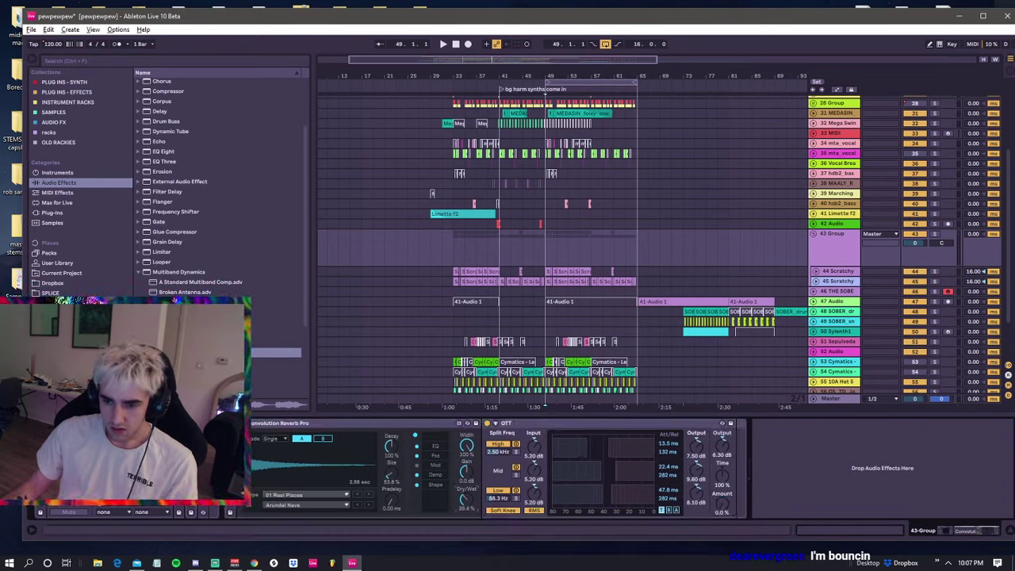
key(space)
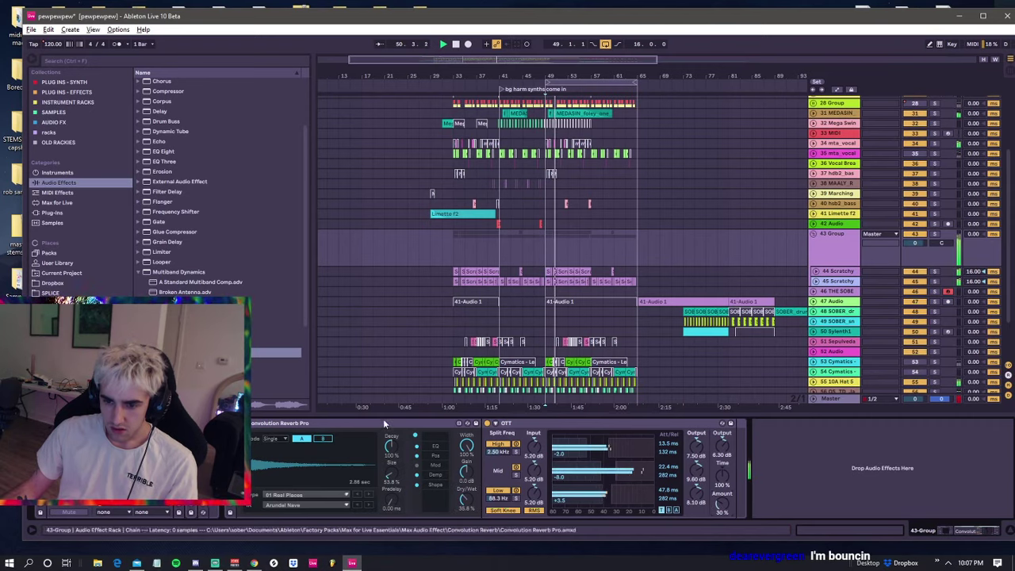
- Shorten the loop to bars 49 to 57 and replay the section from bar 49
click(136, 272)
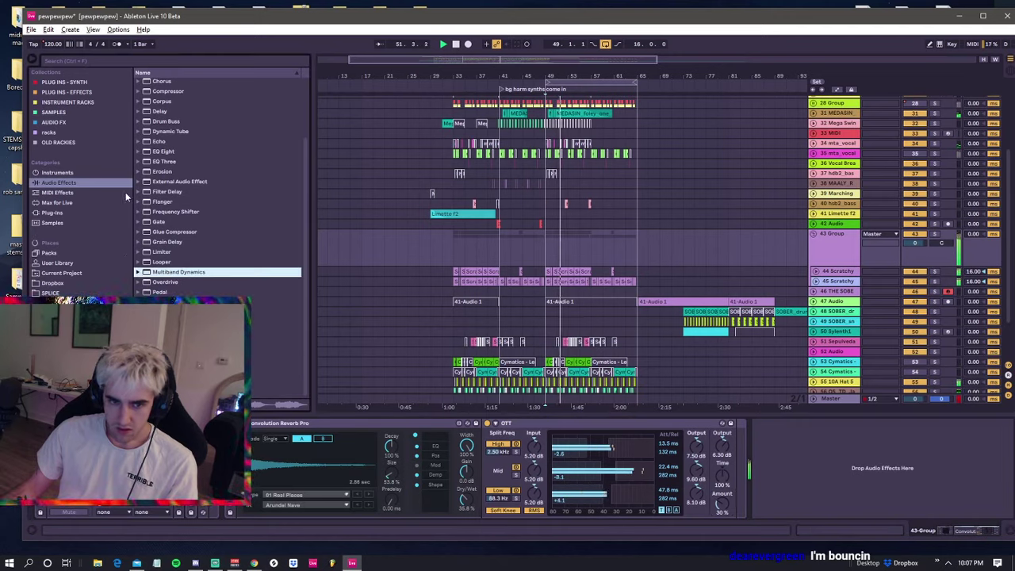
drag(546, 242, 587, 251)
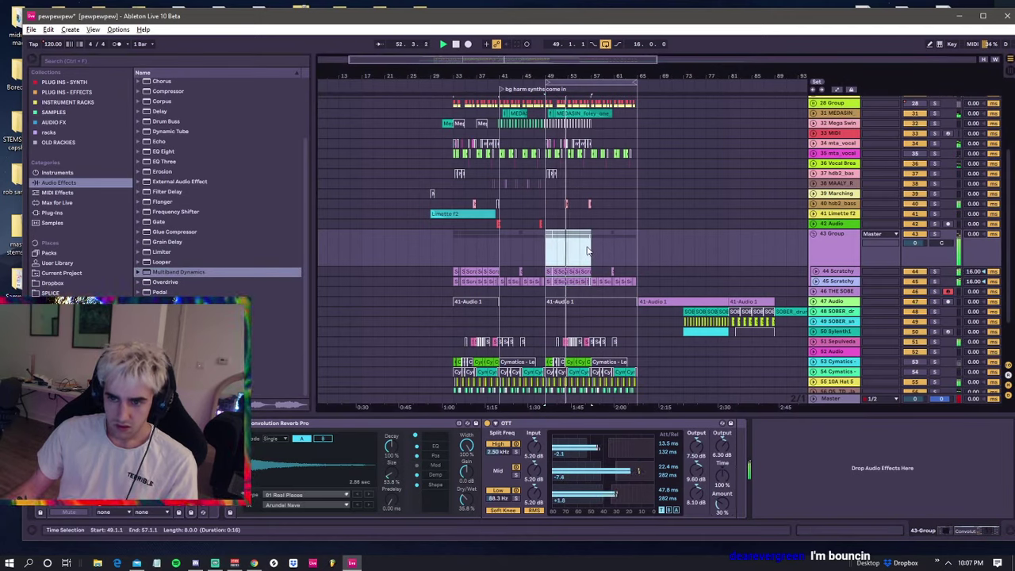
key(ctrl+l)
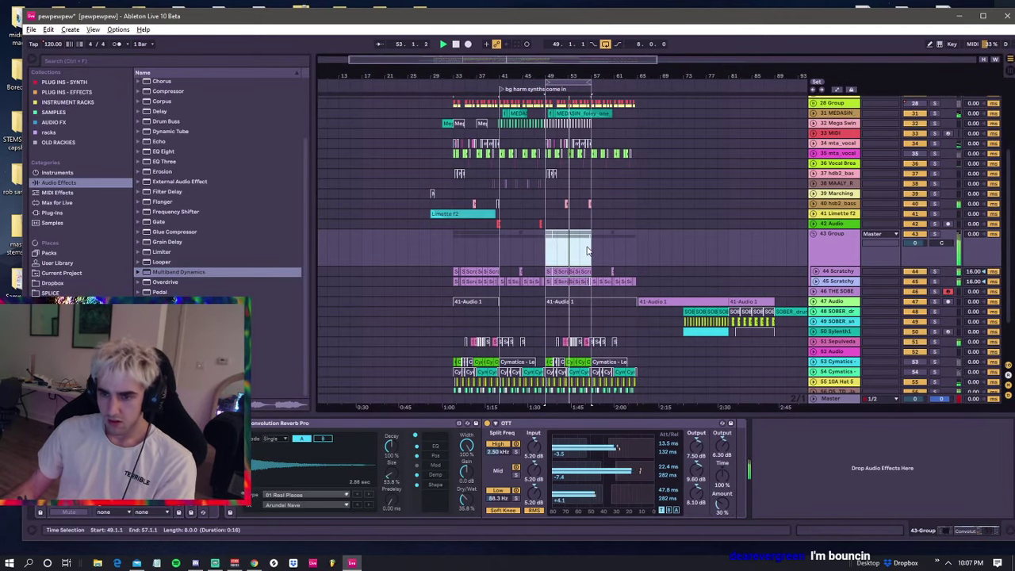
click(544, 247)
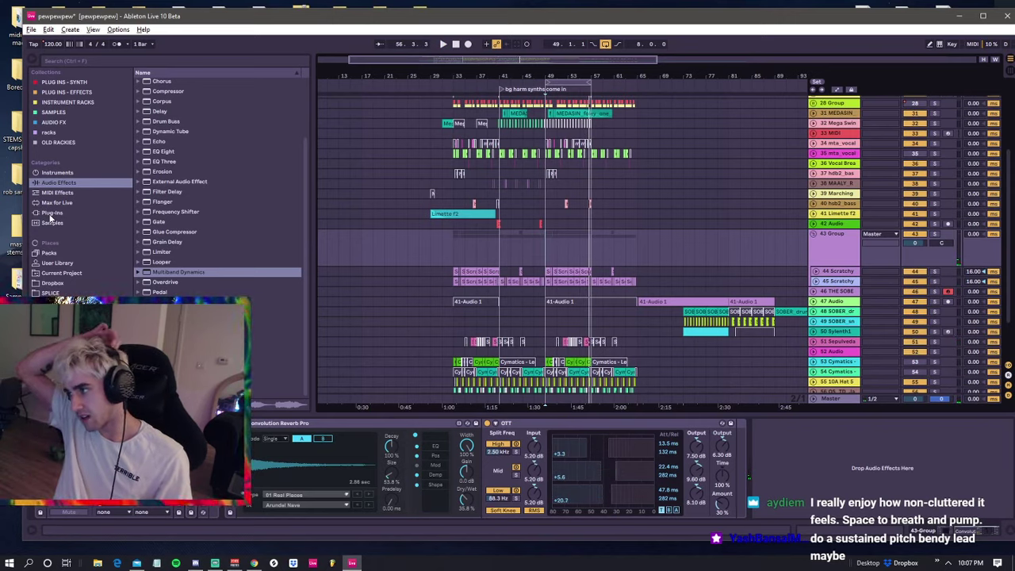
key(space)
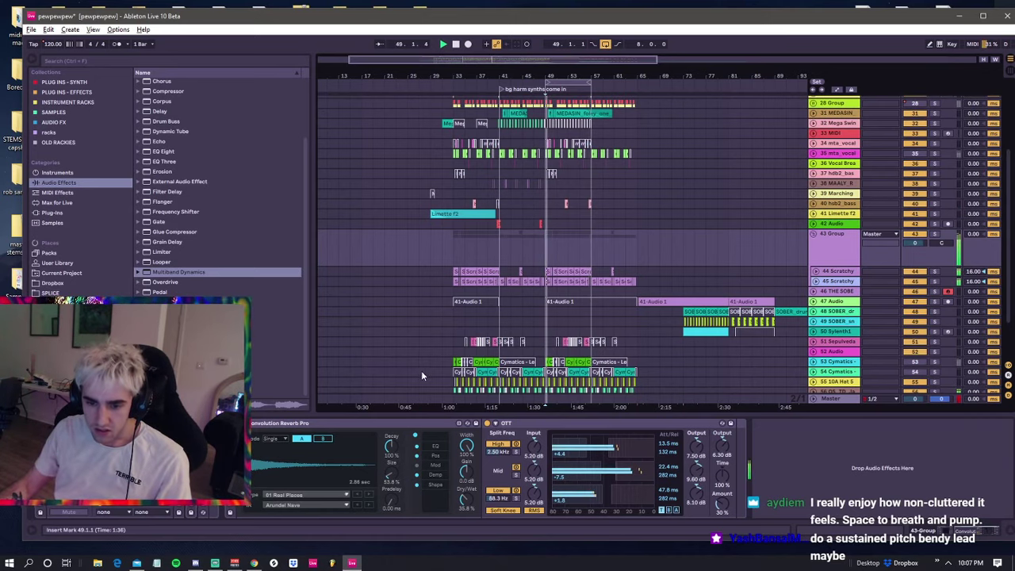
- Set the group 43 reverb's decay to 4.42% and size to 54.3%, lower OTT amount to 28%, and replay
drag(390, 449, 390, 507)
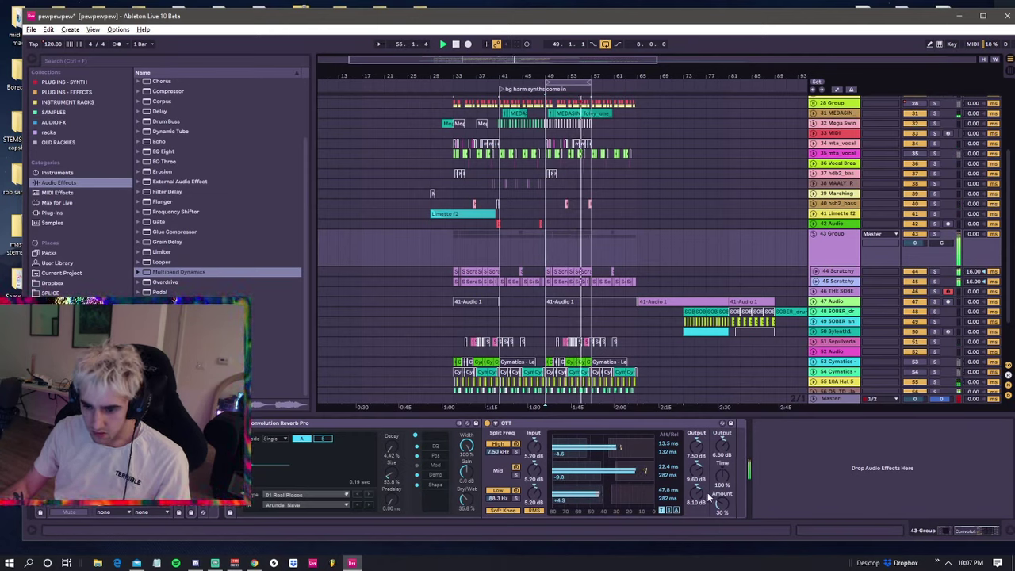
drag(720, 502, 721, 506)
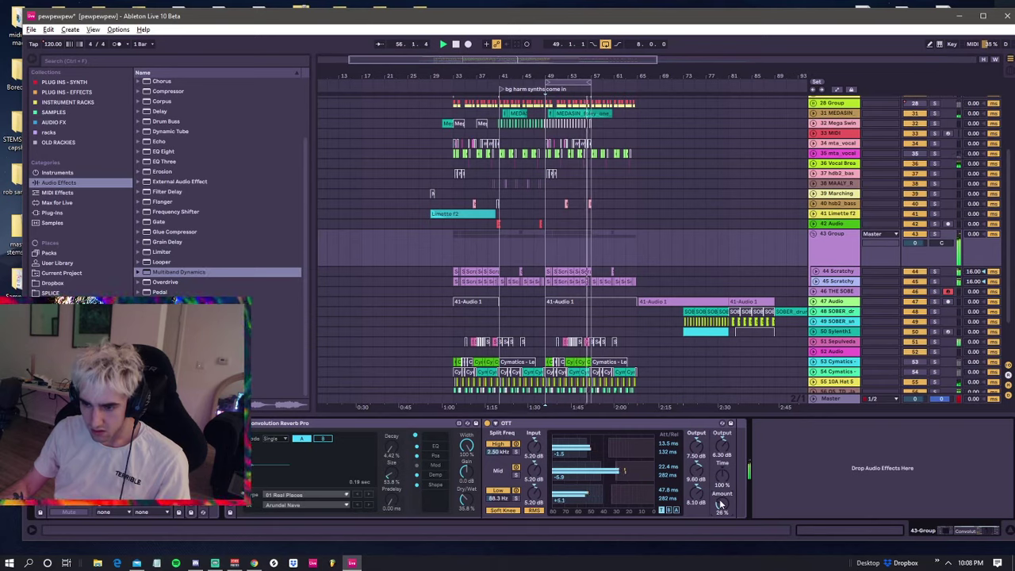
click(547, 241)
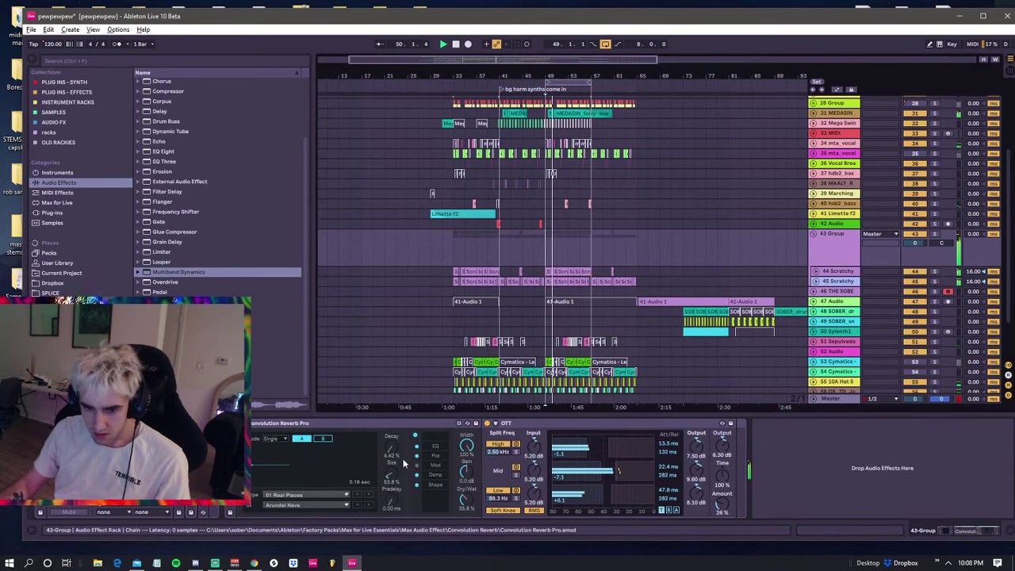
drag(389, 480, 392, 476)
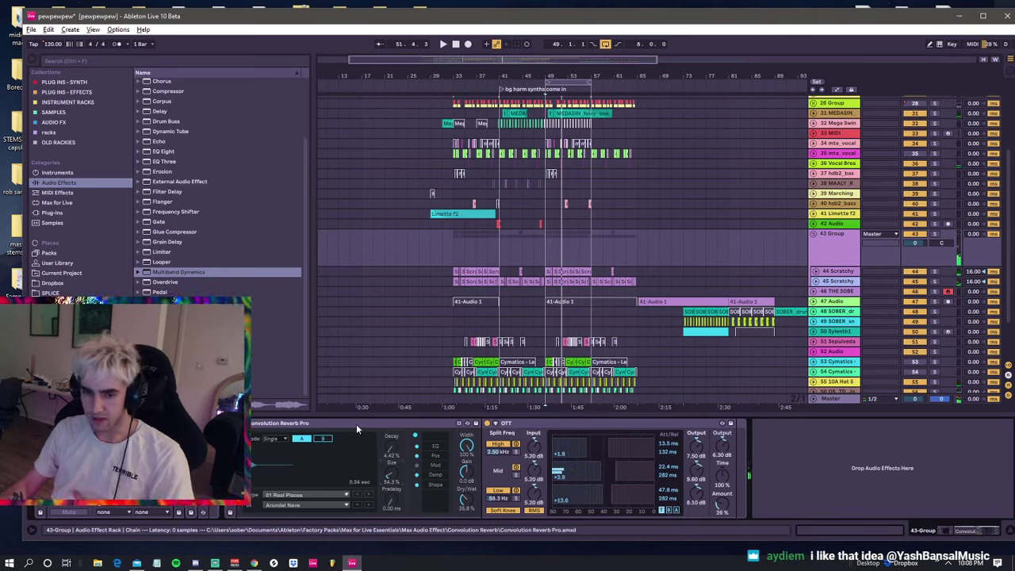
click(538, 233)
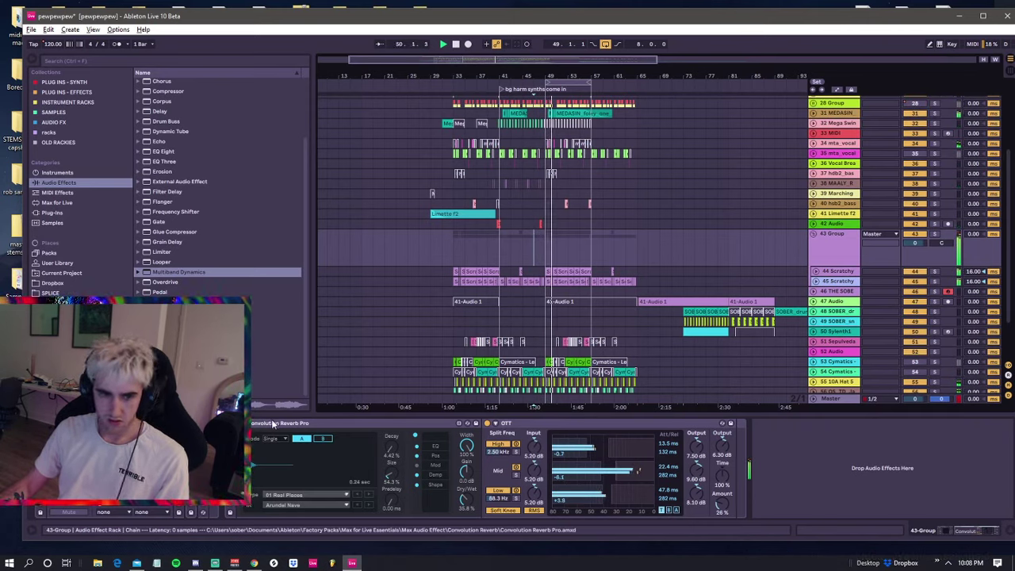
- Audition the lead on track 46 over the looped section from bar 49
click(546, 294)
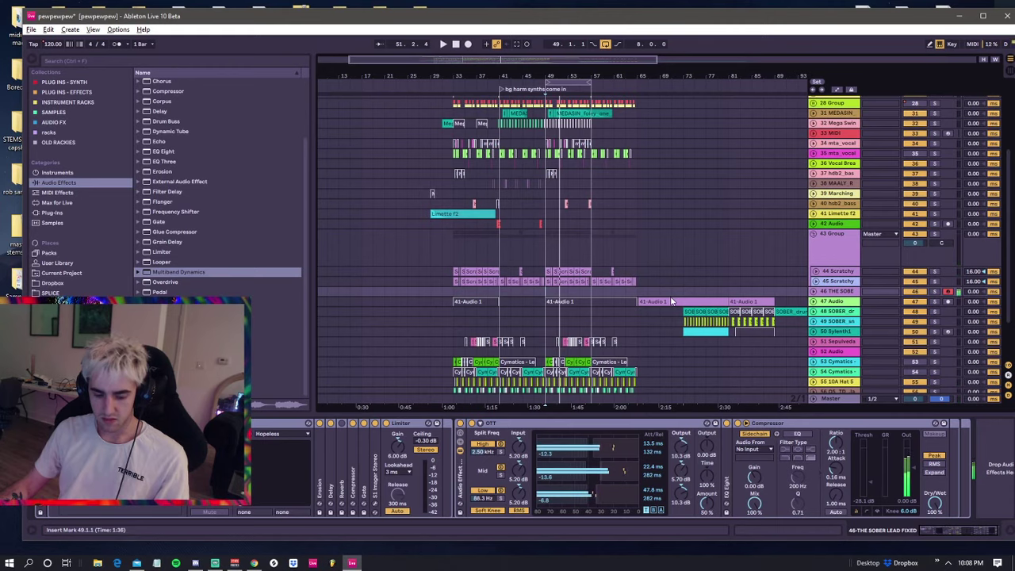
key(space)
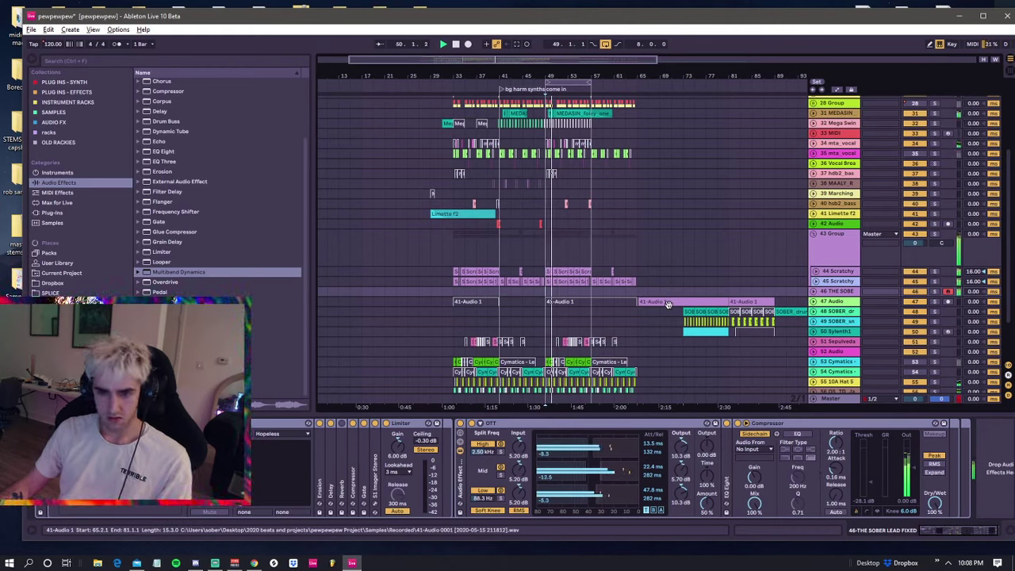
key(space)
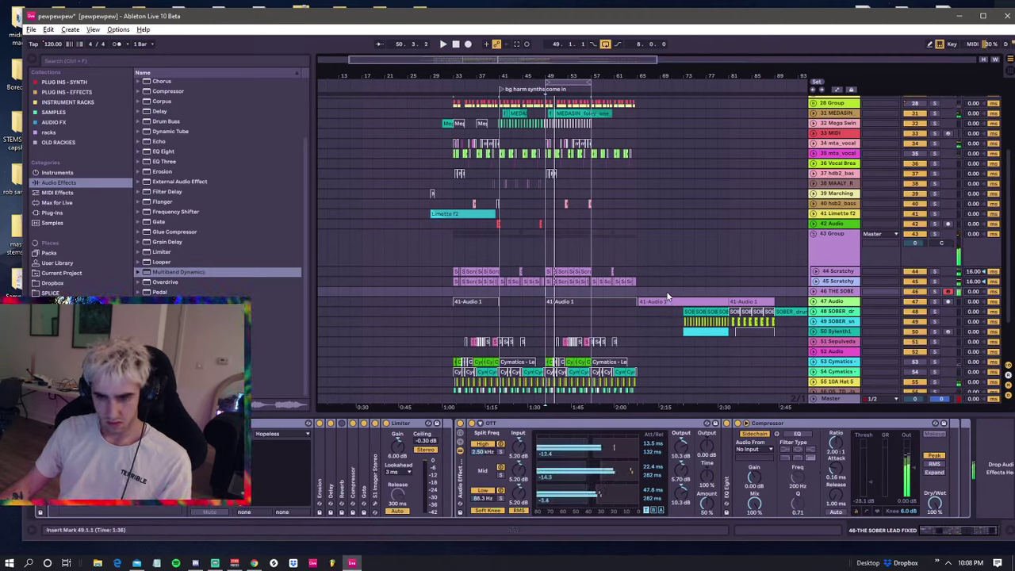
key(space)
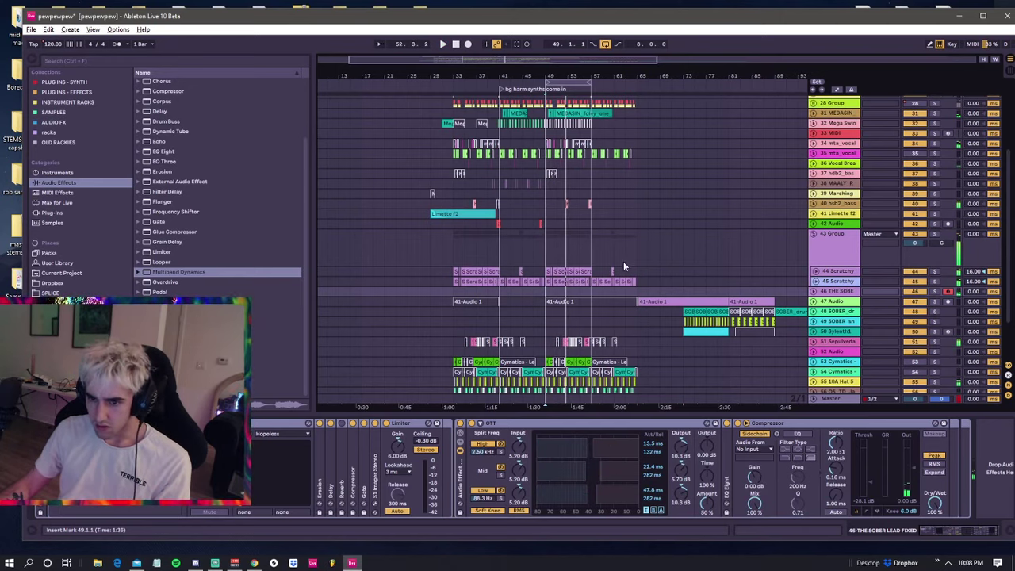
- Add the HalfTime plug-in after OTT on group 43 and set its loop length to 1/8
click(544, 243)
key(space)
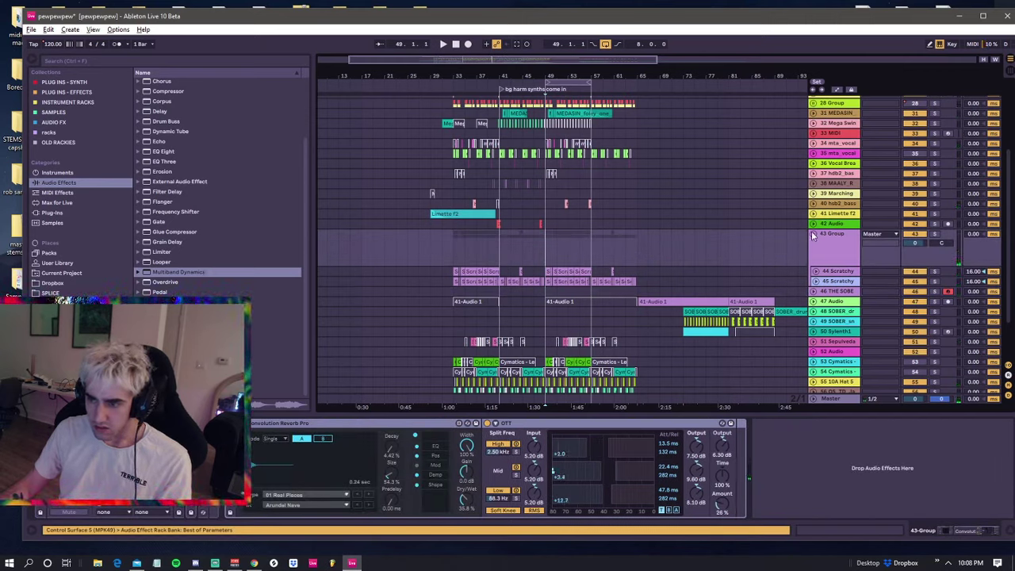
click(51, 212)
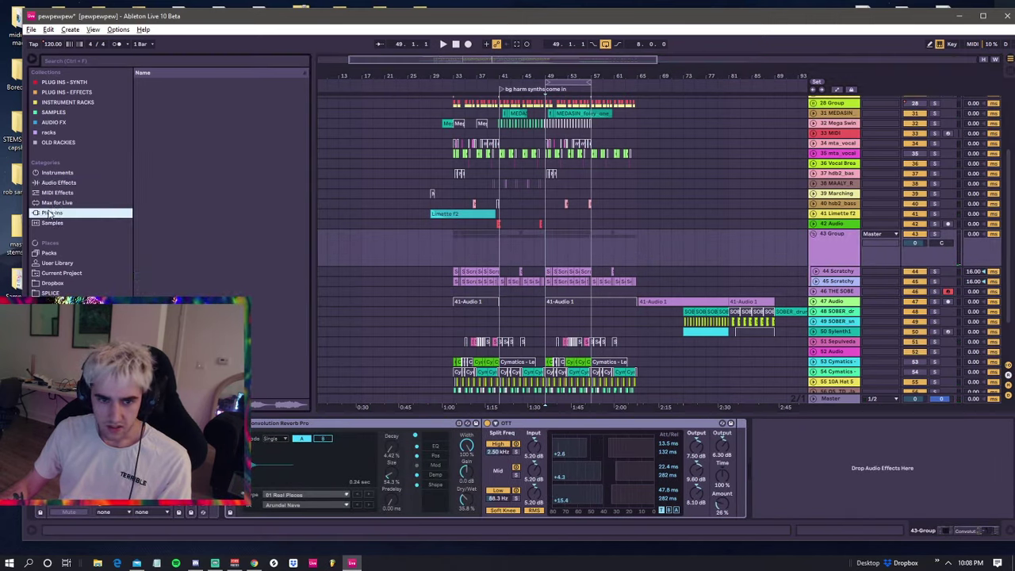
click(83, 60)
text(half)
drag(178, 102, 739, 482)
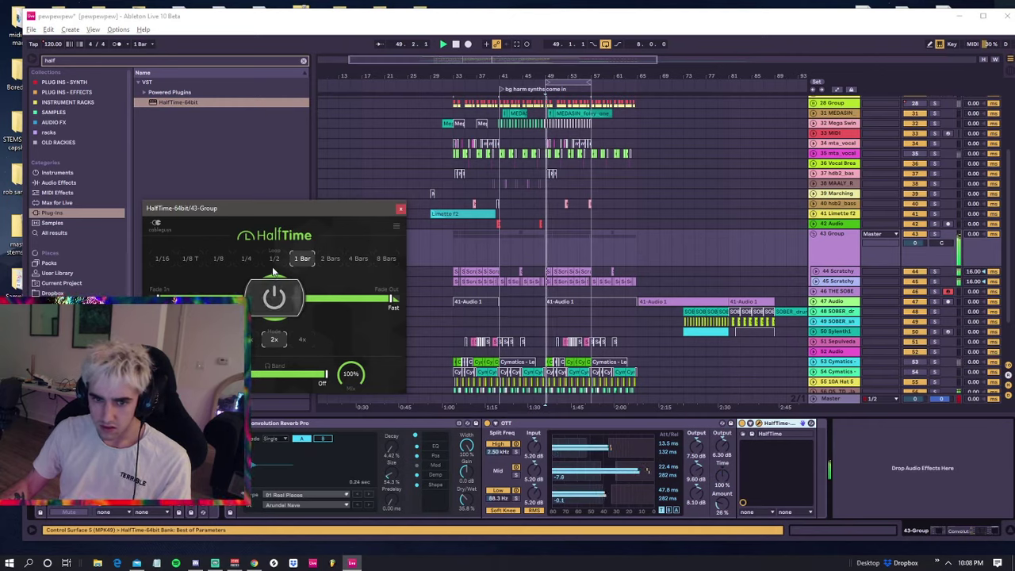
click(246, 258)
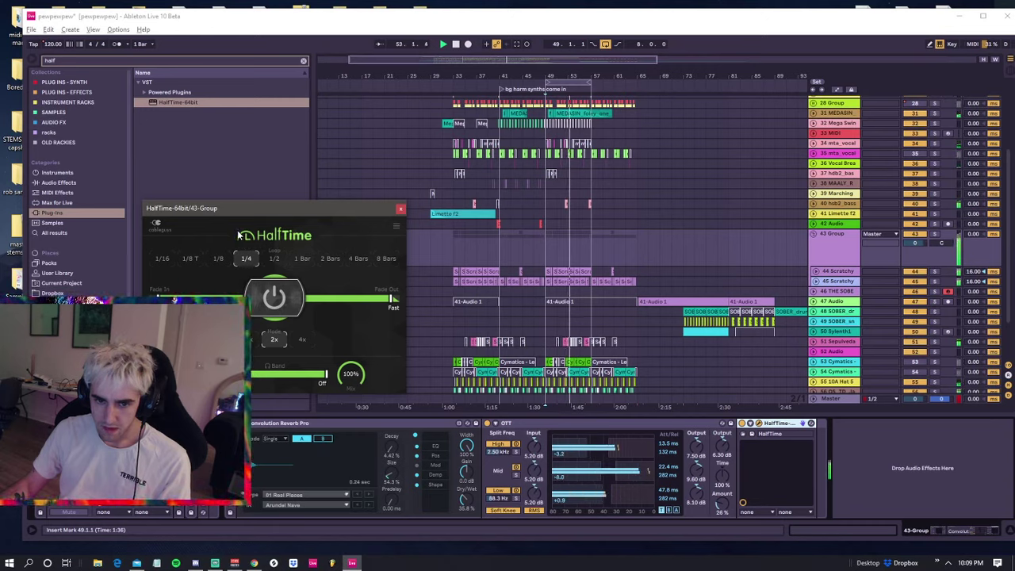
click(216, 259)
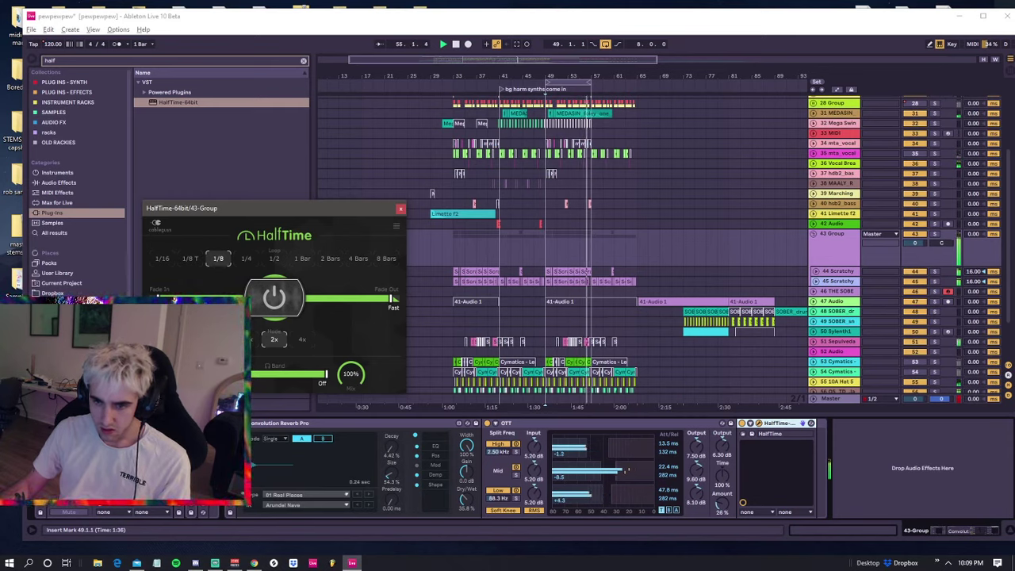
- Deactivate the Scratchy Bass clips on track 44 from bar 49 to 57 and replay from bar 49
drag(593, 272, 545, 273)
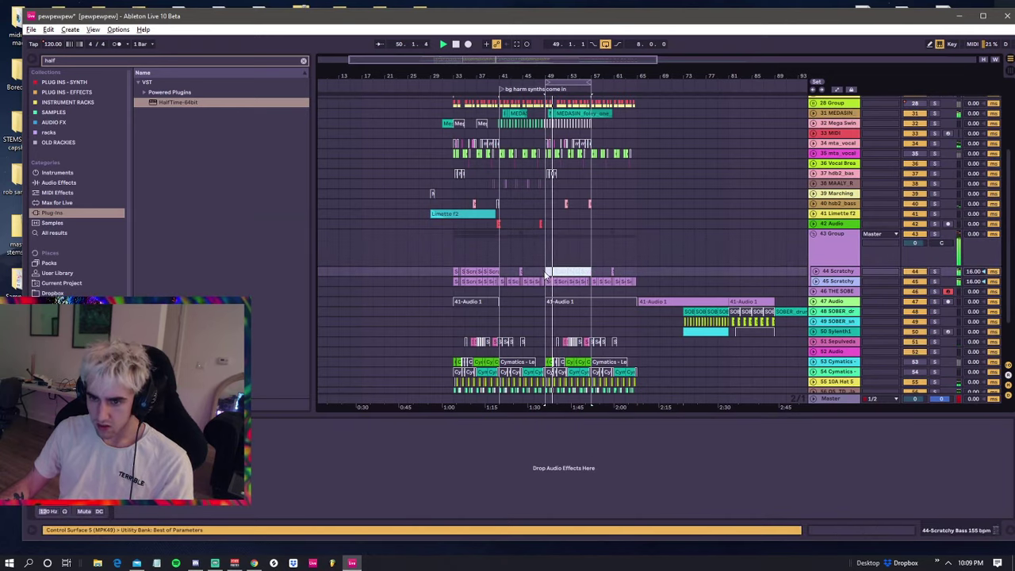
click(546, 284)
click(545, 256)
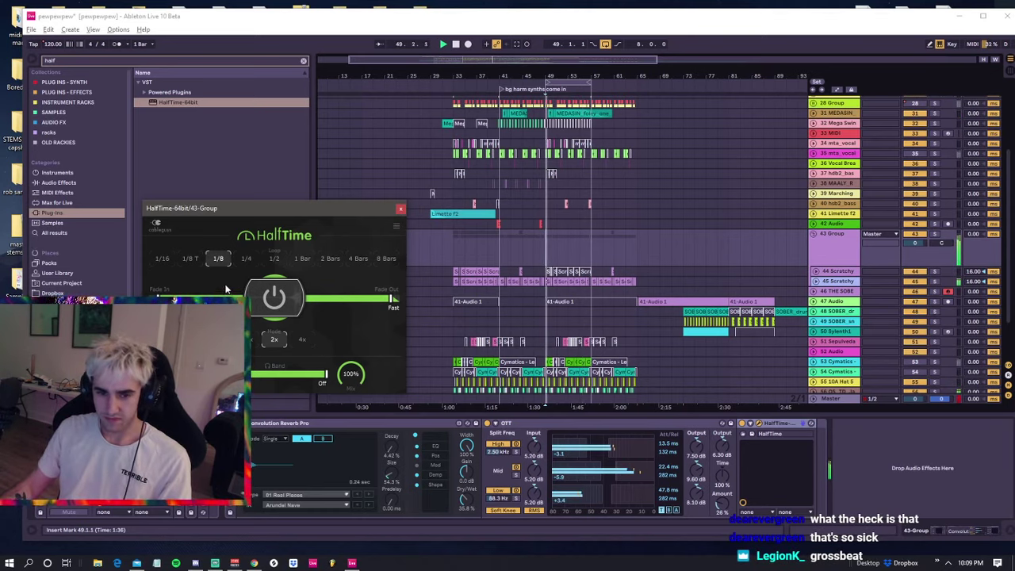
- Close the HalfTime window and select bars 49 to 57 on lead track 46
click(400, 209)
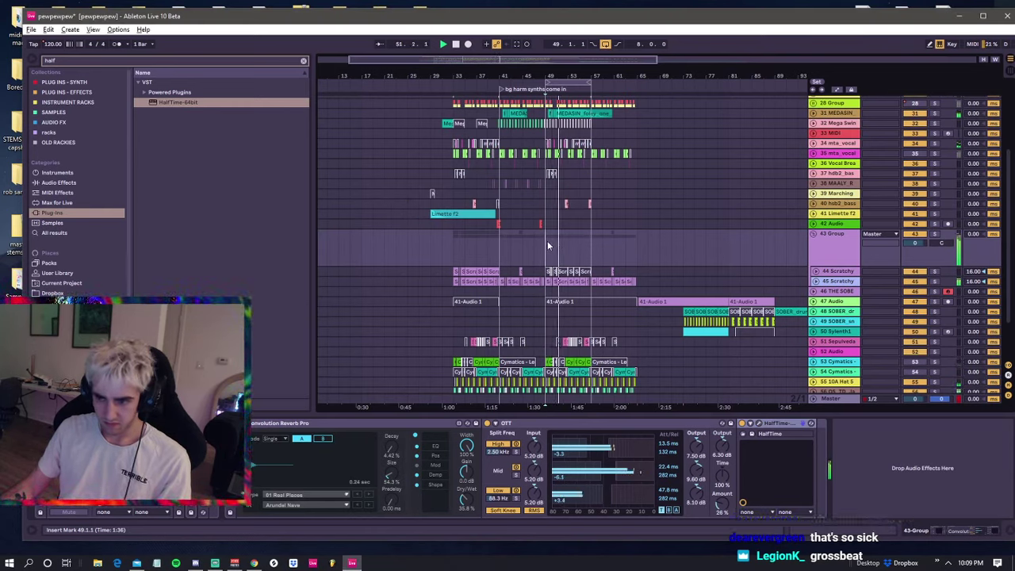
click(547, 292)
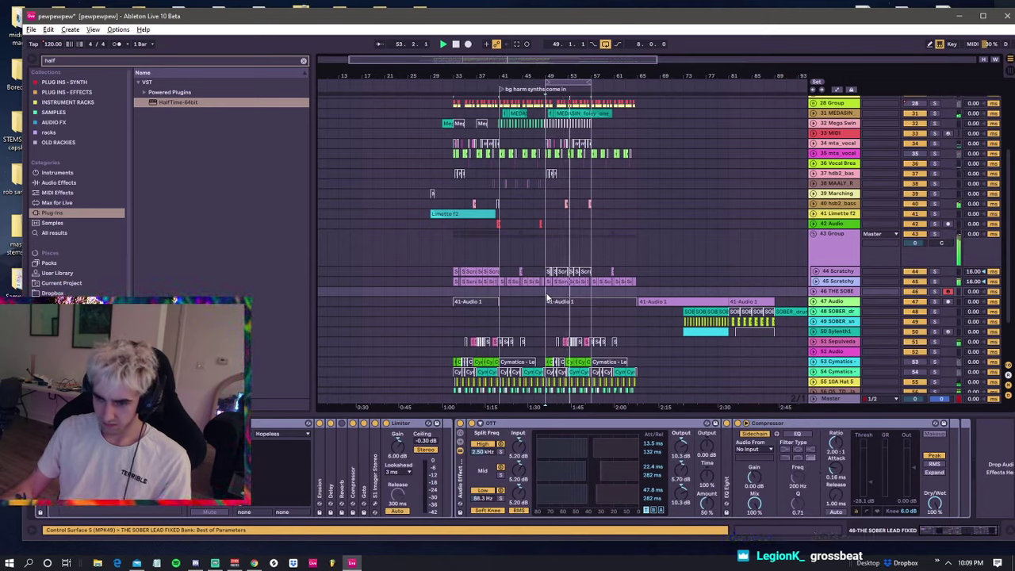
drag(546, 292, 590, 292)
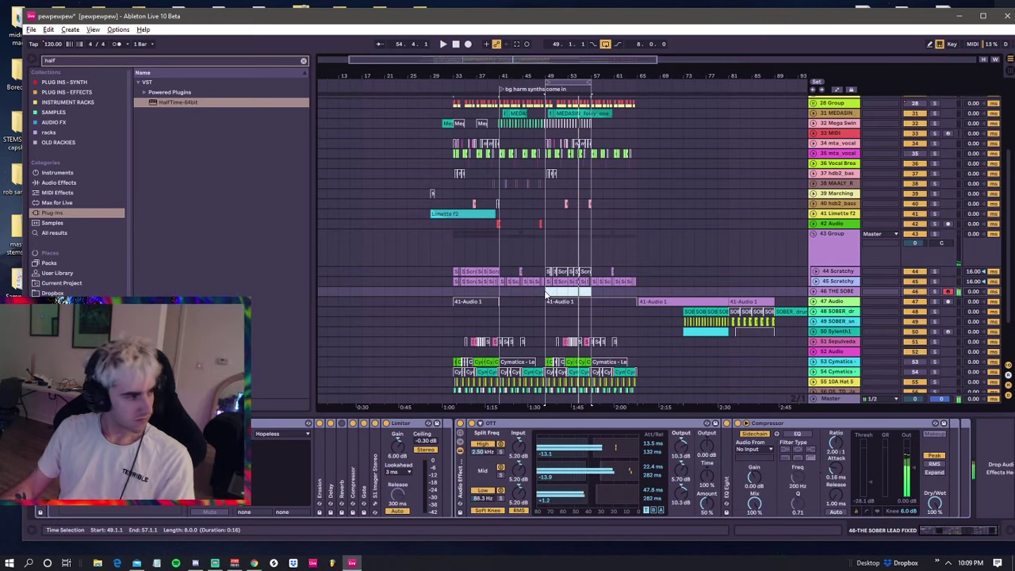
- Play the looped section from bar 49 to hear the lead on track 46
click(555, 297)
key(space)
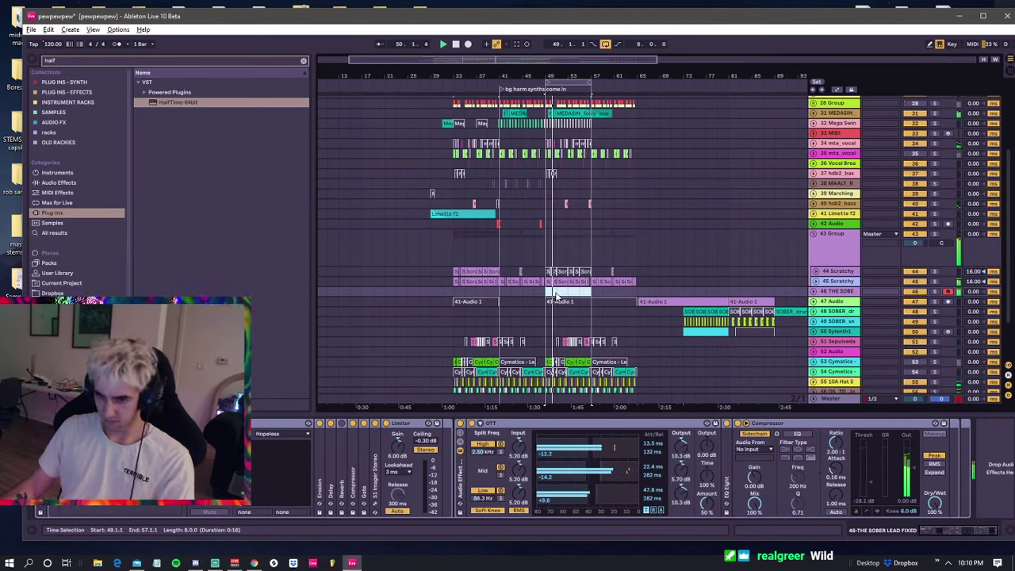
key(space)
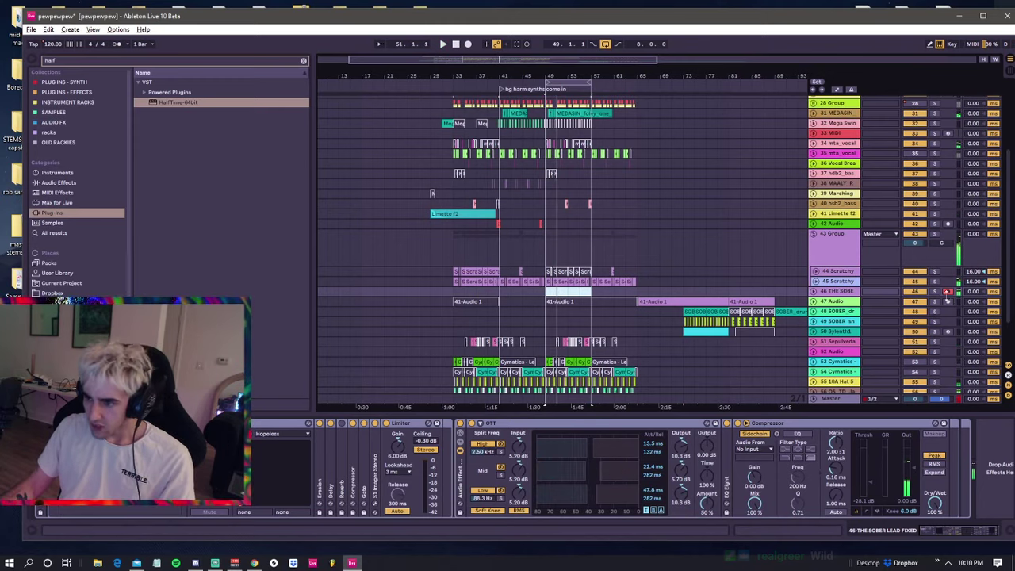
- Arm Sylenth1 track 50 for recording and place its insert marker at bar 49
drag(546, 280, 550, 279)
click(550, 301)
scroll(563, 308, down, 2)
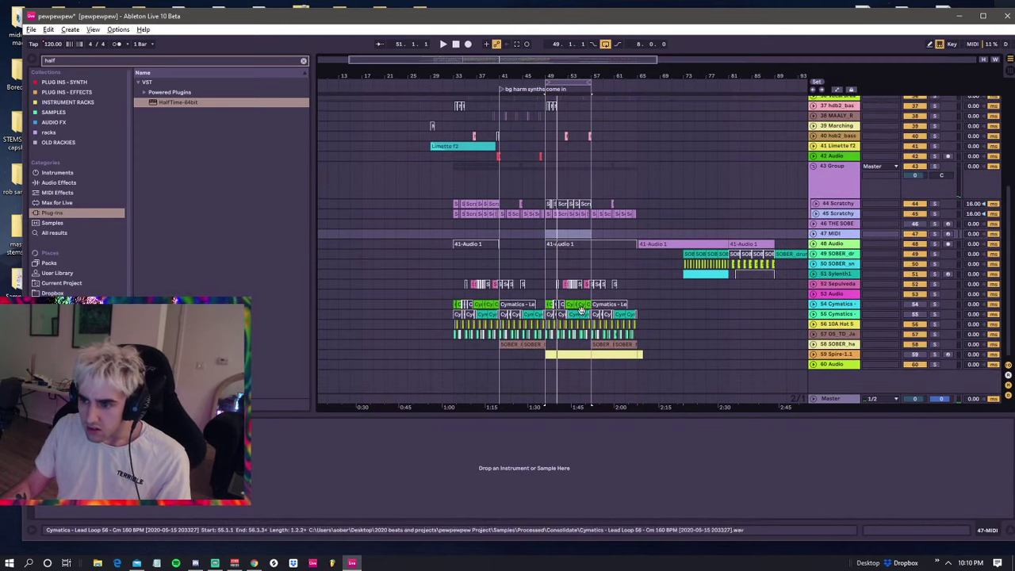
click(849, 265)
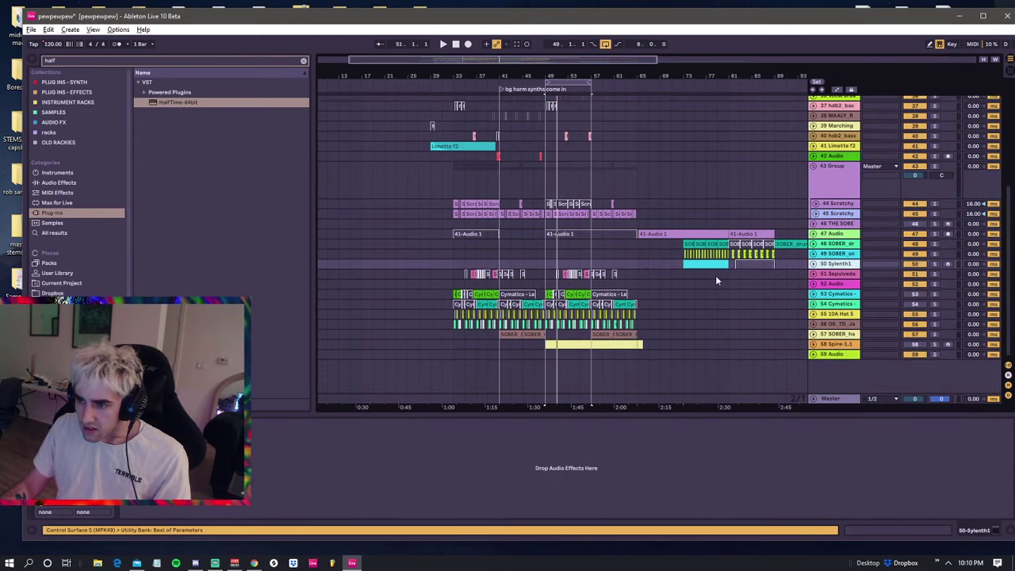
click(549, 272)
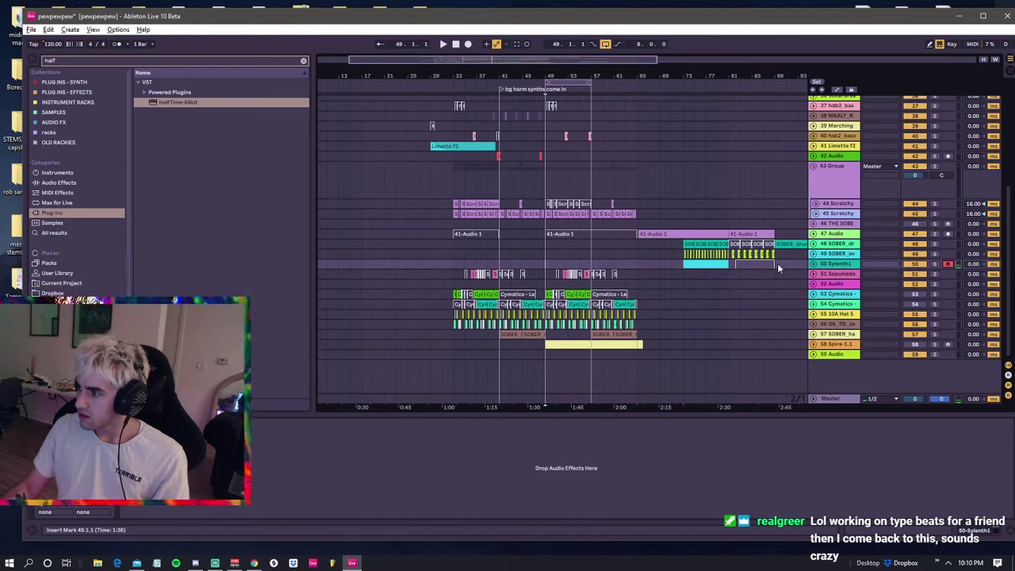
- Play the arrangement from bar 33 to hear the effects on group 43
click(497, 177)
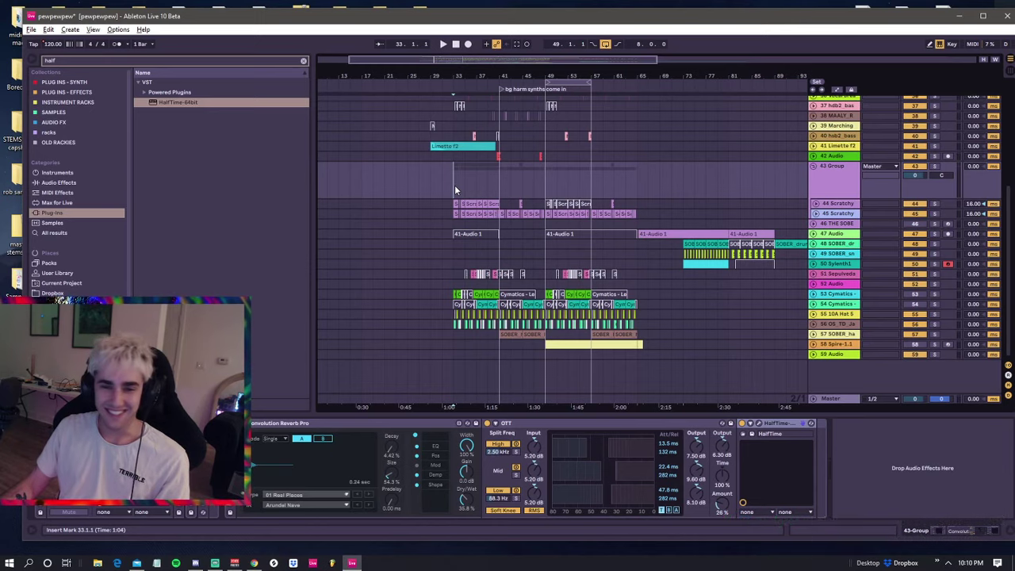
click(451, 157)
click(451, 176)
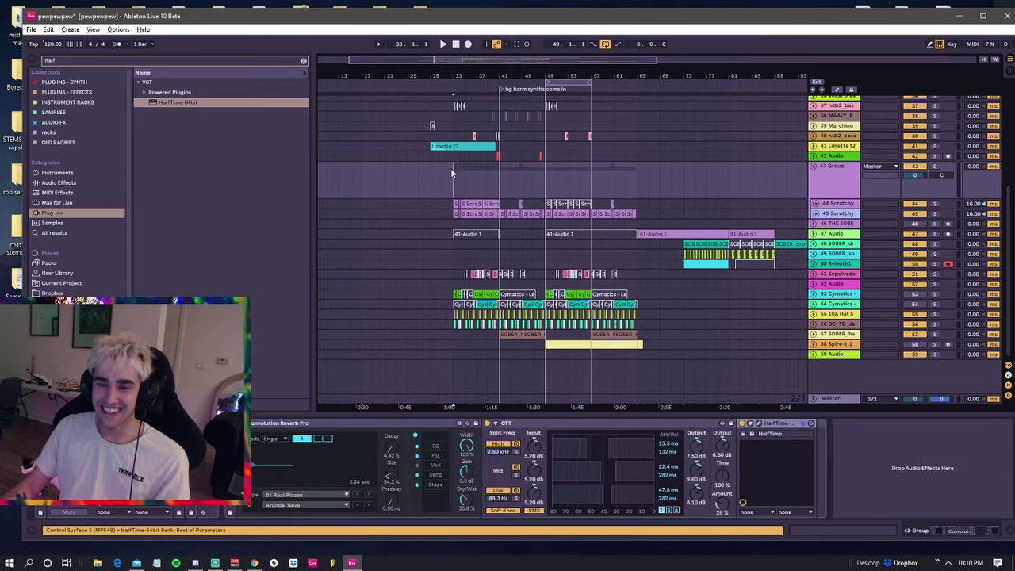
click(453, 159)
click(453, 168)
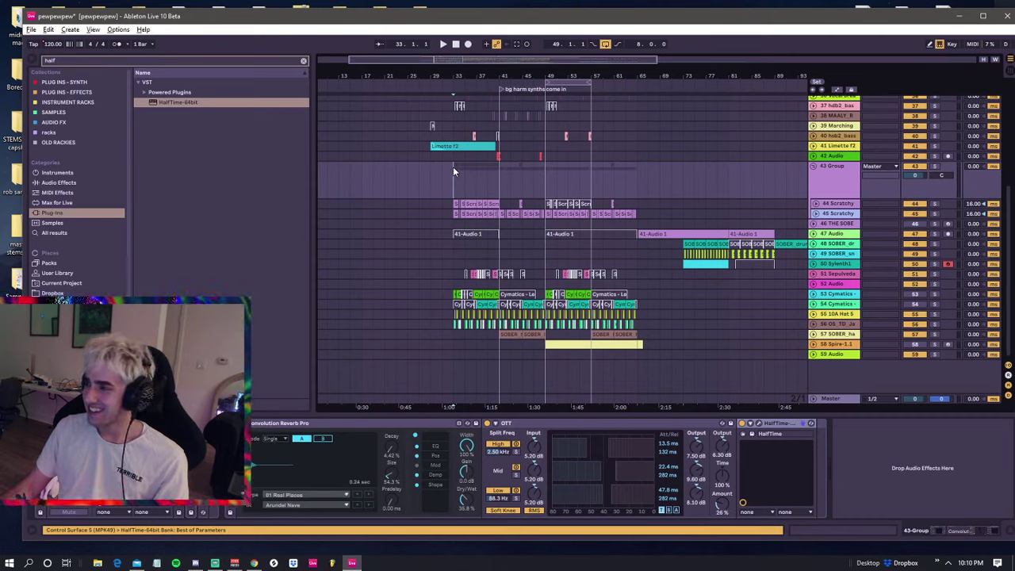
key(space)
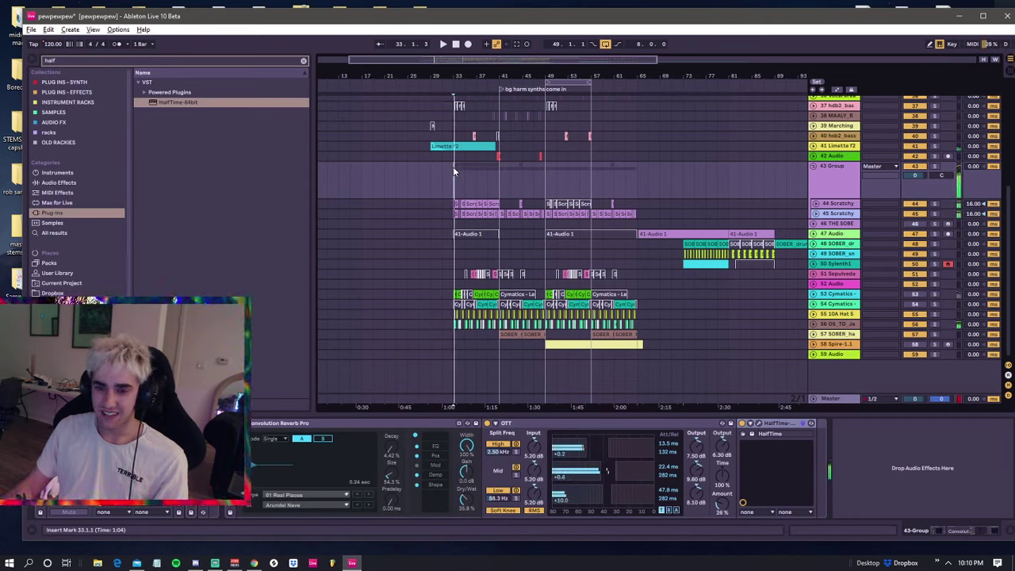
- Group the Convolution Reverb Pro, OTT and HalfTime devices on group 43 into one Audio Effect Rack
click(835, 191)
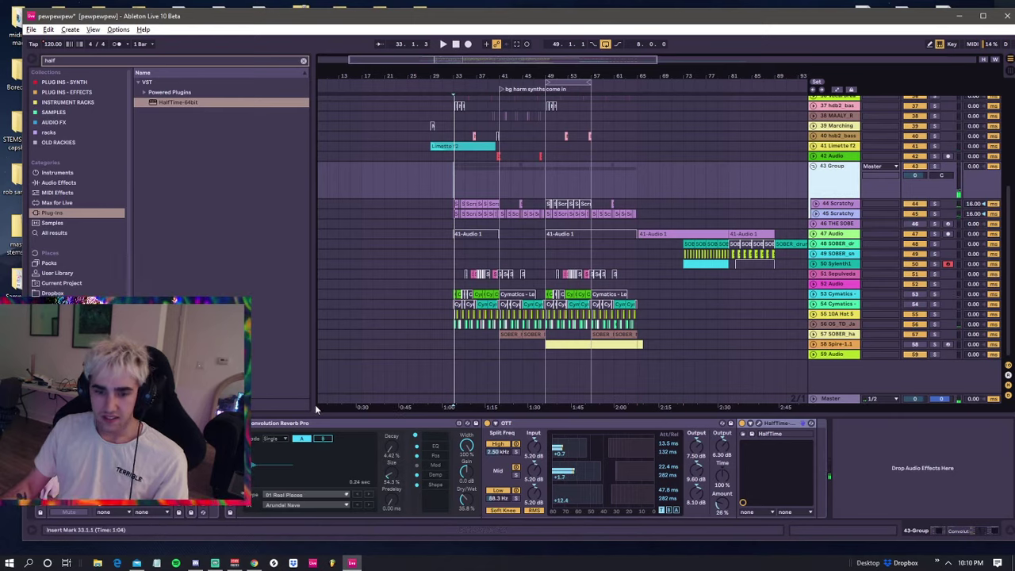
shift+click(159, 423)
key(space)
key(ctrl+g)
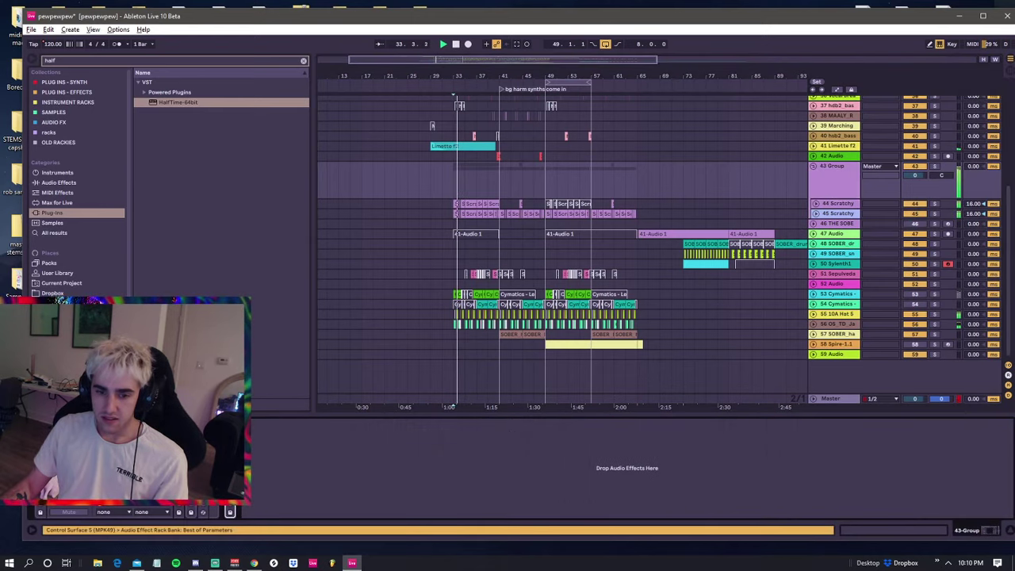
- Listen to the drop from bar 33 through to bar 49 with the racked effects on group 43
click(454, 176)
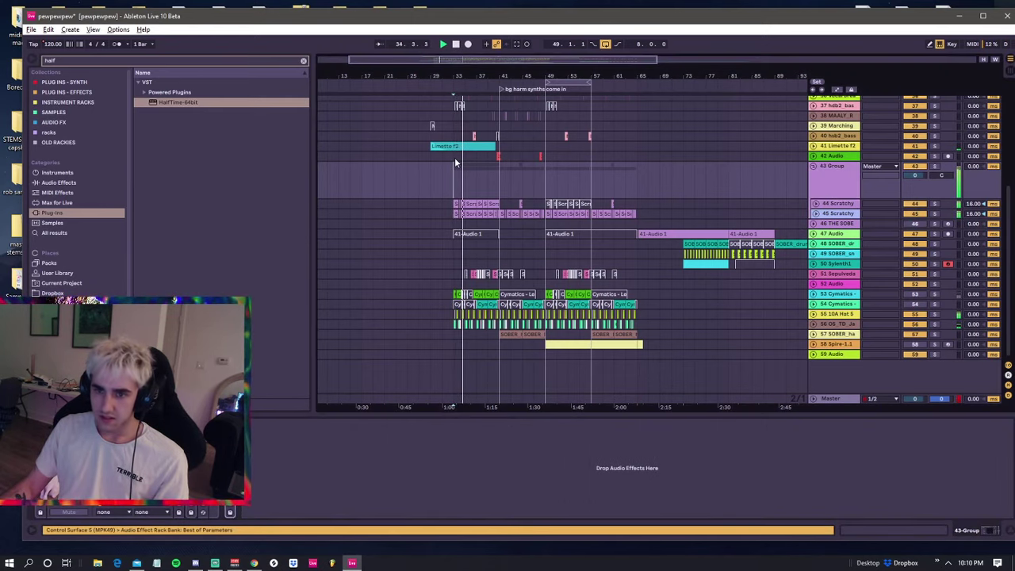
click(454, 157)
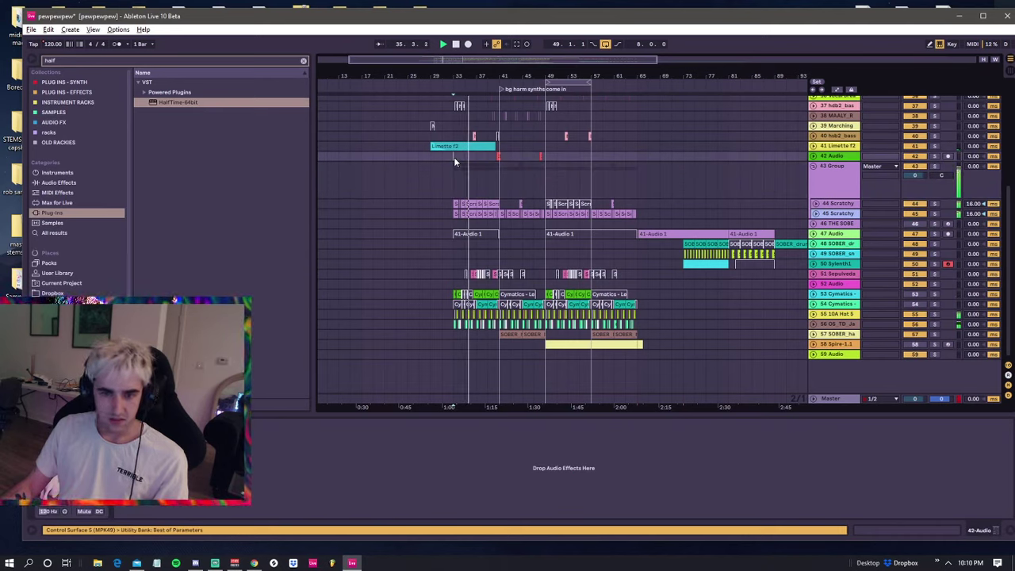
key(alt+Tab)
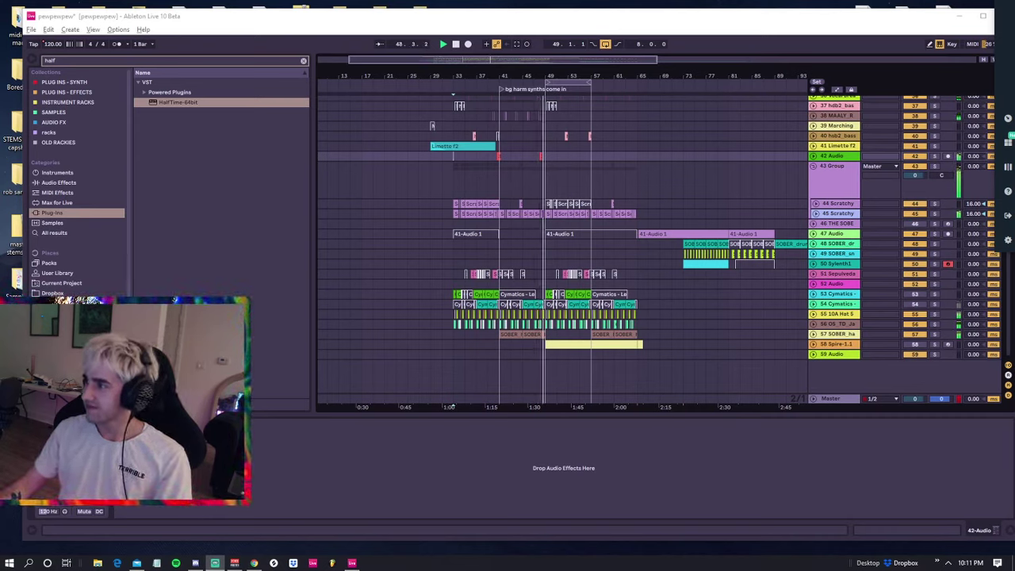
click(501, 173)
click(546, 163)
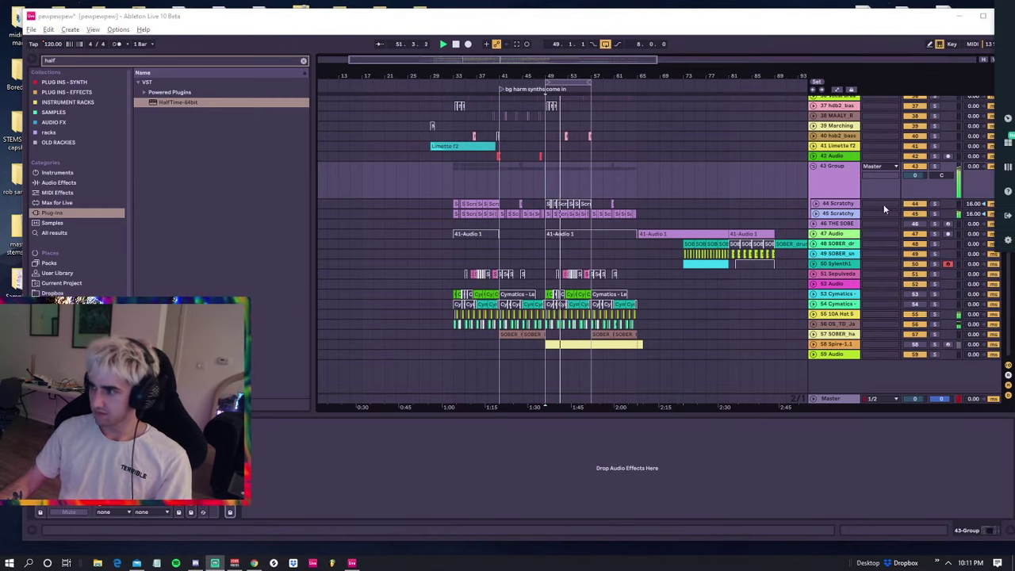
- Compare playback from bar 57 with playback from bar 49 on group 43
click(585, 183)
key(space)
key(space)
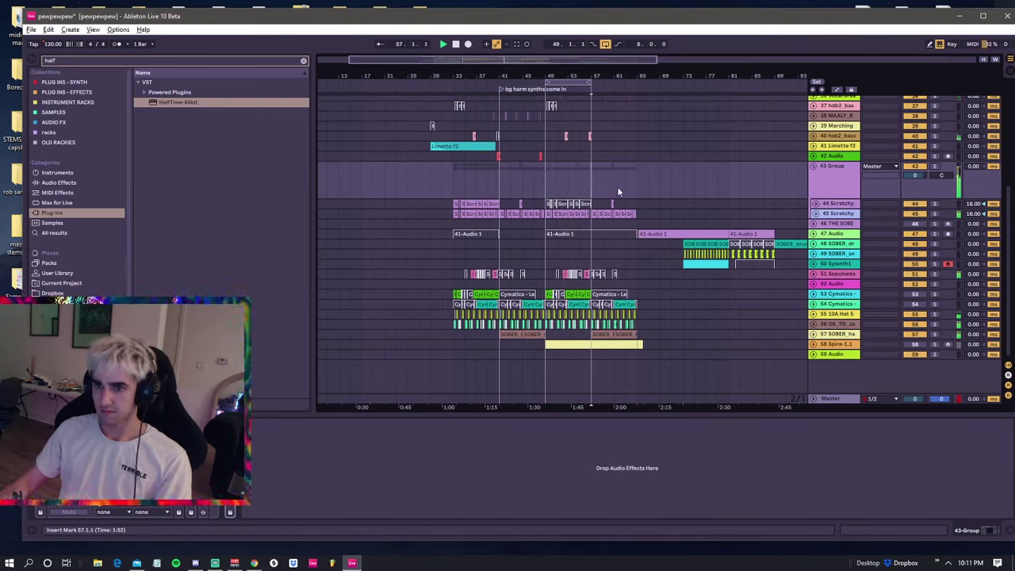
click(544, 176)
key(space)
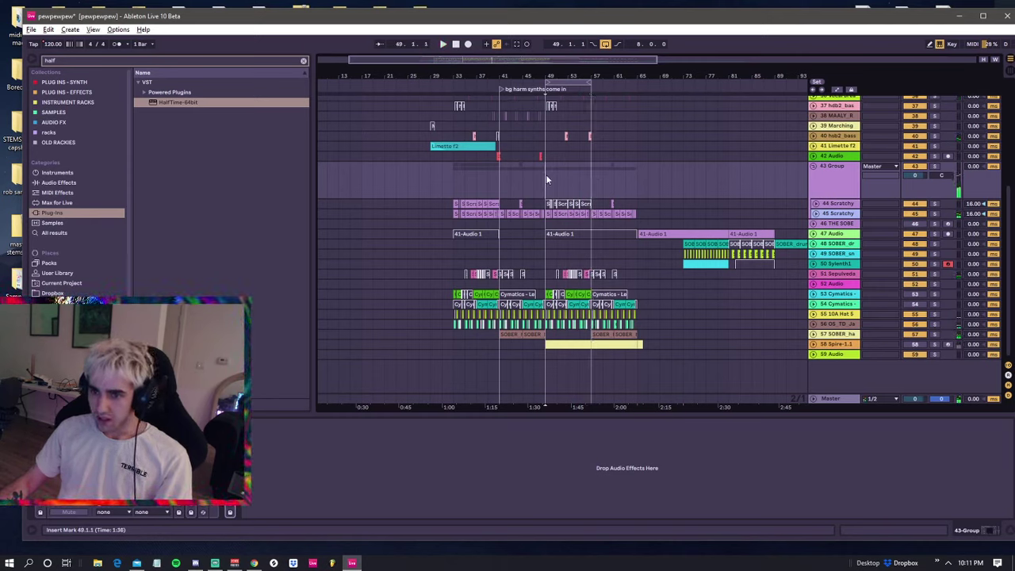
- Automate group 43's Mixer Speaker On to Off from bar 49 onward and fold the group
key(a)
click(835, 175)
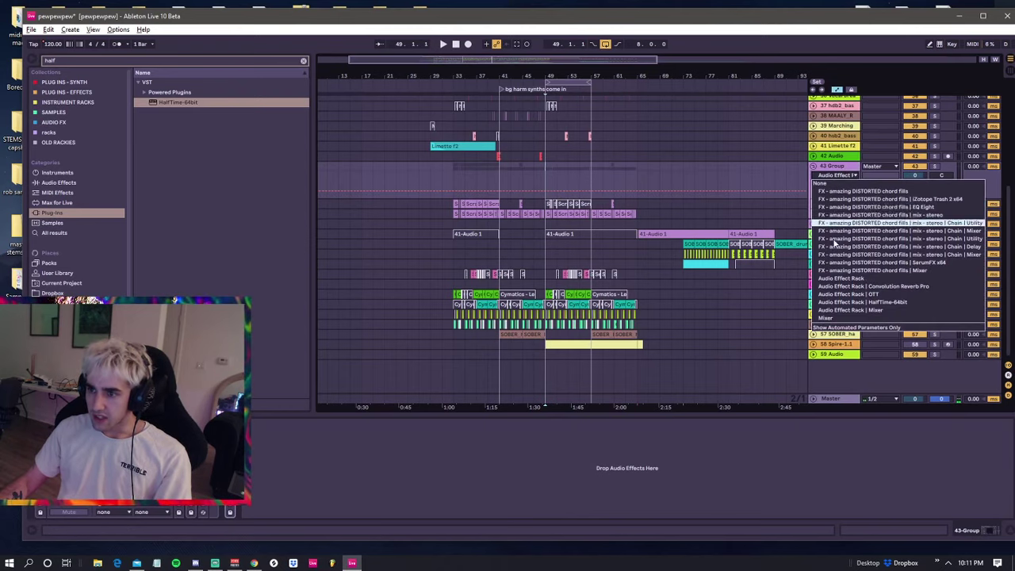
click(851, 319)
click(546, 184)
drag(548, 182, 548, 192)
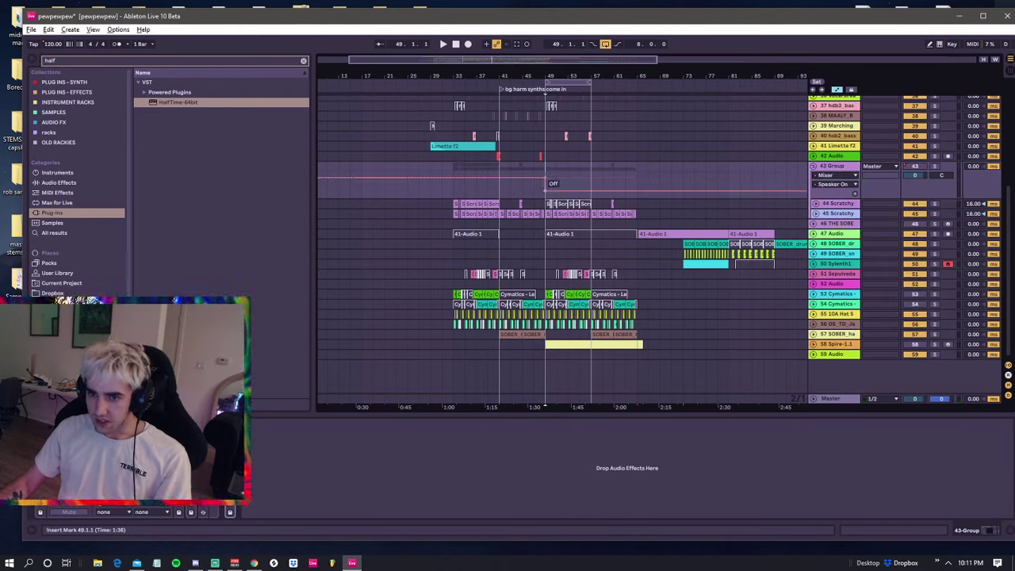
key(u)
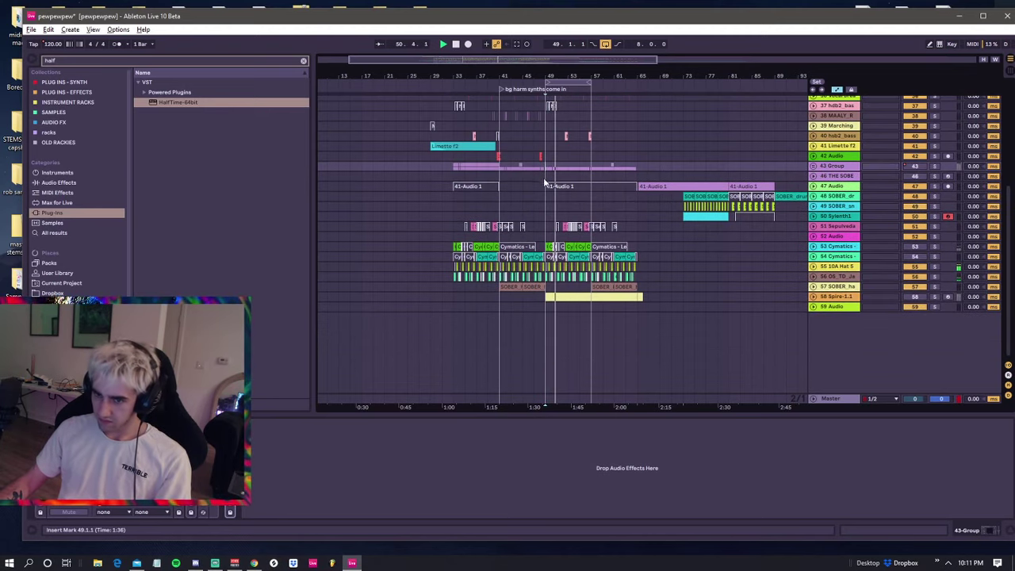
- Replay the drop from bar 49 with group 43 muted and clear the browser's plug-in search
click(548, 176)
click(545, 168)
click(545, 176)
click(547, 168)
click(548, 176)
click(545, 167)
click(303, 61)
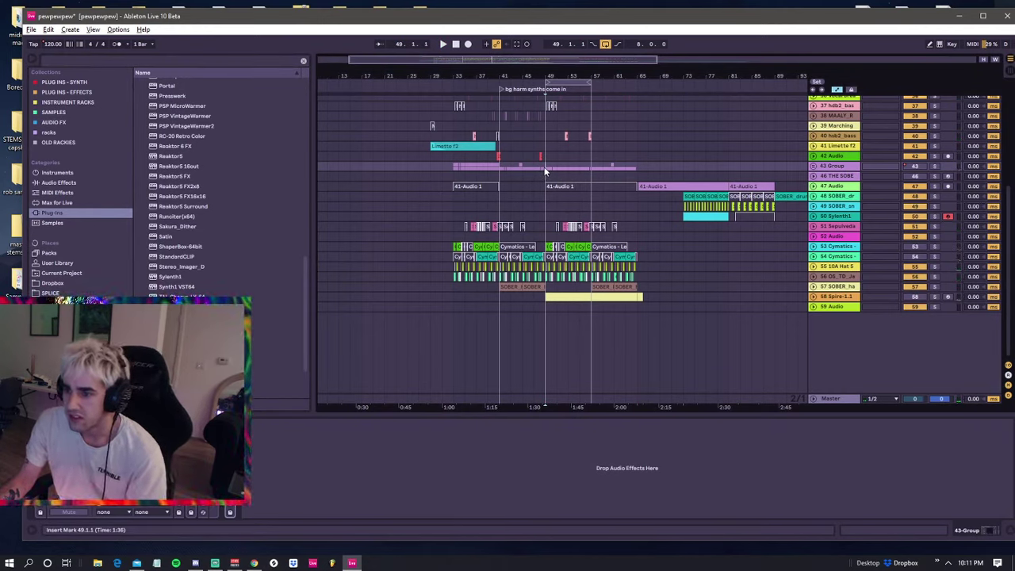
- Play the arrangement from bar 33 while looking through the plug-in list
click(558, 204)
click(558, 215)
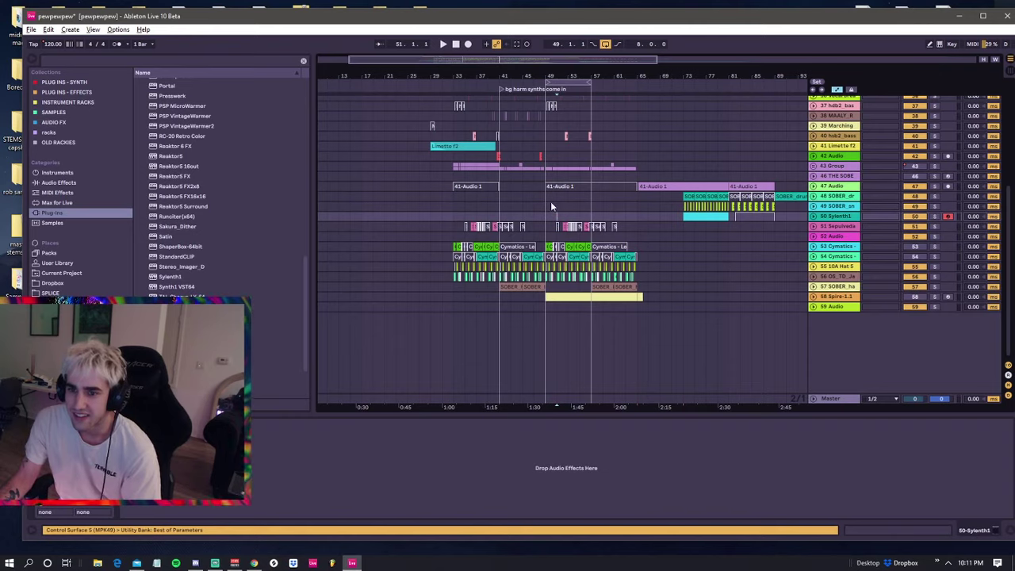
click(455, 216)
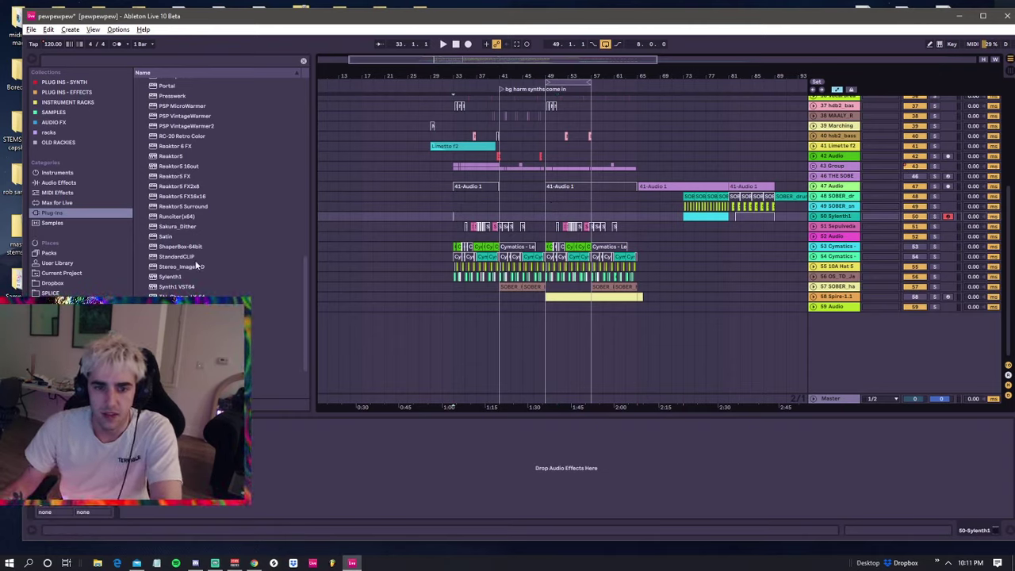
scroll(190, 268, down, 2)
click(453, 217)
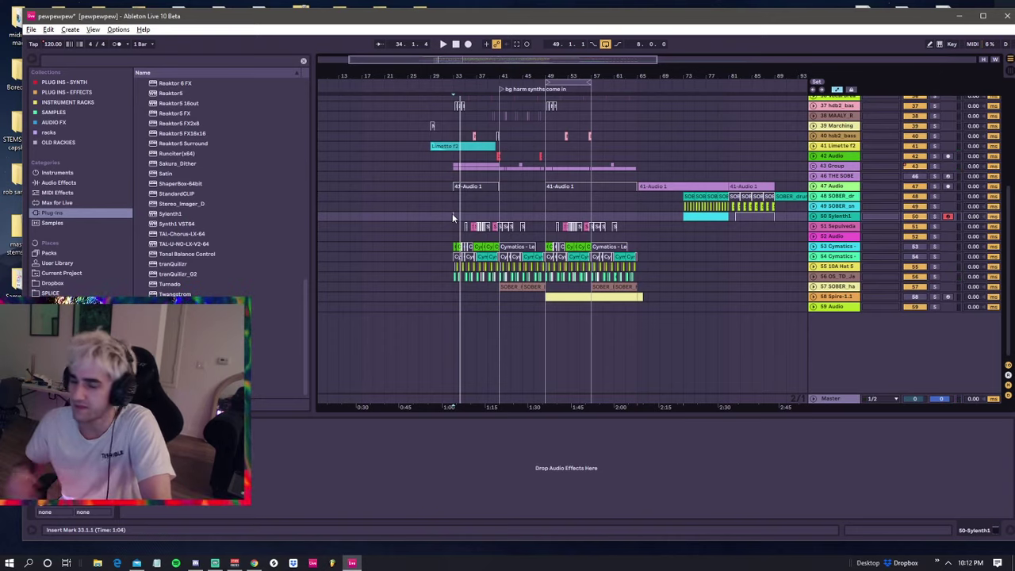
key(space)
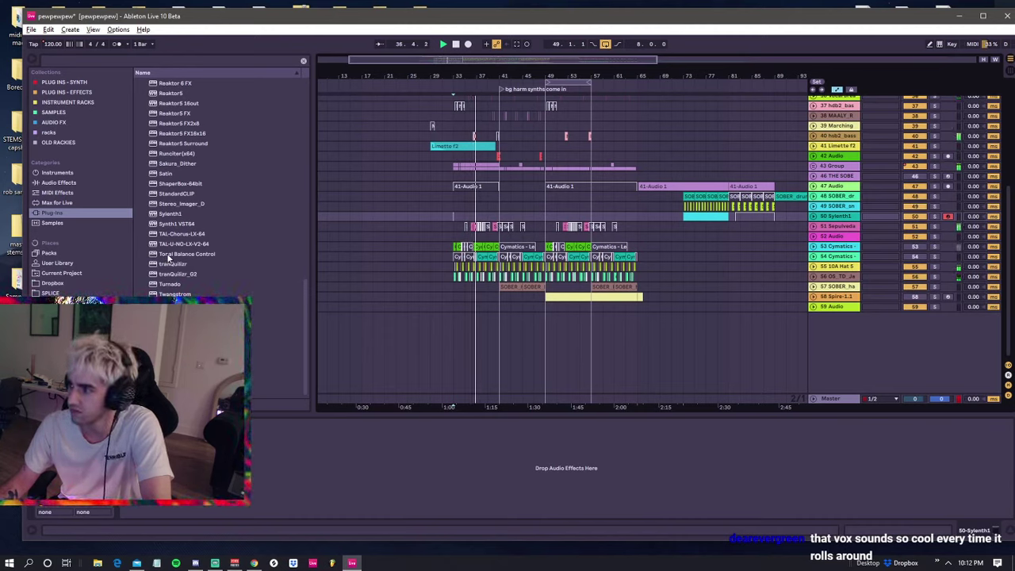
click(453, 221)
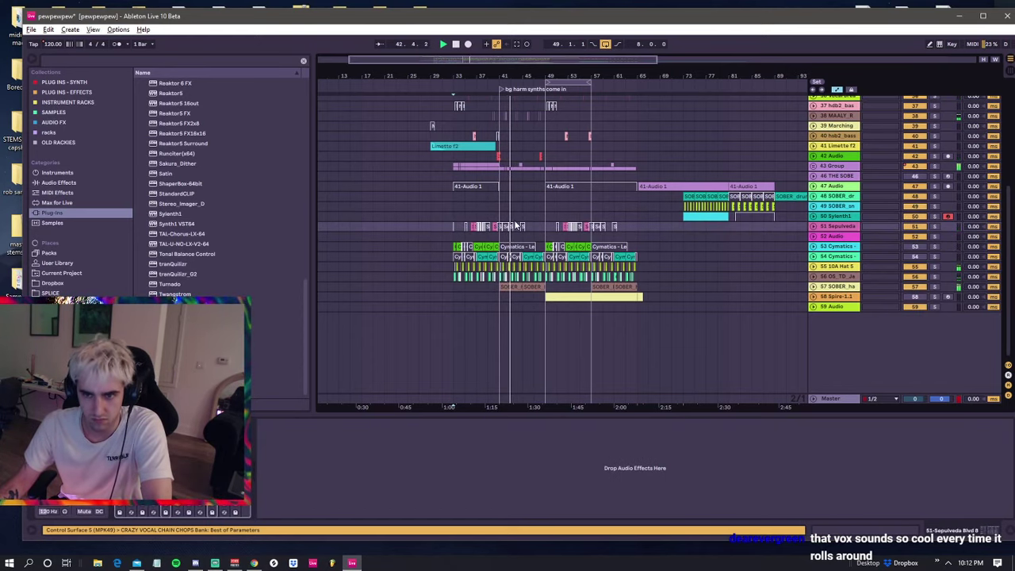
- Add the Auto Pan audio effect to MEDASIN foley track 31 during playback
scroll(515, 216, up, 5)
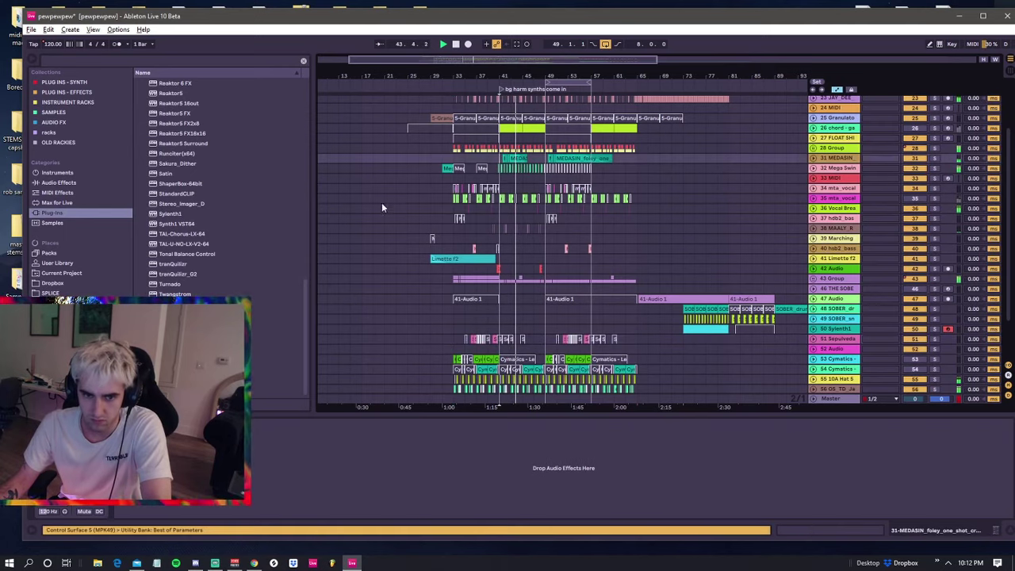
click(59, 172)
click(59, 182)
scroll(156, 166, up, 3)
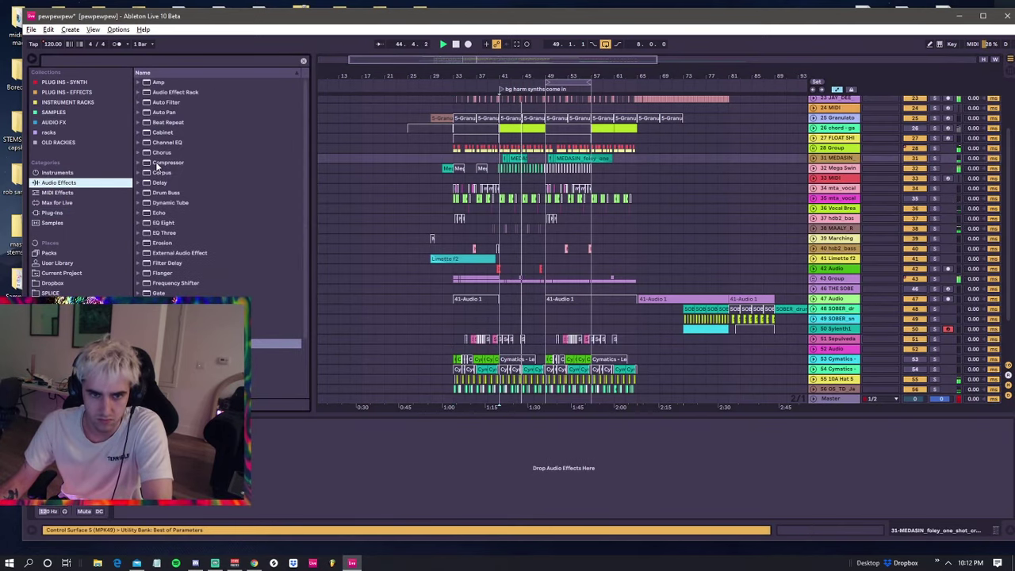
drag(149, 112, 521, 166)
click(514, 159)
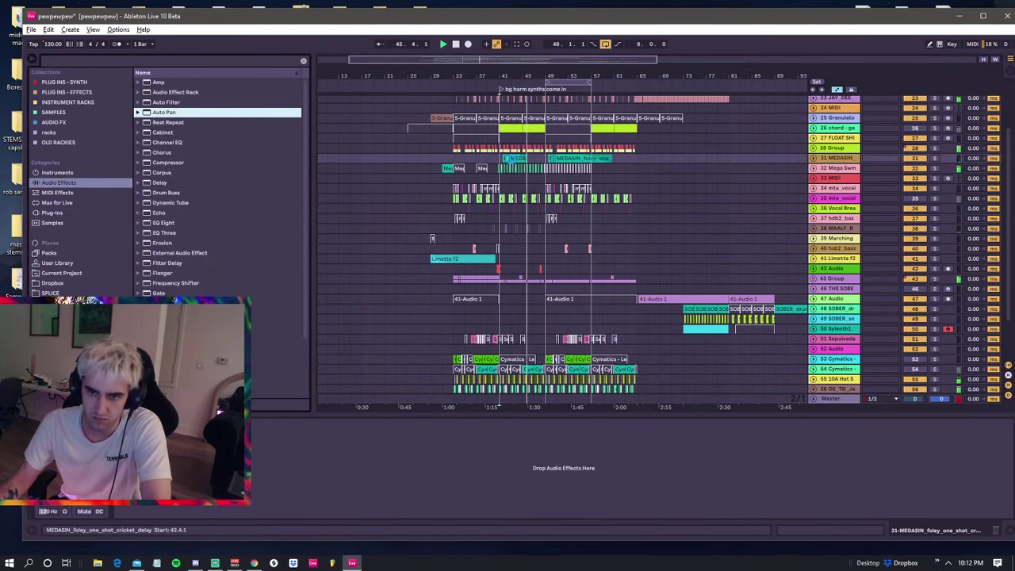
- Listen from bar 41 into the second drop at bar 49 while reviewing the track lanes
click(490, 178)
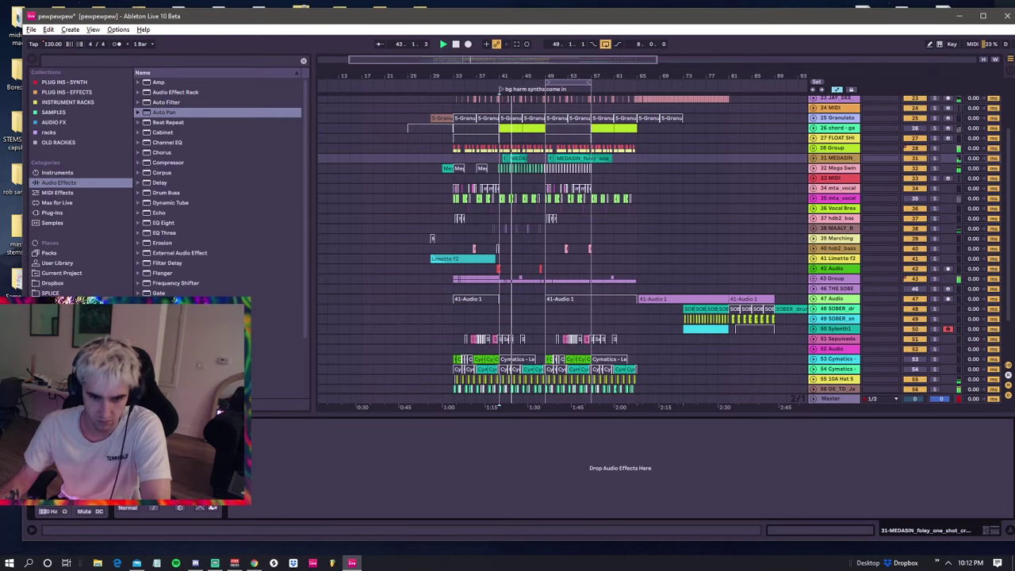
click(501, 117)
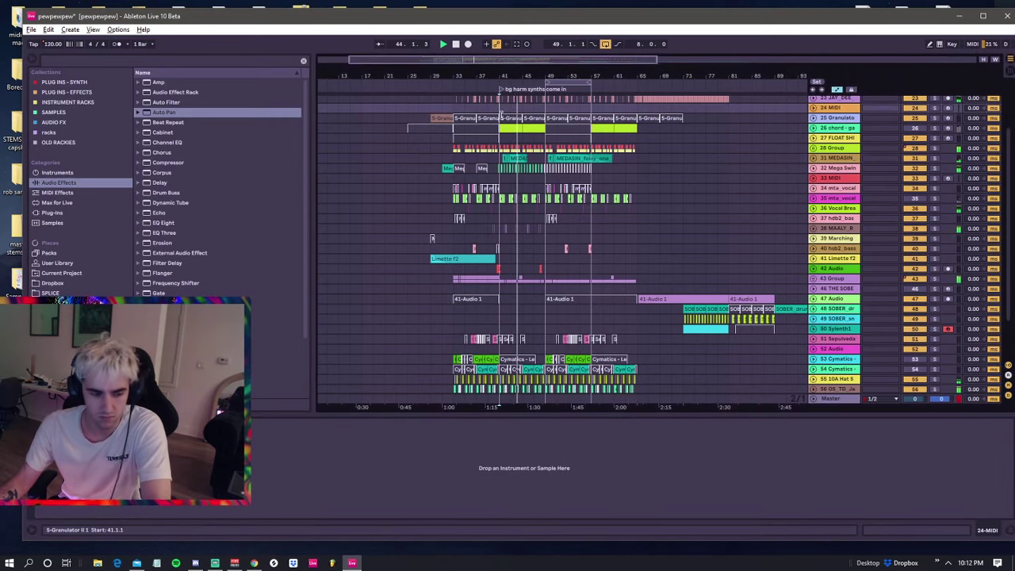
scroll(501, 119, up, 4)
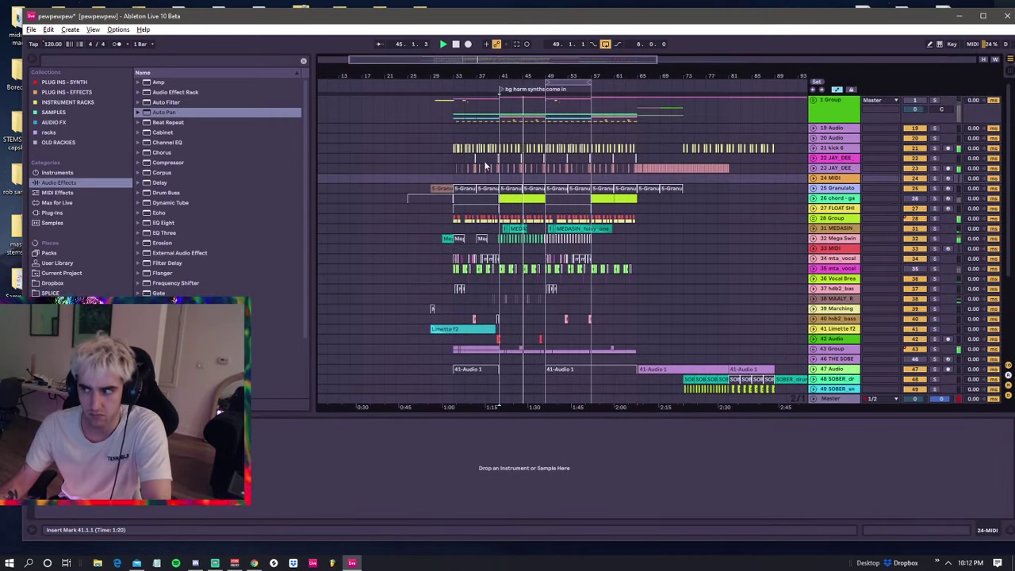
click(453, 125)
click(522, 111)
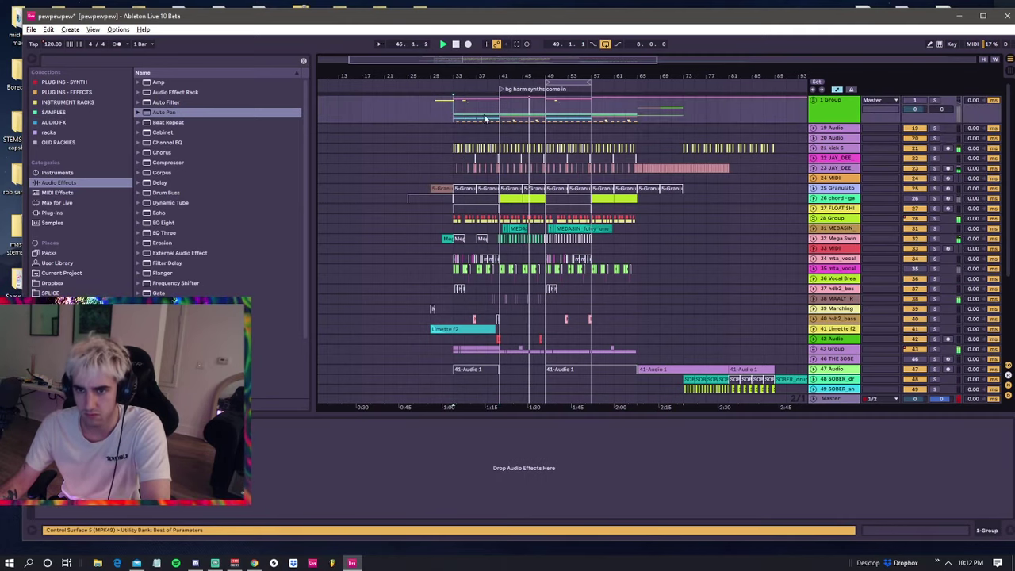
click(538, 111)
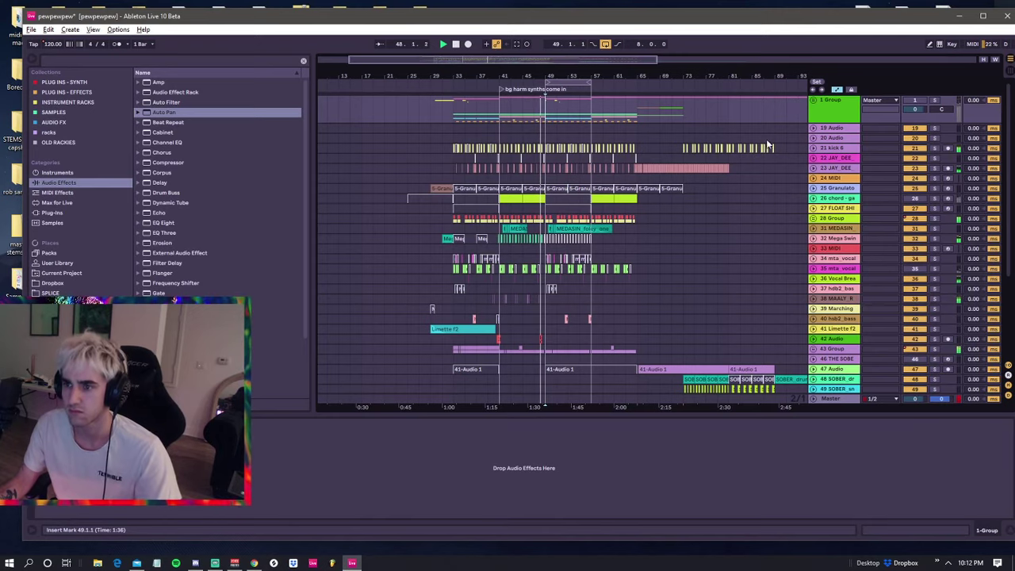
scroll(544, 230, down, 5)
scroll(545, 234, down, 3)
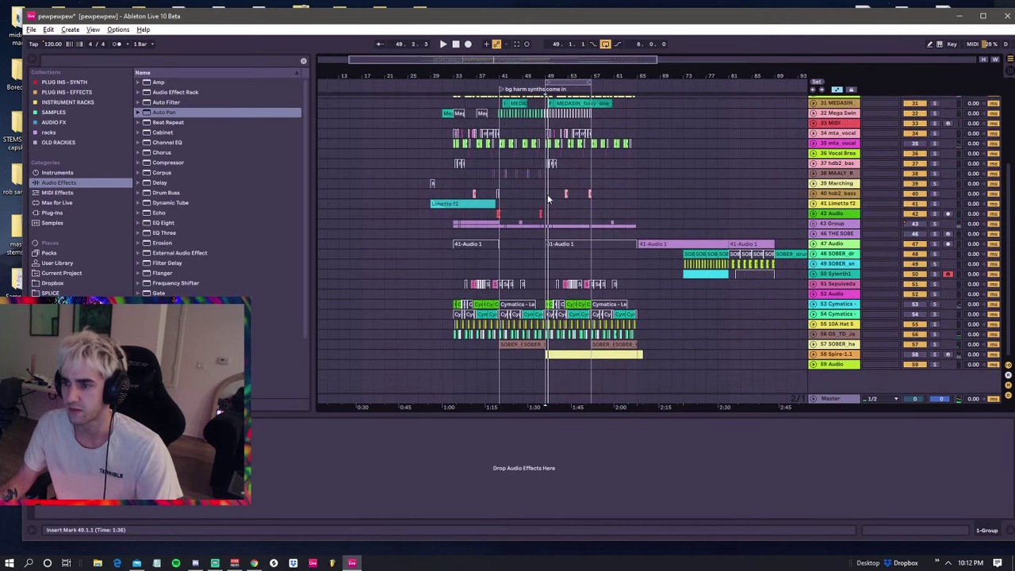
- Move the FLOAT SHIMMER WOBBLE SYNTH clip from bar 49 to bar 65 and replay the second drop without it
scroll(547, 191, up, 7)
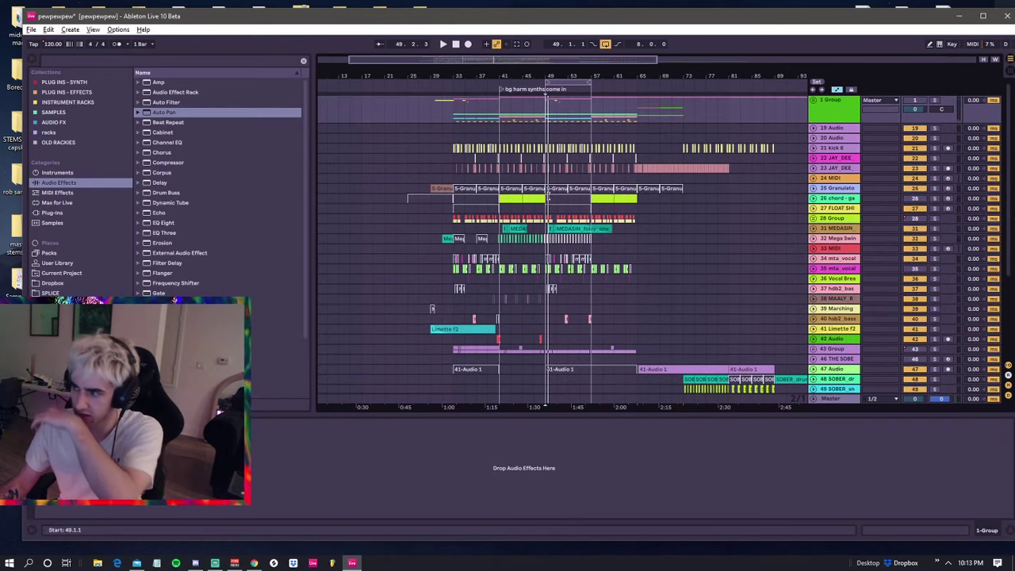
click(546, 219)
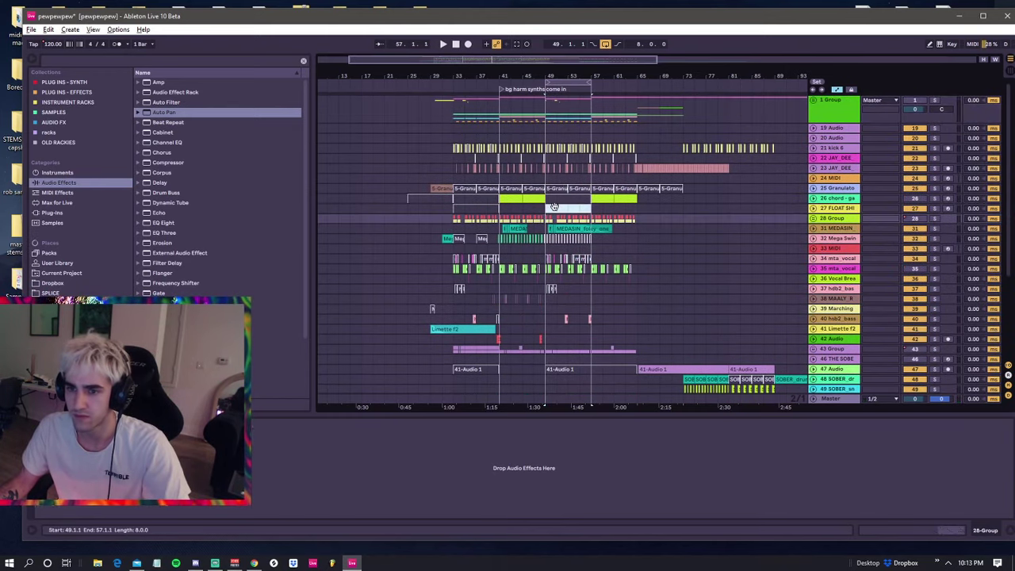
click(554, 206)
drag(553, 209, 646, 214)
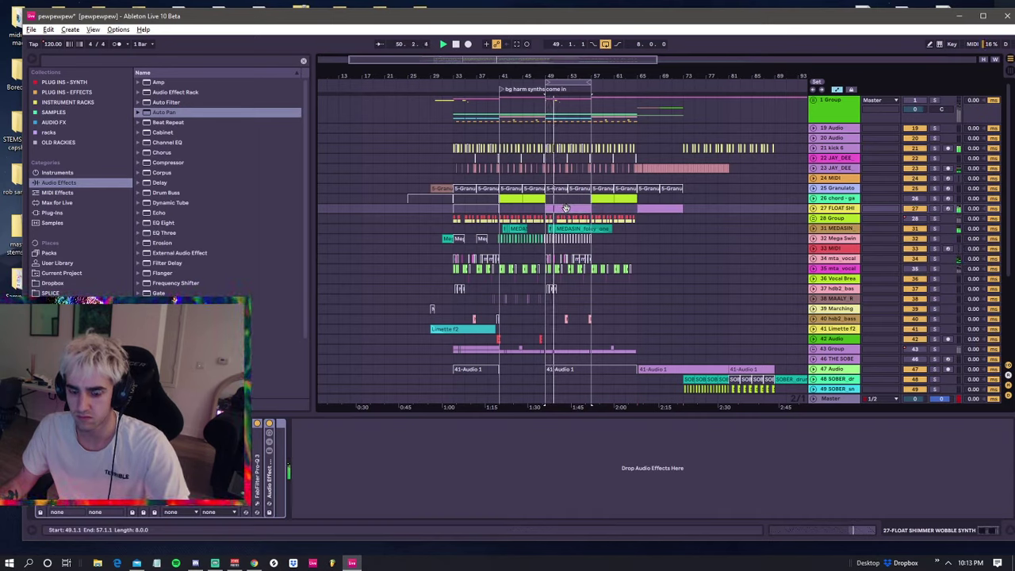
click(545, 214)
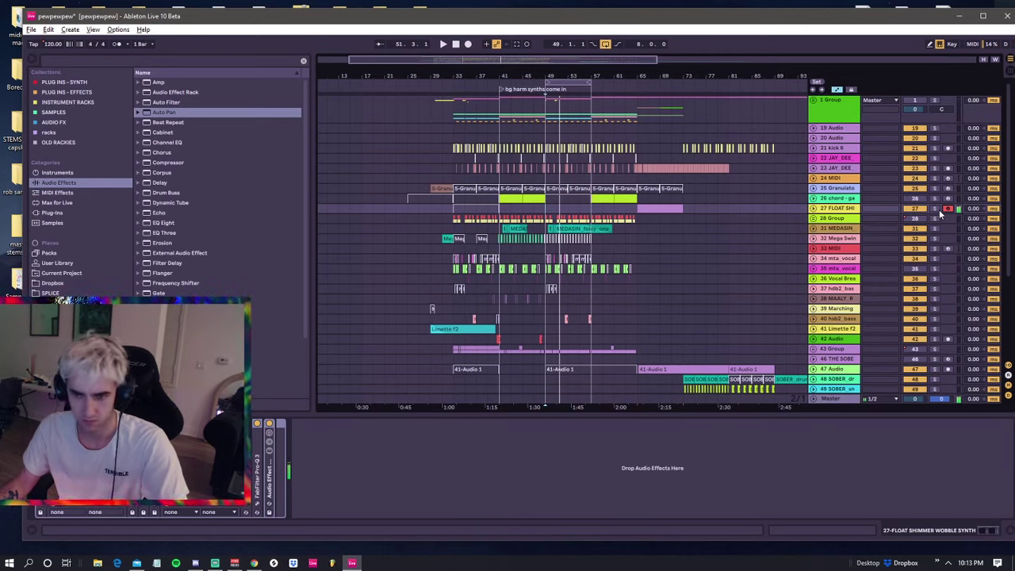
key(space)
key(space)
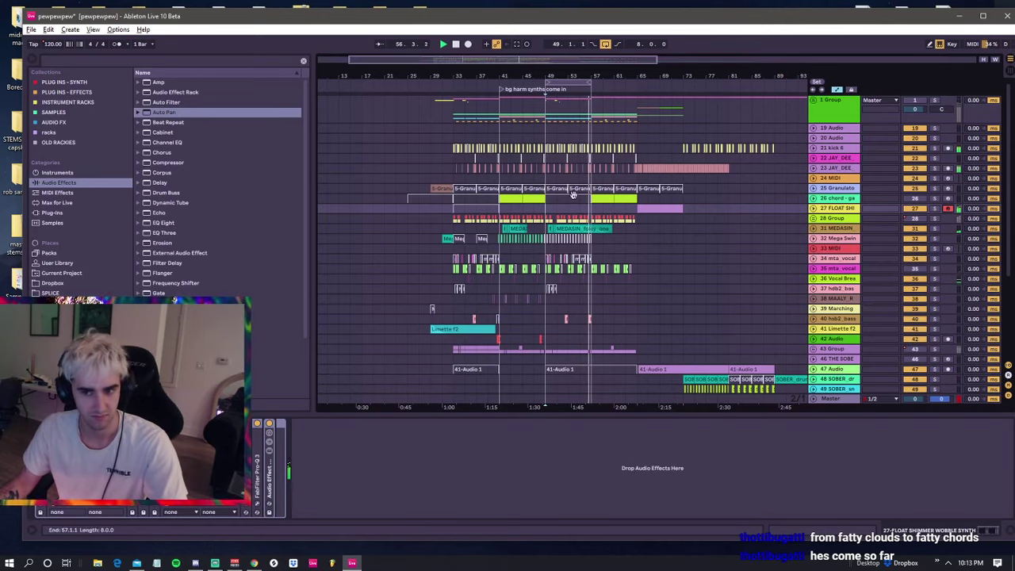
- Copy the eight-bar Sylenth1 clip on track 50 from bar 73 to bar 49 and open the copy's notes
scroll(713, 293, down, 6)
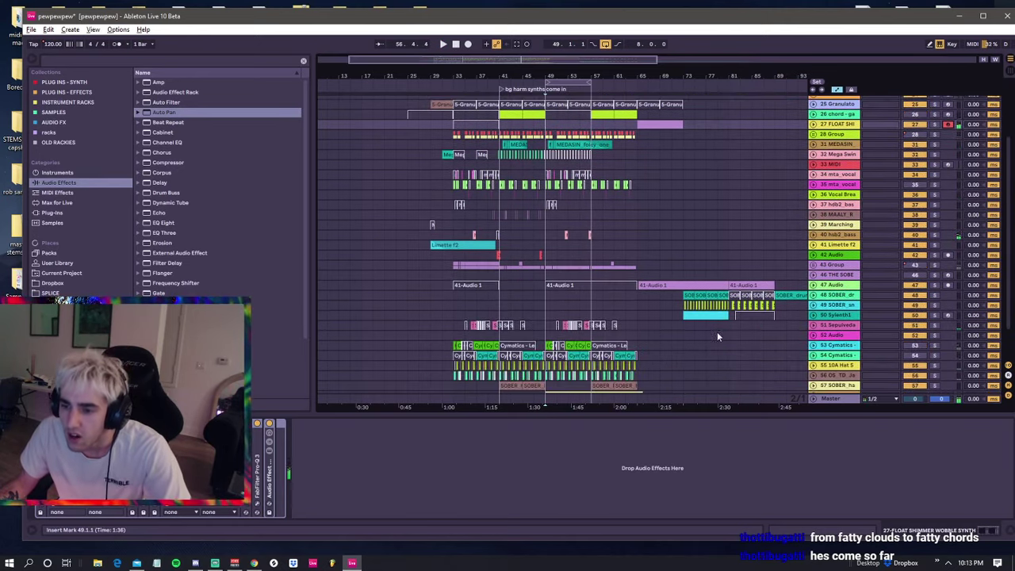
click(682, 307)
drag(695, 274, 558, 273)
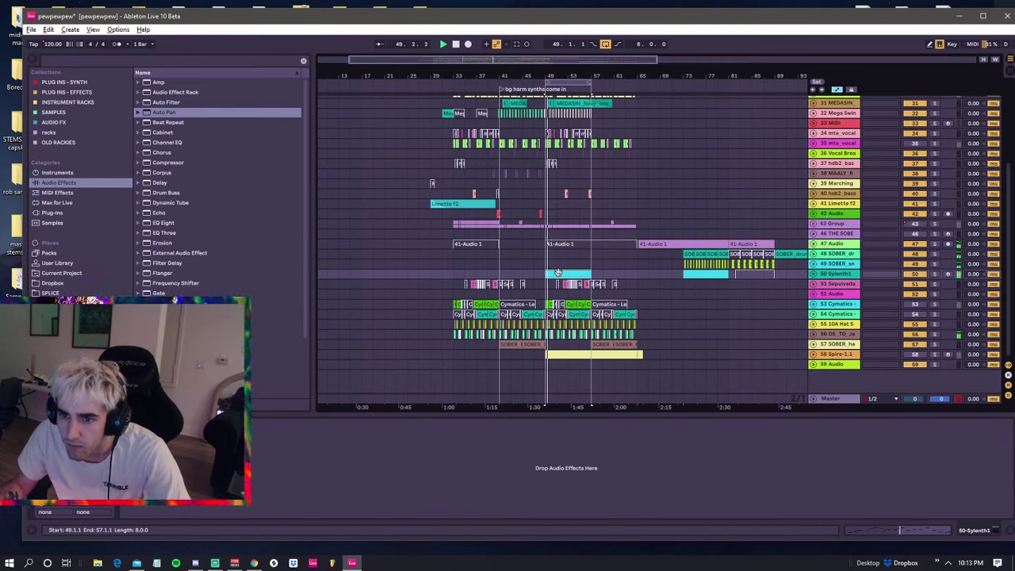
double_click(558, 273)
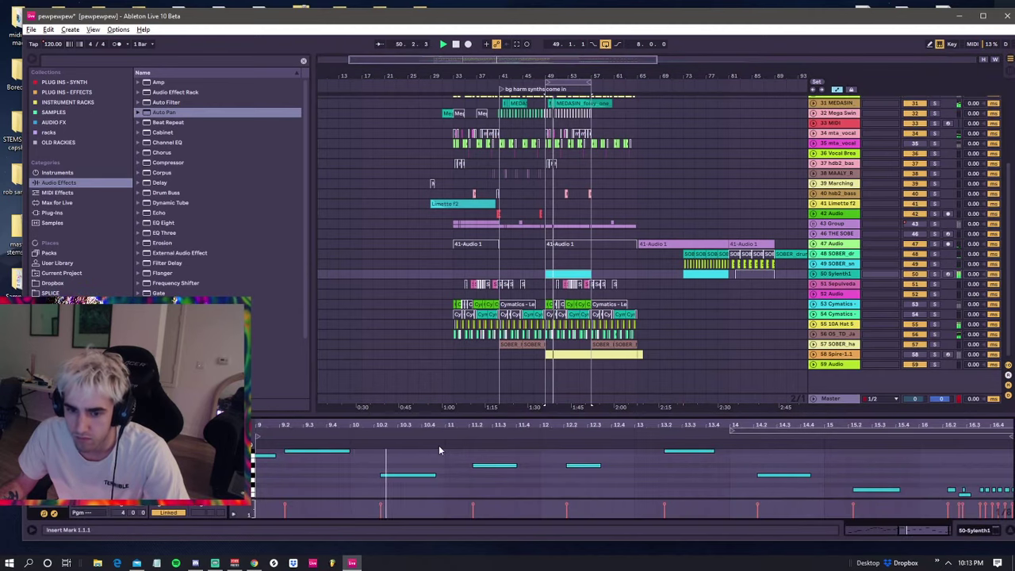
- Shift the copied Sylenth1 clip's notes from 9.2 through 15.2 slightly earlier and align them to the grid
click(402, 476)
key(Left)
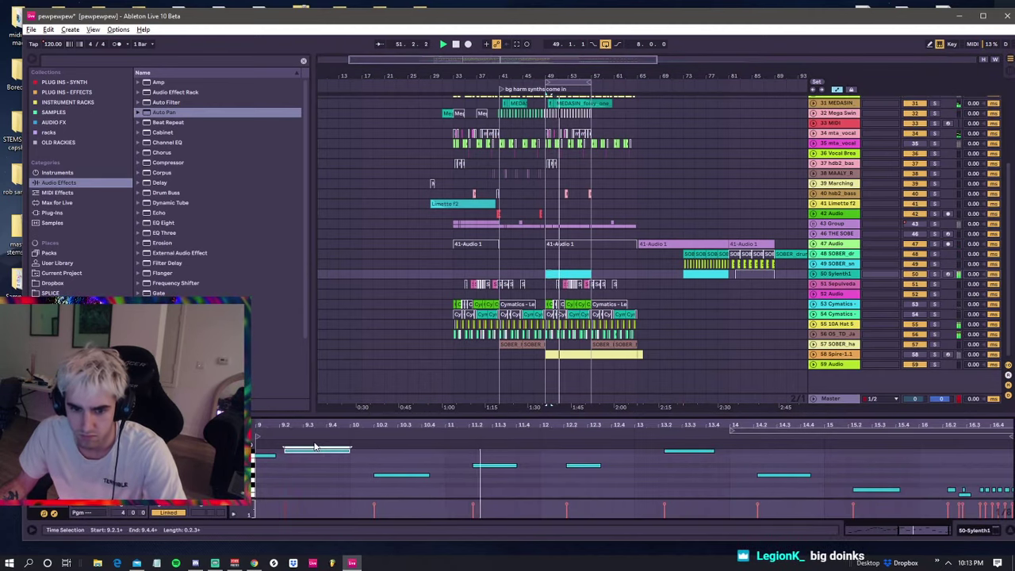
drag(285, 452, 279, 452)
drag(573, 466, 570, 466)
drag(486, 465, 482, 465)
drag(668, 461, 675, 432)
key(ctrl+u)
drag(766, 467, 782, 494)
key(ctrl+u)
drag(867, 475, 870, 493)
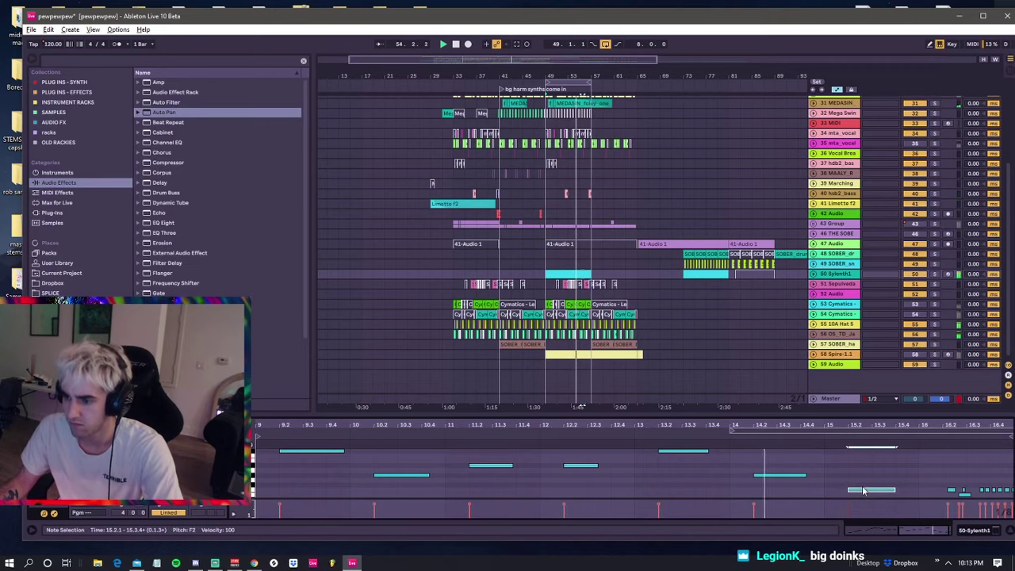
- Enlarge the note editor and delete the short notes around 16.2
drag(792, 413, 790, 349)
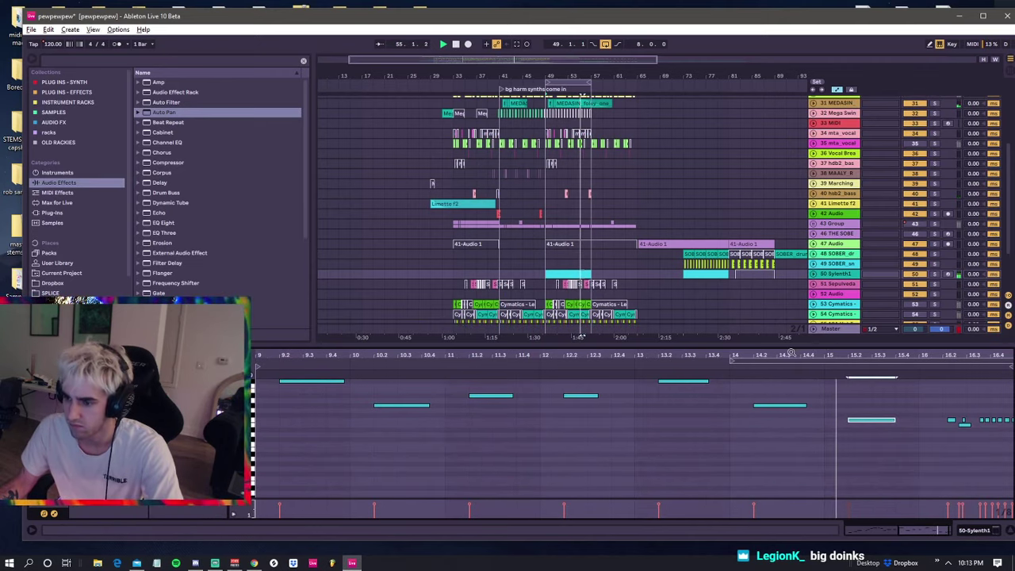
click(955, 421)
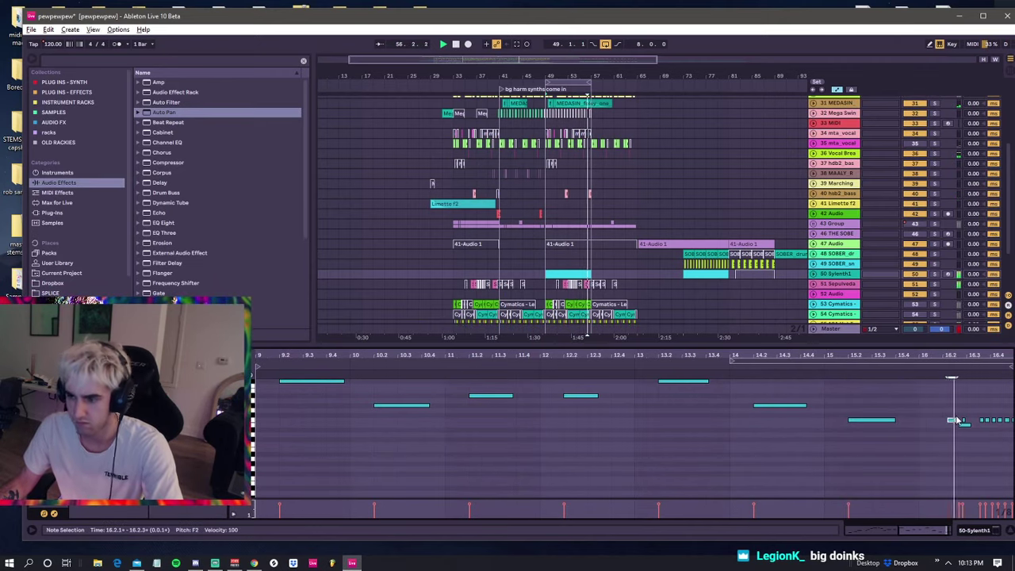
drag(952, 413, 974, 431)
key(Delete)
- Move the first C#3 note to 9.1.1, shorten it to end near 9.2.4 and copy it to 9.4.1
key(space)
click(293, 381)
key(Left)
key(space)
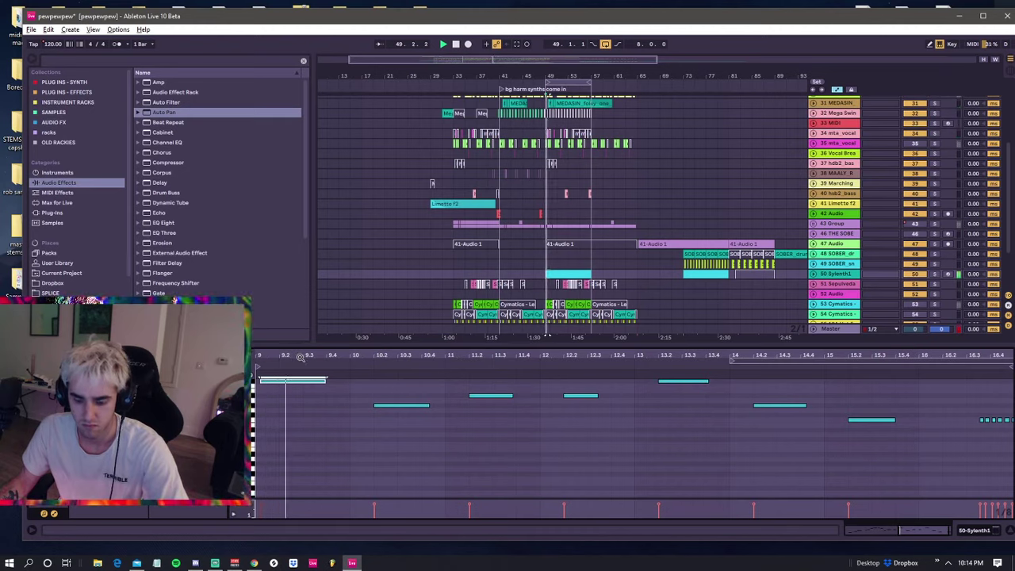
drag(321, 381, 302, 380)
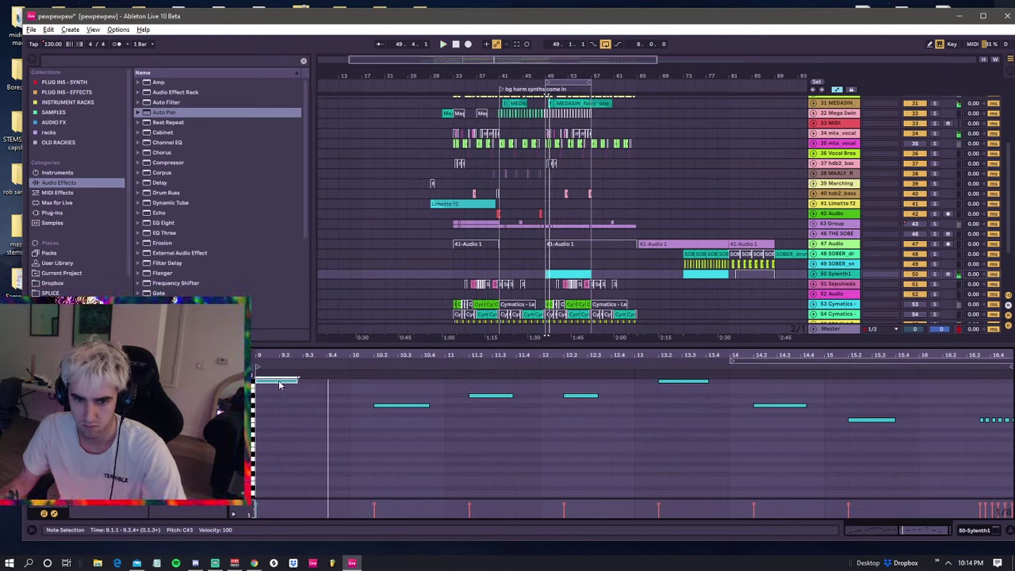
drag(284, 382, 365, 382)
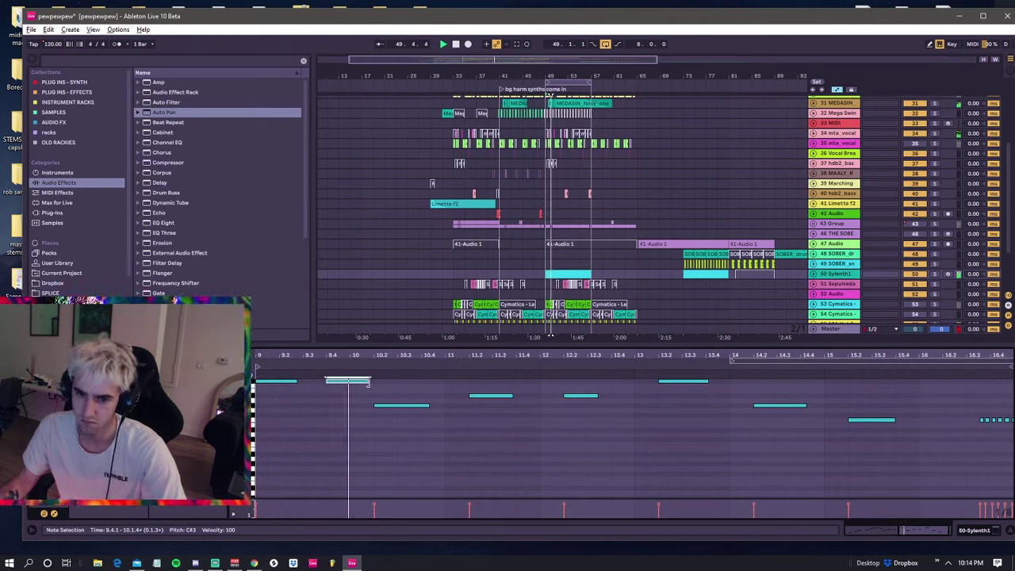
- Extend the G#2 note at 10.2 to just past bar 11 and add two short A#1 notes from 11.1.1 to 11.2.1
drag(428, 406, 455, 402)
key(shift+Down)
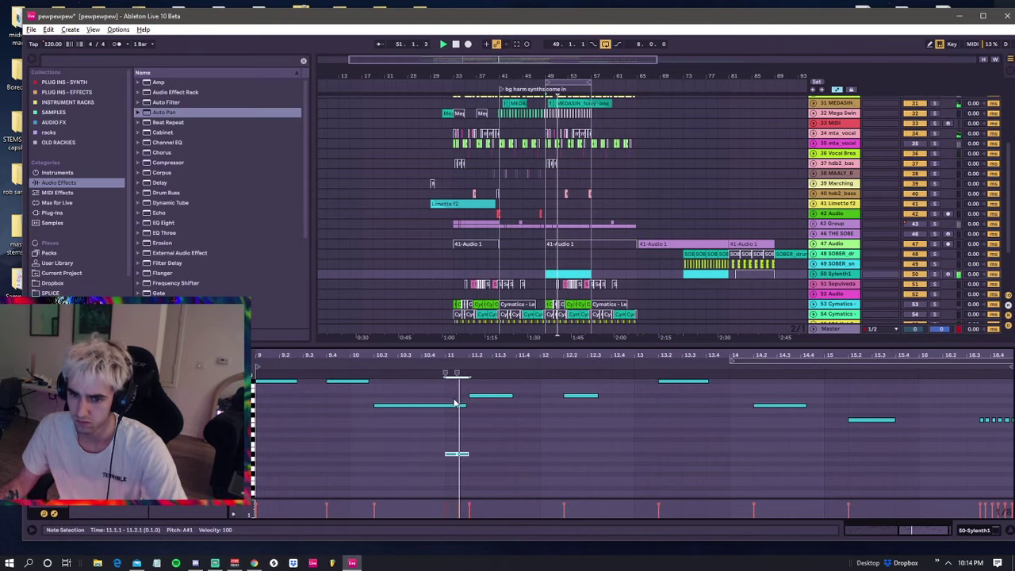
drag(465, 406, 449, 406)
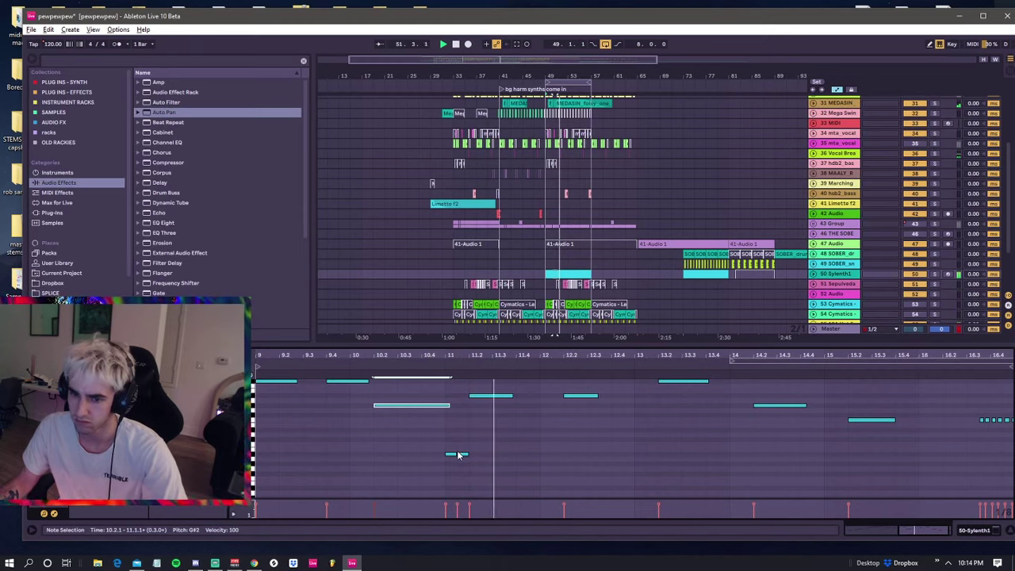
- Try the second short A#1 note at 11.1.3 in higher octaves, auditioning the phrase around bar 11
click(373, 364)
drag(471, 435, 465, 458)
key(shift+Down)
key(shift+Up)
key(shift+Up)
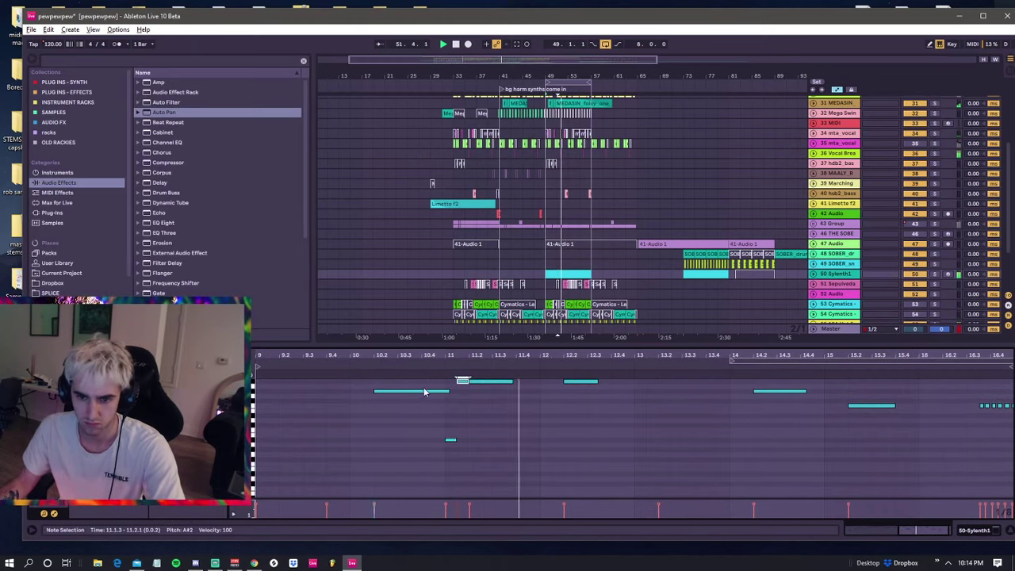
click(429, 362)
scroll(429, 362, up, 3)
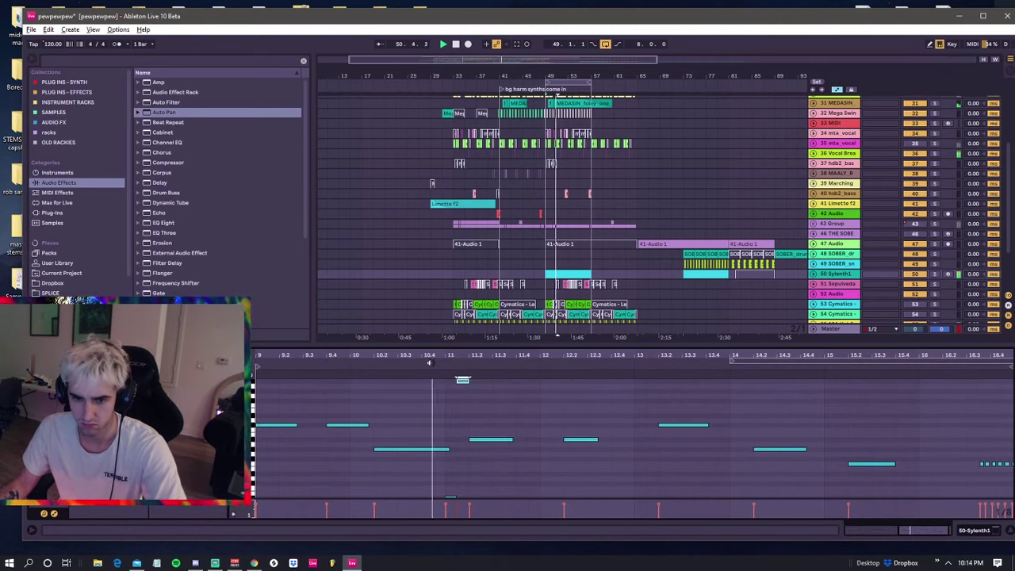
scroll(451, 479, down, 1)
click(452, 483)
scroll(458, 428, up, 1)
click(418, 364)
scroll(445, 440, down, 1)
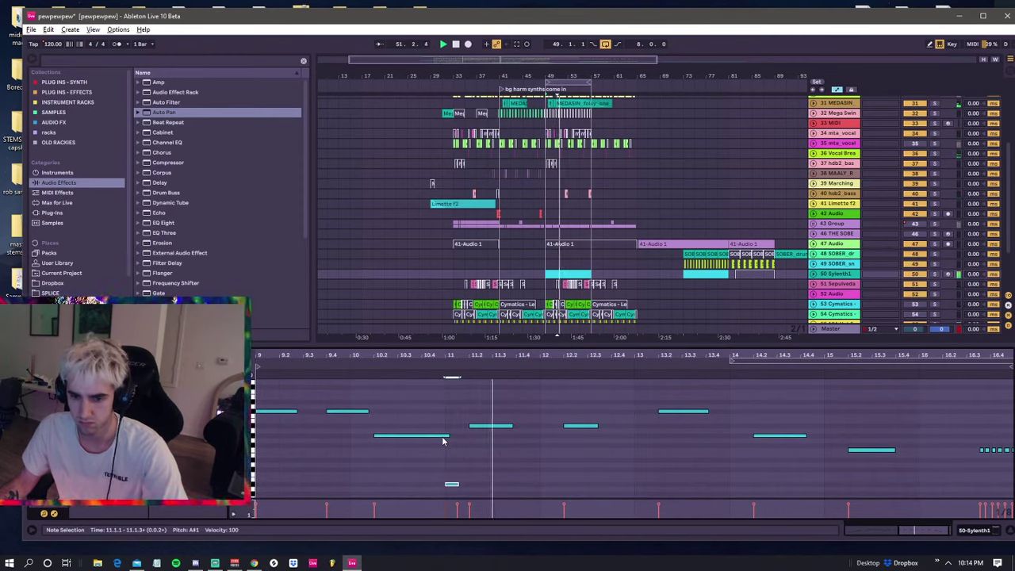
- Replay the drop and undo the octave changes to the short note at 11.1.3
key(space)
key(space)
scroll(452, 447, up, 1)
key(ctrl+z)
key(ctrl+z)
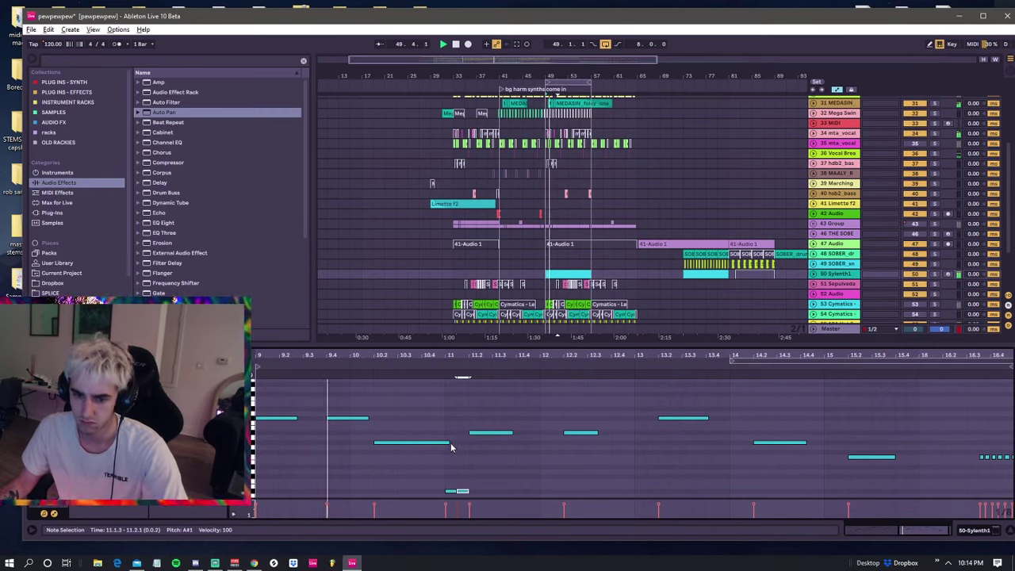
- Trim the G#2 note to end at bar 11, repeat the A#2 note at 11.4 and lower the 12.2 note to D2
click(444, 444)
drag(444, 446, 576, 474)
click(576, 436)
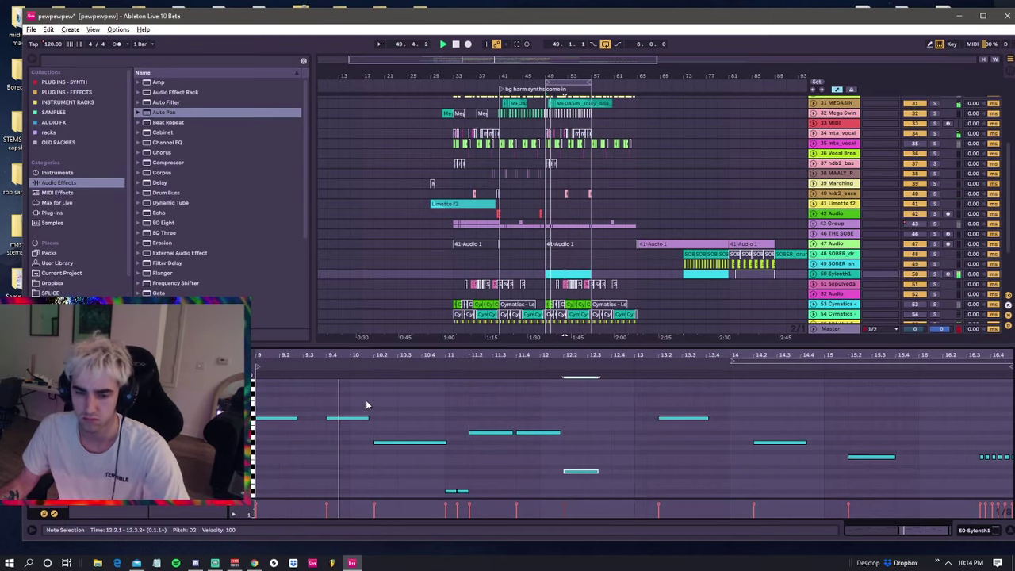
- Split the Sylenth1 clip at bar 53 and replace its second half with a copy of the edited first four bars
click(572, 274)
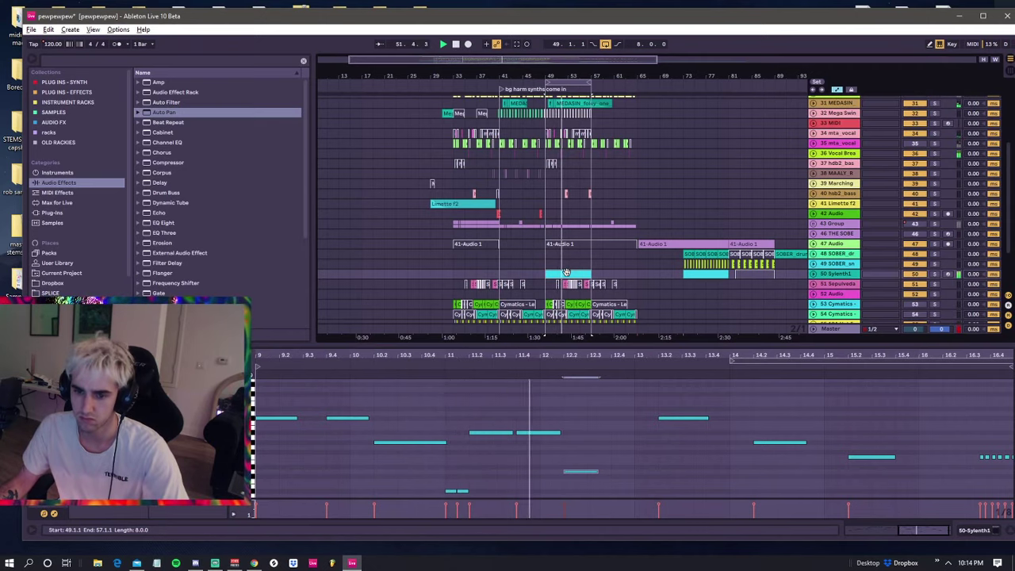
click(567, 274)
key(ctrl+e)
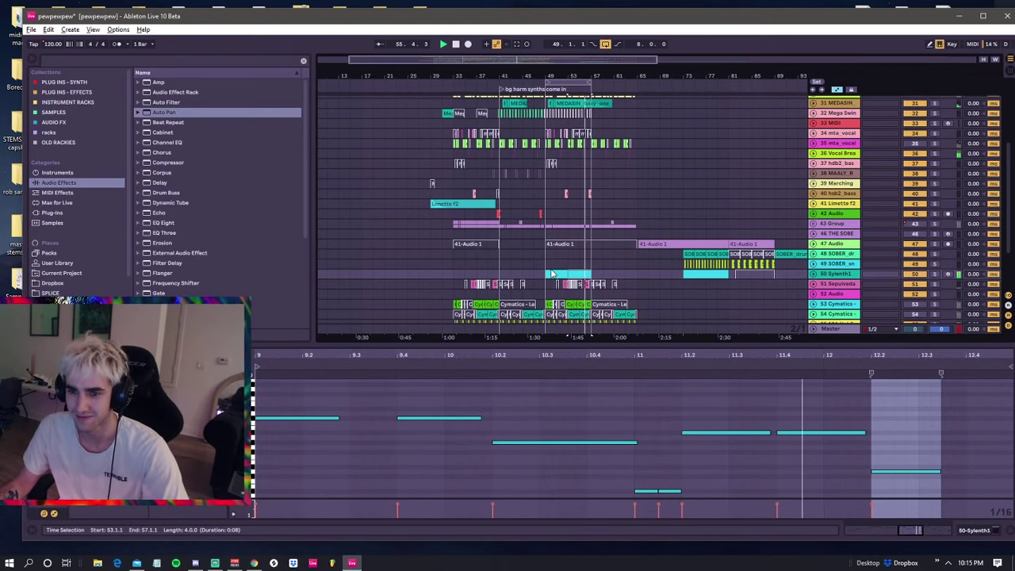
drag(549, 275, 592, 278)
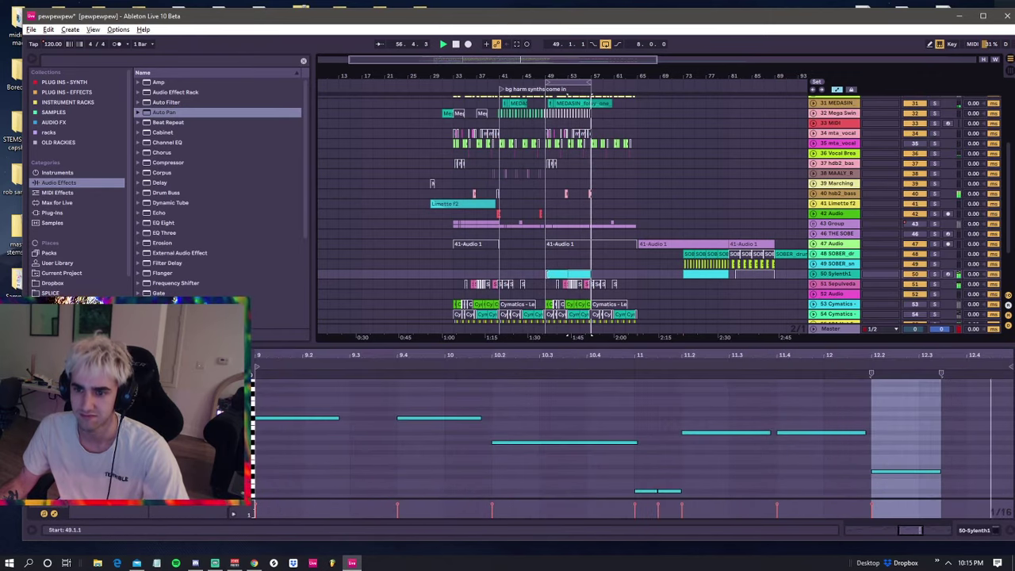
click(553, 275)
click(407, 370)
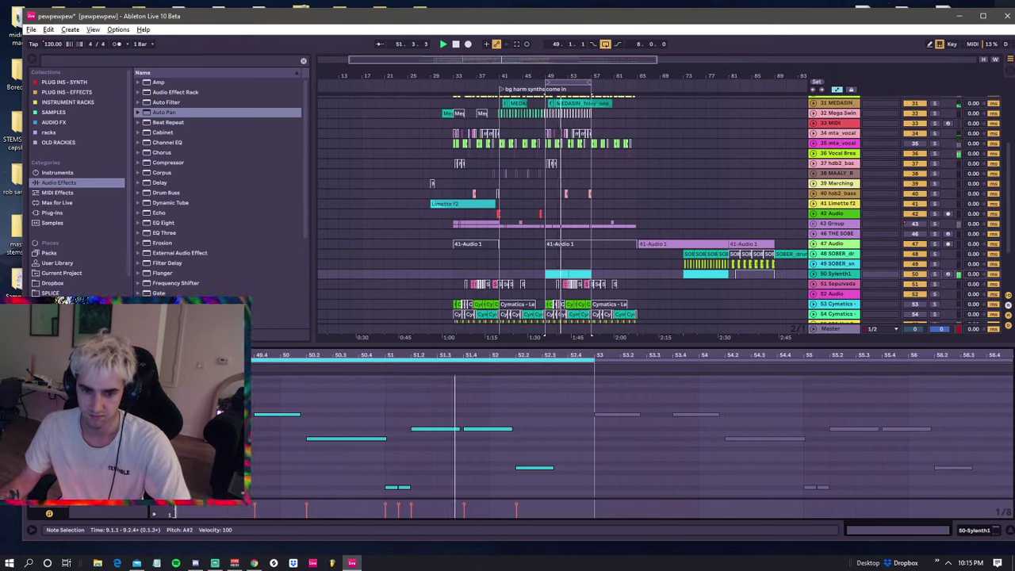
- Trim the start of the first A#2 note to 11.2.3 and replay the drop
drag(412, 428, 424, 428)
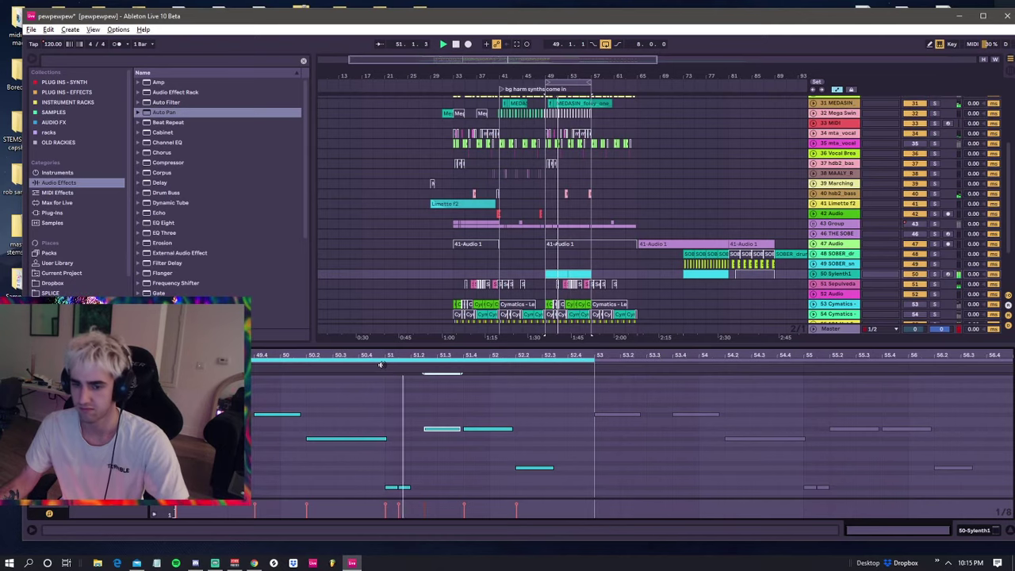
key(space)
key(space)
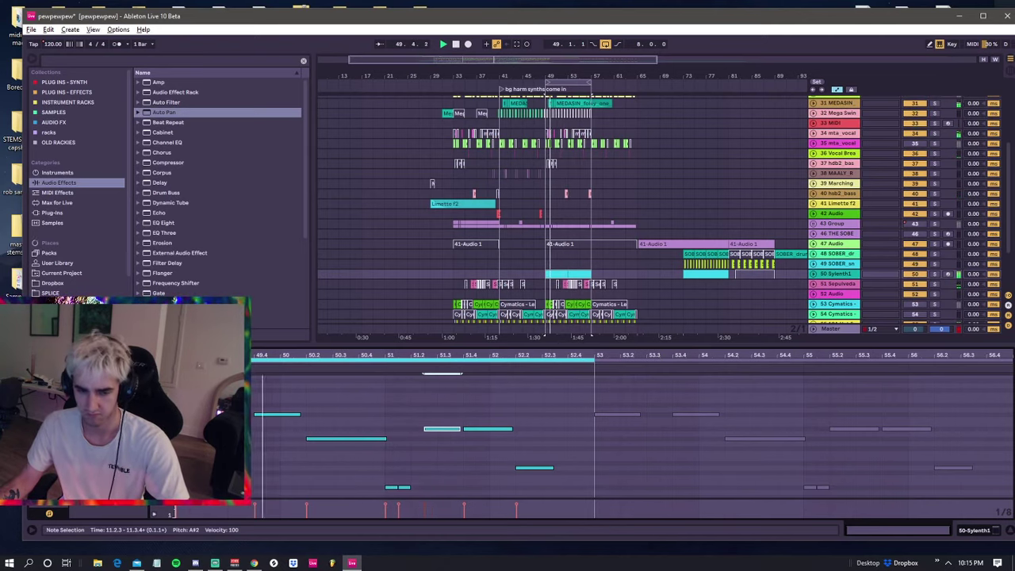
click(197, 414)
key(space)
key(space)
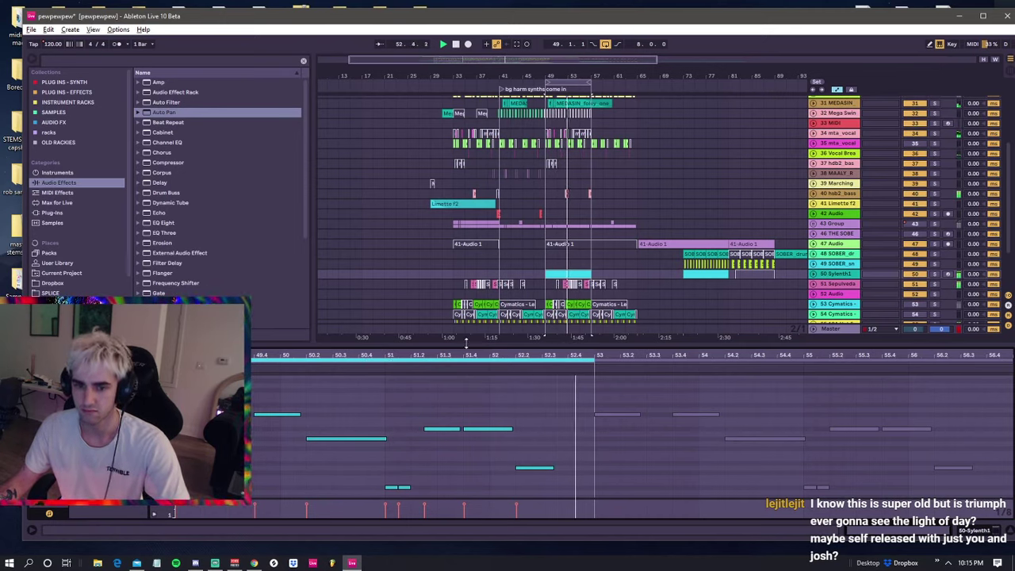
- Try the note at 12.2.1 an octave higher at D3 and return it to D2
click(541, 468)
key(shift+Up)
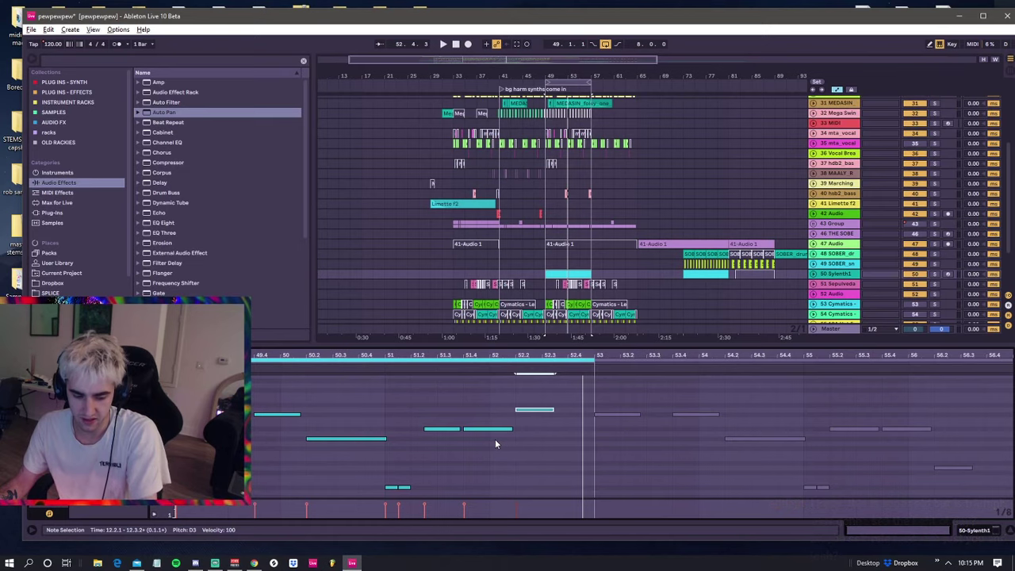
key(shift+Down)
click(518, 405)
click(490, 400)
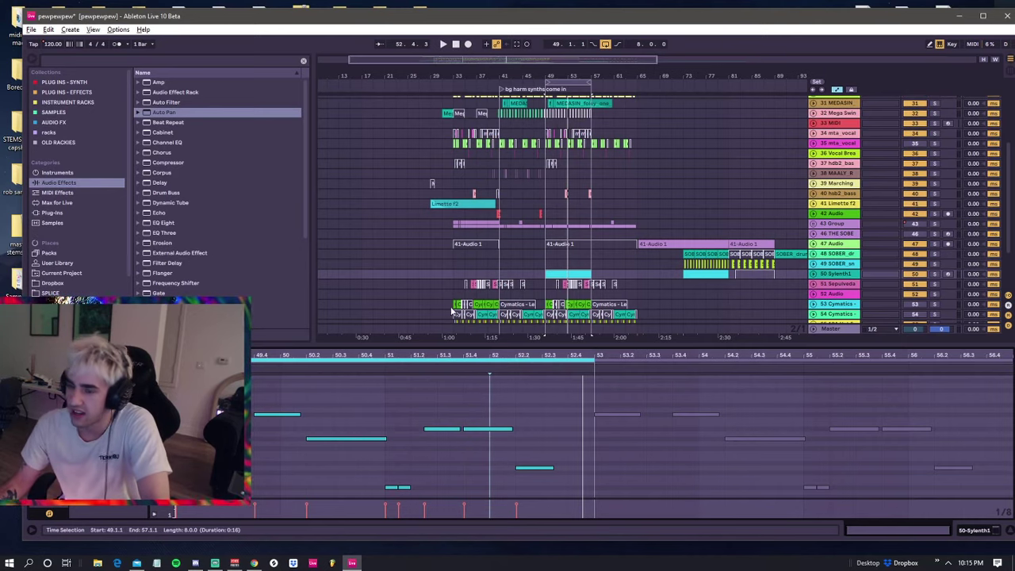
- Listen to the arrangement from bar 33 past bar 41 while looking over the lower track lanes
click(448, 225)
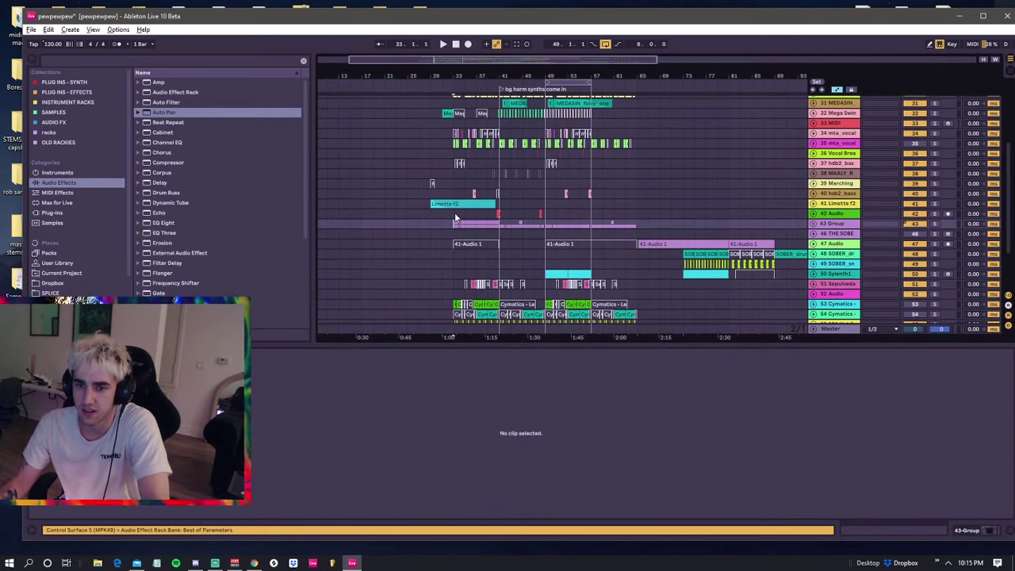
click(448, 225)
key(space)
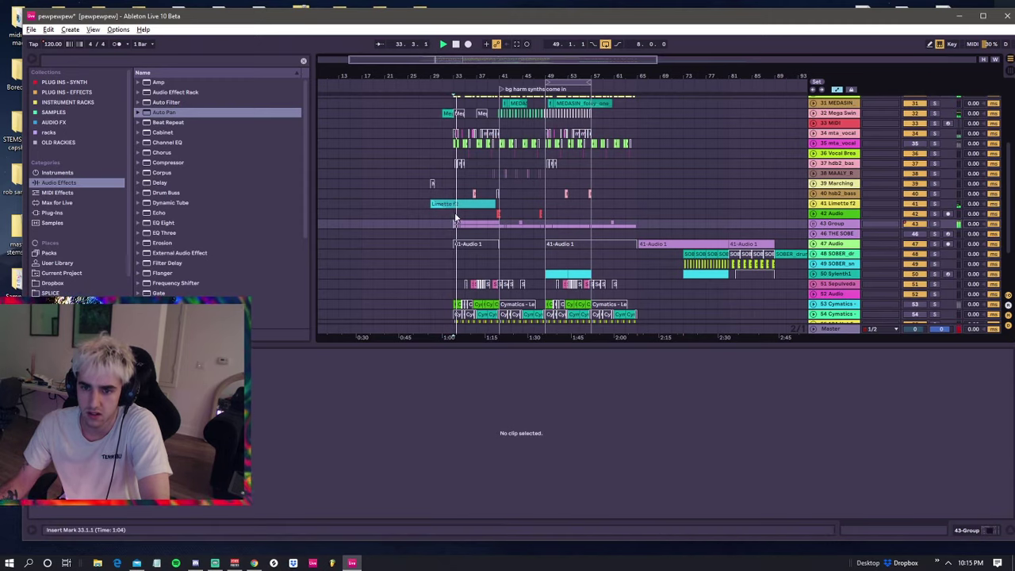
key(Up)
click(455, 225)
scroll(452, 238, down, 3)
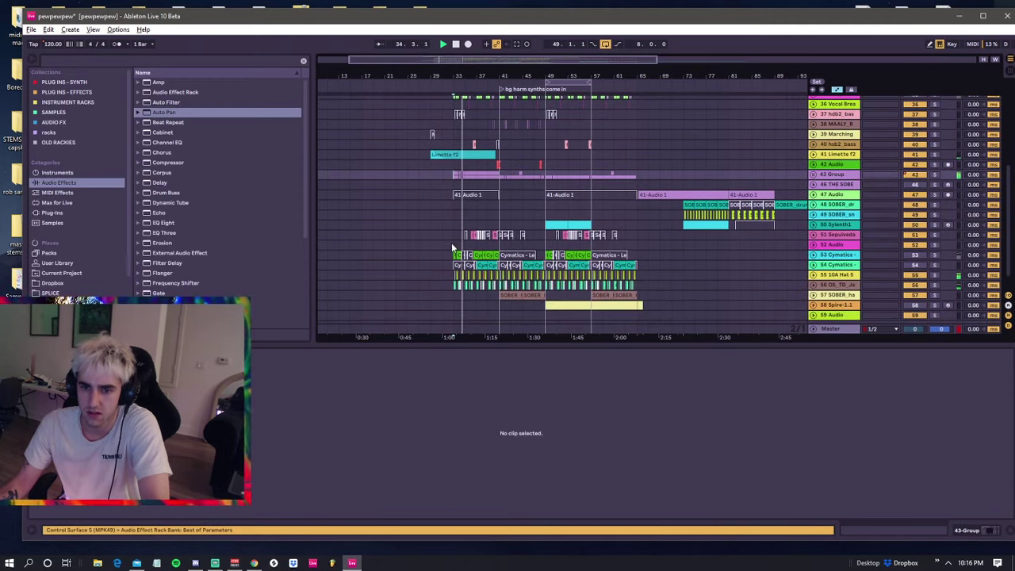
click(450, 235)
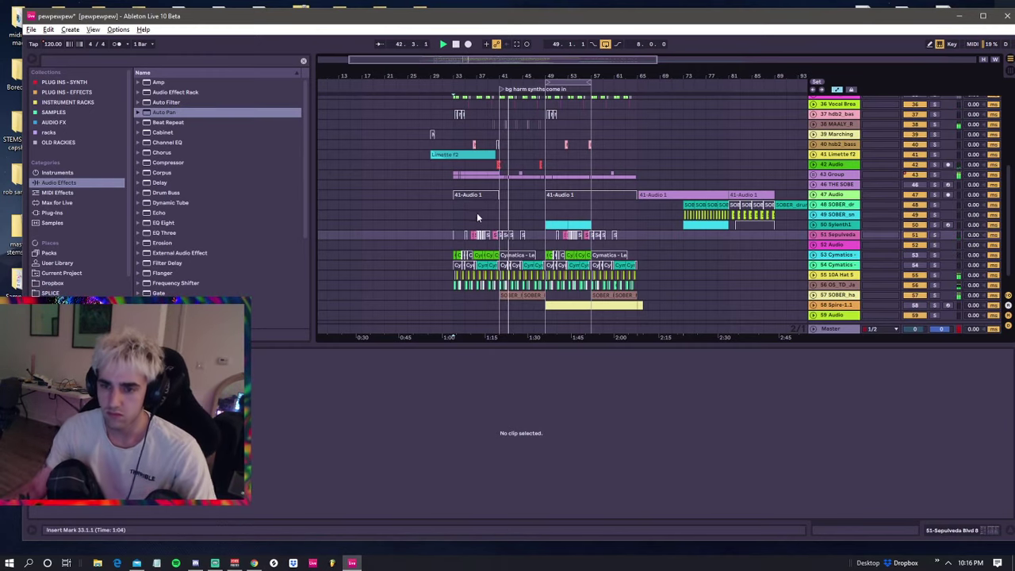
- Listen on from bar 42 while looking over the lower track lanes between bars 33 and 65
scroll(471, 215, down, 1)
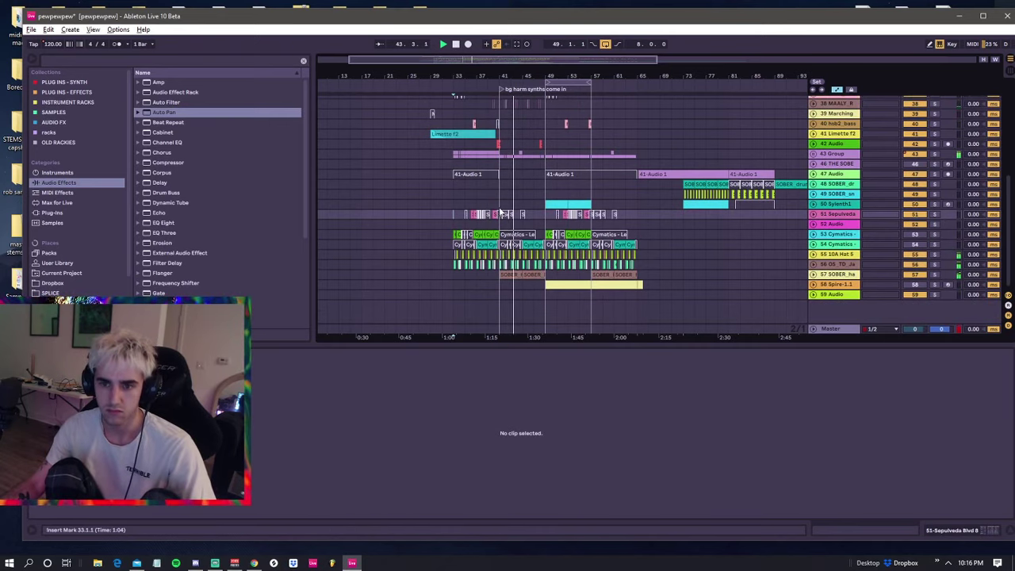
click(502, 208)
click(539, 193)
drag(554, 77, 532, 125)
key(minus)
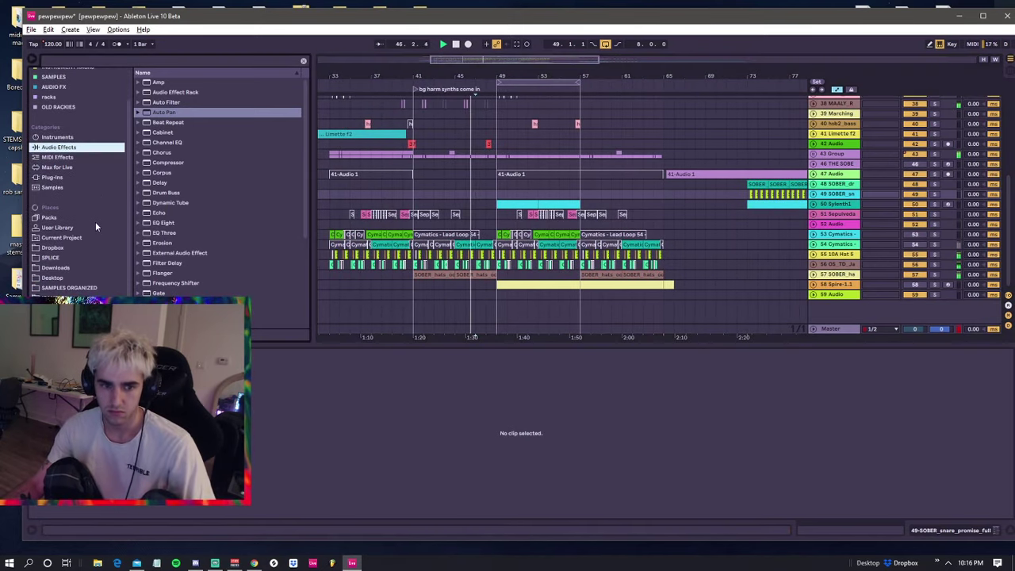
- Browse the sample places to the SOBER samples and check the SOBER_tonal folder
scroll(93, 223, down, 3)
click(57, 312)
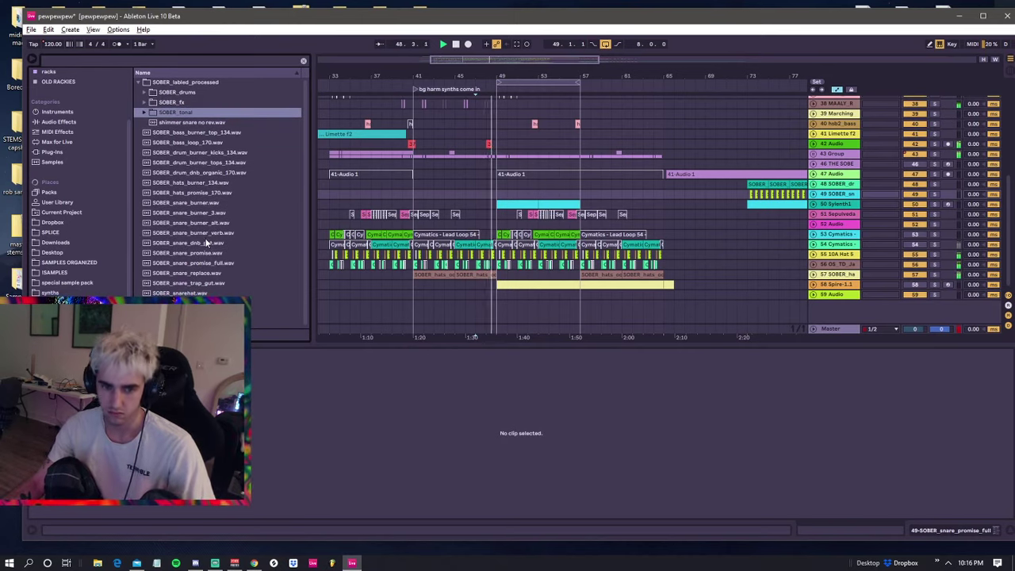
click(143, 113)
click(144, 112)
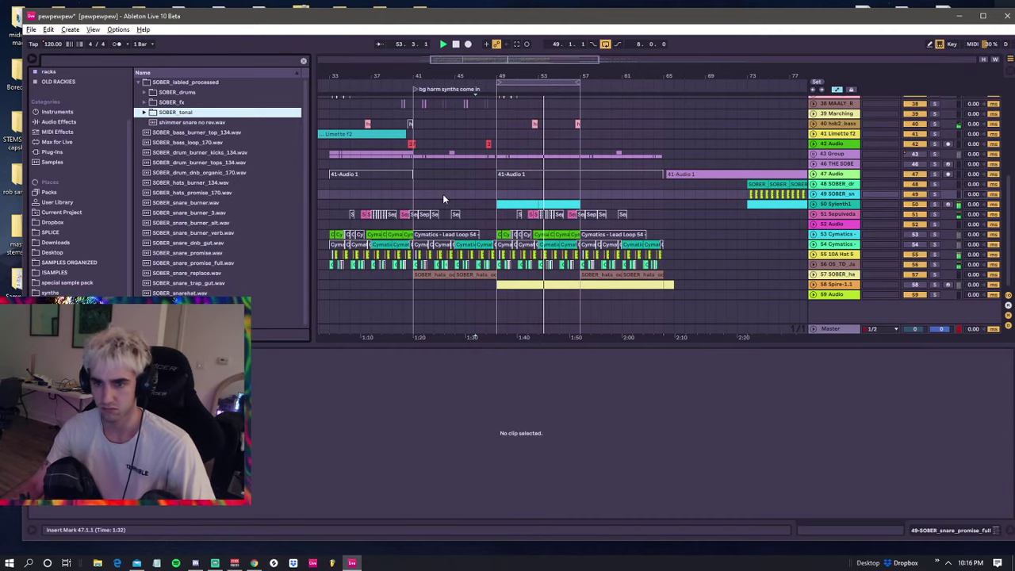
- In the Sylenth1 clip at bar 53, start the first A#2 note at 11.2.1 and raise the 12.2.1 note to C3
click(524, 203)
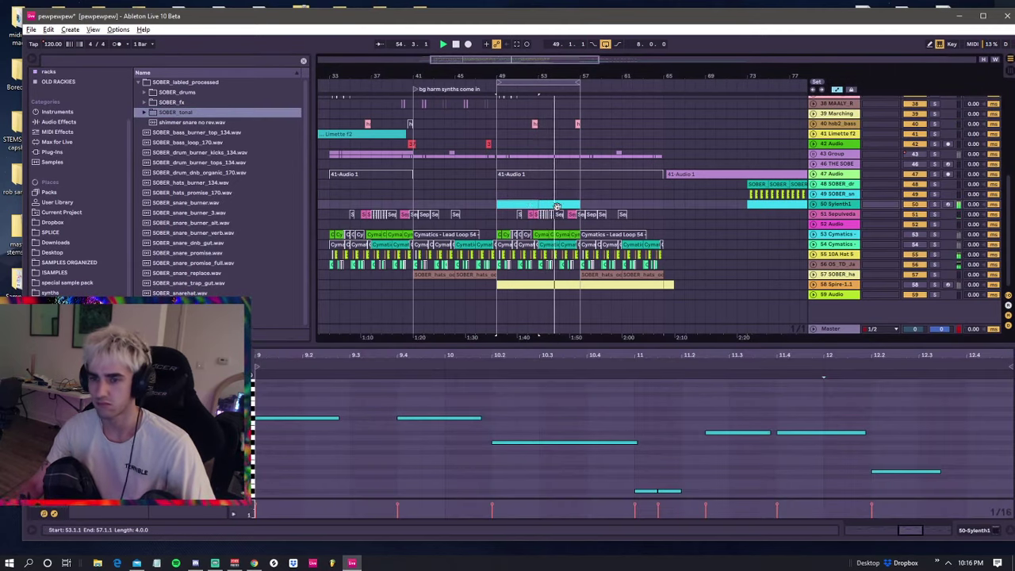
click(906, 471)
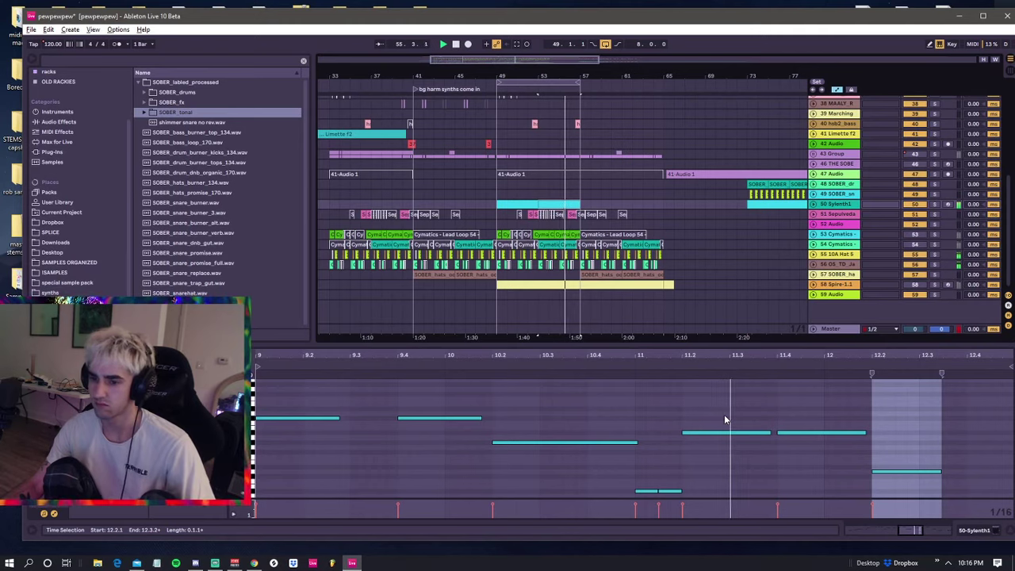
click(903, 471)
key(shift+Up)
key(Down)
key(Down)
click(833, 365)
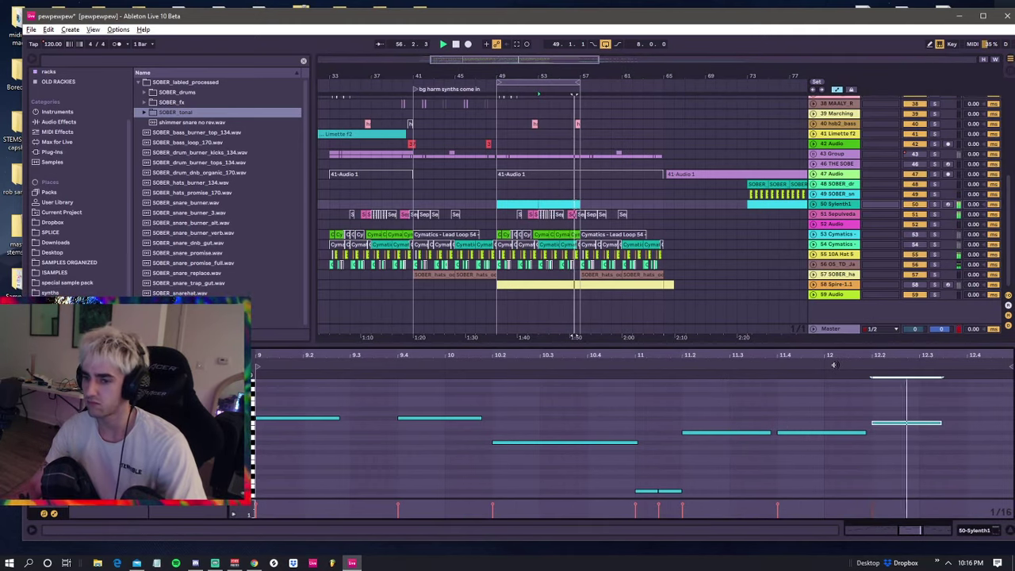
- Inspect the notes of the Sylenth1 clip at bar 49 and select the SOBER_snare_burner_3.wav sample
click(508, 204)
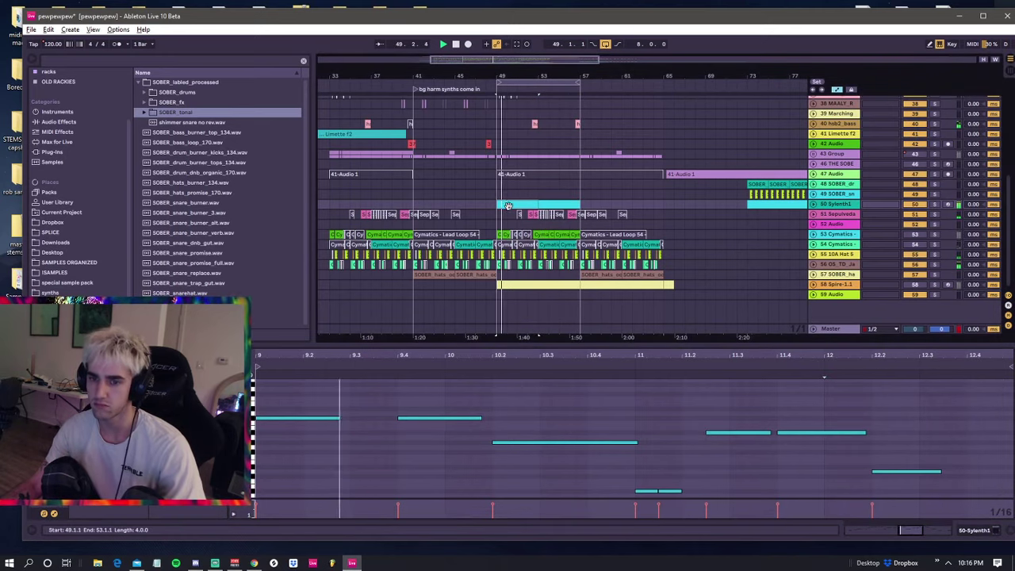
click(190, 214)
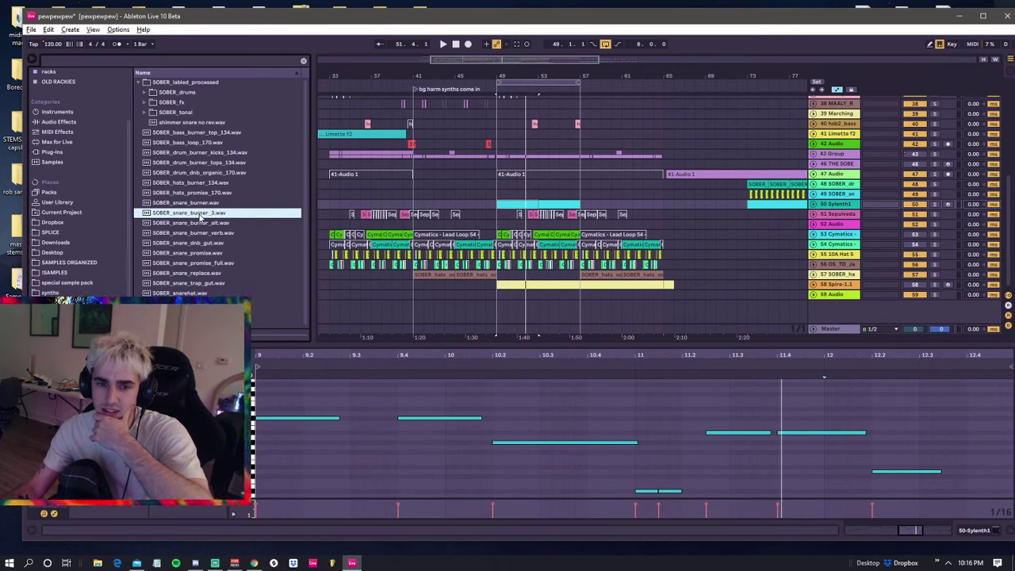
key(alt+Tab)
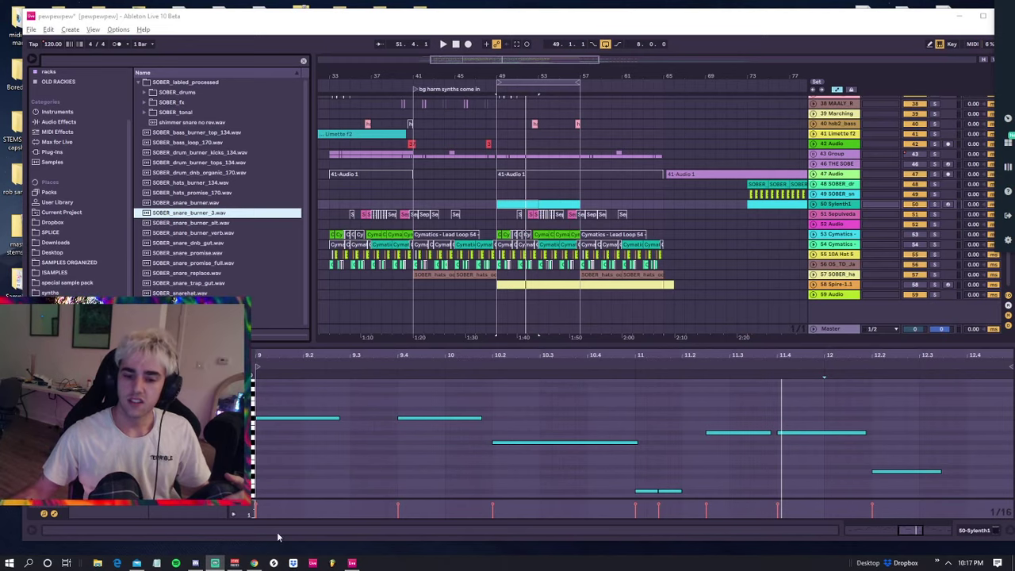
click(254, 563)
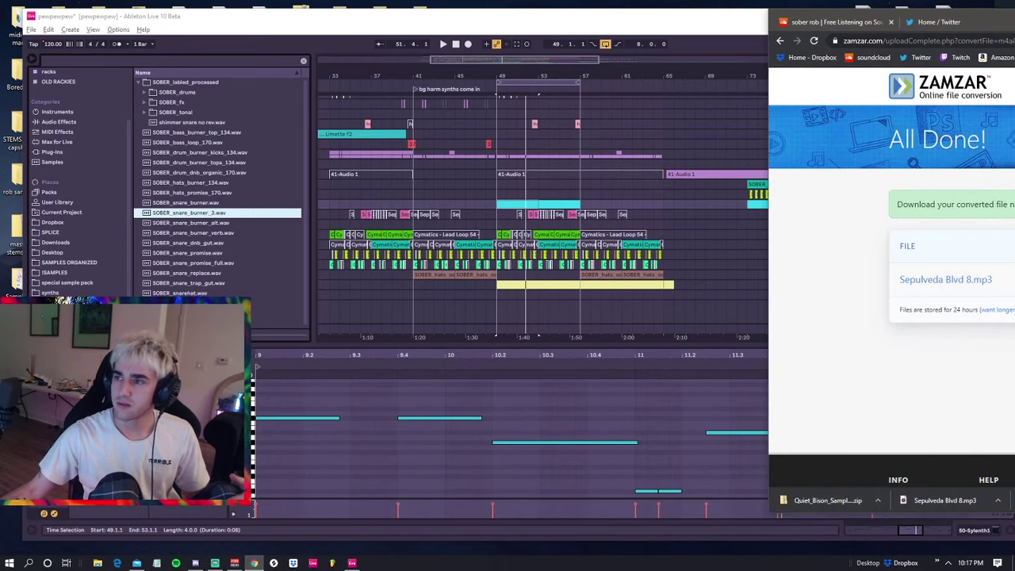
drag(1000, 13, 964, 13)
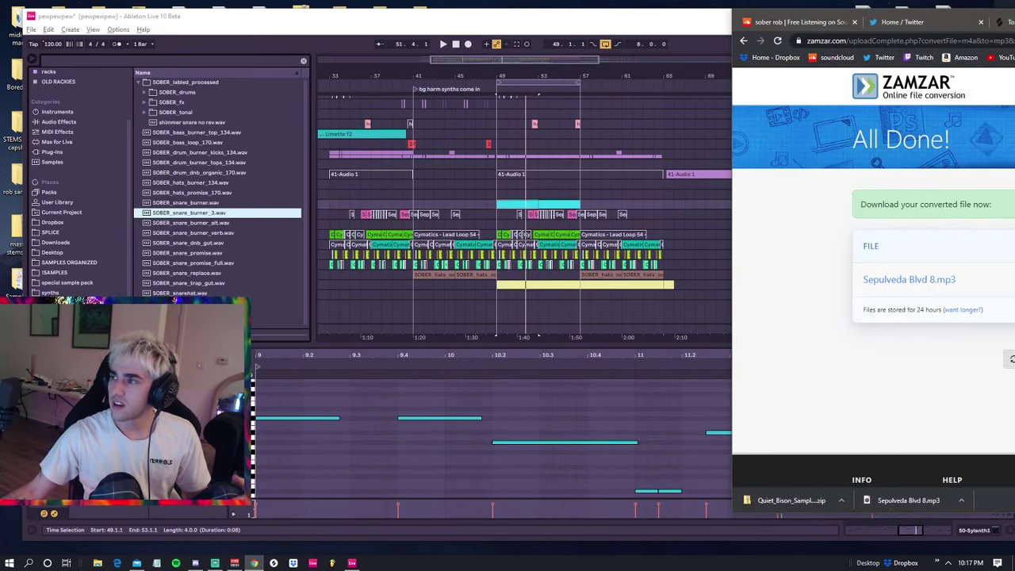
drag(1014, 286, 1012, 285)
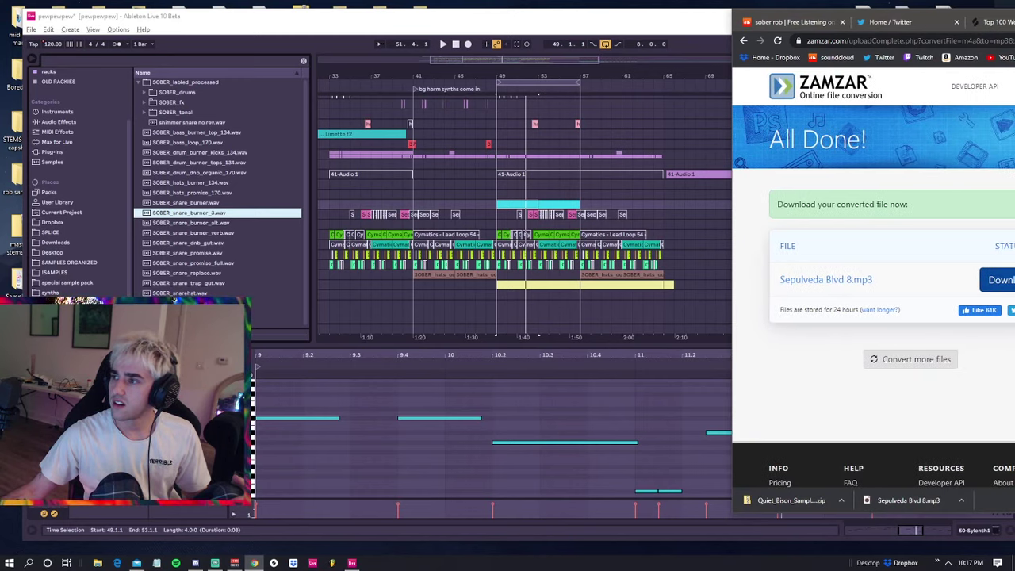
drag(739, 13, 1014, 12)
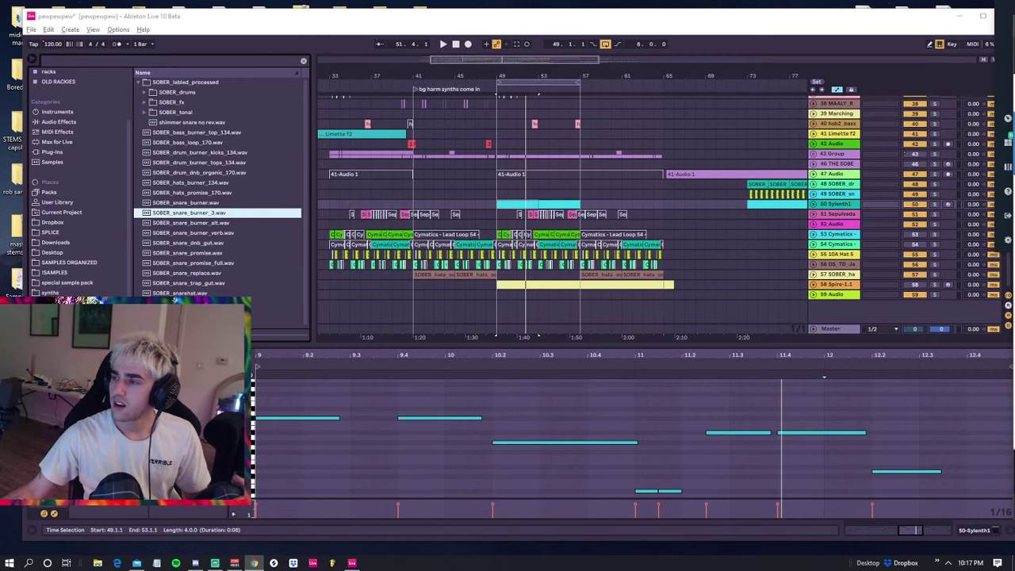
- Play the second drop from bar 49 and place the insert marker at the first drop's start, bar 33
click(493, 157)
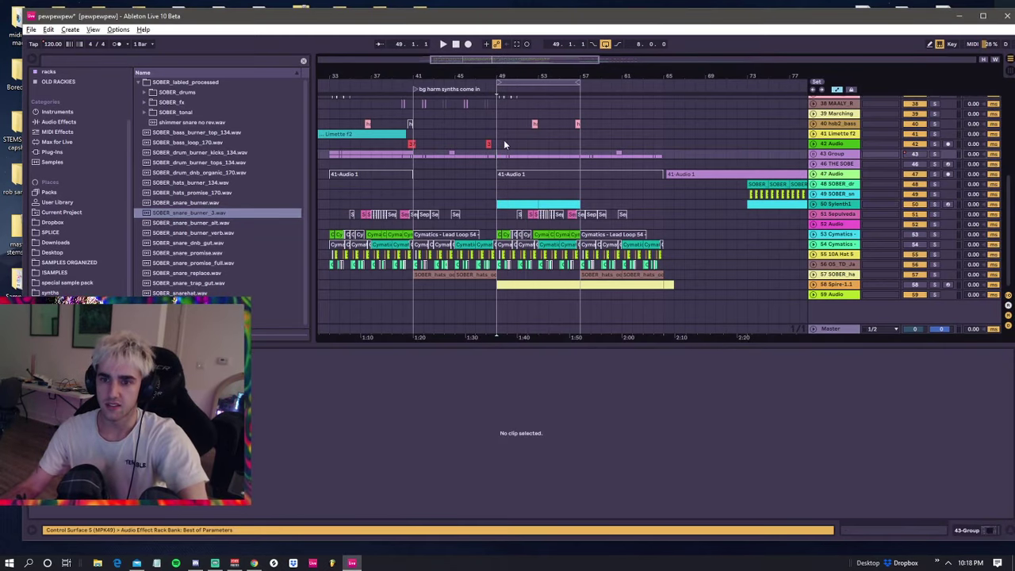
click(498, 143)
key(space)
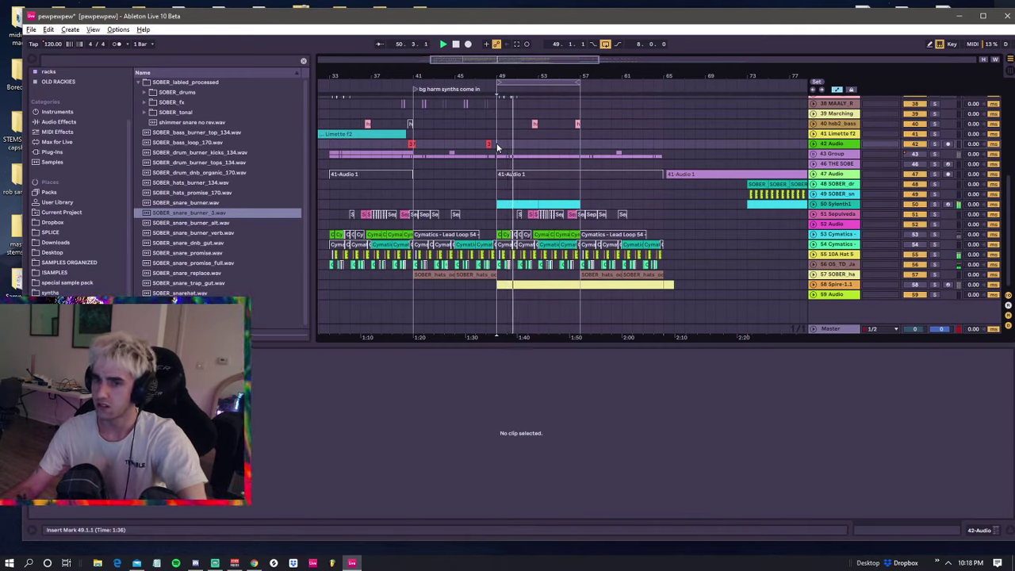
click(497, 153)
drag(420, 75, 437, 34)
click(410, 154)
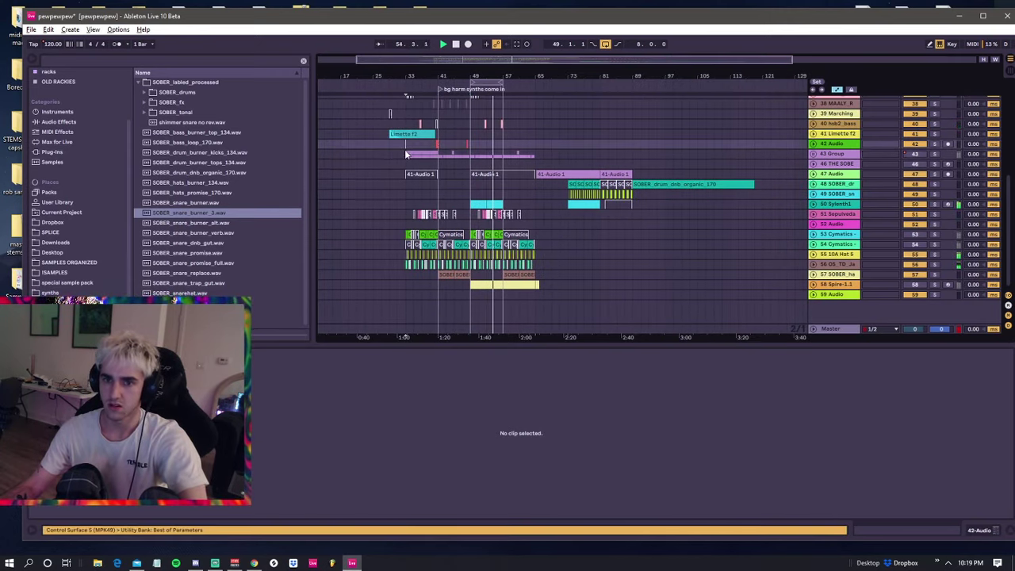
key(space)
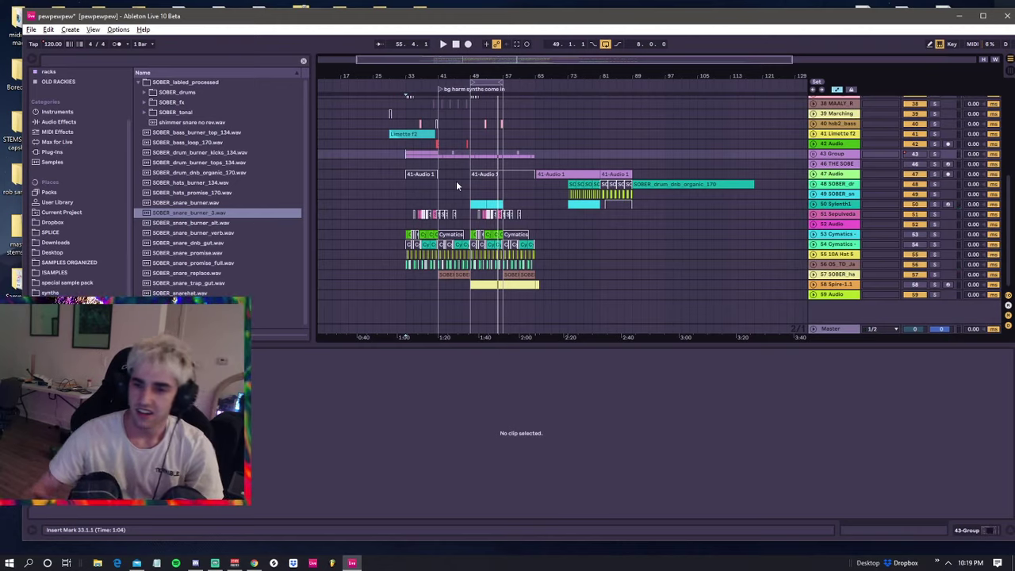
- Listen from bar 41 through the transition into the second drop at bar 49
click(440, 187)
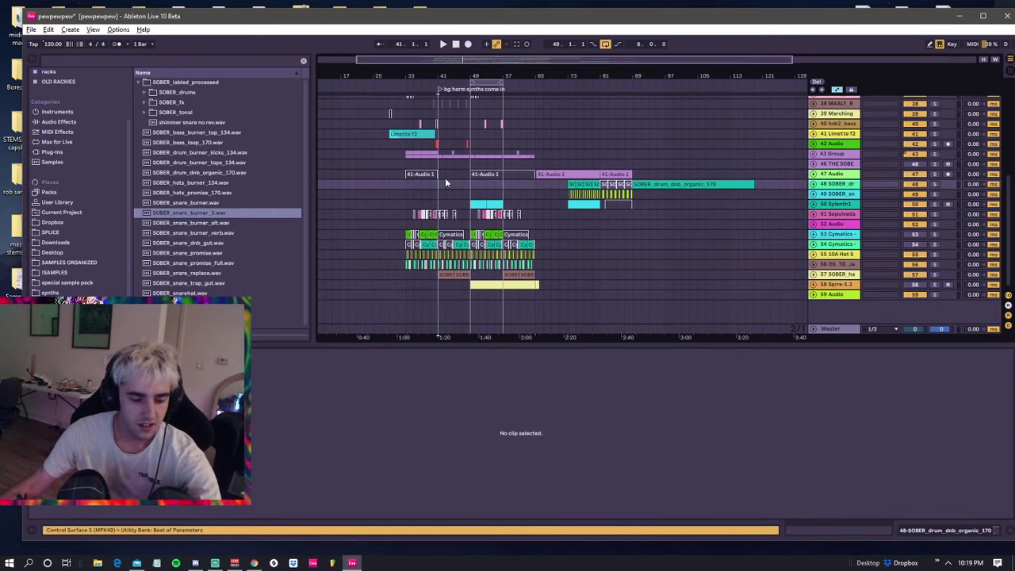
click(444, 177)
click(436, 187)
key(space)
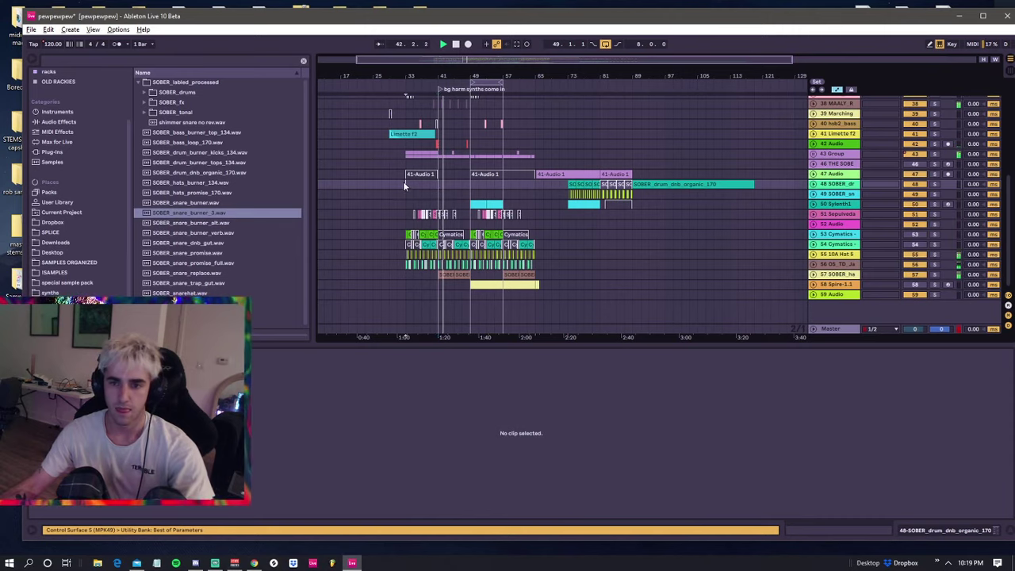
click(403, 168)
click(406, 173)
click(402, 188)
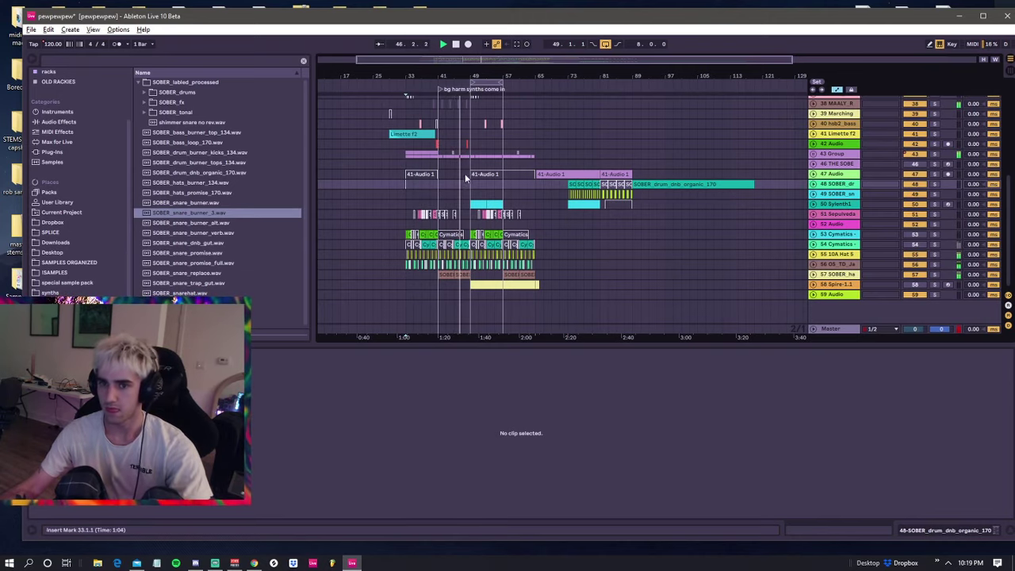
click(405, 163)
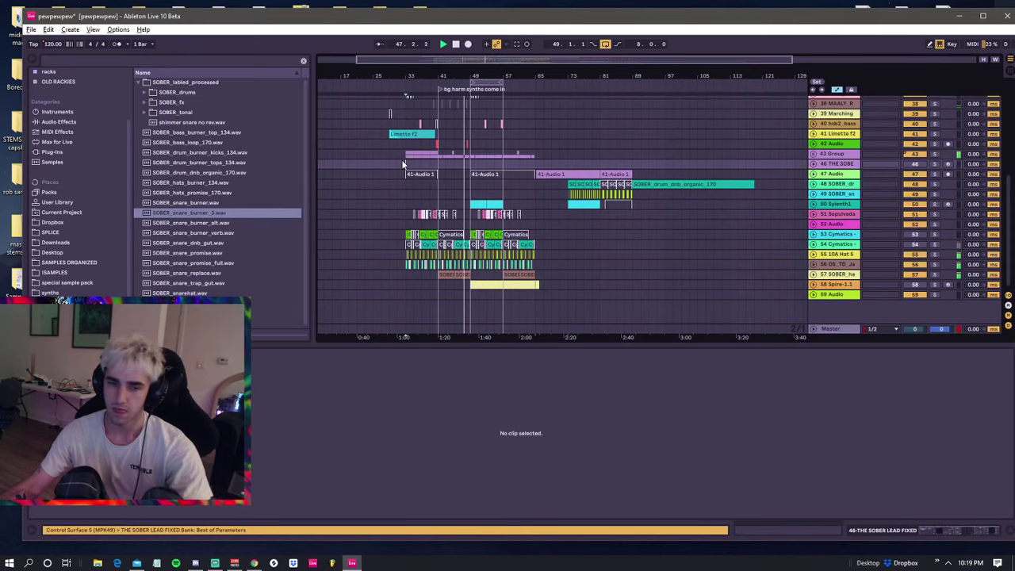
click(403, 156)
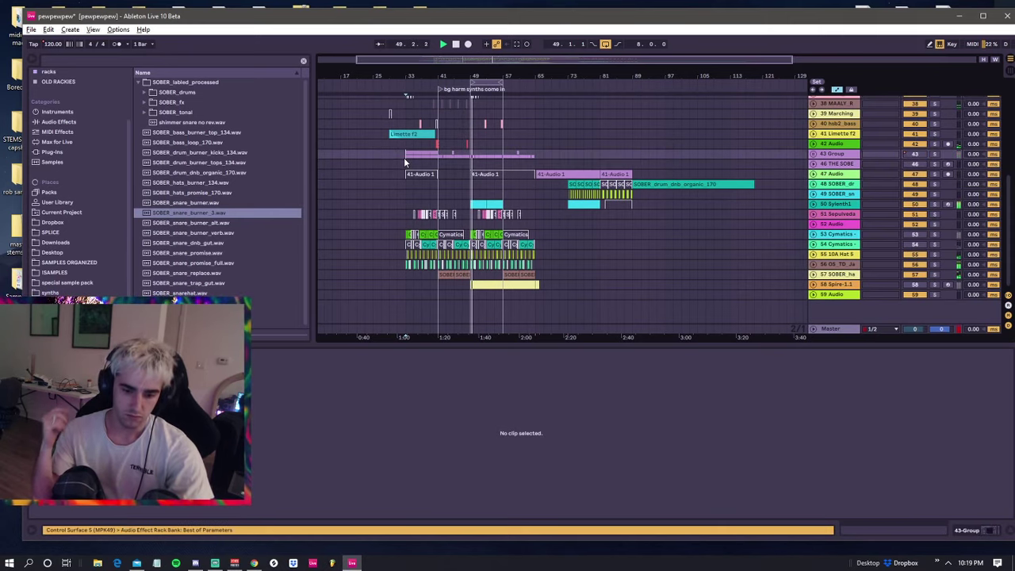
key(space)
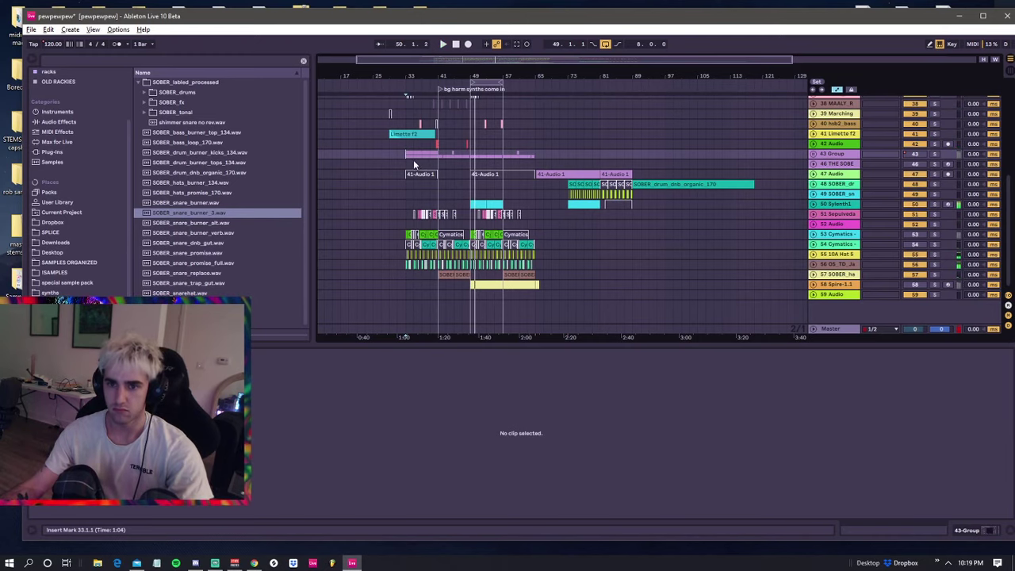
- Replay the start of the second drop at bar 49 and compare it with the drum section at bar 73
click(533, 157)
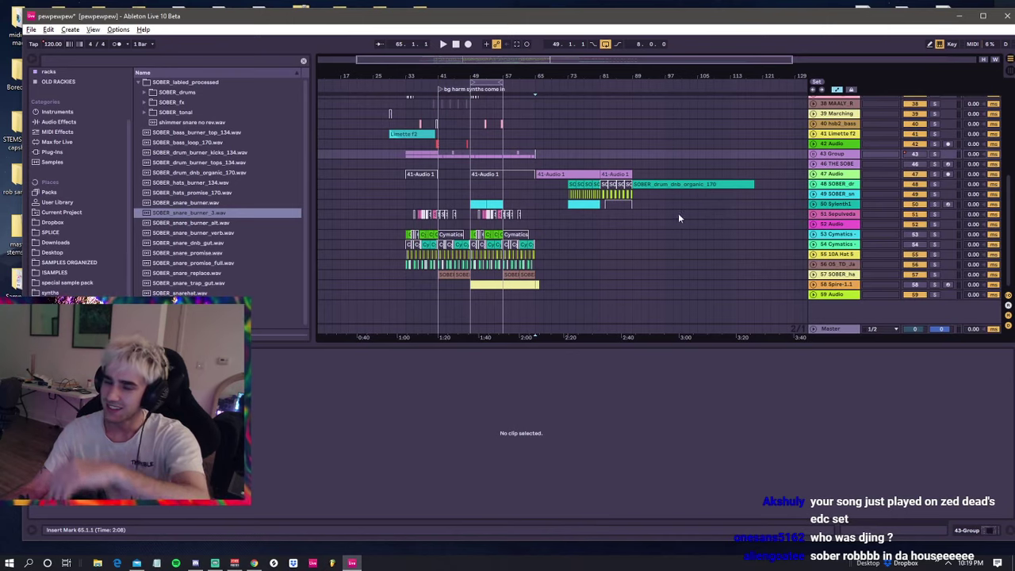
click(475, 197)
key(space)
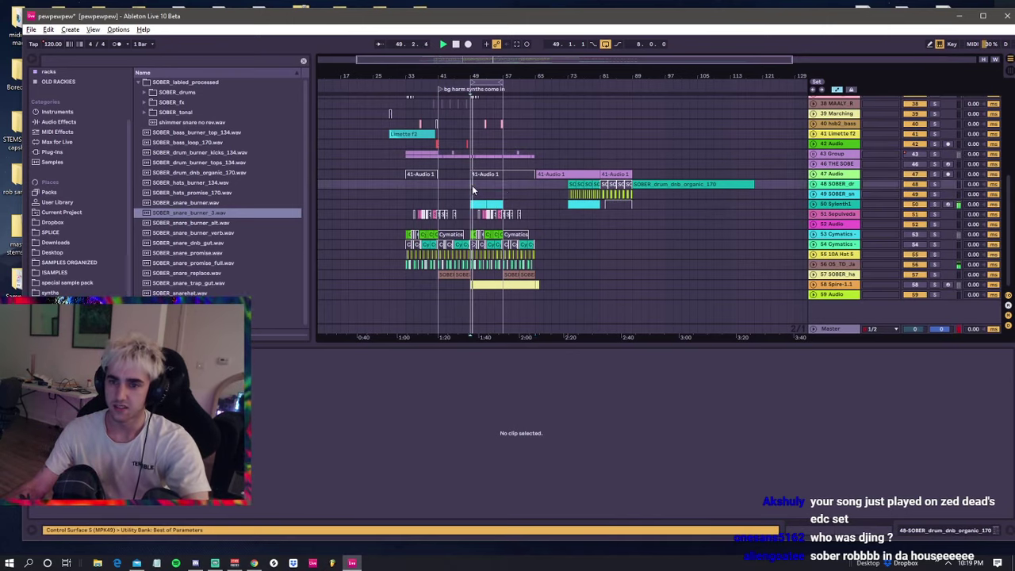
click(569, 183)
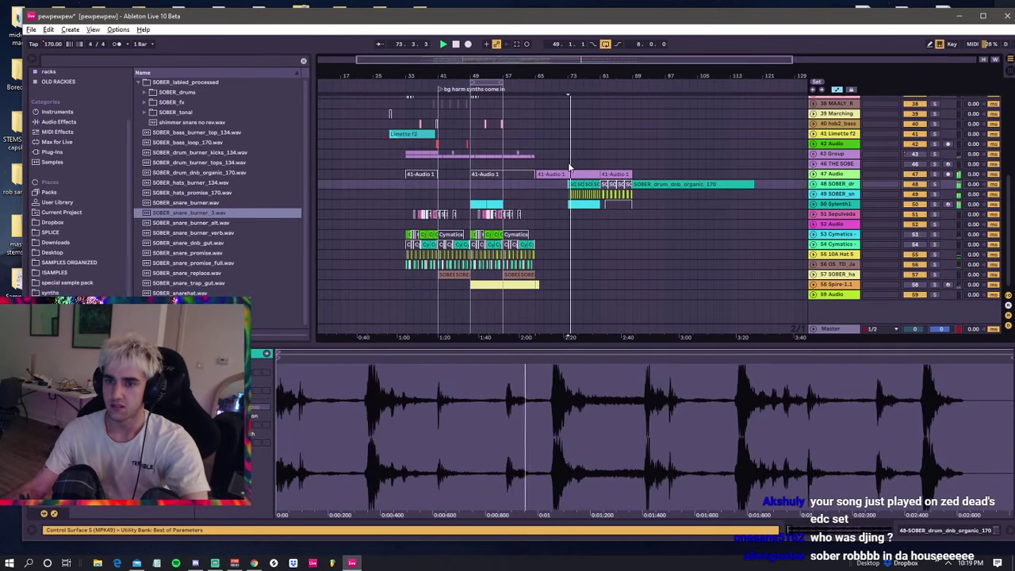
click(569, 164)
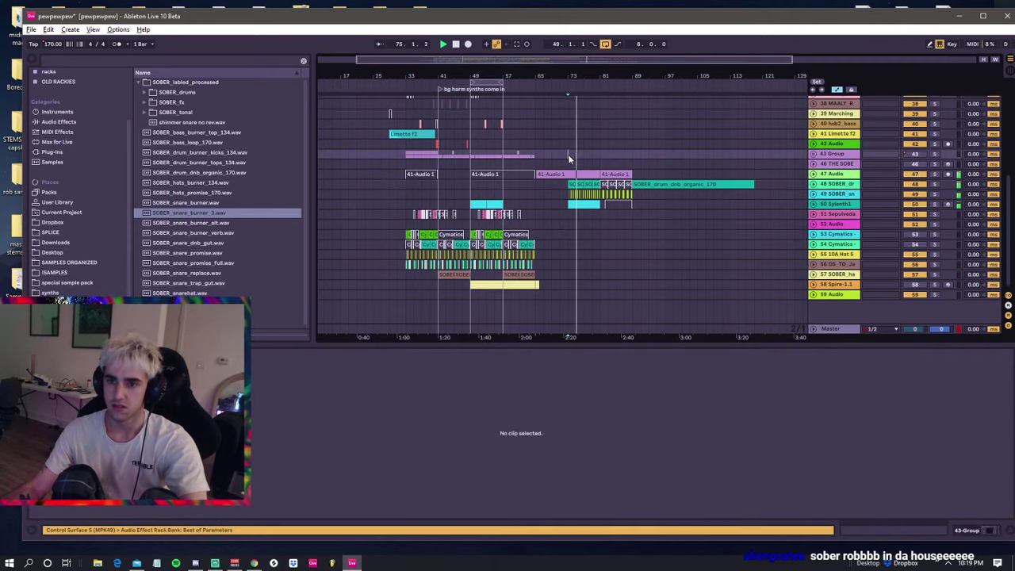
key(Up)
key(Down)
key(Up)
key(Down)
key(Up)
- Play the first drop from bar 33 through into the second drop and compare the two sections
click(405, 153)
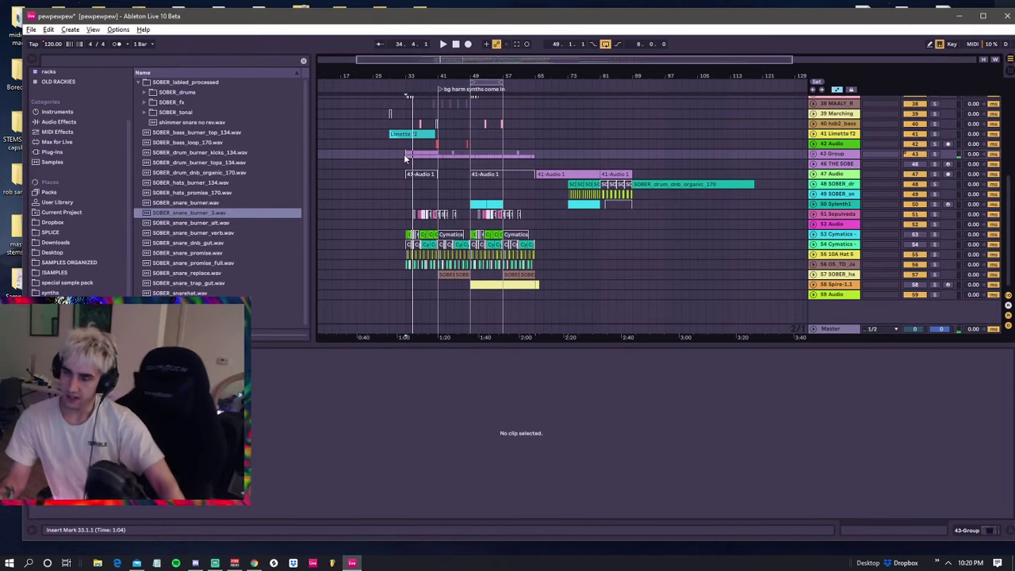
click(403, 153)
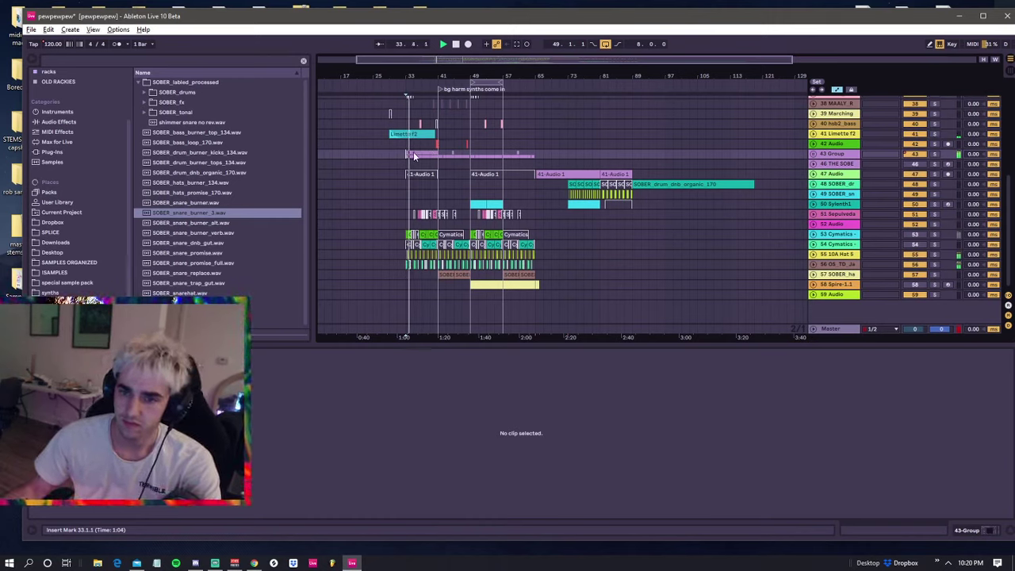
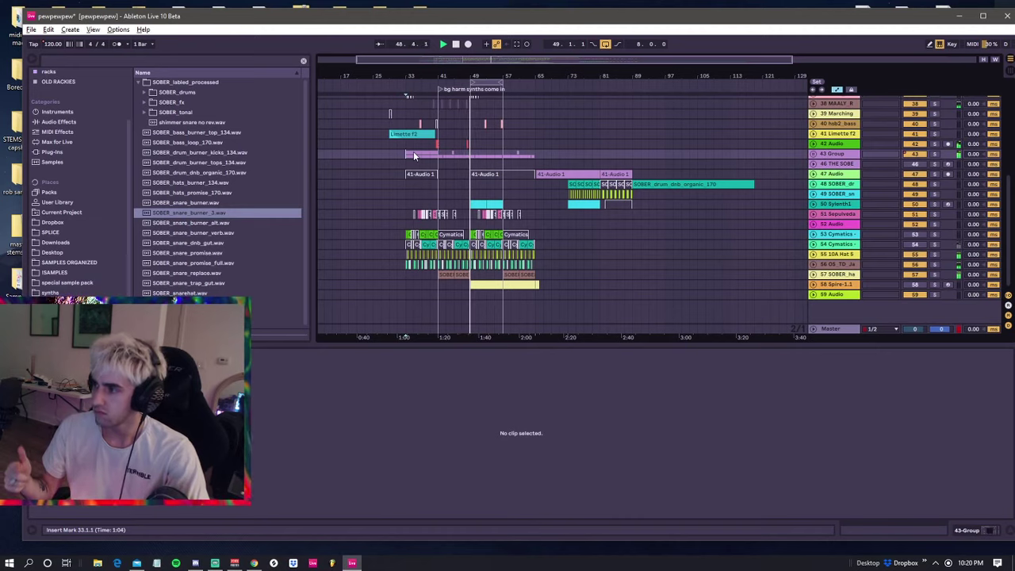
click(471, 158)
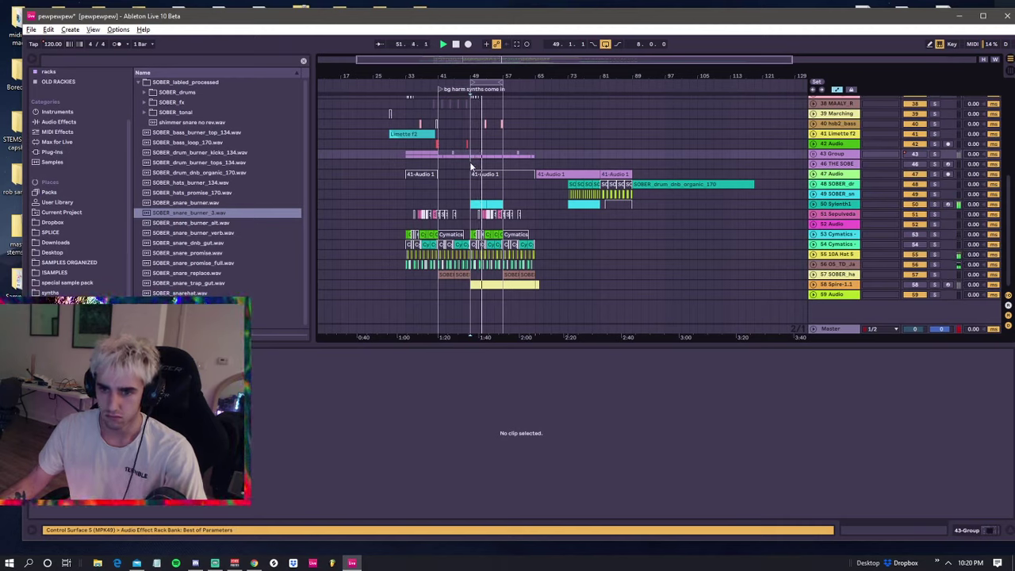
click(407, 157)
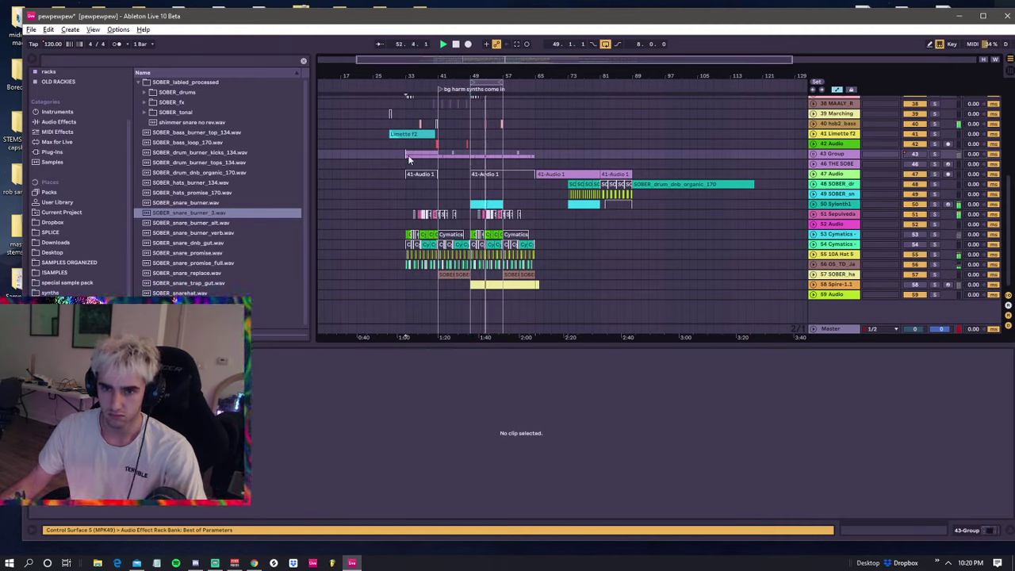
- Extend the loop's start back to bar 33 for a 24-bar loop and check the upper tracks during playback
click(405, 144)
drag(472, 82, 406, 95)
scroll(406, 103, up, 3)
scroll(411, 127, down, 3)
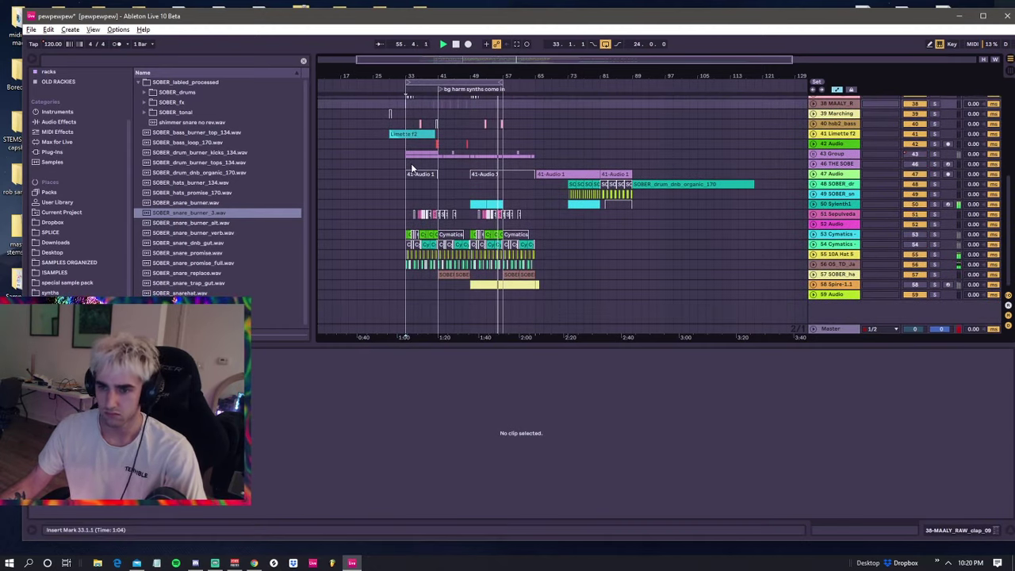
scroll(411, 170, up, 10)
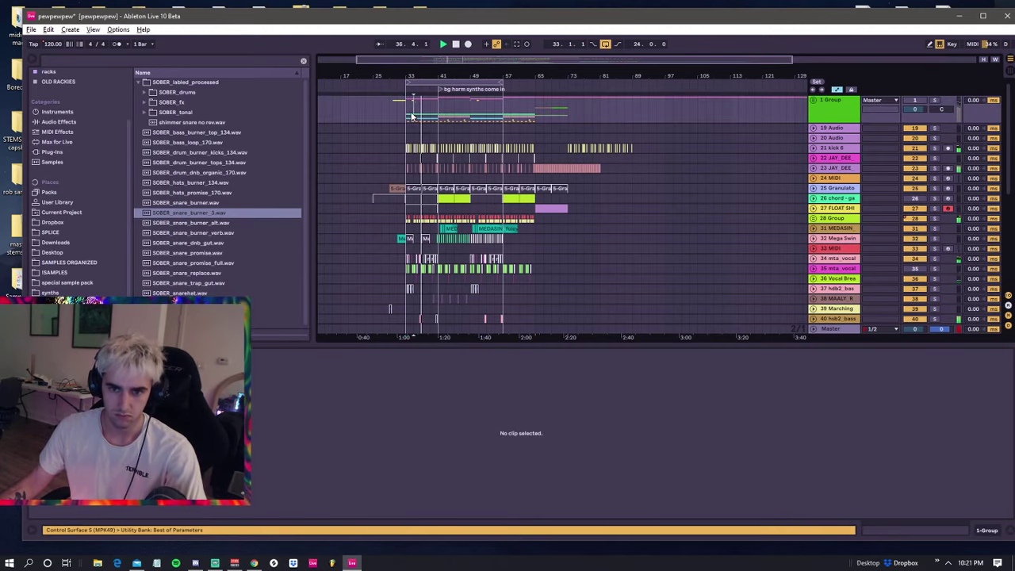
- Save the Live Set as a new version named pewpewpew 2 in the pewpewpew Project folder
click(32, 30)
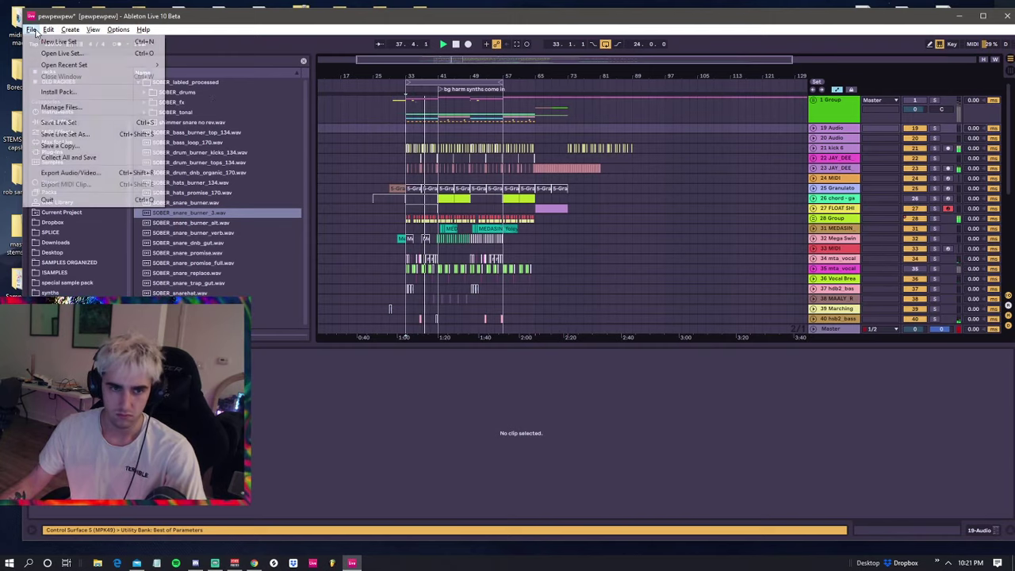
click(67, 134)
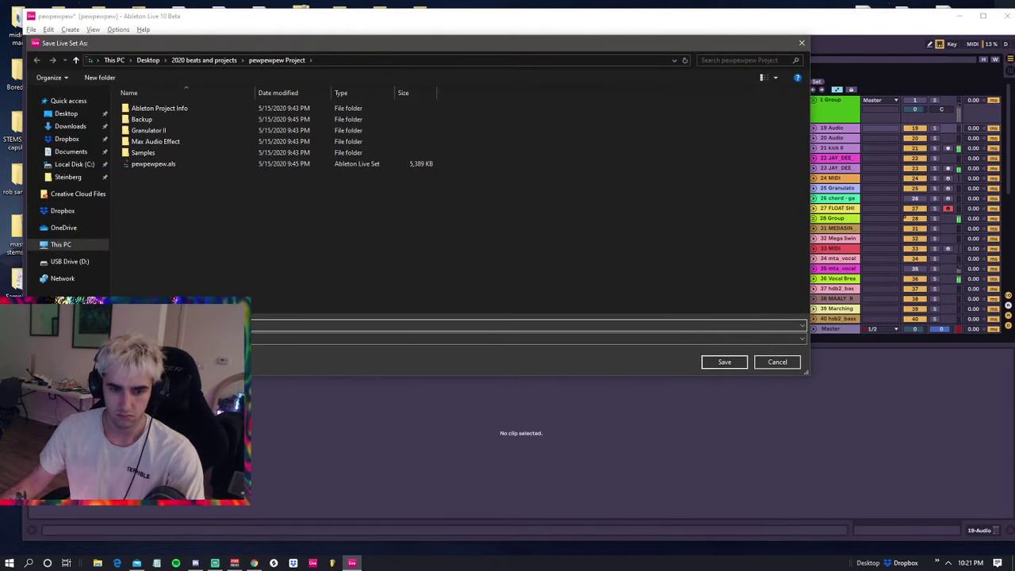
key(Return)
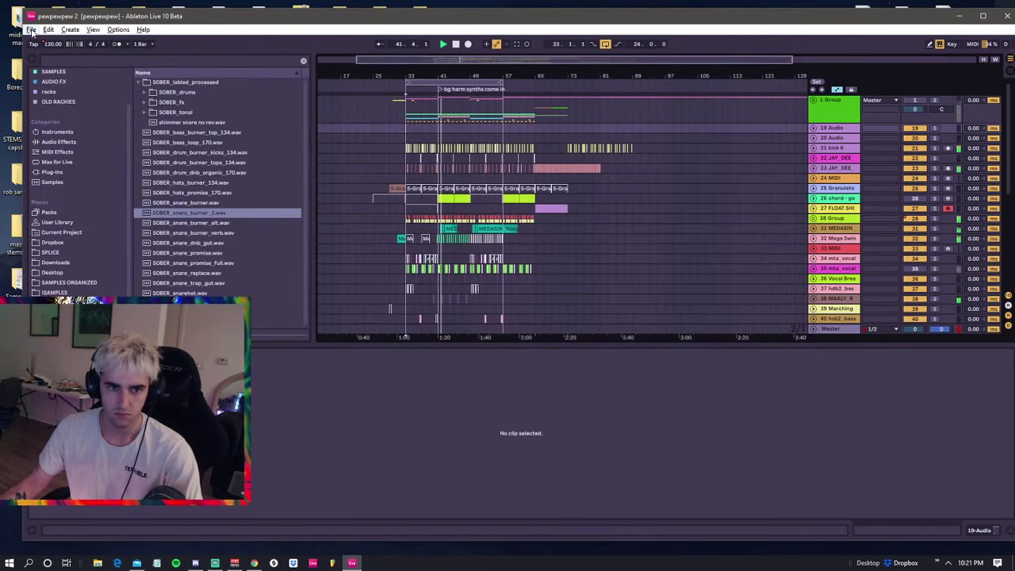
- Collect all media from elsewhere, other Projects, the User Library and Factory Packs into the project and save
click(31, 29)
click(69, 158)
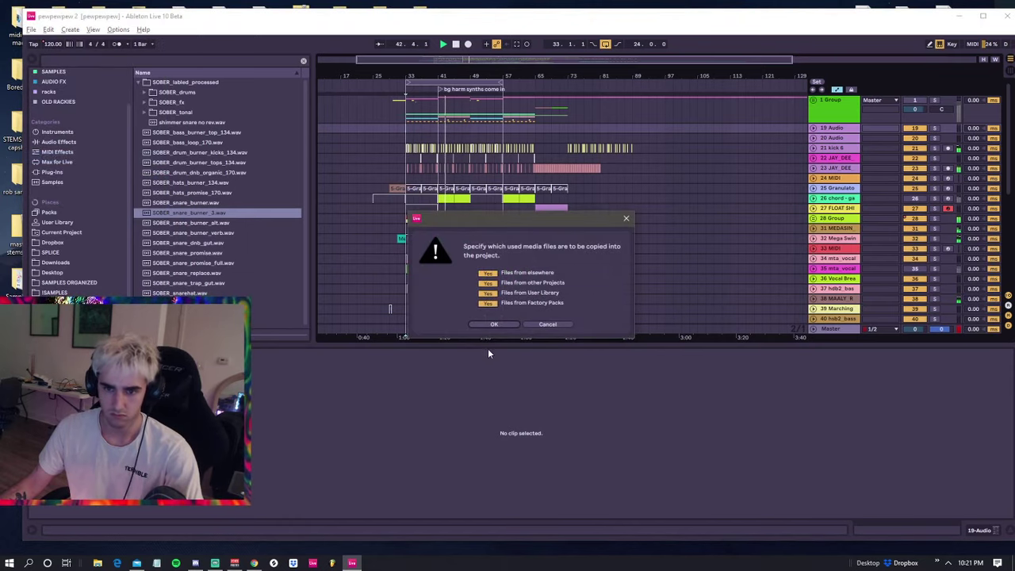
click(485, 321)
click(491, 298)
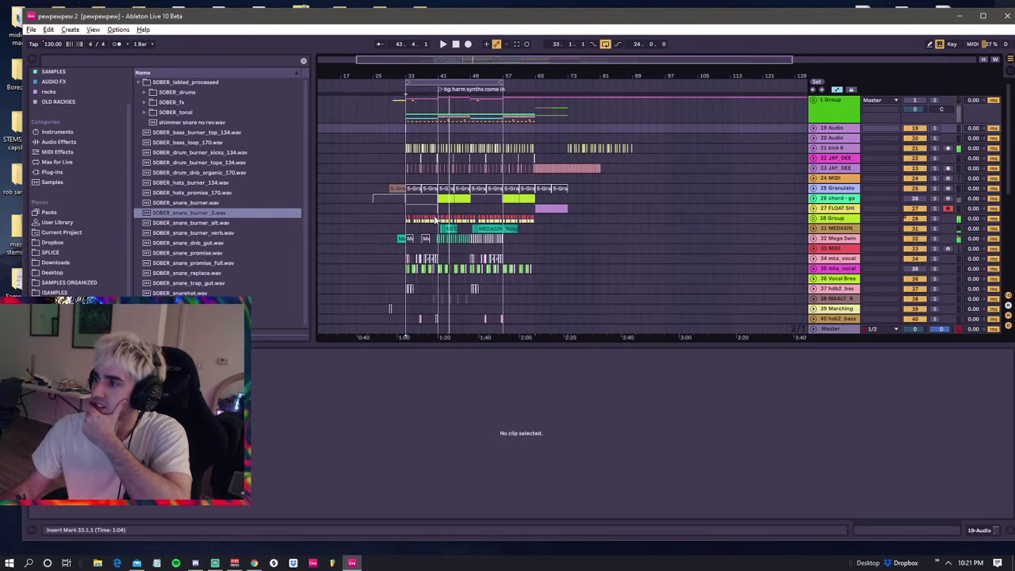
- Review the arrangement along the 28 Group track, checking positions between bar 33 and bar 65
click(418, 219)
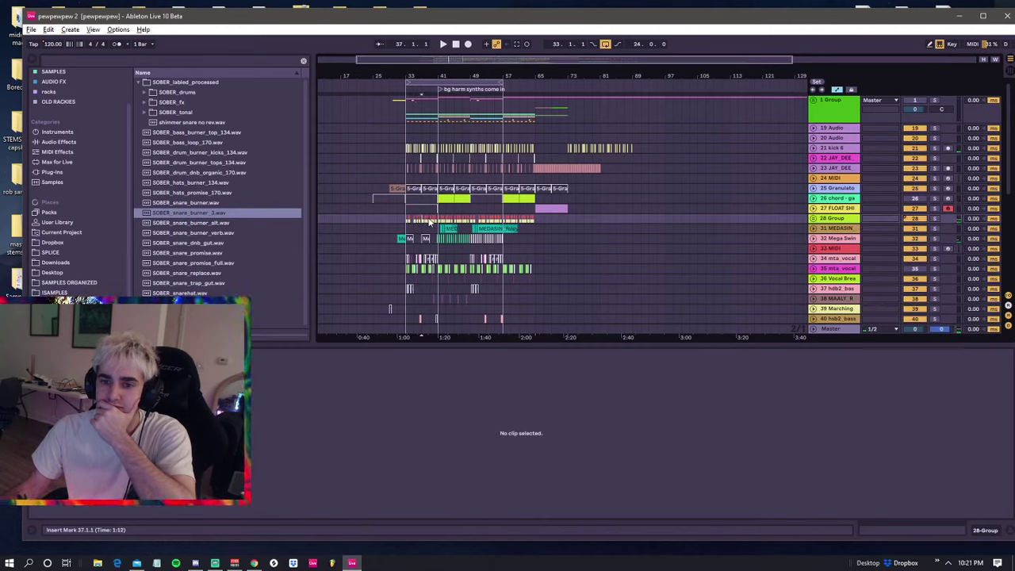
click(443, 221)
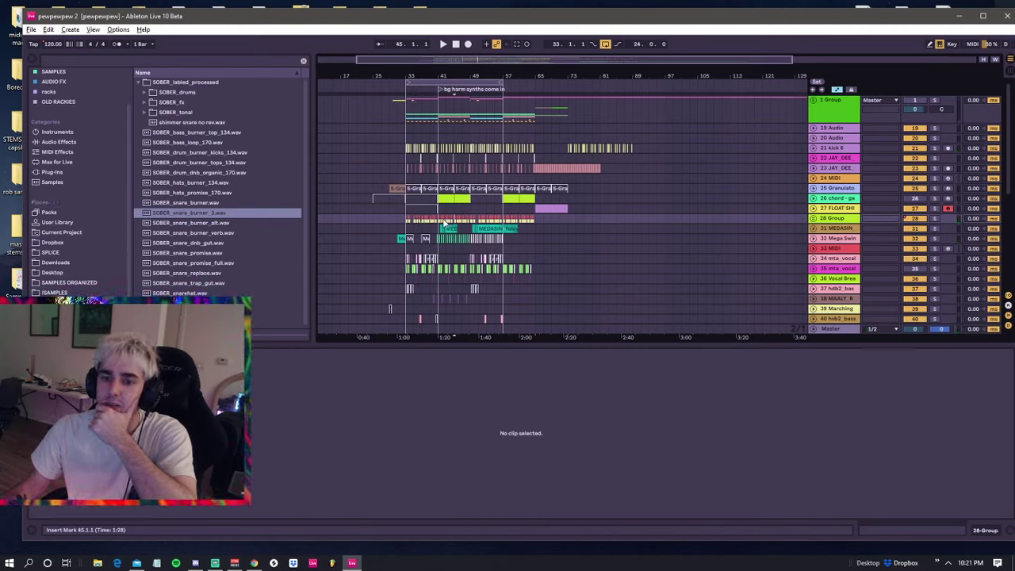
click(462, 222)
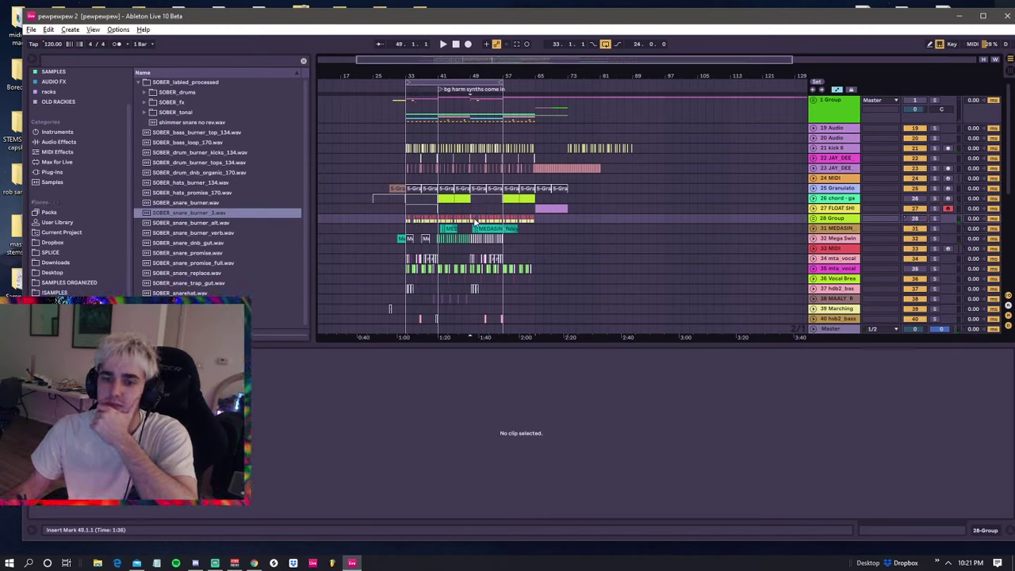
click(491, 221)
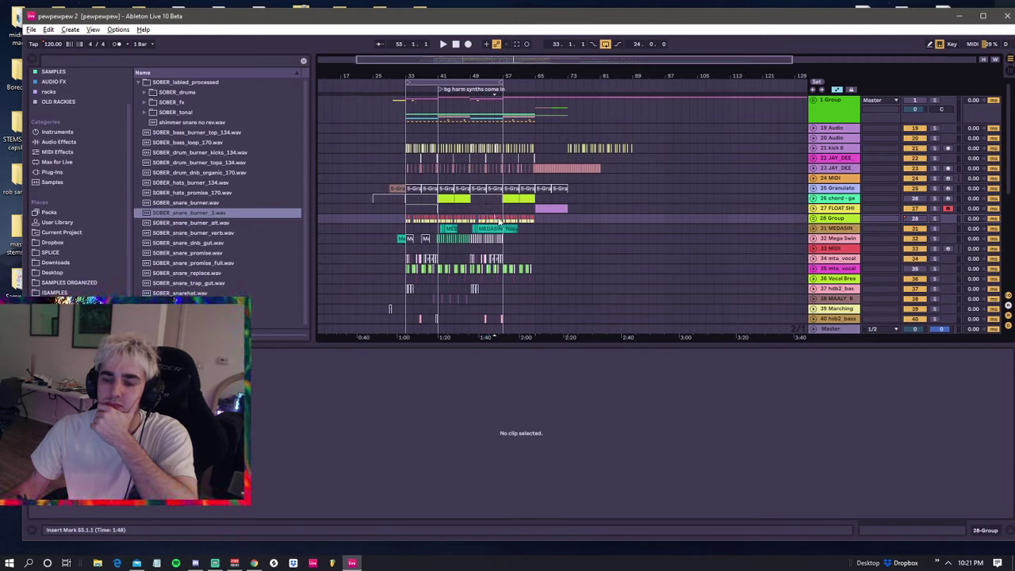
click(516, 222)
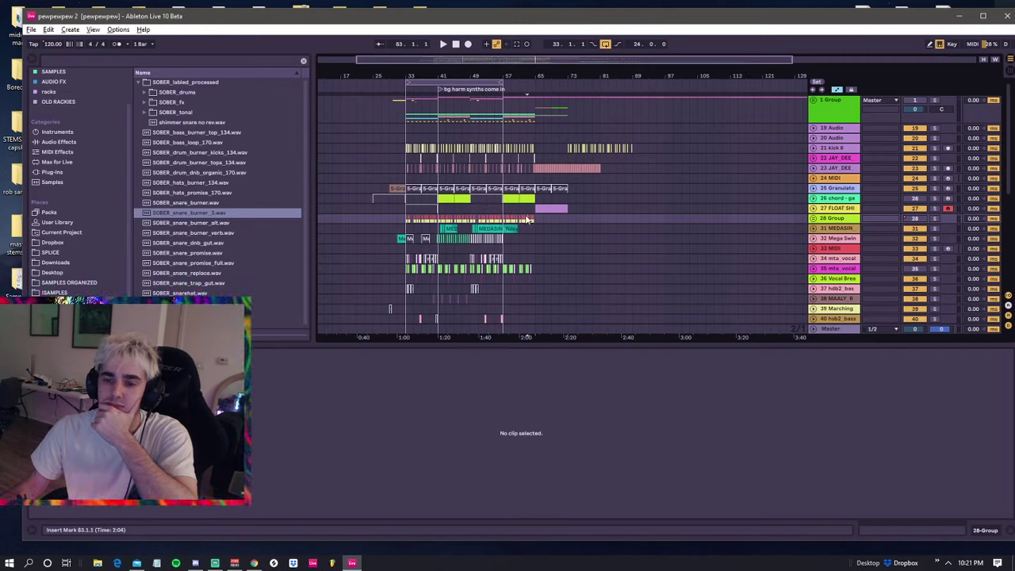
click(533, 221)
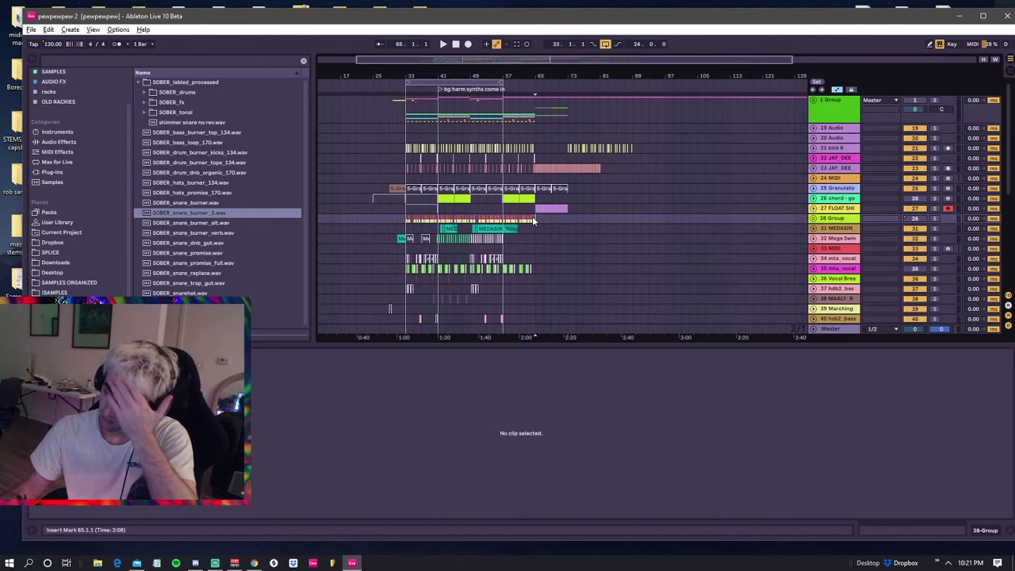
click(410, 221)
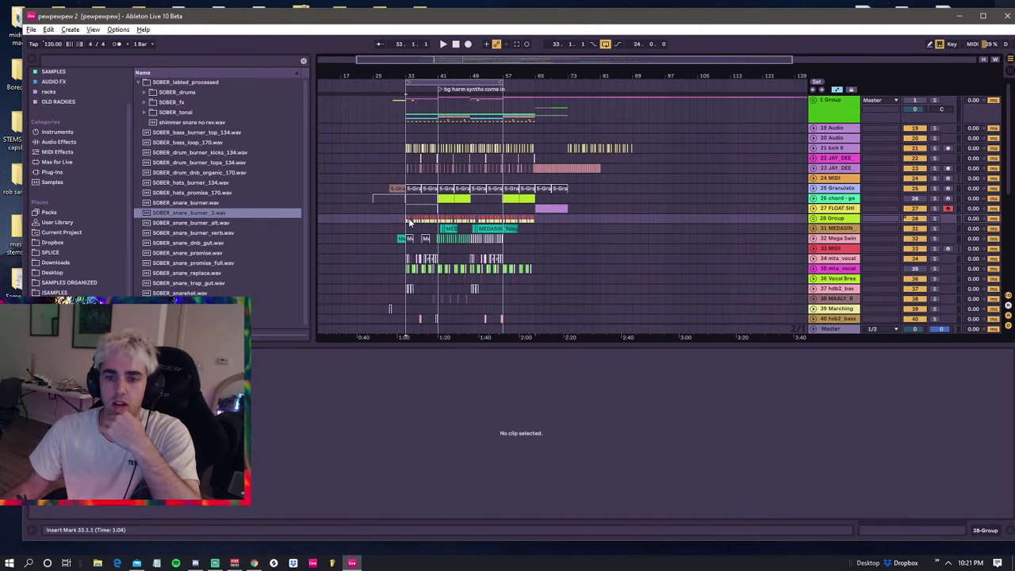
click(407, 210)
click(409, 221)
click(431, 221)
click(438, 221)
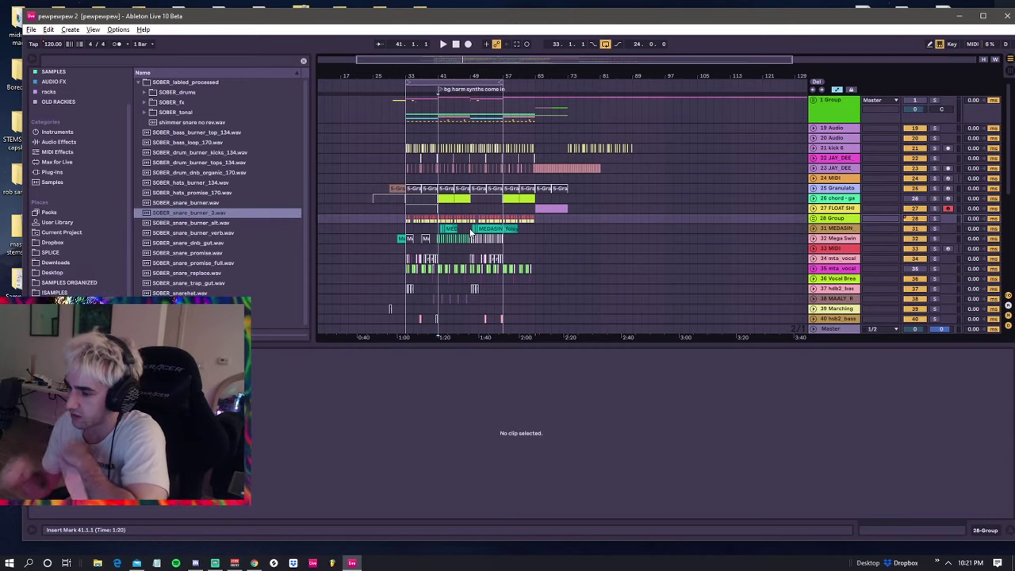
click(402, 210)
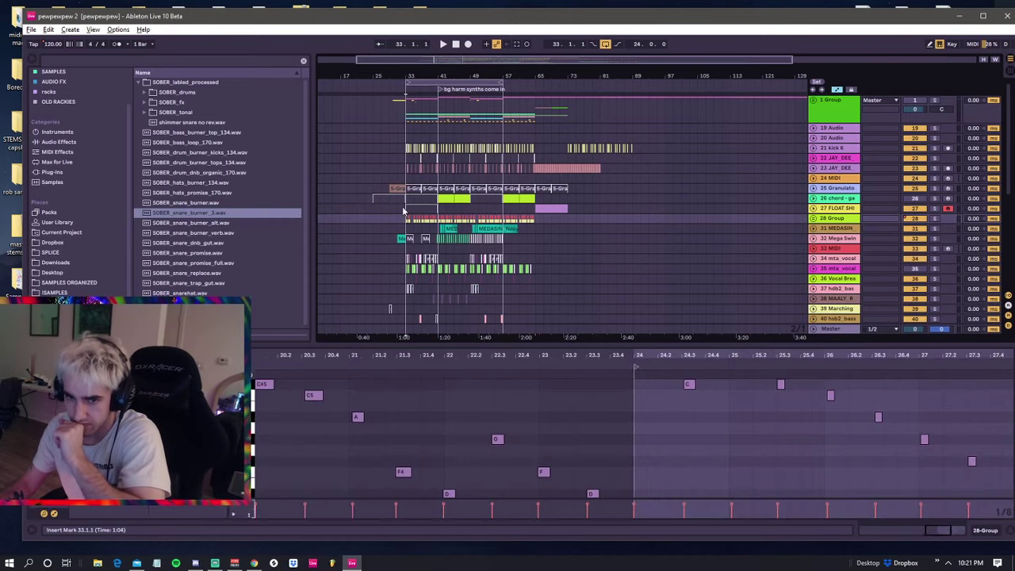
click(405, 214)
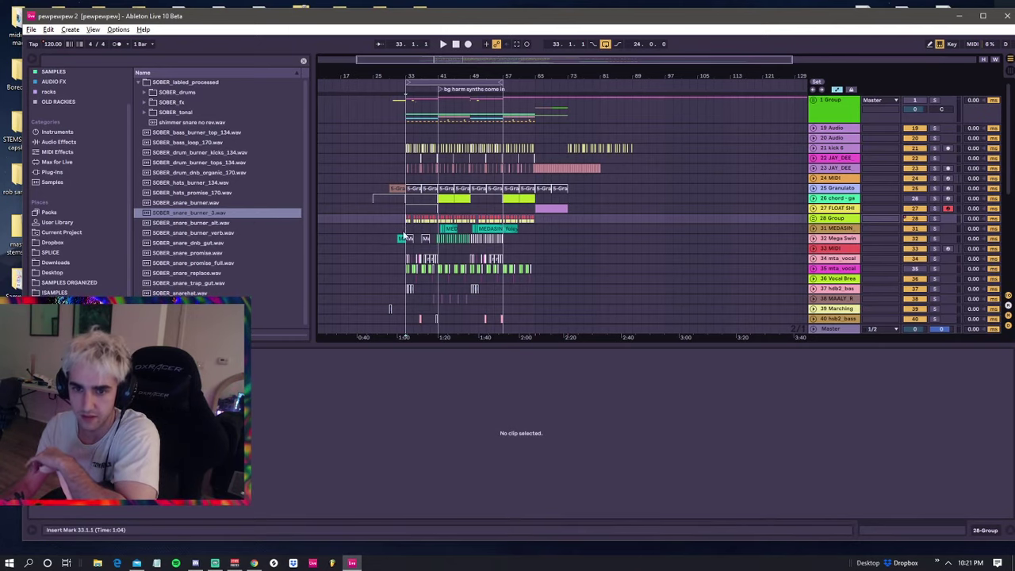
click(406, 227)
click(408, 220)
click(407, 226)
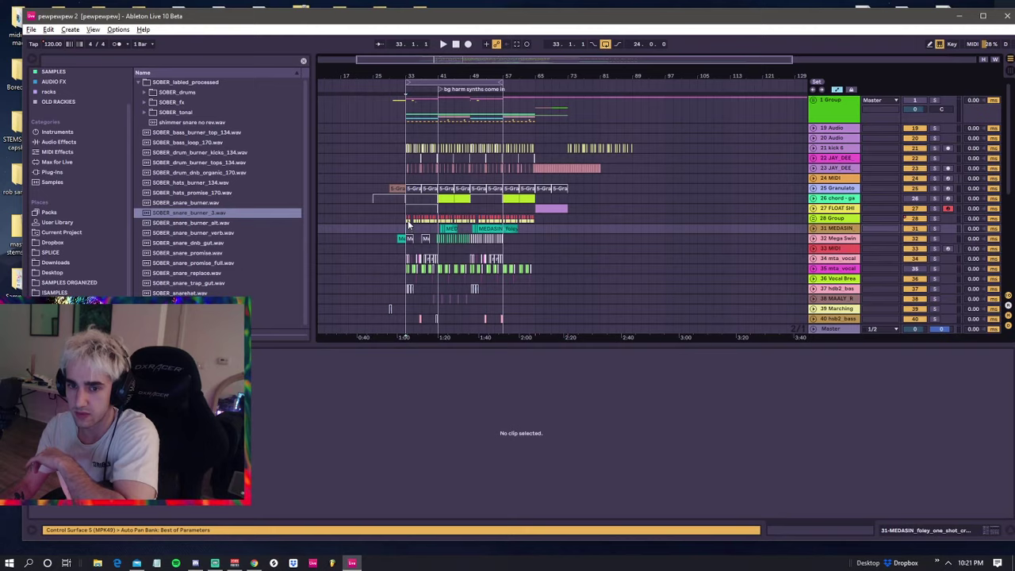
click(407, 221)
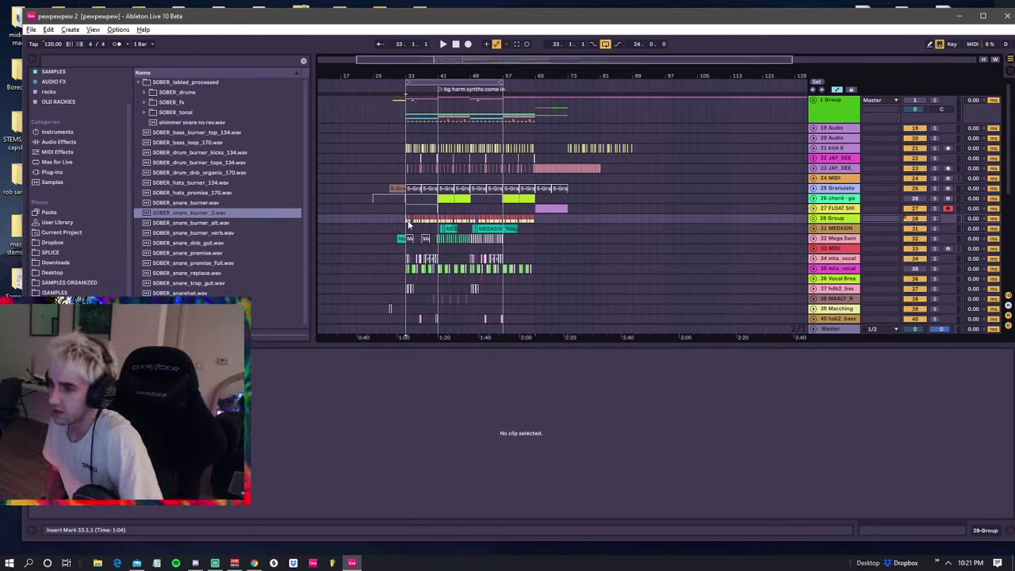
scroll(408, 226, down, 5)
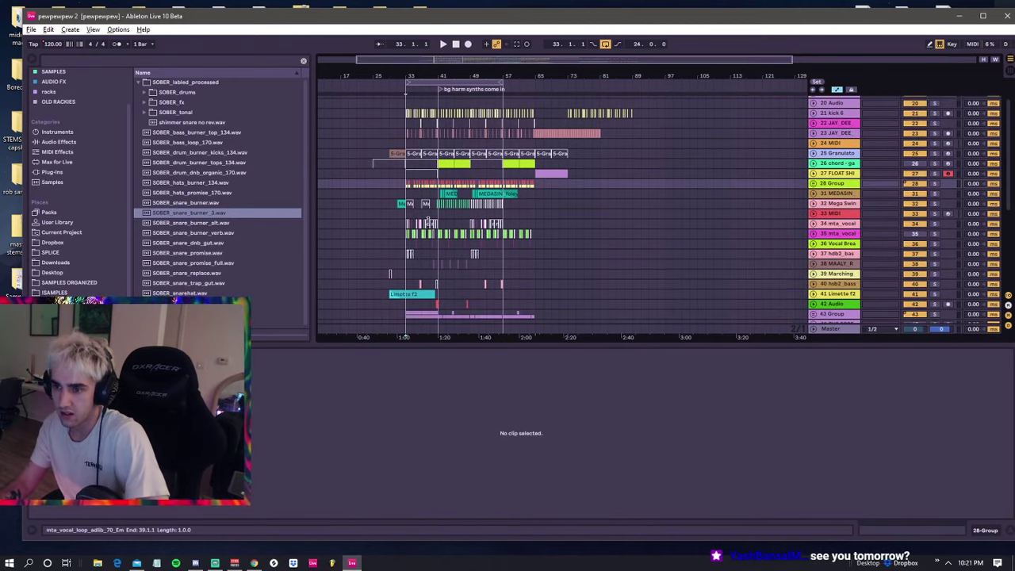
scroll(428, 225, down, 4)
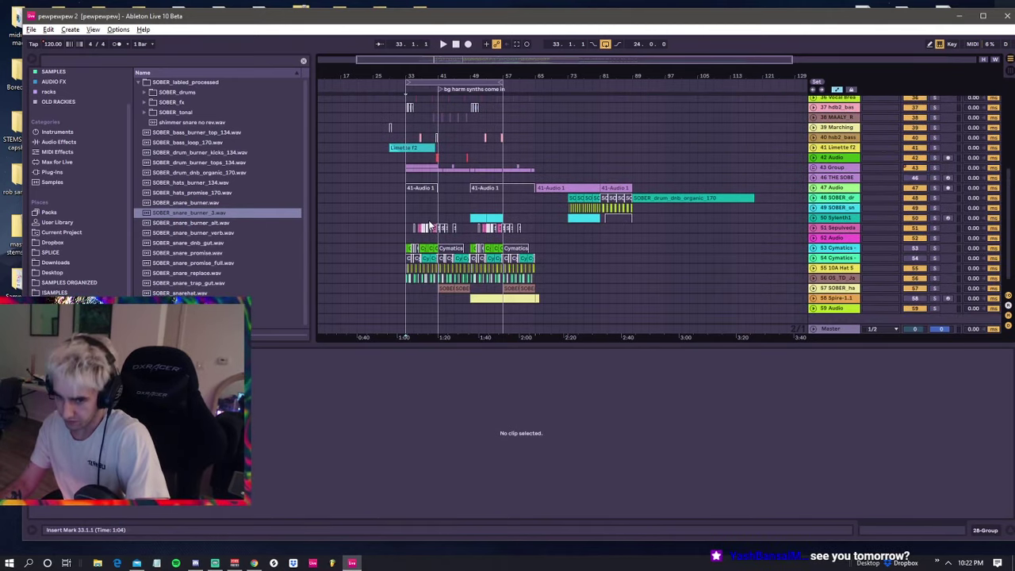
scroll(428, 225, up, 9)
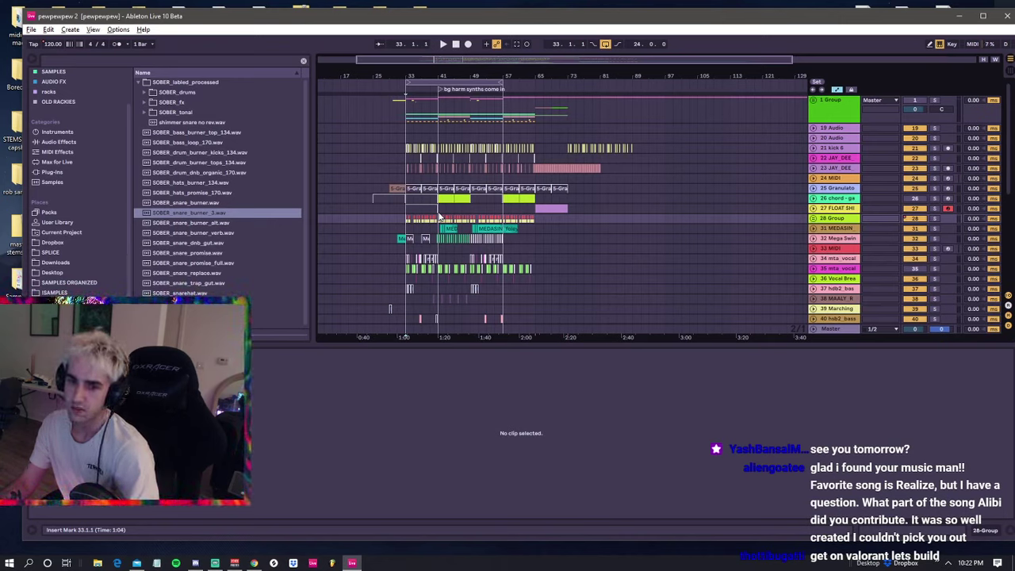
click(397, 210)
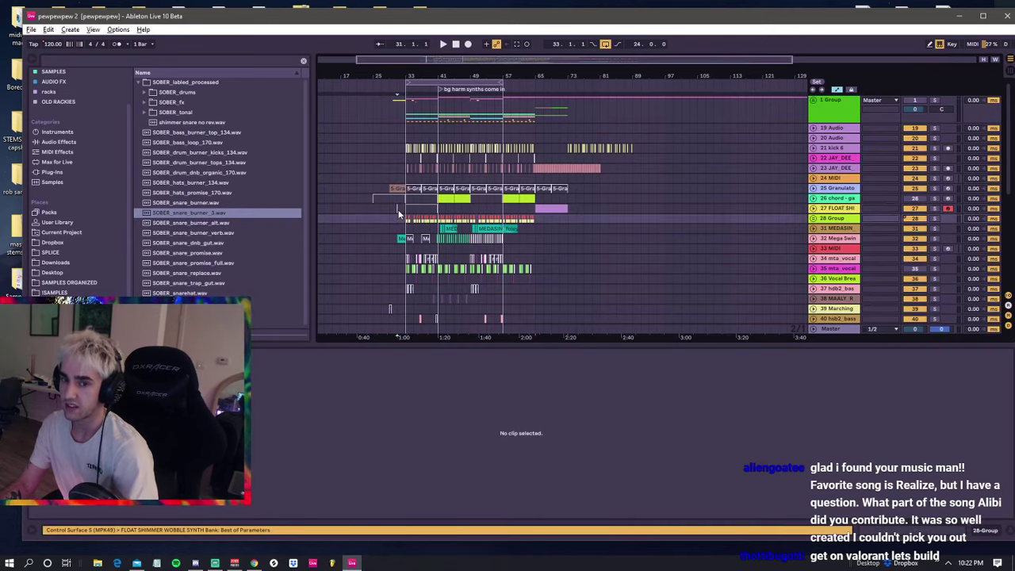
click(397, 217)
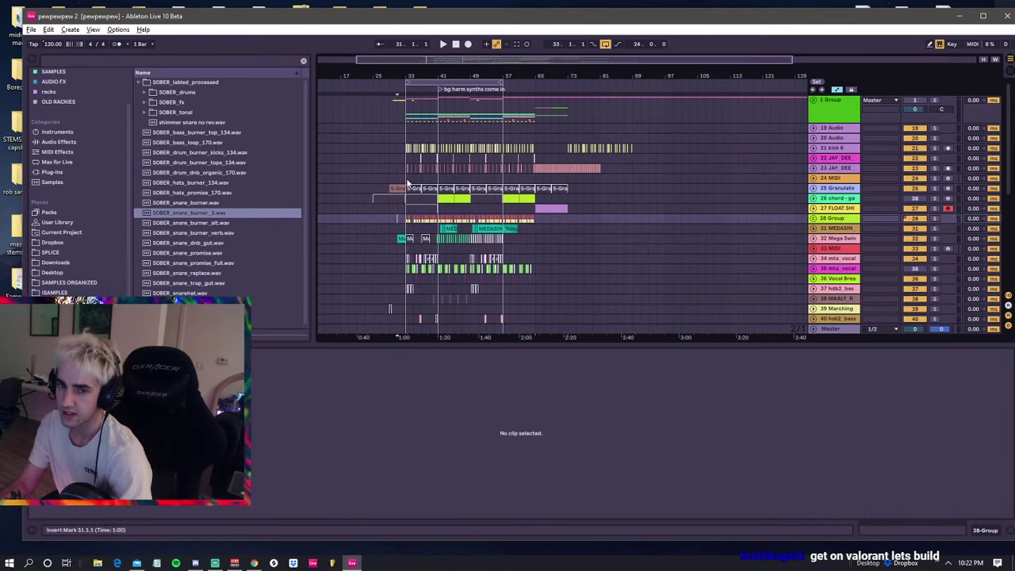
click(402, 178)
click(404, 157)
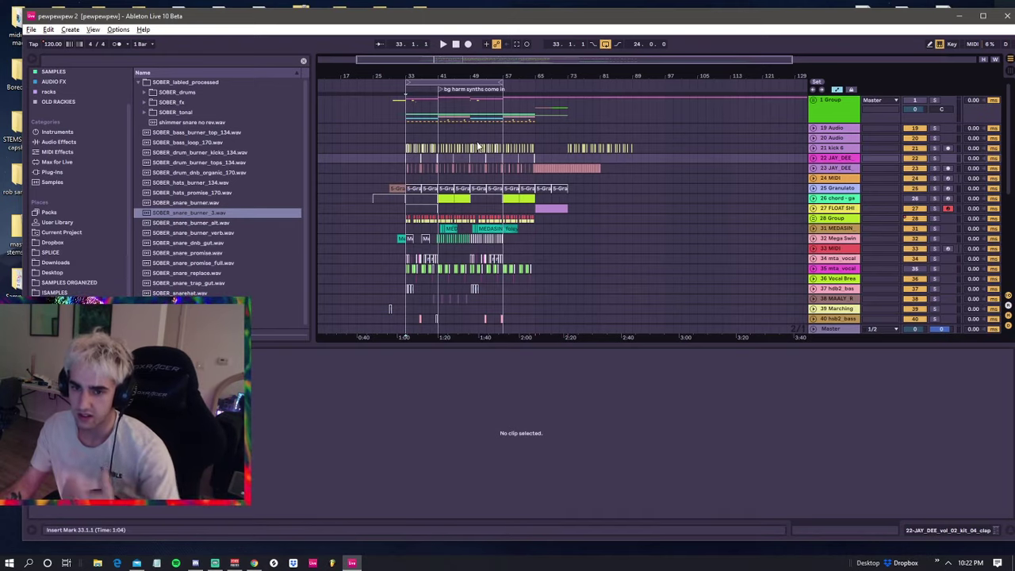
click(409, 175)
click(406, 168)
click(404, 160)
click(403, 168)
click(406, 159)
click(407, 144)
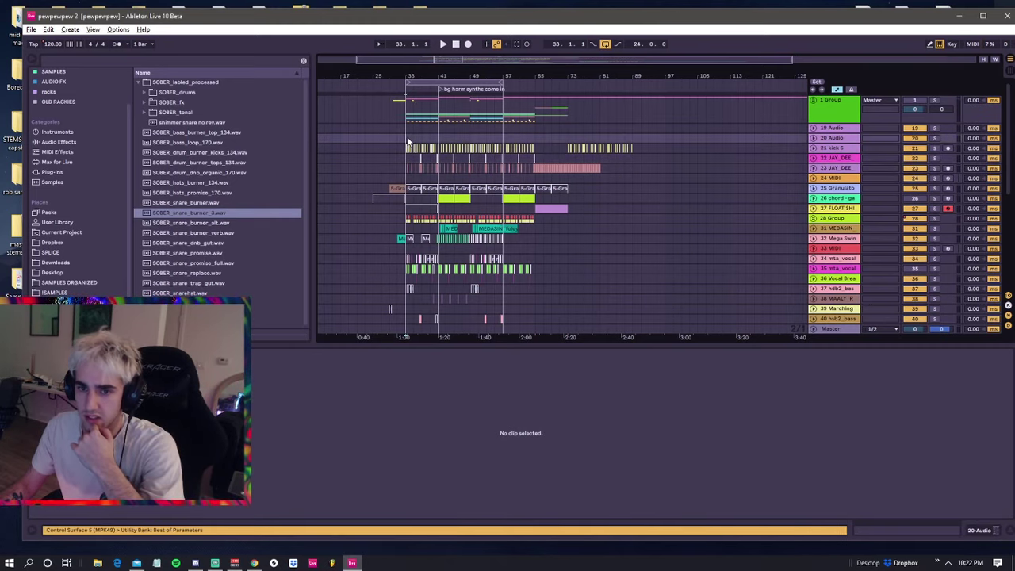
click(405, 129)
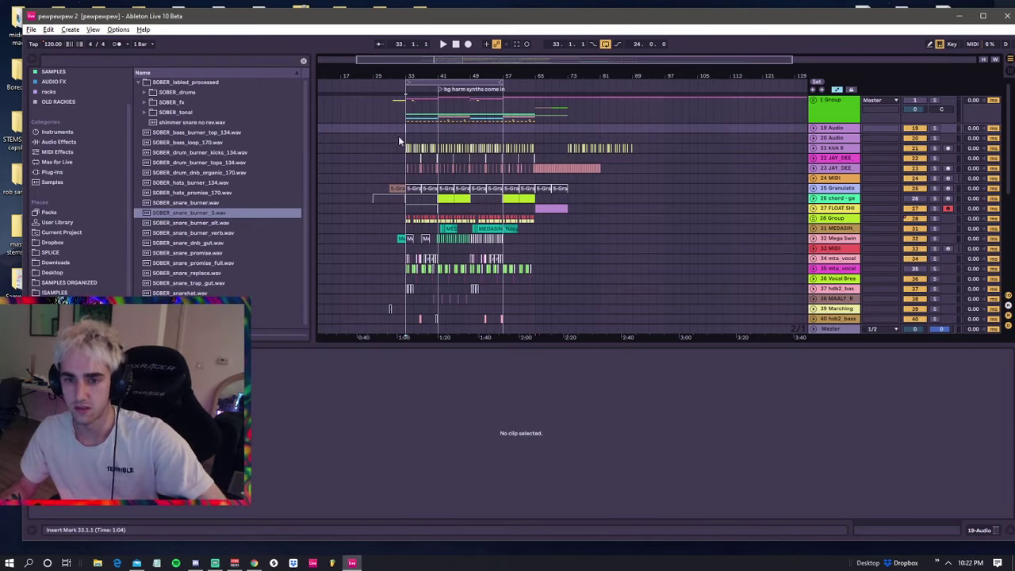
click(406, 136)
click(407, 129)
click(406, 137)
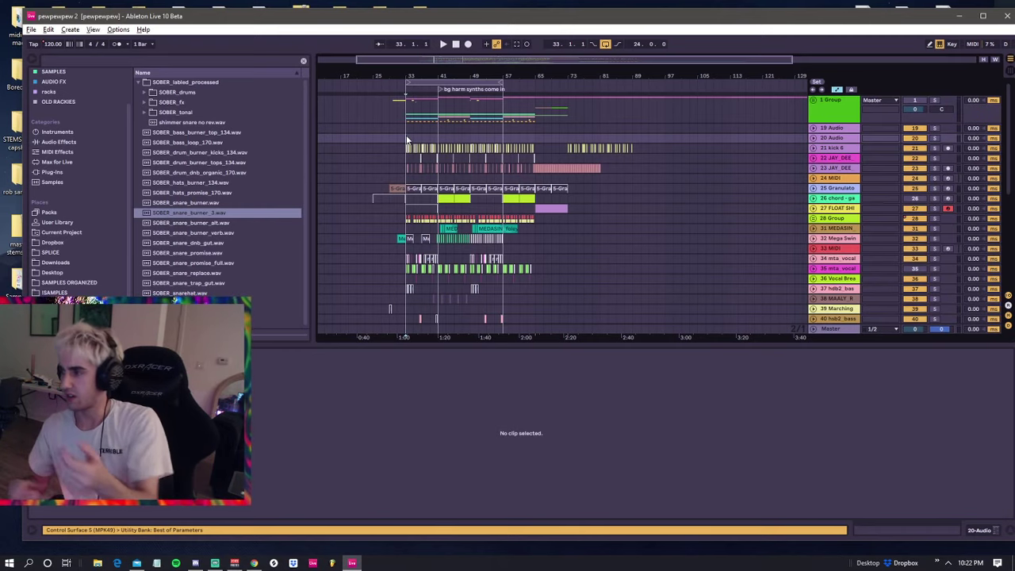
click(400, 129)
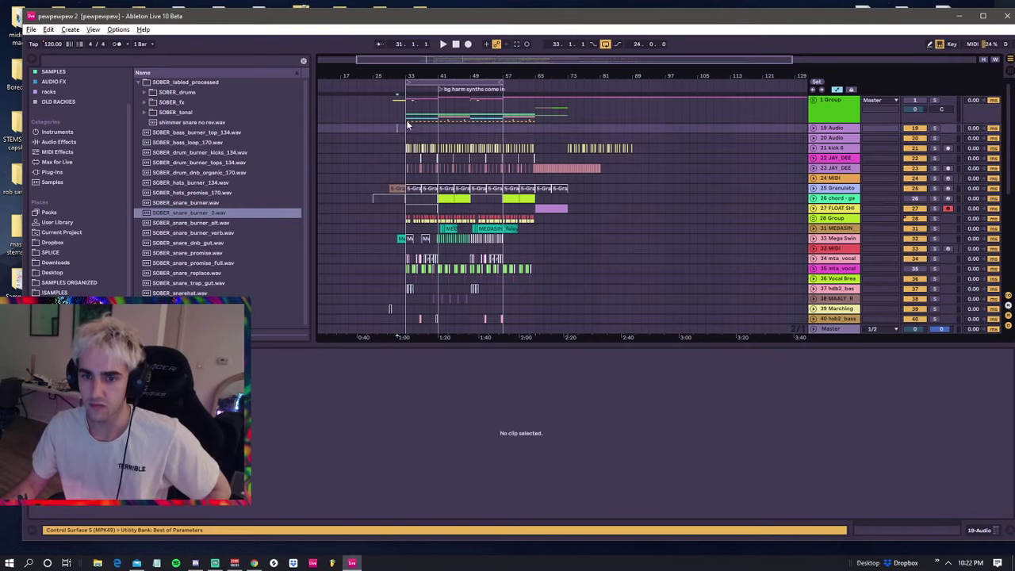
- Run Collect All and Save once more on the pewpewpew 2 set
click(32, 29)
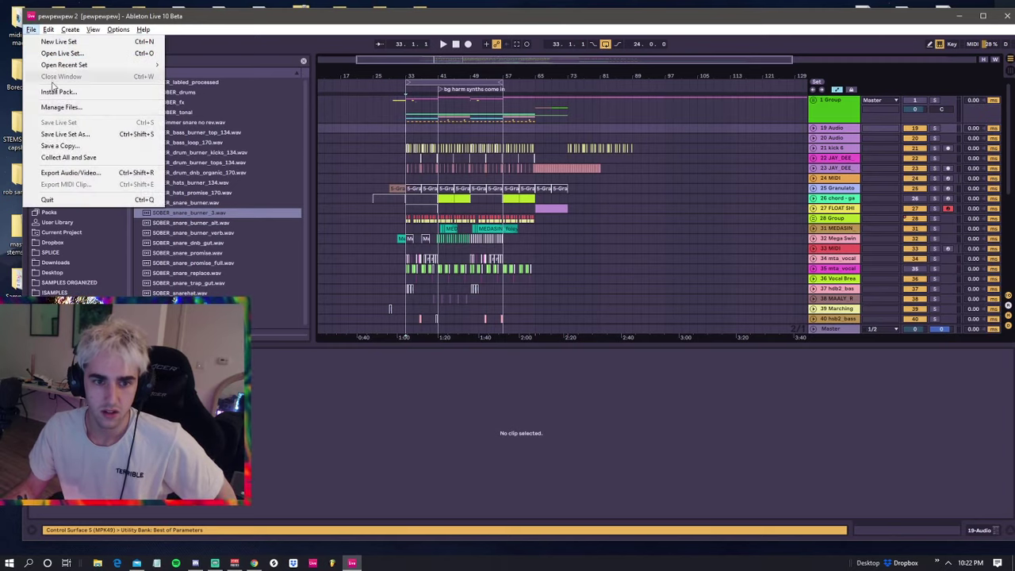
click(79, 157)
click(485, 323)
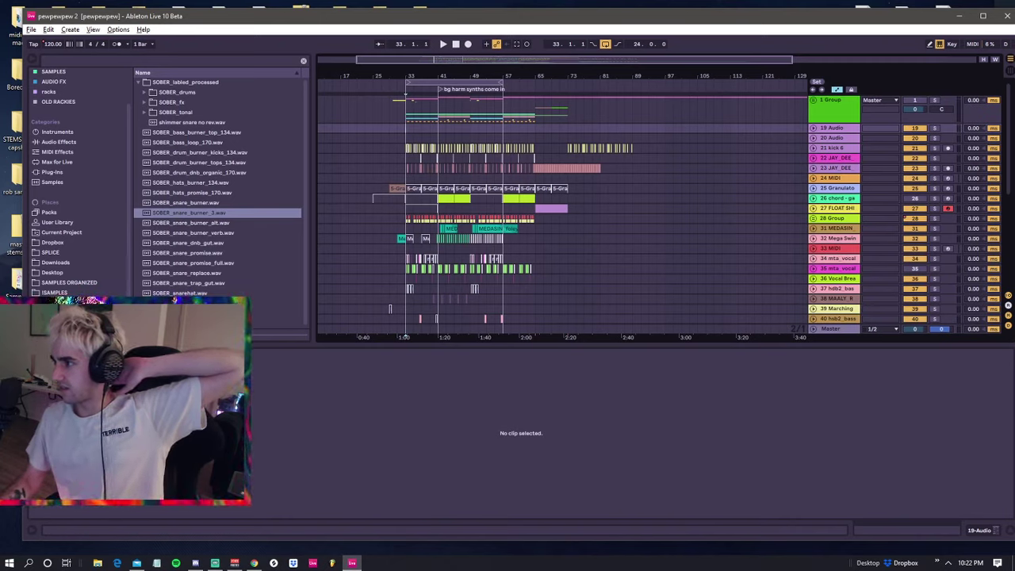
- Switch to Chrome, enlarge the Twitch window, and open the followed channel Carter with its live stream paused
key(alt+Tab)
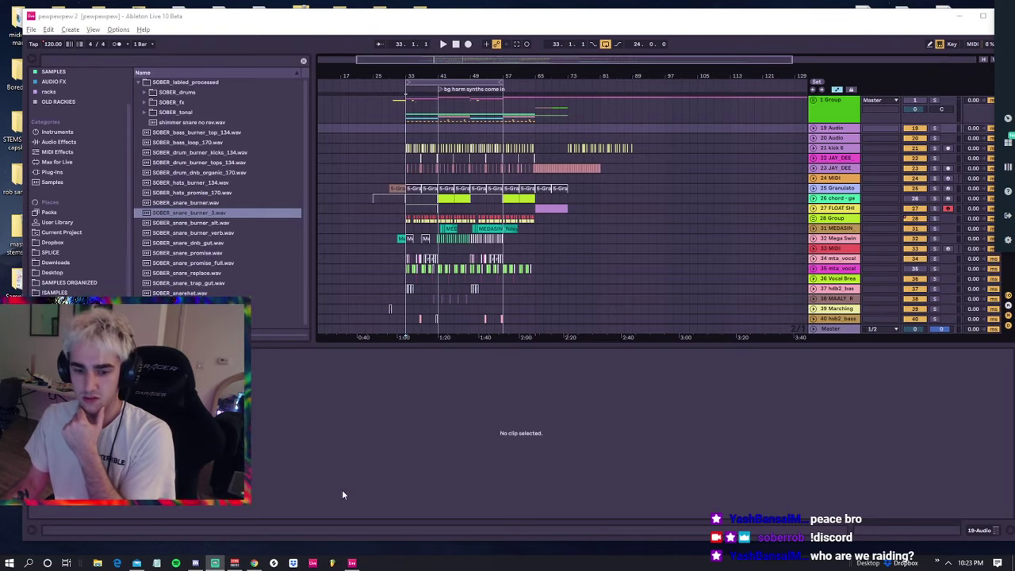
click(253, 563)
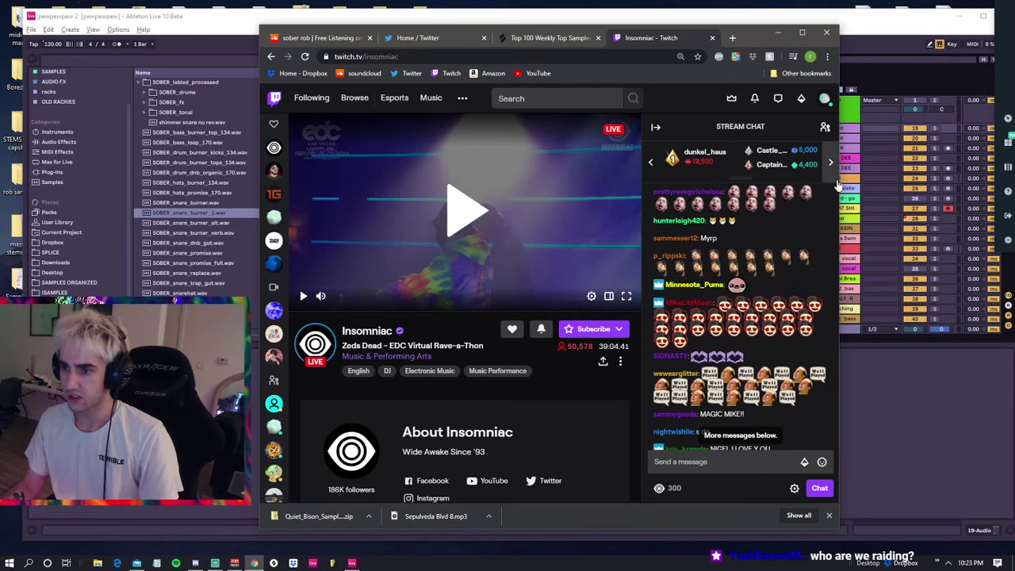
drag(839, 186, 1014, 180)
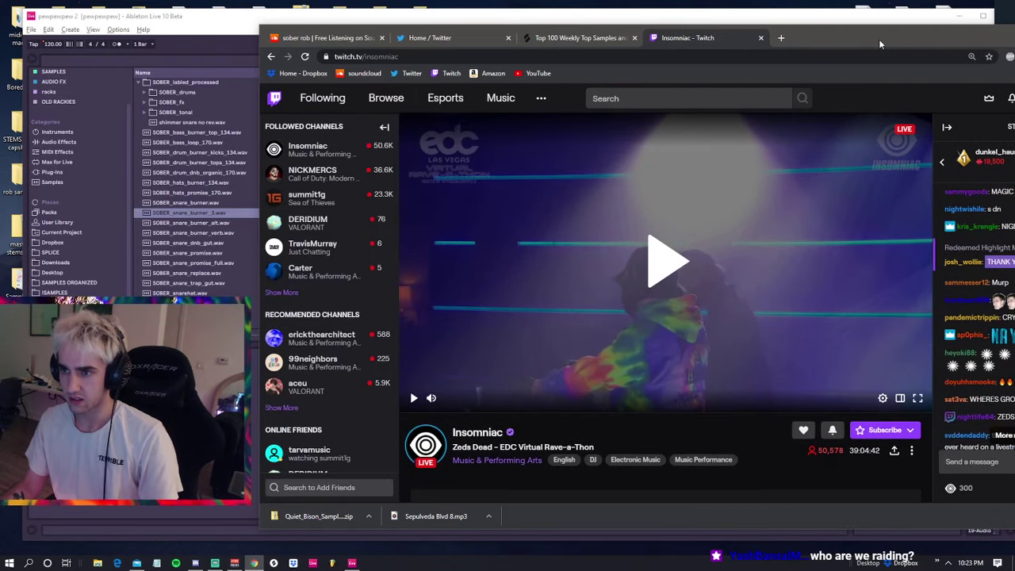
drag(879, 39, 679, 41)
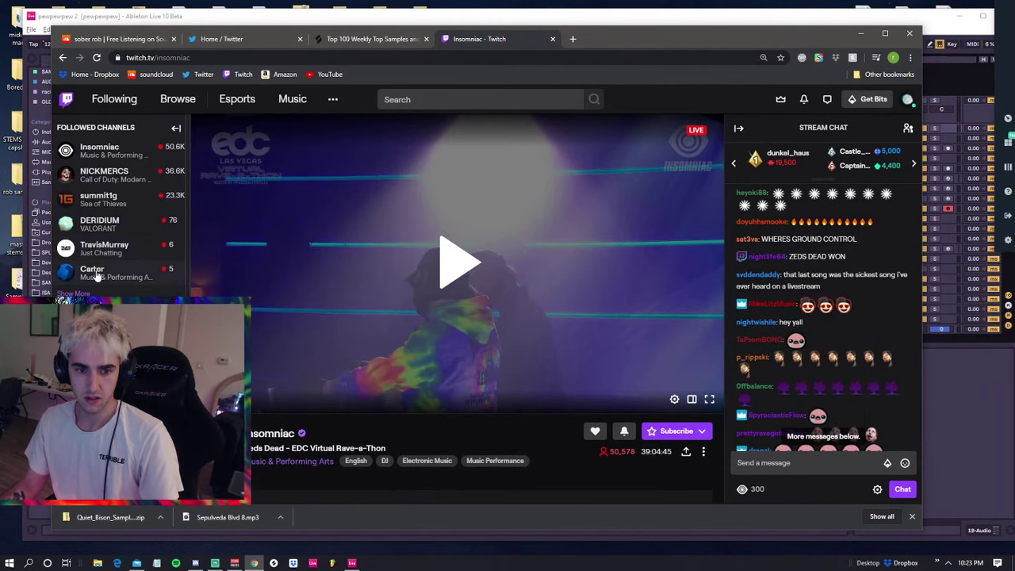
click(94, 270)
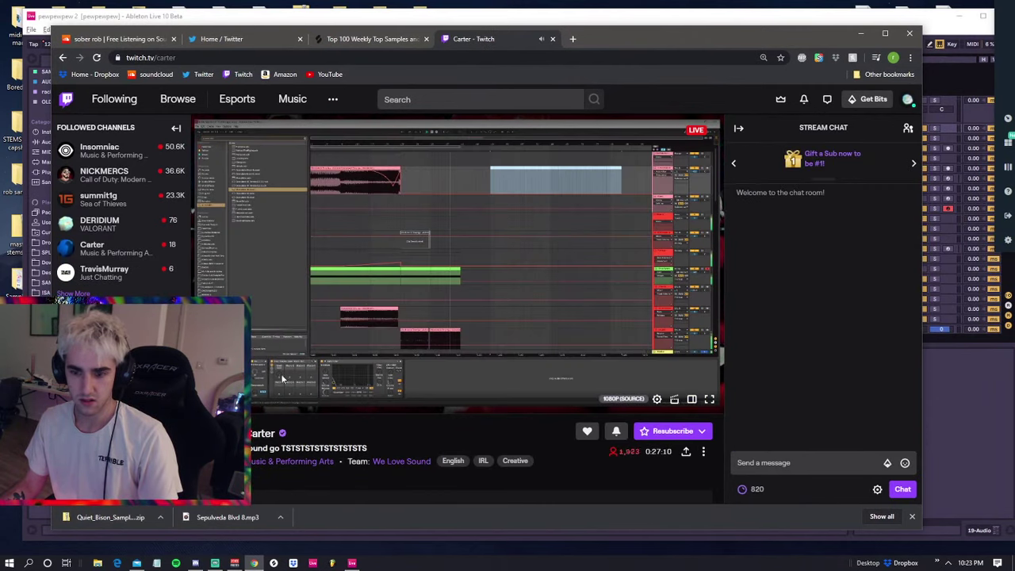
click(206, 399)
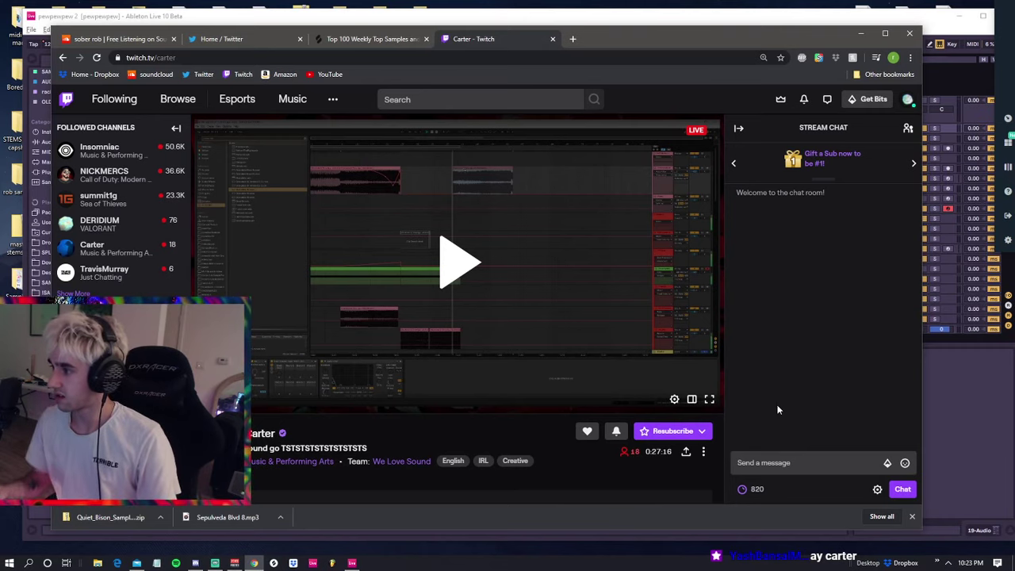
- Look over Carter's stream page down to the About section, and open the channel's home page
click(763, 462)
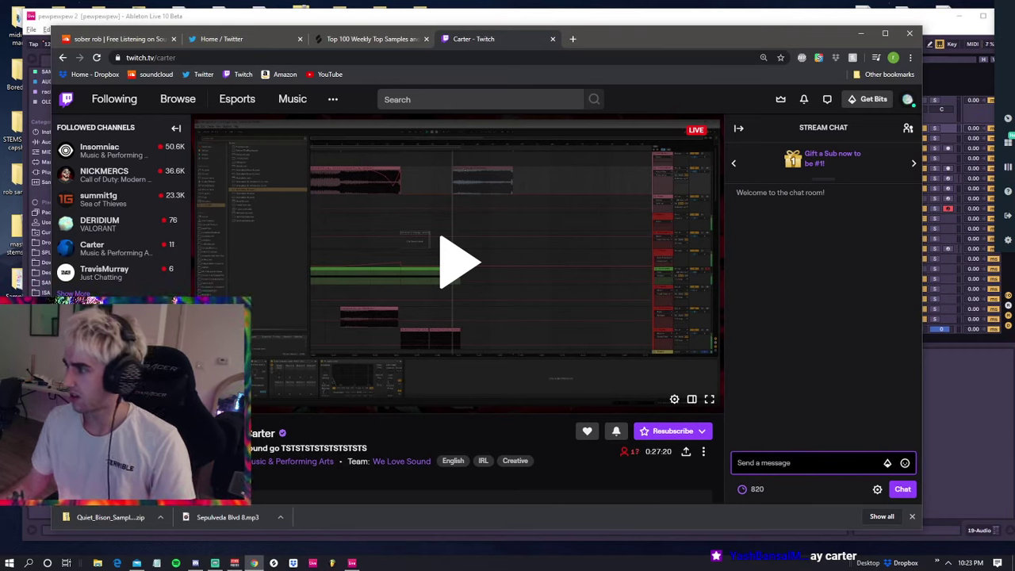
key(alt+Tab)
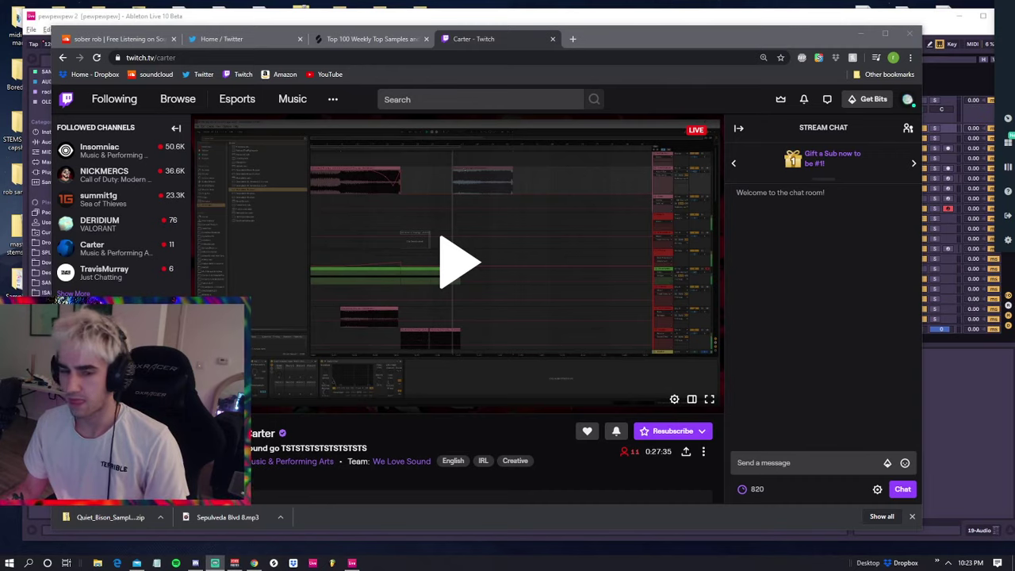
scroll(555, 356, down, 4)
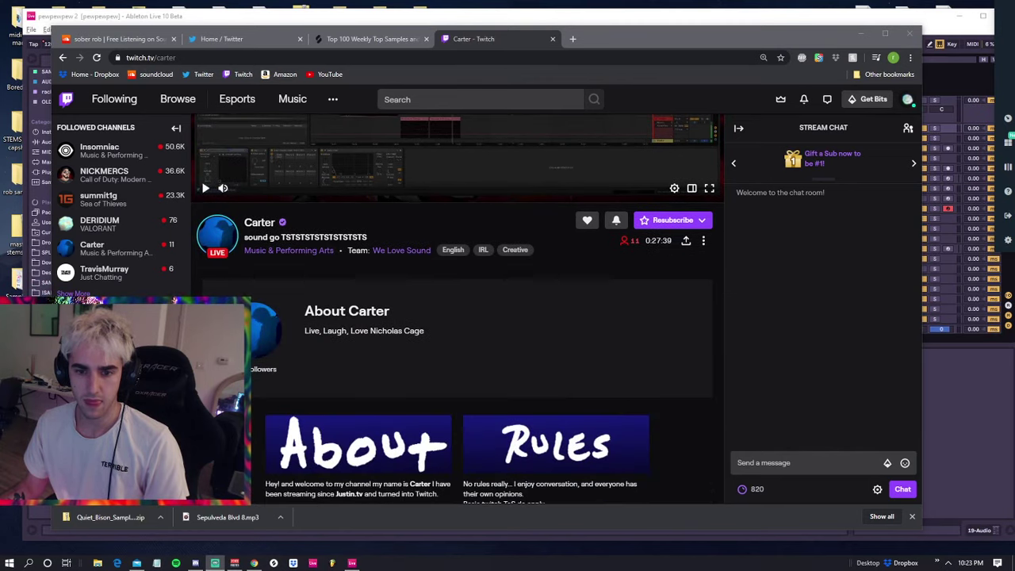
scroll(286, 326, up, 3)
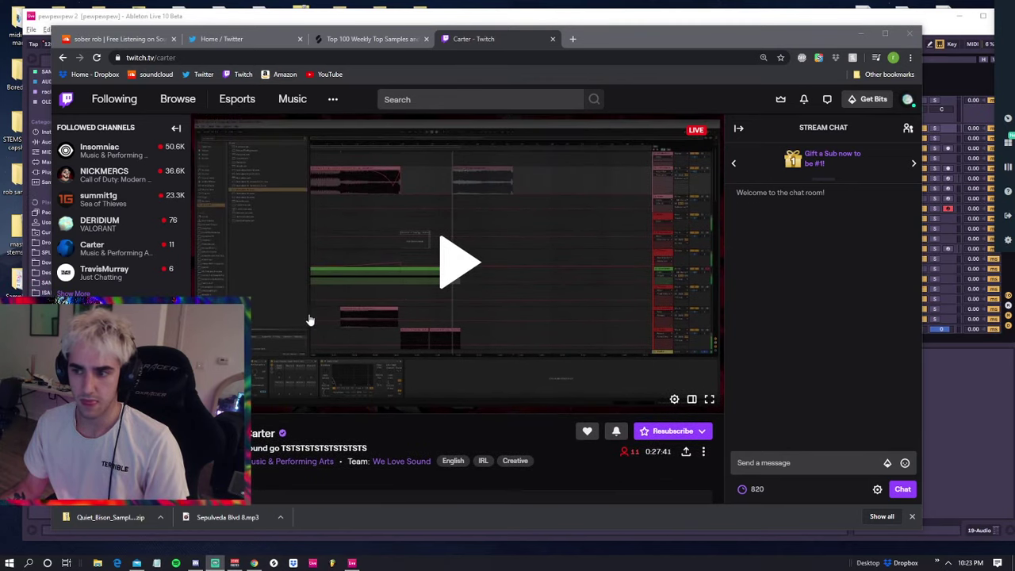
click(698, 458)
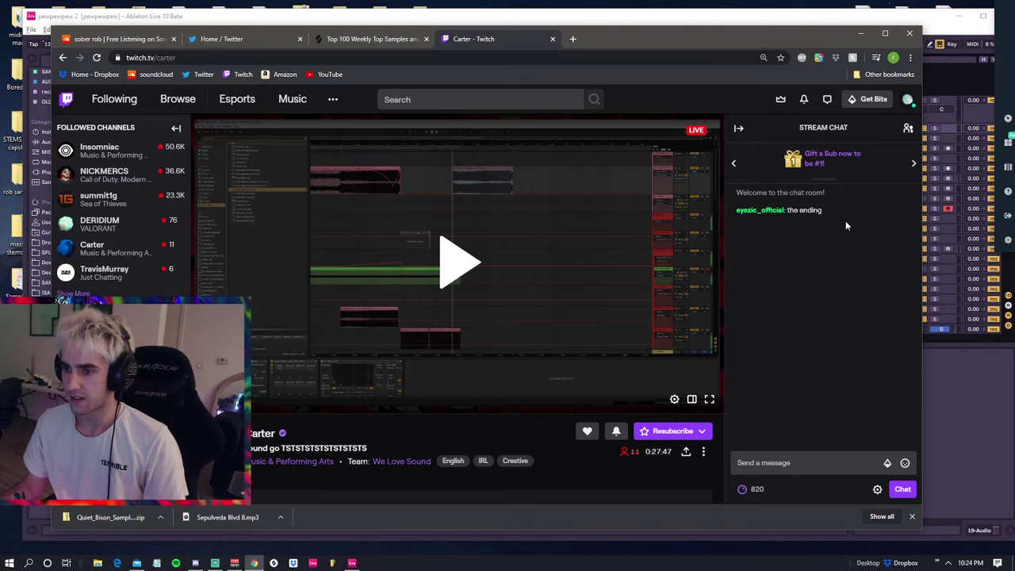
click(1014, 214)
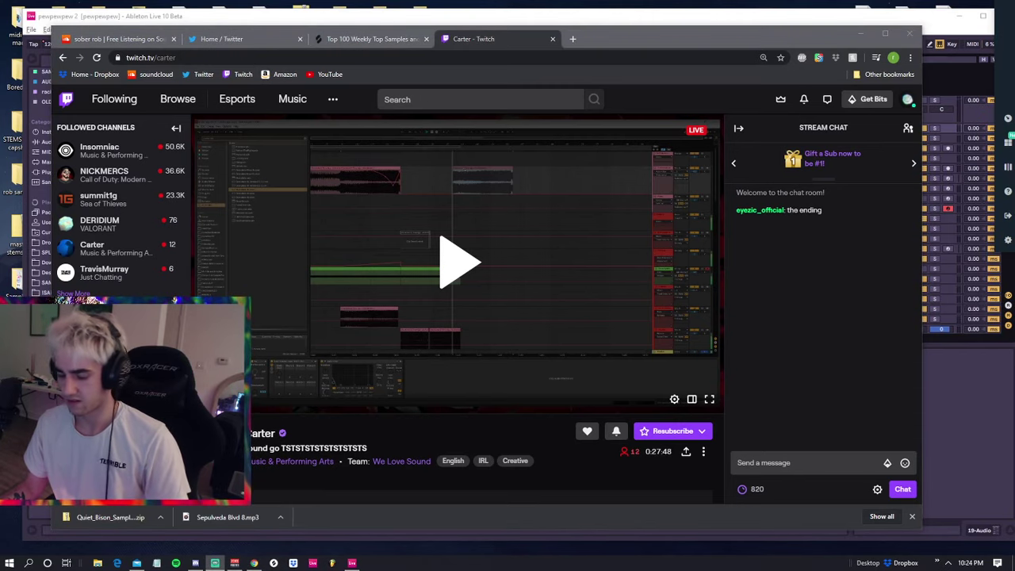
click(260, 432)
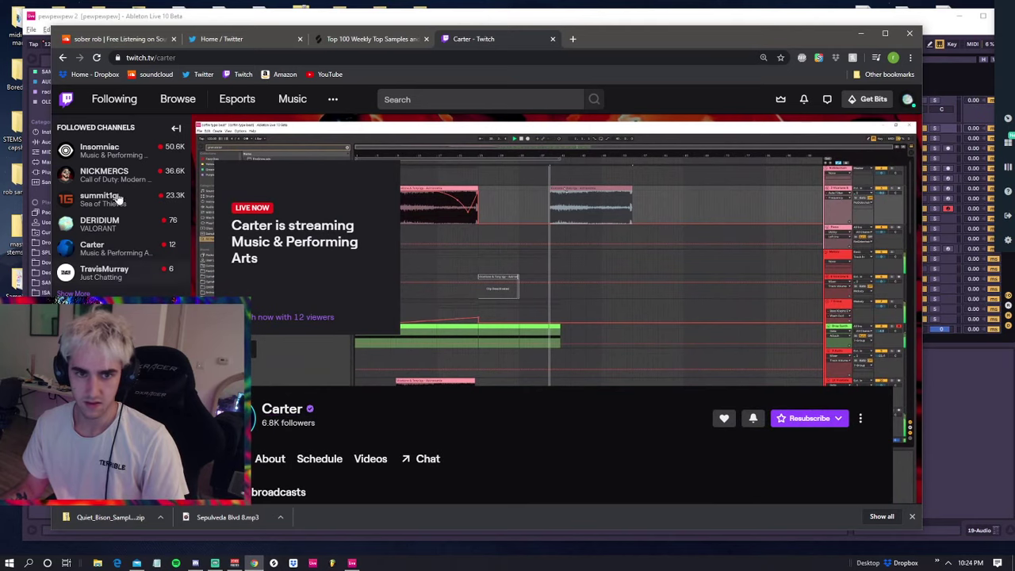
key(alt+Tab)
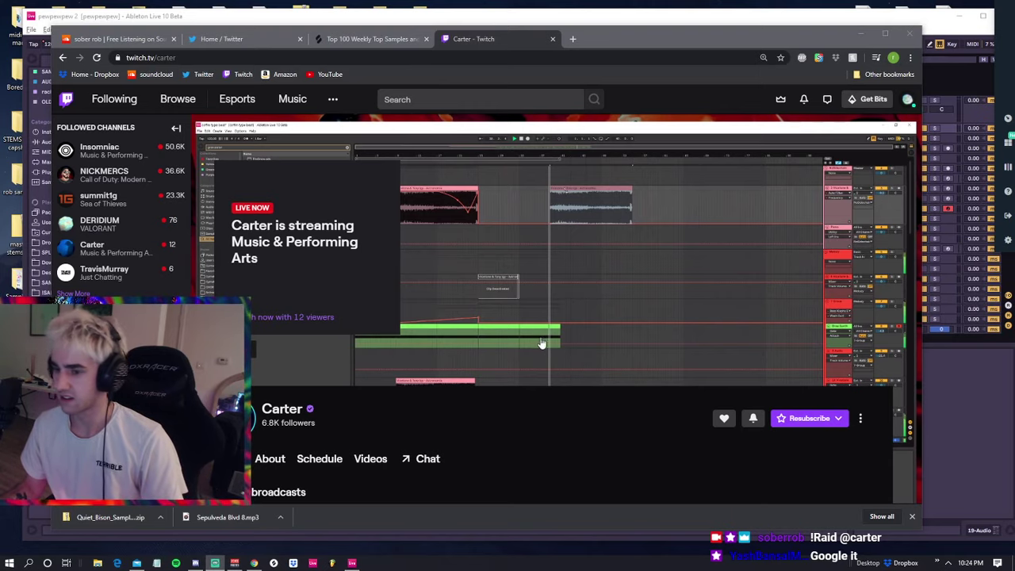
click(396, 415)
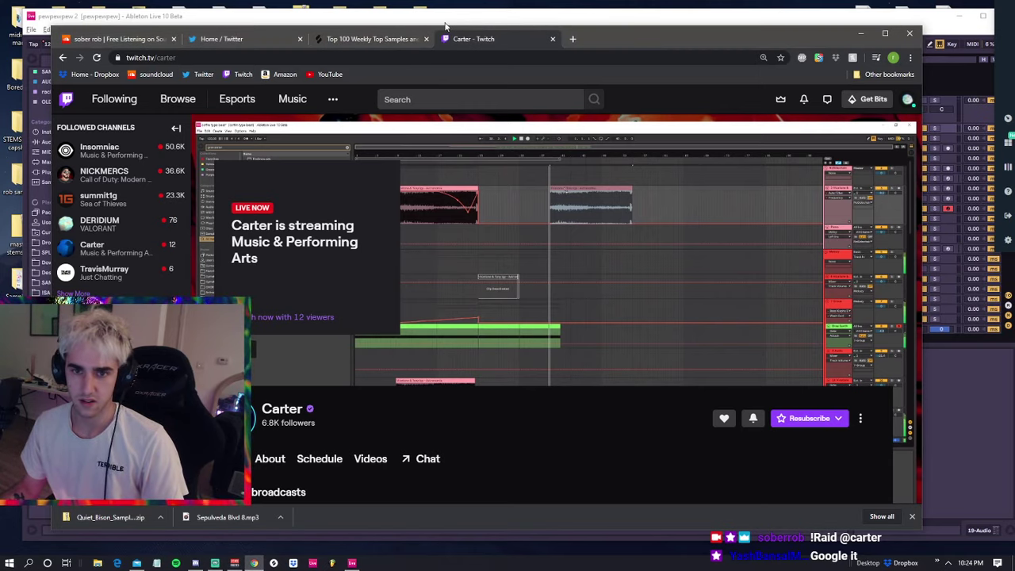
- Search Google for "how to raid on twitch" in a new browser tab
click(573, 38)
text(hoiw)
key(BackSpace)
key(BackSpace)
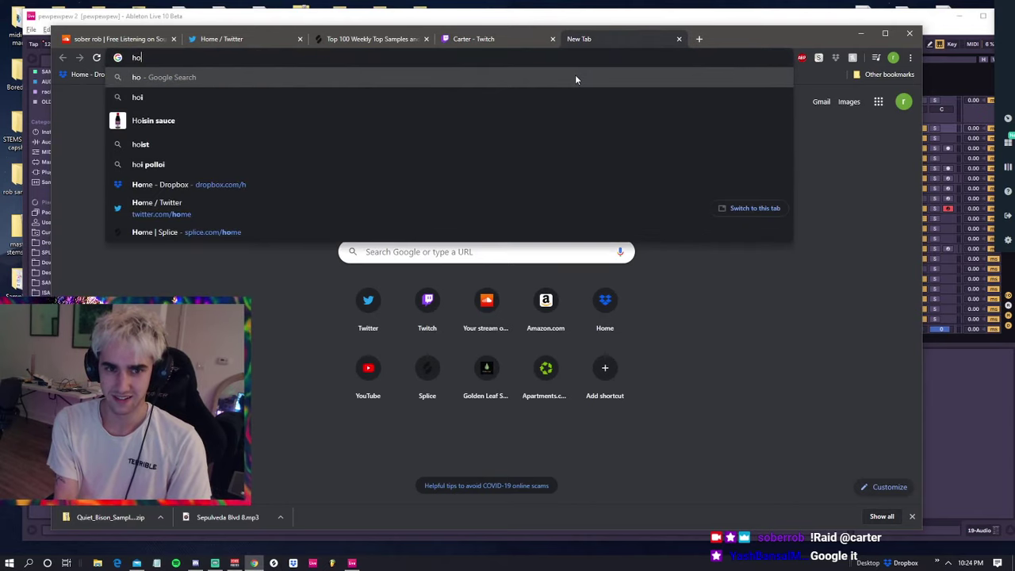
text(w to raid on twitch)
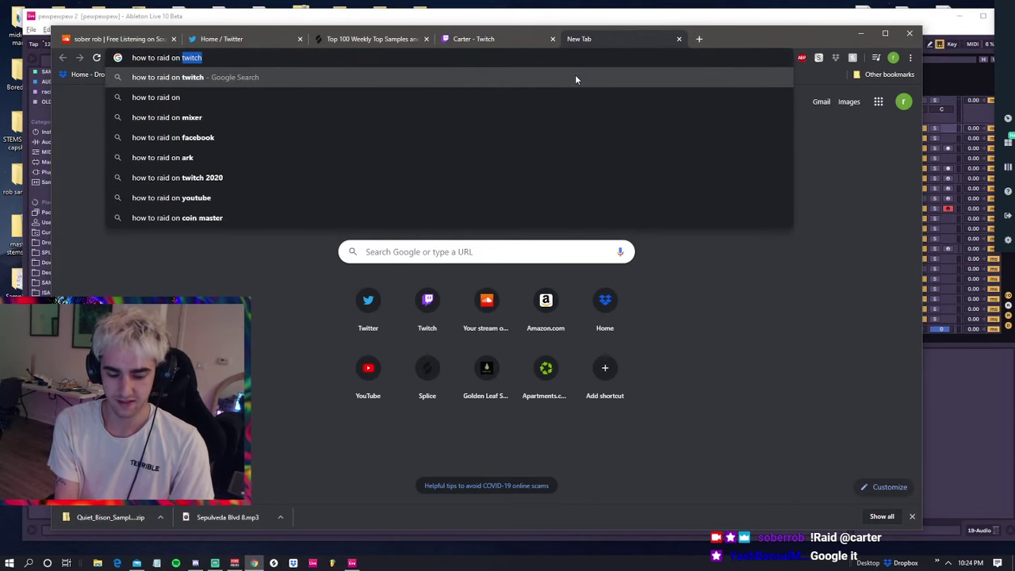
key(Return)
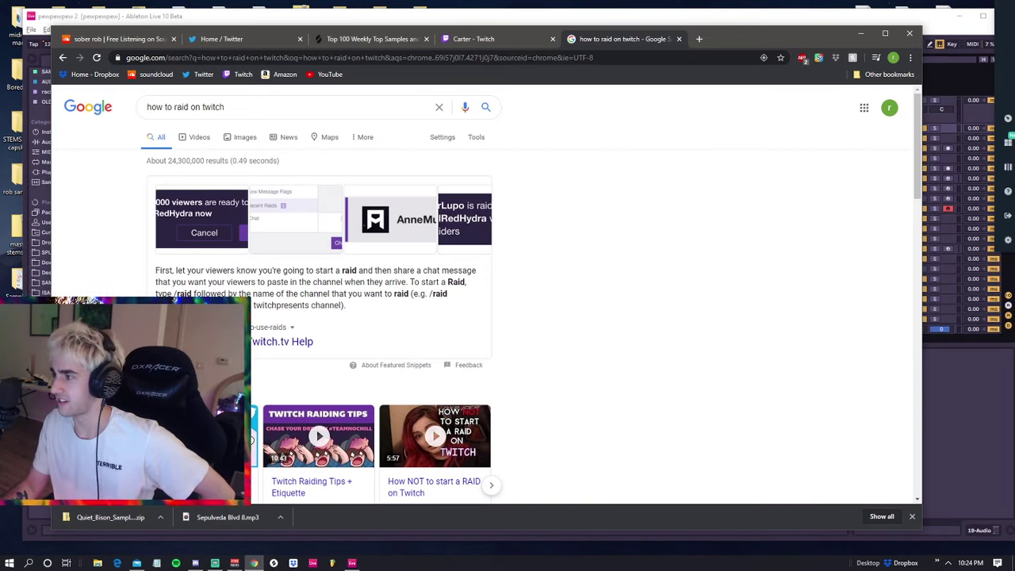
- Close the Google results tab about raiding and switch from Chrome back to the streaming software
key(alt+Tab)
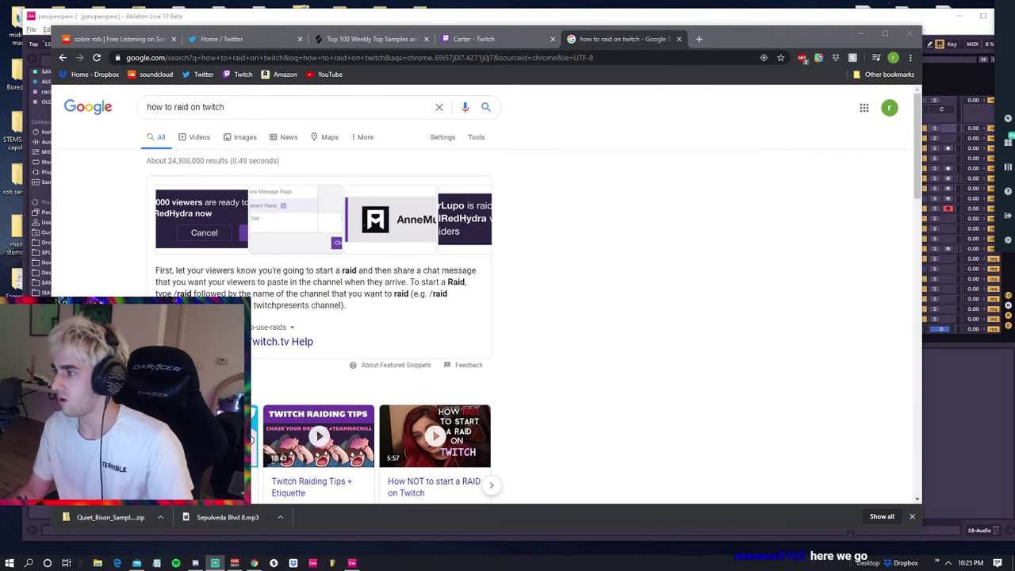
click(678, 39)
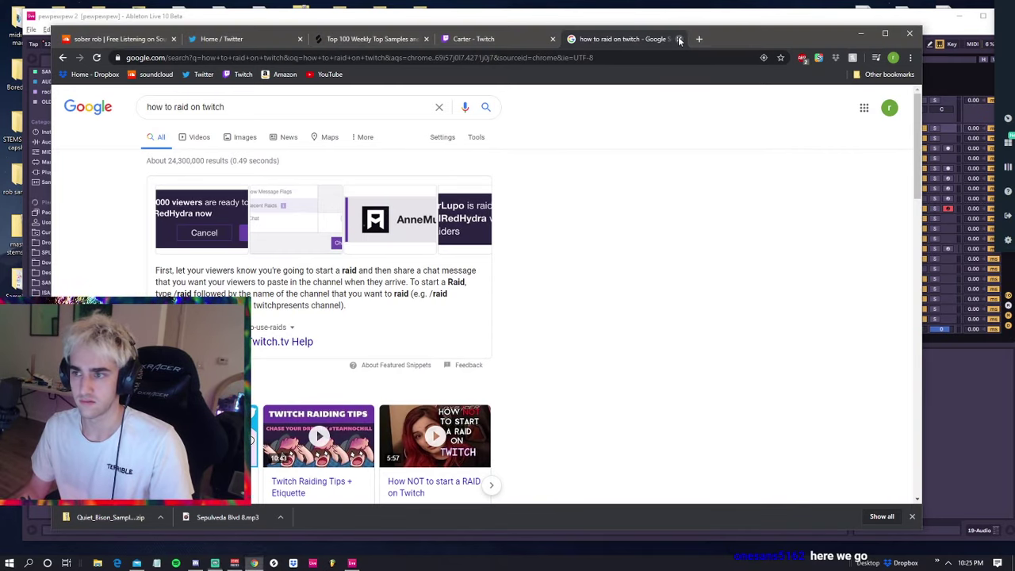
click(678, 39)
key(alt+Tab)
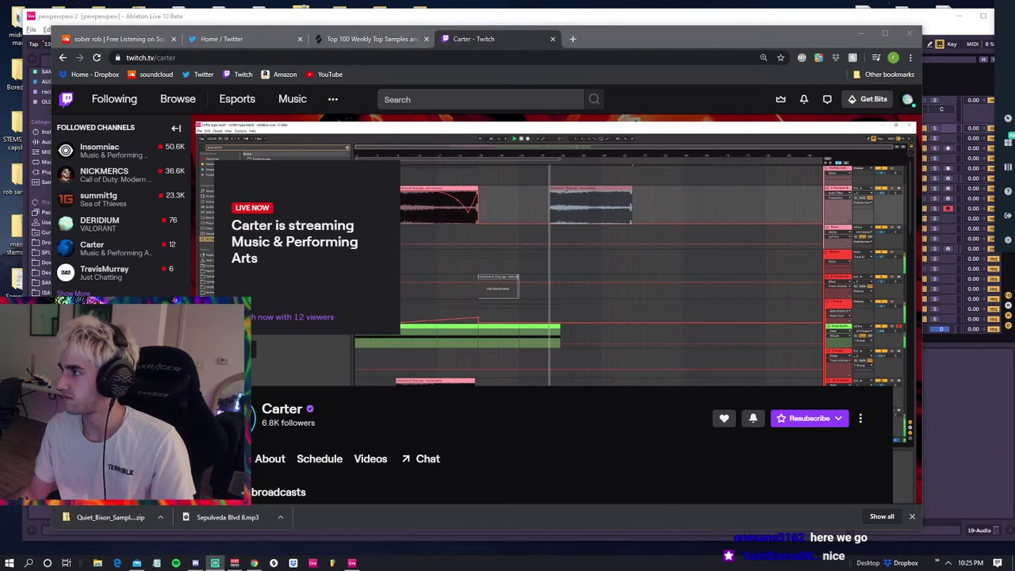